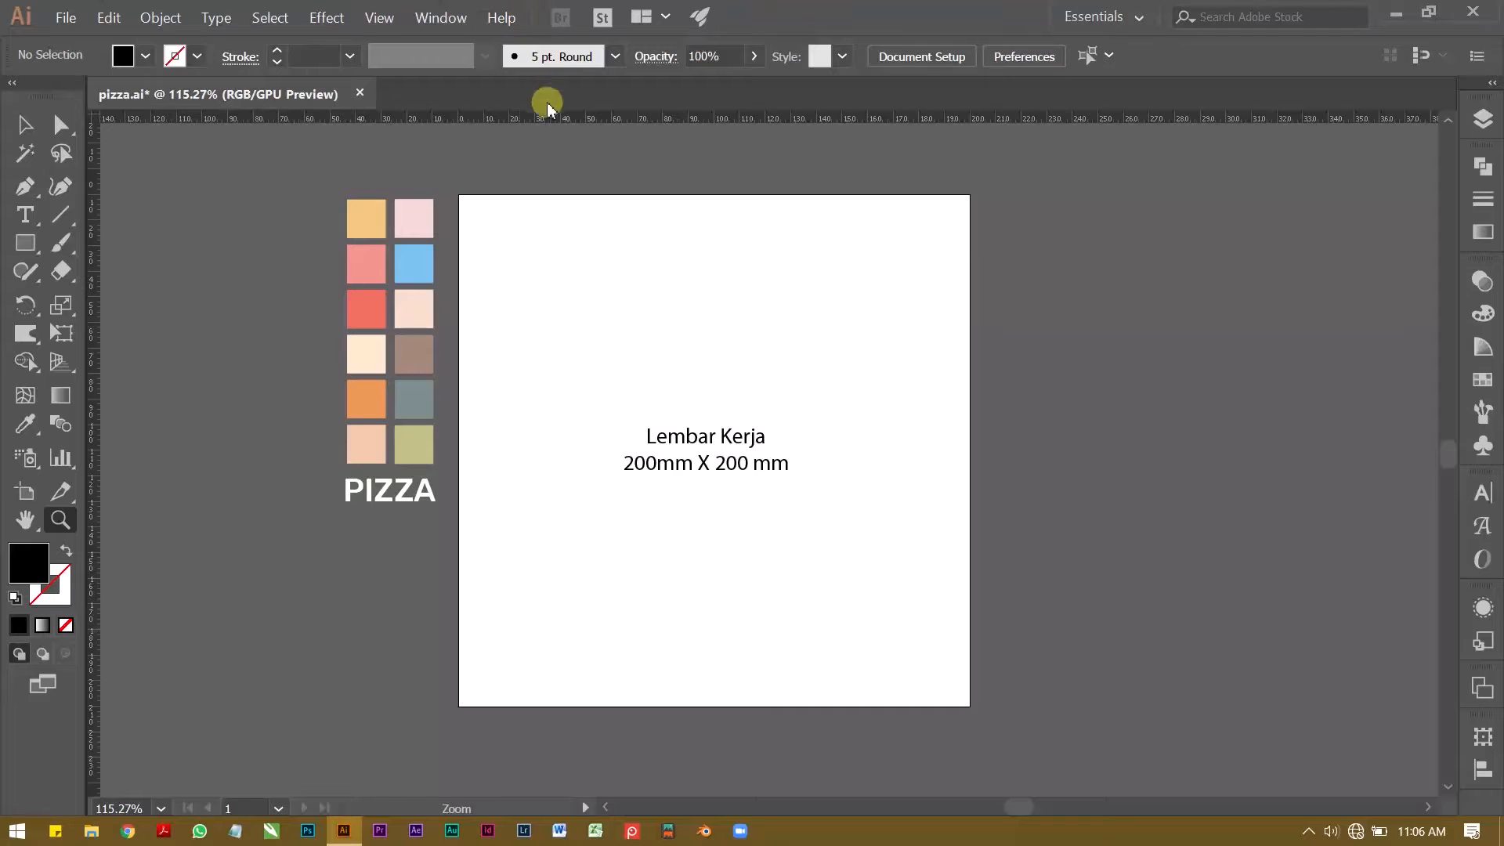
Step: Check the rulers' measurement units and look over the 200 mm square artboard
key(ctrl+r)
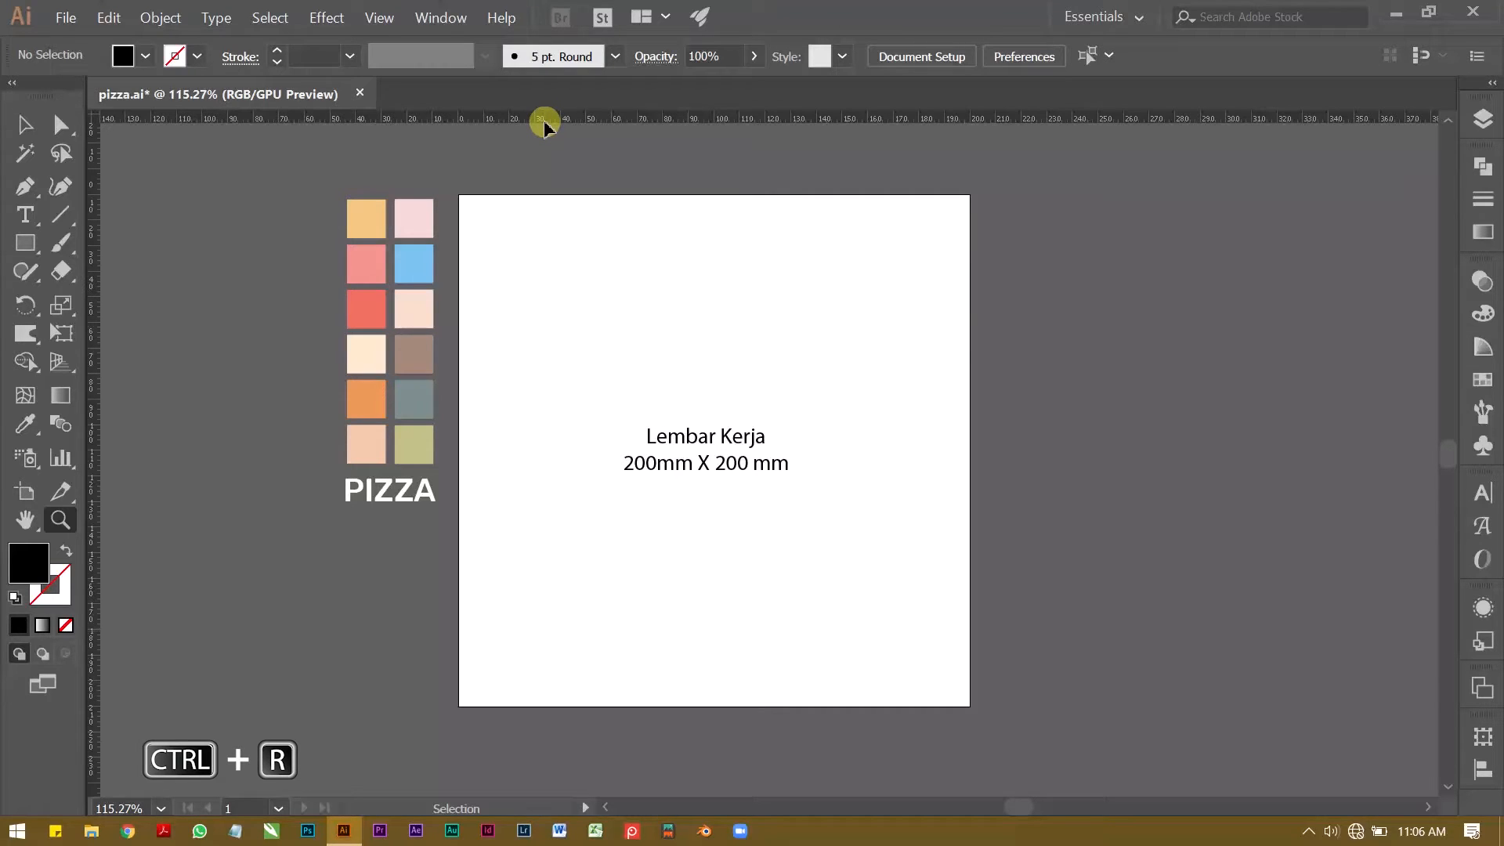
right_click(544, 125)
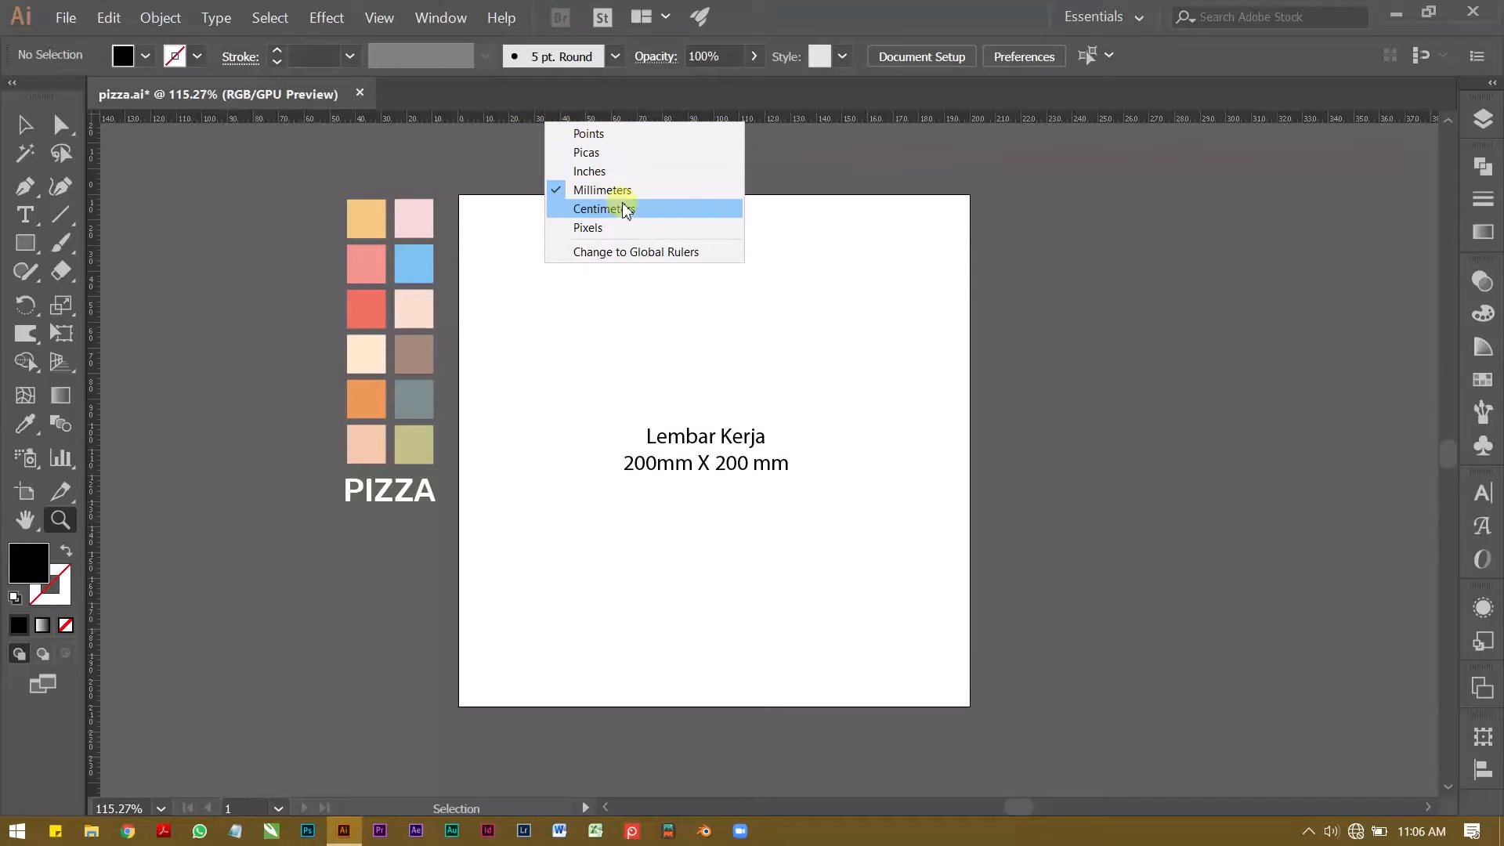
click(876, 242)
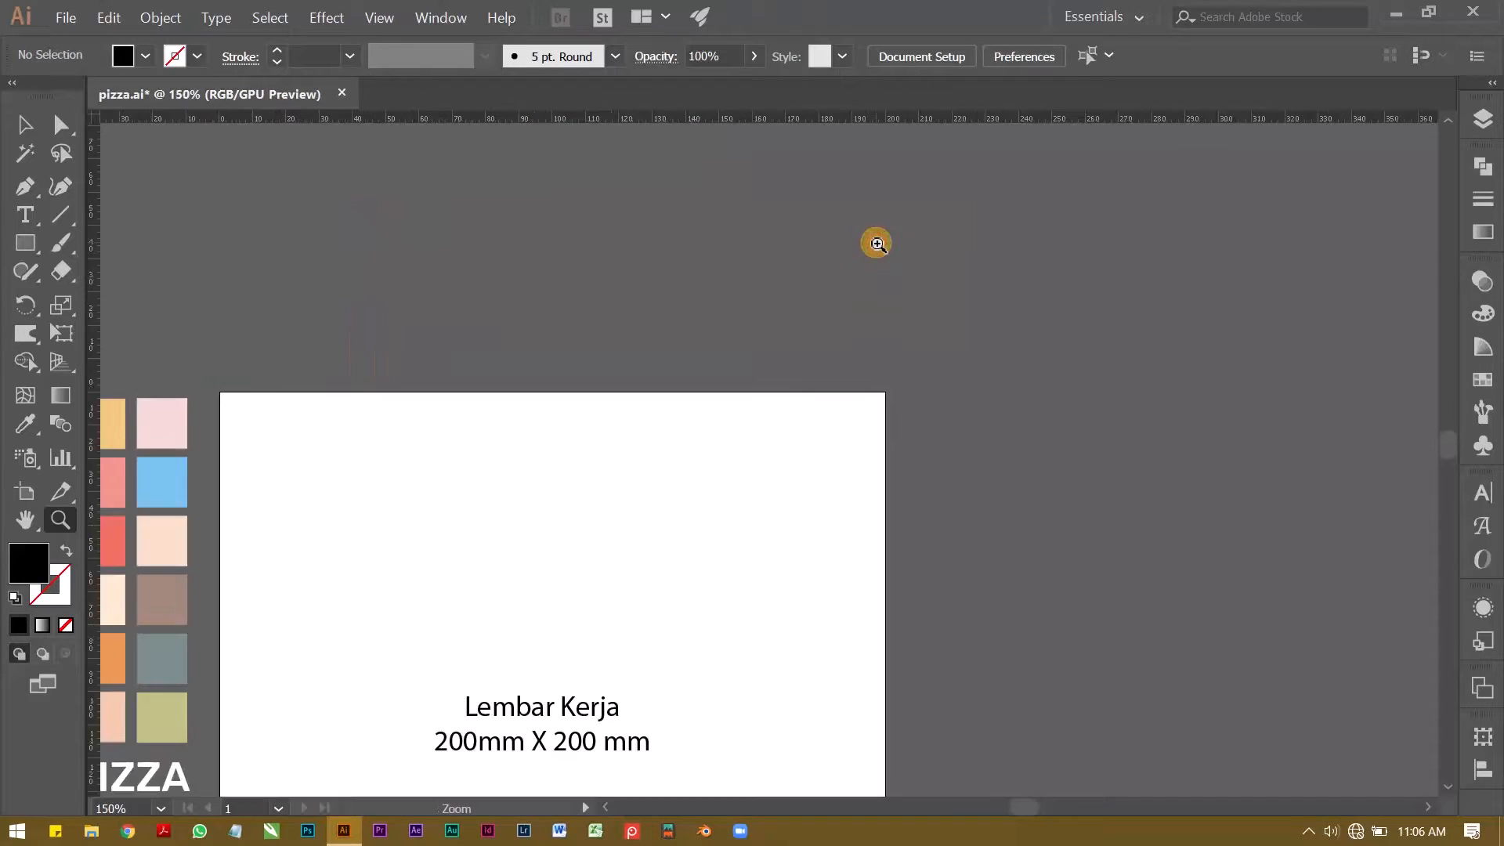
drag(577, 543, 663, 322)
drag(662, 323, 639, 332)
drag(639, 333, 645, 357)
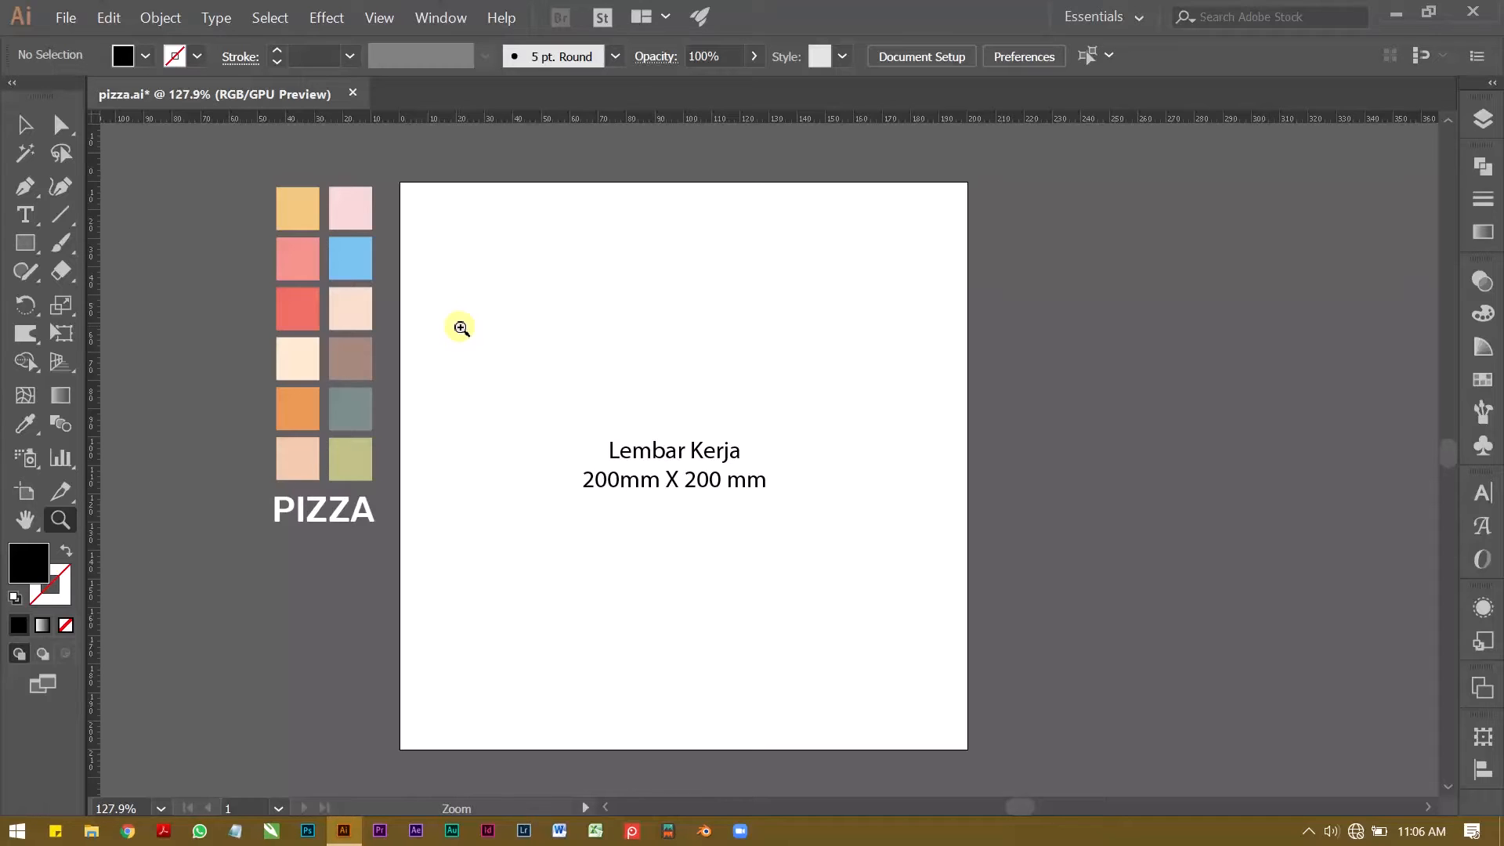
Step: Move the "Lembar Kerja 200mm X 200 mm" text off the artboard to the empty canvas on its right
key(v)
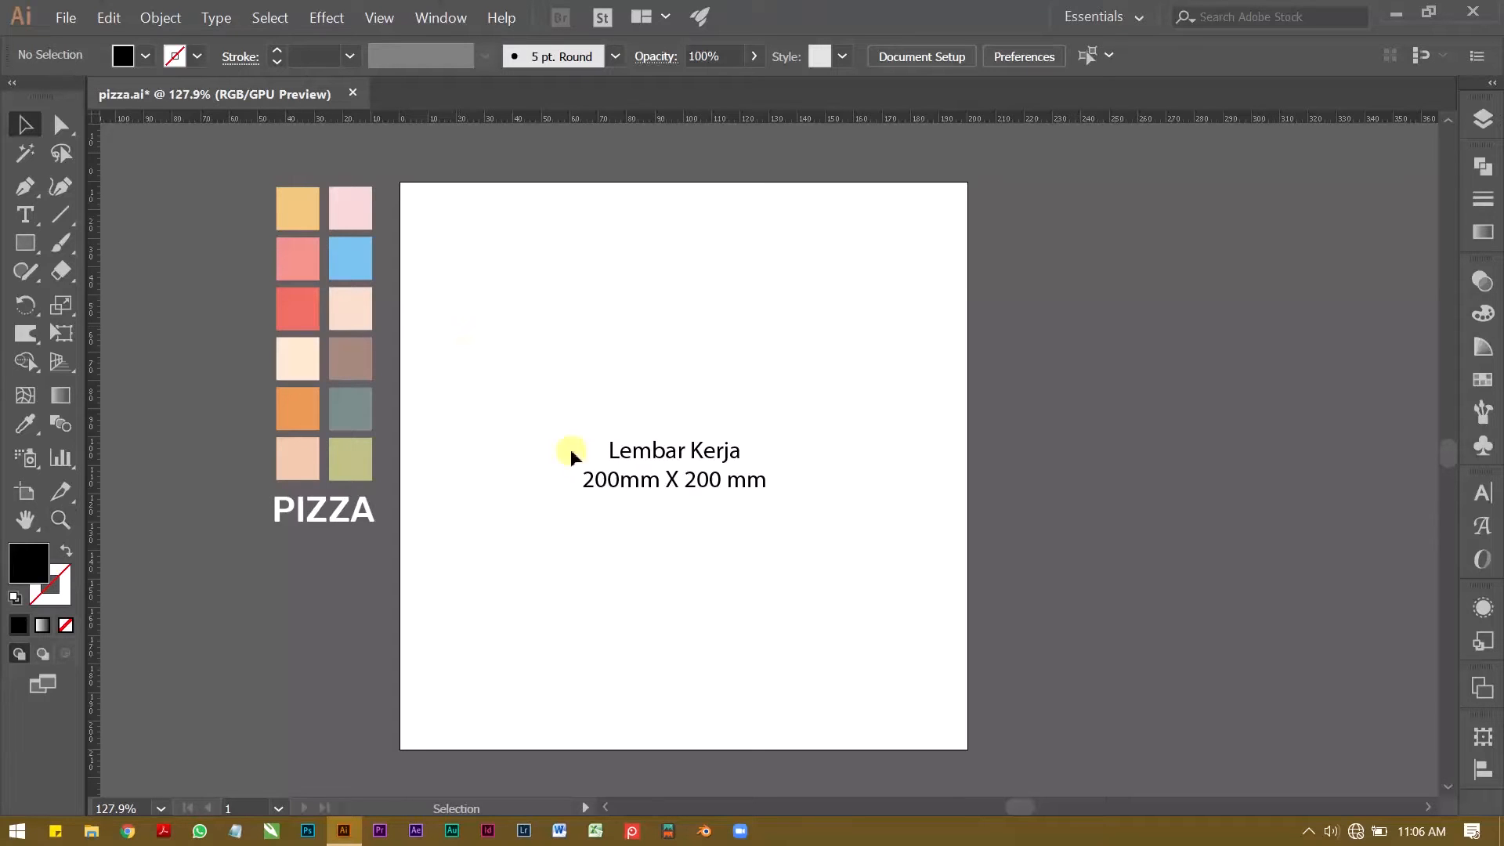
drag(625, 449, 1094, 497)
click(1003, 295)
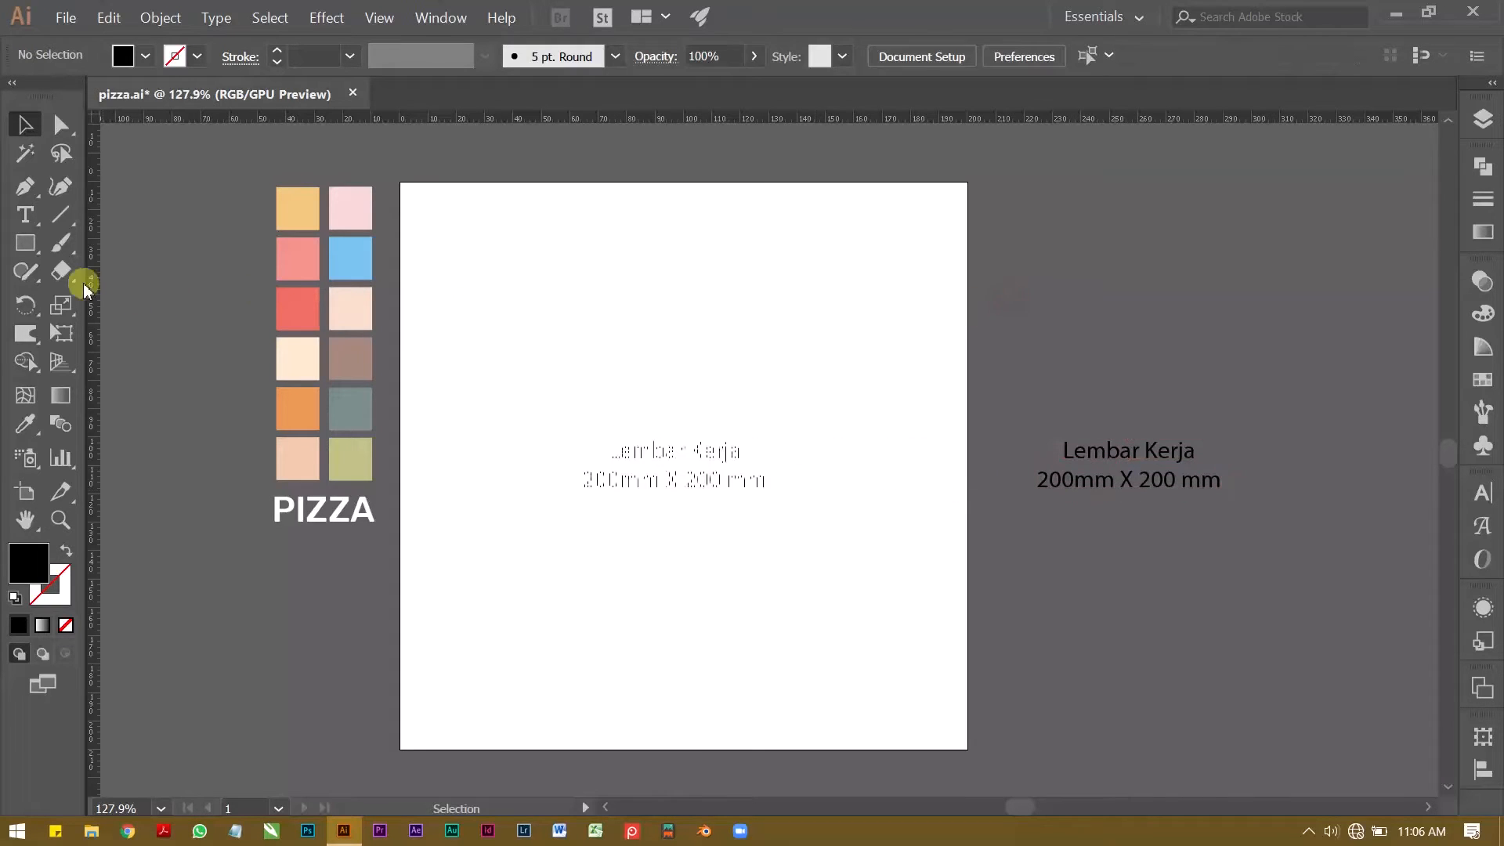
Step: Draw a rectangle about 81 by 83 mm on the artboard with no fill and a 3 pt black stroke
click(31, 250)
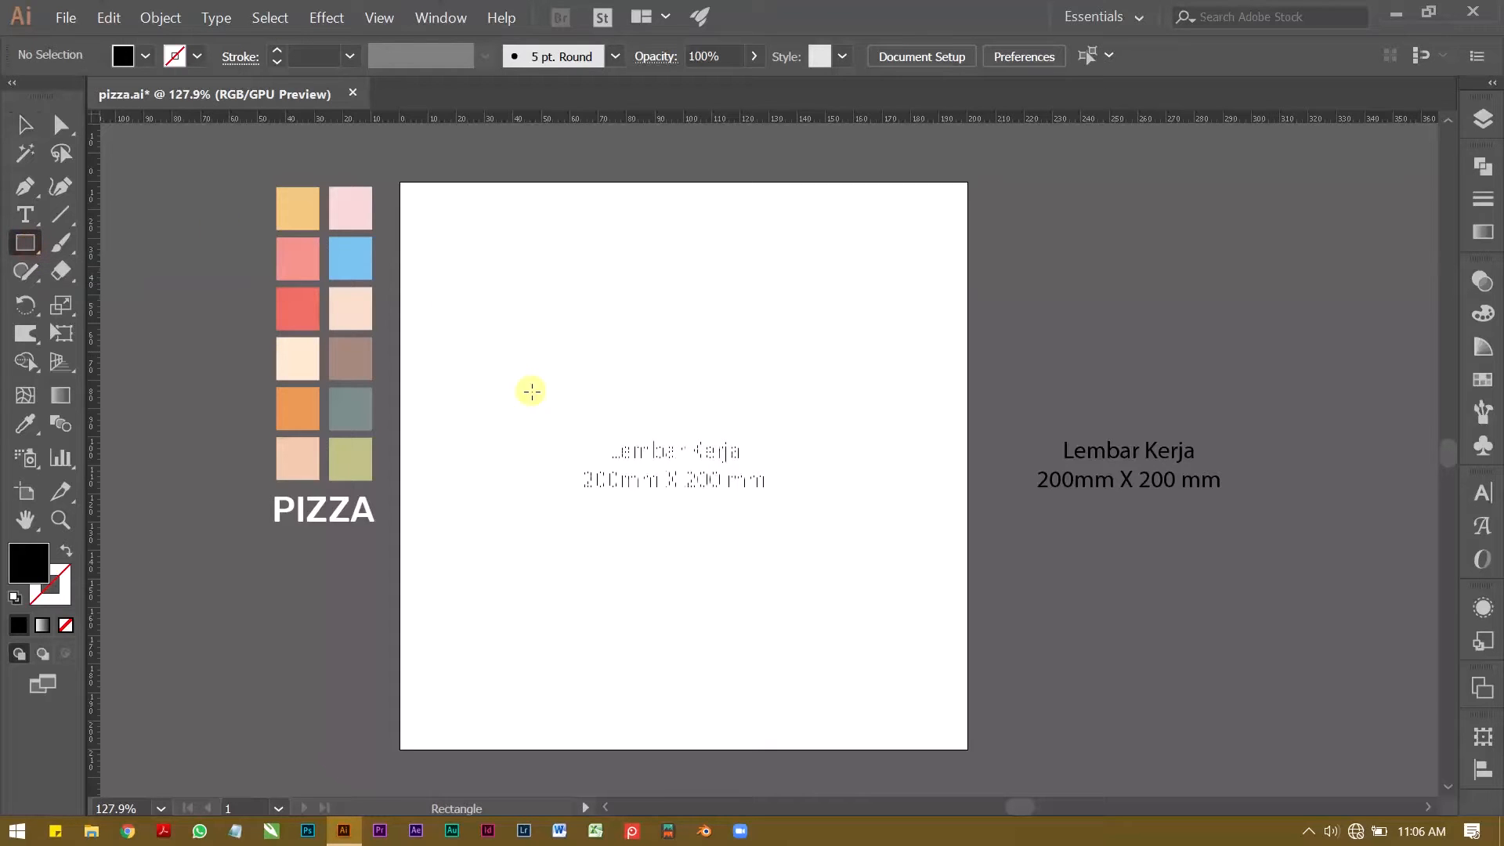
mouse_move(540, 314)
mouse_down()
mouse_move(709, 530)
mouse_move(770, 550)
mouse_up()
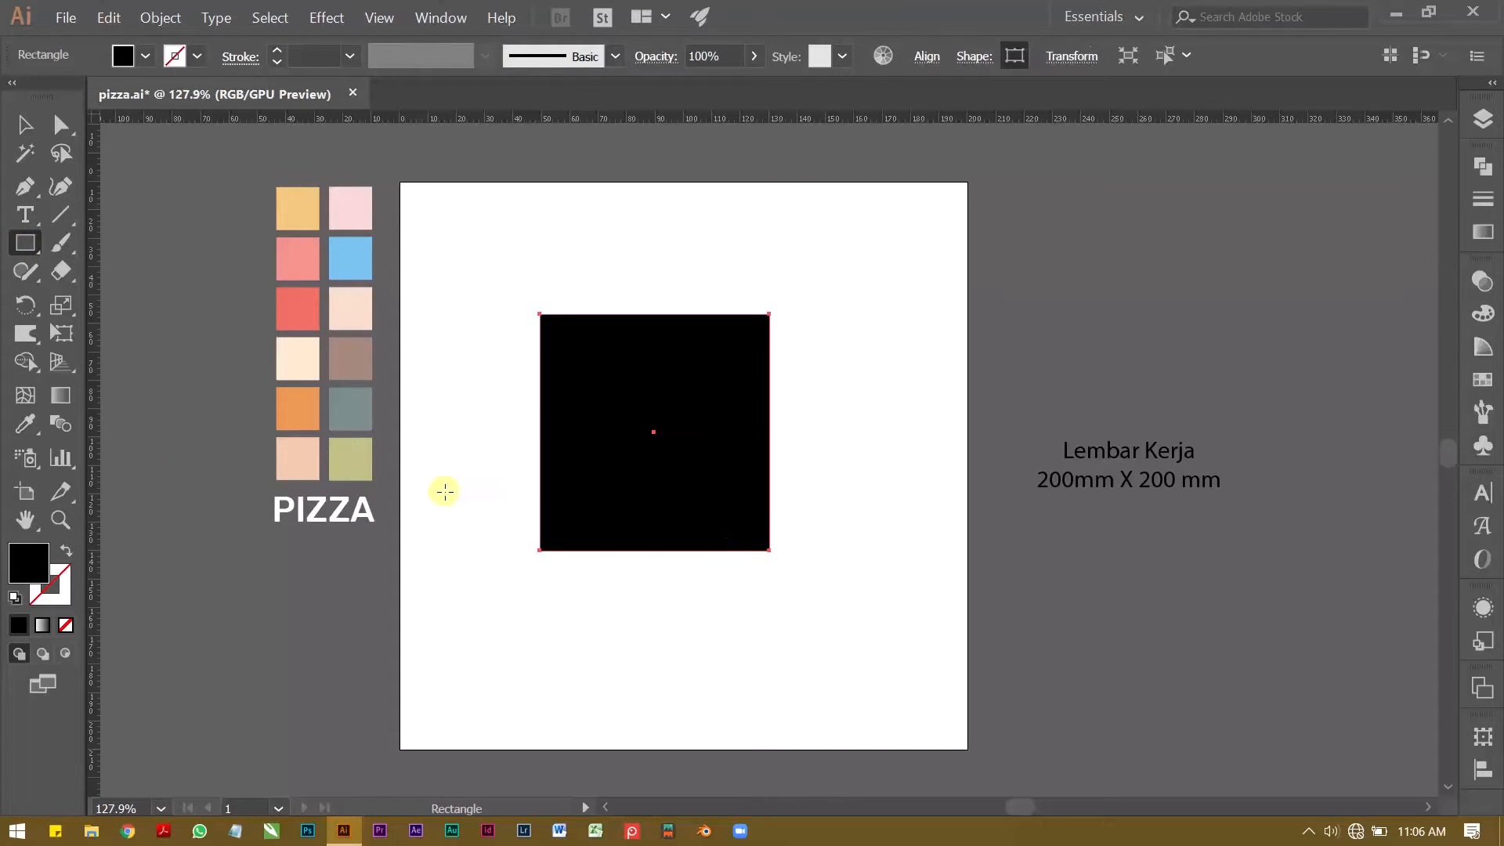
click(70, 553)
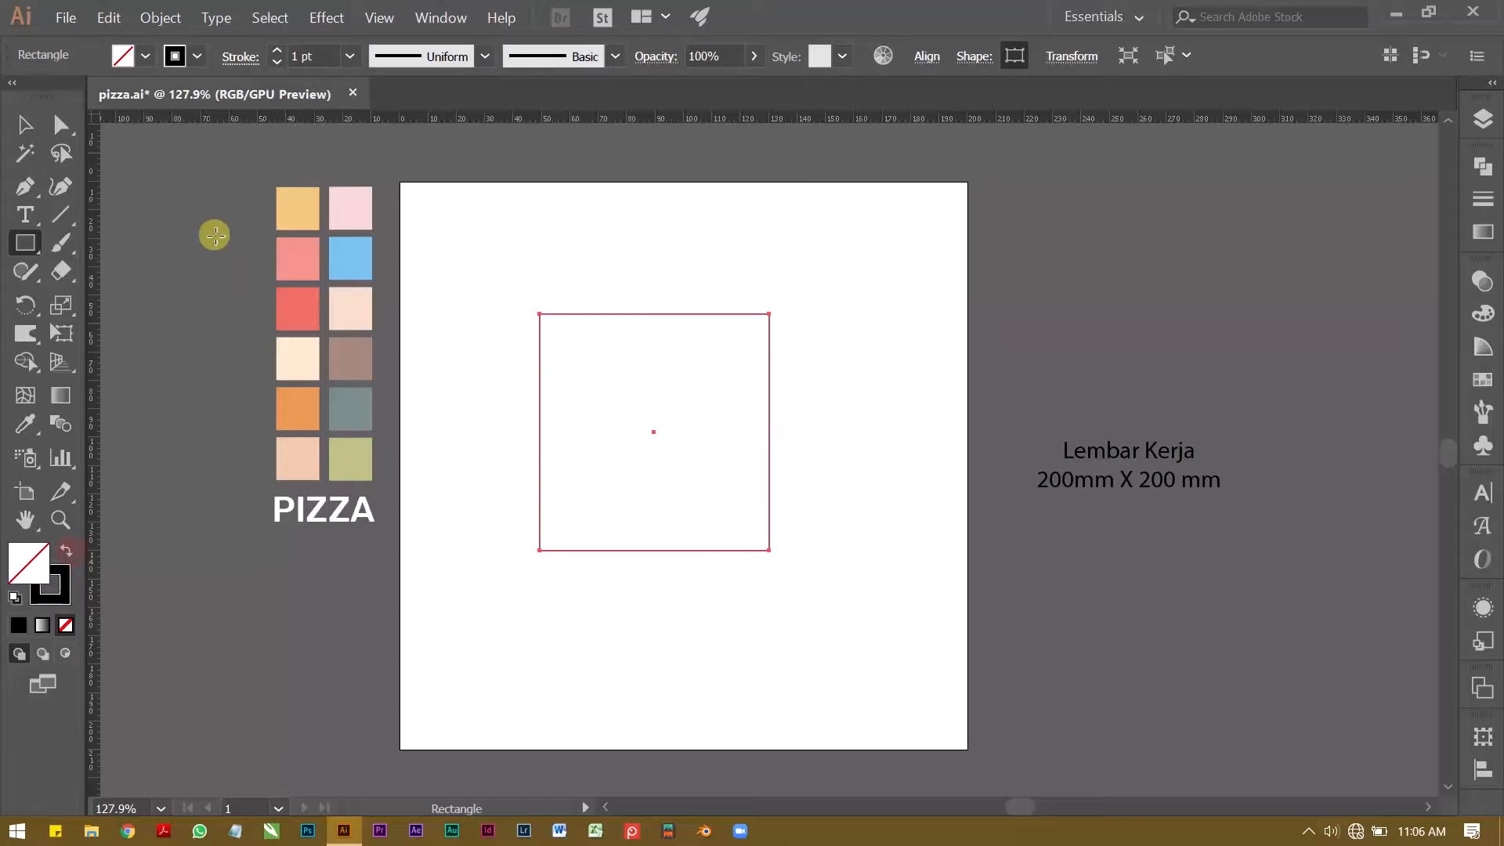
click(278, 51)
click(278, 50)
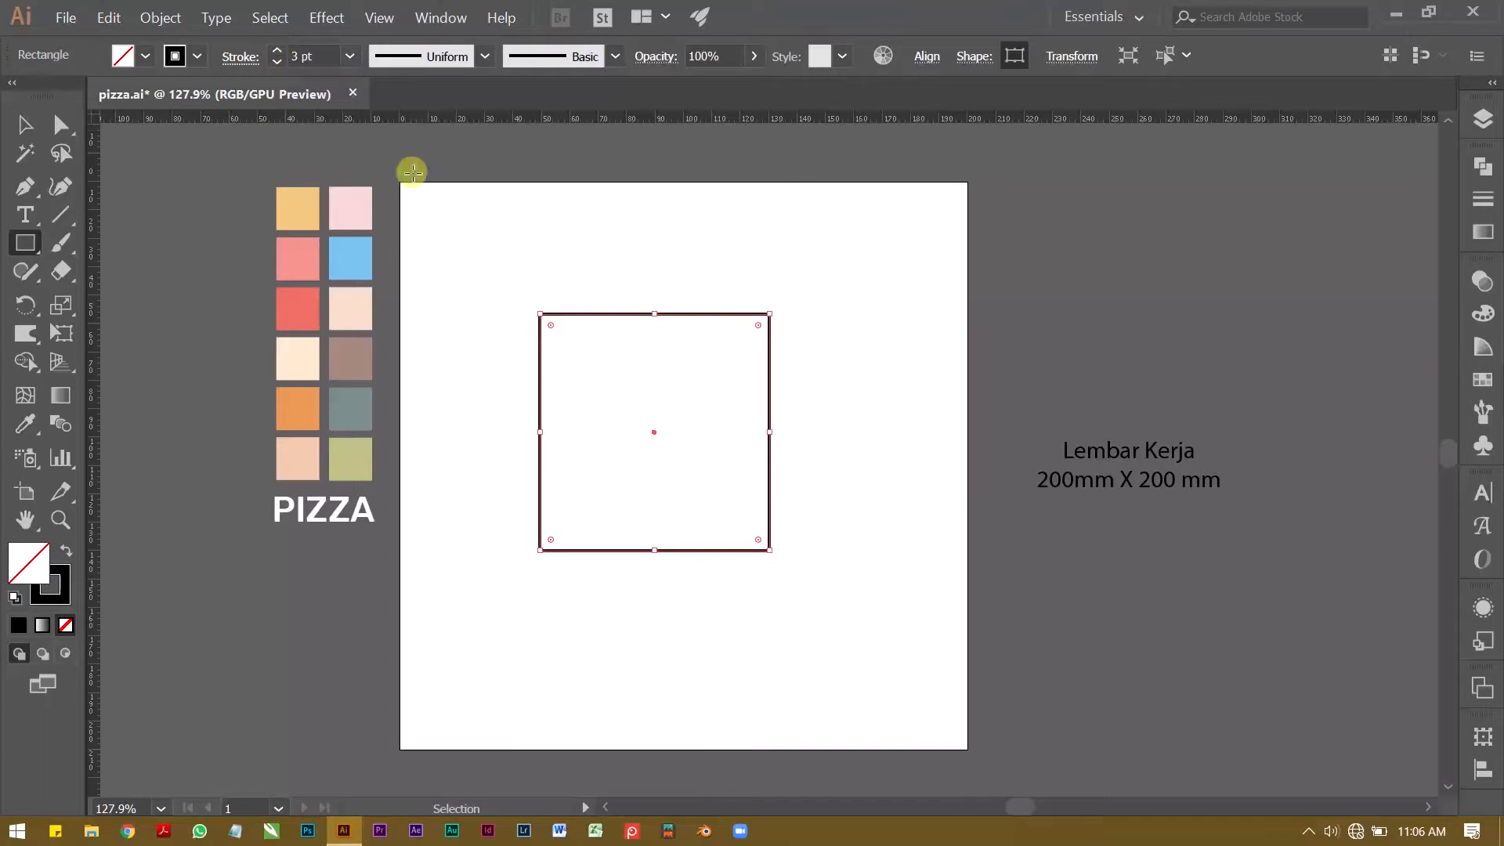
Step: Change the rectangle's stroke colour to the darkest brown swatch
click(577, 279)
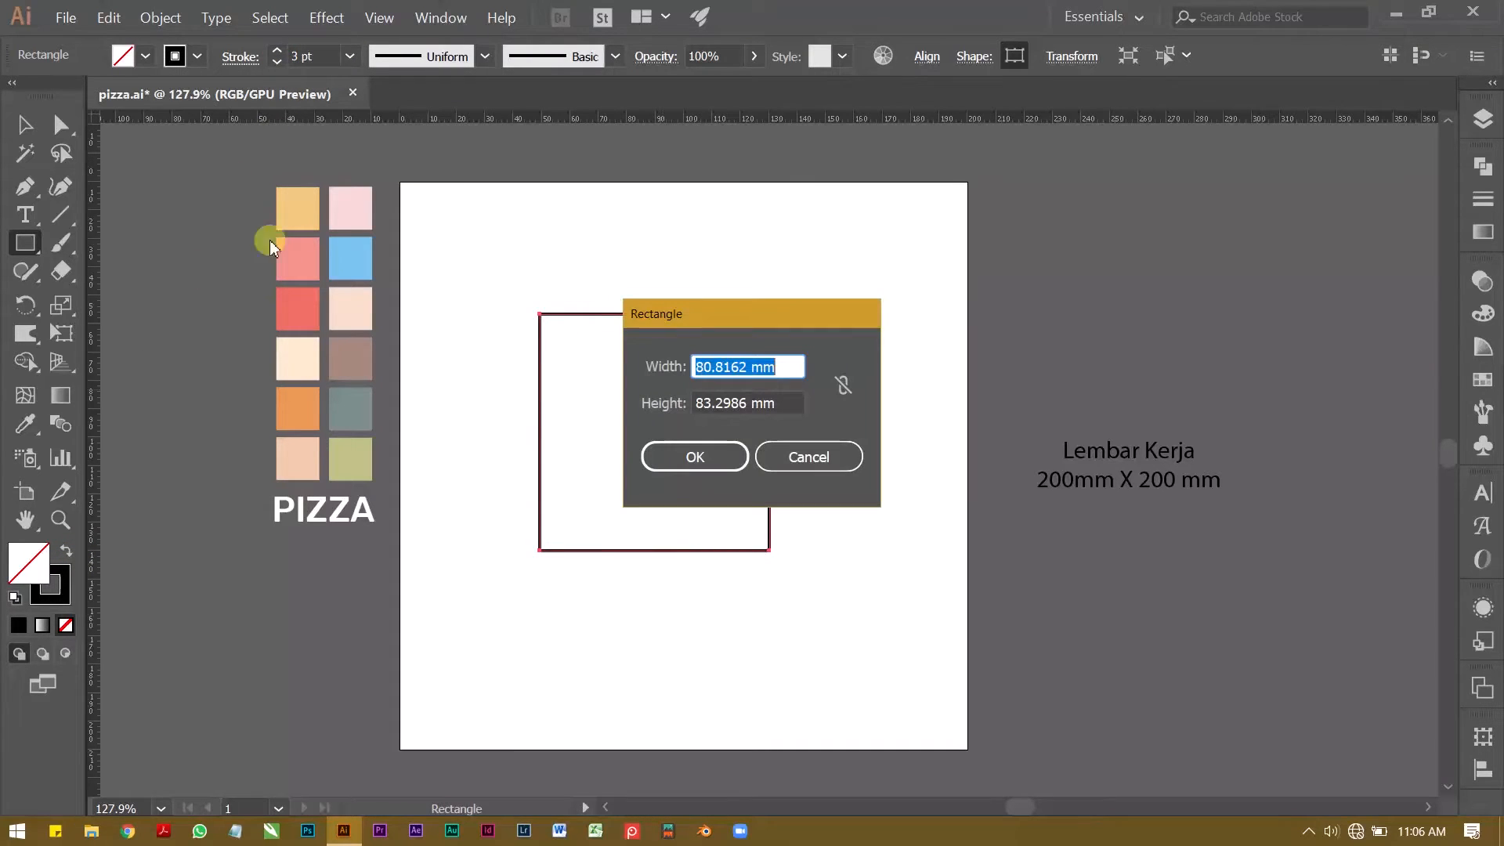
click(811, 456)
click(25, 124)
drag(596, 283, 652, 332)
click(195, 56)
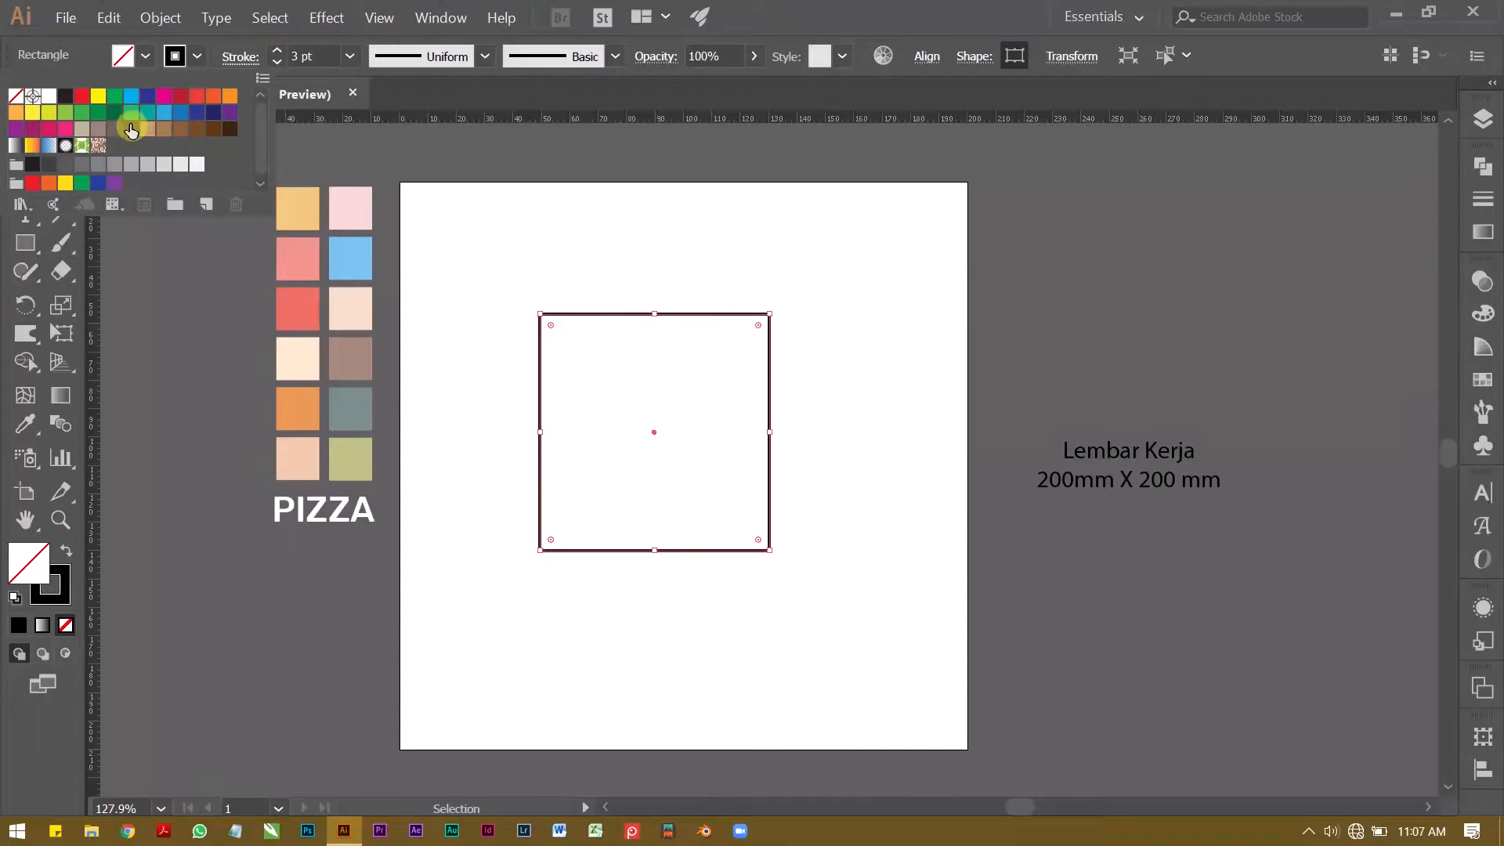
click(230, 129)
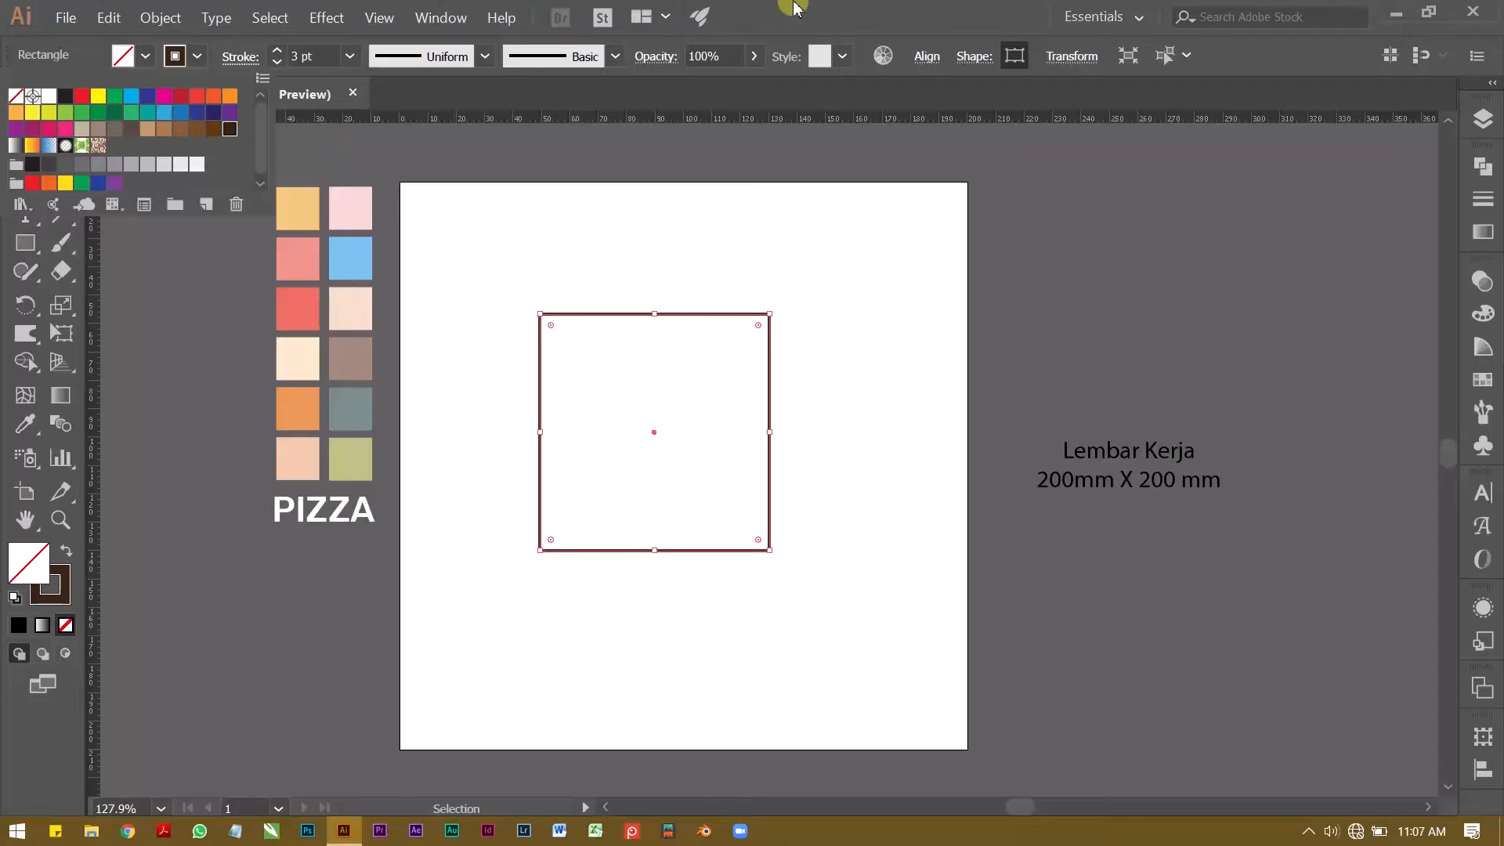
click(766, 7)
click(543, 238)
Step: Centre the rectangle horizontally and vertically relative to the artboard
key(ctrl+space)
drag(569, 322, 559, 281)
click(597, 278)
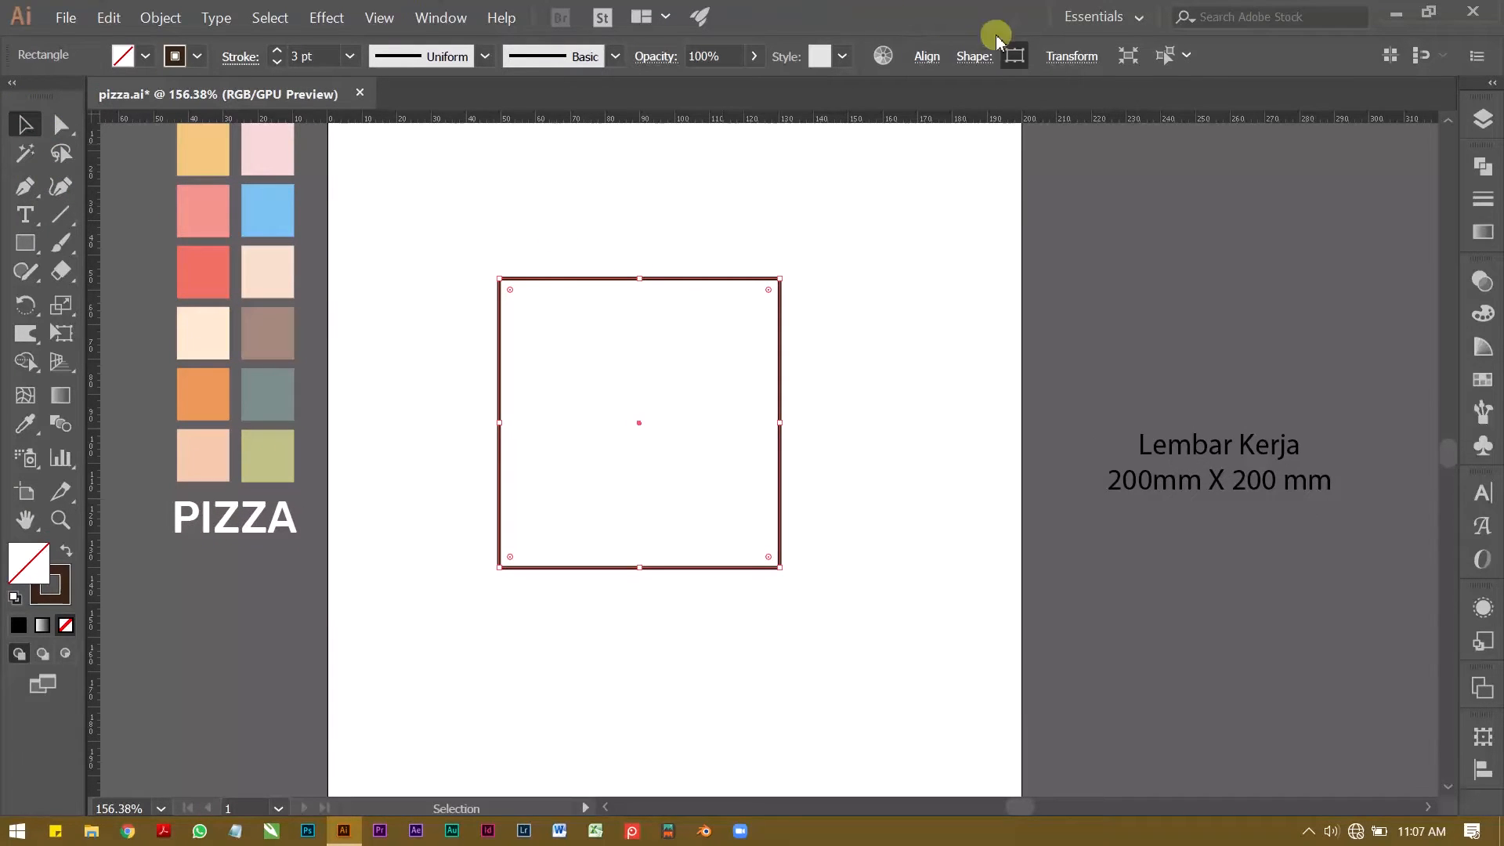
click(926, 56)
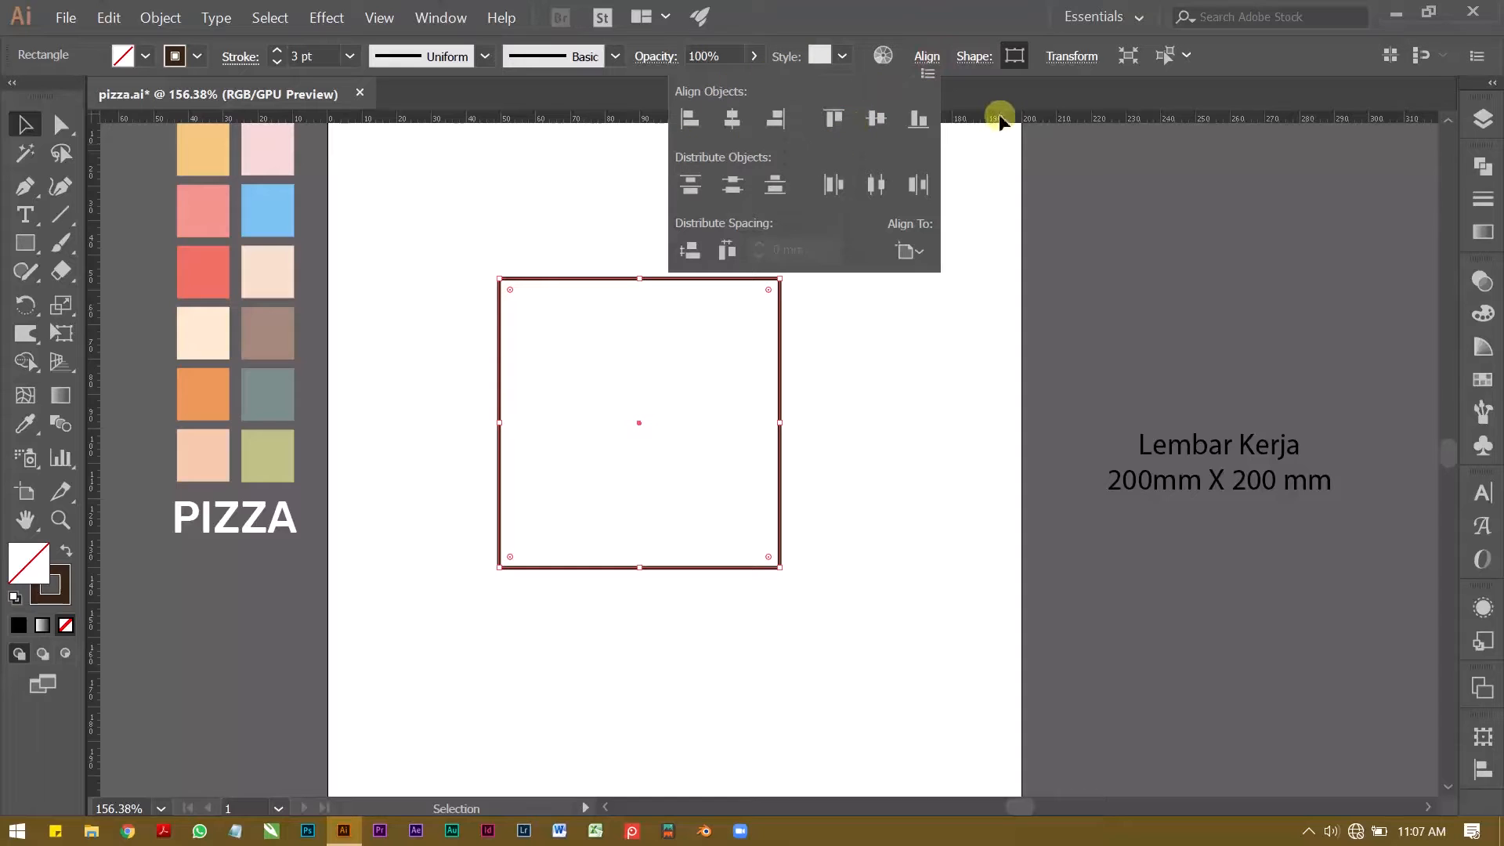
click(920, 252)
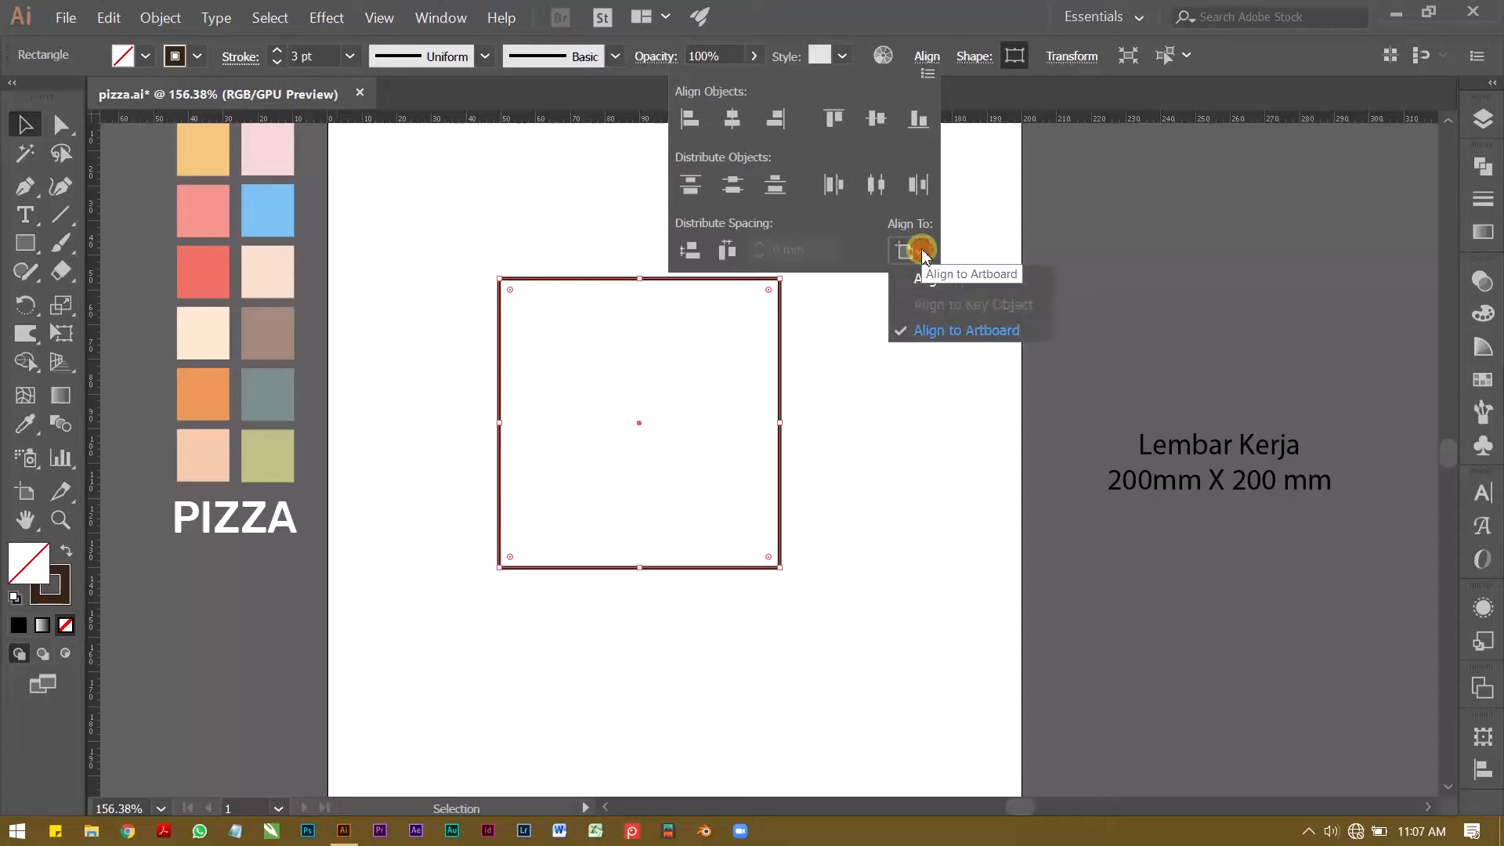
click(945, 327)
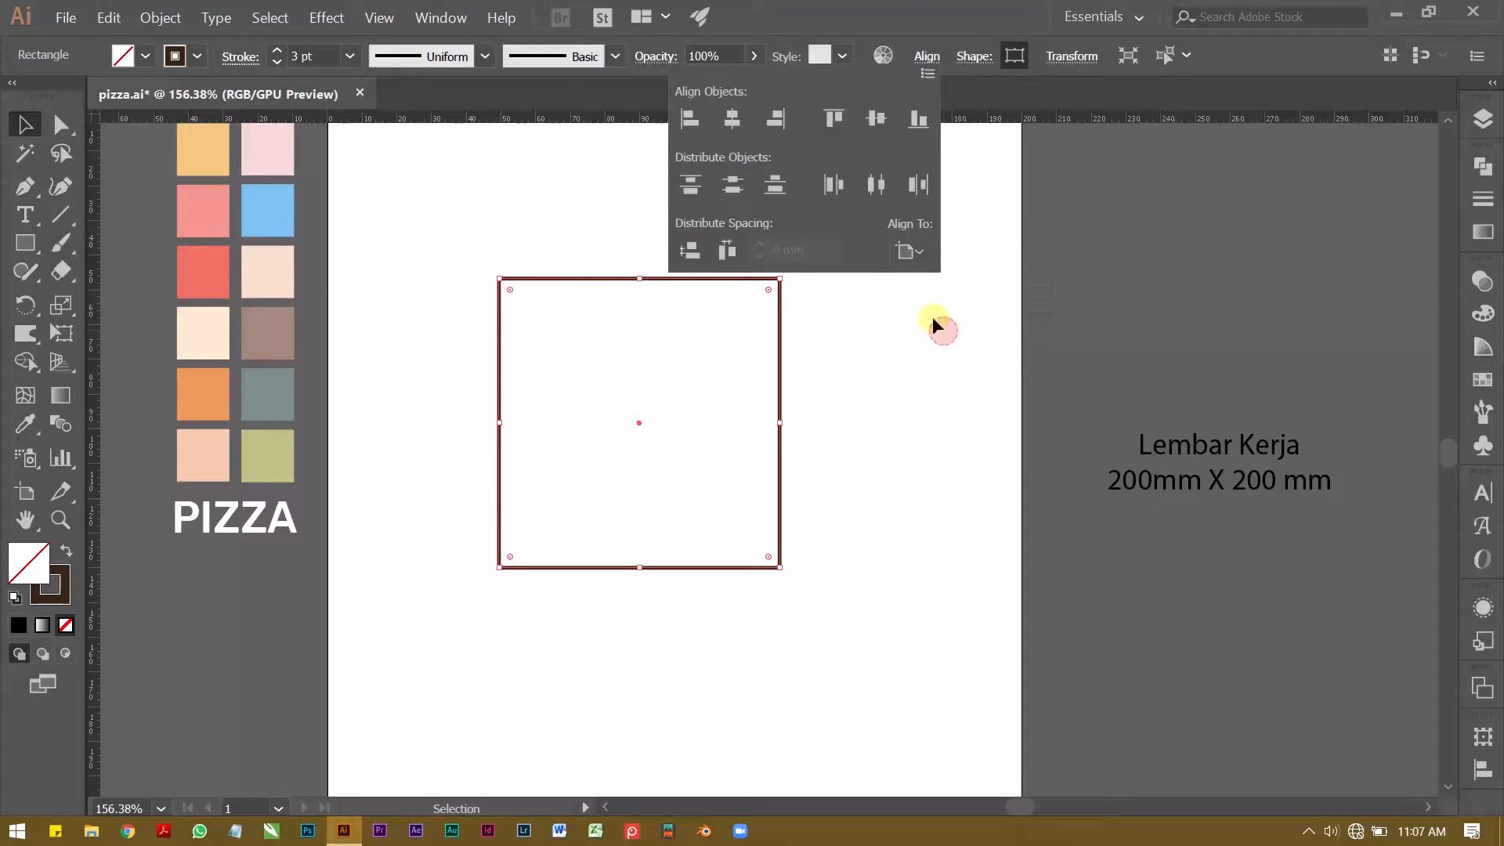
click(918, 254)
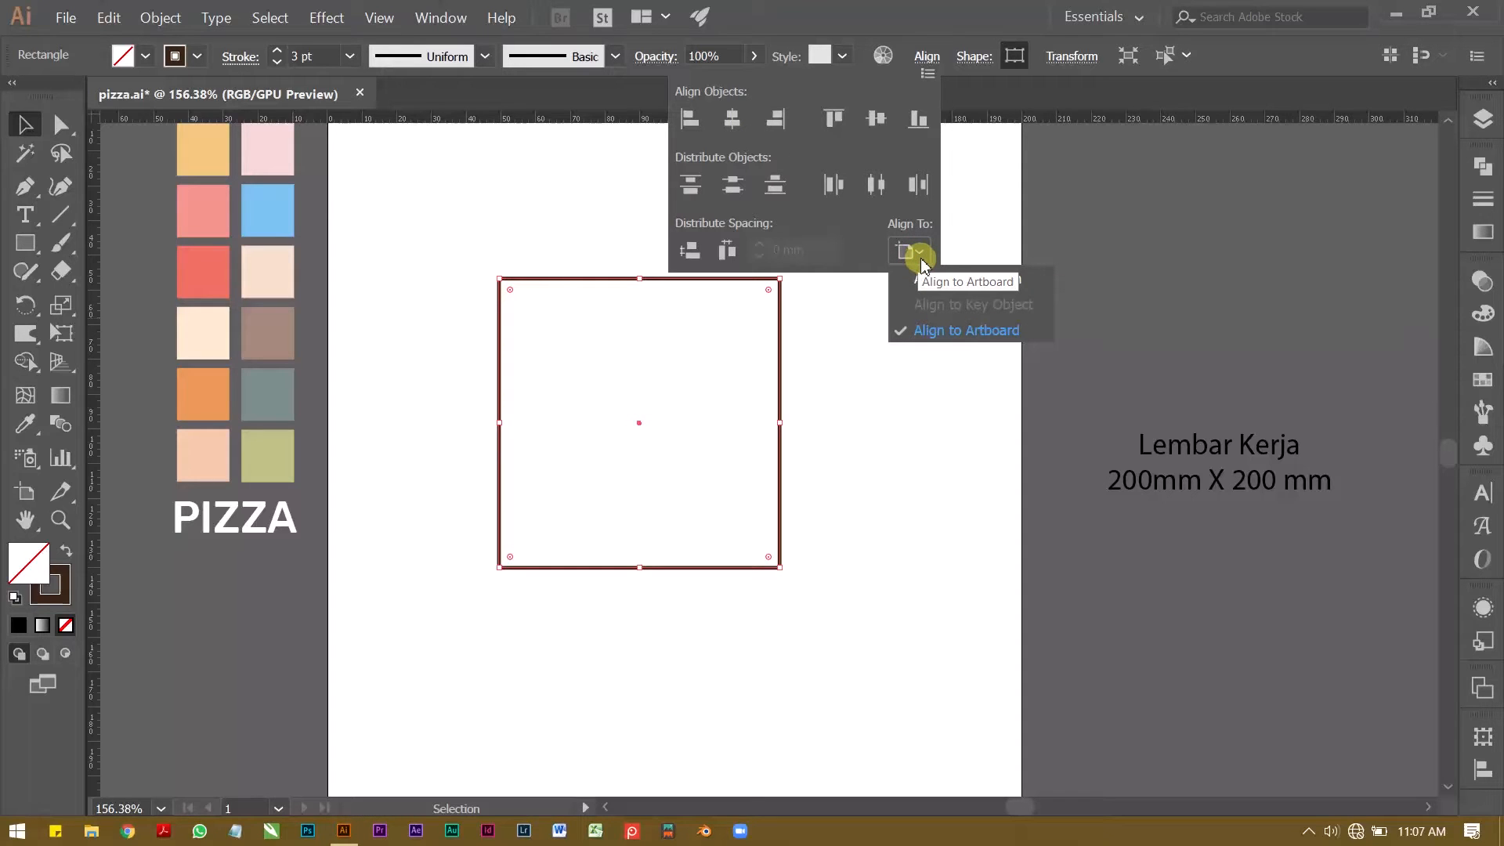
click(734, 117)
click(873, 119)
click(542, 206)
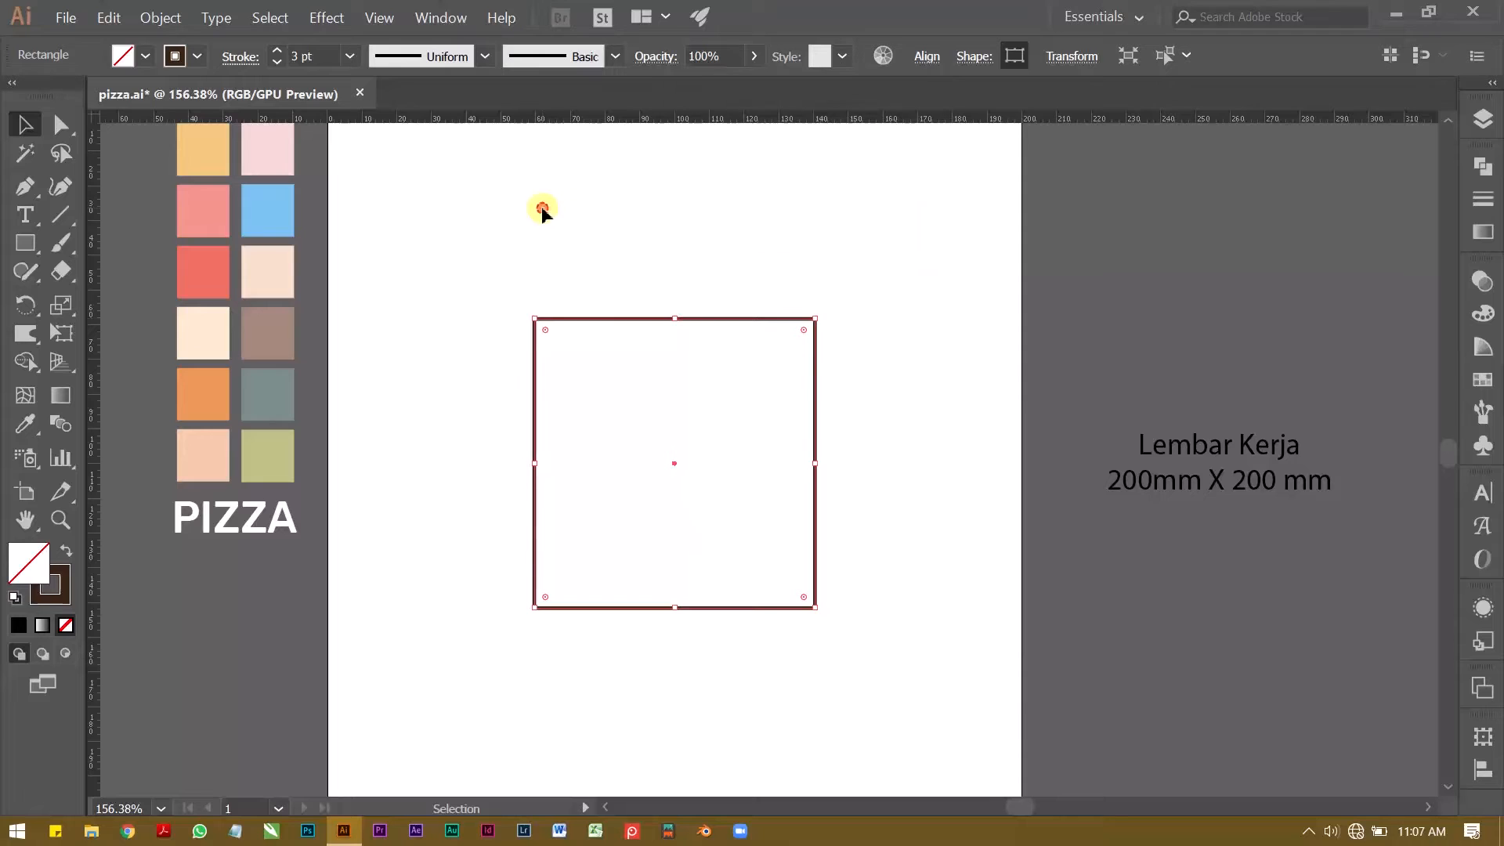
click(542, 208)
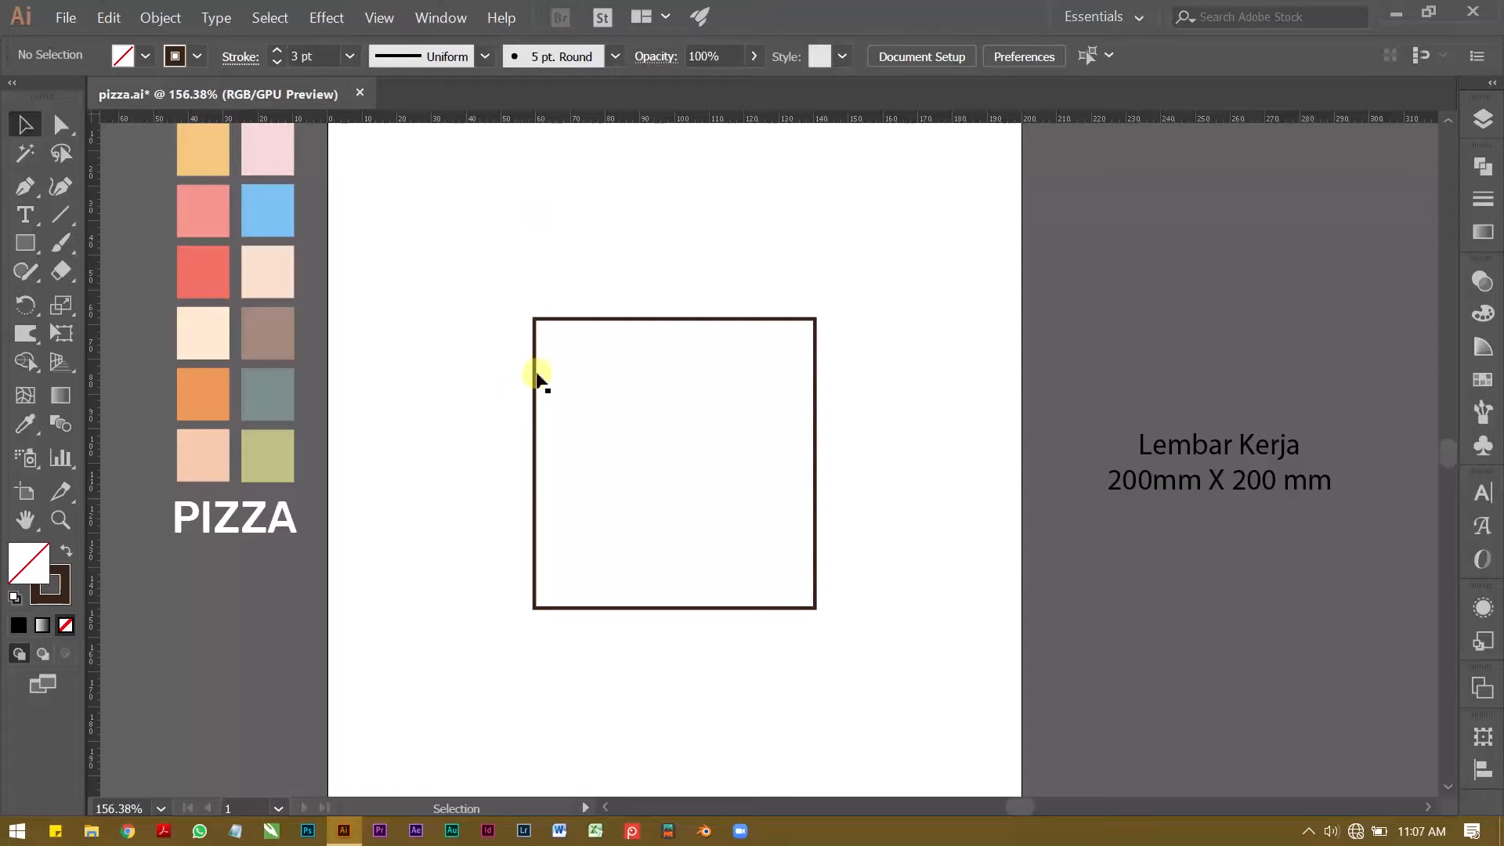
Step: Draw a wide, thin rectangle just above the large rectangle, overhanging it on both sides
drag(557, 442, 557, 442)
click(403, 358)
key(z)
drag(560, 363, 460, 331)
key(space)
key(v)
click(393, 272)
click(25, 244)
drag(399, 289, 727, 316)
Step: Move the thin bar down so its lower edge lies on the large rectangle's top edge
key(z)
drag(349, 386, 453, 386)
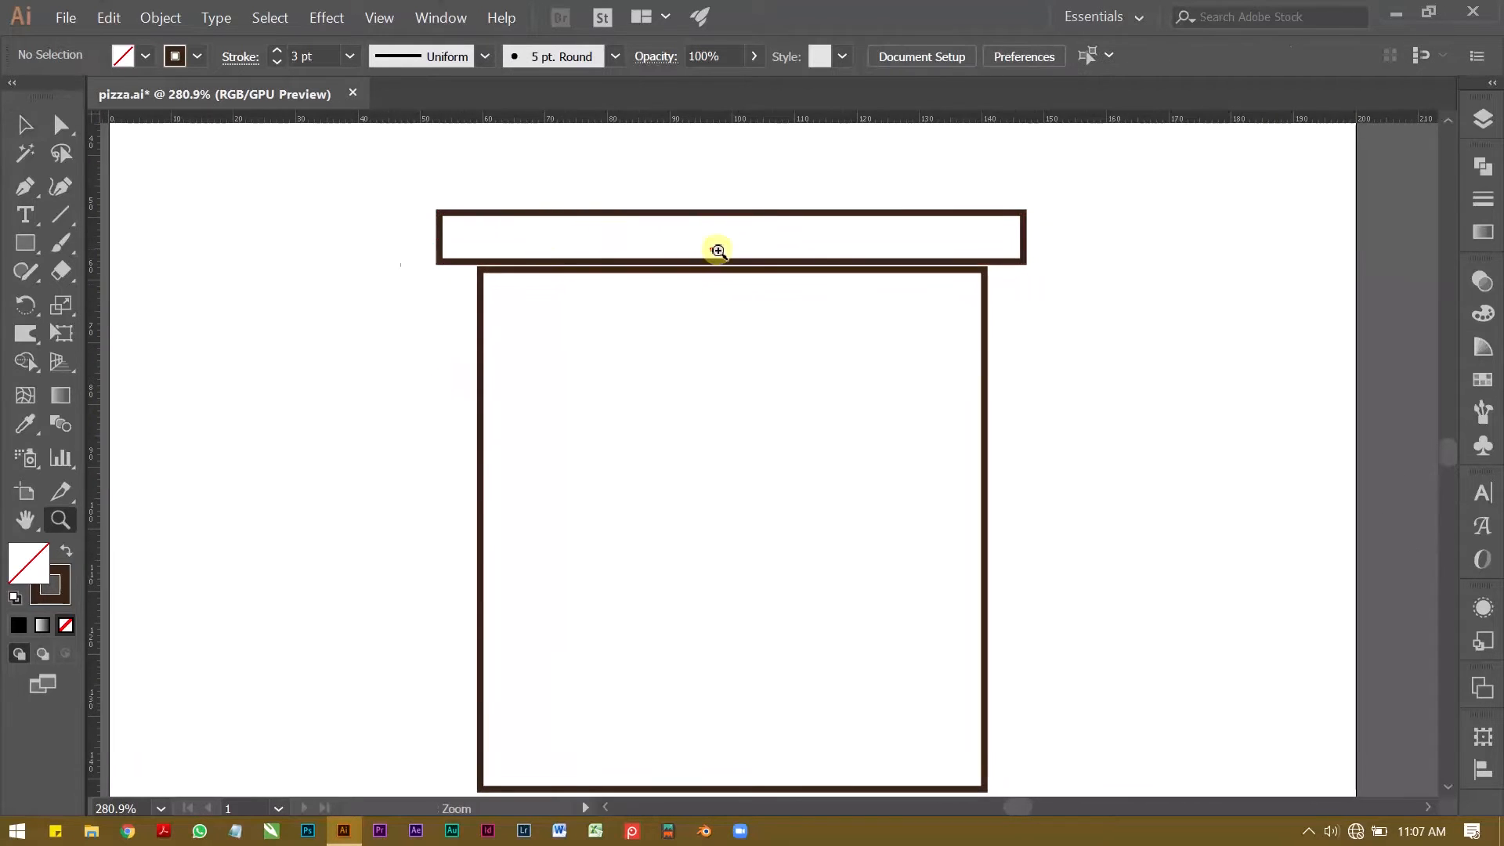
click(713, 251)
key(v)
click(754, 220)
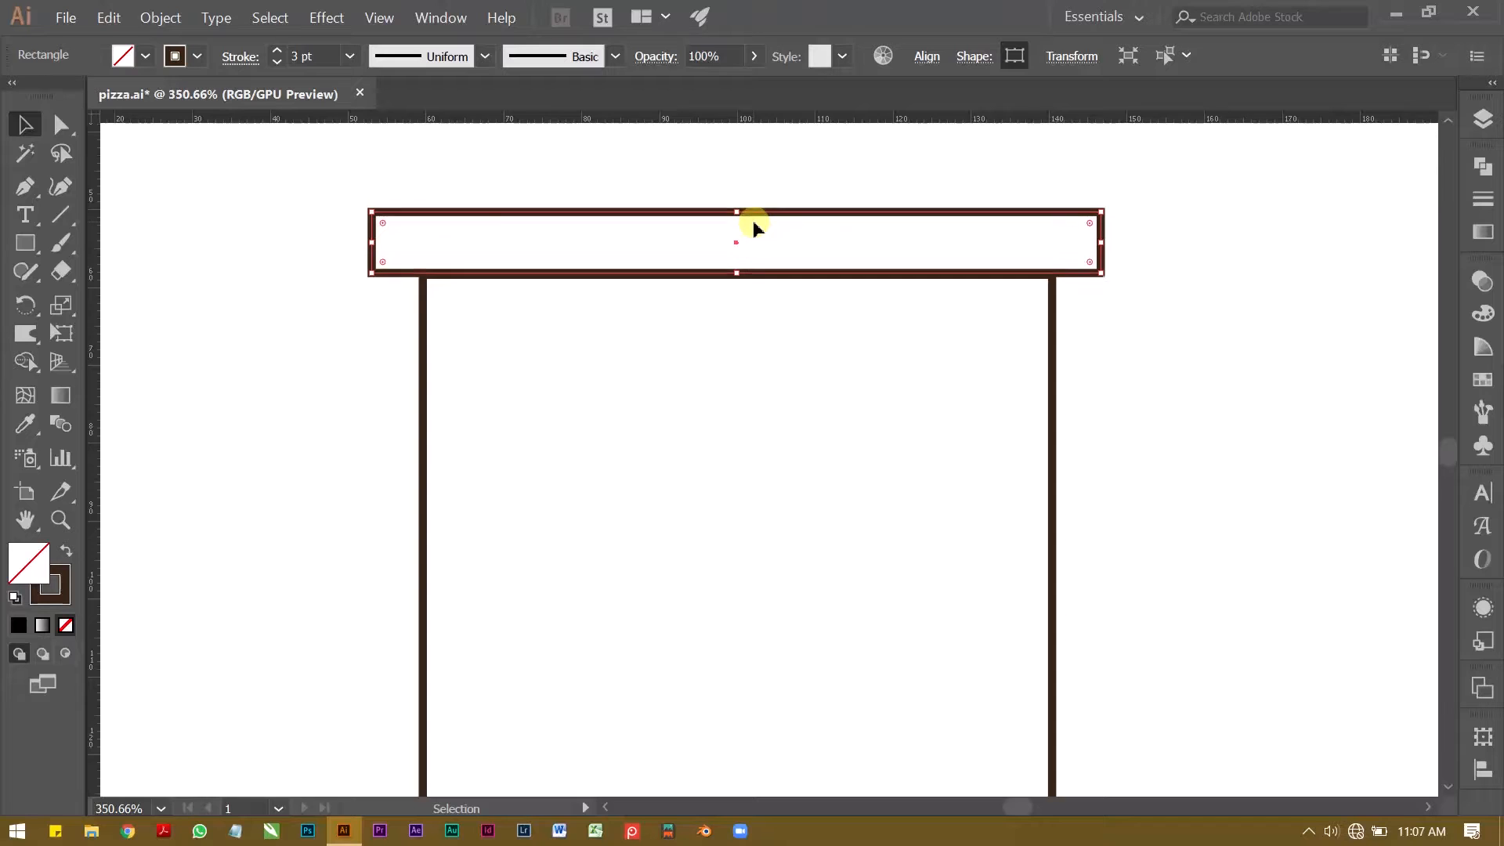
key(z)
drag(736, 302, 513, 350)
key(v)
click(769, 349)
Step: Lower the bar's top edge to make it thinner and pull in its left end to a width of about 90 mm
key(z)
drag(518, 350, 375, 345)
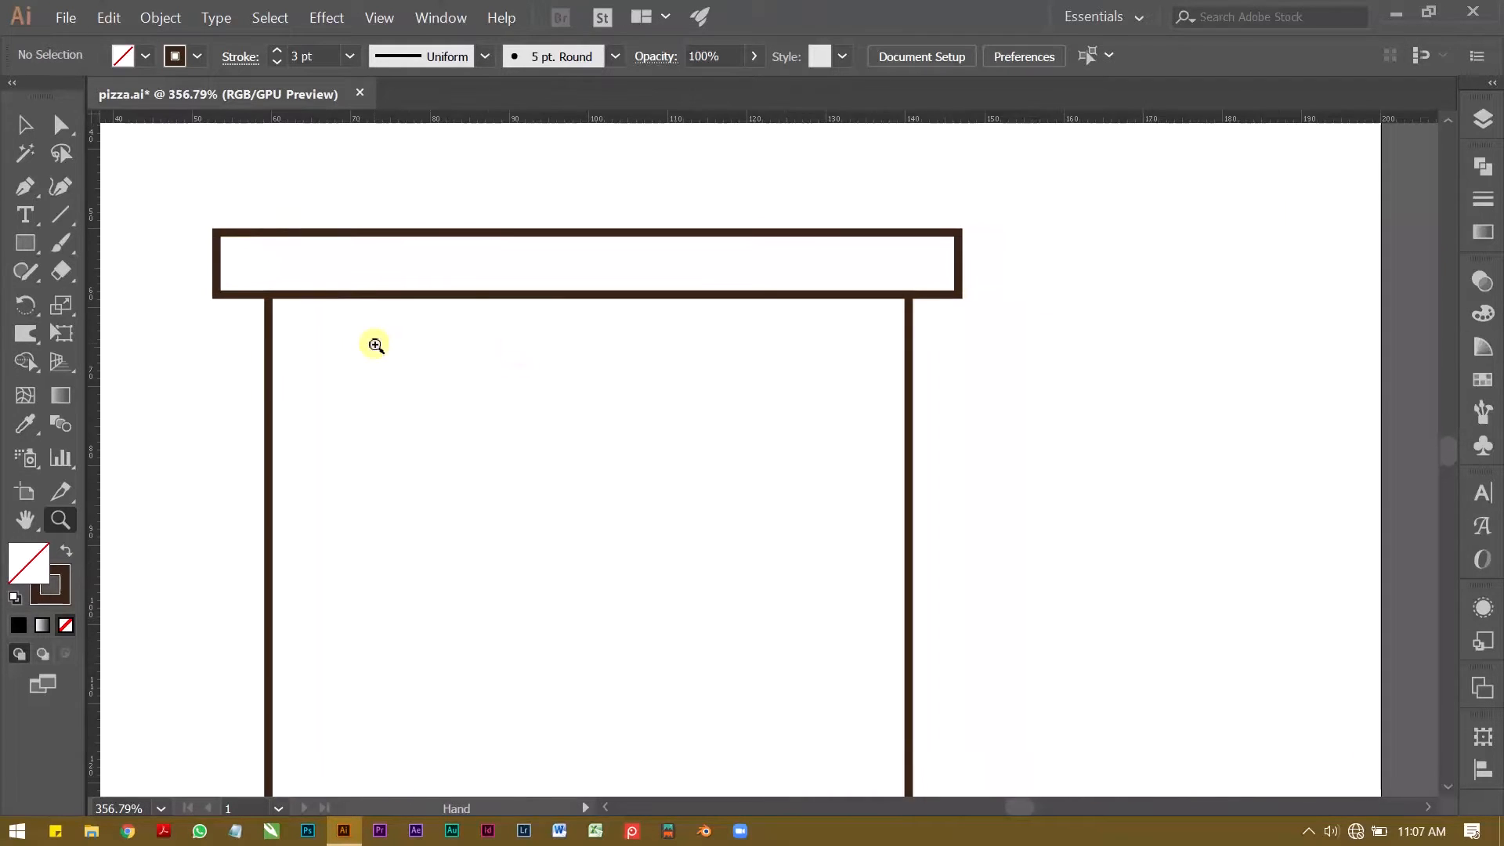
key(v)
click(415, 161)
mouse_move(576, 261)
mouse_down()
mouse_move(588, 235)
mouse_move(575, 261)
mouse_up()
click(566, 192)
key(z)
drag(541, 269, 481, 290)
drag(404, 249, 487, 249)
key(v)
drag(257, 245, 272, 295)
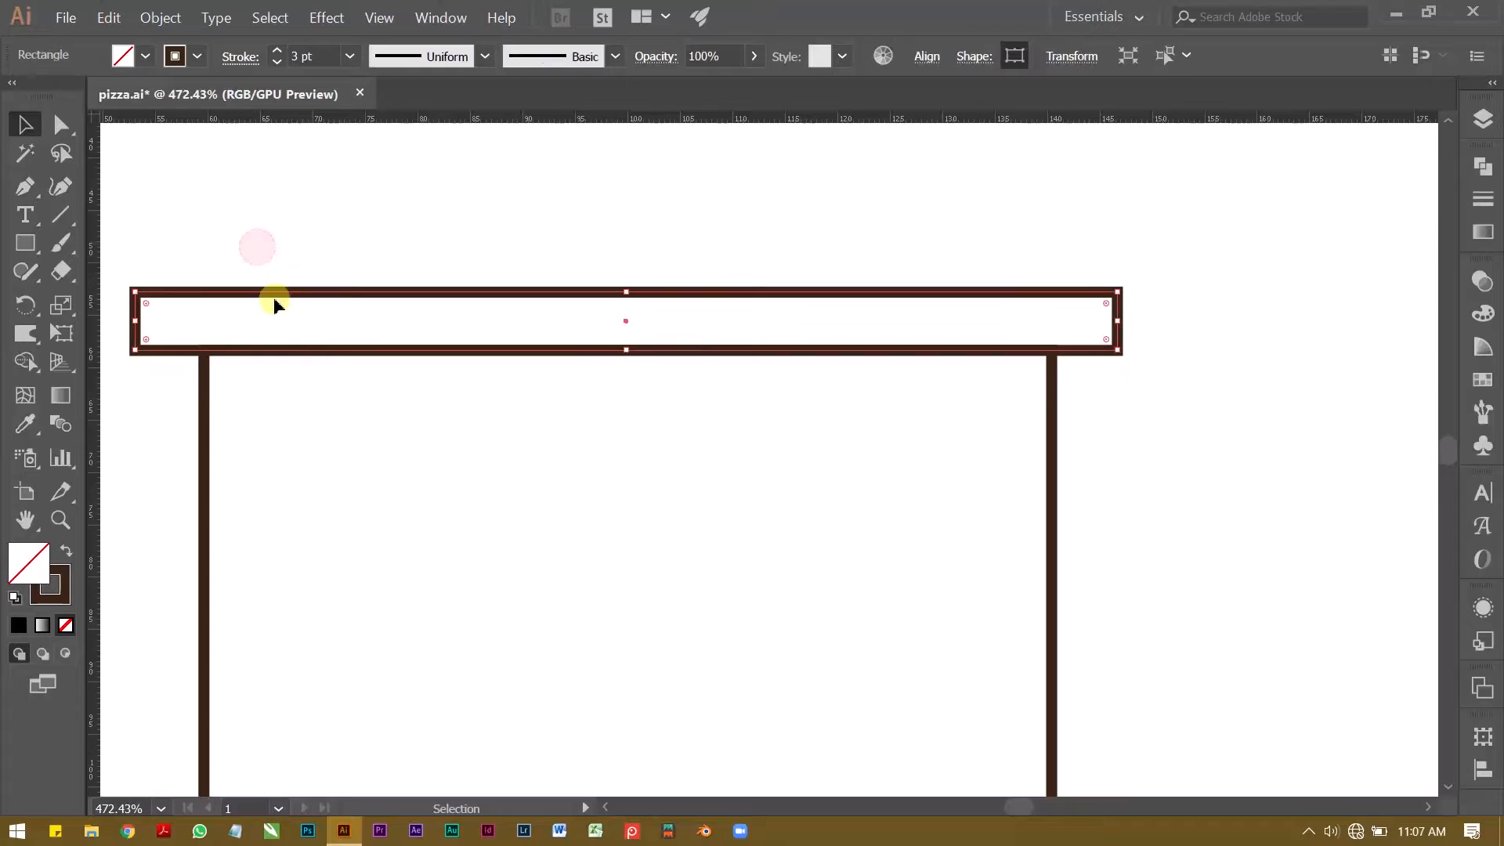
drag(141, 327, 173, 328)
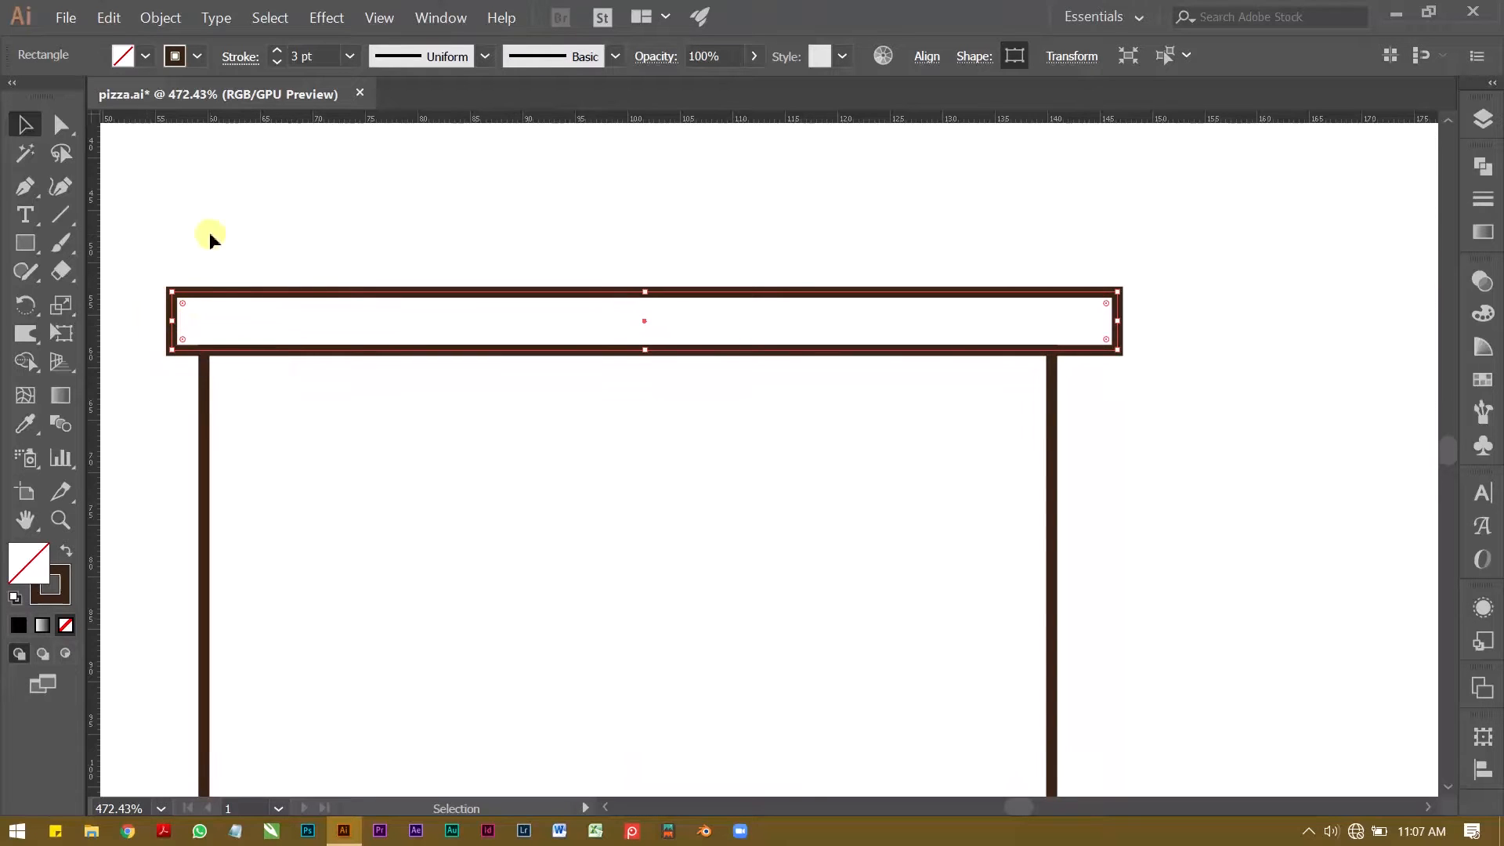
Step: Centre the bar horizontally on the artboard
click(926, 56)
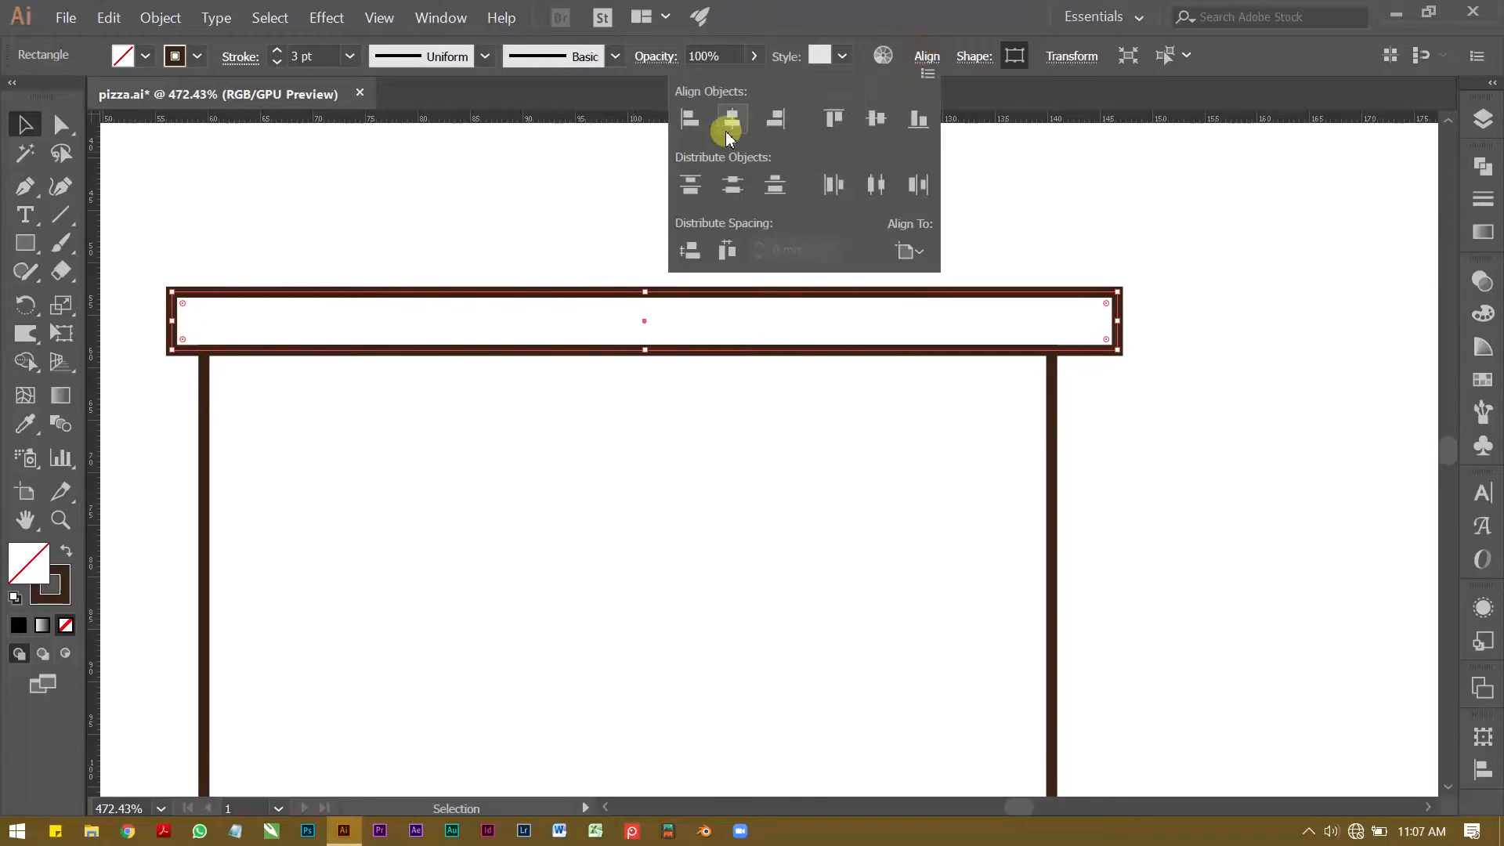
click(731, 118)
click(401, 191)
Step: Duplicate the bar straight down, placing the copy a short distance below across the large rectangle
key(z)
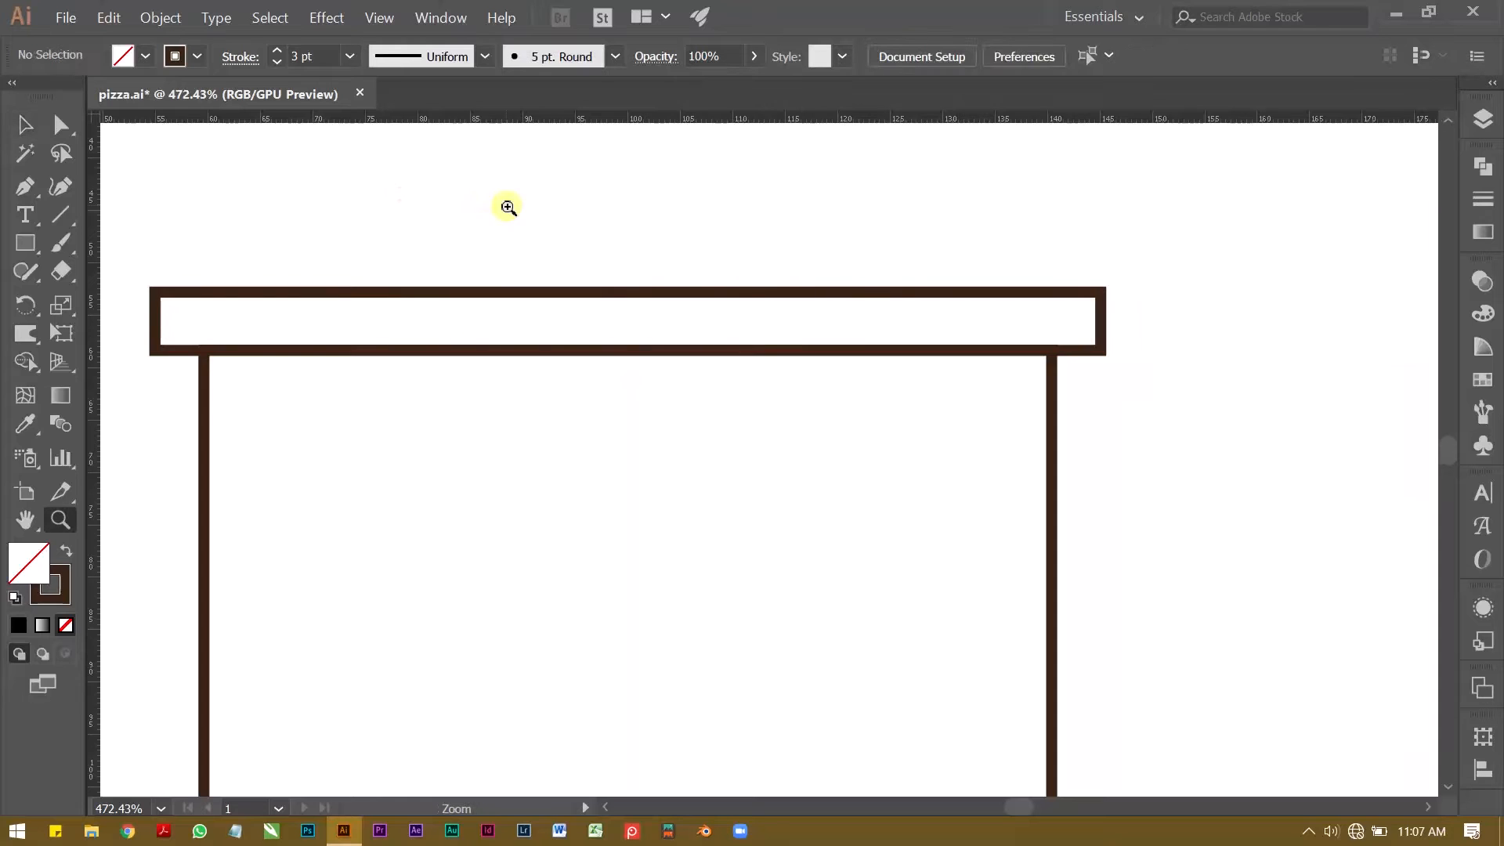
alt+click(531, 226)
drag(490, 222, 536, 299)
alt+click(391, 181)
key(v)
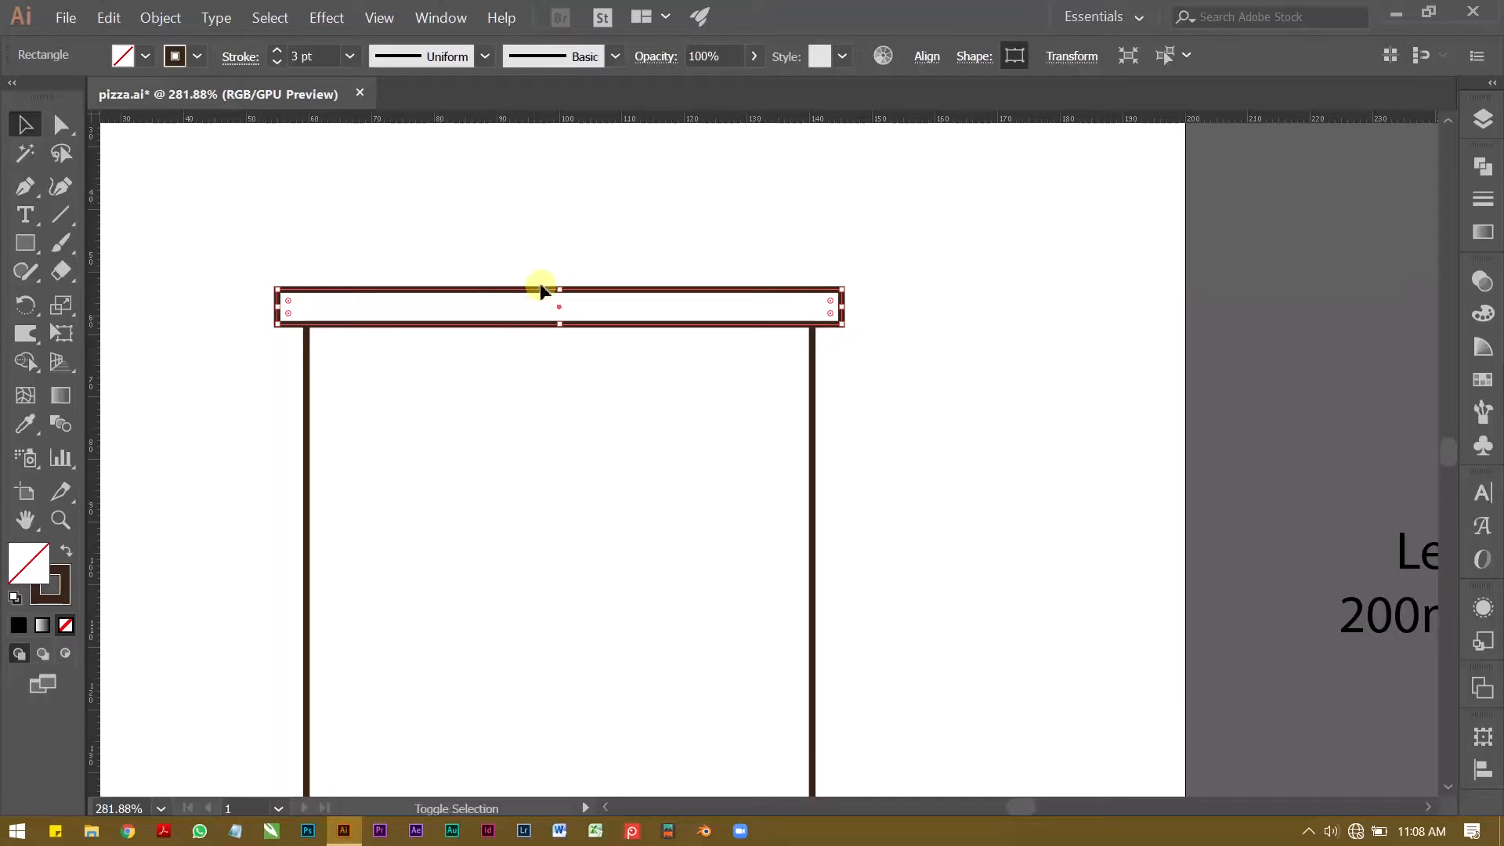
drag(536, 296, 562, 411)
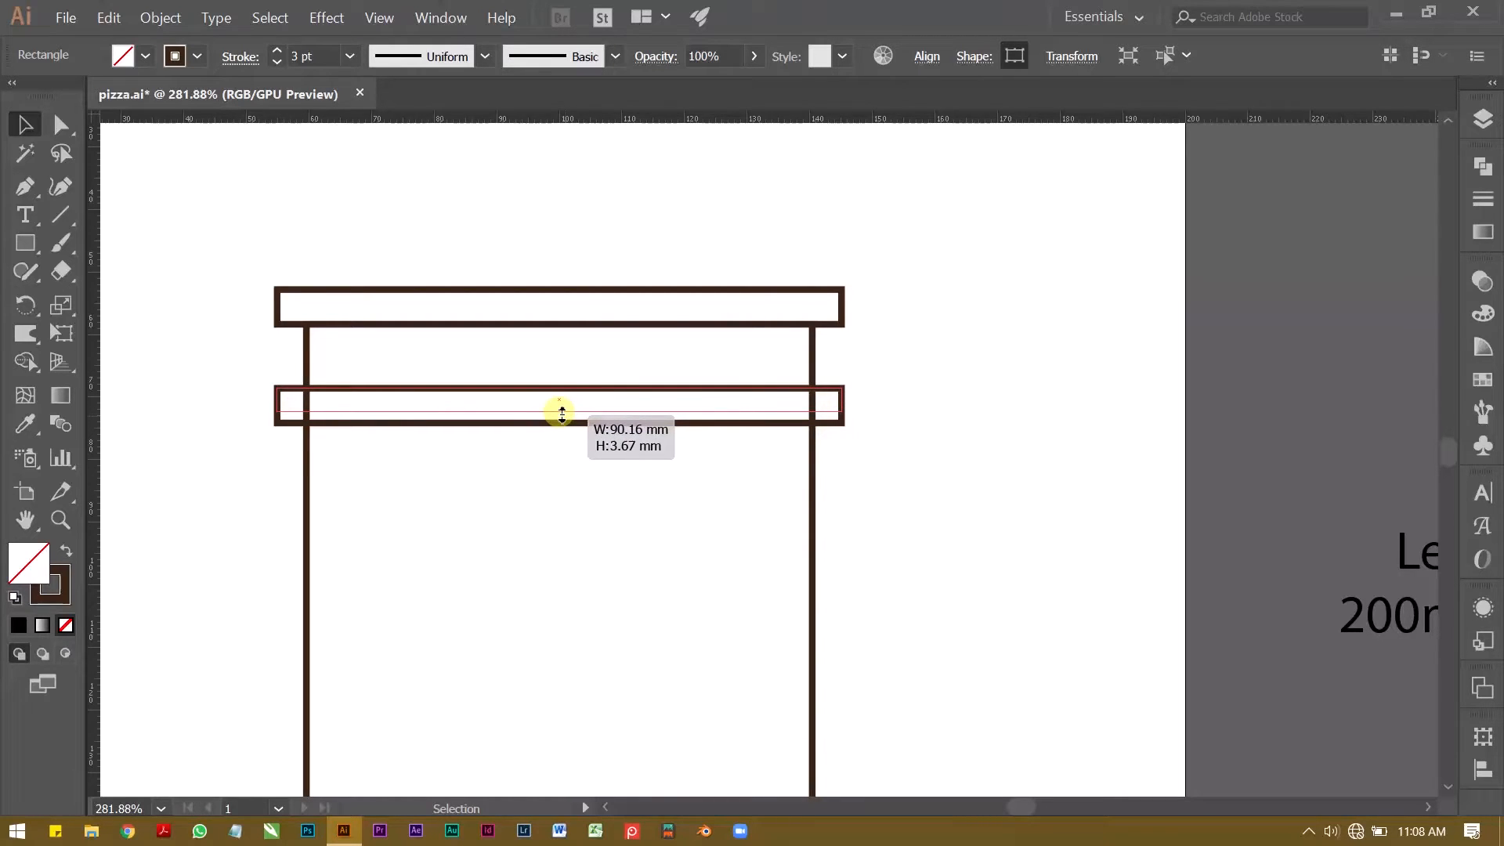
Step: Reduce the lower bar's height to about 3.67 mm and thin the top bar by lowering its upper edge
drag(562, 412, 560, 410)
drag(579, 295, 558, 302)
click(537, 252)
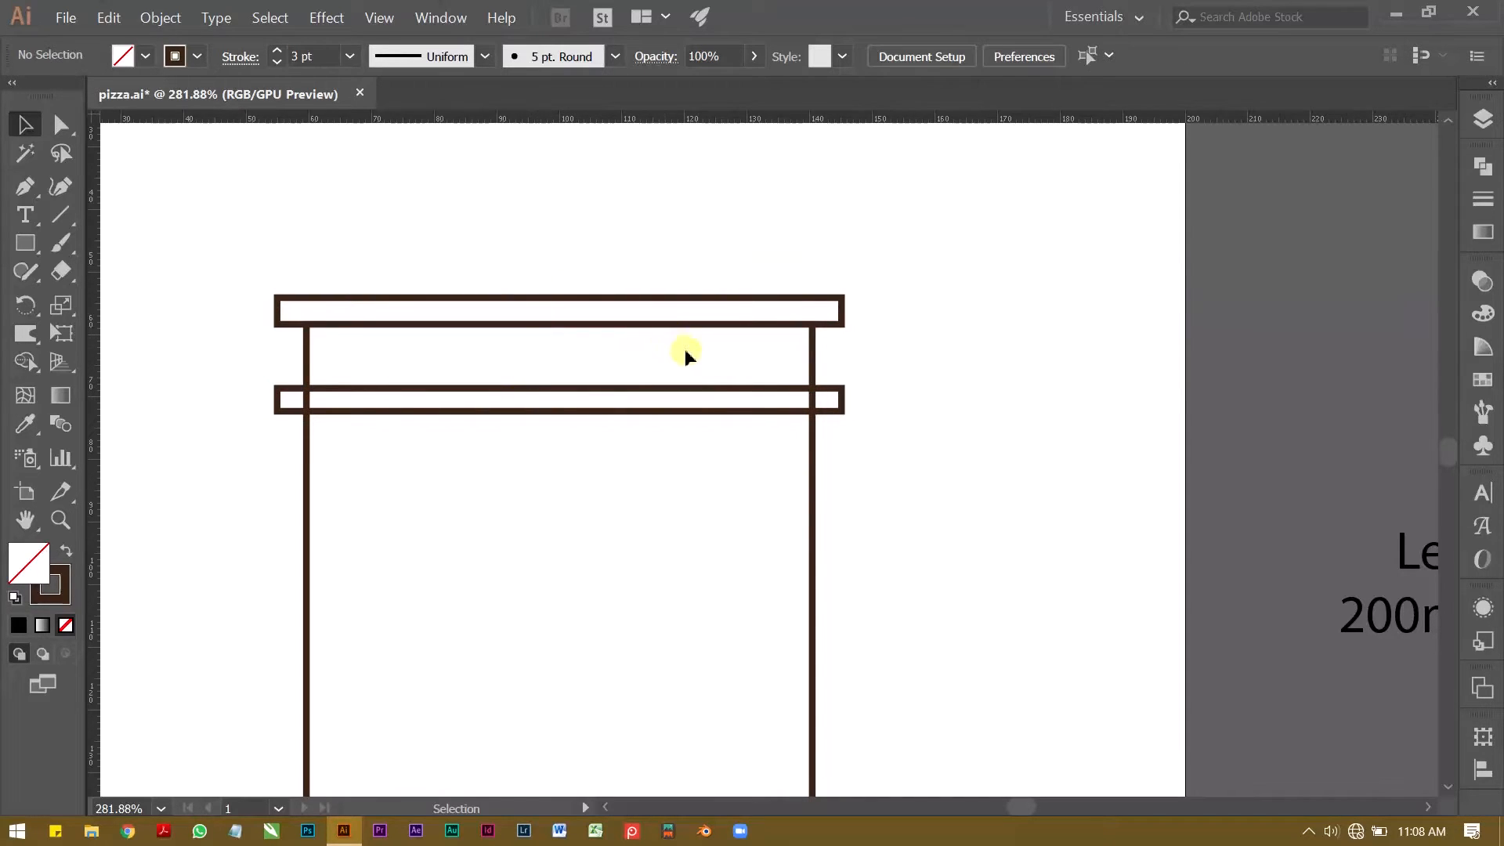
Step: Shorten the lower bar at both ends and centre it horizontally on the artboard
drag(759, 402, 820, 401)
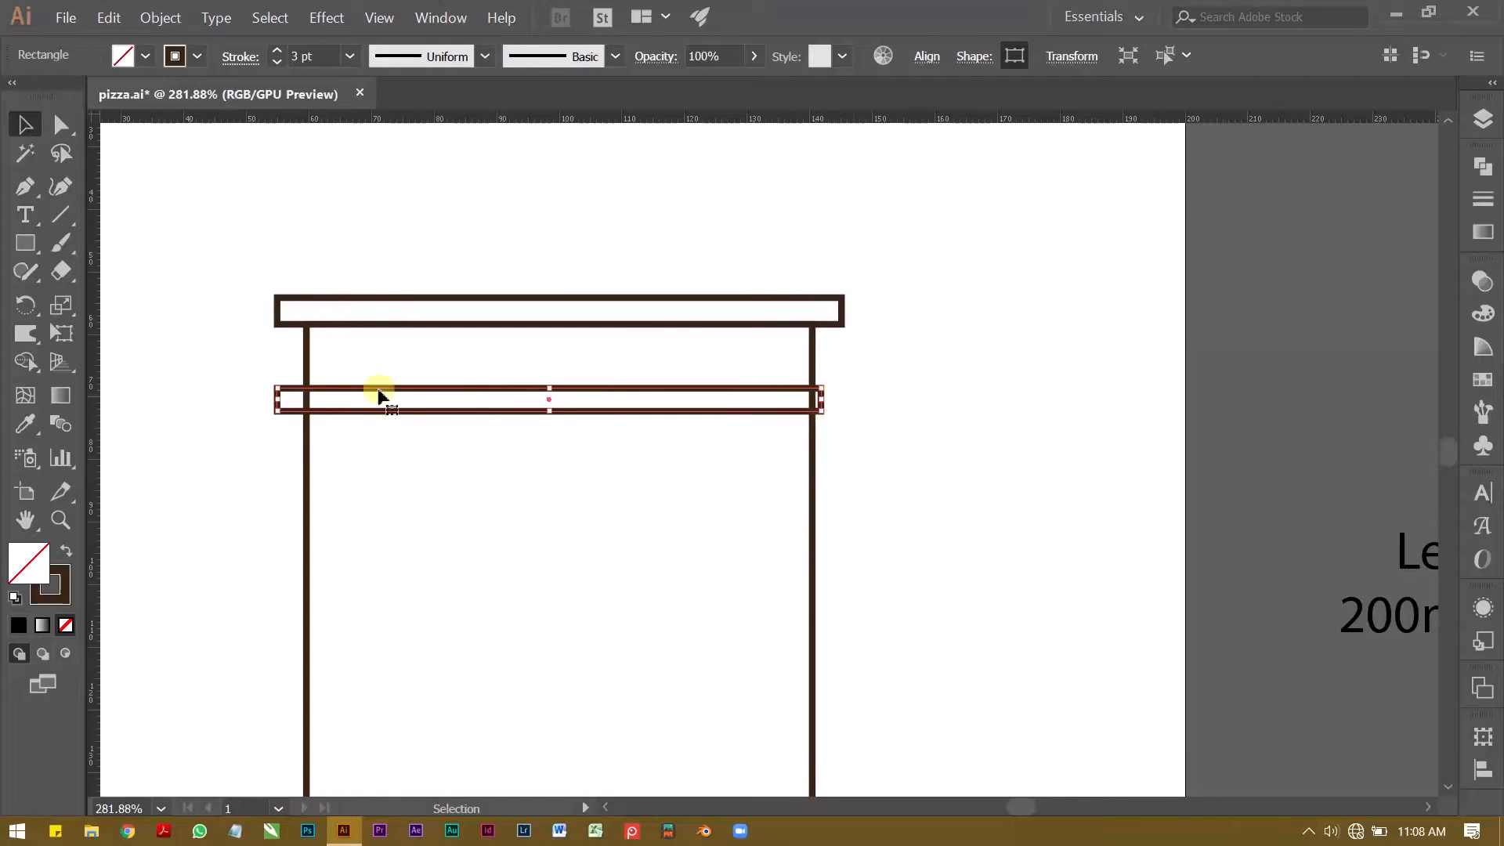
drag(284, 398, 291, 398)
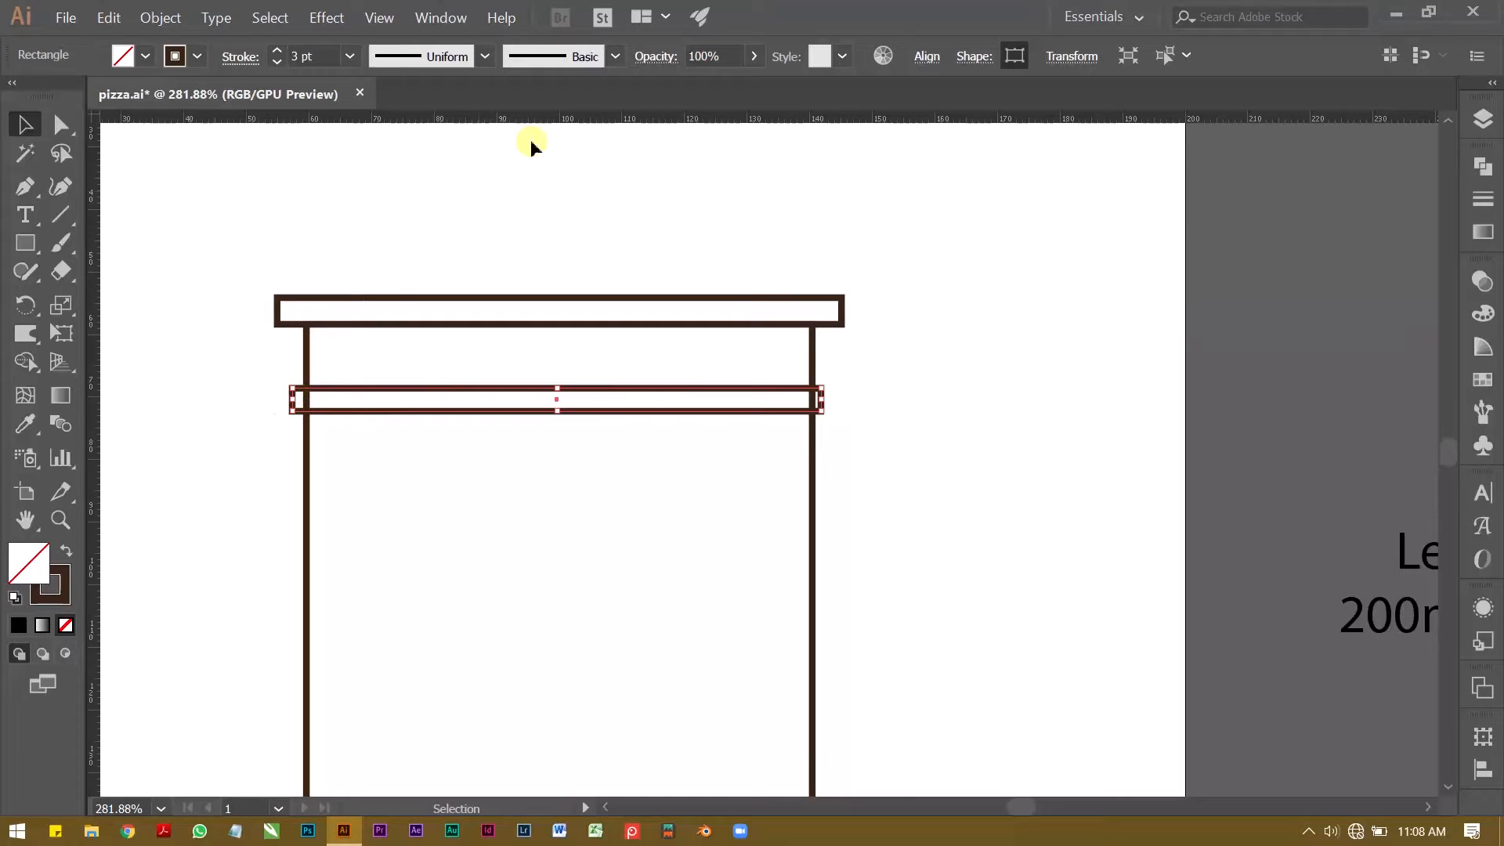
click(927, 57)
click(732, 124)
scroll(449, 247, down, 1)
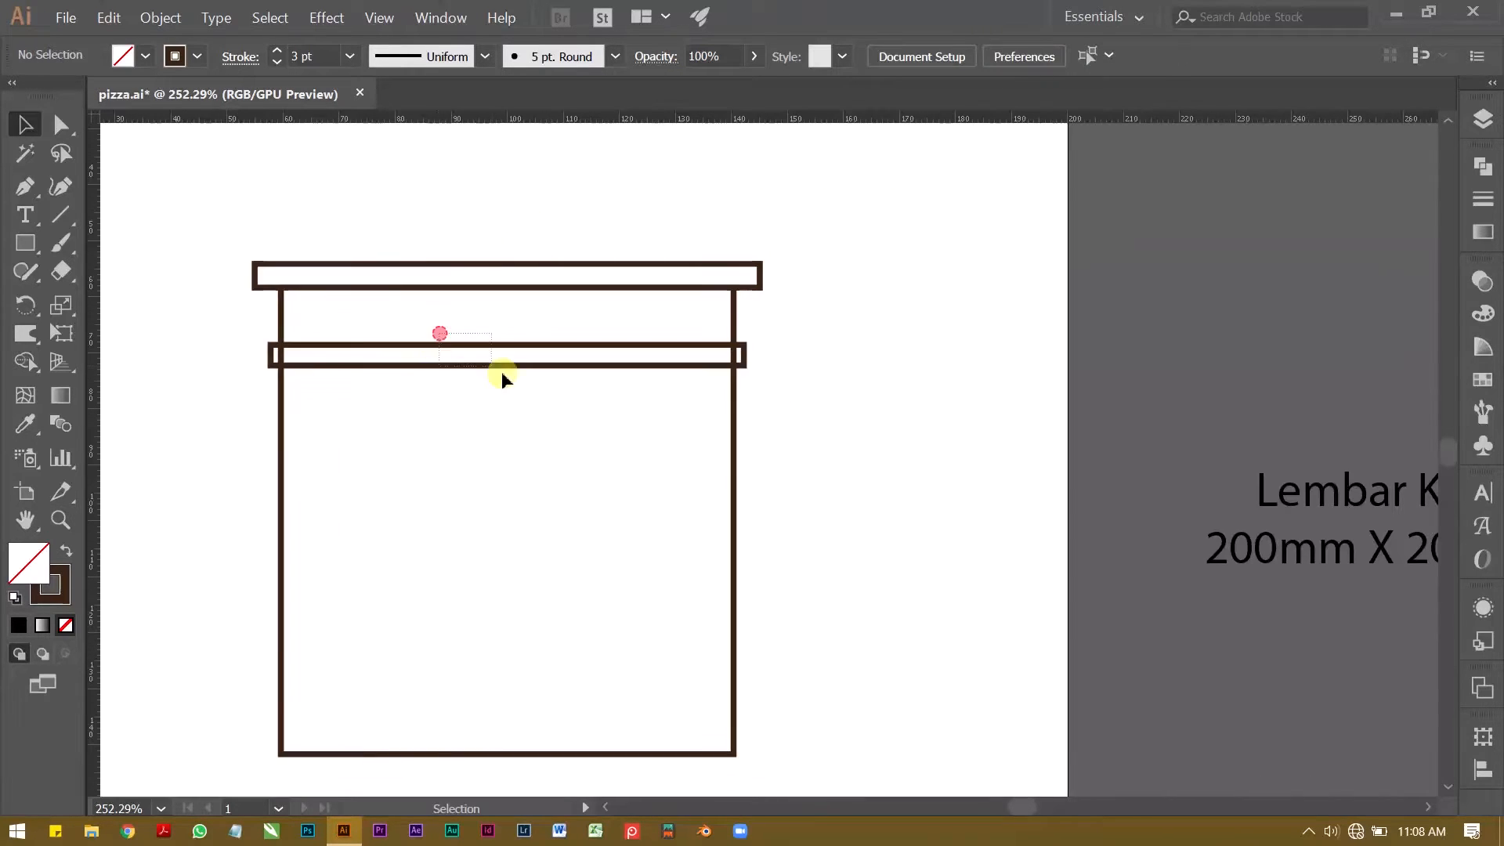
click(460, 209)
Step: Round the top bar's corners fully to a 2.13 mm radius so both ends become semicircular
key(z)
drag(520, 322, 498, 332)
drag(499, 332, 503, 359)
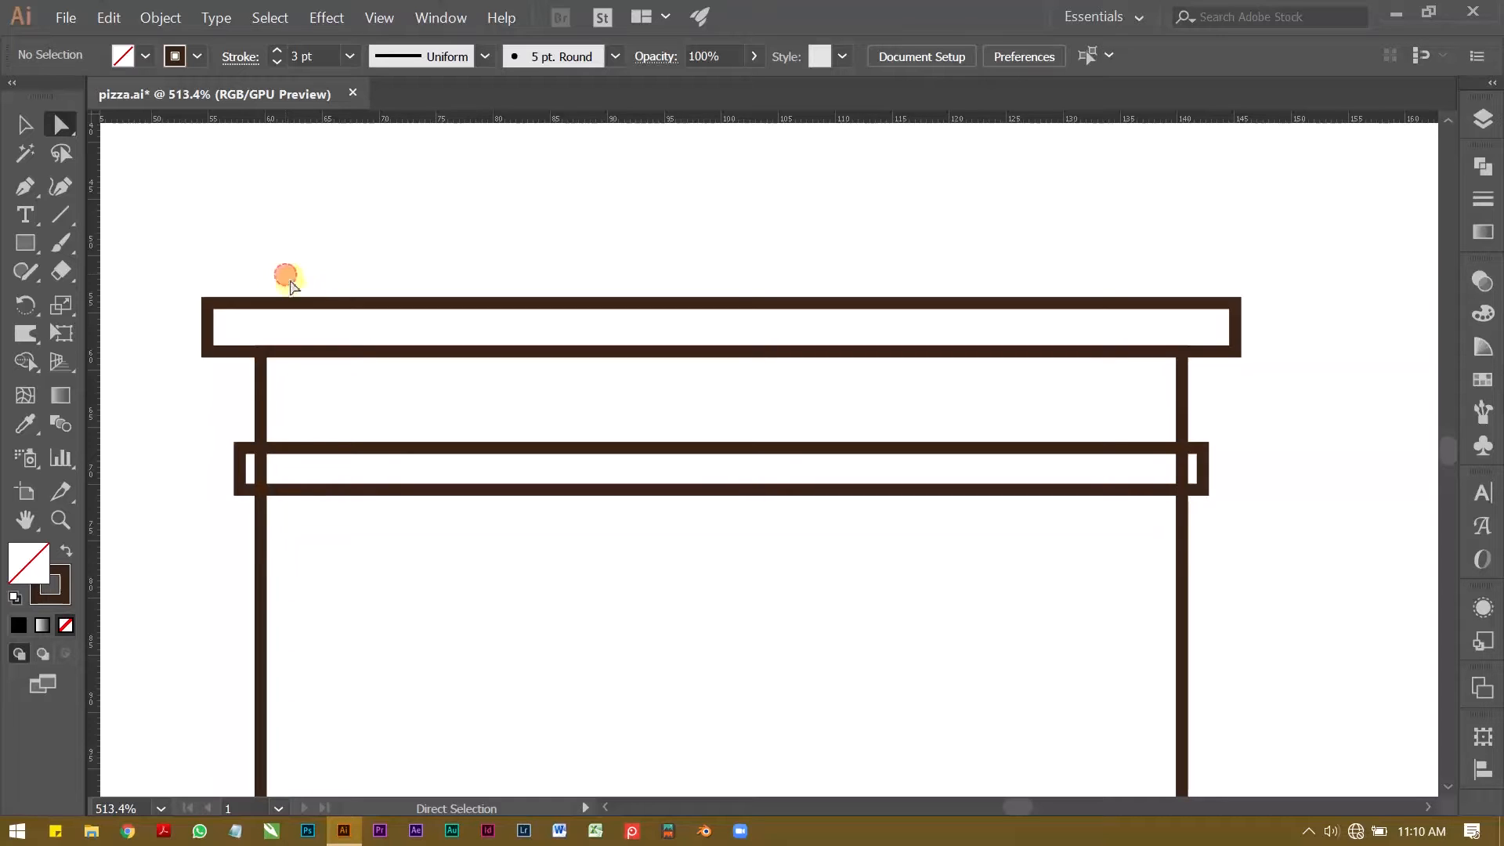
click(341, 319)
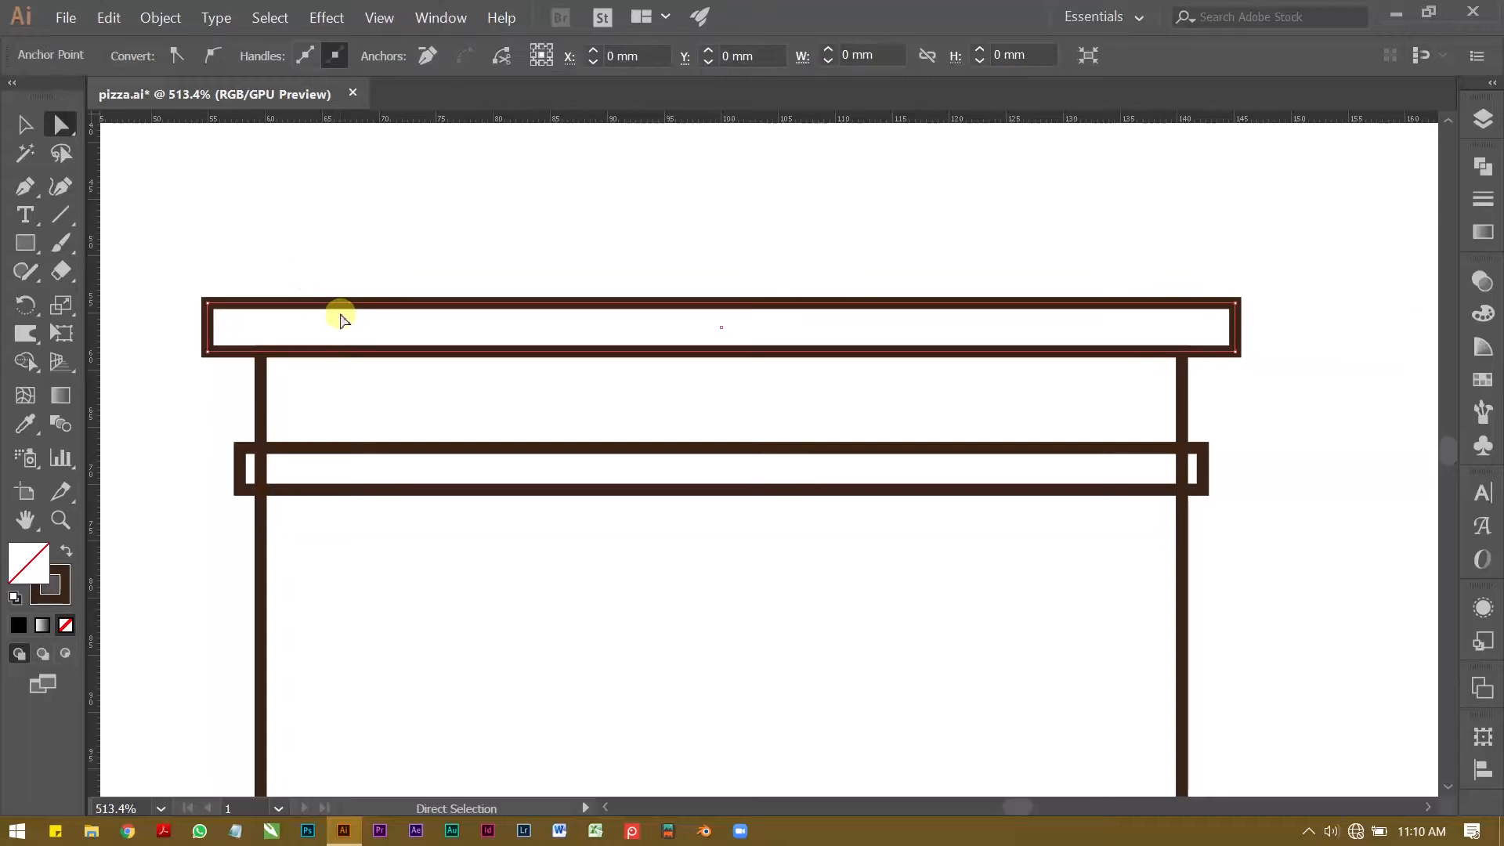
key(a)
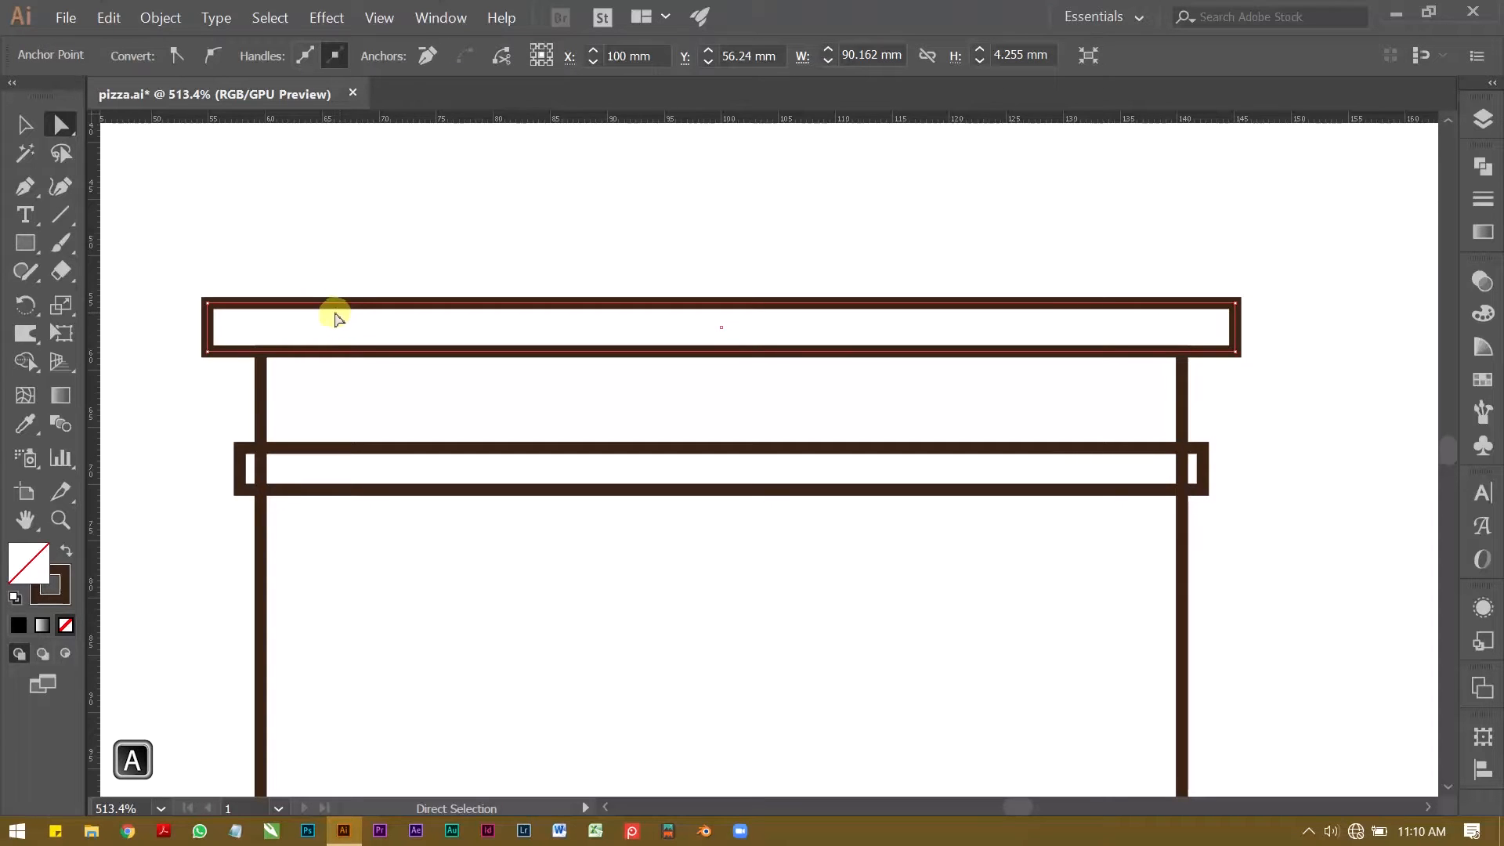
click(25, 123)
drag(243, 239, 315, 329)
key(a)
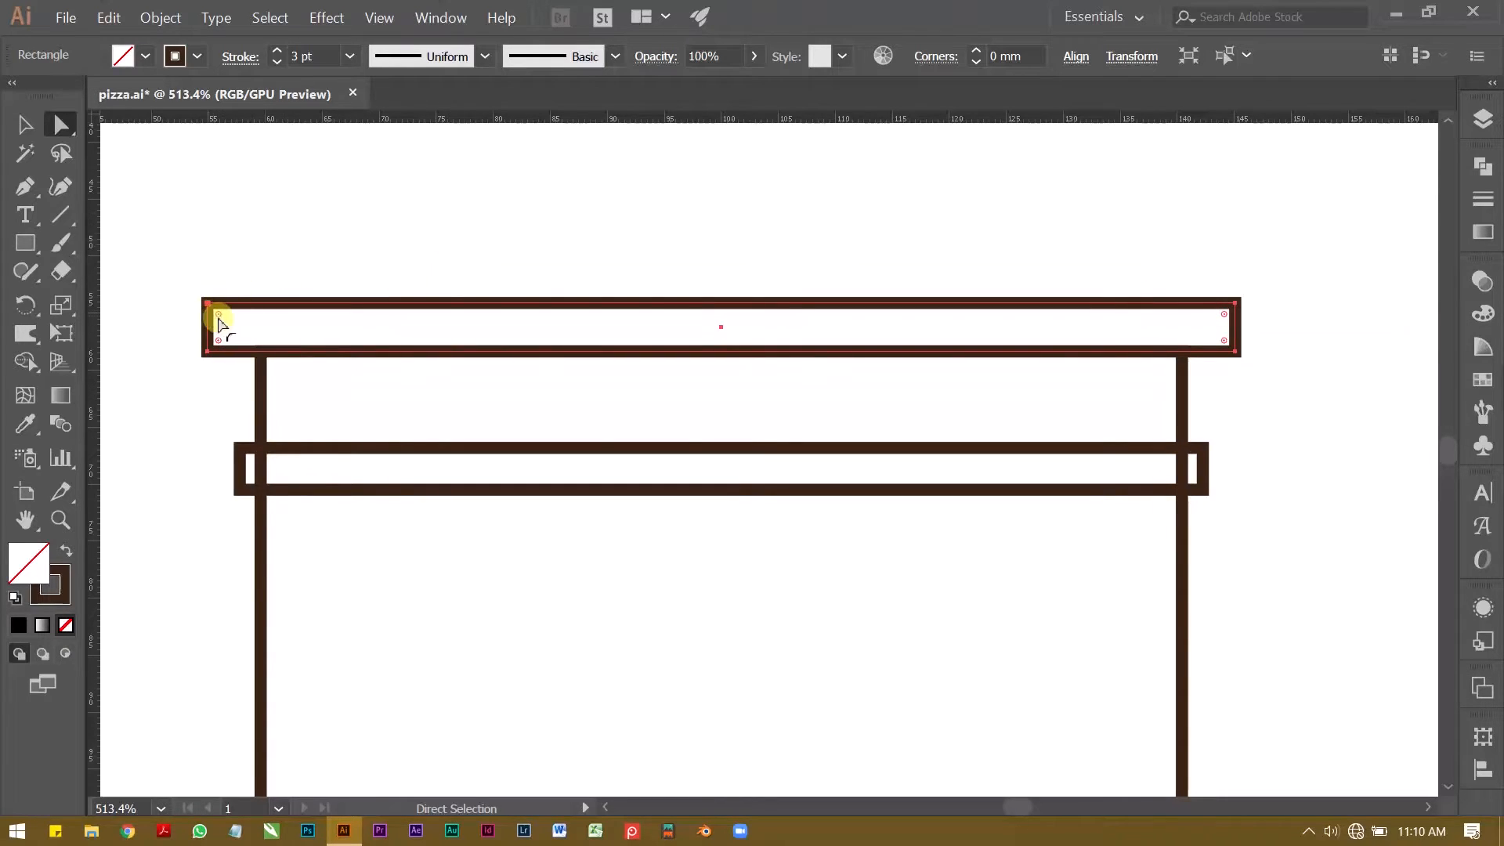
drag(219, 318, 266, 337)
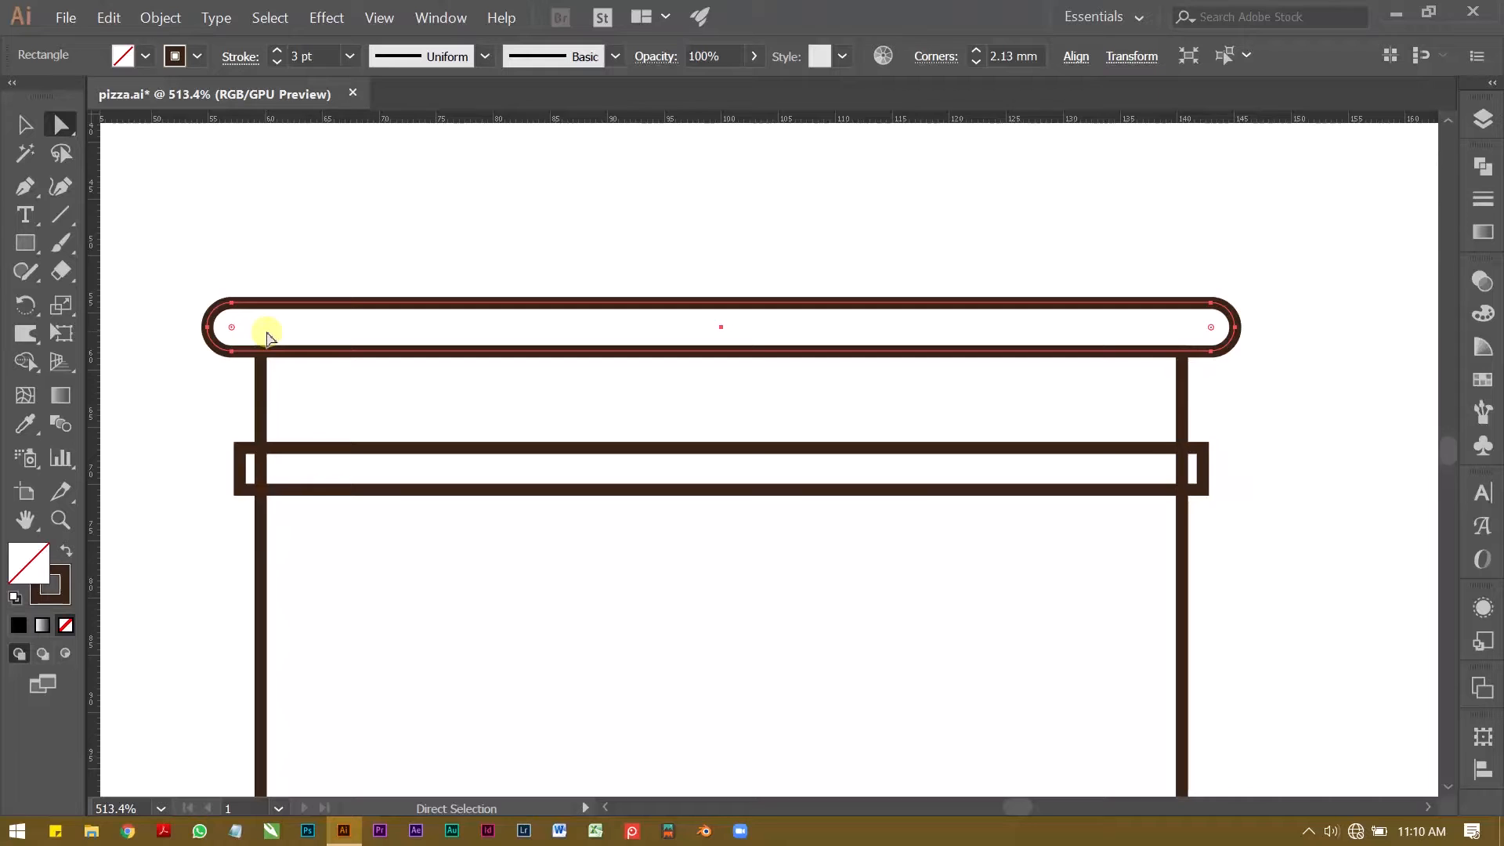
click(336, 245)
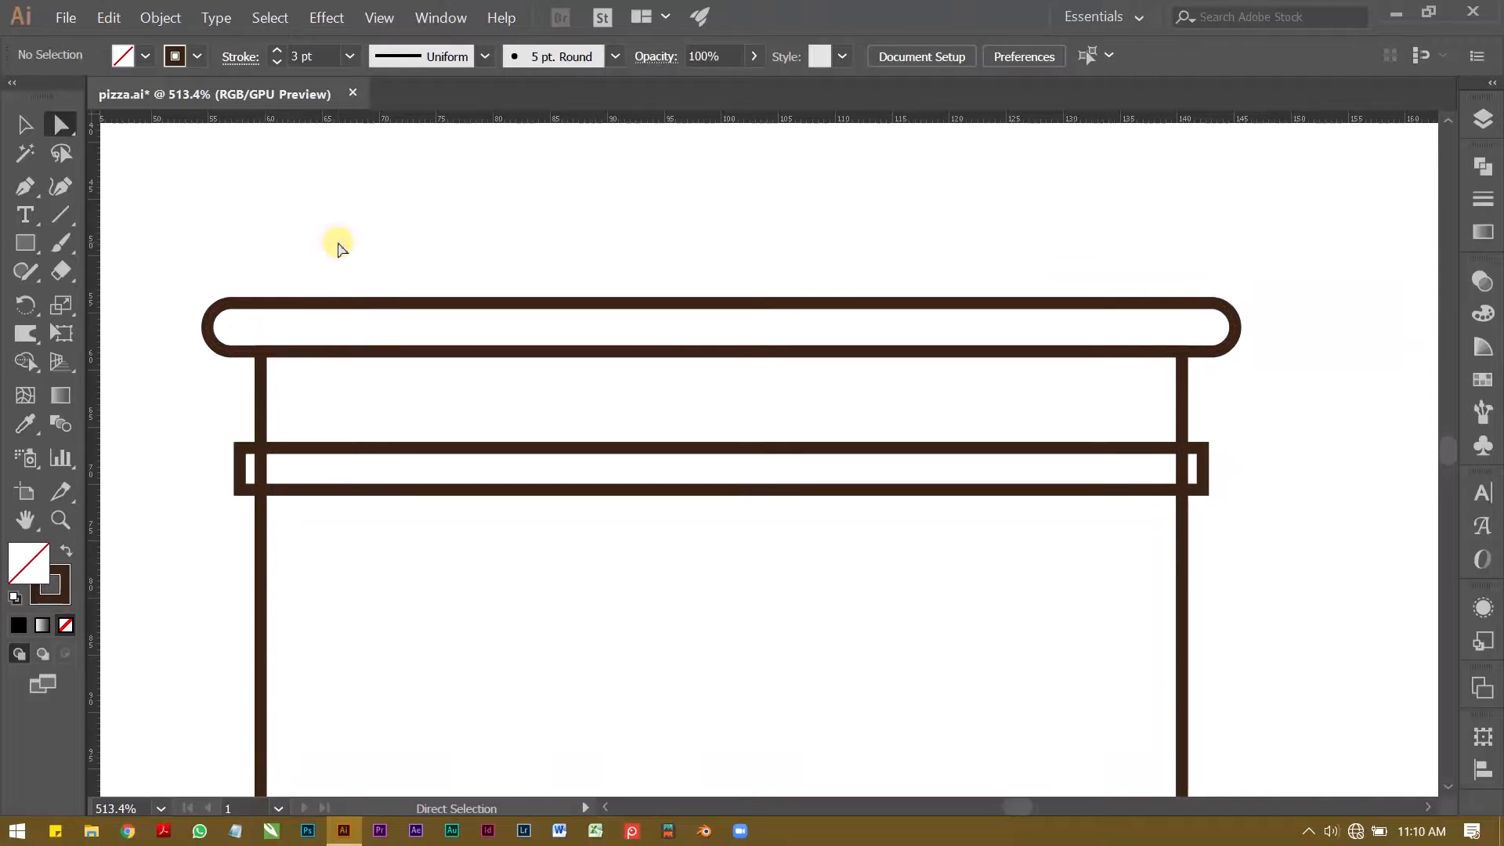
Step: Round the corners of the lower bar fully so both of its ends become semicircular
click(367, 470)
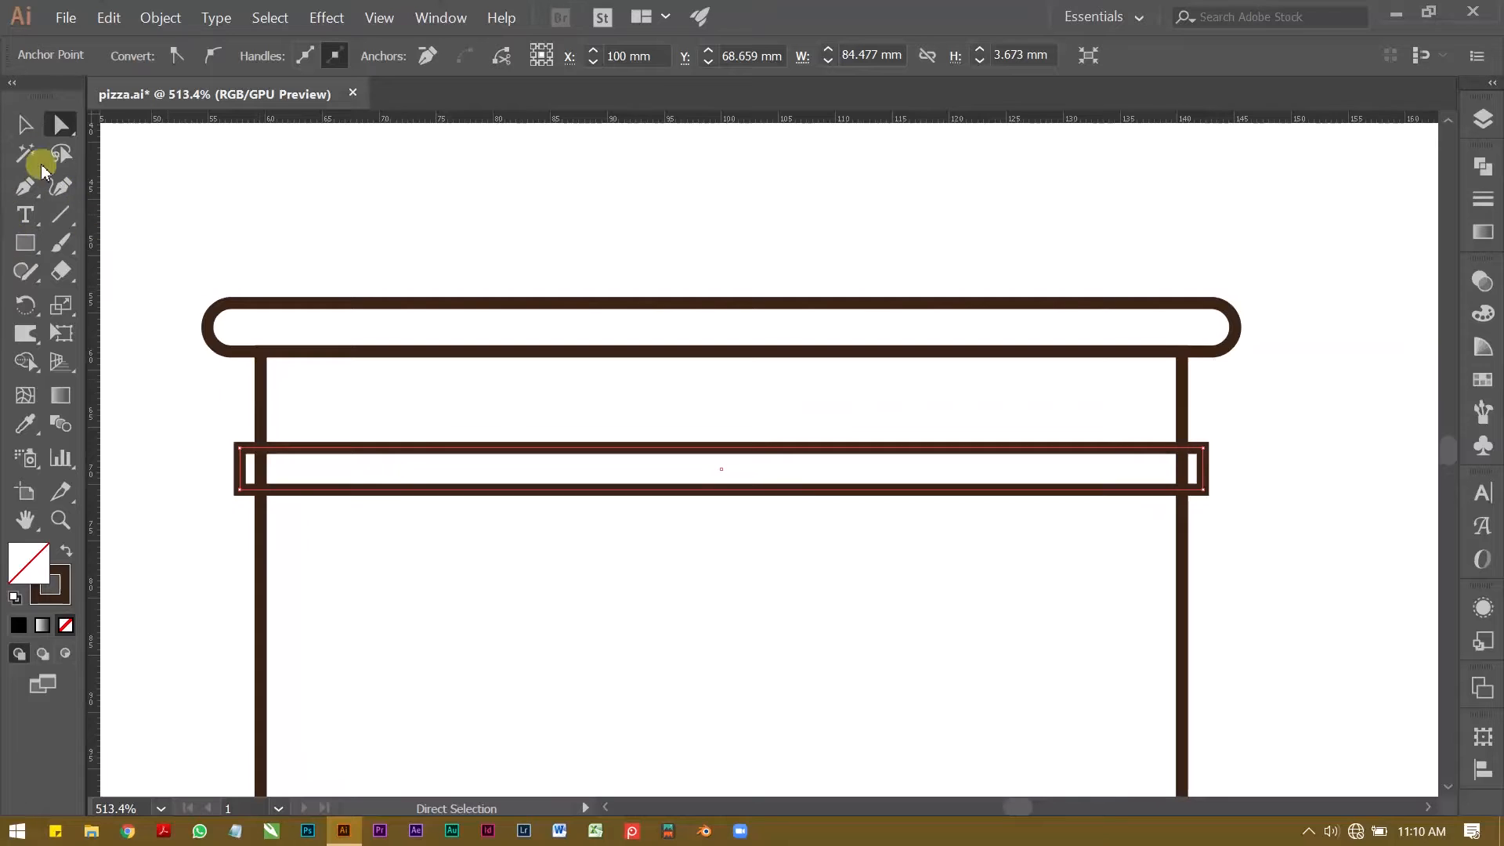
click(25, 124)
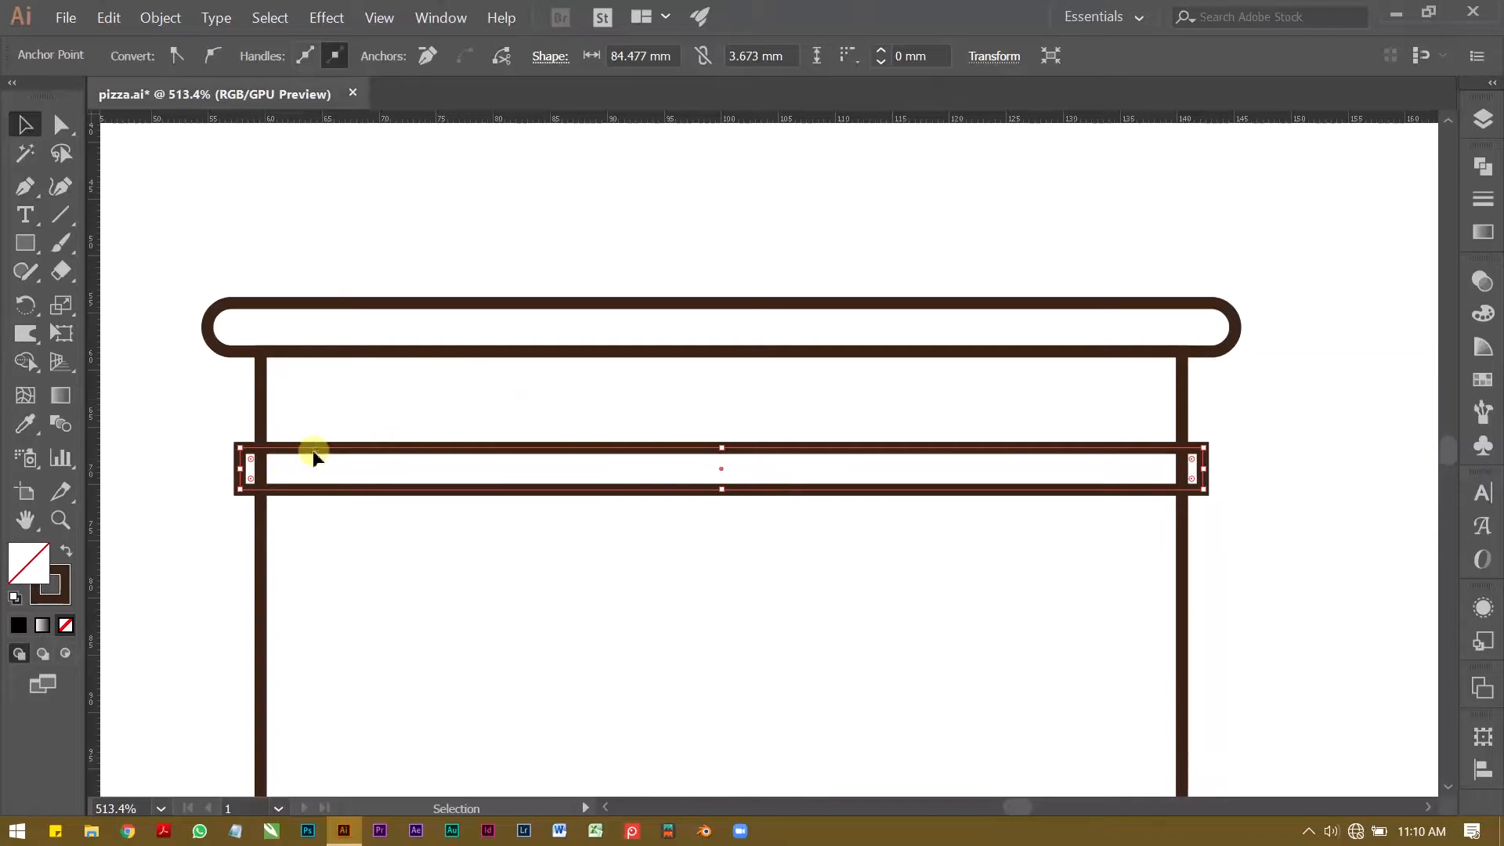
drag(255, 462, 298, 488)
click(182, 437)
key(z)
drag(409, 447, 332, 444)
drag(332, 444, 304, 435)
drag(403, 426, 358, 423)
drag(358, 423, 343, 372)
mouse_move(342, 372)
mouse_down()
mouse_move(324, 358)
mouse_move(342, 371)
mouse_up()
drag(341, 371, 406, 383)
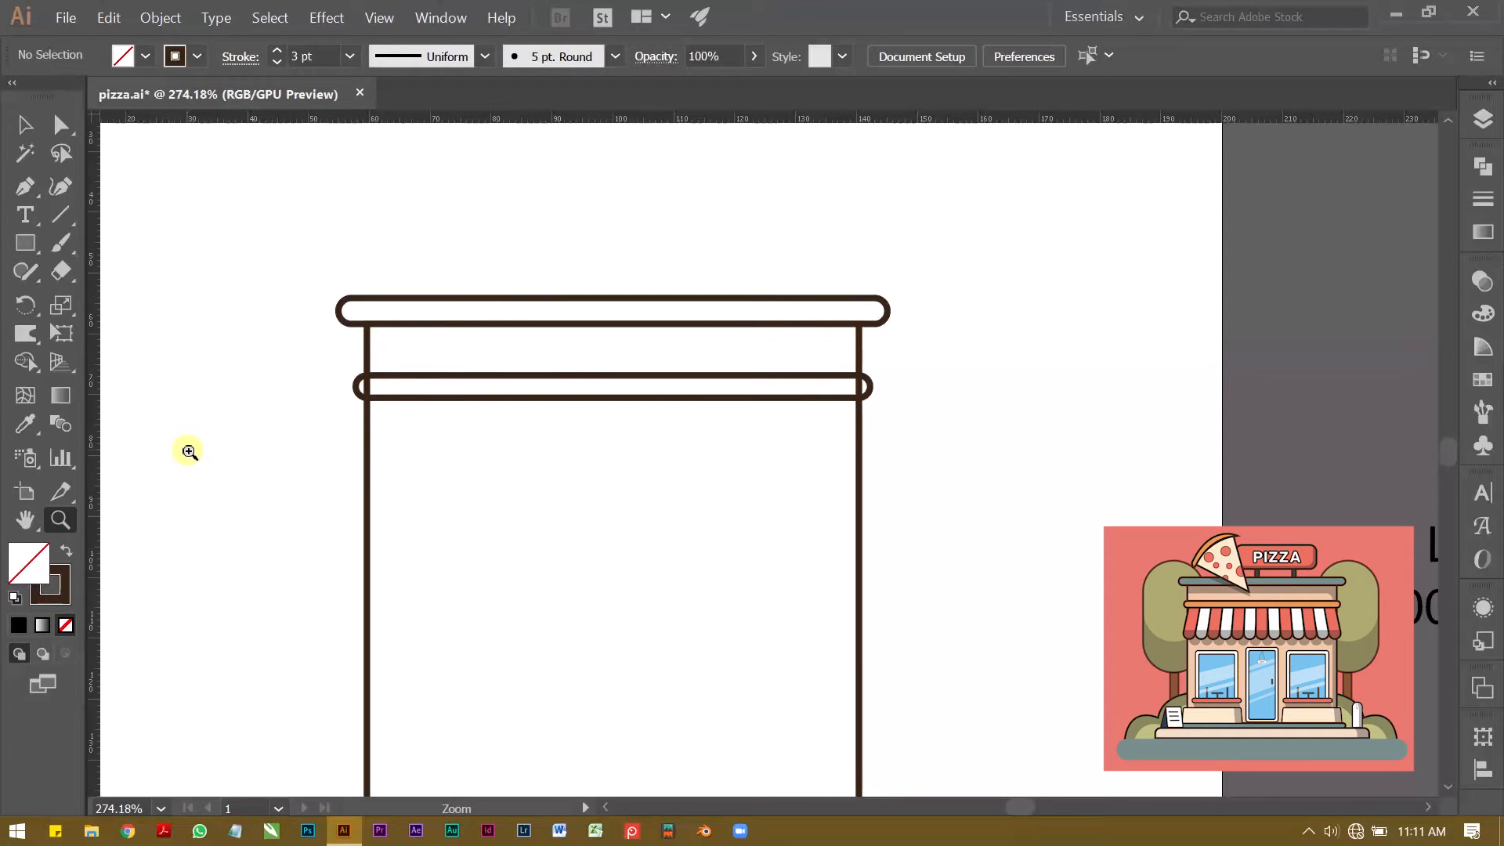
Step: Draw a narrow upright rectangle hanging from the lower bar's left end and duplicate it twice horizontally to the right
key(m)
mouse_move(373, 389)
mouse_down()
mouse_move(403, 487)
mouse_move(514, 443)
mouse_up()
key(z)
key(v)
drag(406, 451, 474, 443)
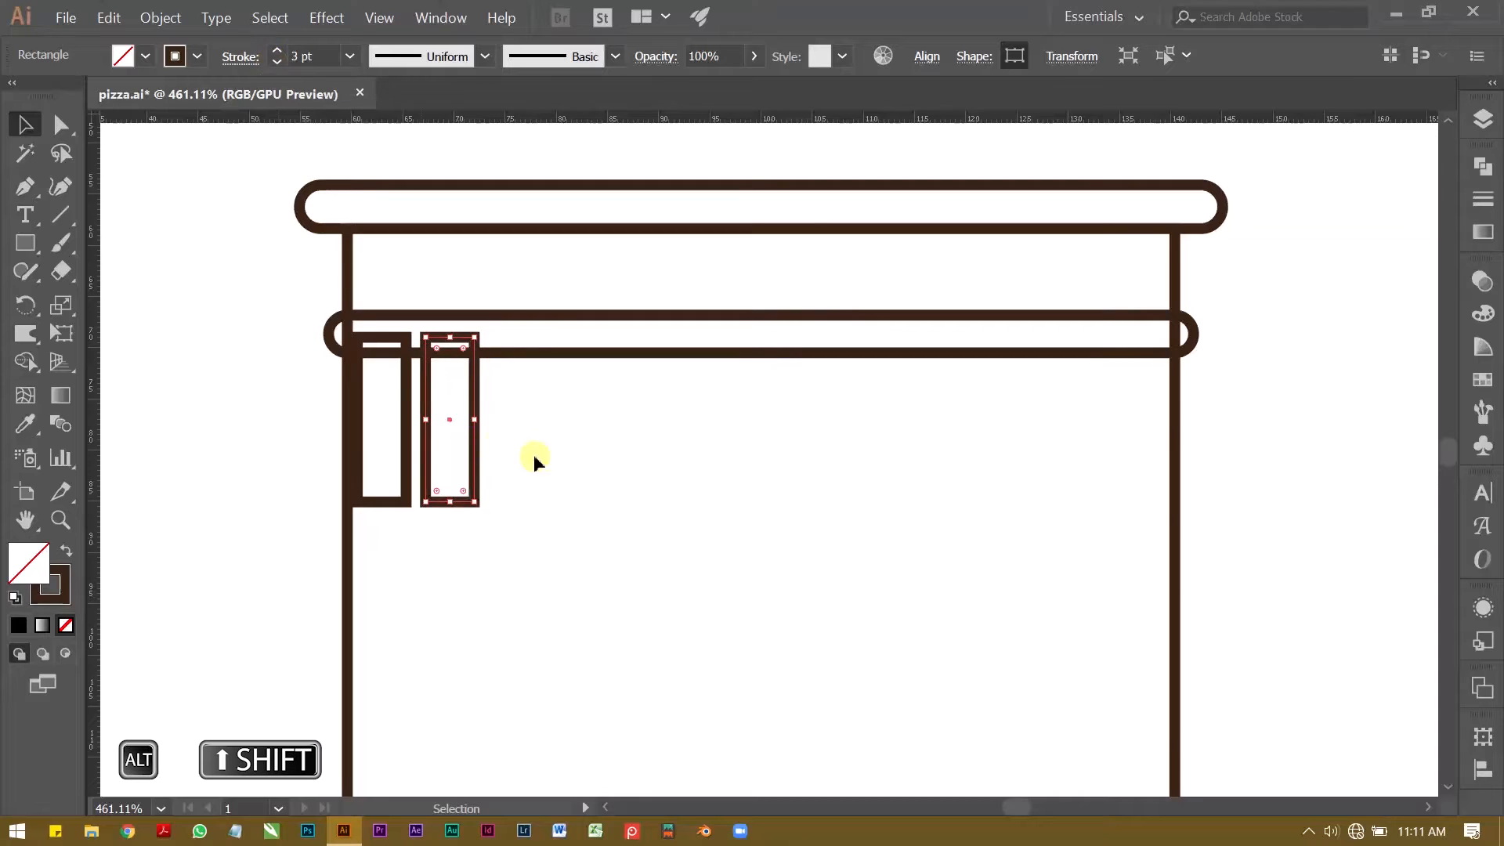
click(561, 458)
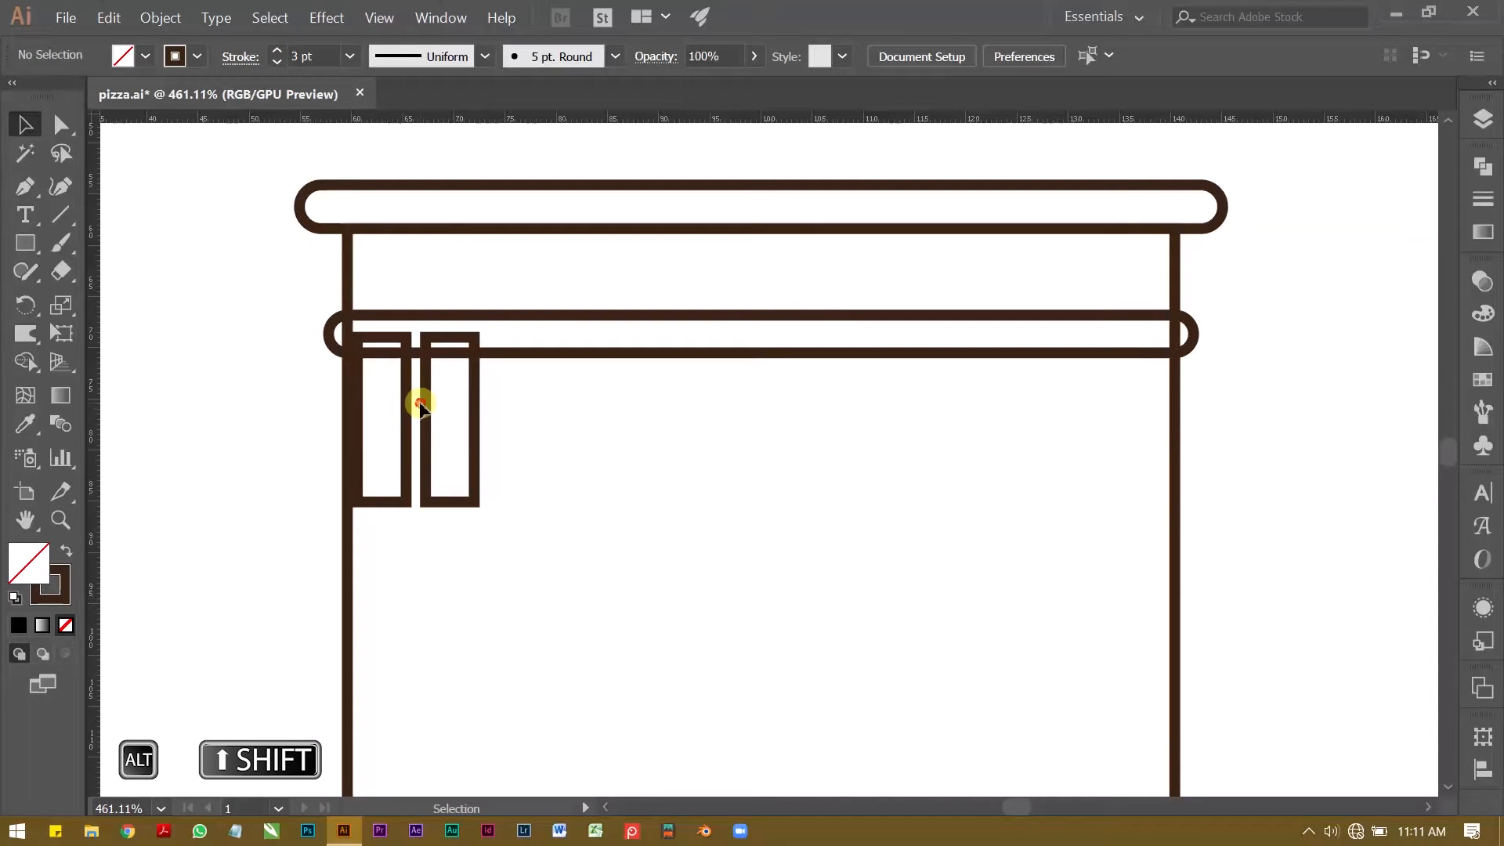
click(475, 412)
drag(476, 402, 542, 393)
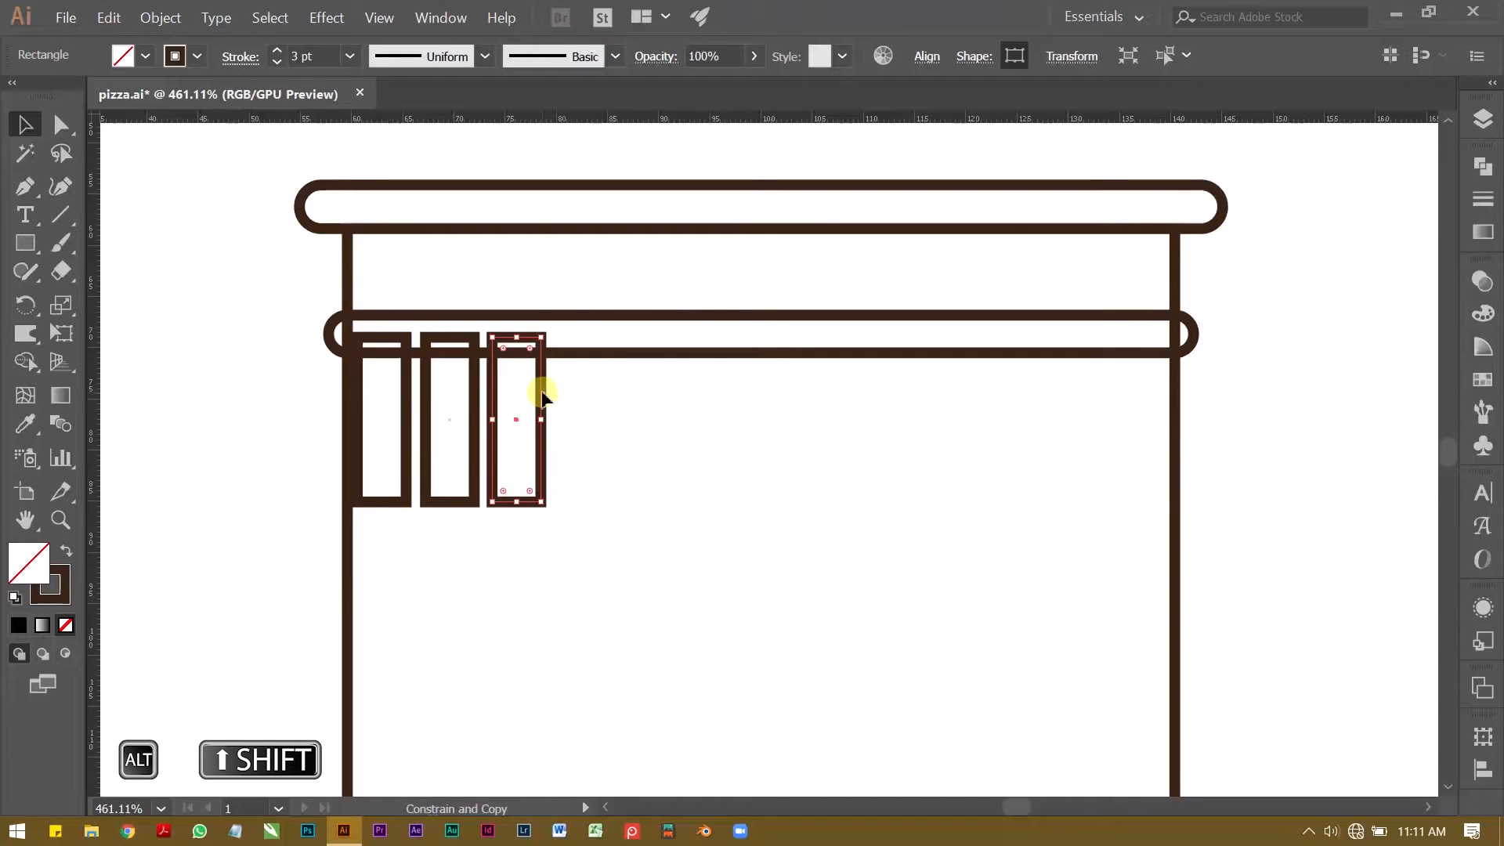
Step: Close the gaps between the upright strips and duplicate them rightward until thirteen stand edge to edge across the large rectangle
drag(384, 462, 517, 429)
key(Left)
key(Left)
key(Left)
key(Left)
click(517, 430)
key(z)
drag(364, 383, 455, 465)
key(v)
drag(728, 465, 611, 465)
click(899, 499)
scroll(252, 457, down, 4)
drag(501, 501, 309, 470)
drag(333, 487, 518, 488)
click(809, 519)
drag(642, 483, 704, 483)
drag(810, 474, 345, 479)
drag(395, 478, 766, 478)
Step: Stretch the row of thirteen strips slightly beyond the large rectangle's sides and lengthen it downward to about 18.97 mm
drag(1156, 501, 295, 562)
drag(1077, 475, 1329, 473)
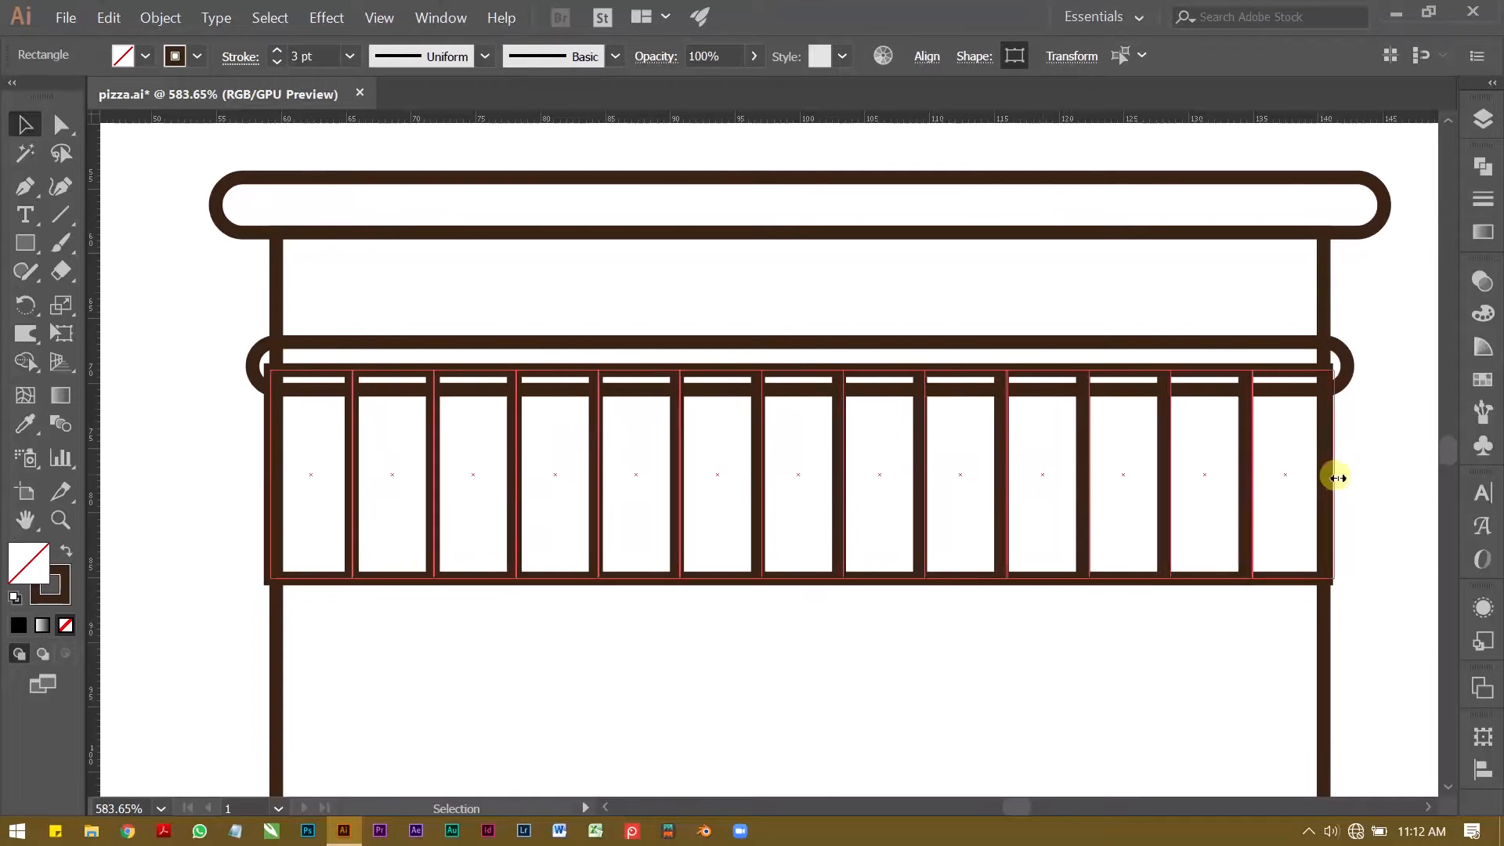
scroll(642, 430, down, 3)
scroll(718, 466, up, 3)
click(709, 618)
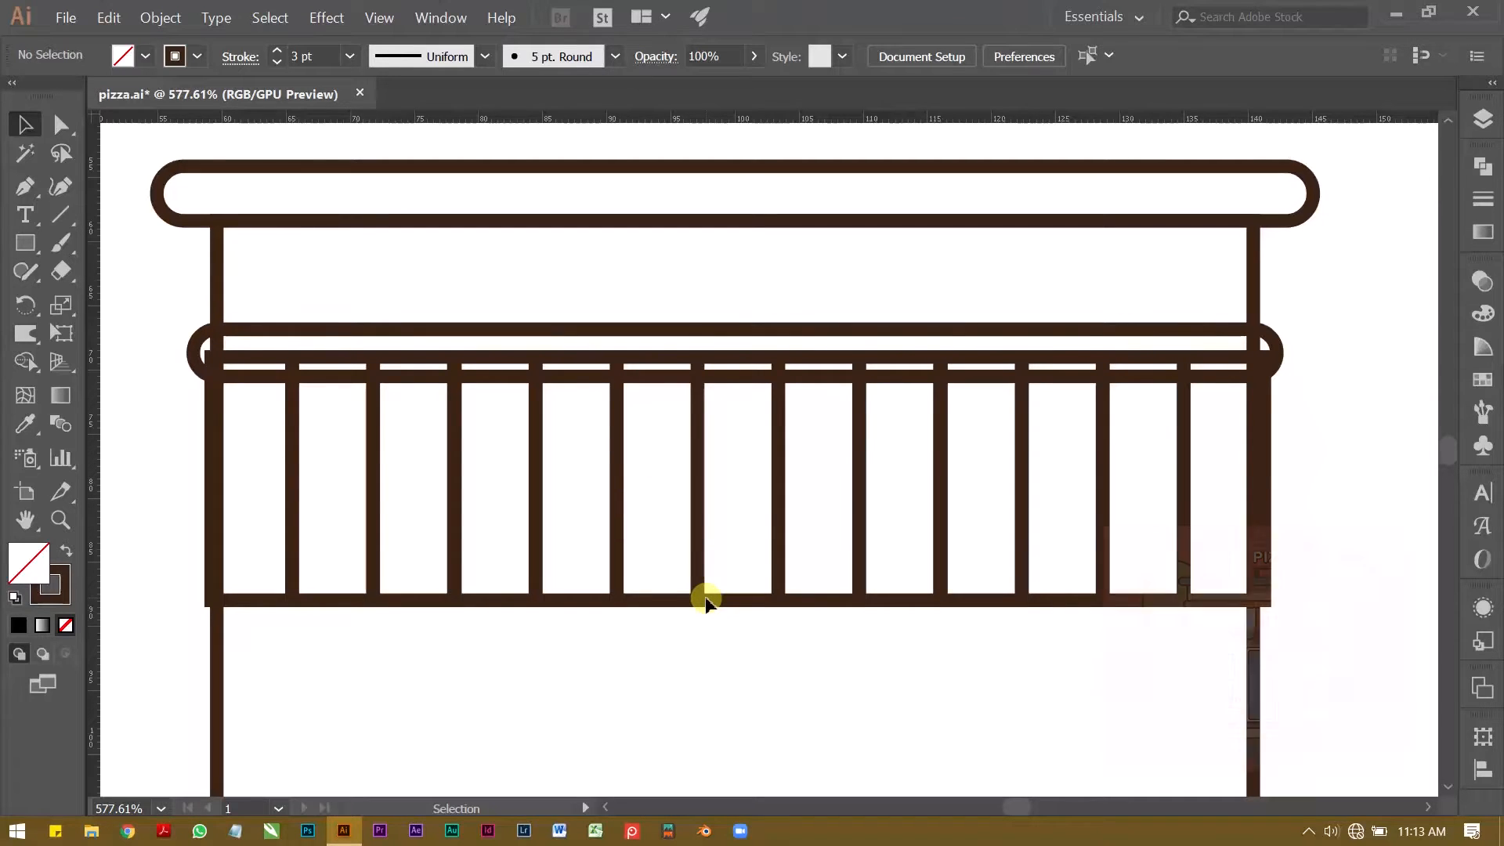
Step: Check that the same number of strips lies on either side of the middle strip
drag(718, 648, 750, 567)
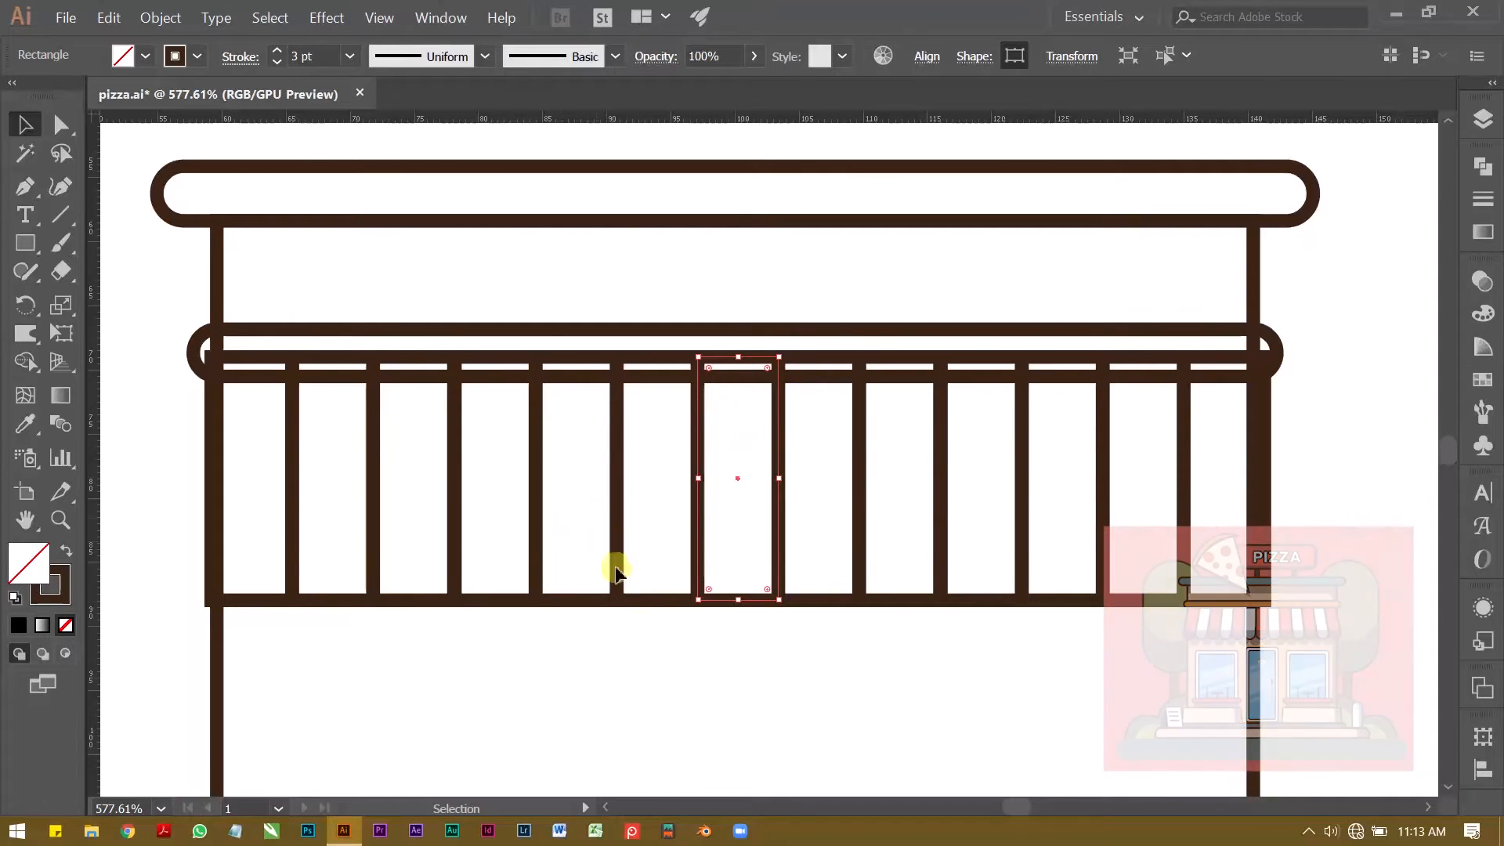
drag(654, 639, 268, 473)
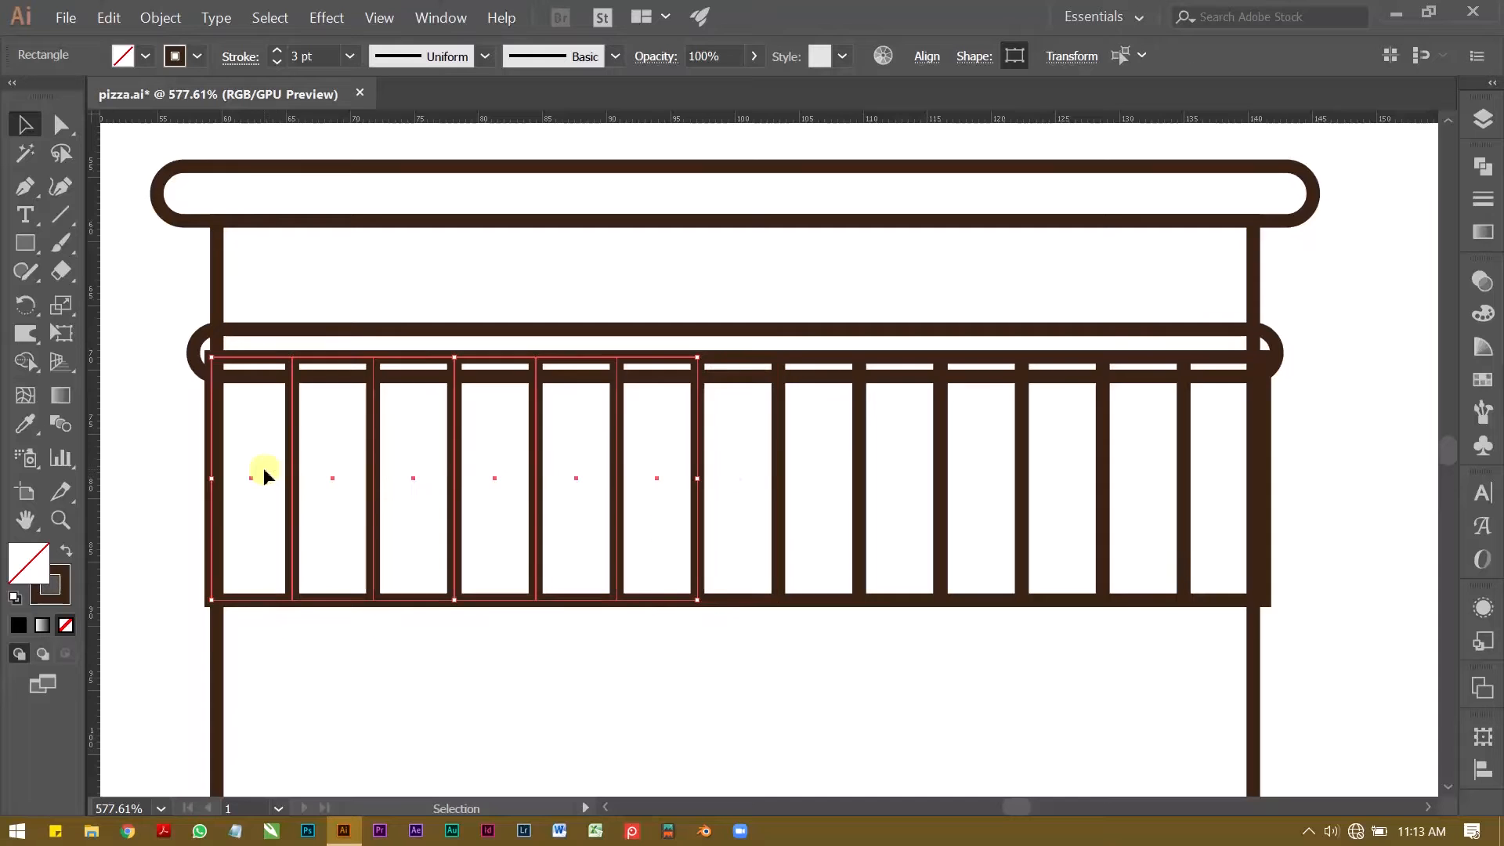
drag(832, 652, 1225, 459)
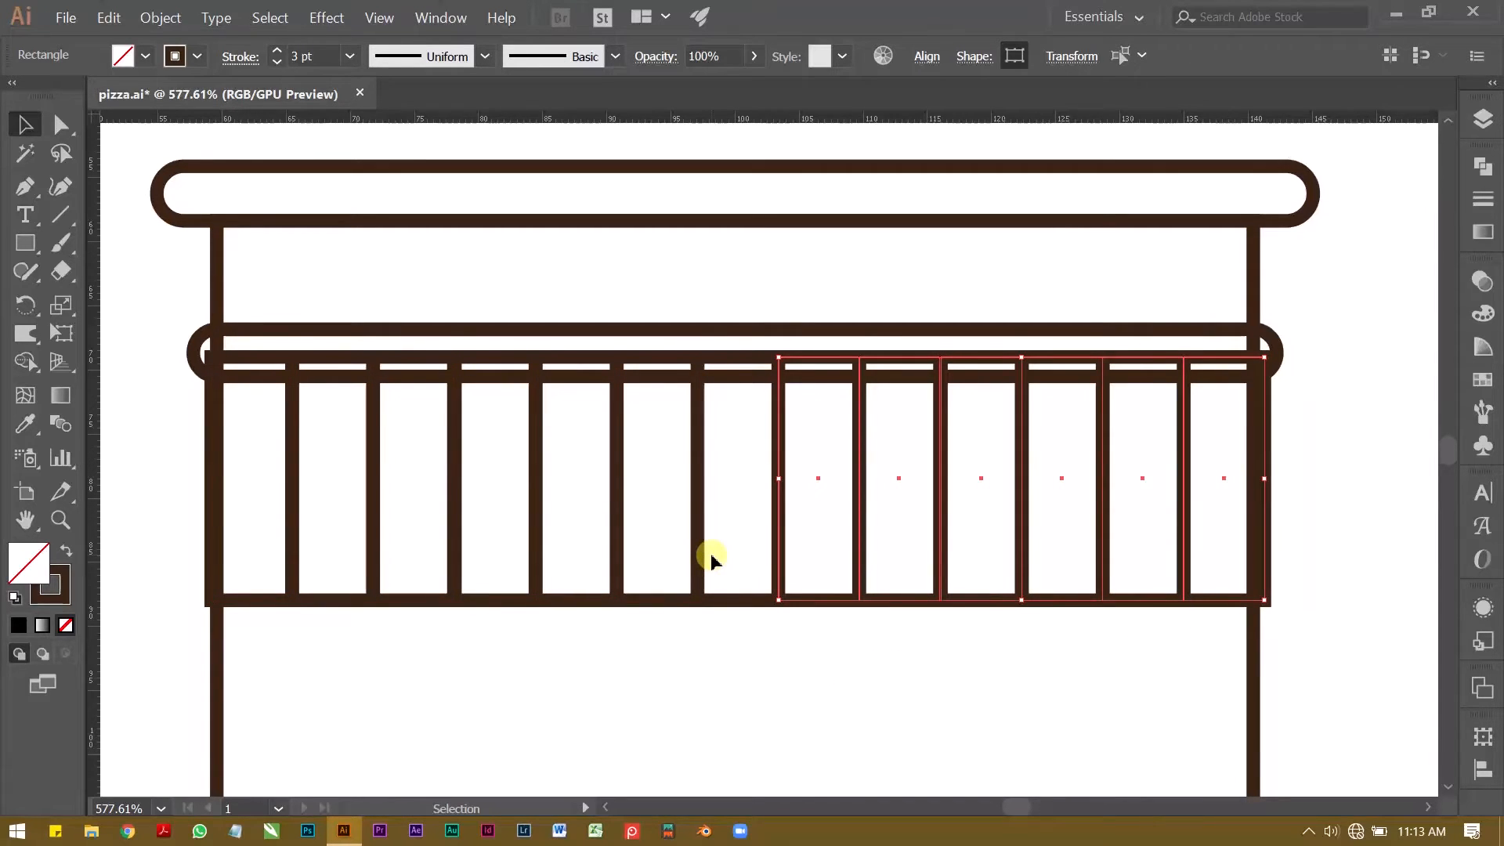
click(708, 649)
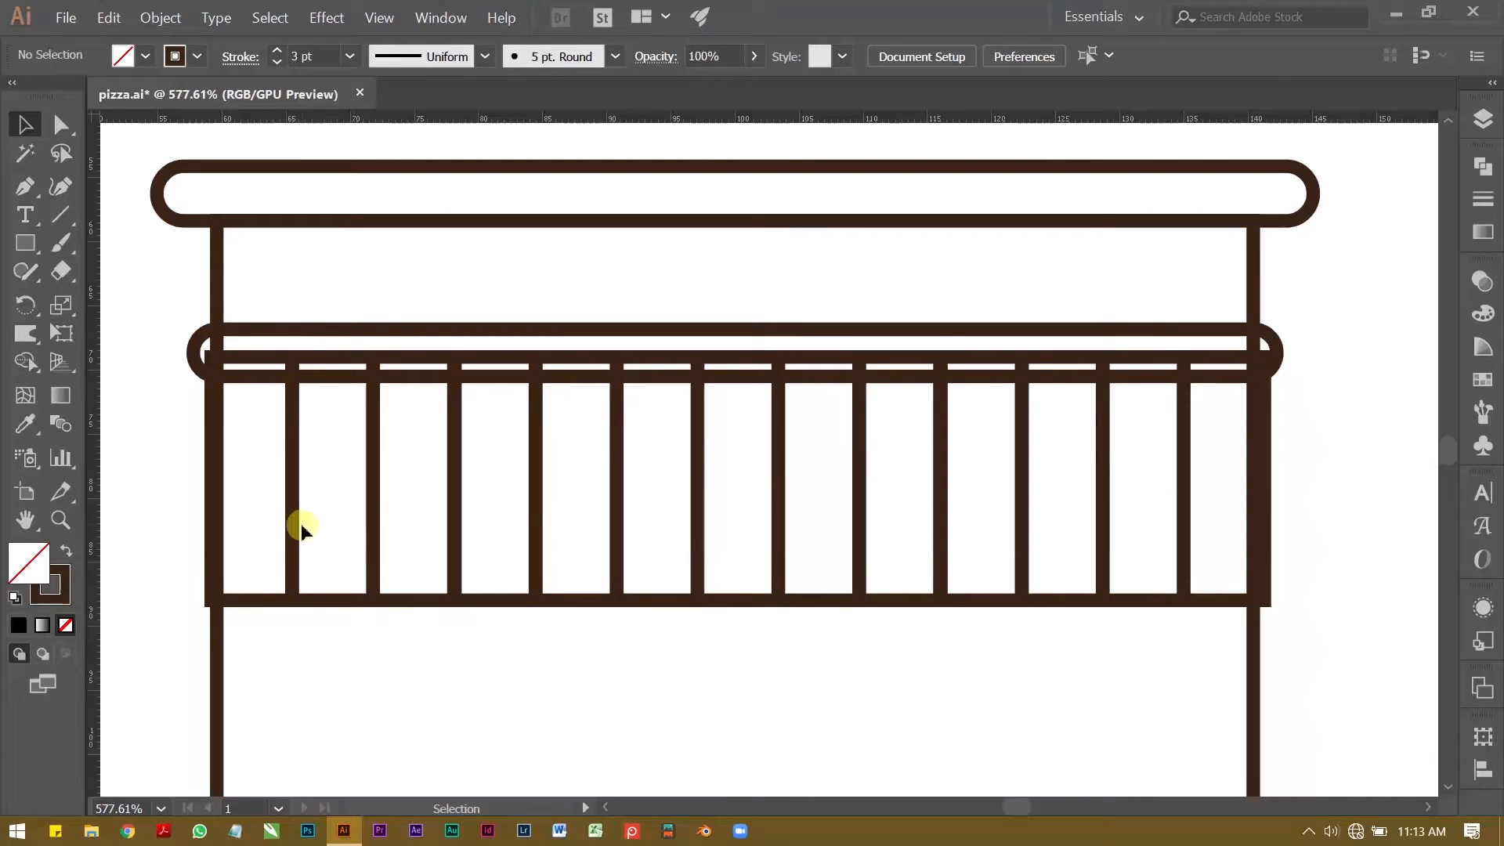
Step: Try rounding all corners of the thirteen strips fully, and undo the rounding
drag(265, 637, 1201, 495)
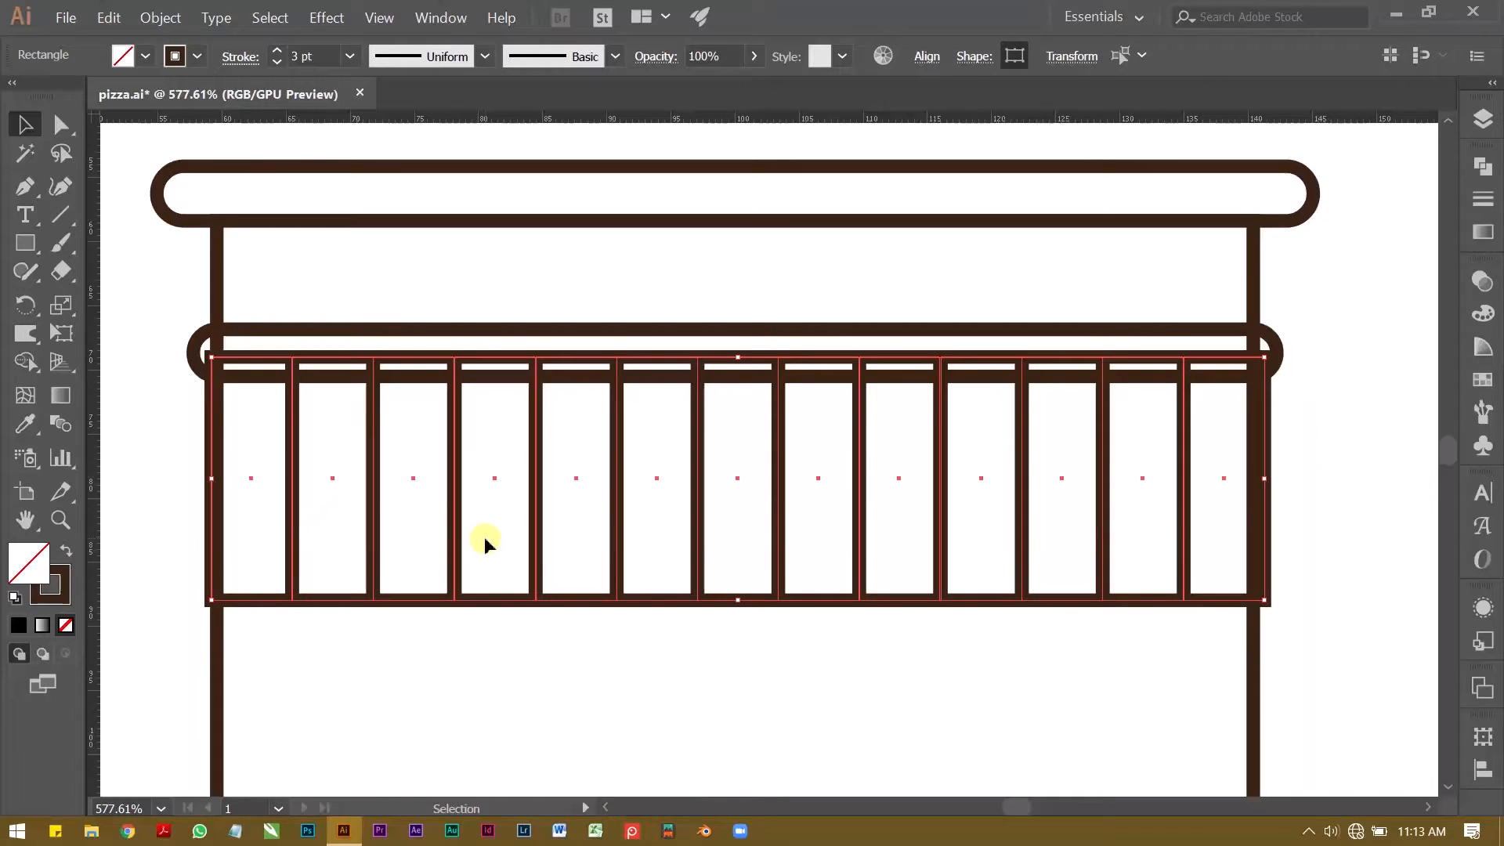
key(a)
mouse_move(275, 592)
mouse_down()
mouse_move(221, 537)
mouse_move(289, 591)
mouse_up()
click(368, 659)
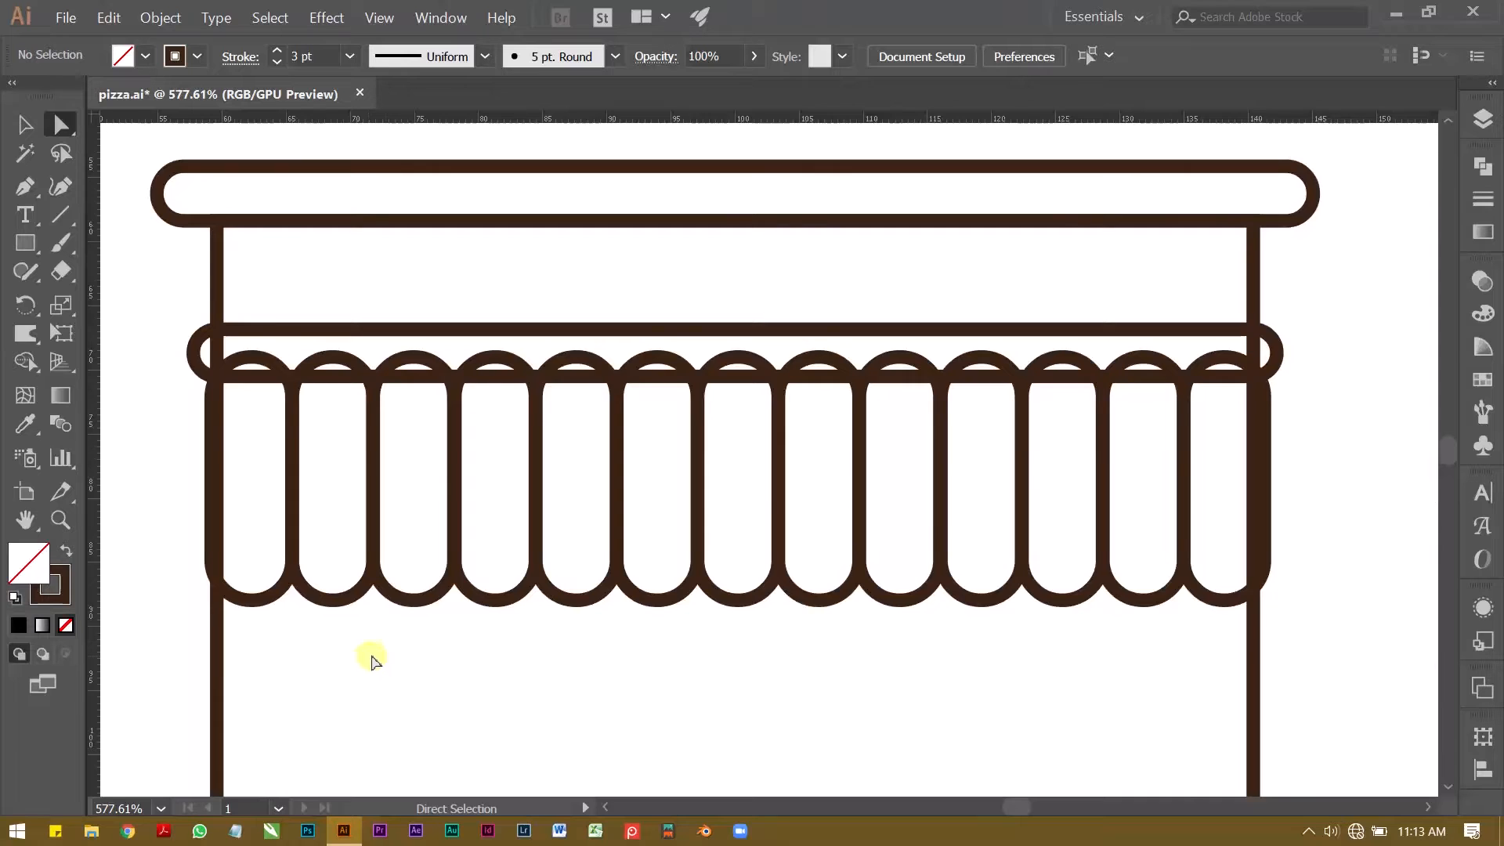
key(z)
drag(456, 595, 386, 530)
key(ctrl+z)
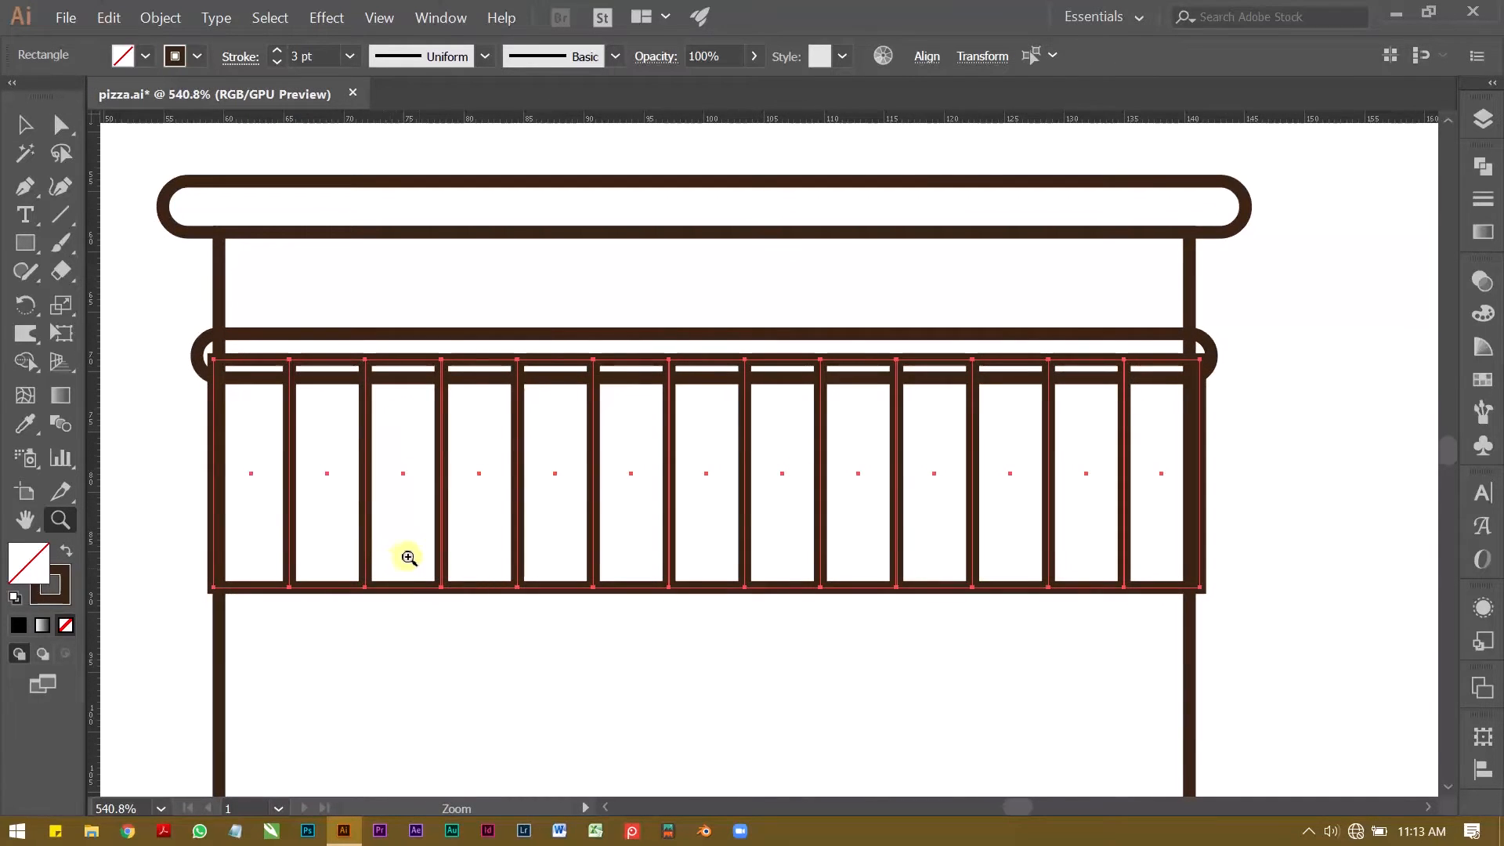
Step: Round all corners of the thirteen awning strips fully, to a radius of about 3.14 mm
key(v)
click(467, 664)
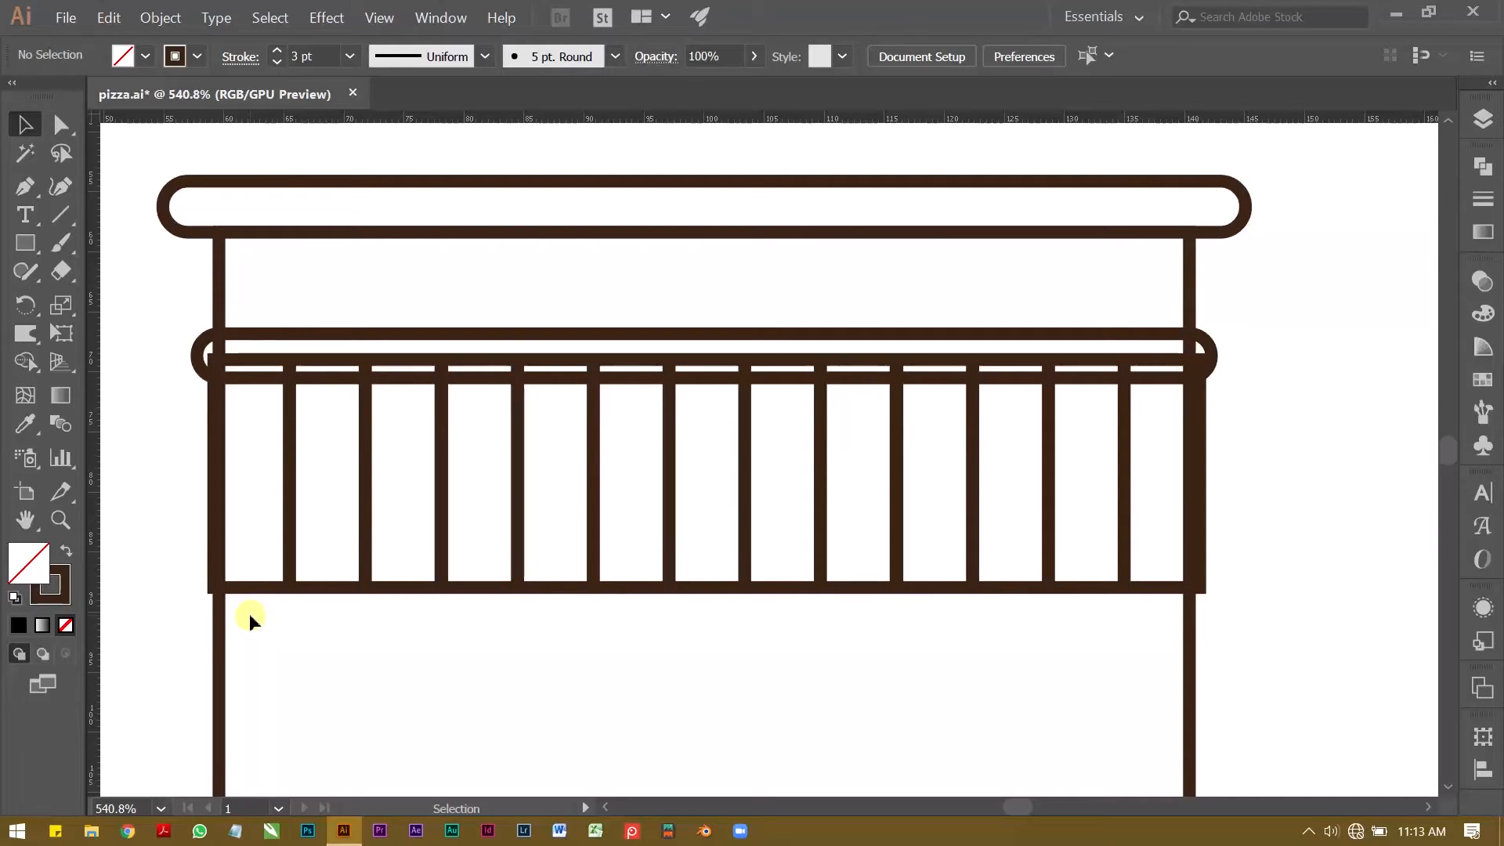
drag(262, 622, 1144, 473)
key(a)
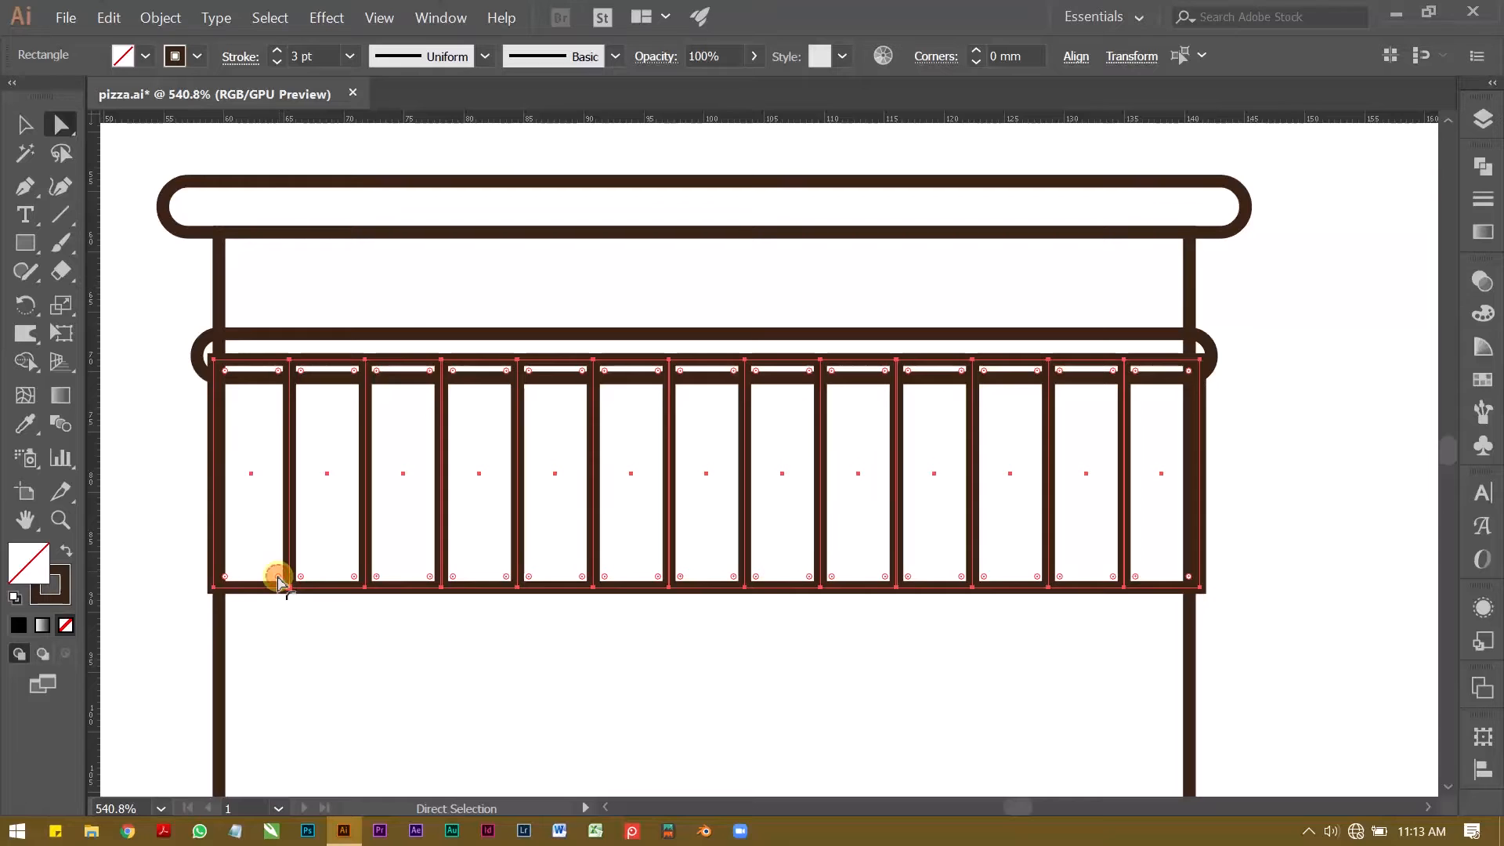
drag(278, 581, 235, 519)
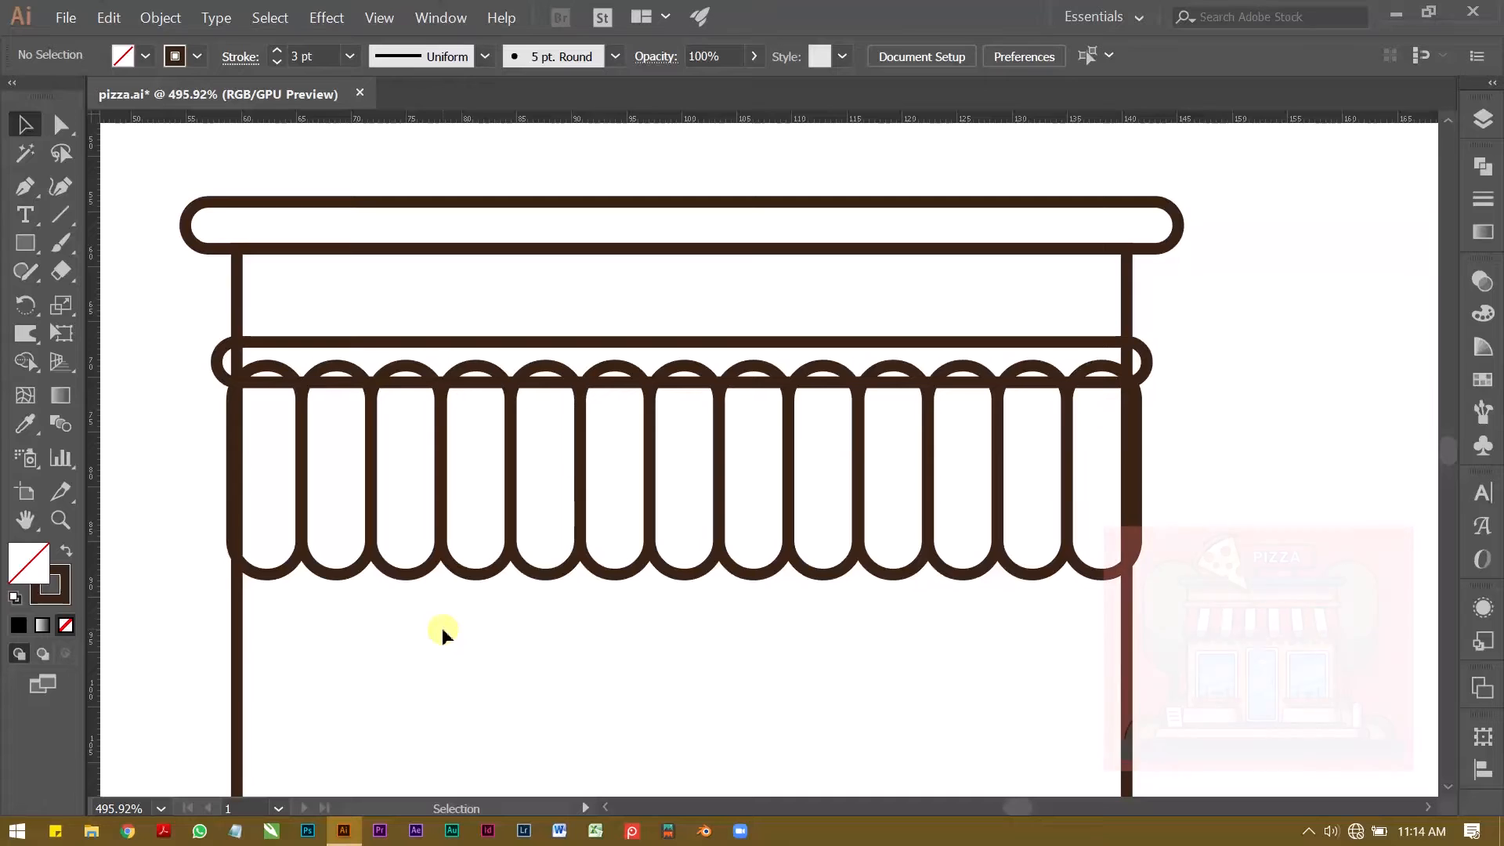
Step: Set the rotation angle of the six strips left of the middle one to 358°
drag(610, 590, 294, 435)
click(929, 56)
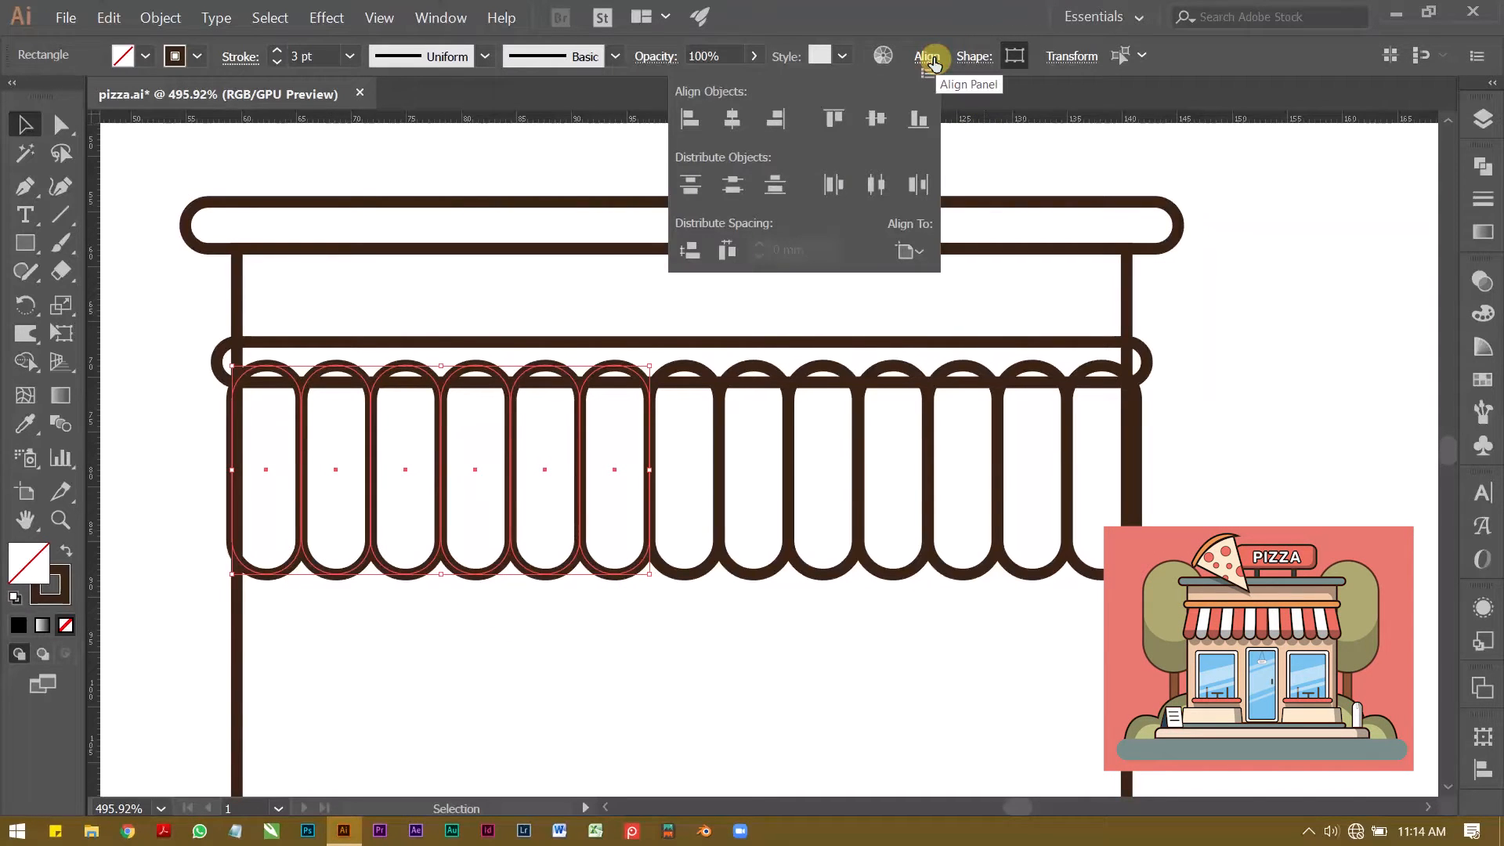
click(968, 57)
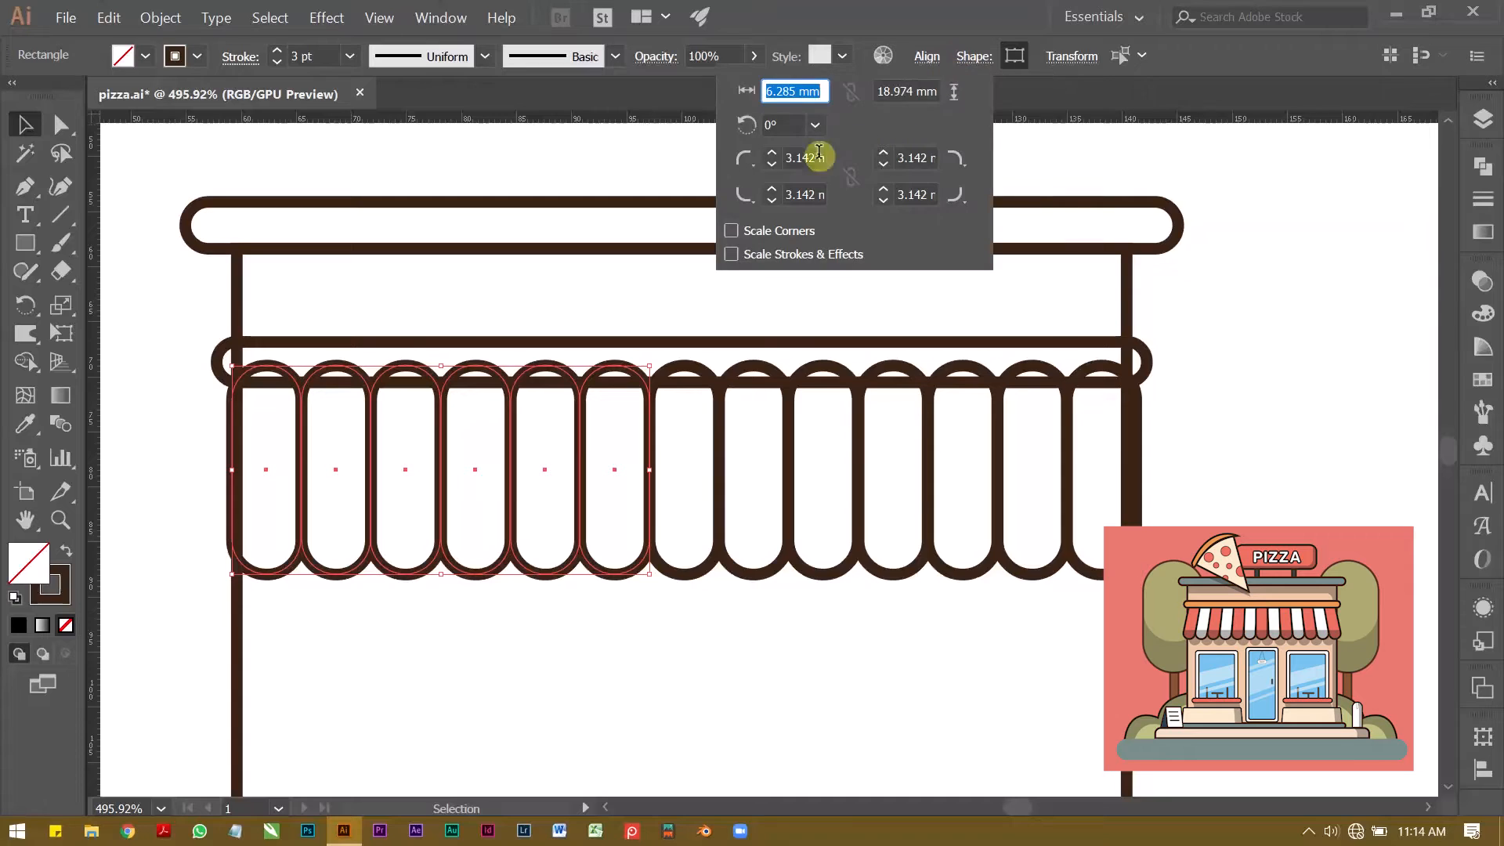
click(791, 121)
key(Down)
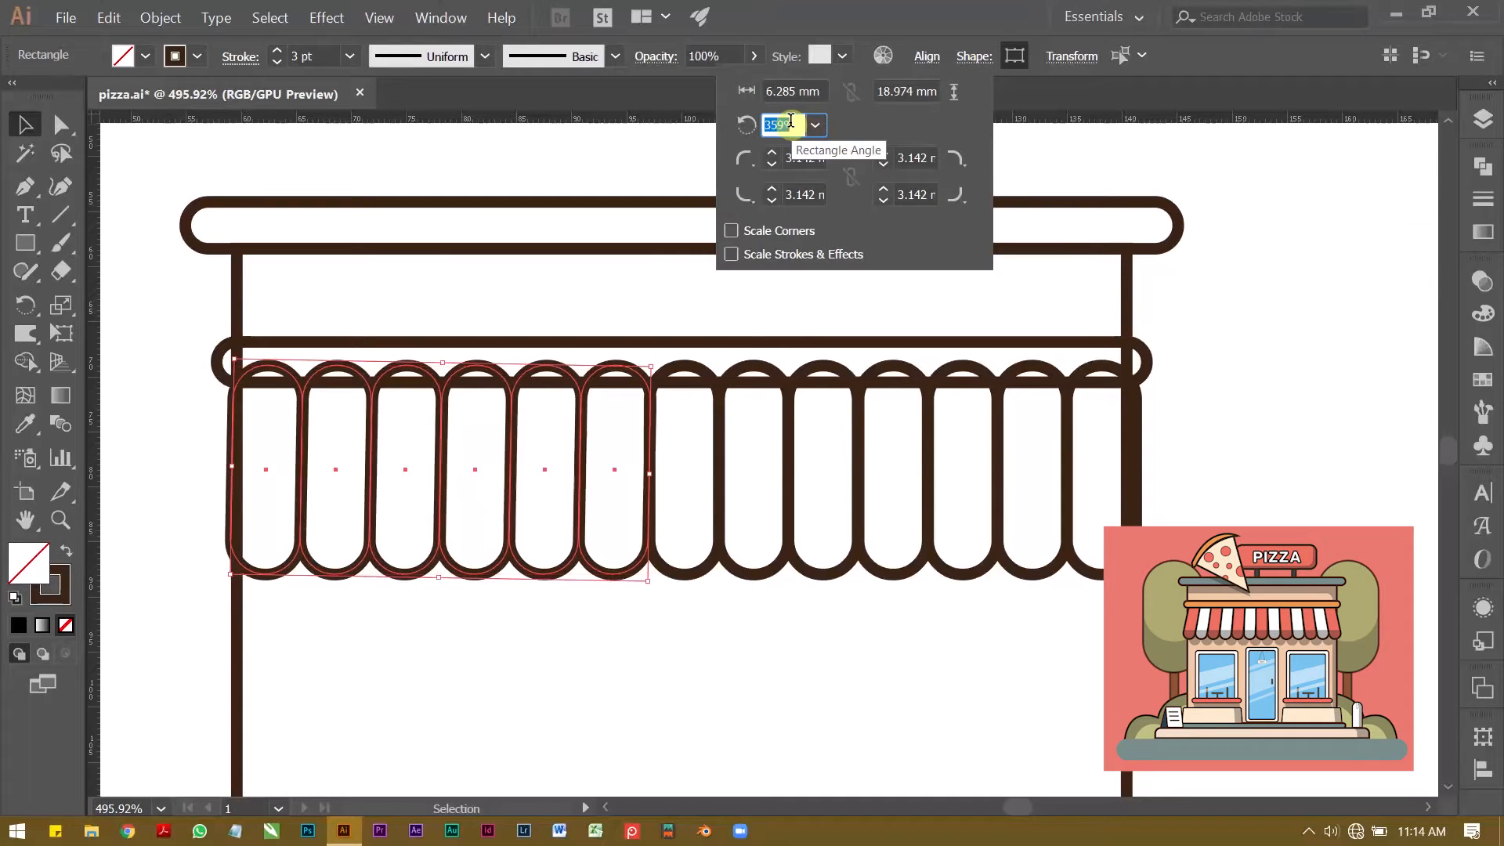
key(Down)
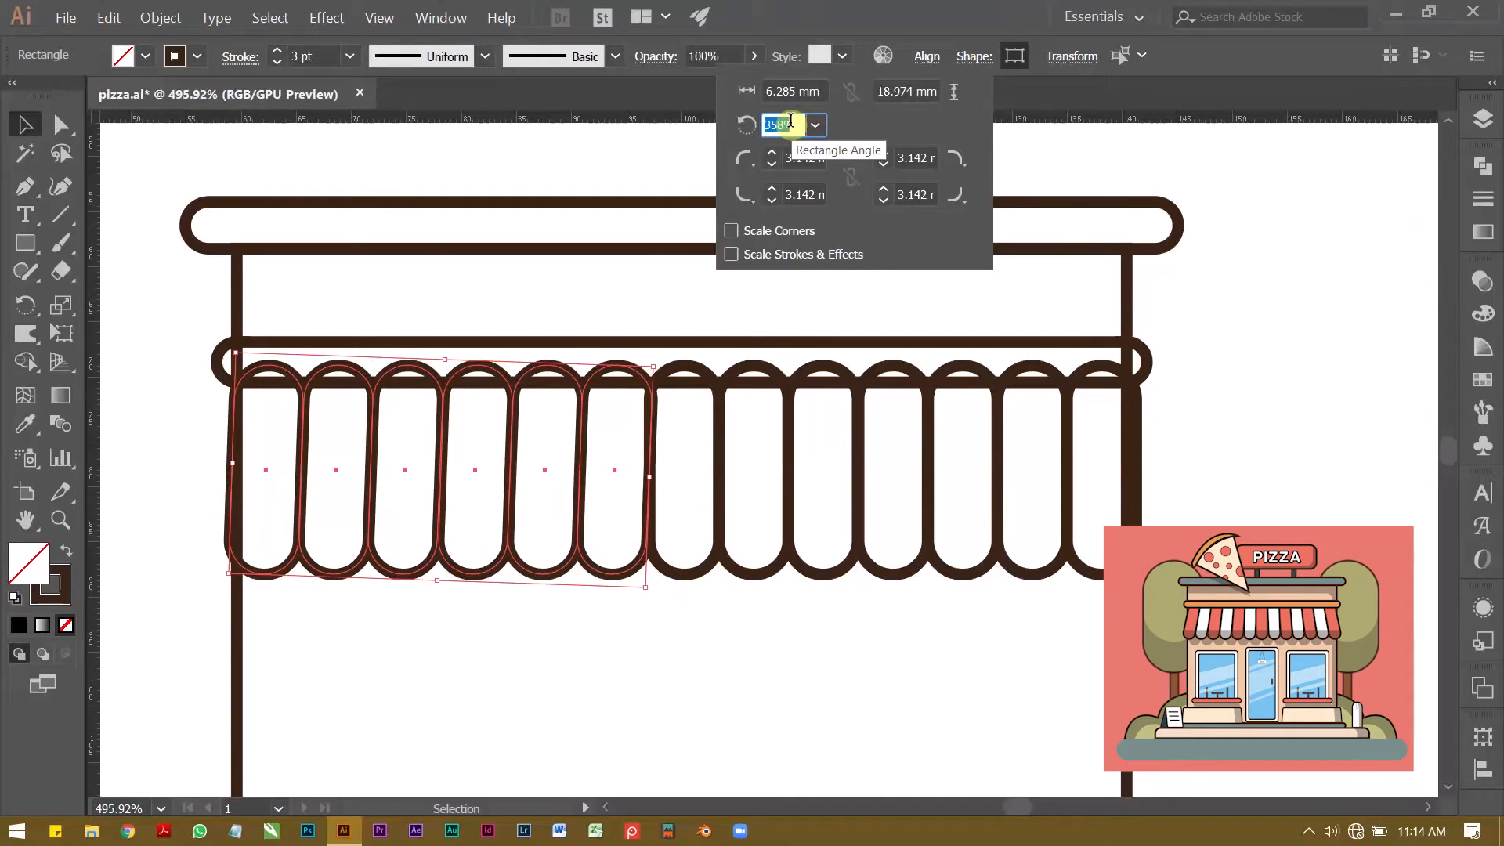
click(660, 655)
click(551, 615)
Step: Set the rotation angle of the five leftmost strips to 356°
drag(539, 622, 284, 430)
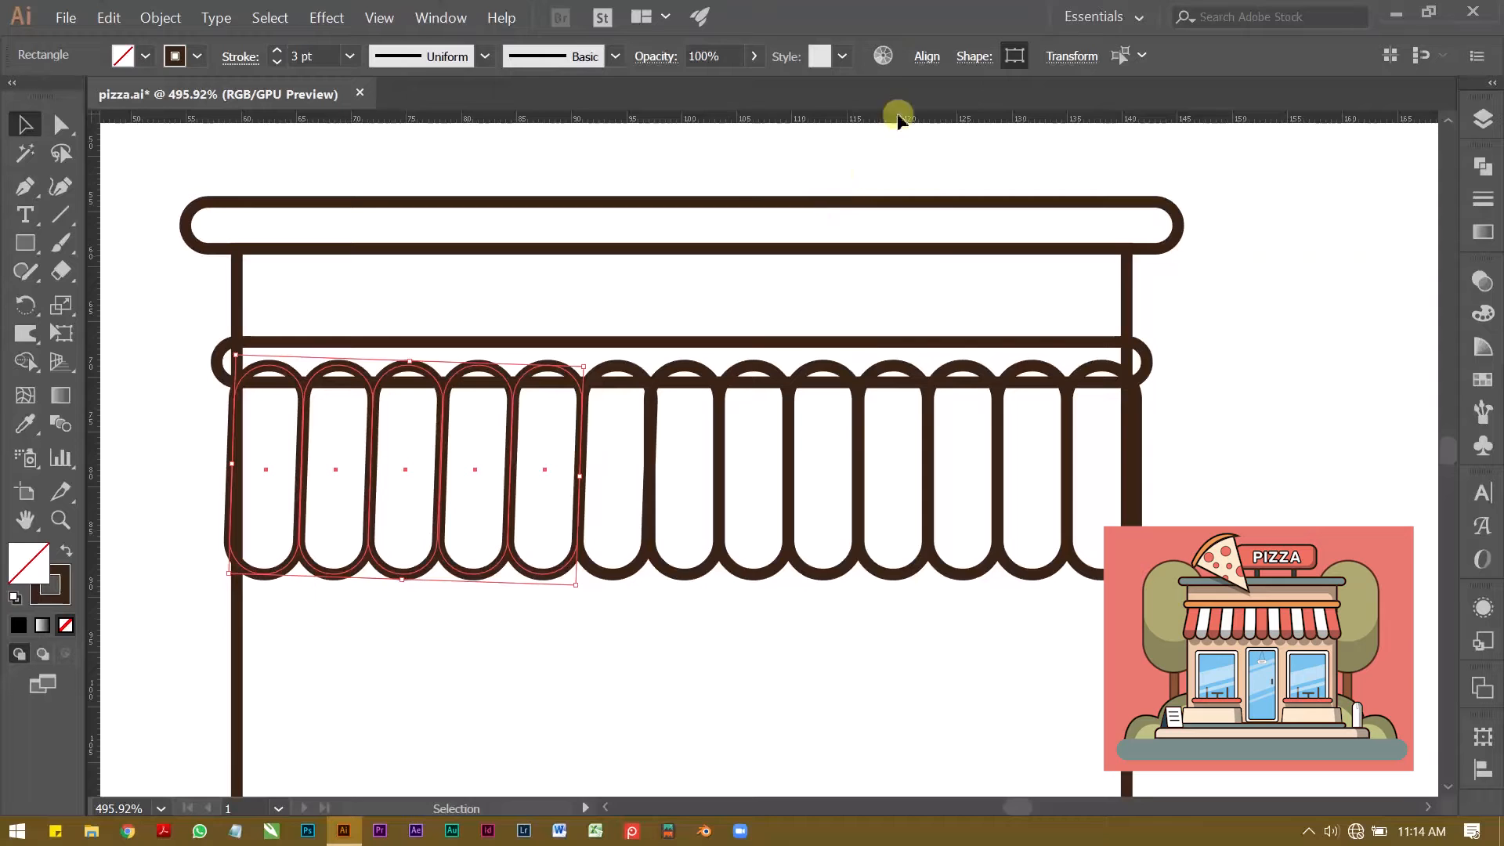
click(926, 56)
click(974, 56)
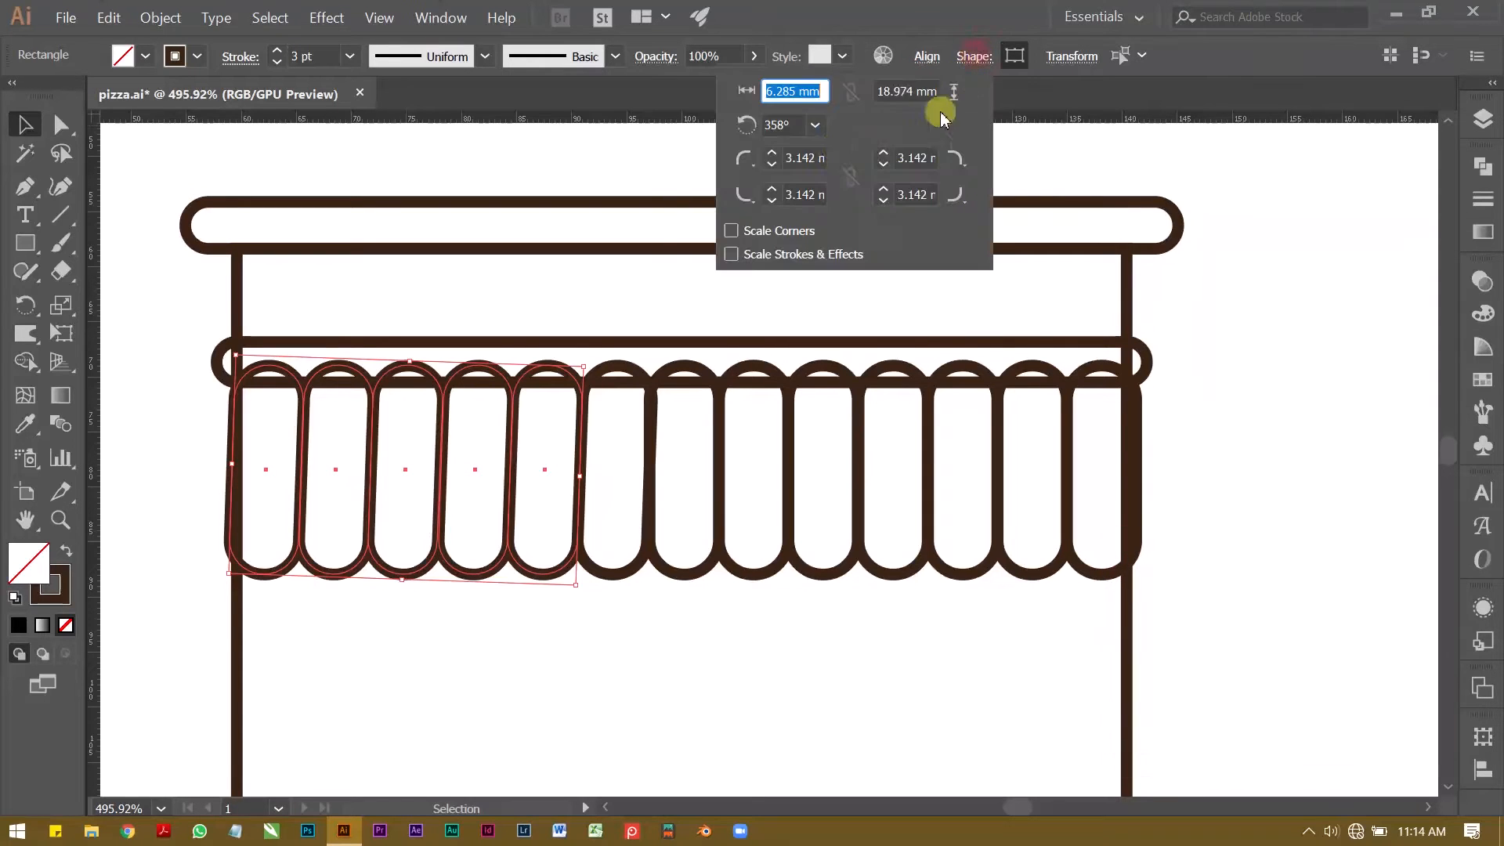
click(789, 124)
key(Down)
key(Down)
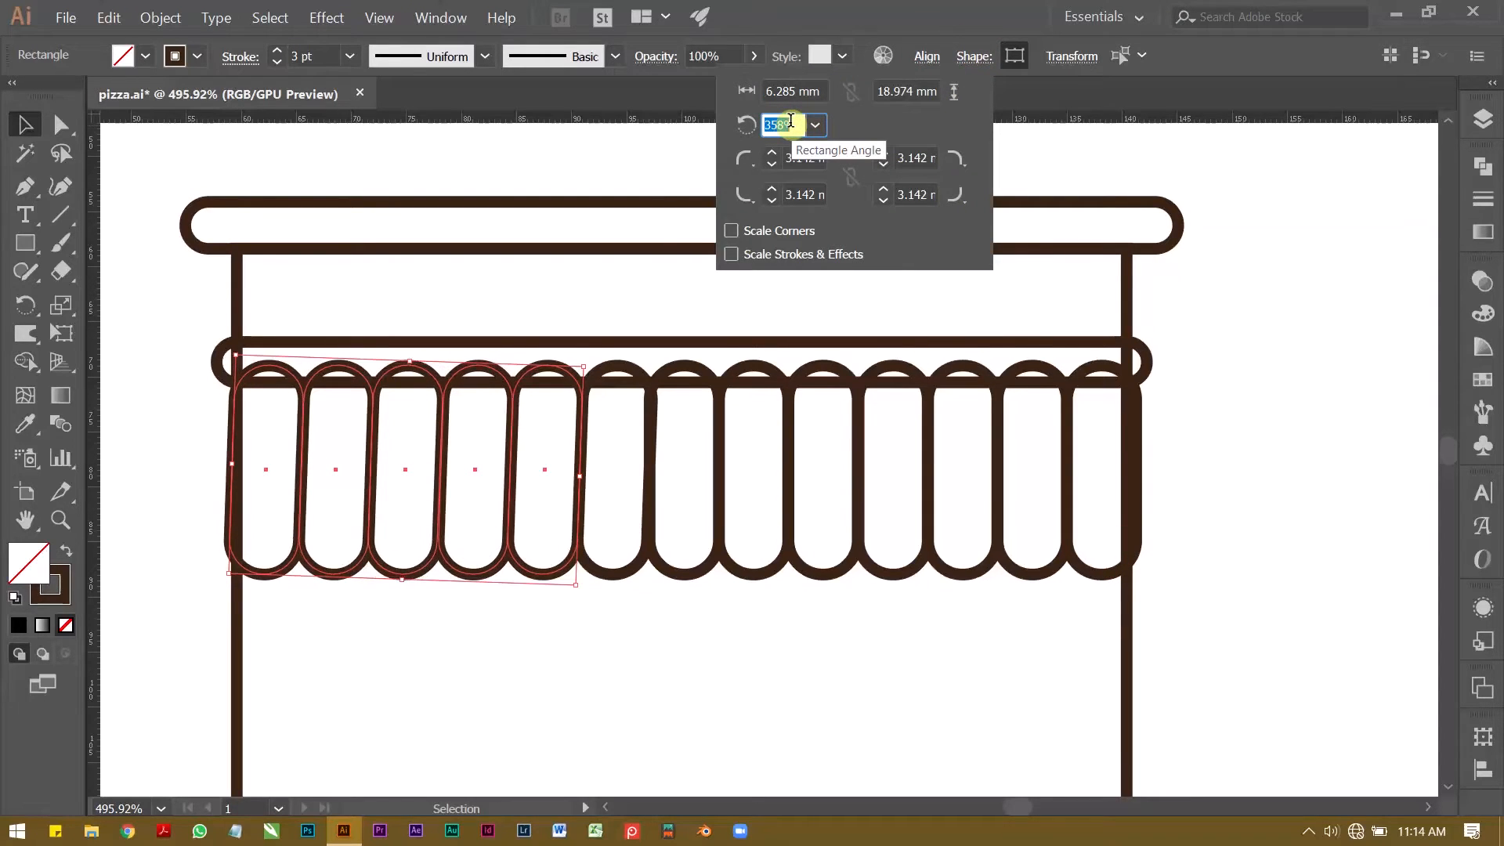
click(603, 639)
click(571, 666)
Step: Set the rotation angle of the four leftmost strips to 354°
drag(464, 598, 258, 415)
click(957, 63)
click(789, 123)
key(Up)
key(Down)
key(Down)
key(Down)
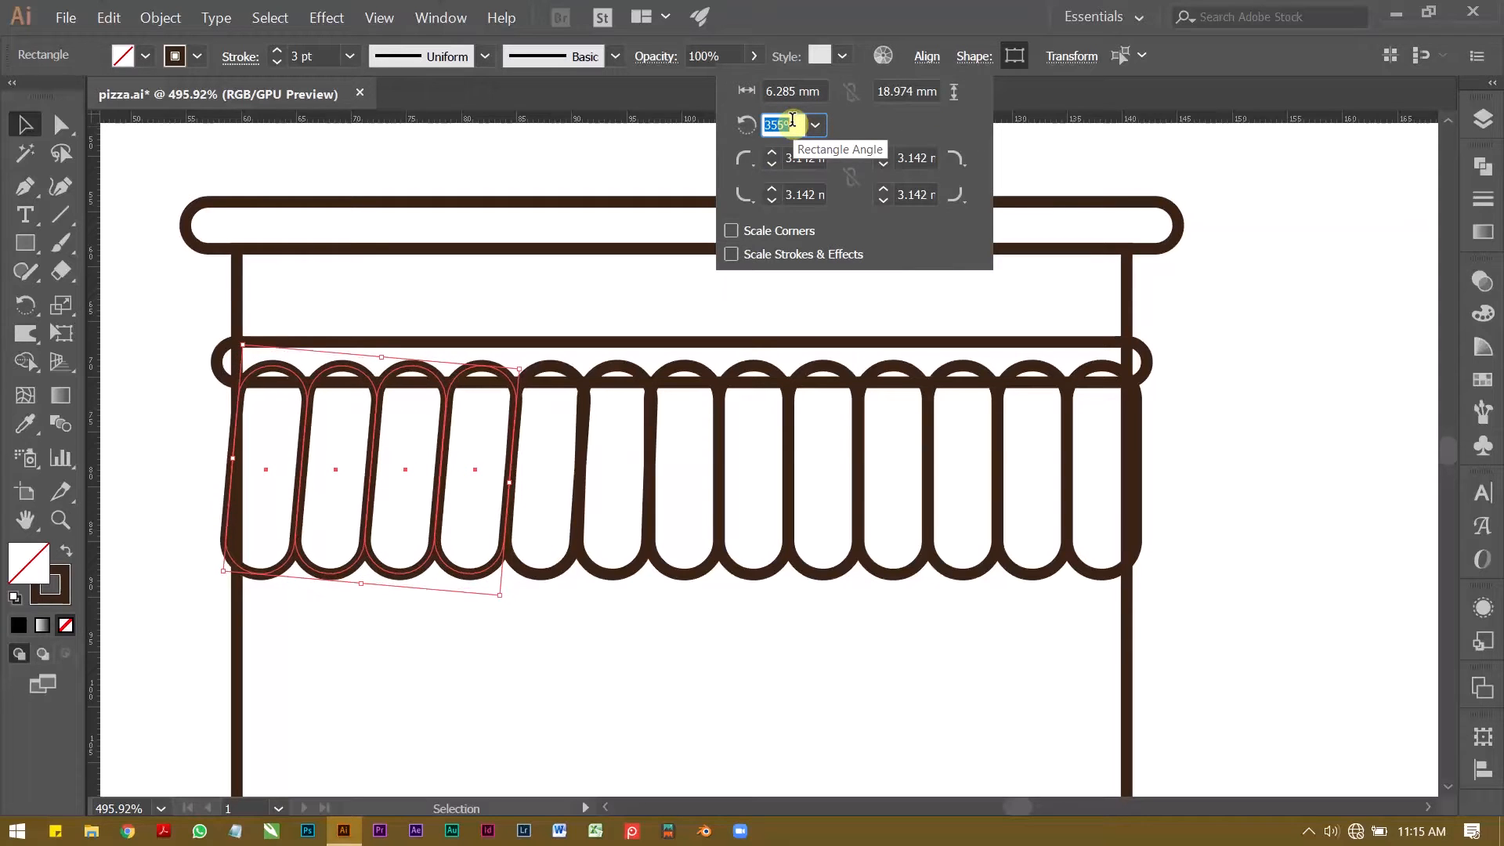
click(441, 652)
Step: Set the rotation angle of the three leftmost awning strips to 353°
drag(413, 628, 283, 450)
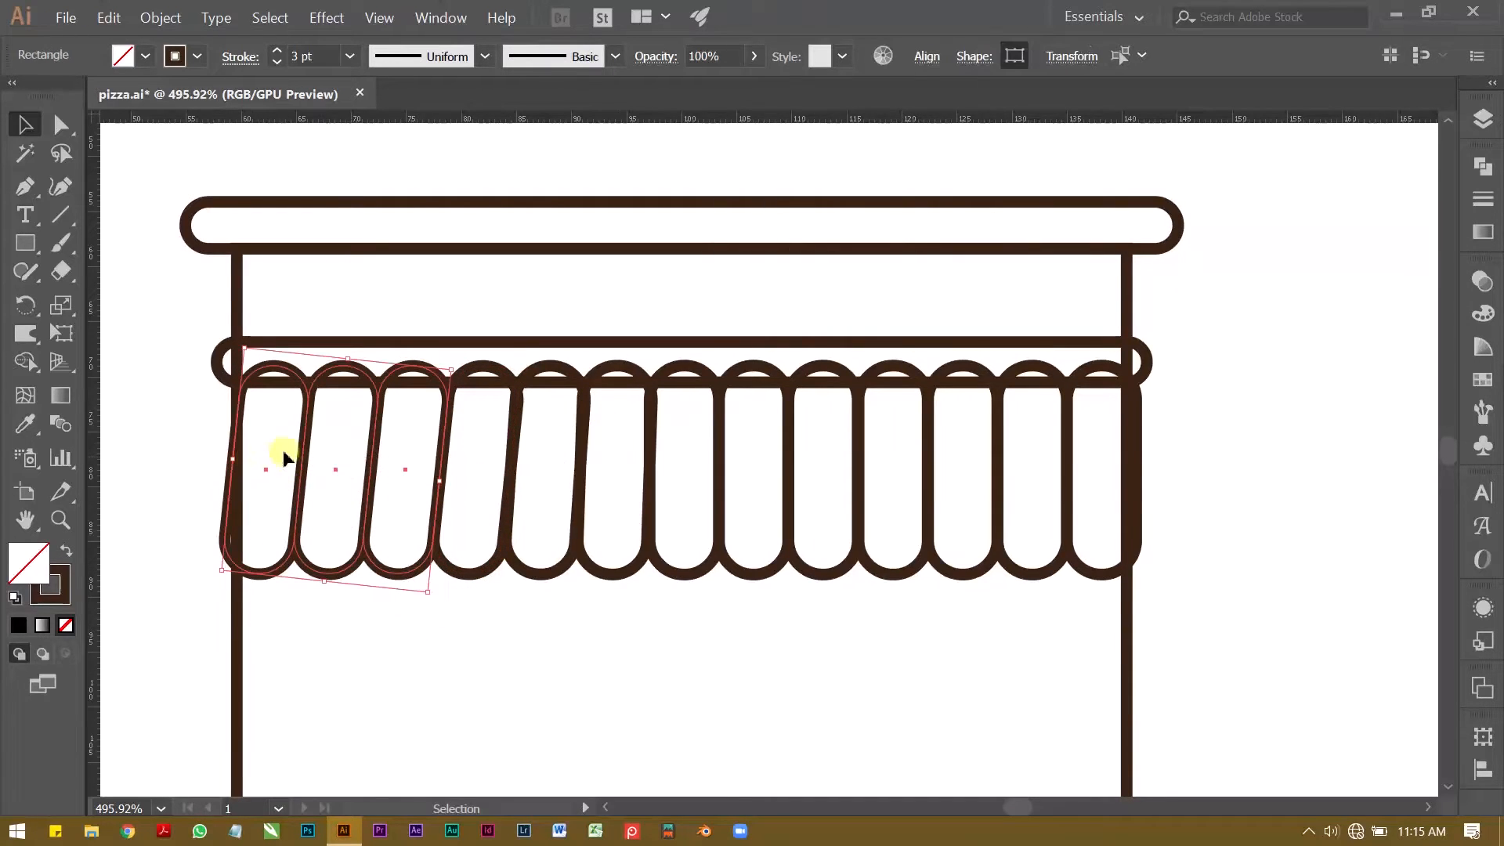
click(924, 57)
click(974, 59)
click(791, 123)
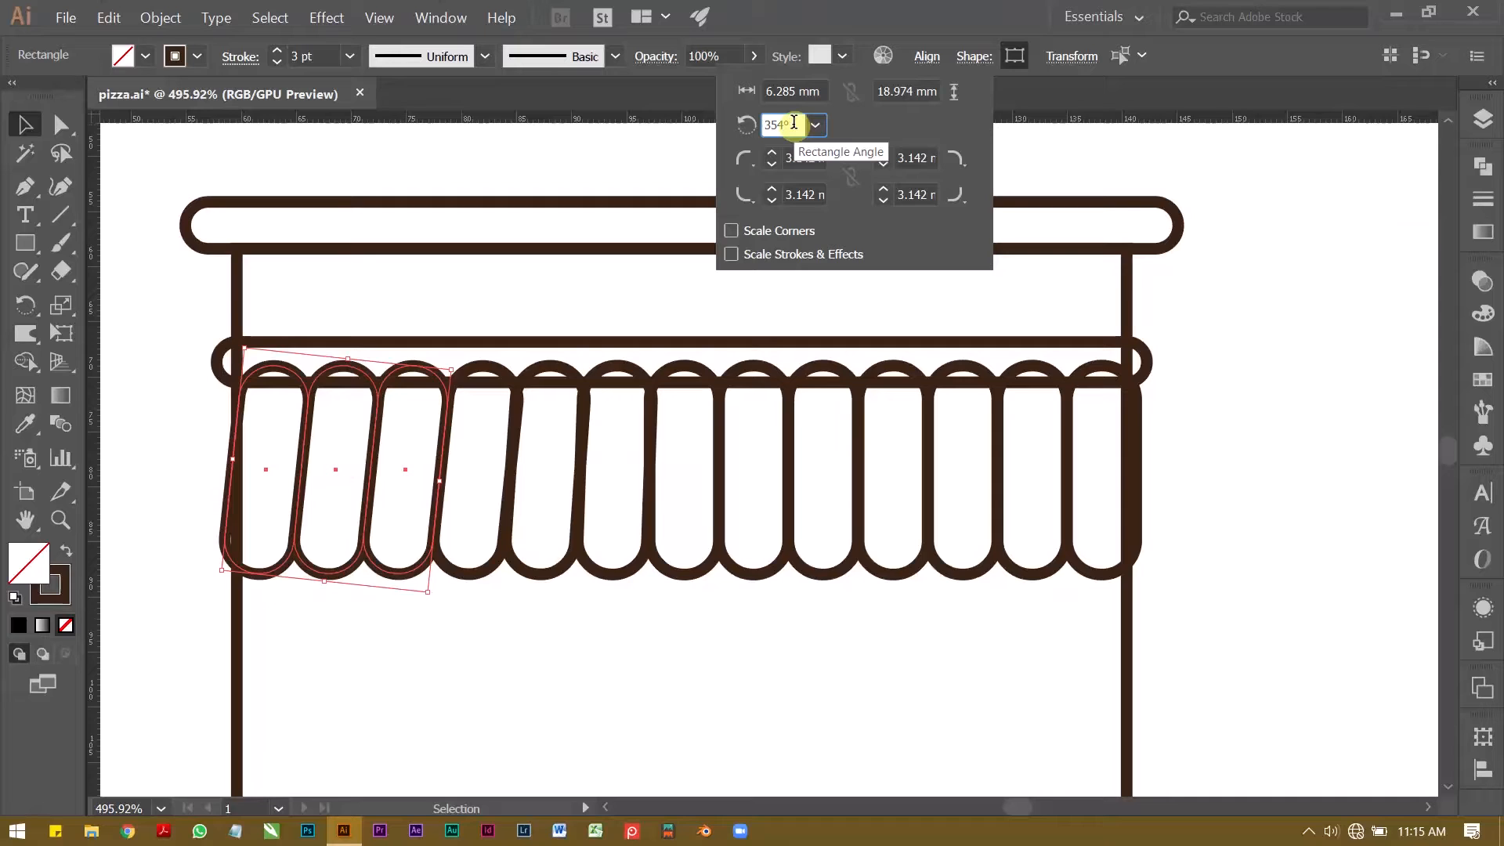
key(Down)
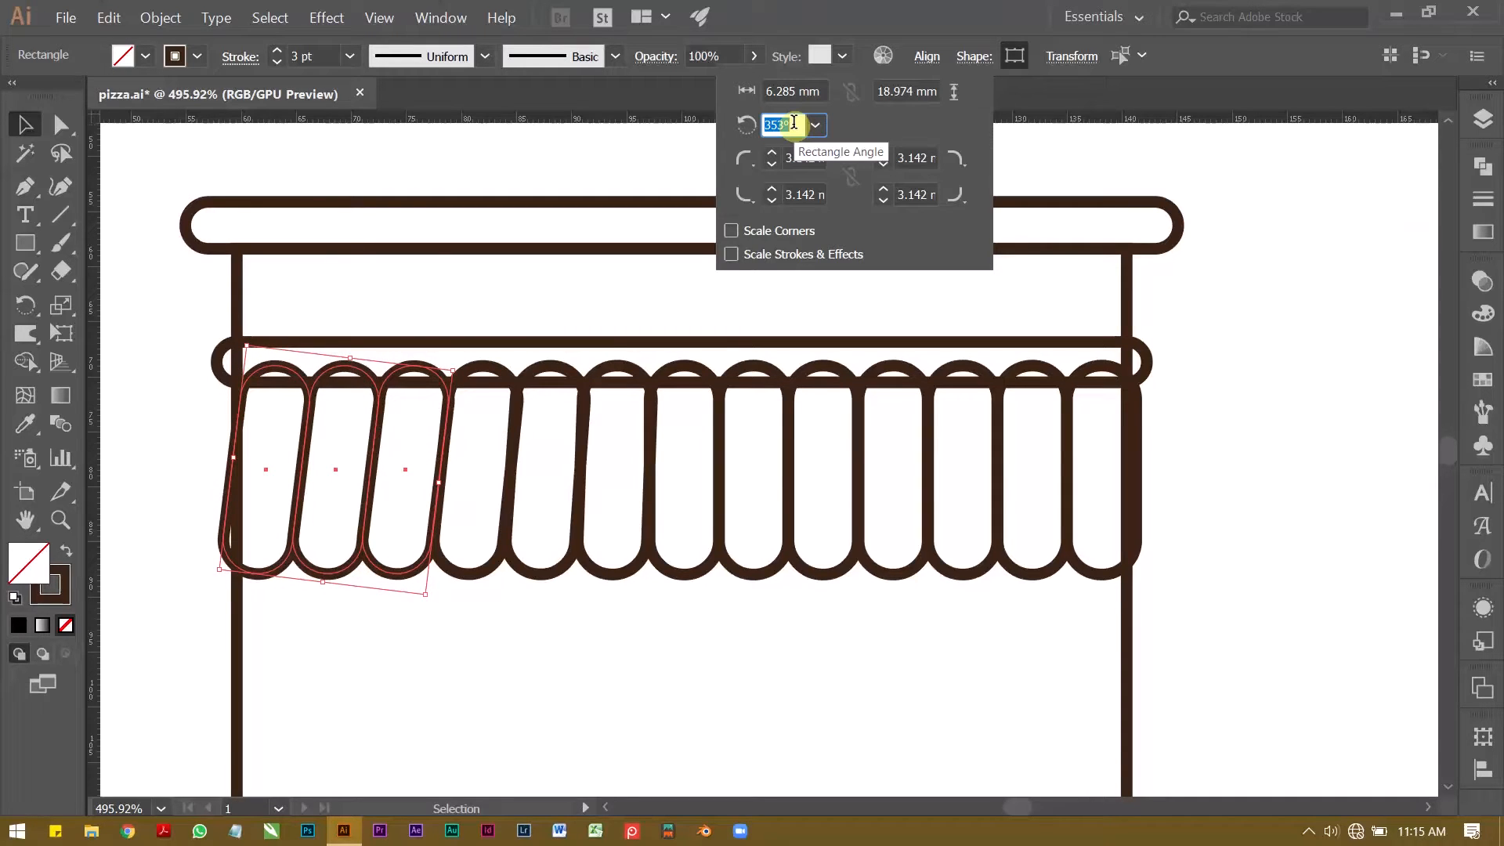
Step: Set the rotation angle of the two leftmost awning strips to 351°
click(444, 653)
click(362, 636)
drag(340, 638, 235, 463)
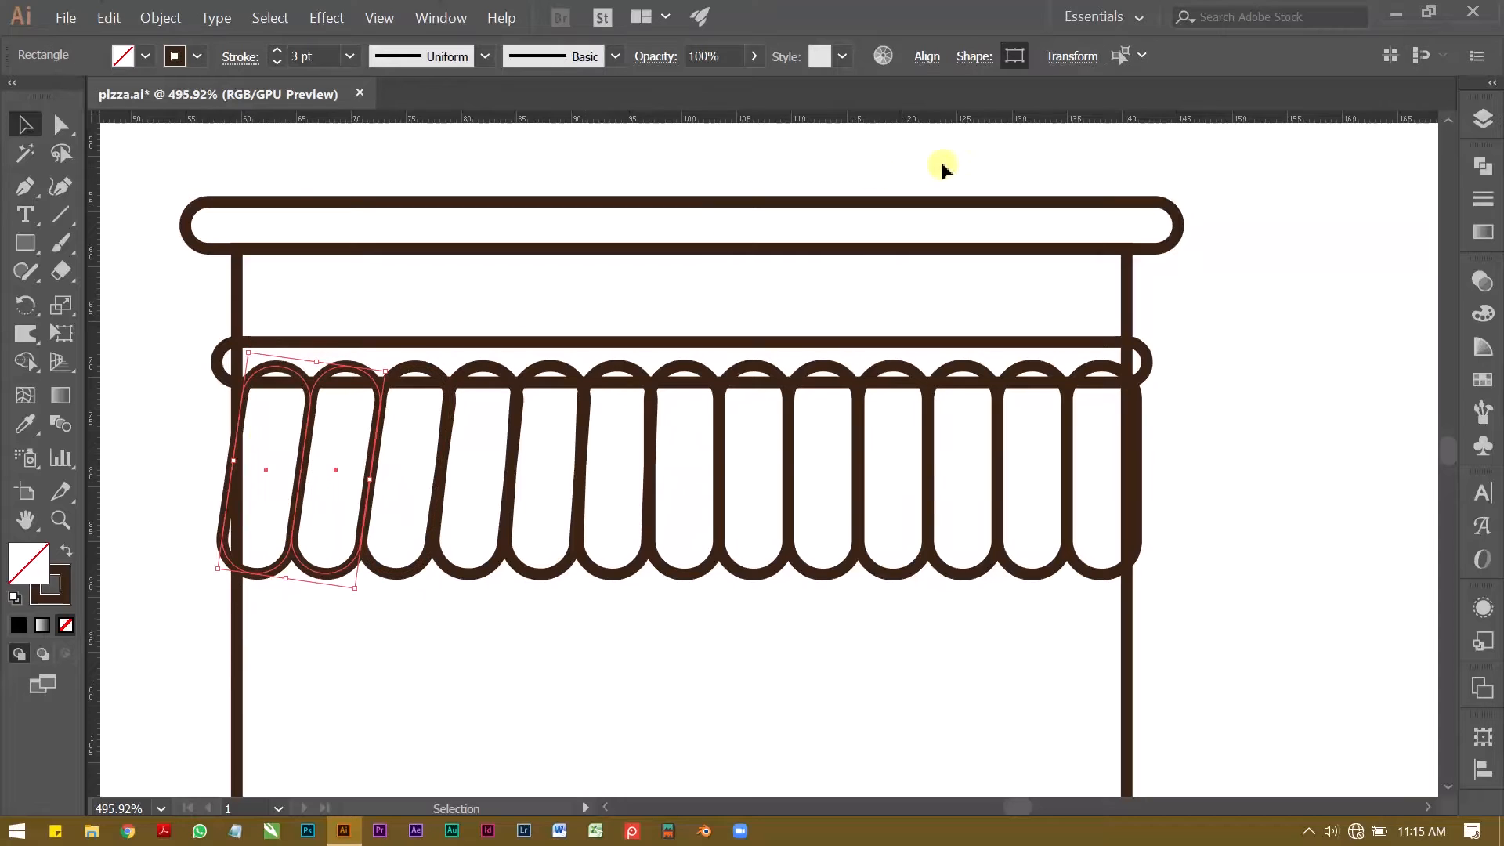
click(973, 58)
click(779, 125)
key(Down)
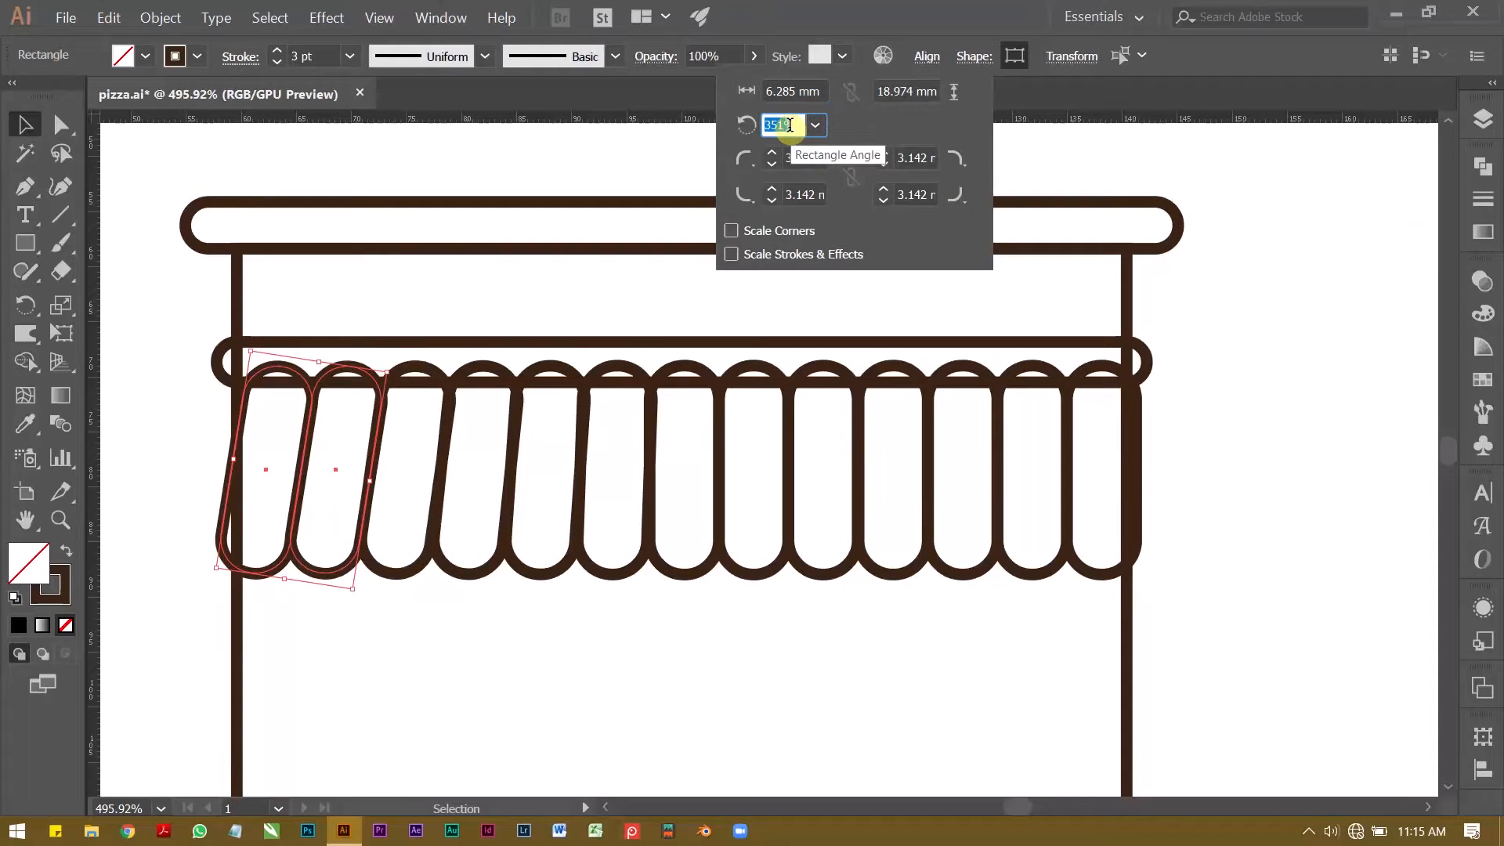
Step: Set the rotation angle of the single leftmost awning strip to 349°, leaving nothing selected
click(318, 646)
click(282, 633)
drag(279, 621, 242, 546)
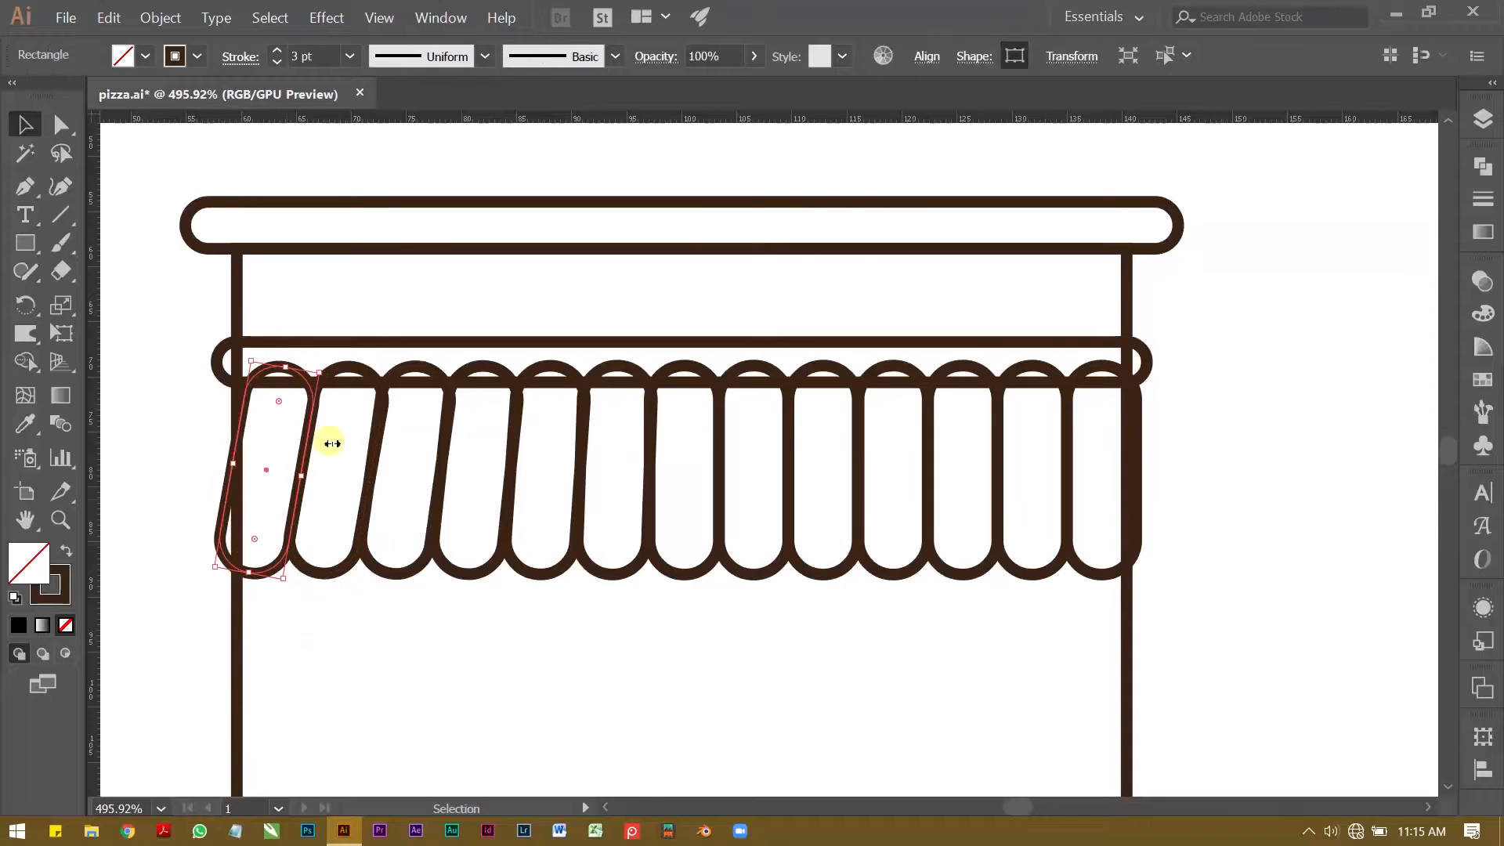
click(971, 58)
click(783, 125)
key(Down)
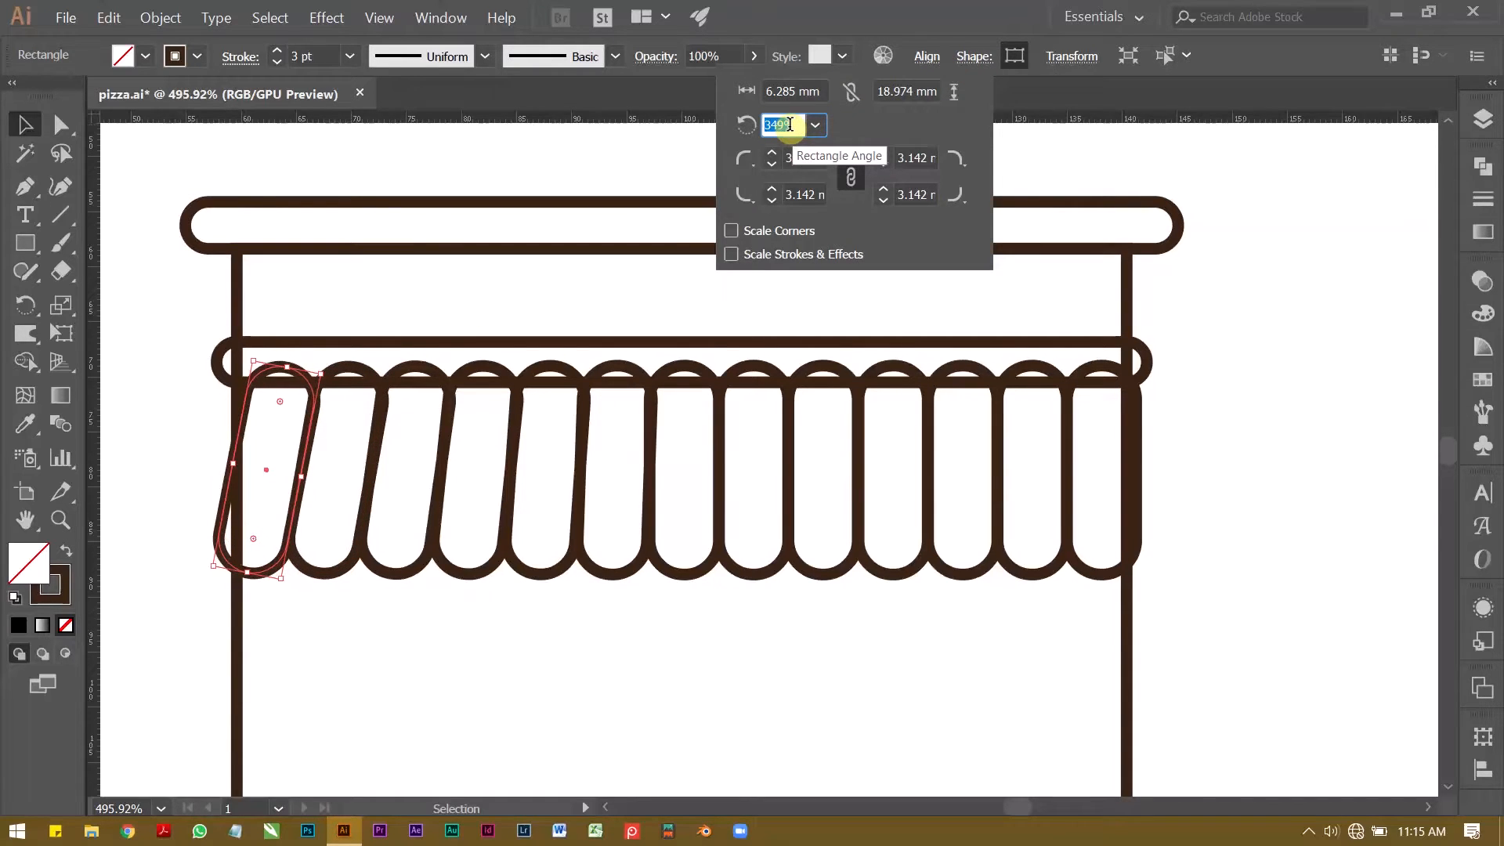
click(491, 637)
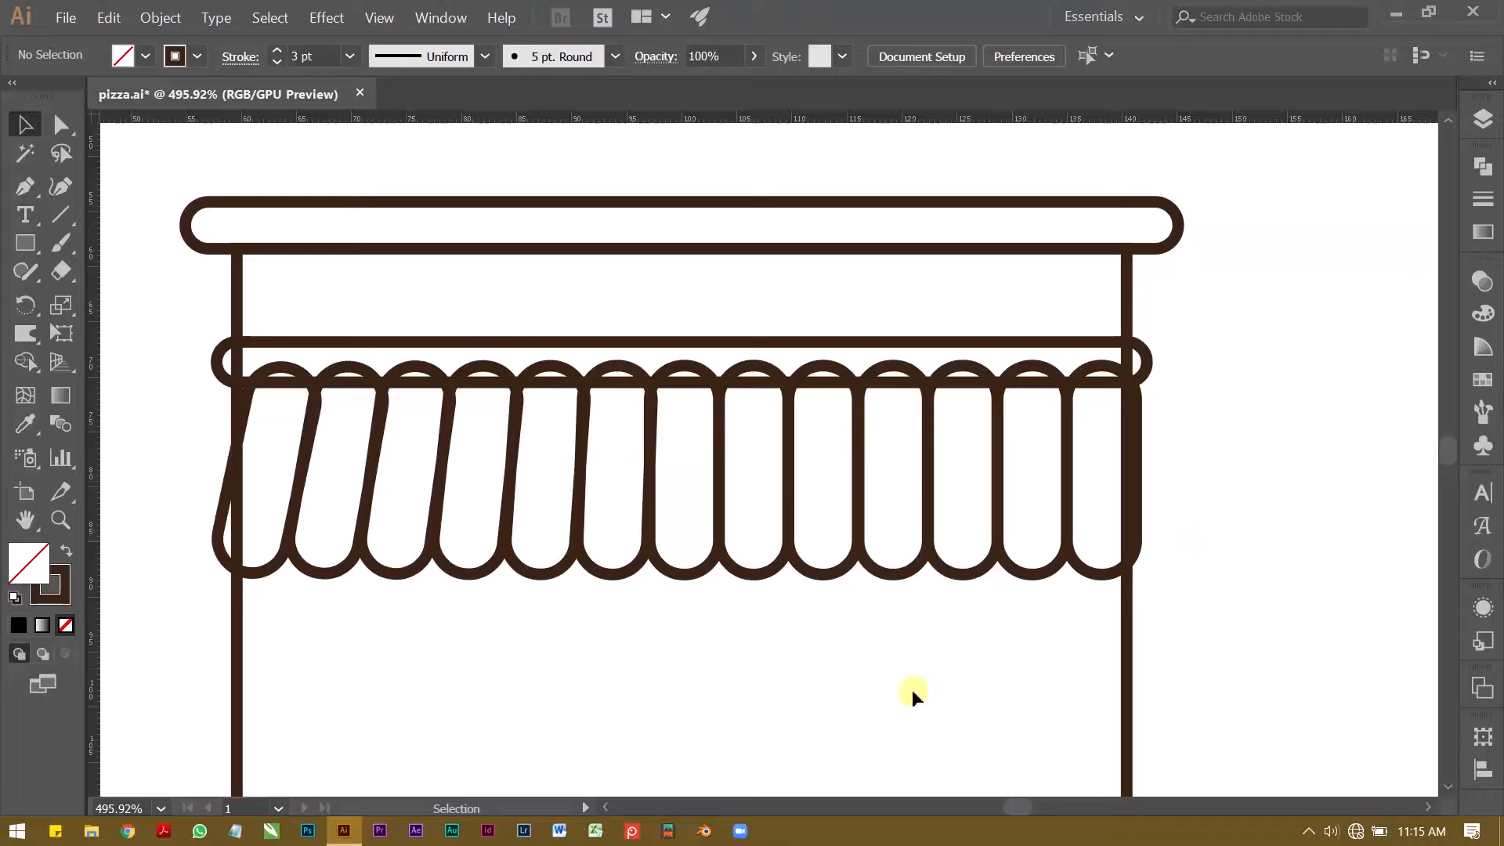
Step: Replace the six upright strips right of the middle one with a horizontally aligned duplicate of the six tilted strips
drag(744, 605, 1094, 451)
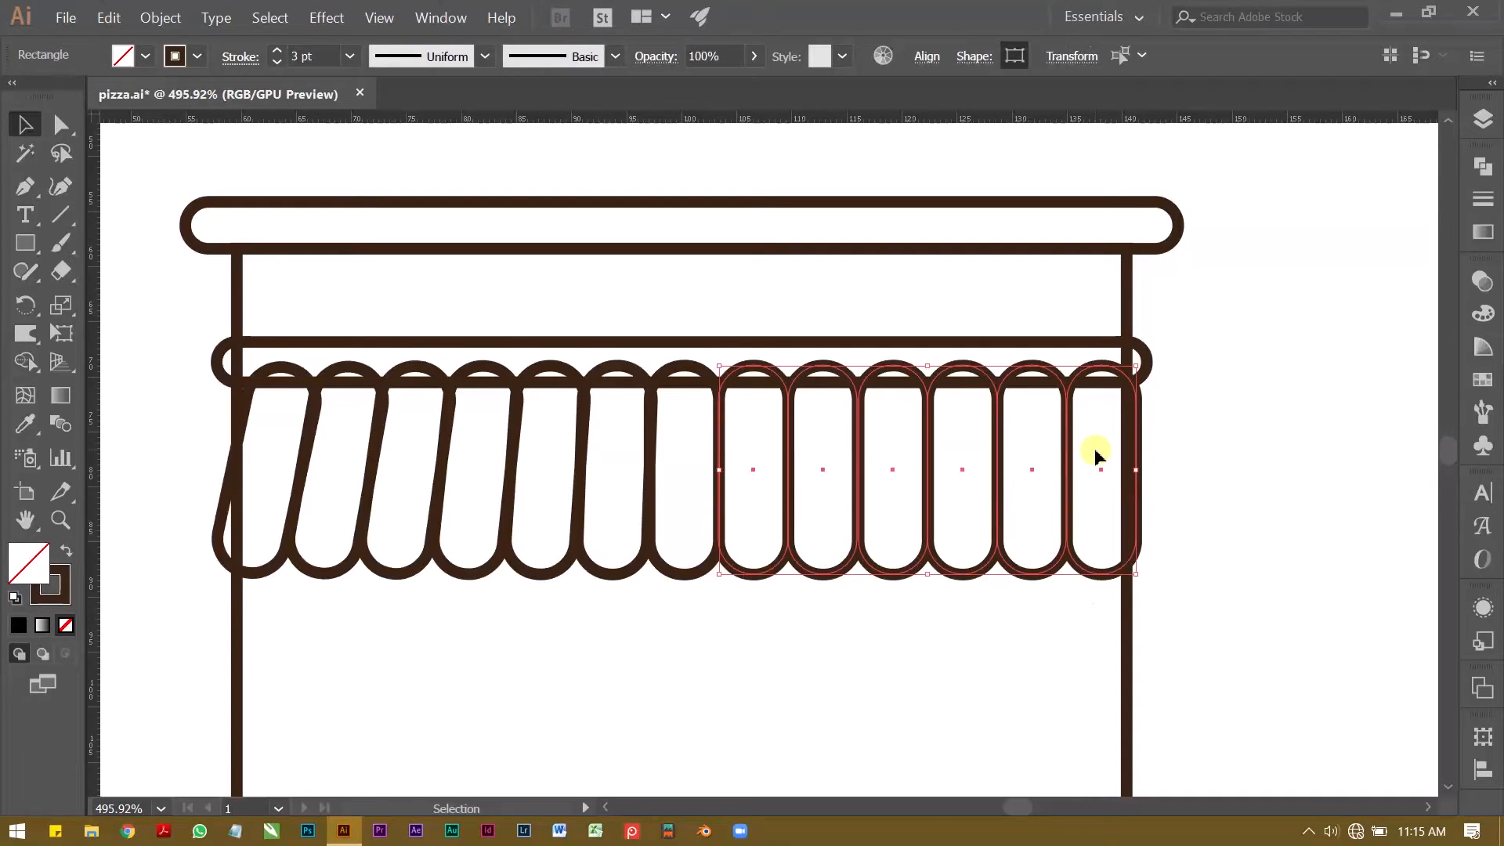
key(Delete)
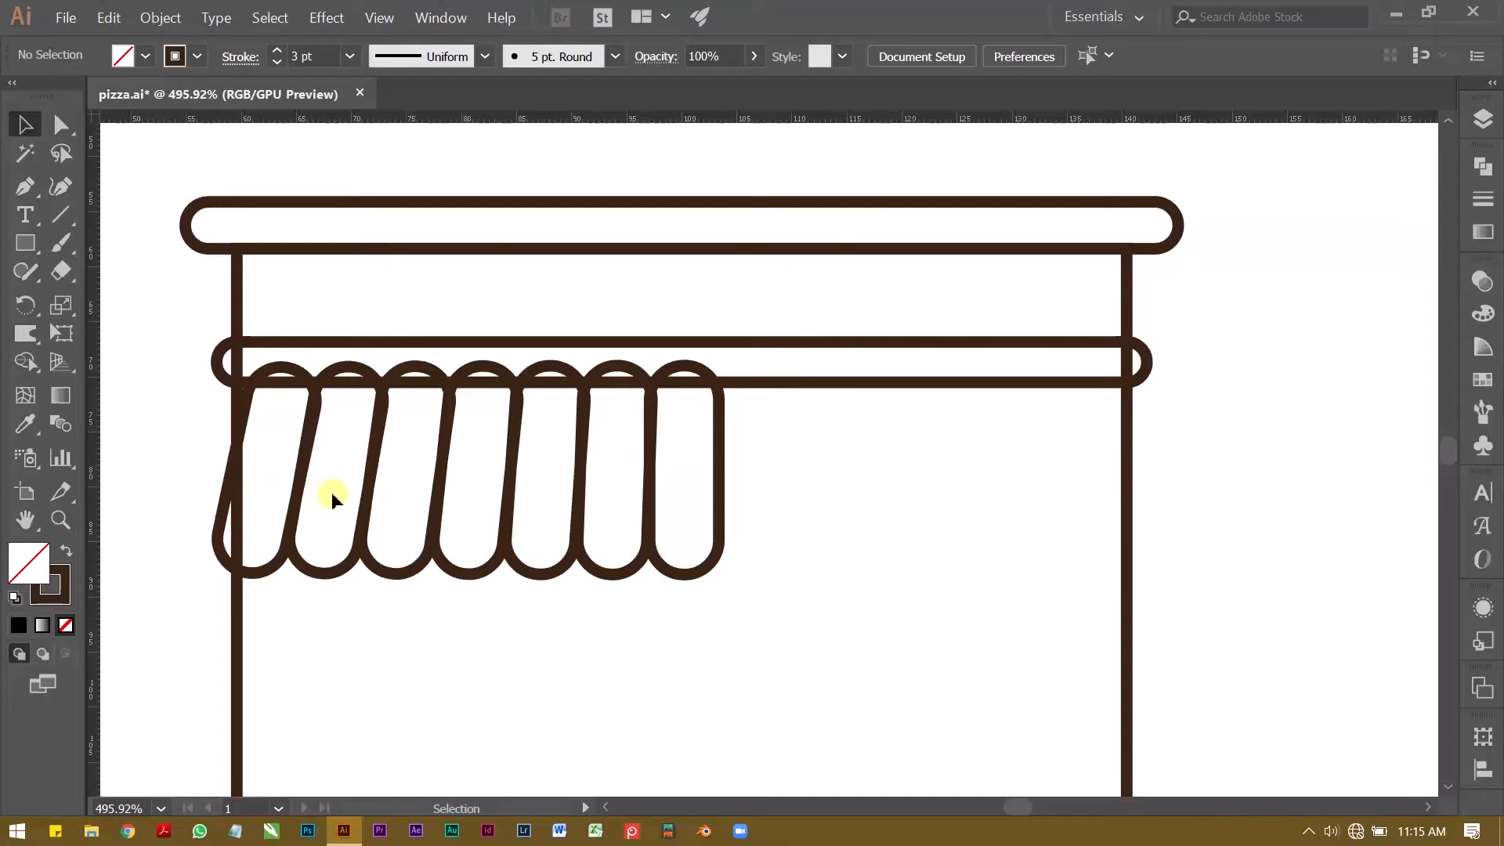
drag(686, 546, 717, 614)
click(683, 612)
click(244, 436)
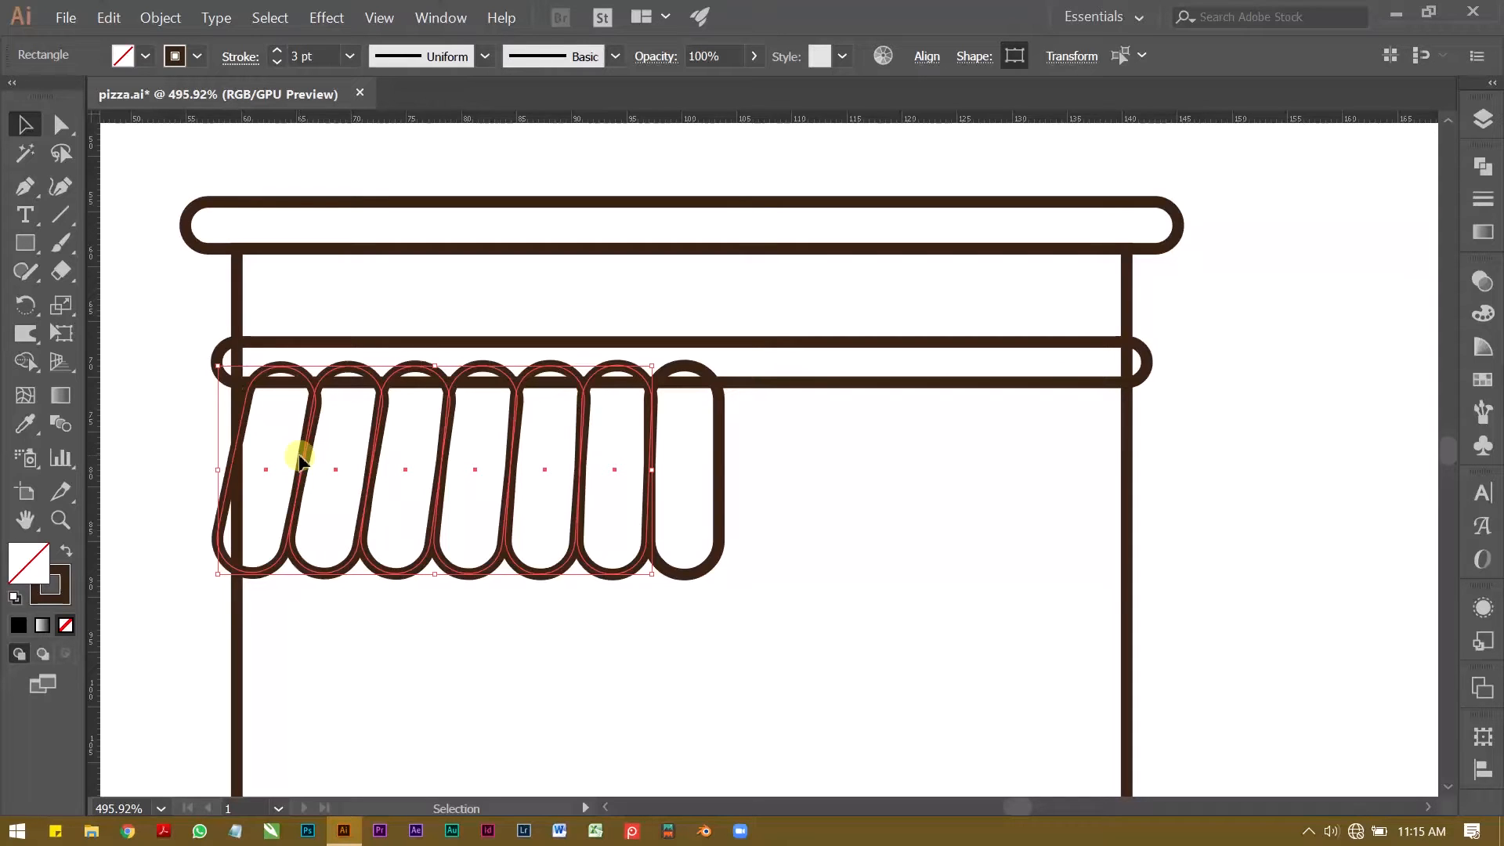
key(alt+shift)
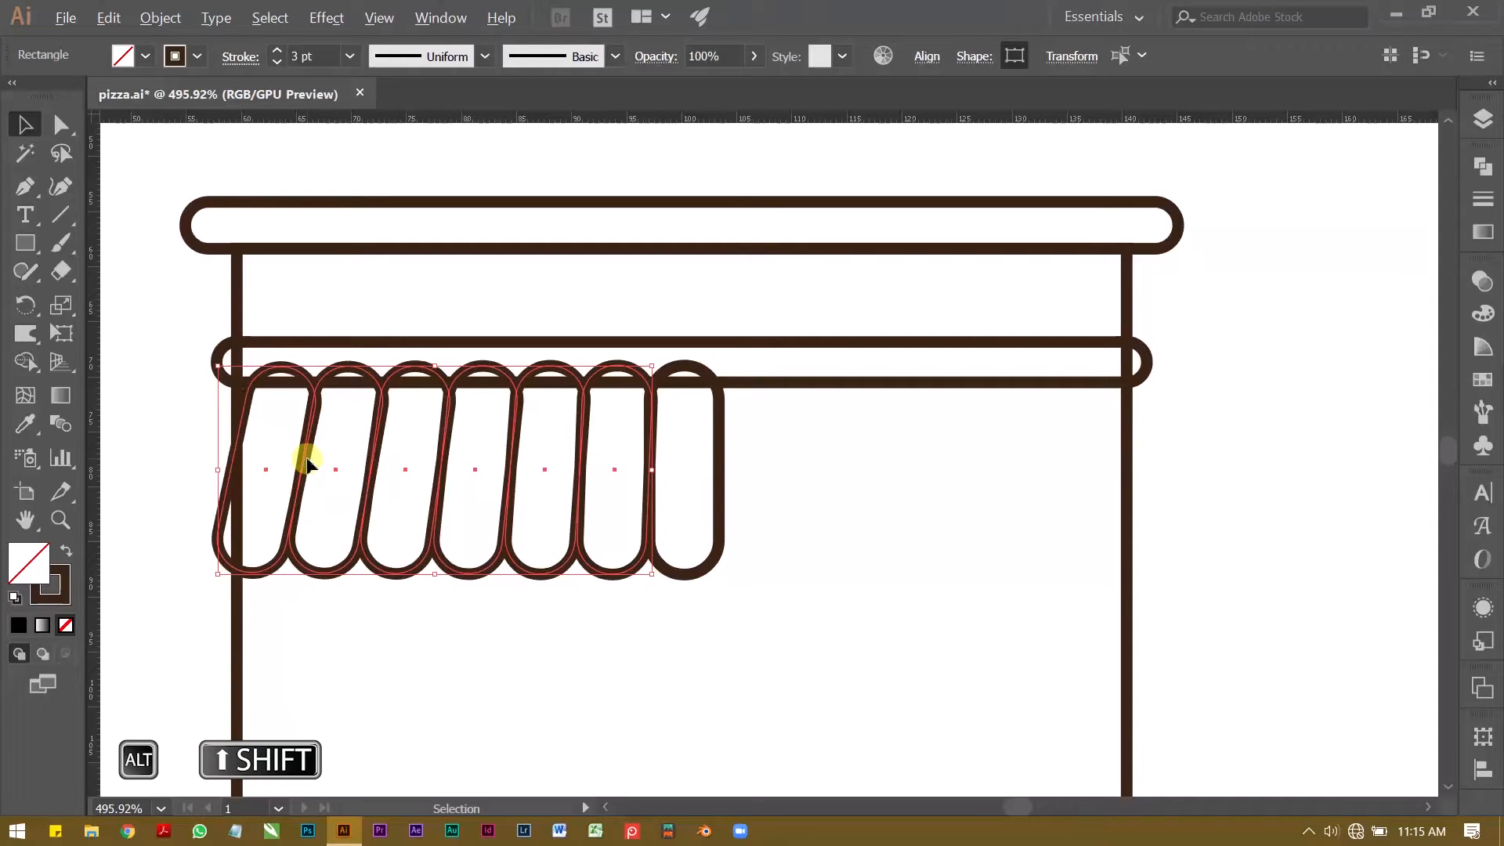
drag(305, 457, 825, 500)
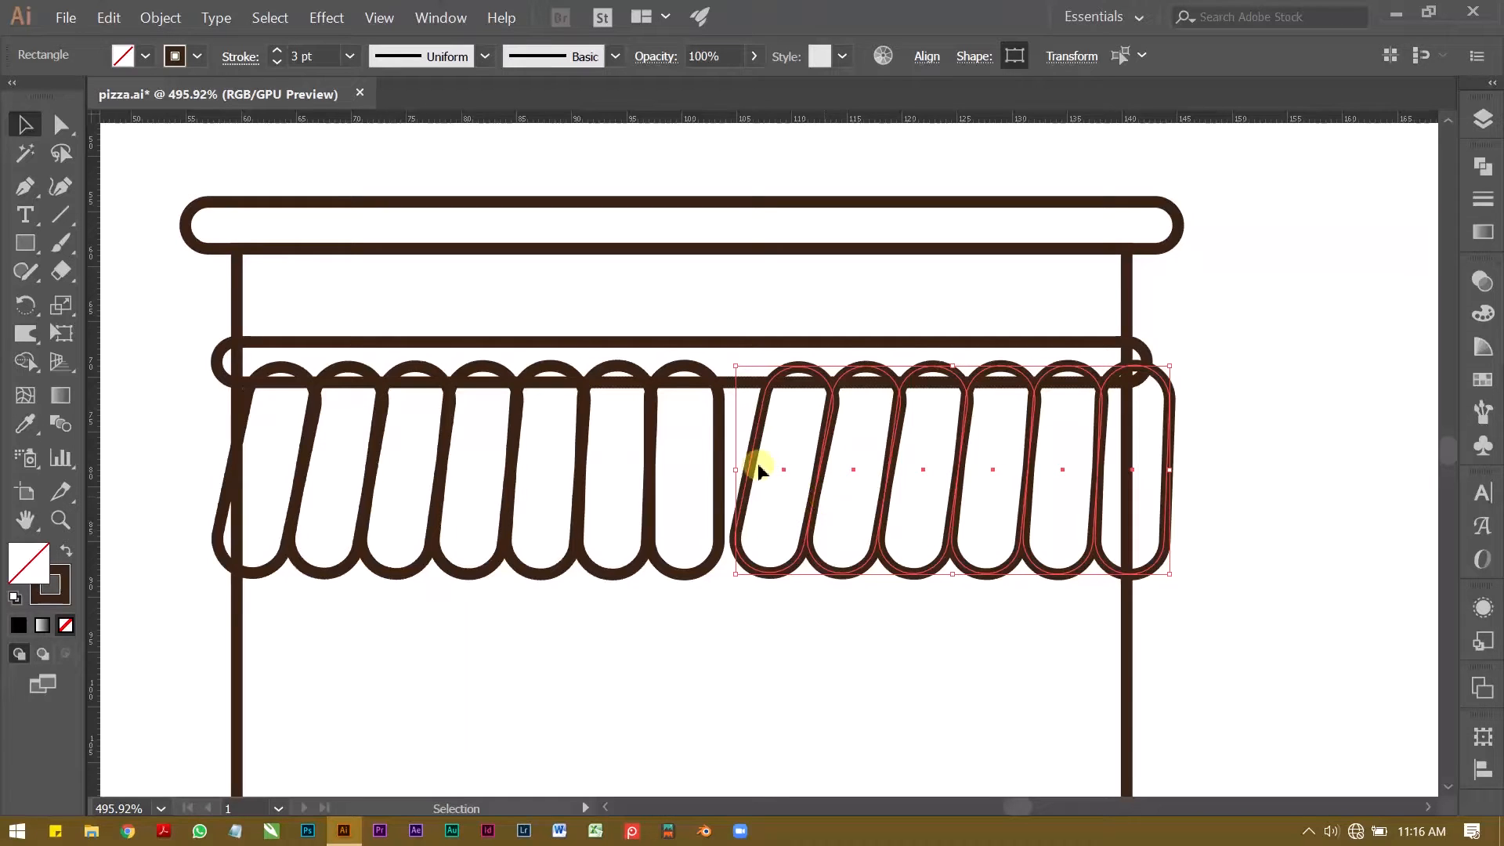
Step: Reflect the six duplicated strips across the vertical axis and nudge them left until they meet the middle strip
right_click(822, 446)
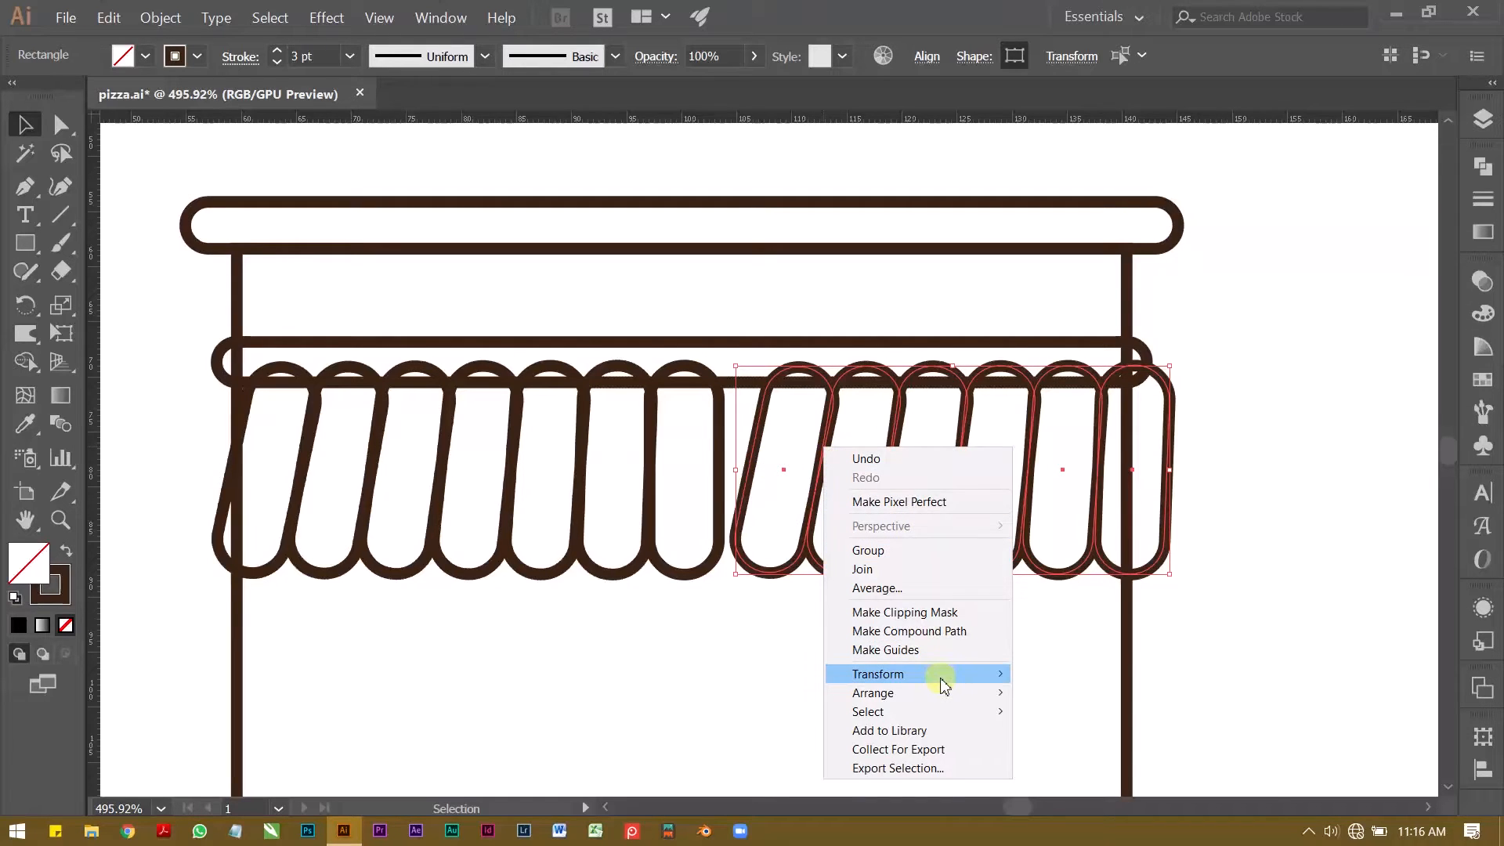
mouse_move(942, 683)
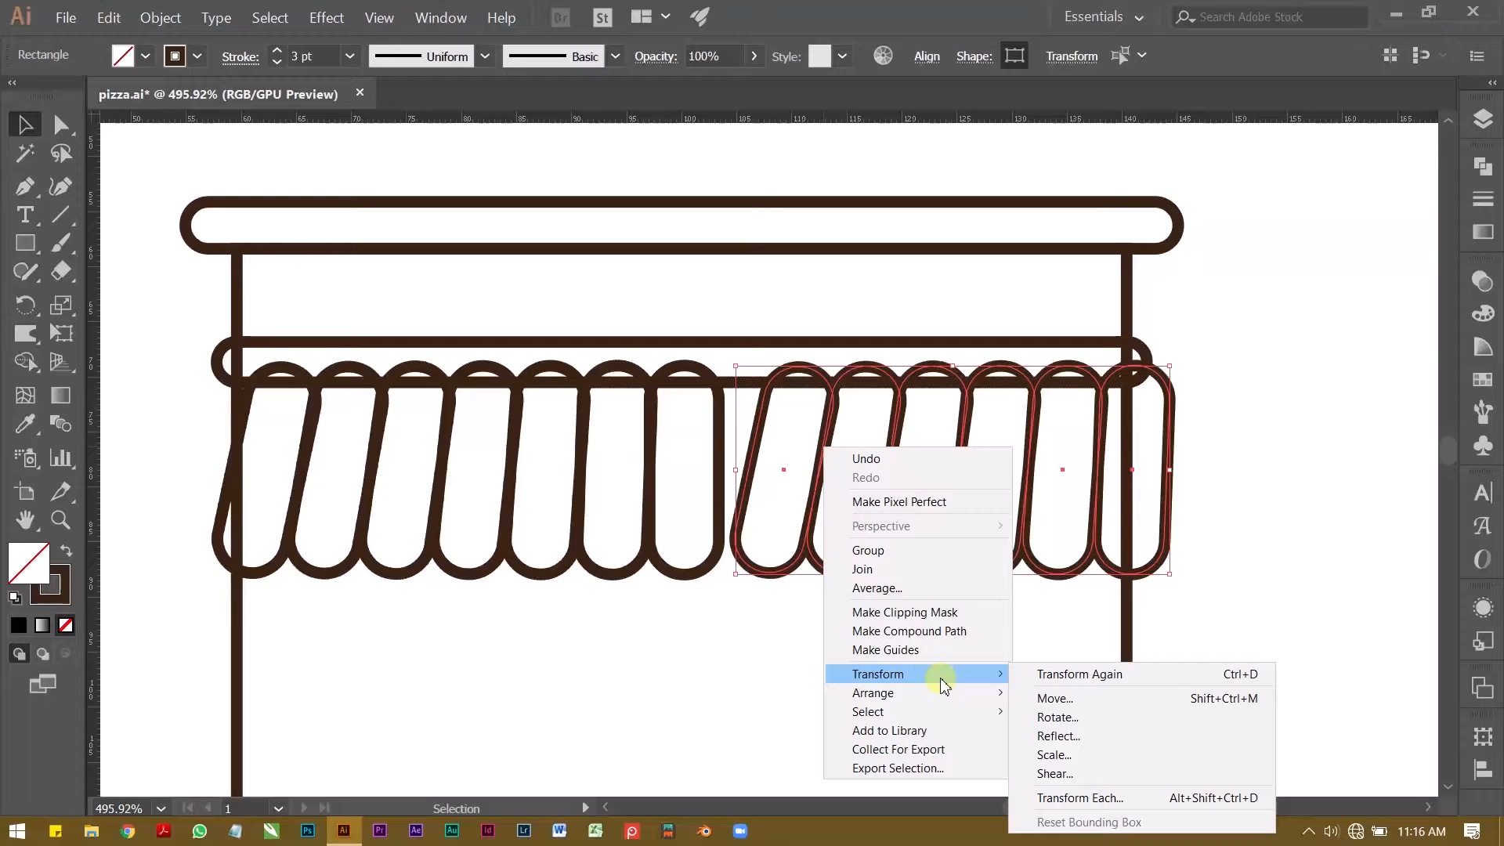
click(1095, 739)
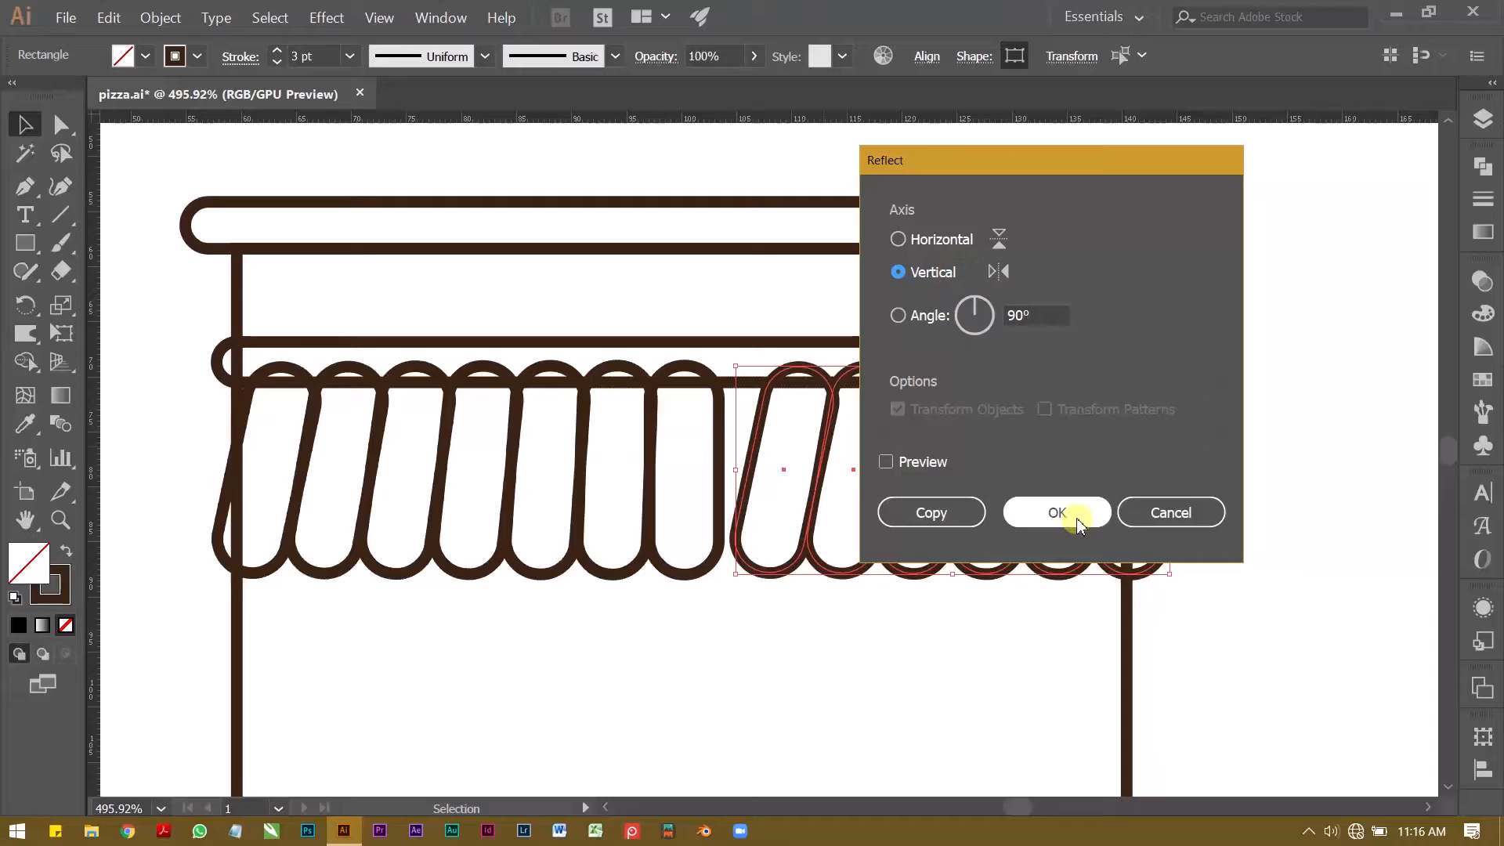
click(1053, 513)
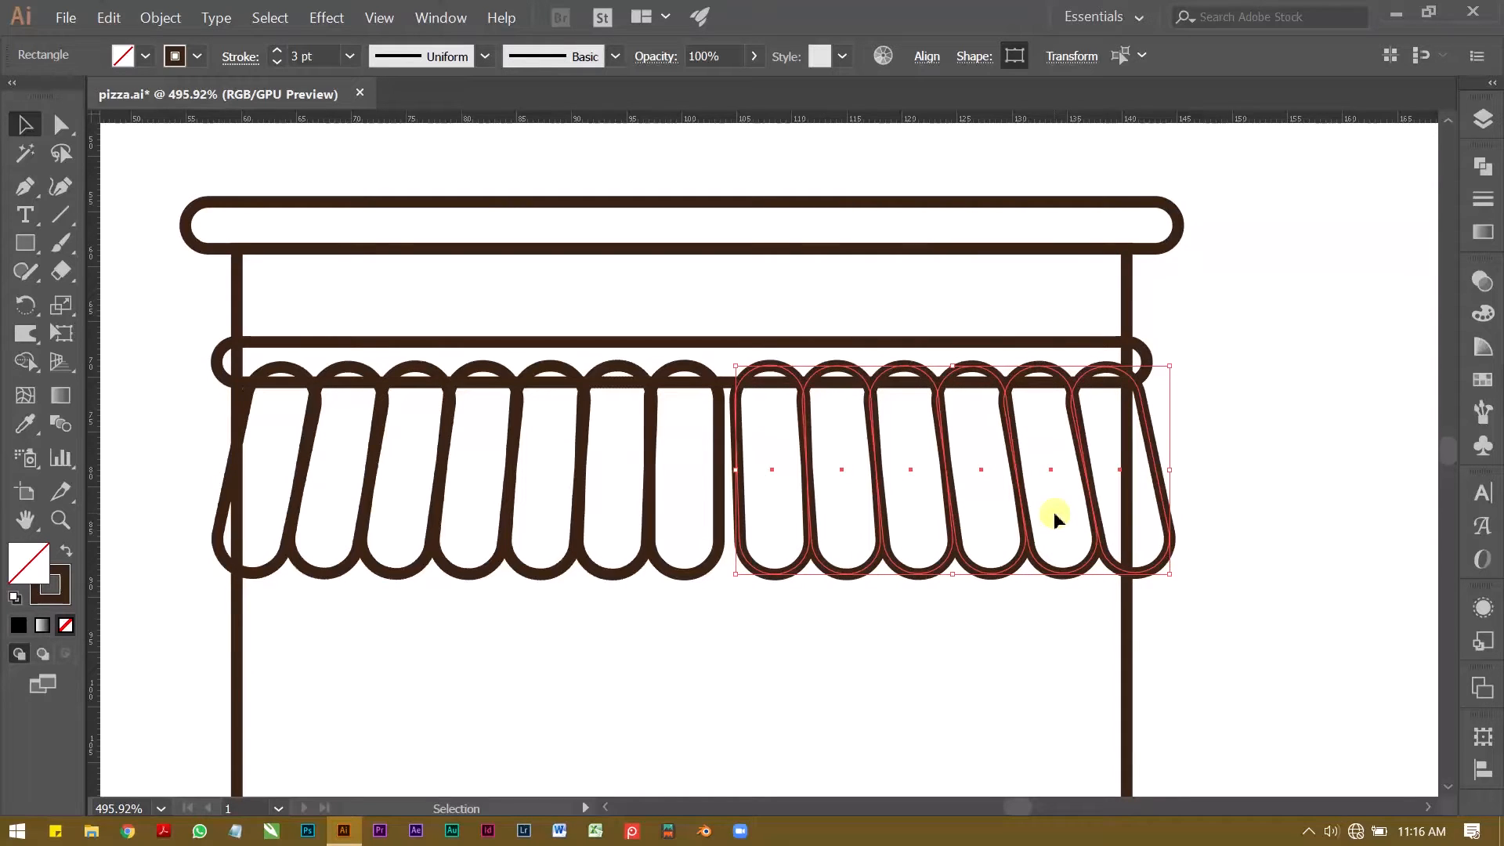
key(Left)
key(Left)
key(Left)
key(Left)
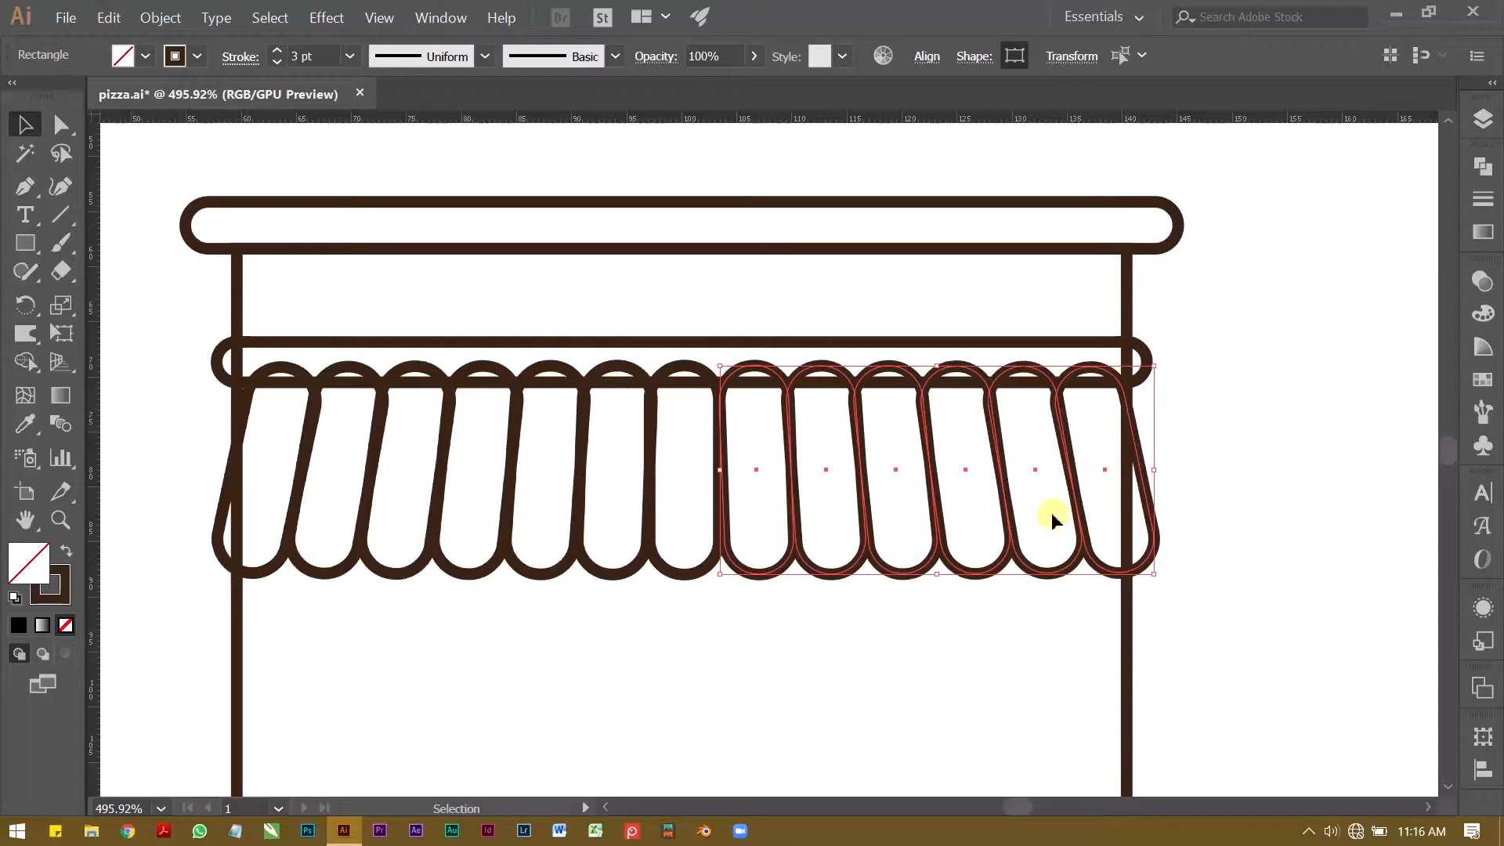
click(857, 698)
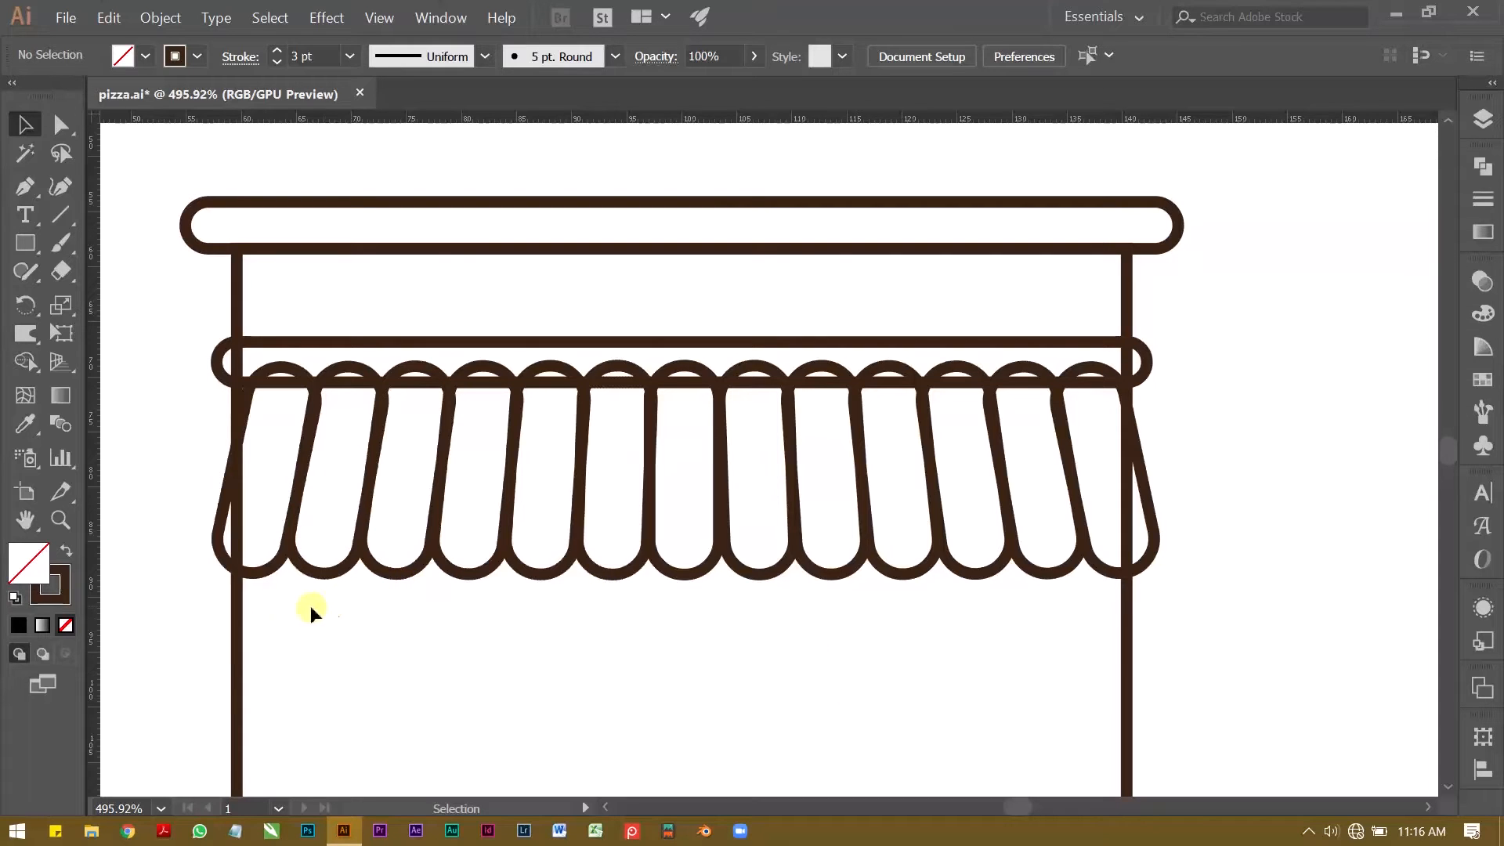
Step: Nudge all thirteen awning strips slightly left to centre them under the lower bar, and group them
click(1087, 474)
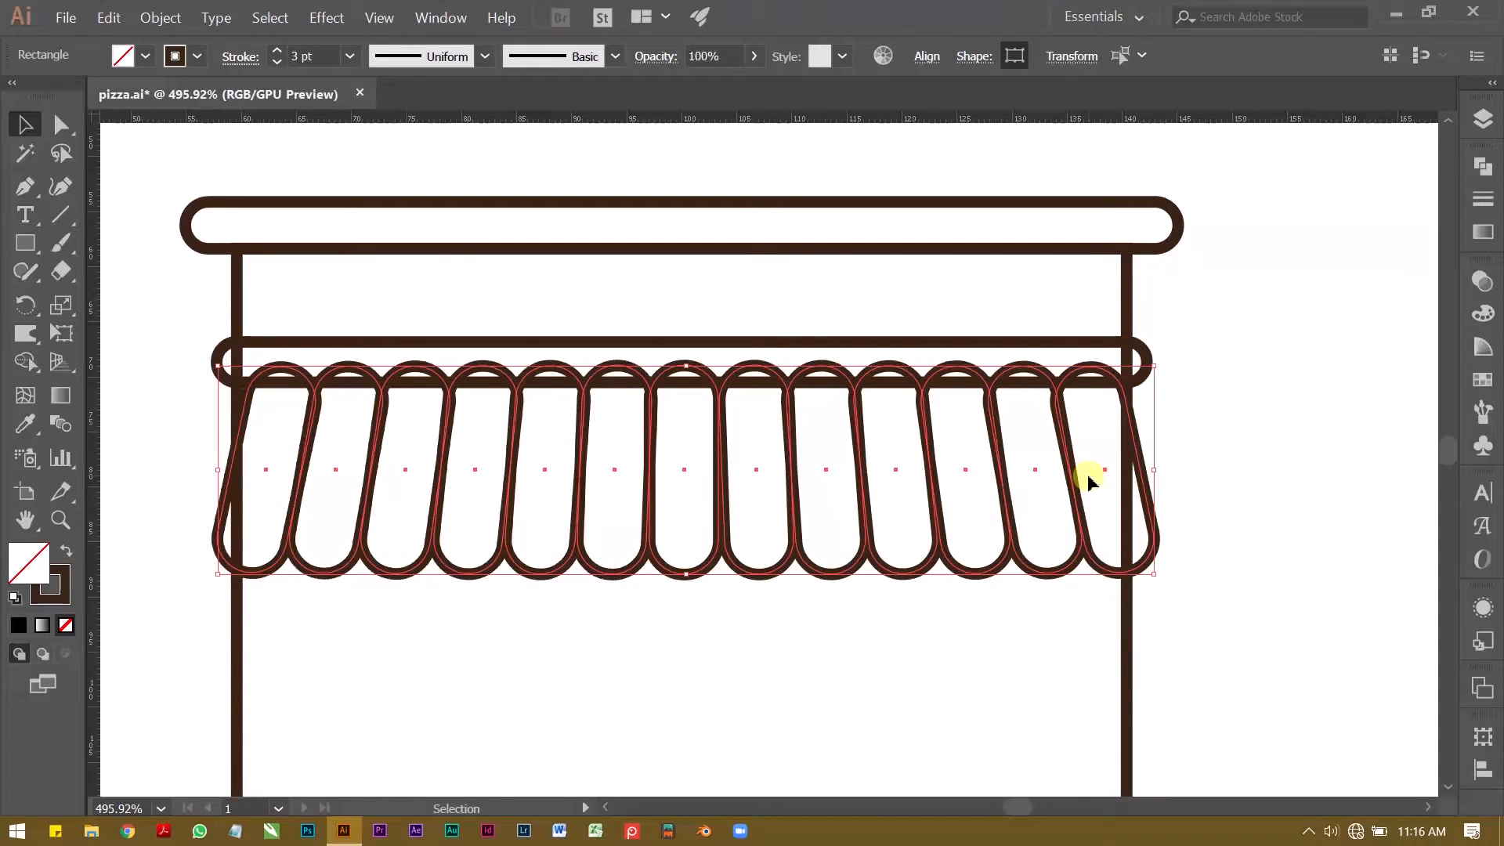
key(Left)
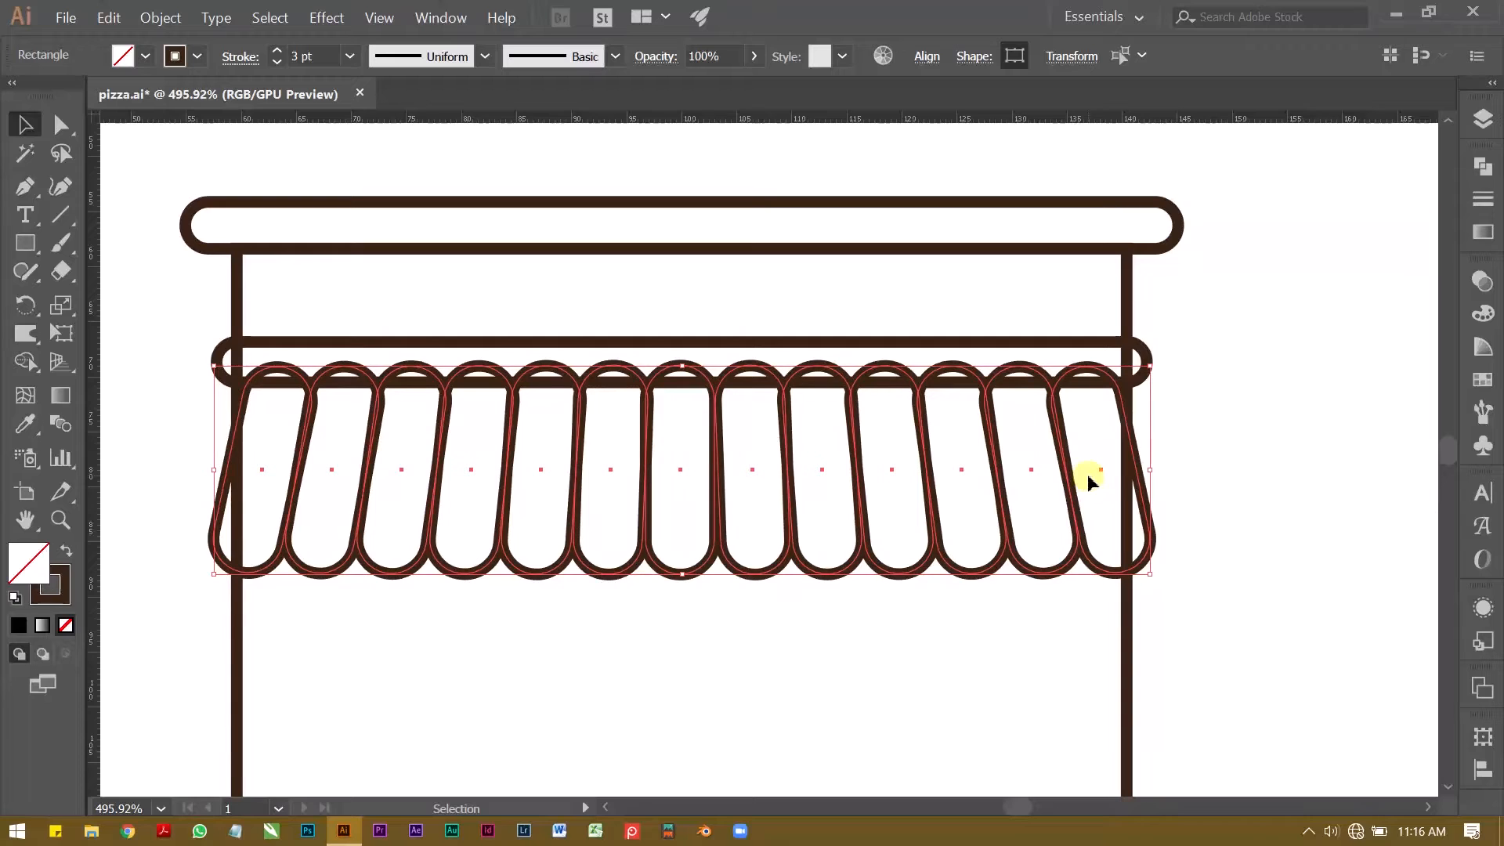
key(ctrl+g)
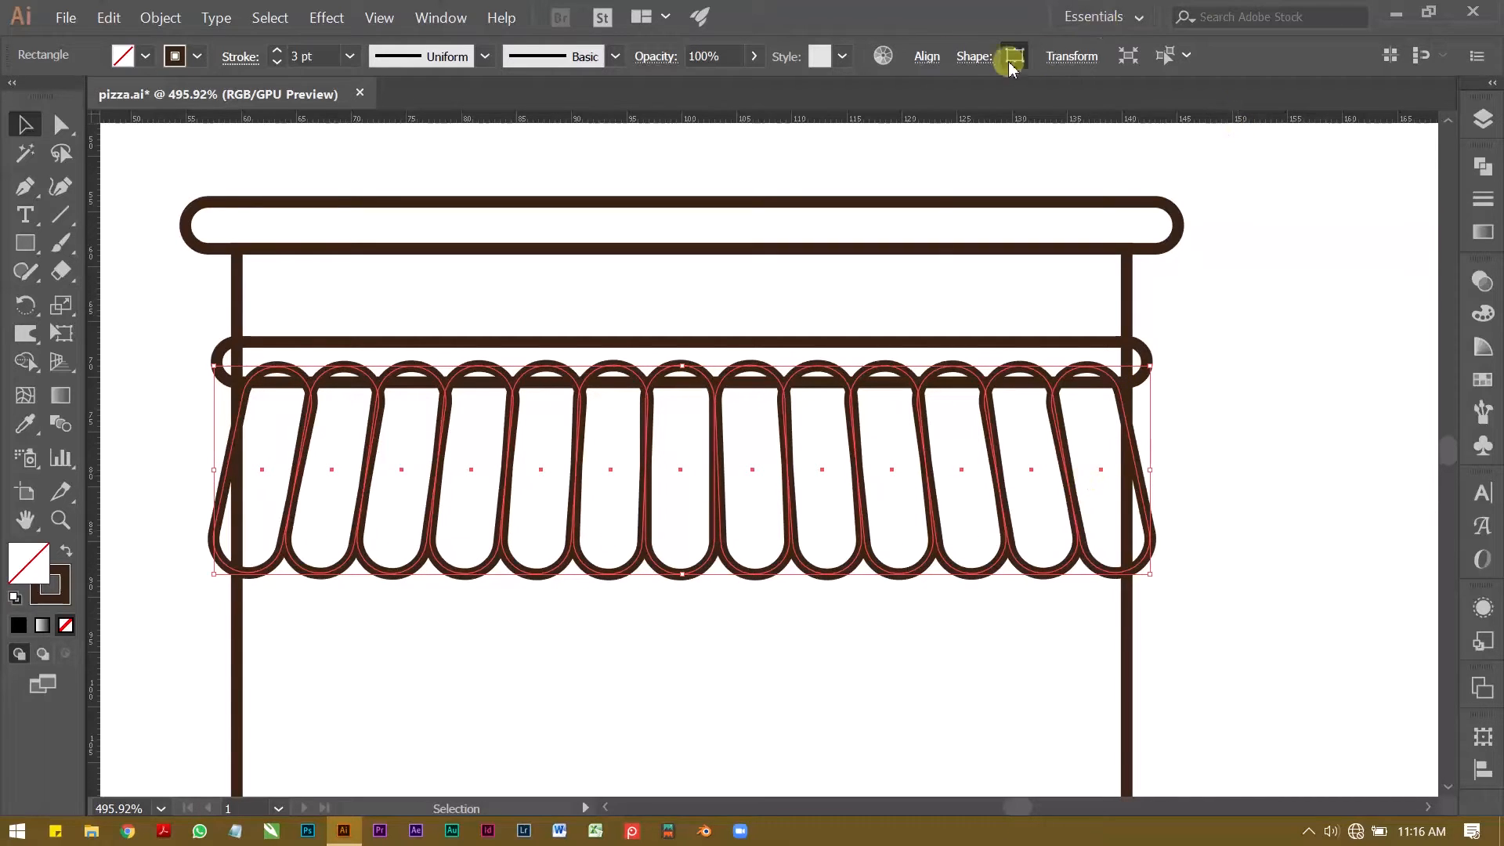
click(926, 57)
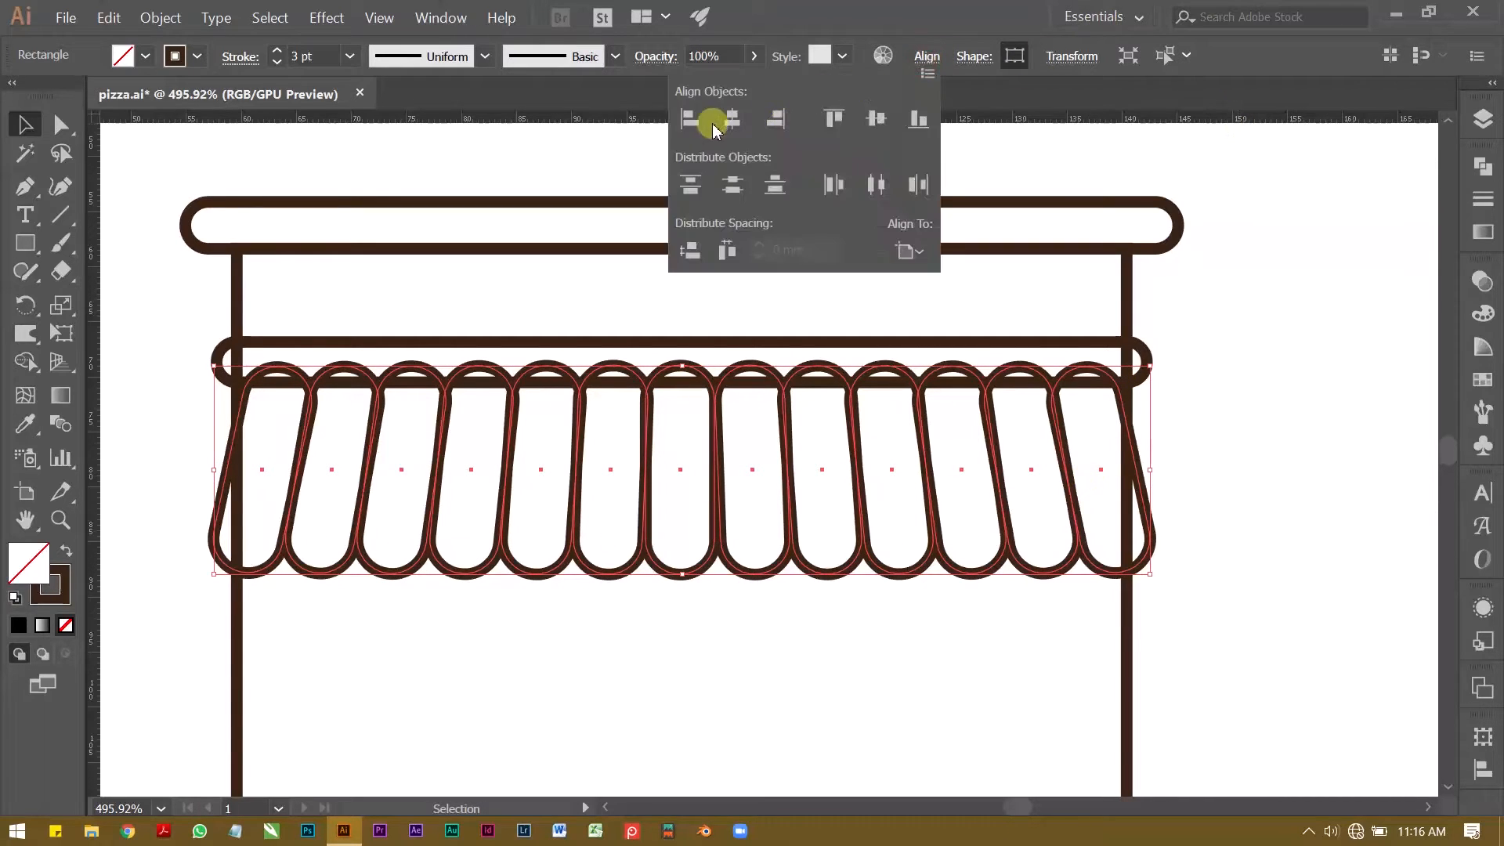
click(736, 669)
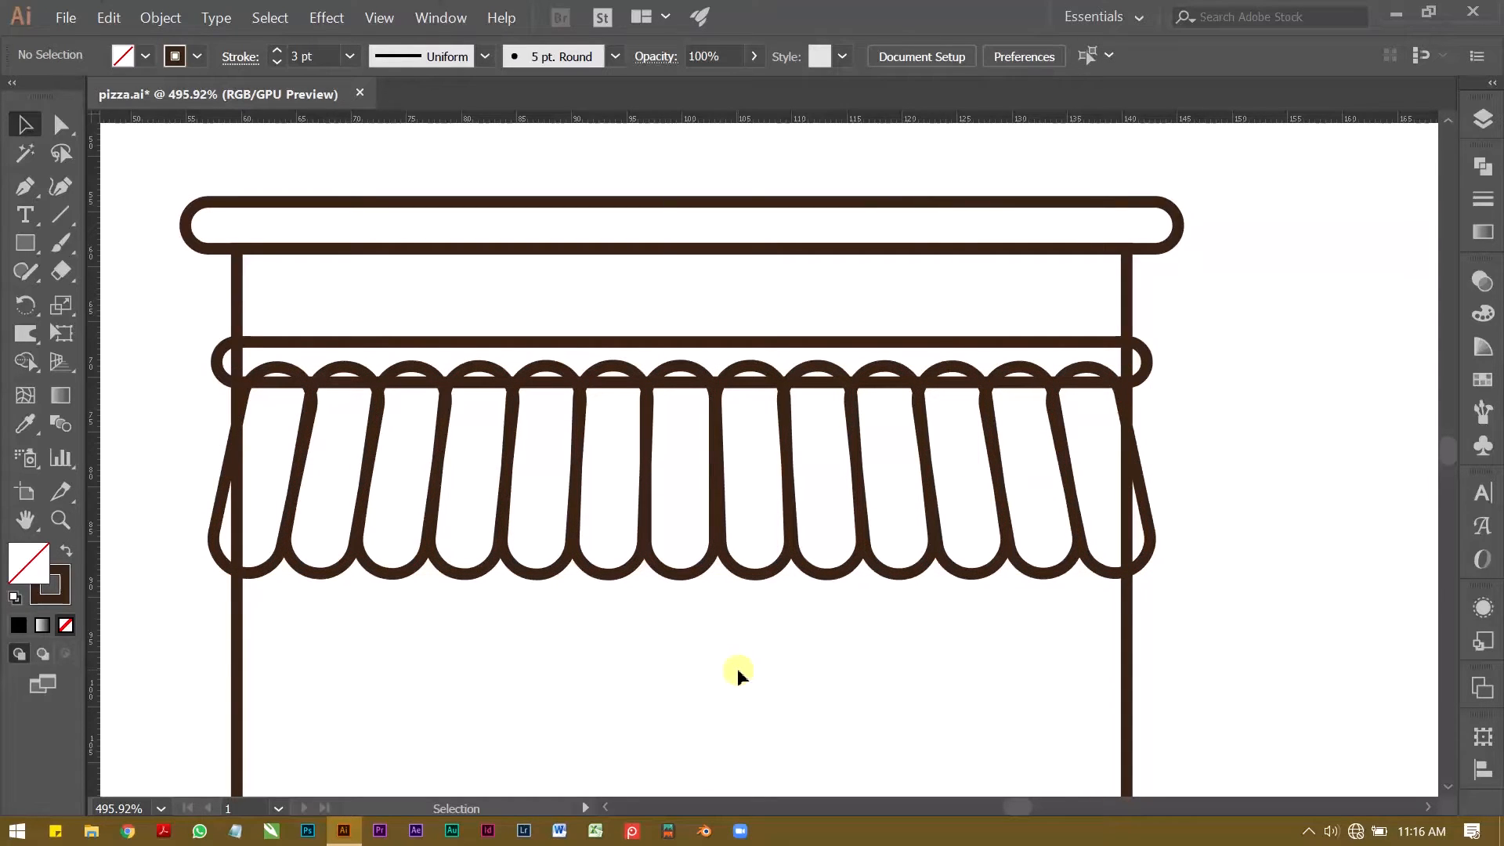
Step: Draw an upright rectangle about 16 mm wide and 33 mm tall on the shop wall, centred below the awning
key(z)
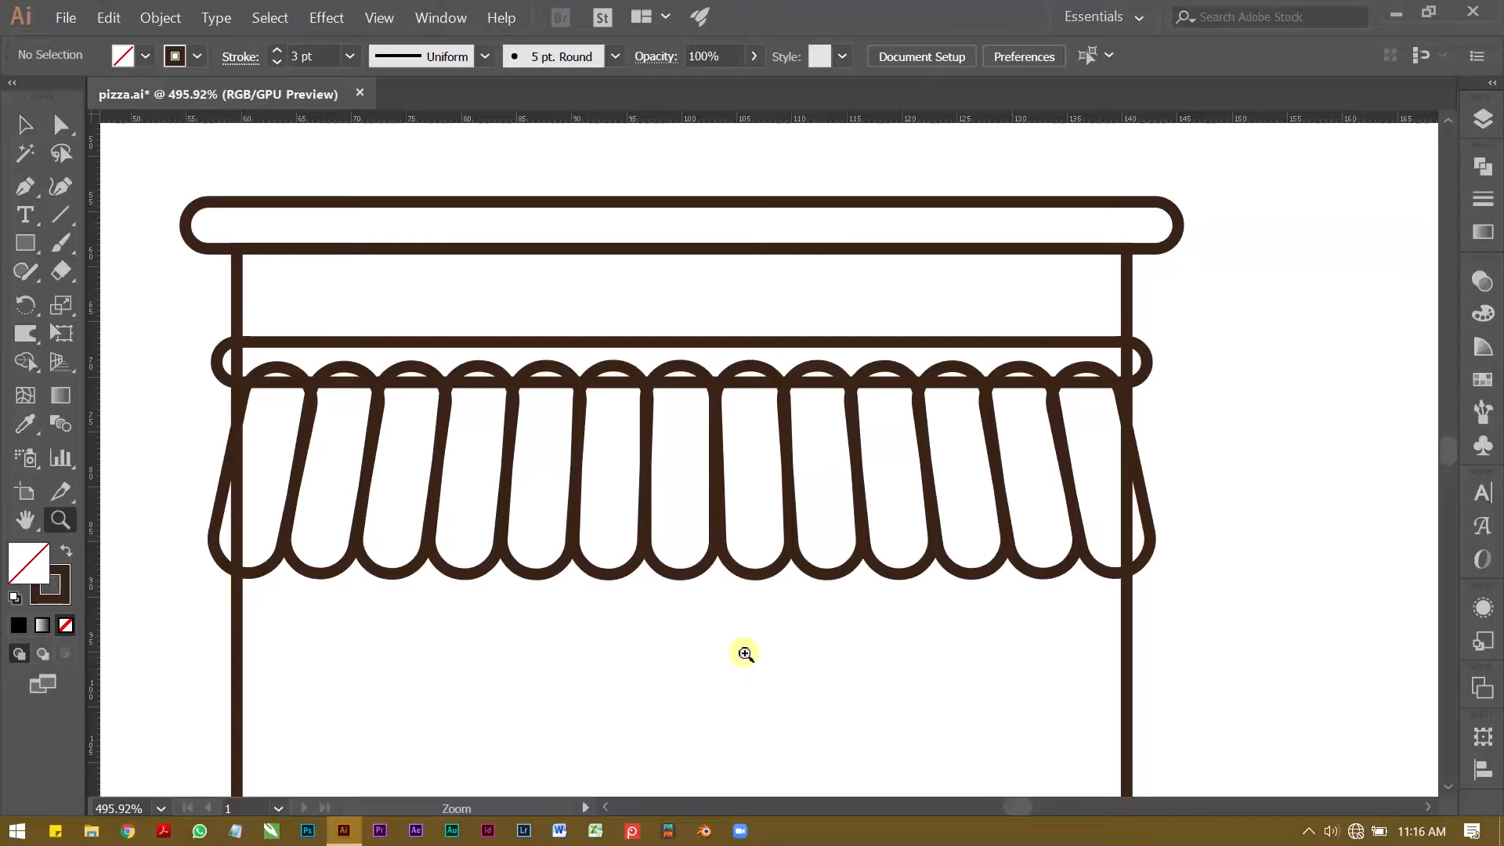
drag(740, 642, 538, 426)
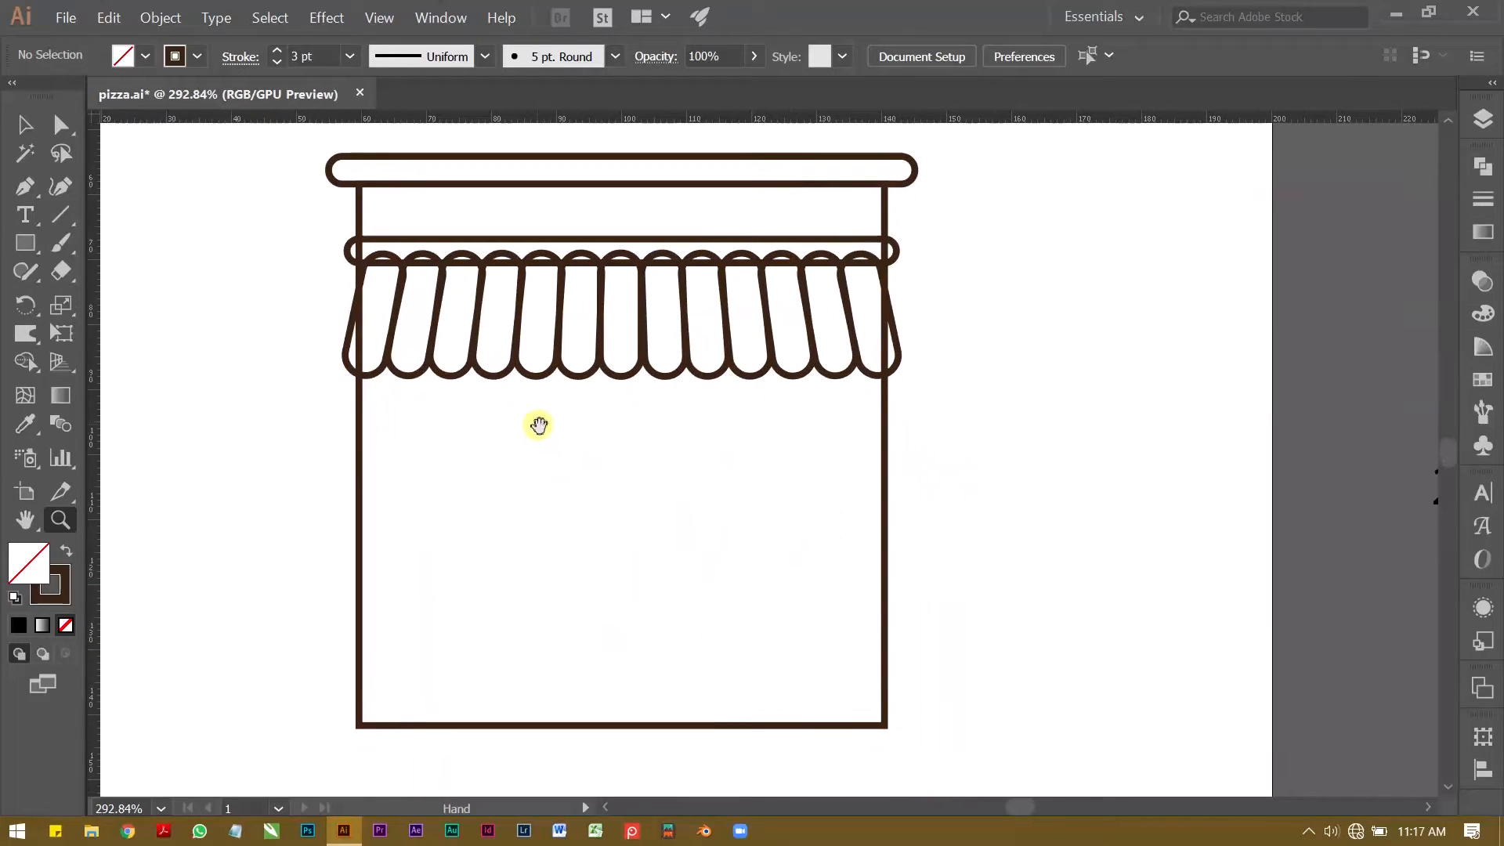
drag(436, 477, 410, 481)
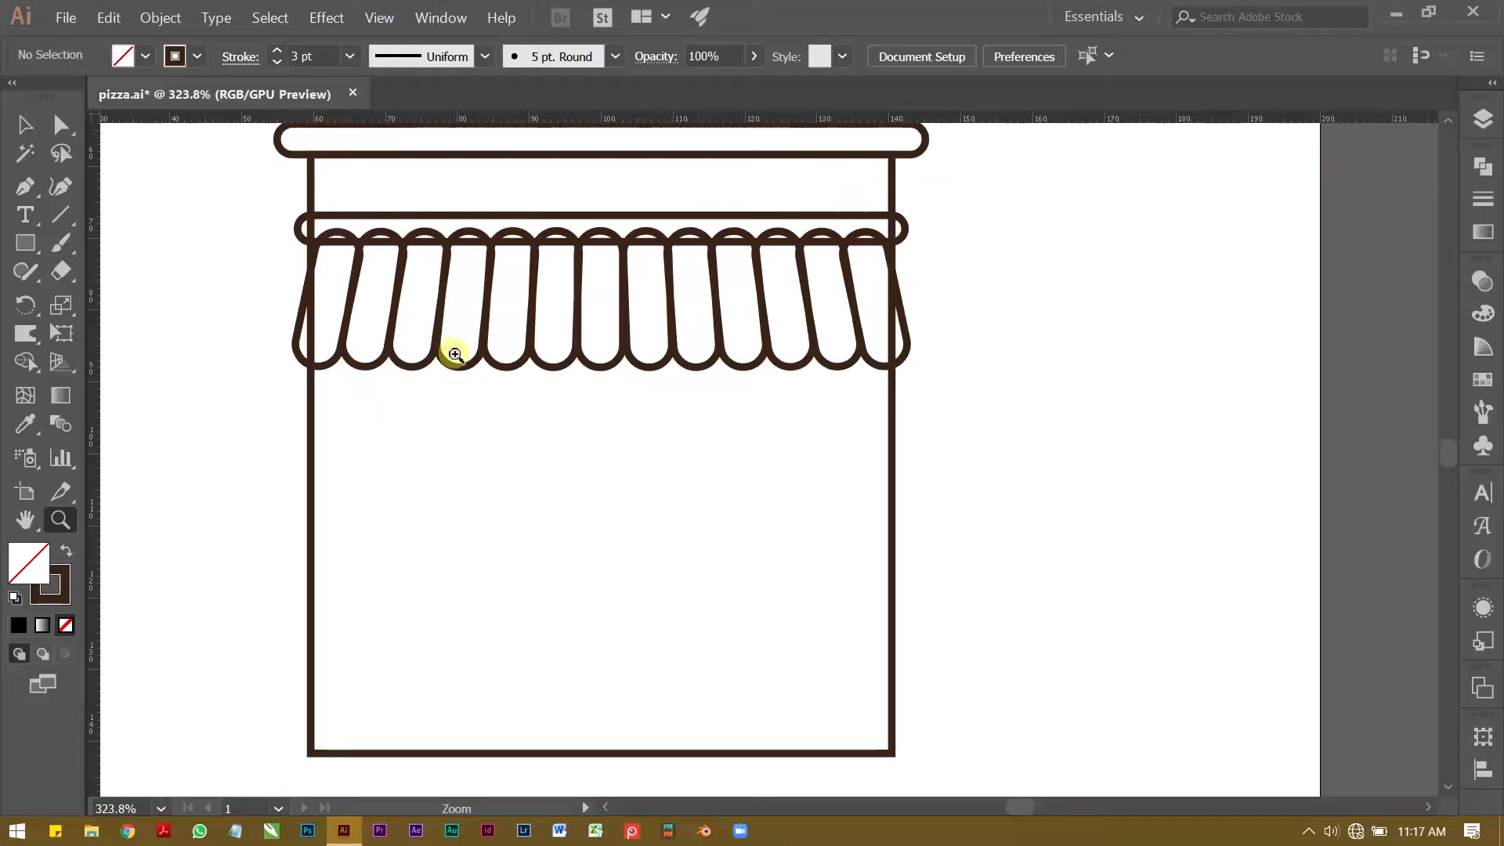
click(26, 245)
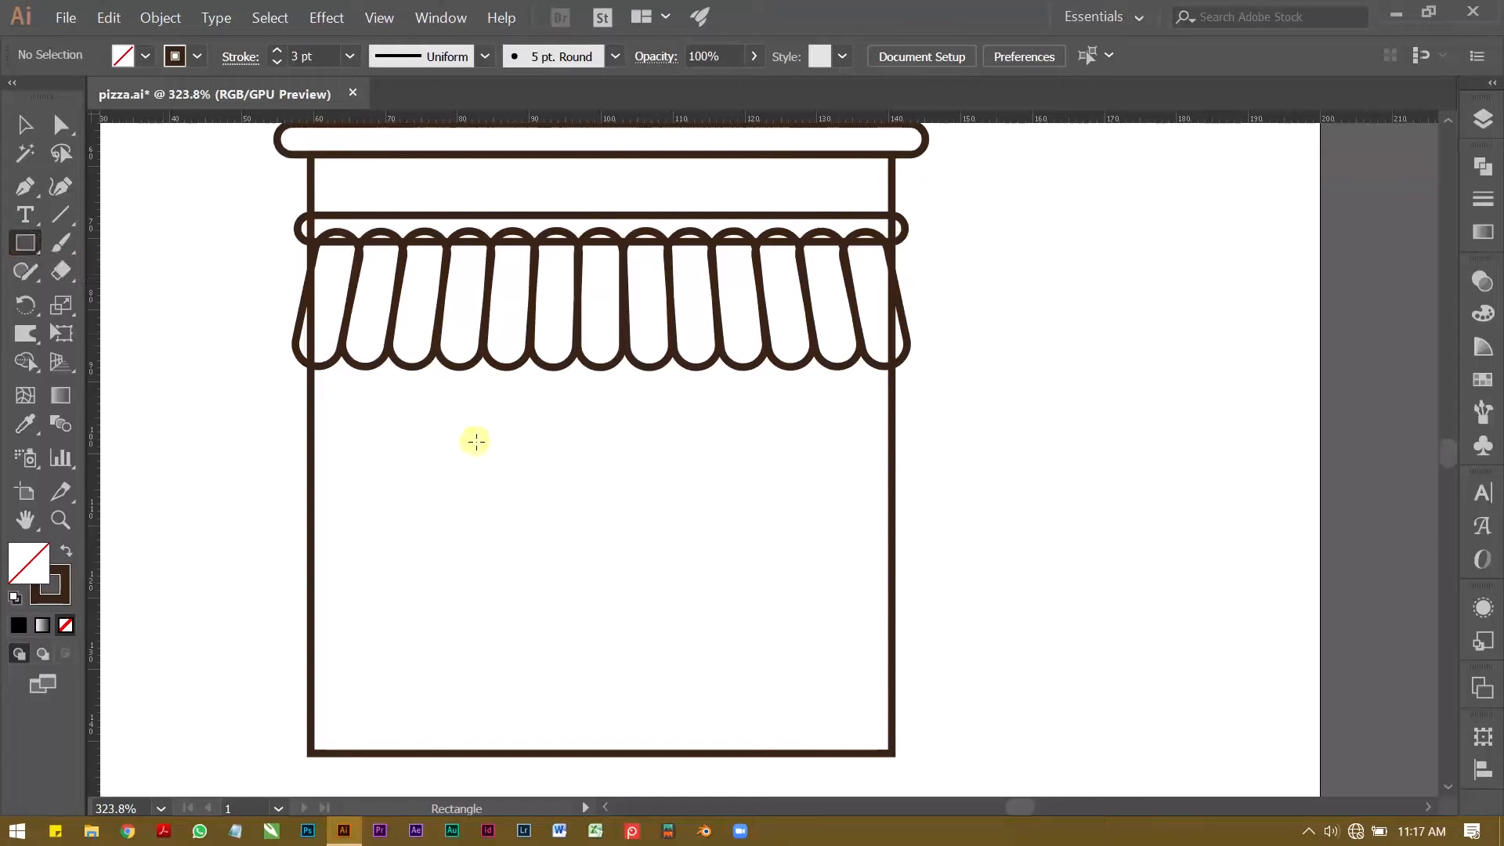
drag(543, 397, 658, 636)
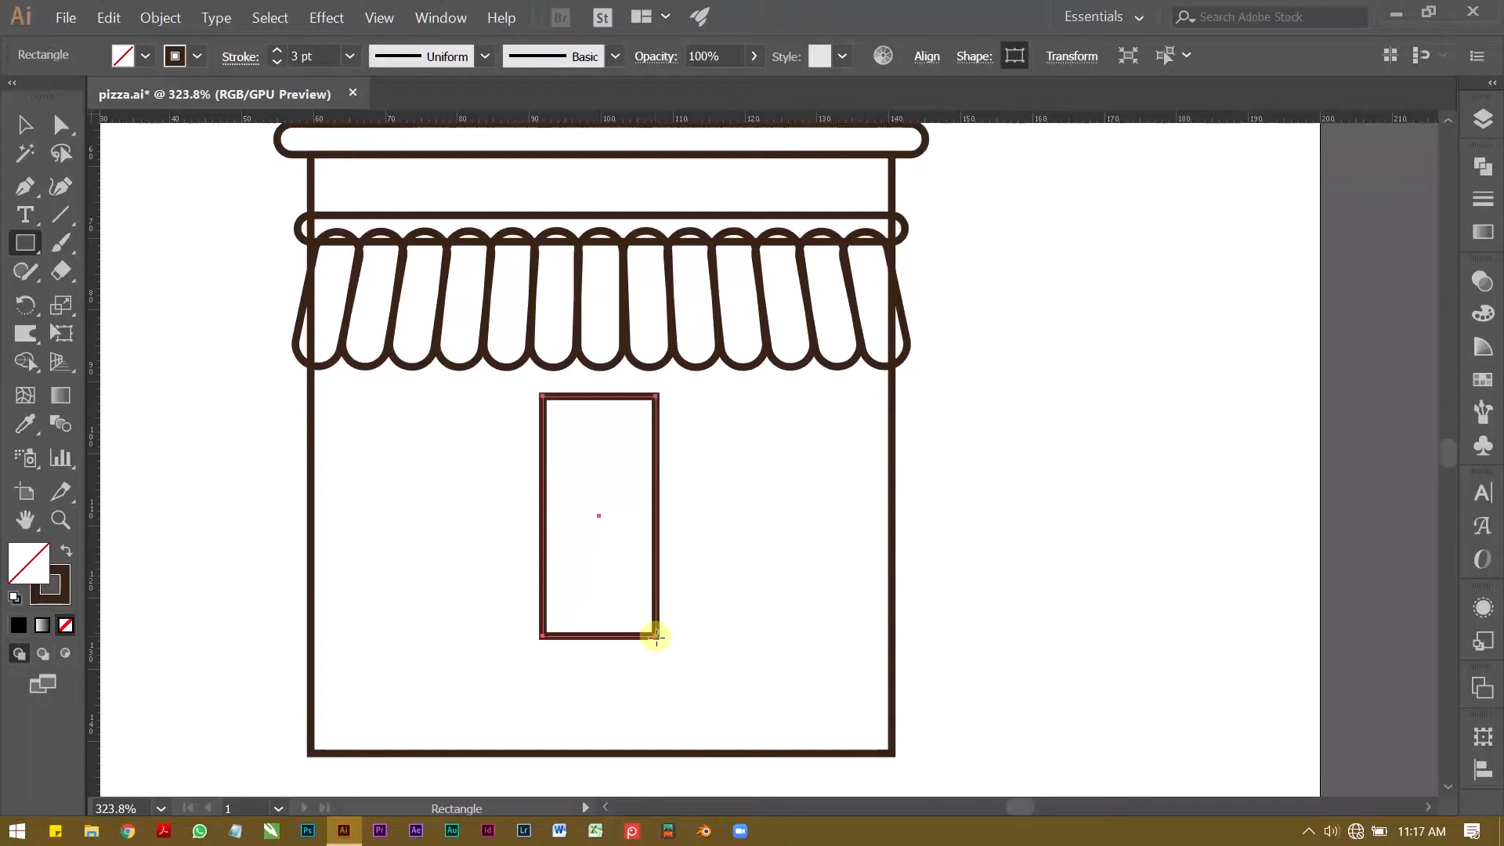
Step: Set the stroke weight of the new upright rectangle below the awning to 2 pt
key(v)
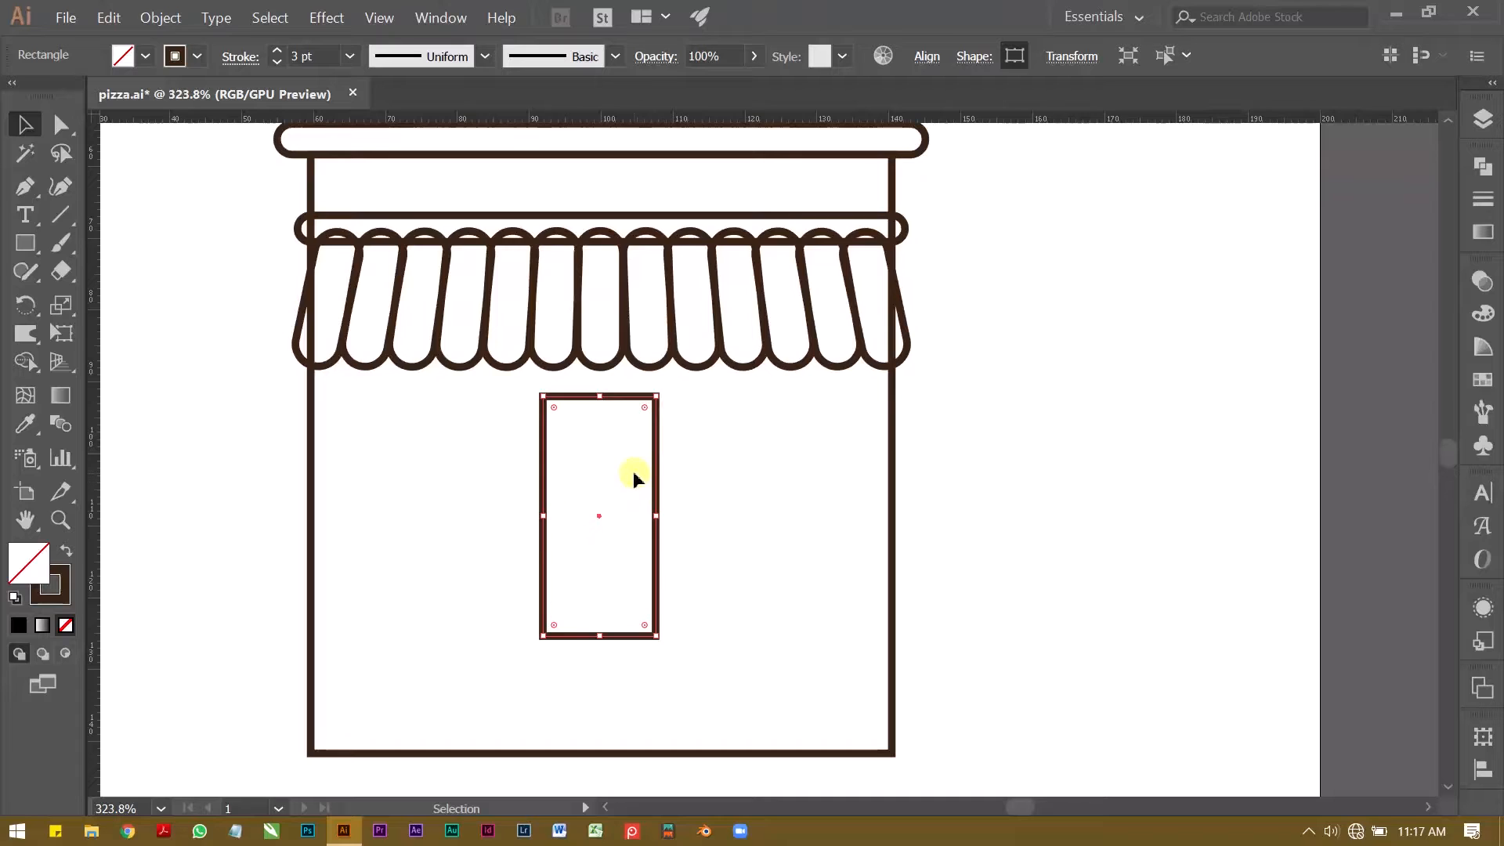
alt+scroll(596, 423, up, 1)
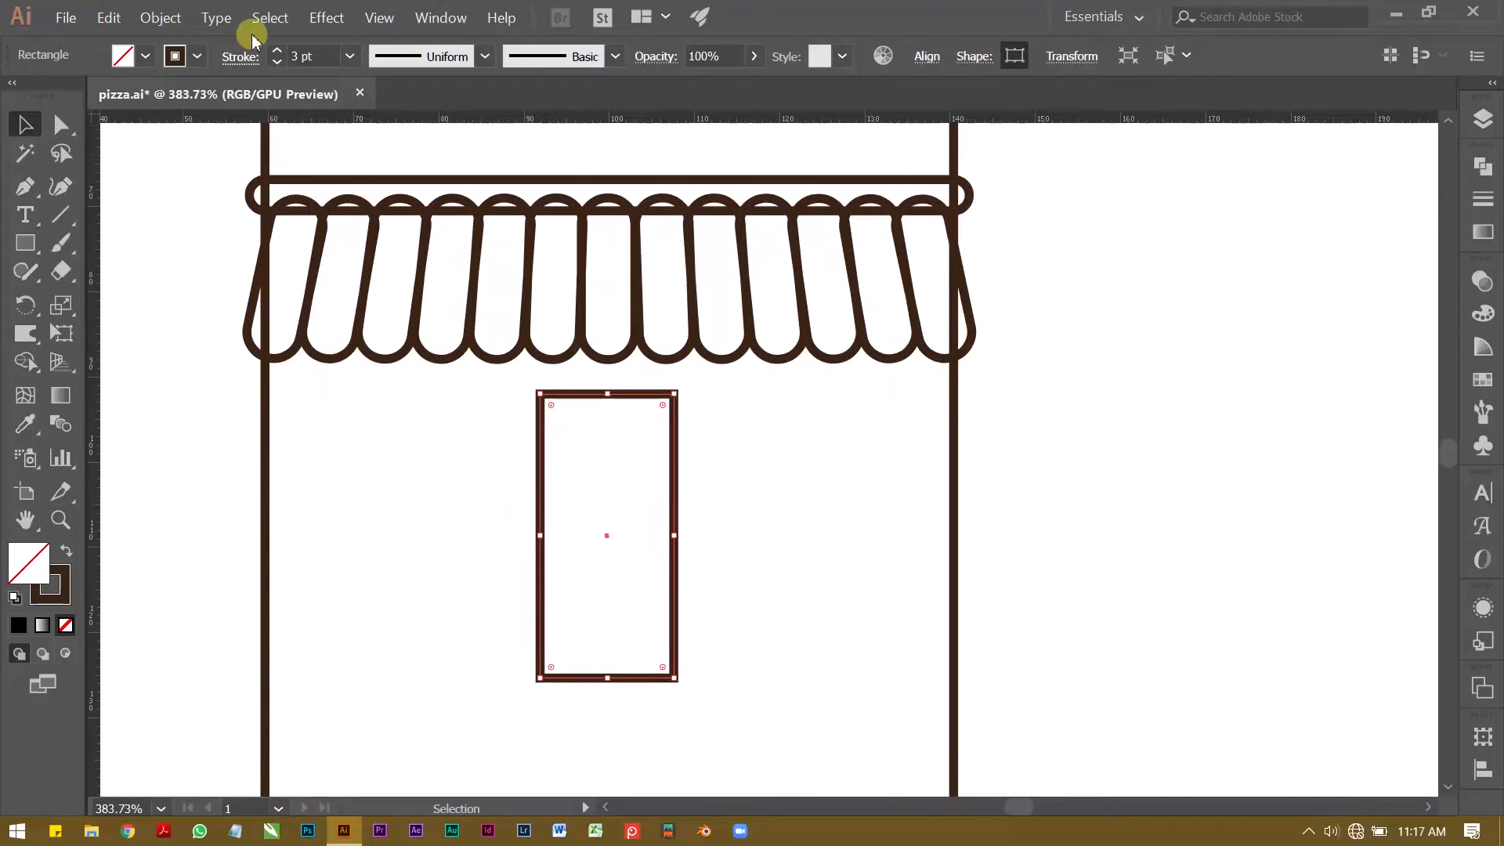
click(278, 62)
click(433, 492)
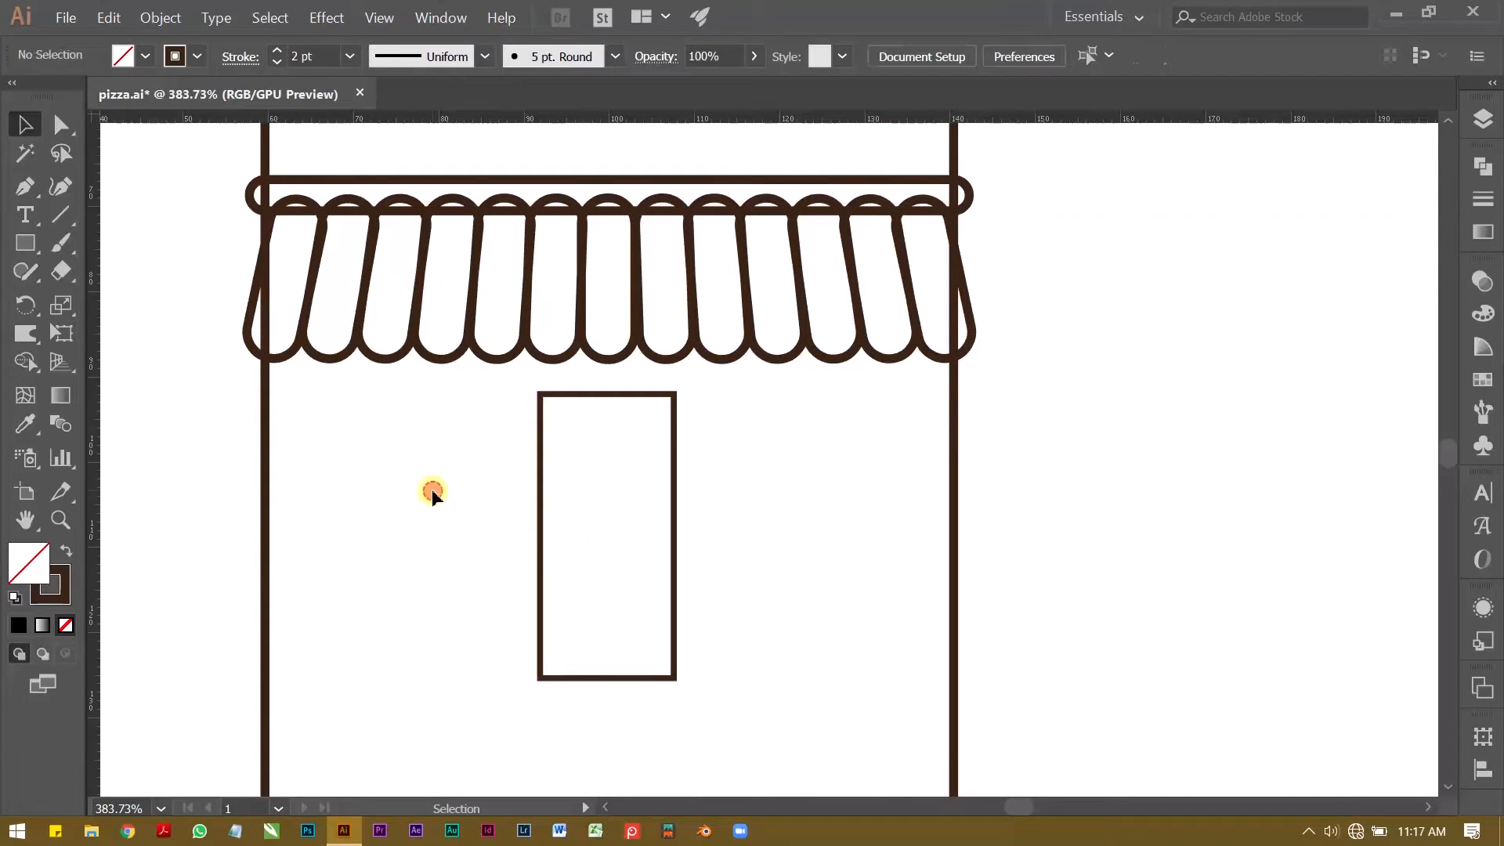
Step: Copy the upright rectangle below the awning and paste the duplicate in place
click(539, 400)
key(ctrl+c)
click(718, 440)
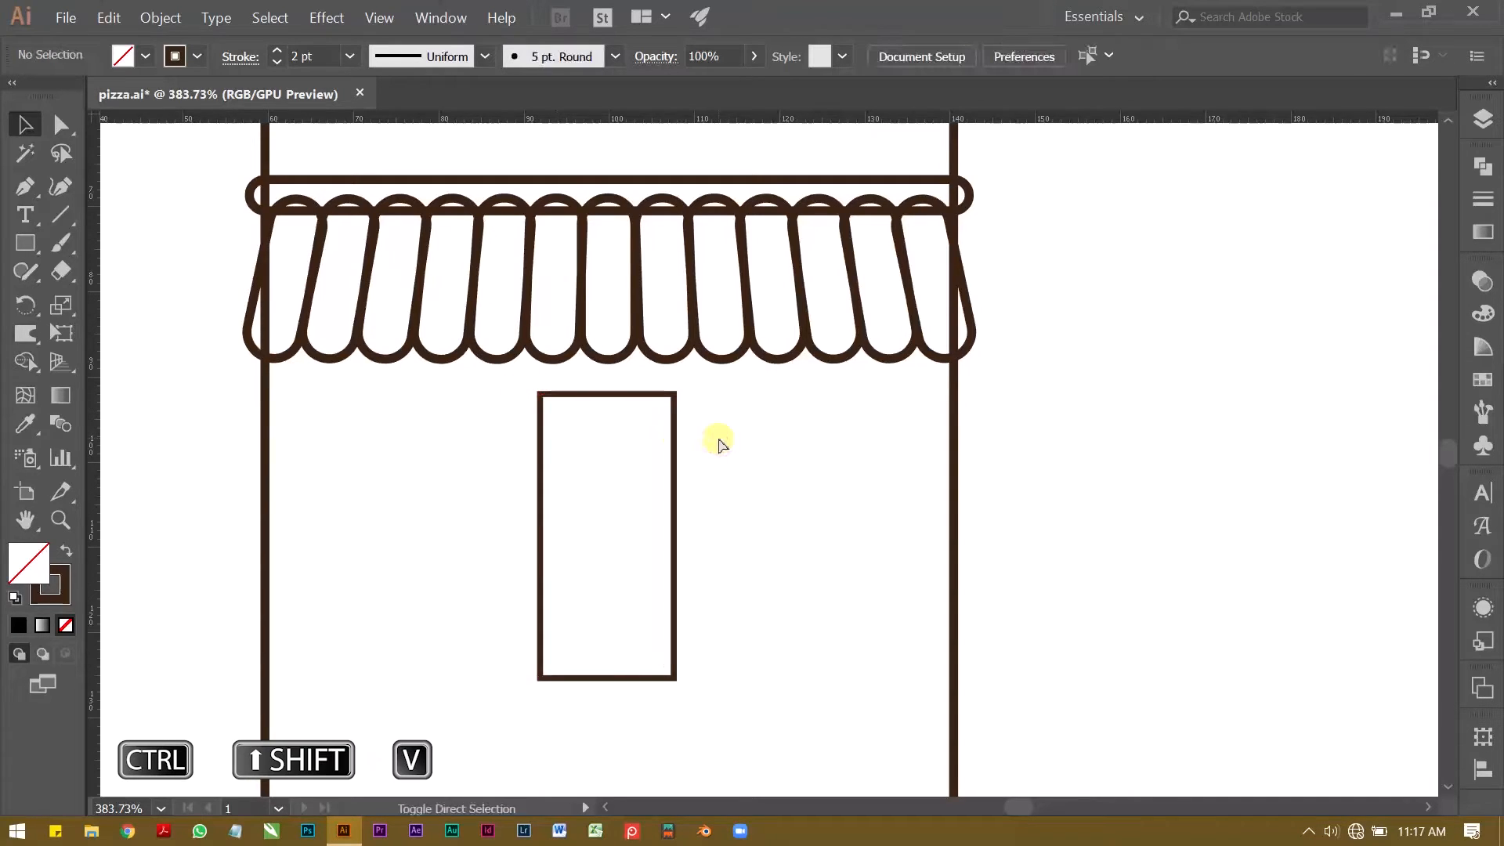
key(ctrl+shift+v)
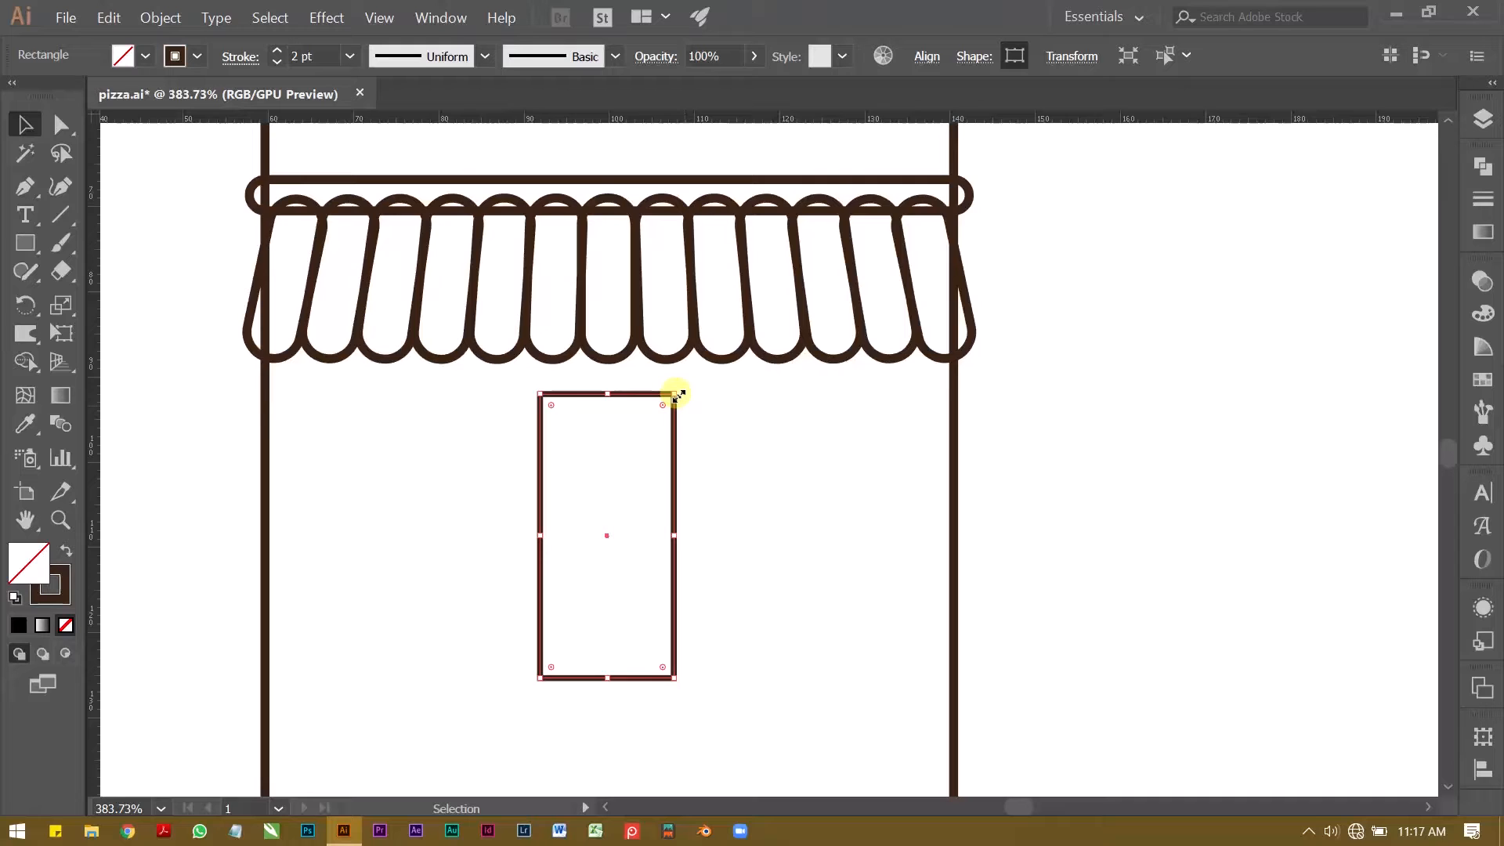
Step: Scale the duplicate rectangle down about its centre so it sits inside the original as an inner frame
key(alt+shift)
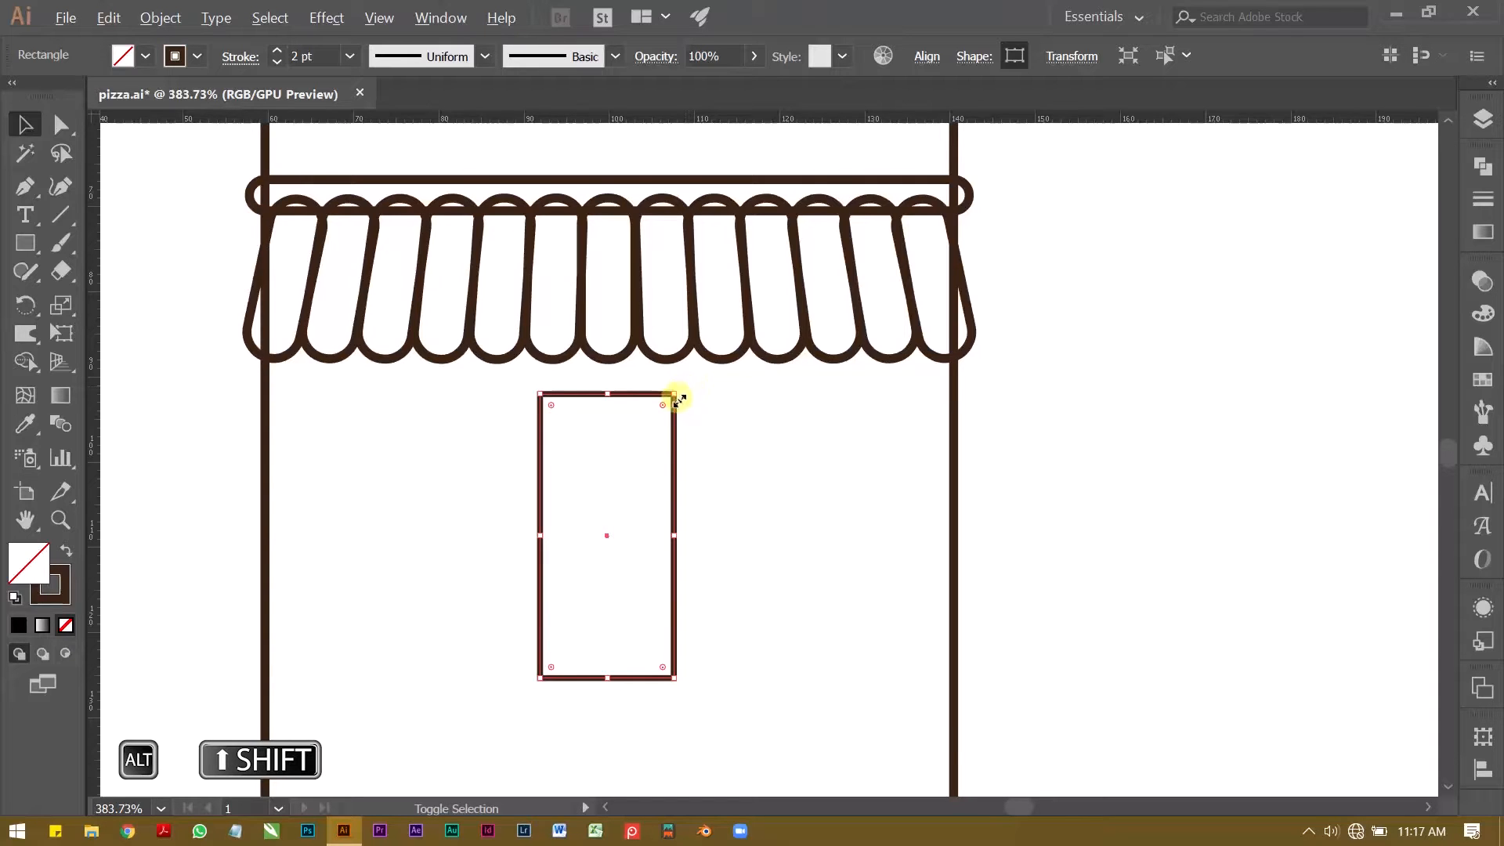
drag(674, 396, 671, 402)
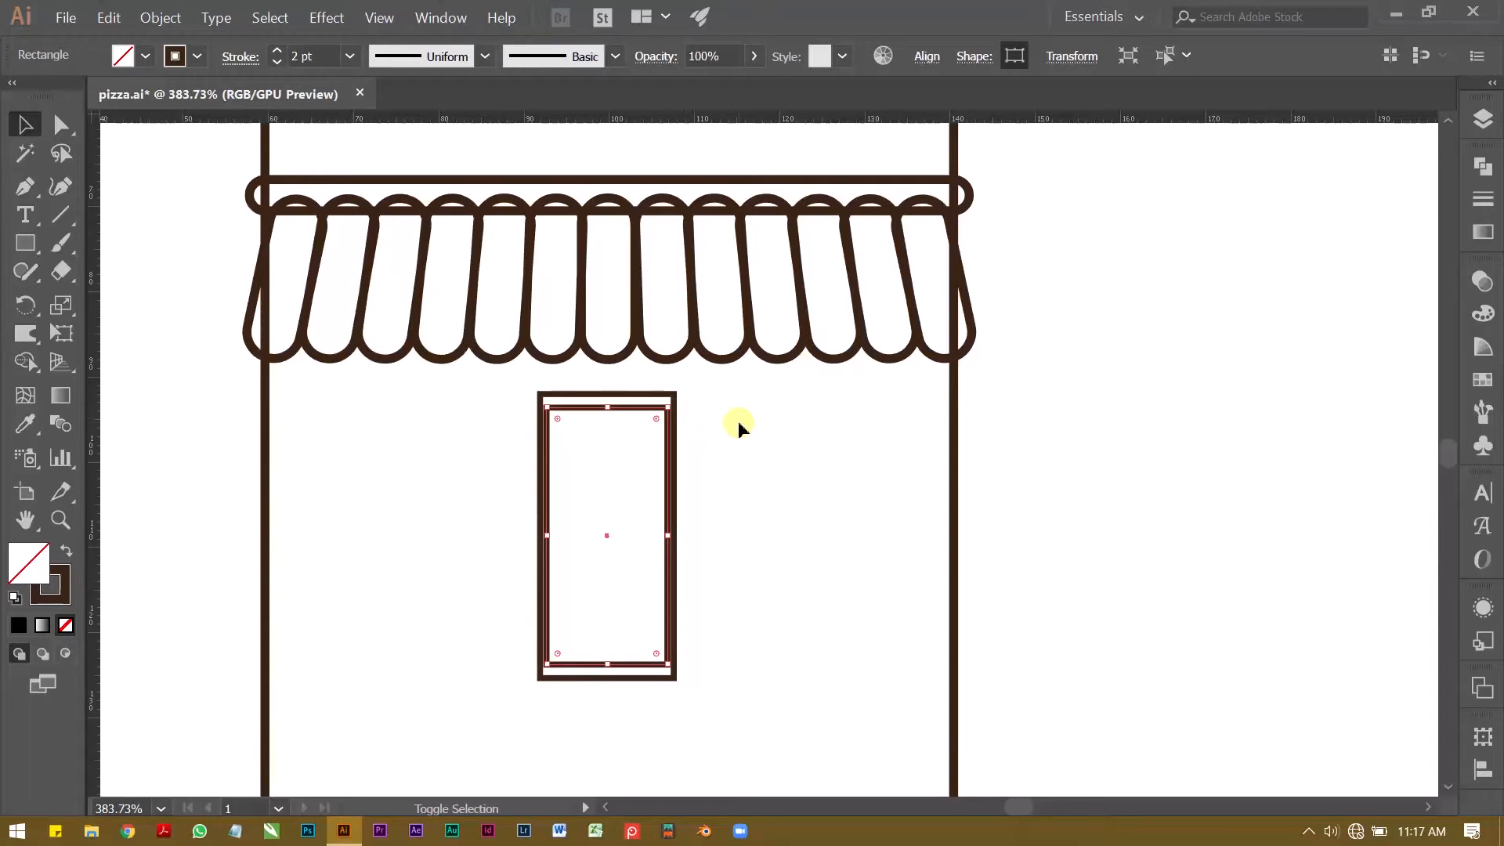
click(738, 421)
scroll(585, 399, up, 2)
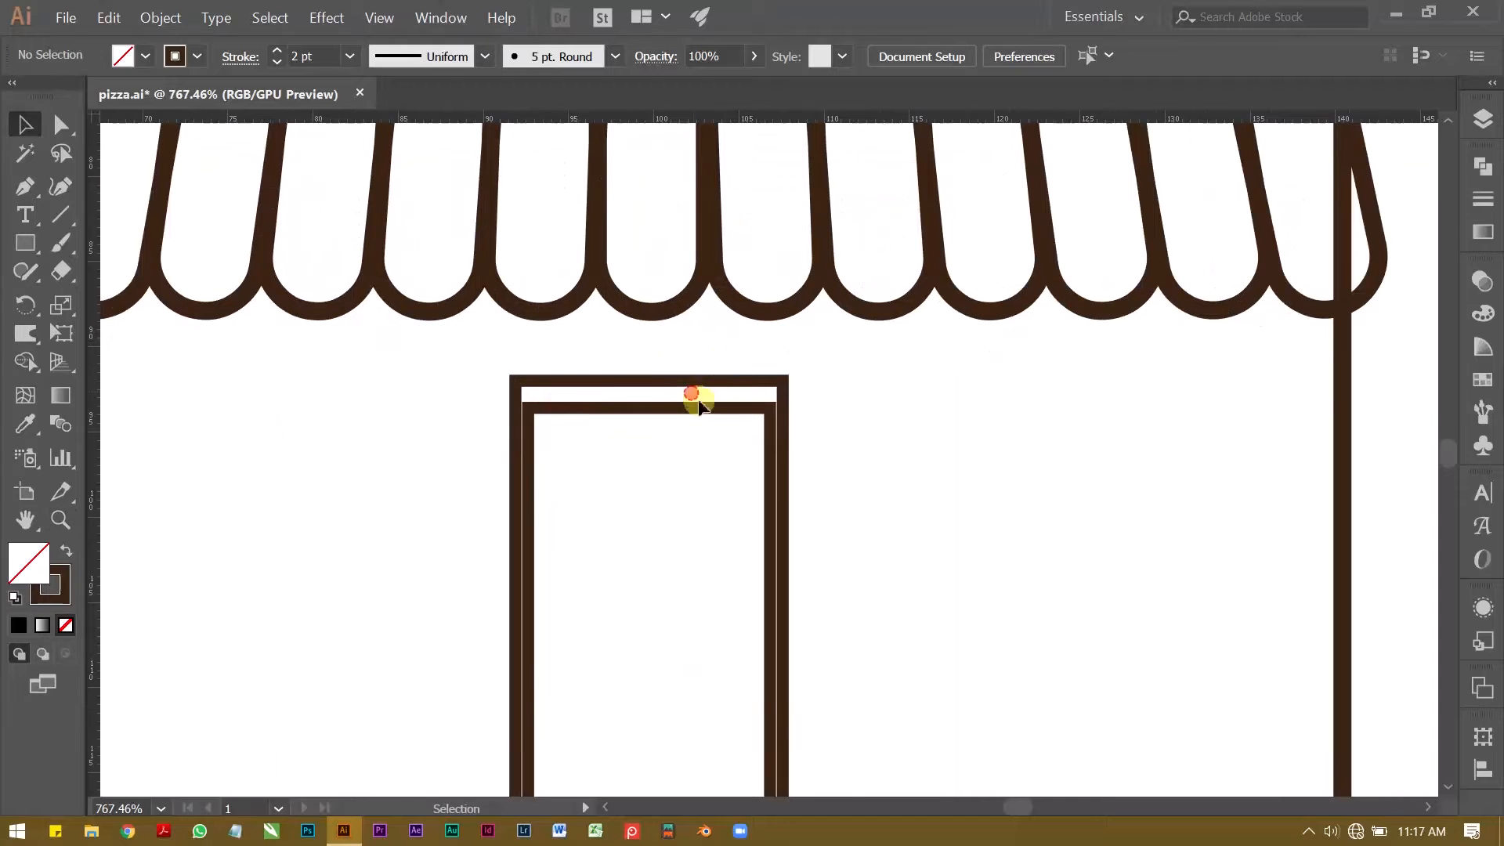
Step: Pull the inner rectangle's right and left edges slightly inward to widen the gaps at both sides of the frame
click(717, 408)
scroll(722, 435, down, 2)
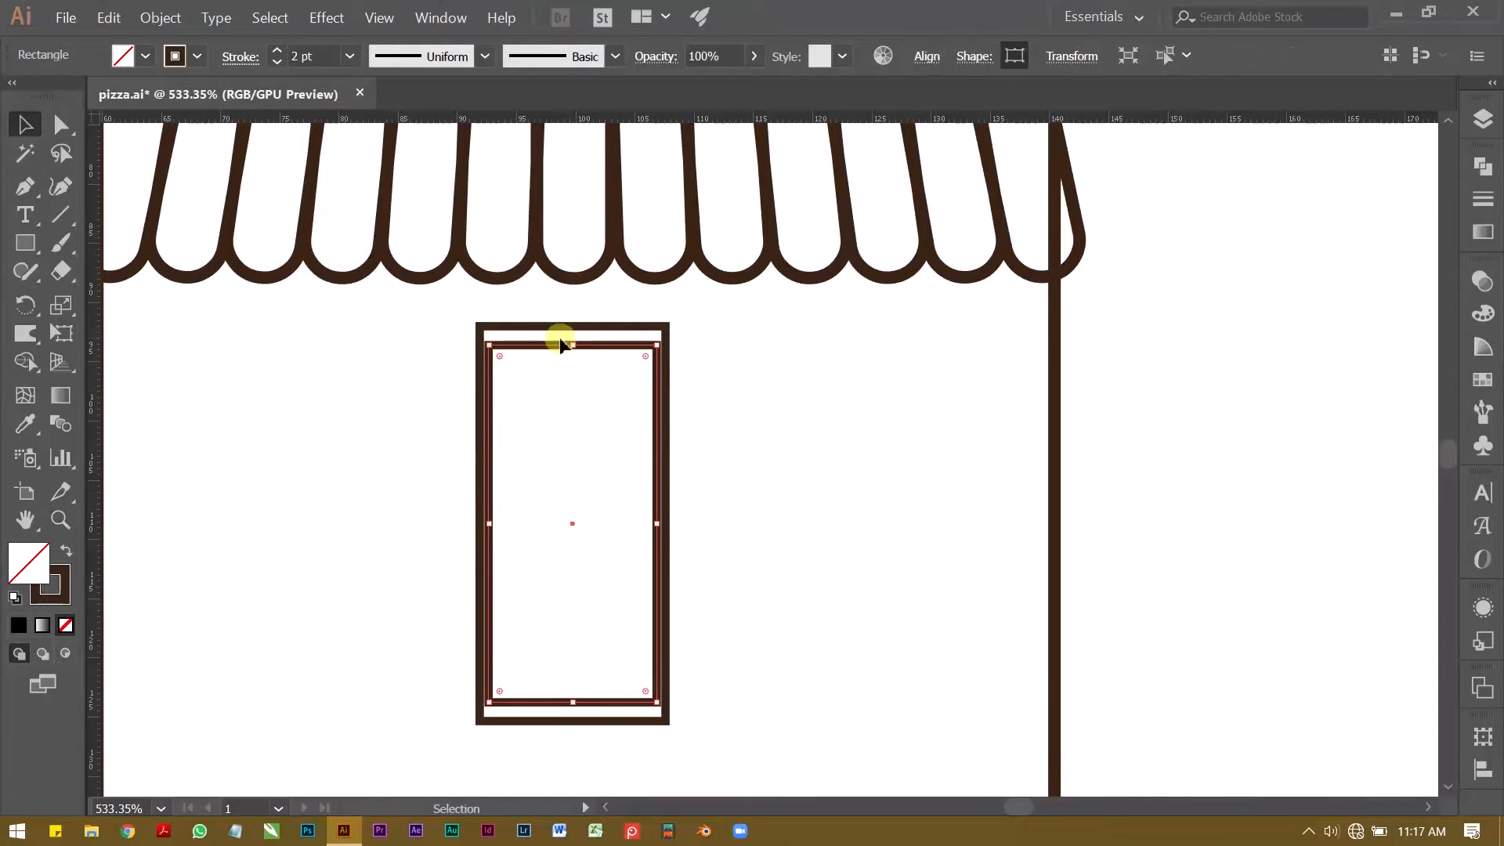
drag(656, 523, 646, 524)
click(815, 430)
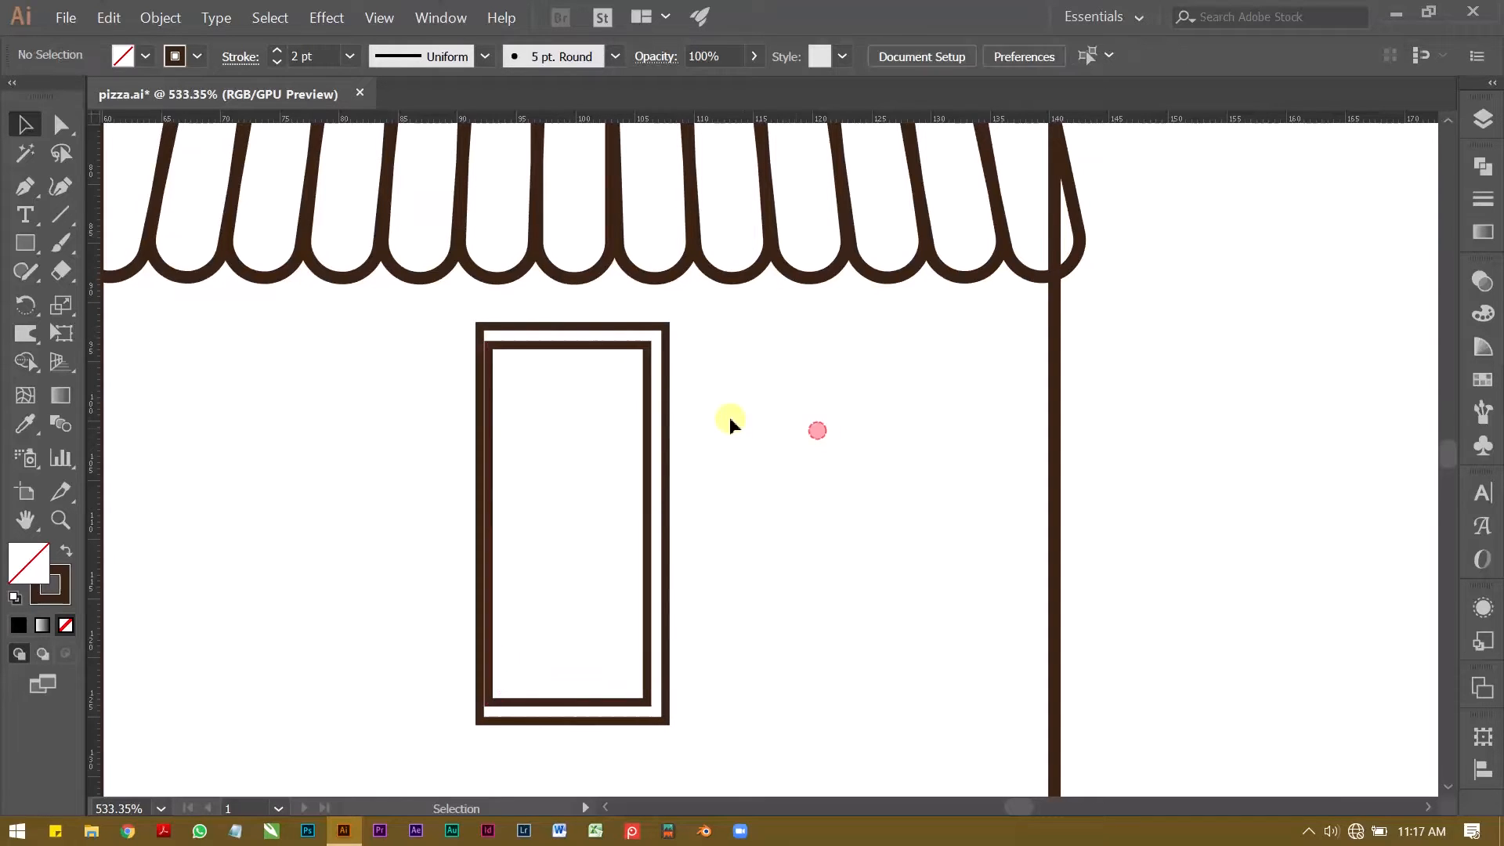
click(620, 346)
drag(486, 526, 497, 523)
Step: Centre the outer and inner door rectangles horizontally with Align
drag(438, 423, 684, 540)
click(974, 55)
click(924, 57)
click(924, 56)
click(730, 116)
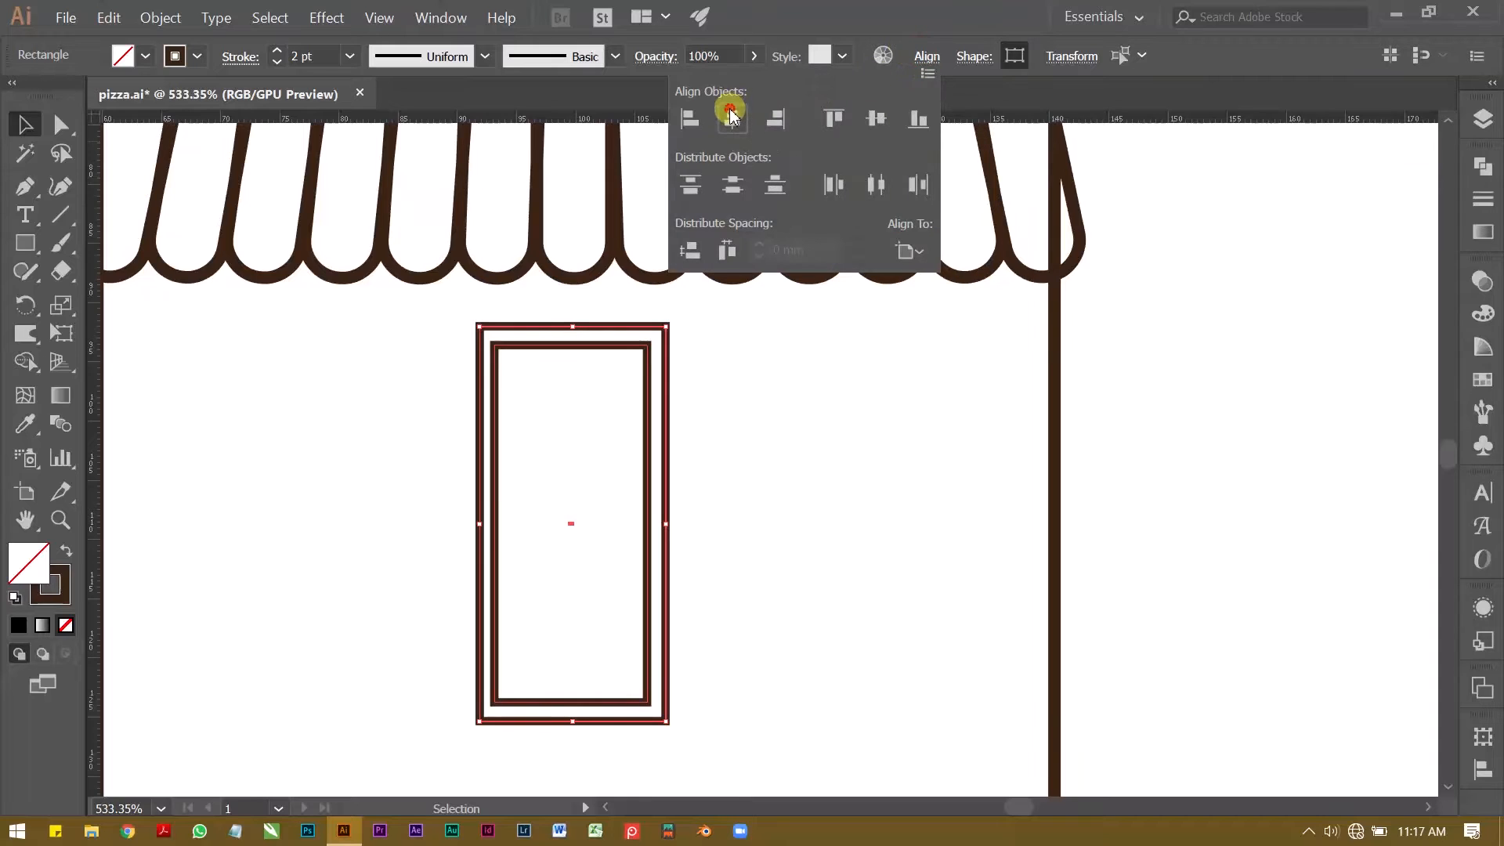
click(723, 503)
Step: Move the inner door rectangle slightly up so its top gap is closer to the side gaps
drag(559, 305, 600, 396)
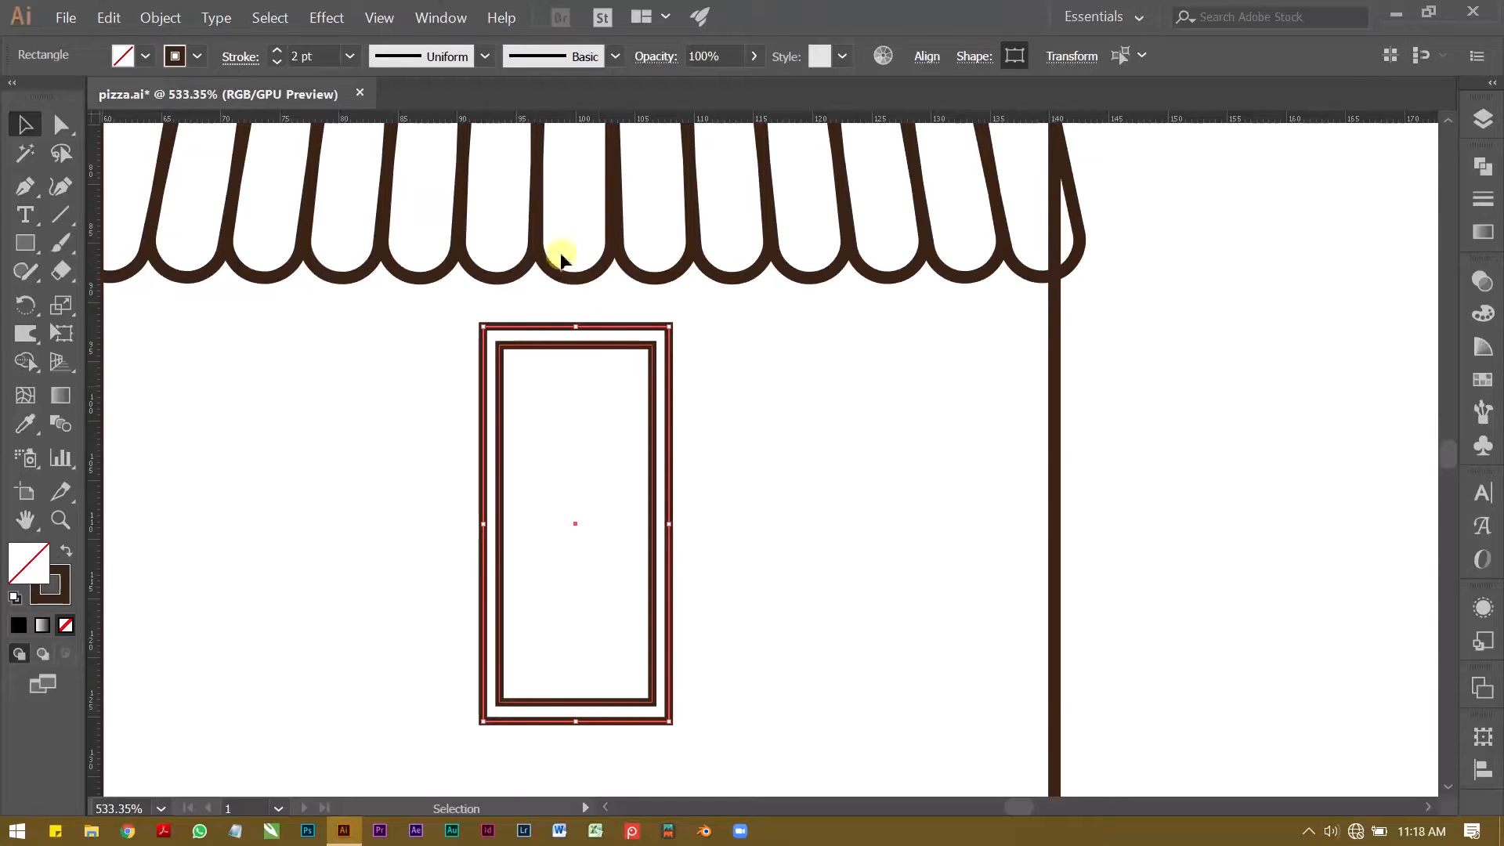
click(732, 367)
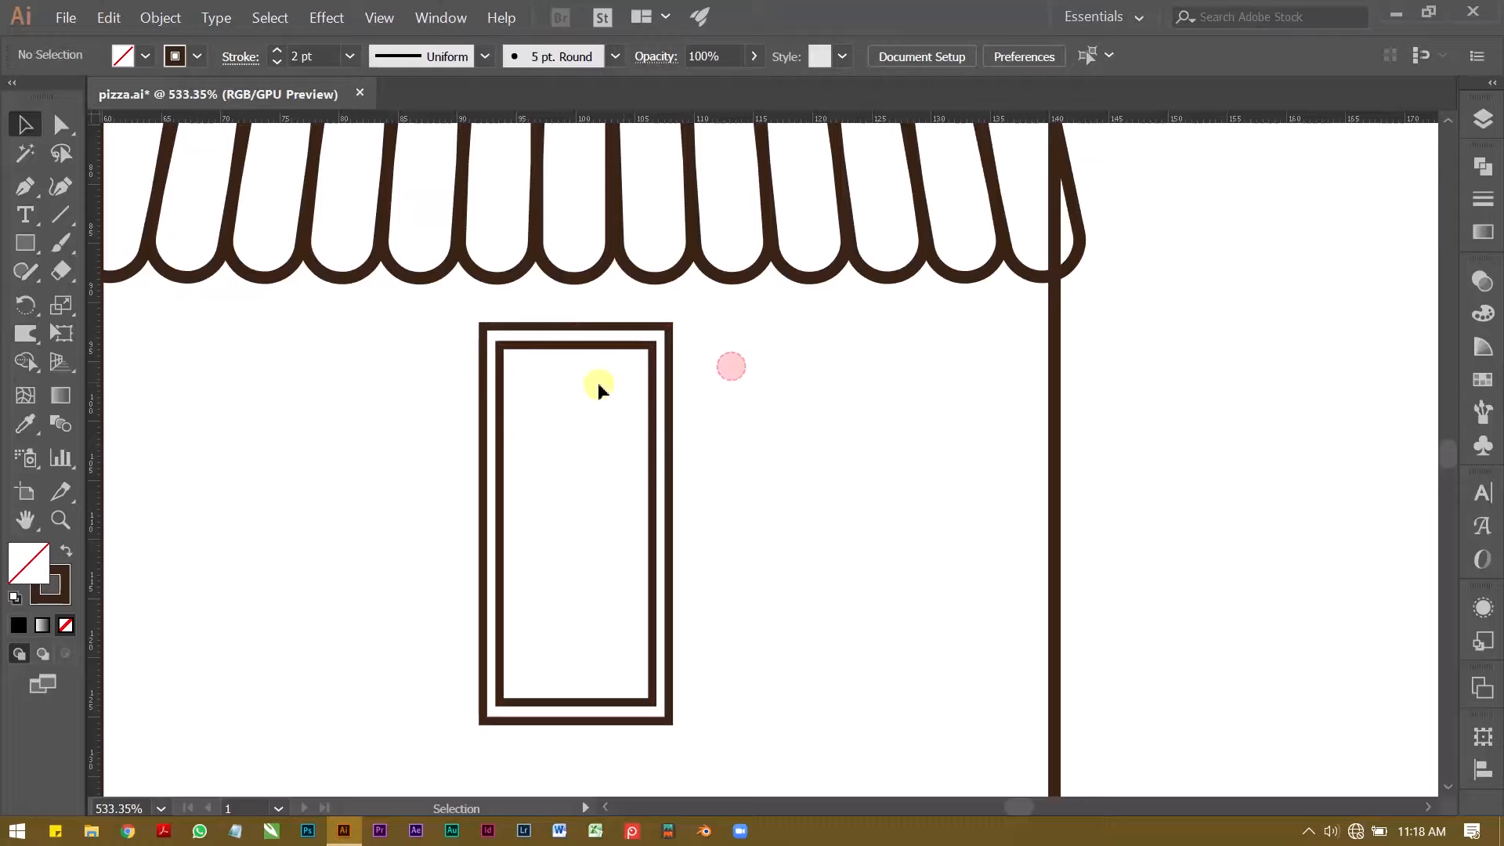
click(576, 343)
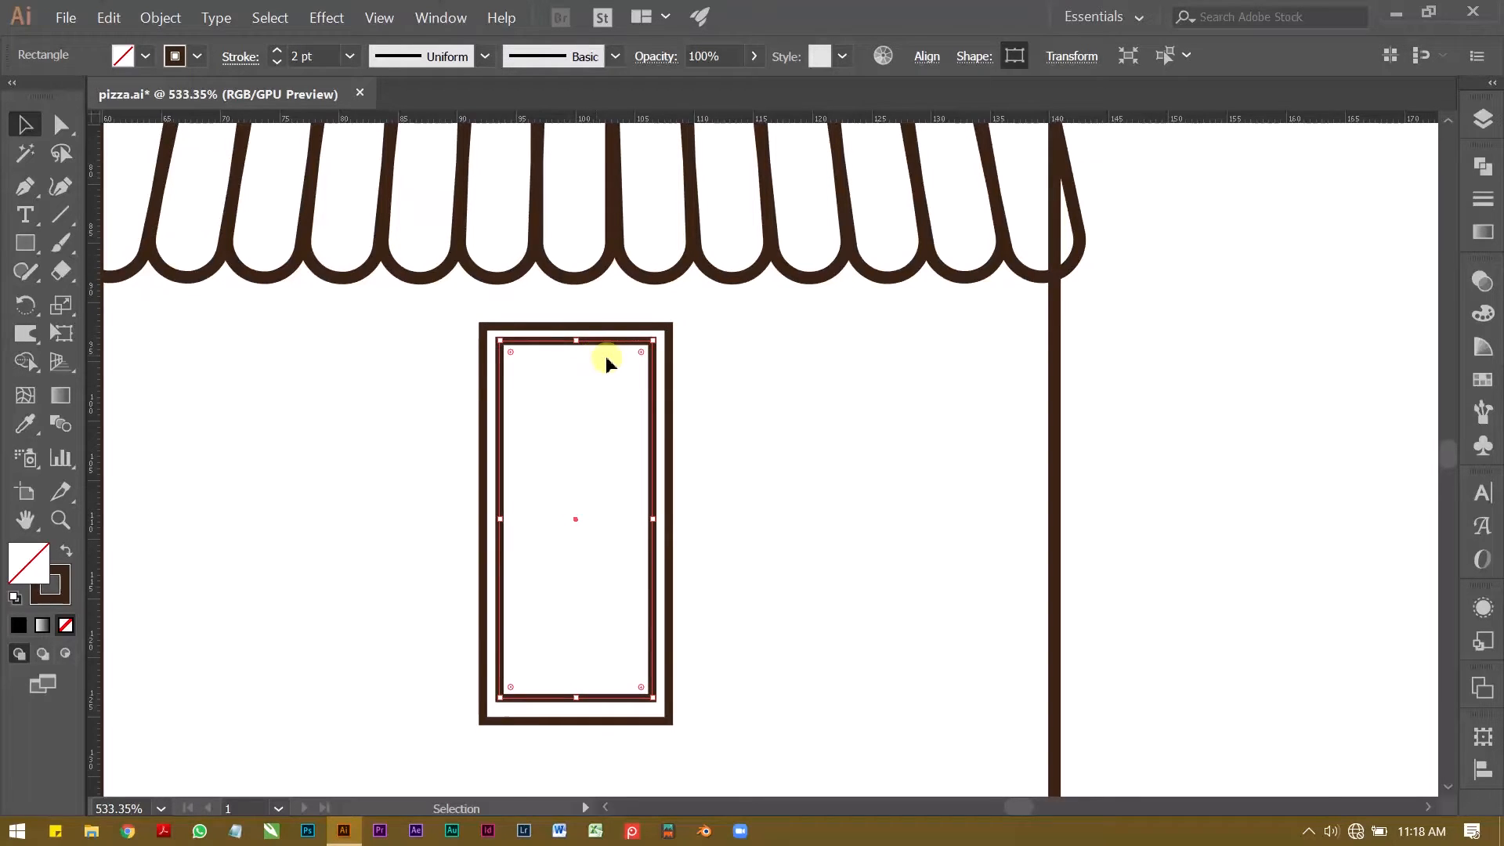
key(ctrl+space)
drag(555, 329, 833, 339)
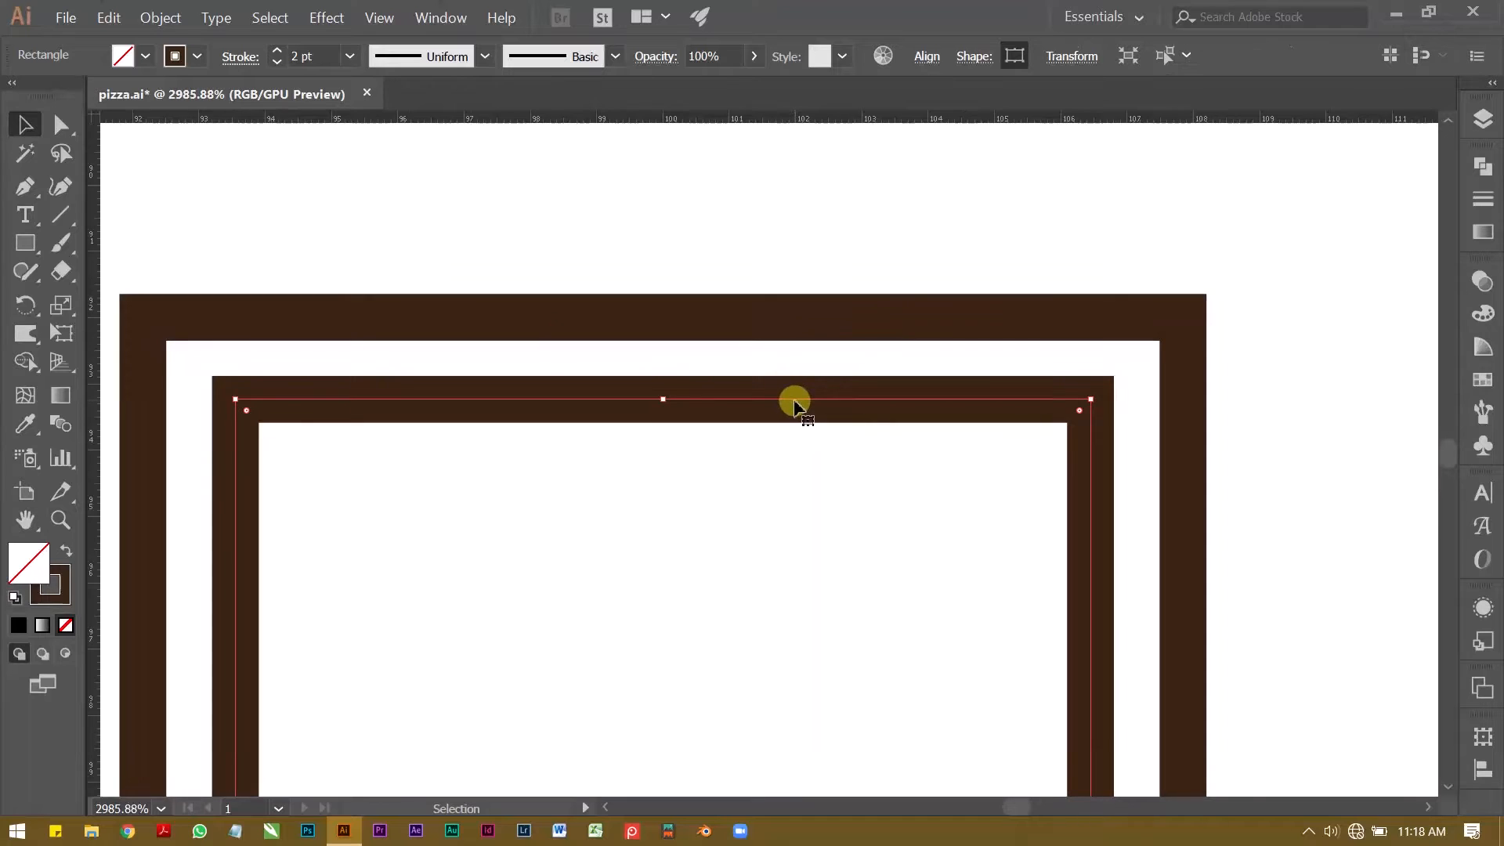
drag(793, 404, 791, 406)
scroll(473, 386, down, 5)
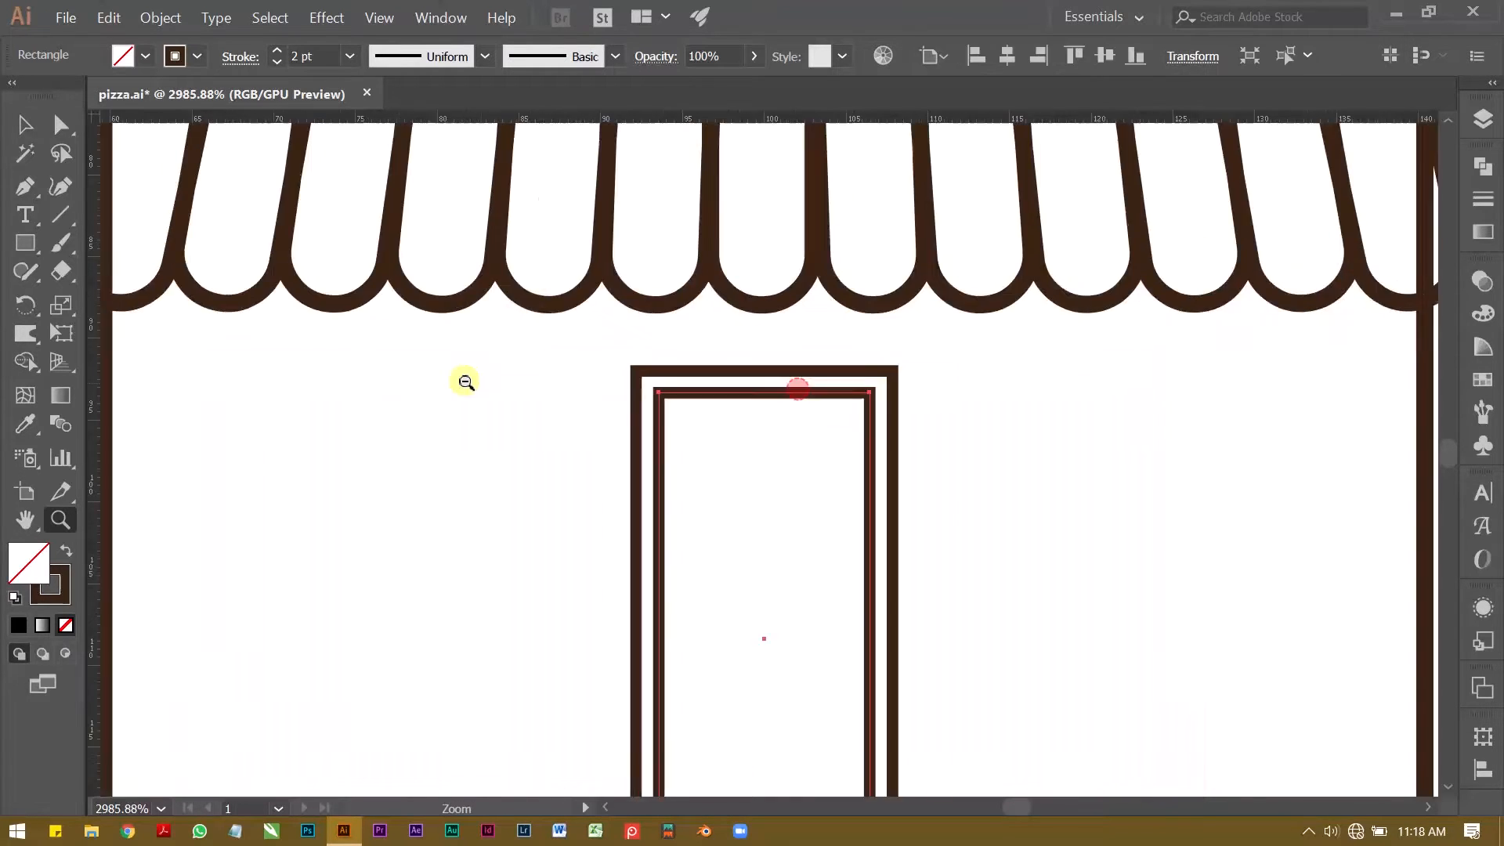
Step: Raise the outer door rectangle's bottom edge slightly to narrow the gap beneath the inner rectangle
scroll(614, 362, down, 3)
click(520, 651)
scroll(517, 648, up, 4)
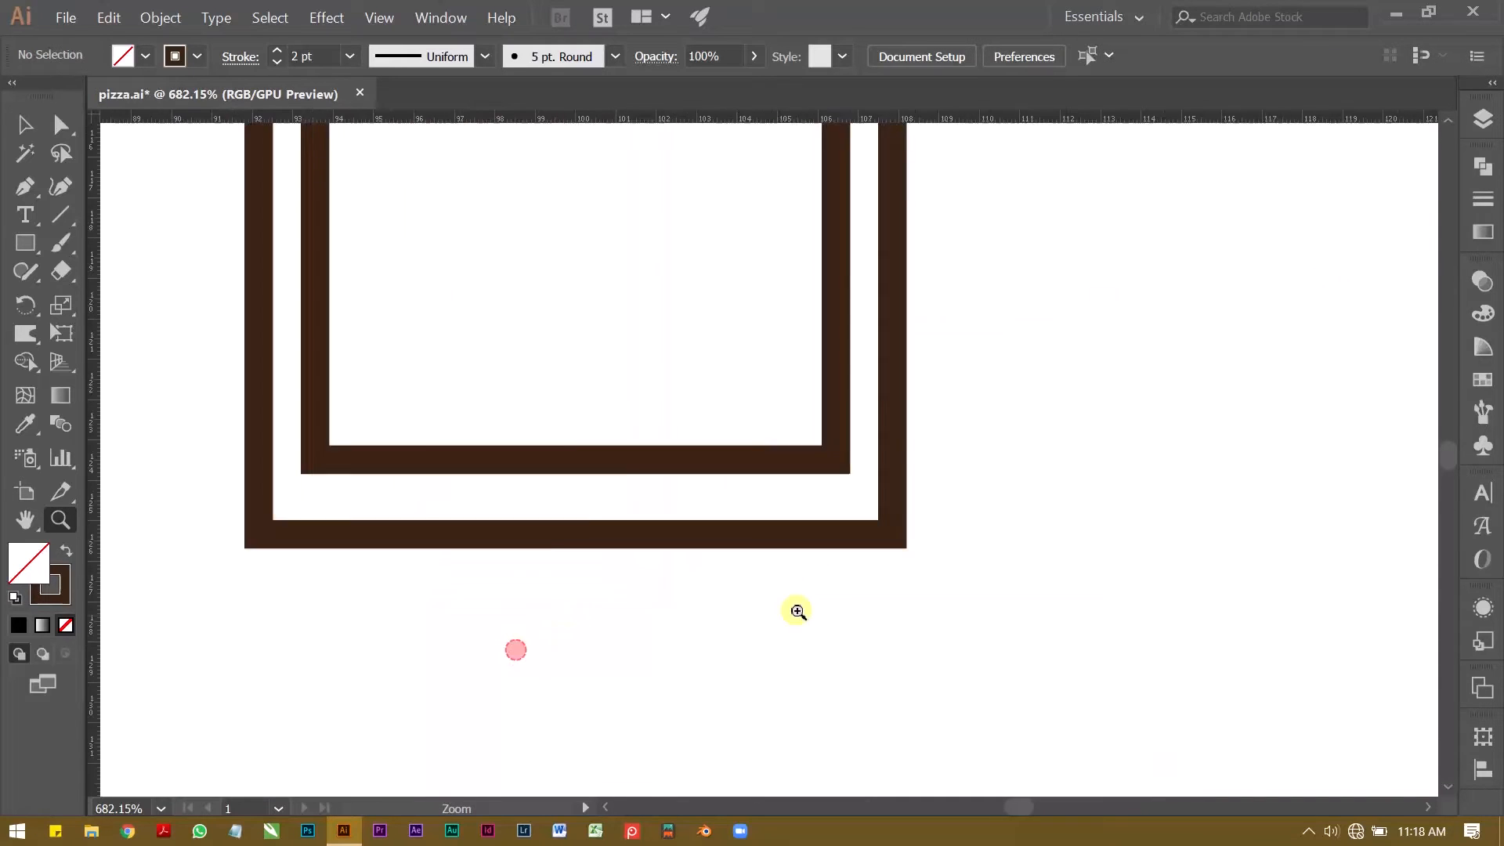
click(591, 495)
drag(596, 502, 598, 483)
click(584, 530)
key(z)
drag(644, 376, 376, 302)
key(space)
drag(423, 300, 406, 408)
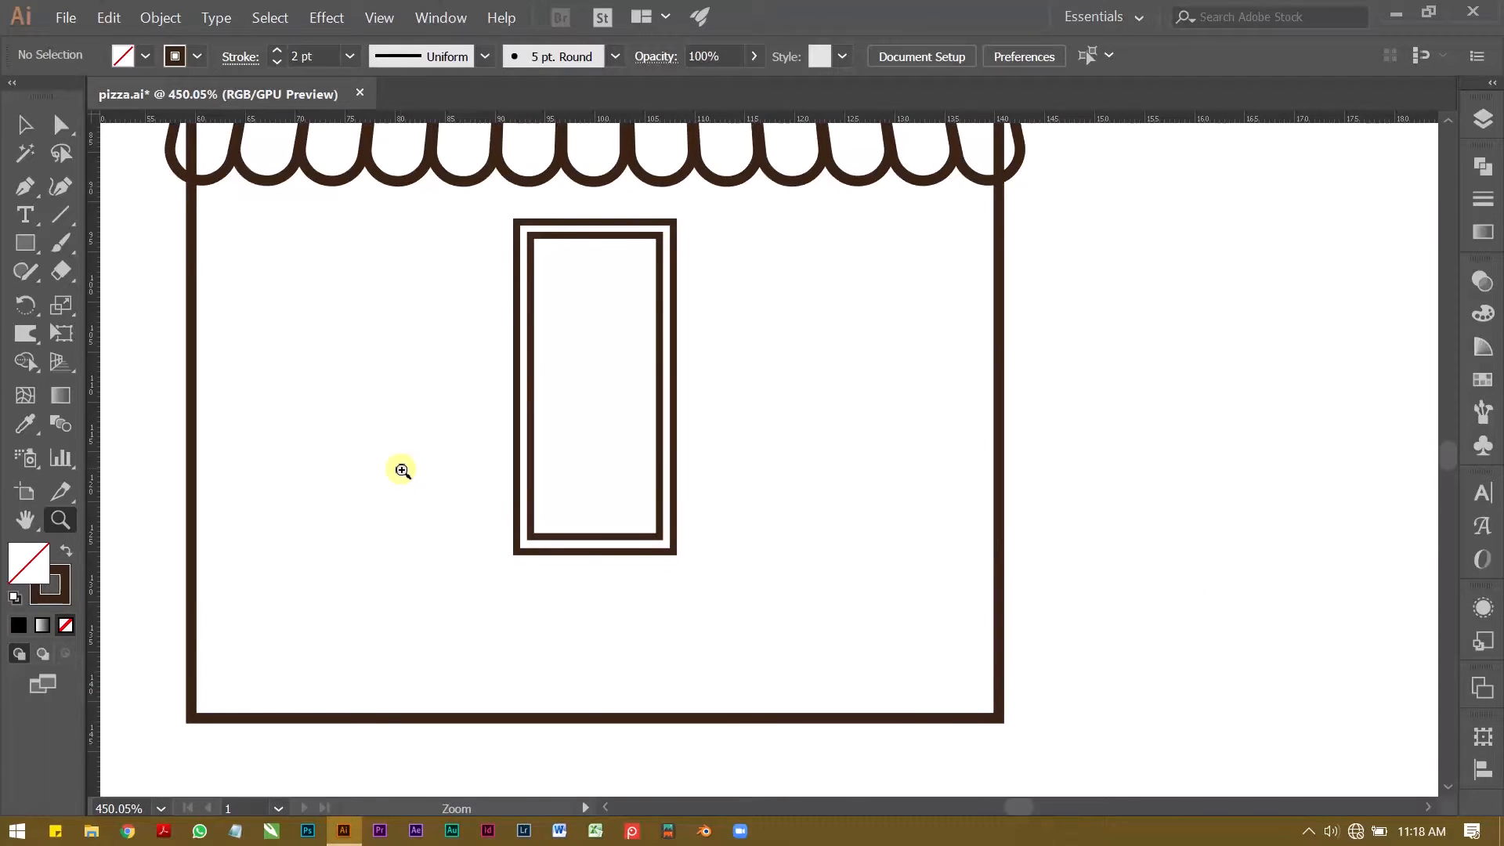
Step: Change the stroke colour of both door rectangles to dark grey
key(v)
click(531, 374)
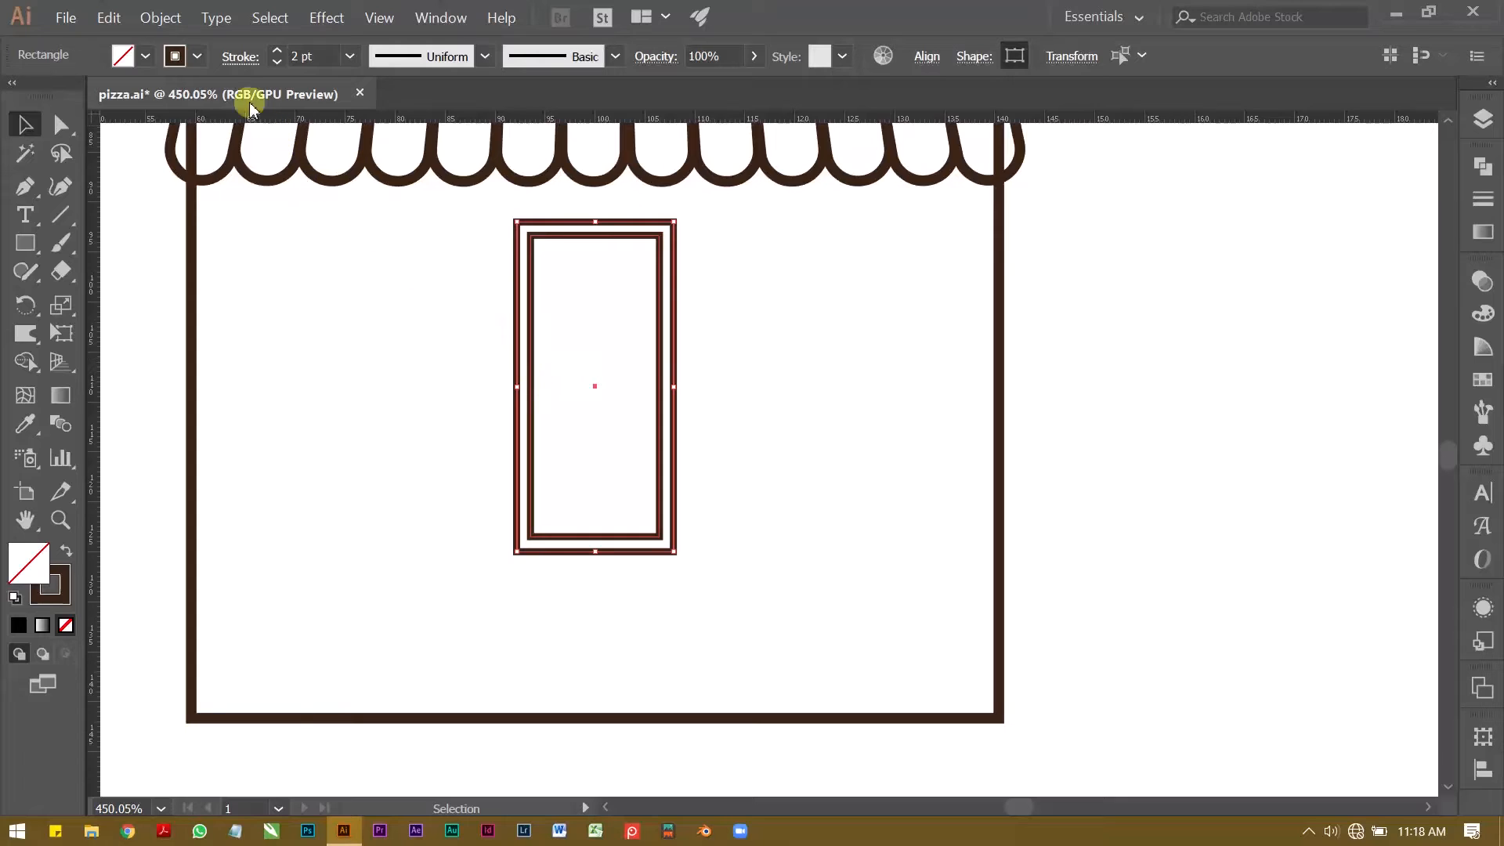
click(198, 56)
click(48, 164)
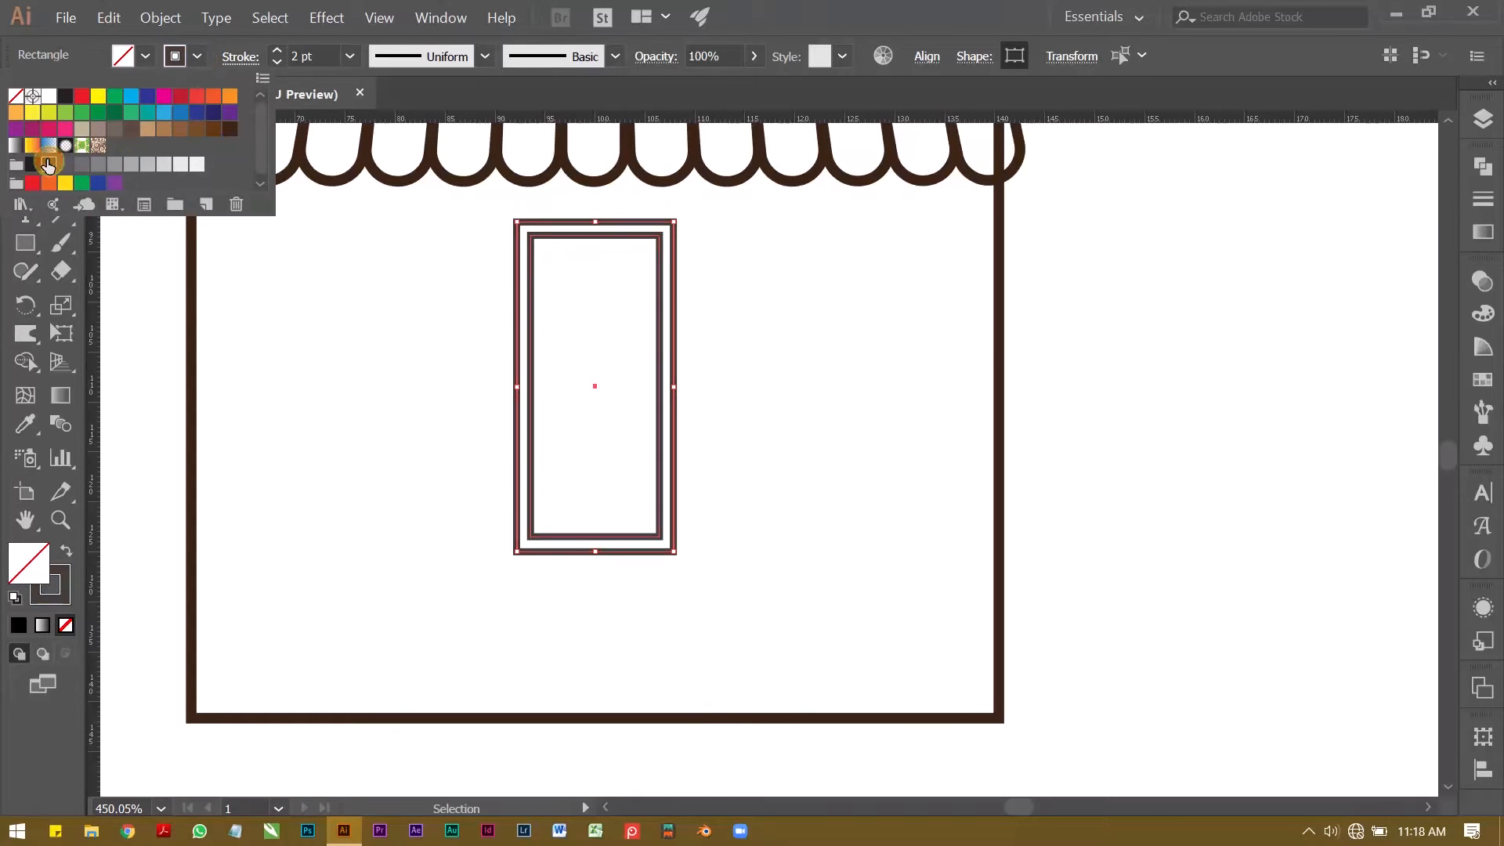
click(327, 346)
Step: Extend the bottom edges of both door rectangles downward, making the door about 35 mm tall
key(z)
drag(549, 380, 505, 433)
key(space)
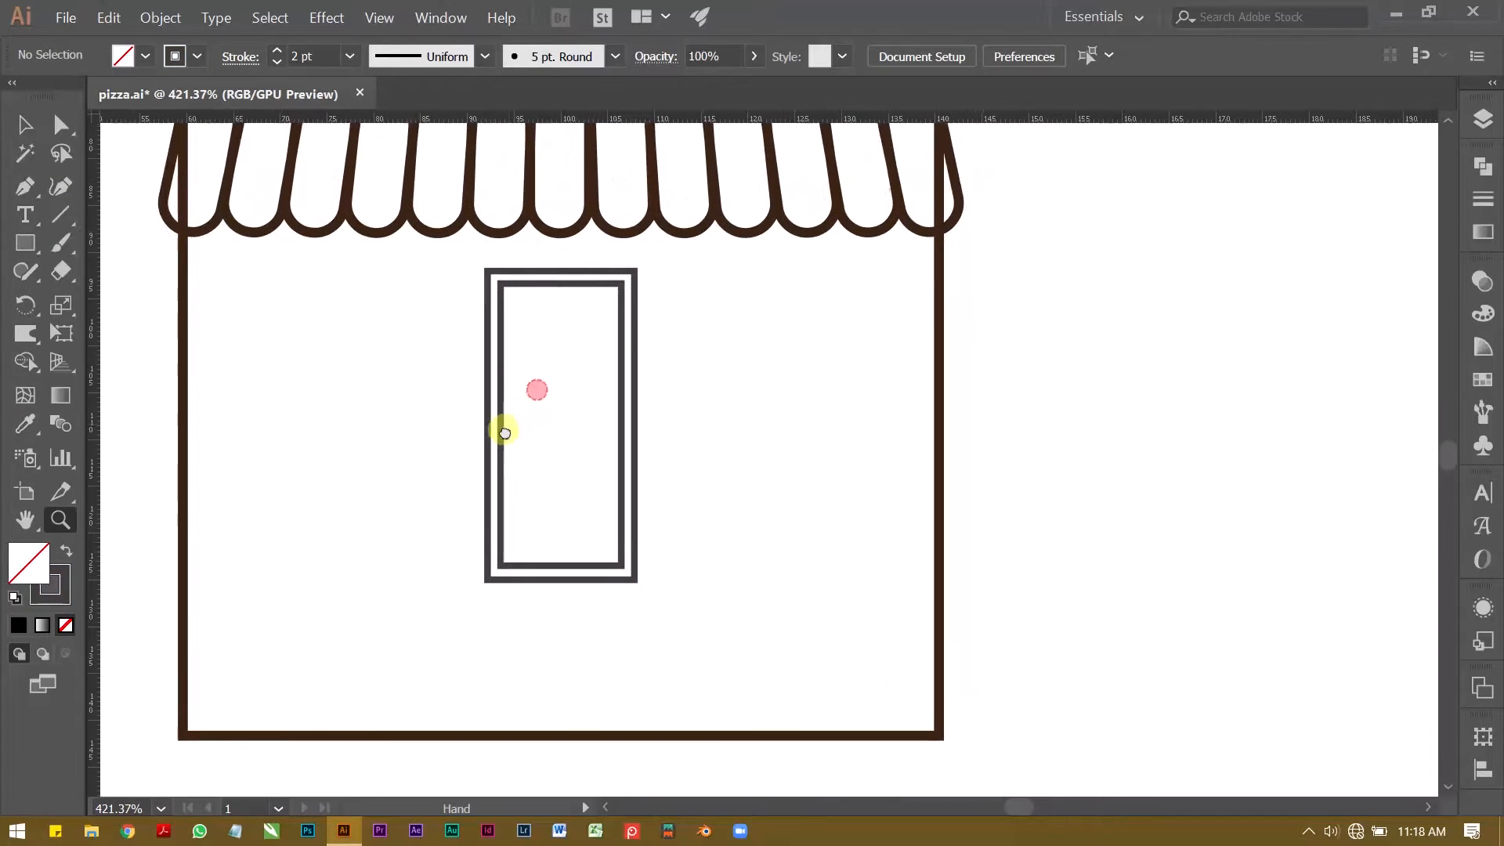
key(v)
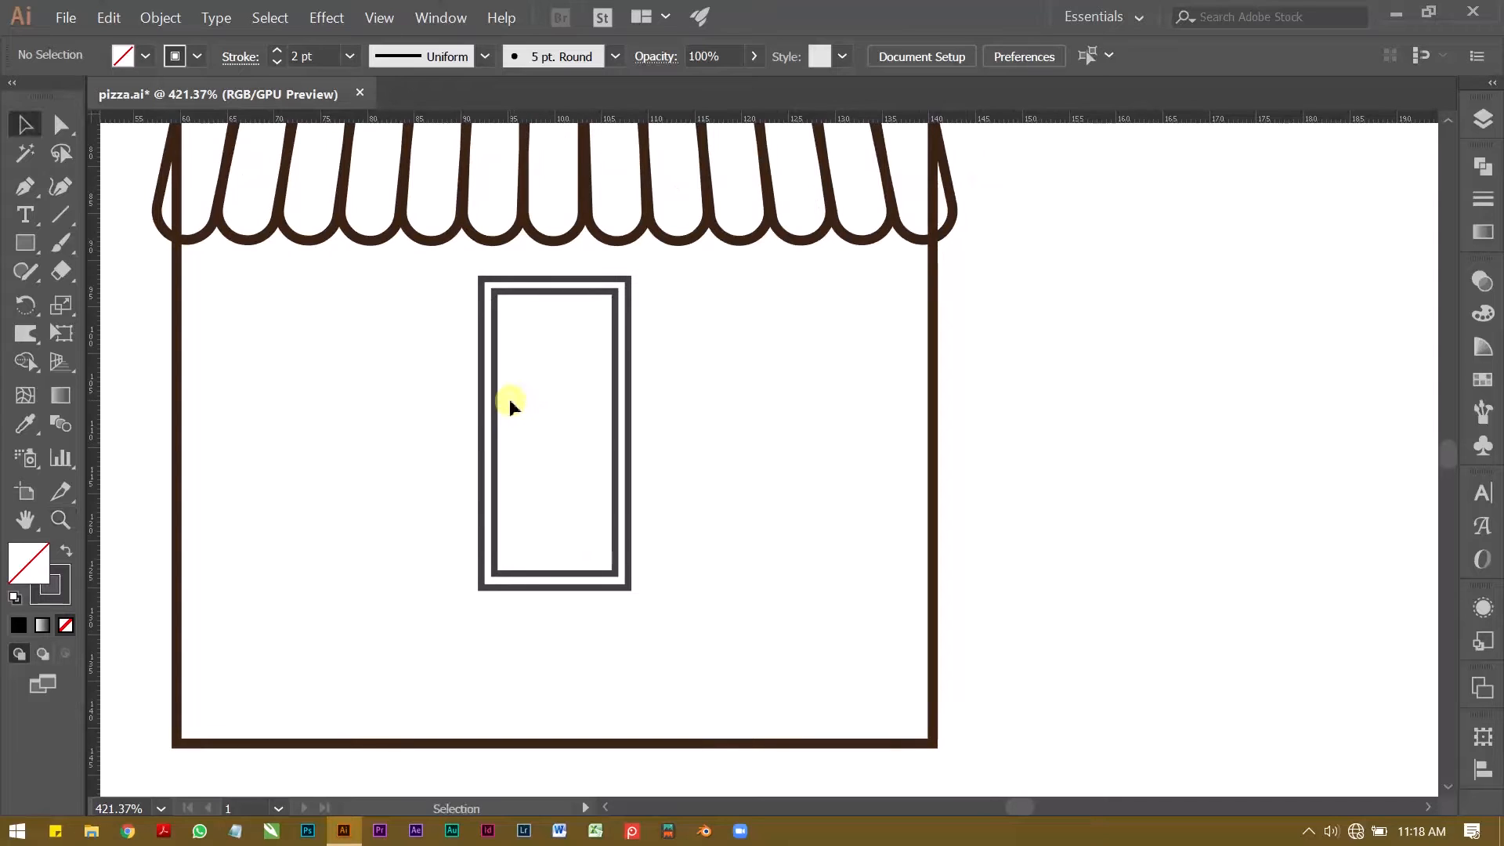
drag(530, 539, 556, 613)
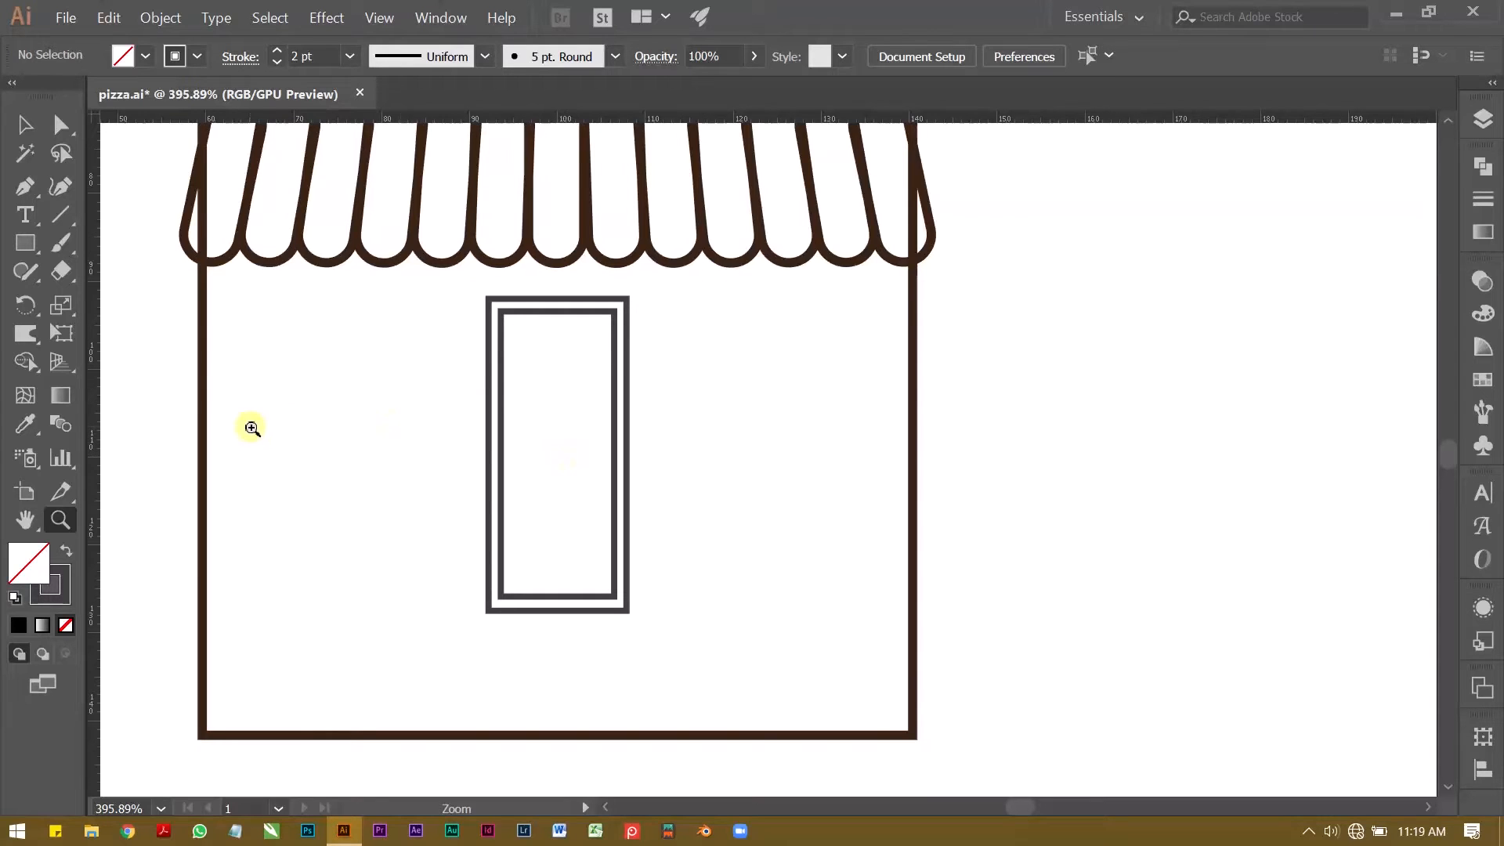
Step: Duplicate both door rectangles horizontally into the space between the left wall and the door
key(v)
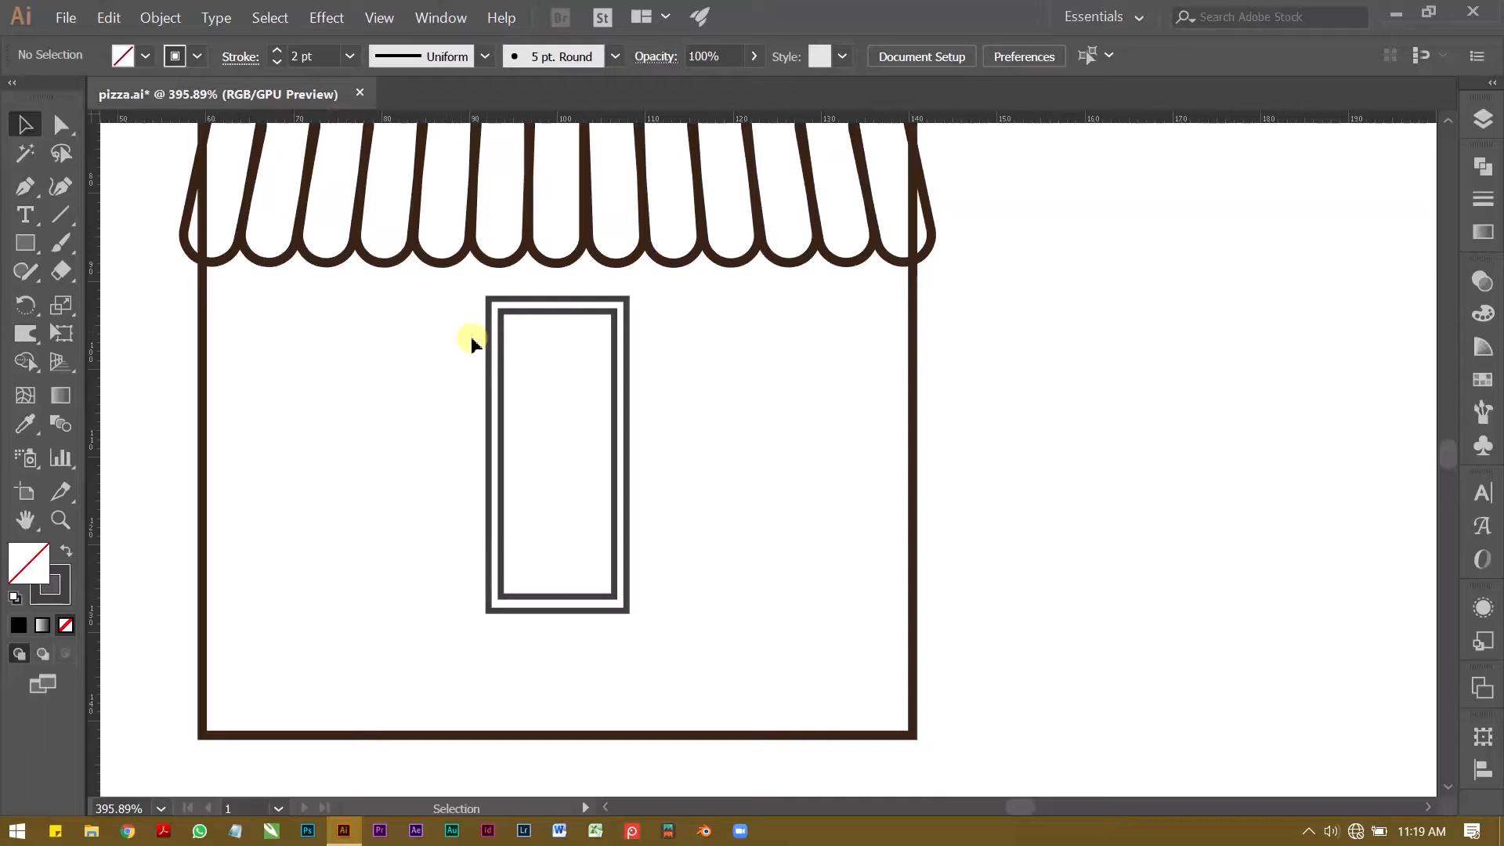
drag(501, 362, 505, 369)
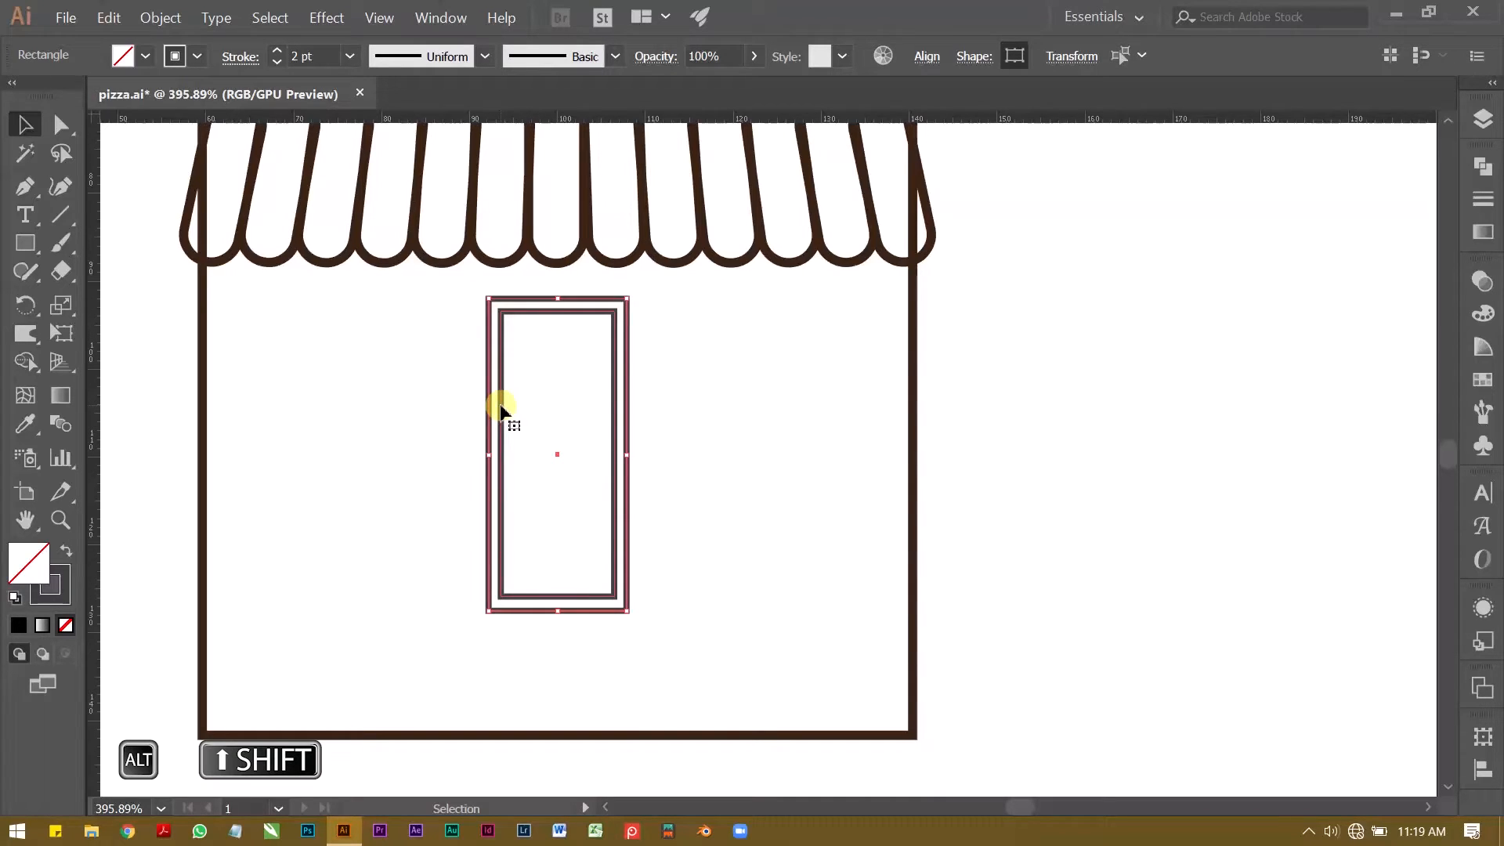
drag(501, 409, 323, 365)
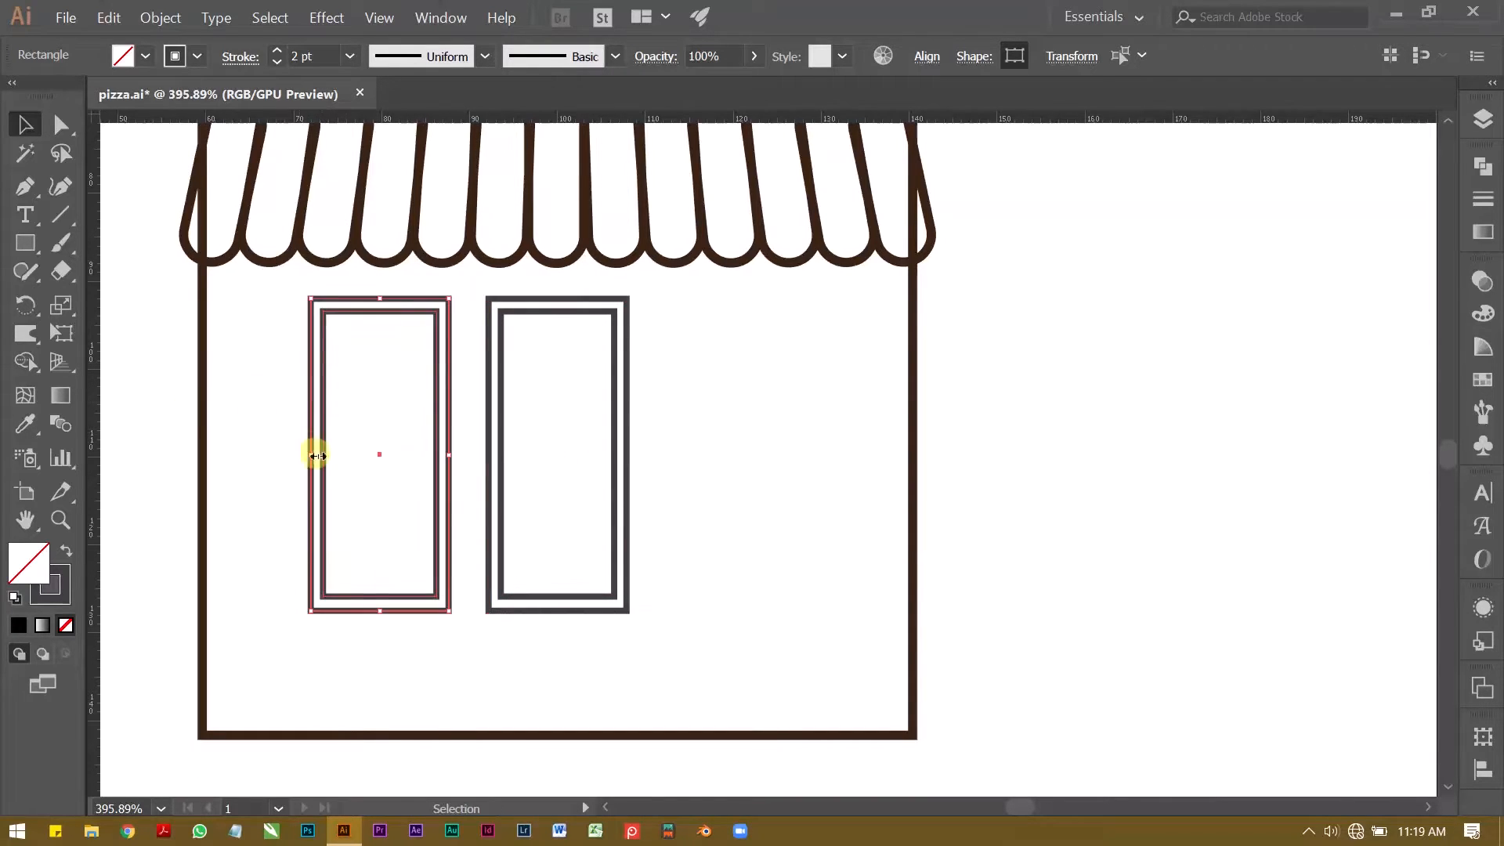
Step: Stretch the copied frame leftward to about 23 mm wide and nudge it slightly down and left
drag(312, 456, 251, 441)
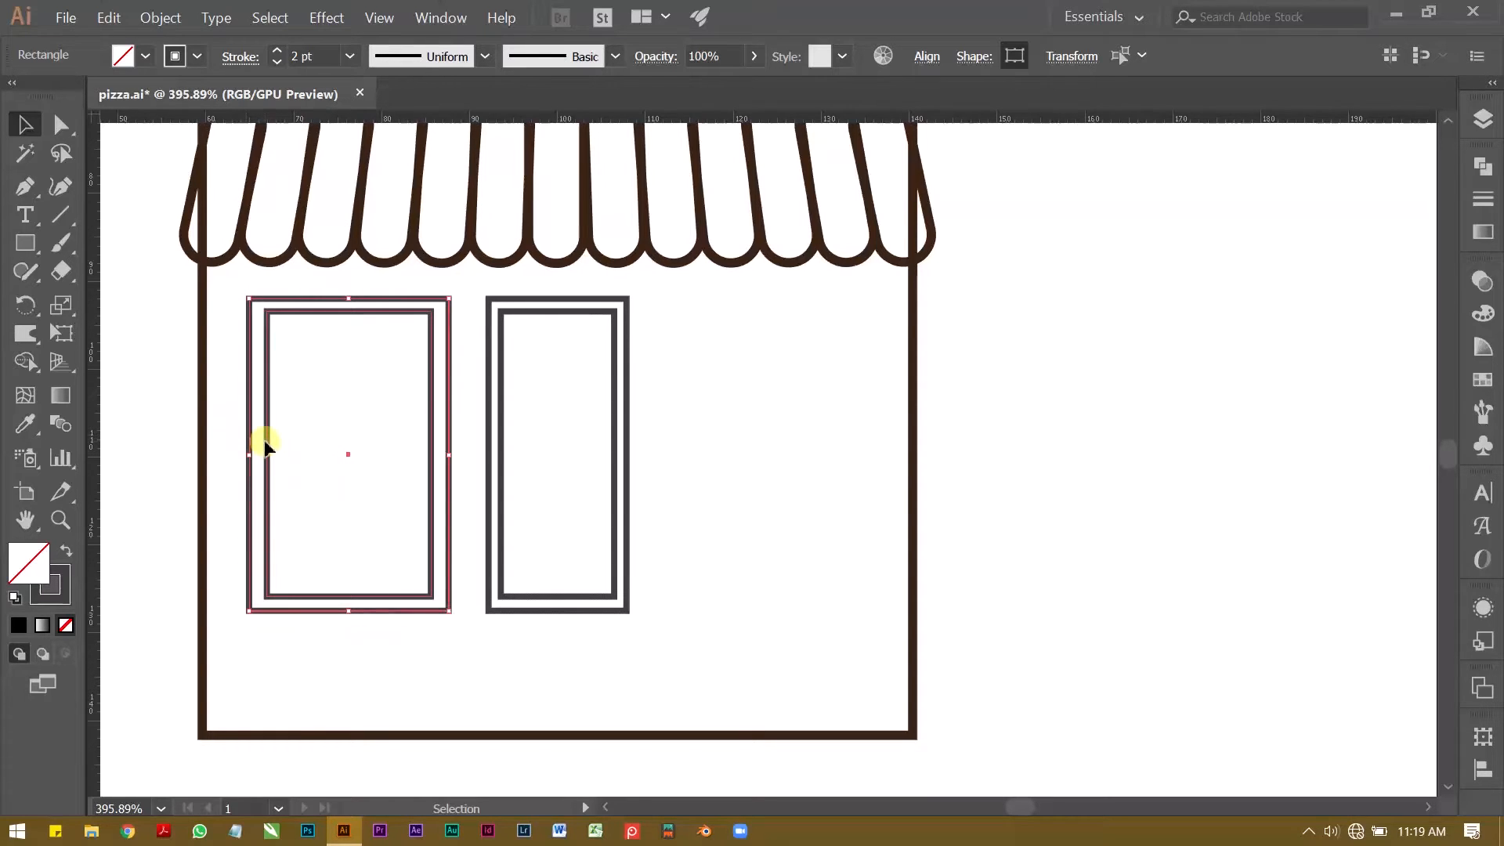
key(Down)
key(Down)
key(Down)
key(Left)
key(Left)
key(Left)
key(Left)
key(Left)
key(Down)
key(Down)
key(Right)
Step: Bring in the copied frame's right edge slightly and shorten it from the bottom to a window about 26 mm tall
drag(436, 470, 430, 469)
drag(333, 627, 333, 542)
click(385, 551)
Step: Widen the door frame on both sides to about 17 mm and centre it horizontally with Align
drag(462, 470, 544, 395)
drag(488, 454, 481, 454)
drag(627, 455, 635, 455)
click(926, 56)
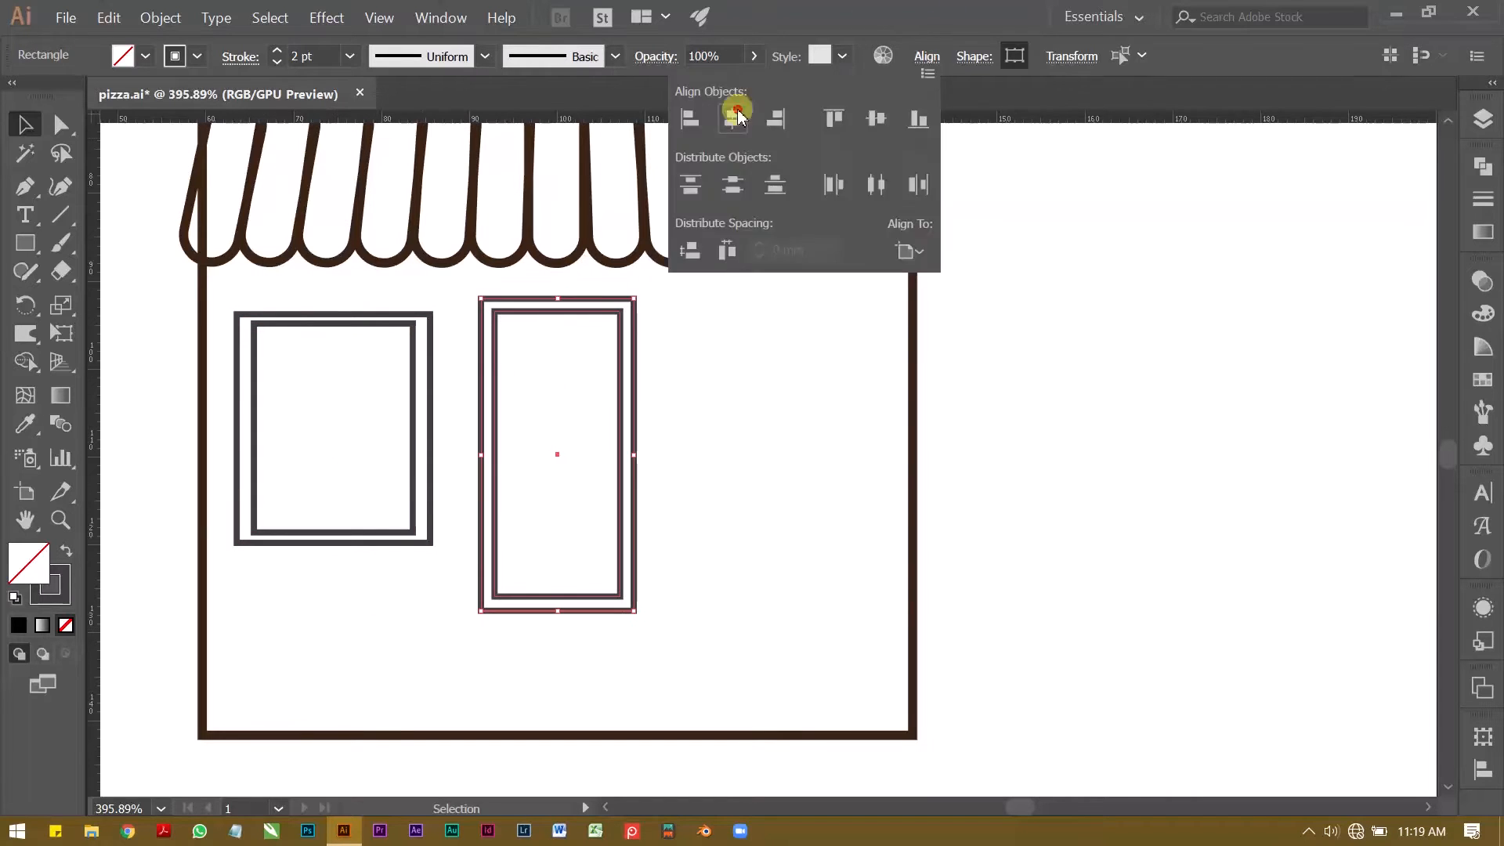
click(736, 118)
click(721, 368)
Step: Widen the window slightly to the right and pull its inner rectangle's top and bottom edges inward
drag(541, 306, 571, 295)
drag(434, 471, 444, 471)
click(422, 372)
drag(321, 343, 321, 352)
drag(322, 598, 323, 588)
click(354, 444)
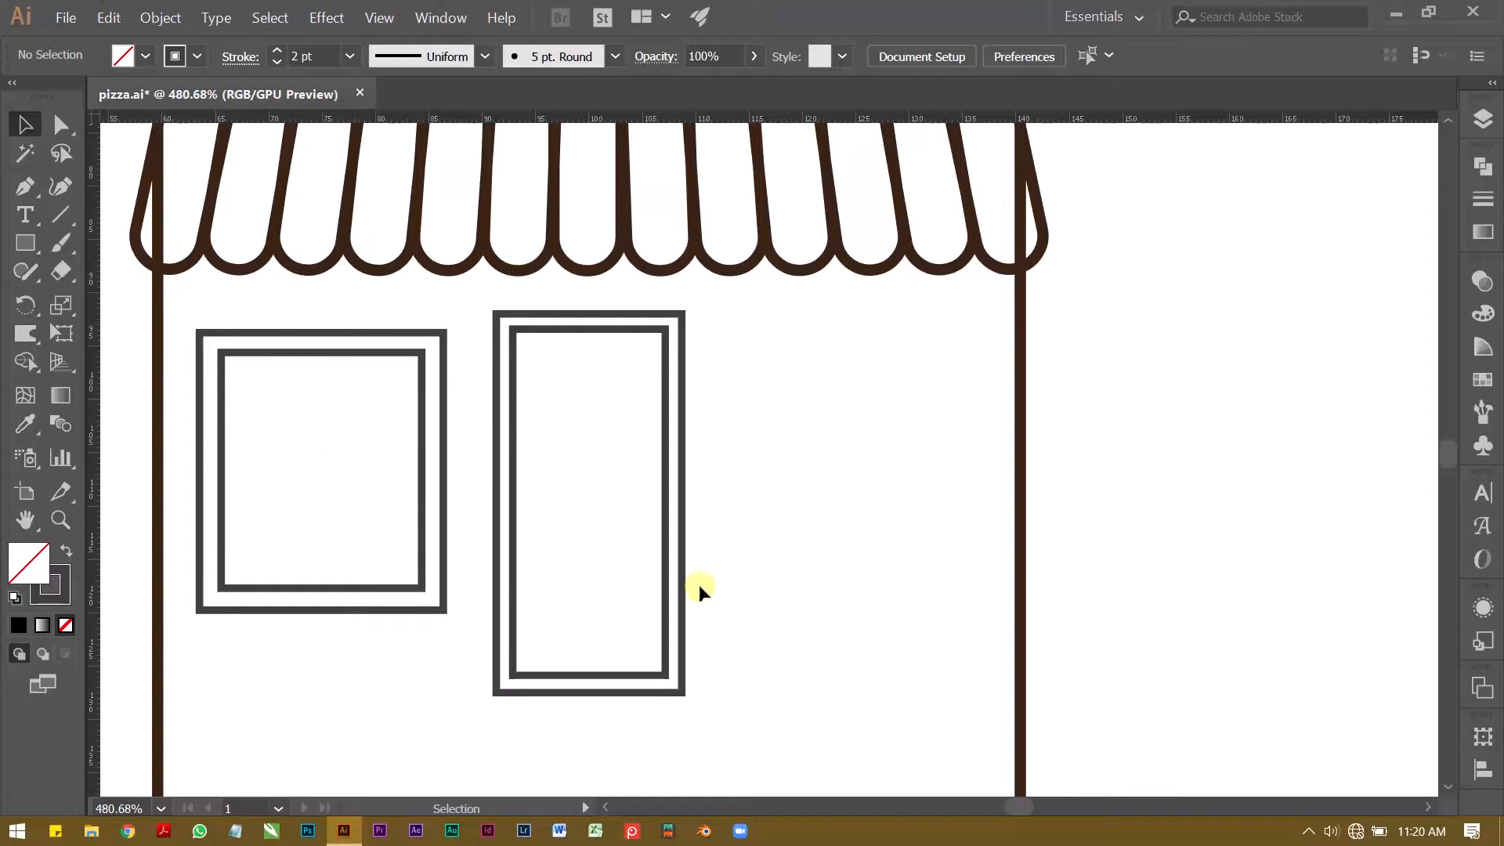
Step: Lower the bottom edges of both door rectangles slightly, to a door height of about 37 mm
drag(541, 527, 561, 437)
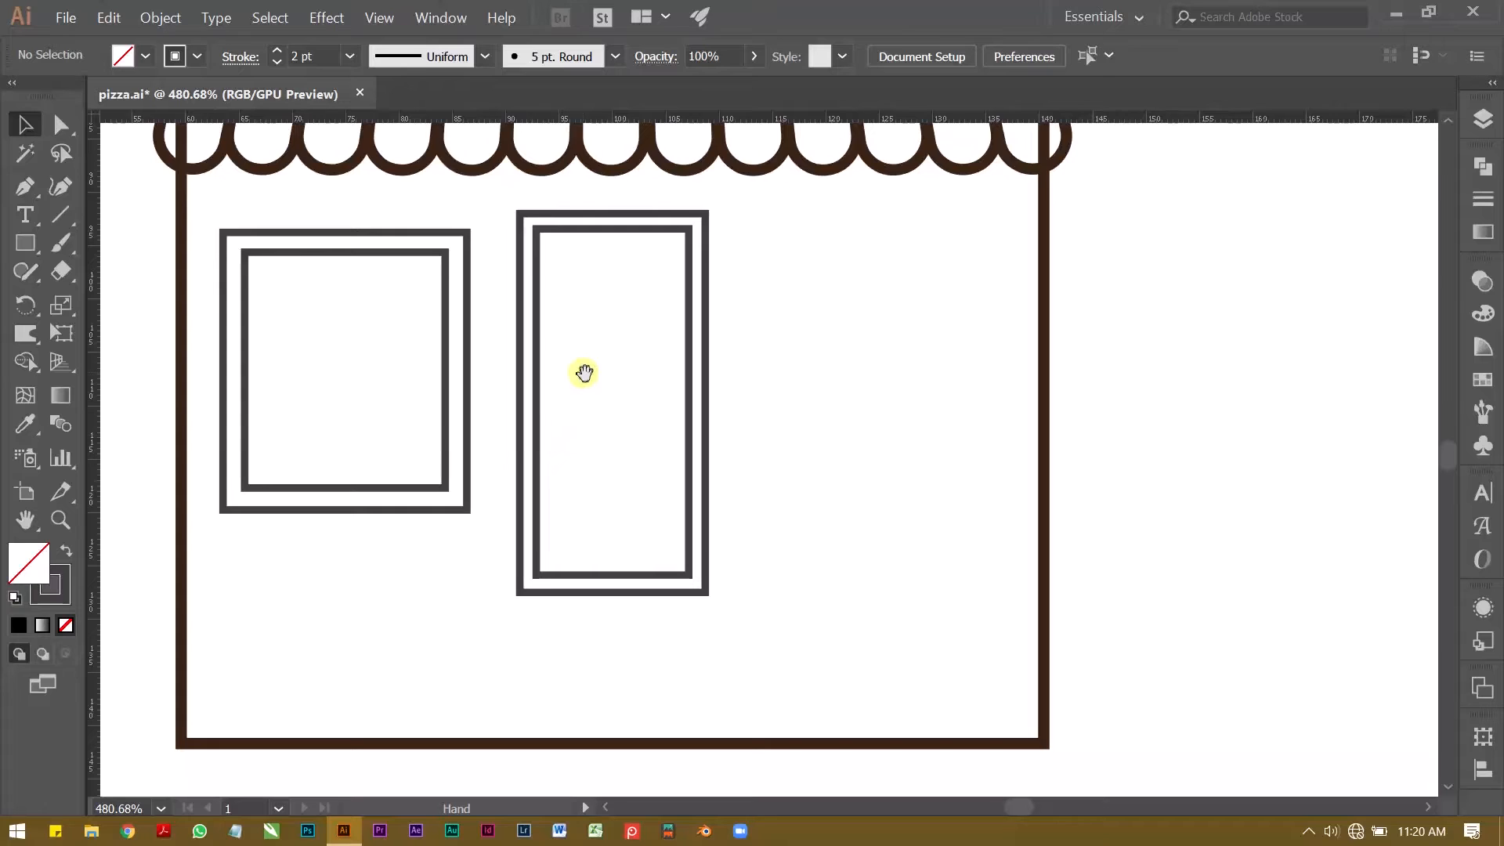
drag(574, 490, 661, 630)
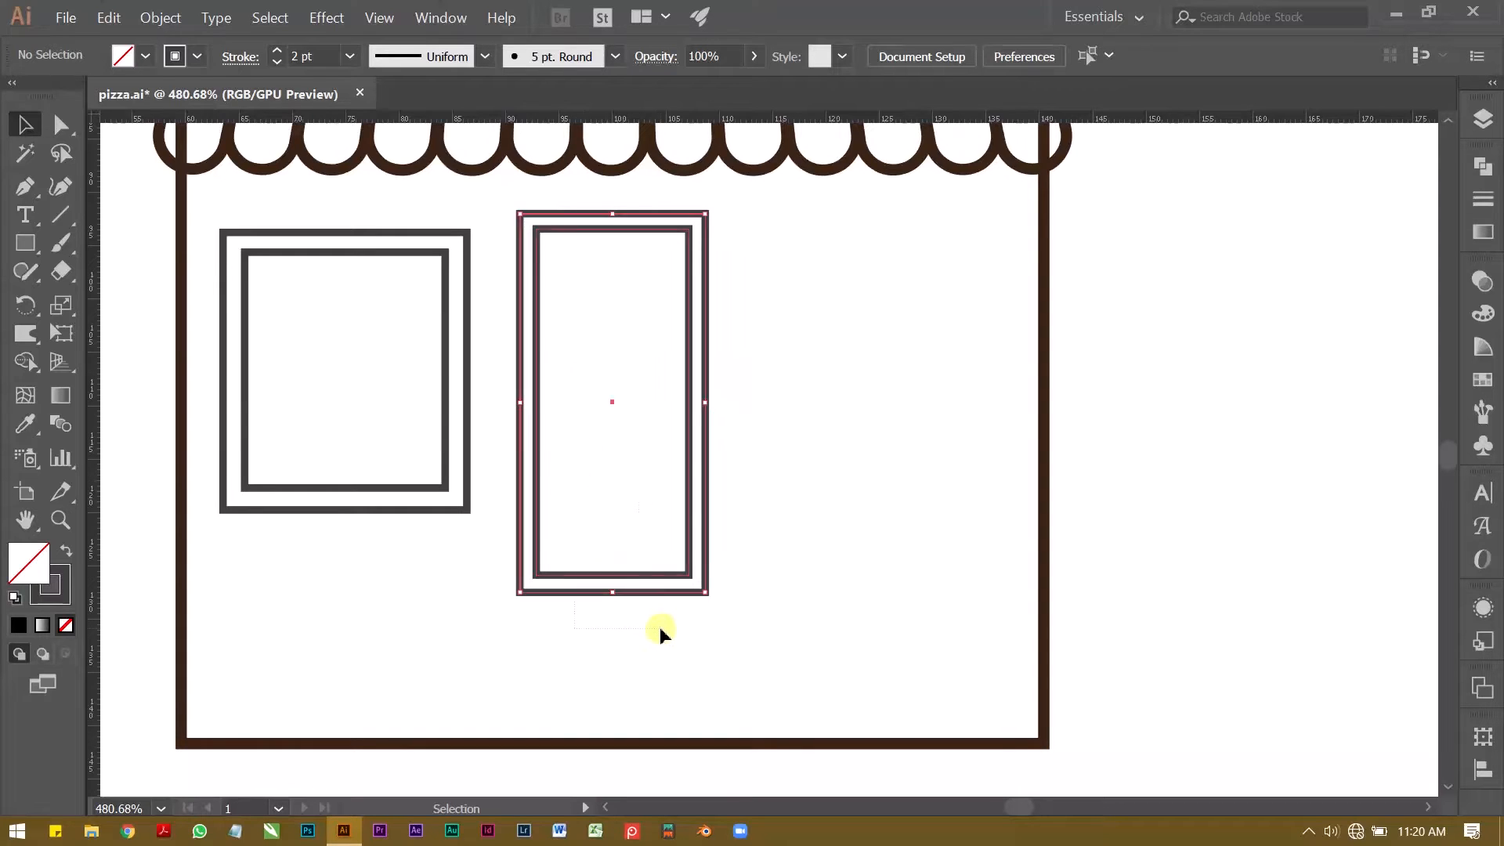
key(ctrl+z)
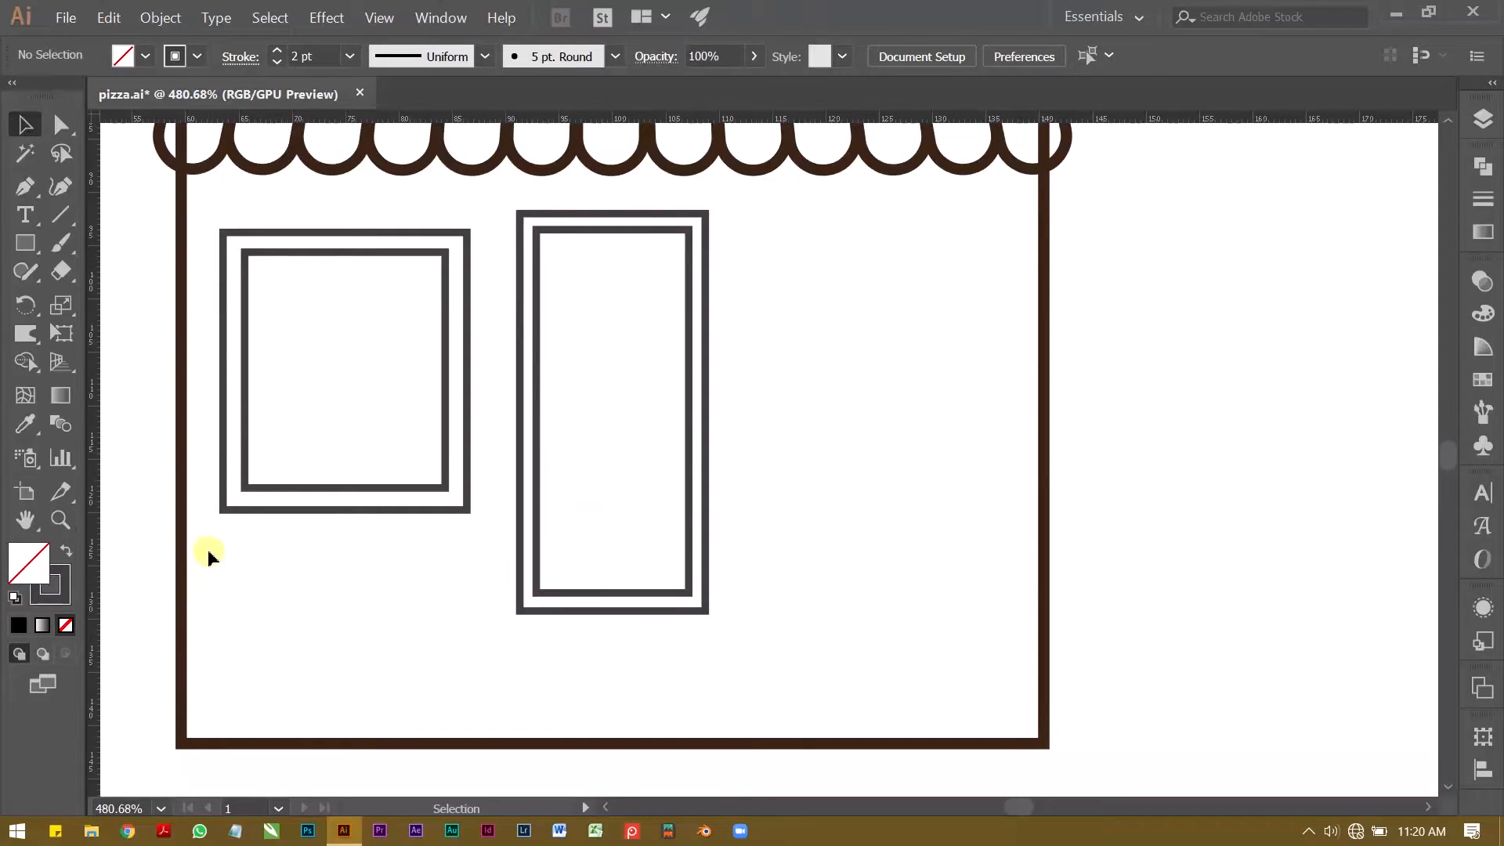
Step: Draw a flat sill rectangle about 27 mm wide and 3 mm tall across the bottom of the window
scroll(248, 536, up, 1)
click(25, 243)
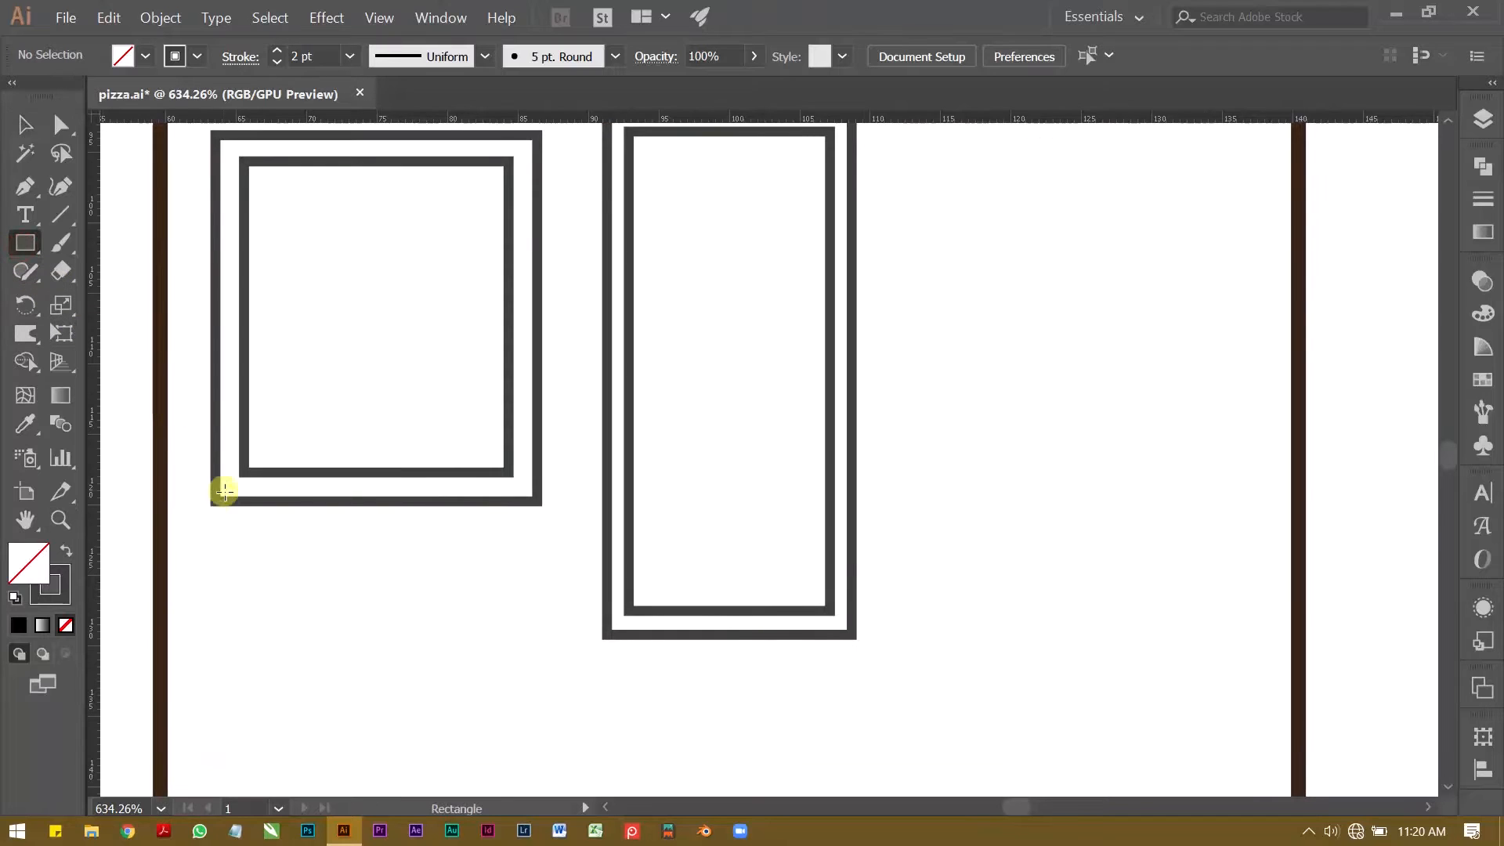
mouse_move(190, 498)
mouse_down()
mouse_move(554, 548)
mouse_move(566, 536)
mouse_up()
Step: Centre the window and its sill horizontally on each other with Align
key(v)
drag(406, 589, 368, 462)
click(927, 57)
click(732, 118)
click(321, 678)
Step: Shift the window together with its sill slightly right, midway between the left wall and the door
scroll(407, 658, down, 1)
drag(391, 654, 429, 524)
click(415, 671)
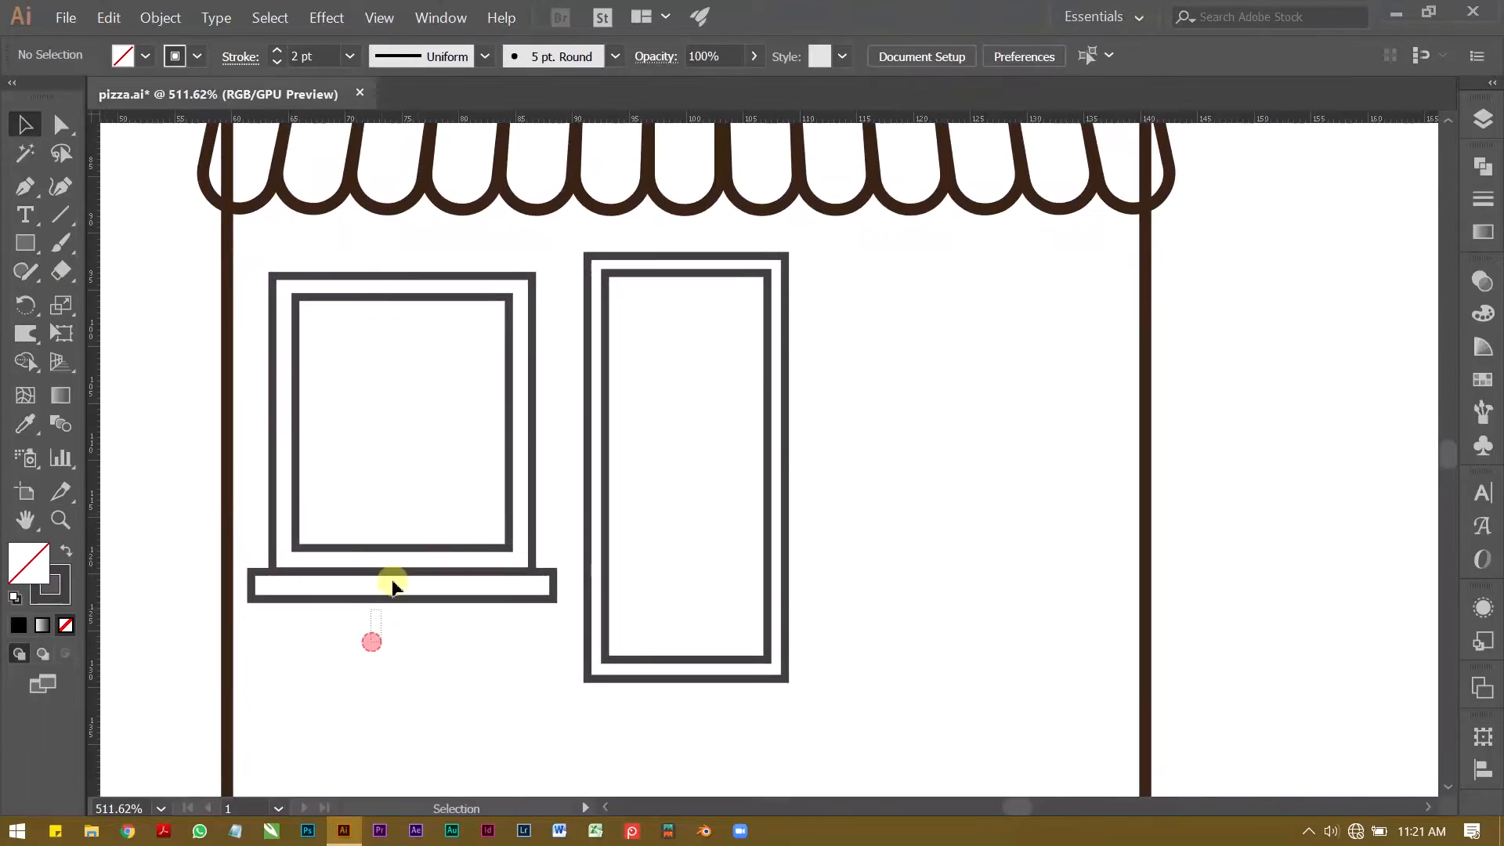
scroll(410, 661, down, 1)
key(v)
click(424, 478)
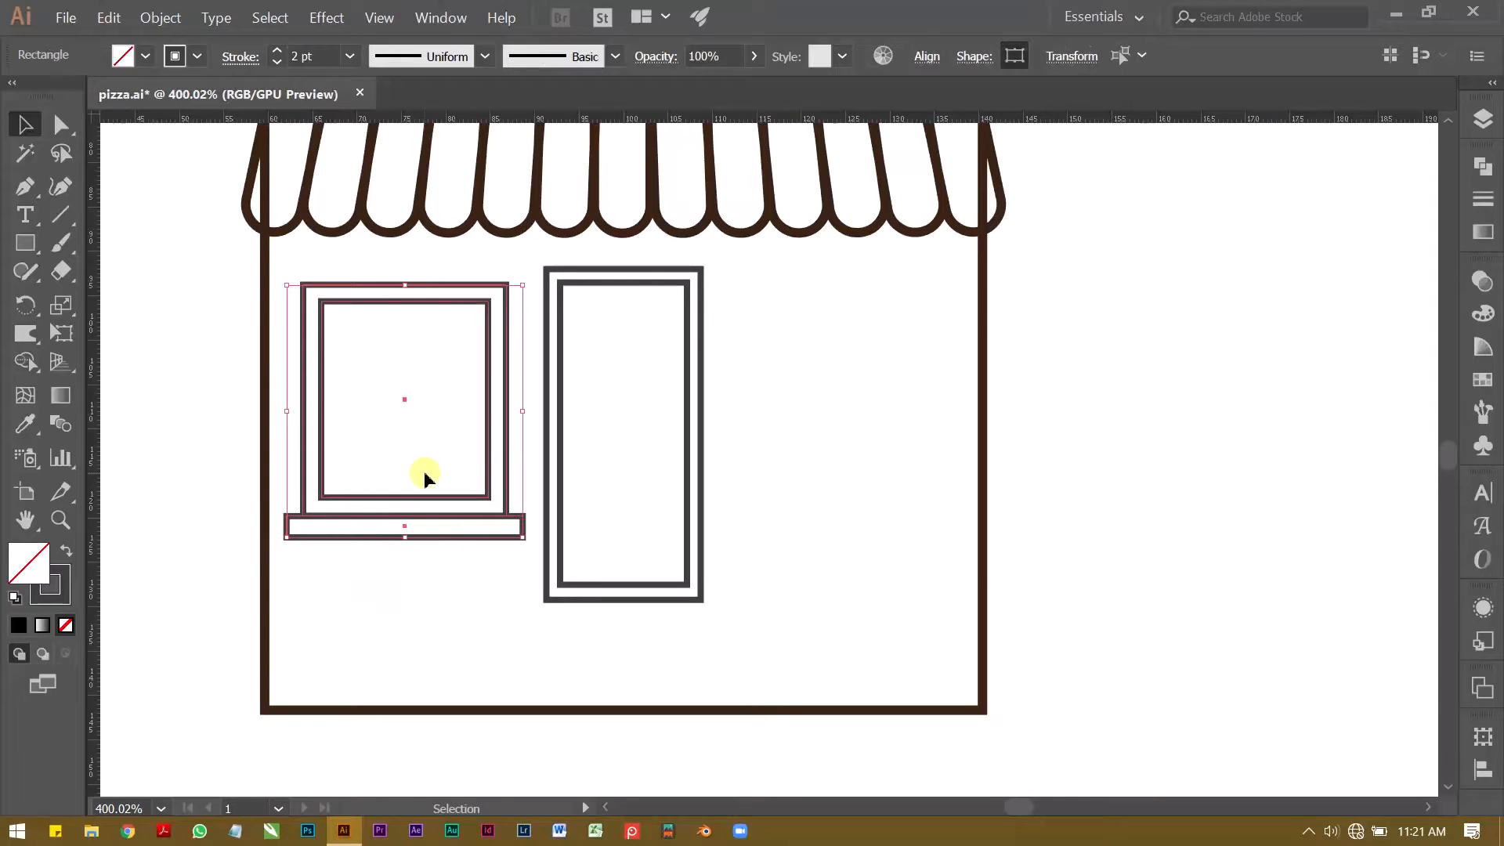
click(423, 627)
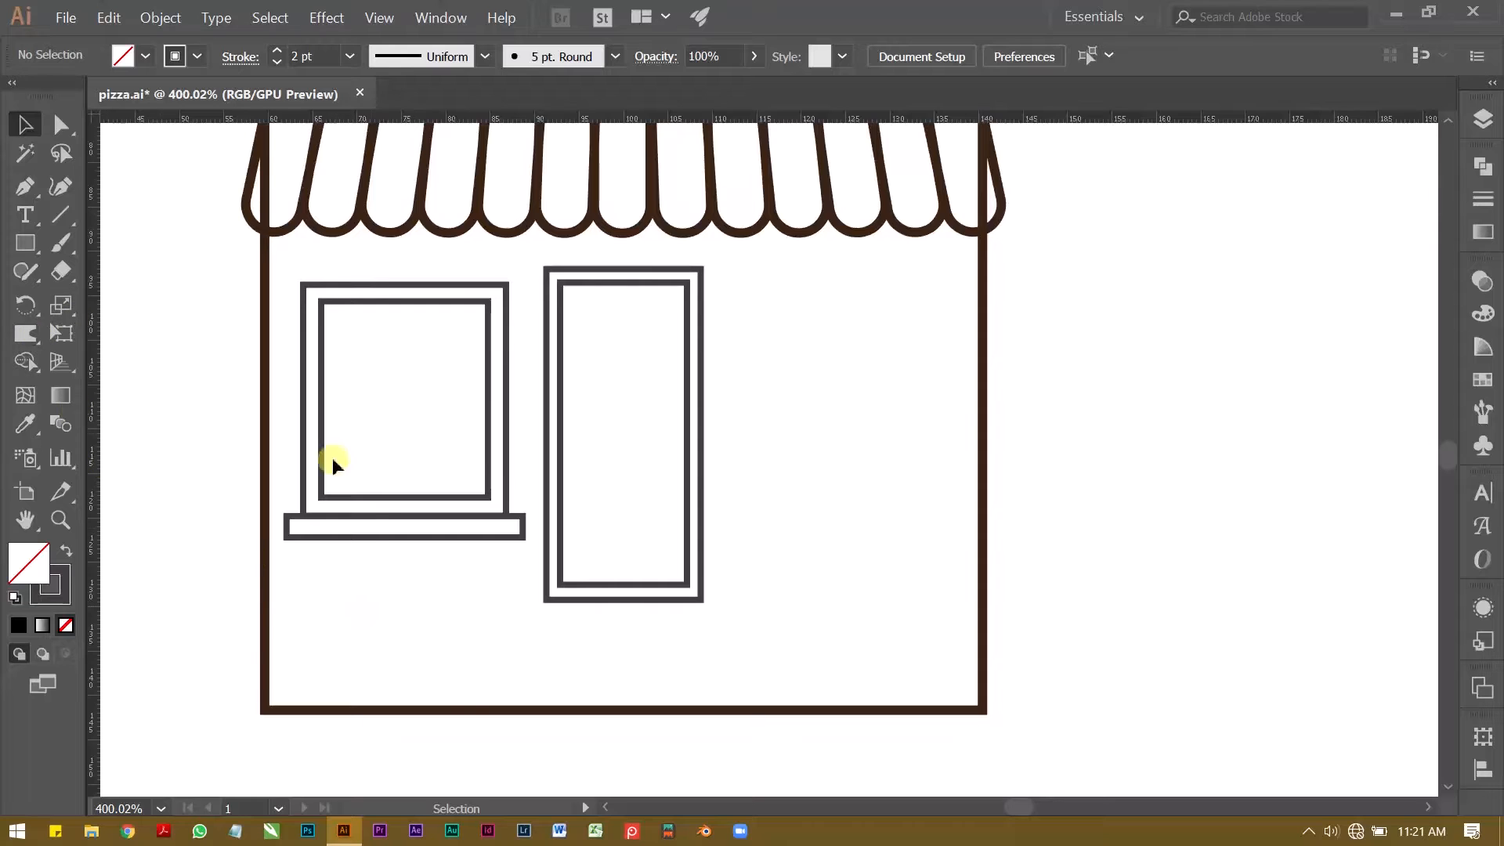
Step: Duplicate the sill straight below itself and stretch the copy down and left into a box about 31 mm wide and 8 mm tall
click(384, 534)
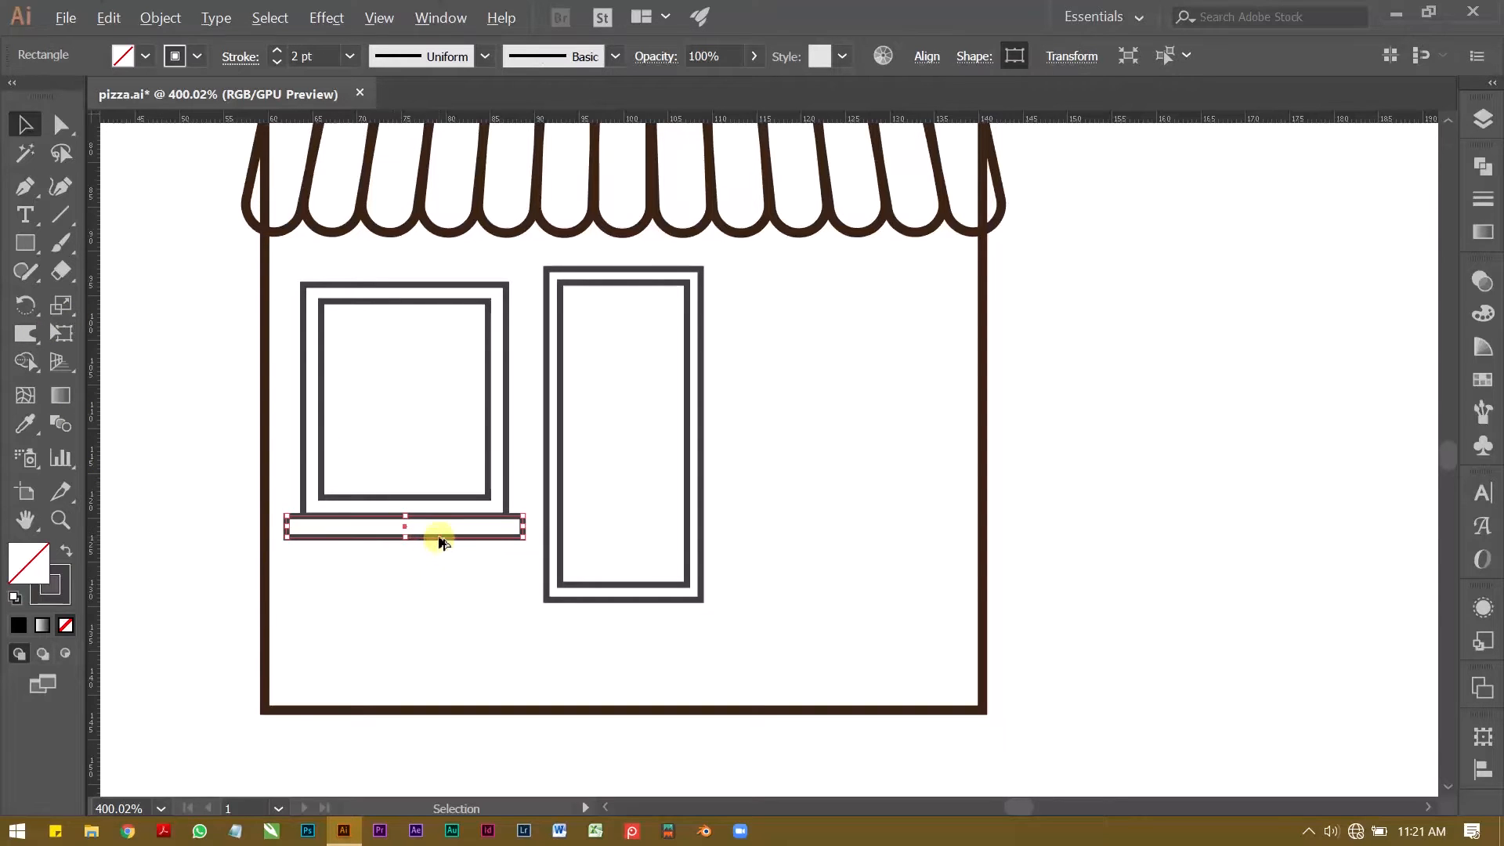
drag(445, 530, 450, 583)
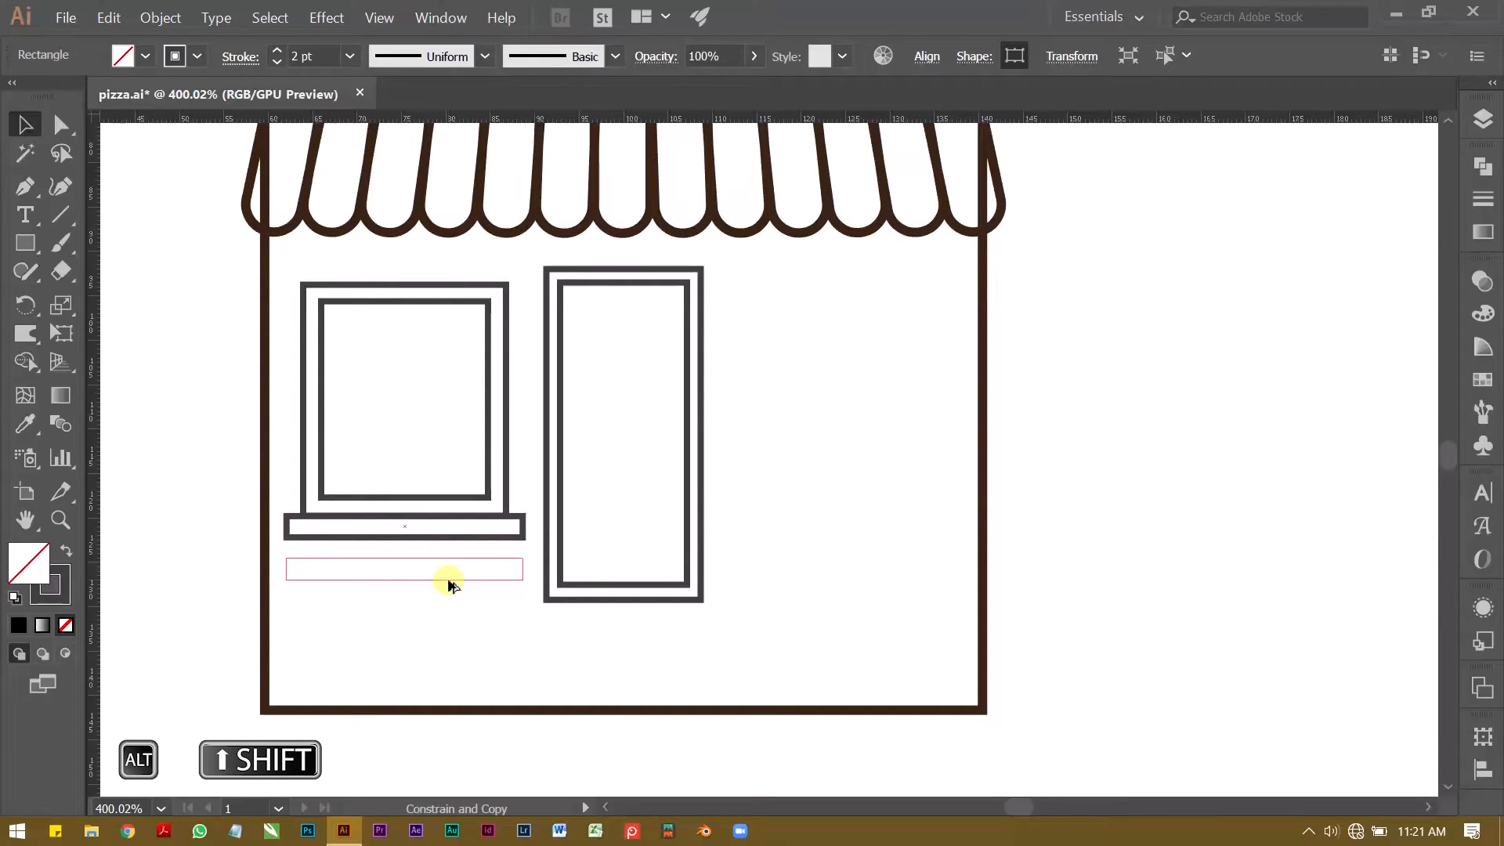
drag(449, 581, 451, 584)
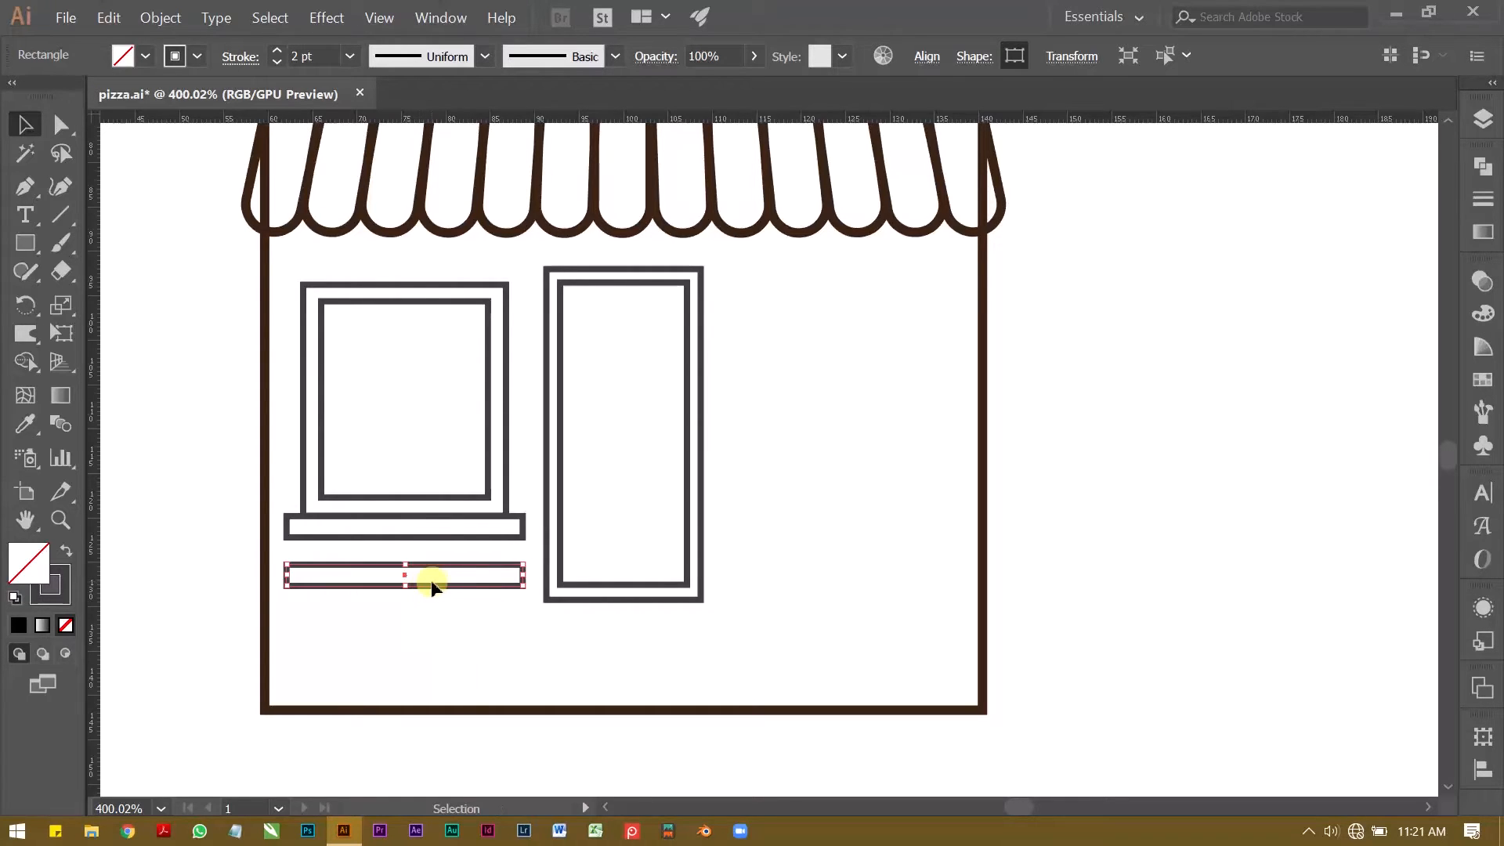
drag(405, 587, 404, 639)
drag(287, 601, 246, 601)
Step: Lower the bottom edges of both door rectangles to the level of the bottom of the box below the window
click(621, 599)
drag(621, 601, 627, 642)
click(334, 548)
drag(250, 567, 410, 519)
drag(645, 552, 682, 639)
drag(682, 619, 682, 609)
click(650, 658)
Step: Place a horizontal guide along the bottoms of the door and the lower box, and line the edges up with it
key(z)
drag(567, 622, 1151, 678)
drag(743, 413, 705, 513)
key(v)
key(z)
key(v)
click(827, 450)
drag(1272, 476, 1273, 468)
key(z)
drag(777, 436, 577, 449)
drag(622, 505, 641, 561)
drag(648, 446, 339, 434)
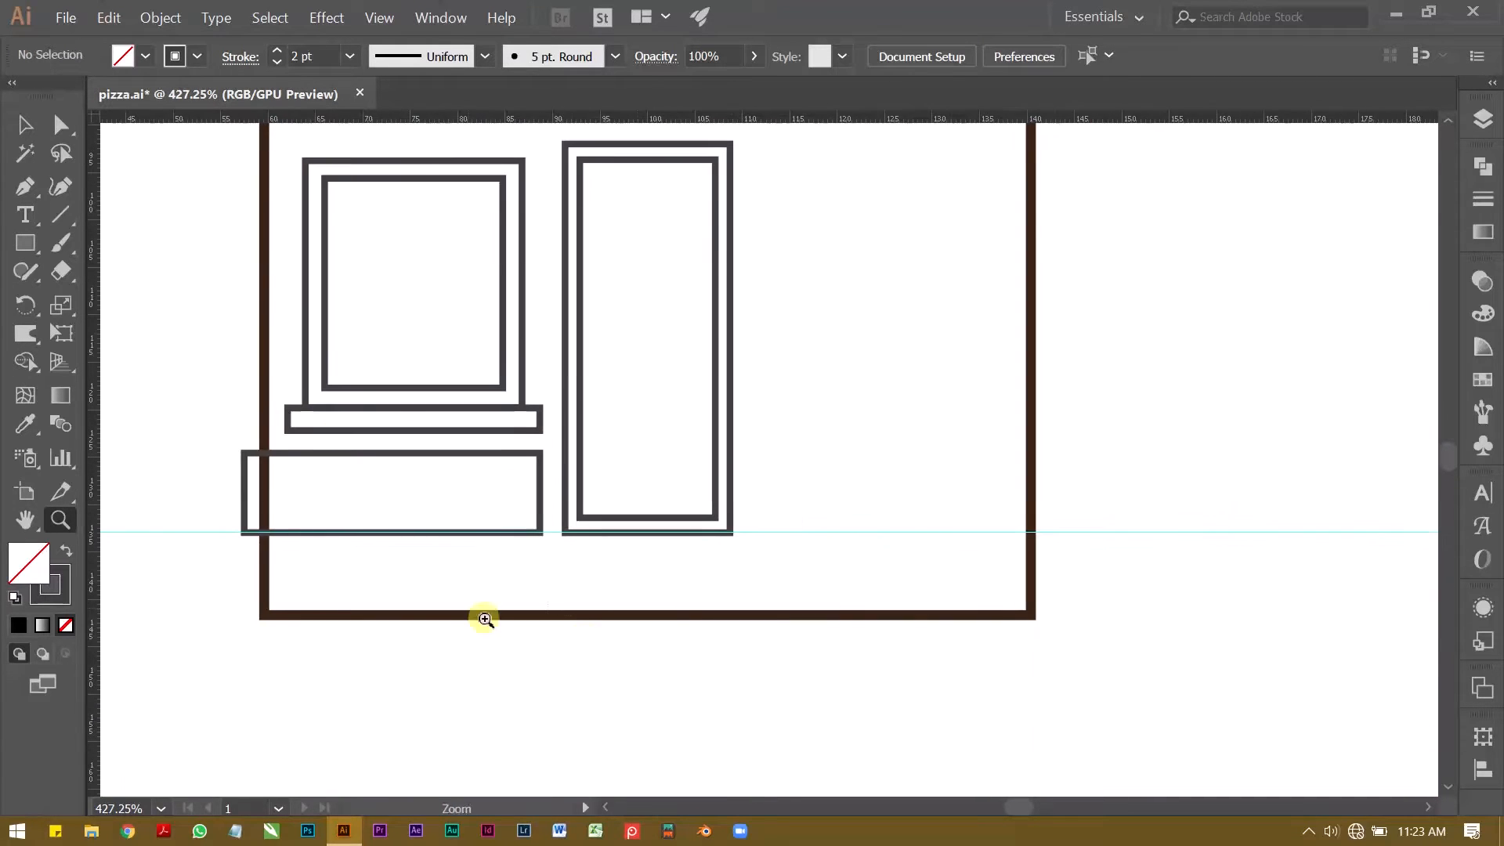
Step: Raise the shop wall's bottom edge to the horizontal guide under the door and box
key(v)
click(650, 616)
drag(650, 617, 937, 464)
key(z)
key(v)
drag(859, 503, 391, 487)
key(z)
key(space)
drag(590, 474, 344, 592)
key(space)
key(v)
click(242, 494)
key(z)
key(space)
mouse_move(486, 594)
mouse_down()
mouse_move(622, 553)
mouse_move(503, 602)
mouse_up()
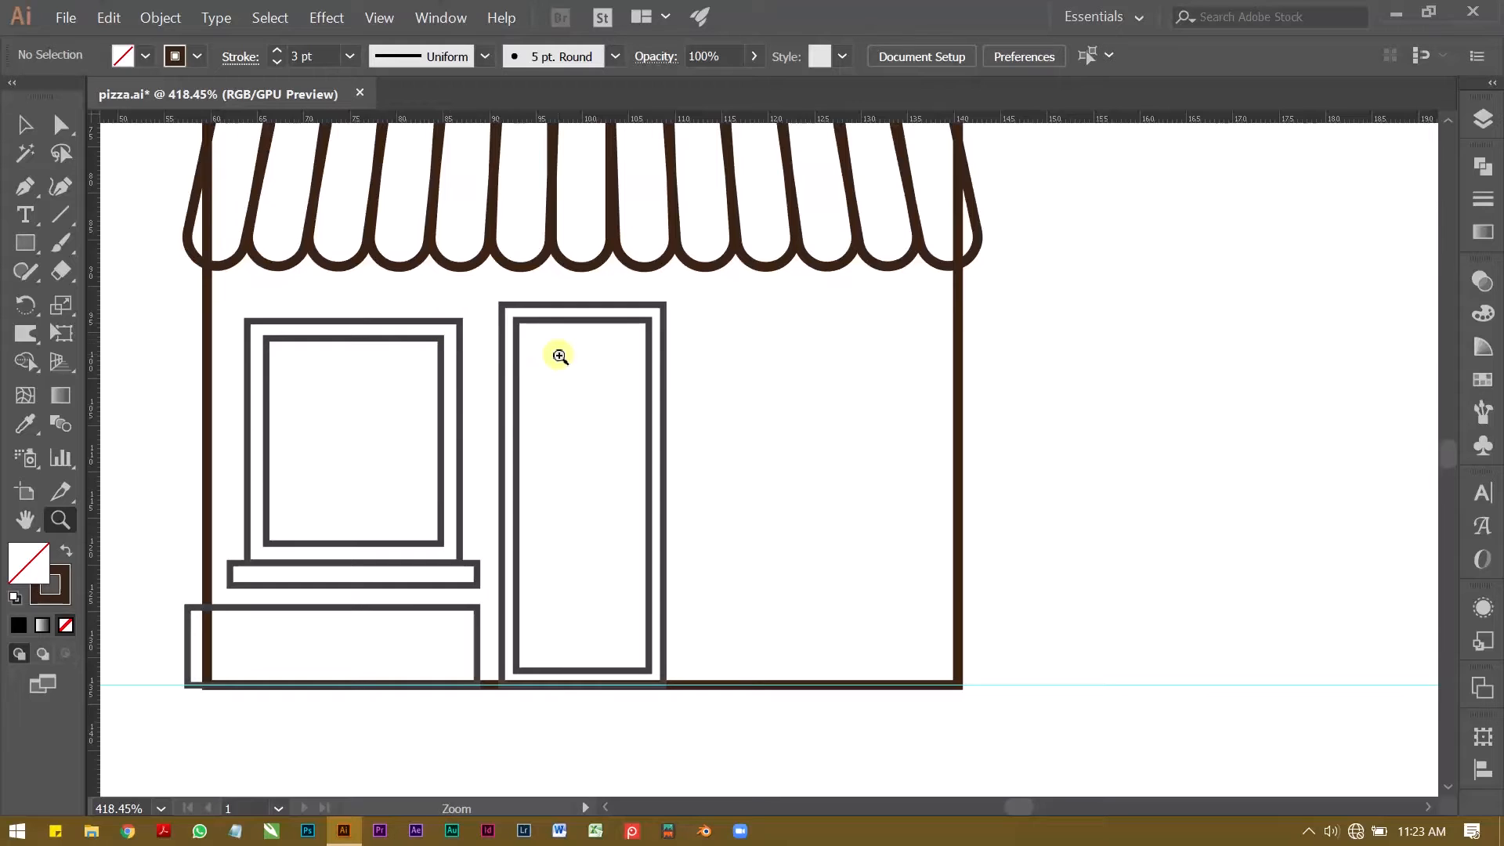
Step: Examine the inner door rectangle up close and check its stroke weight
drag(577, 316, 637, 312)
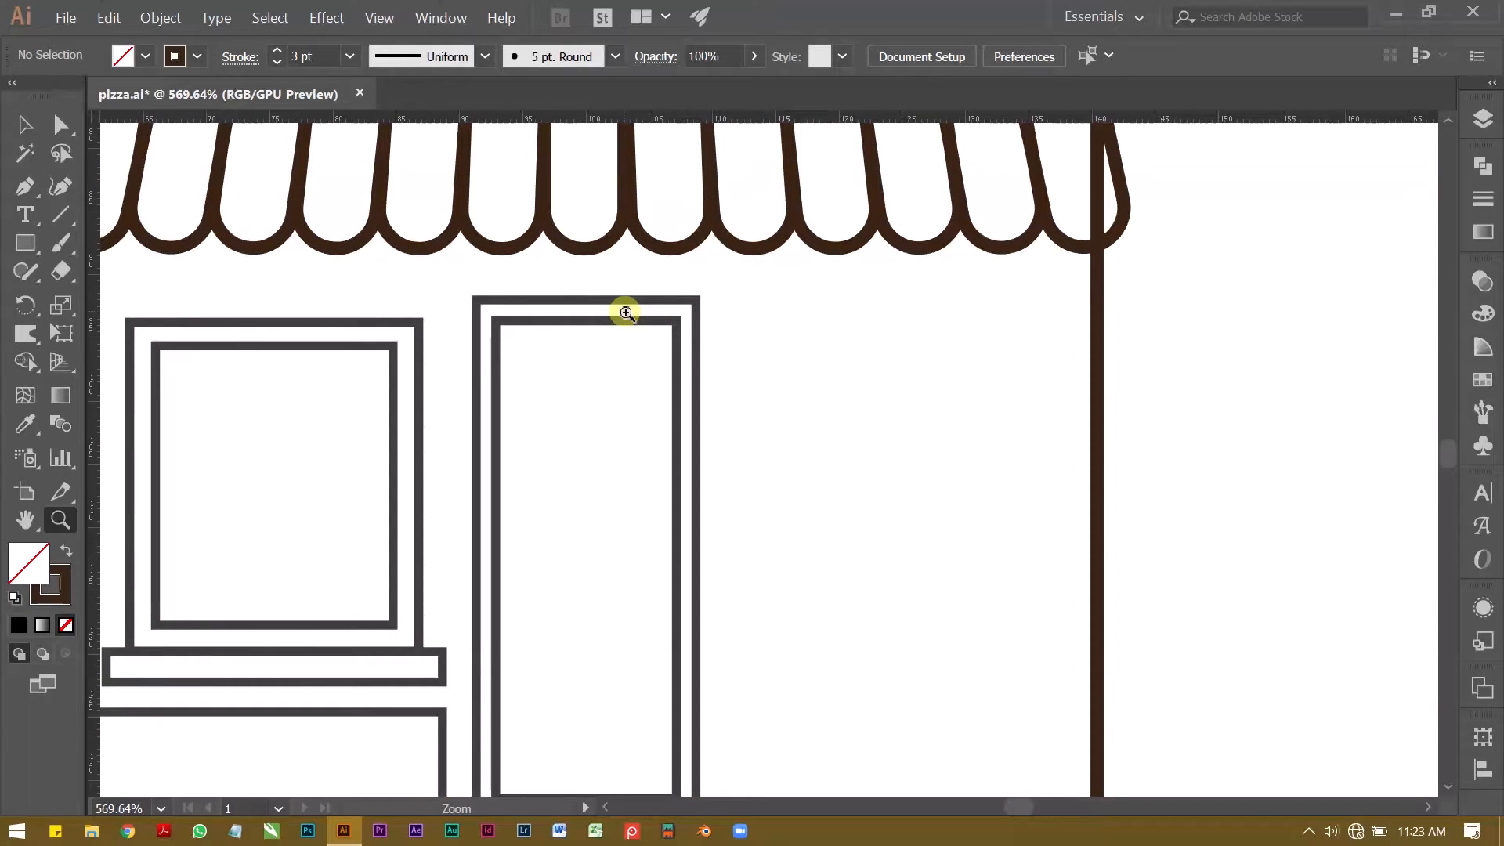
drag(468, 327, 655, 328)
drag(791, 390, 706, 402)
drag(749, 527, 734, 386)
drag(703, 428, 554, 359)
key(v)
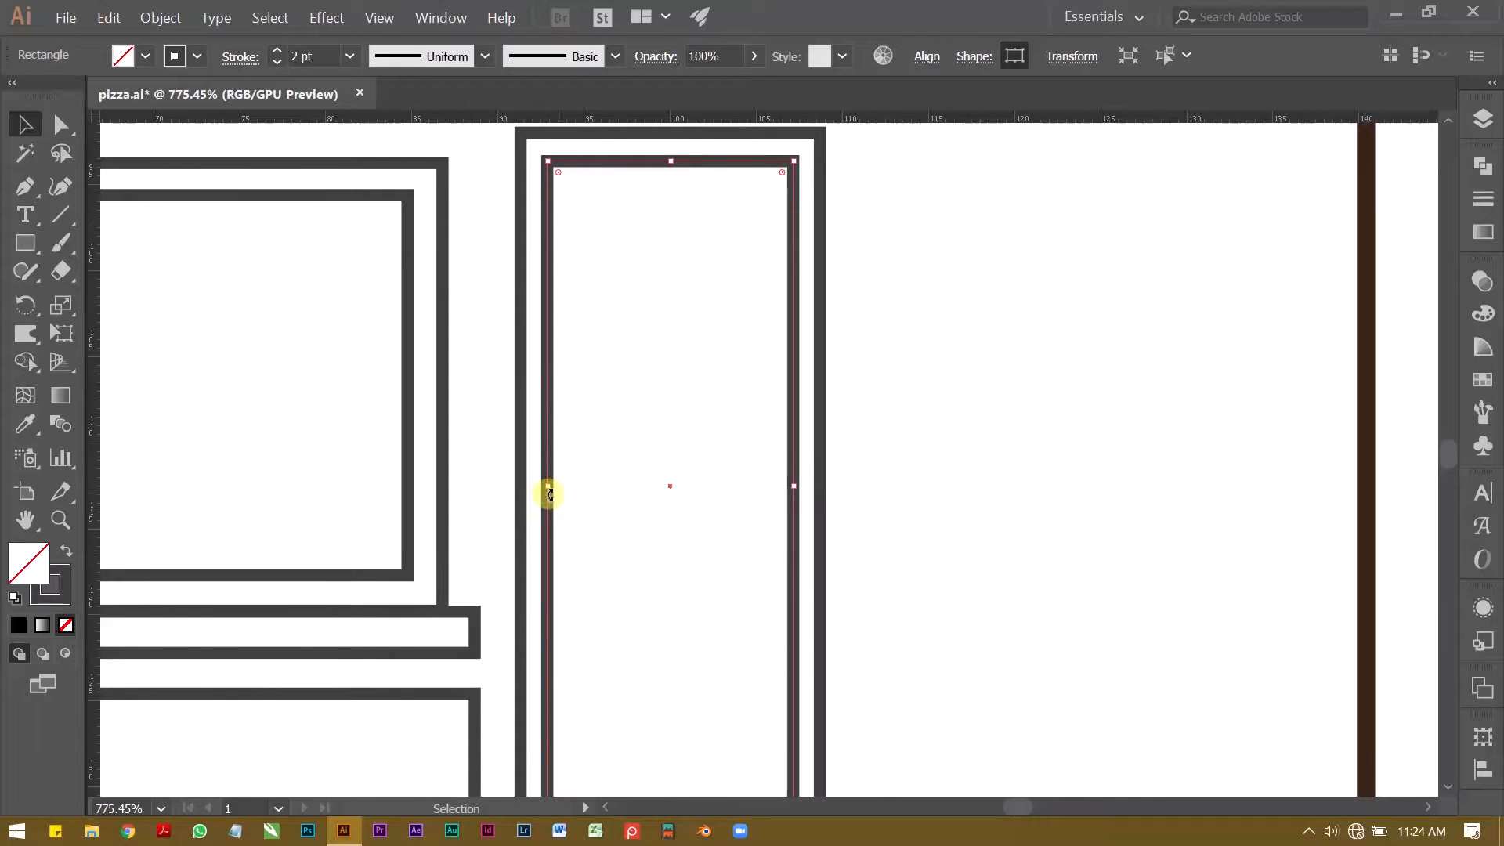
drag(547, 492, 547, 487)
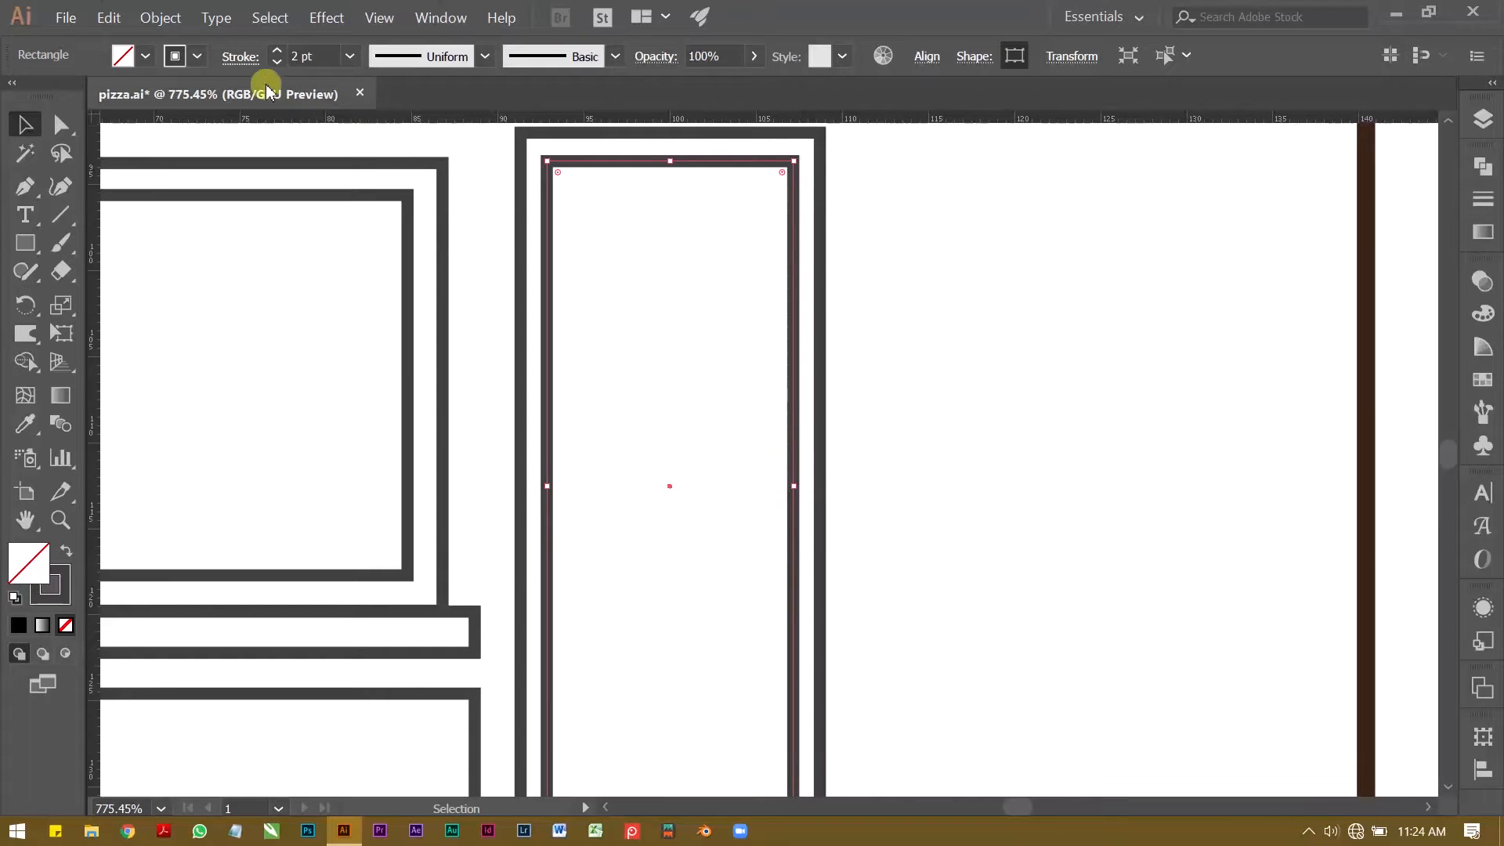
click(308, 55)
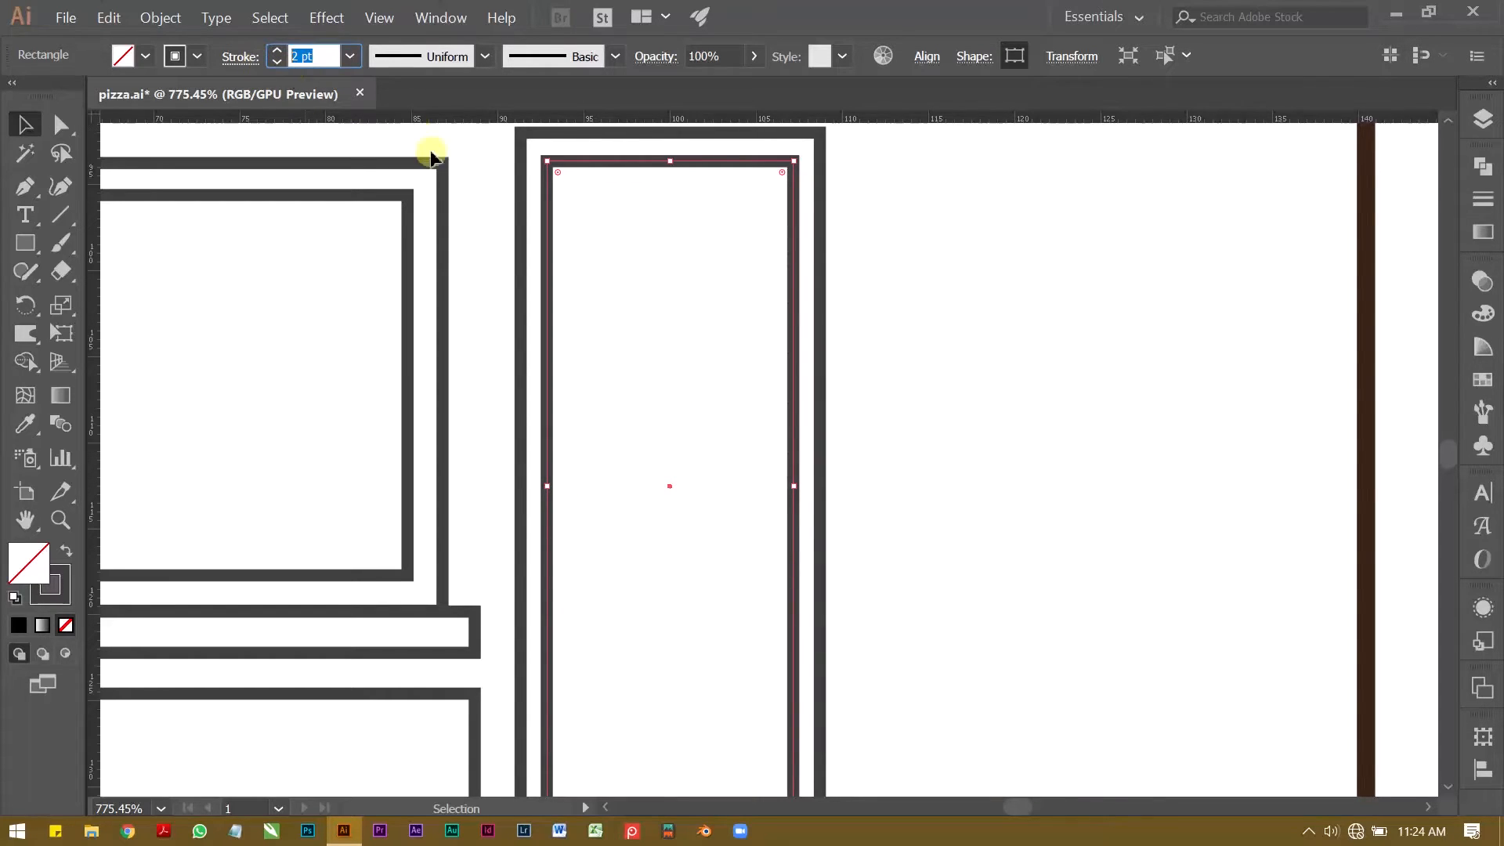
click(481, 251)
key(z)
drag(514, 245, 407, 308)
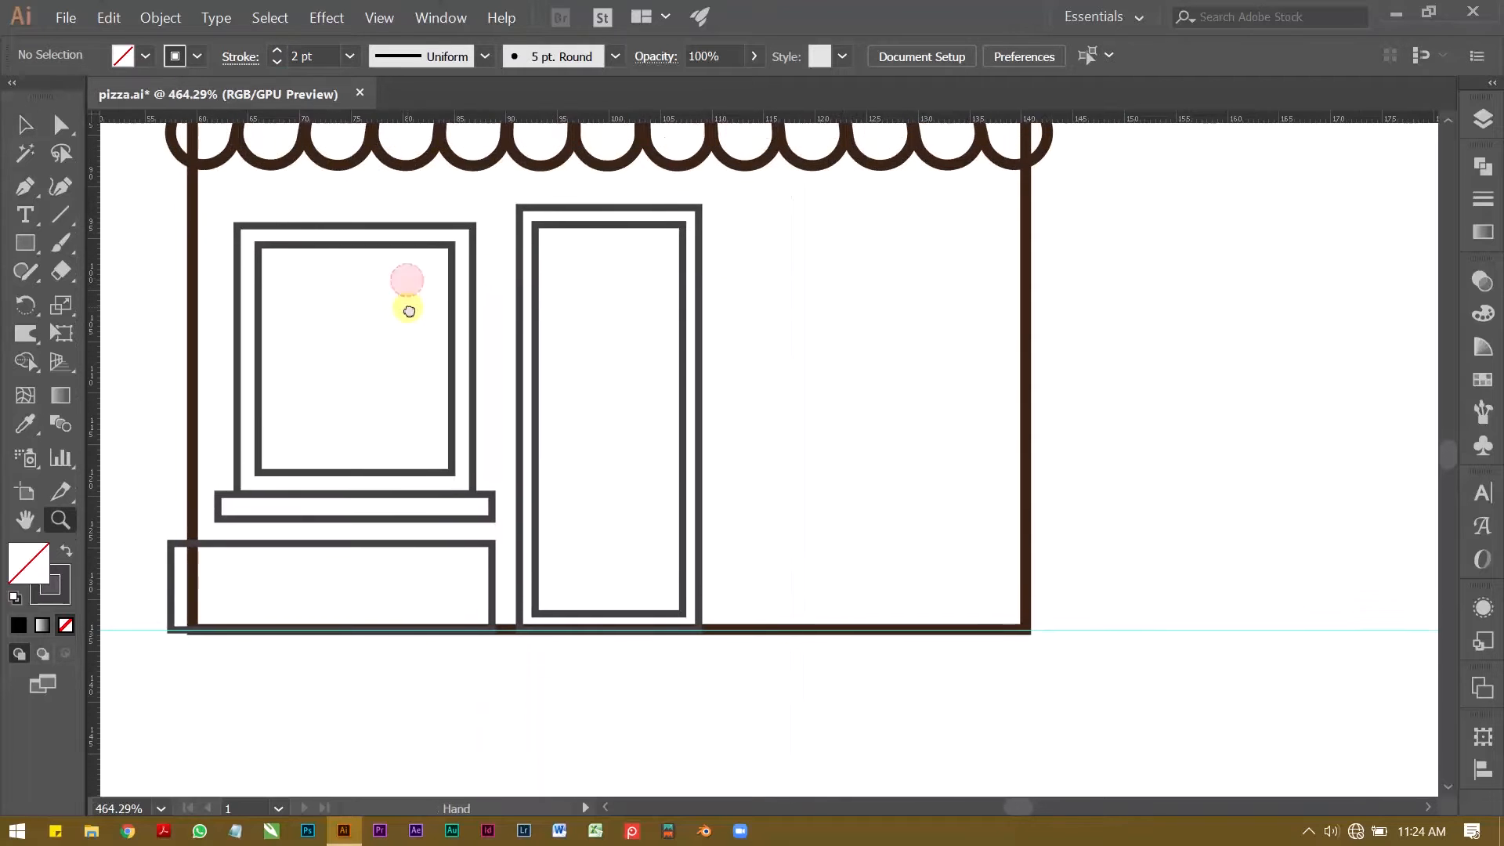
drag(243, 398, 312, 426)
key(v)
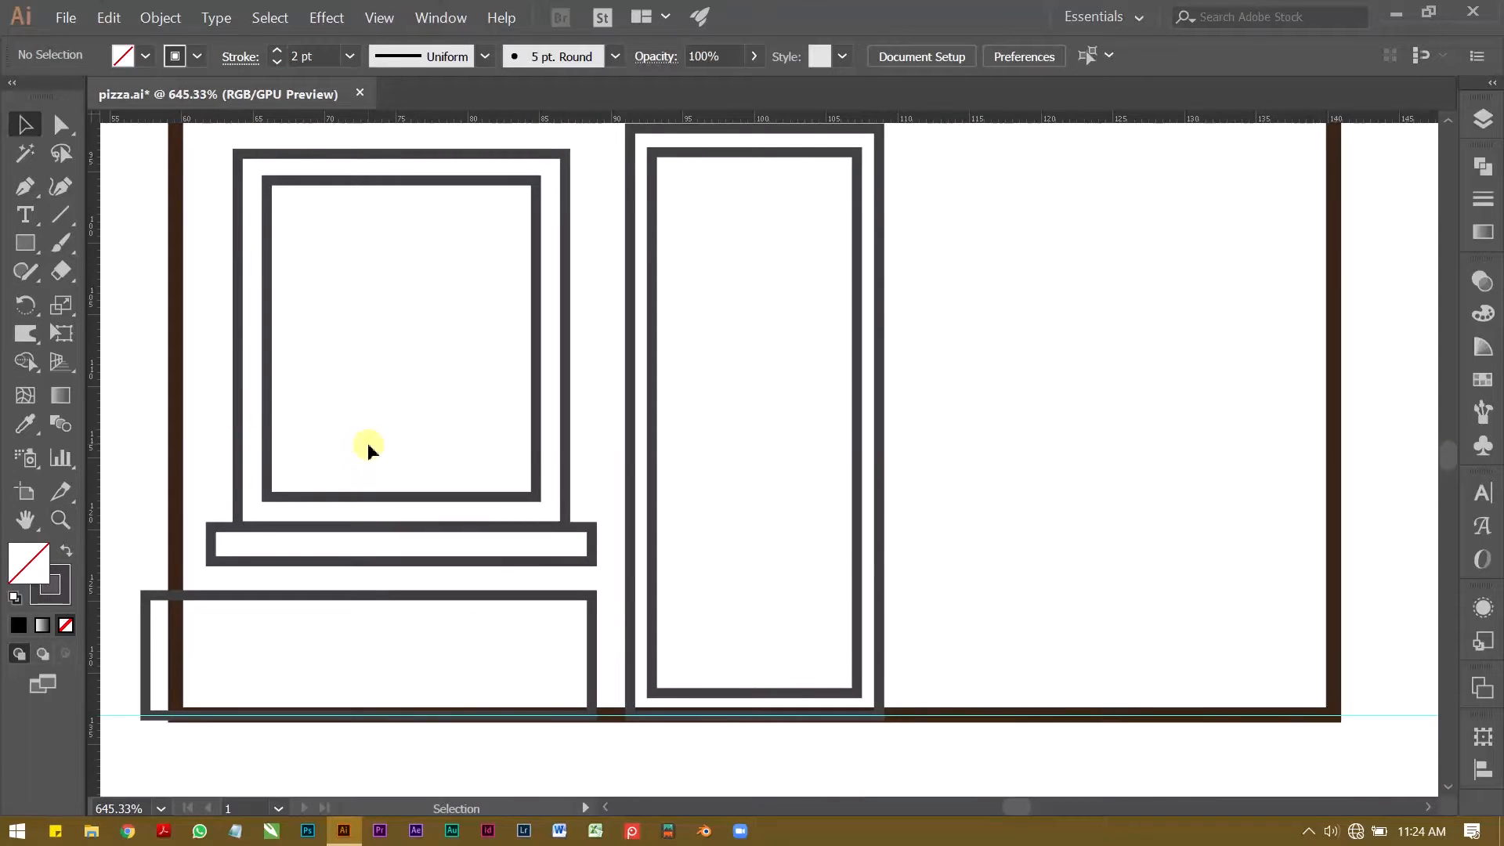
key(z)
drag(421, 440, 317, 423)
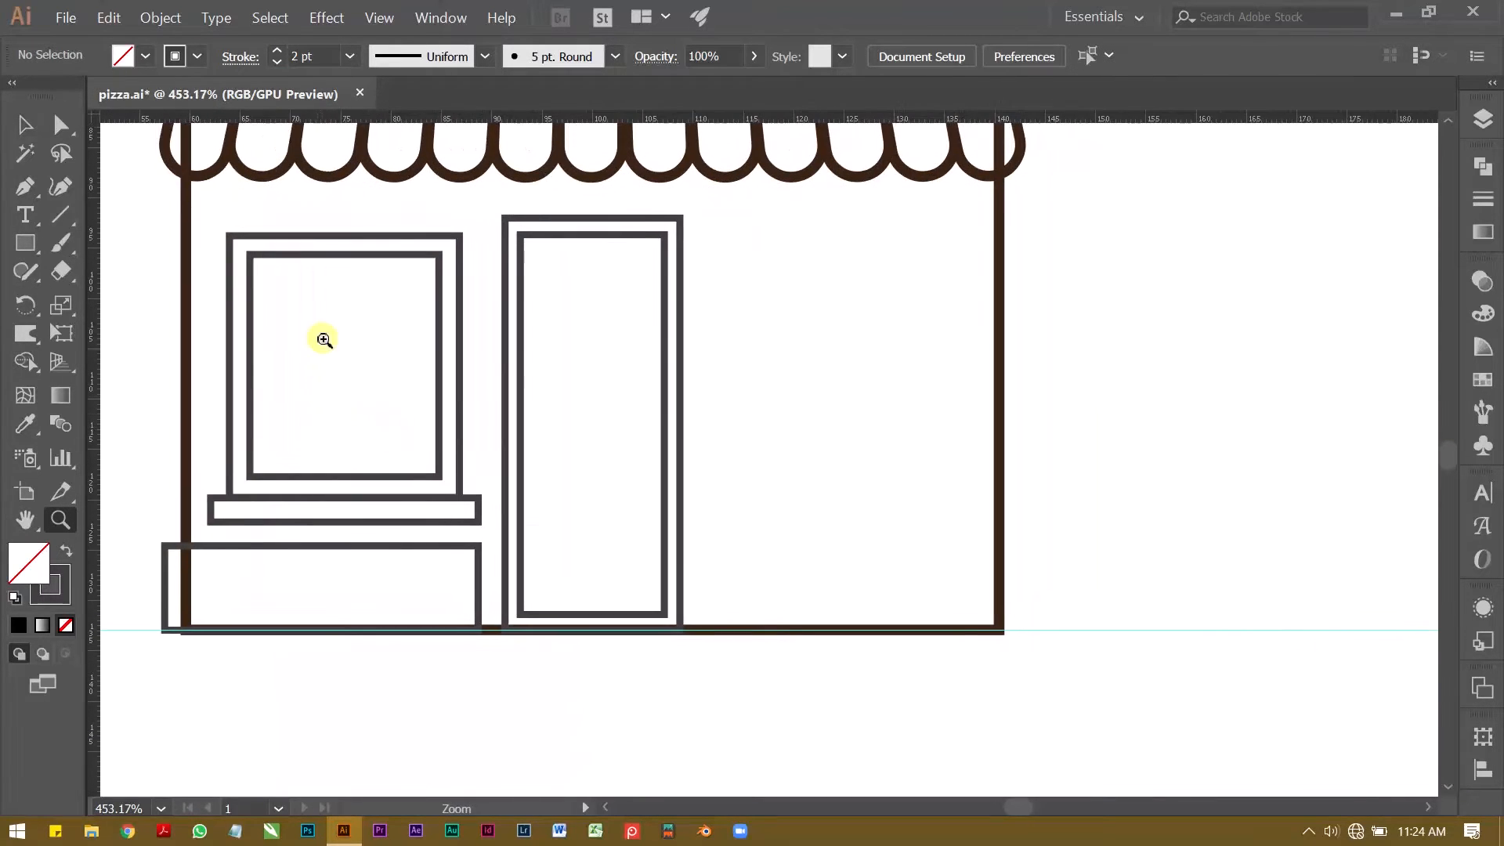
key(v)
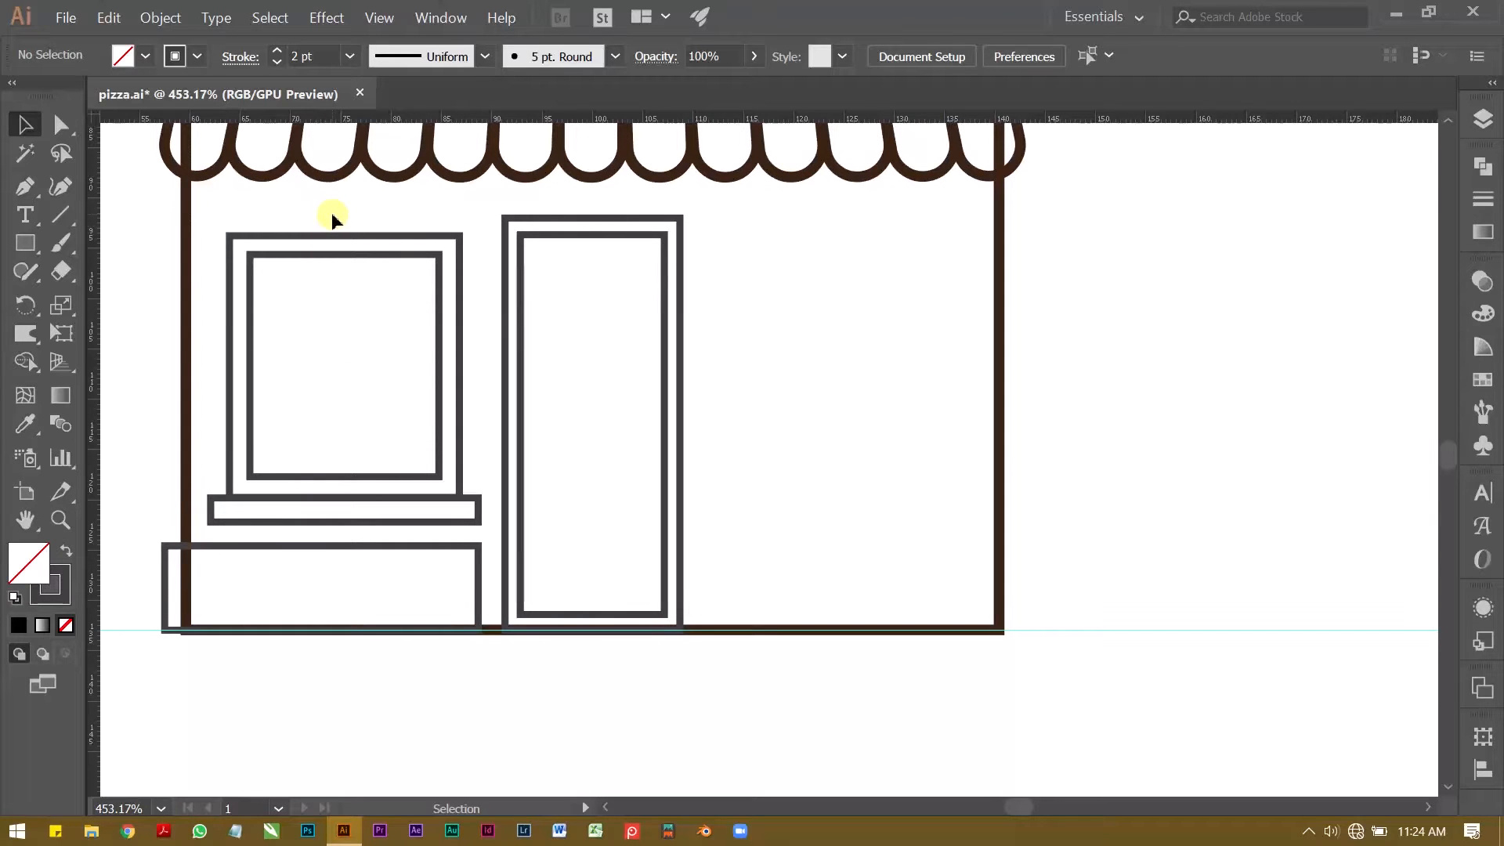
Step: Select both window and both door rectangles without the wall, and round all their corners to 1.26 mm
drag(332, 224, 565, 309)
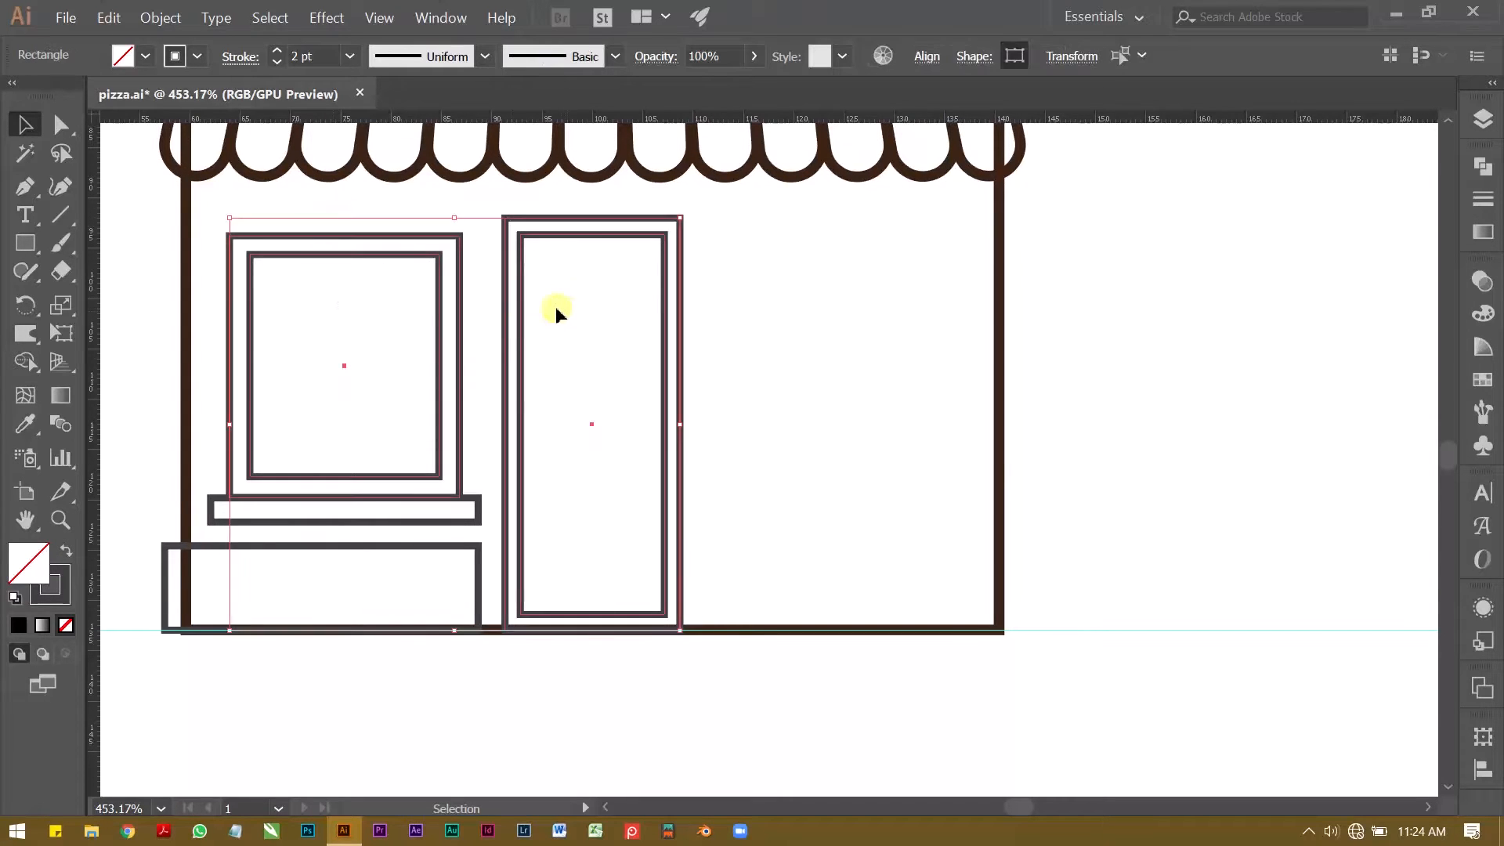
key(z)
drag(184, 228, 406, 254)
drag(608, 302, 432, 310)
key(space)
drag(660, 350, 486, 369)
key(v)
click(957, 360)
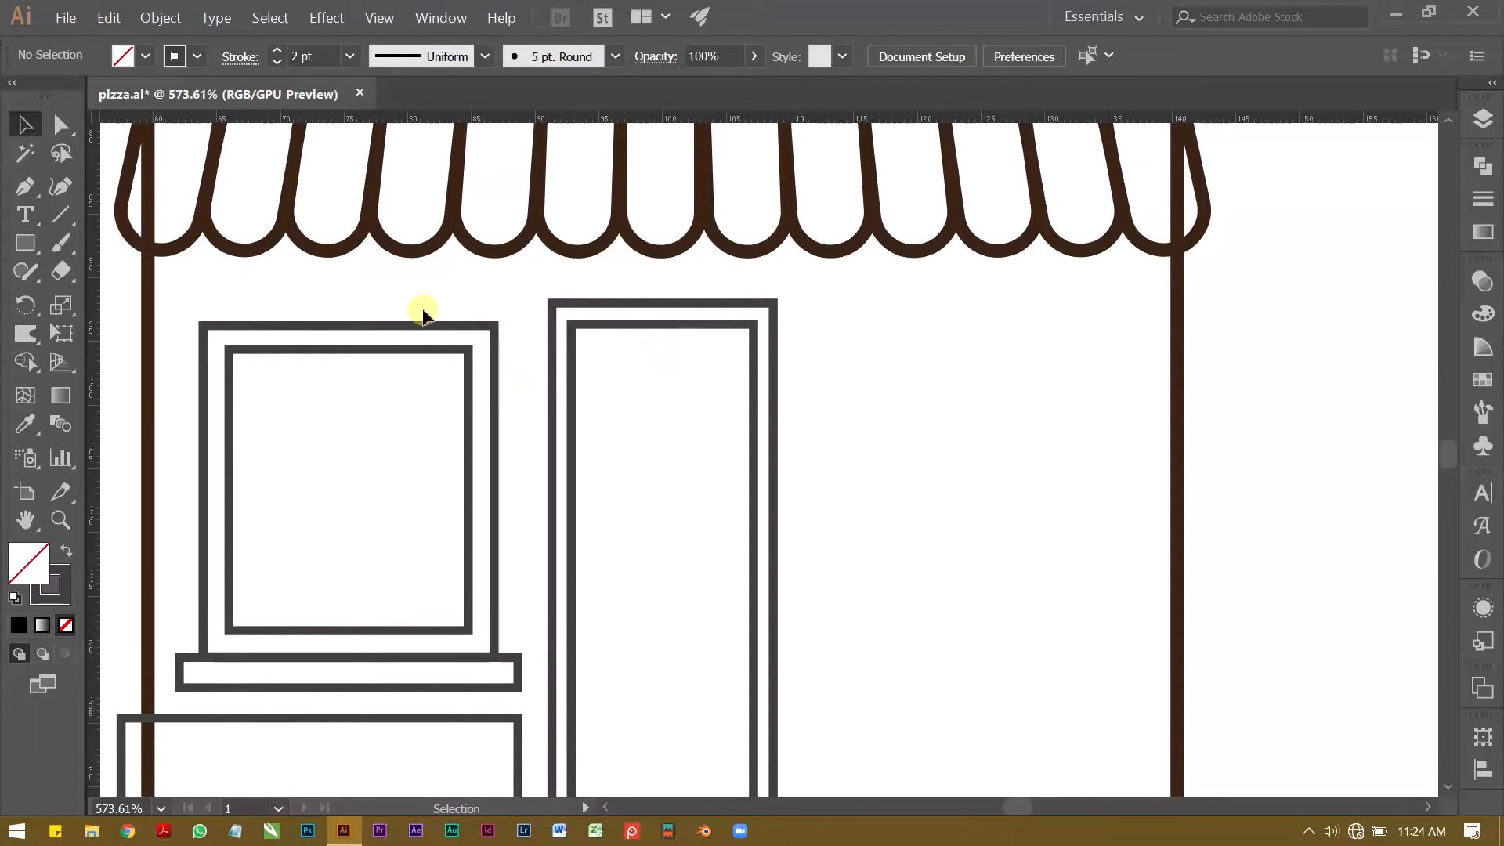
drag(352, 300, 681, 425)
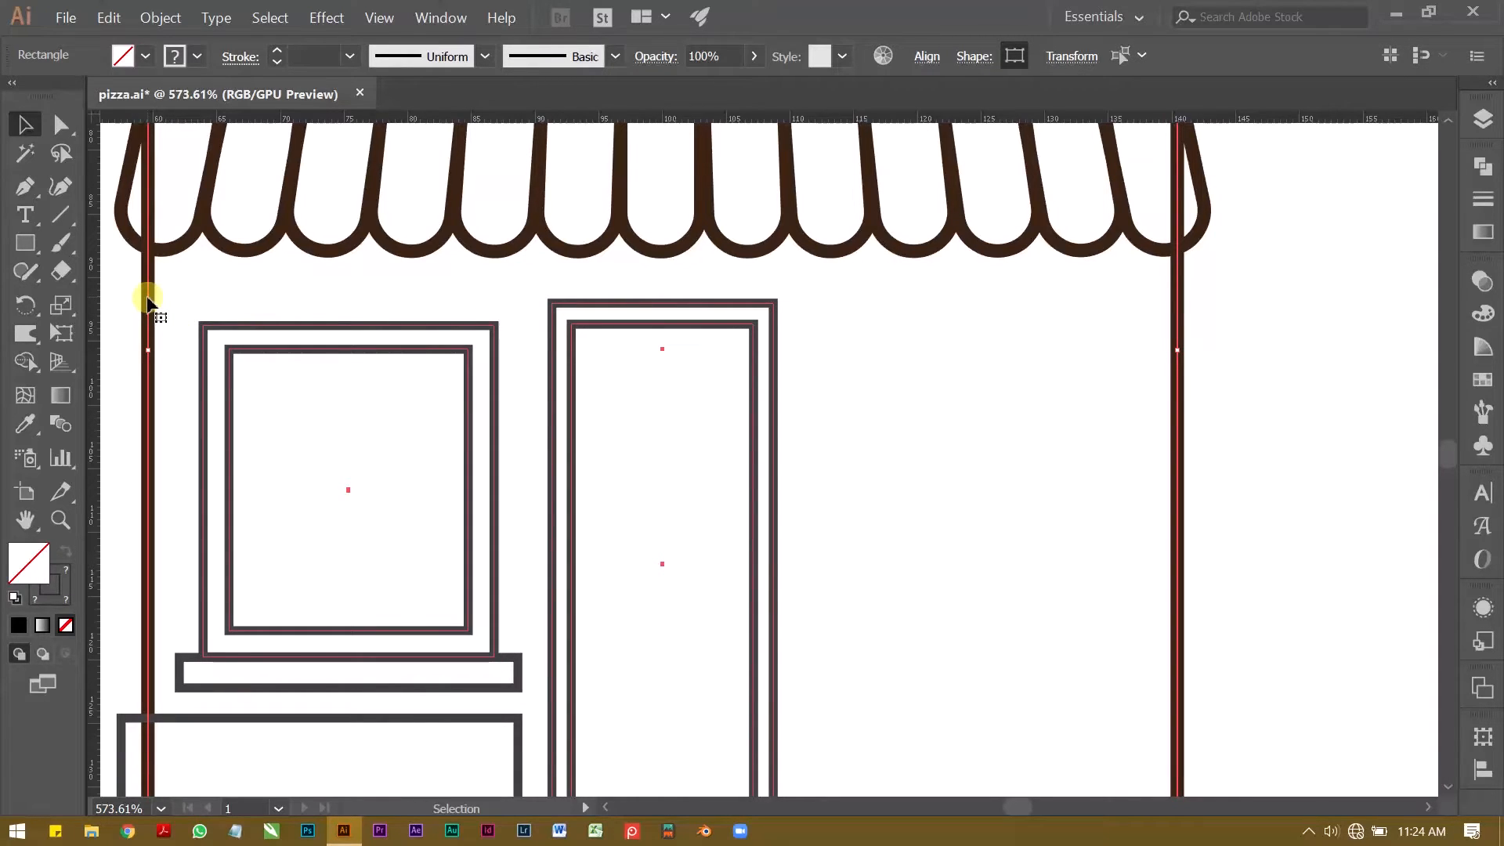
drag(336, 292, 642, 393)
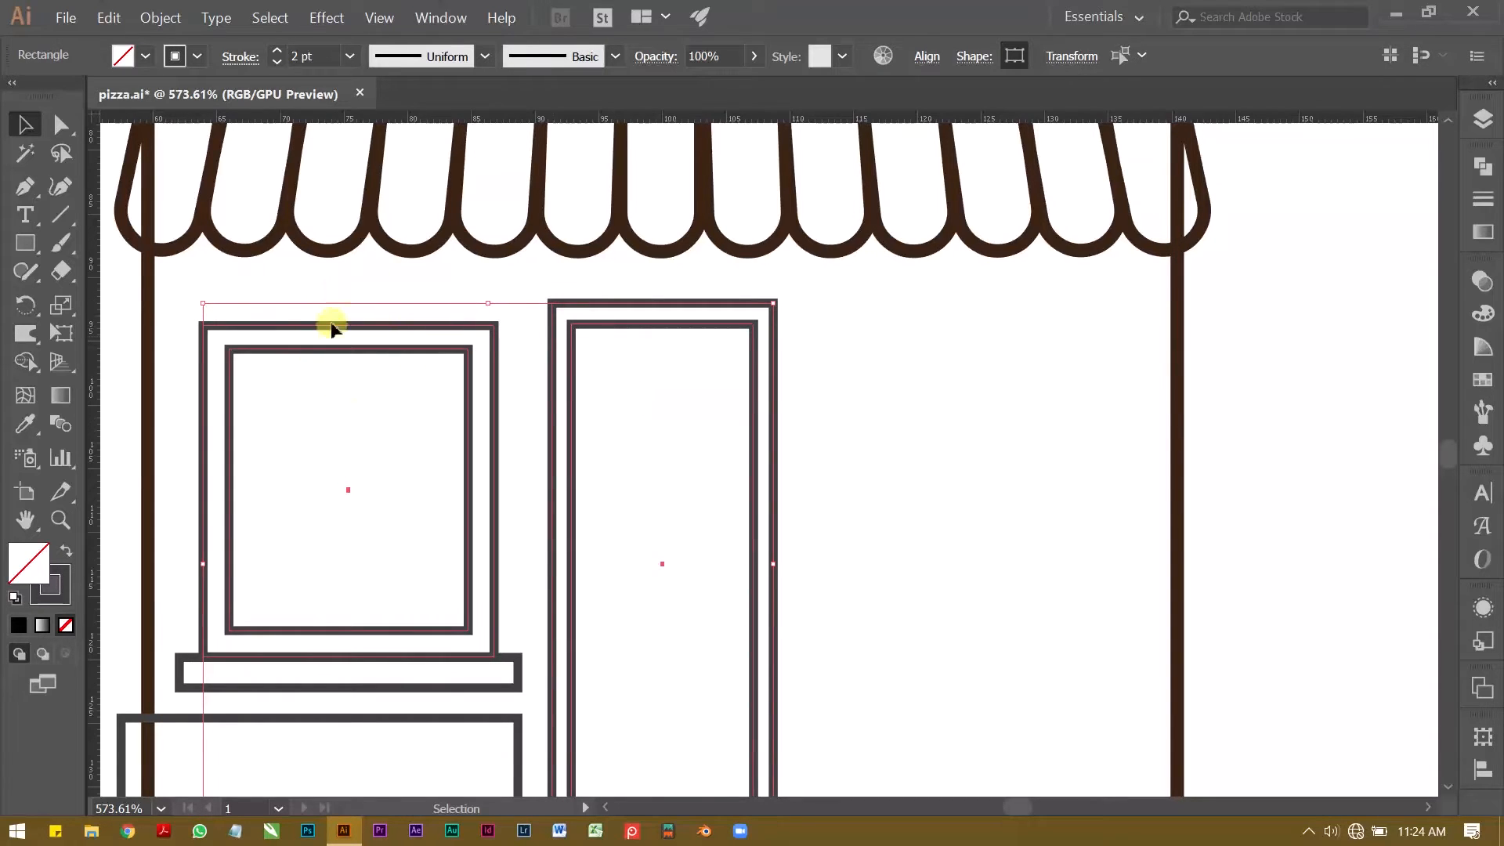
key(a)
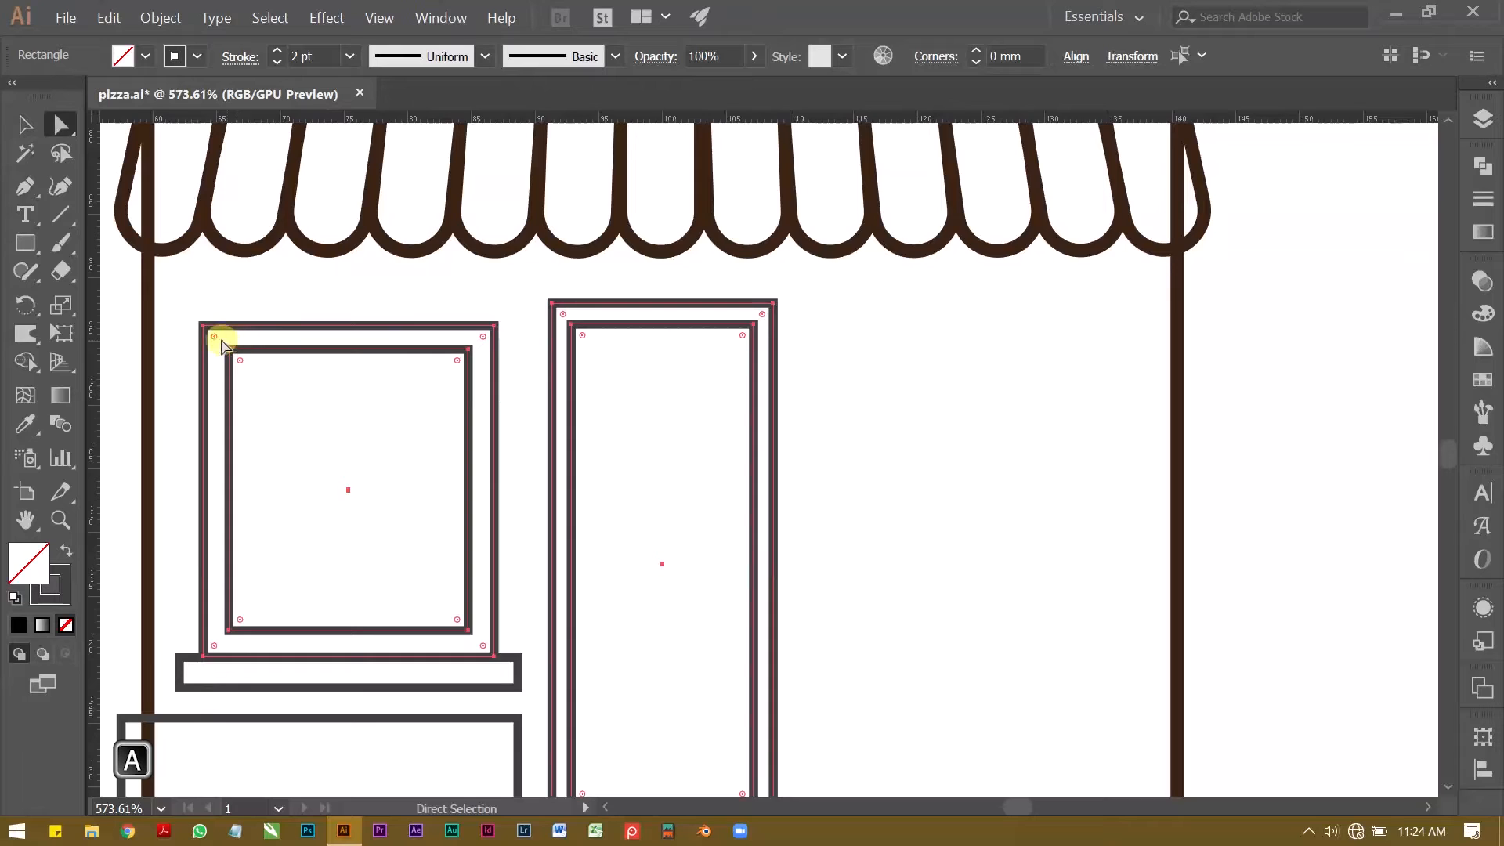
drag(215, 339, 223, 347)
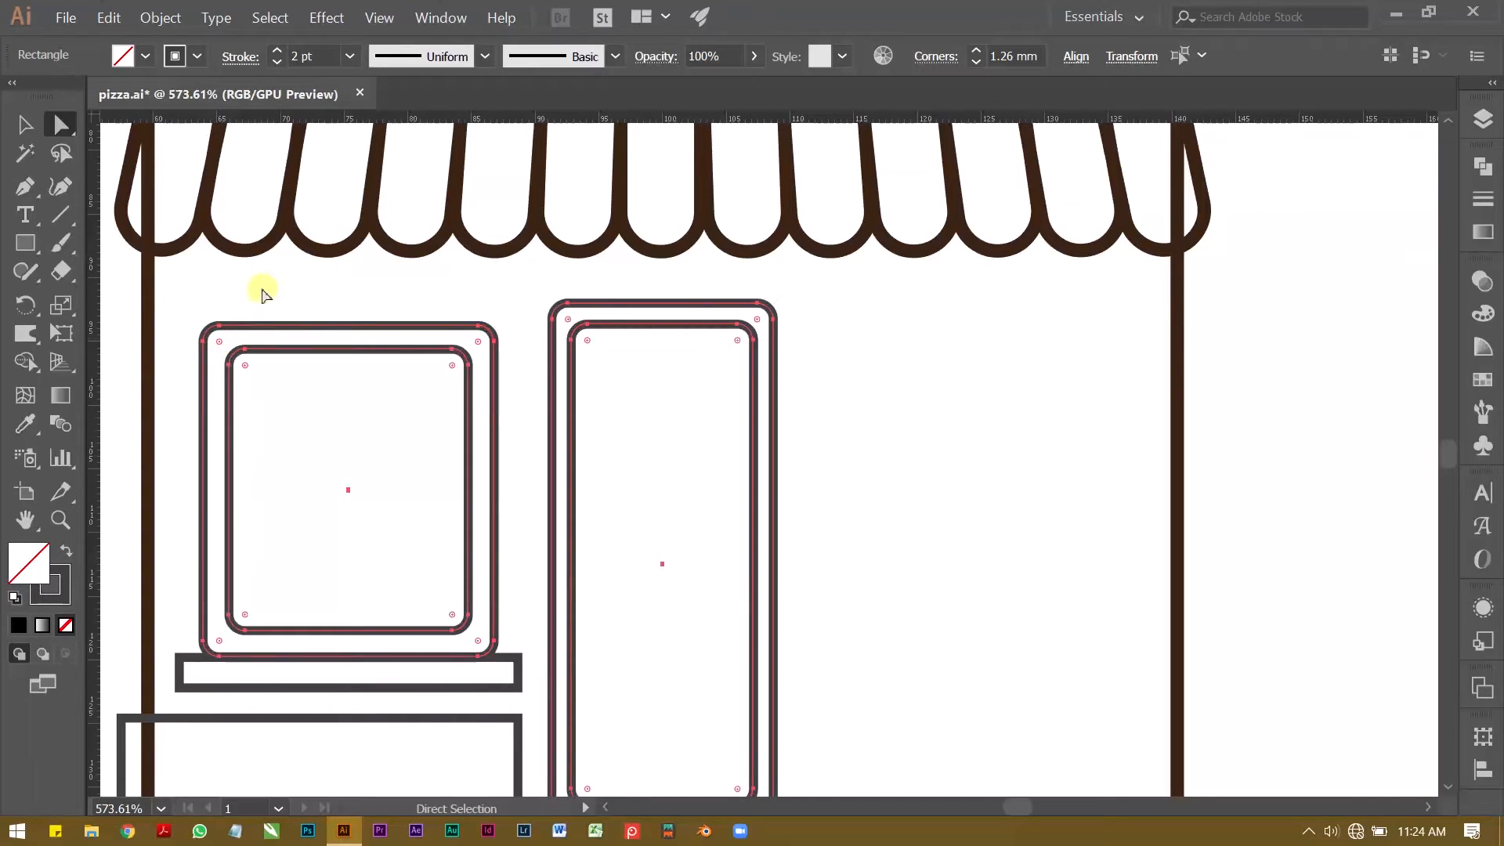
click(261, 287)
Step: Tighten the corner radius of the inner door rectangle so it is smaller than the outer frame's
key(z)
drag(609, 390, 509, 359)
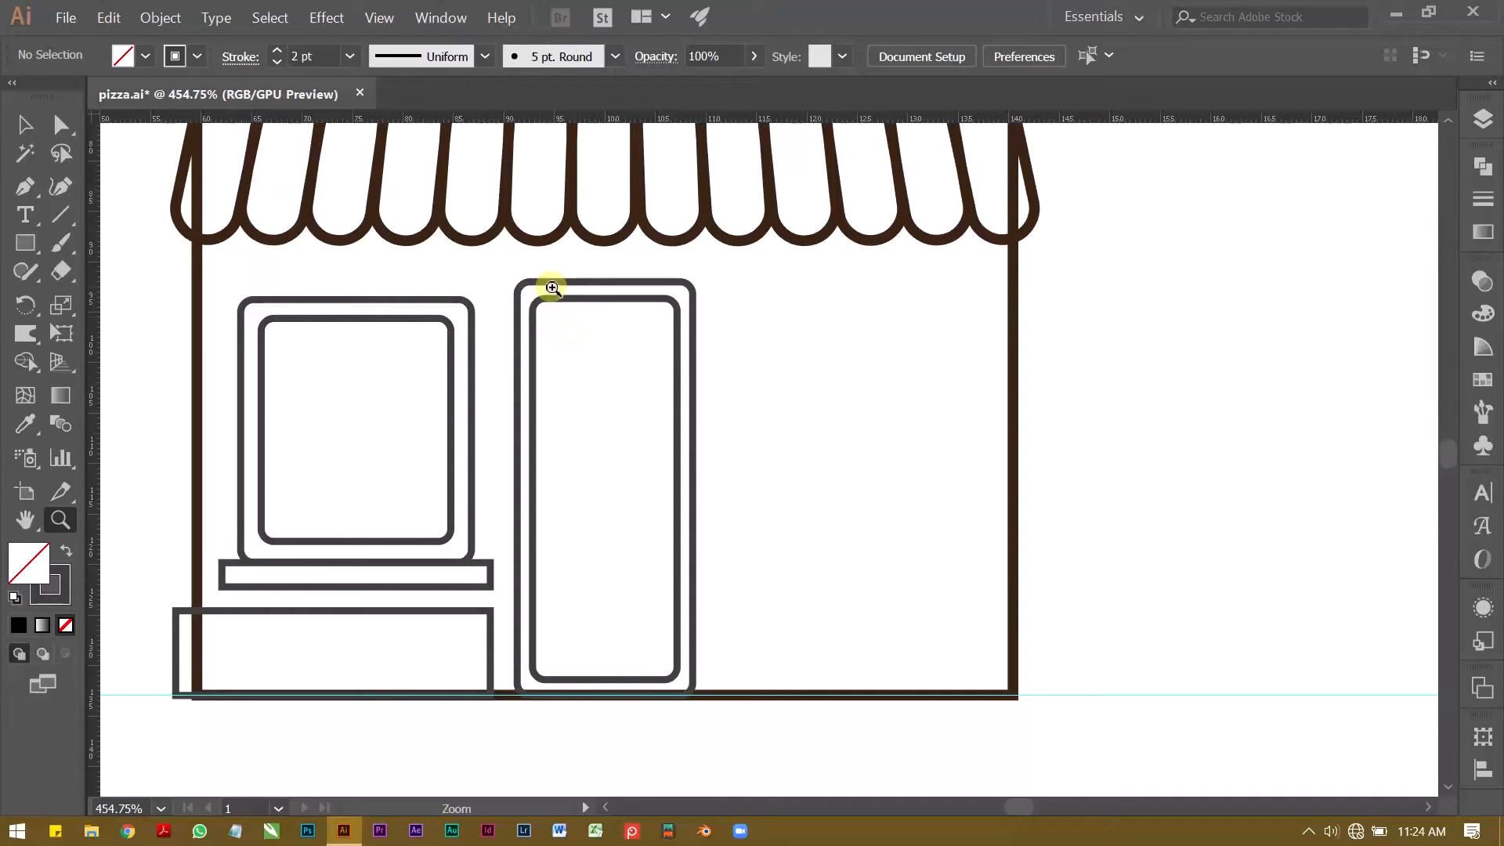
drag(553, 288, 648, 292)
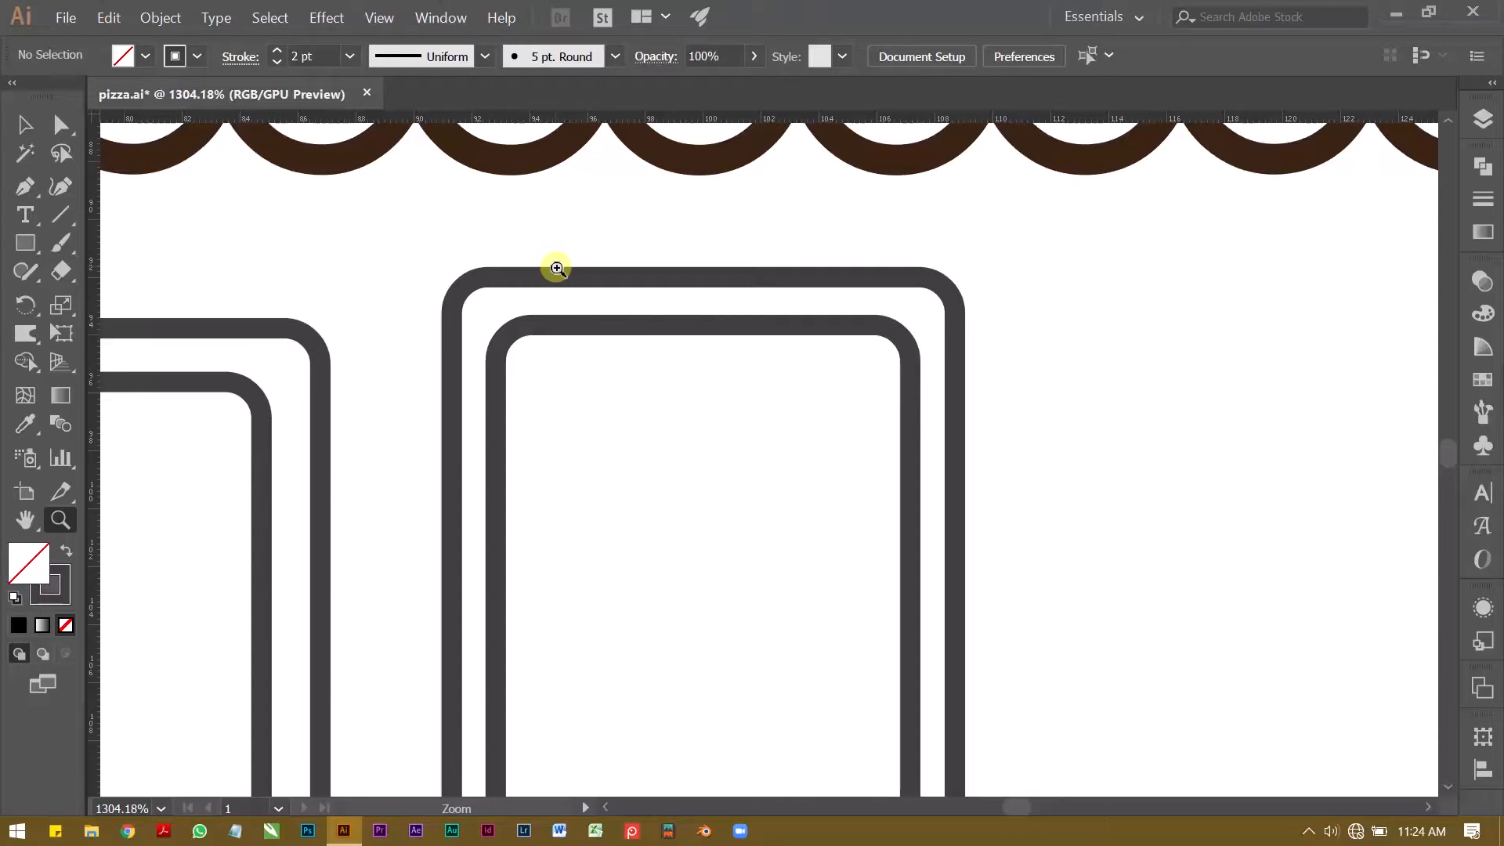
key(v)
drag(604, 340, 517, 352)
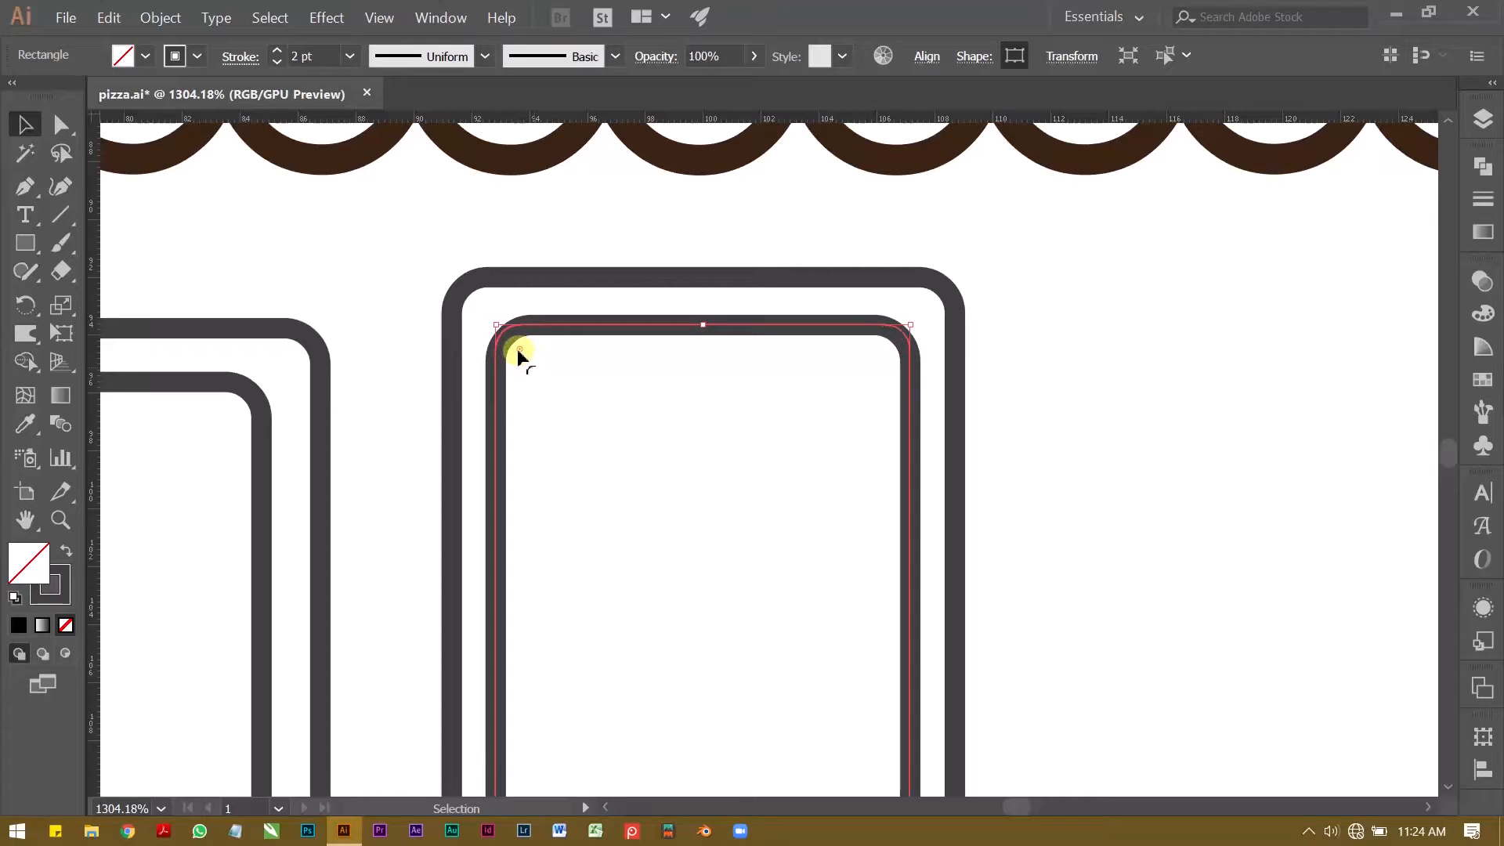
click(372, 276)
Step: Round the corners of the window sill fully so its ends become semicircles
key(z)
drag(753, 314, 501, 301)
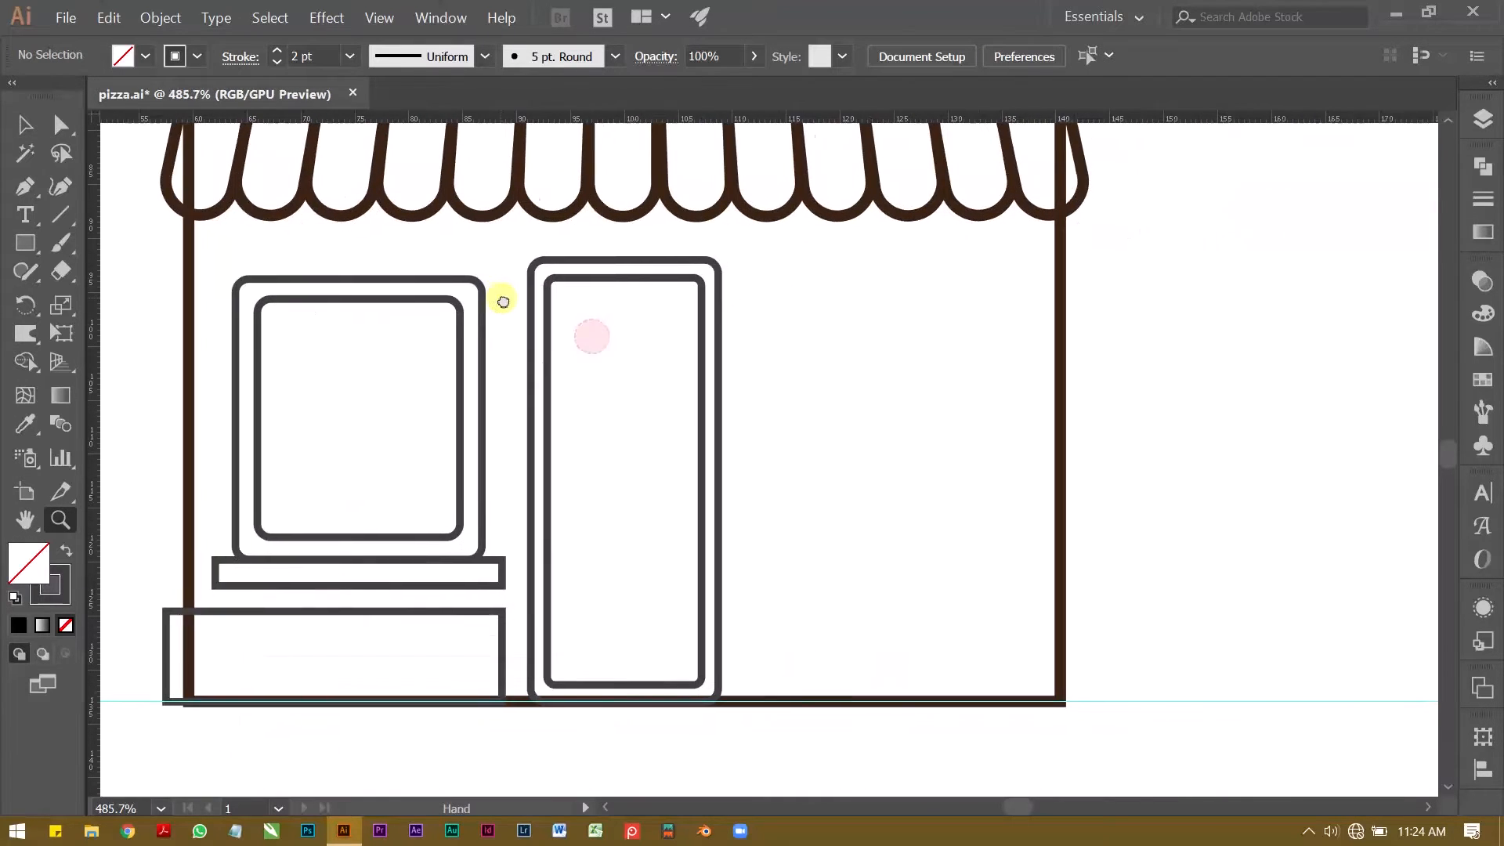
drag(411, 348, 484, 356)
drag(383, 492, 369, 423)
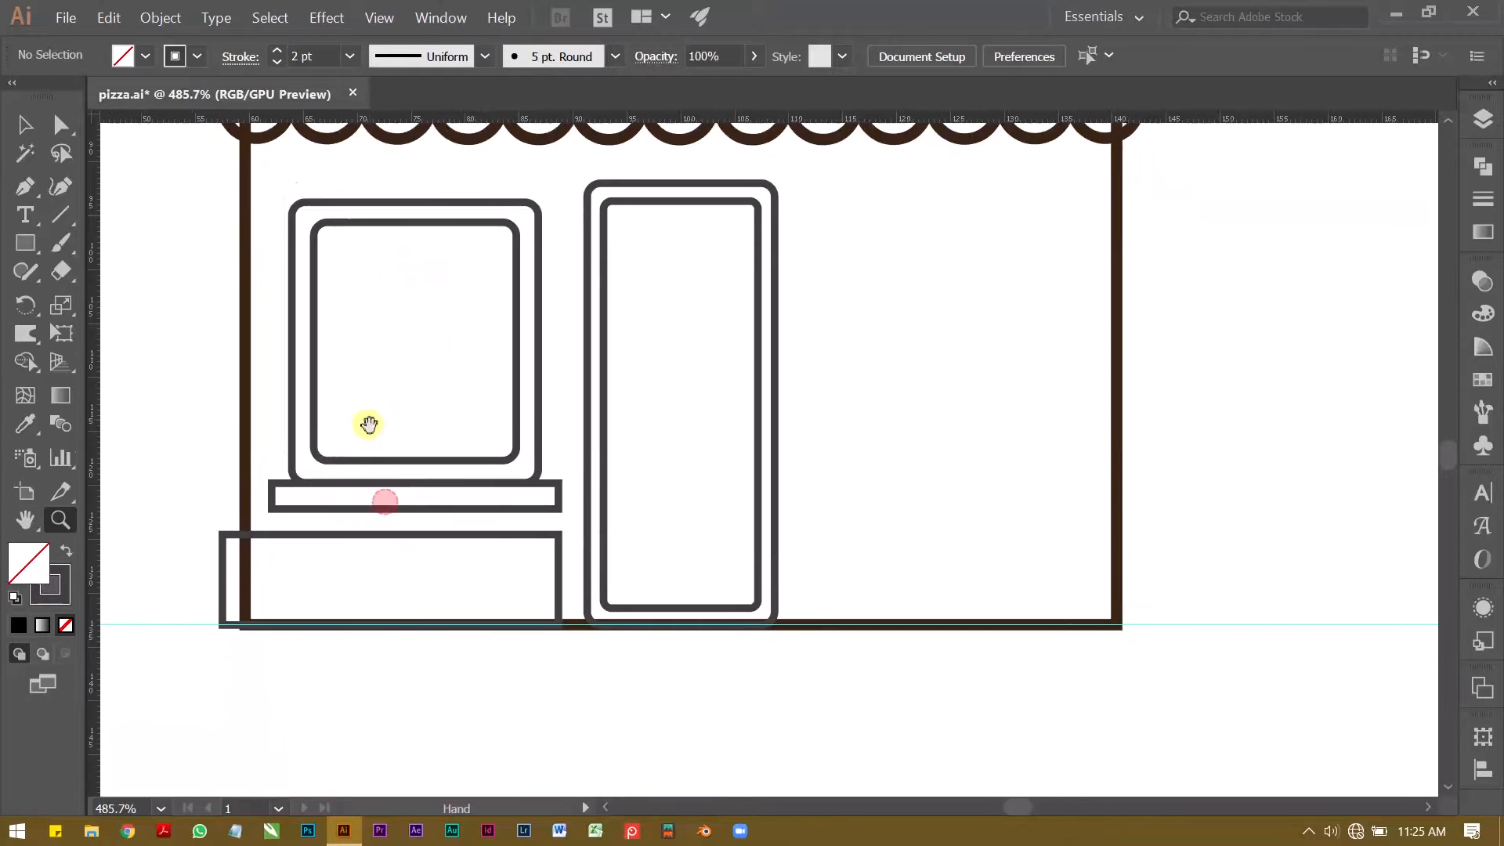
drag(254, 543, 455, 540)
key(v)
click(298, 500)
drag(312, 485, 345, 470)
click(483, 524)
drag(585, 458, 712, 459)
click(746, 427)
click(1262, 312)
key(z)
drag(1261, 312, 671, 409)
drag(433, 517, 550, 517)
key(v)
click(541, 452)
key(a)
click(326, 697)
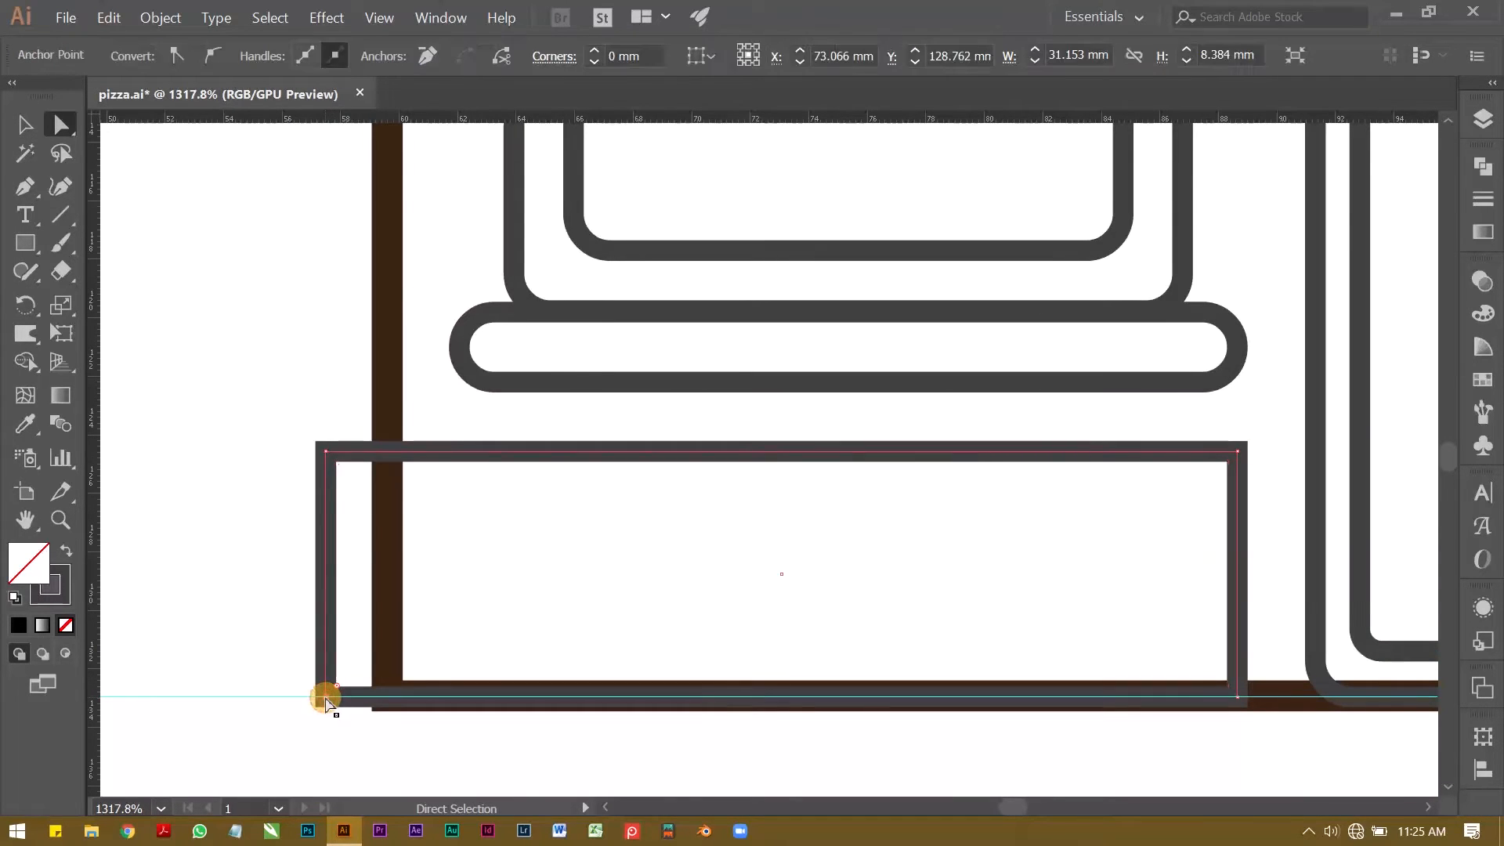
key(Left)
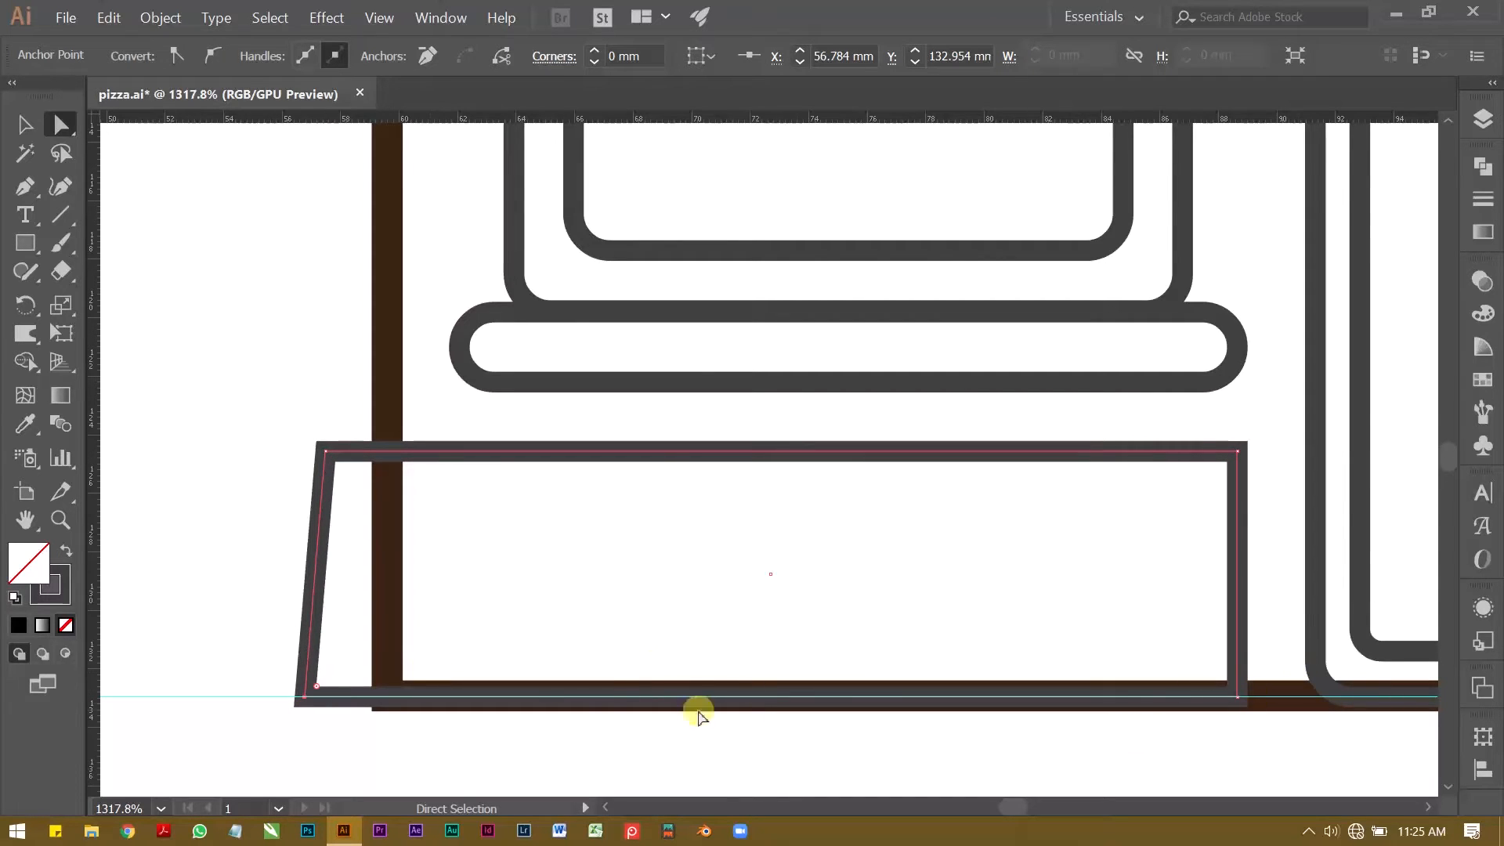
click(615, 626)
key(ctrl+z)
key(ctrl+z)
click(510, 621)
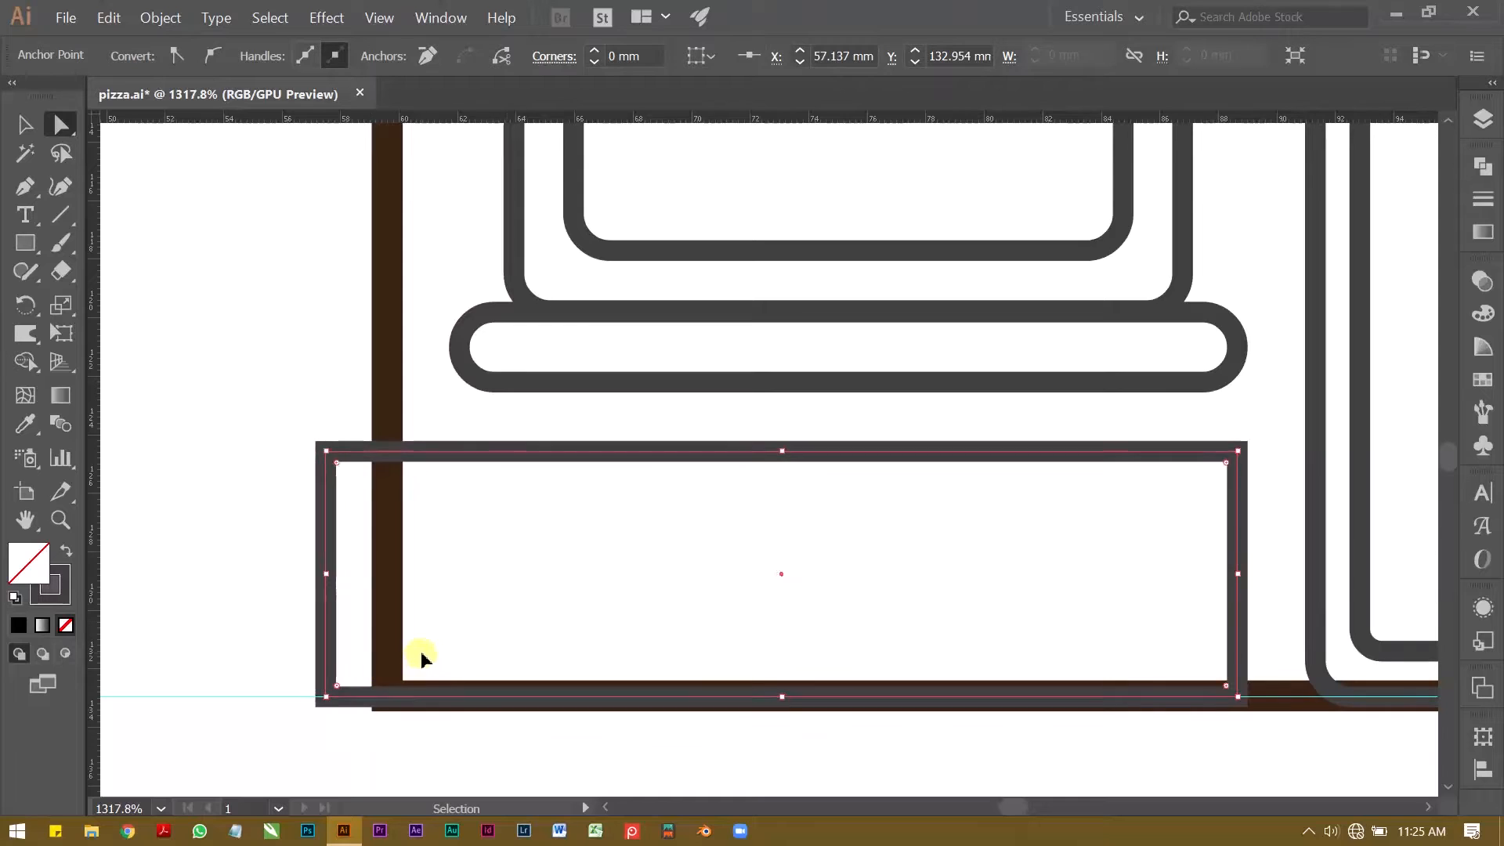
Step: Slant the lower box's left side by nudging its bottom-left corner outward to X 56.784 mm
drag(278, 649, 346, 678)
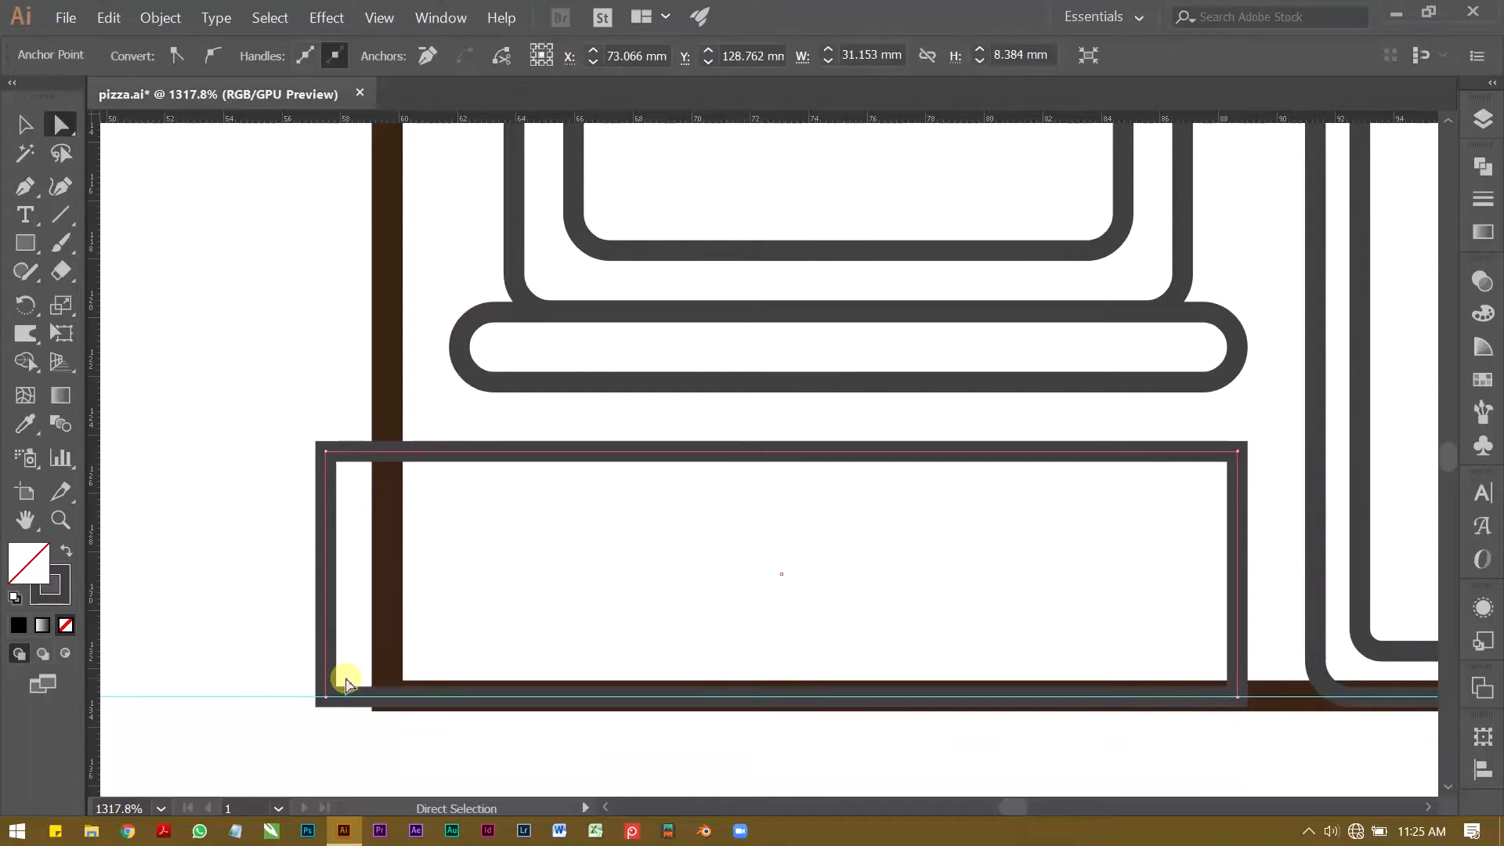
key(a)
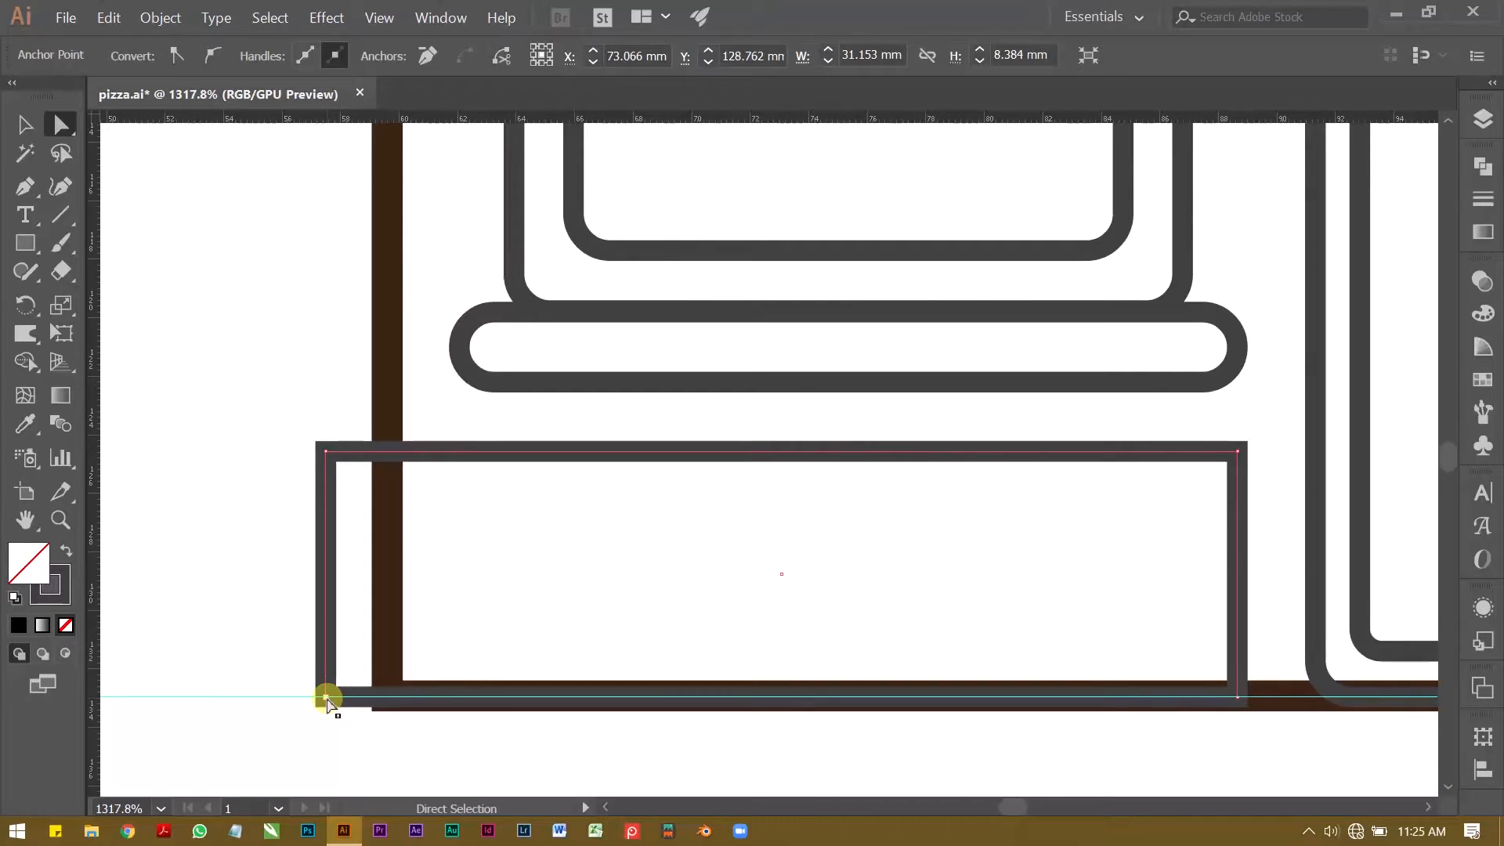
click(326, 697)
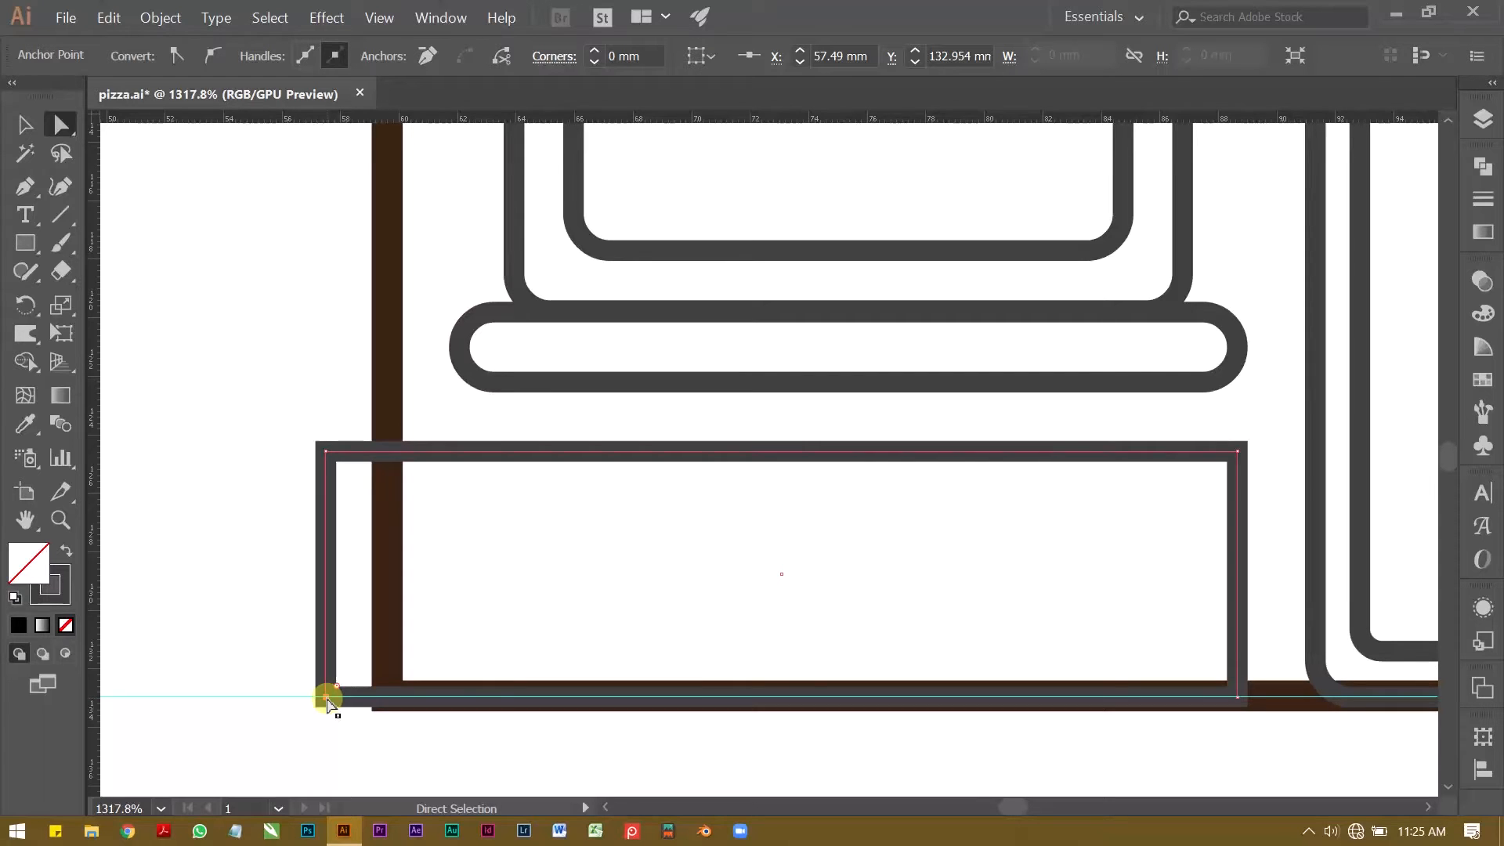
key(Left)
key(Left)
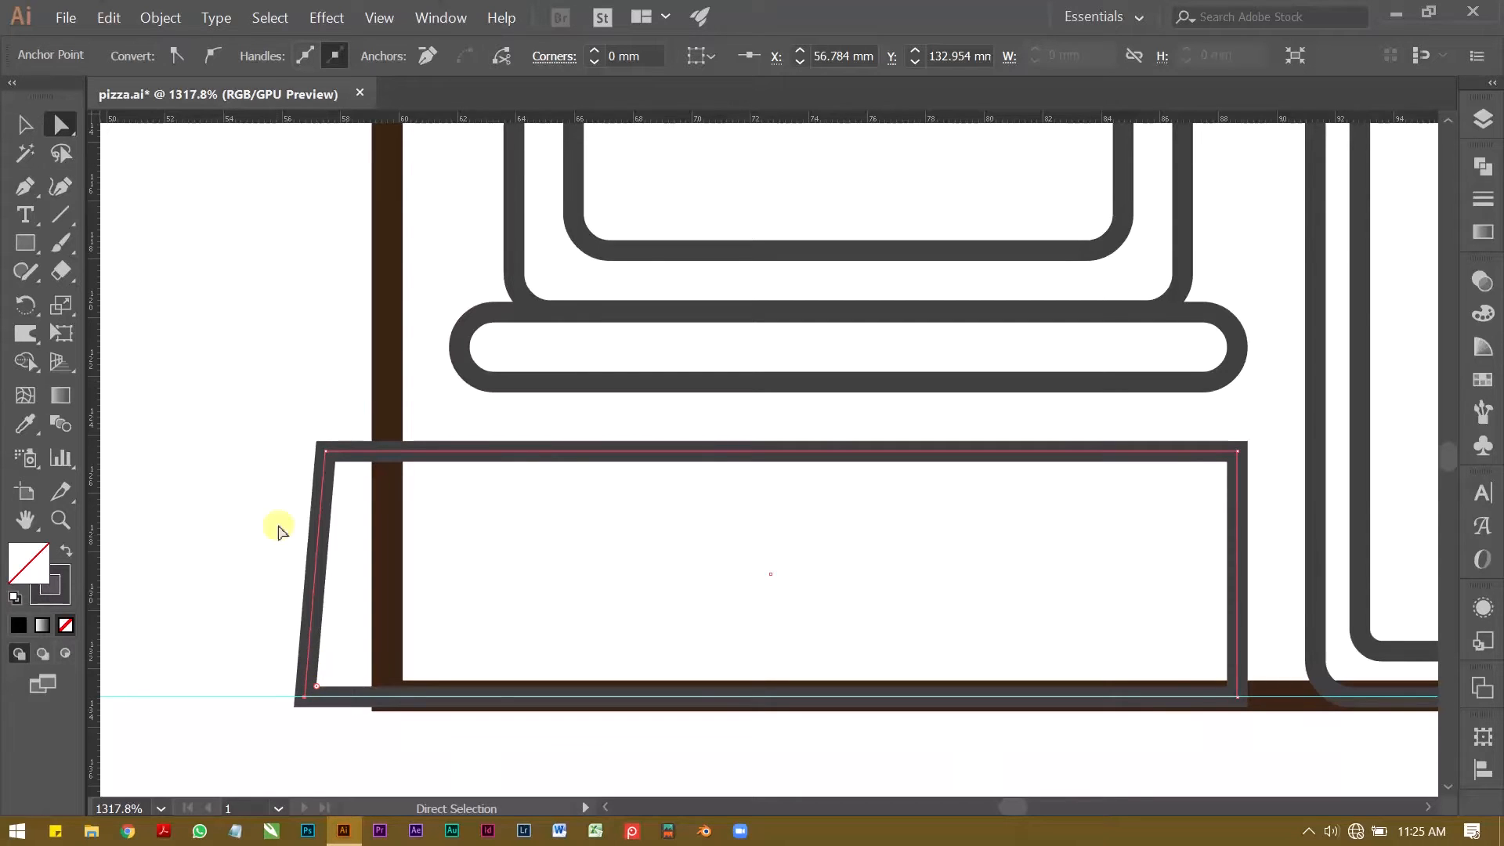
click(266, 496)
Step: Slant the lower box's right side by nudging its bottom-right corner outward to X 88.996 mm
drag(1197, 596, 1269, 636)
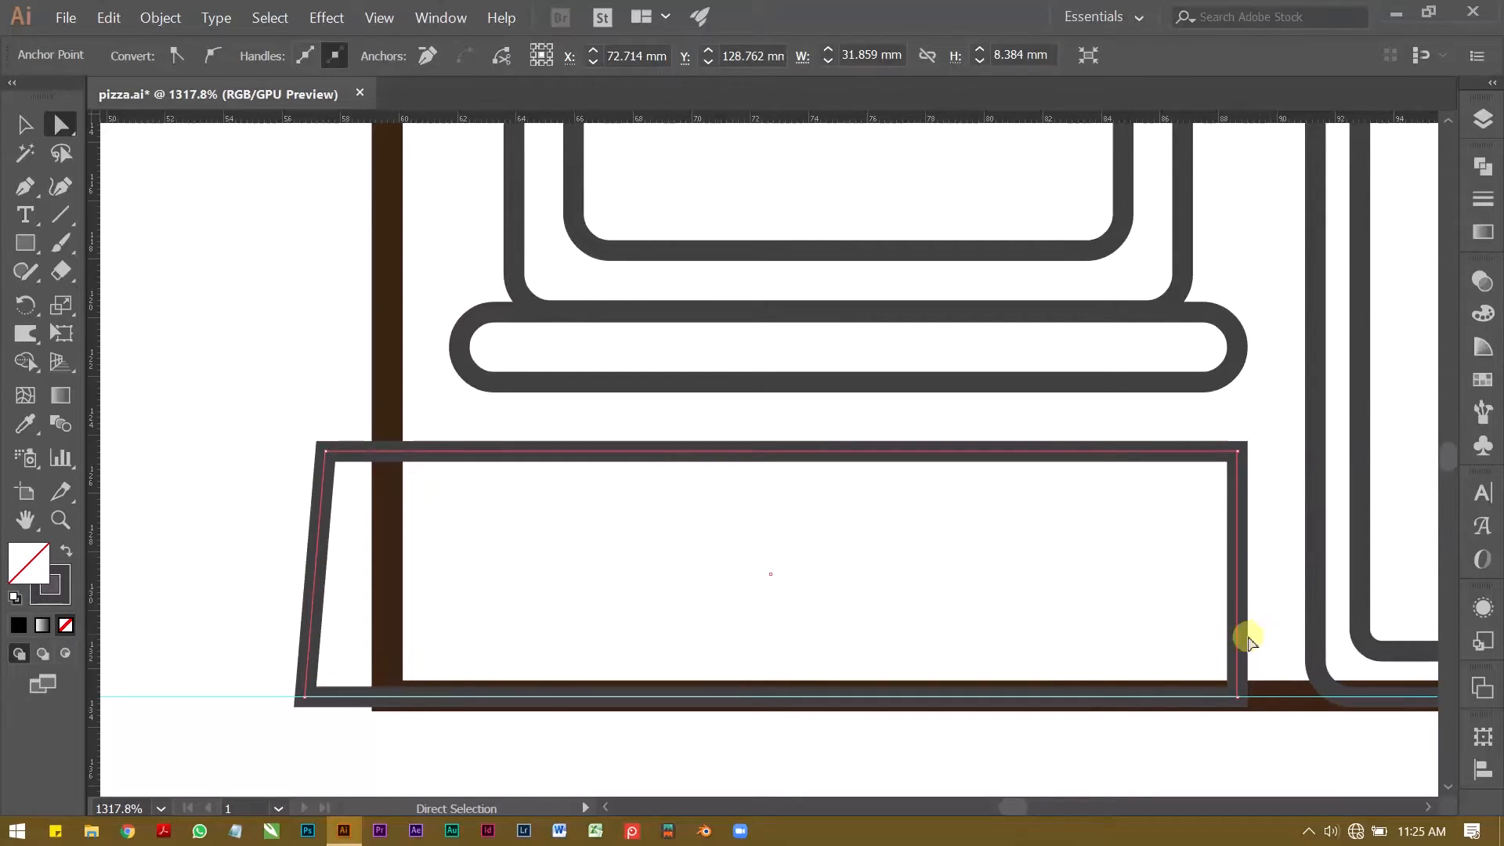
click(1237, 697)
key(Right)
key(Right)
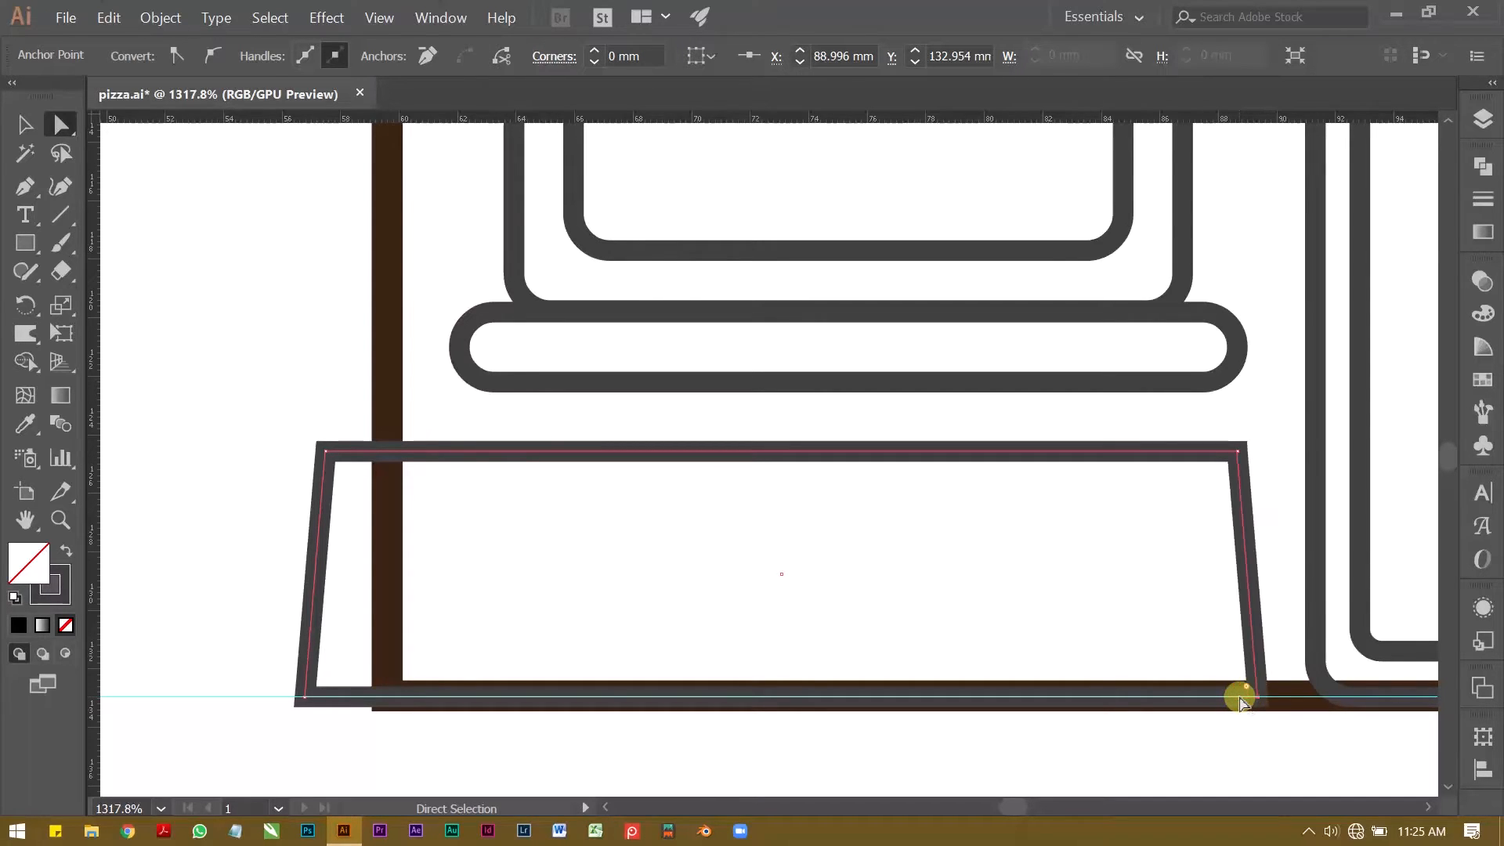
Step: Round all four corners of the slanted lower box to 0.76 mm
click(326, 451)
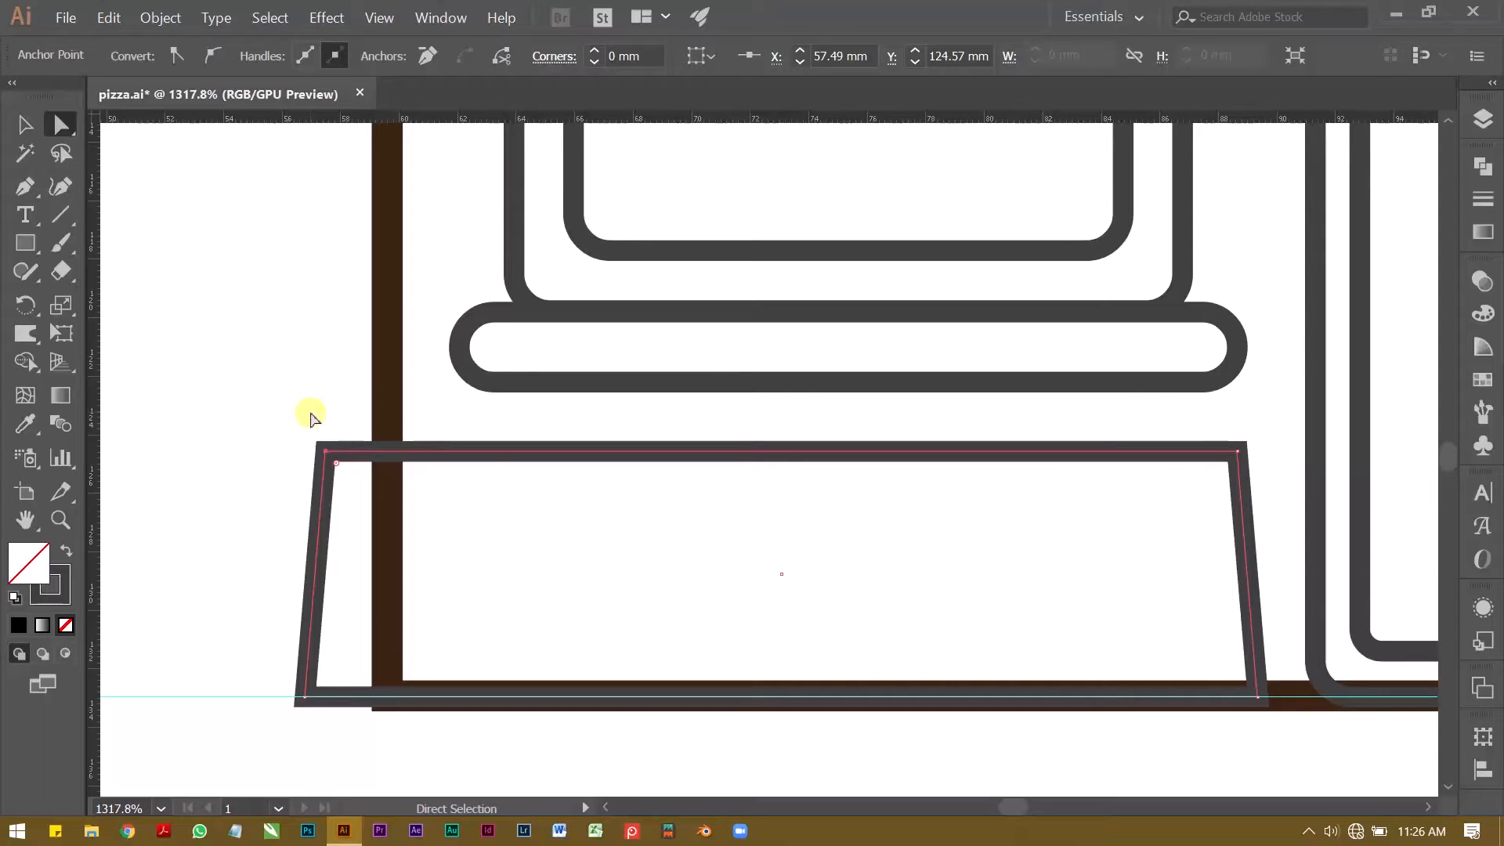
drag(478, 430, 550, 494)
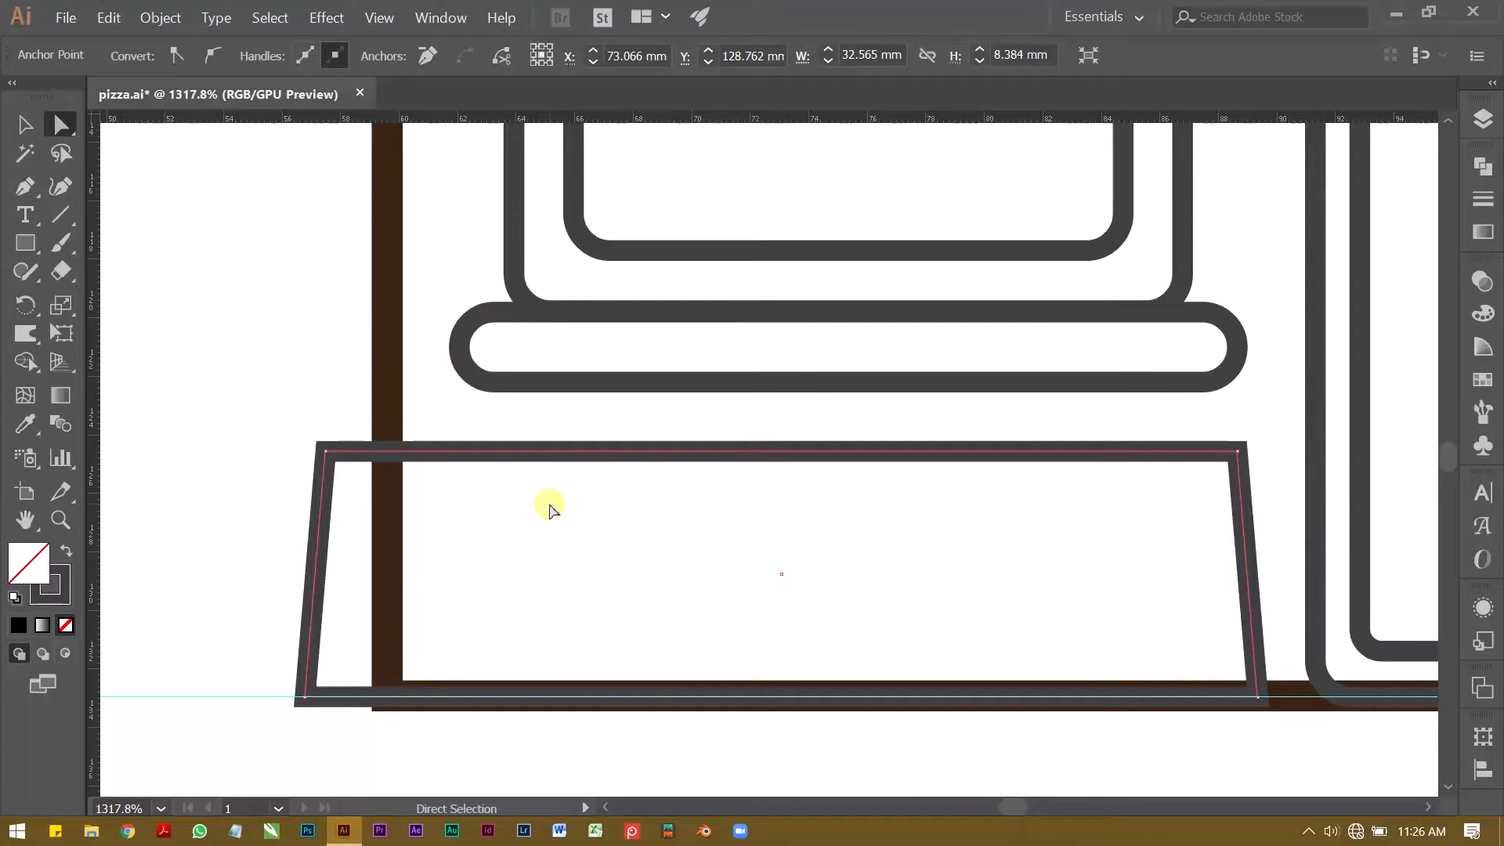
click(561, 429)
drag(580, 430, 876, 469)
key(a)
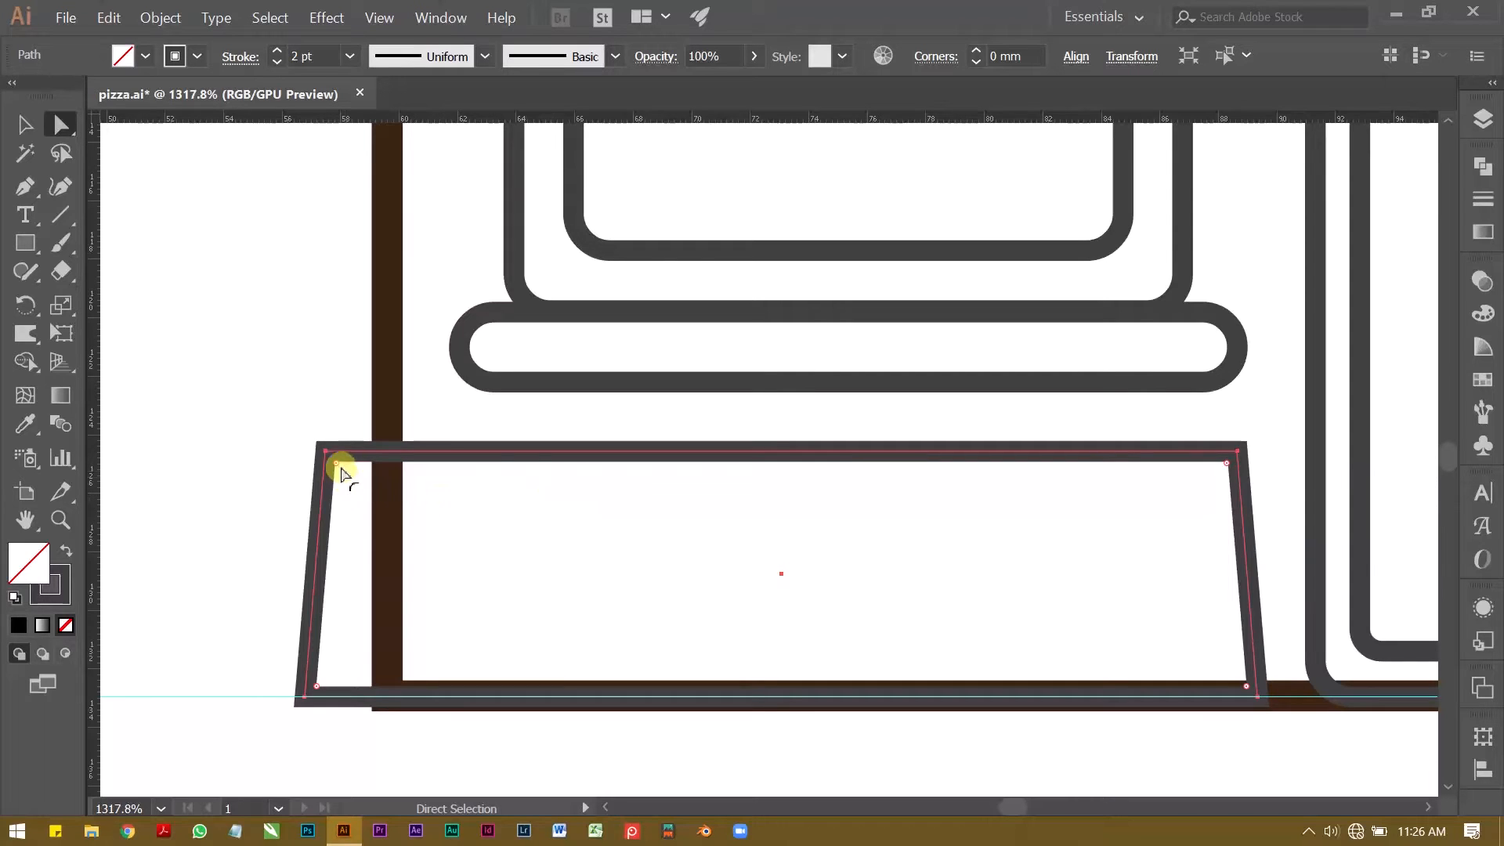
drag(339, 465, 346, 471)
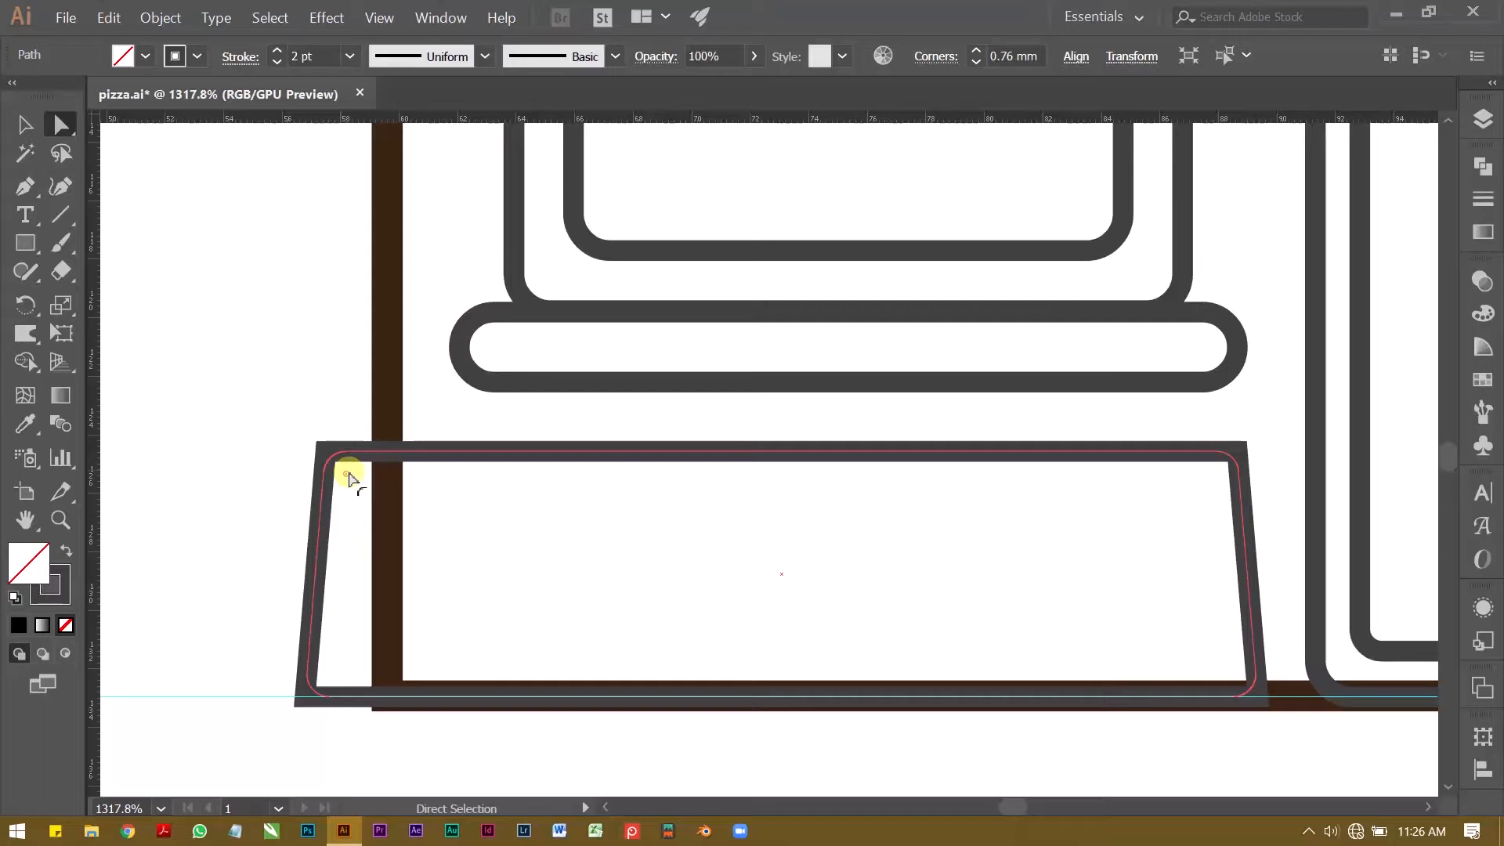
drag(348, 475, 349, 475)
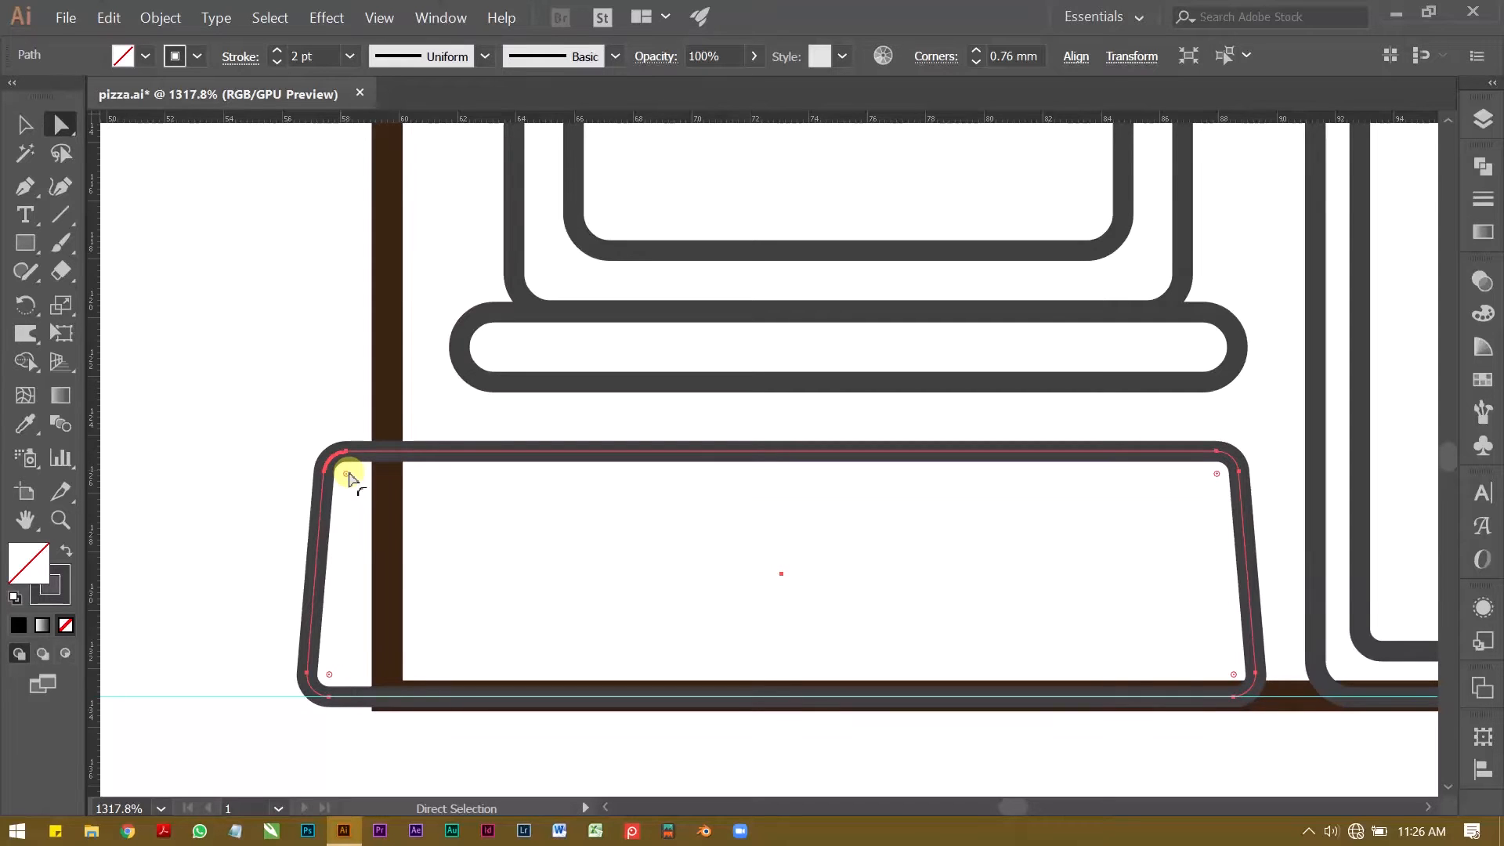
click(206, 401)
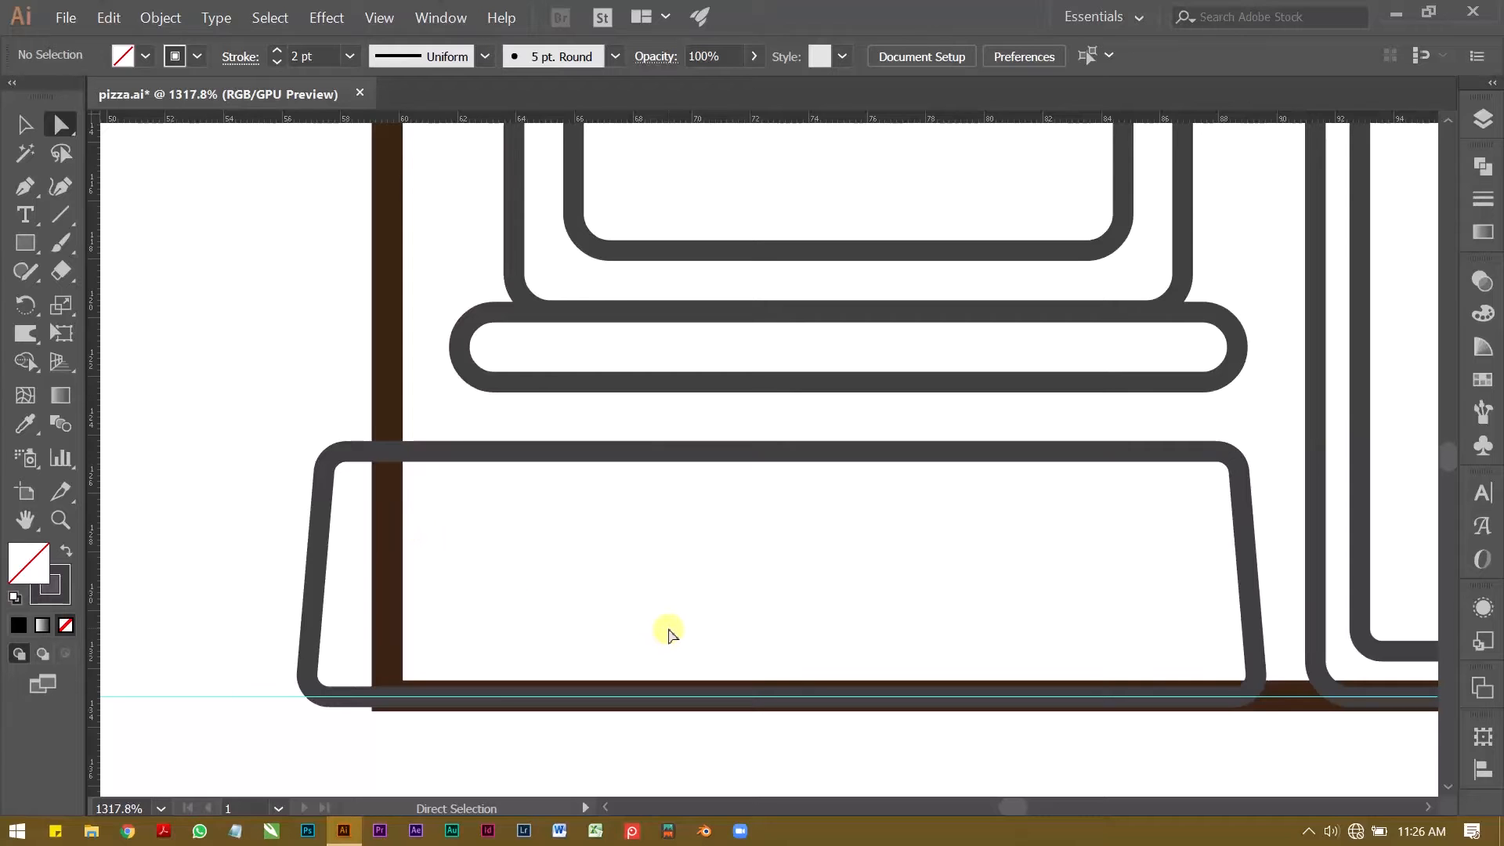
Step: Raise the bottom edges of the outer door frame and the inner door panel so the door sits just above the ground line
key(z)
alt+click(706, 598)
drag(953, 574, 450, 509)
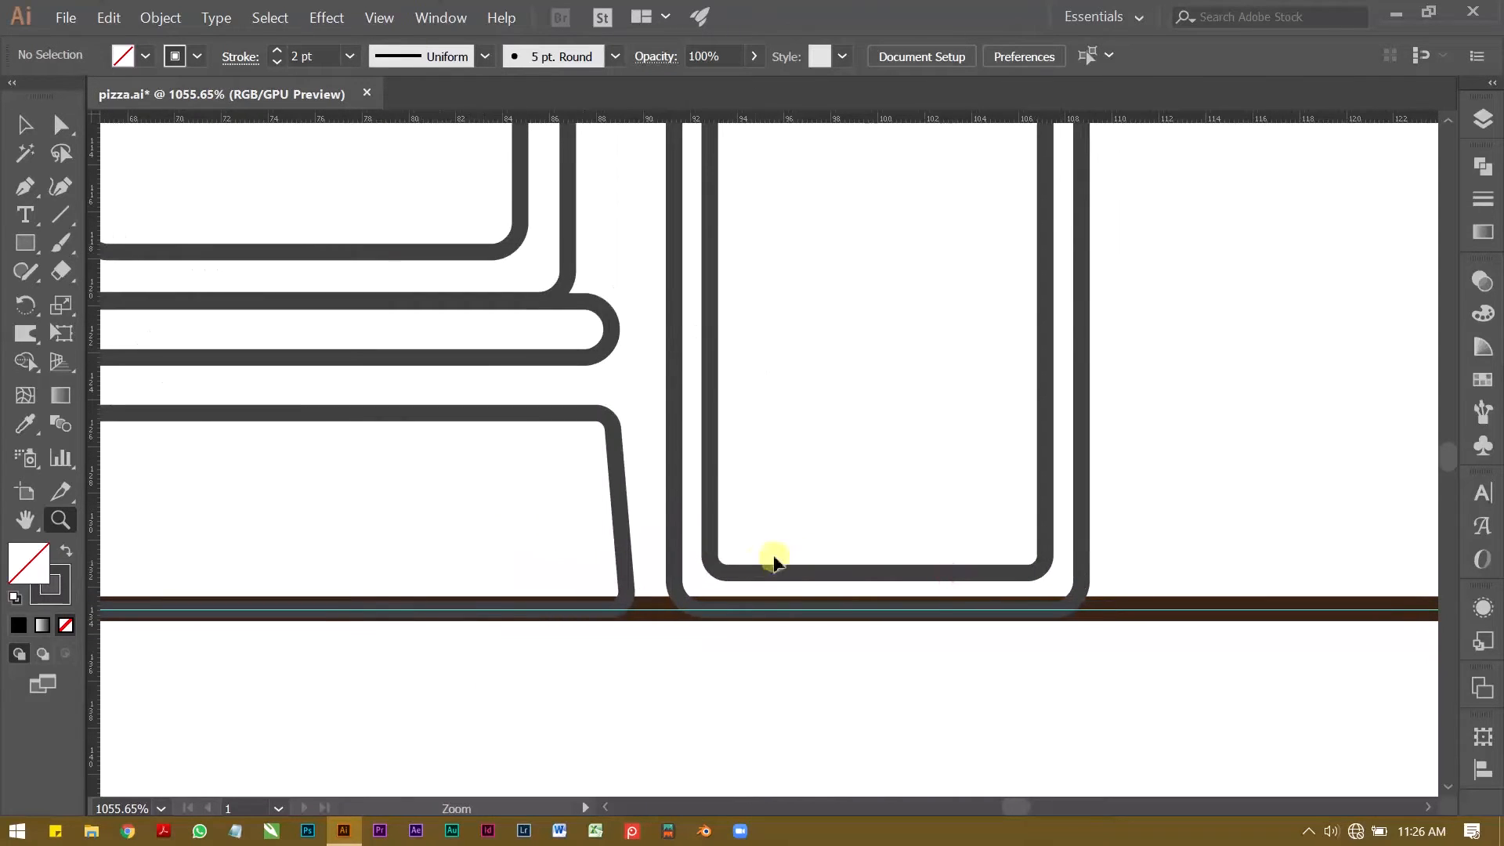
key(v)
click(1067, 564)
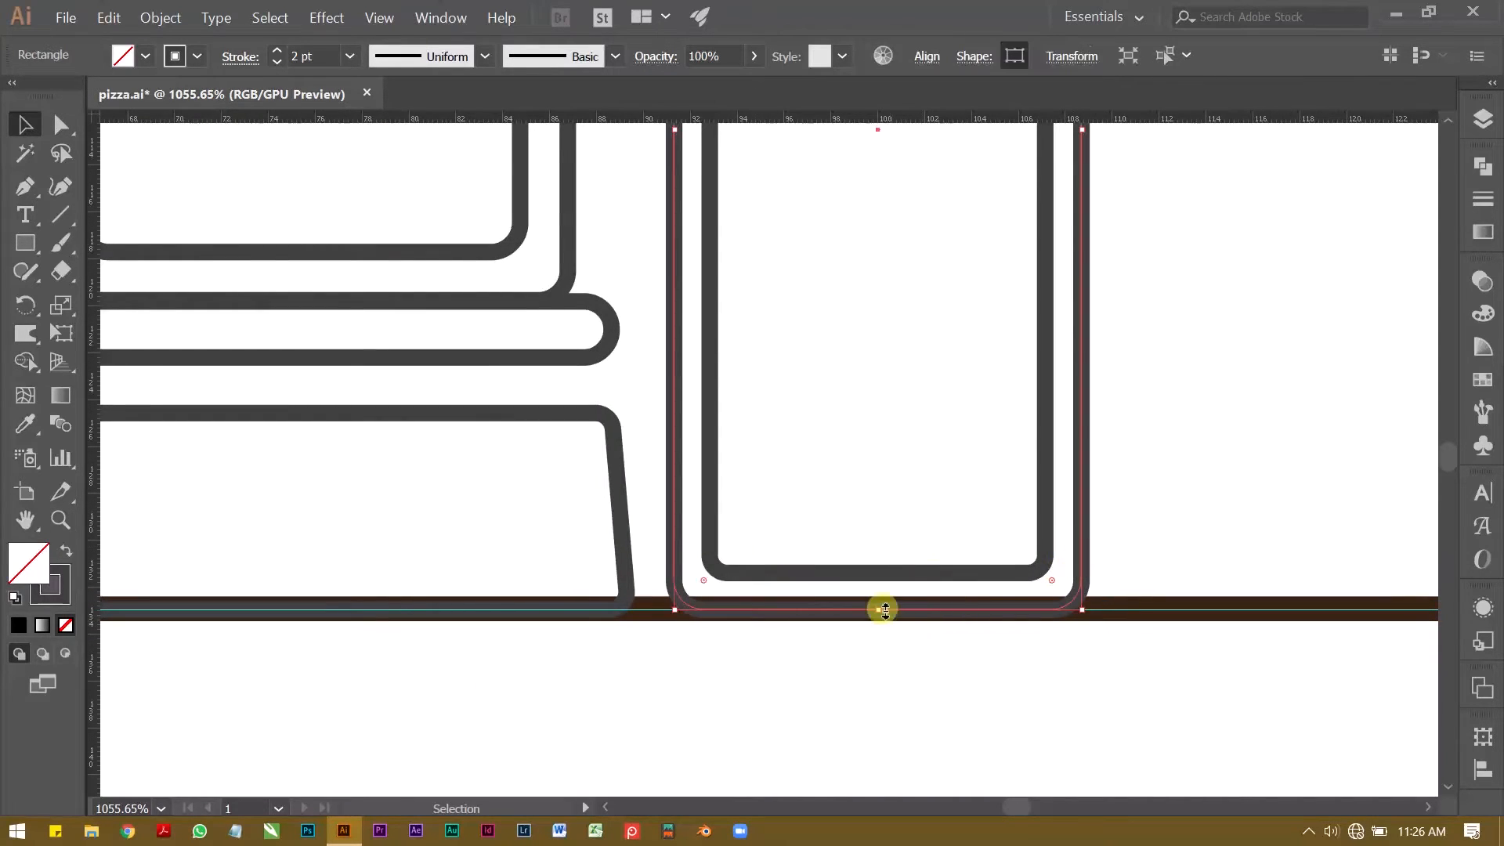
drag(880, 610, 876, 596)
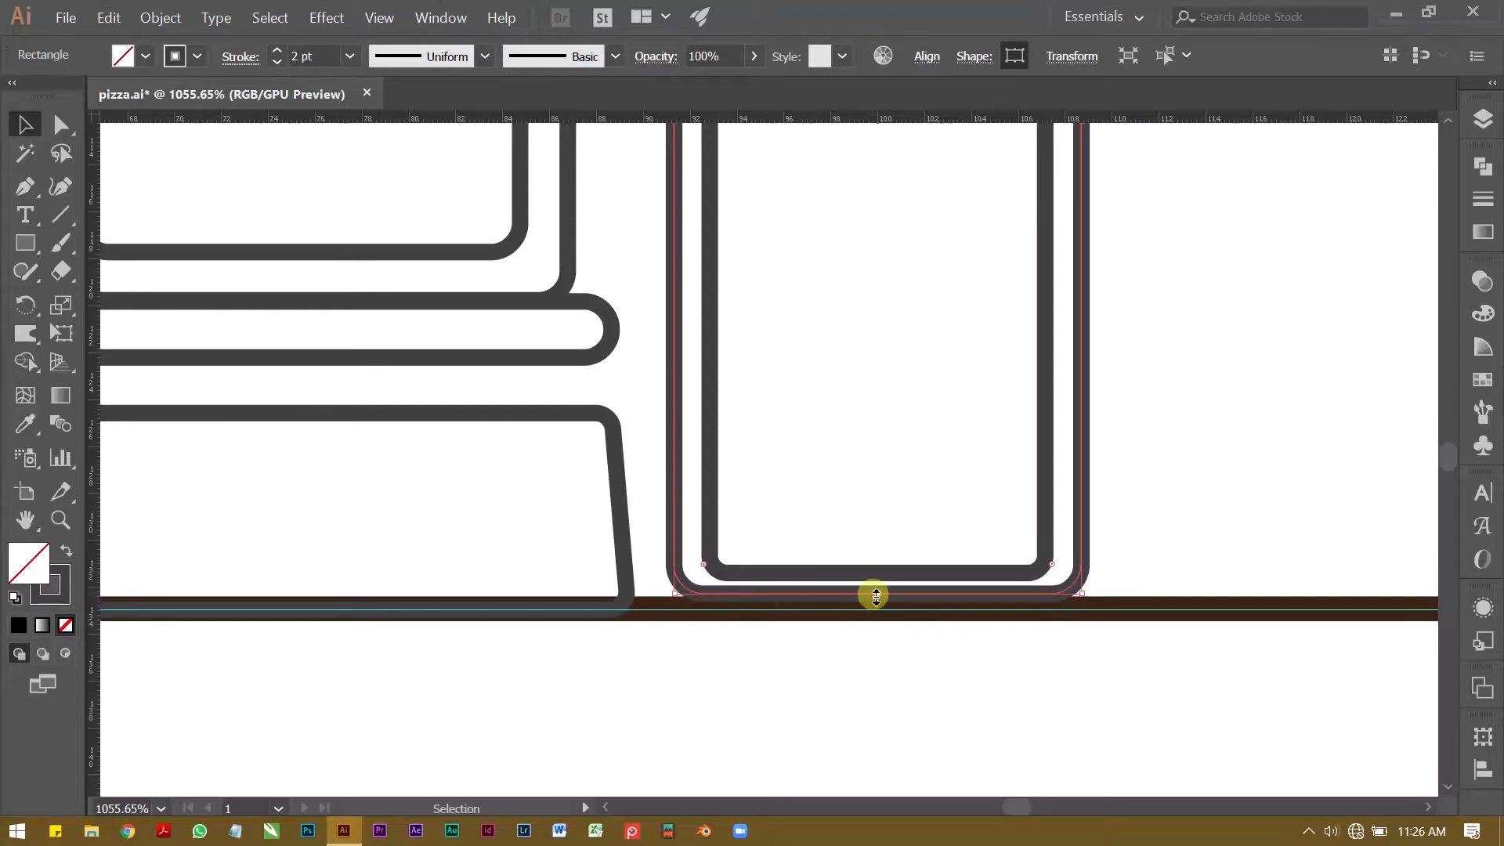
click(899, 577)
drag(875, 572, 584, 577)
click(769, 678)
key(z)
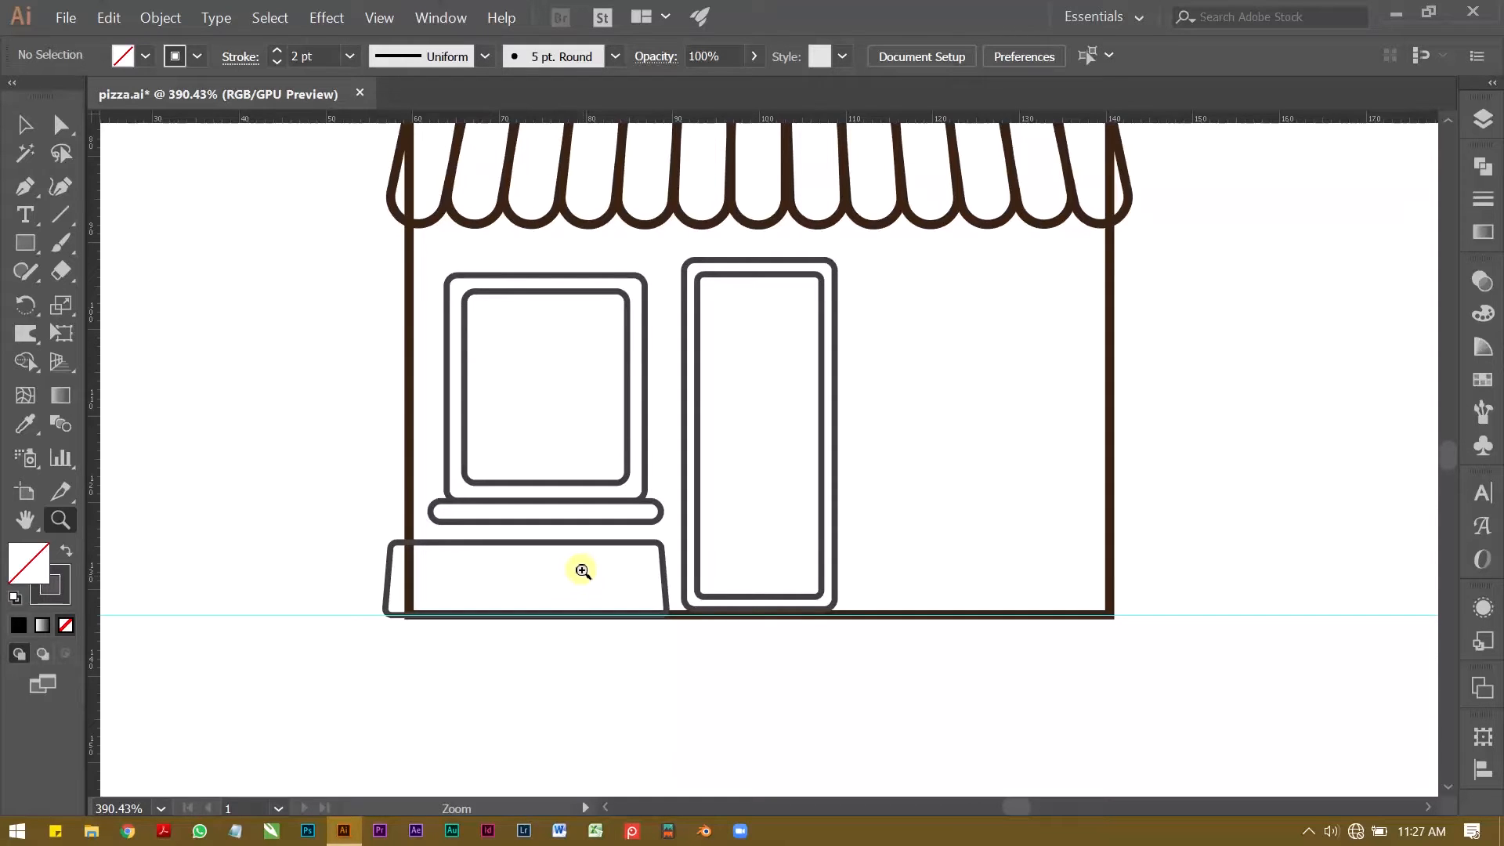
Step: Duplicate the window, sill and slanted lower box horizontally to the other side of the door
key(v)
drag(561, 368, 667, 556)
key(alt+shift)
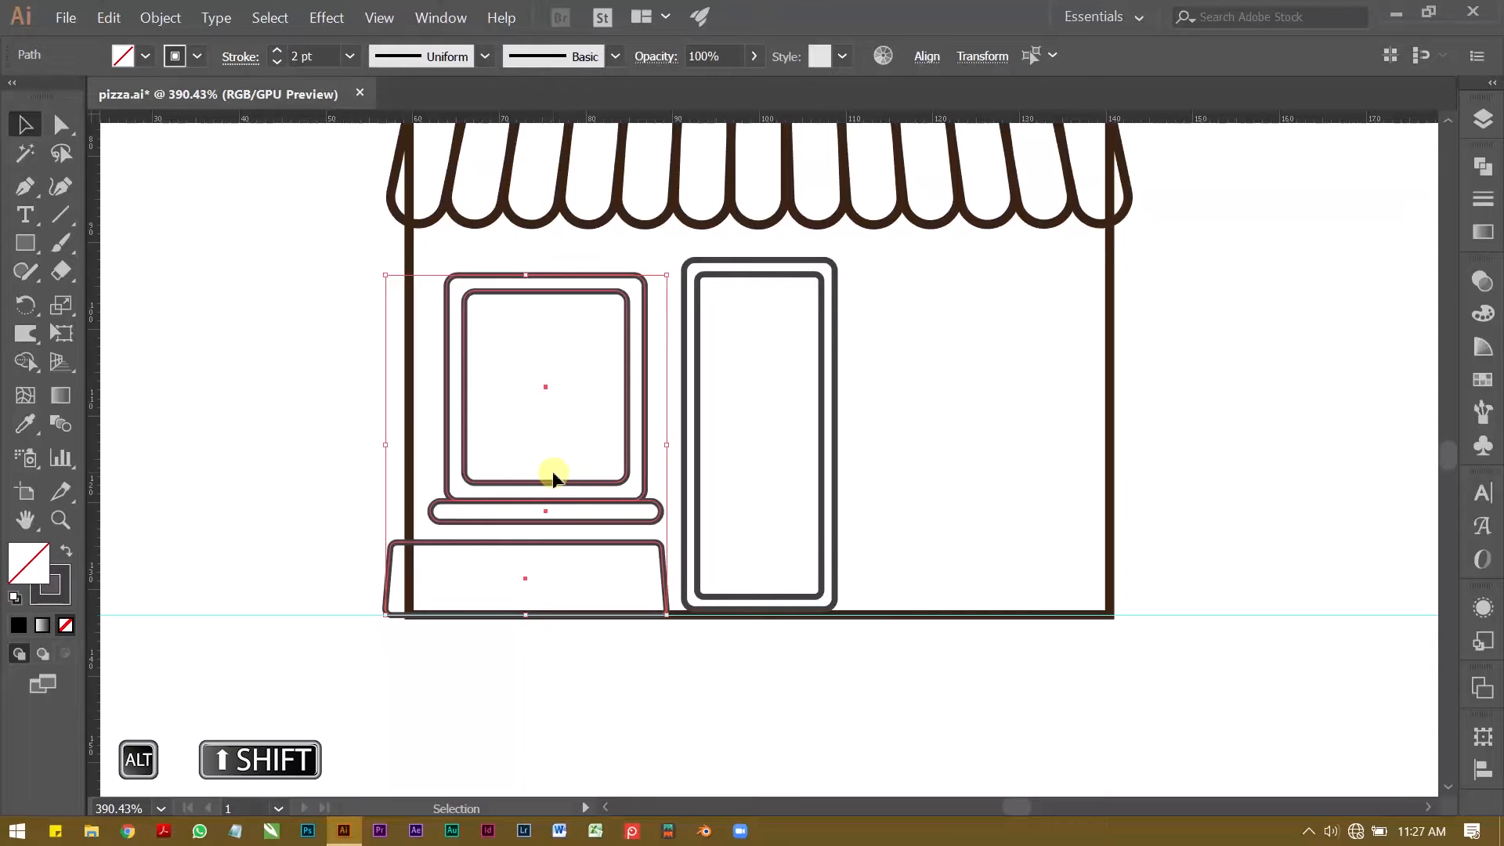
drag(574, 500, 1047, 505)
key(Left)
Step: Shift the duplicated window and sill left to mirror the original side's layout, and save the document
key(ctrl+space)
drag(838, 574, 908, 587)
drag(635, 613, 580, 607)
click(768, 295)
drag(956, 541, 904, 546)
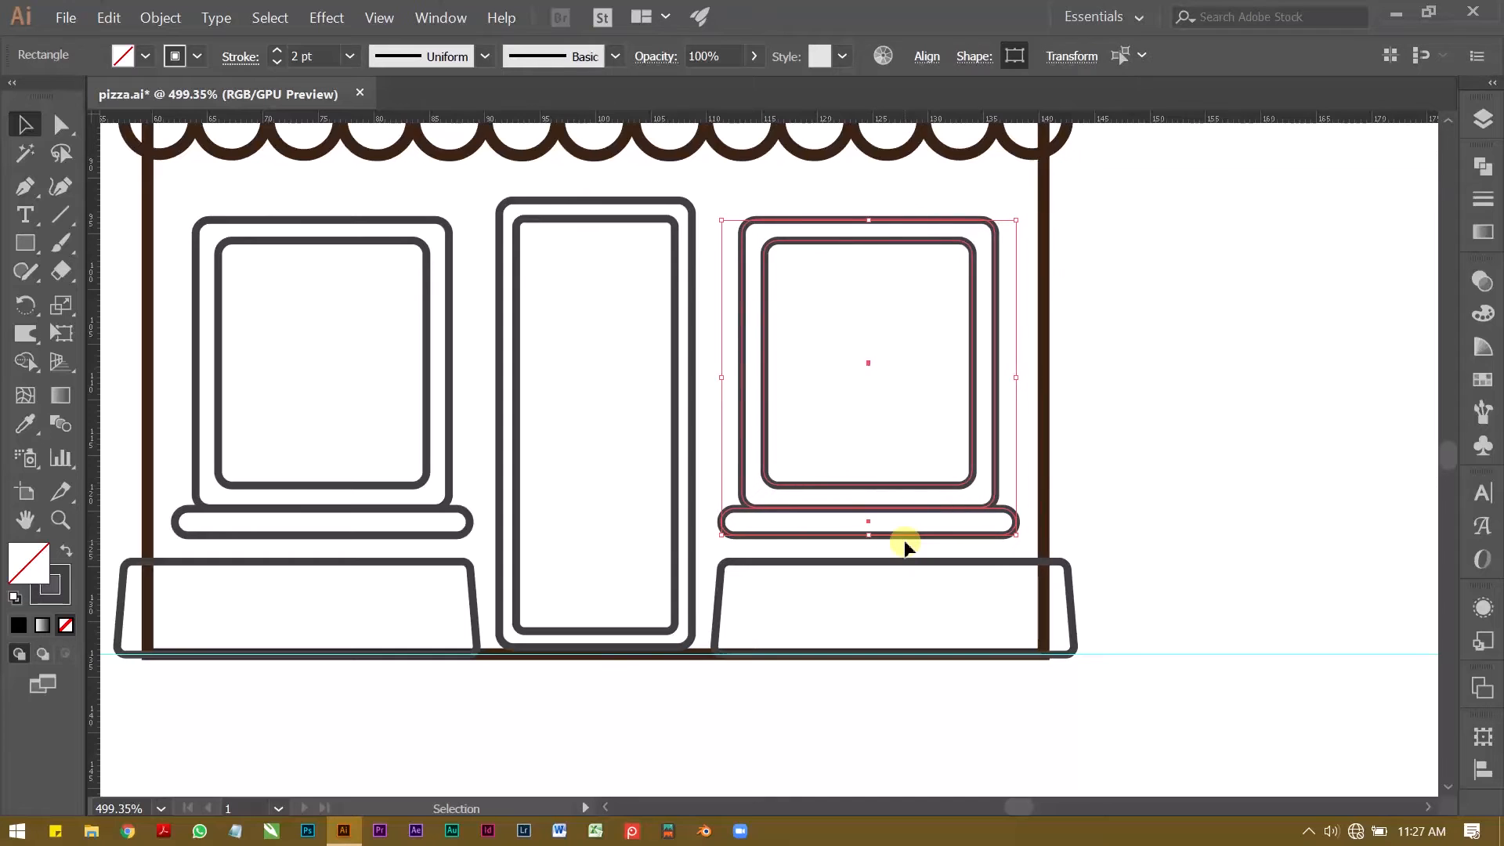
key(ctrl+s)
Step: Draw a base rectangle about 90 mm wide and 5 mm high just below the lower boxes and door
click(1122, 472)
key(z)
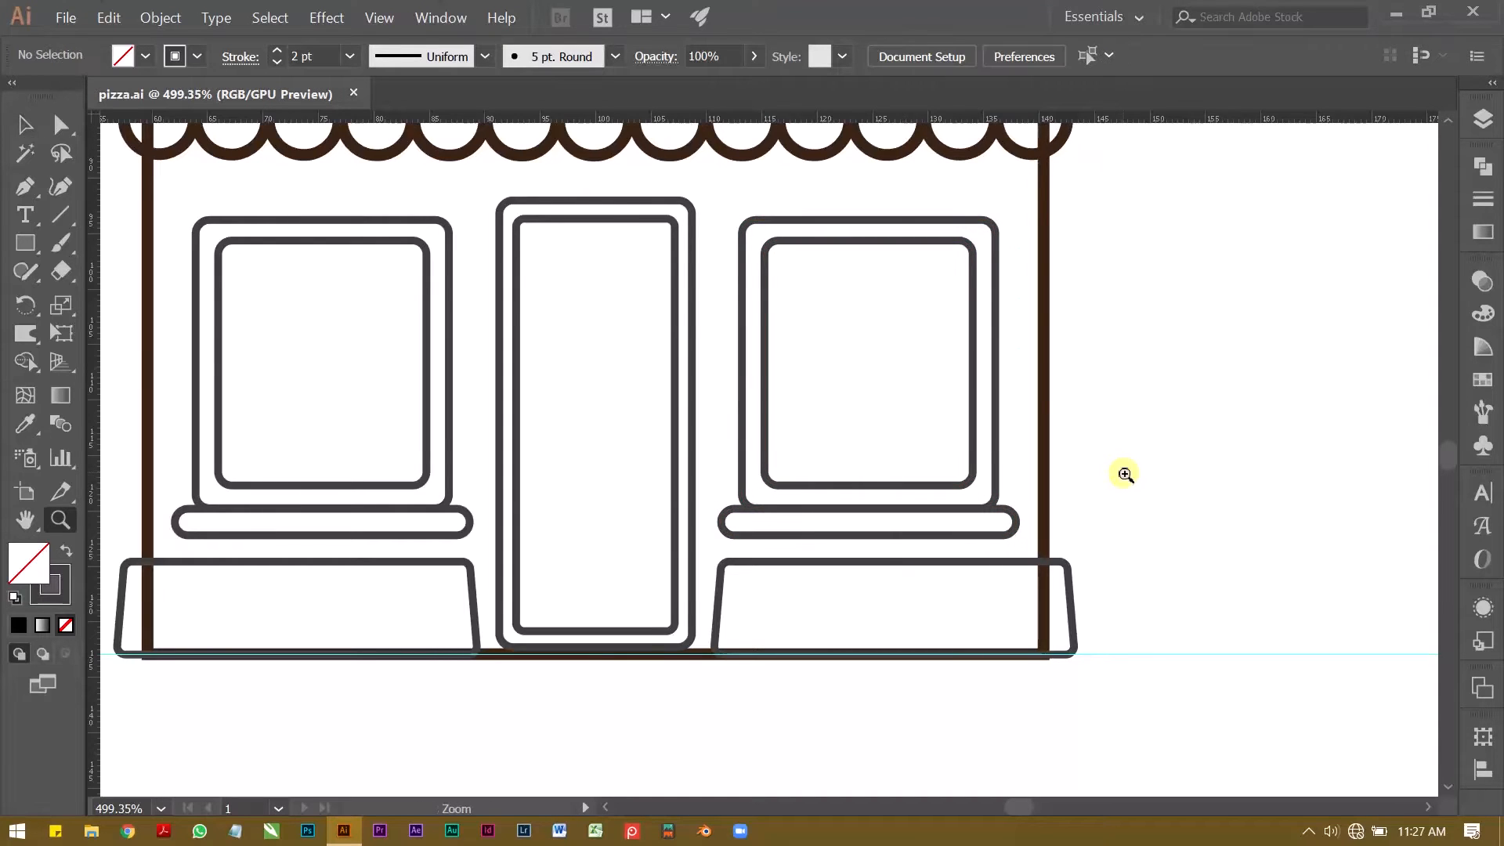
alt+click(1121, 472)
alt+click(957, 440)
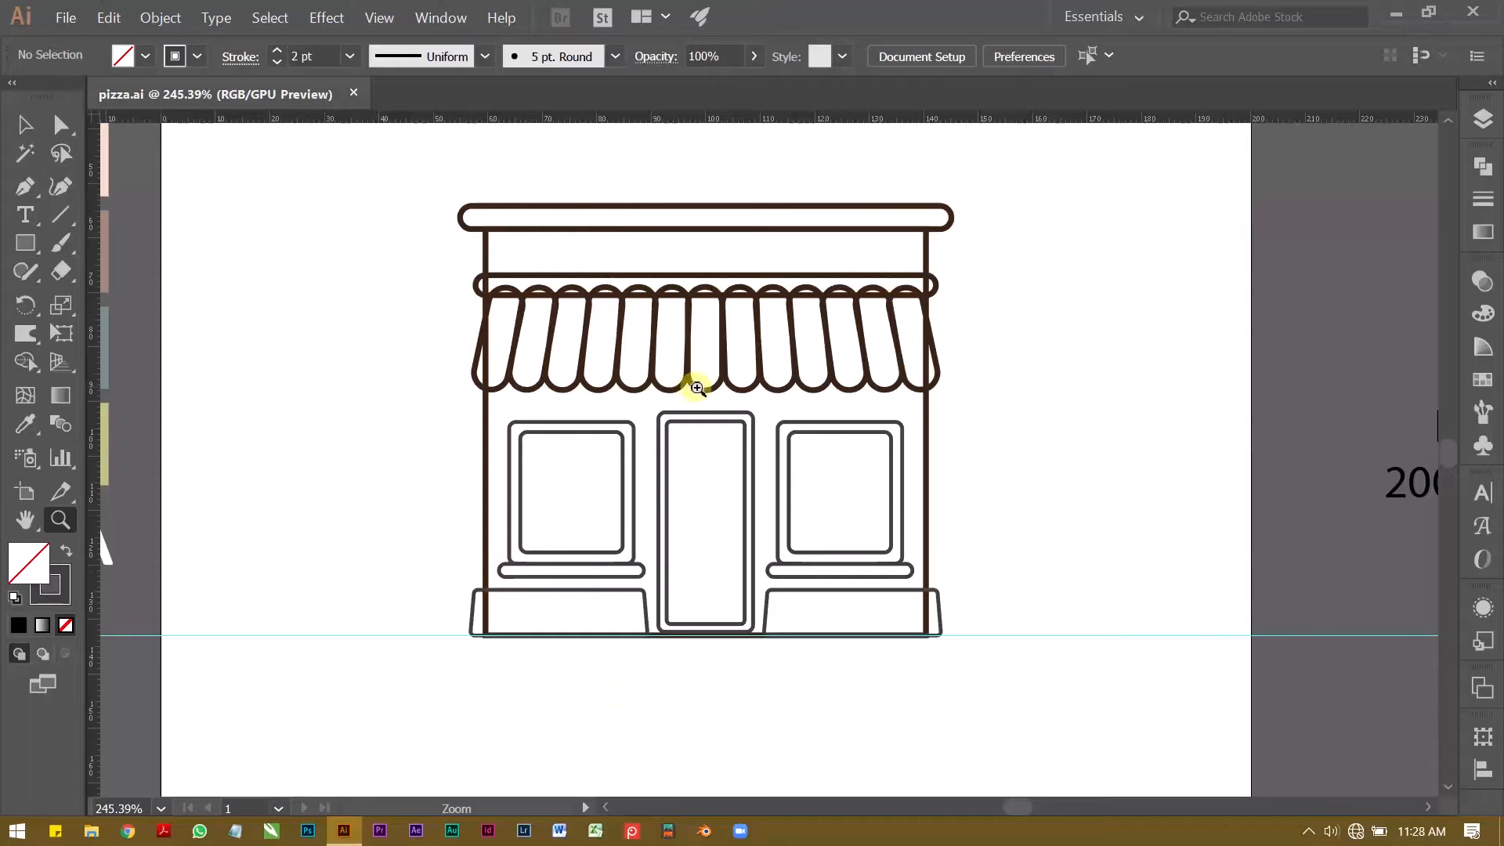
drag(568, 557, 532, 501)
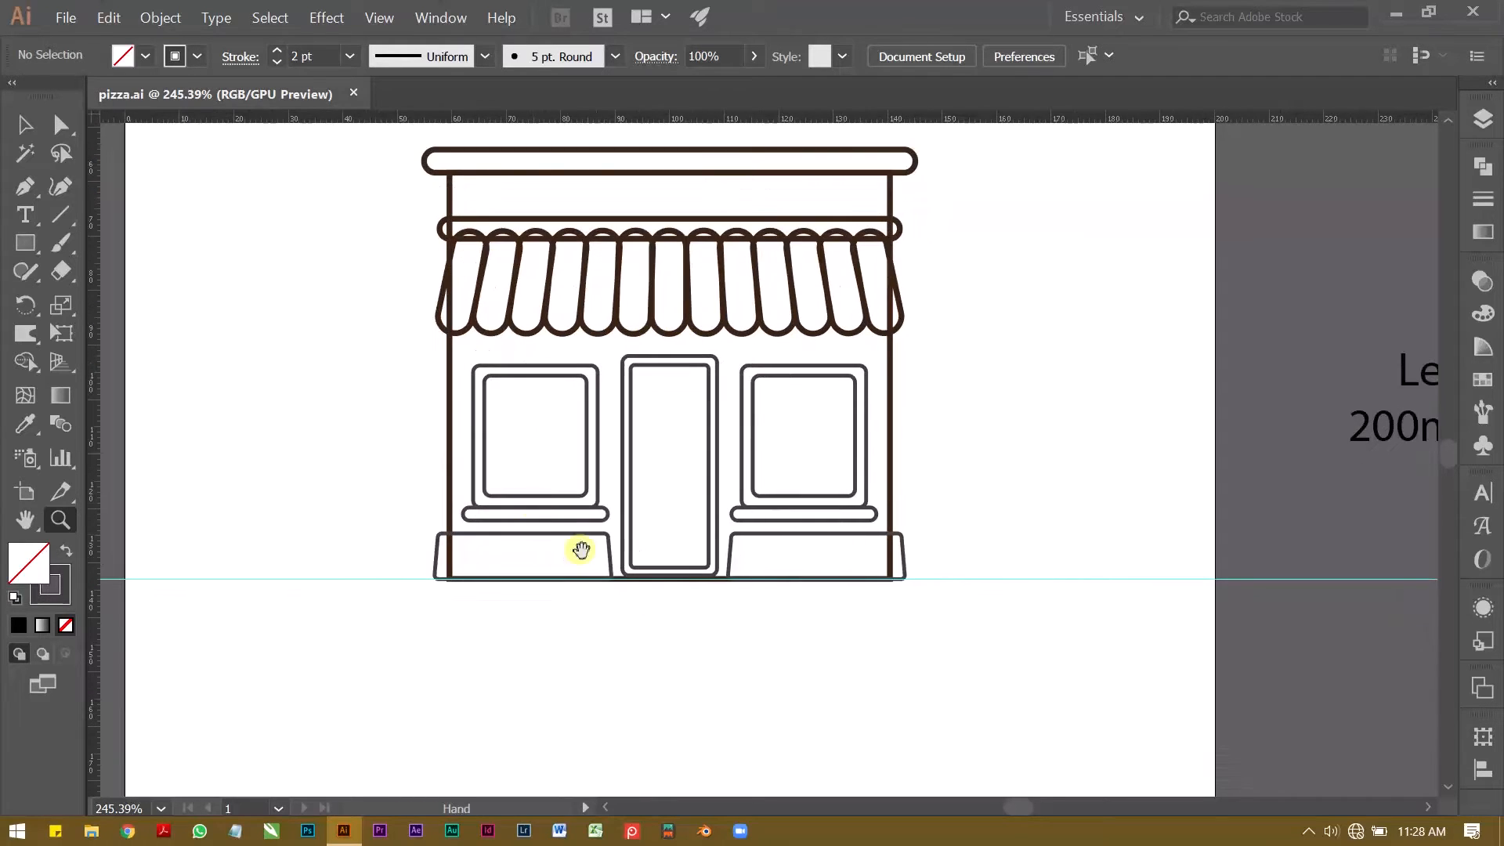
drag(592, 636, 628, 641)
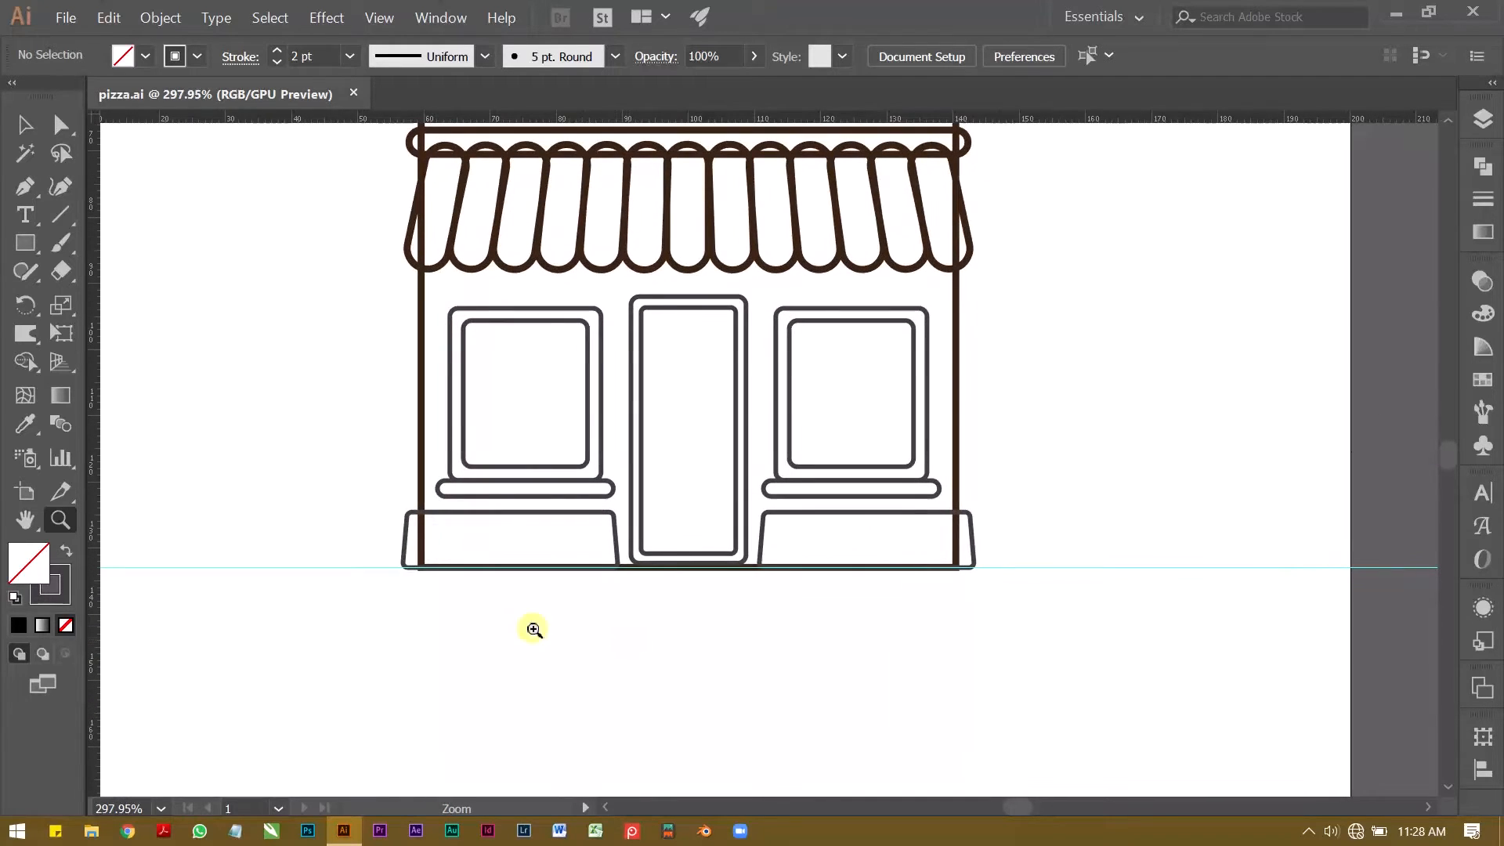
click(678, 627)
click(725, 627)
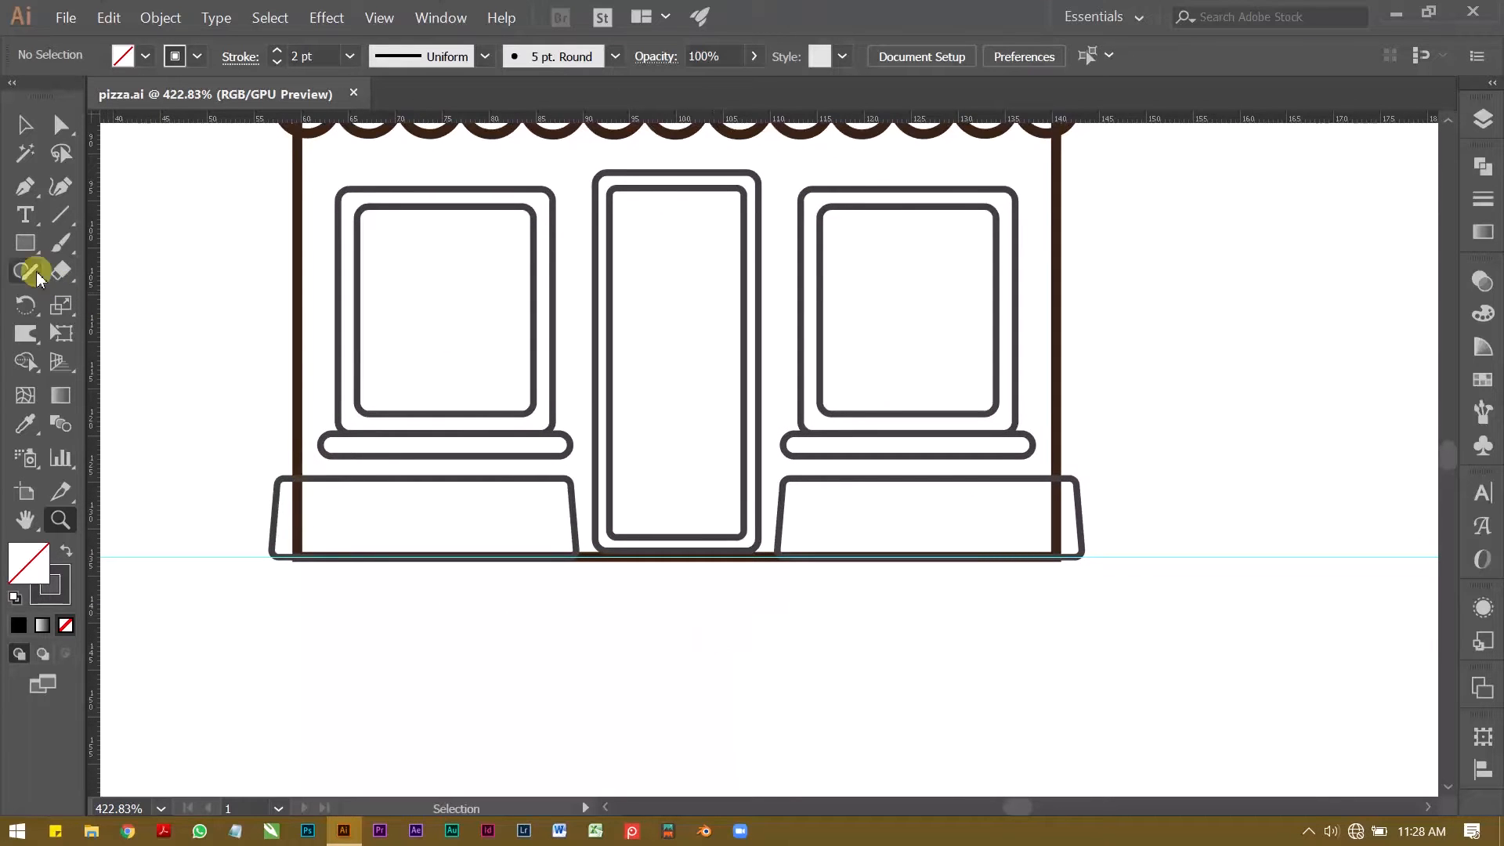
key(m)
drag(252, 567, 1100, 615)
key(v)
Step: Centre the base rectangle horizontally on the artboard
click(923, 56)
click(907, 252)
click(965, 330)
click(731, 120)
Step: Move the base rectangle up so its top edge lies on the ground guide, and shorten it to about 3 mm high
ctrl+drag(664, 571, 598, 516)
shift+drag(776, 552, 774, 533)
key(Up)
key(Down)
click(769, 685)
ctrl+drag(765, 628, 611, 606)
click(610, 583)
drag(608, 583, 608, 557)
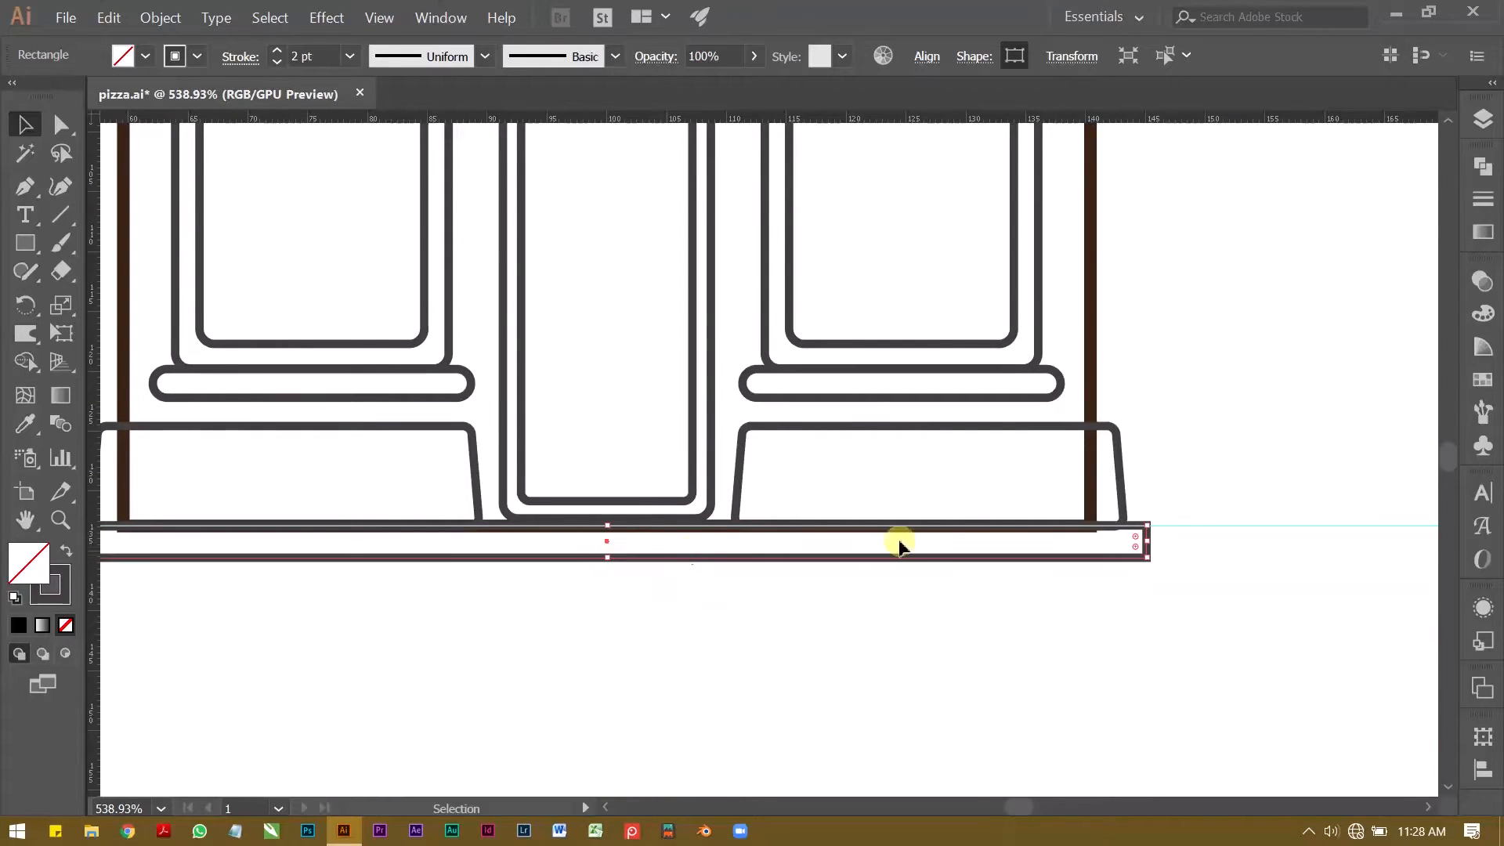
Step: Round the base strip's corners fully so its ends become semicircles
key(a)
drag(1137, 540, 1106, 541)
click(1077, 636)
Step: Draw a wider ground slab rectangle about 108 mm wide and 9 mm high directly beneath the rounded base strip
key(z)
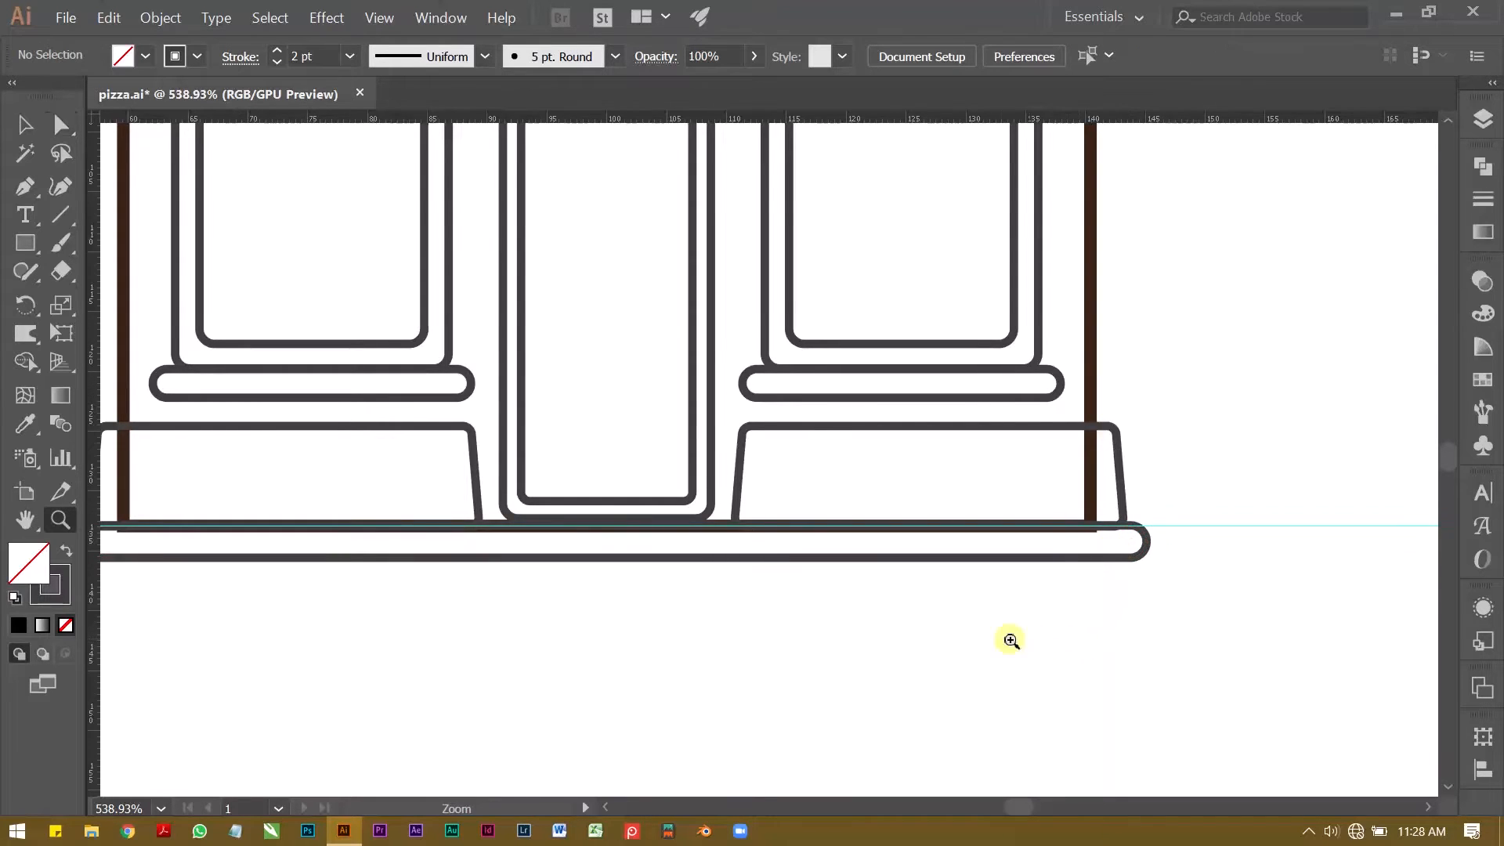
drag(1010, 640, 879, 591)
key(v)
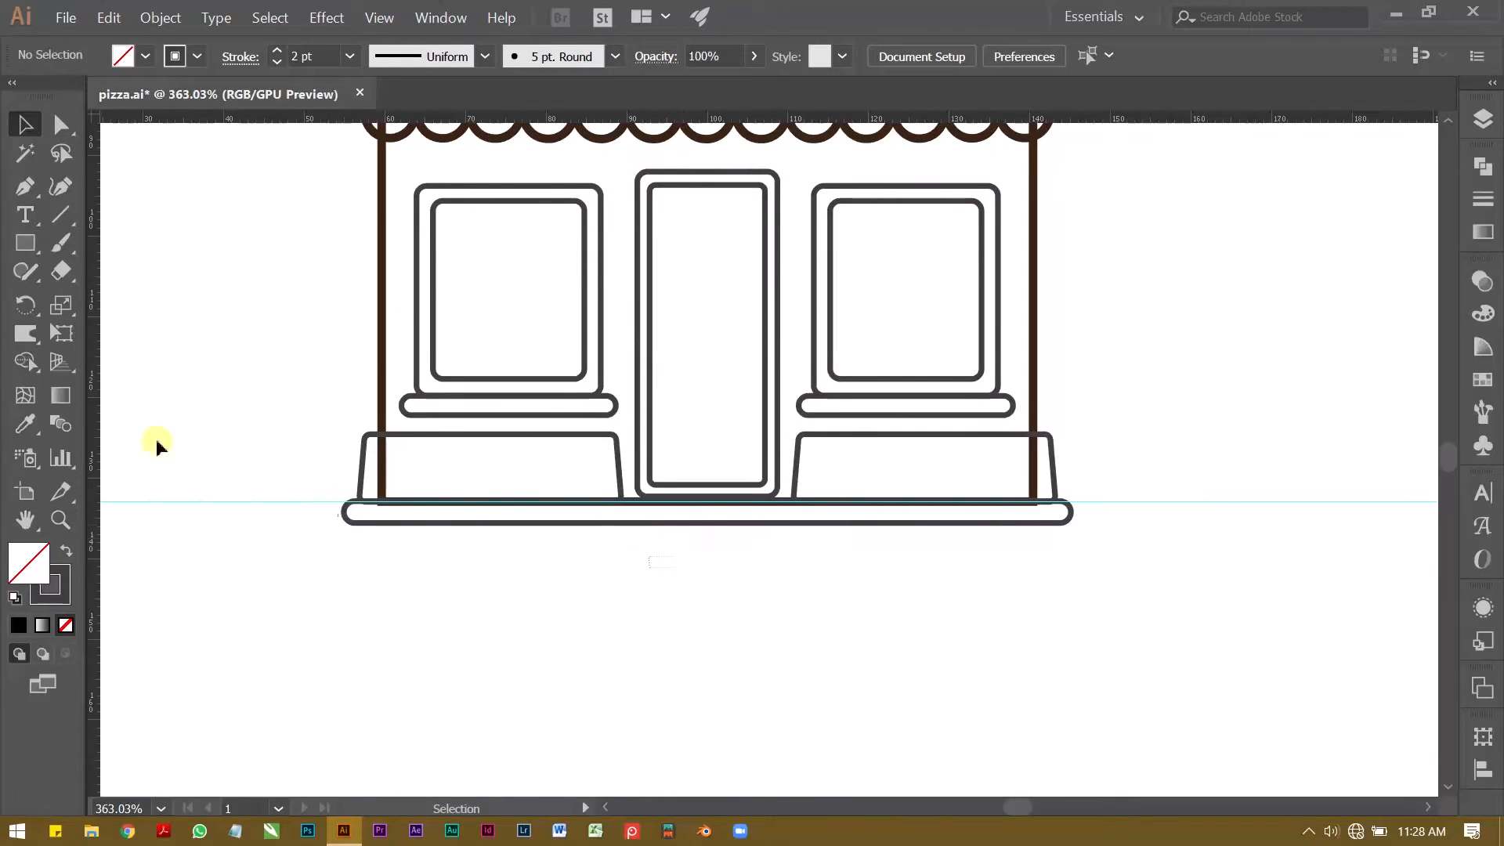
click(25, 243)
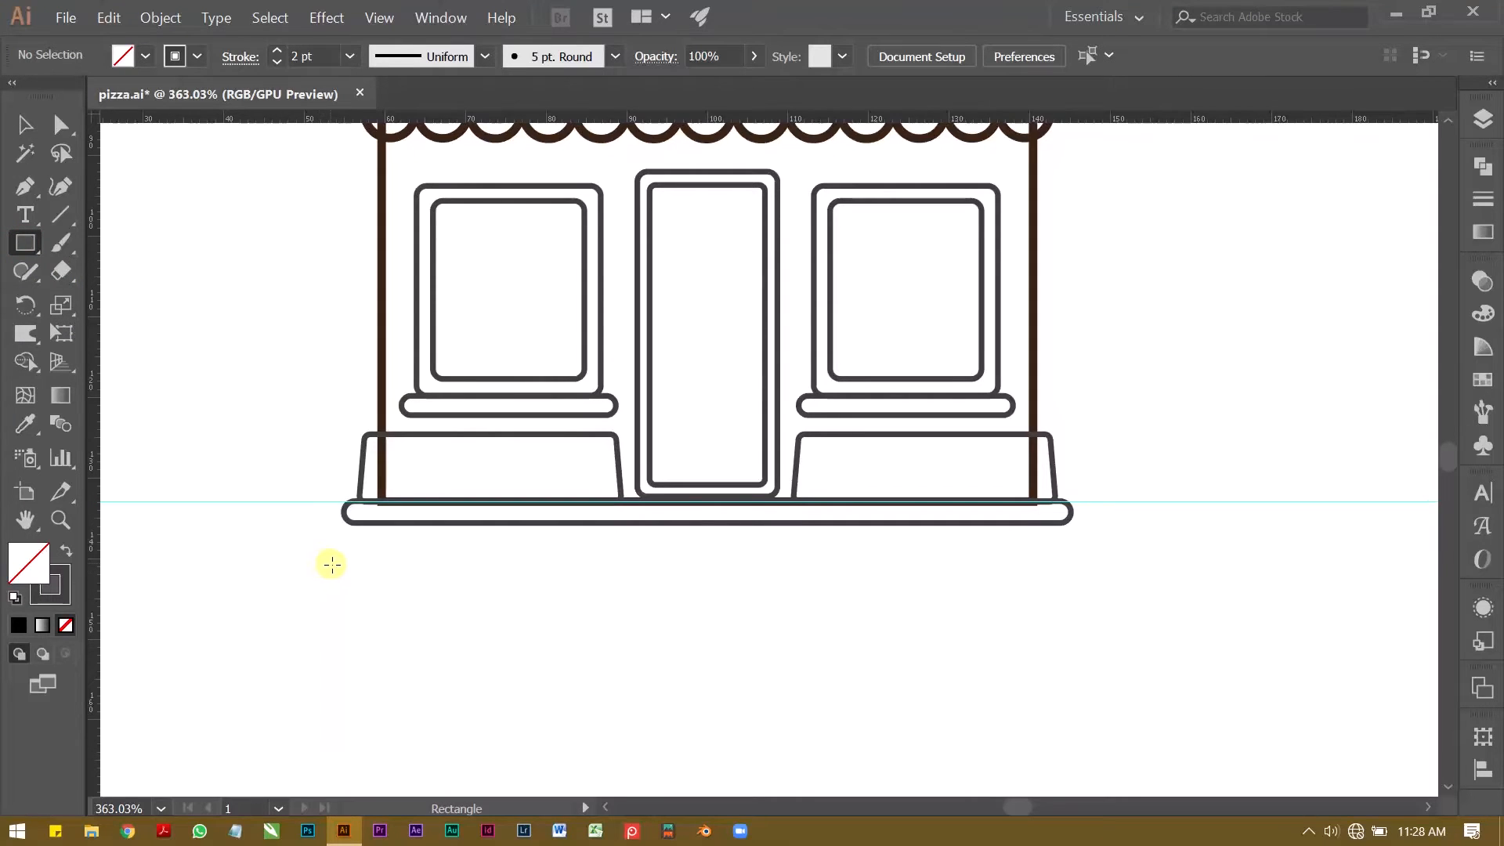
drag(269, 527, 1142, 601)
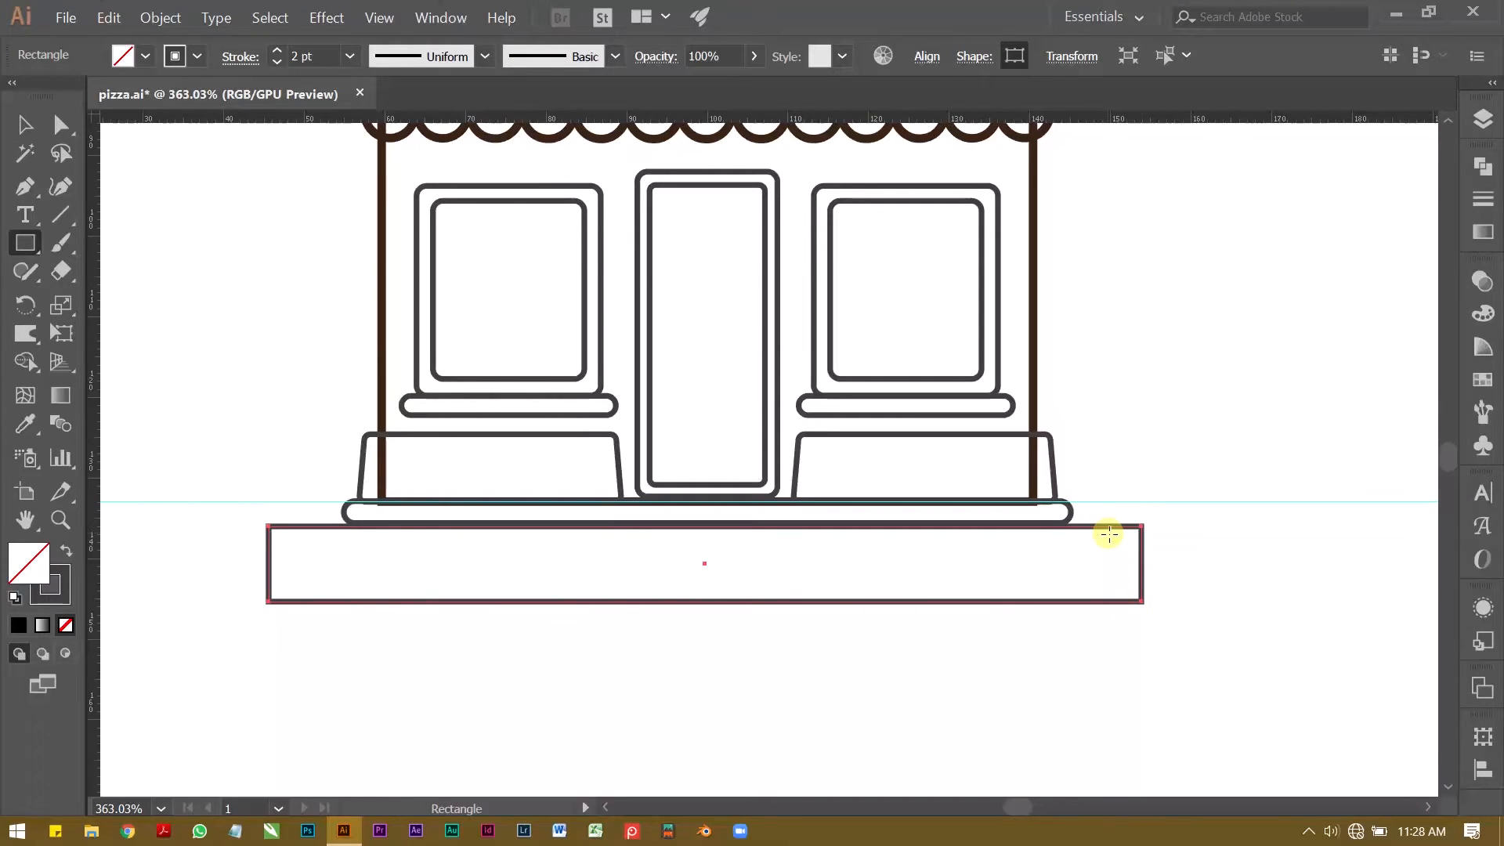
Step: Widen the ground slab on both sides to about 116 mm and centre it horizontally on the artboard
key(v)
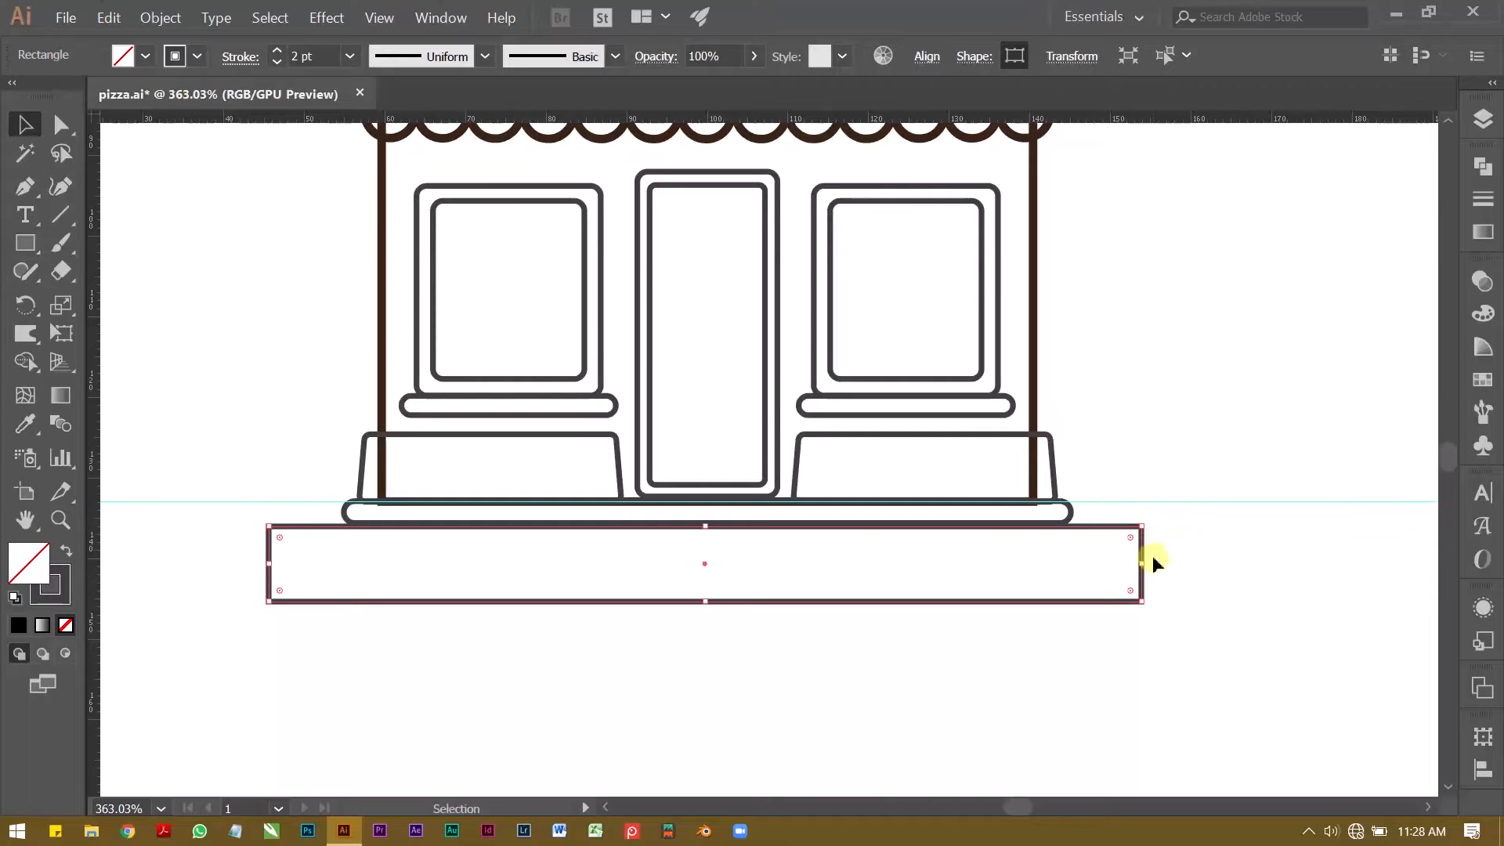
drag(1145, 568, 1172, 564)
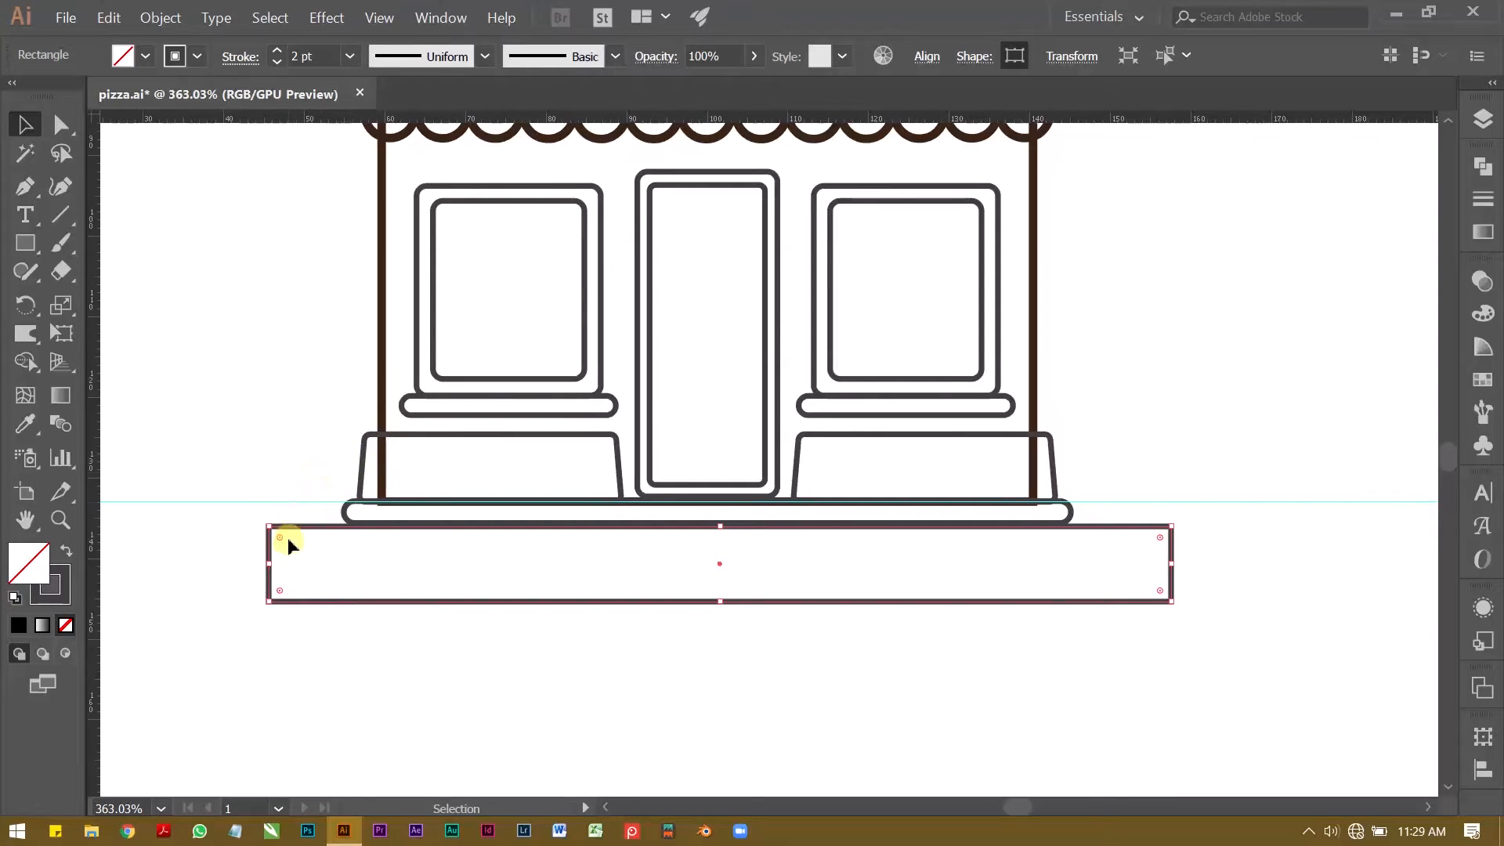
drag(274, 570, 237, 564)
click(927, 57)
click(732, 118)
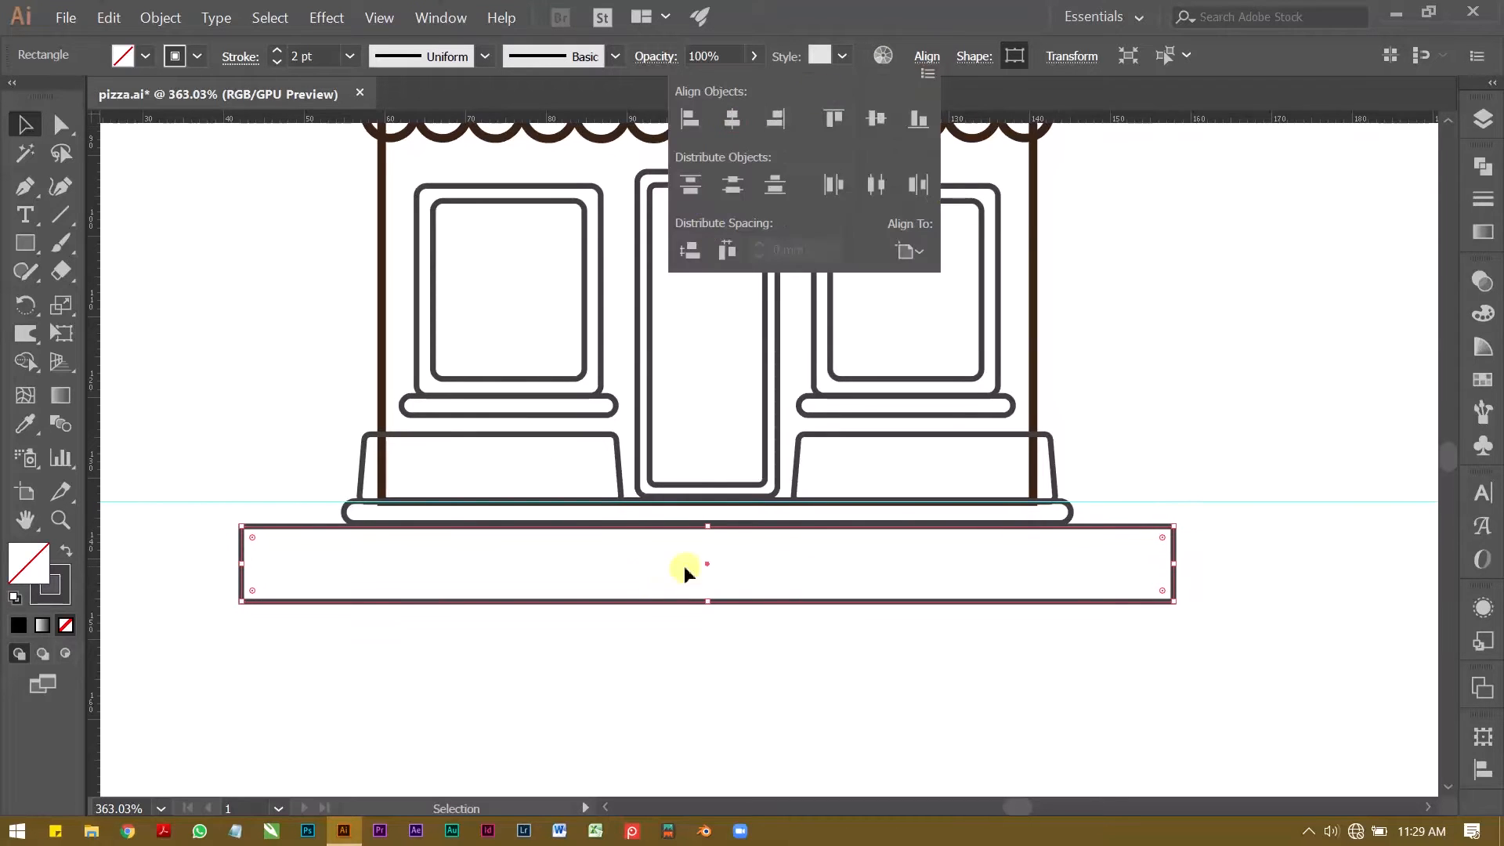
Step: Fit the ground slab's top edge against the base strip and raise its bottom edge to make it about 6.5 mm high
scroll(695, 527, up, 6)
click(744, 723)
click(778, 522)
drag(778, 522, 778, 520)
scroll(712, 502, down, 6)
drag(720, 587, 720, 565)
click(611, 681)
Step: Round only the two upper corners of the ground slab
scroll(479, 690, down, 1)
drag(386, 588, 491, 637)
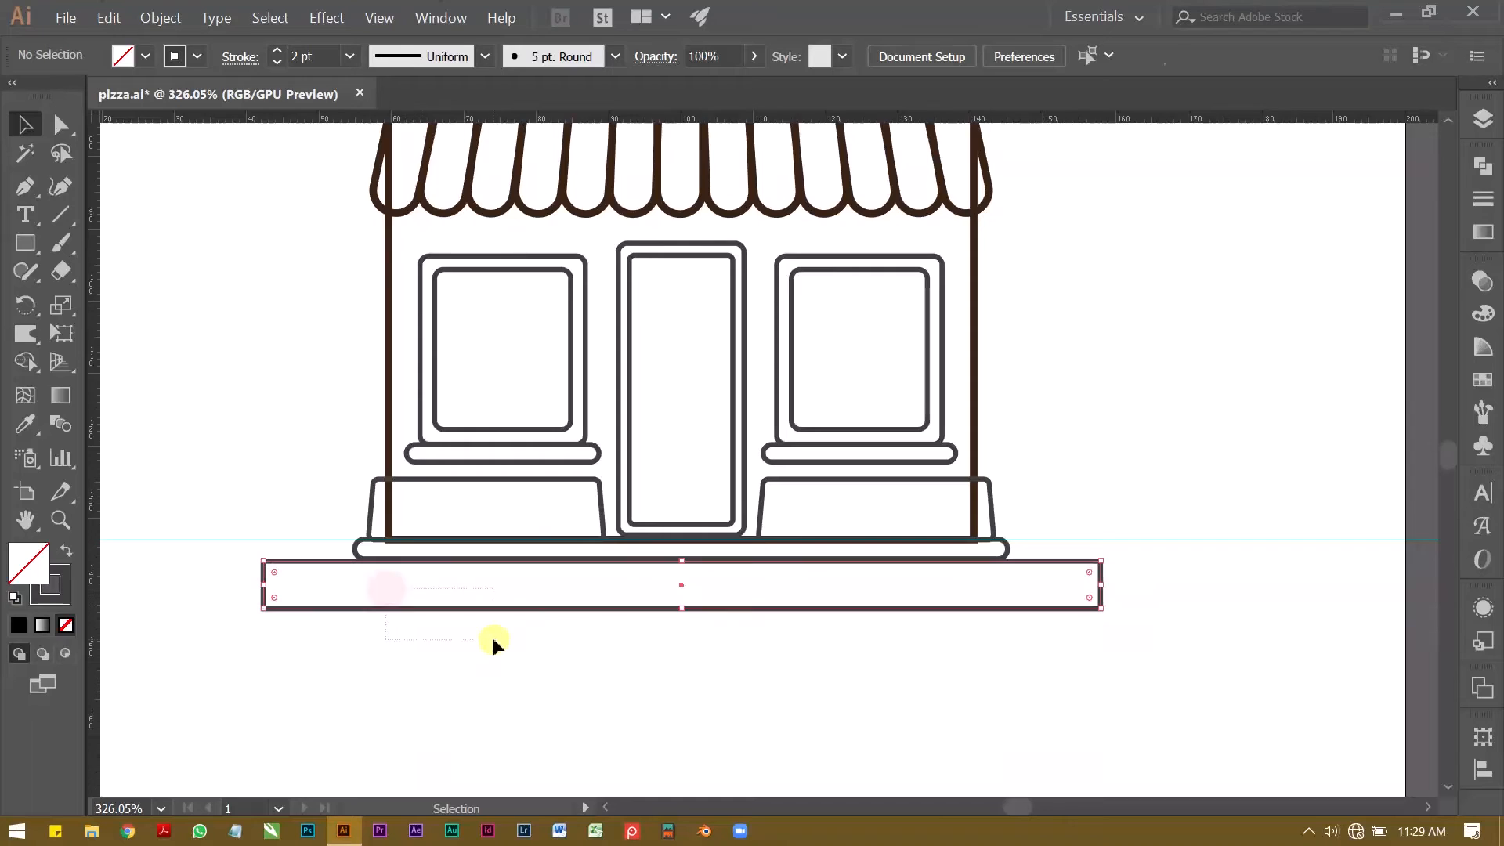
click(404, 658)
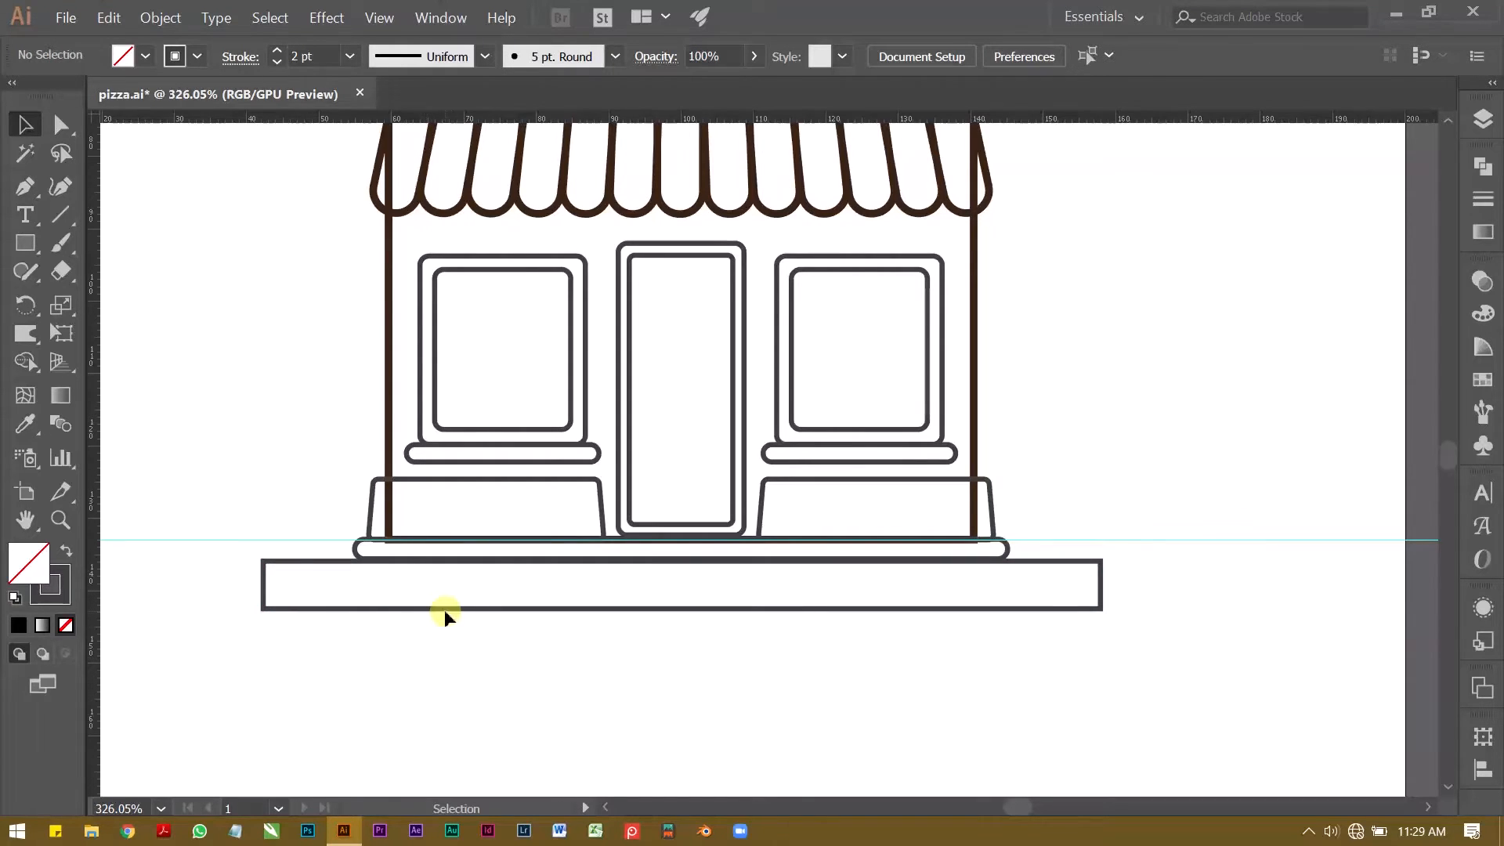
drag(551, 624, 551, 633)
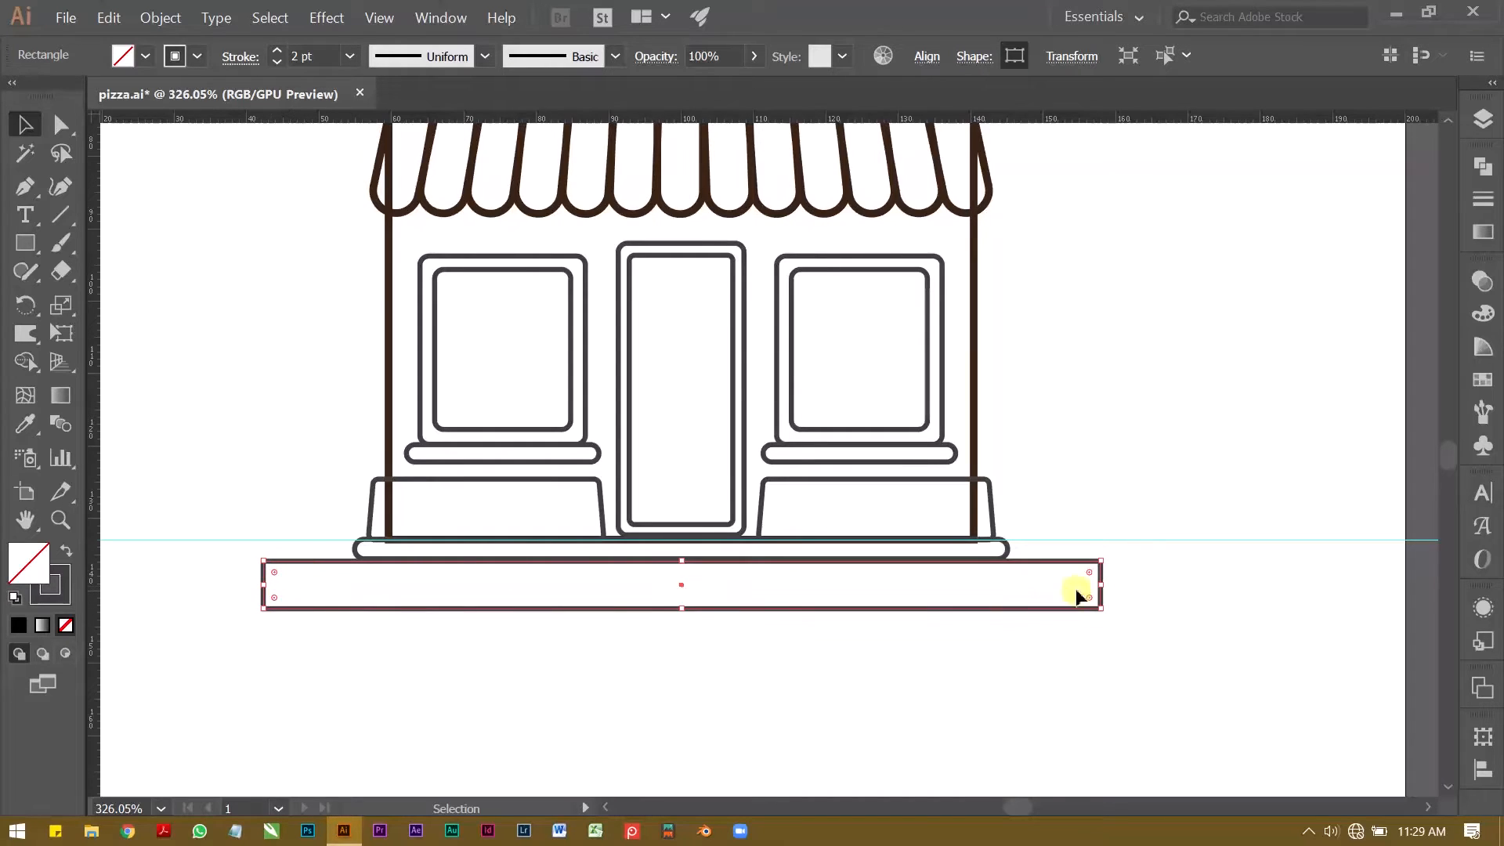
click(635, 672)
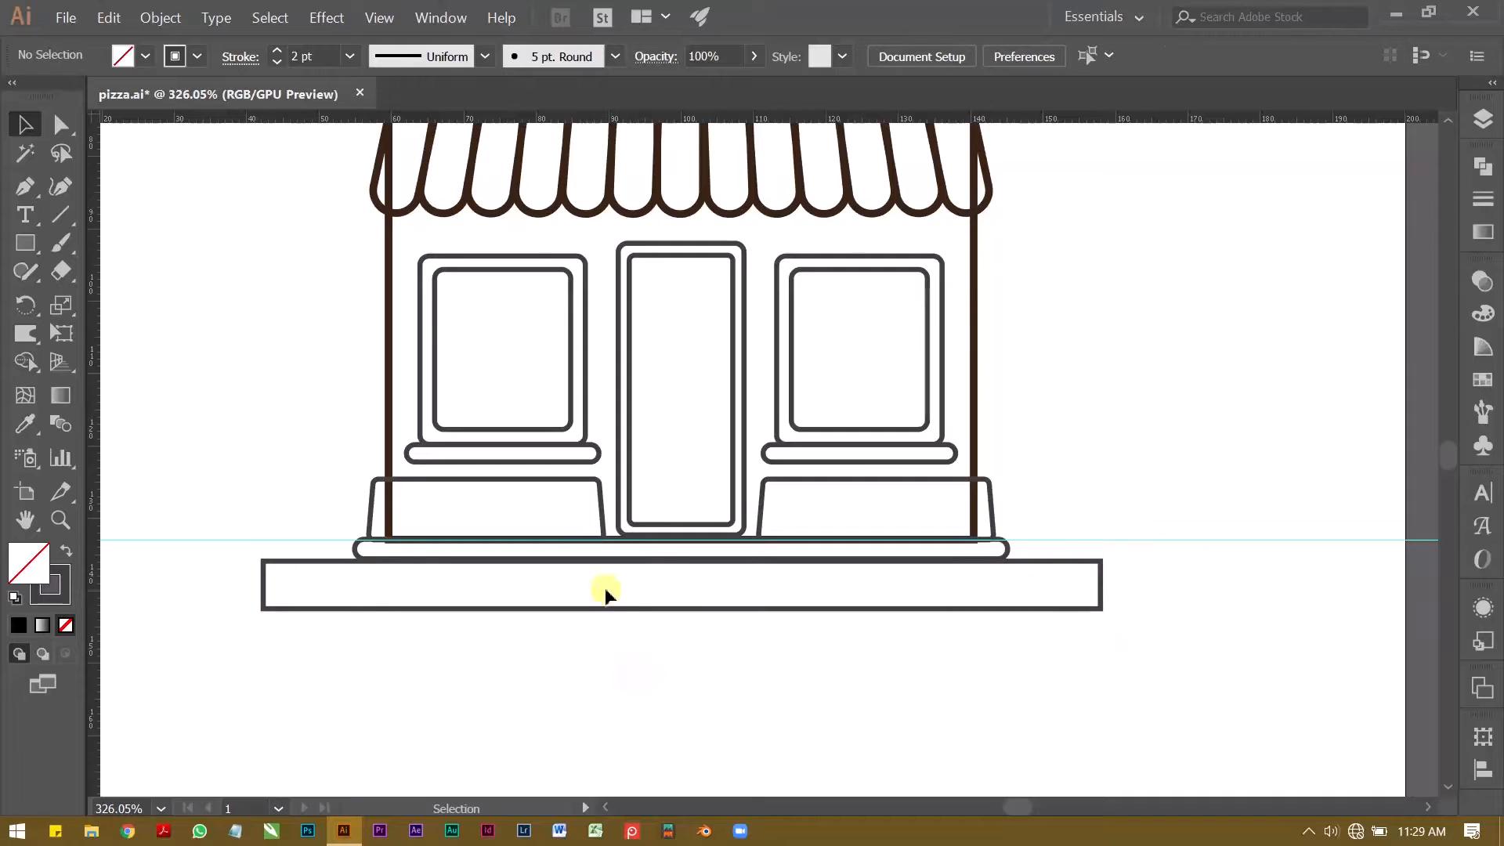
drag(659, 637, 665, 627)
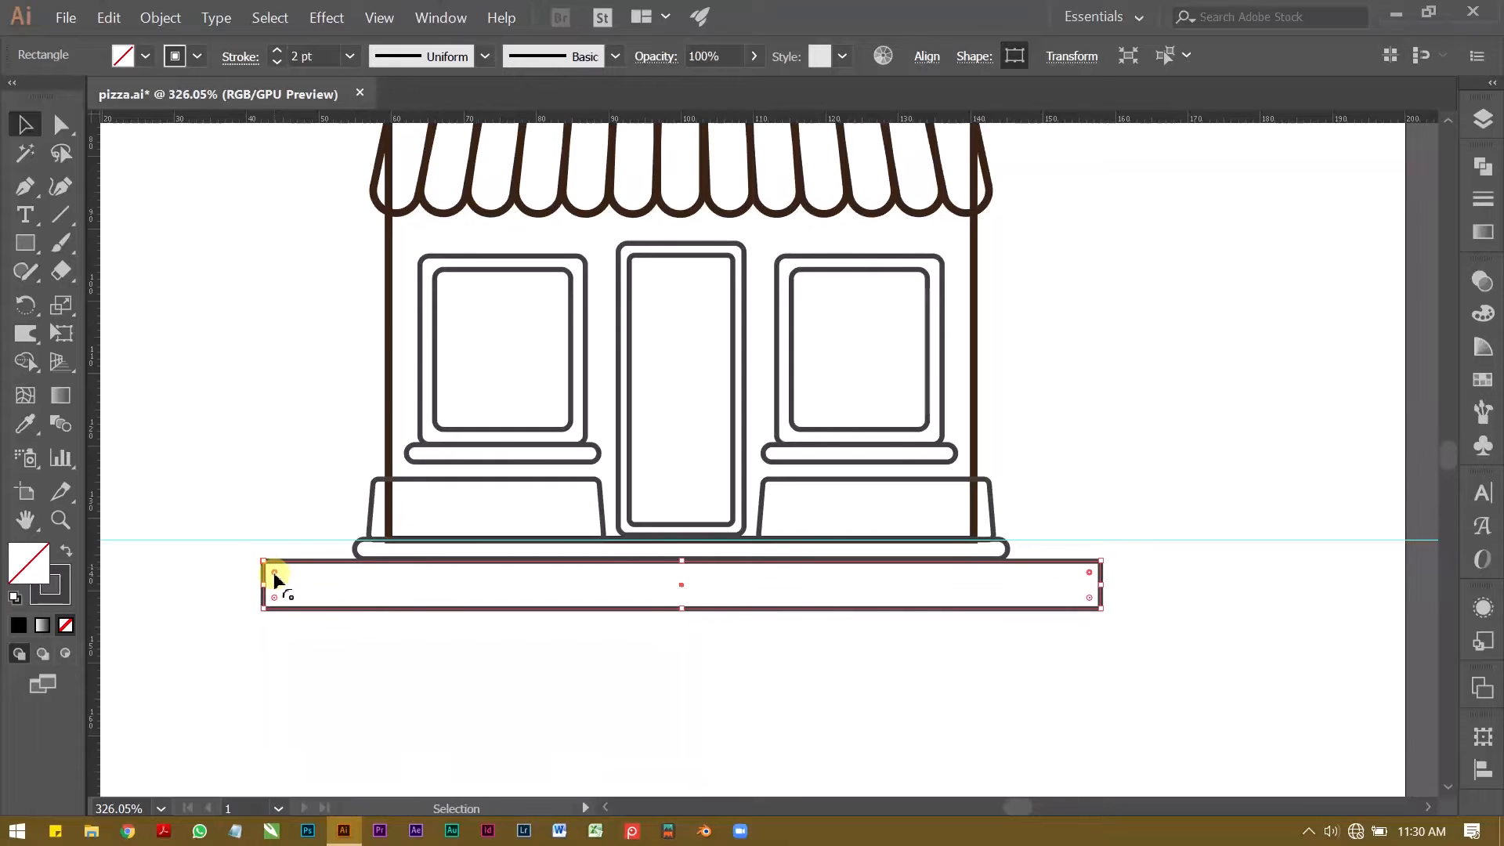
drag(274, 577, 277, 580)
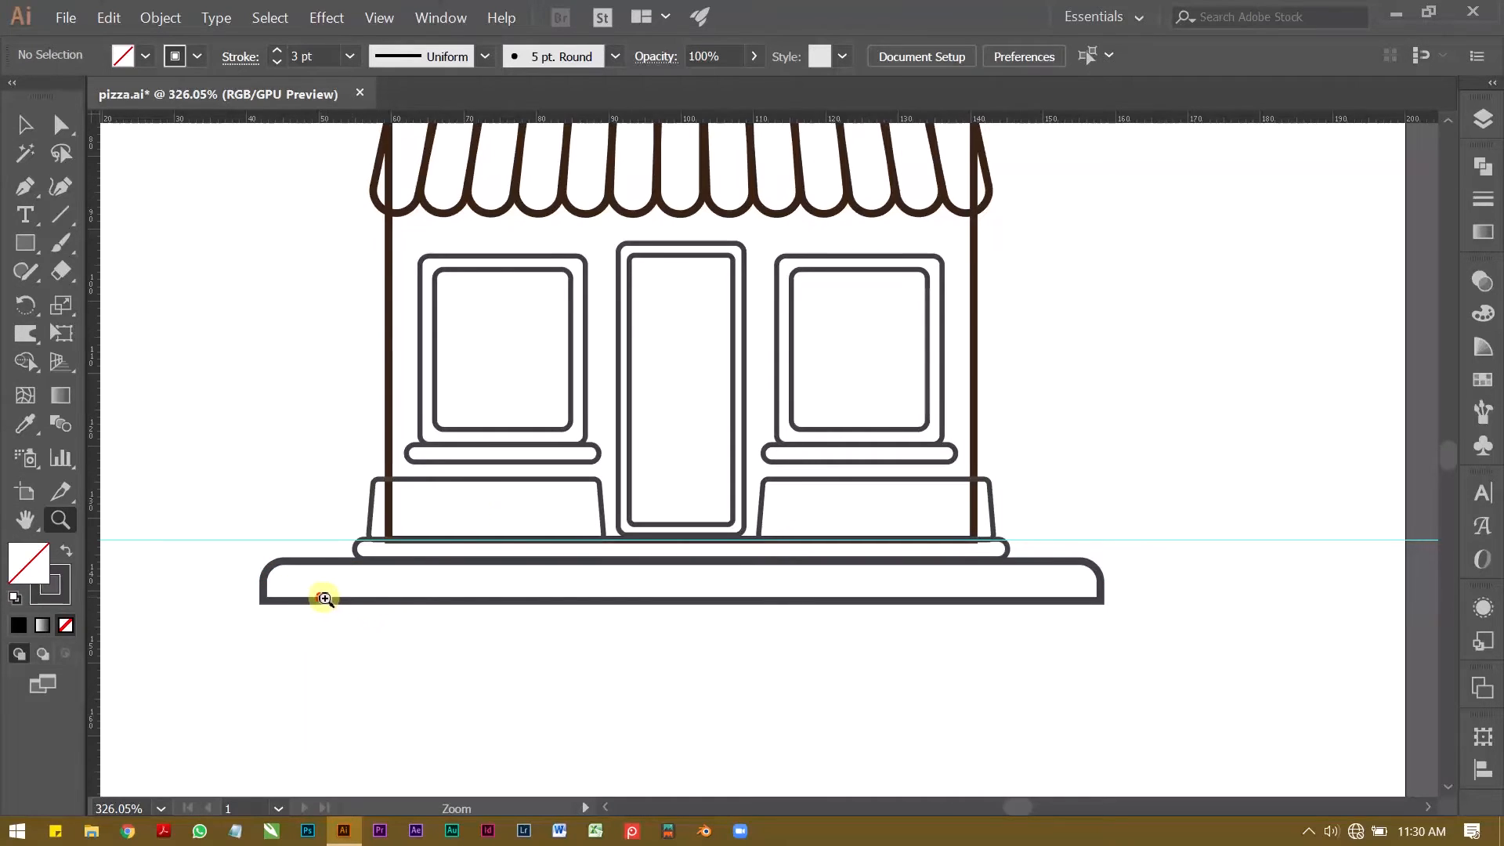
Step: Set the stroke weight of the ground slab and the rounded base strip to 3 pt
drag(321, 597, 521, 581)
key(v)
click(421, 485)
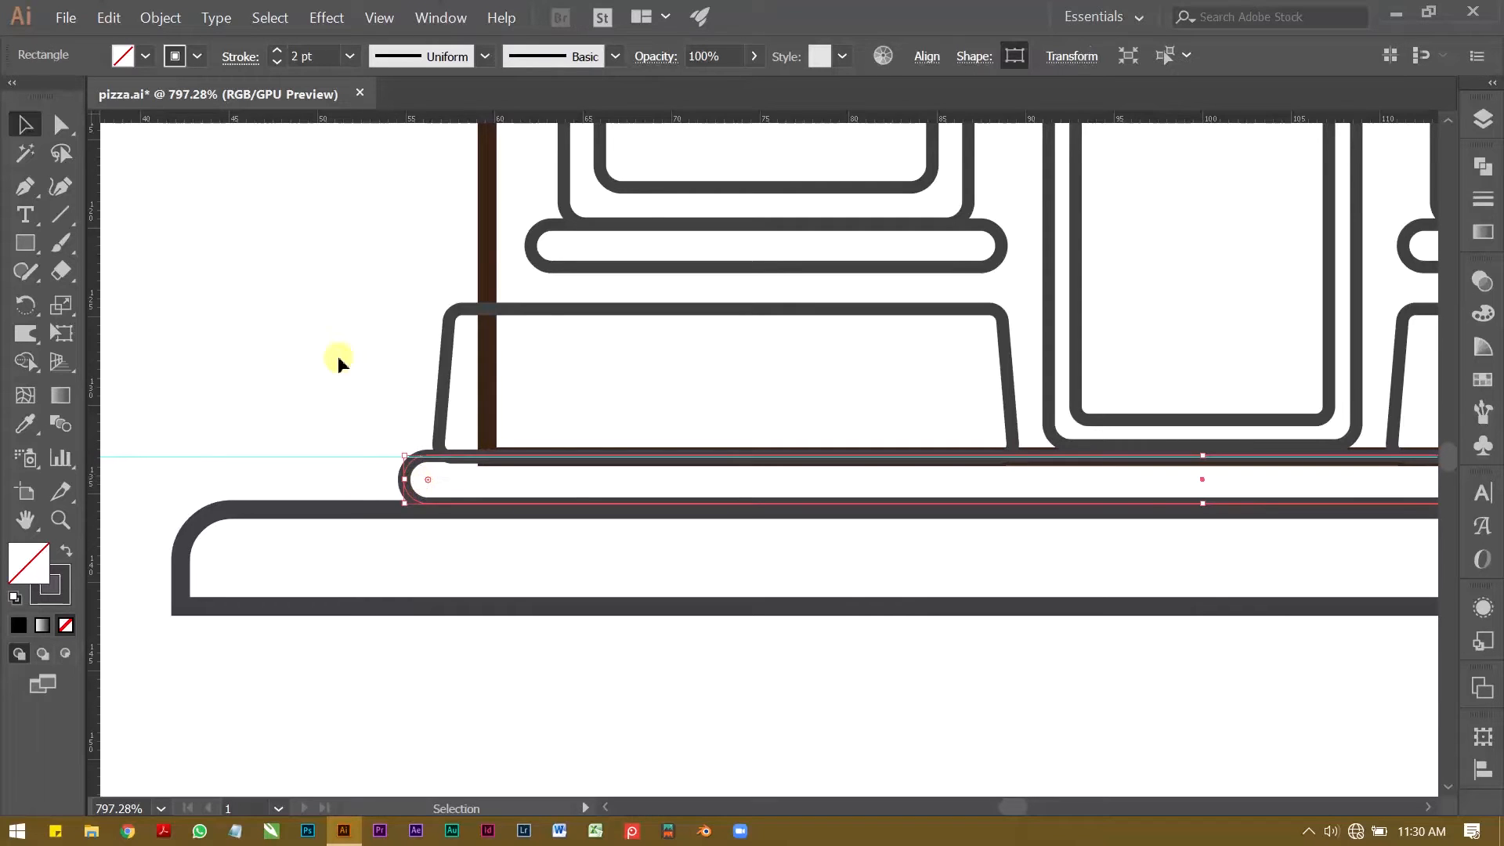
click(277, 49)
click(274, 243)
Step: Examine the proportions of the whole shop outline, from the ground slab up to the roof cornice
key(z)
drag(426, 373, 223, 388)
key(space)
drag(363, 384, 302, 466)
drag(425, 427, 369, 439)
key(space)
drag(369, 436, 404, 548)
key(space)
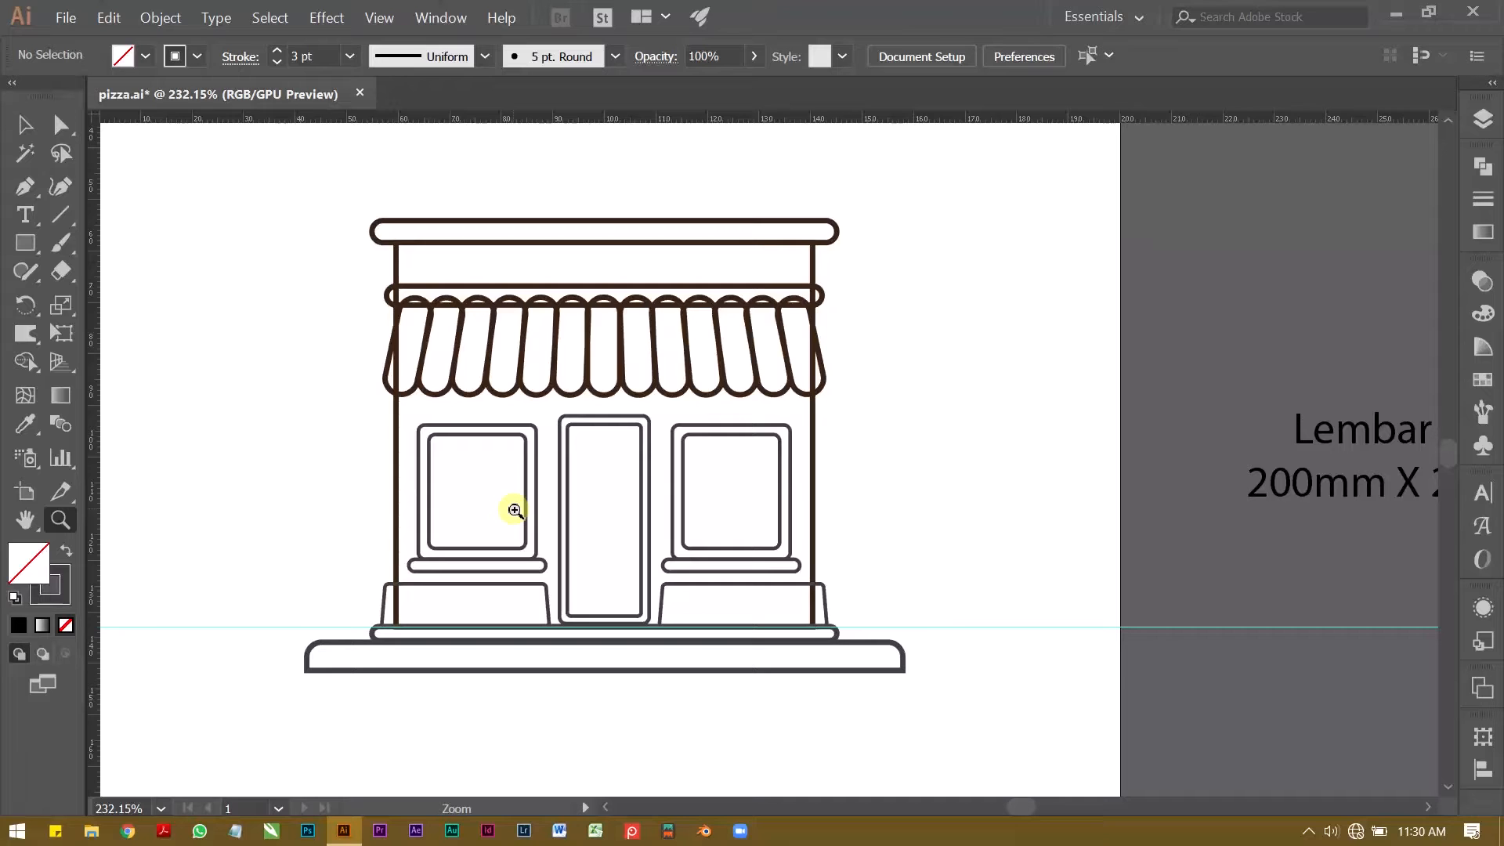
key(space)
drag(604, 326, 564, 446)
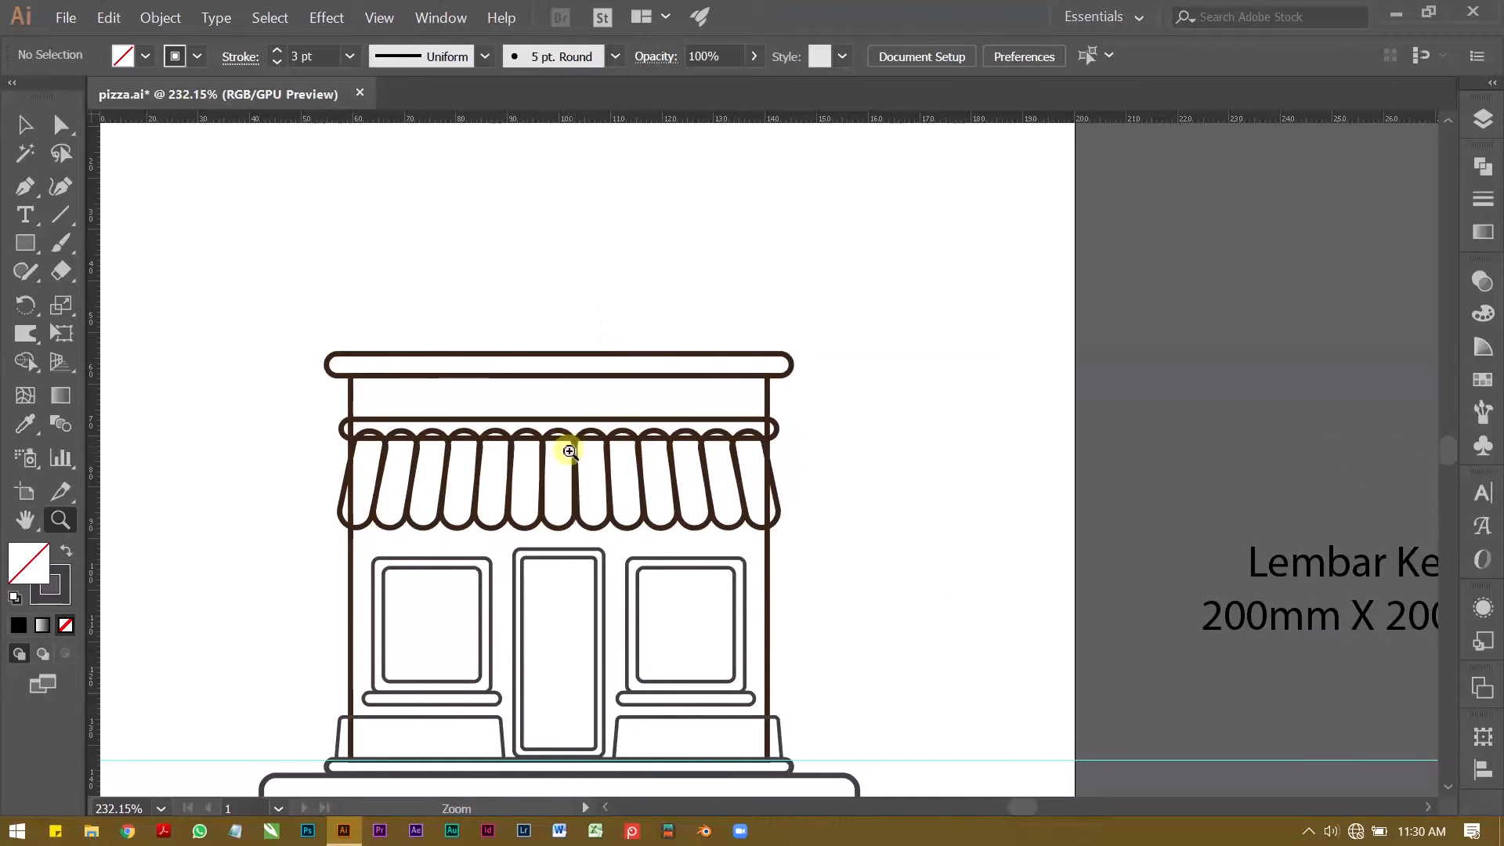
click(564, 446)
drag(677, 428, 561, 368)
key(space)
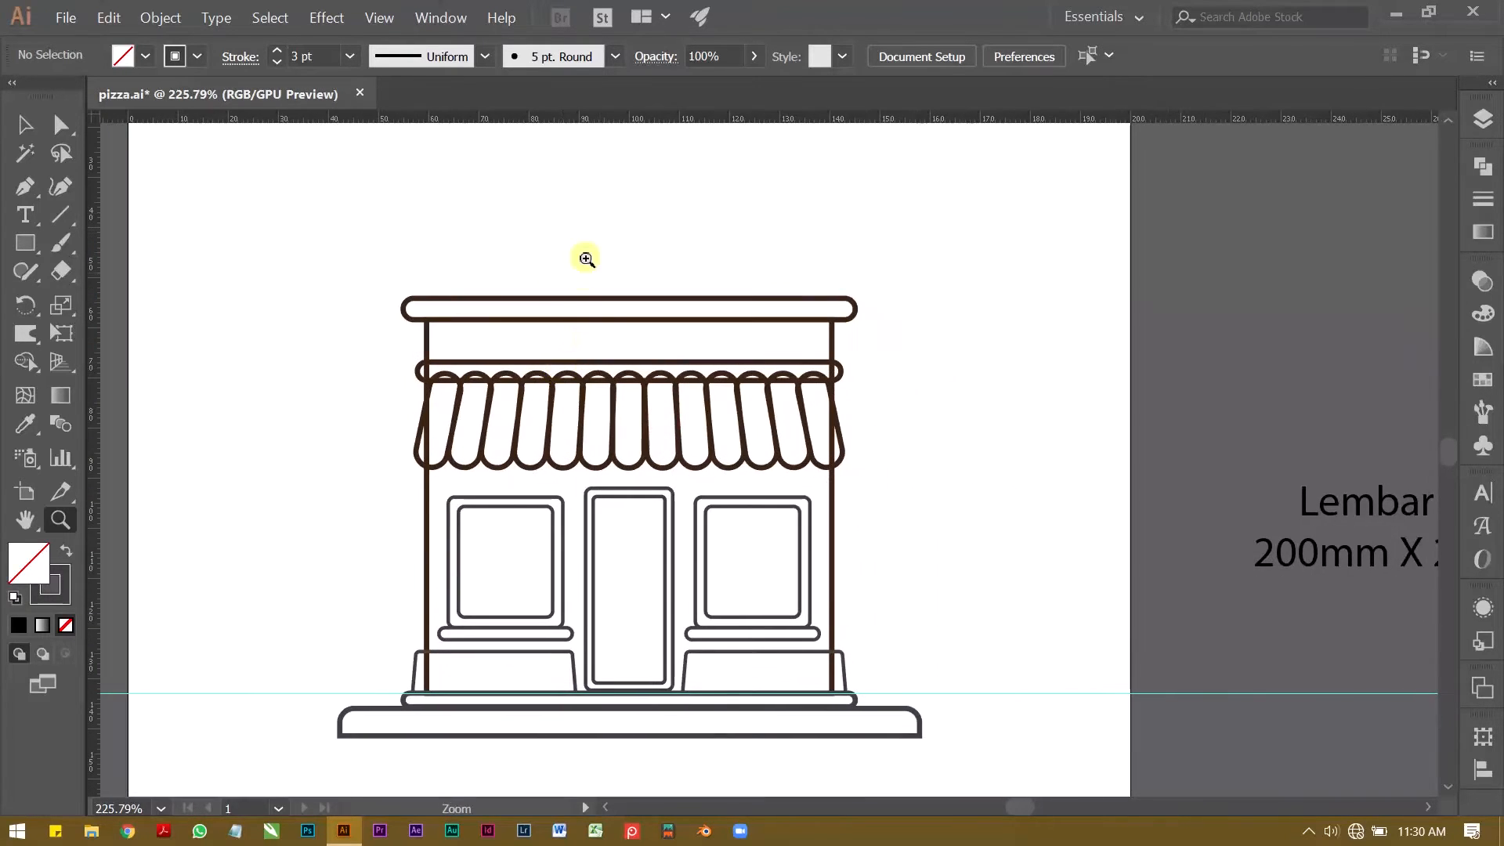
Step: Draw a sign rectangle about 47 mm wide and 13 mm high above the roof cornice
key(space)
drag(607, 251, 643, 303)
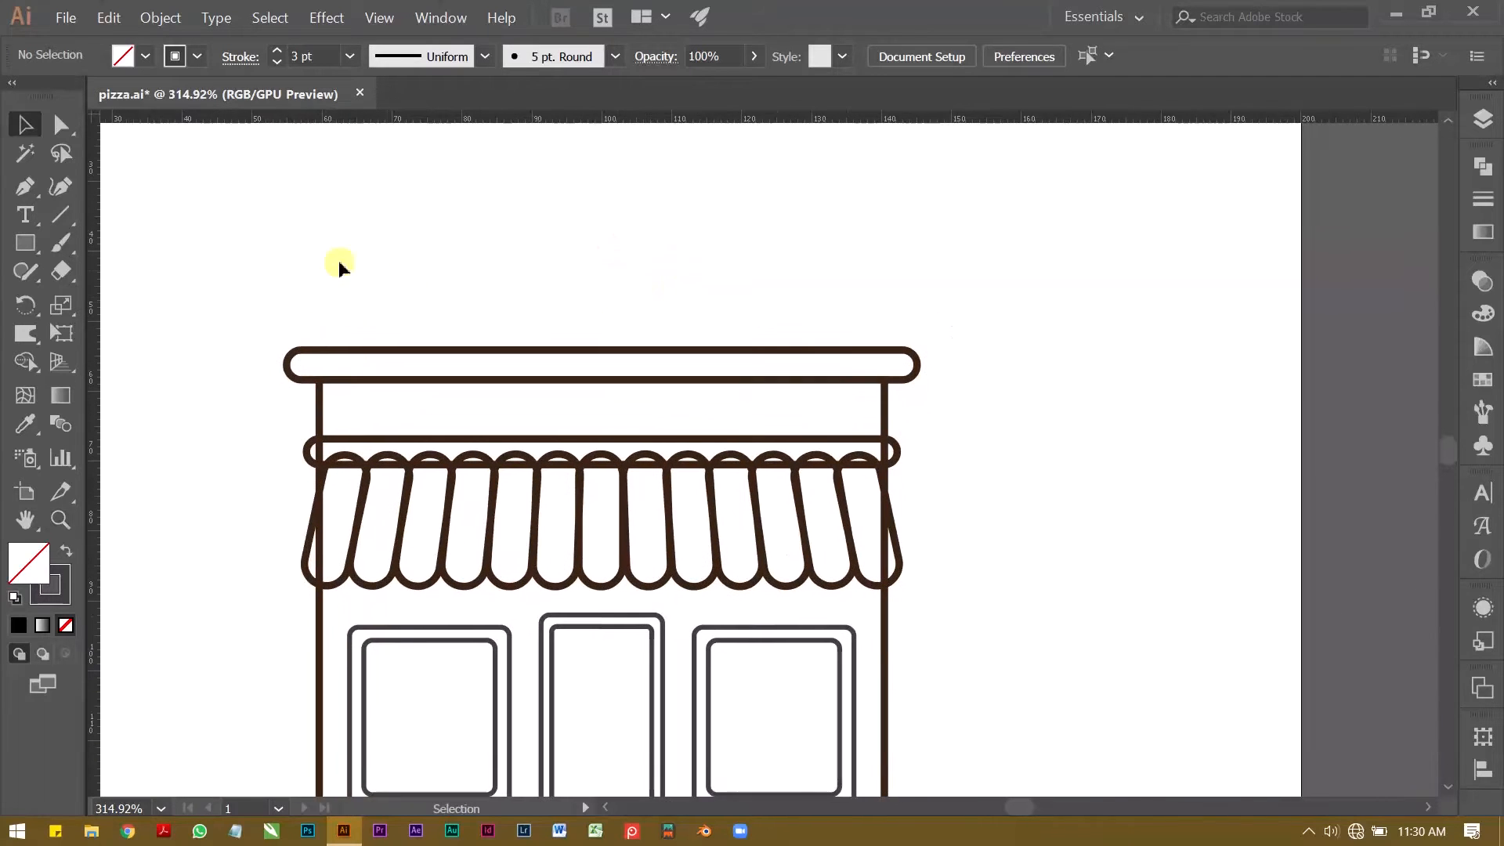
click(25, 243)
drag(498, 223, 826, 314)
Step: Round all four corners of the sign rectangle
key(a)
drag(511, 236, 529, 242)
key(v)
click(559, 193)
Step: Match the sign rectangle's outline to the roof cornice's dark brown stroke using the Eyedropper
key(z)
drag(621, 245, 587, 255)
key(space)
drag(587, 256, 419, 370)
key(space)
key(space)
drag(302, 443, 366, 517)
key(space)
click(251, 537)
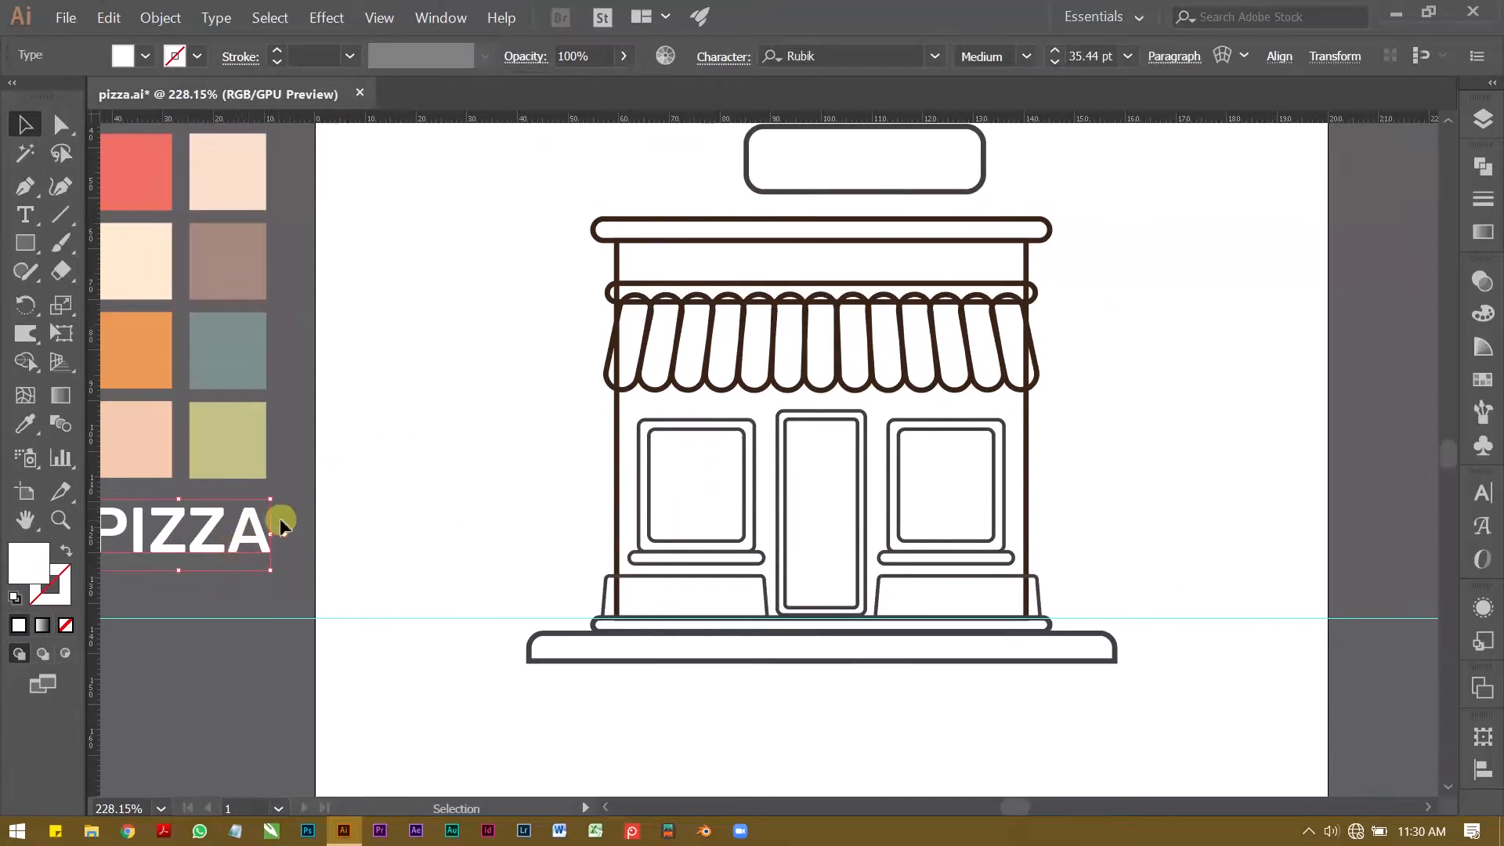
click(772, 168)
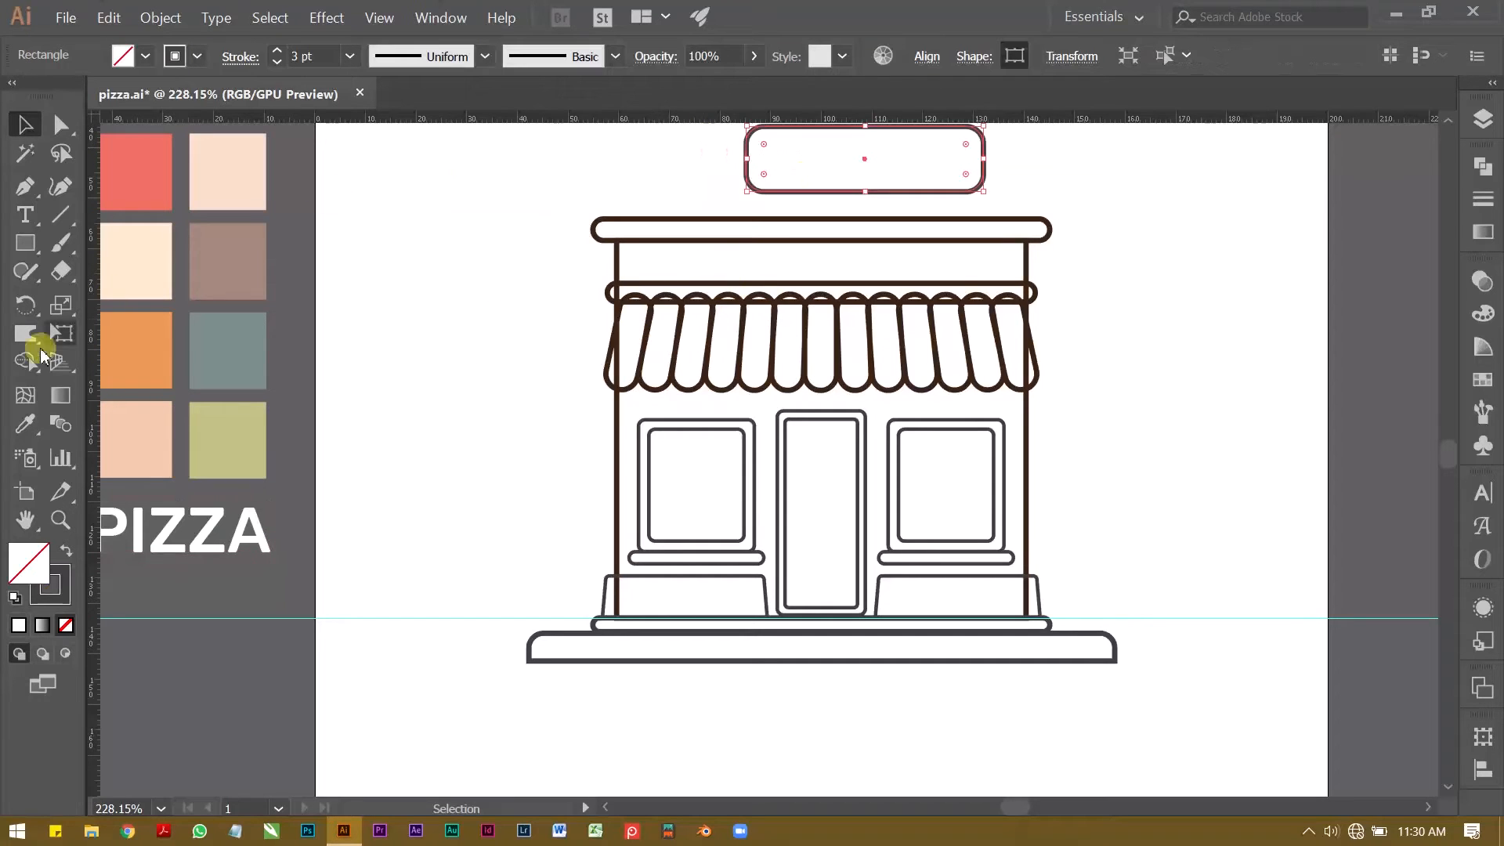
click(24, 423)
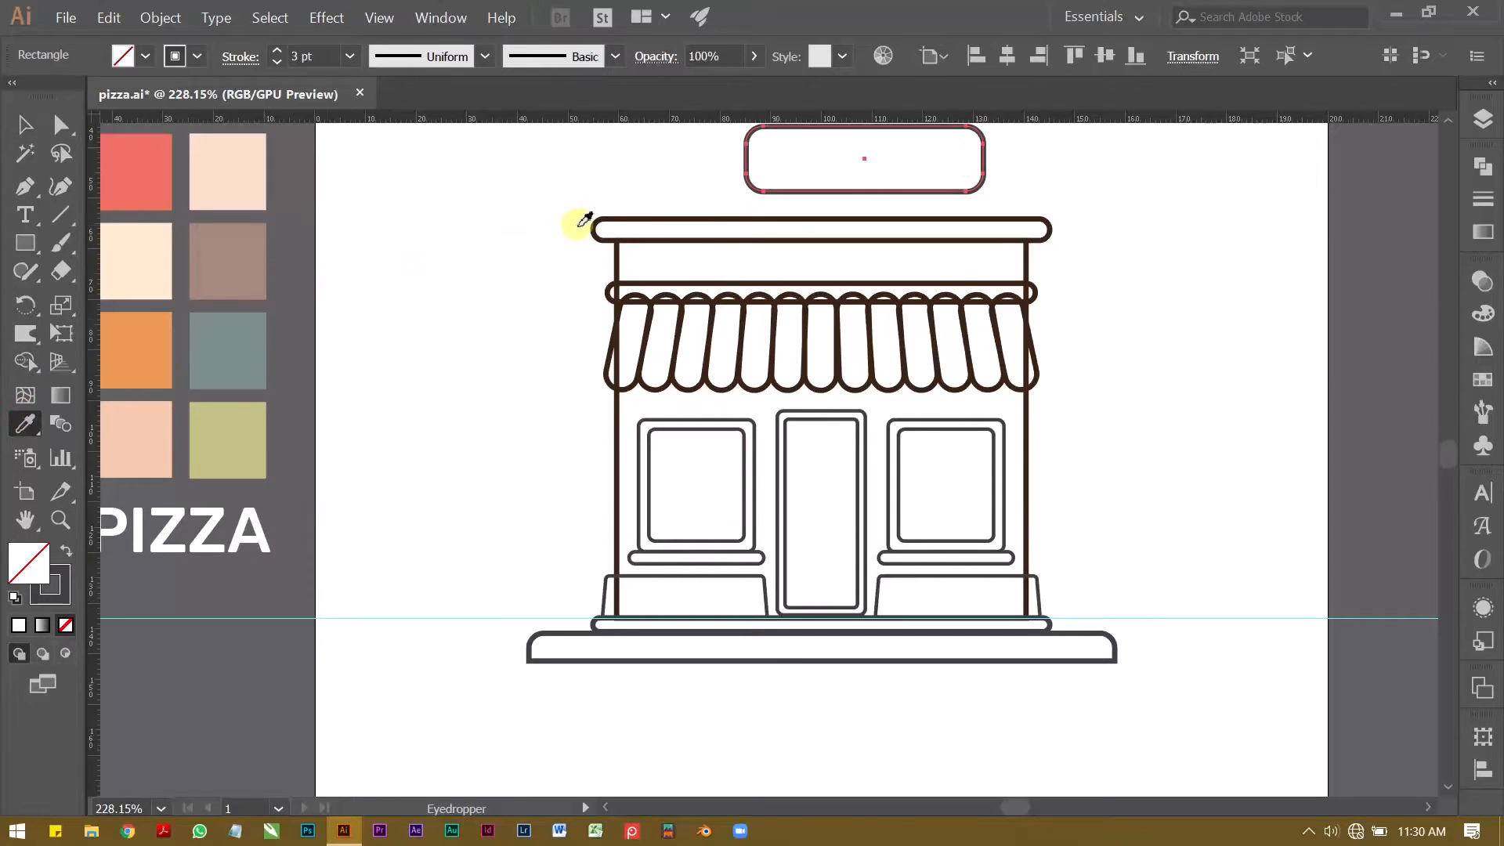
click(618, 217)
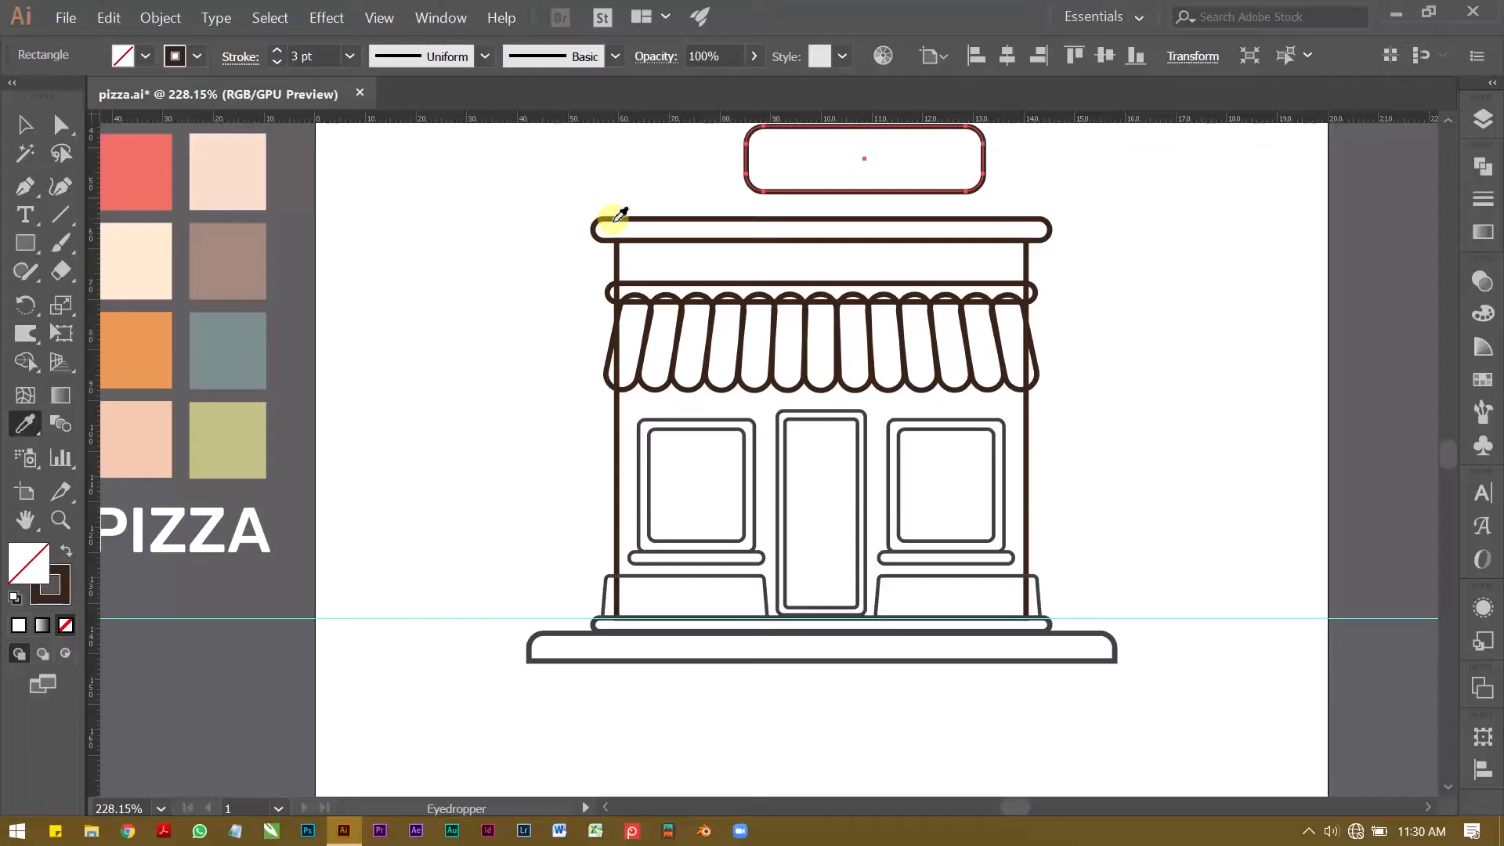
click(25, 124)
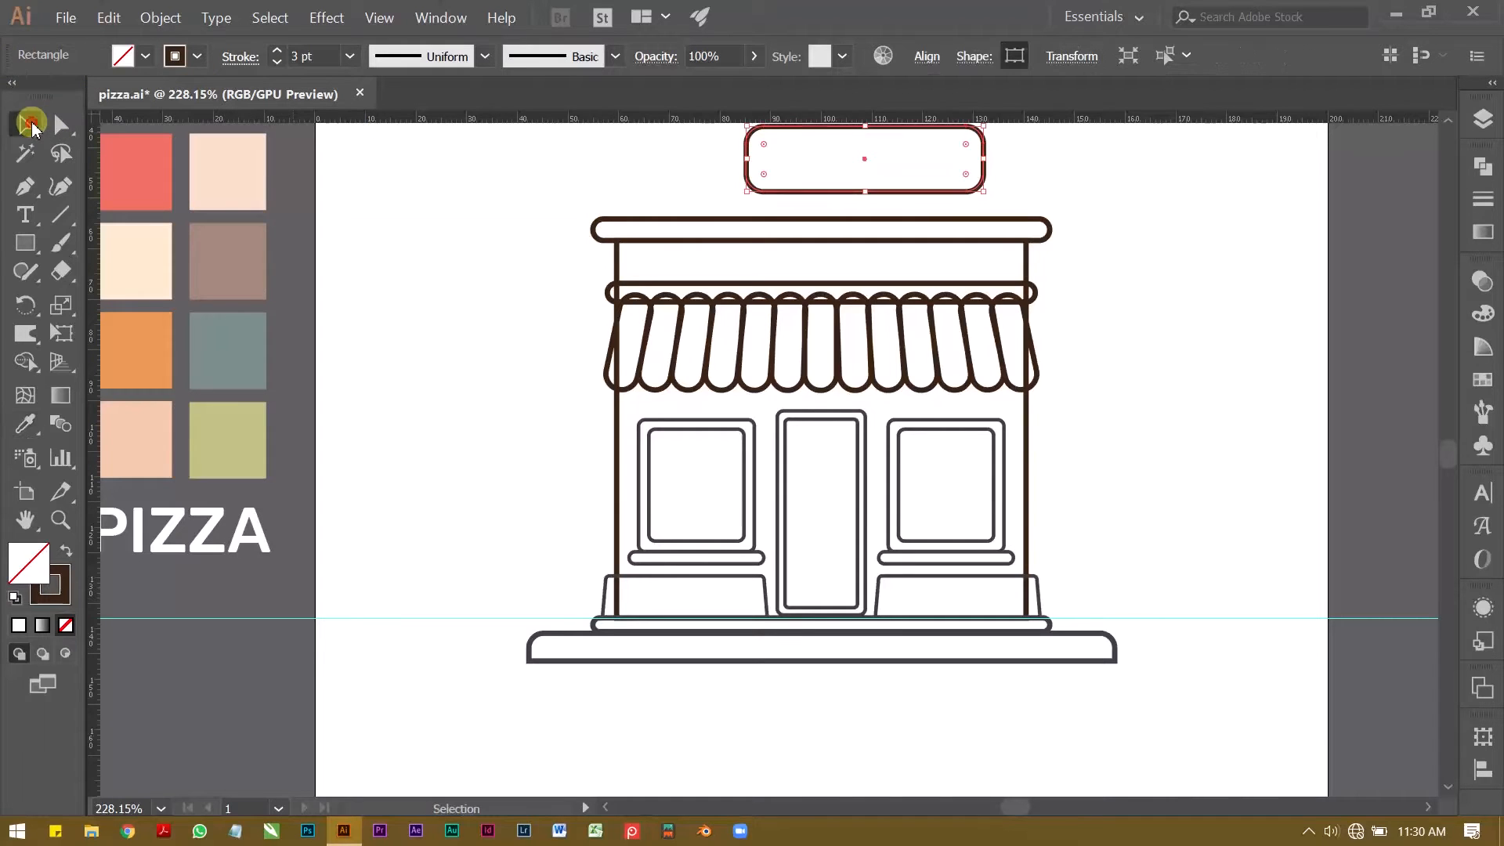
Step: Examine the roof sign's size and position relative to the whole shop outline and the PIZZA text beside the artboard
click(449, 275)
drag(739, 167, 608, 213)
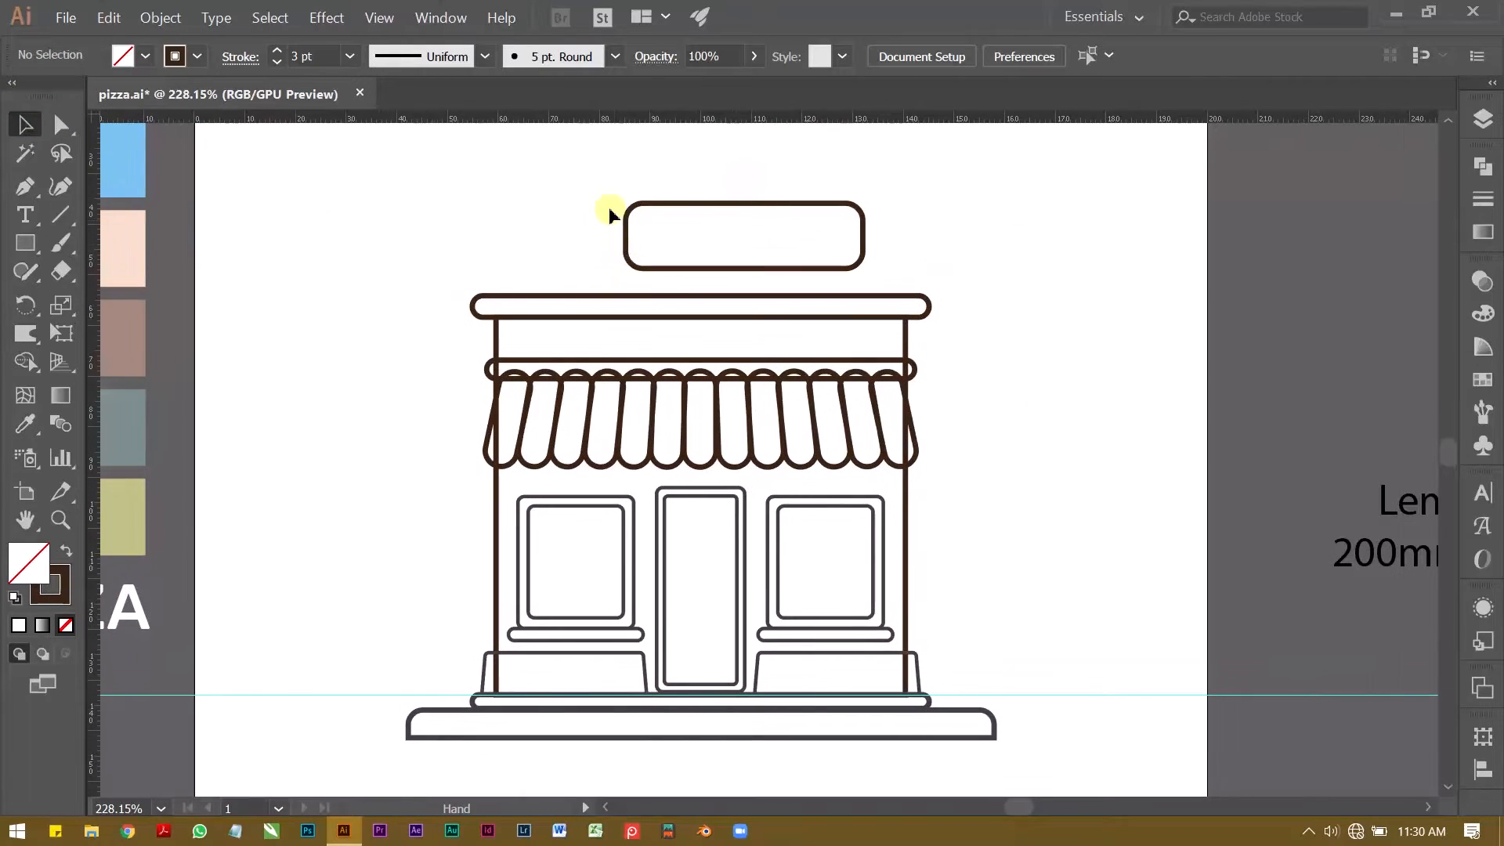
click(660, 214)
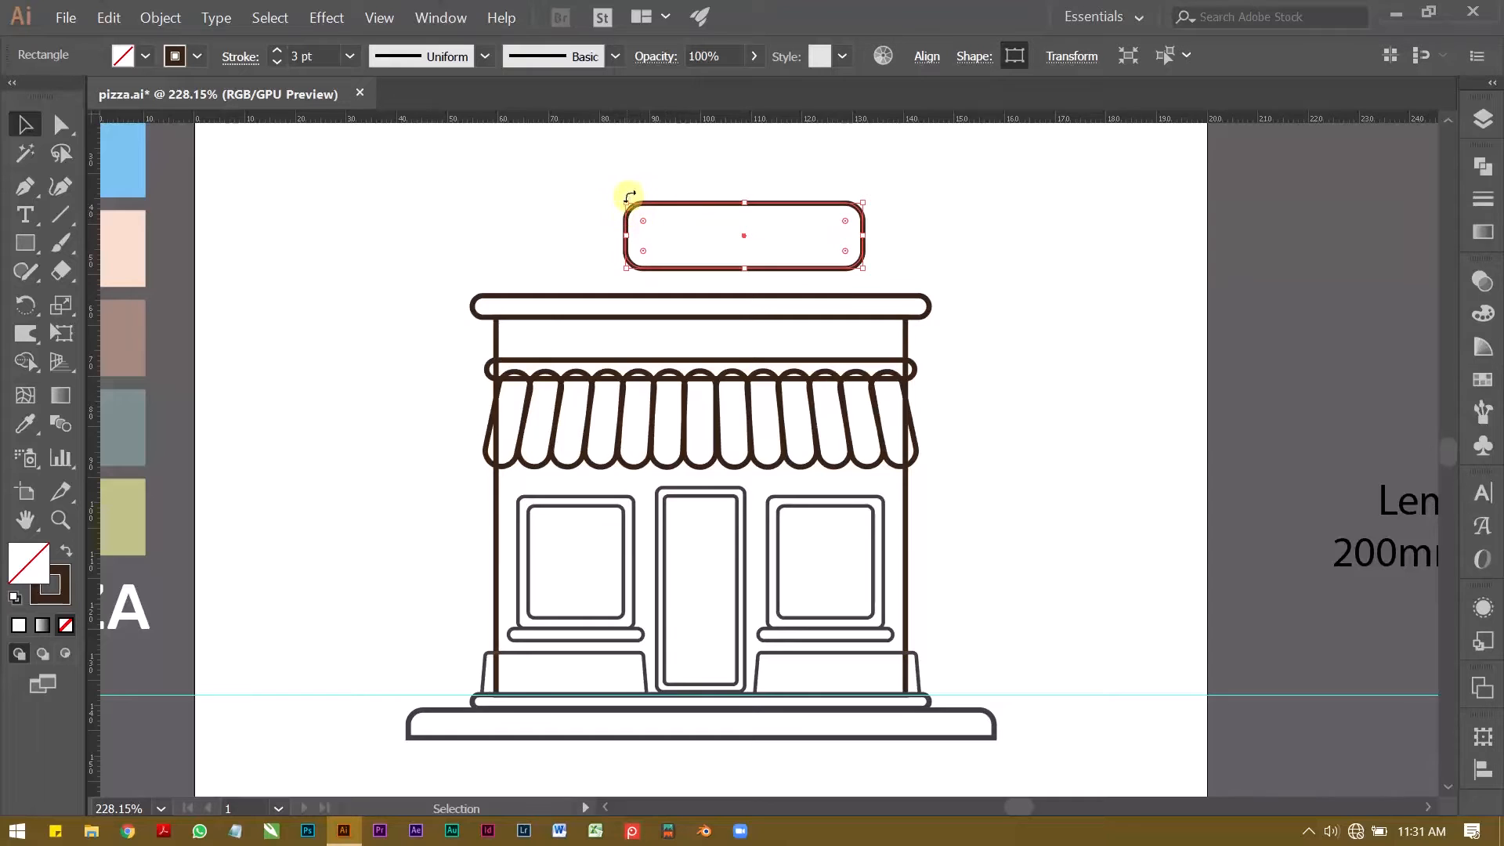
key(z)
drag(596, 224, 542, 232)
drag(506, 238, 665, 298)
key(v)
click(437, 222)
key(z)
mouse_move(430, 332)
mouse_down()
mouse_move(389, 344)
mouse_move(424, 358)
mouse_up()
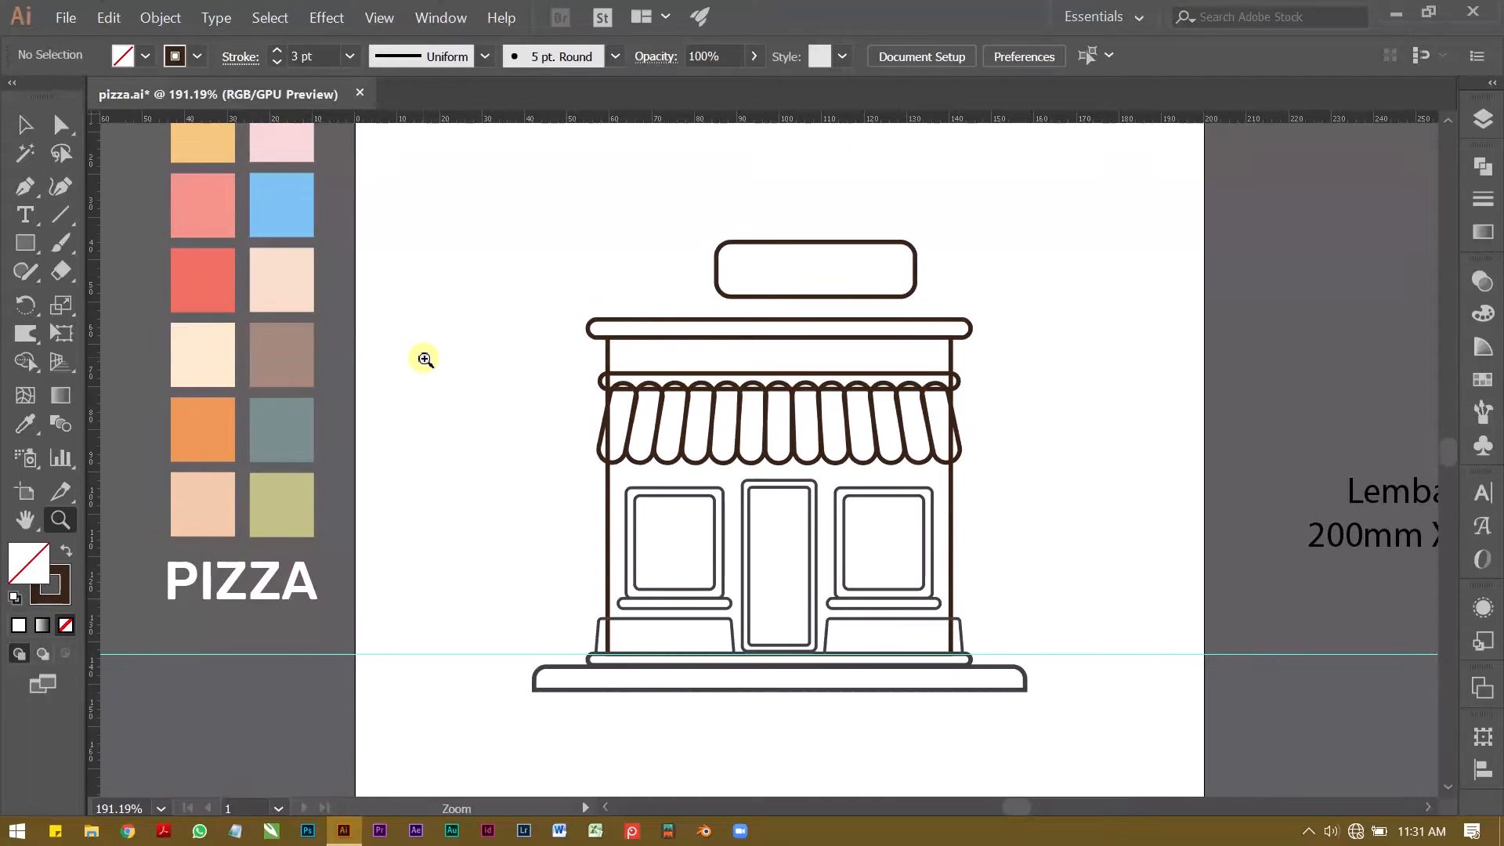
drag(484, 462, 476, 462)
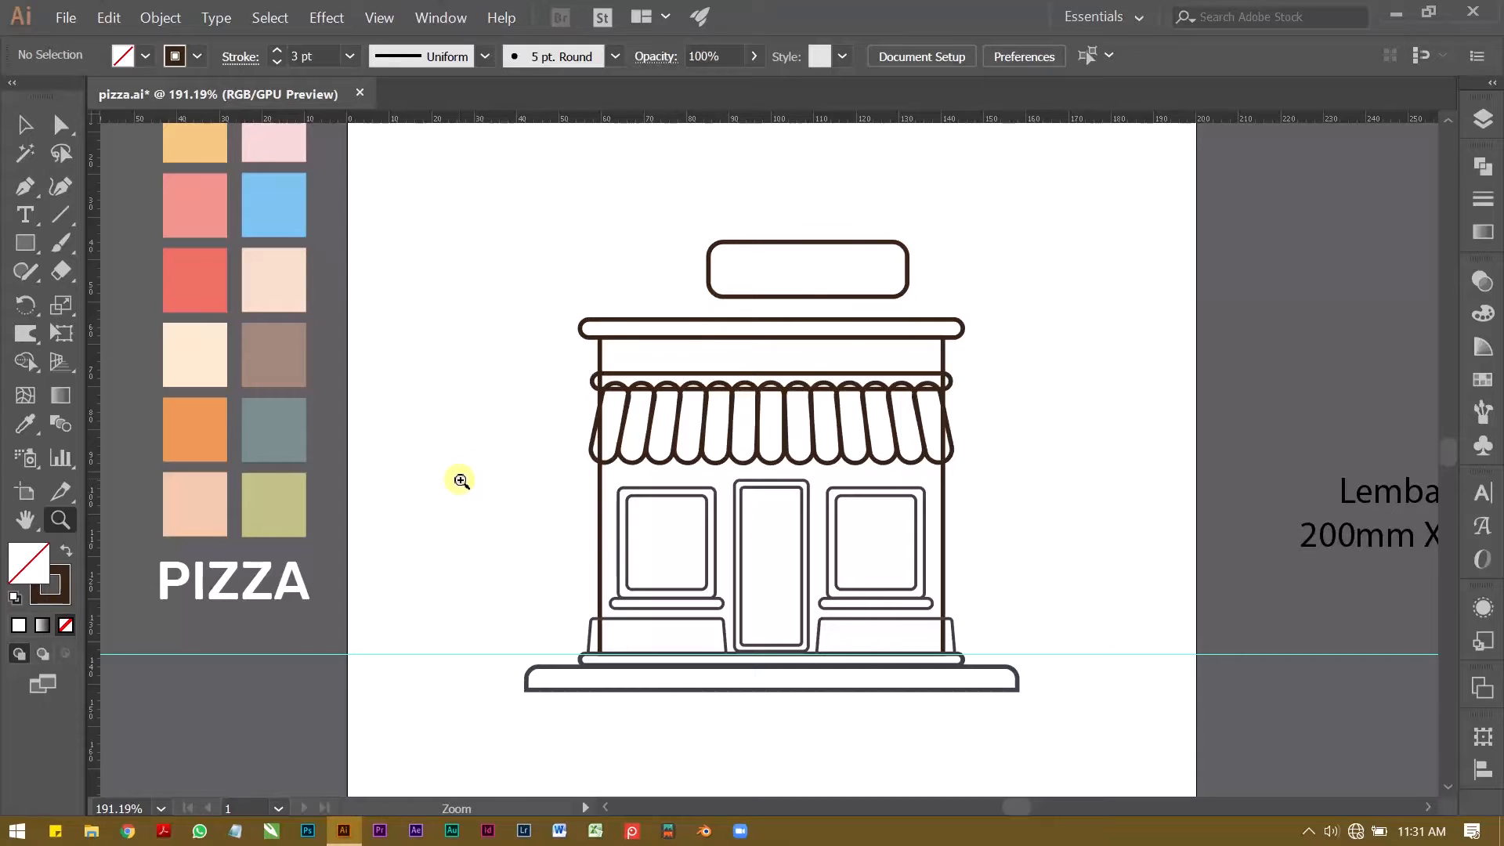
Step: Place a copy of the white PIZZA text inside the roof sign, keeping the original beside the artboard
key(v)
click(251, 577)
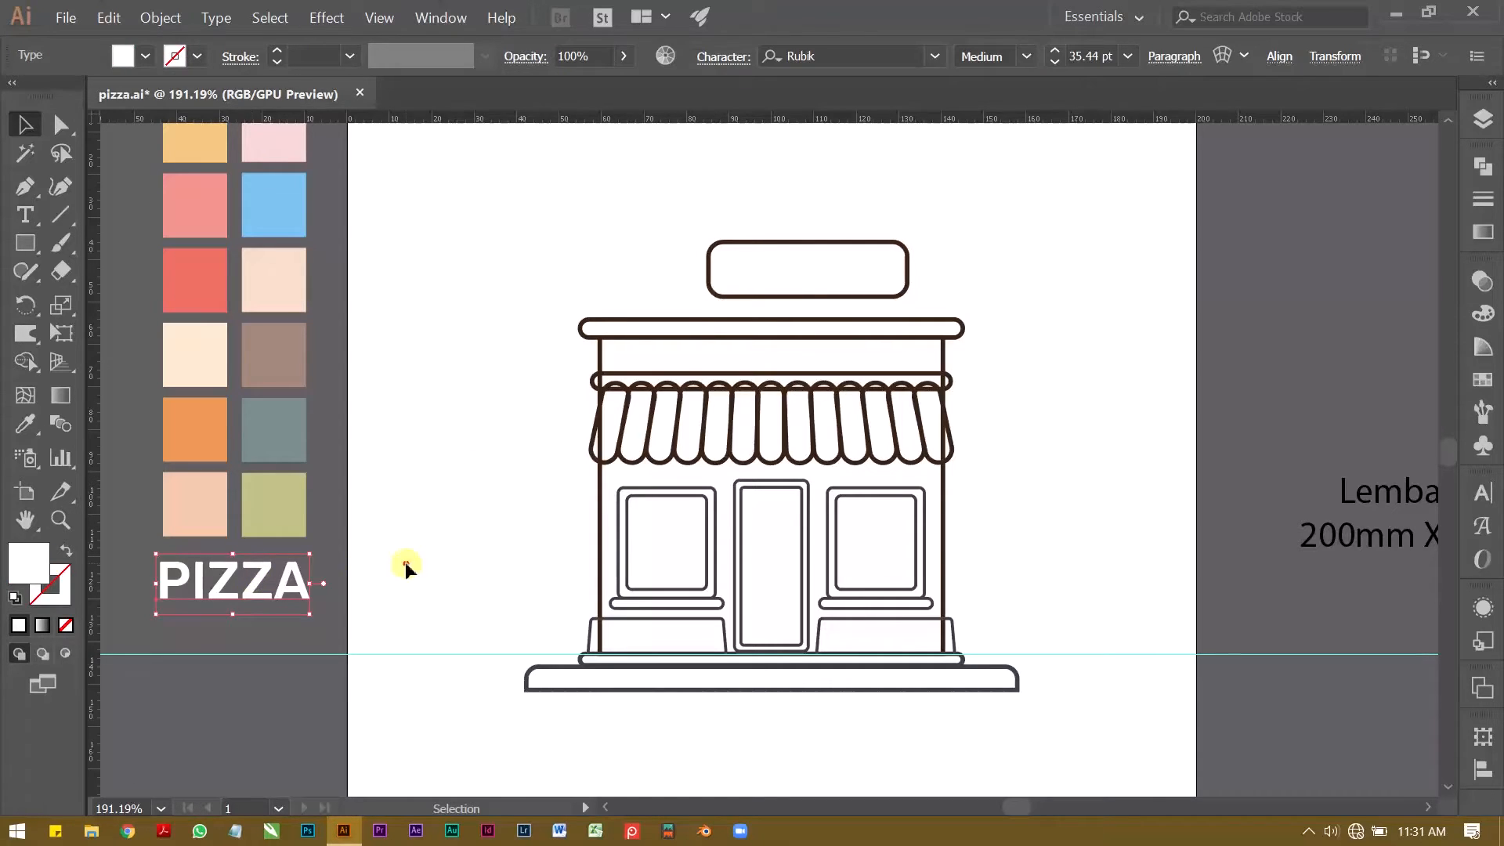
click(222, 608)
click(280, 563)
click(440, 429)
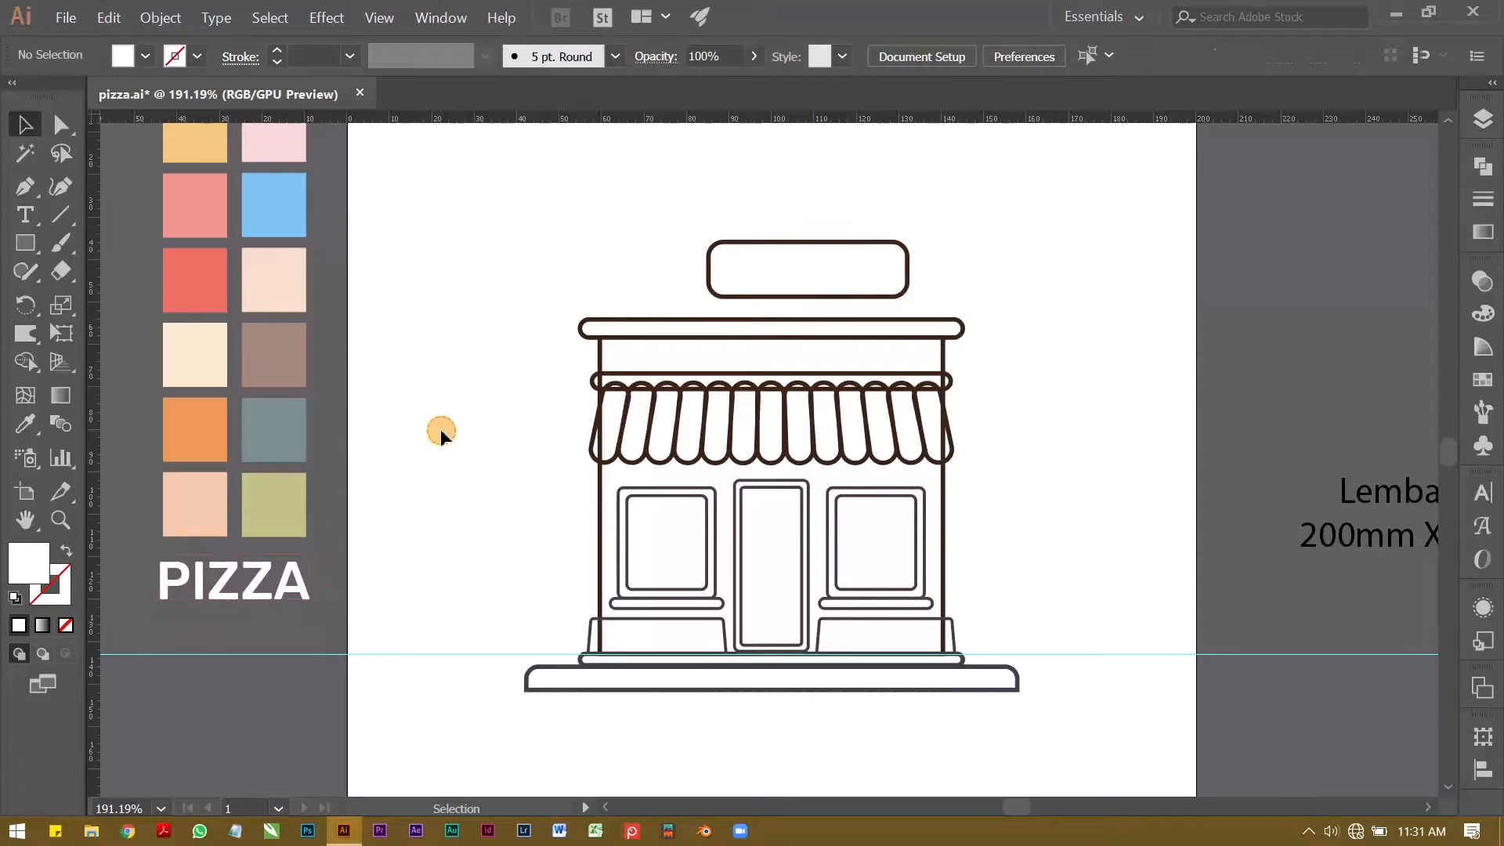
click(259, 582)
drag(260, 582, 837, 264)
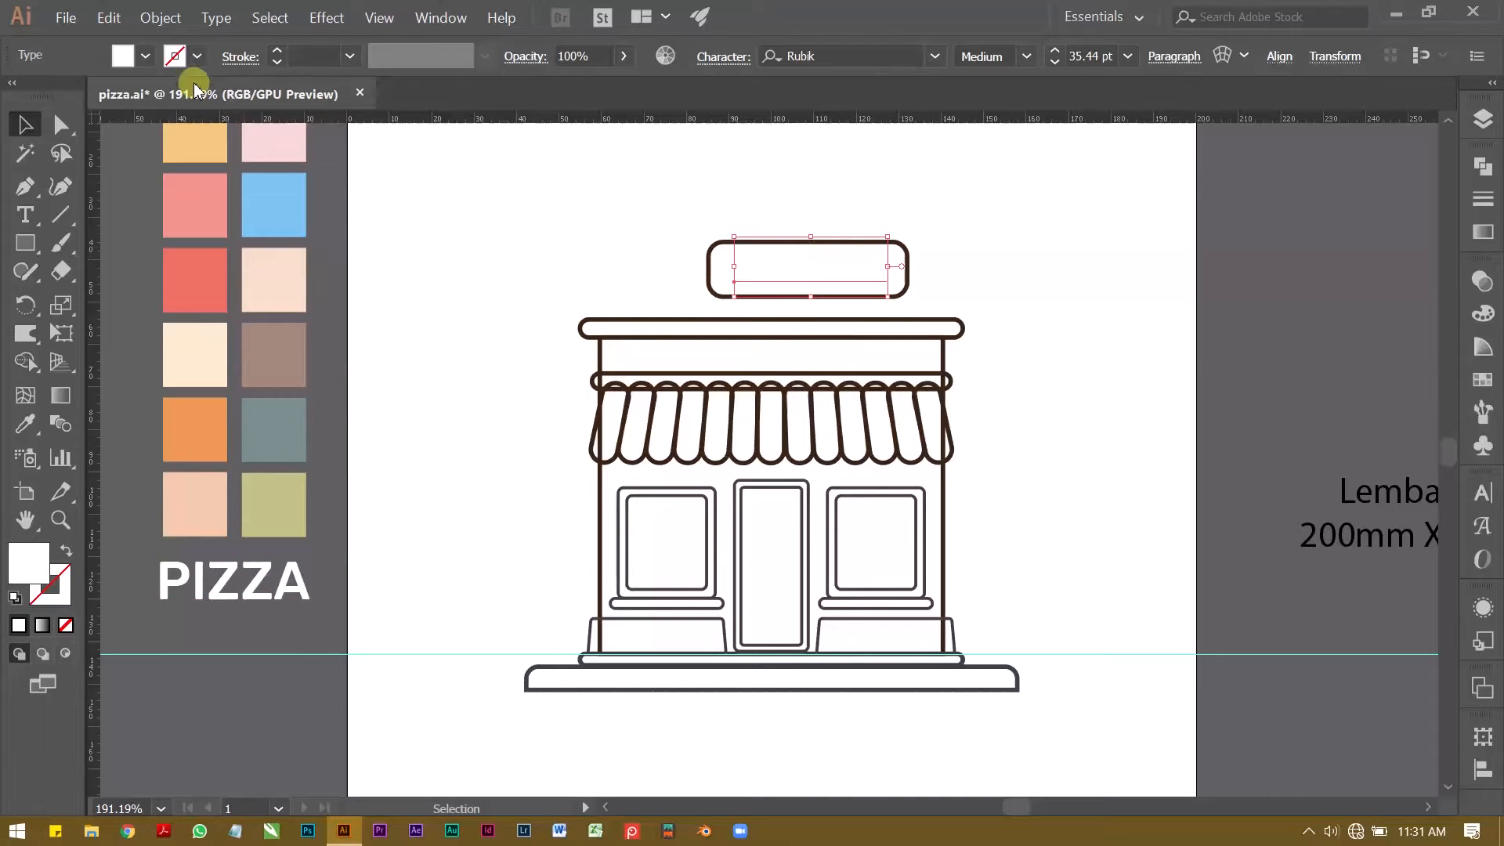
Step: Fill the copied PIZZA text in the roof sign with black
click(146, 59)
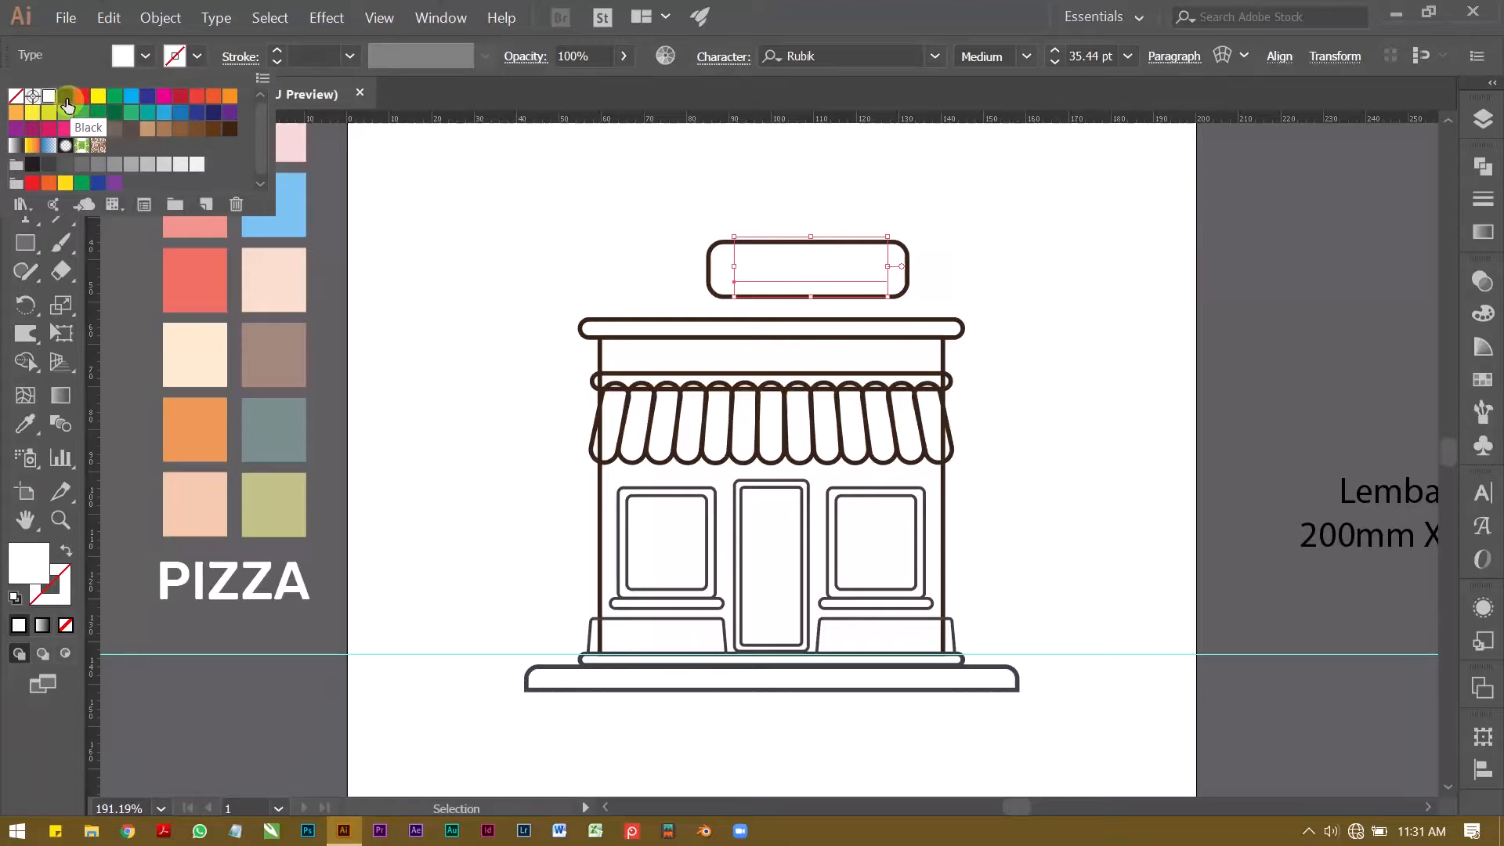
click(56, 100)
click(603, 249)
click(602, 249)
Step: Reposition the black PIZZA text at the roof sign and scale it down proportionally about its centre to 25.3 pt
key(z)
drag(833, 252, 1096, 238)
key(space)
drag(872, 262, 789, 362)
drag(657, 305, 748, 320)
key(v)
drag(796, 366, 871, 381)
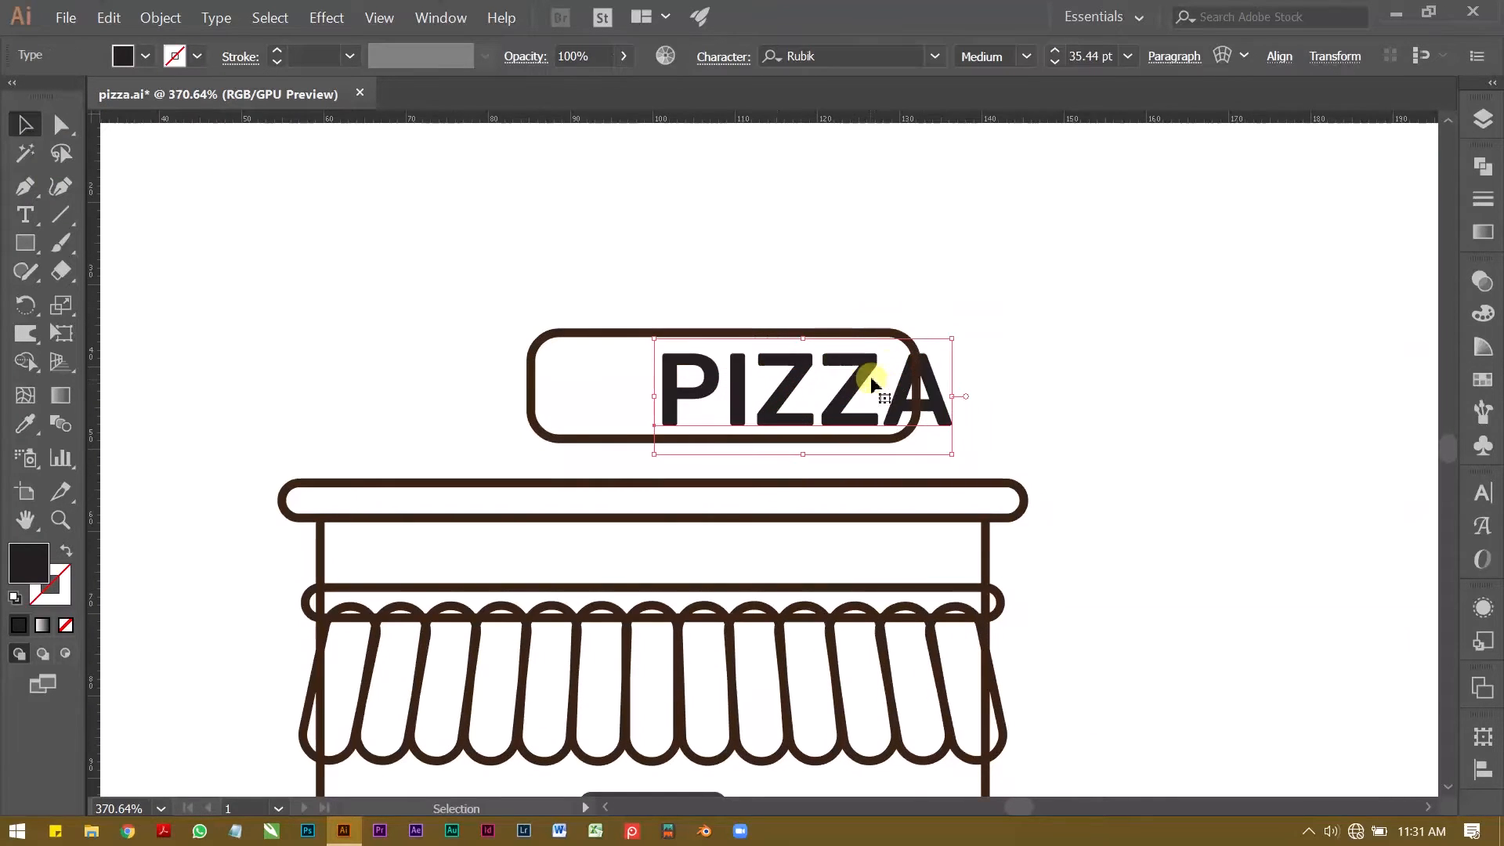
drag(953, 343, 910, 345)
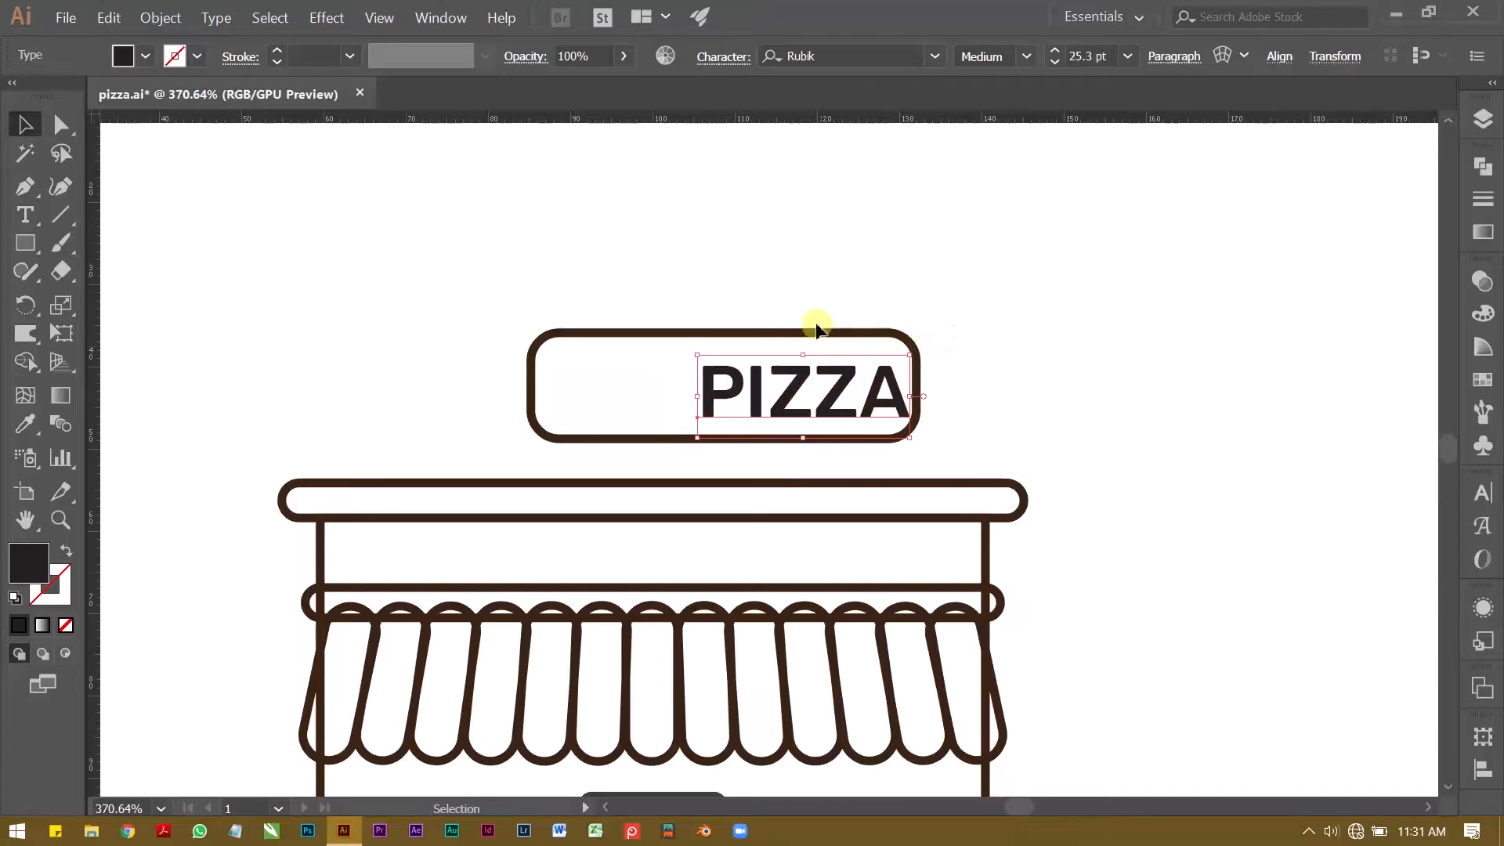
Step: Centre the sign rectangle and PIZZA text horizontally on the artboard, undoing the extra vertical centring
drag(812, 313, 901, 399)
click(721, 55)
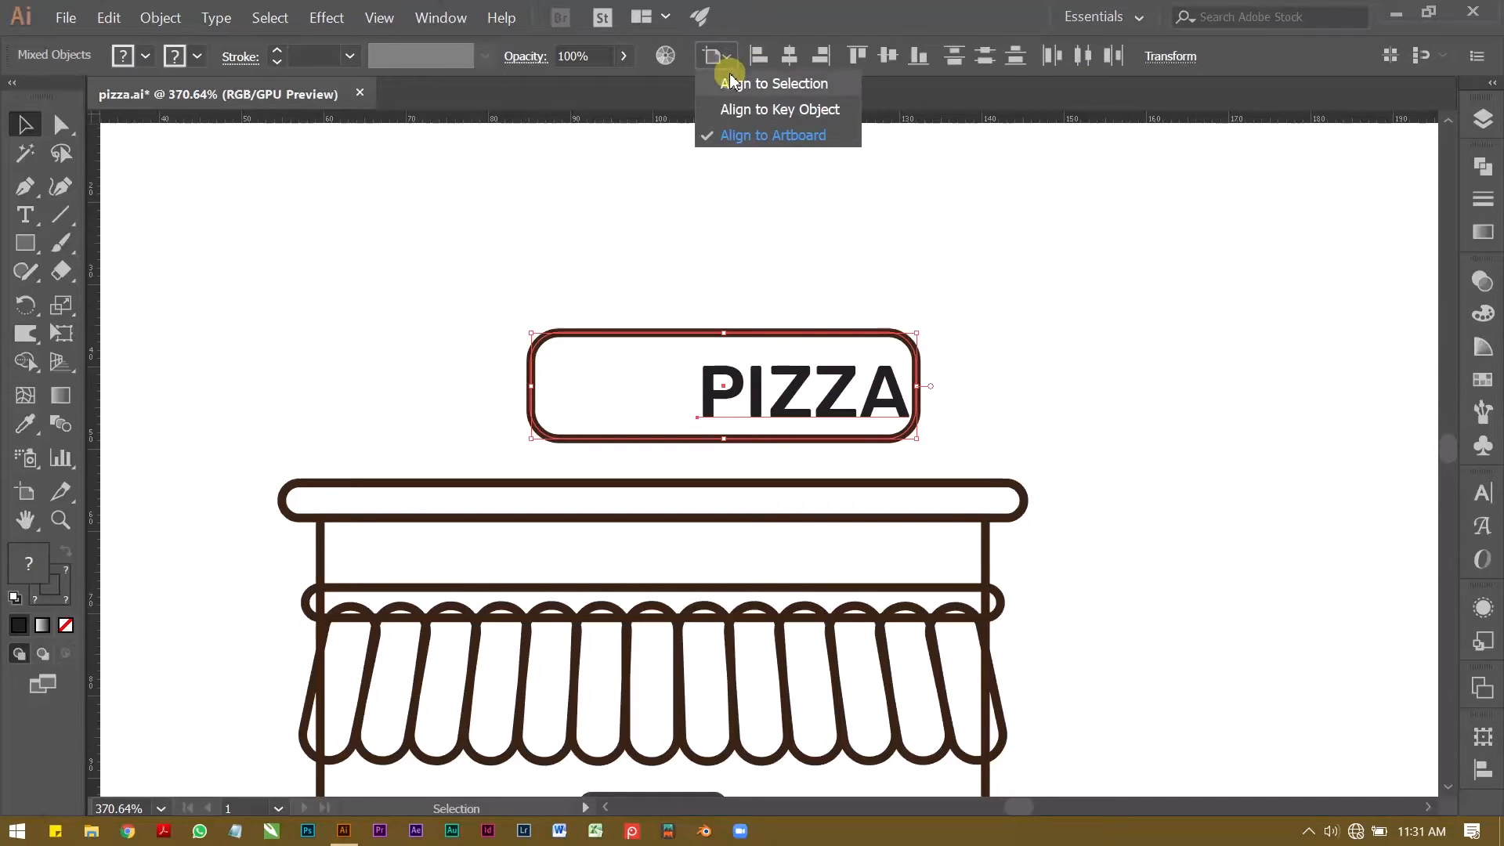
click(788, 55)
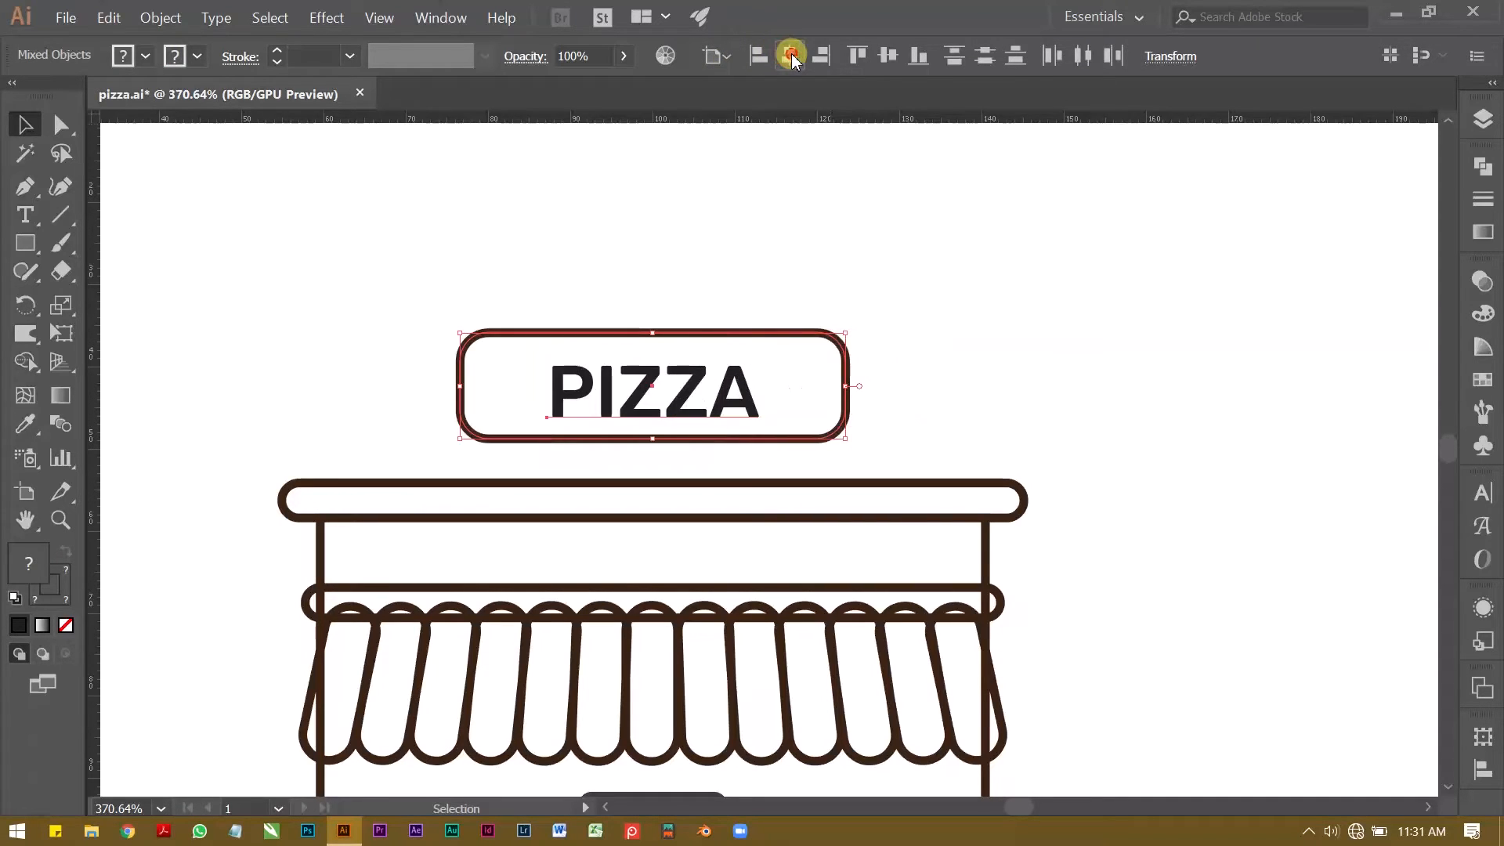
click(887, 55)
key(ctrl+z)
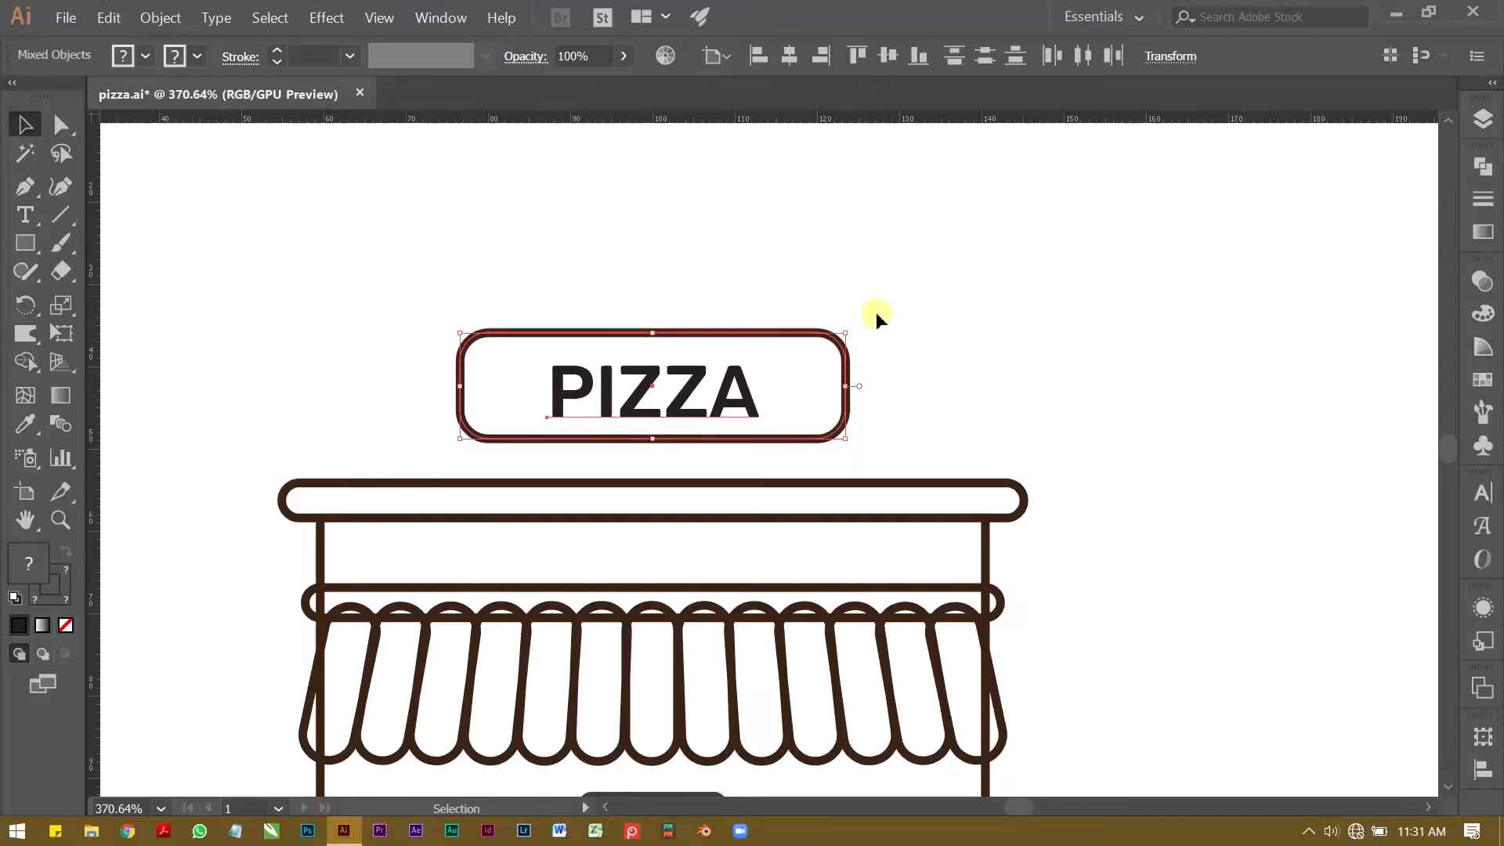
Step: Switch the alignment reference to the selection and centre the PIZZA text and sign rectangle vertically on each other
click(721, 55)
click(753, 83)
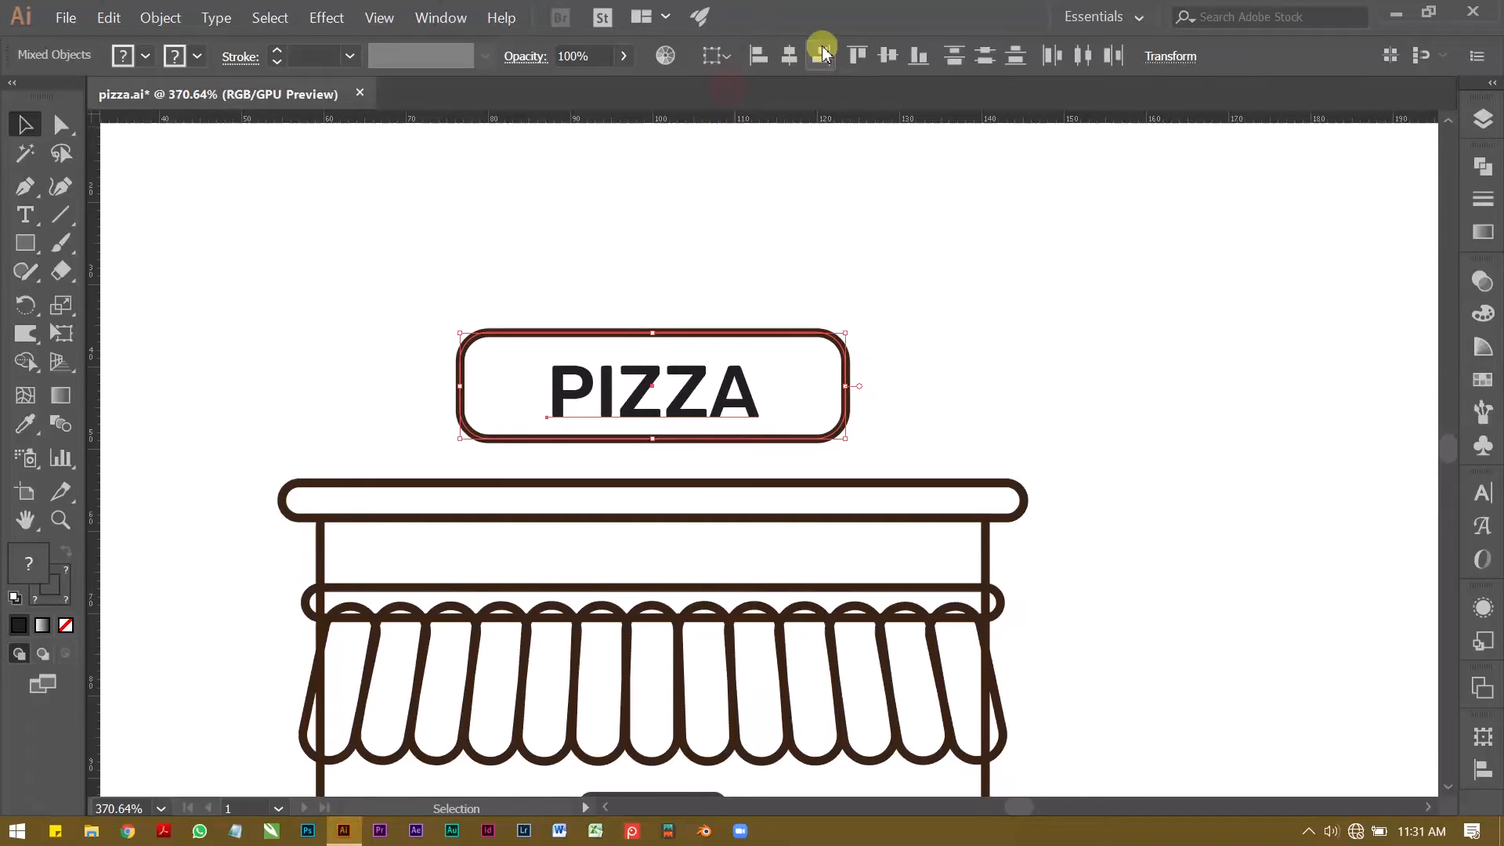
click(889, 58)
click(739, 235)
key(ctrl+space)
drag(581, 413, 672, 408)
click(859, 349)
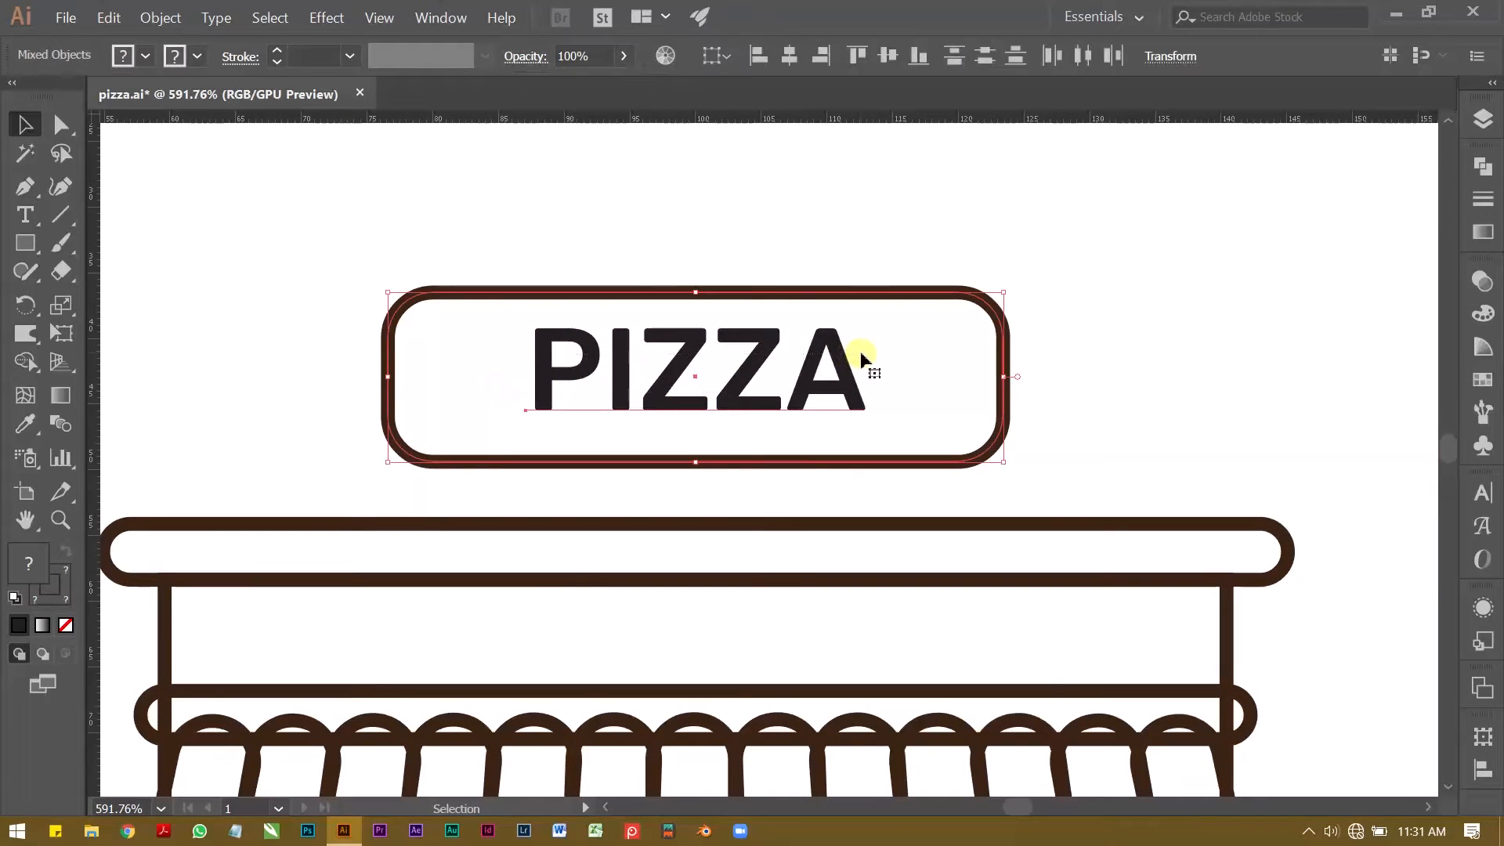
click(627, 235)
Step: Expand the sign's PIZZA text into shapes with Object and Fill included, and dismiss the antivirus notification
click(618, 364)
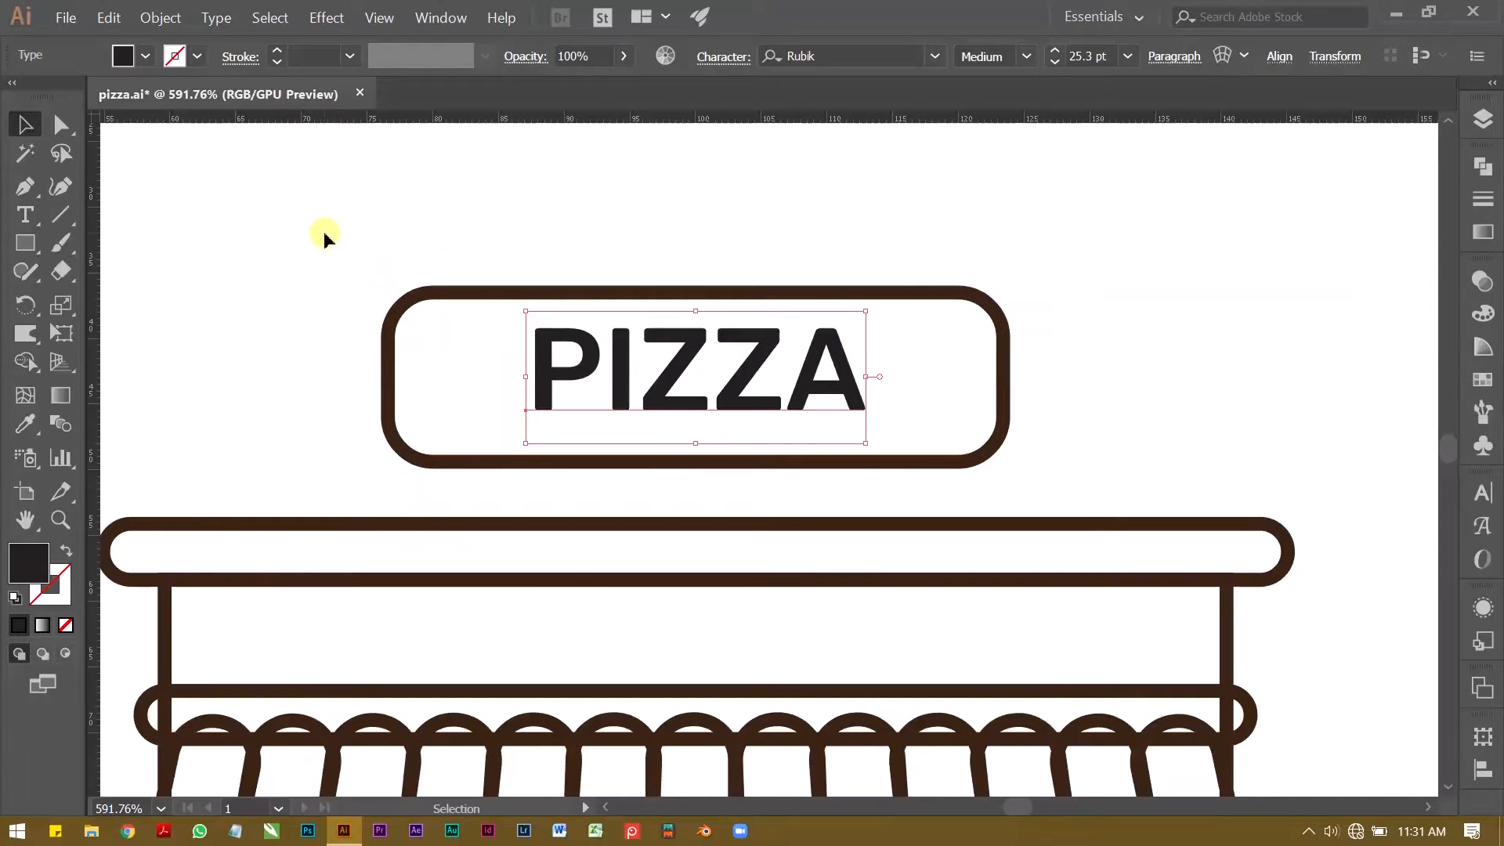
click(147, 16)
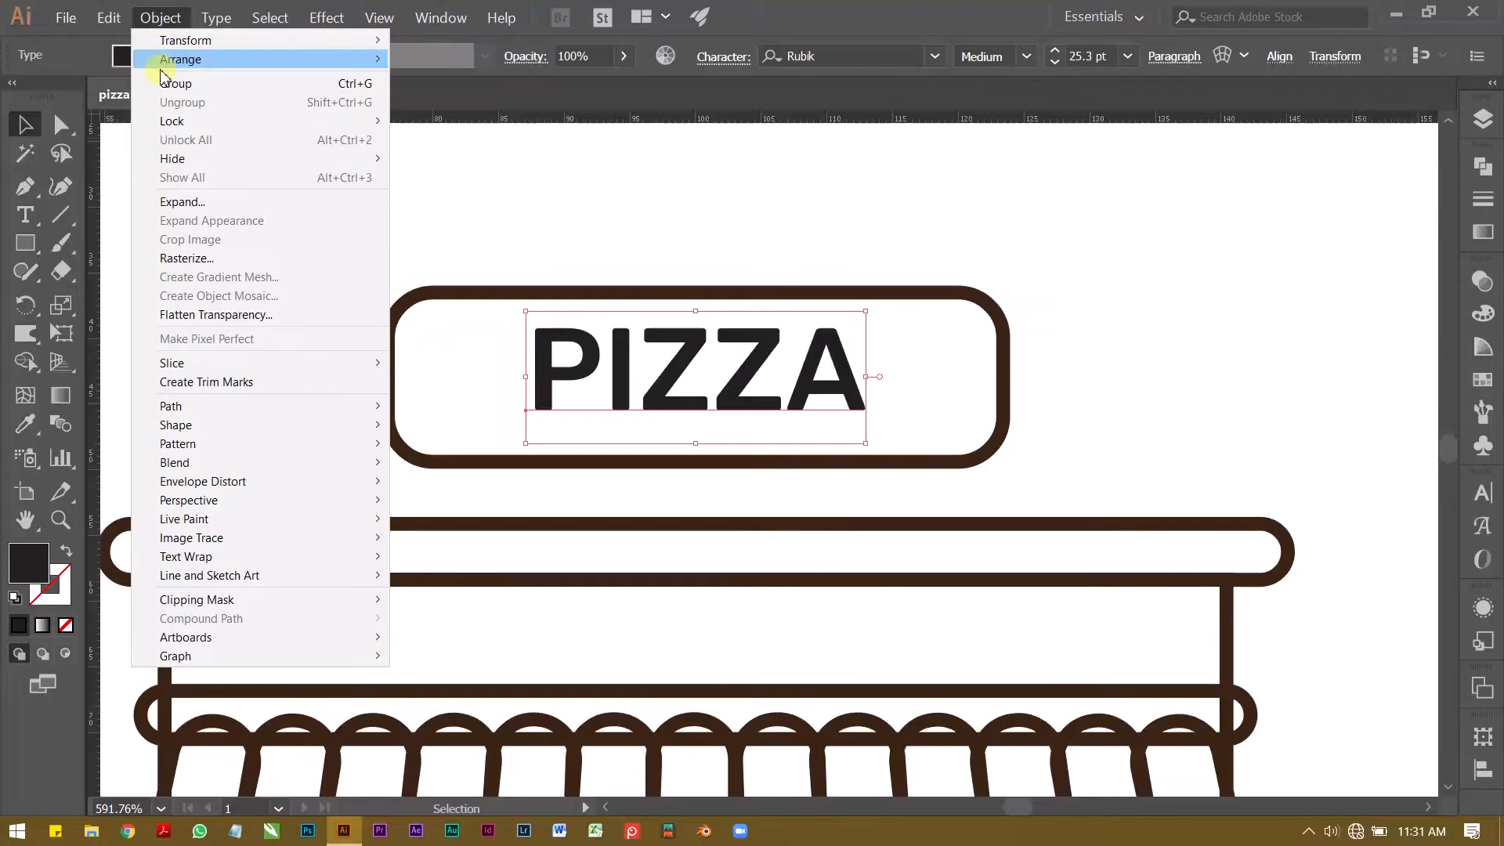
click(615, 230)
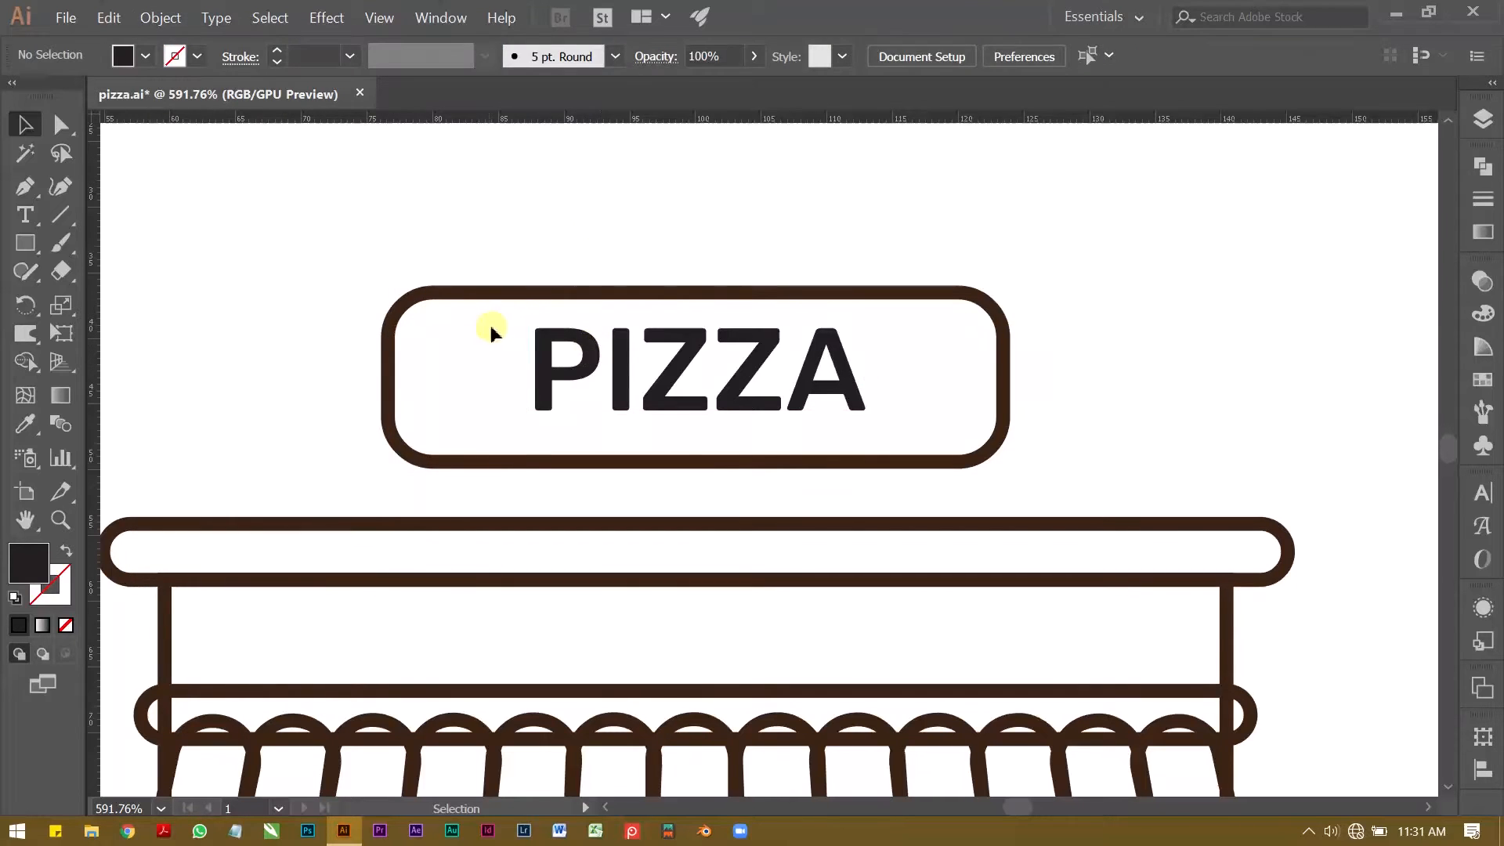
click(639, 364)
click(161, 17)
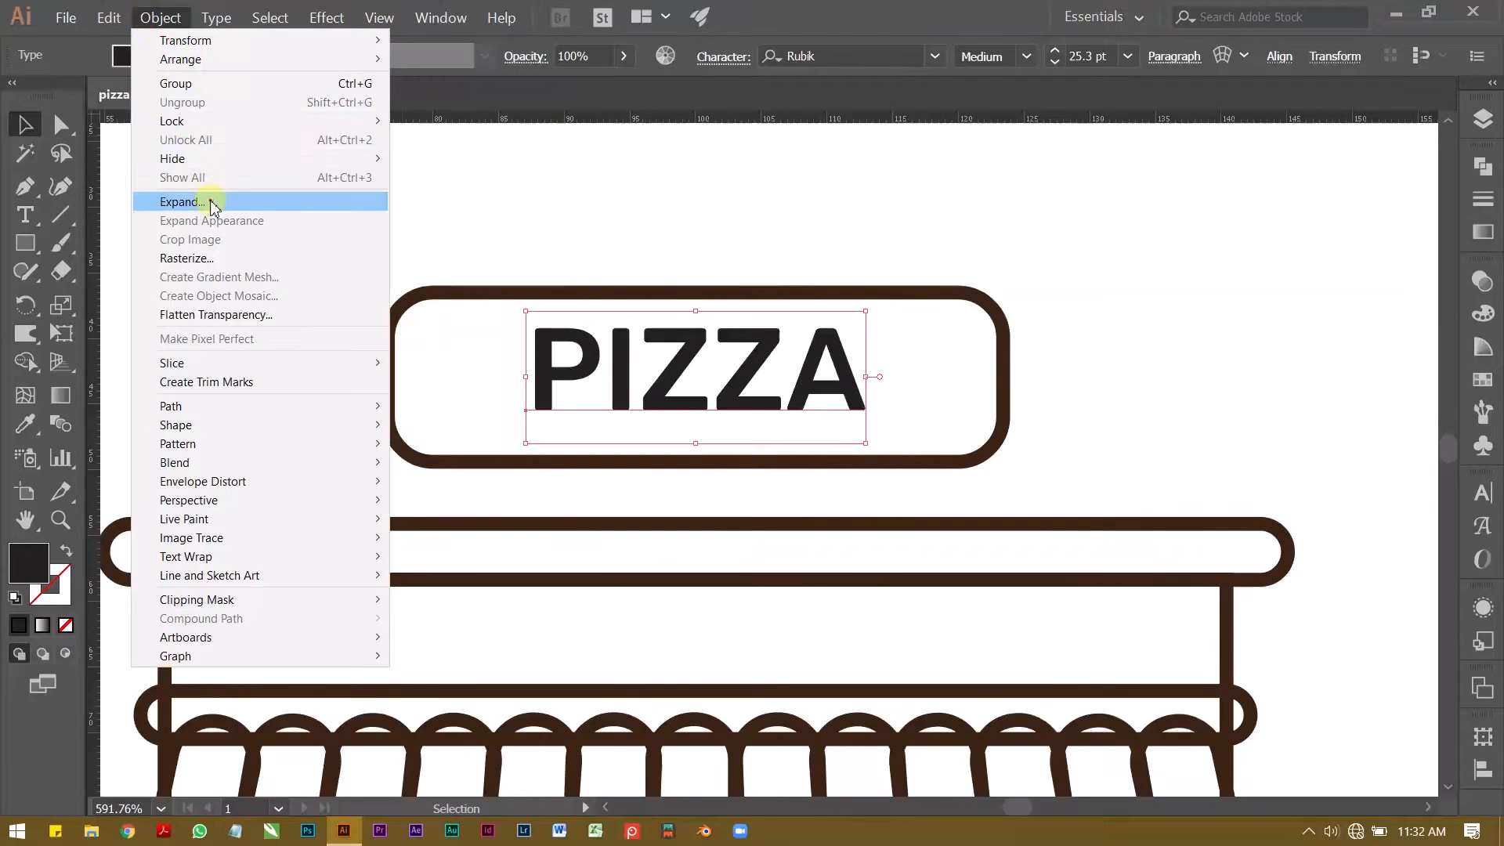
click(180, 202)
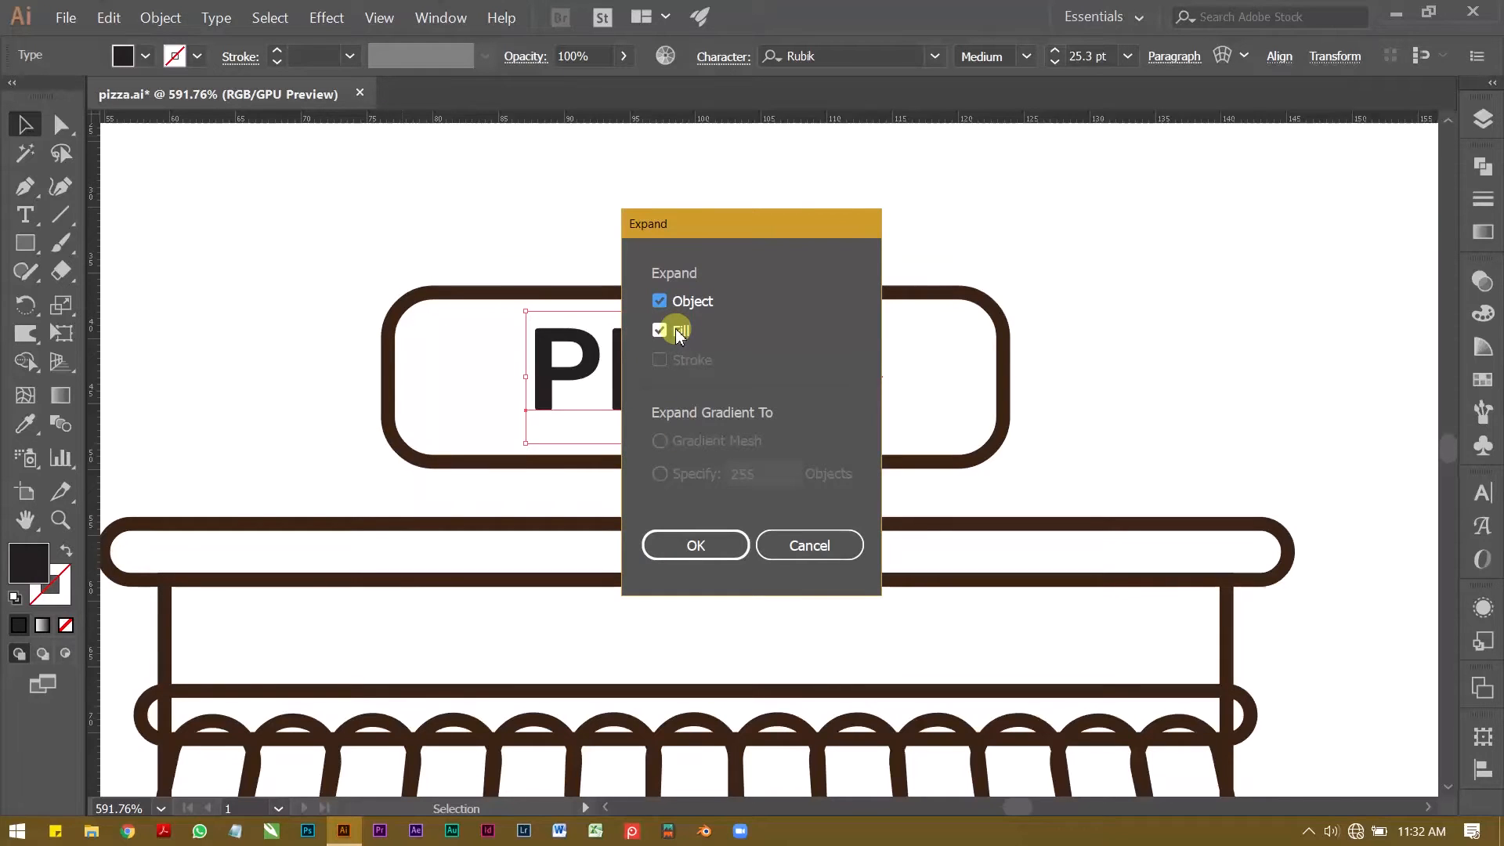
click(709, 546)
click(610, 230)
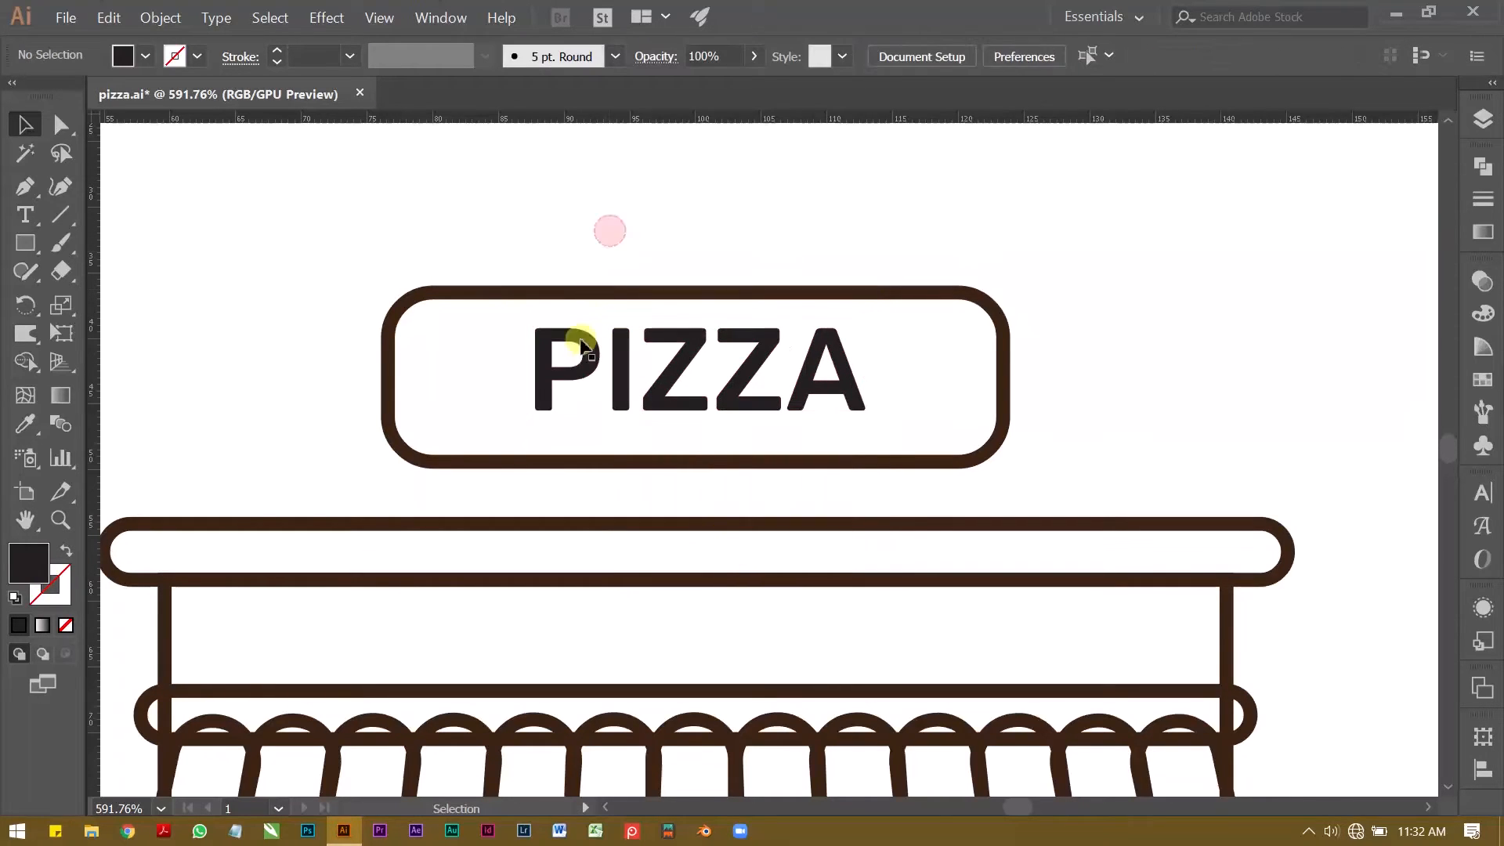
click(588, 350)
click(645, 261)
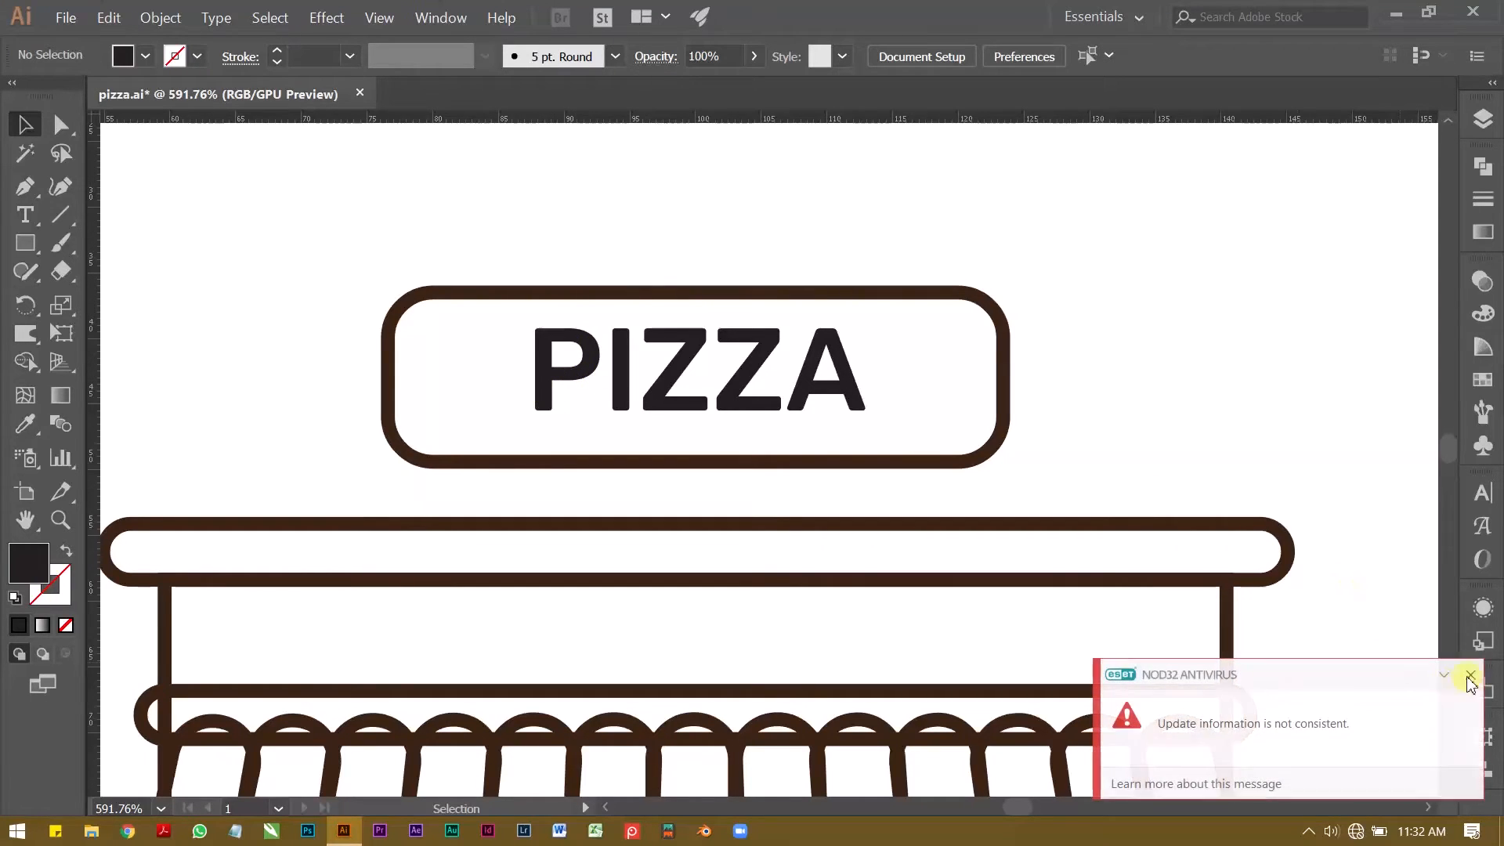
click(1470, 676)
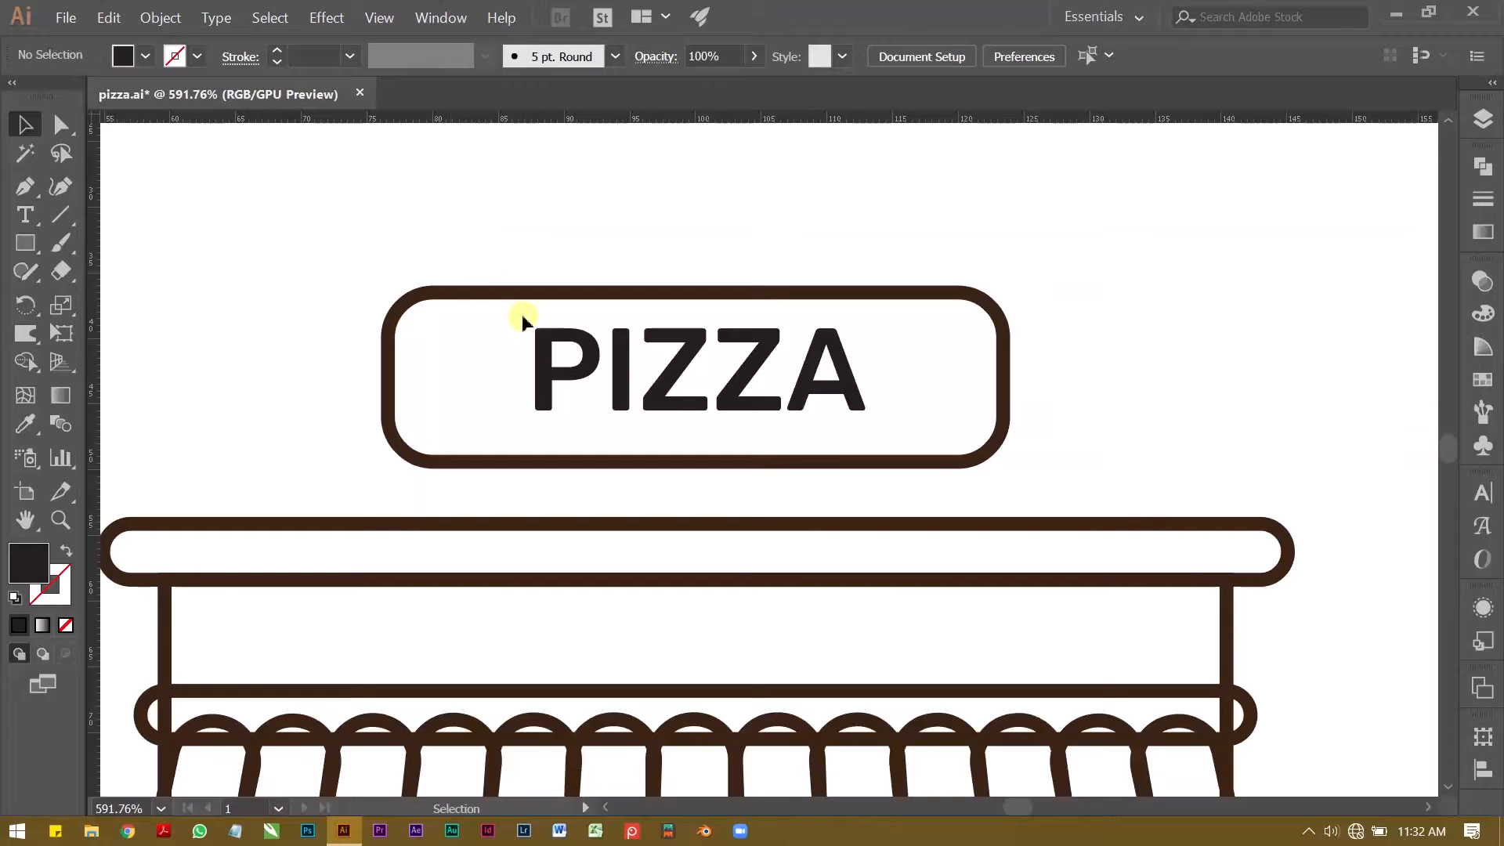
Step: Space the expanded PIZZA letters wider and evenly by moving the A outward and distributing the horizontal spacing of all letters
double_click(846, 379)
drag(846, 386, 866, 386)
drag(546, 421, 815, 389)
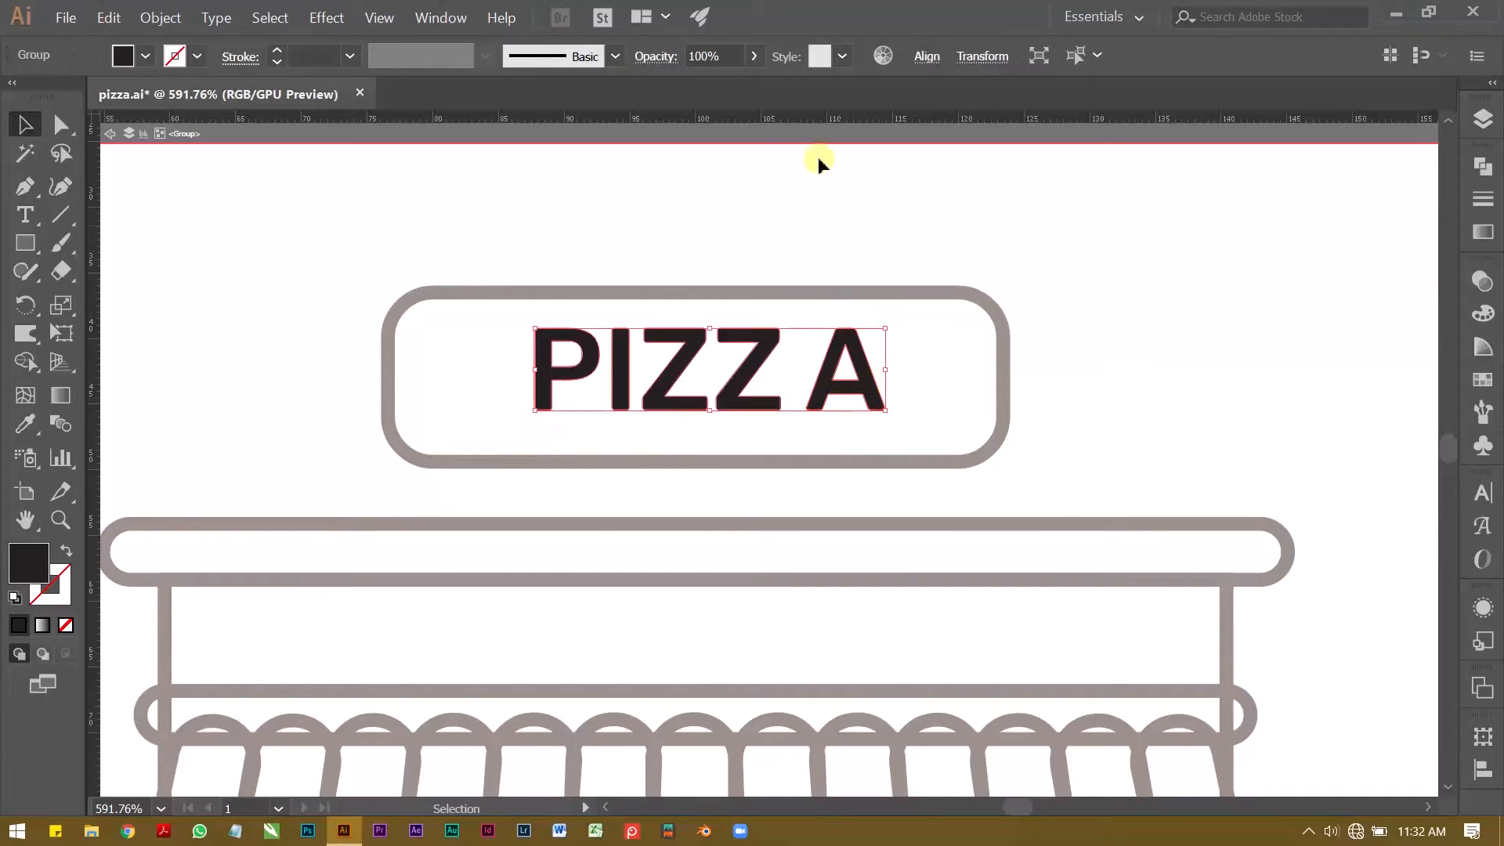
click(926, 67)
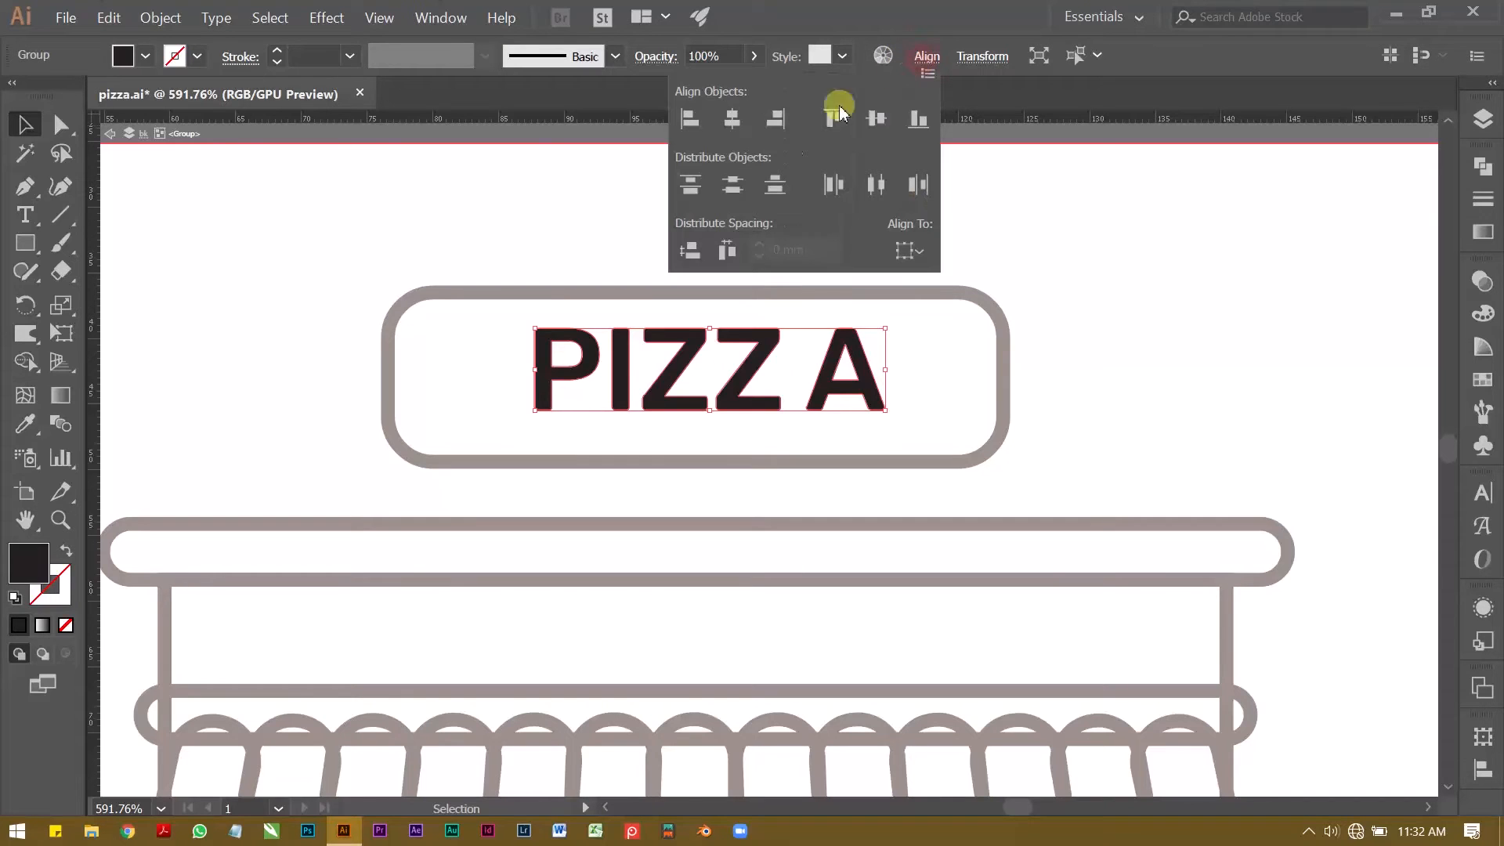
click(731, 252)
double_click(557, 218)
scroll(558, 216, down, 3)
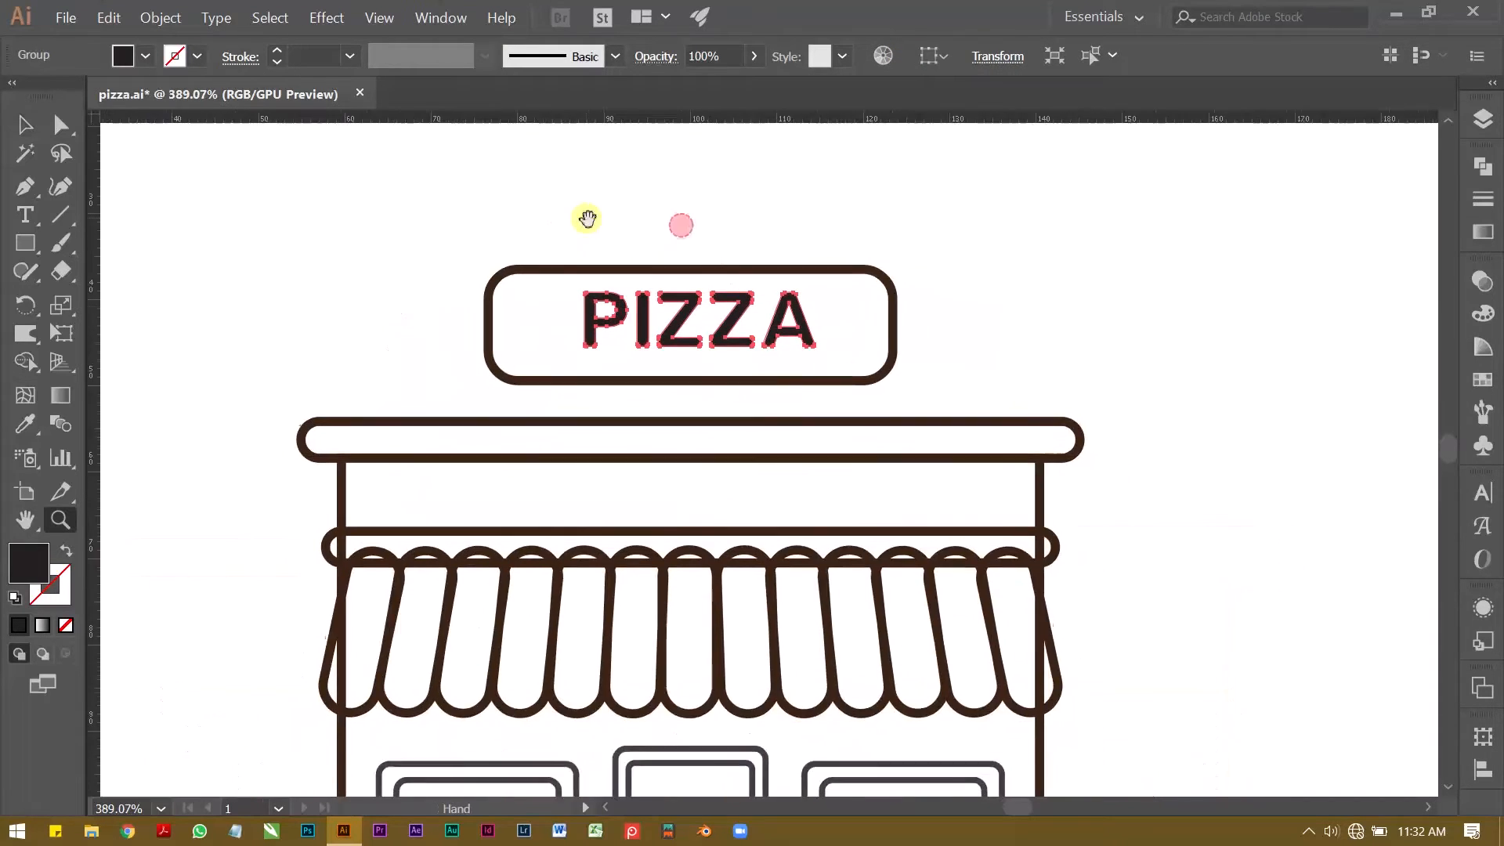
Step: Centre the PIZZA lettering and the sign rectangle on each other vertically and horizontally
drag(574, 302, 708, 405)
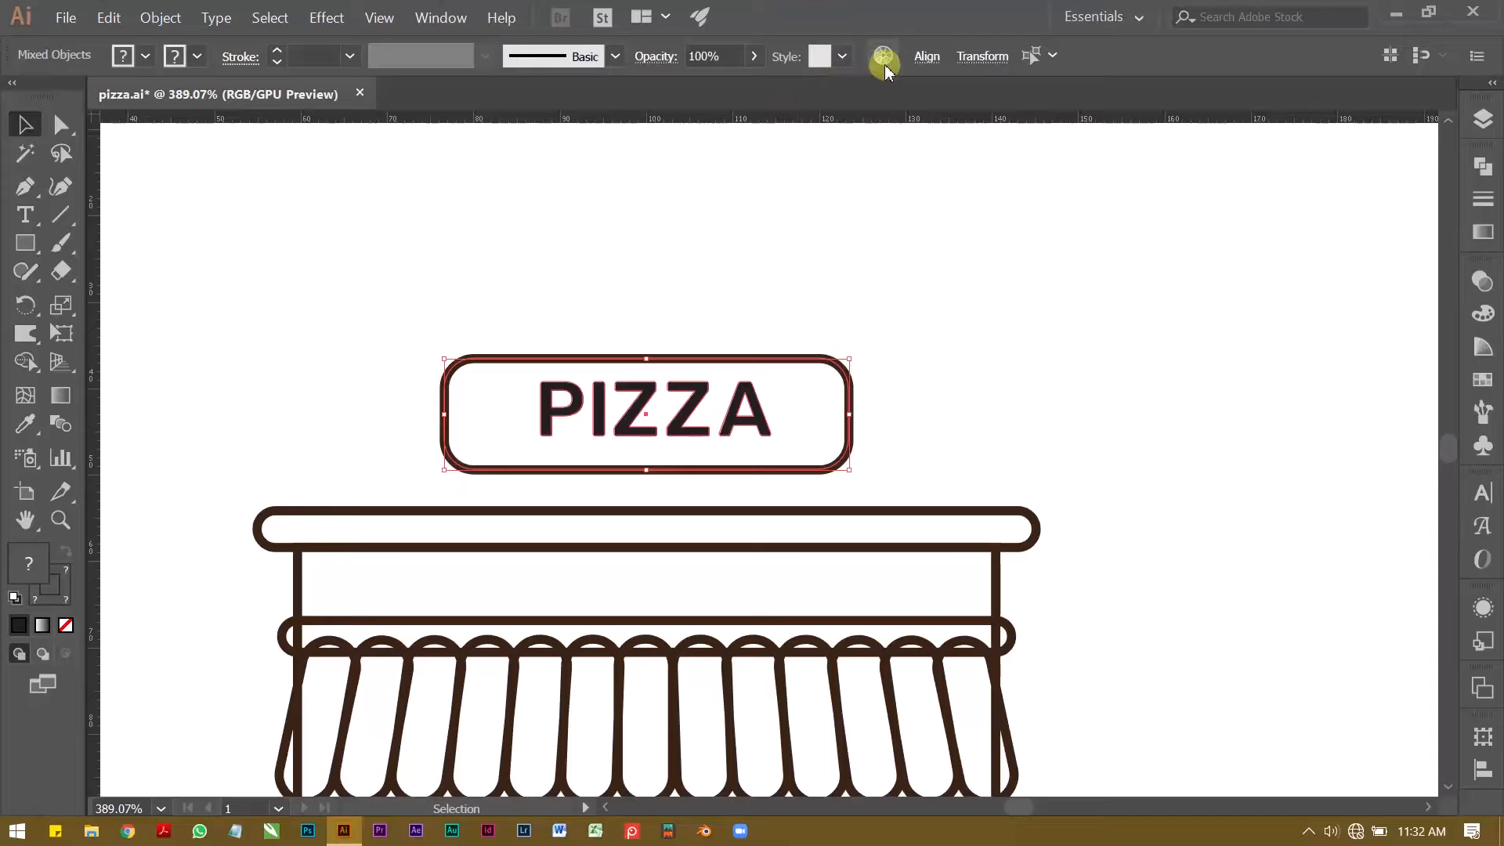
click(926, 57)
click(876, 119)
click(731, 118)
click(546, 238)
Step: Re-centre the lettering horizontally in the slightly narrowed sign and shift both to the right above the cornice
drag(627, 292, 737, 404)
click(926, 56)
click(731, 118)
drag(694, 356, 769, 359)
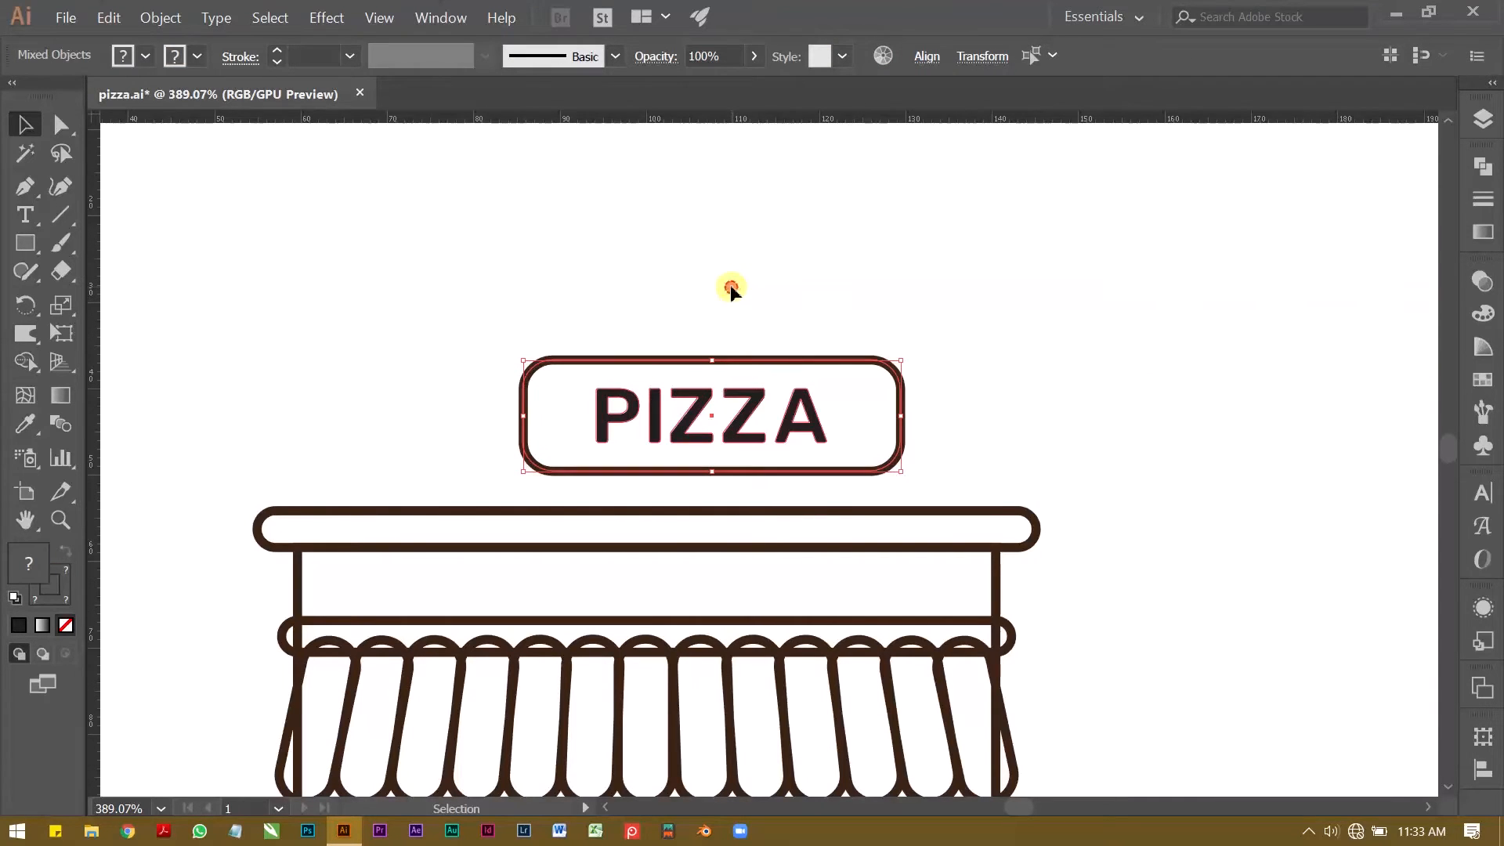
click(731, 287)
Step: Draw a narrow upright rectangle as a support linking the sign's lower edge to the cornice and slim its width
scroll(665, 504, up, 2)
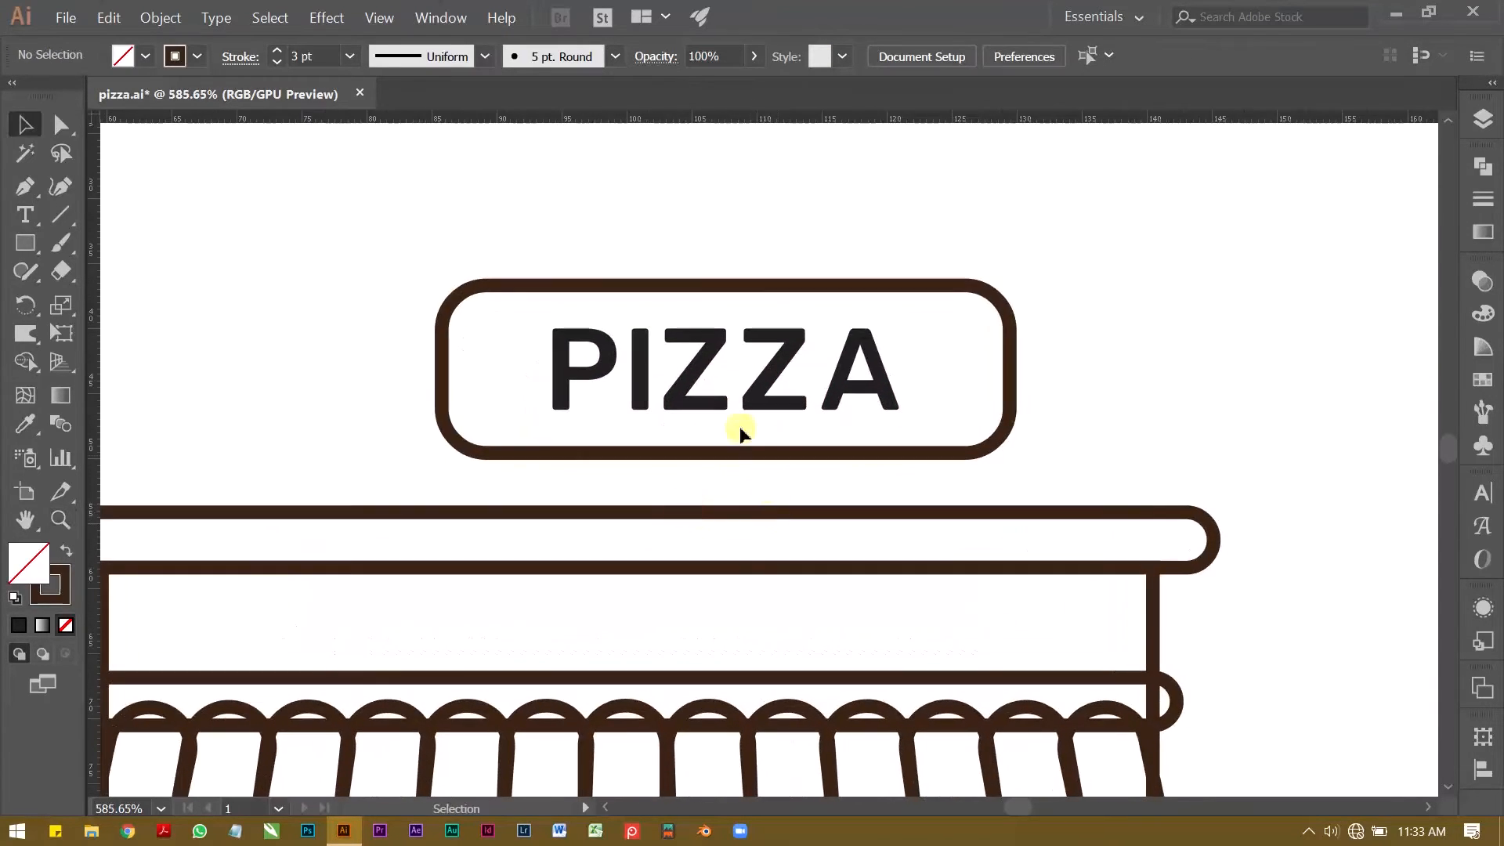
click(28, 241)
drag(591, 463, 630, 535)
key(v)
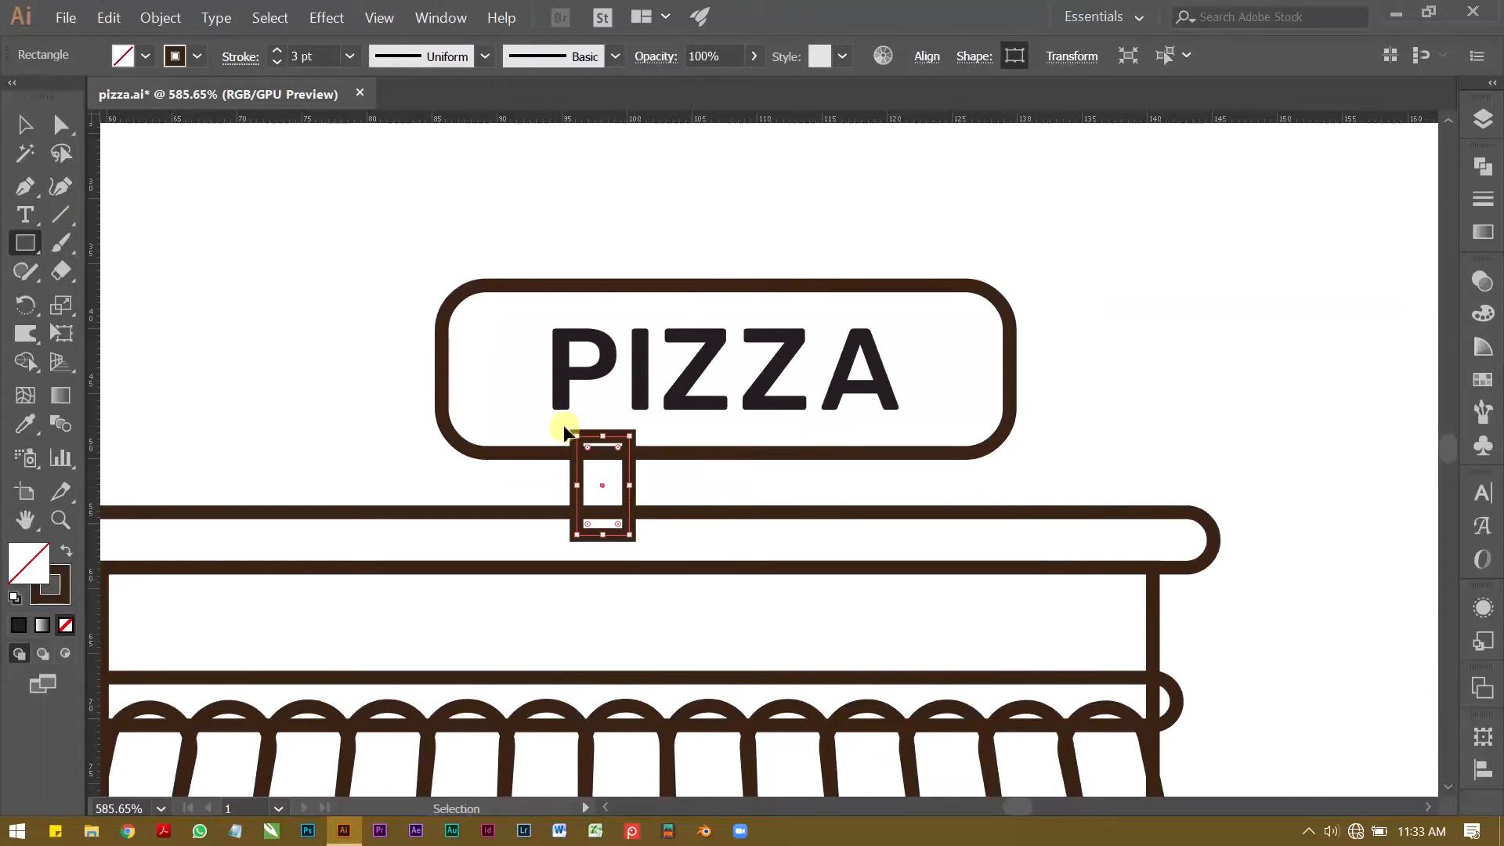
key(v)
drag(629, 485, 614, 480)
click(540, 480)
click(587, 487)
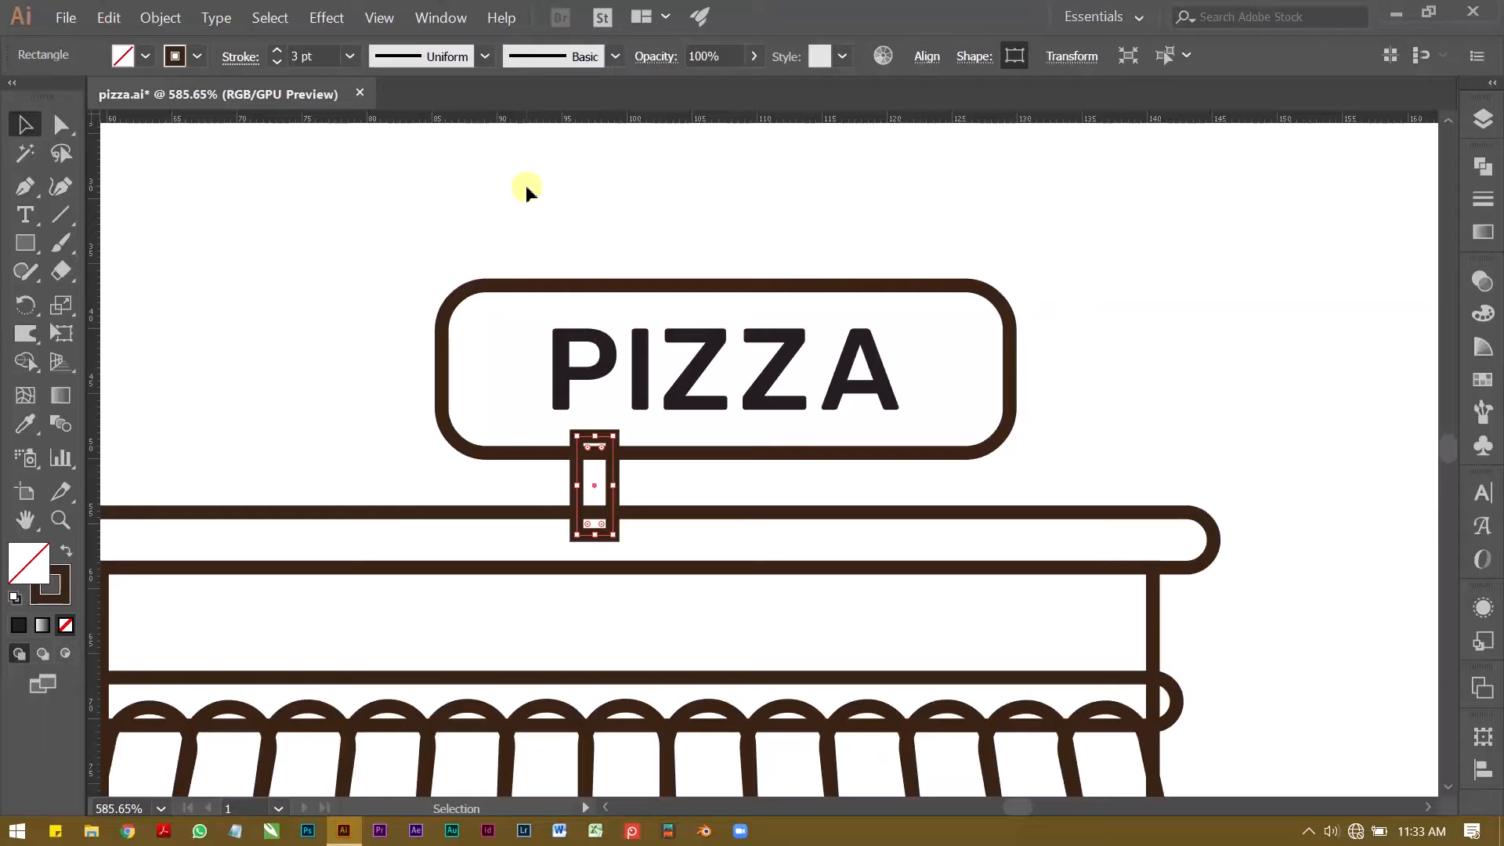
Step: Set the support's stroke to 2 pt and duplicate it horizontally under the right part of the sign
click(276, 63)
click(336, 281)
mouse_move(552, 471)
mouse_down()
mouse_move(604, 502)
mouse_move(615, 478)
mouse_up()
scroll(712, 484, up, 2)
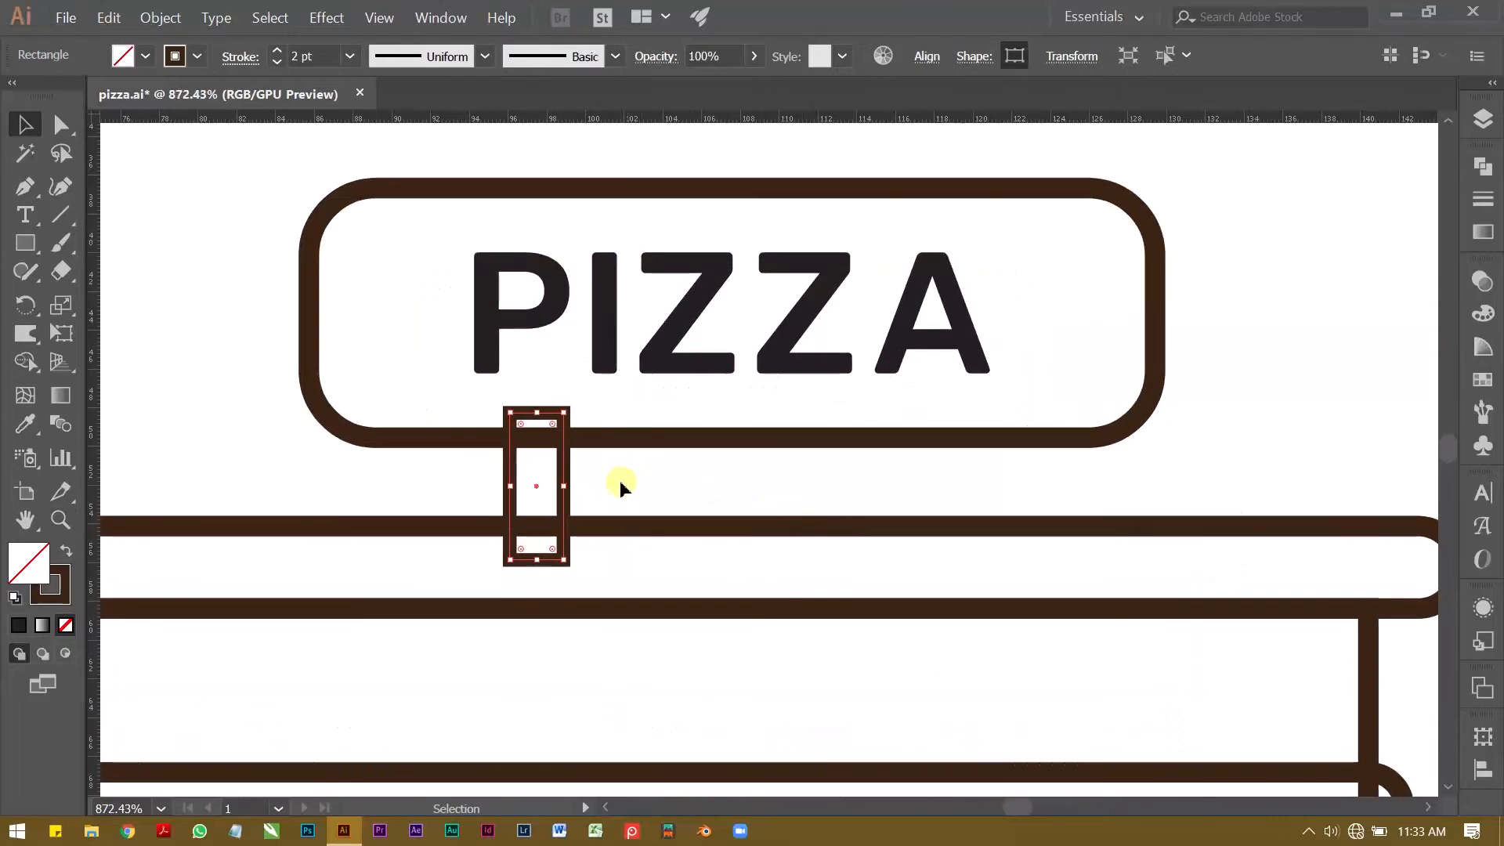
drag(564, 468, 942, 485)
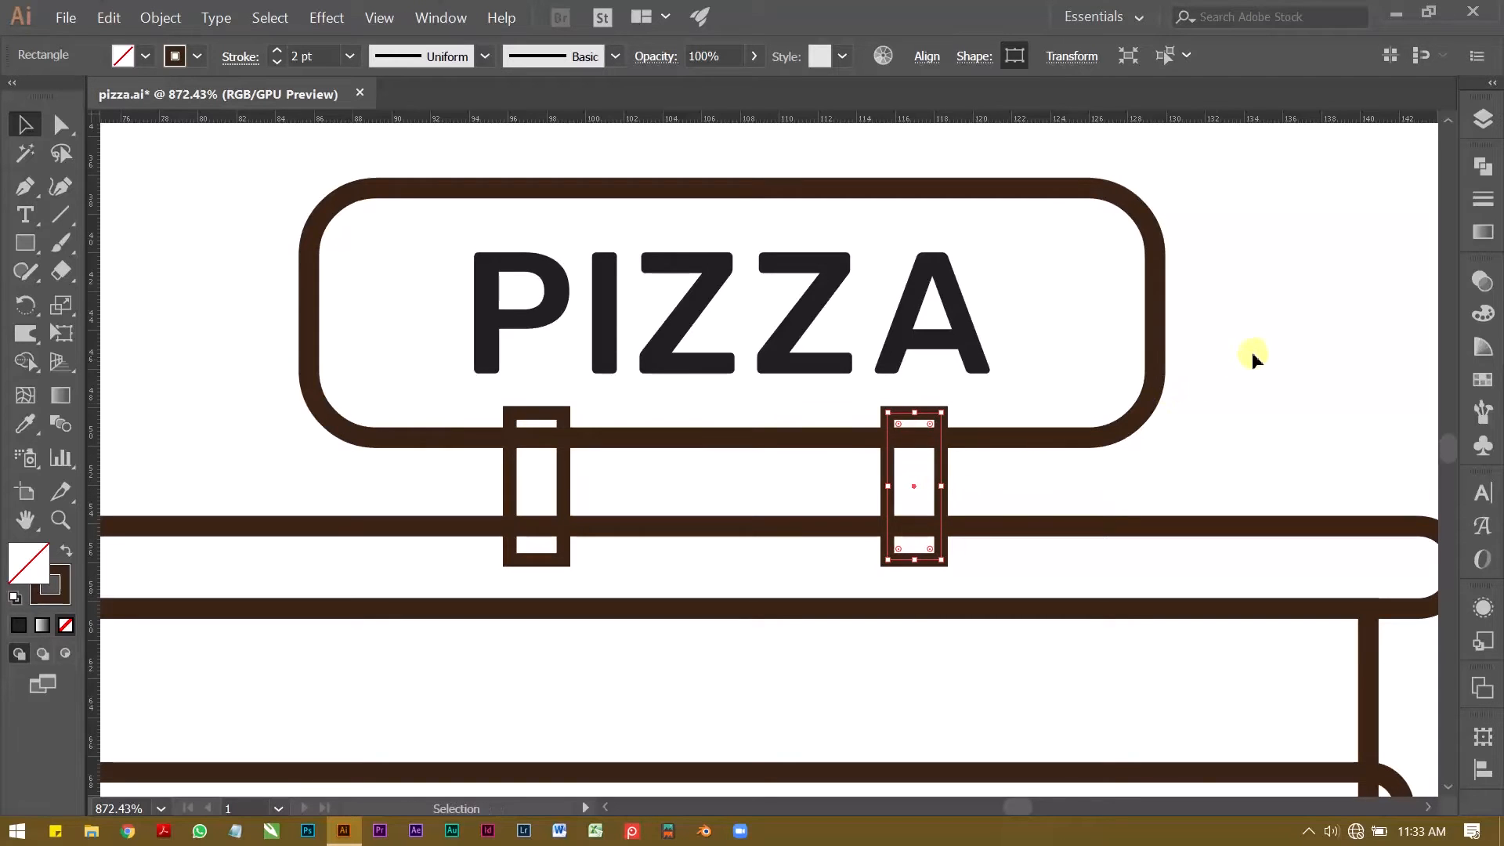
click(1263, 346)
Step: Fine-tune the horizontal positions of the two supports beneath the sign
drag(916, 491, 896, 490)
mouse_move(541, 468)
mouse_down()
mouse_move(572, 479)
mouse_move(557, 486)
mouse_up()
click(235, 329)
key(z)
drag(755, 328, 680, 382)
drag(722, 389, 689, 293)
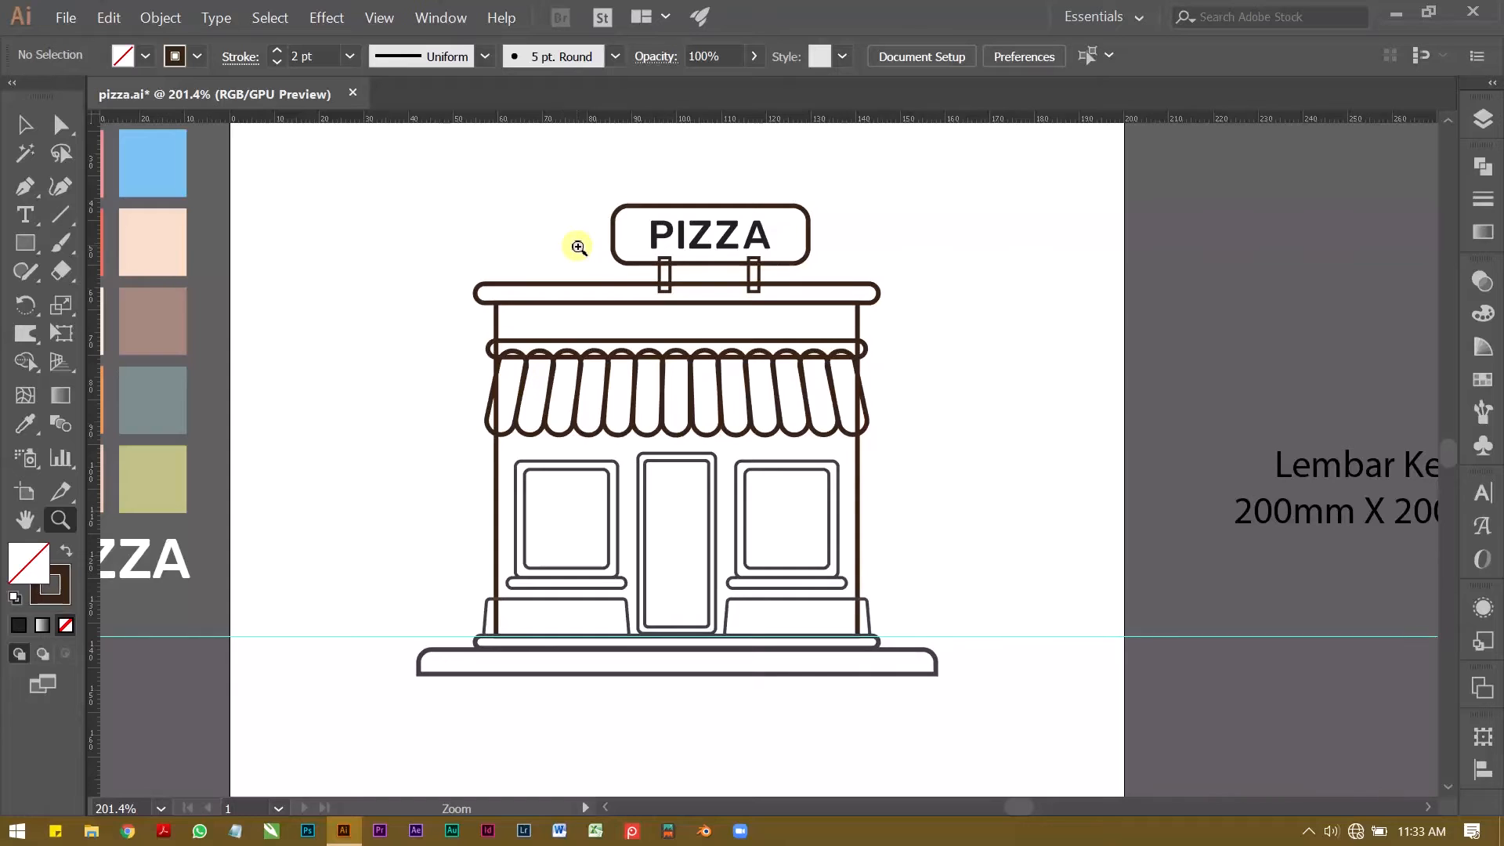
scroll(580, 254, up, 1)
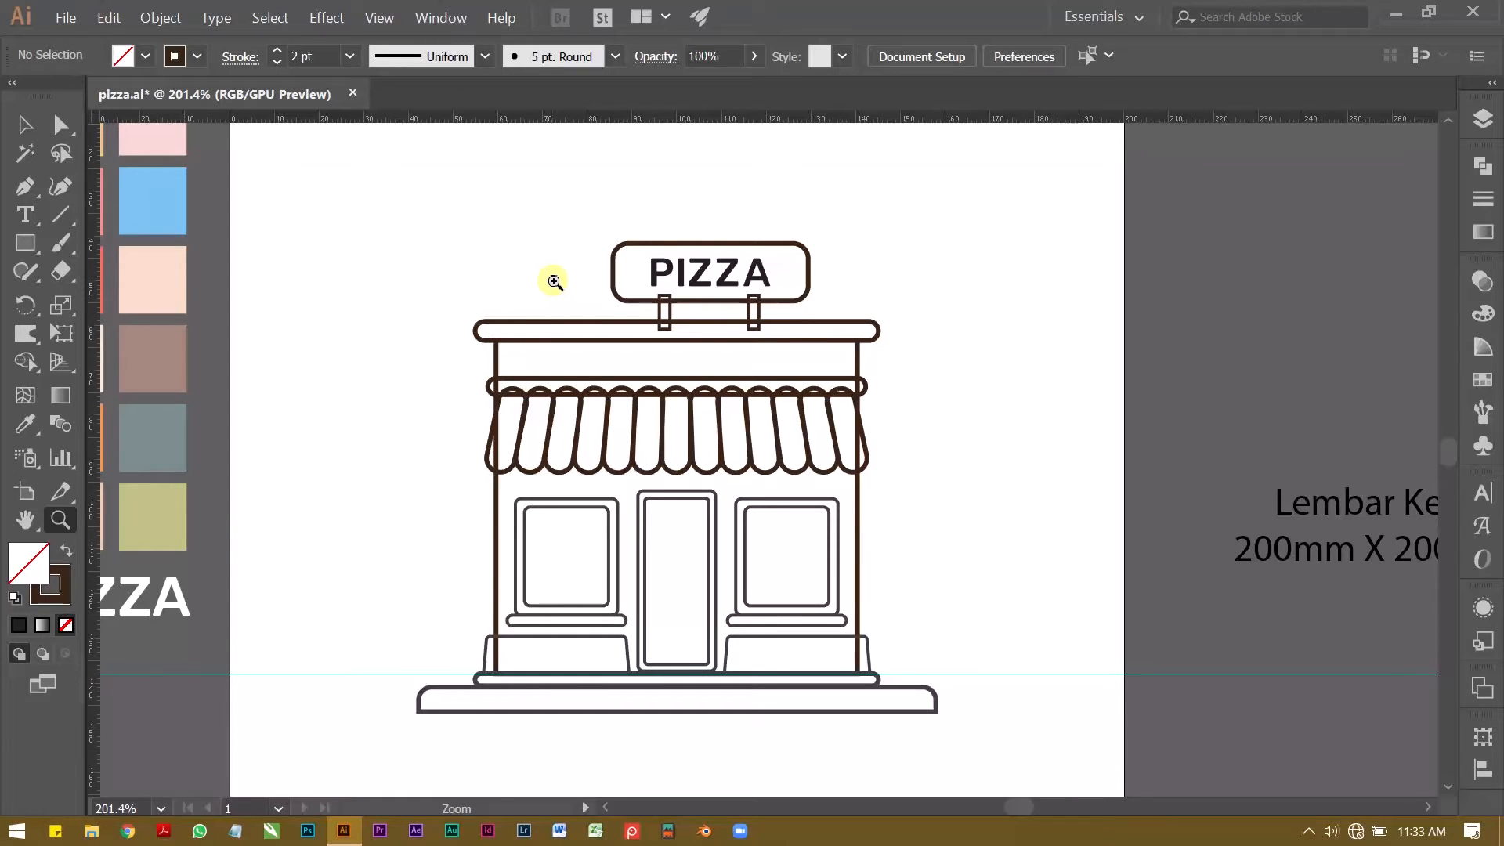
drag(795, 282, 554, 282)
Step: Create a new layer above bk and transfer the entire shop drawing onto it in its original place
click(1479, 121)
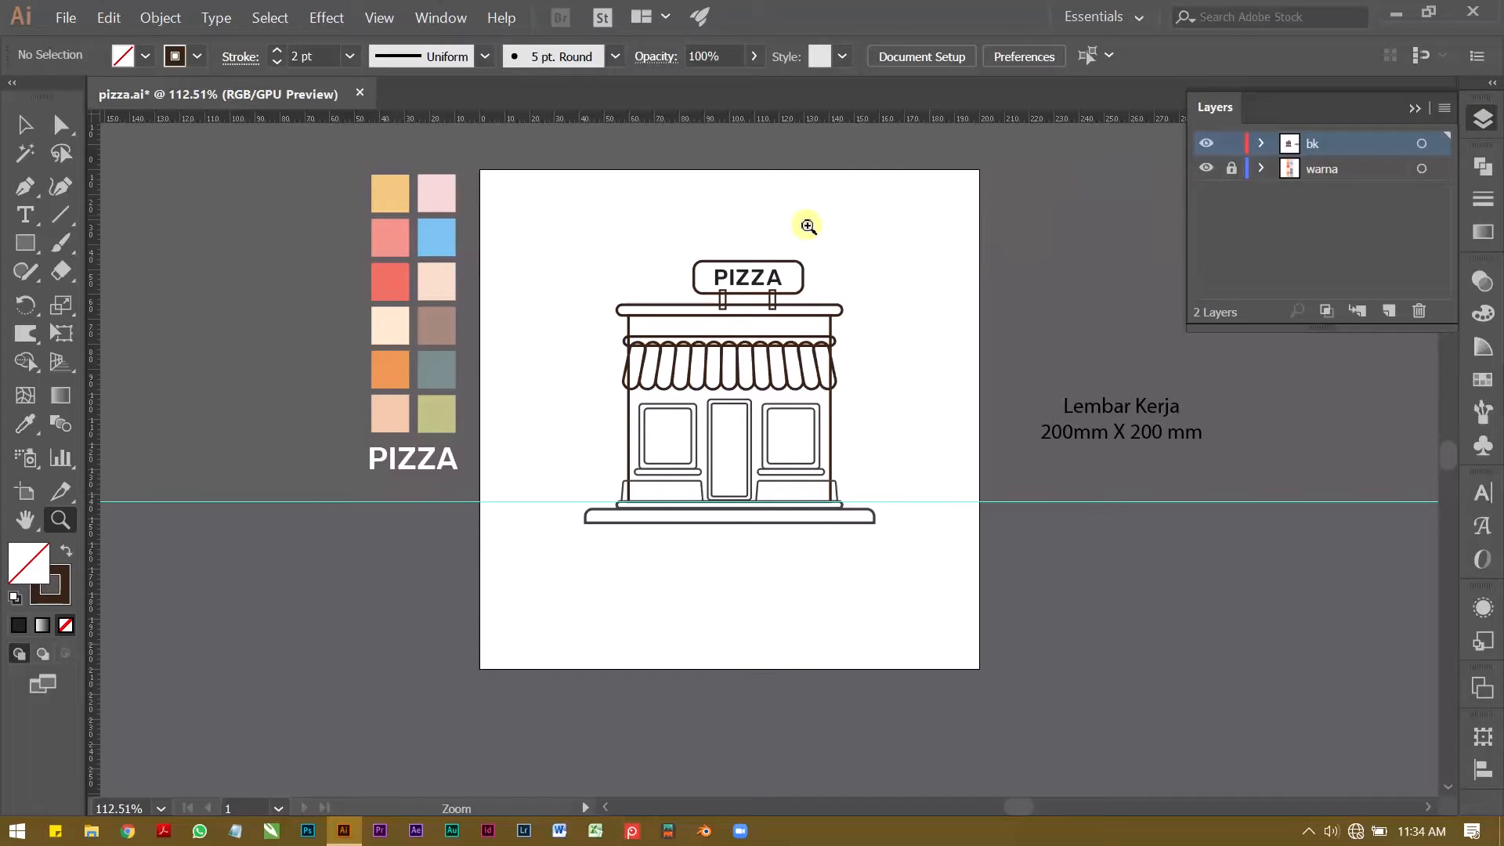
click(1388, 311)
key(v)
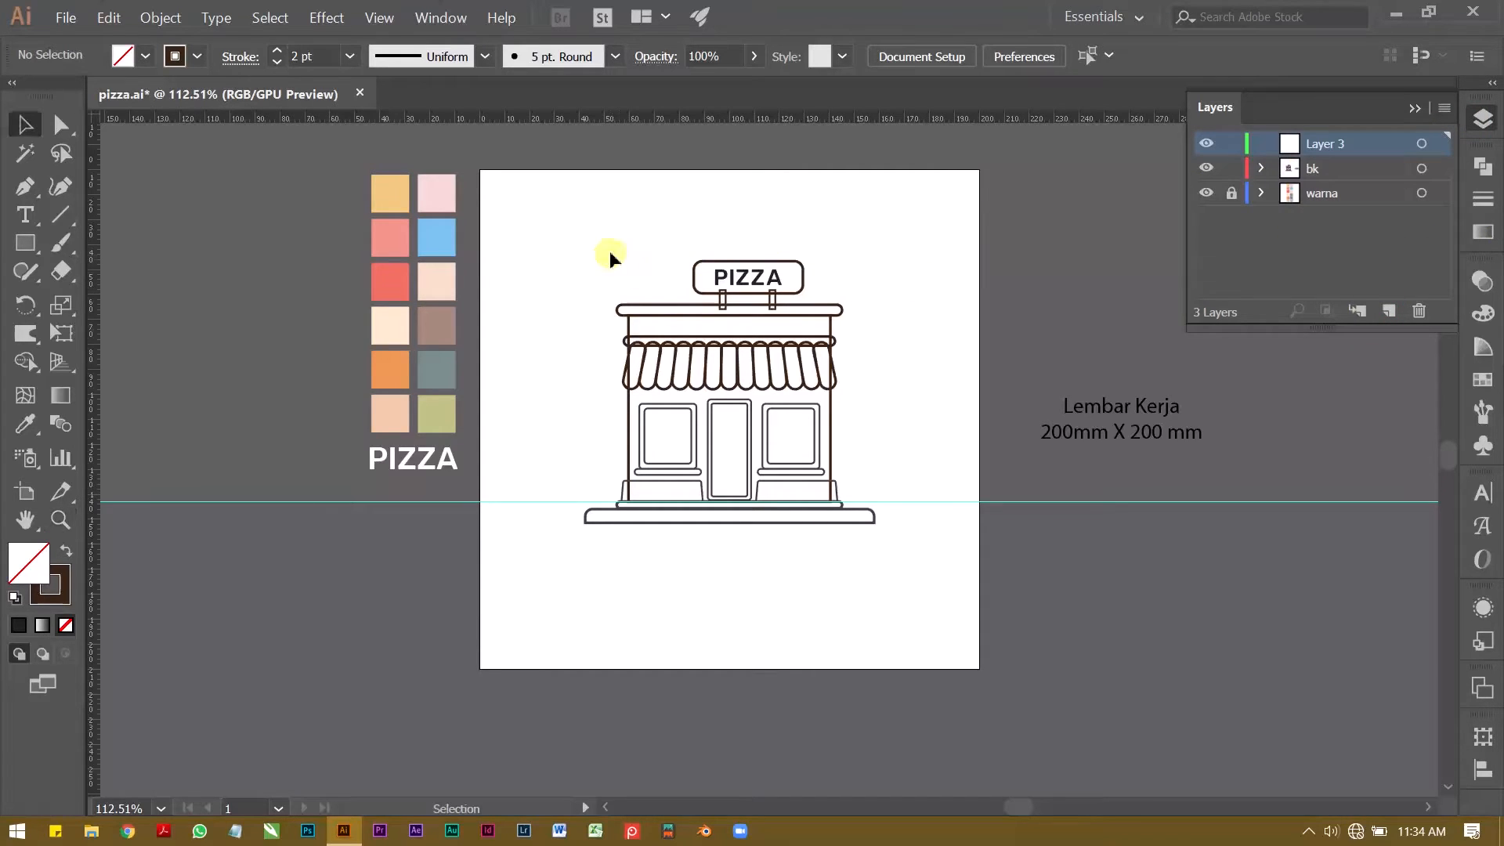
click(857, 495)
key(ctrl+x)
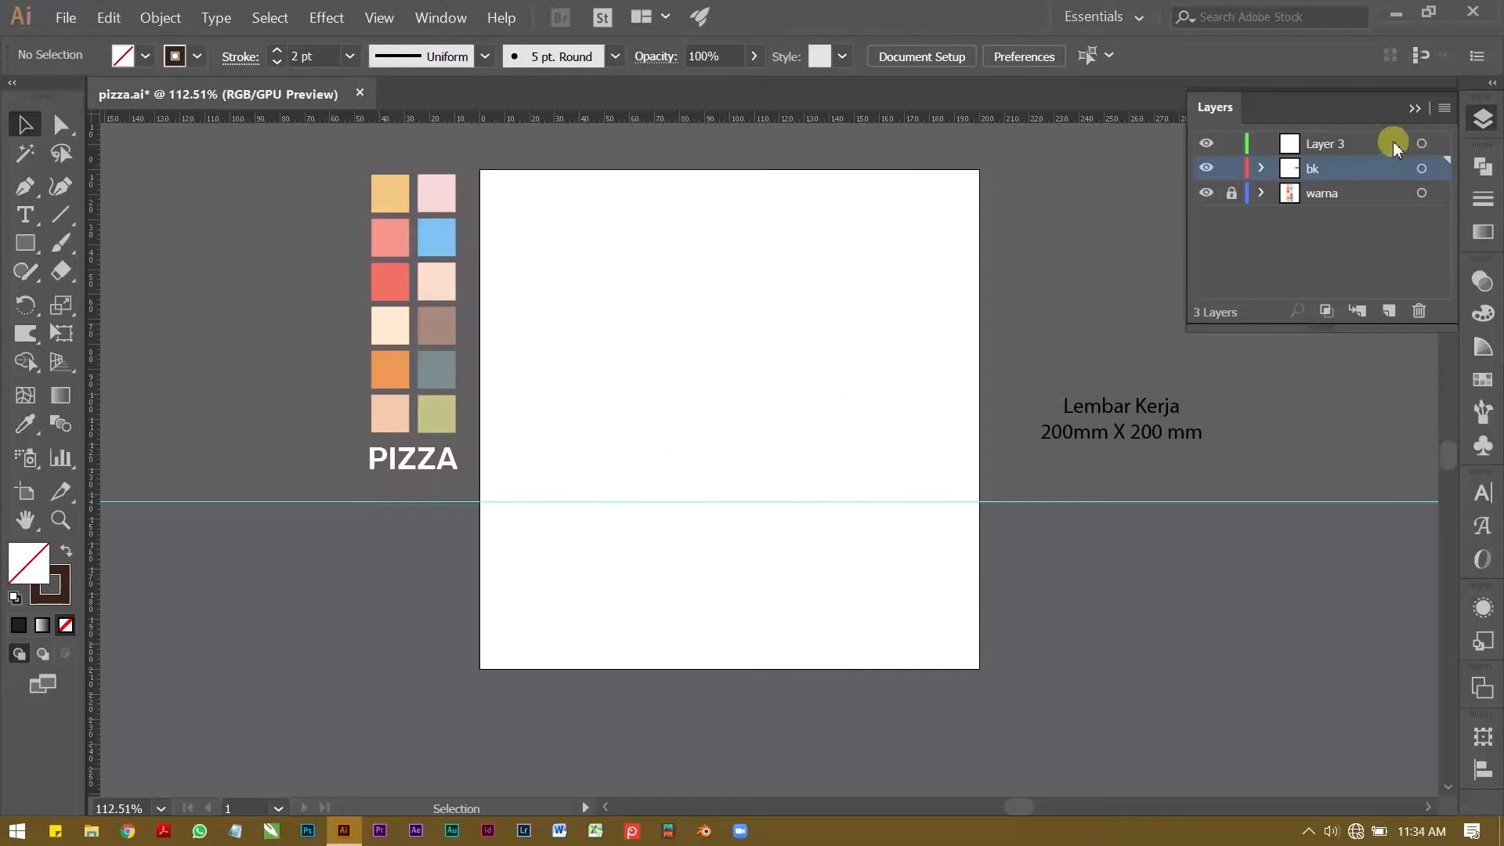
click(1380, 139)
key(ctrl+f)
click(1128, 215)
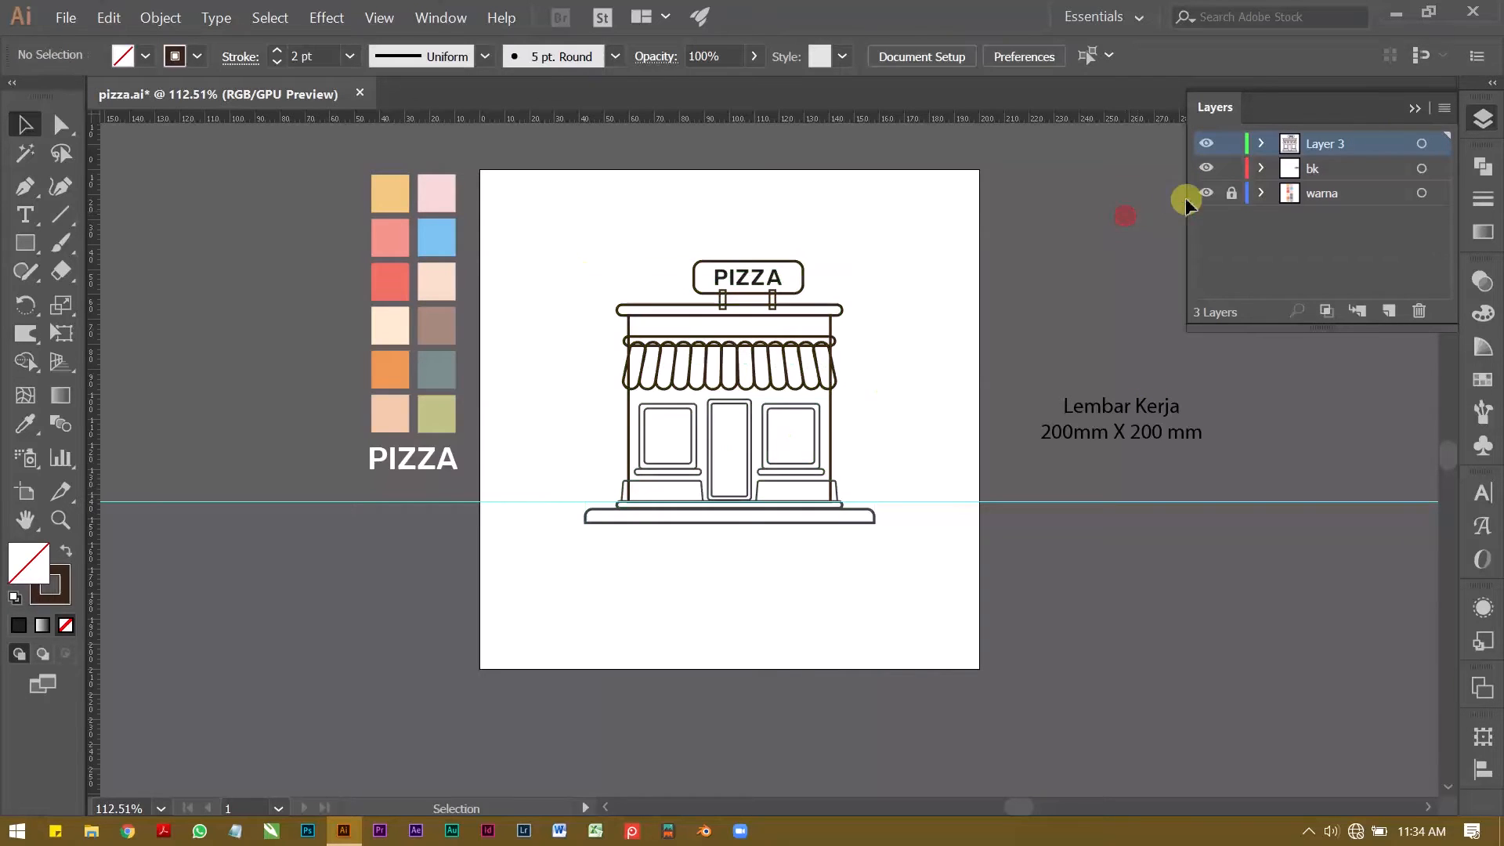
Step: Draw a large background rectangle over the artboard on the bk layer and fill it with the salmon pink palette colour
click(1319, 169)
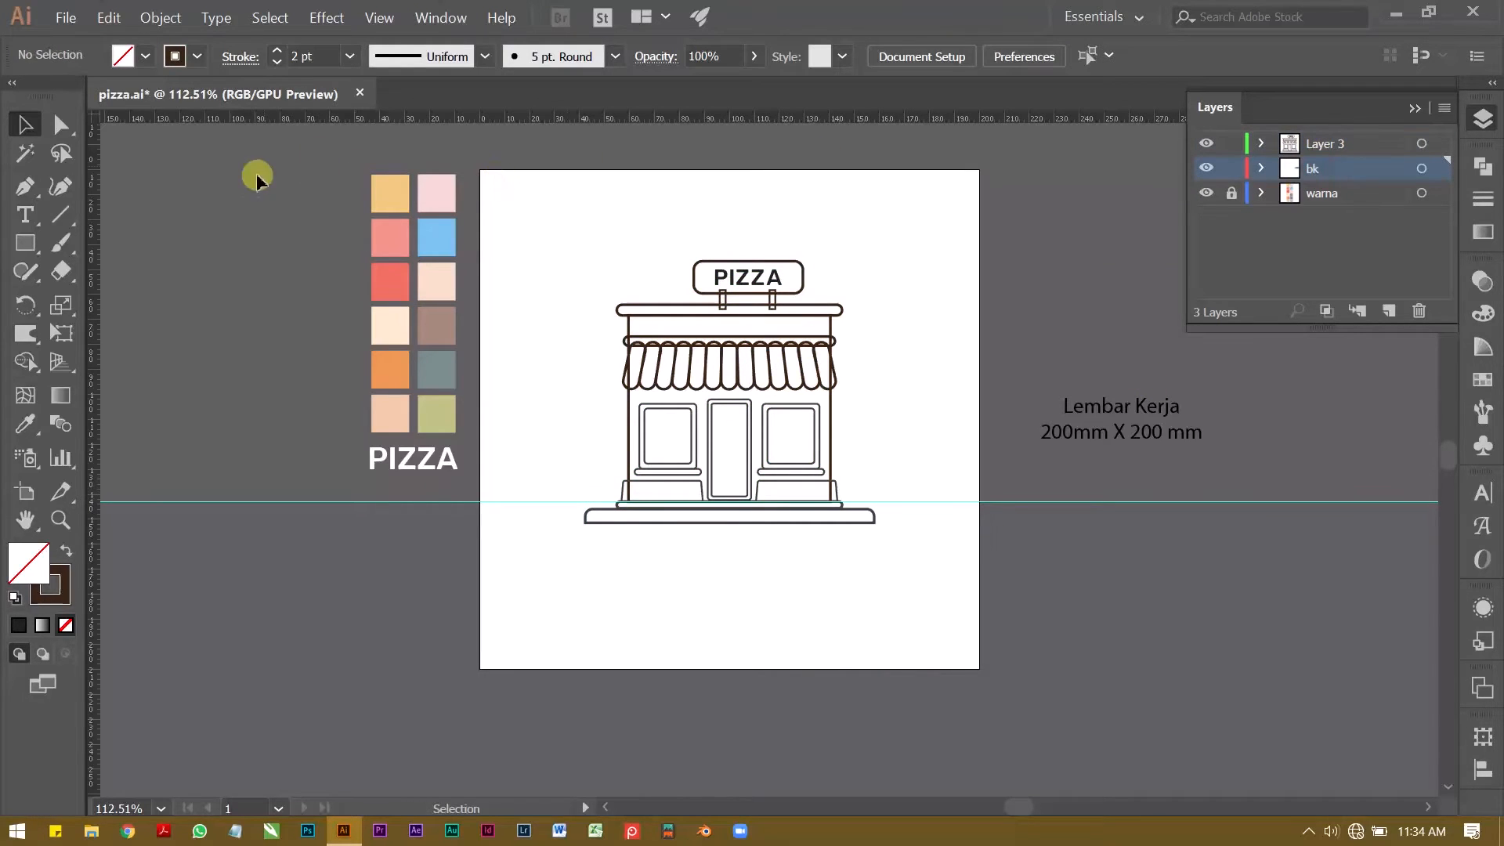
click(24, 242)
drag(485, 180, 943, 600)
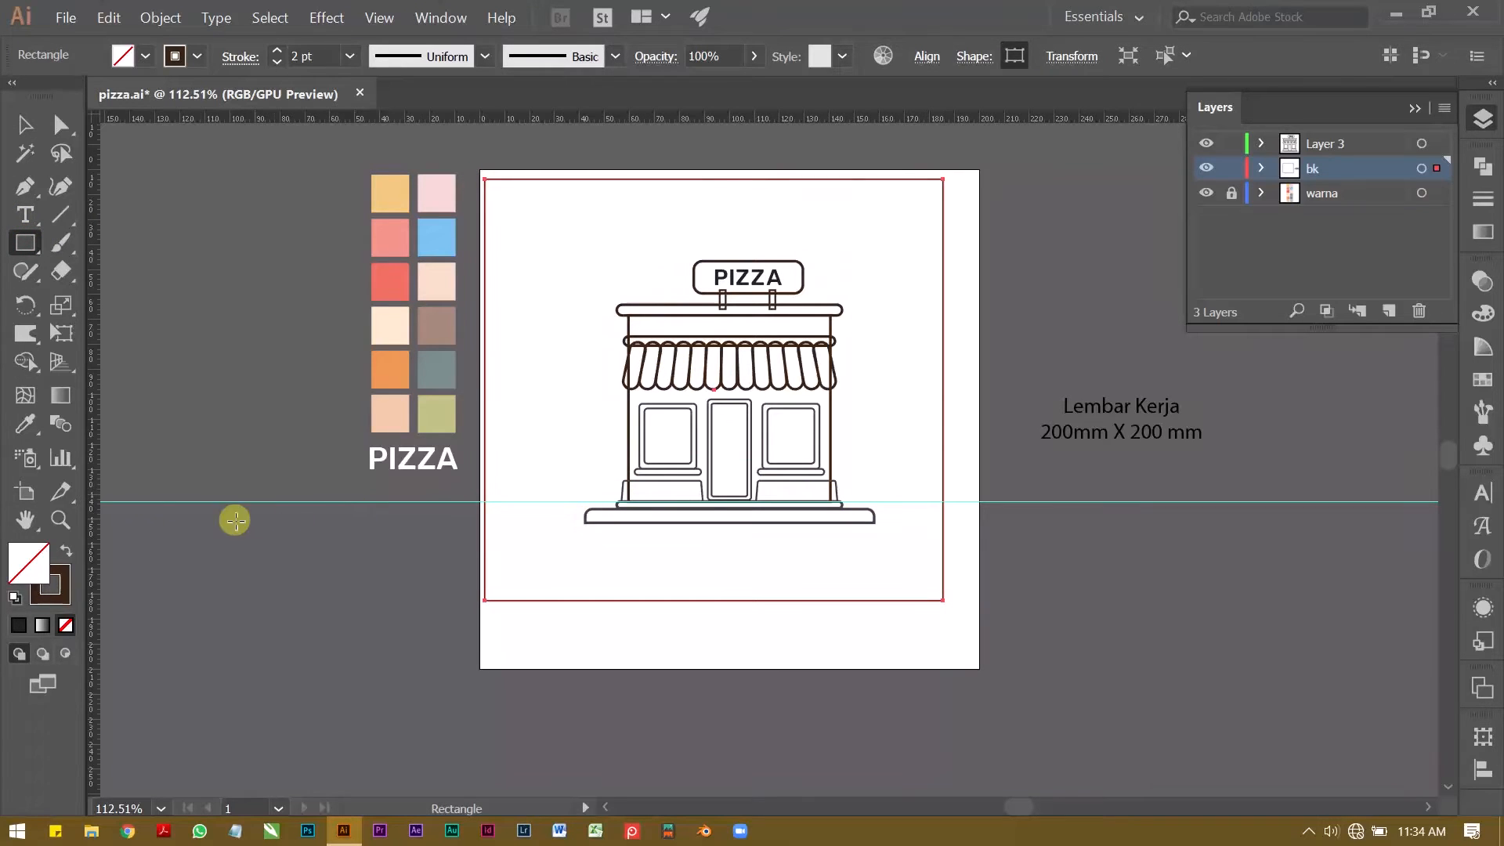
click(17, 426)
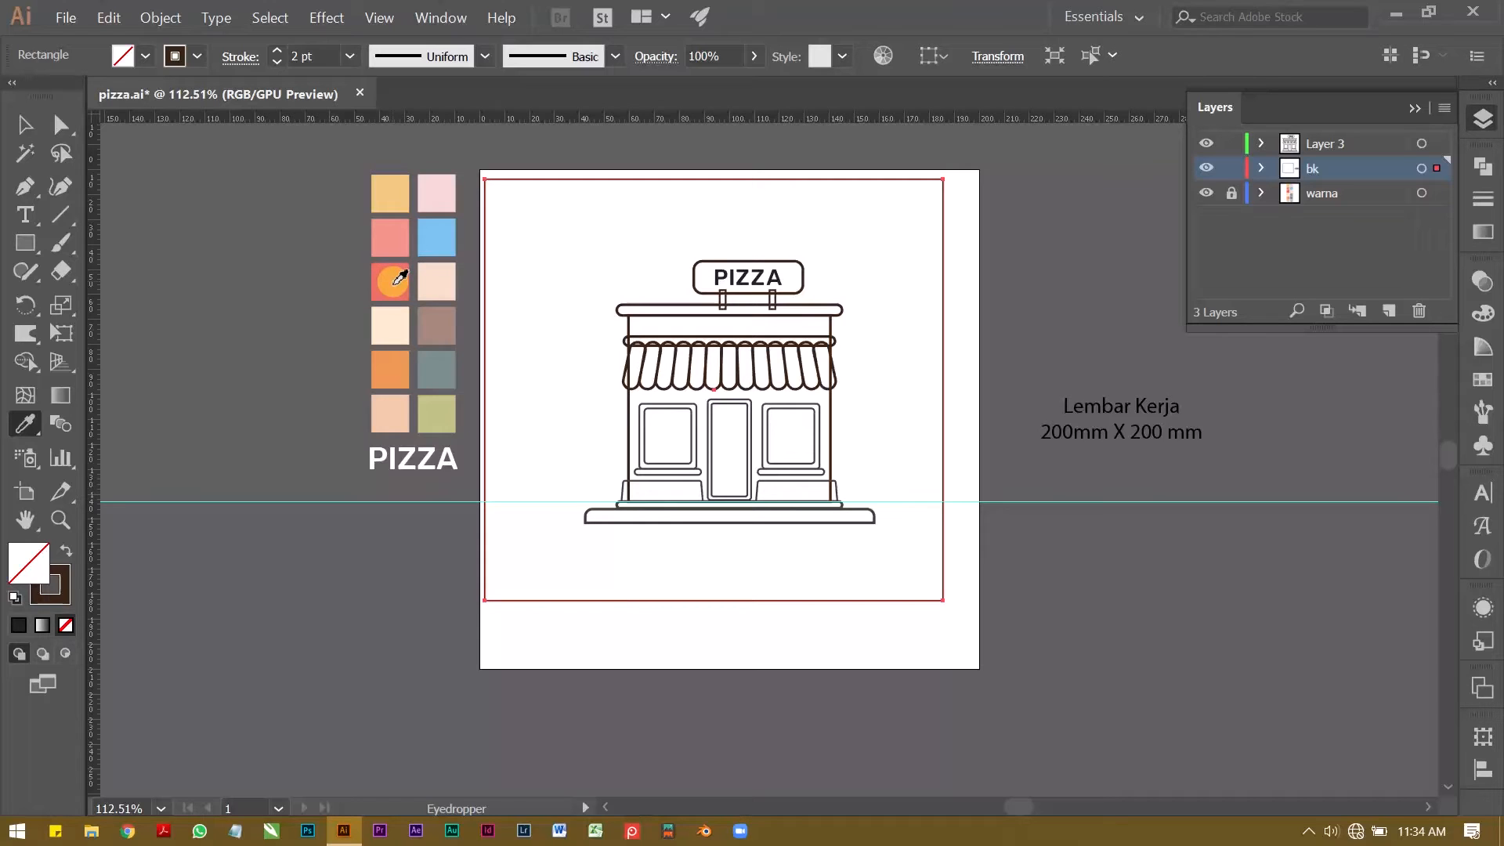
click(401, 238)
key(v)
Step: Fit the salmon background rectangle exactly to the artboard by snapping its corners to the artboard's corners
key(z)
drag(480, 166, 831, 224)
key(v)
click(502, 270)
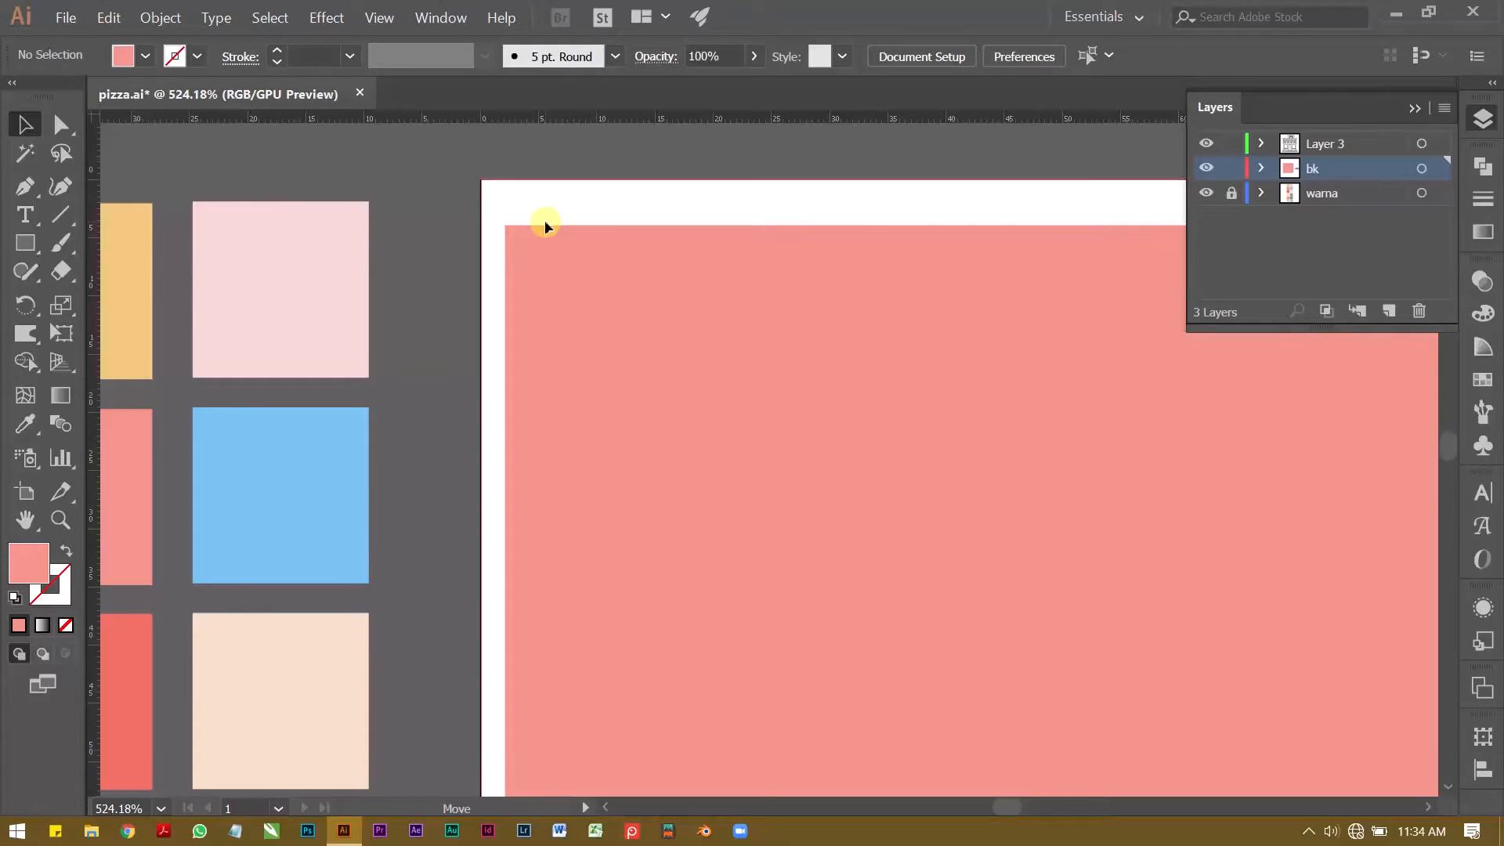
drag(546, 225, 522, 179)
key(z)
drag(631, 212, 376, 258)
drag(922, 655, 612, 543)
click(678, 557)
key(v)
drag(817, 458, 894, 597)
click(984, 532)
Step: Lock the bk layer and make Layer 3 the active layer
key(z)
drag(571, 416, 356, 386)
drag(357, 386, 497, 505)
click(1233, 167)
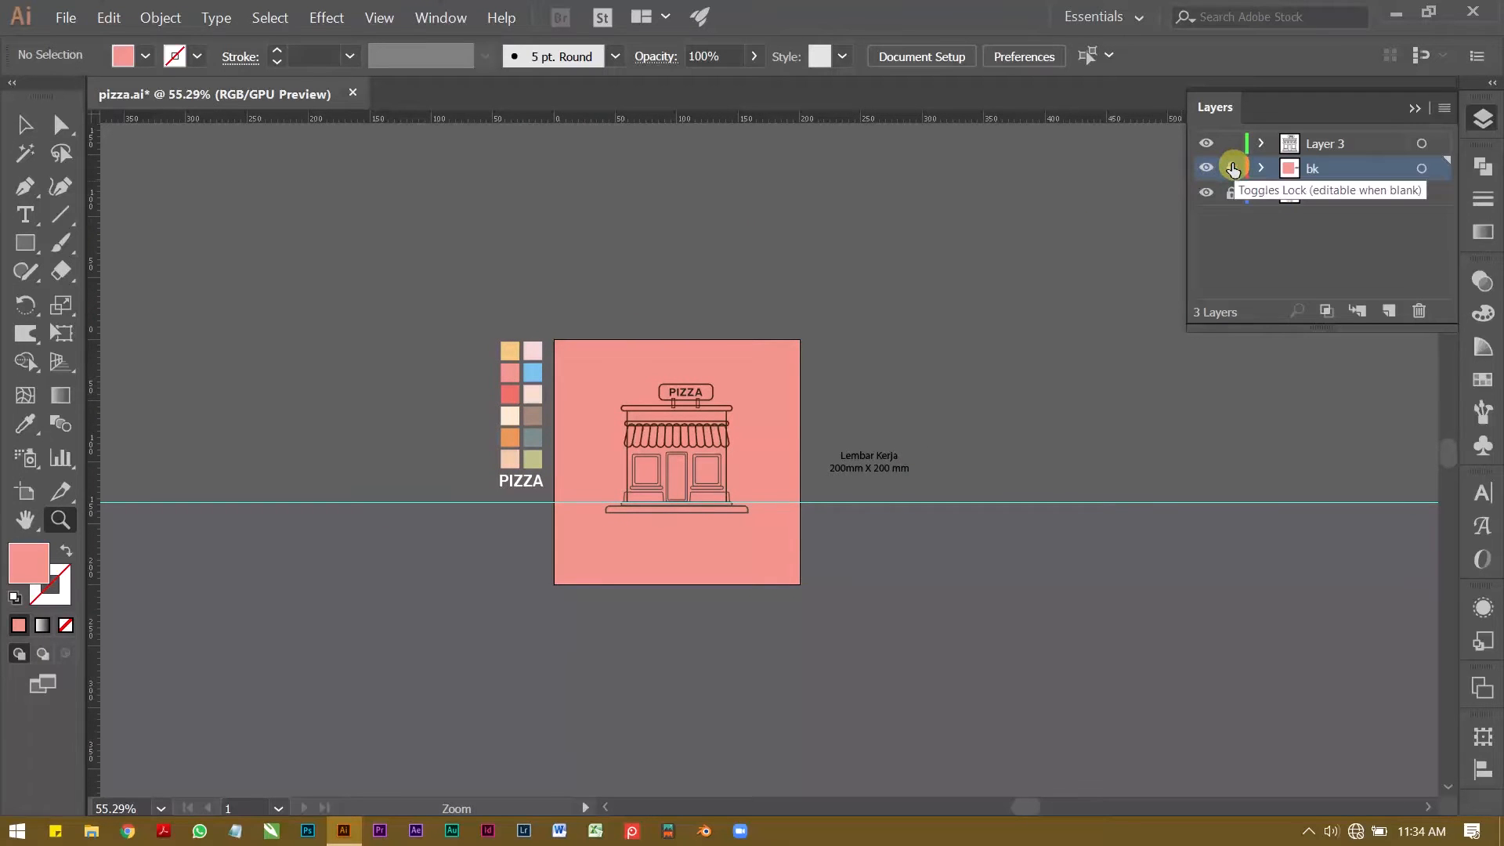
click(1341, 142)
drag(635, 440, 698, 396)
drag(531, 352, 629, 370)
drag(629, 369, 720, 360)
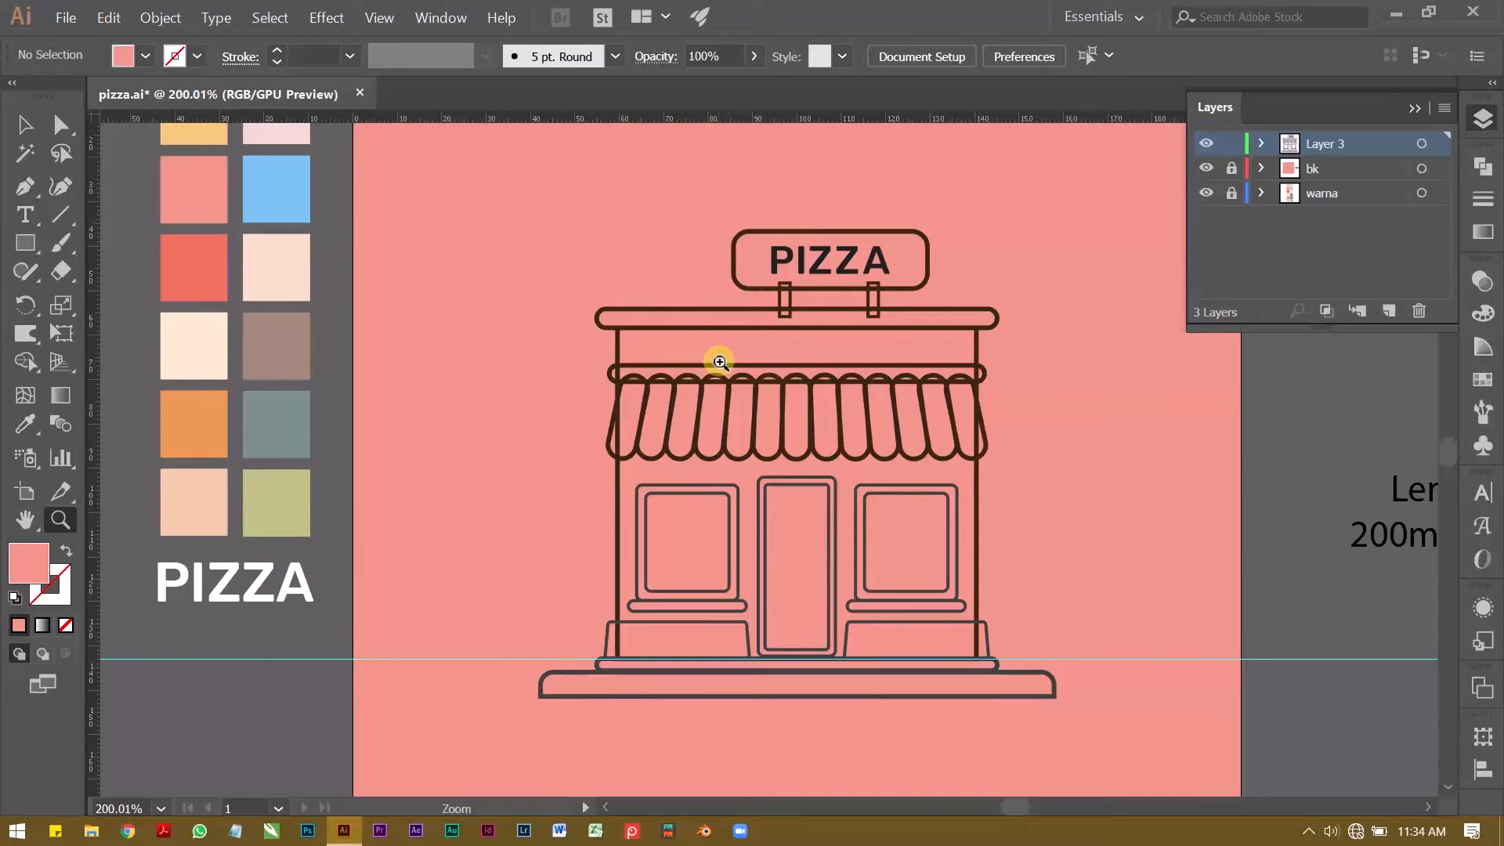
key(v)
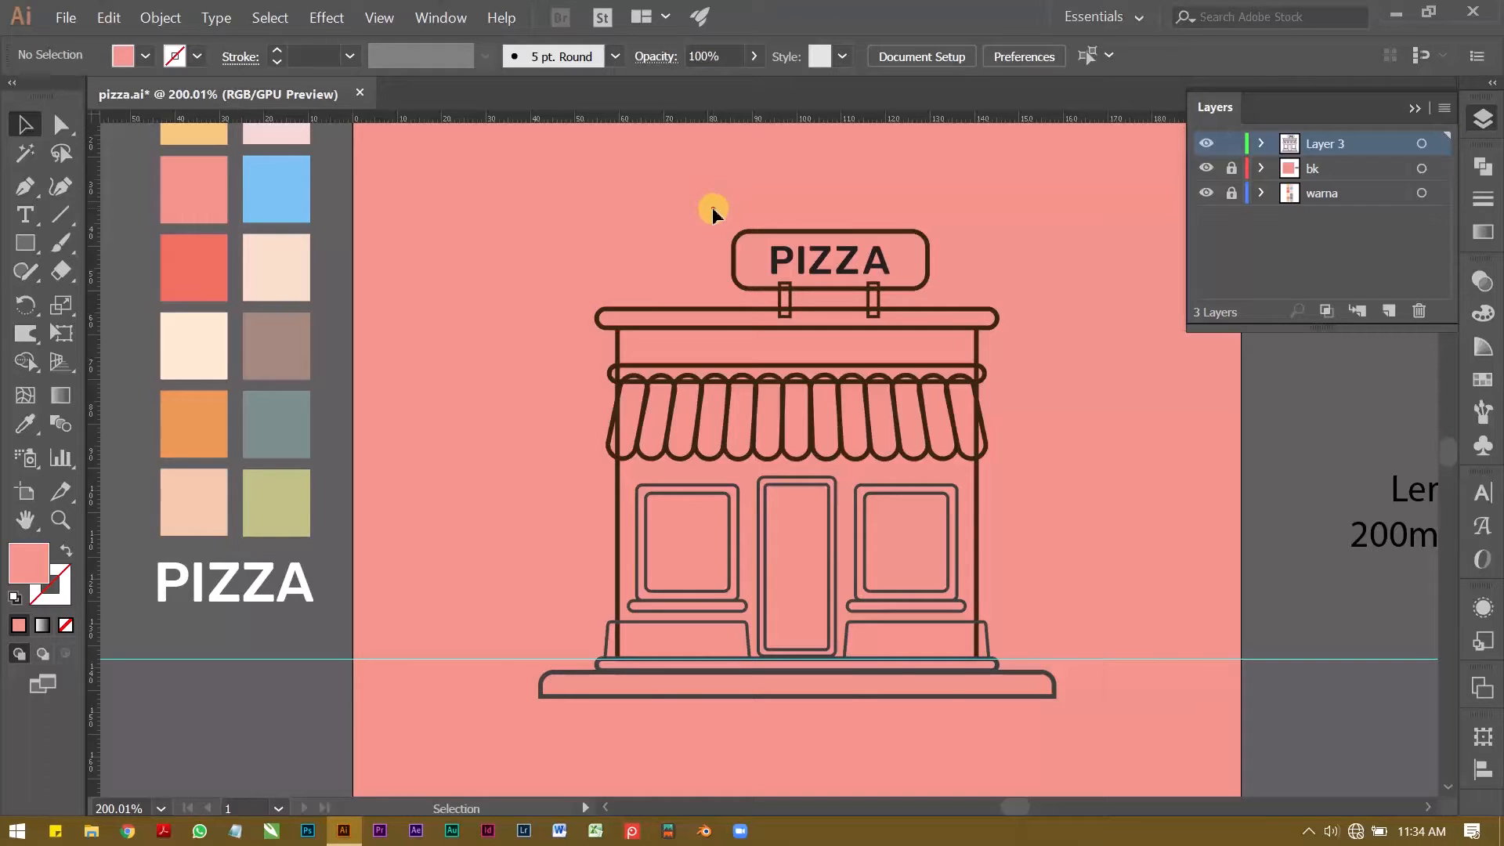
Step: Fill the sign rectangle with the palette's red, keeping its 3 pt dark brown stroke
click(750, 249)
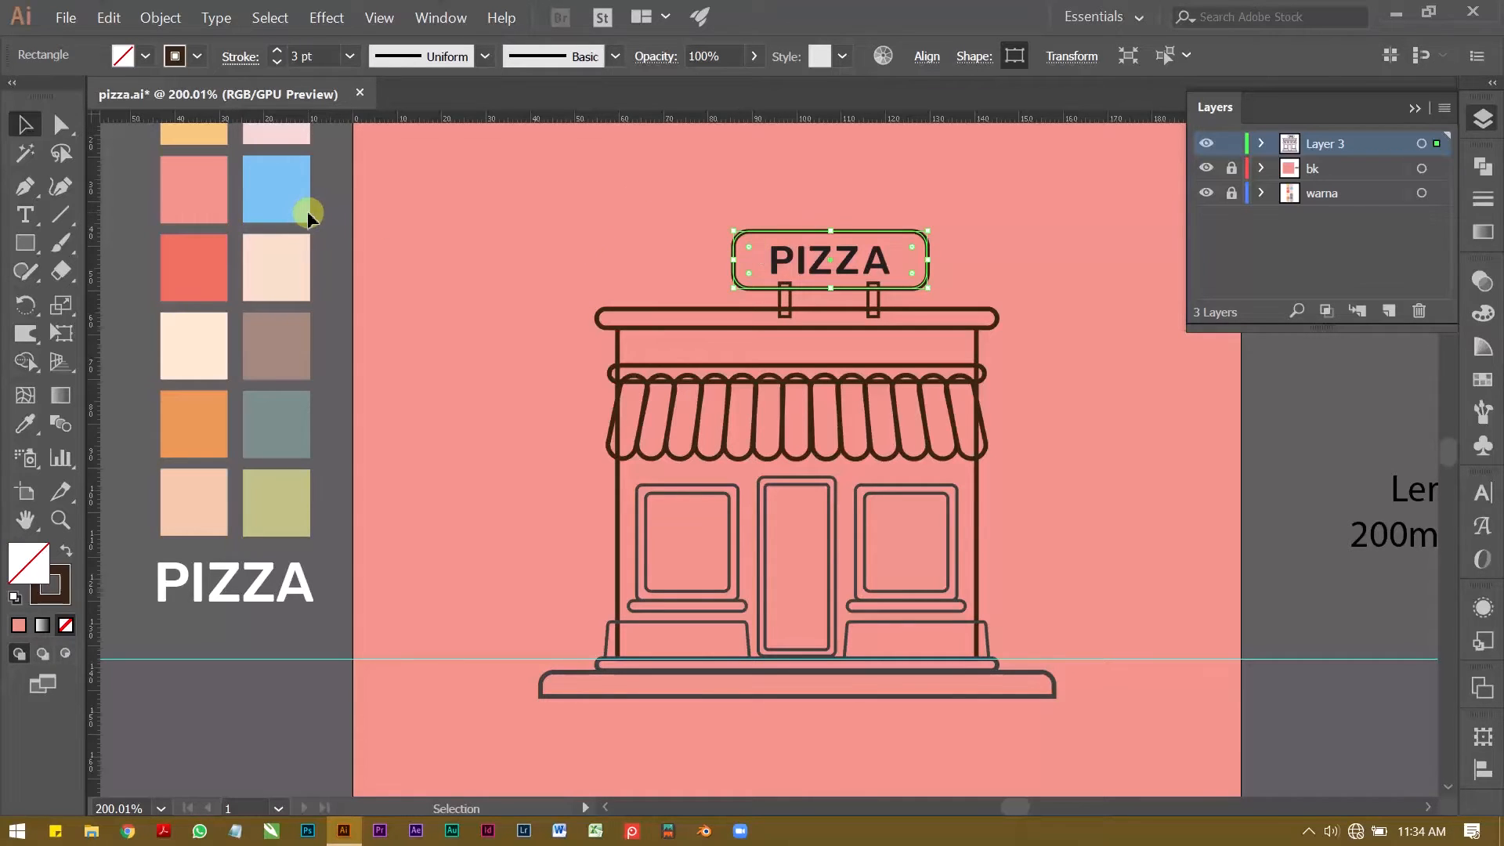
scroll(119, 296, up, 3)
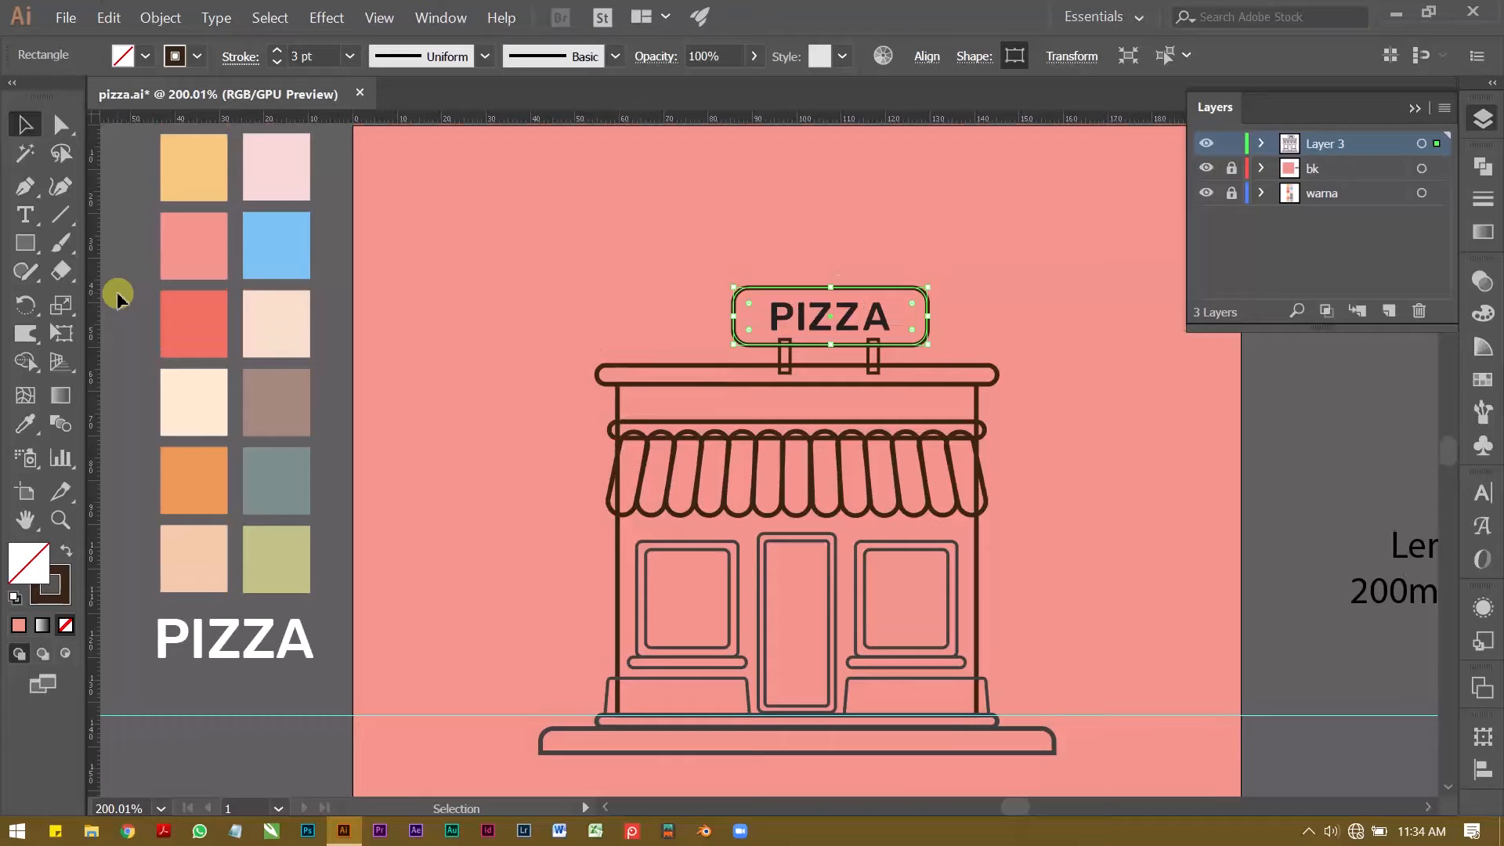
click(26, 423)
key(shift)
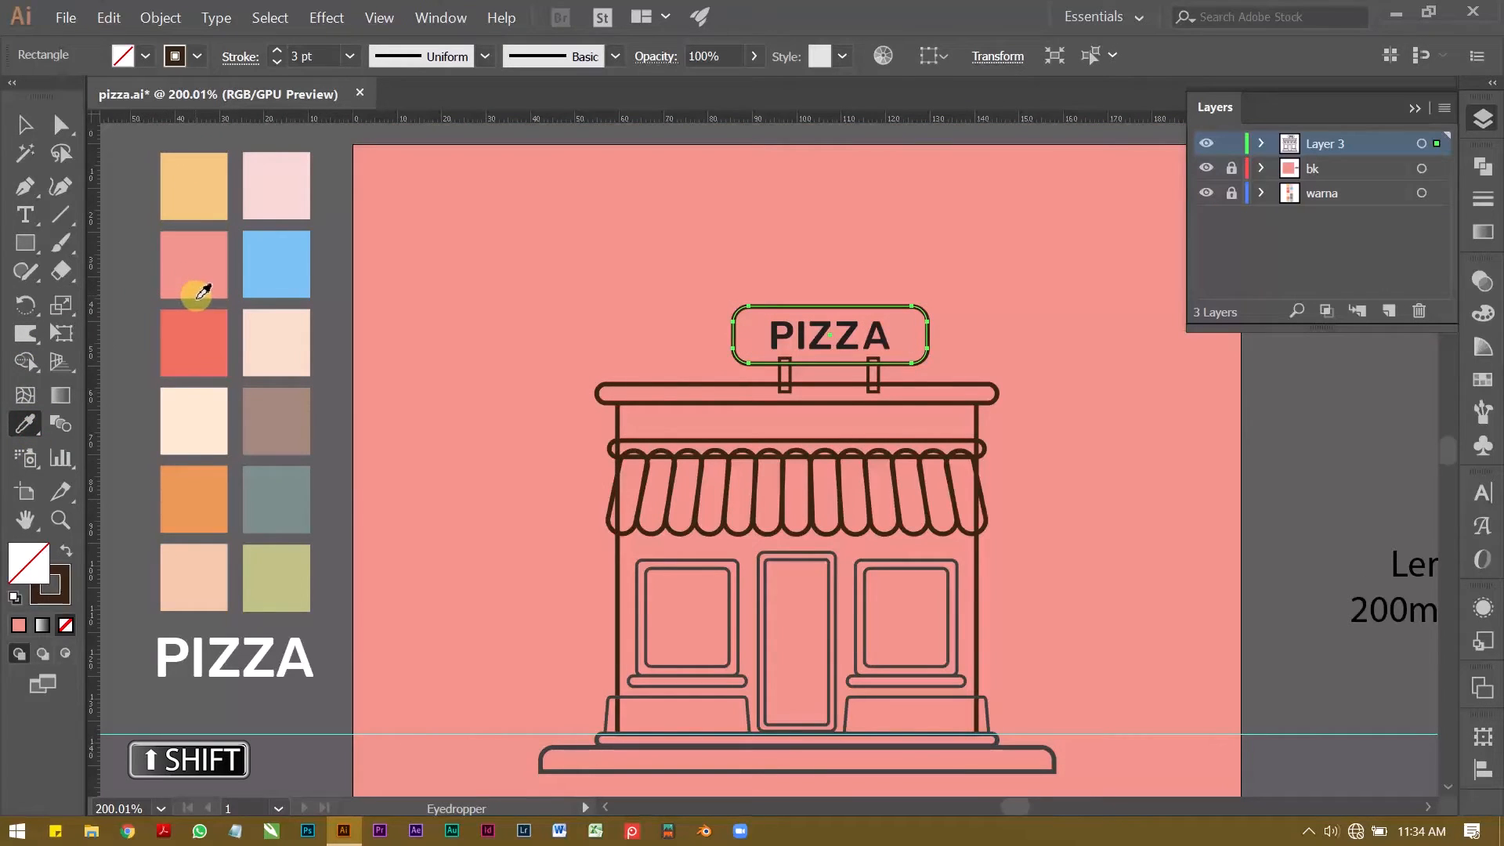
shift+click(185, 335)
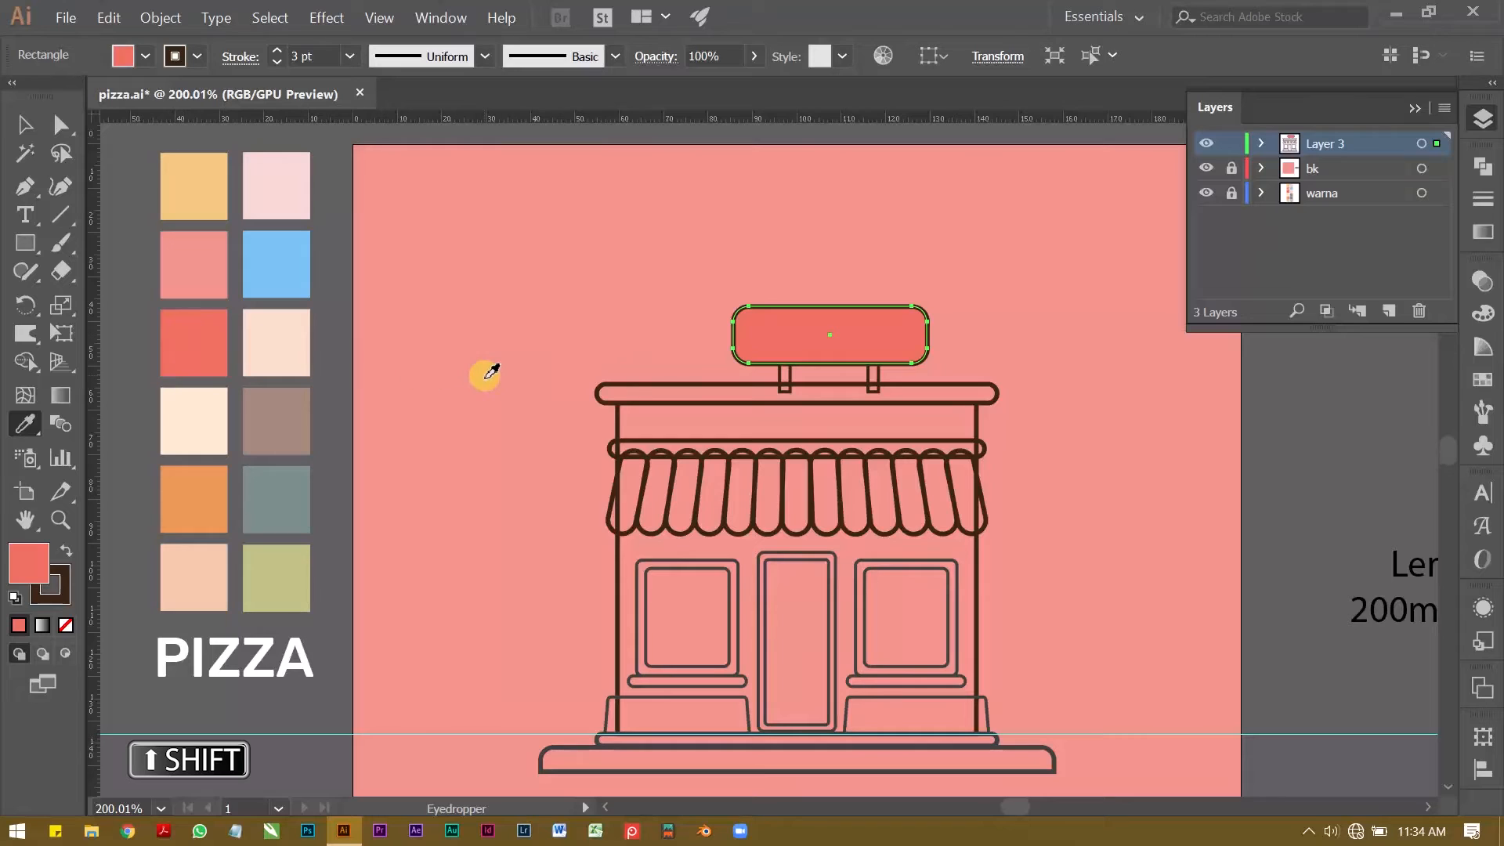
key(v)
click(354, 336)
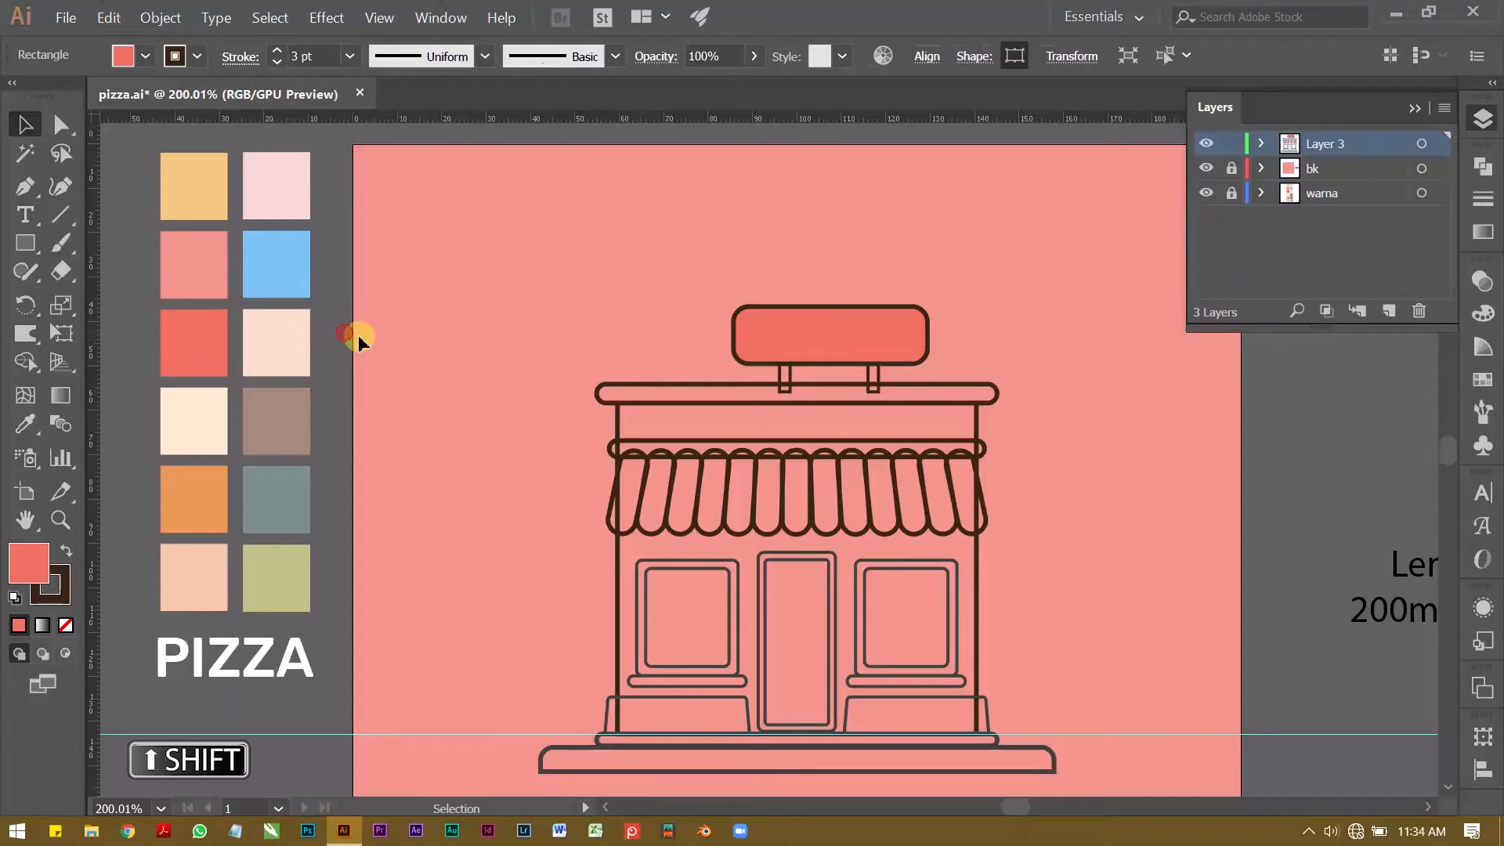
Step: Send the red sign rectangle to the back, behind the PIZZA lettering
click(789, 333)
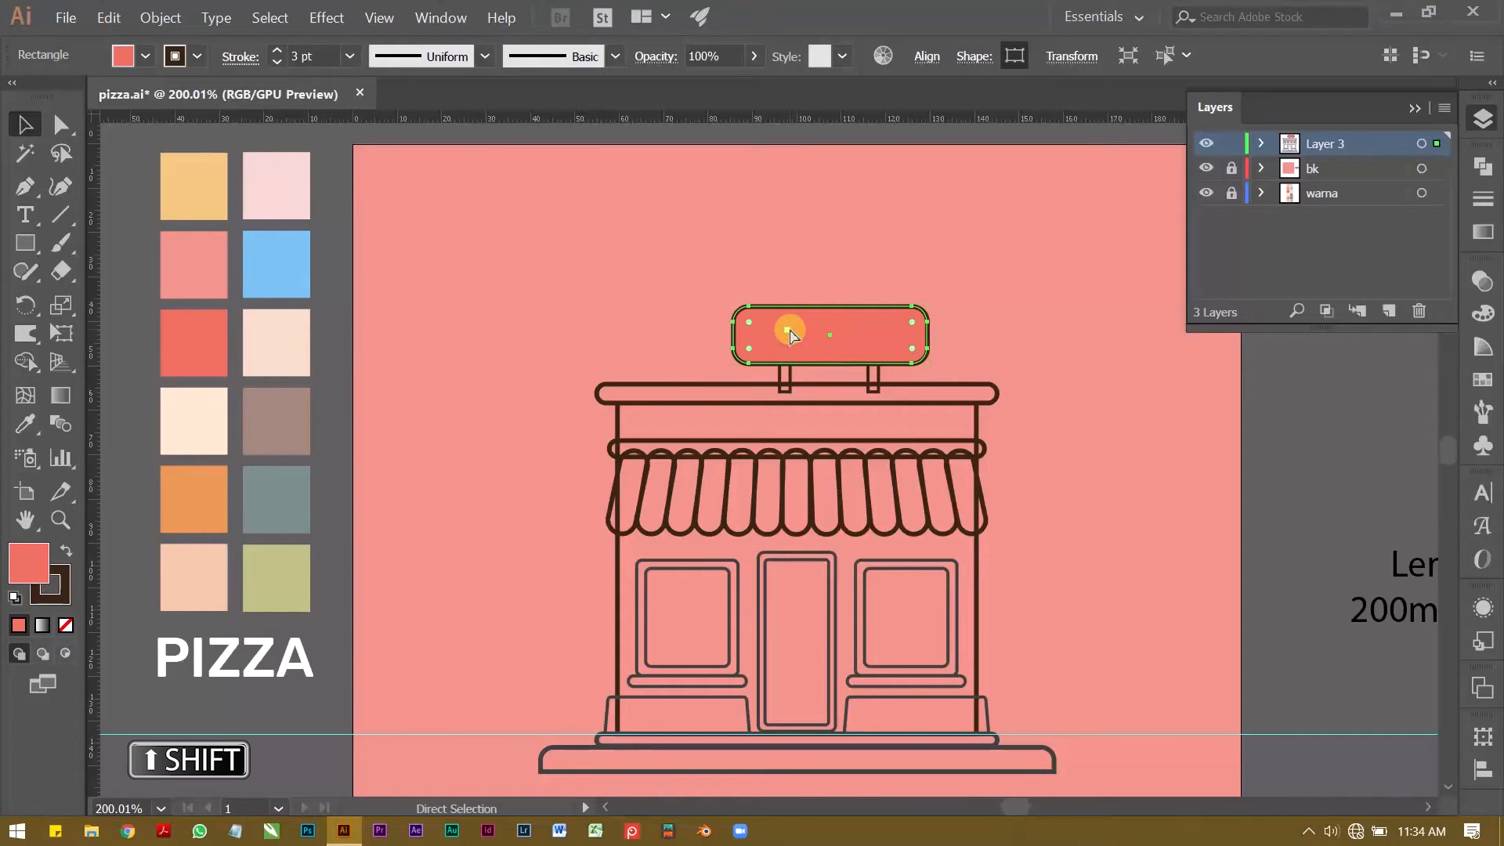
key(ctrl+shift+bracketleft)
click(814, 270)
key(z)
drag(815, 383, 924, 374)
Step: Try to place the two sign supports behind the red sign rectangle
key(v)
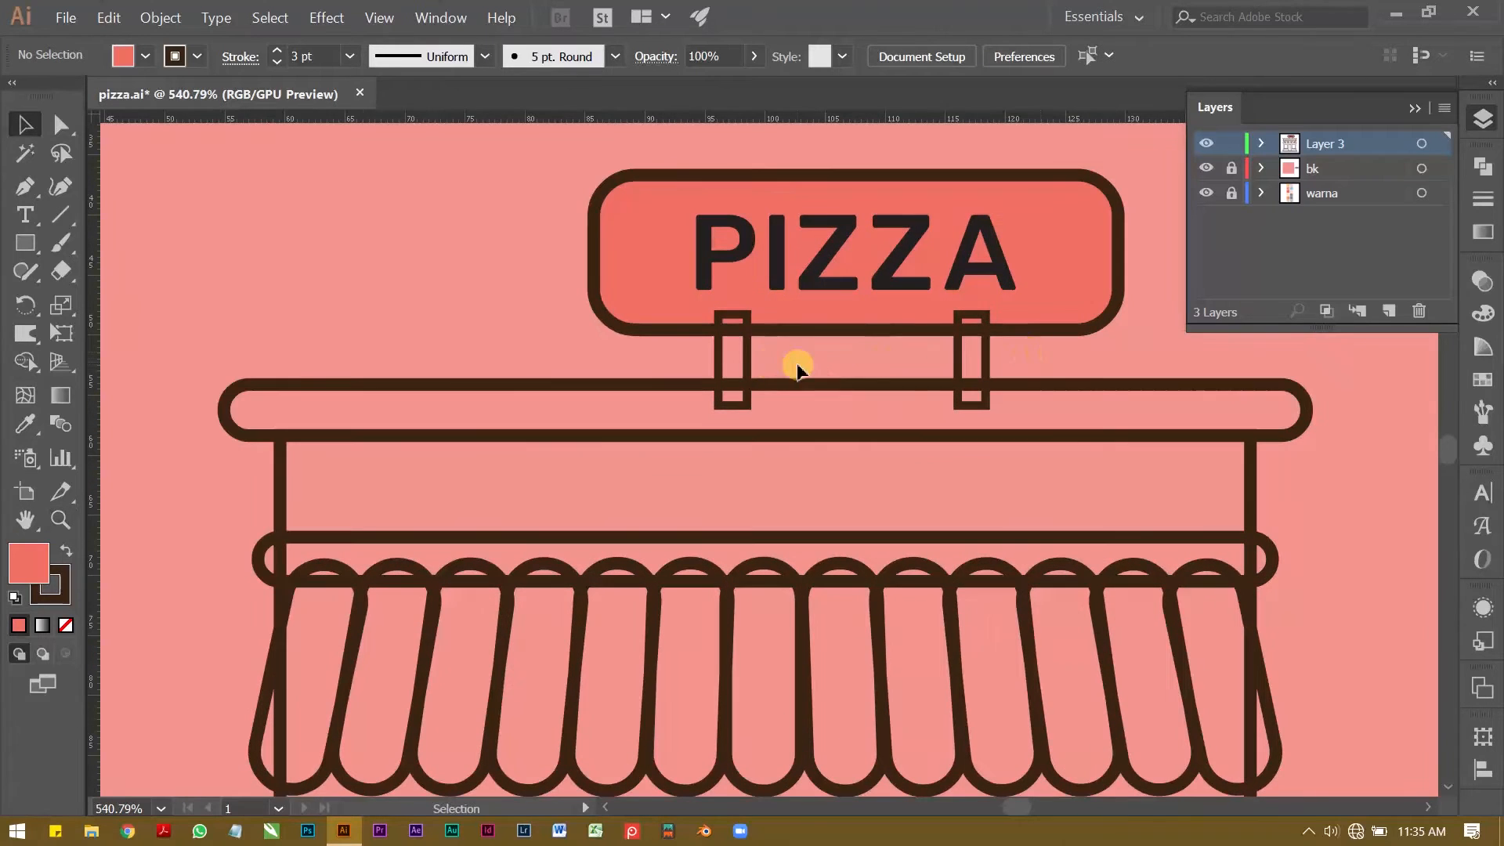
click(981, 358)
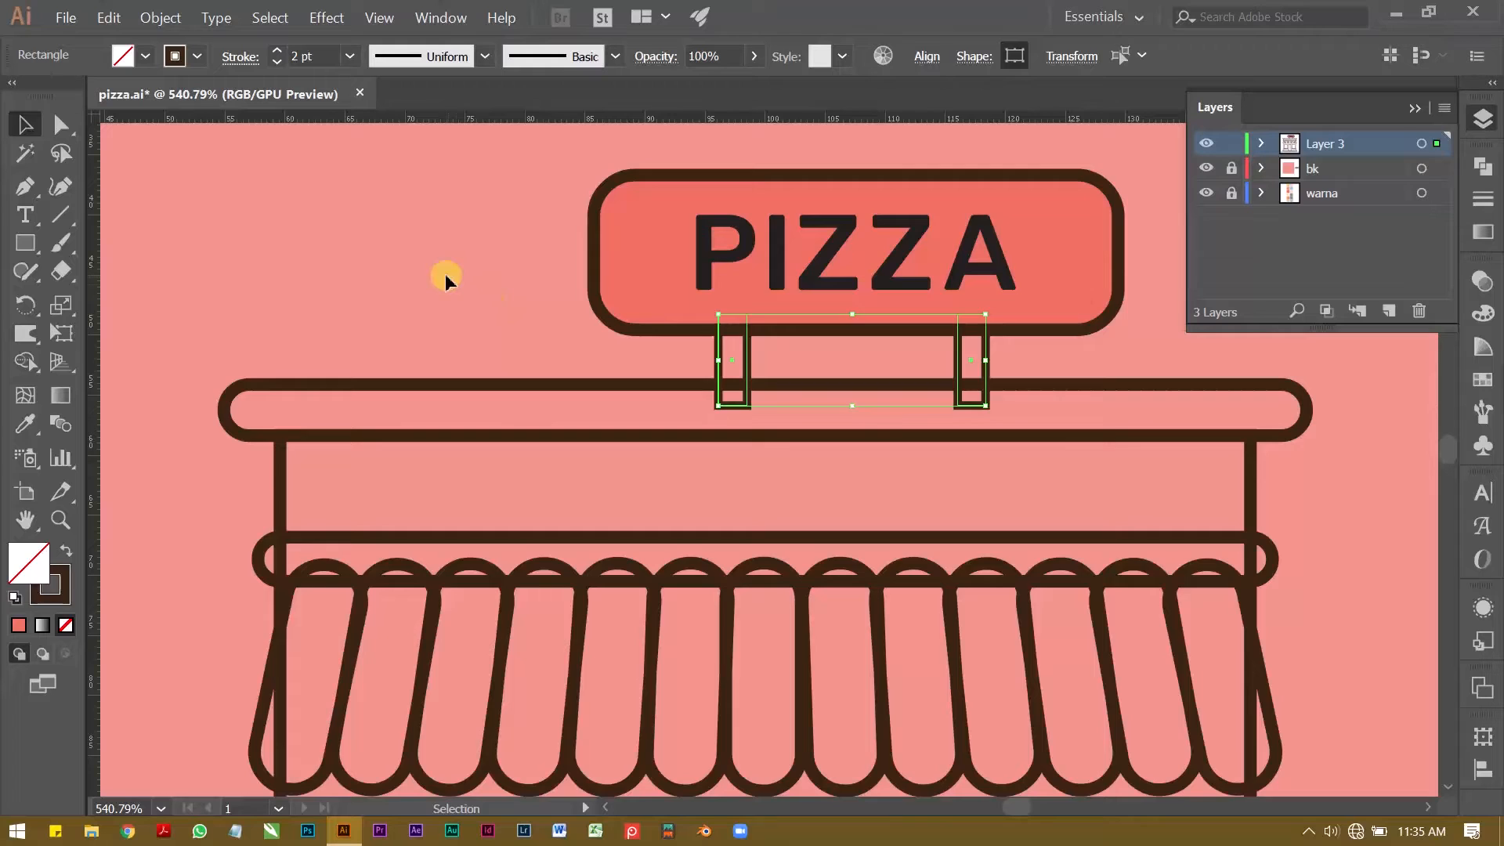
click(445, 274)
scroll(446, 276, down, 2)
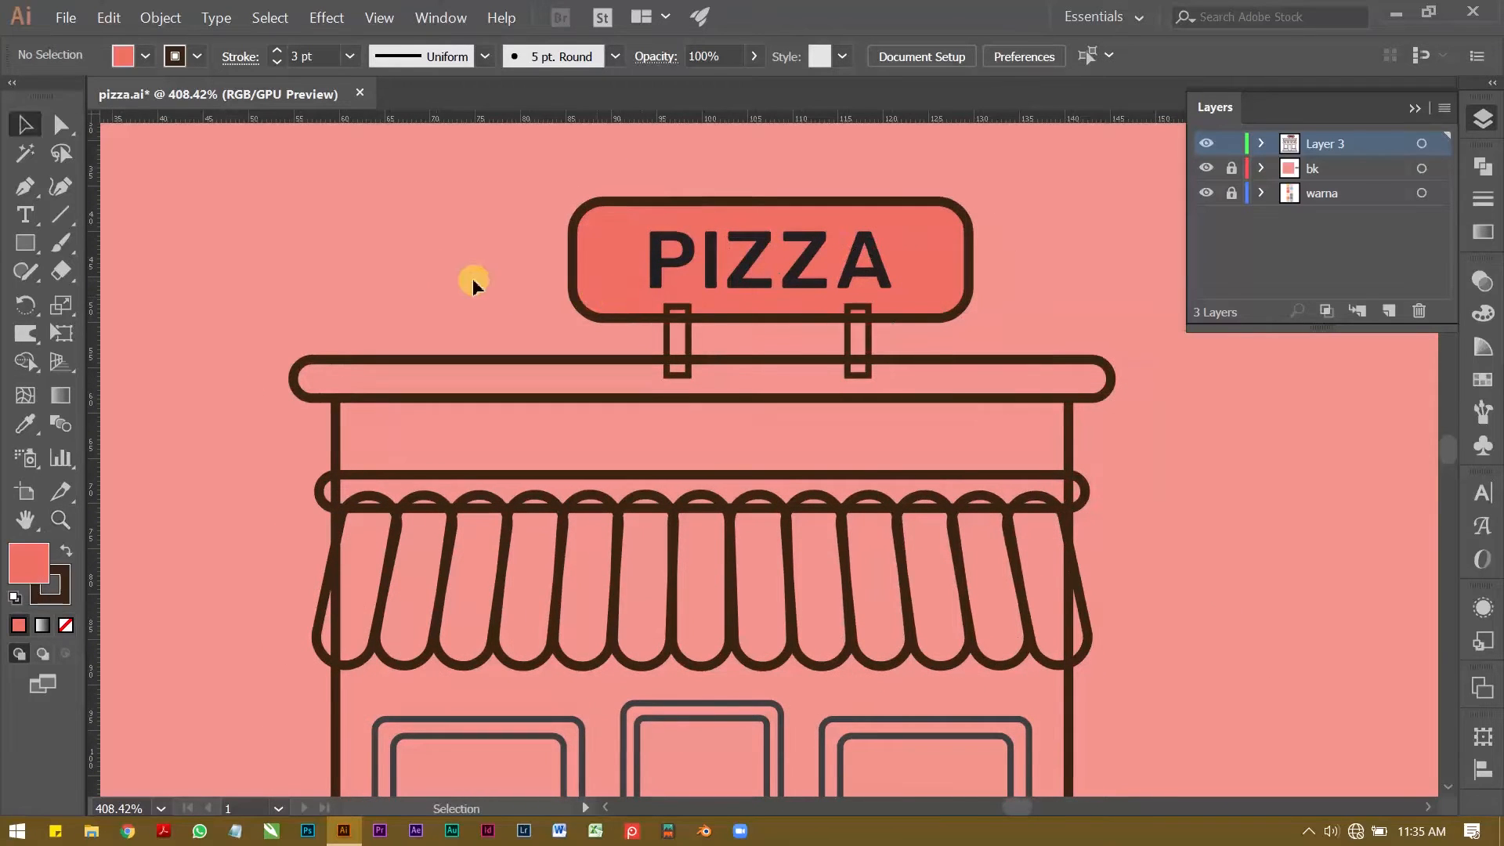
key(z)
drag(725, 315, 792, 329)
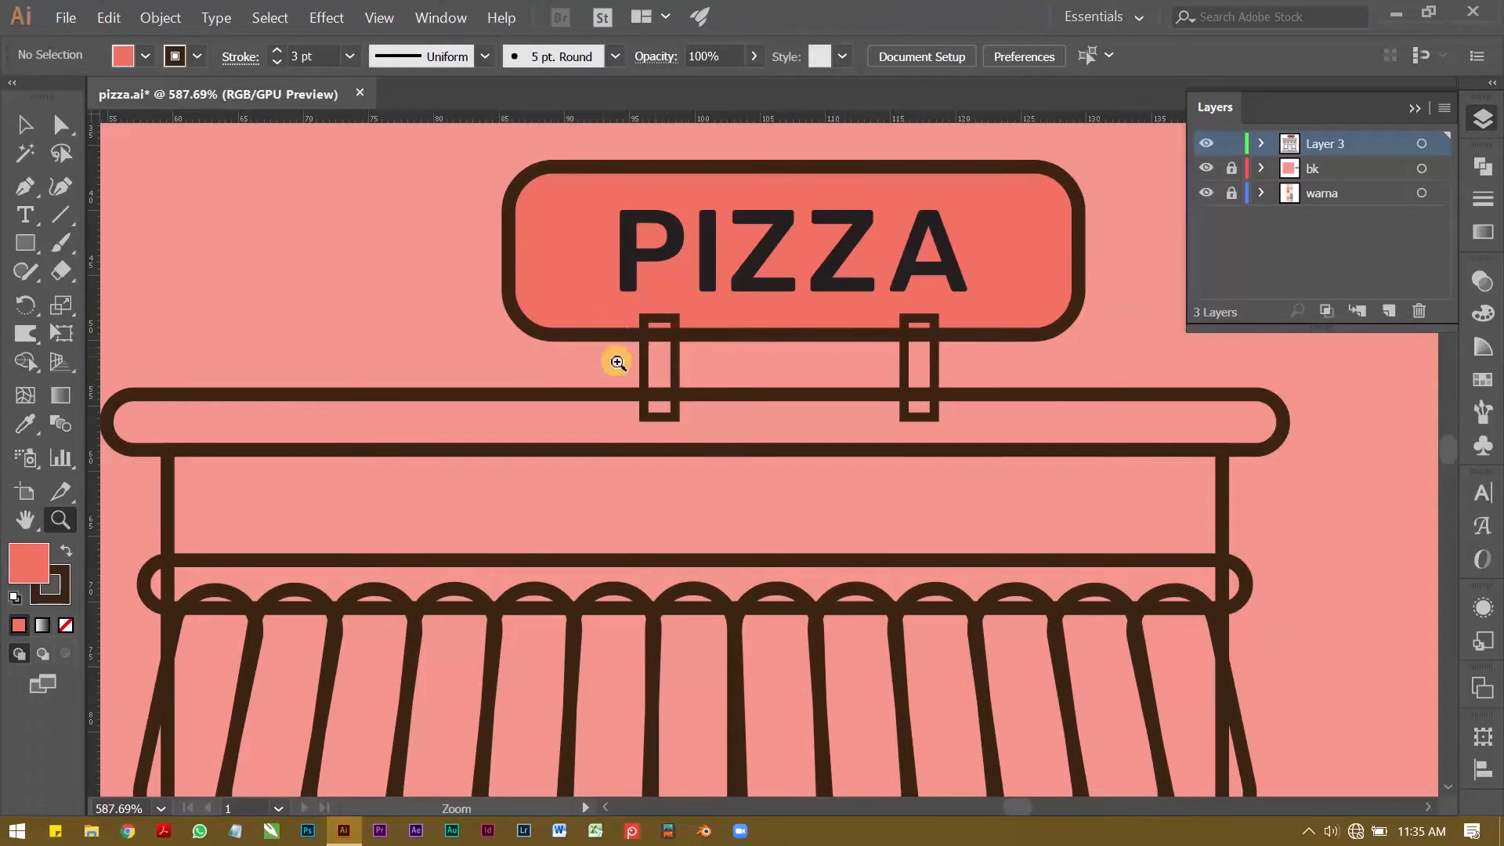
key(v)
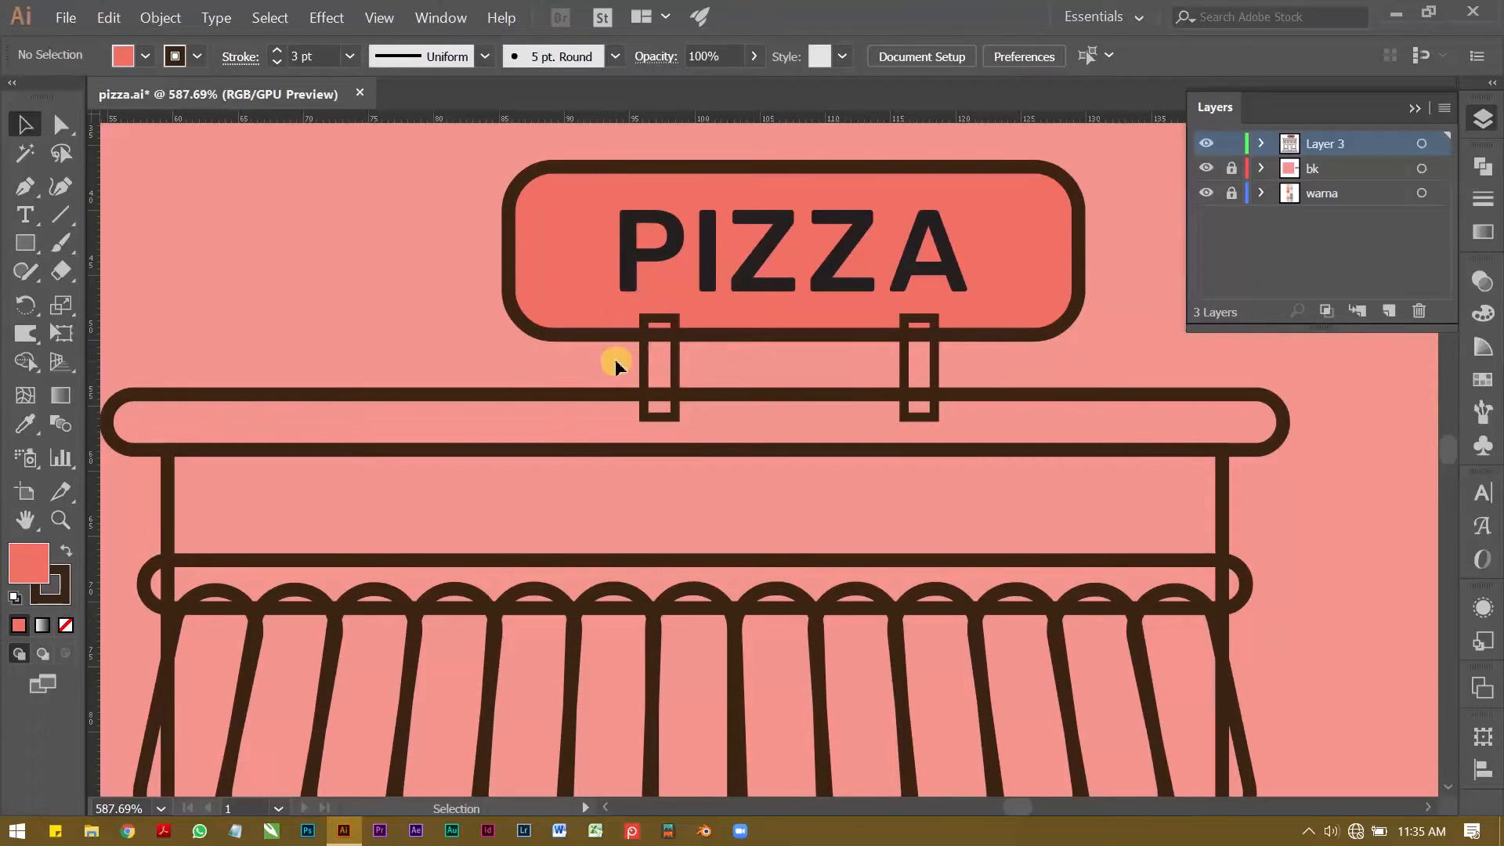
click(964, 365)
click(355, 289)
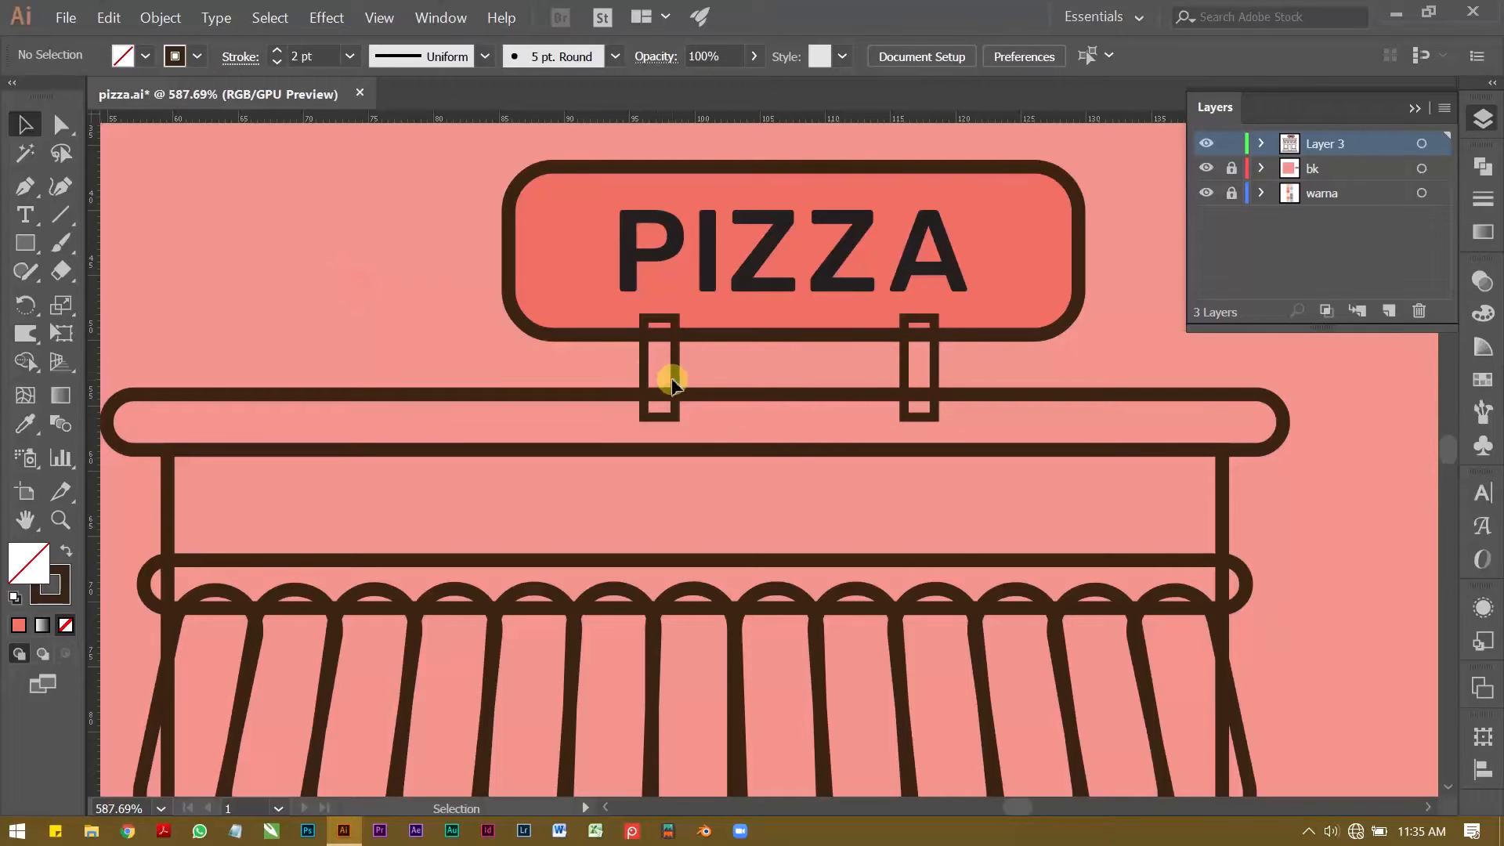
Step: Send the two sign supports to the back, behind the red sign rectangle
click(936, 360)
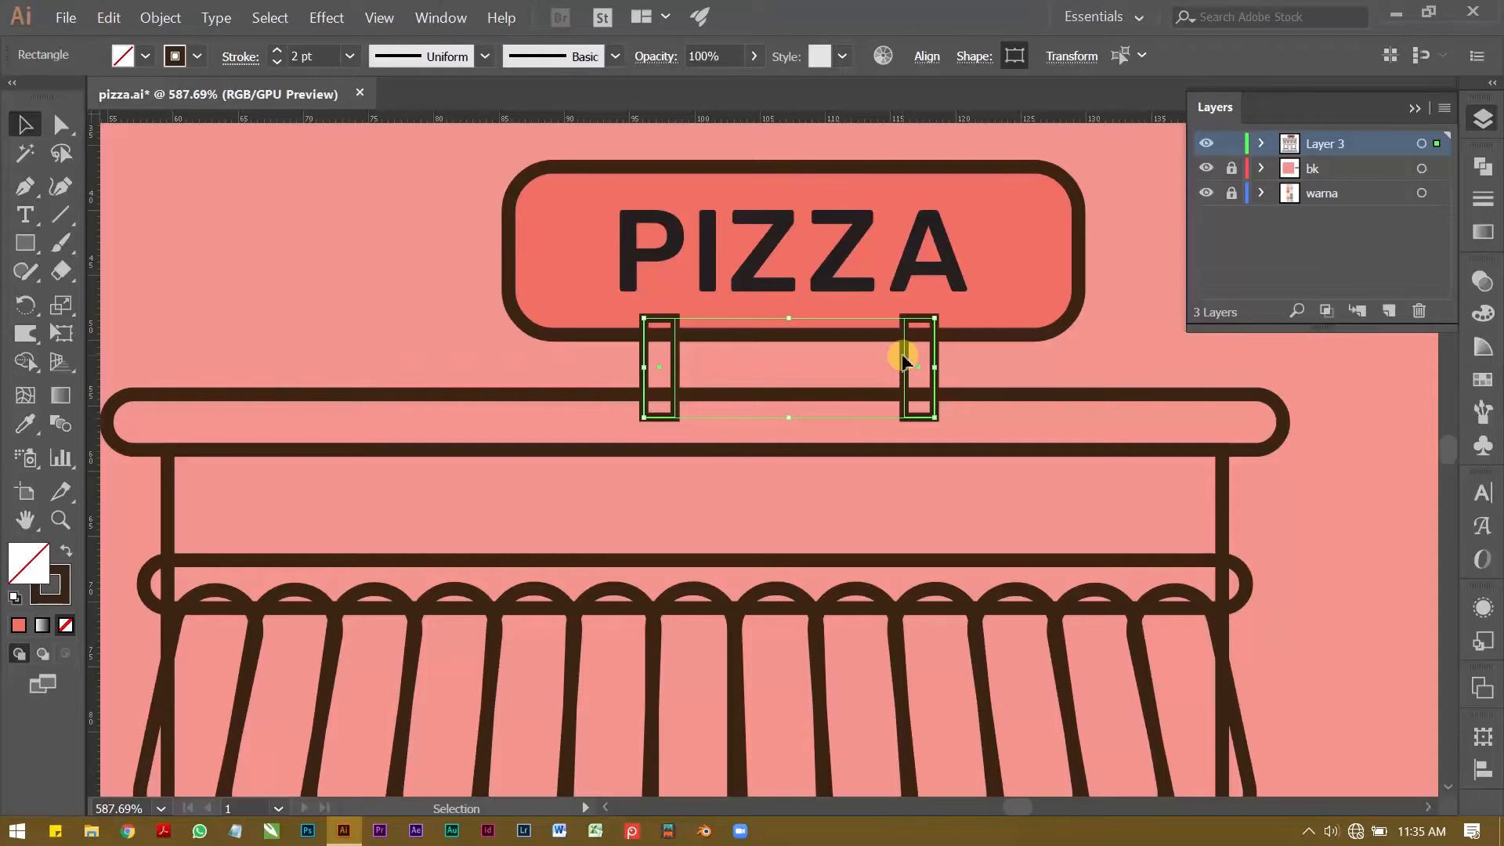
right_click(900, 357)
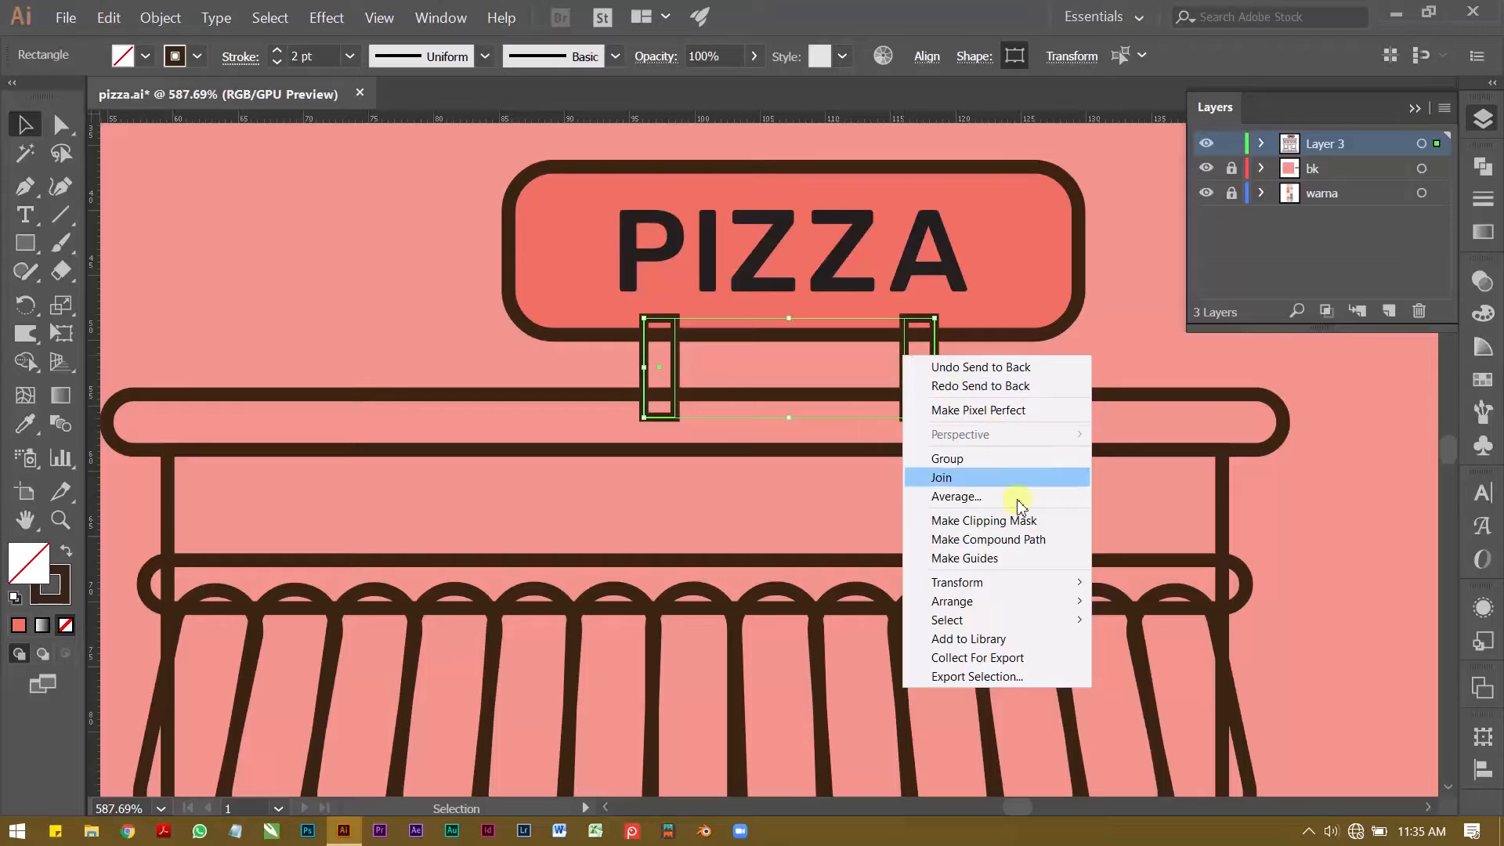
mouse_move(1073, 607)
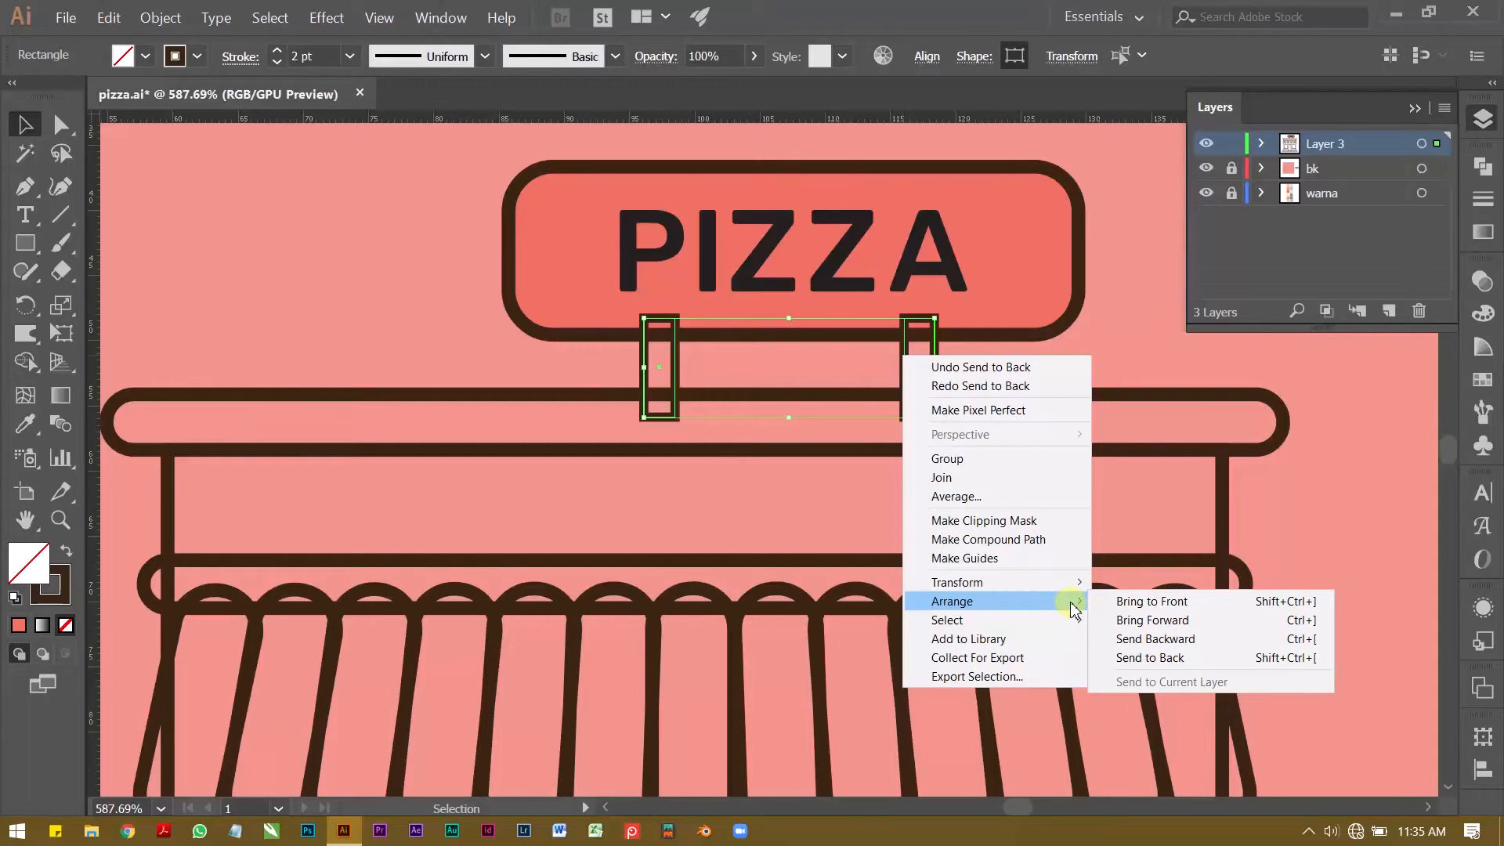
click(1160, 658)
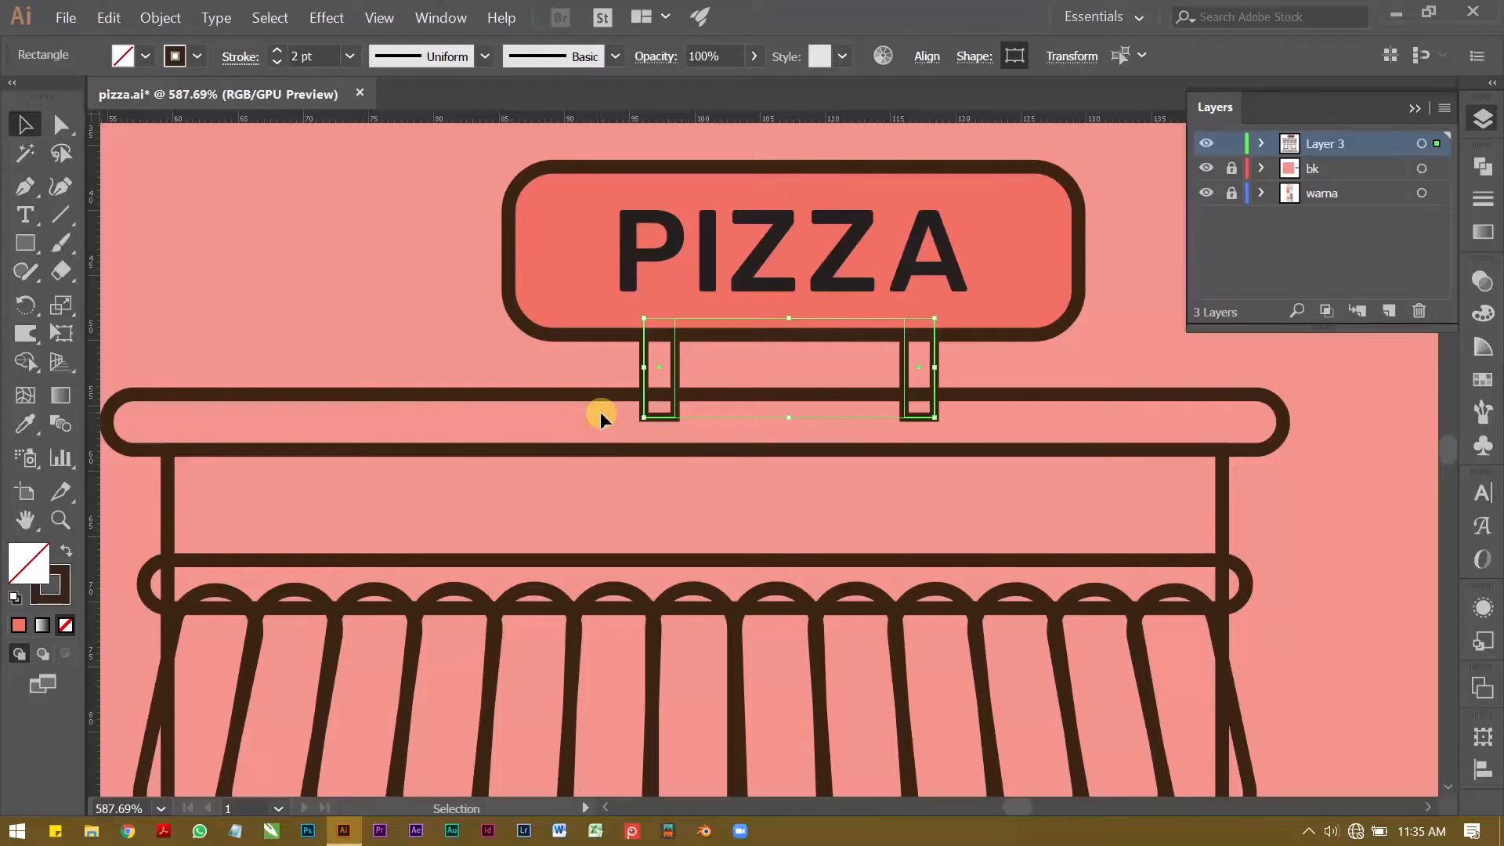
click(411, 286)
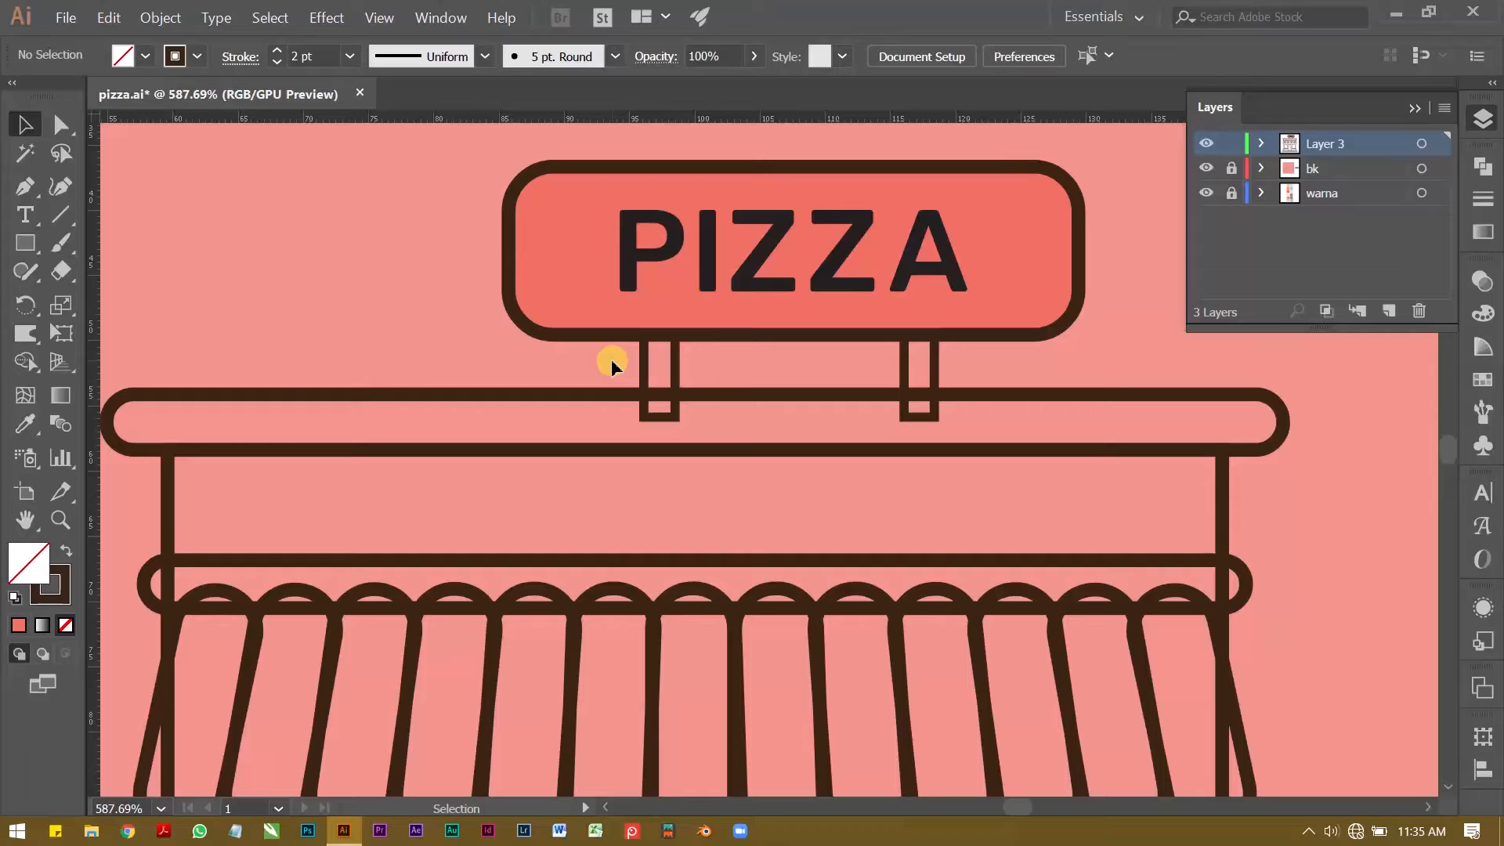
right_click(361, 244)
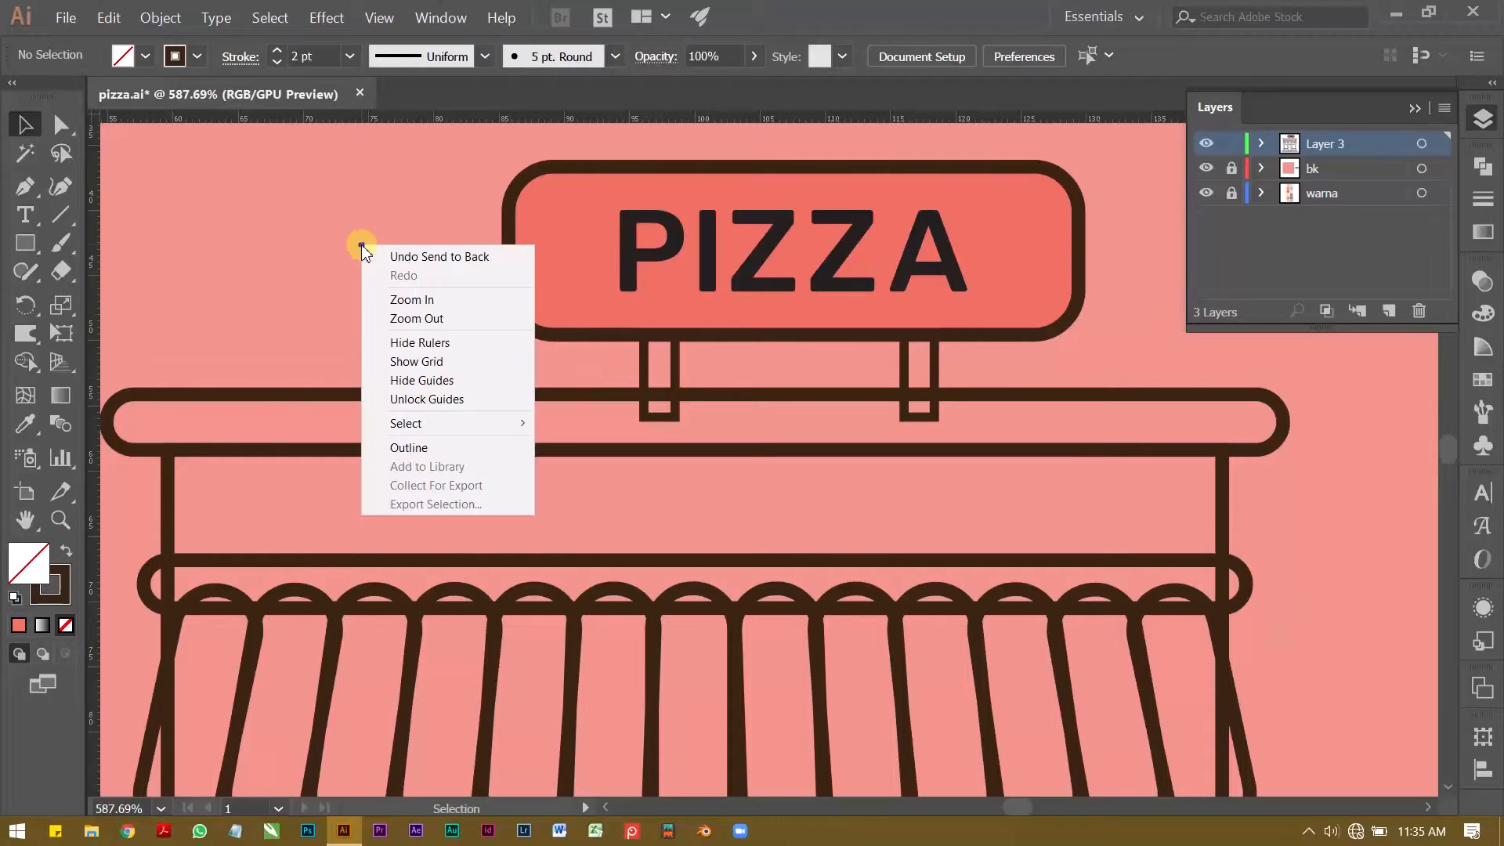
click(219, 194)
Step: Fill the PIZZA lettering on the red sign with white
key(z)
drag(849, 322, 650, 370)
key(space)
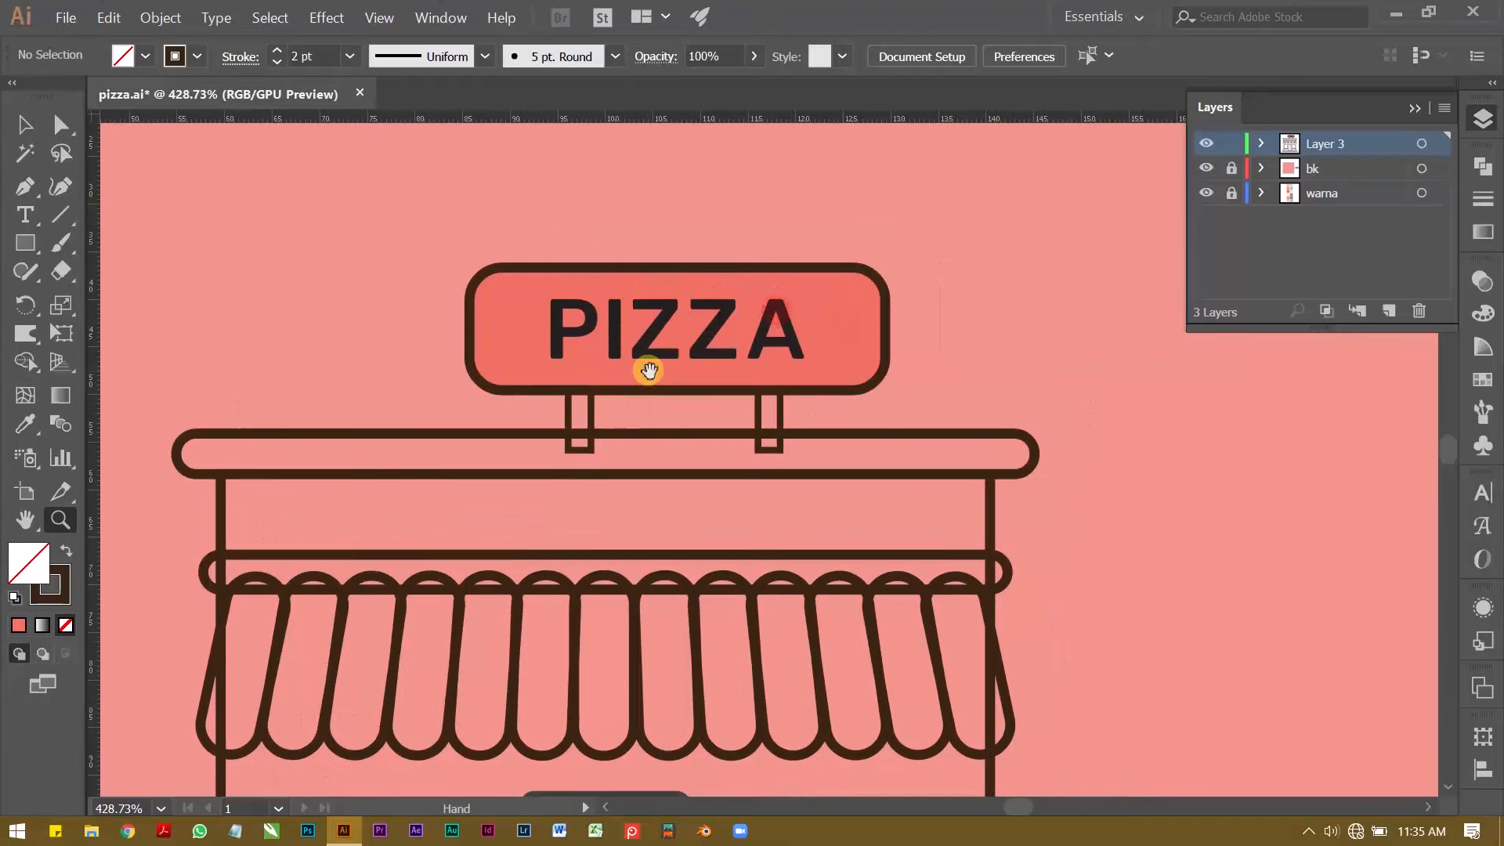
key(v)
click(650, 329)
click(145, 56)
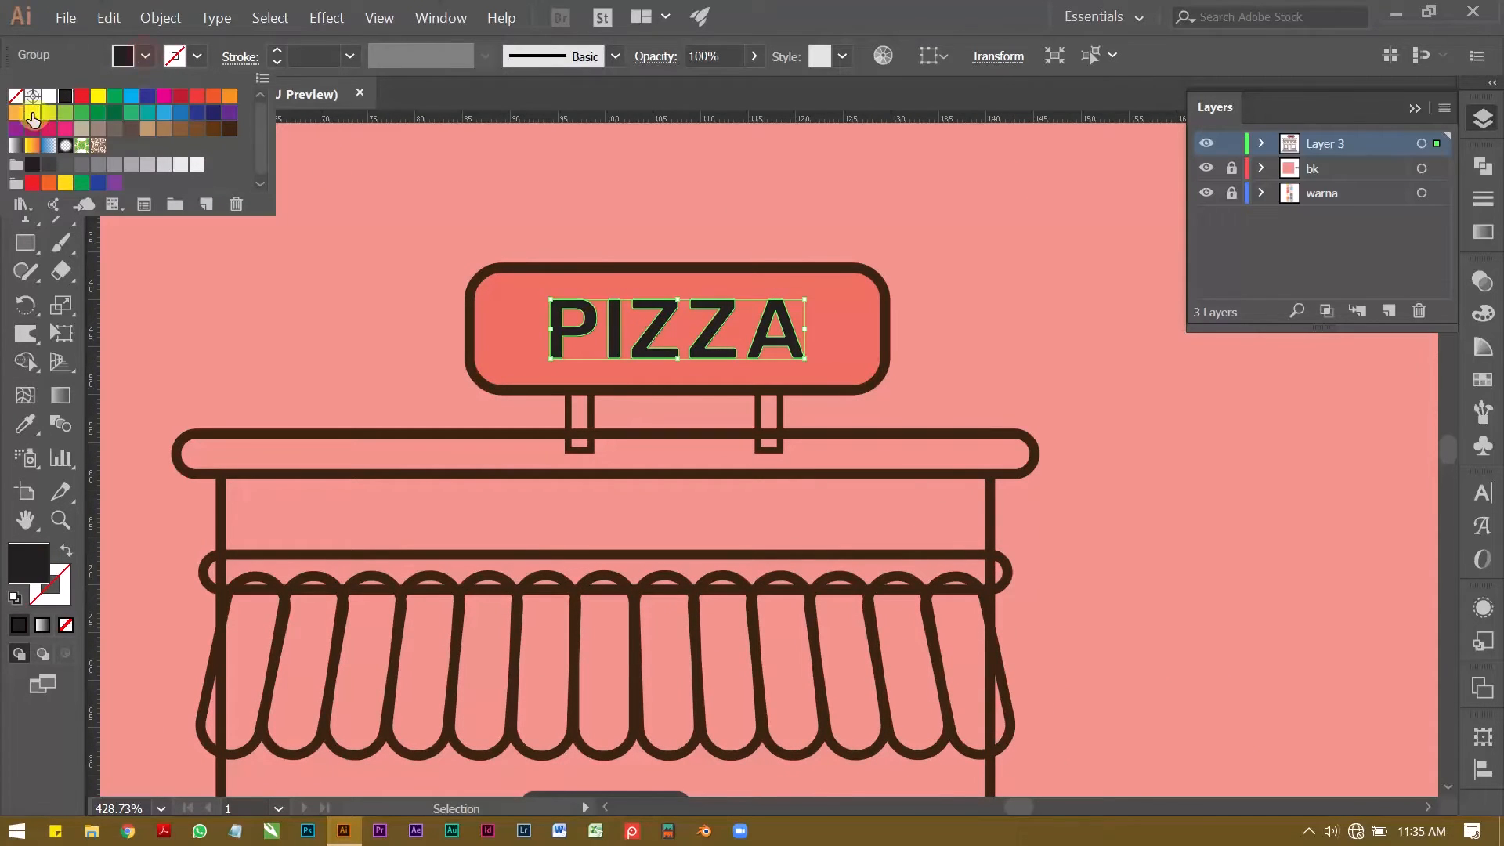
click(46, 94)
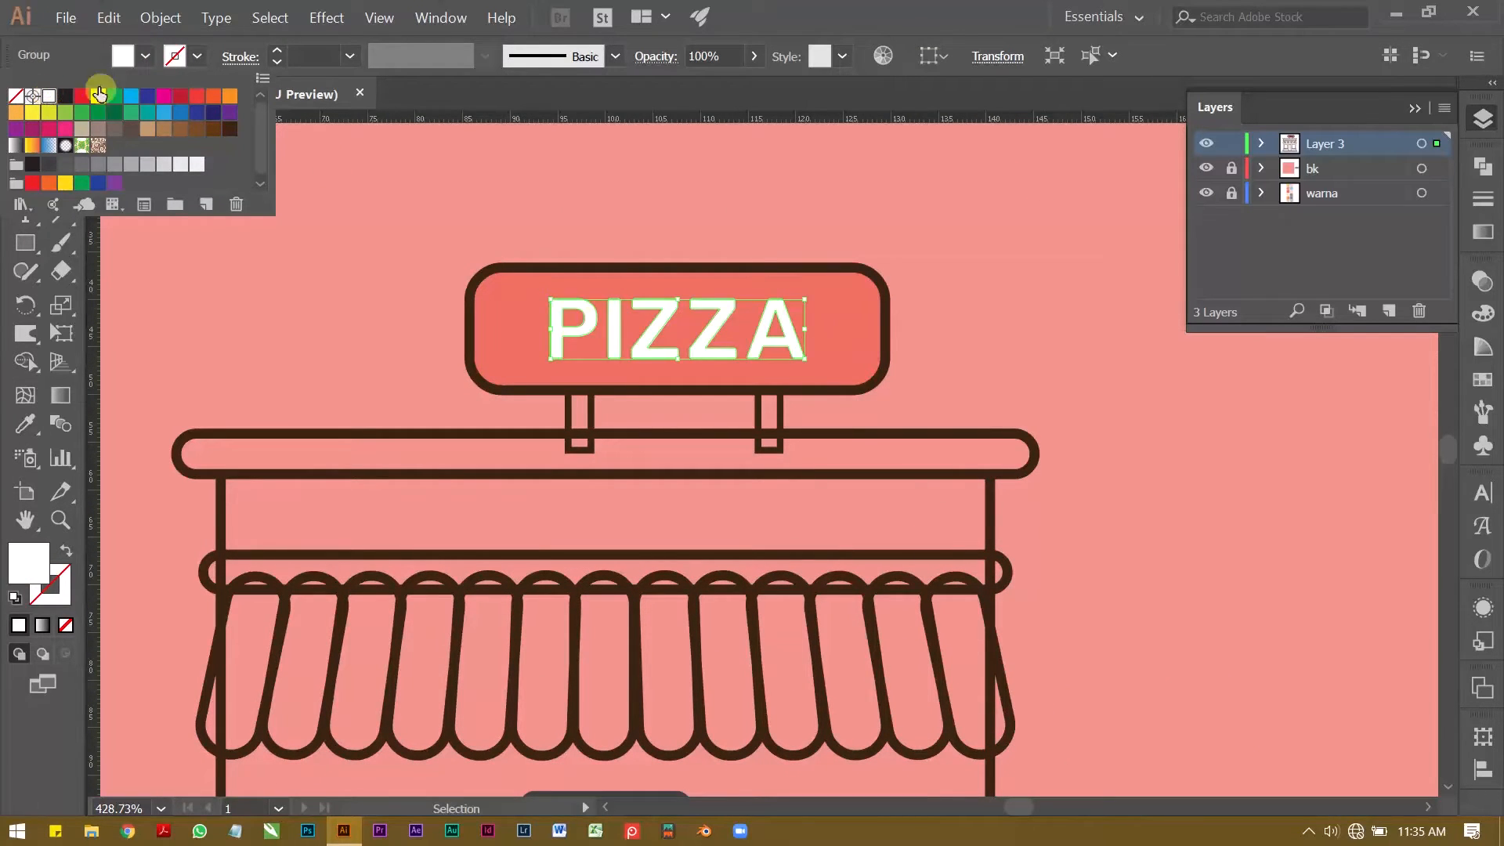
Step: Copy the roof bar's dark brown outline onto the PIZZA lettering at 2 pt, aligned to the outside, with a white fill
click(22, 406)
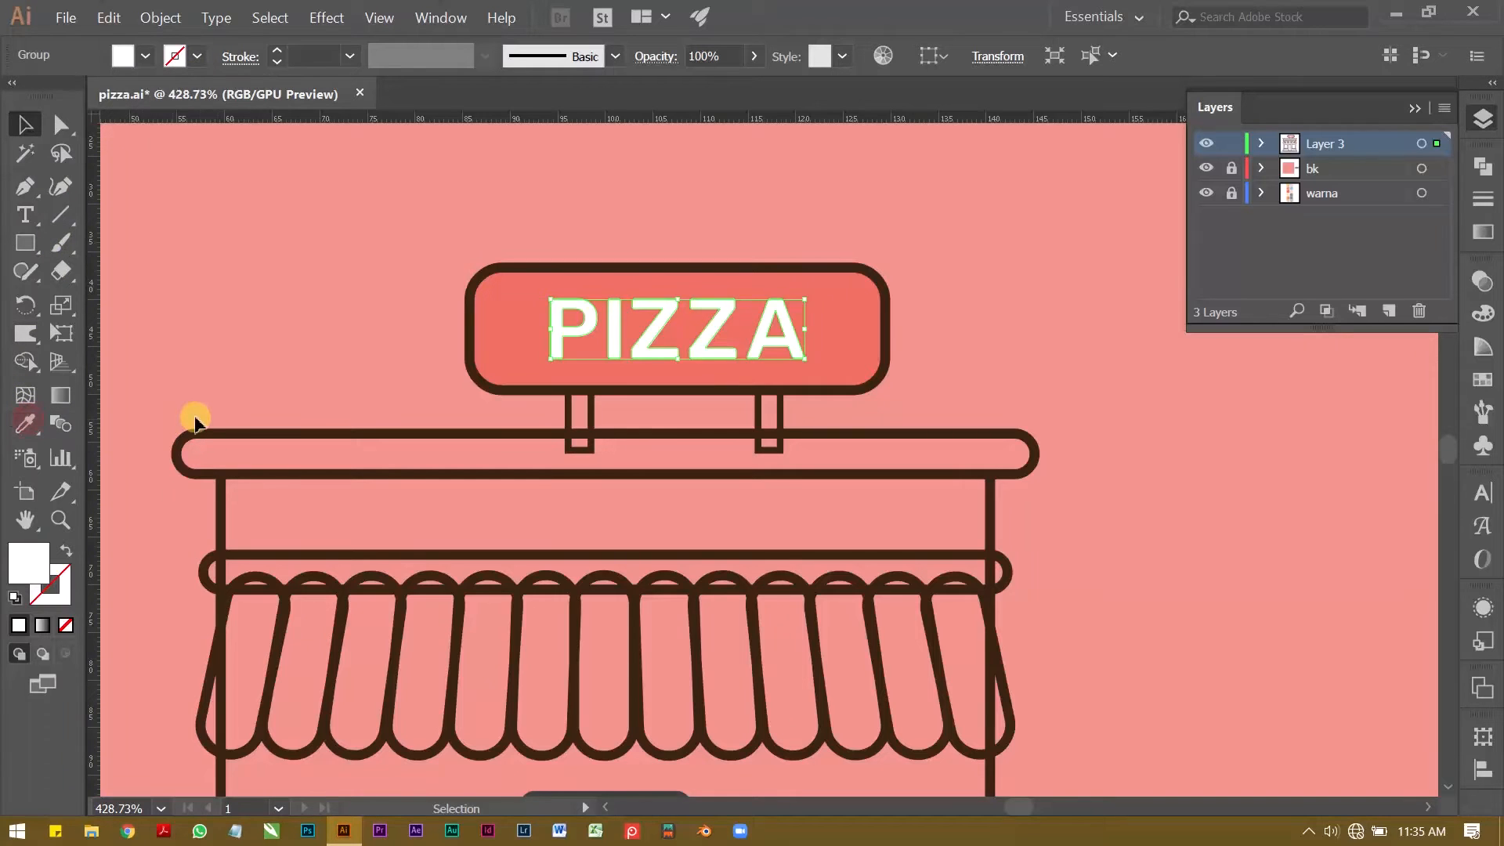
click(24, 432)
click(247, 430)
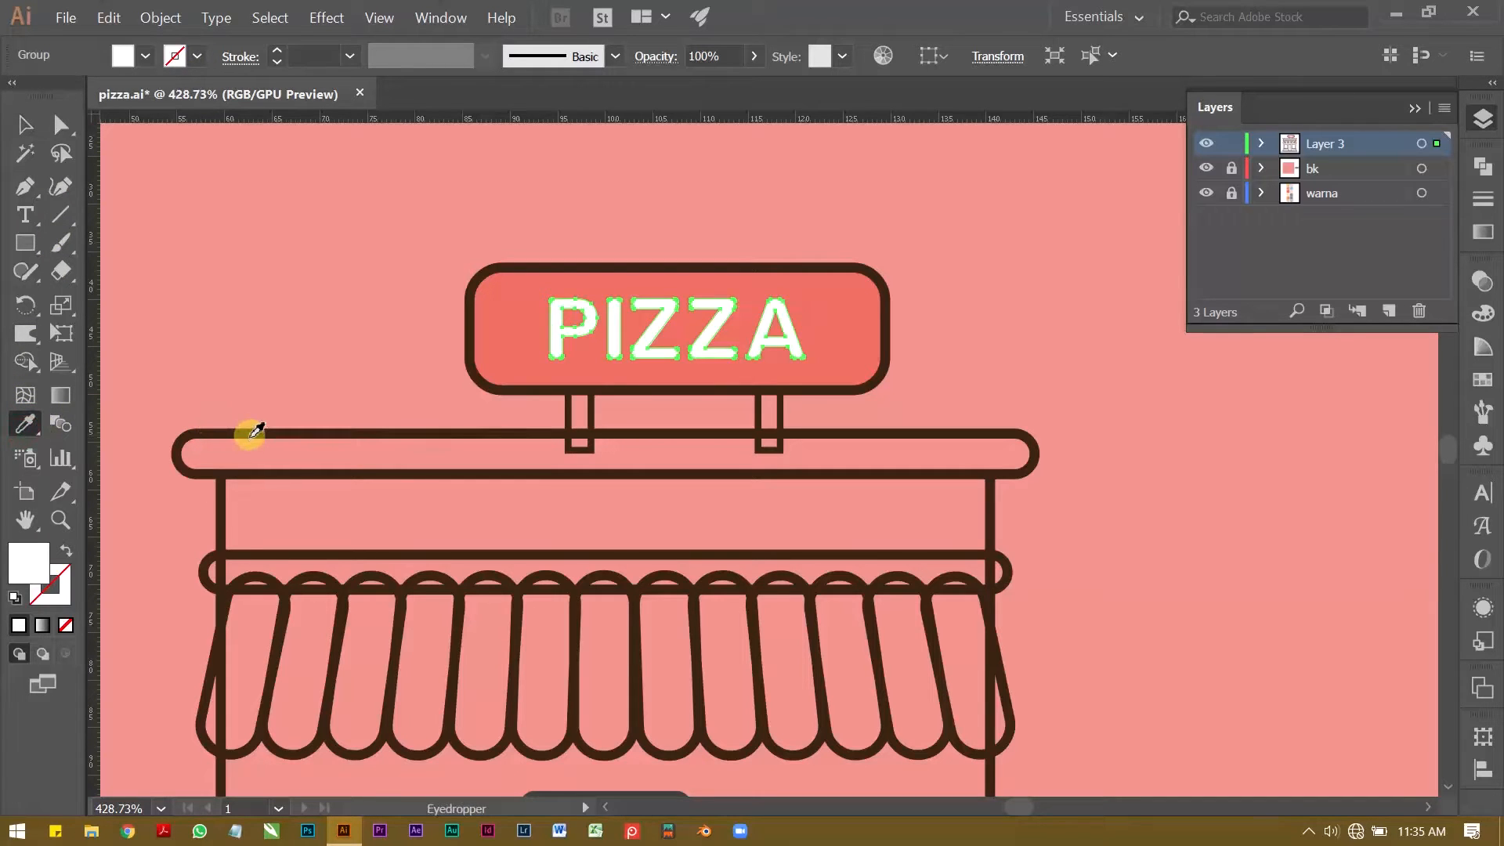
click(252, 430)
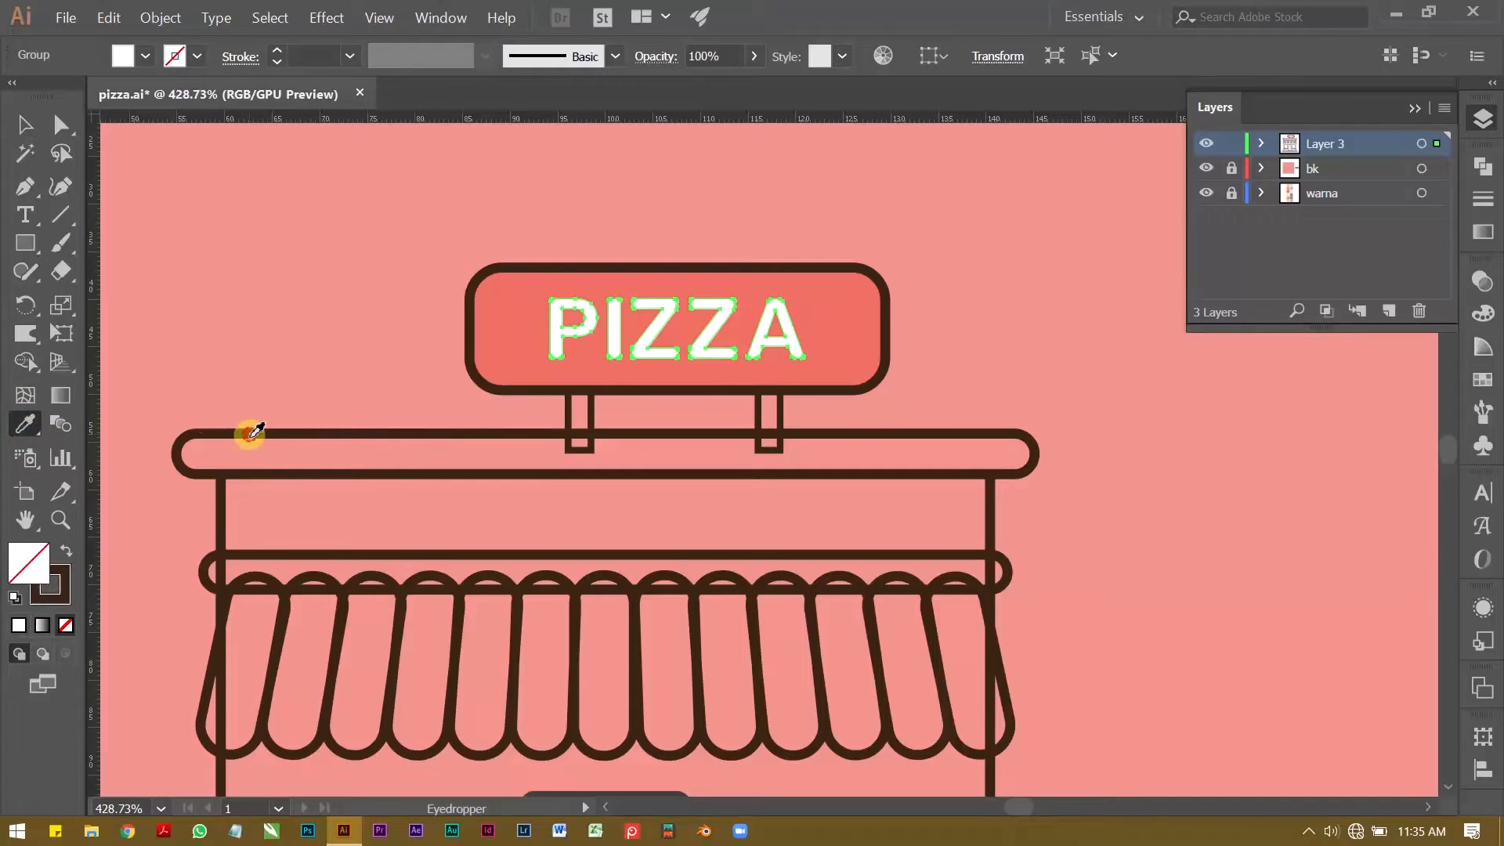
click(278, 62)
click(240, 57)
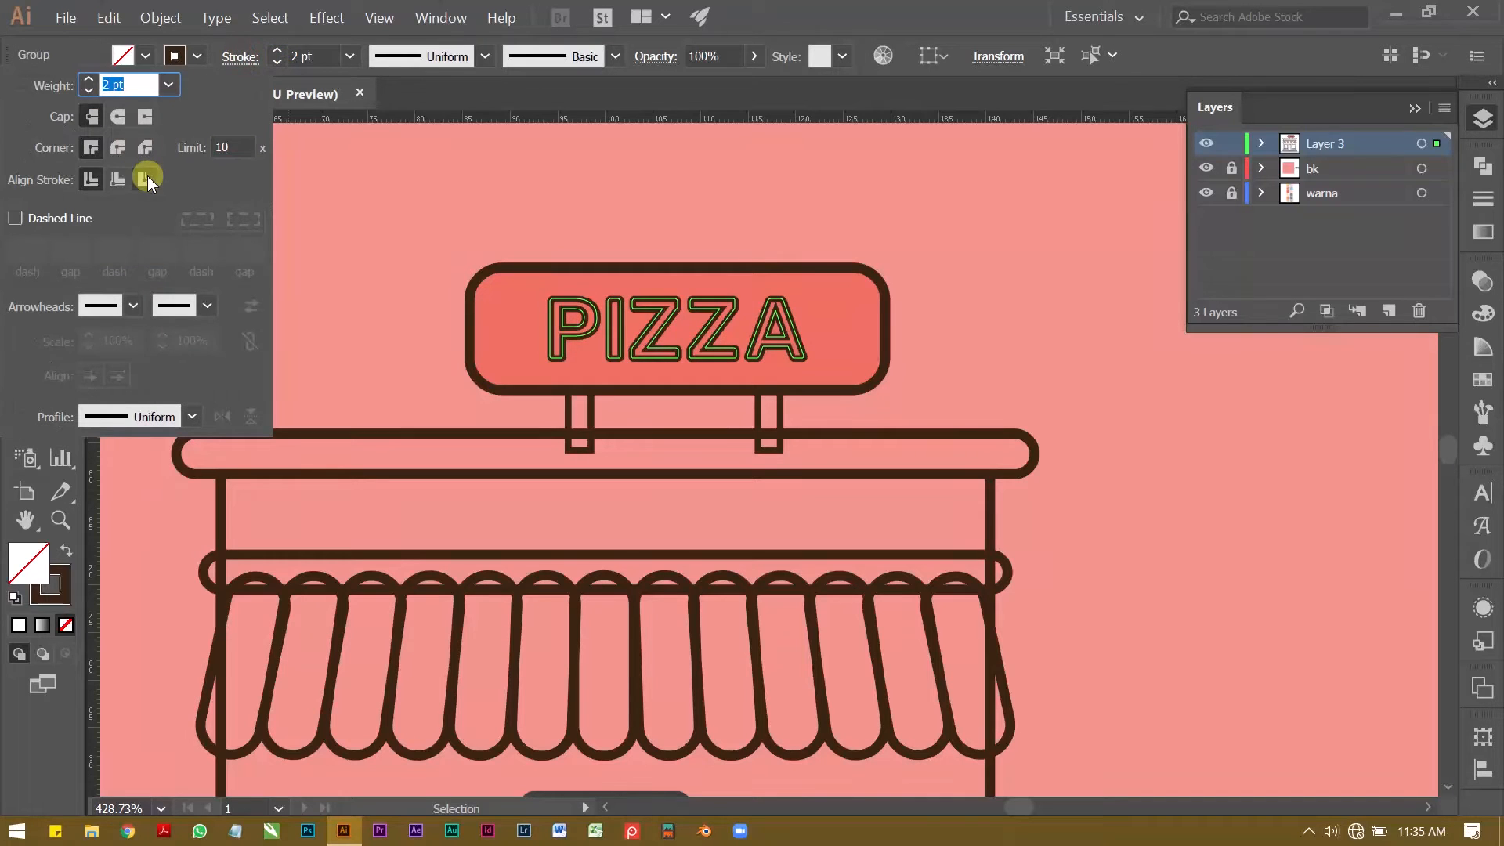
click(146, 179)
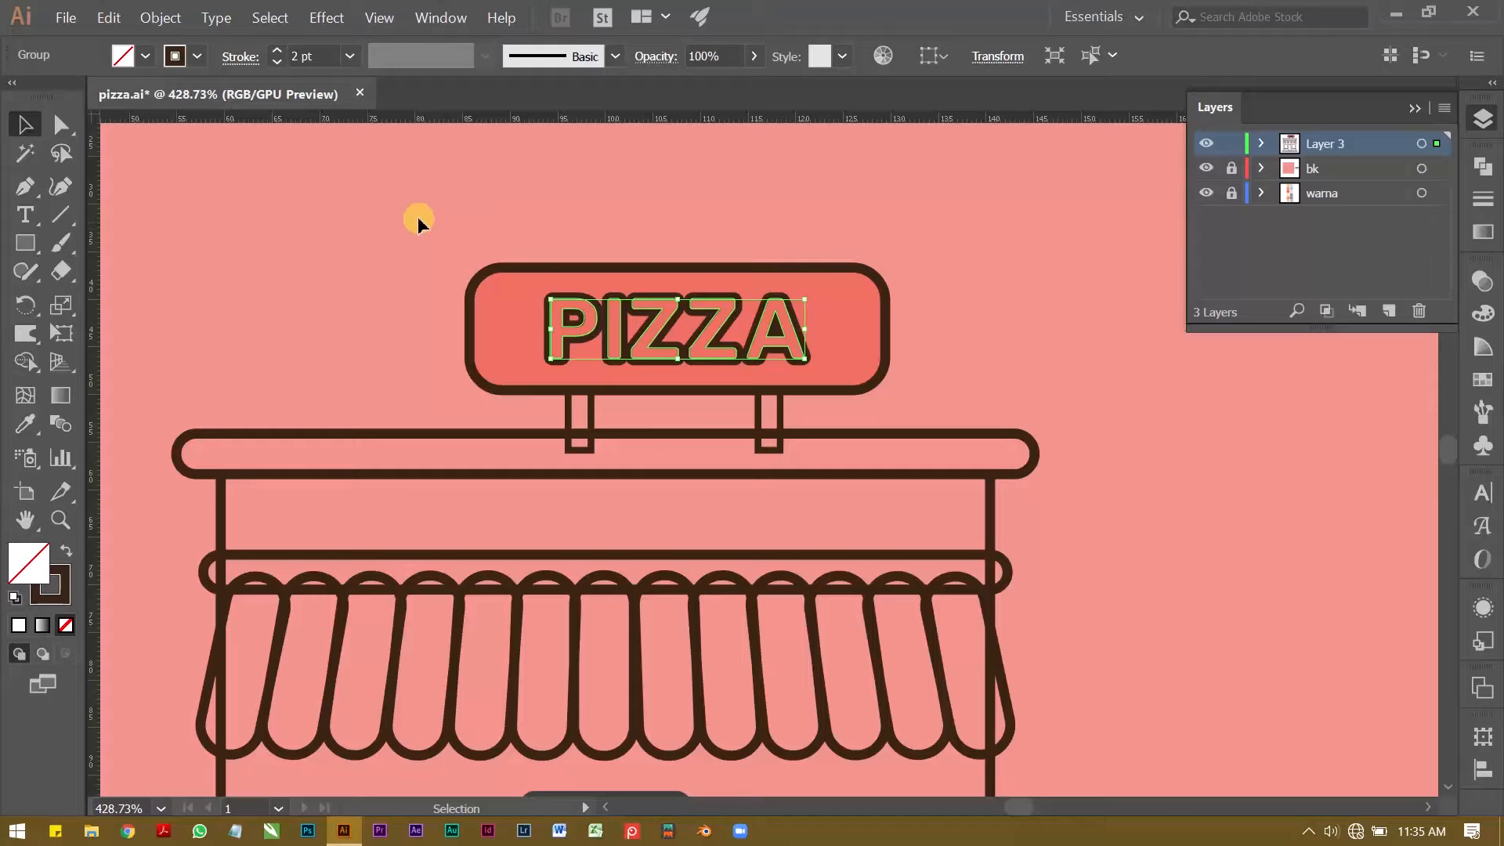
click(145, 55)
click(46, 99)
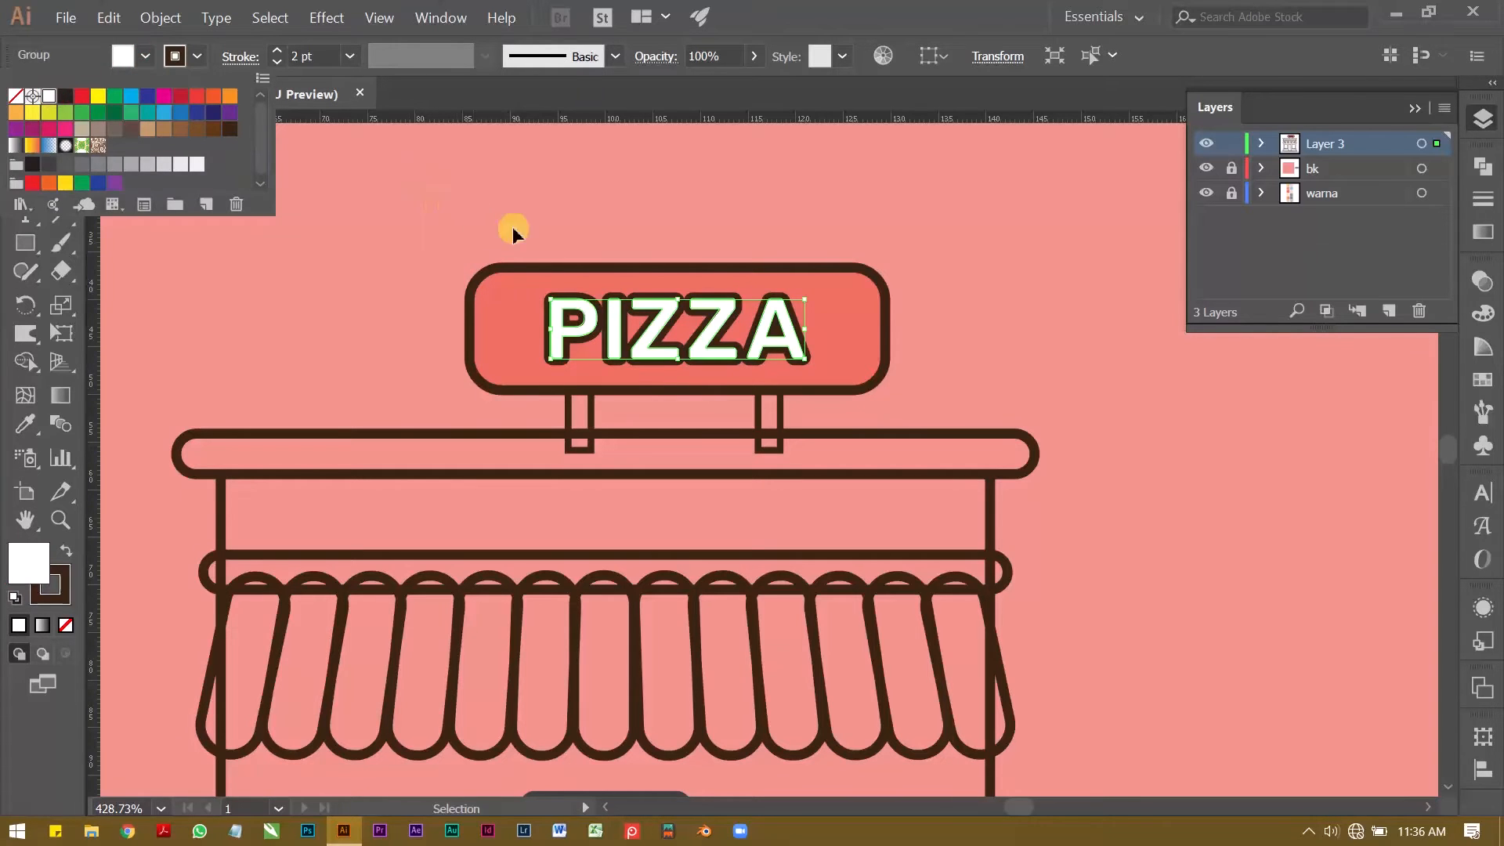
Step: Slightly adjust the size and position of the outlined PIZZA lettering within the red sign
key(z)
drag(662, 297, 916, 294)
key(v)
double_click(885, 357)
drag(885, 356, 904, 356)
click(955, 57)
click(729, 251)
double_click(564, 177)
key(z)
key(v)
drag(957, 303, 952, 305)
click(871, 207)
Step: Fill both sign supports with the dark grey C=0 M=0 Y=0 K=90 swatch
key(z)
drag(818, 260, 705, 272)
drag(705, 272, 611, 299)
drag(592, 352, 579, 324)
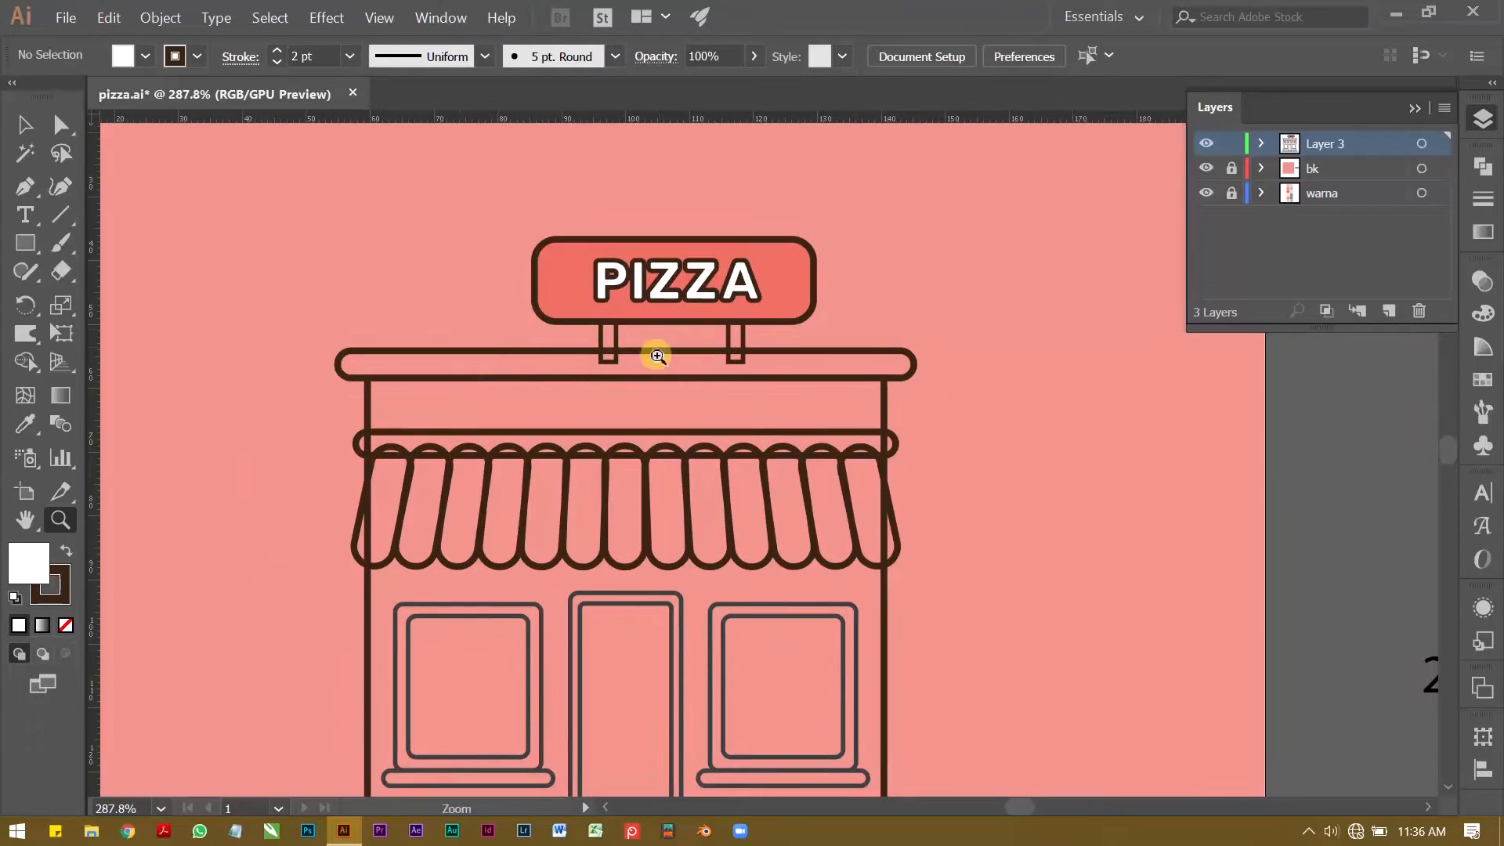
drag(676, 342, 608, 312)
key(v)
click(621, 321)
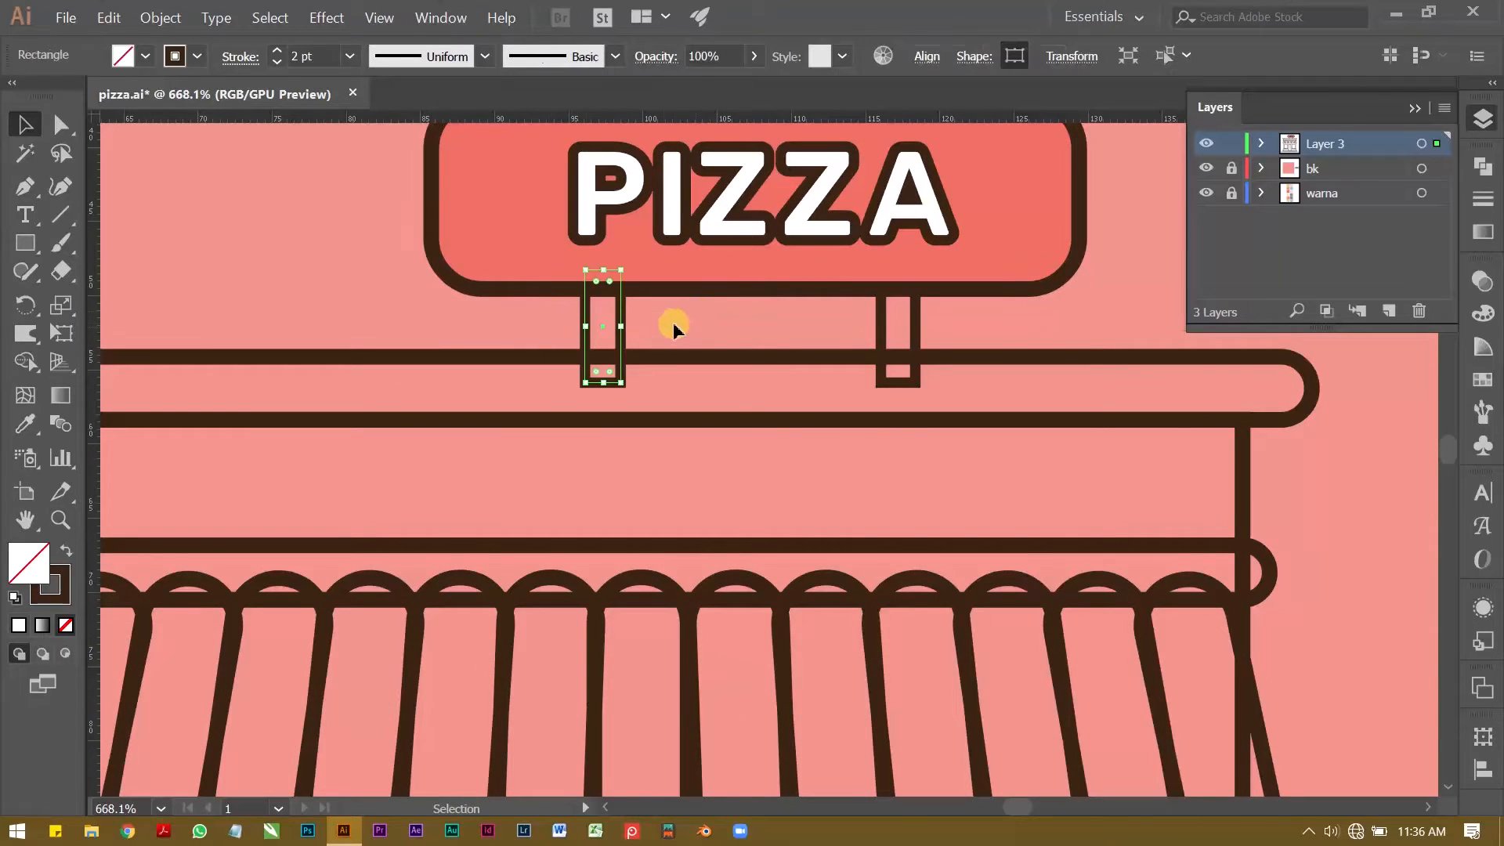
shift+click(915, 327)
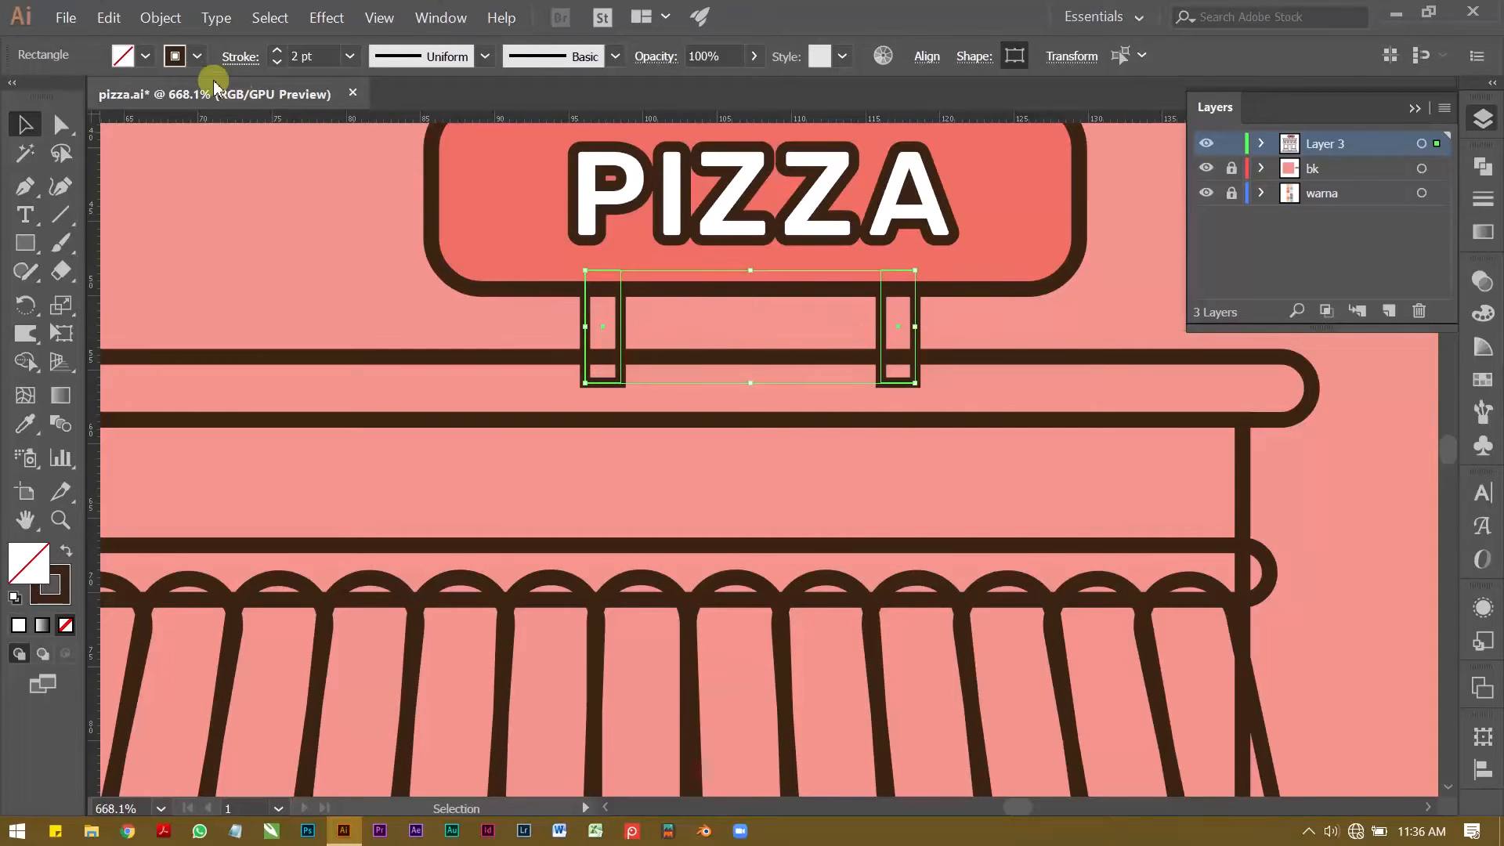
click(151, 58)
click(49, 166)
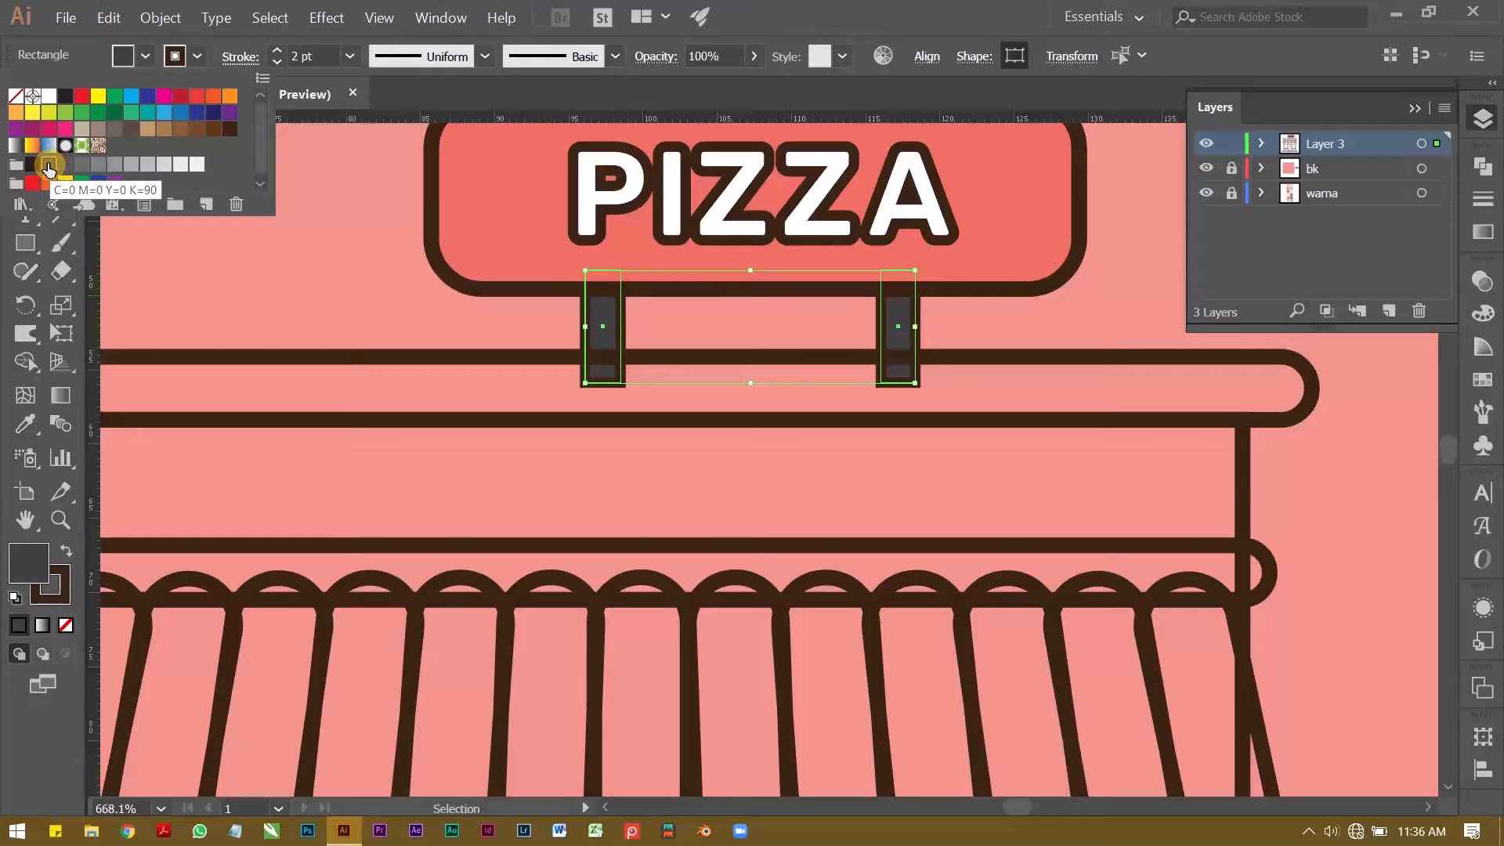
click(300, 274)
click(298, 274)
Step: Try filling the roof bar below the sign with the palette's grey-teal, then undo the fill
key(z)
drag(608, 314, 431, 264)
drag(422, 292, 406, 292)
drag(407, 292, 724, 331)
drag(601, 302, 621, 349)
key(v)
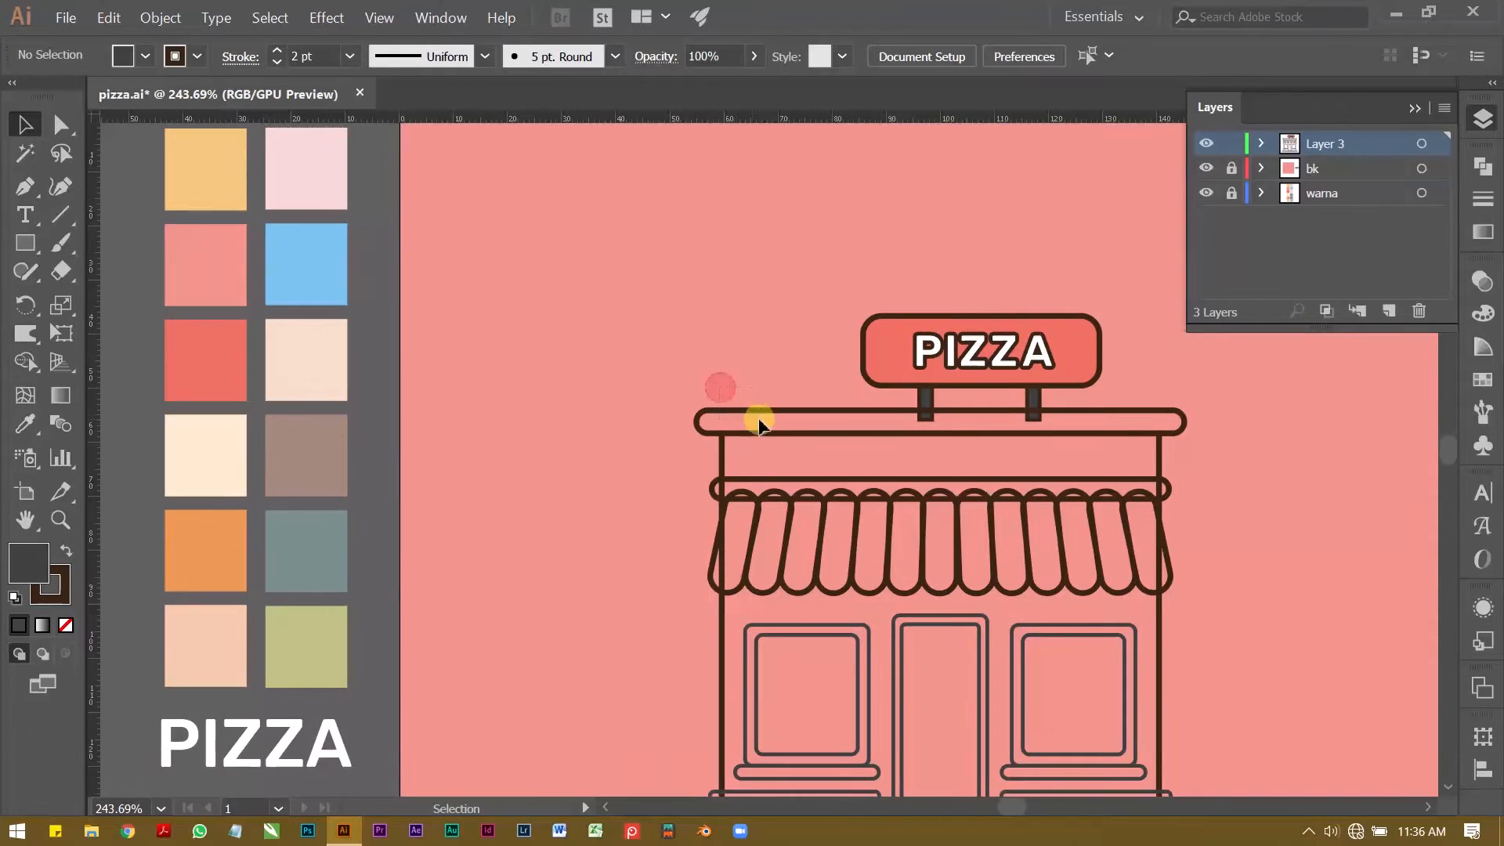
click(758, 421)
click(21, 424)
key(ctrl)
key(ctrl)
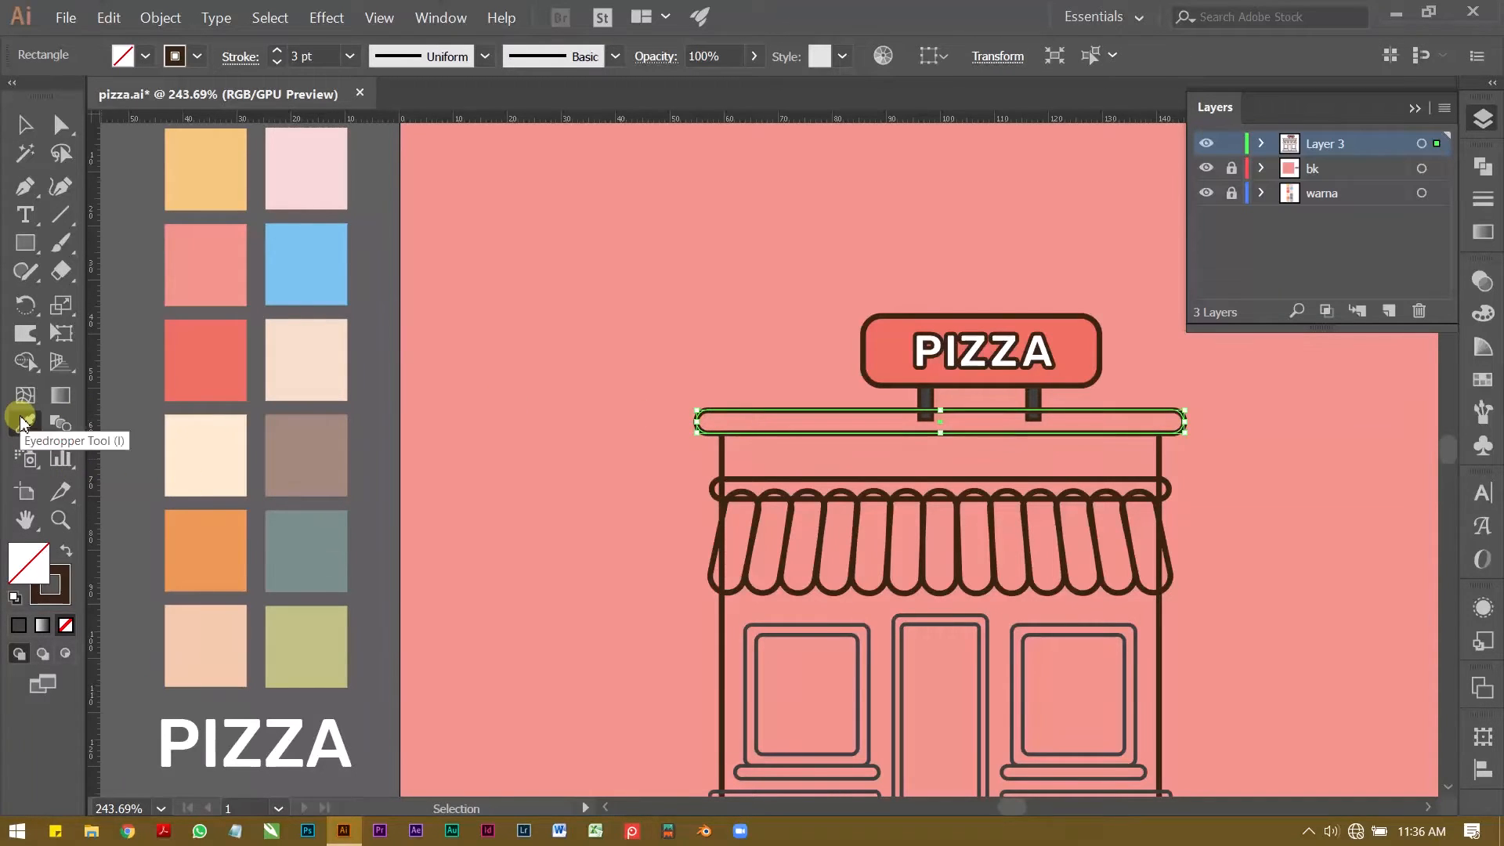
click(313, 553)
key(v)
click(535, 457)
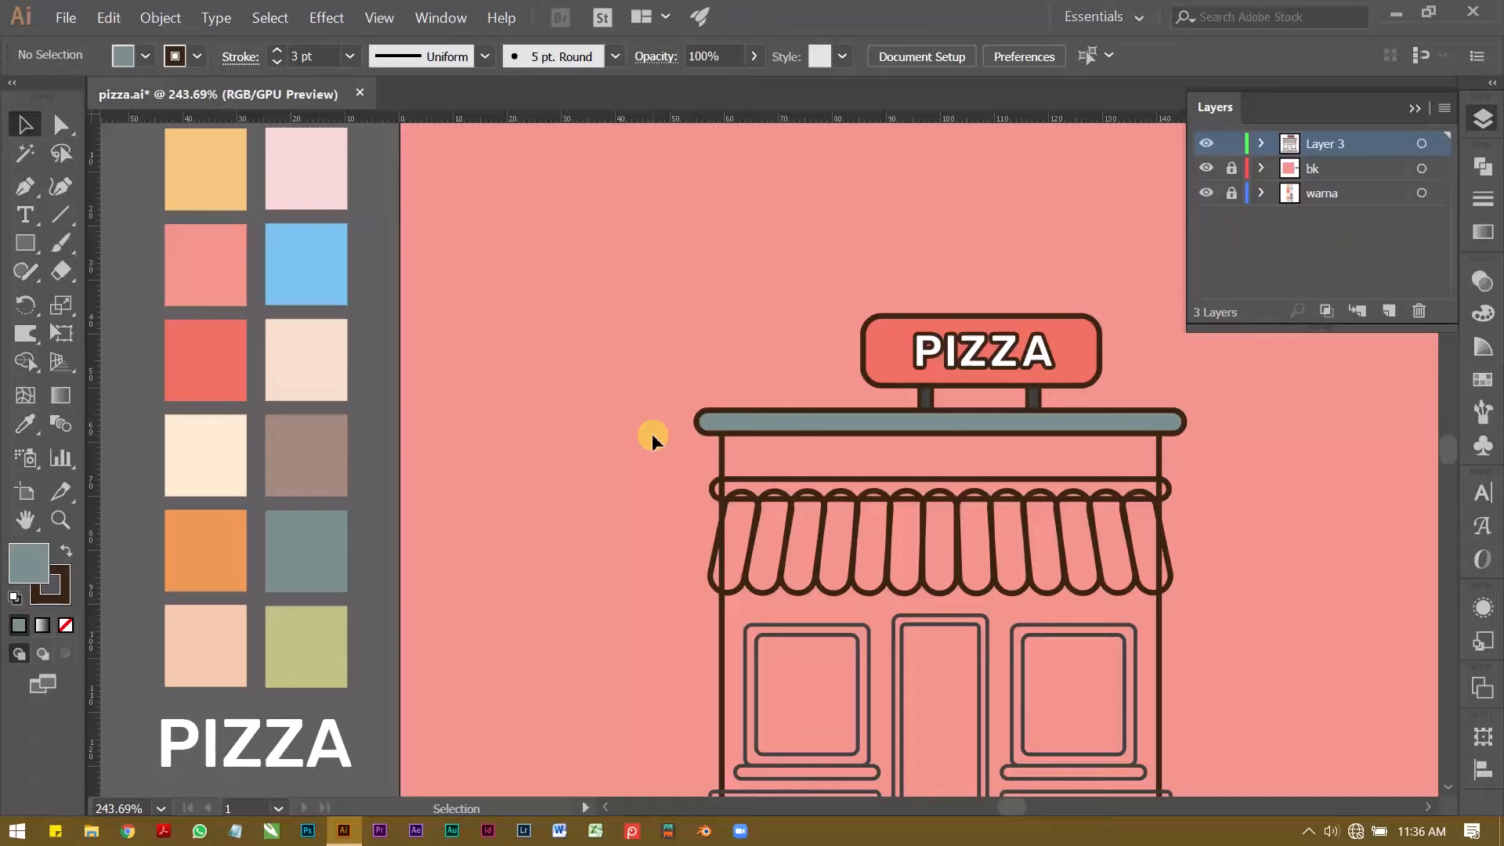
key(ctrl+z)
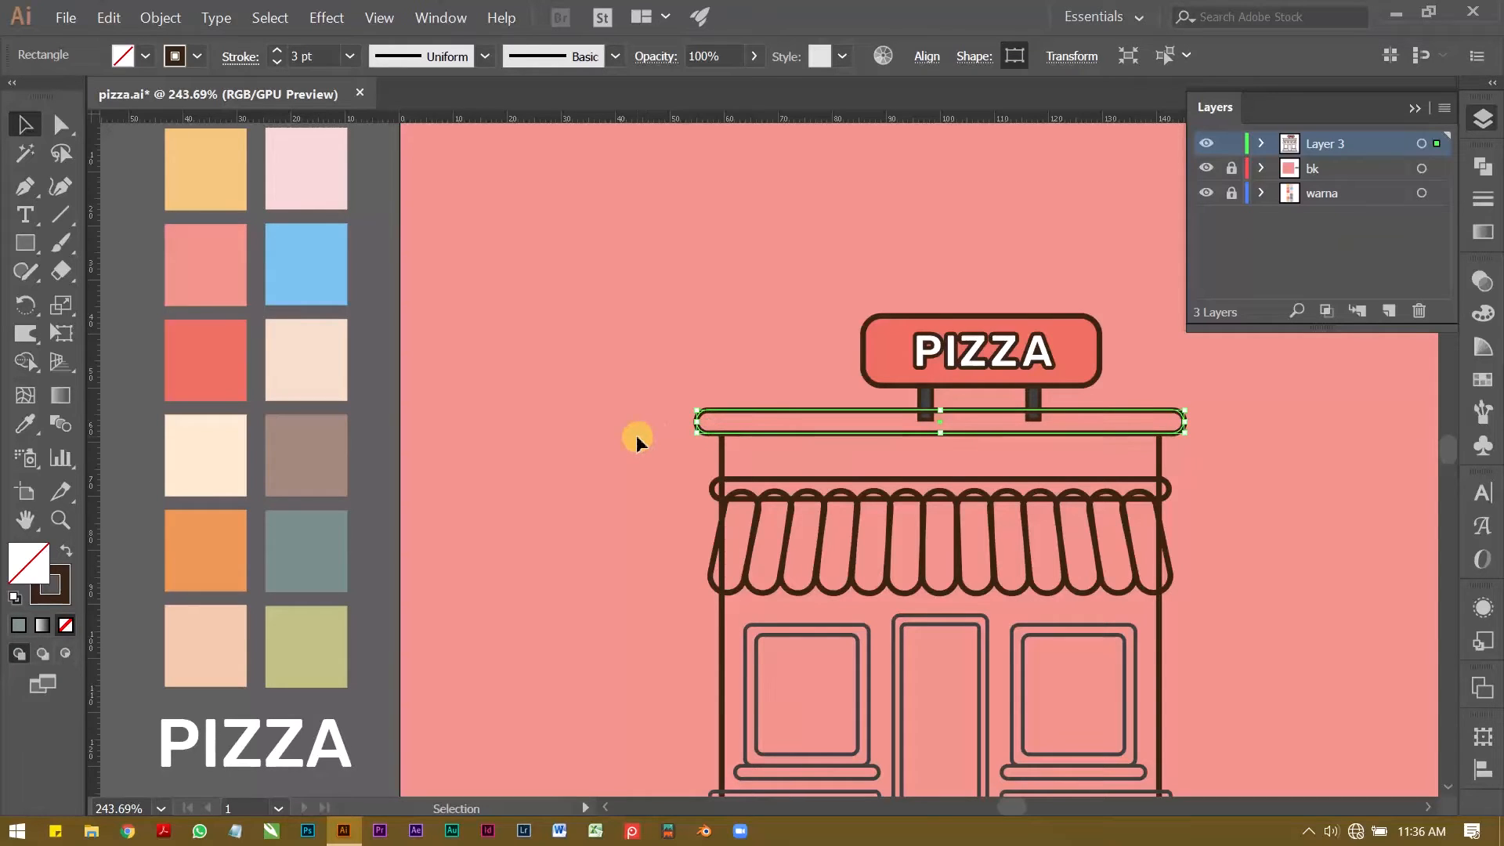
click(637, 352)
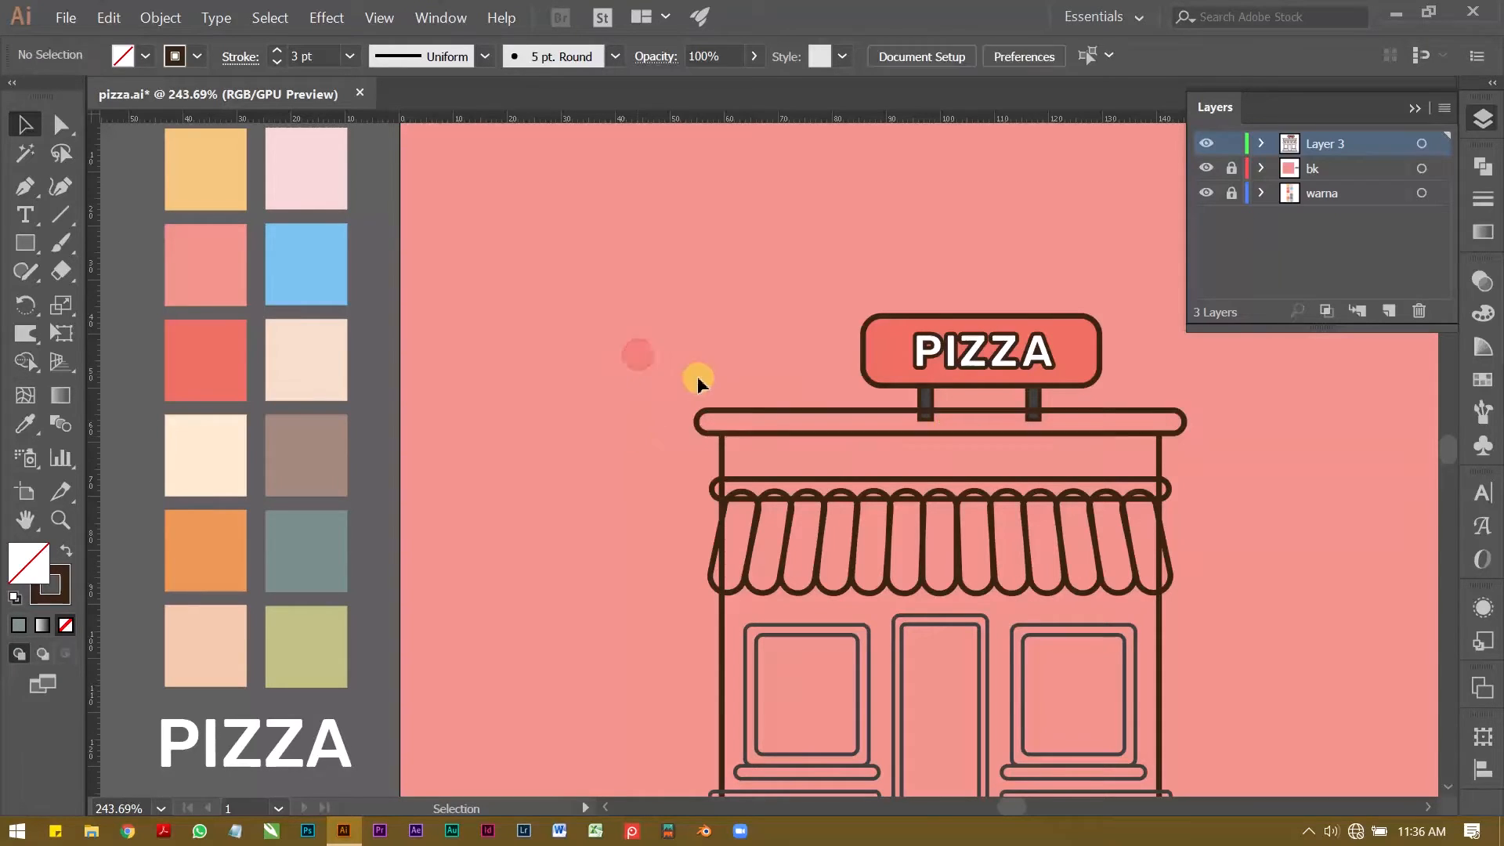
Step: Try copying both the fill and stroke of the palette's grey-teal swatch onto the roof bar, then undo it
click(750, 421)
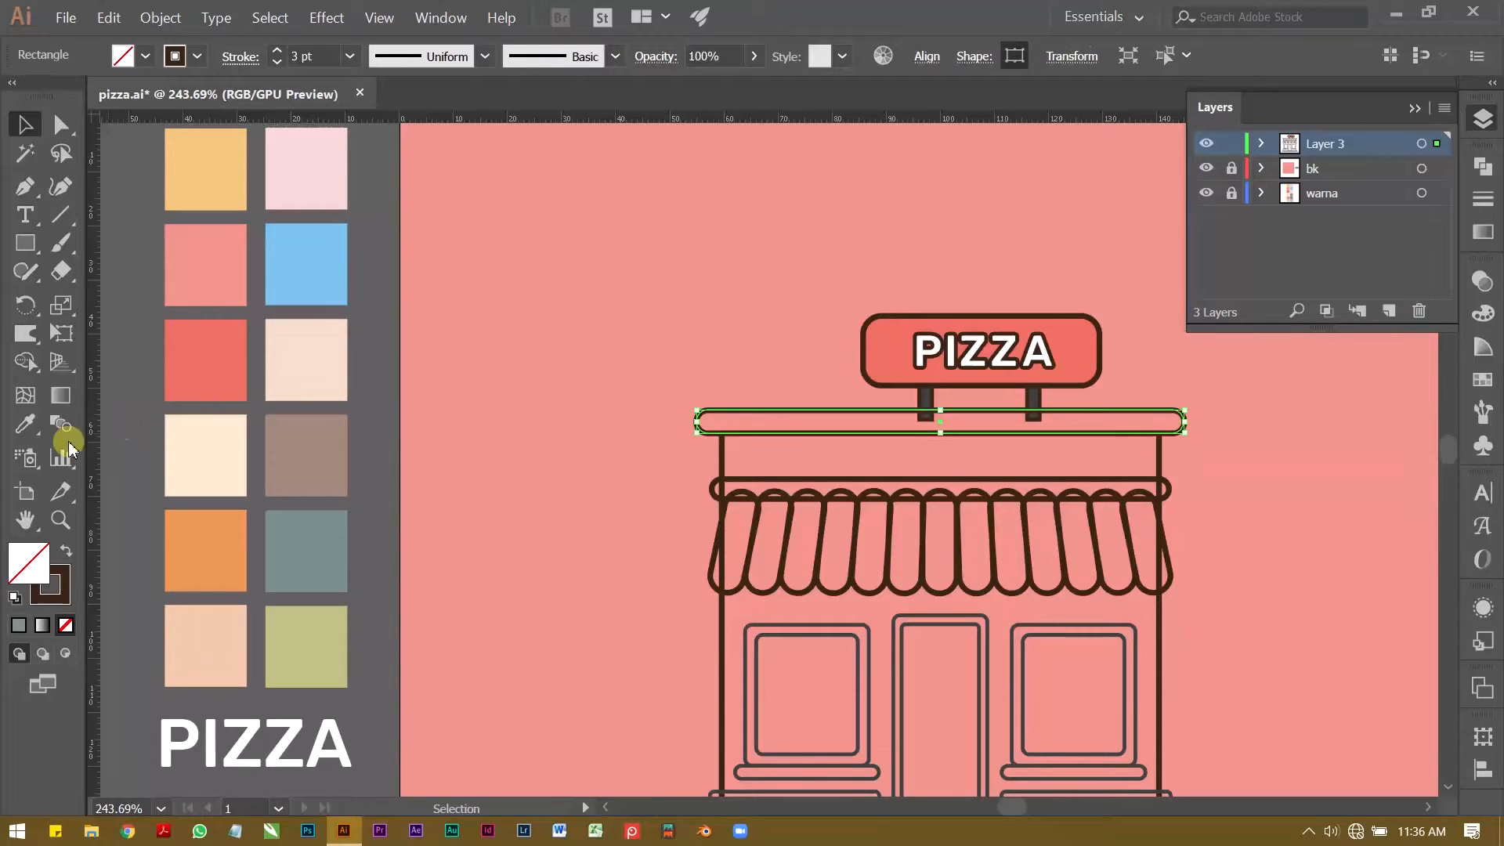
click(33, 419)
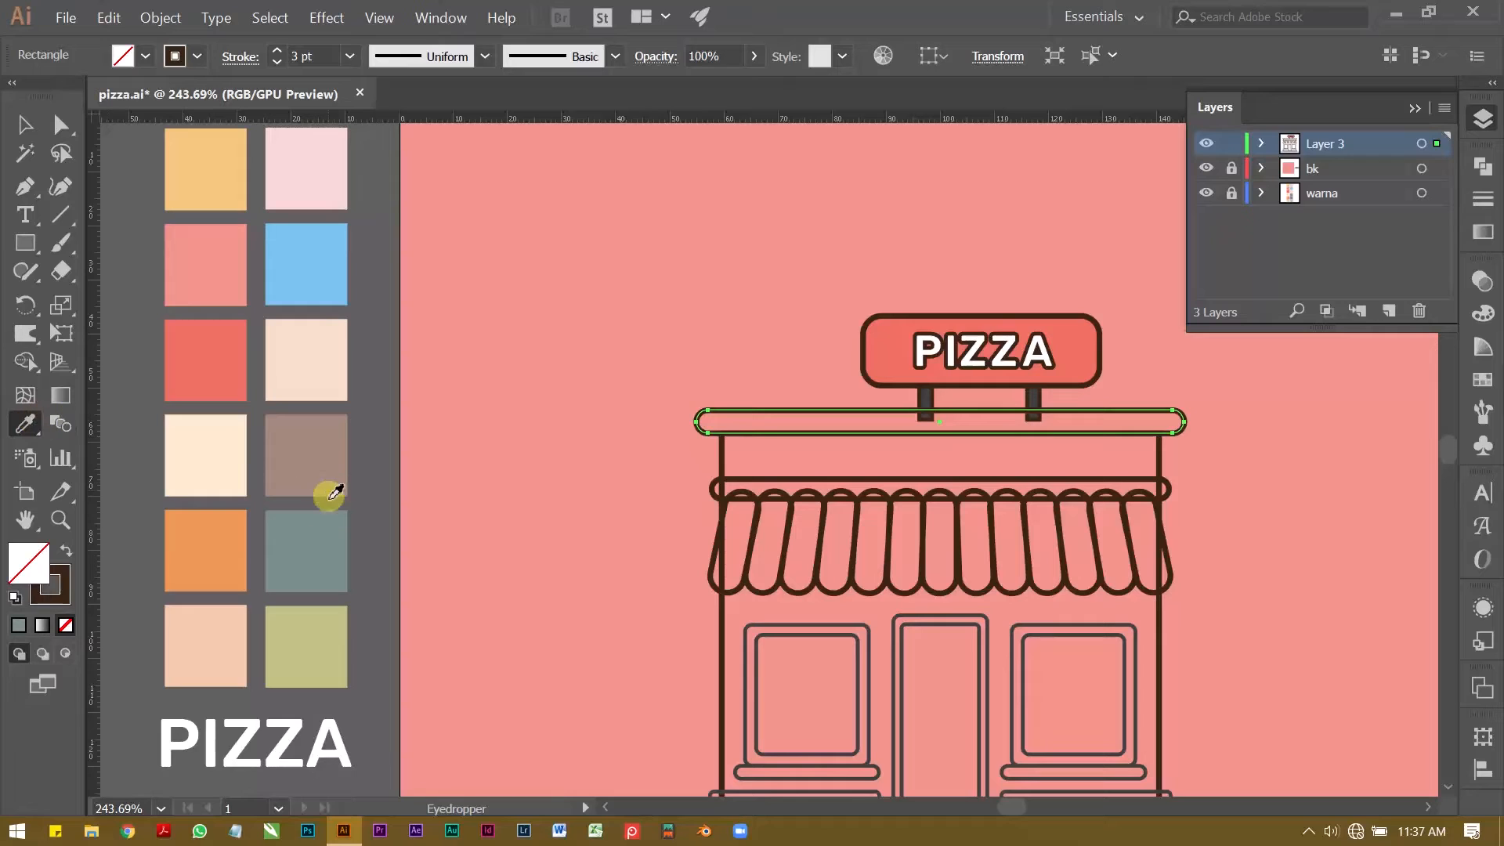
click(328, 533)
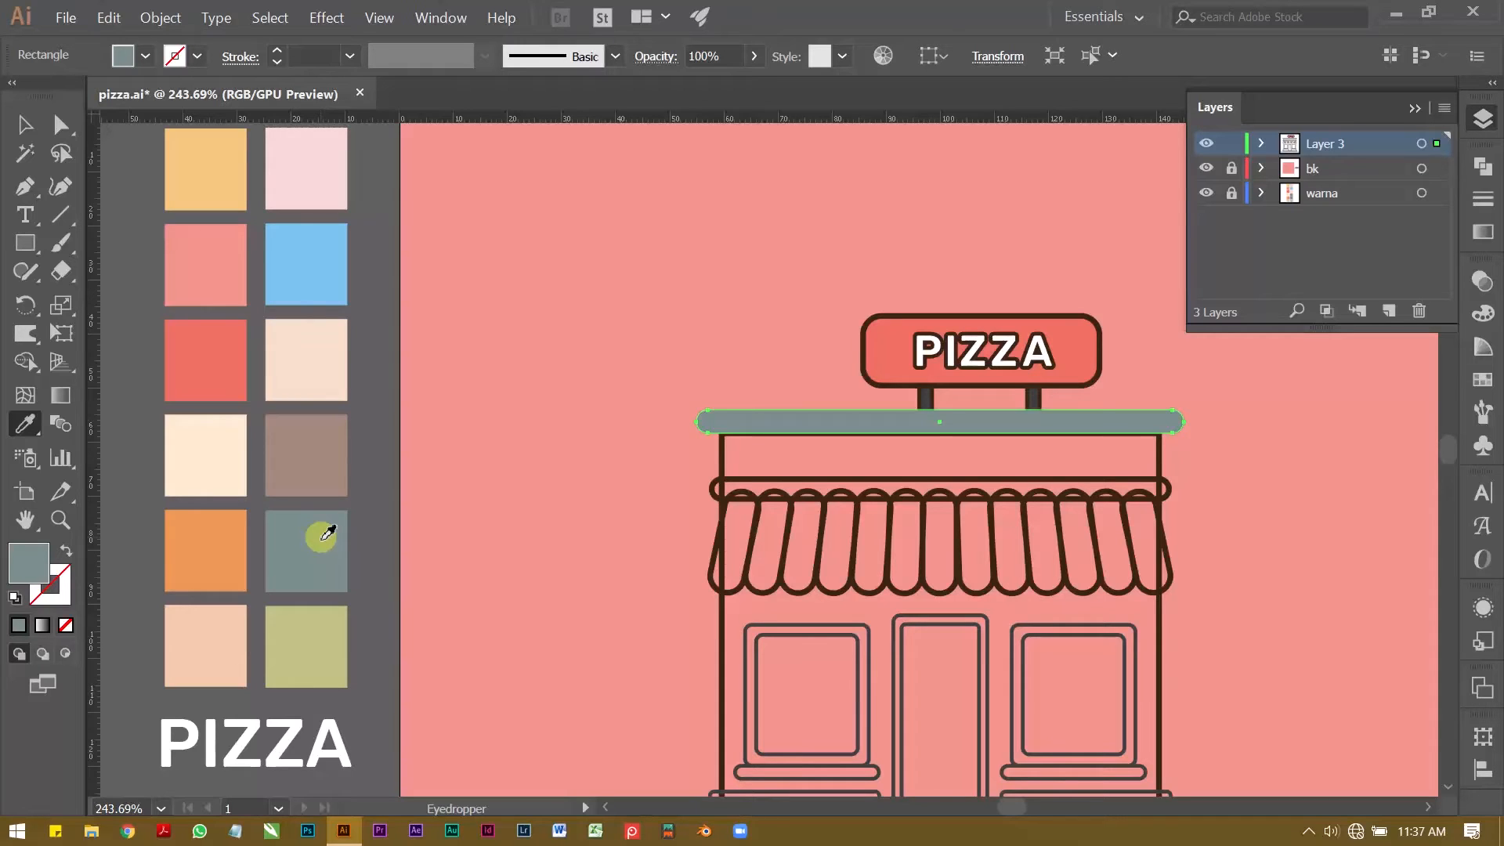
key(ctrl+z)
key(v)
click(612, 370)
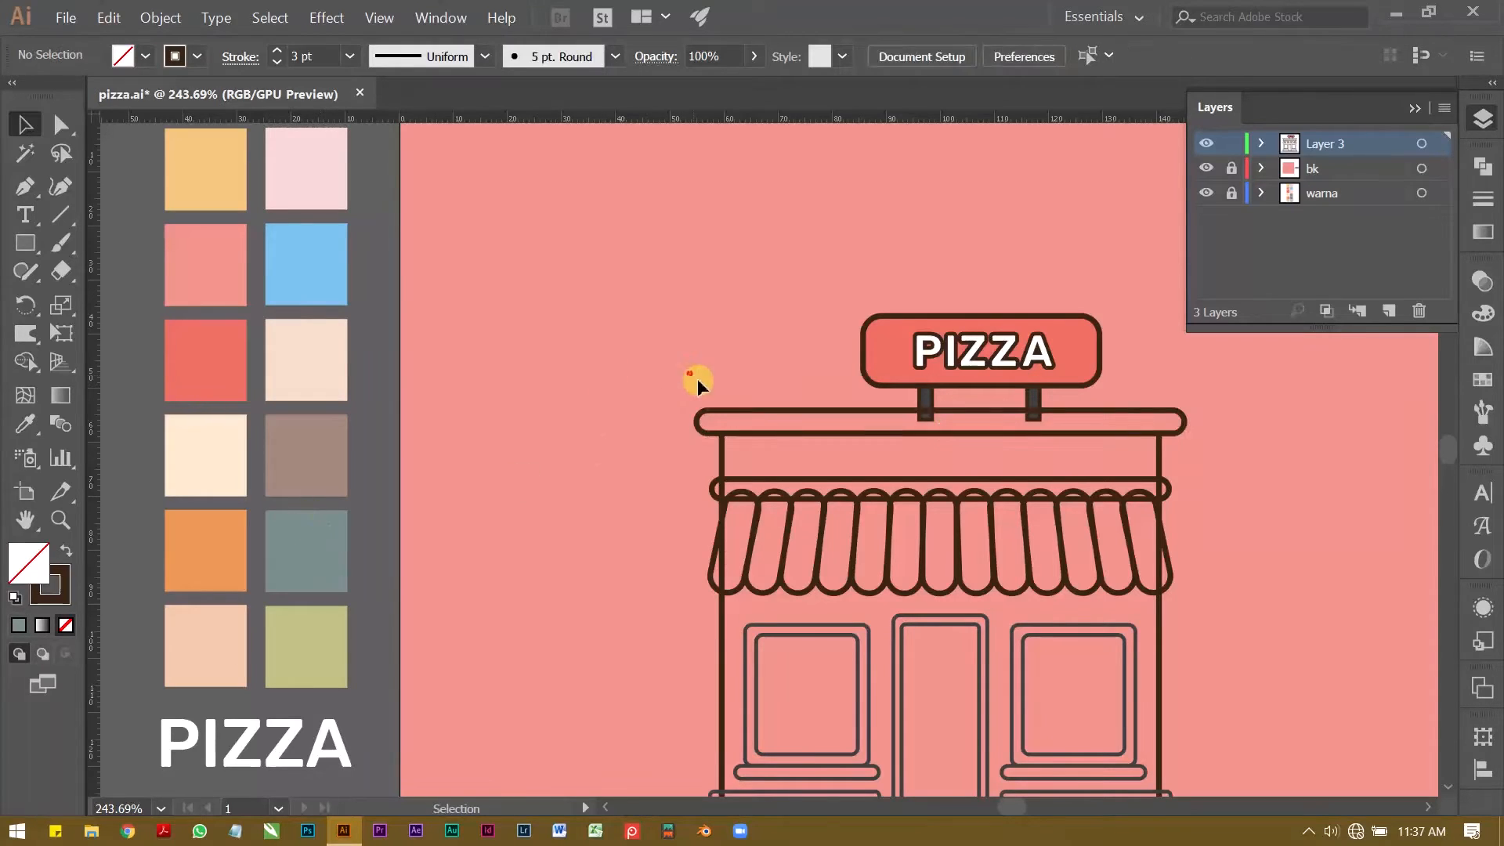
Step: Fill the roof bar with only the palette's grey-teal fill colour, keeping its 3 pt dark brown stroke
click(745, 415)
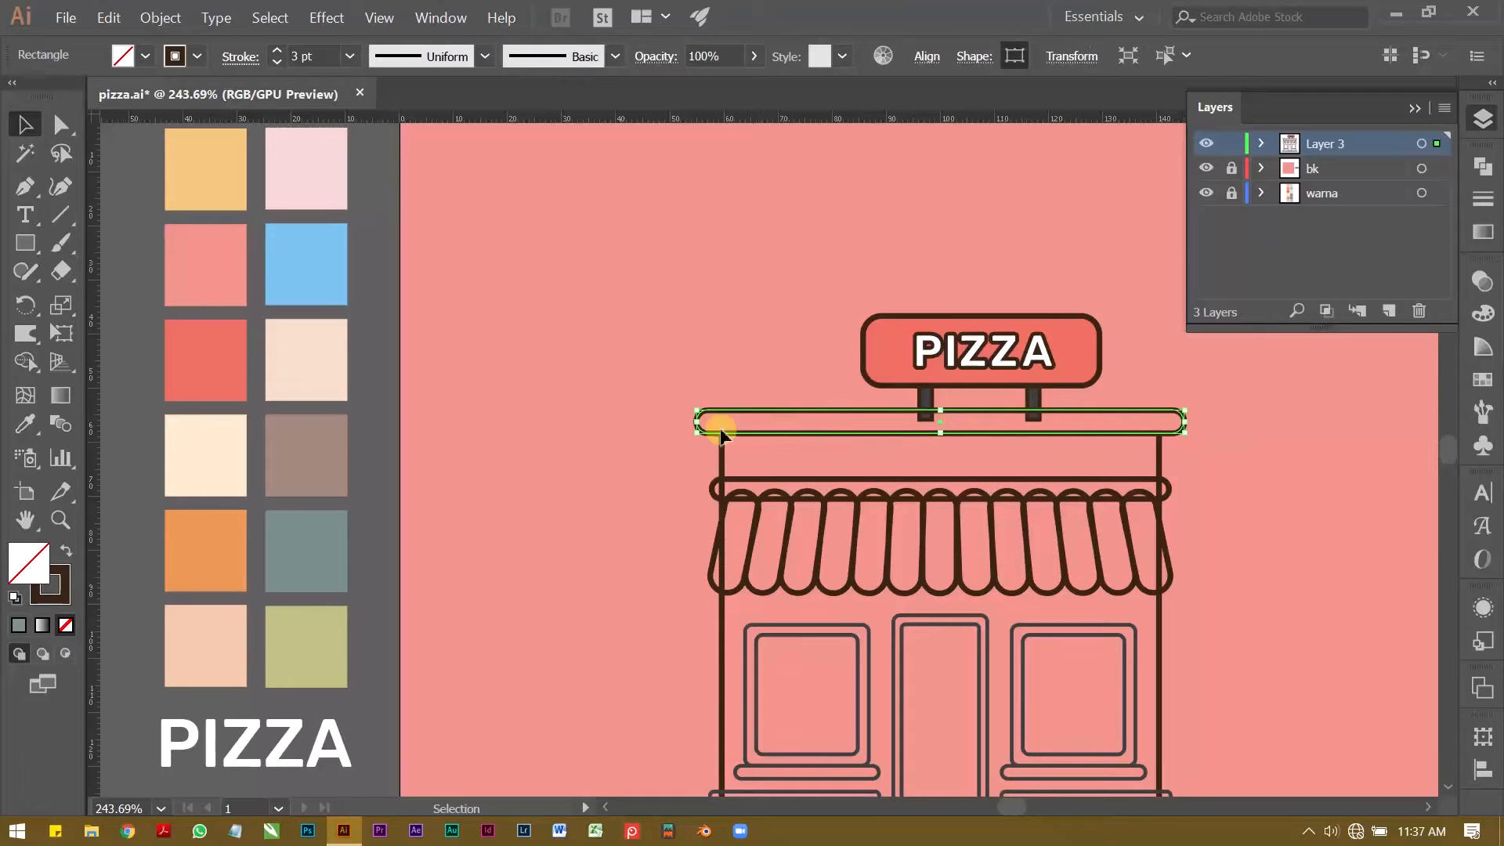
click(21, 424)
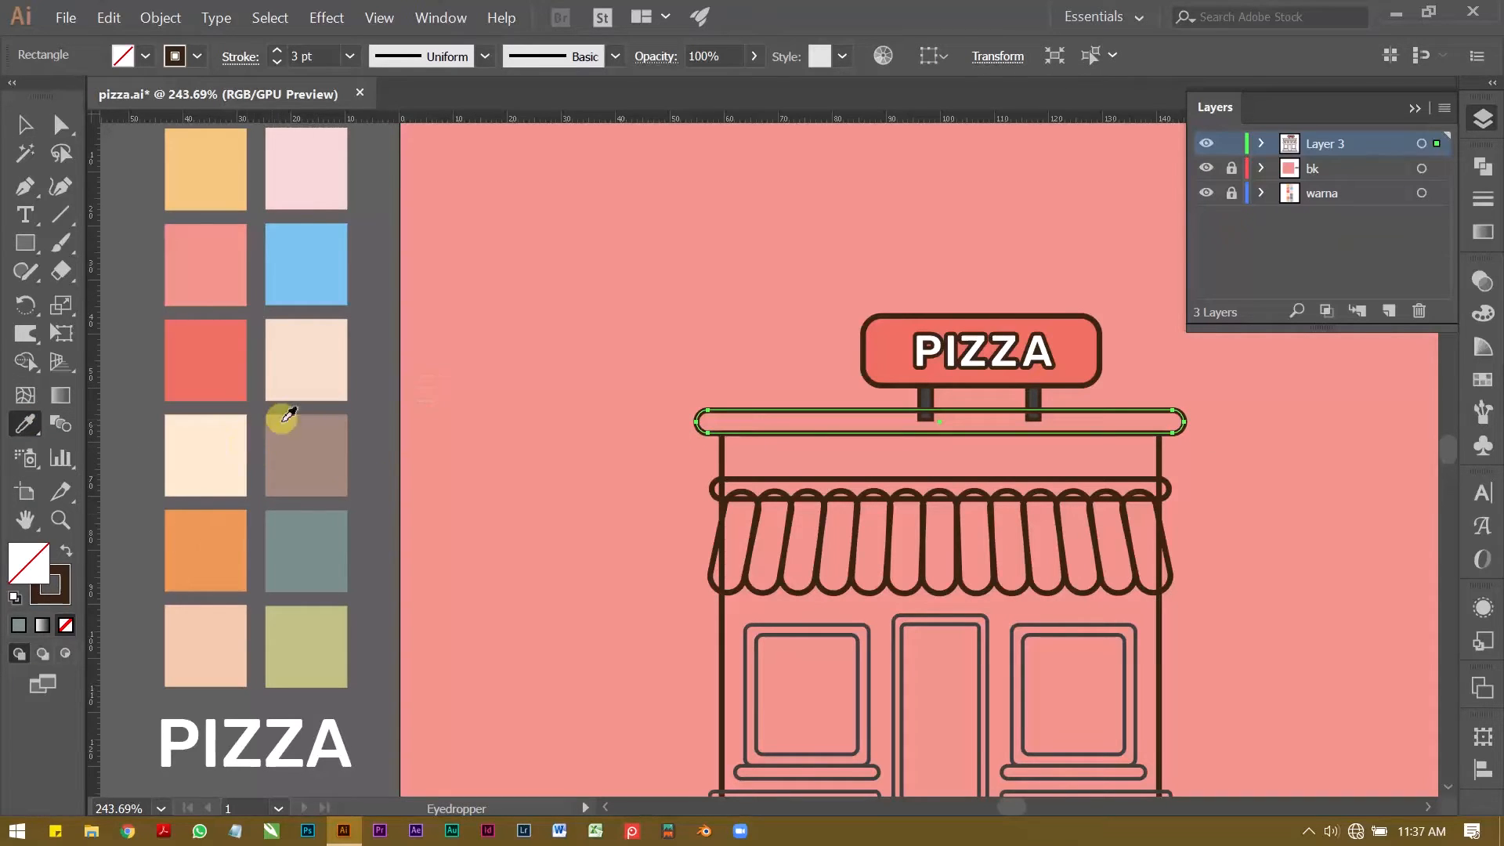
click(322, 533)
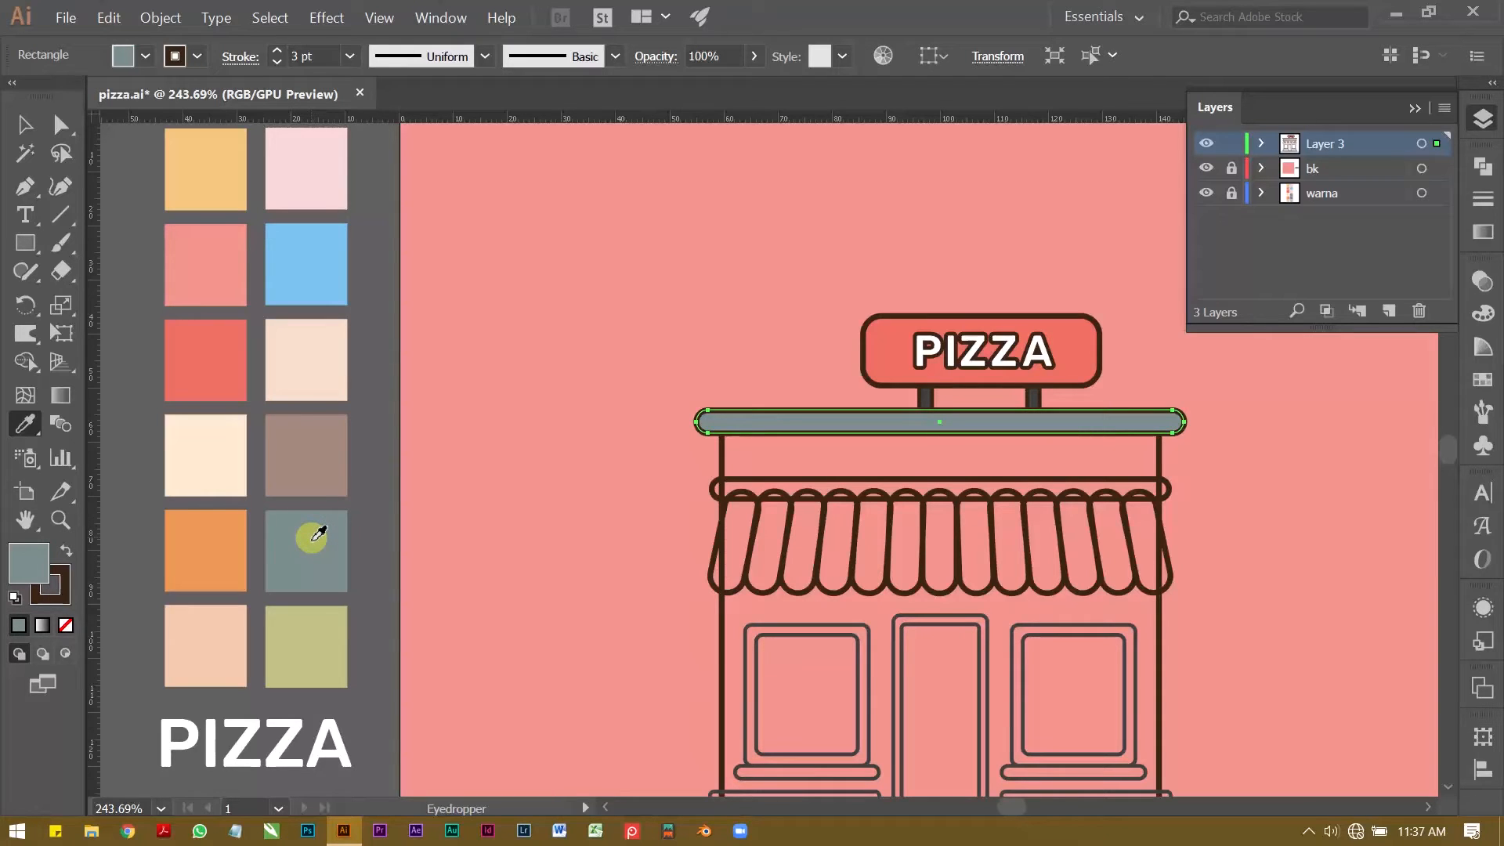
key(v)
click(454, 439)
Step: Fill the shop's wall rectangle with the palette's peach colour, keeping its 3 pt dark brown stroke
key(z)
drag(581, 409, 463, 372)
key(space)
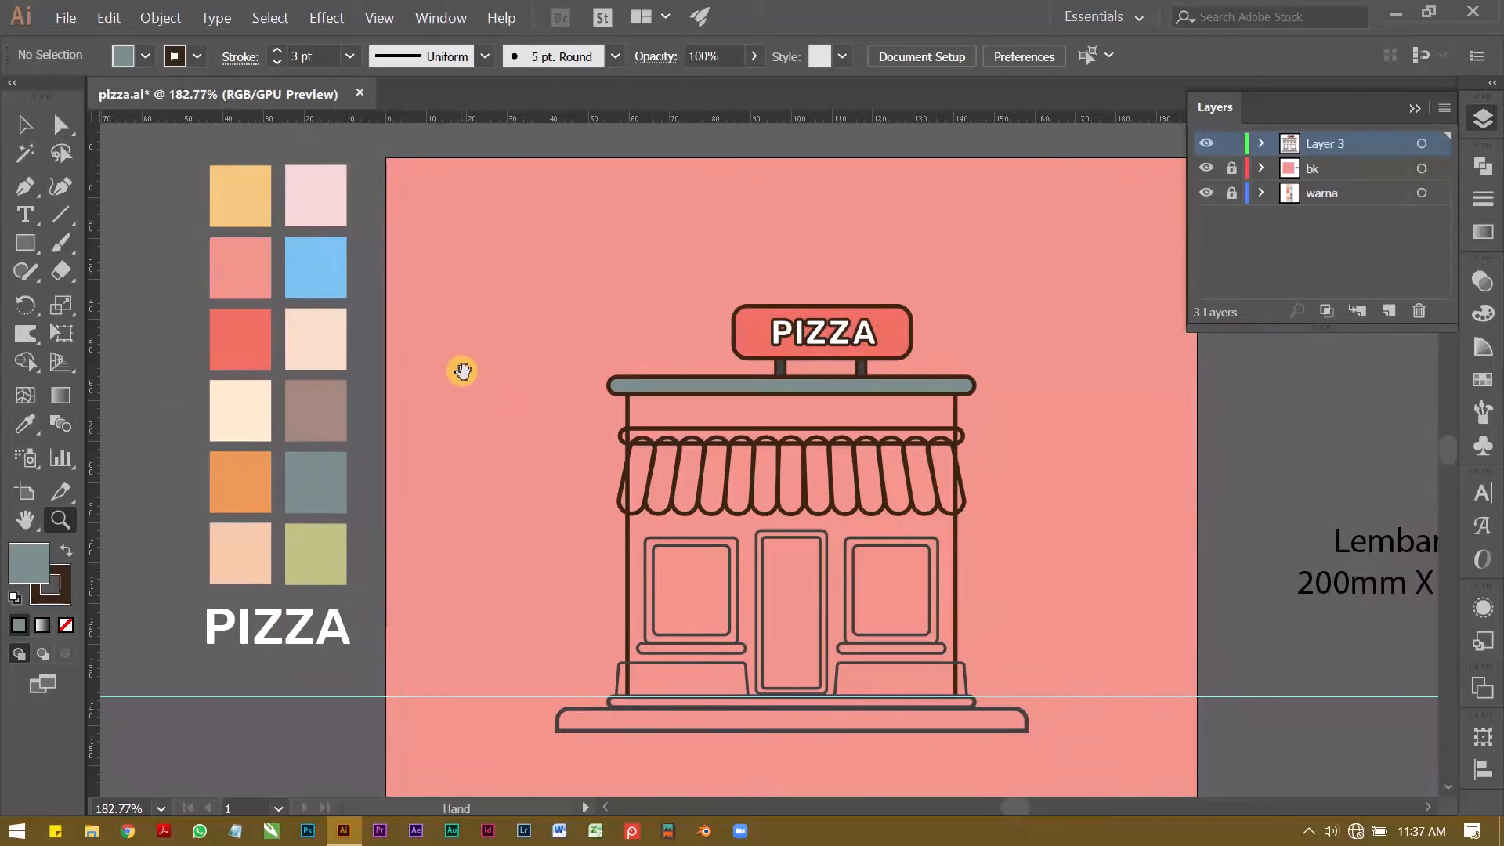
click(595, 419)
key(v)
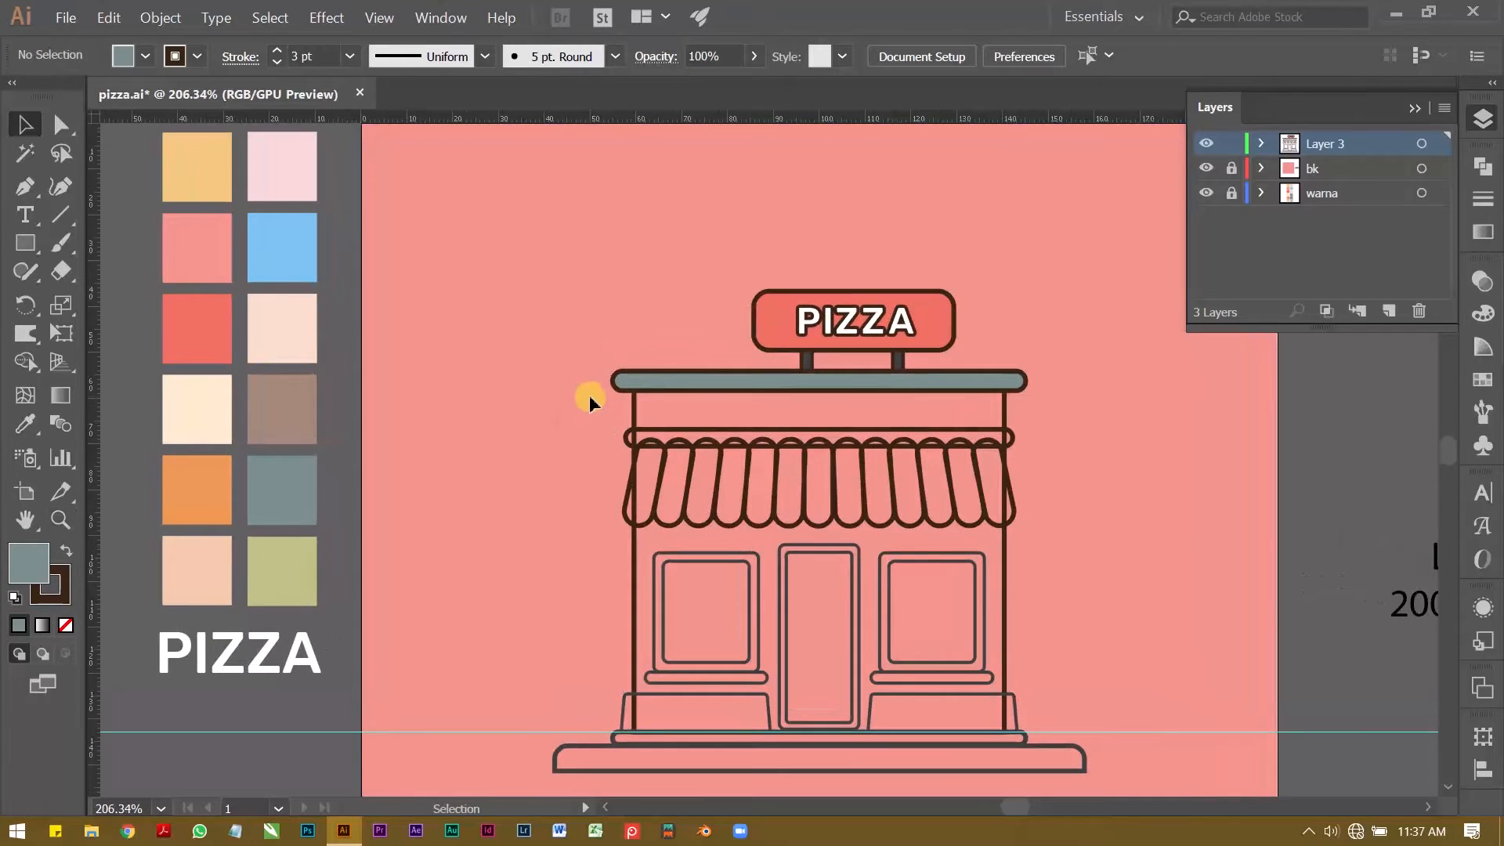
click(649, 414)
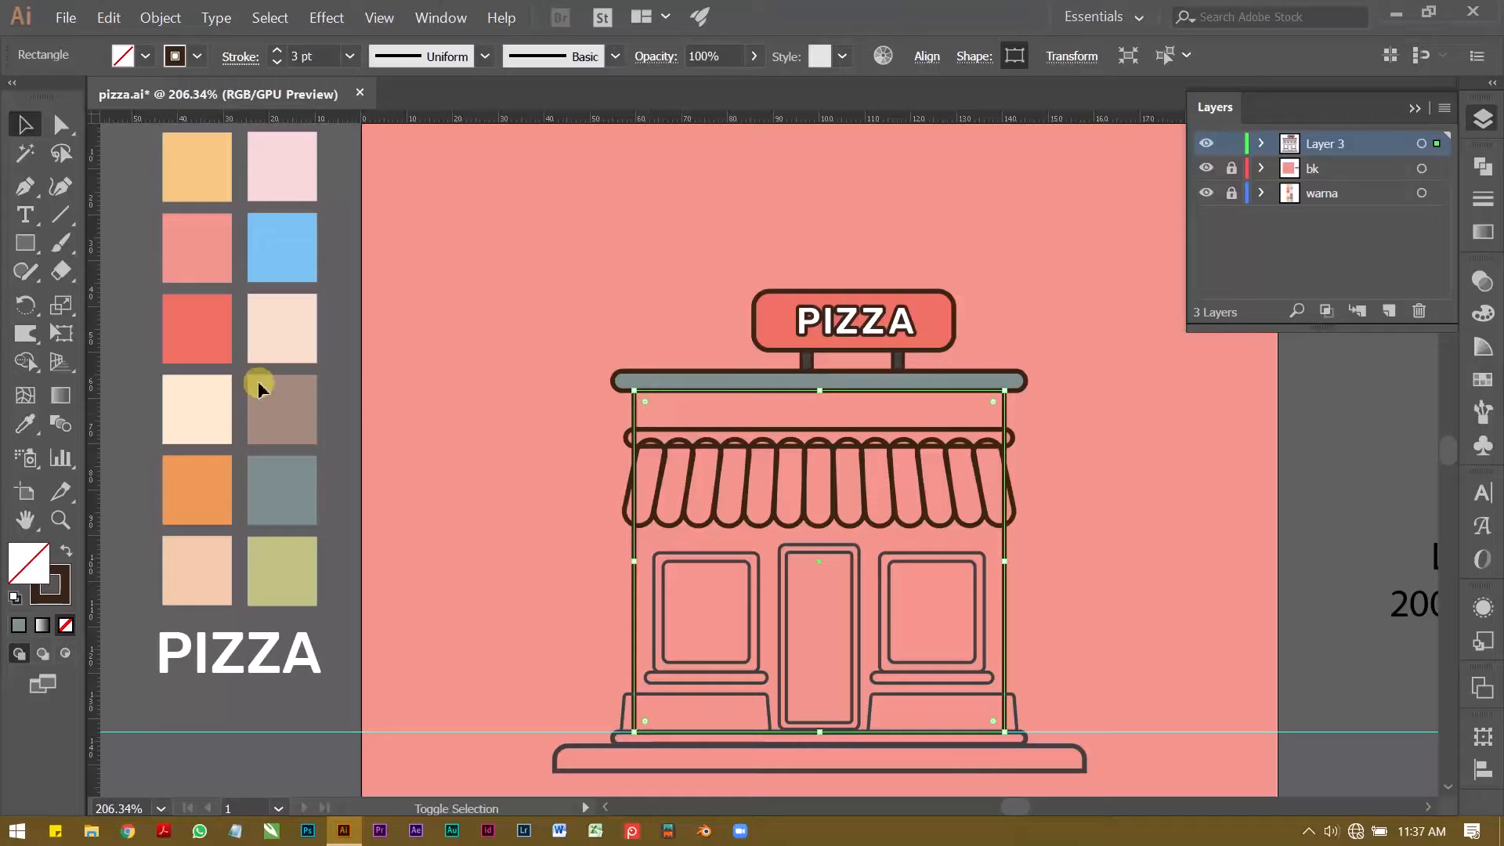
click(25, 425)
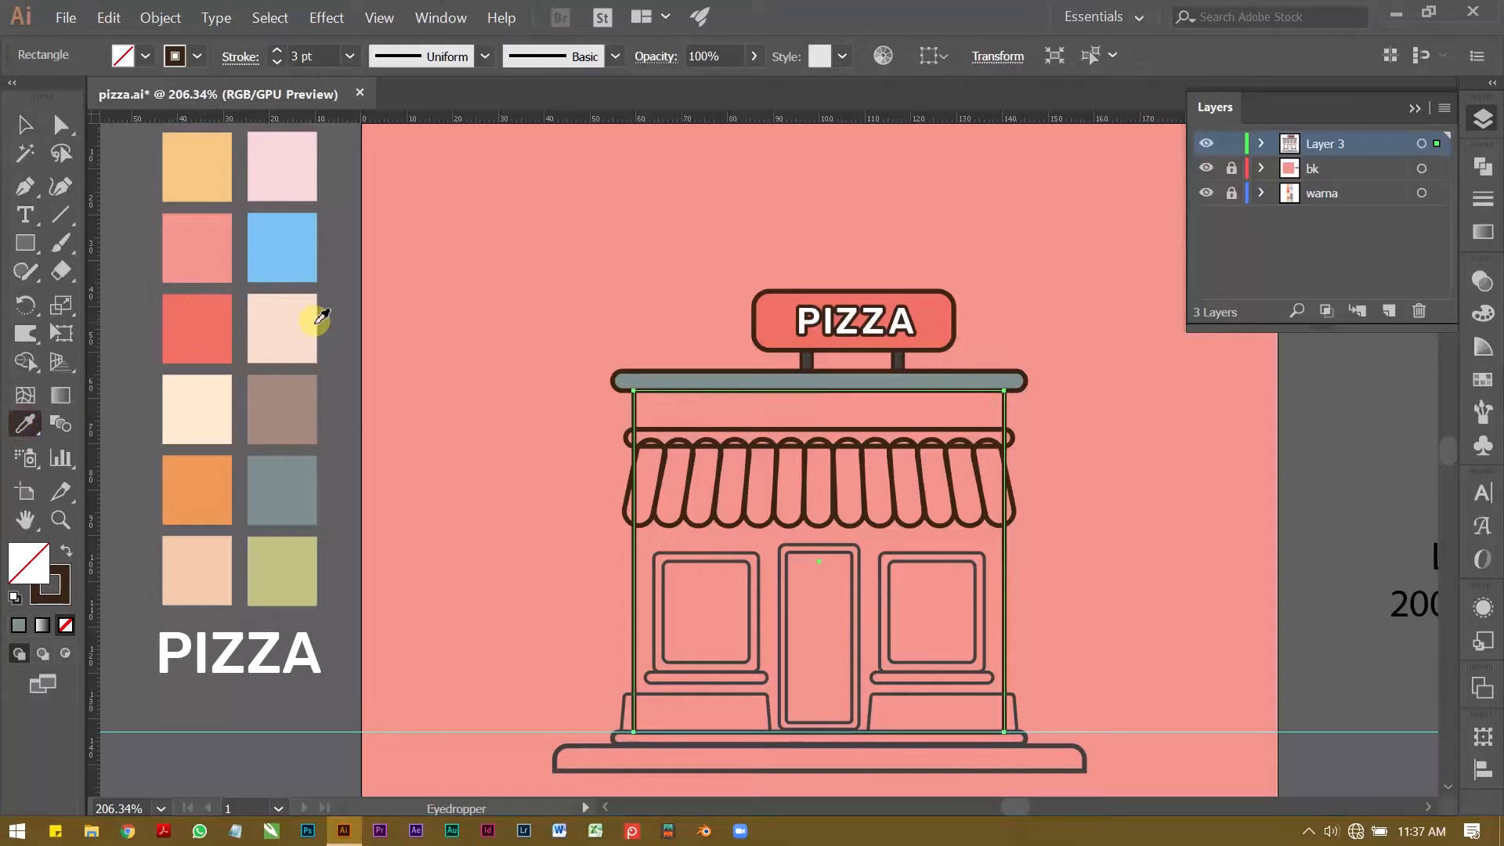
click(202, 562)
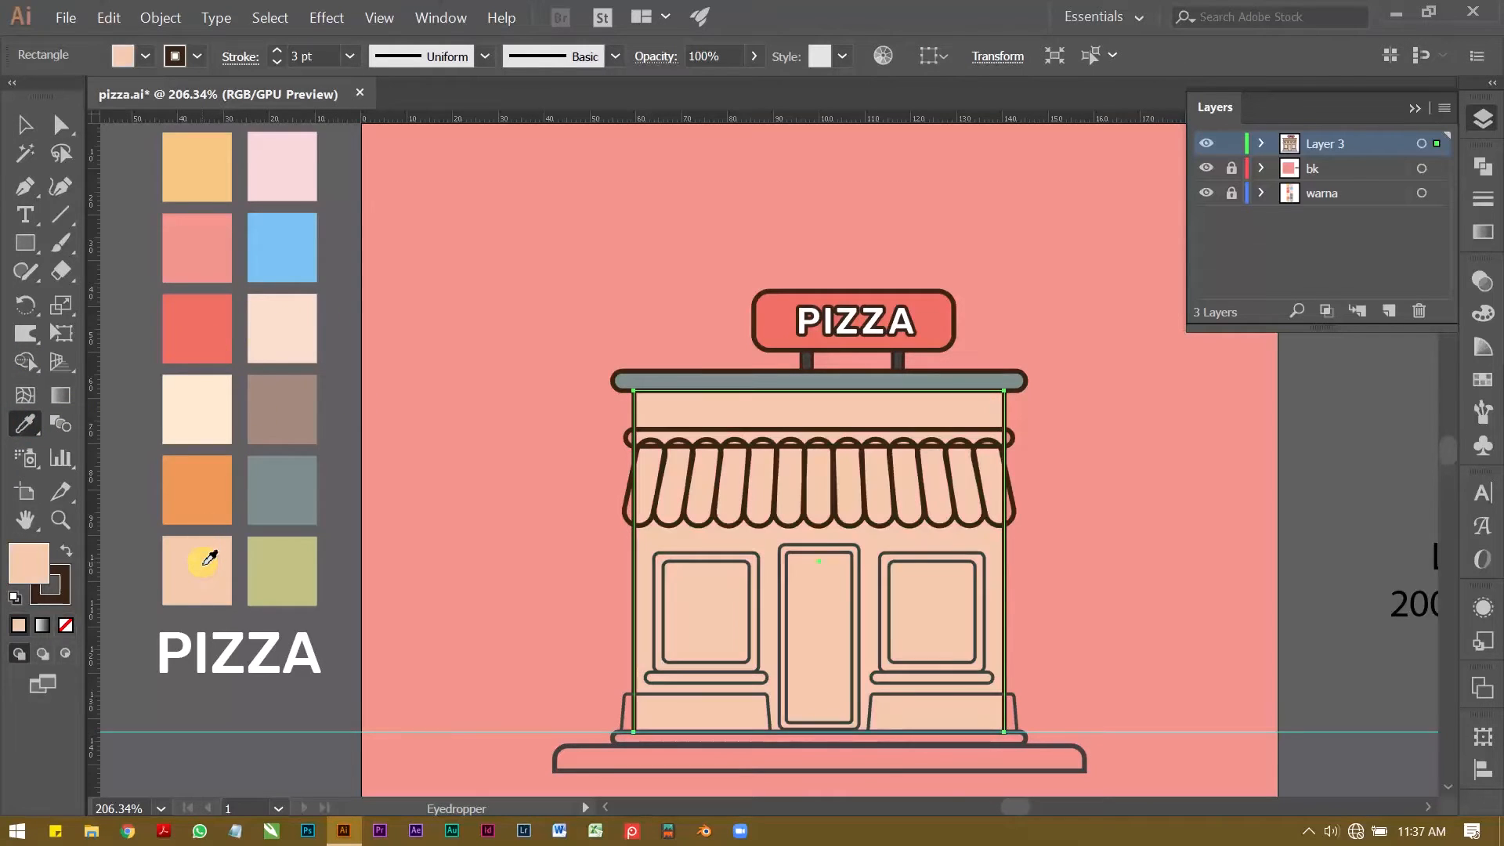
Step: Try the palette's pale peach and yellow fills on the wall, then return it to the darker peach swatch
click(287, 322)
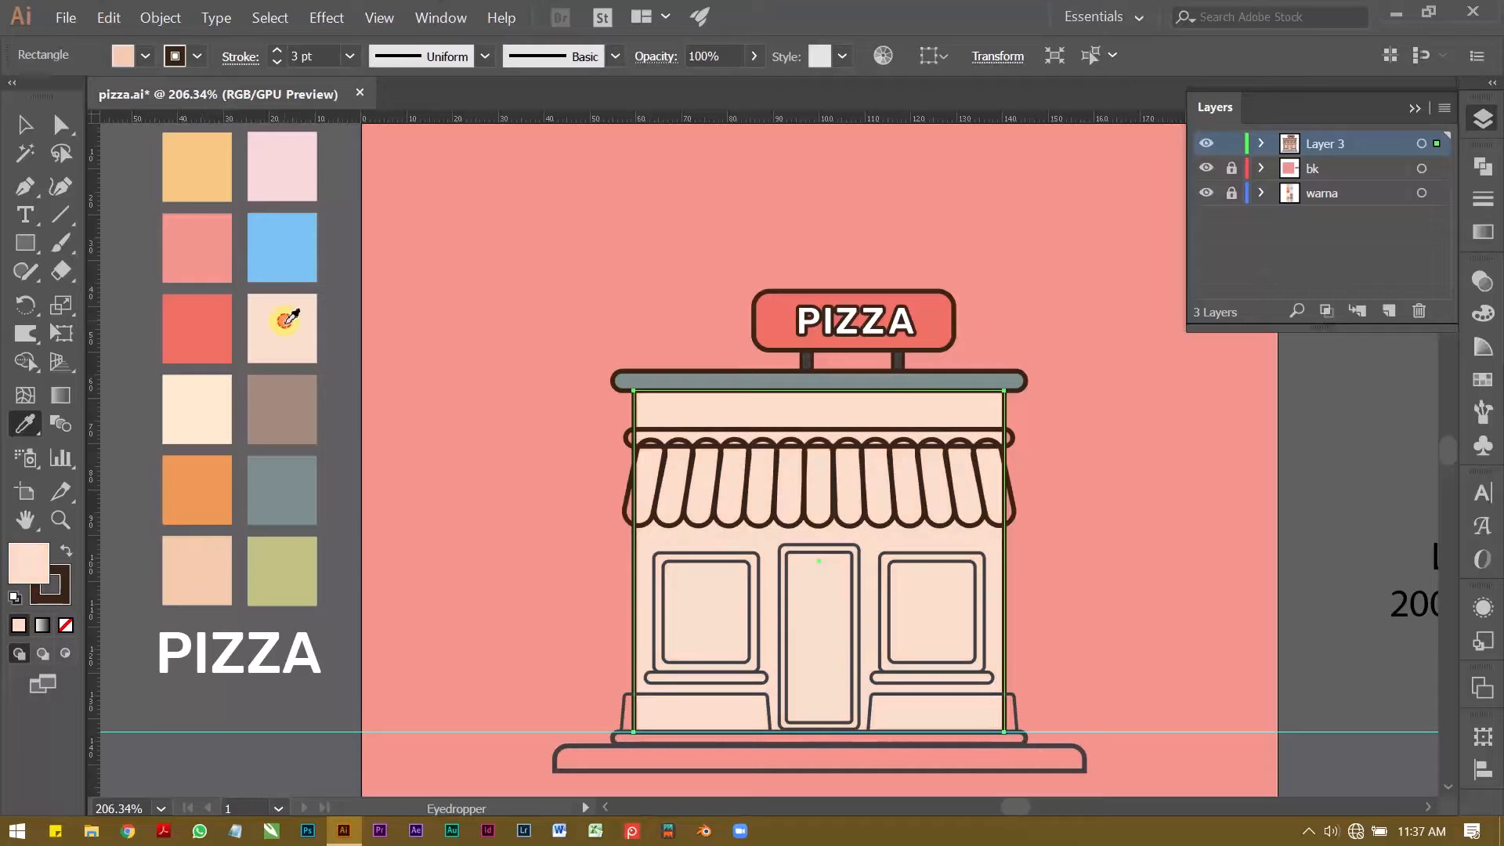
click(205, 171)
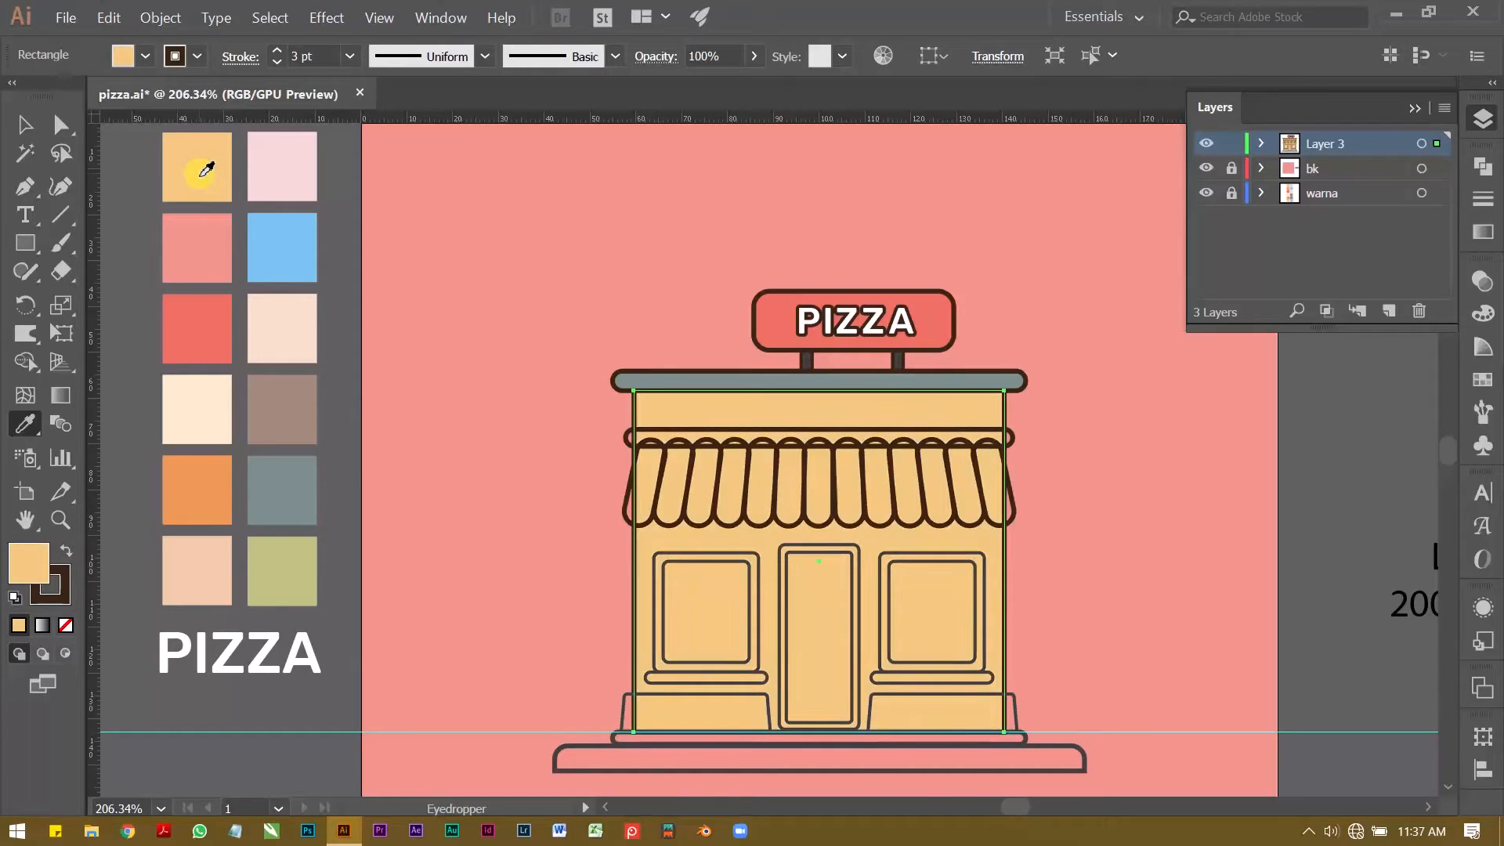
click(214, 576)
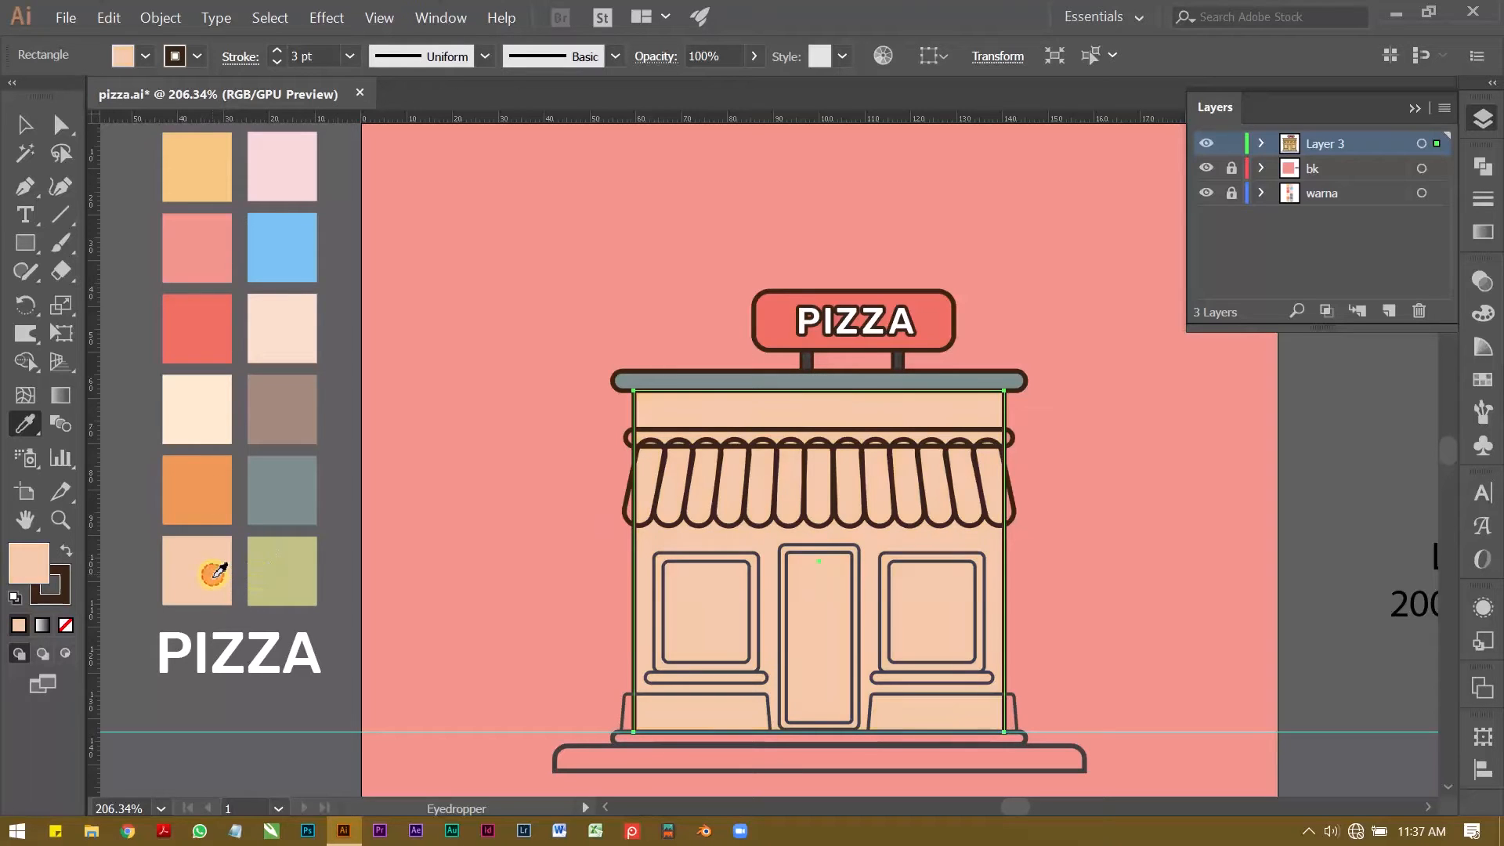
key(v)
click(455, 429)
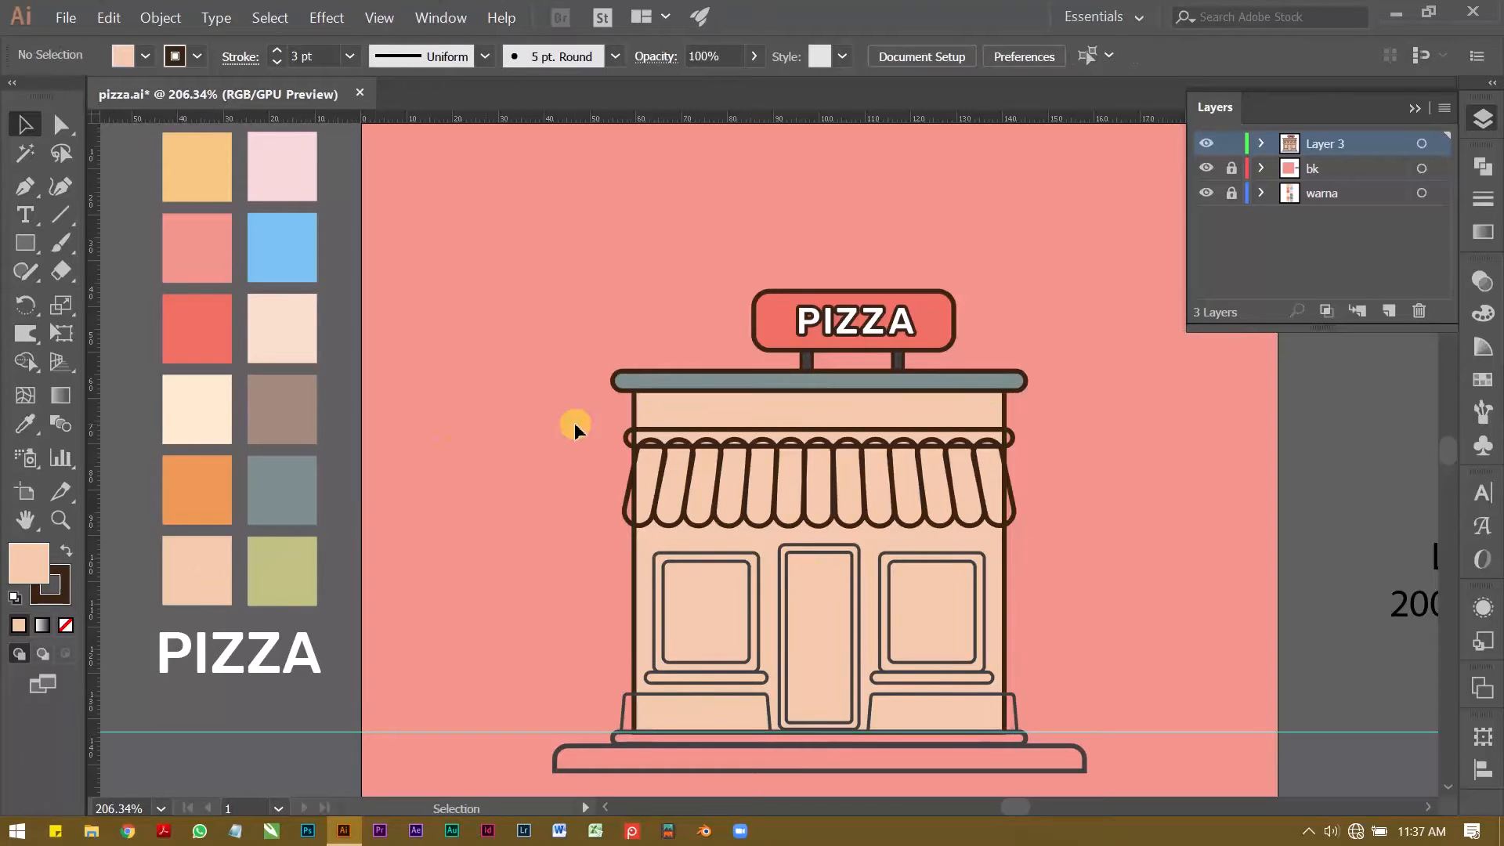
Step: Fill the narrow bar along the awning's top edge with the palette's orange
key(z)
drag(597, 441, 618, 437)
drag(617, 436, 517, 423)
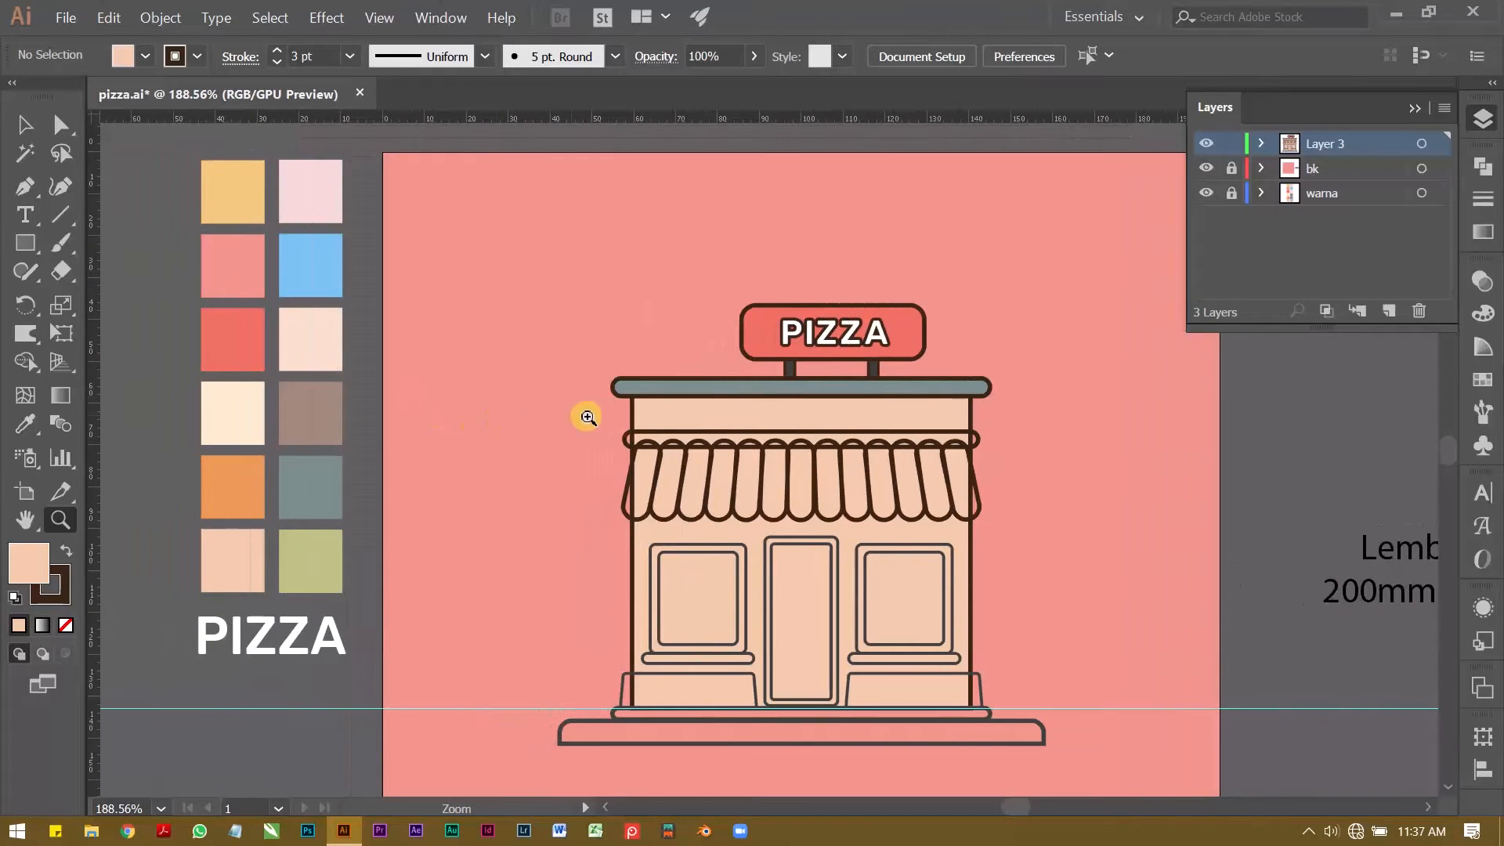
click(624, 444)
key(v)
click(636, 435)
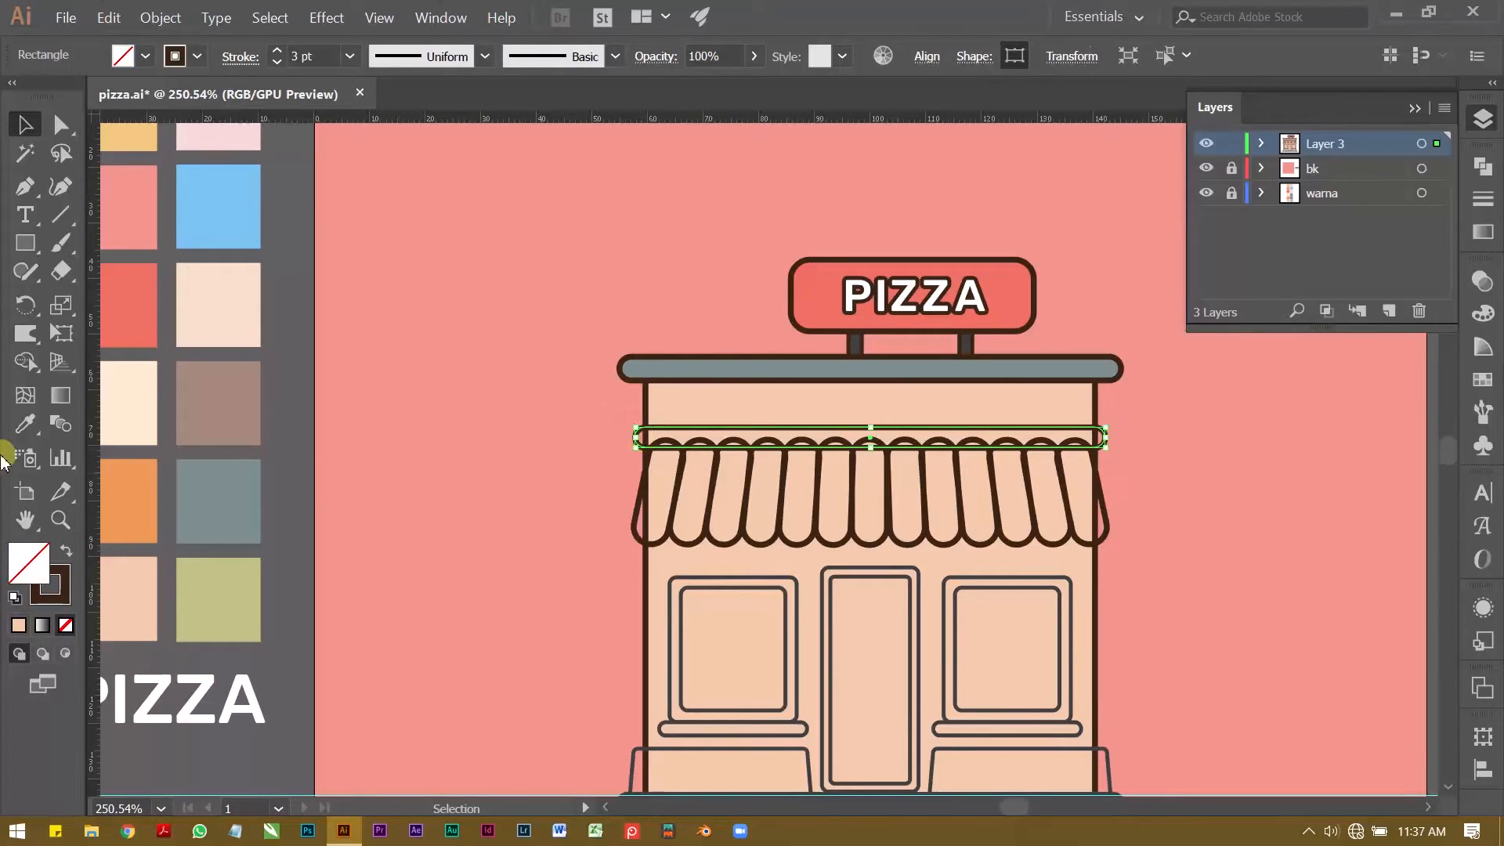
click(25, 424)
click(132, 501)
Step: Try bringing the orange bar to the front of the awning, then undo the reordering
key(ctrl+shift+bracketright)
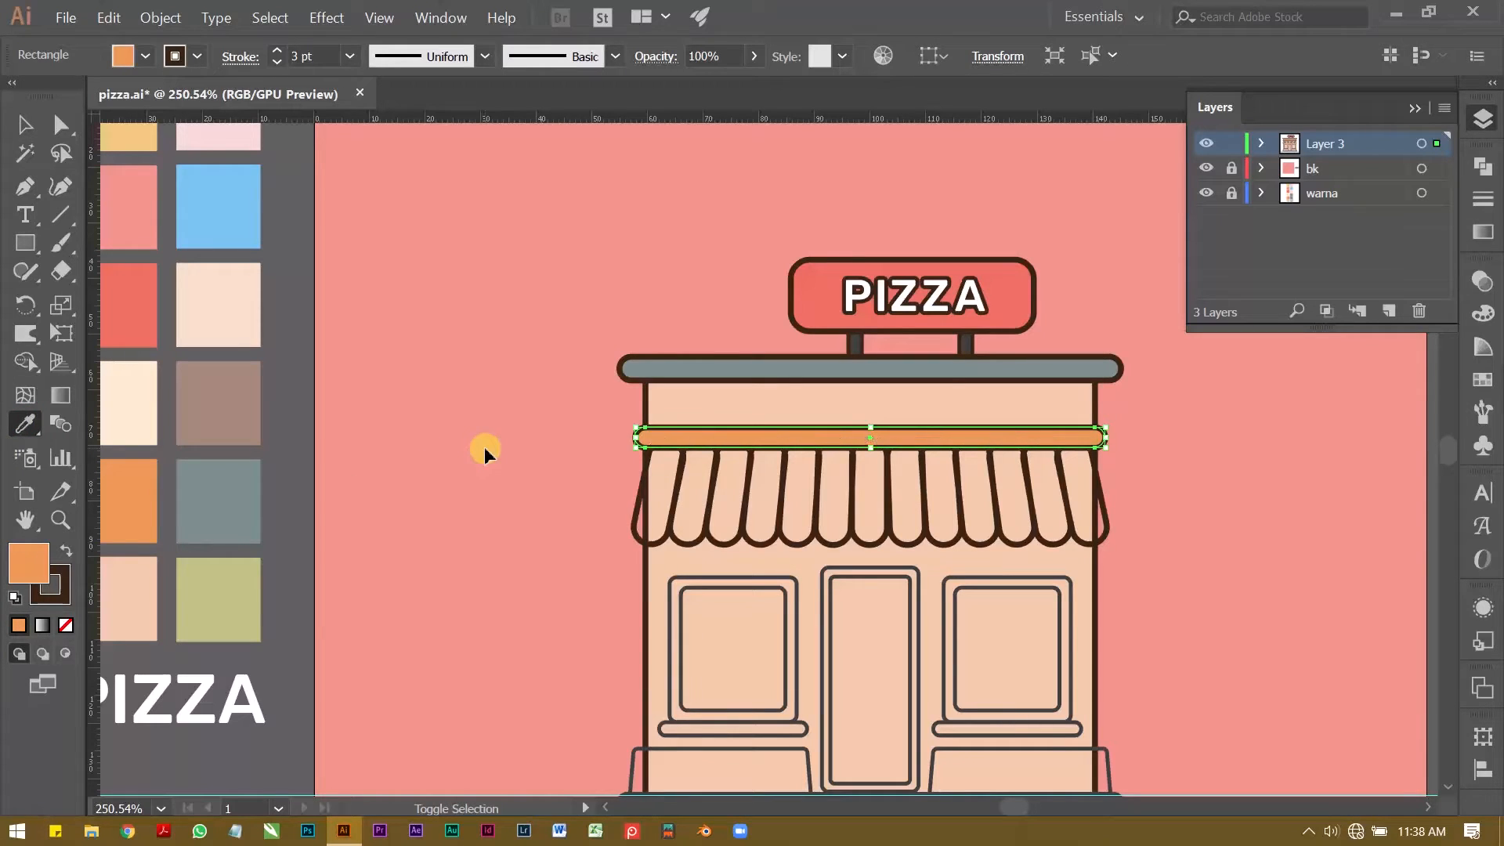
key(v)
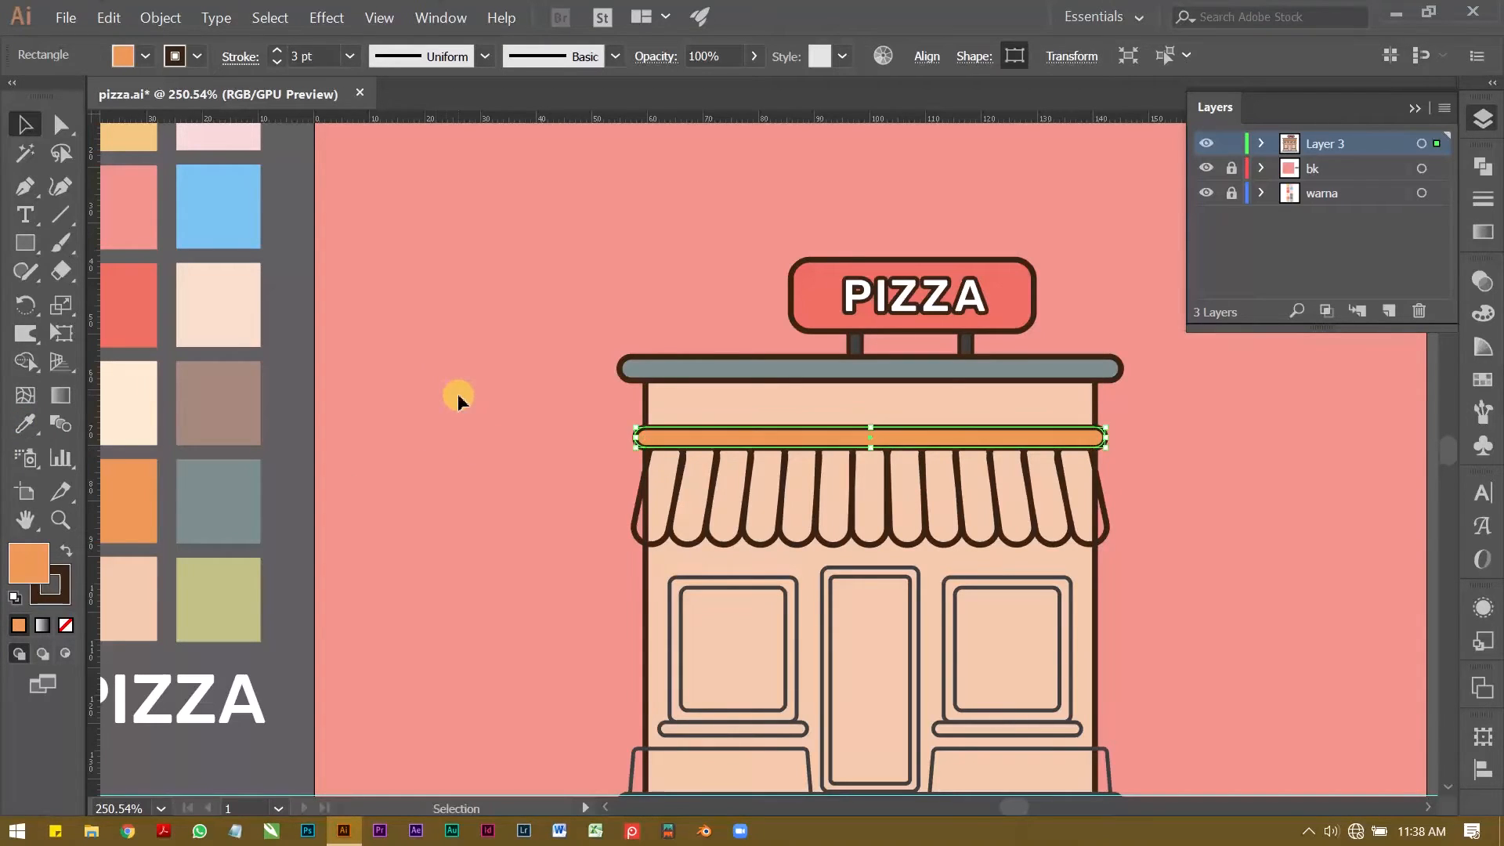
key(ctrl+bracketleft)
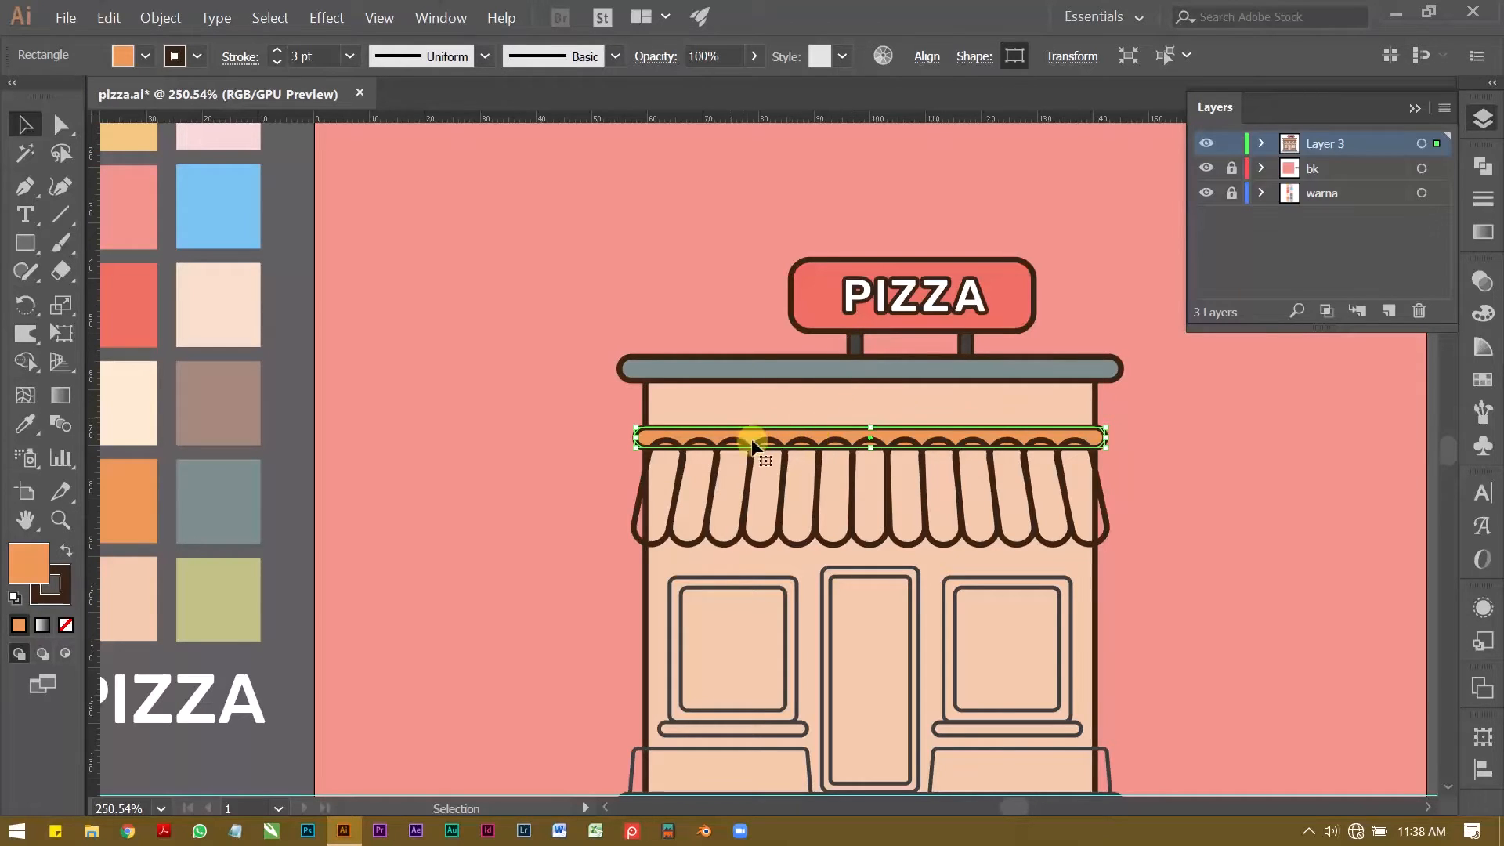
Step: Bring the orange bar to the front so it covers the rounded tops of the awning stripes
right_click(689, 434)
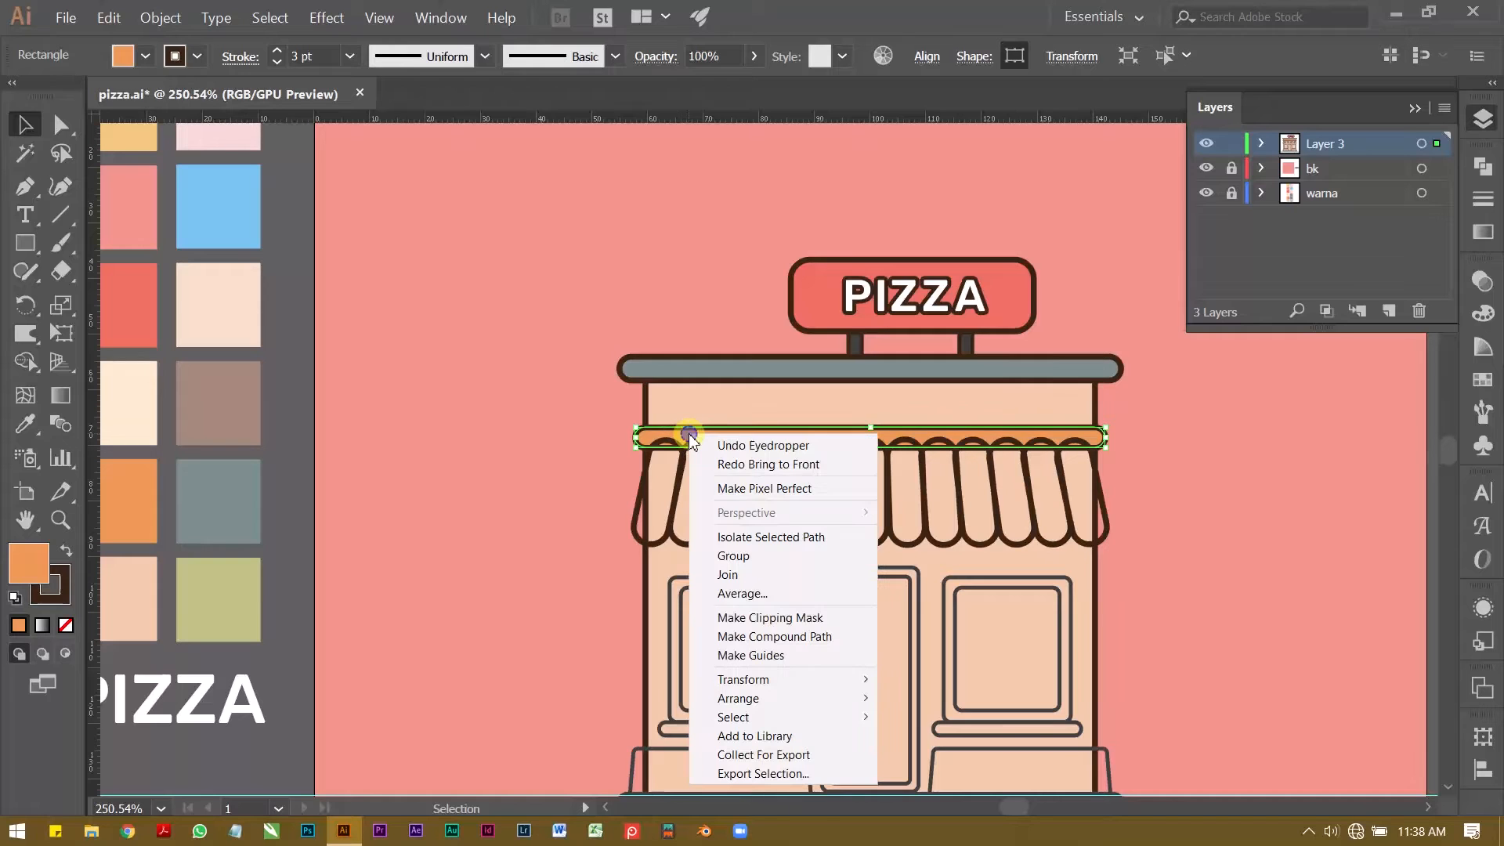
mouse_move(864, 709)
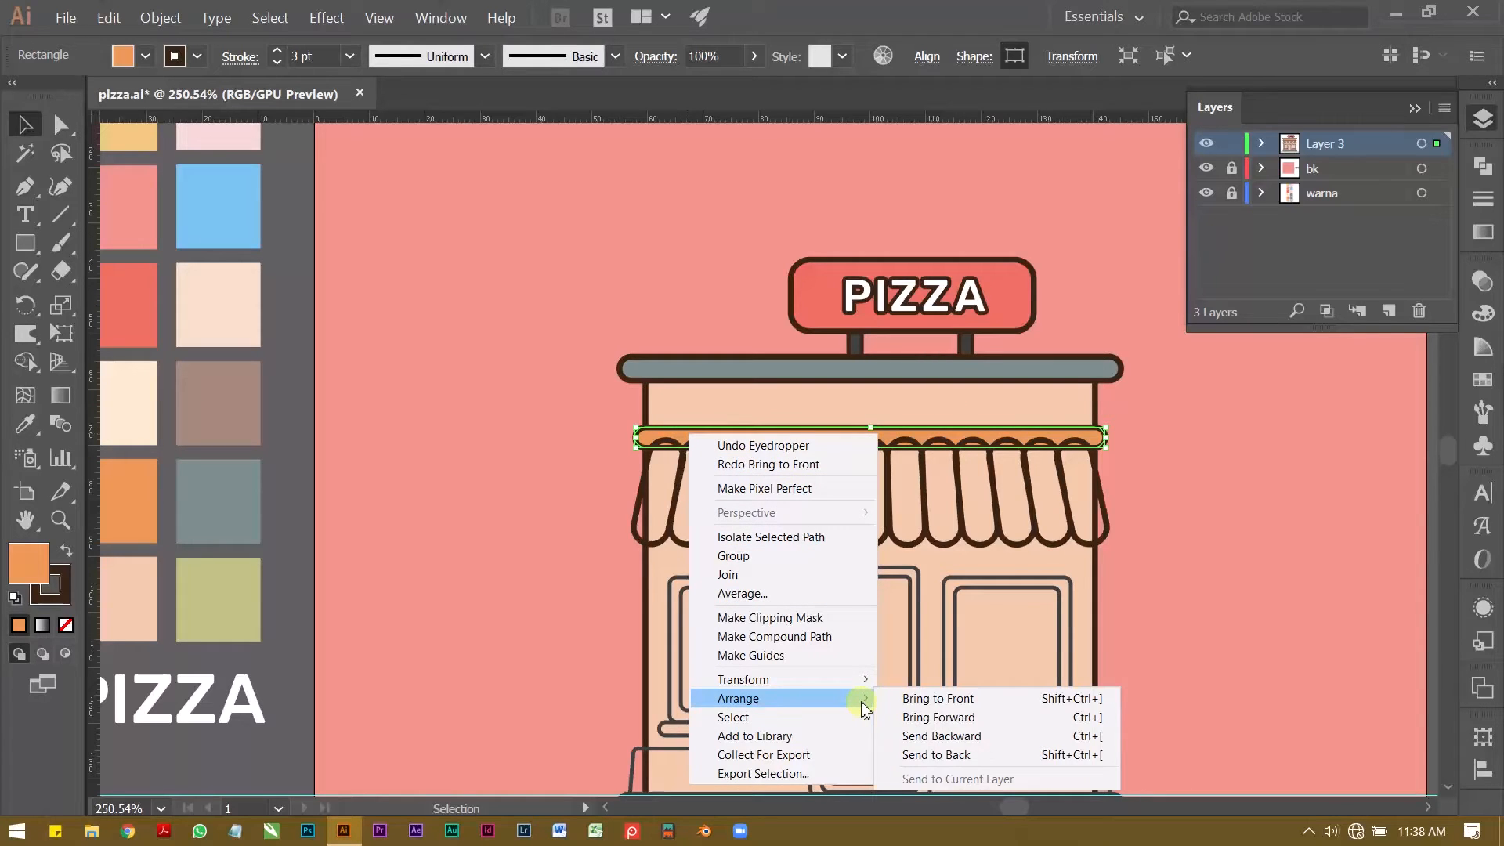
click(950, 703)
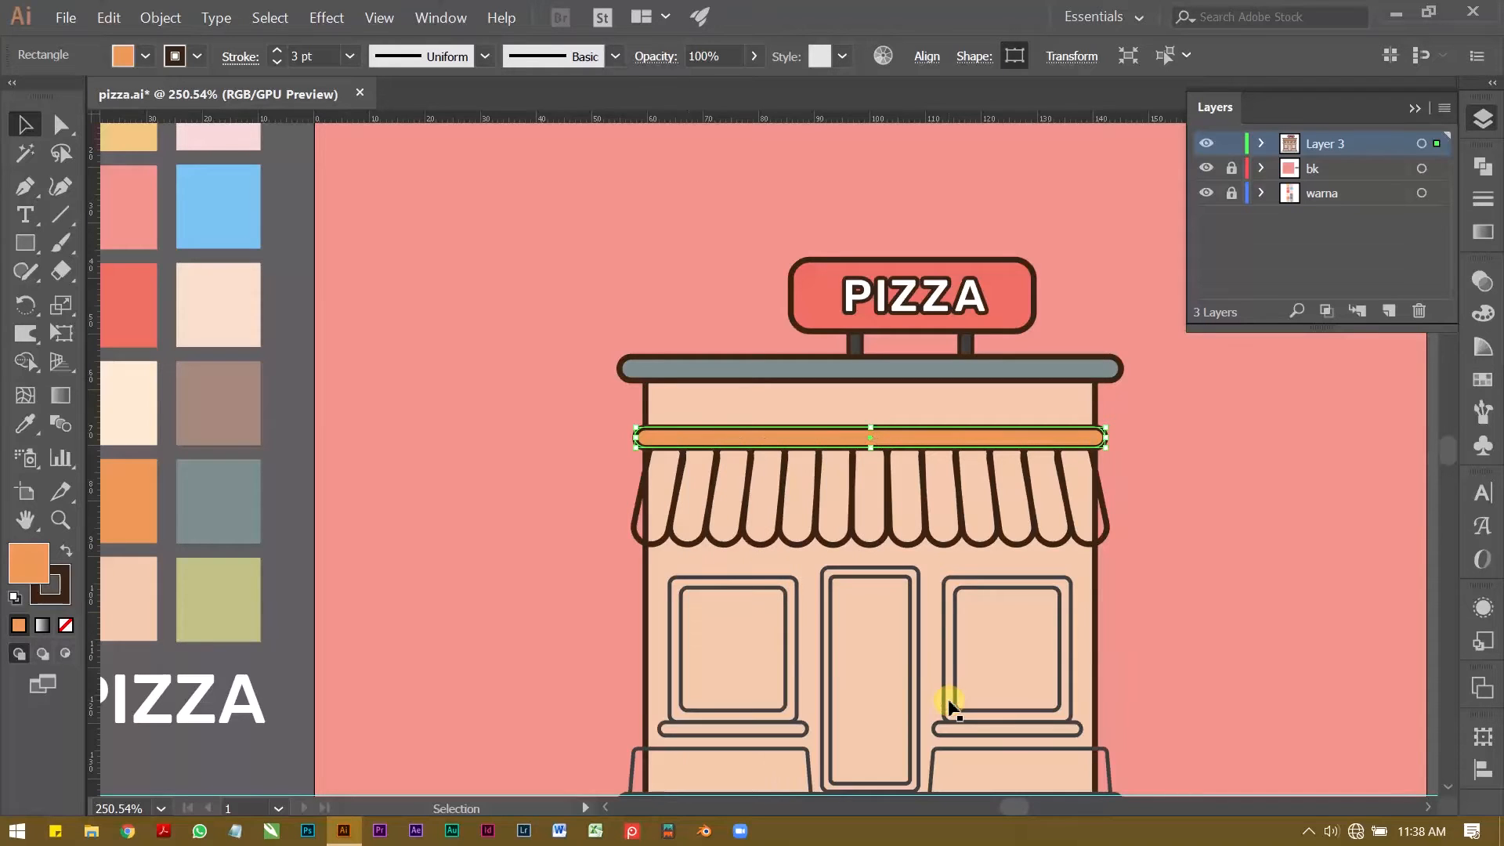
click(301, 392)
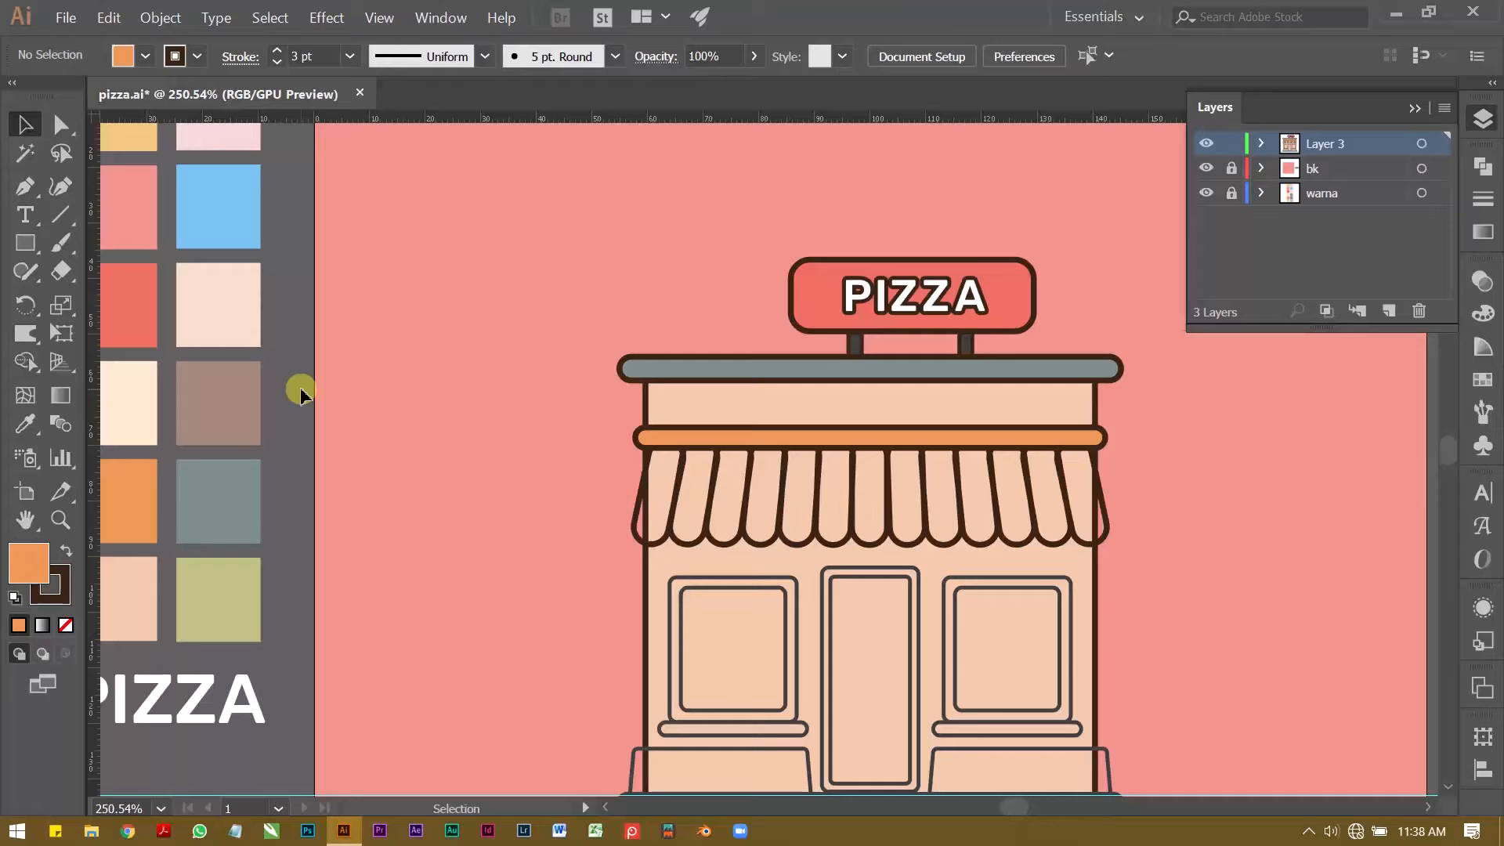
Step: Isolate the awning group and fill its leftmost stripe with the palette's coral red
key(z)
drag(758, 494, 604, 443)
drag(605, 444, 806, 522)
key(v)
double_click(785, 606)
click(784, 606)
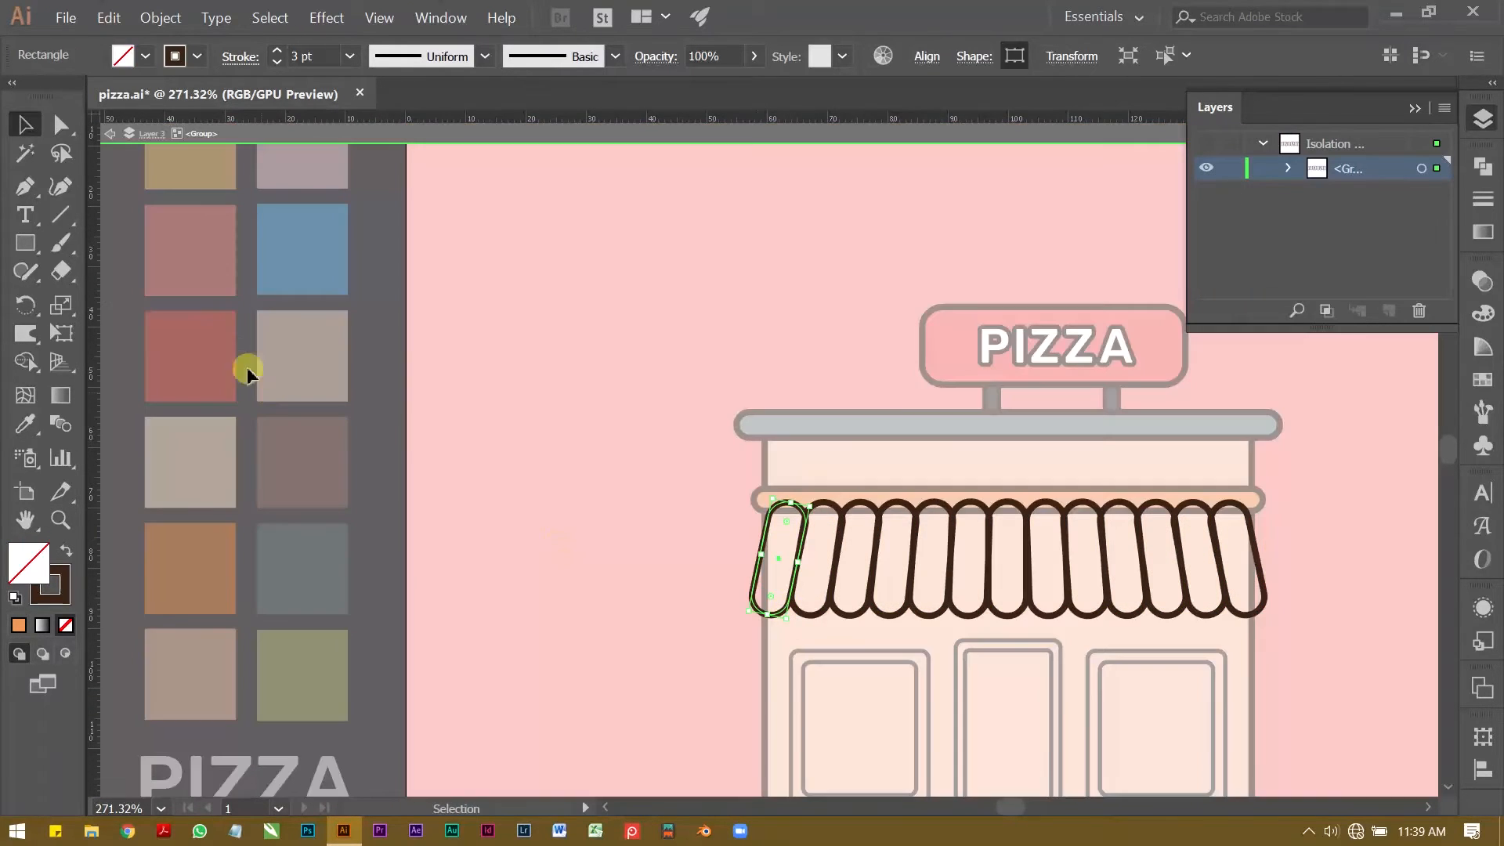
key(i)
click(202, 345)
Step: Fill every second remaining awning stripe, through to the rightmost one, with the same coral red
key(v)
shift+click(856, 608)
shift+click(928, 610)
shift+click(1006, 609)
shift+click(1090, 609)
shift+click(1133, 607)
shift+click(1134, 608)
shift+click(1175, 612)
shift+click(1254, 610)
key(i)
click(212, 350)
Step: Fill the six unfilled awning stripes between the red ones with white and leave the group's isolation
key(v)
drag(808, 631, 813, 604)
shift+click(892, 616)
shift+click(971, 614)
shift+click(1049, 615)
shift+click(1127, 614)
shift+click(1206, 615)
click(145, 56)
click(39, 95)
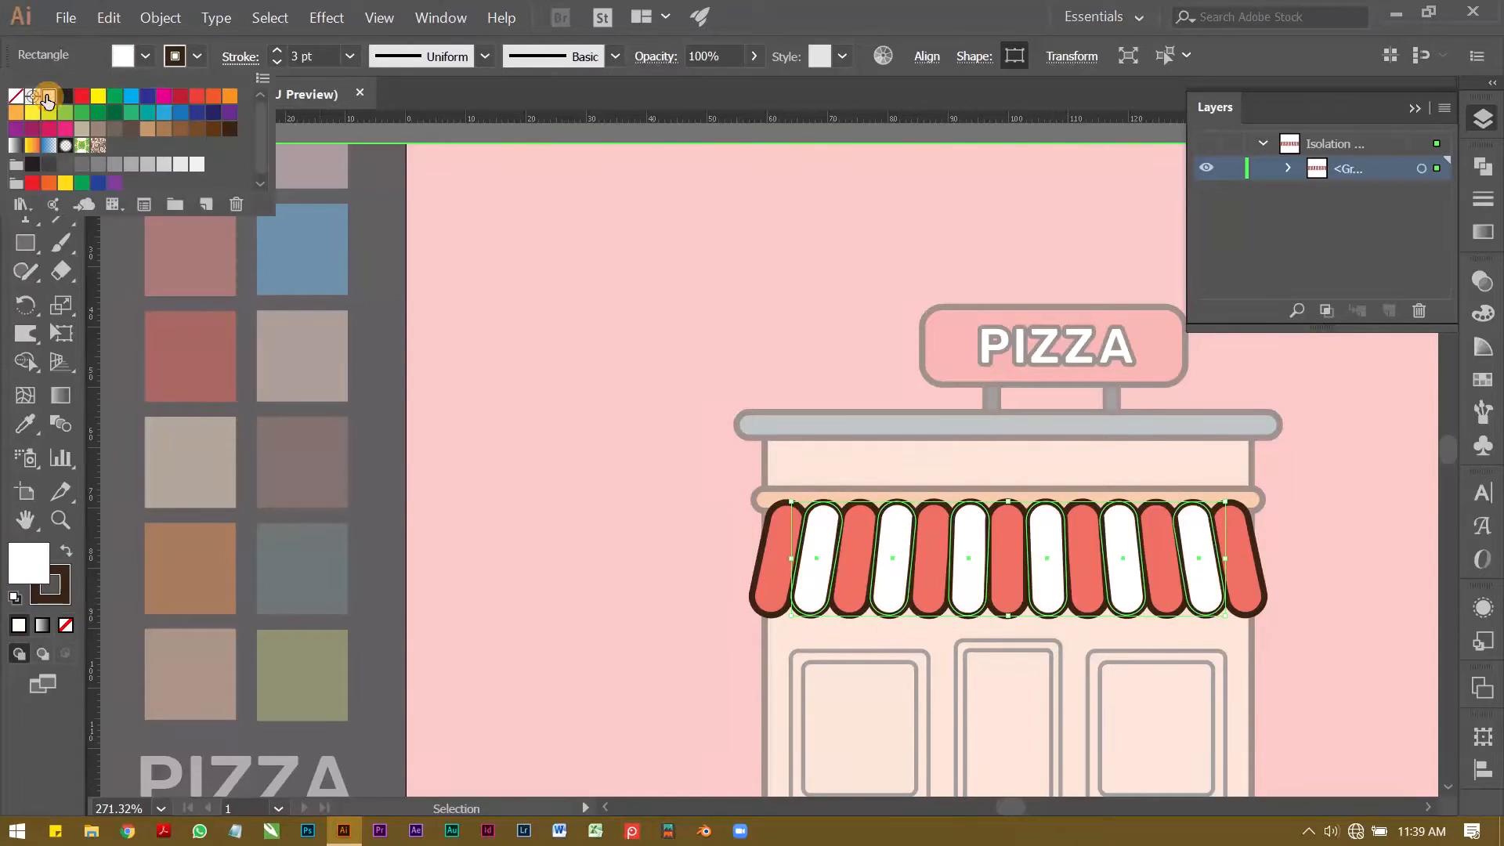
key(Escape)
key(Escape)
click(396, 469)
Step: Nudge the whole striped awning up slightly beneath the orange bar
key(z)
drag(936, 598, 750, 557)
key(v)
click(704, 558)
key(Up)
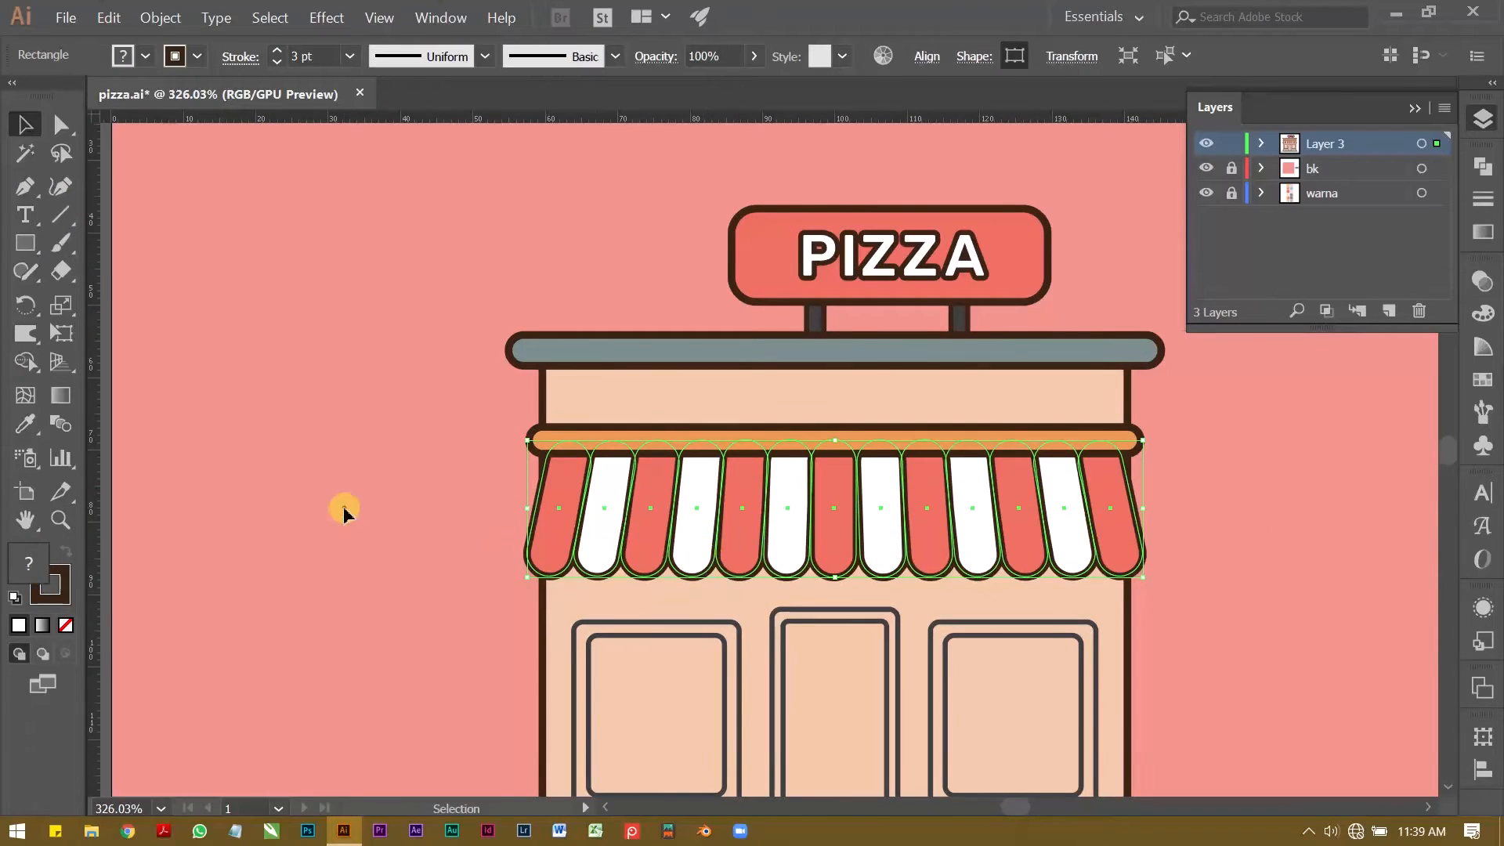
click(343, 510)
Step: Fill the outer frames of both windows and the door with white
key(z)
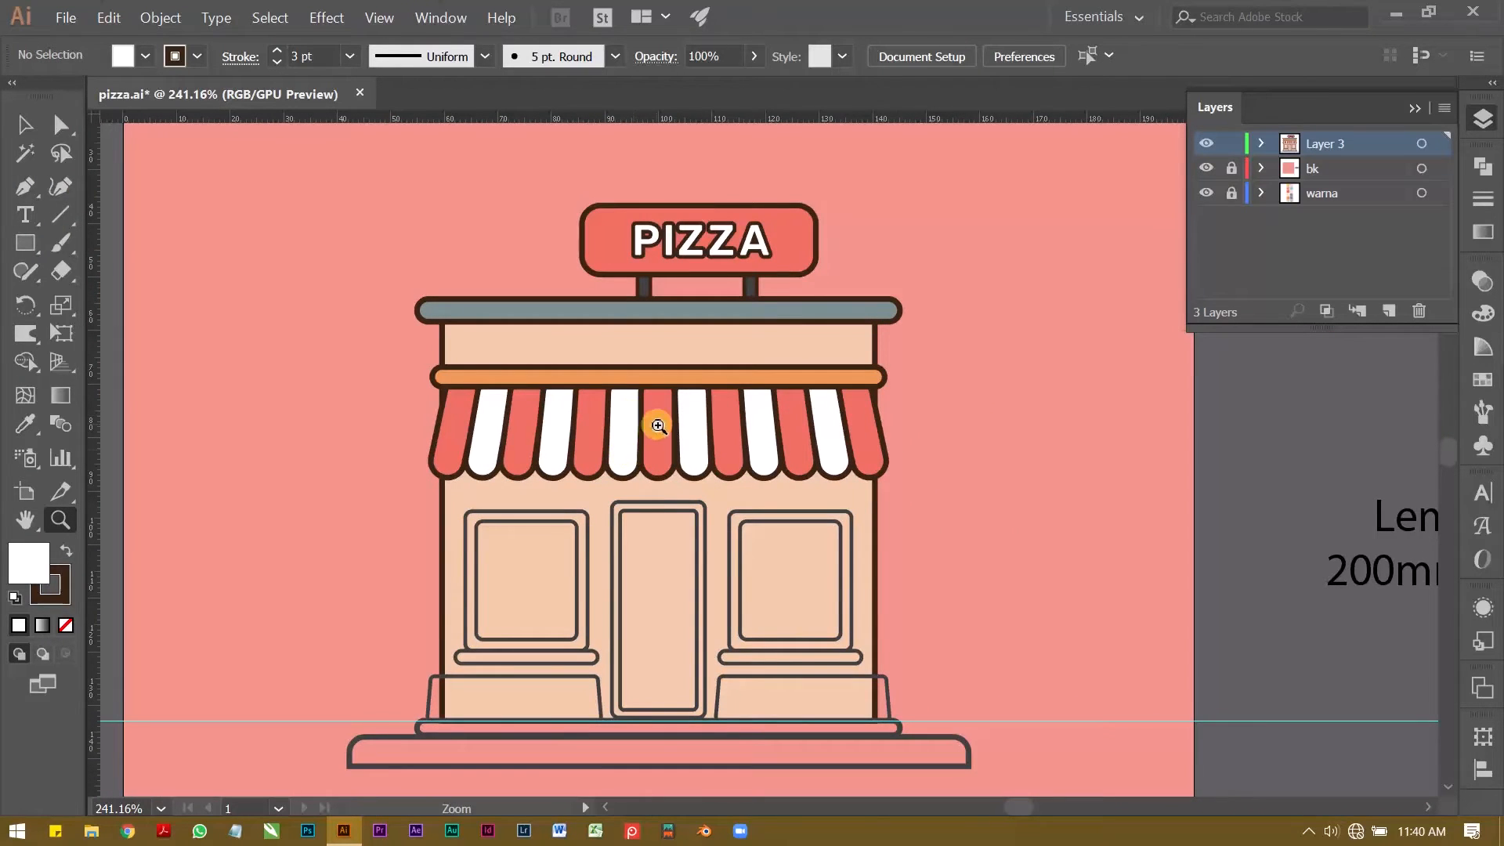
click(538, 537)
key(v)
click(590, 521)
shift+click(675, 485)
shift+click(853, 499)
click(146, 56)
click(39, 95)
click(265, 378)
Step: Fill the inner panes of both windows and the door with the palette's light blue
click(491, 514)
shift+click(677, 498)
shift+click(867, 513)
key(z)
drag(1097, 399, 855, 574)
key(i)
click(352, 209)
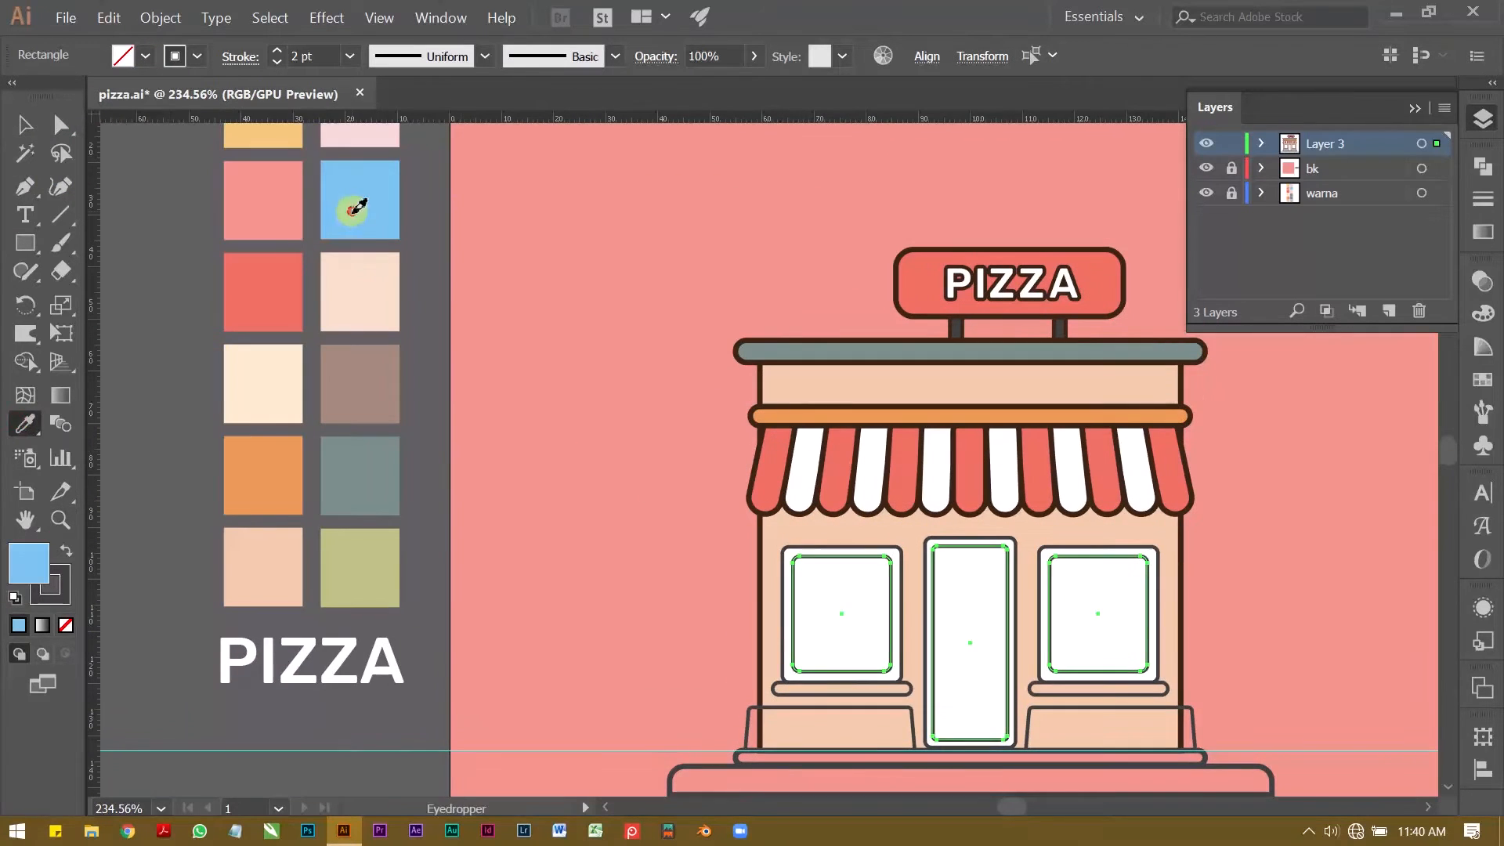
key(v)
click(549, 353)
key(z)
click(525, 445)
key(v)
click(577, 527)
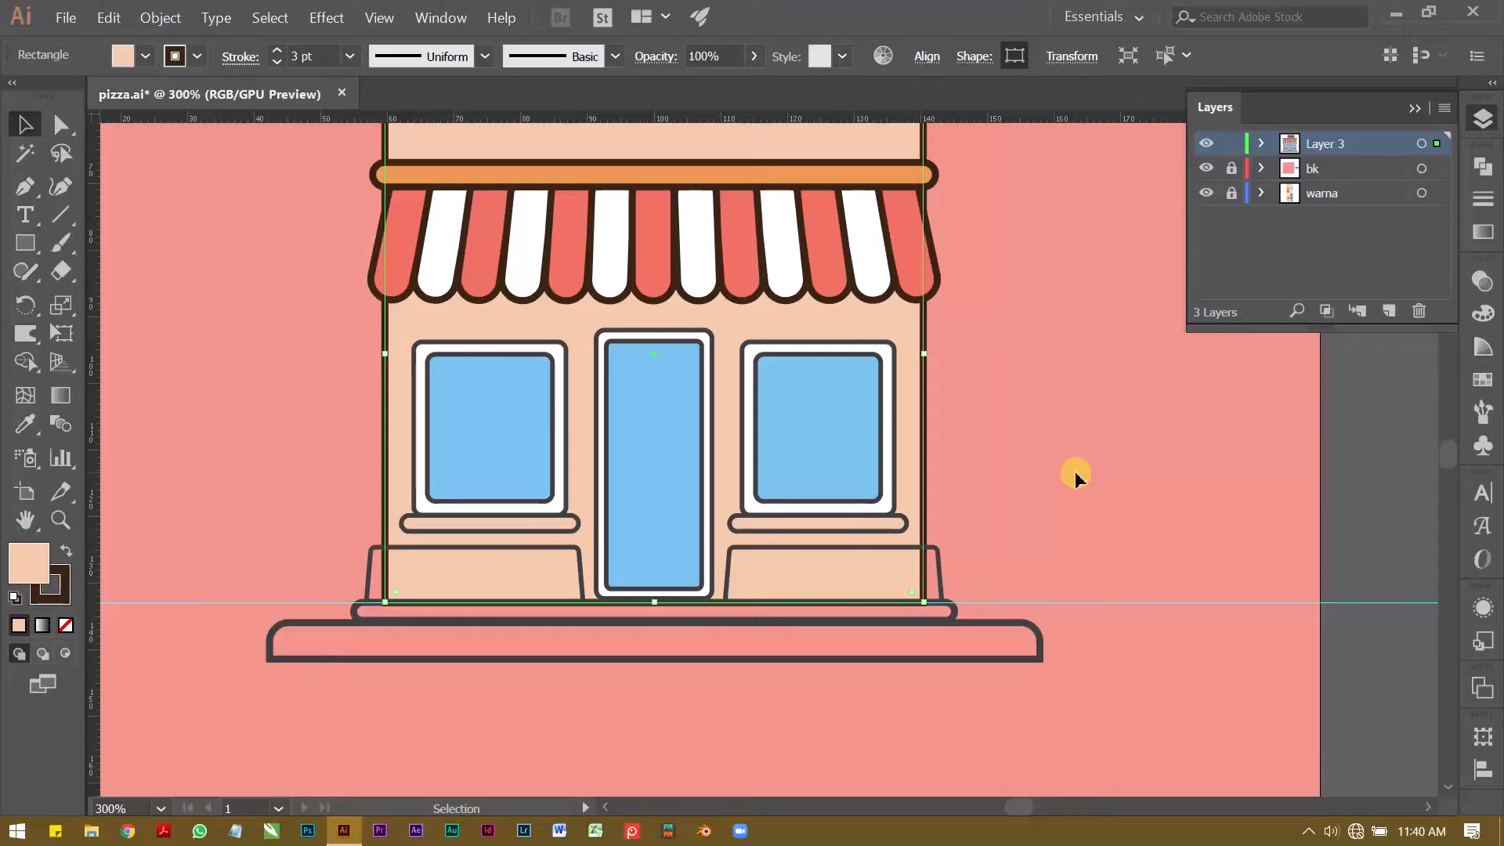
click(1347, 491)
click(526, 560)
key(z)
drag(437, 535, 509, 535)
key(v)
click(168, 397)
click(501, 678)
click(278, 499)
Step: Fill the sills under both windows with the coral red sampled from an awning stripe
click(470, 493)
key(z)
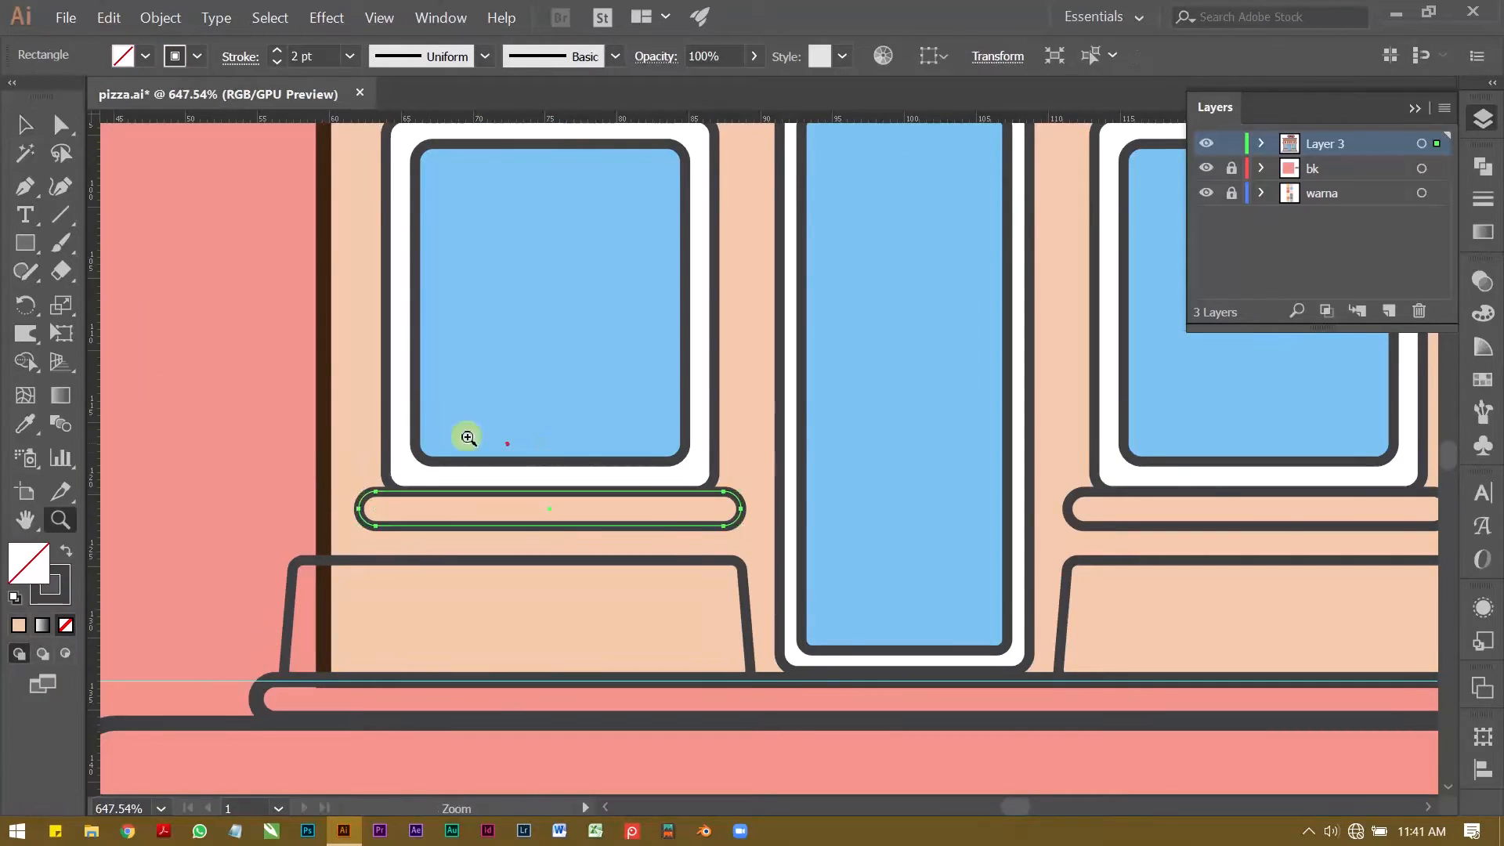
drag(543, 447, 519, 446)
key(v)
drag(781, 497, 792, 486)
key(ctrl+z)
shift+click(1099, 471)
shift+click(1080, 477)
key(z)
drag(1184, 558, 1128, 558)
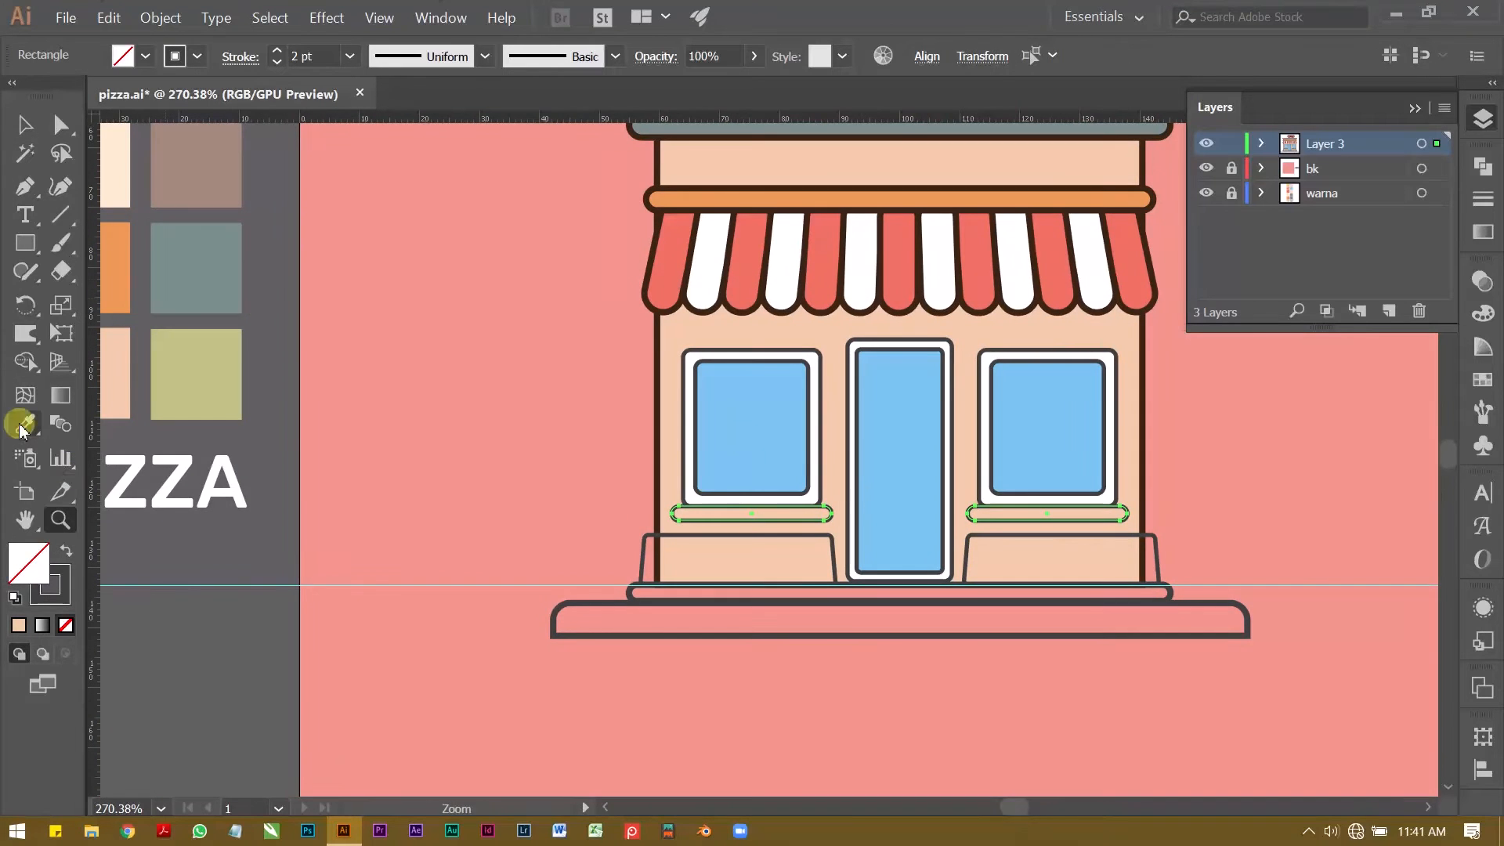
click(28, 431)
shift+click(666, 266)
key(v)
click(273, 404)
Step: Fill the two lower wall panels beneath the windows with the palette's cream colour
key(z)
drag(819, 504, 792, 503)
drag(789, 564, 689, 559)
key(v)
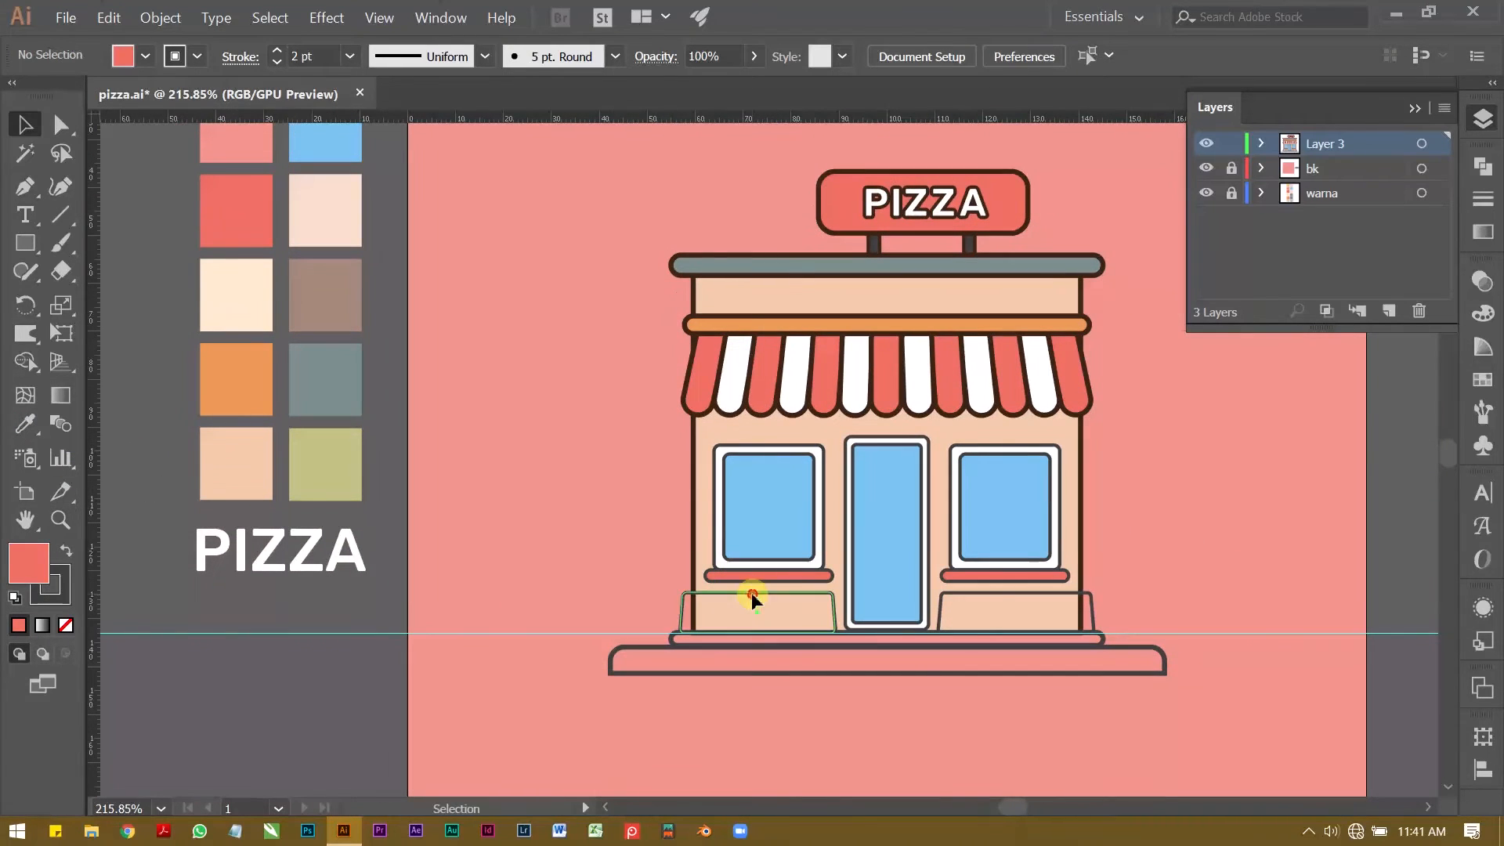
click(753, 594)
shift+click(952, 593)
click(29, 427)
shift+click(238, 297)
key(v)
click(517, 540)
Step: Fill the narrow step under the shop with the palette's grey-teal
key(z)
drag(629, 649, 707, 649)
drag(707, 649, 282, 565)
drag(536, 579, 588, 611)
key(v)
click(610, 615)
click(25, 424)
shift+click(218, 325)
Step: Fill the wide base platform below the step with the palette's pale peach
key(v)
click(537, 639)
click(22, 426)
shift+click(135, 423)
shift+click(215, 157)
key(v)
click(498, 399)
key(z)
drag(737, 652, 815, 627)
key(v)
click(426, 558)
click(415, 513)
key(z)
drag(440, 530, 533, 571)
drag(655, 433, 644, 486)
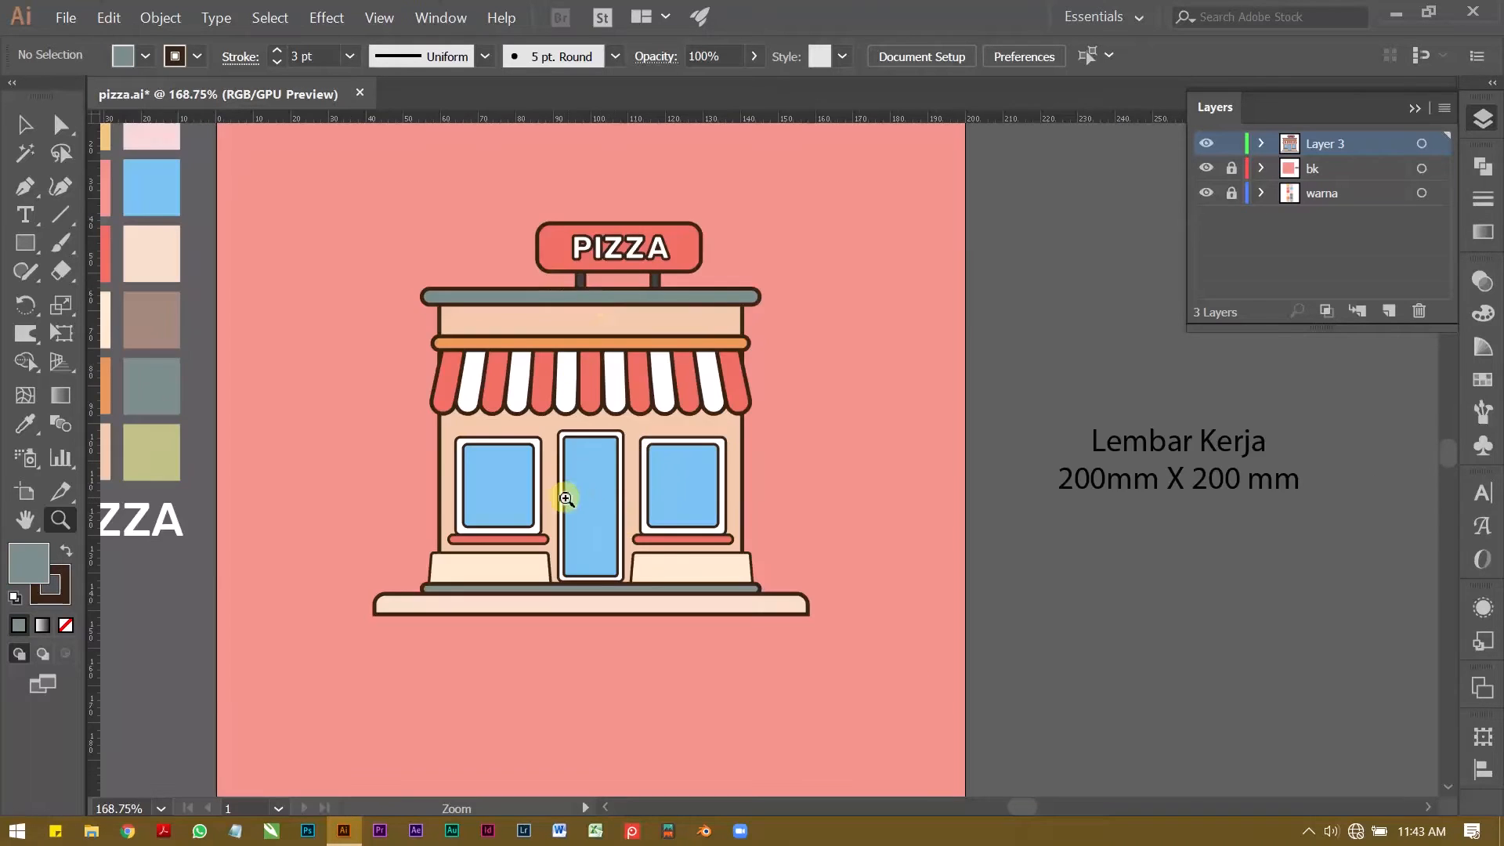
Step: Duplicate the right window's blue pane straight across onto the empty background beside the shop
drag(567, 494, 576, 428)
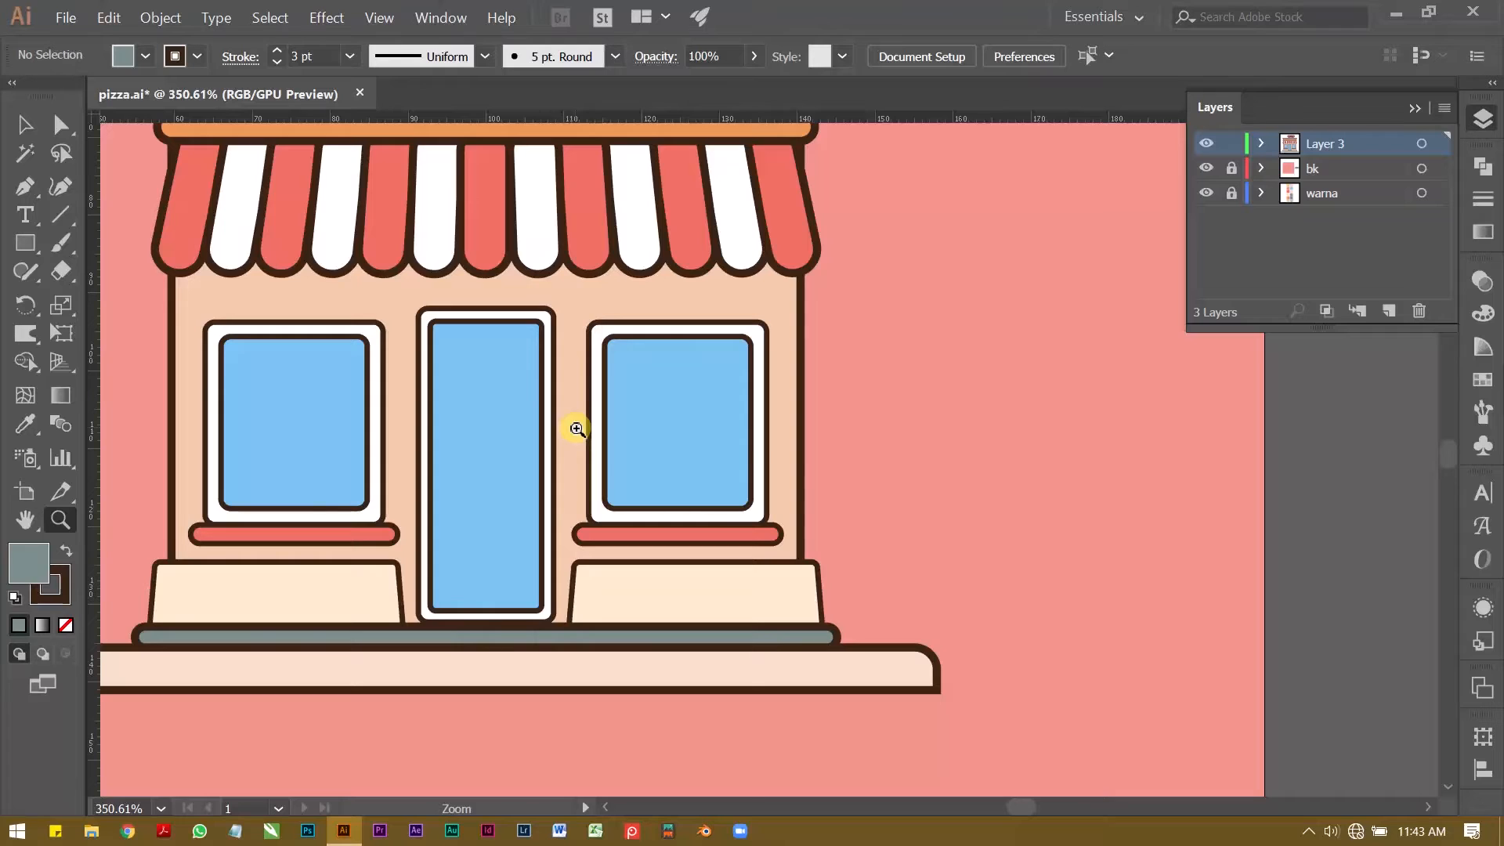
key(v)
click(646, 416)
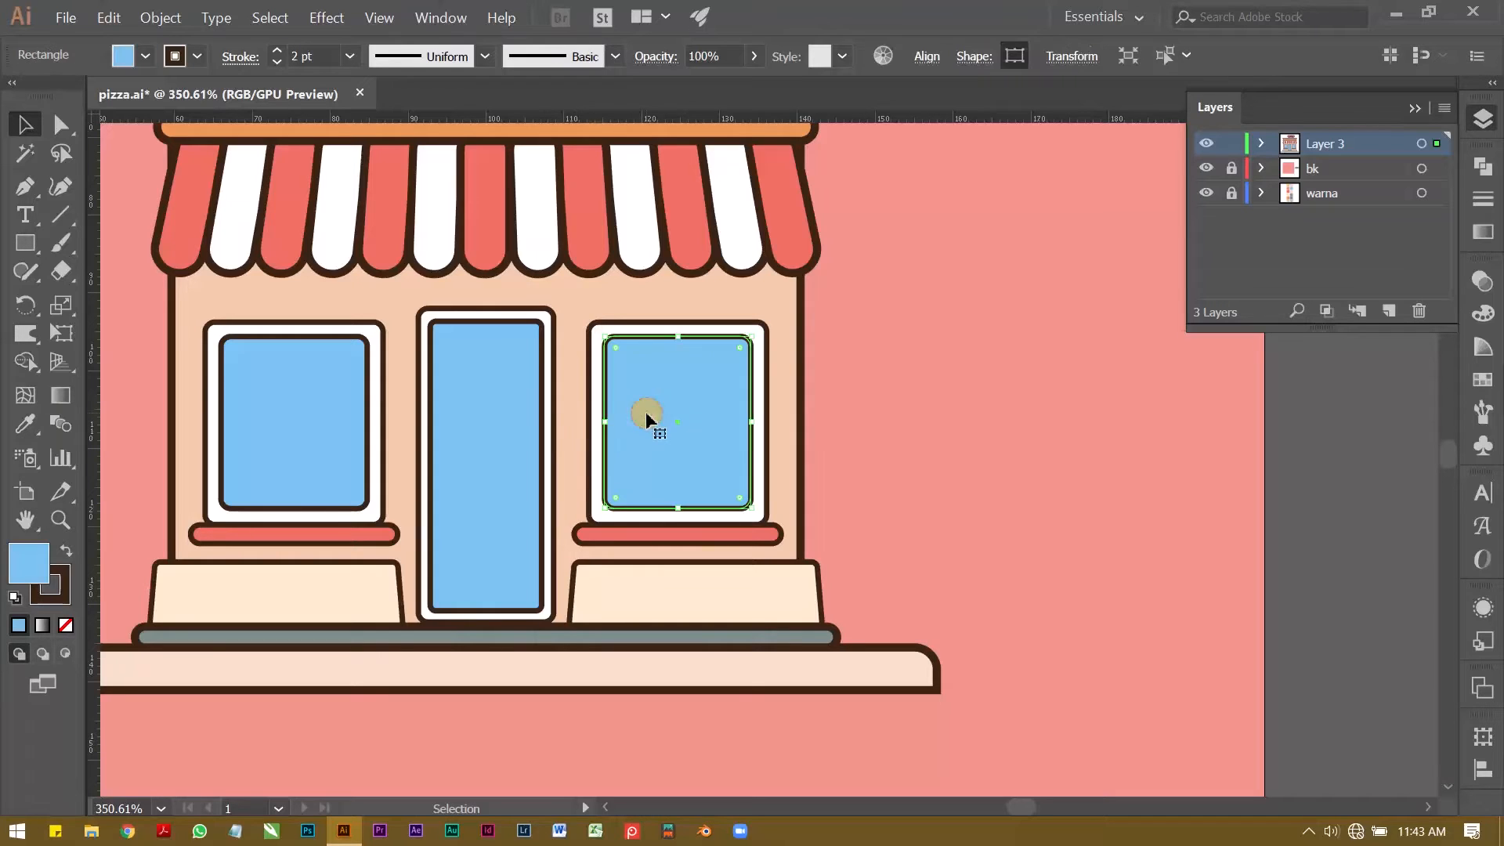
key(z)
click(689, 398)
drag(758, 371, 862, 347)
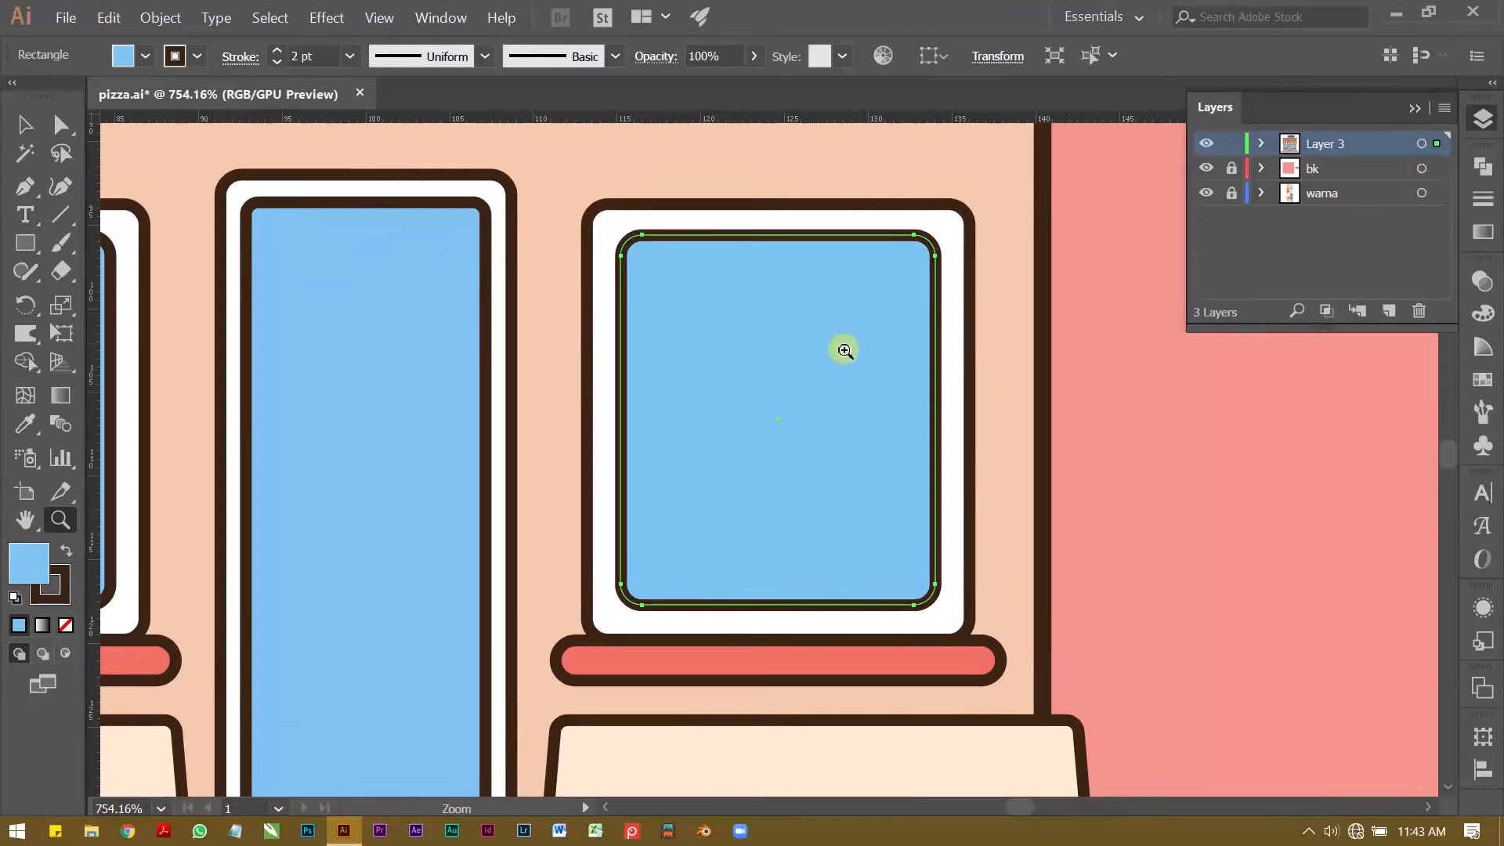
key(v)
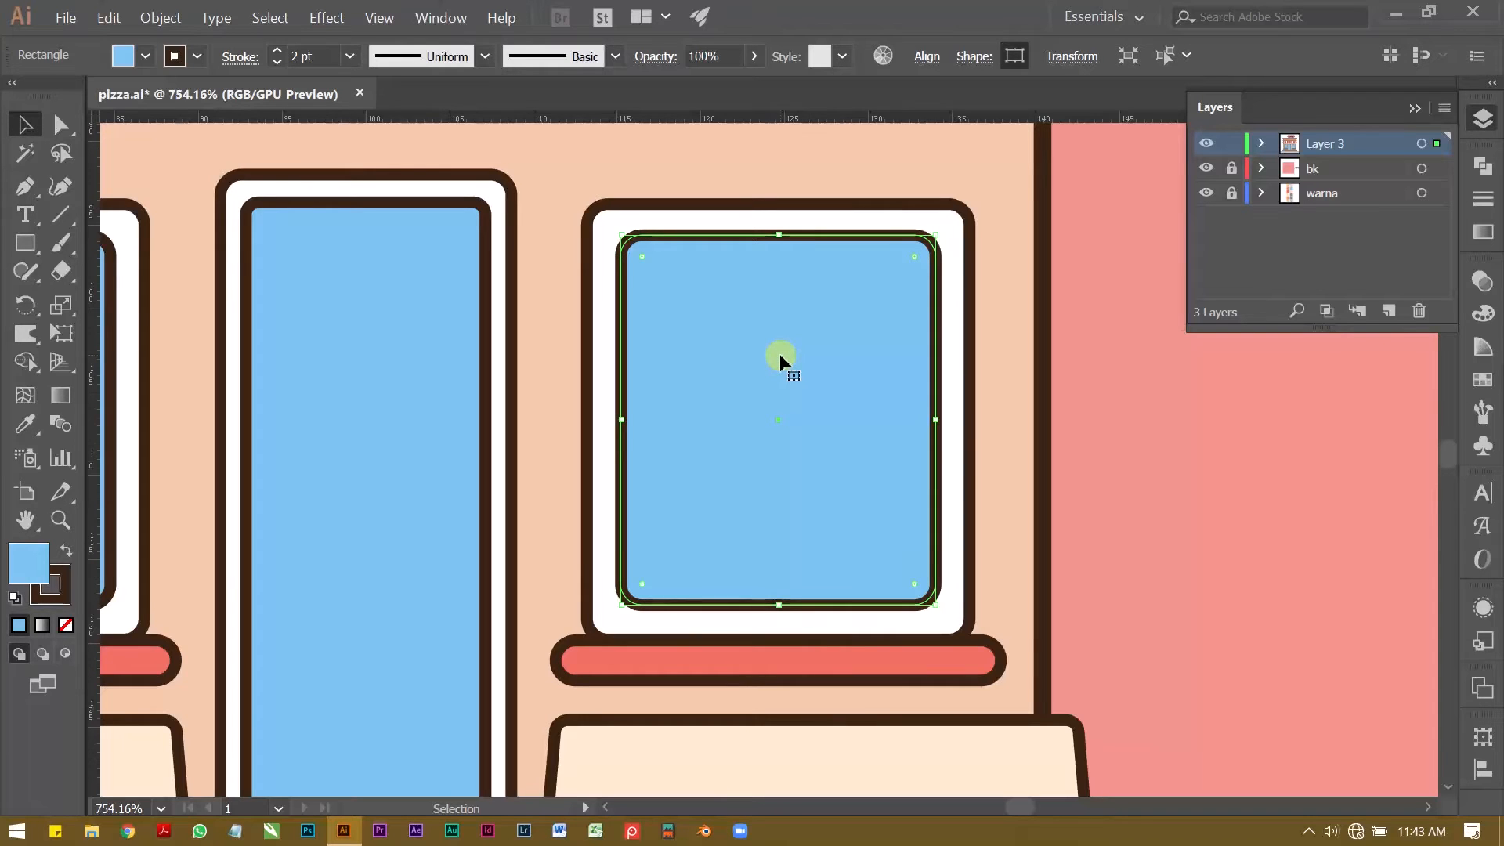
key(z)
drag(823, 344, 983, 383)
key(v)
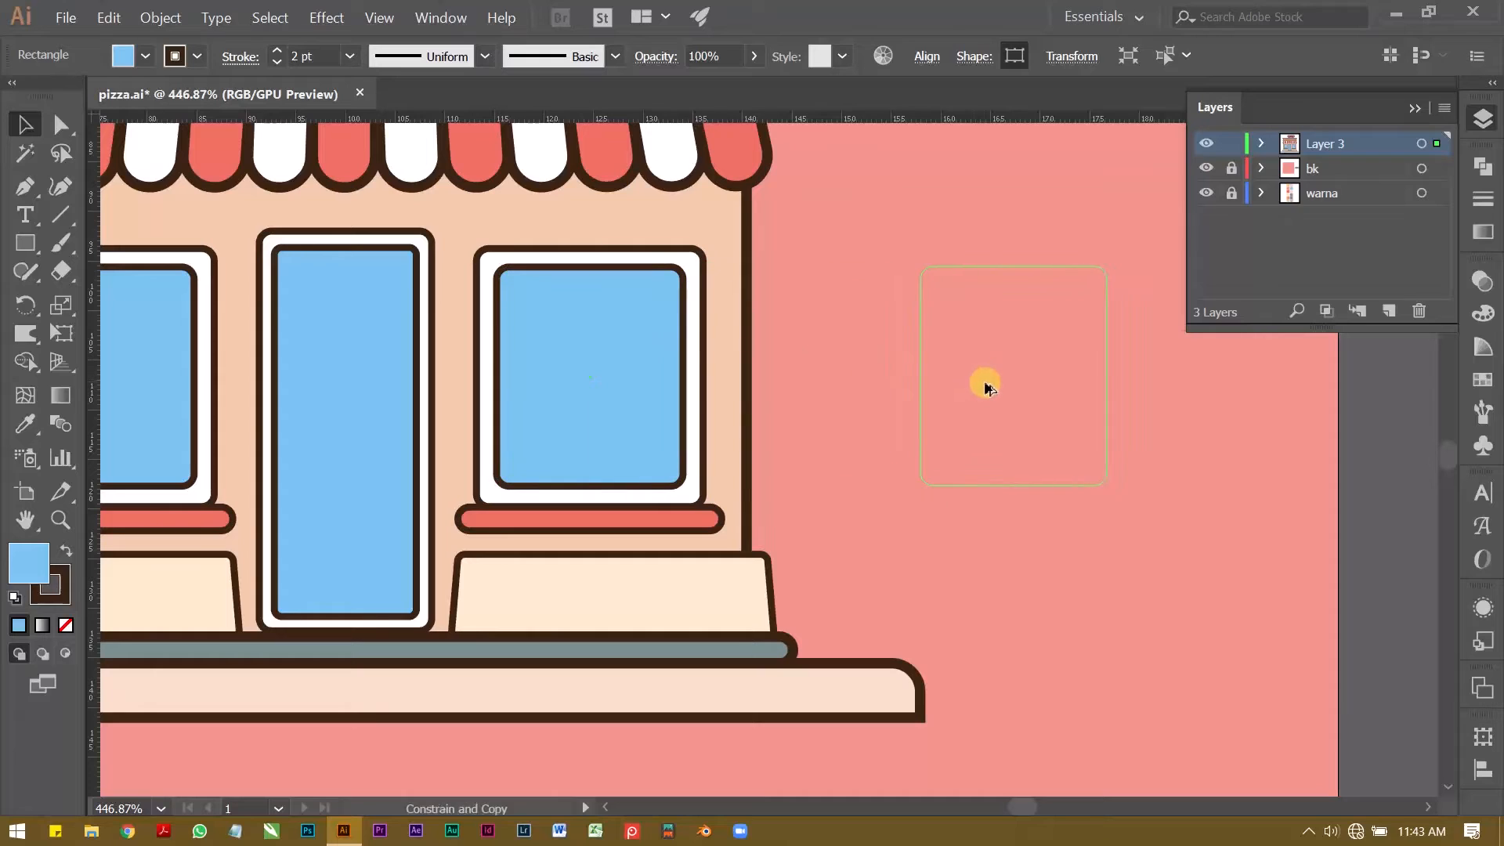
click(942, 217)
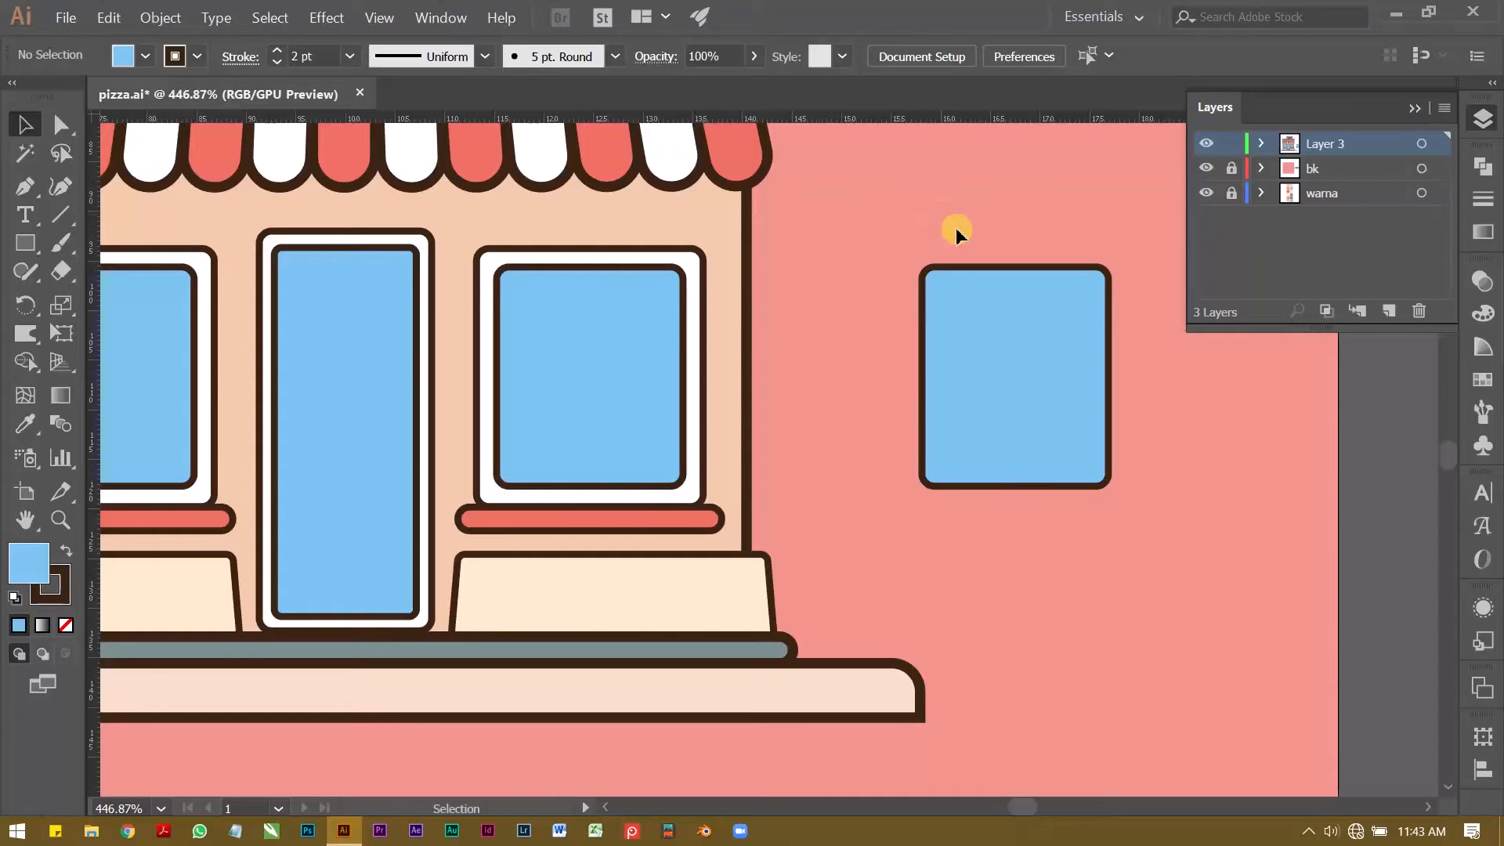
Step: Remove the brown stroke from the duplicated blue pane beside the shop
click(1006, 319)
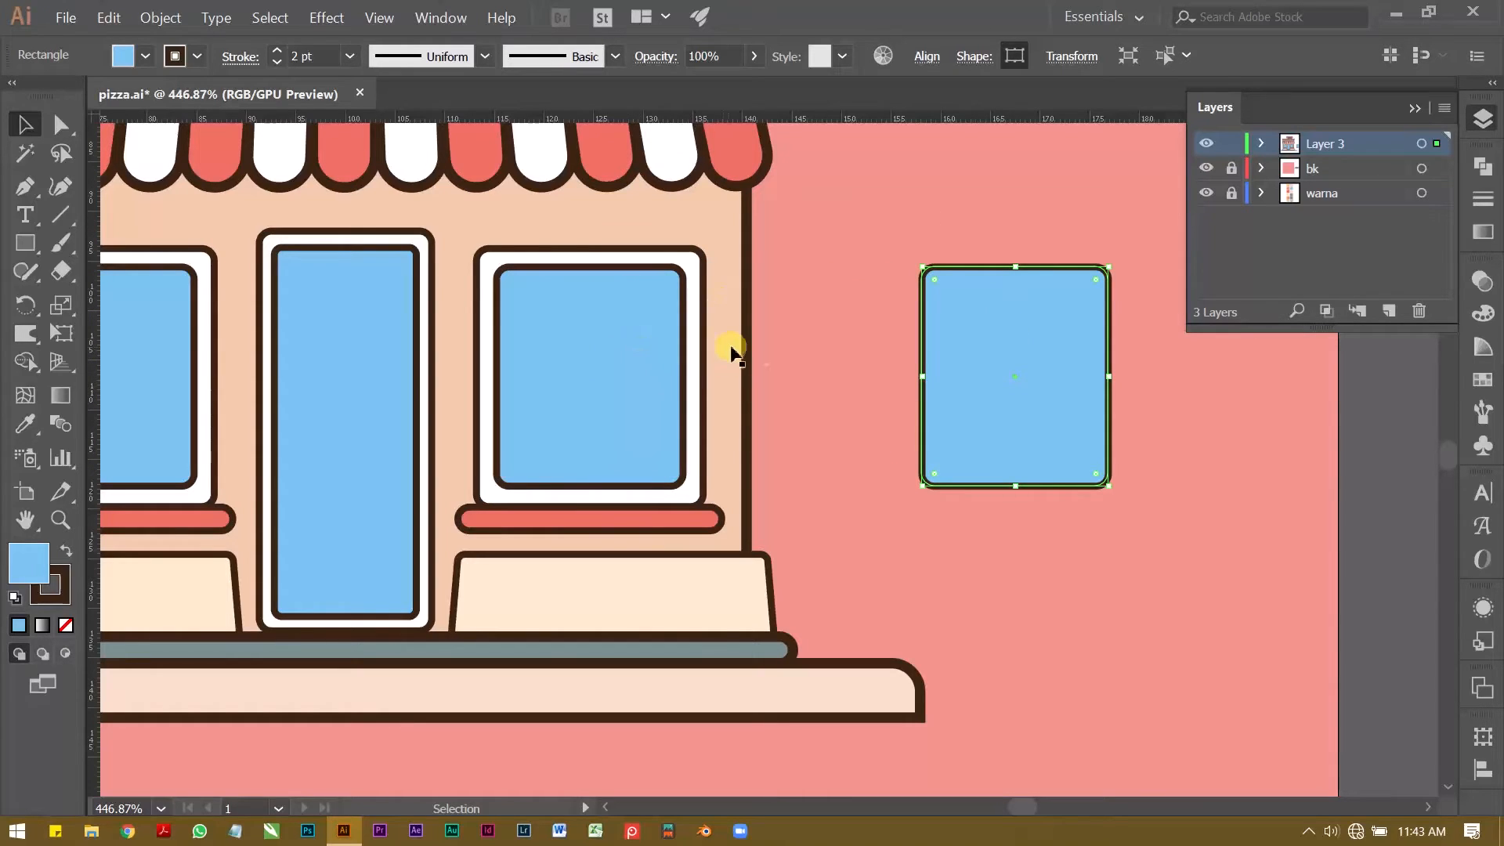
click(197, 56)
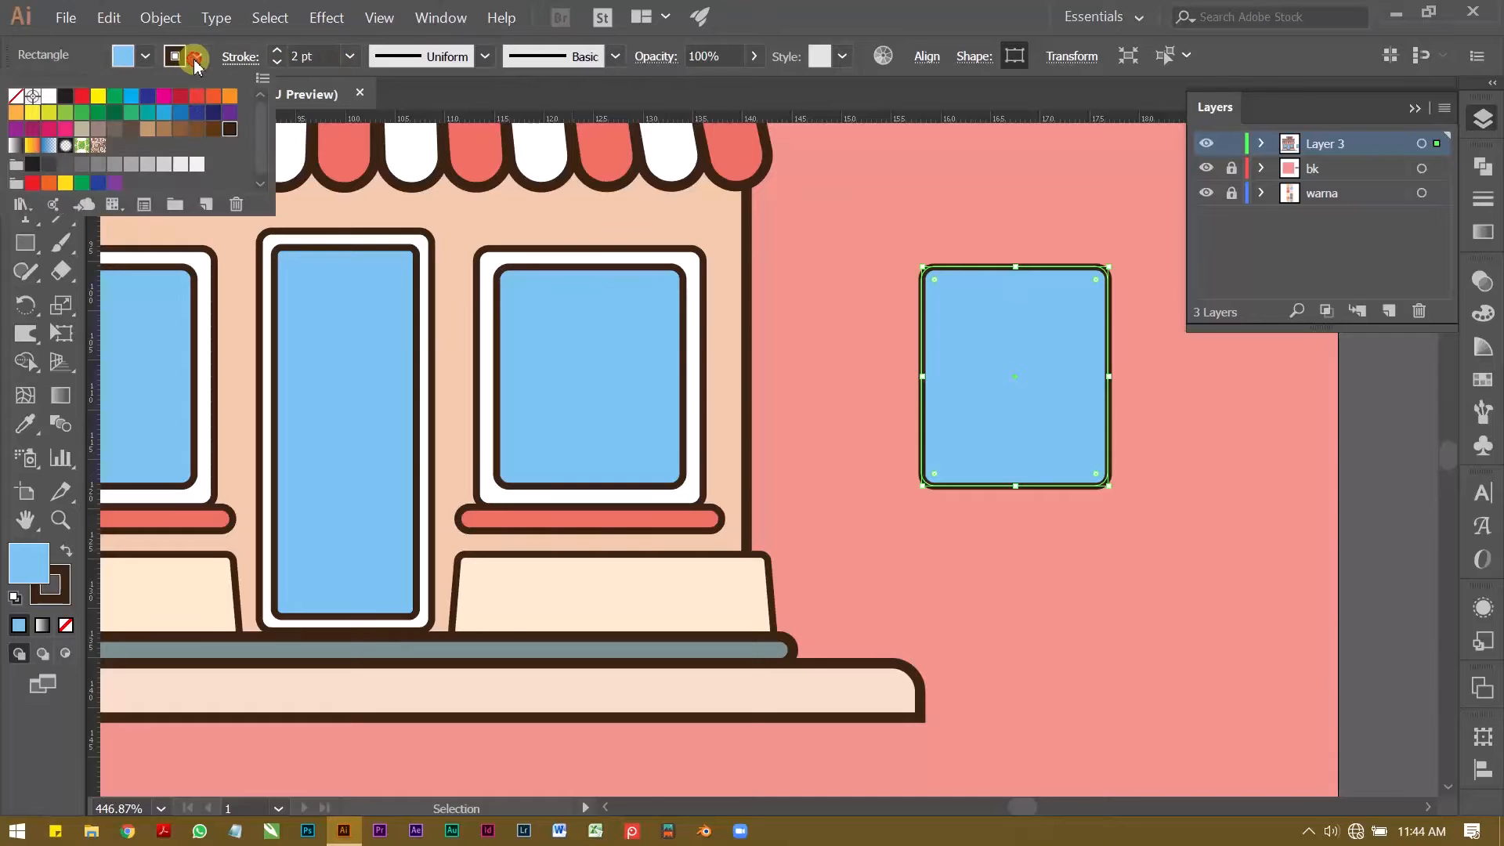
click(16, 96)
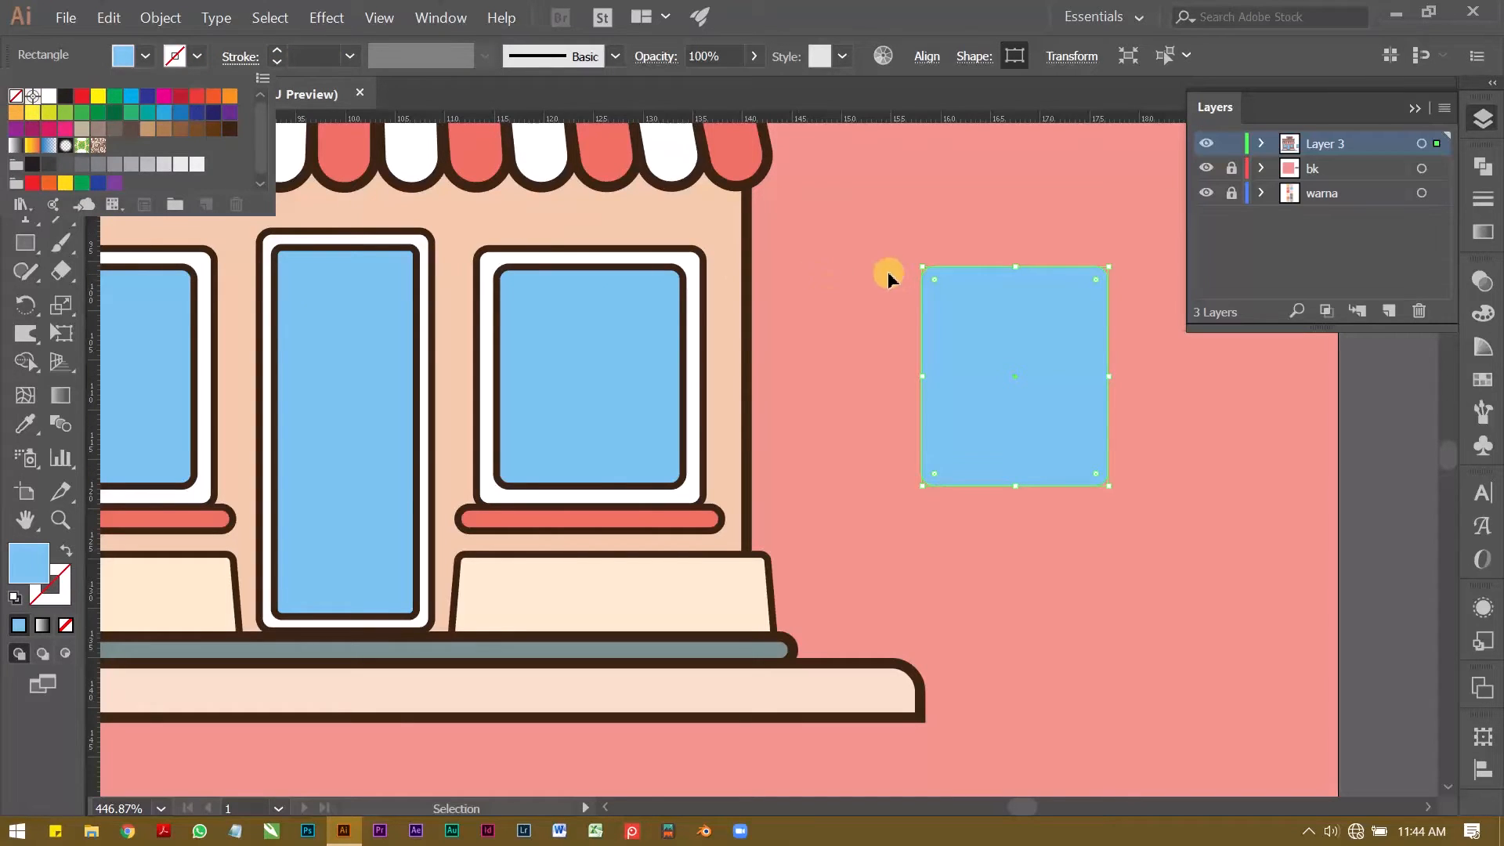
click(877, 272)
click(1093, 346)
click(1015, 333)
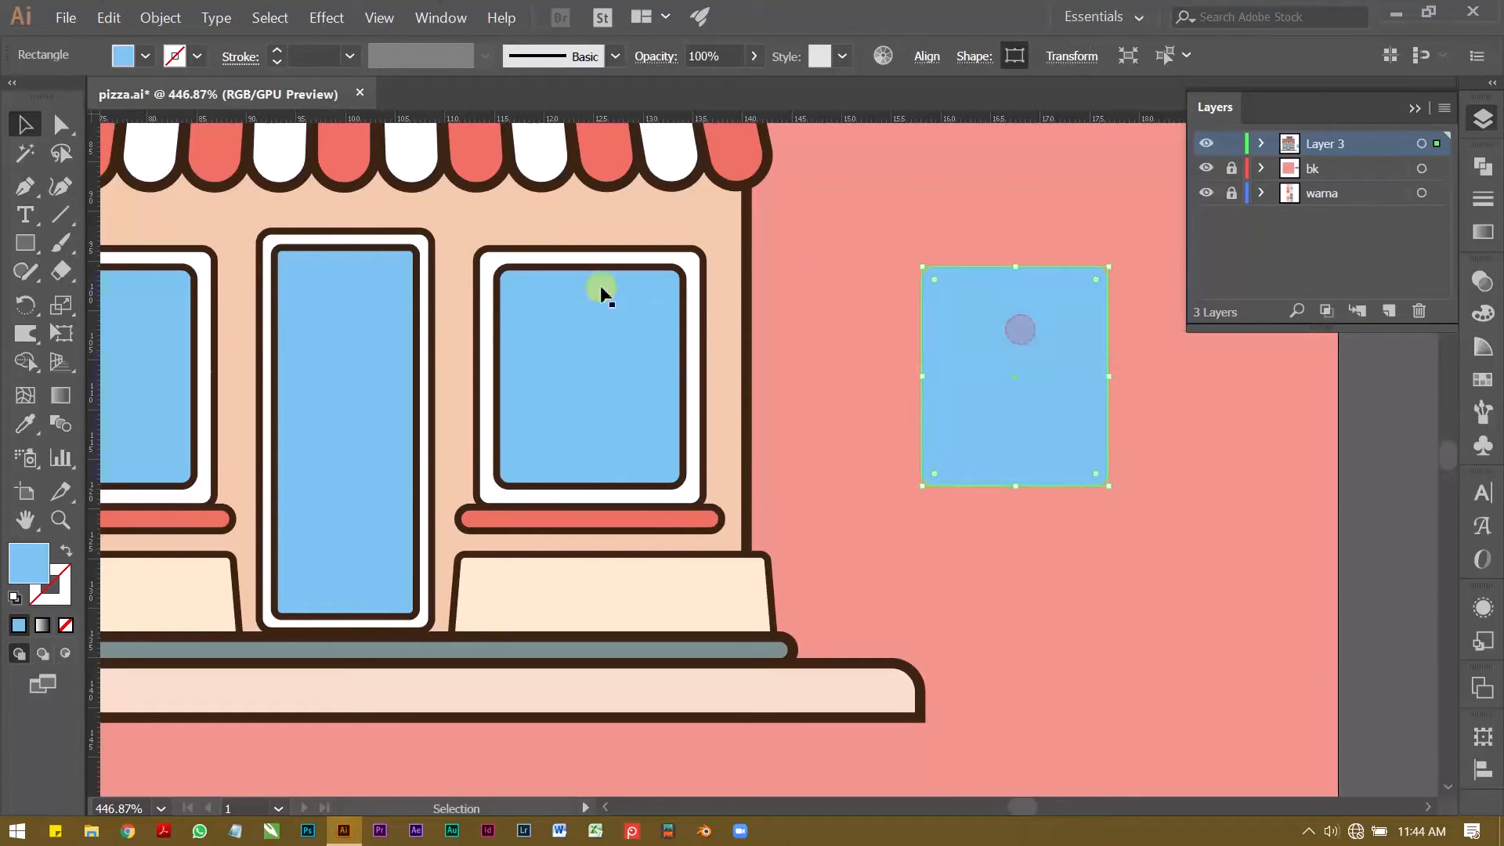
Step: Remove the blue fill from the original pane in the shop's right window, keeping its brown outline
click(576, 293)
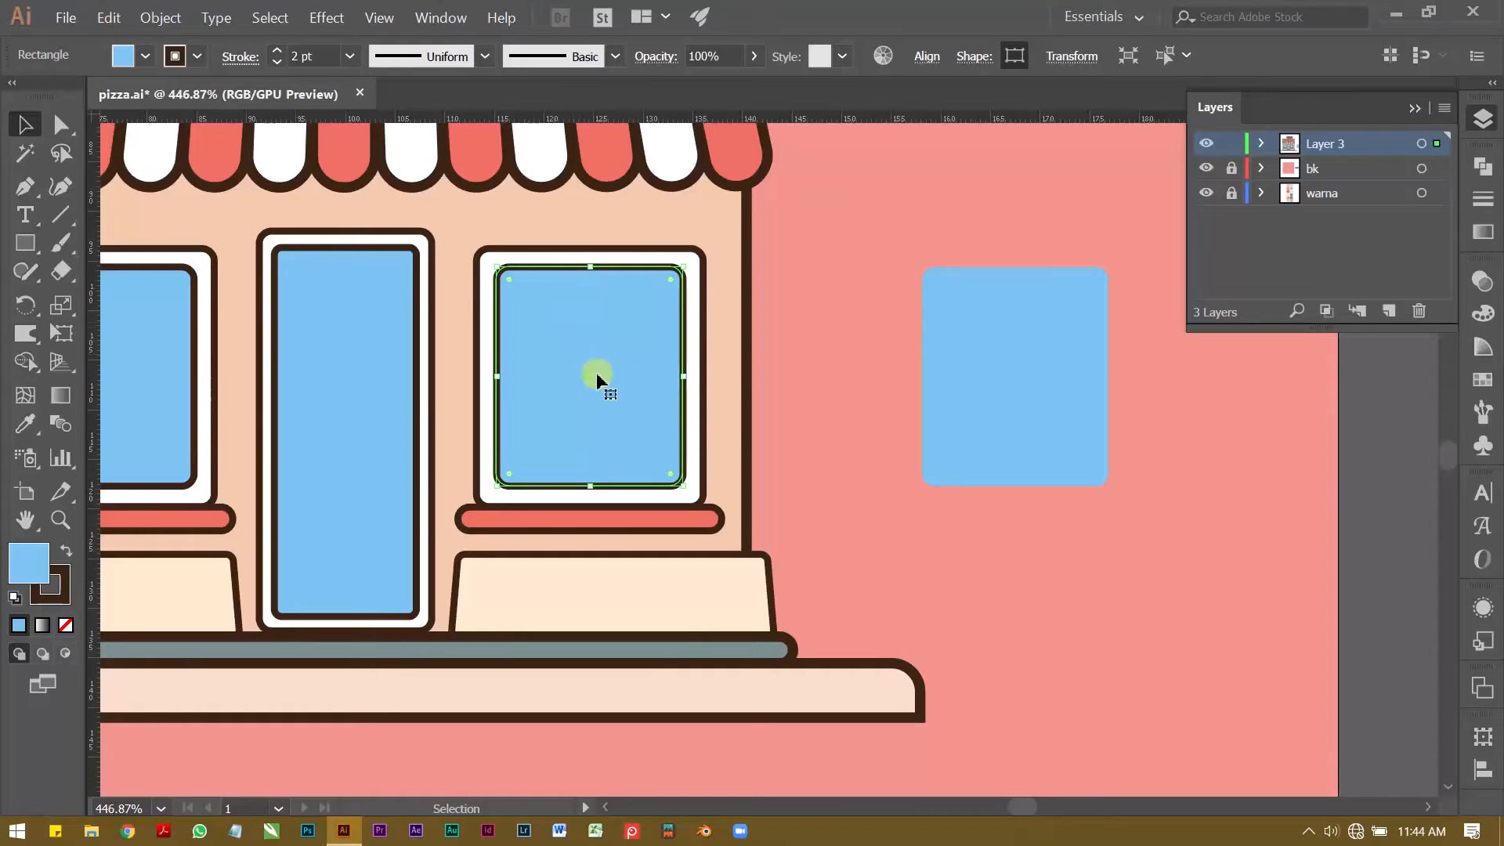
click(145, 56)
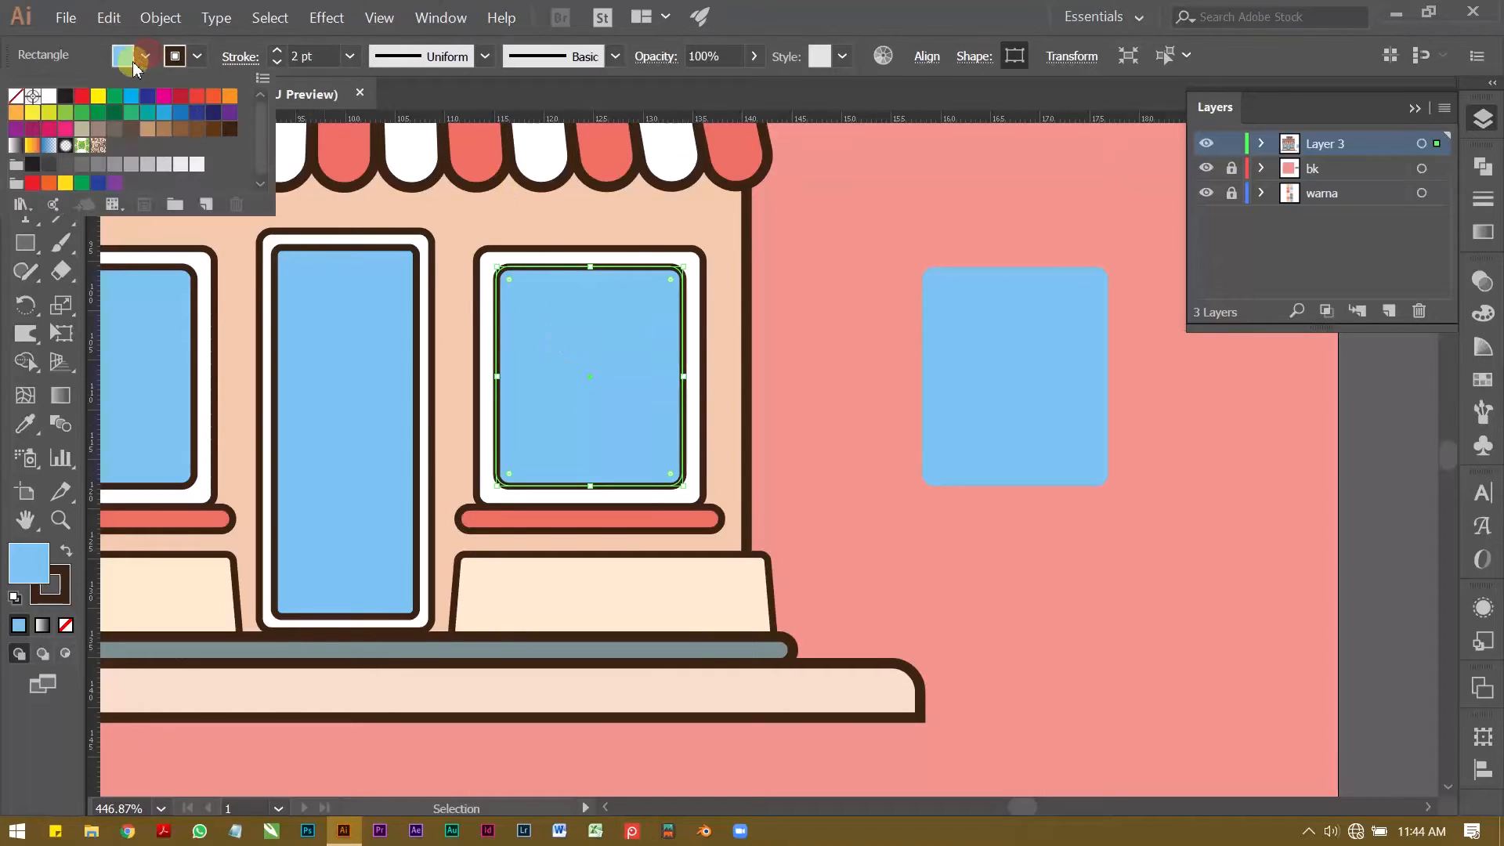
click(15, 97)
click(869, 224)
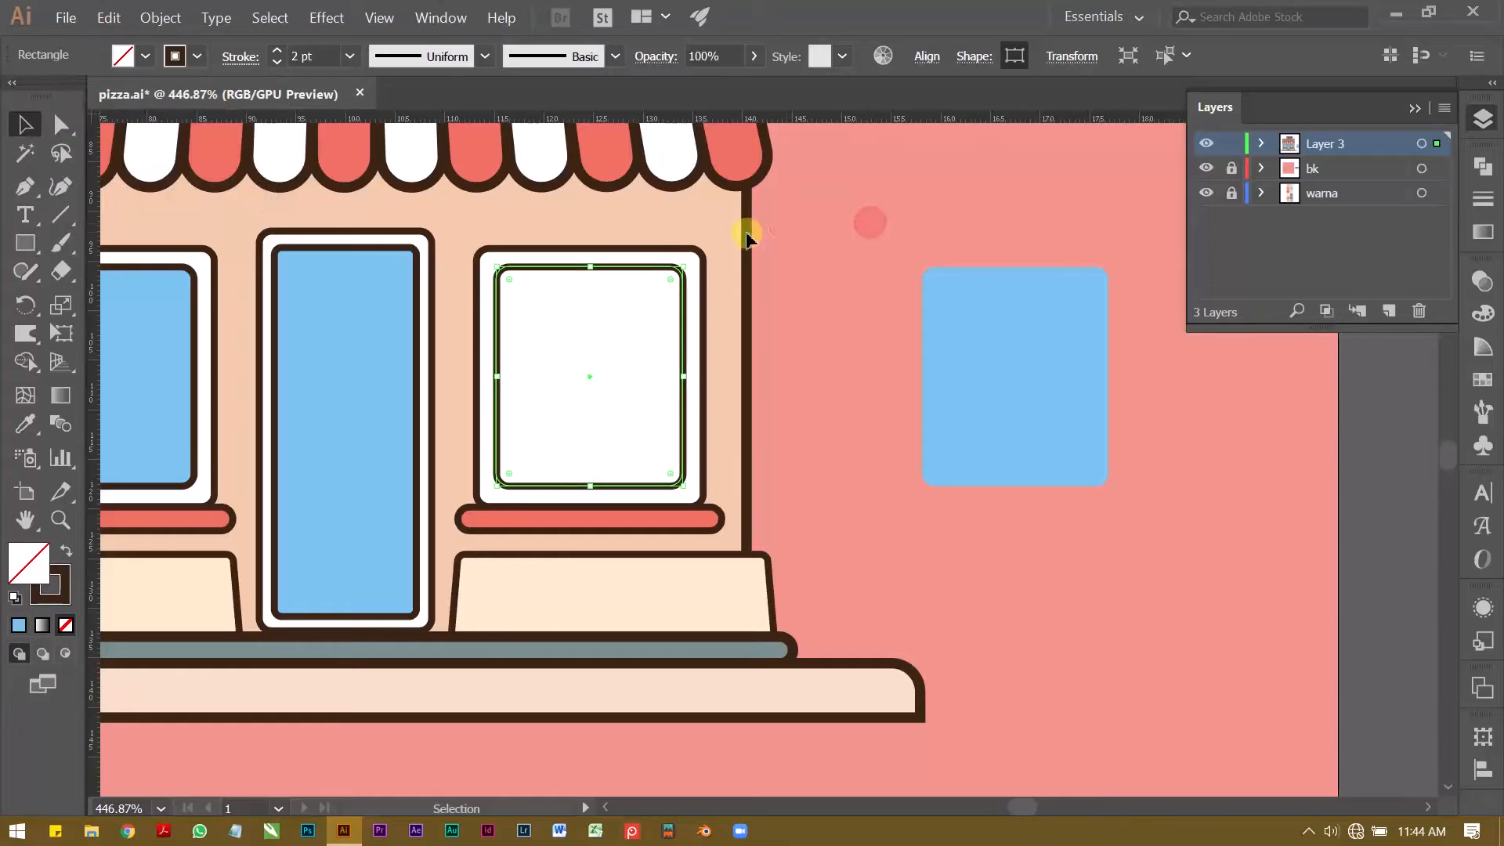
click(858, 241)
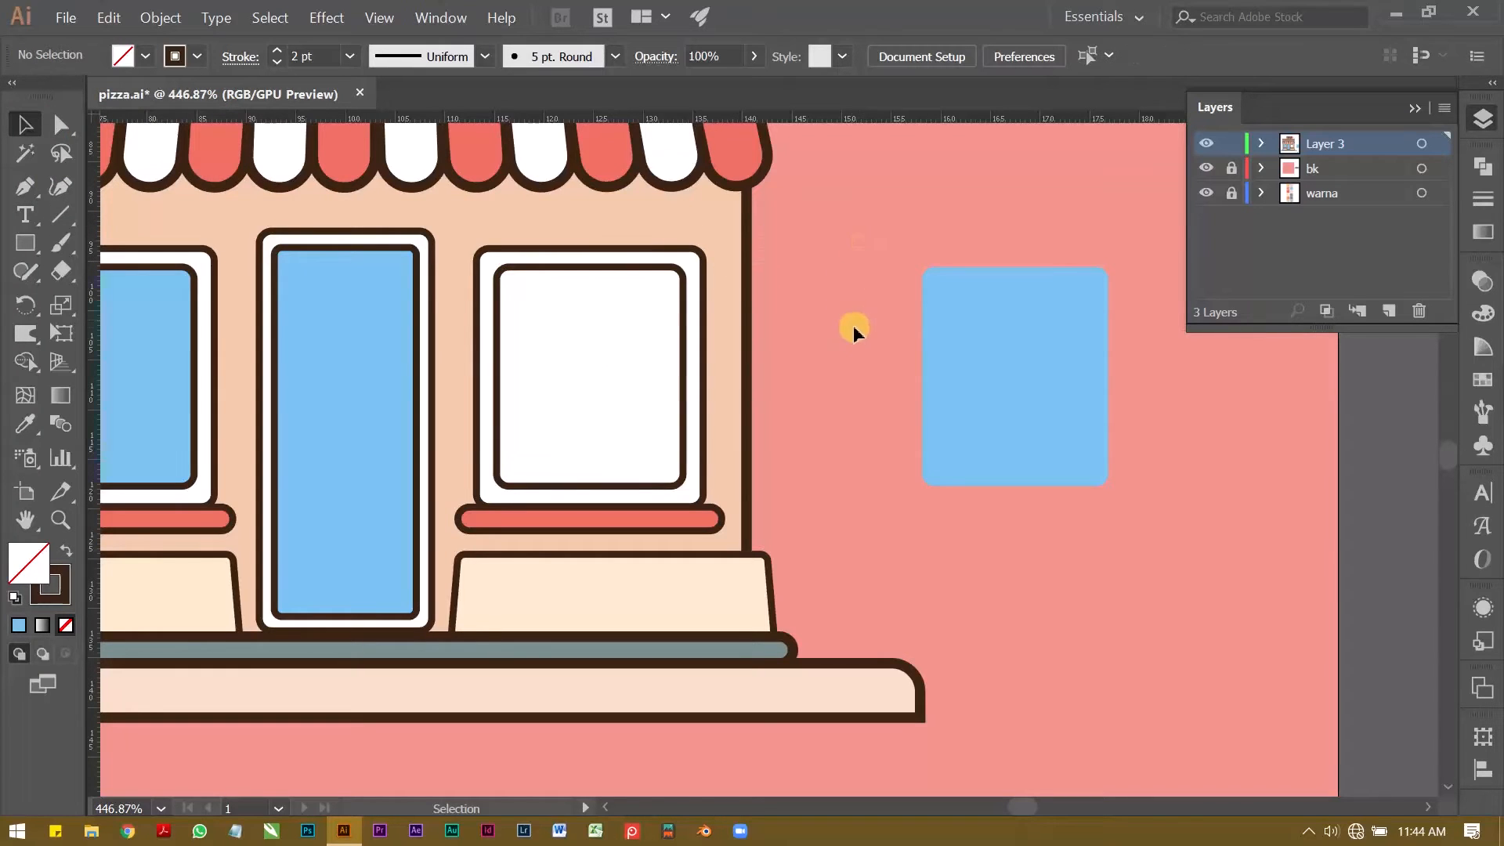
Step: Draw a closed slanted band across the middle of the separate blue pane with the Pen tool, rising towards the right
key(z)
drag(993, 347, 885, 390)
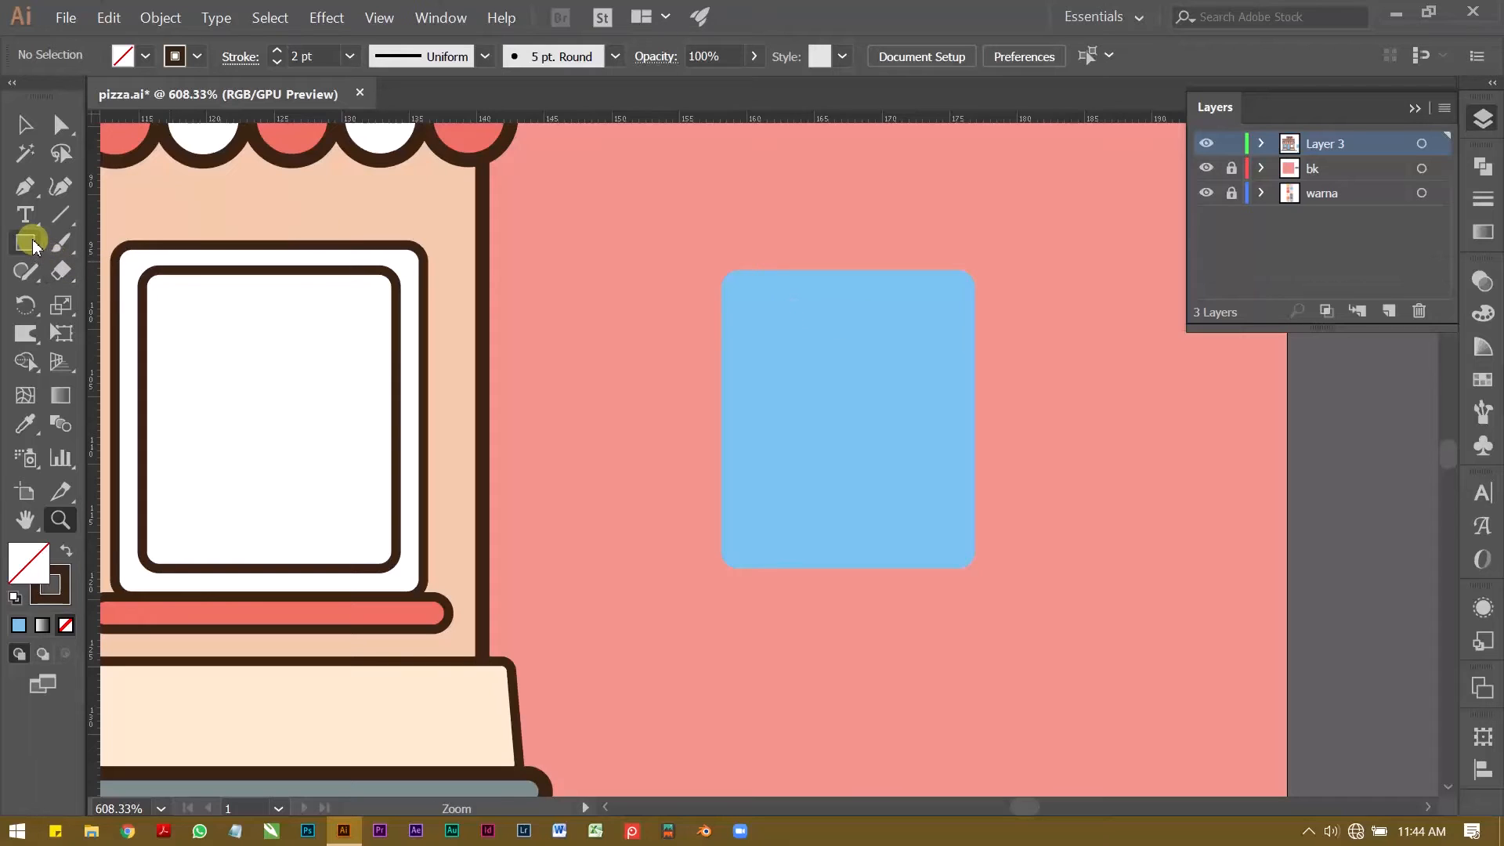
key(p)
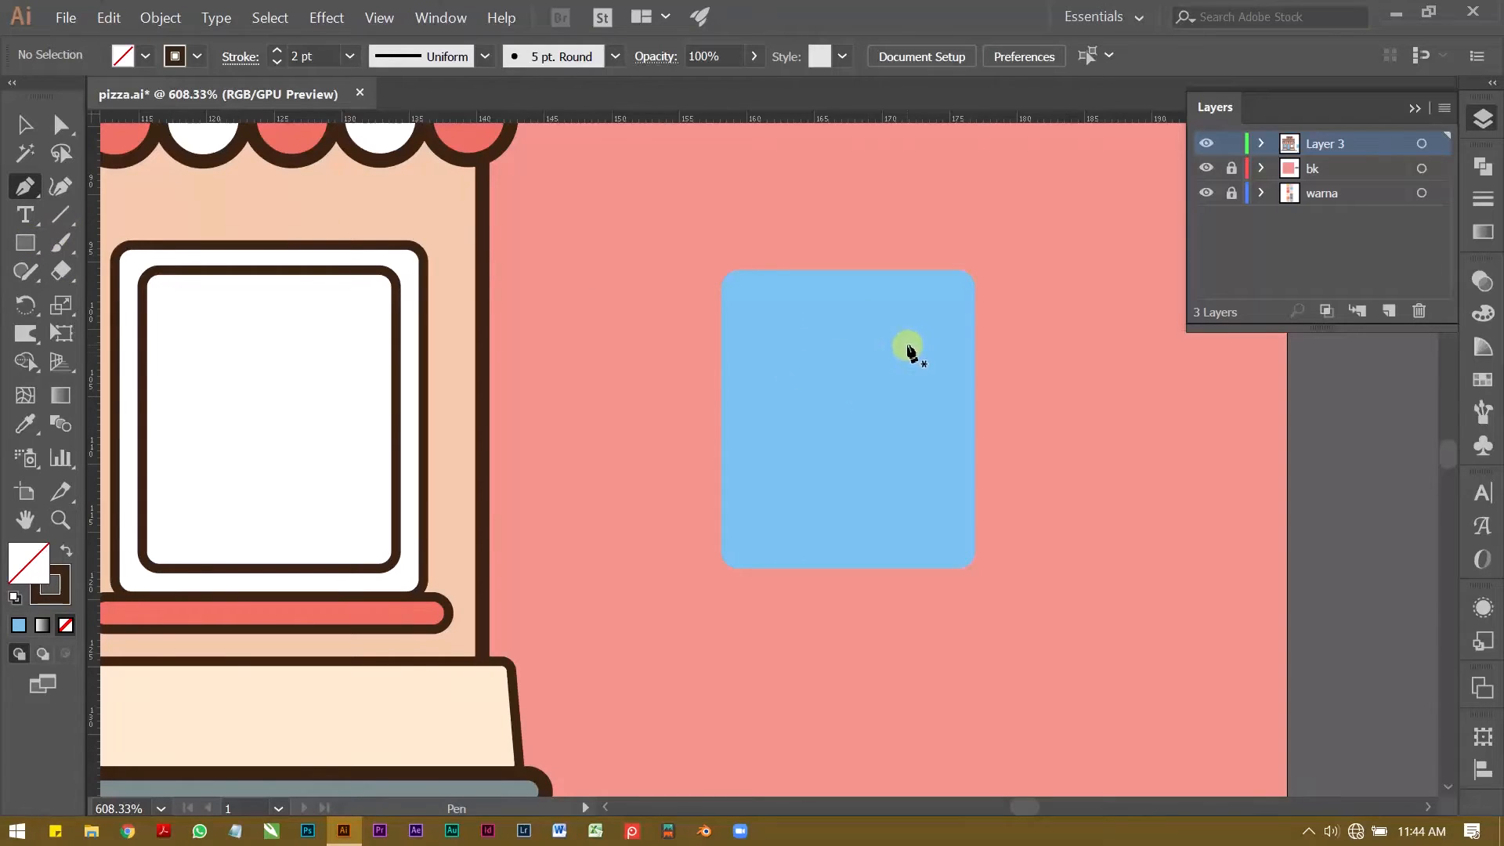
click(975, 330)
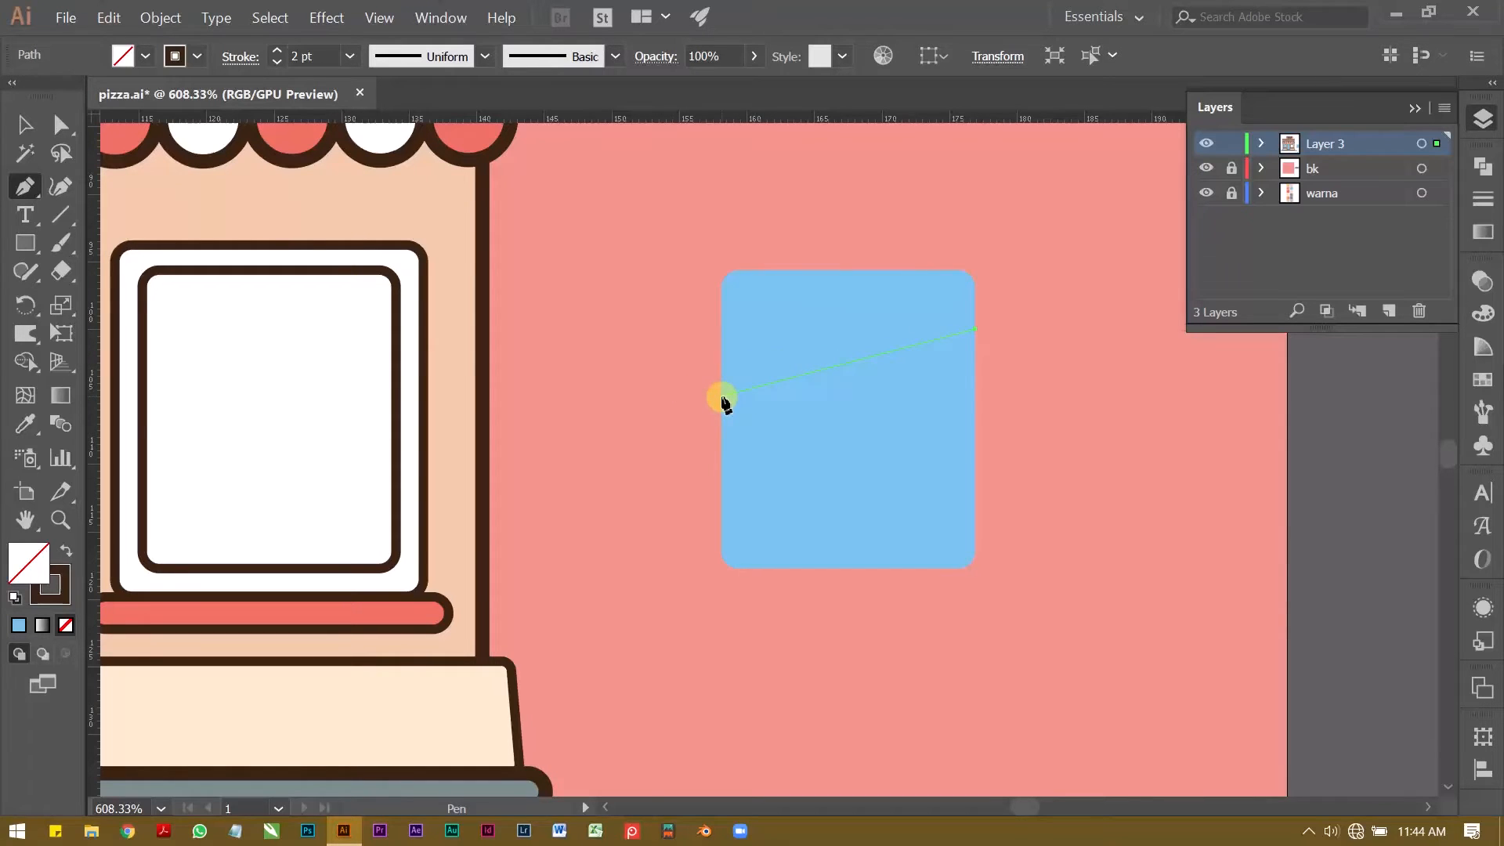
click(721, 396)
click(721, 455)
click(974, 388)
click(975, 330)
Step: Give the slanted band a white fill and no stroke
key(shift+x)
double_click(29, 563)
drag(854, 255, 789, 199)
key(Return)
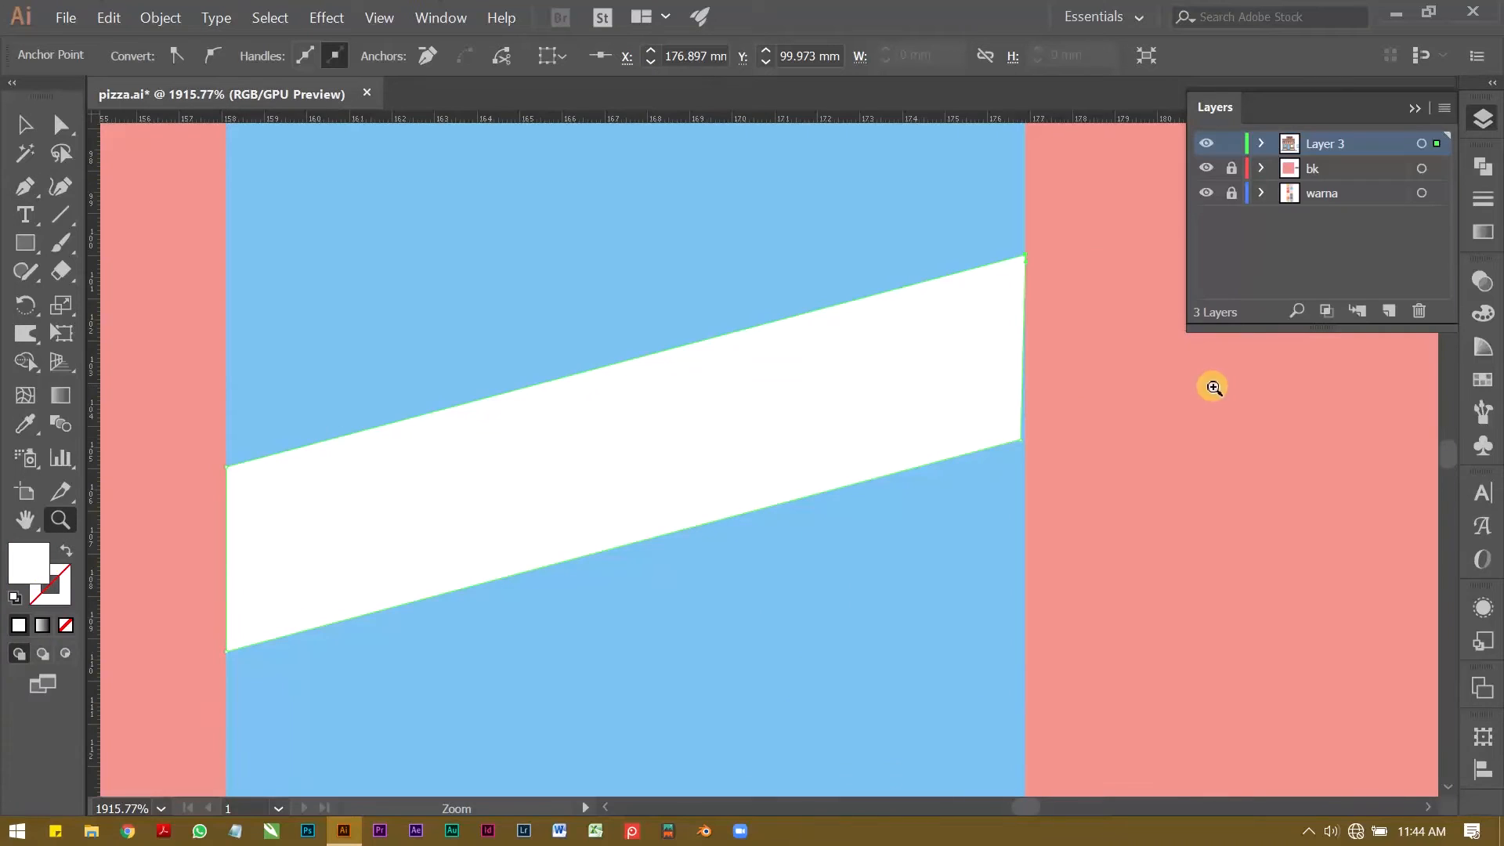
Step: Align the white band's lower right corner with the blue pane's right edge
drag(1012, 443, 1278, 442)
drag(1050, 433, 1064, 431)
drag(1245, 246, 959, 250)
Step: Duplicate the white band straight down, leaving a narrow blue gap between the two bands
key(v)
drag(825, 322, 822, 526)
drag(895, 491, 648, 447)
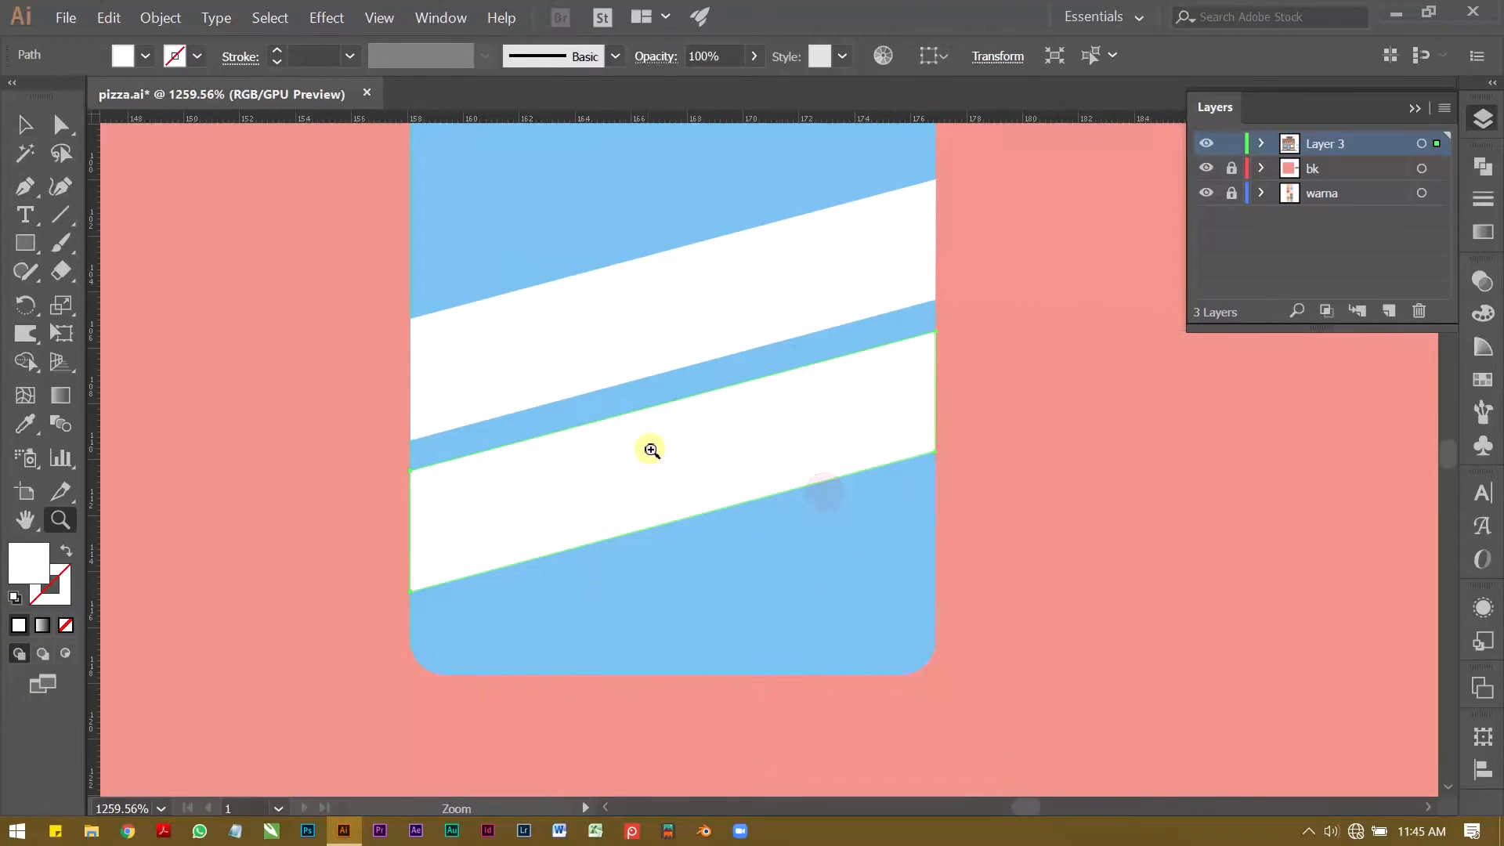
key(v)
drag(675, 593, 661, 508)
key(ctrl+z)
Step: Narrow the lower white band to a thin stripe by raising its two lower corners parallel to its upper edge
key(z)
drag(463, 567, 584, 570)
key(v)
click(302, 536)
click(563, 556)
key(a)
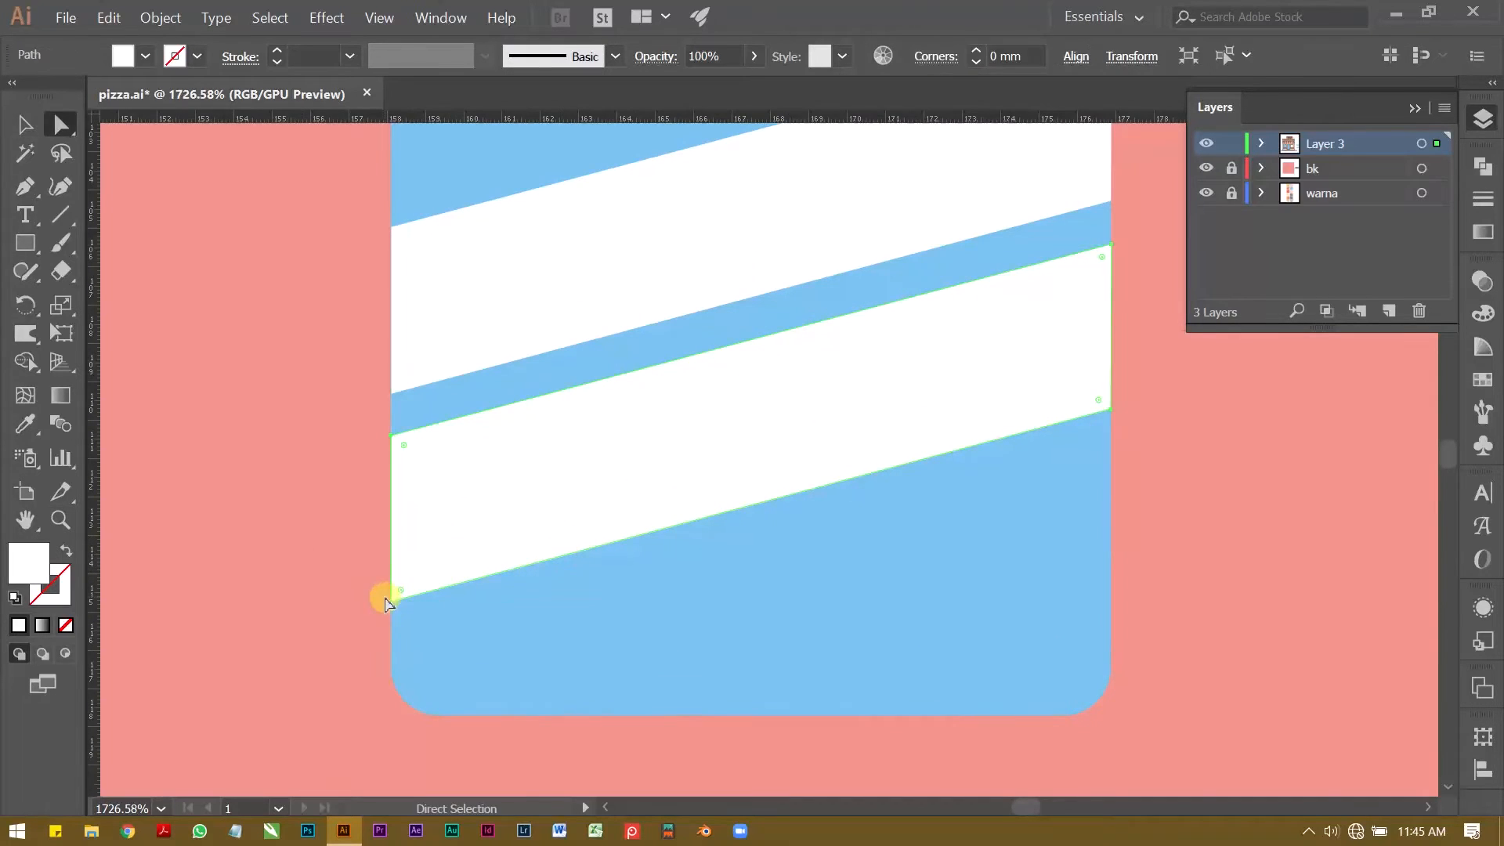
drag(392, 604, 394, 474)
key(ctrl+z)
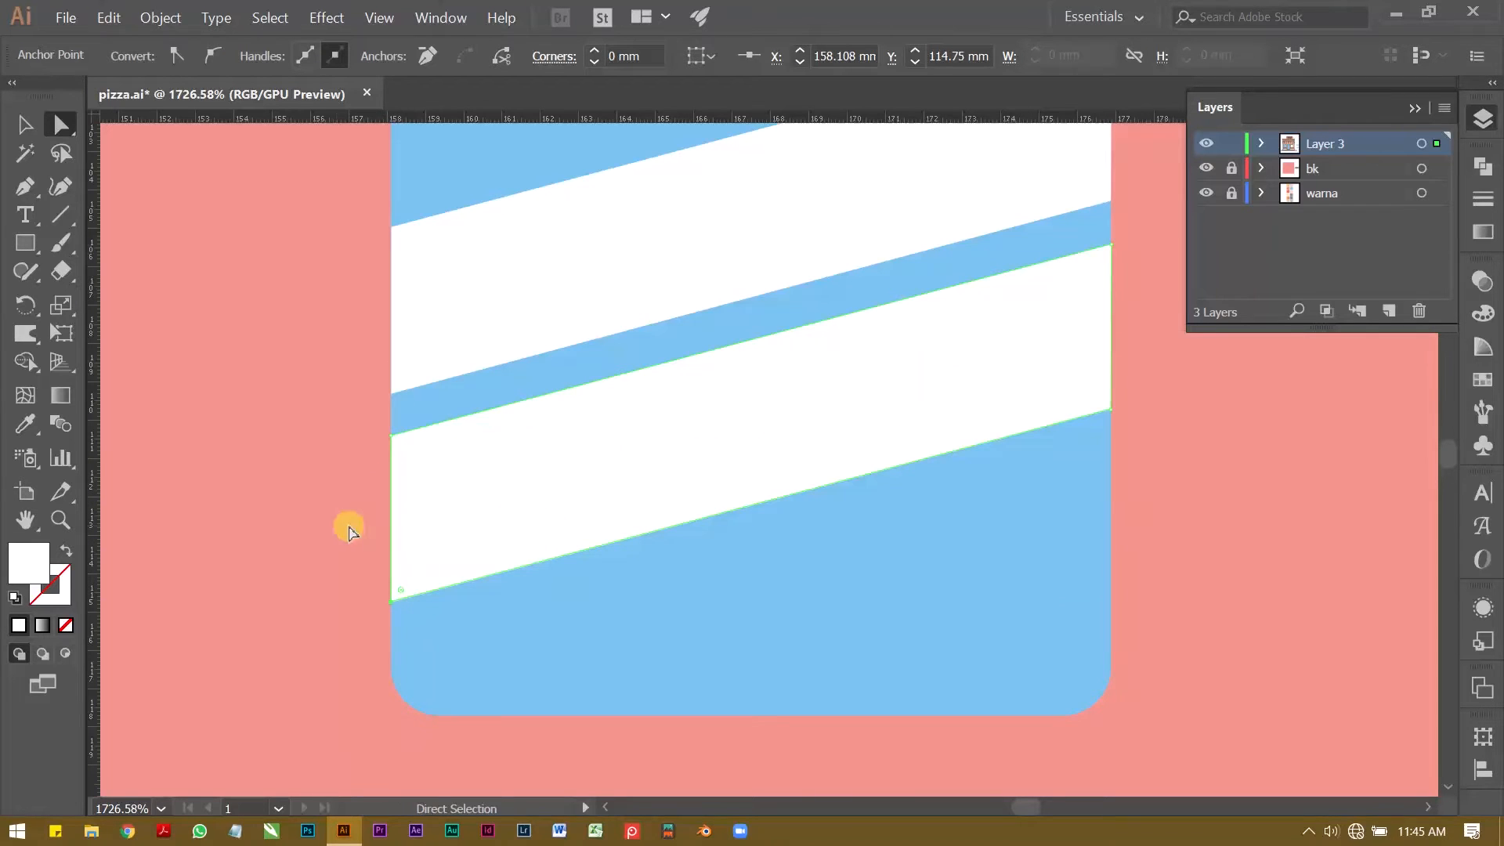
click(285, 520)
click(480, 504)
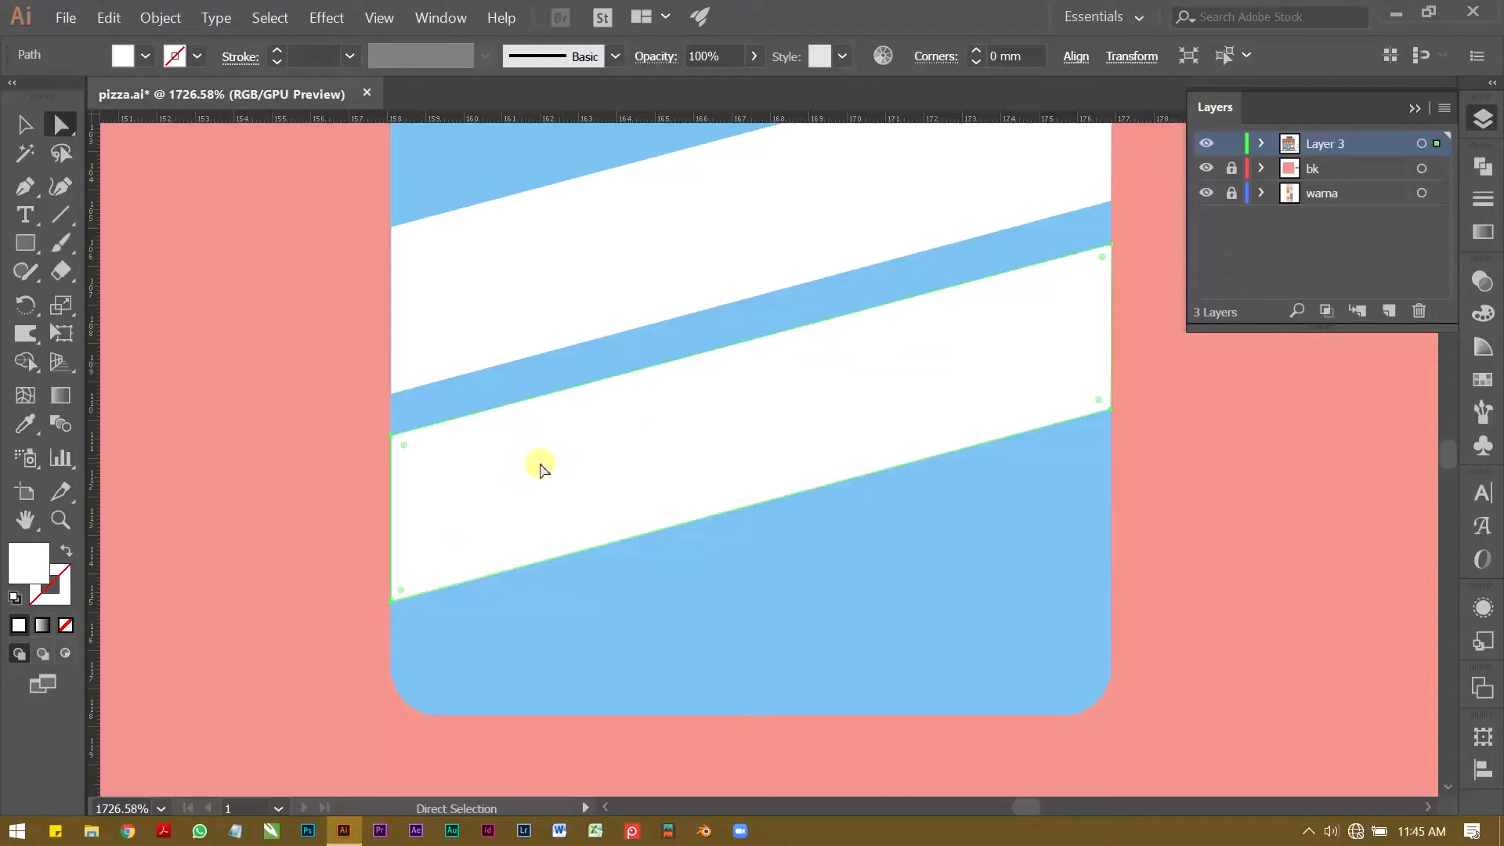
drag(391, 604, 391, 472)
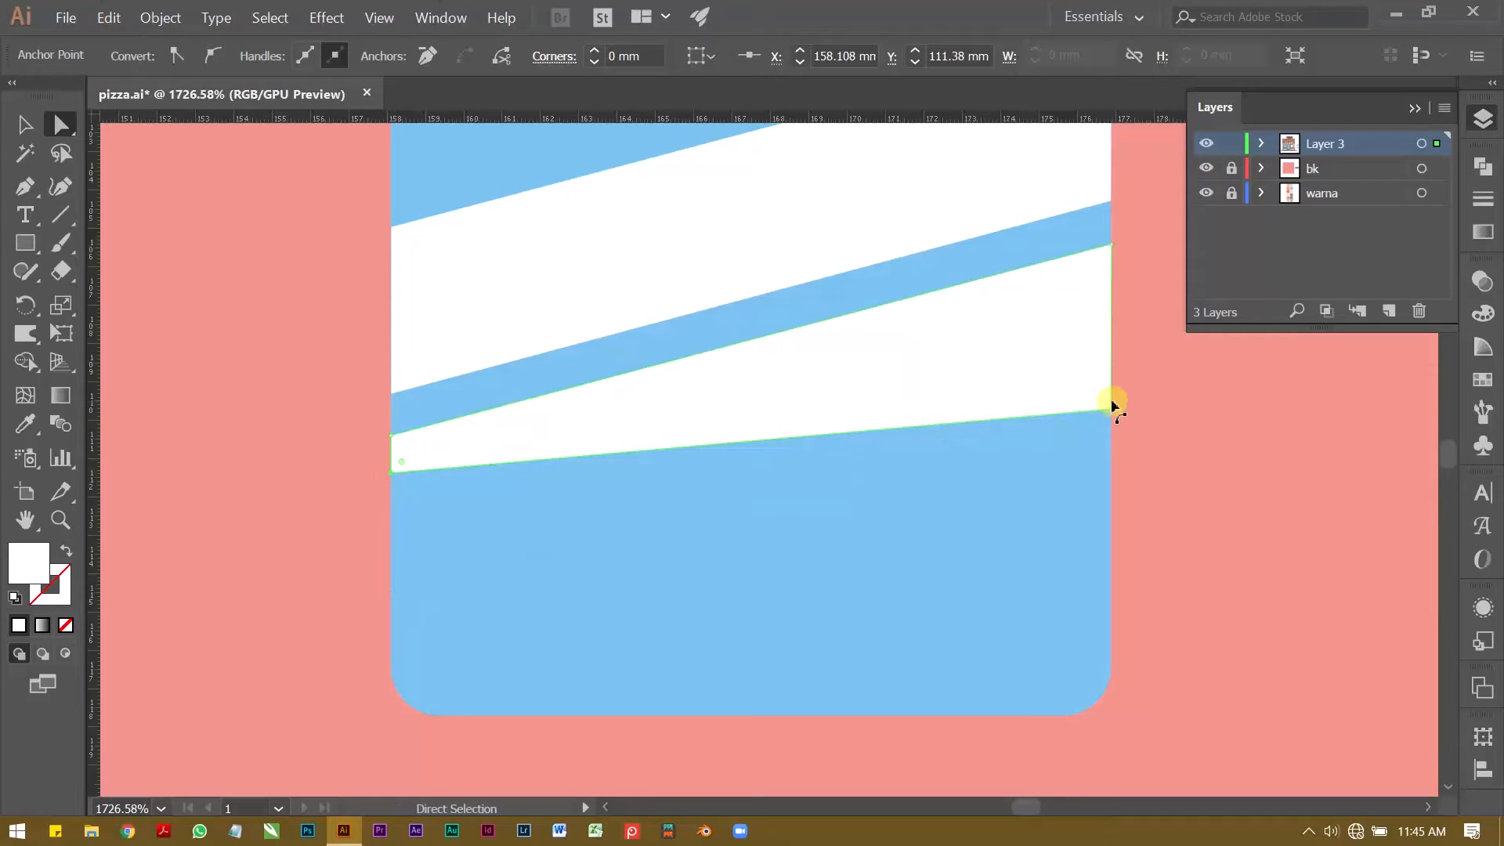
drag(1110, 409, 1112, 278)
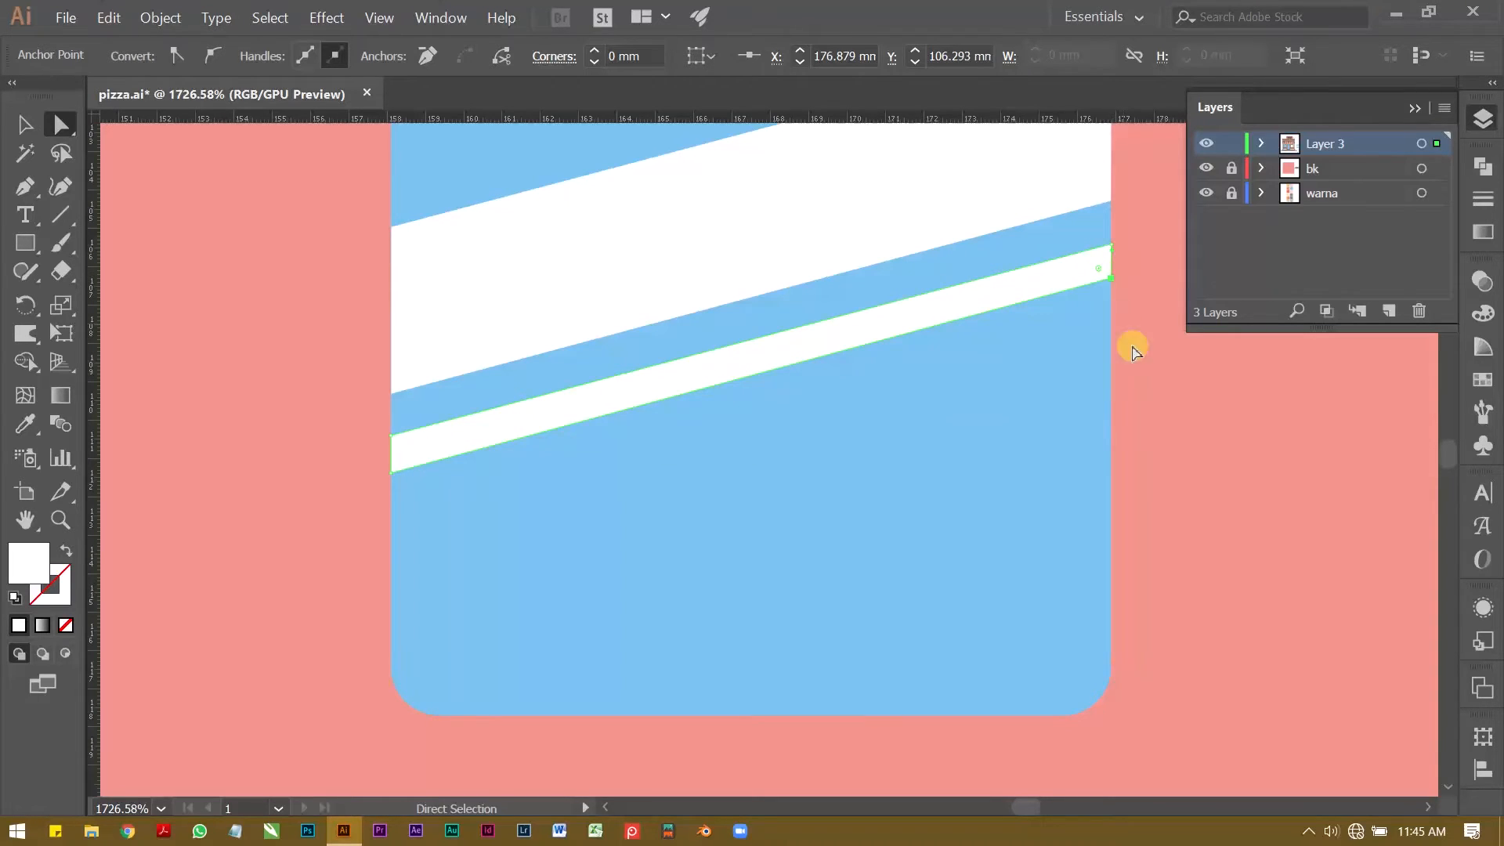
key(v)
click(1157, 429)
Step: Set the opacity of both white bands on the blue pane to 30%
key(z)
drag(1076, 375, 708, 426)
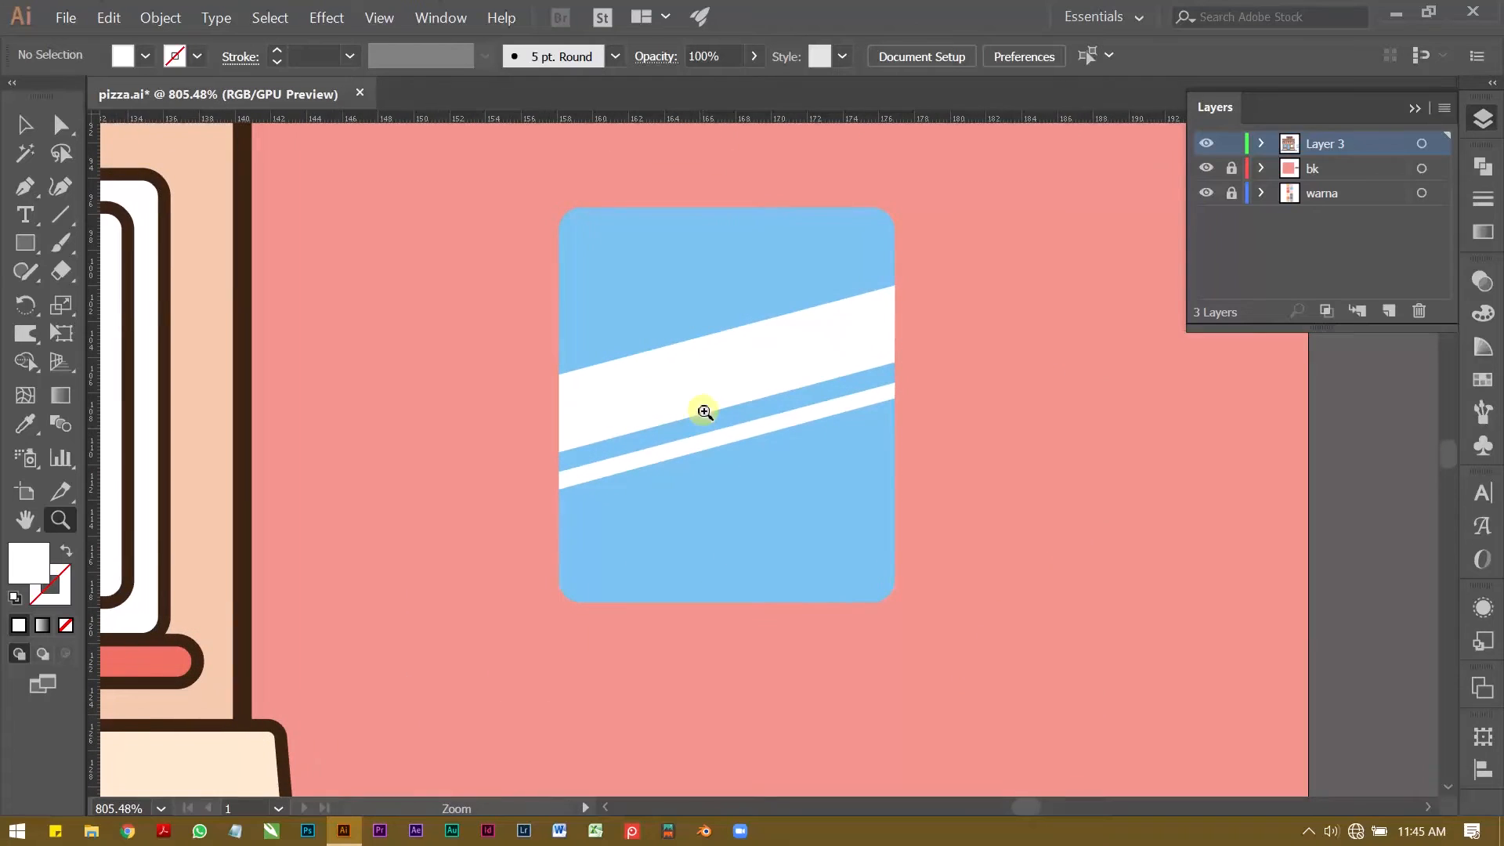
key(v)
click(708, 376)
shift+click(729, 439)
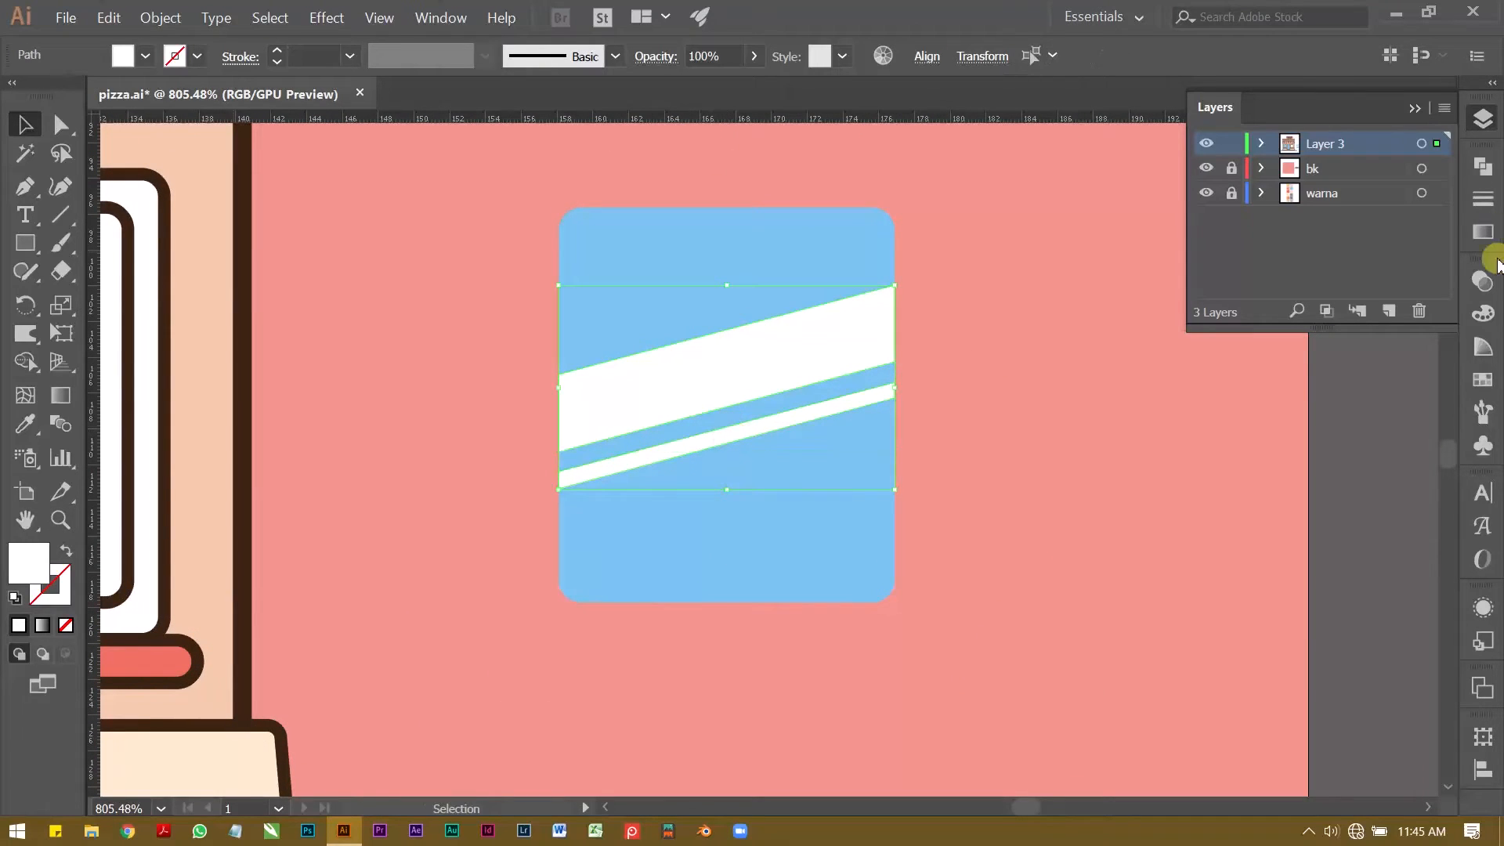
click(1483, 281)
click(1393, 305)
text(30)
key(Return)
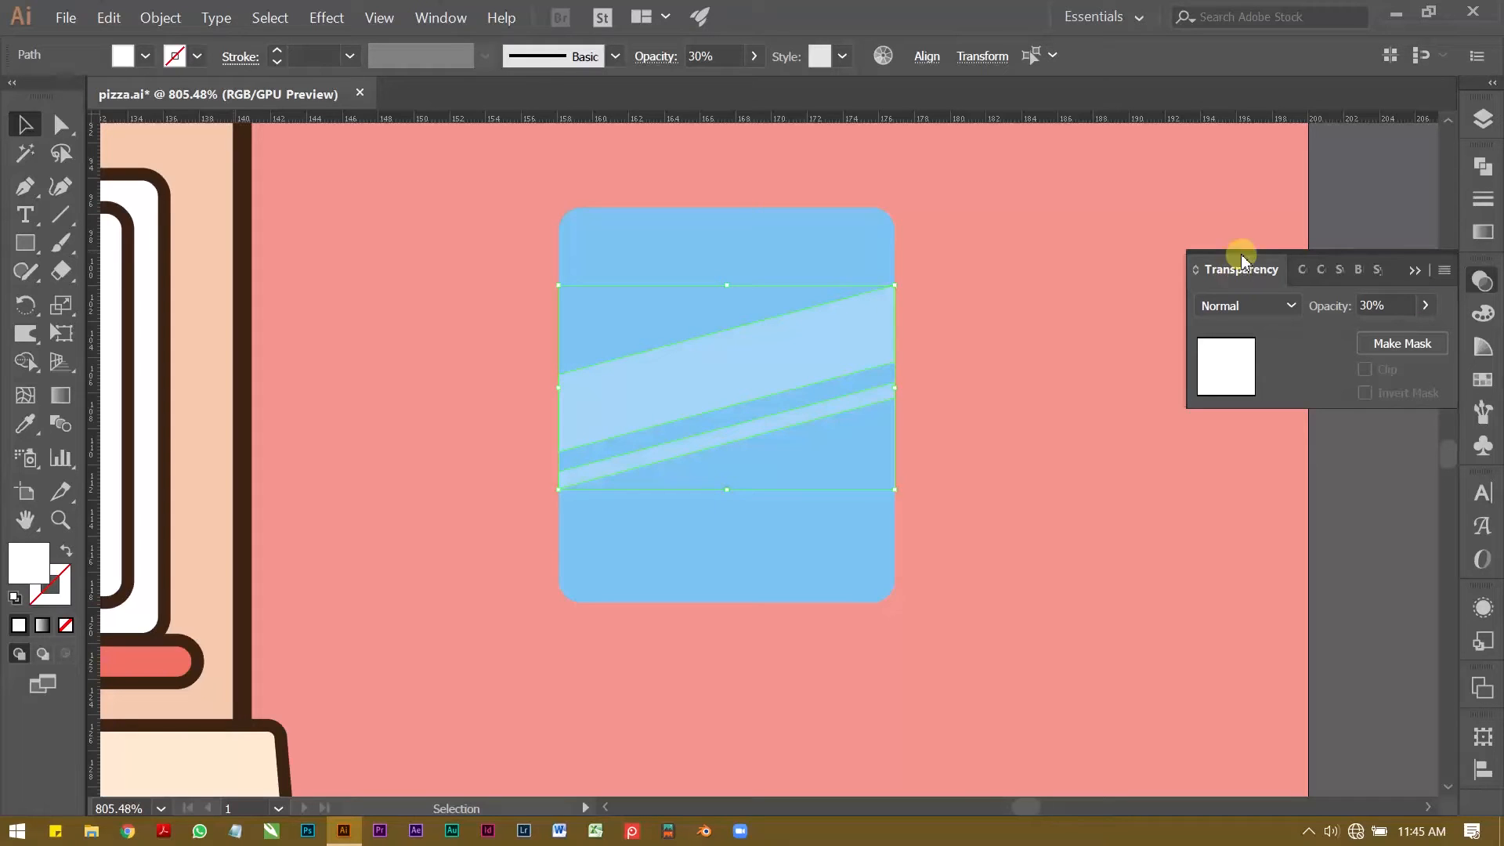
Step: Try 40% opacity on the two white bands and settle on 50%
click(1399, 305)
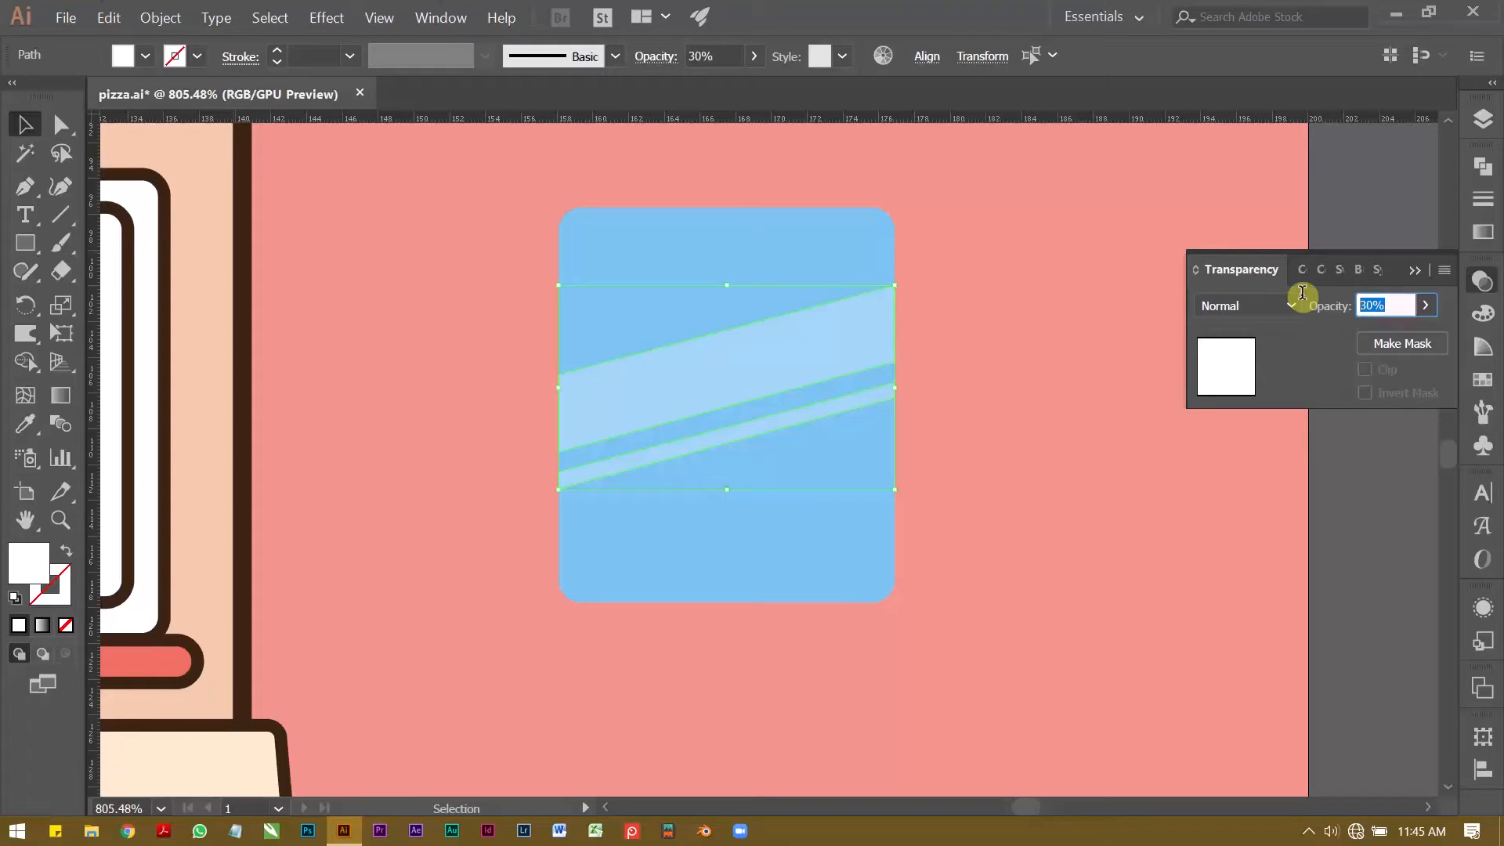
text(40)
click(1306, 305)
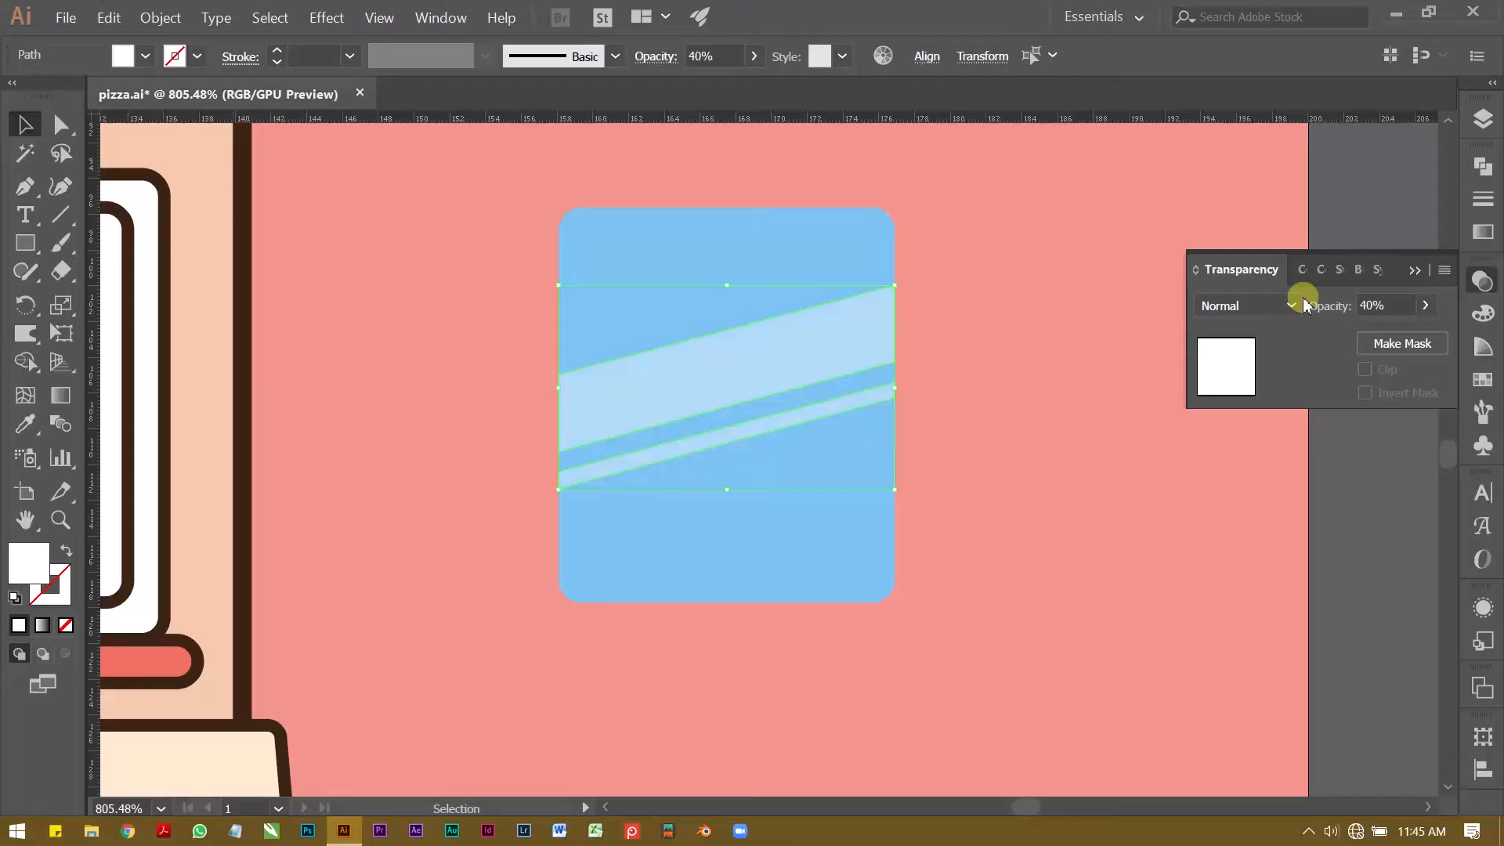
click(1306, 305)
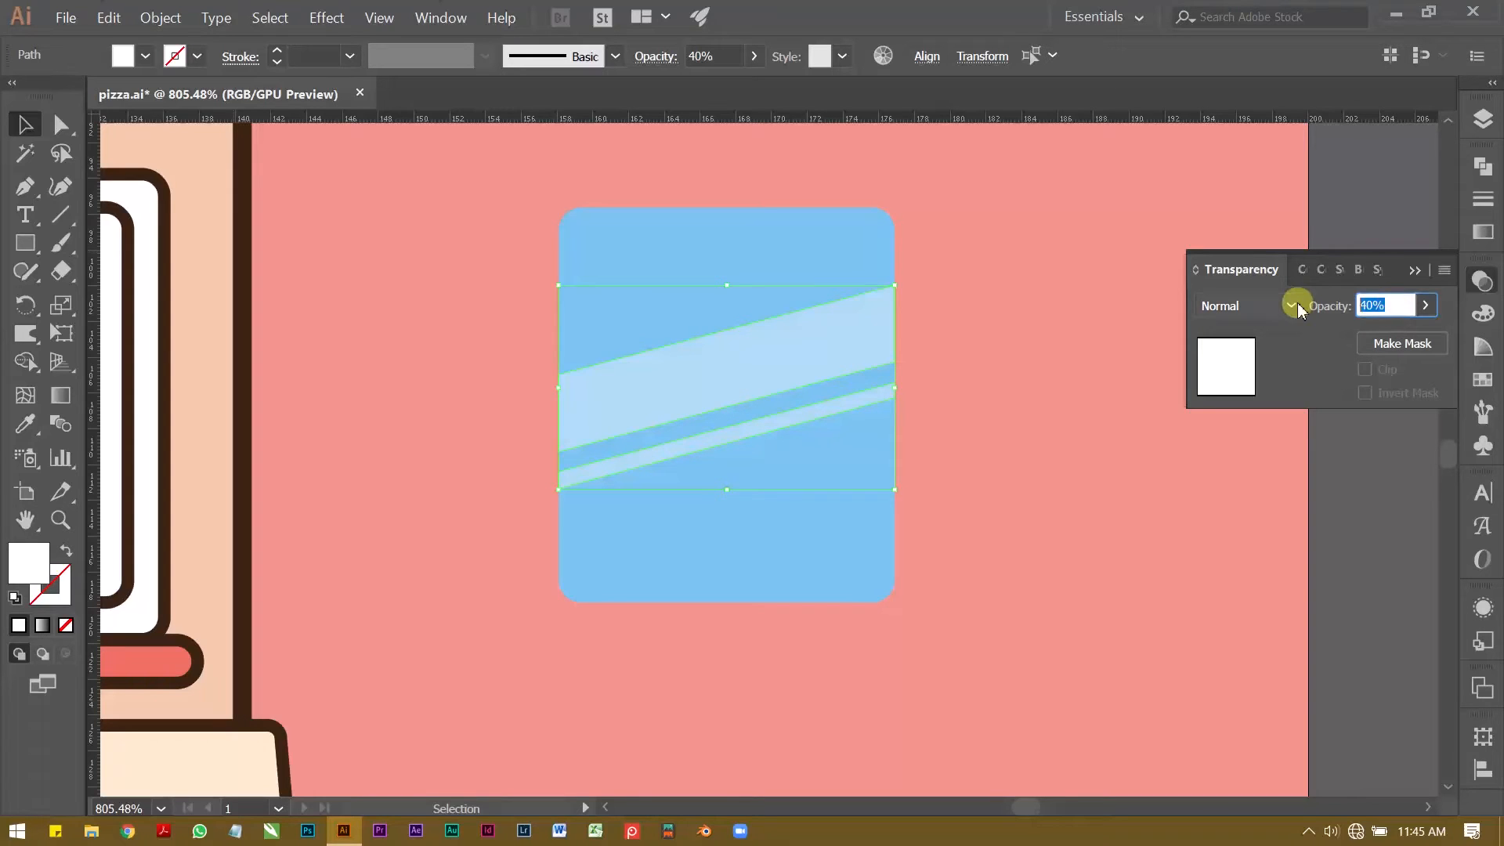
text(50)
click(1297, 305)
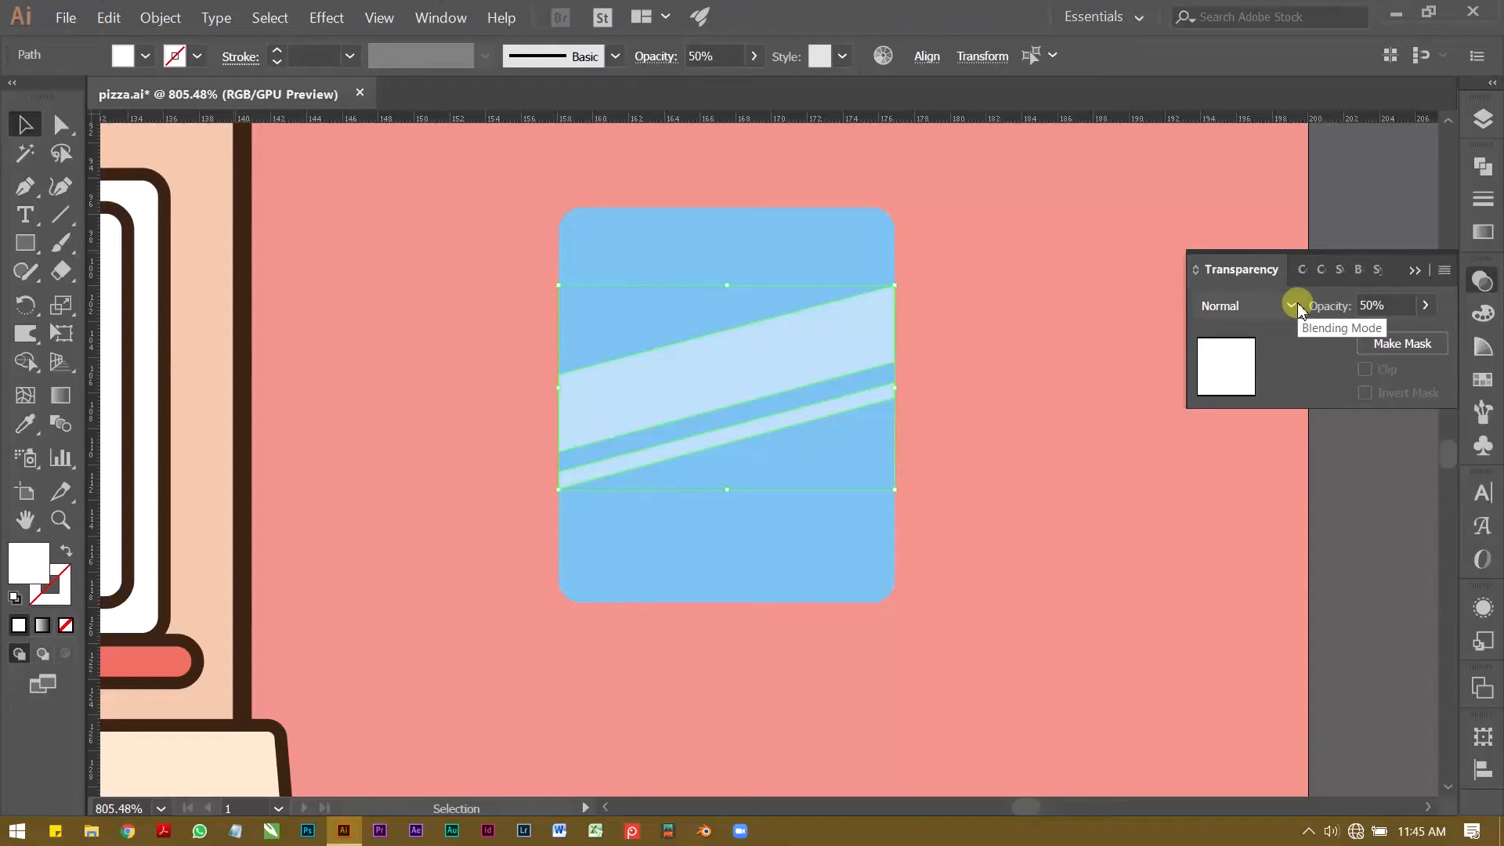
click(1349, 256)
Step: Draw a short vertical line near the blue pane's lower right corner and copy the shop outline's dark brown stroke onto it
key(z)
drag(1013, 277, 802, 318)
drag(801, 319, 771, 370)
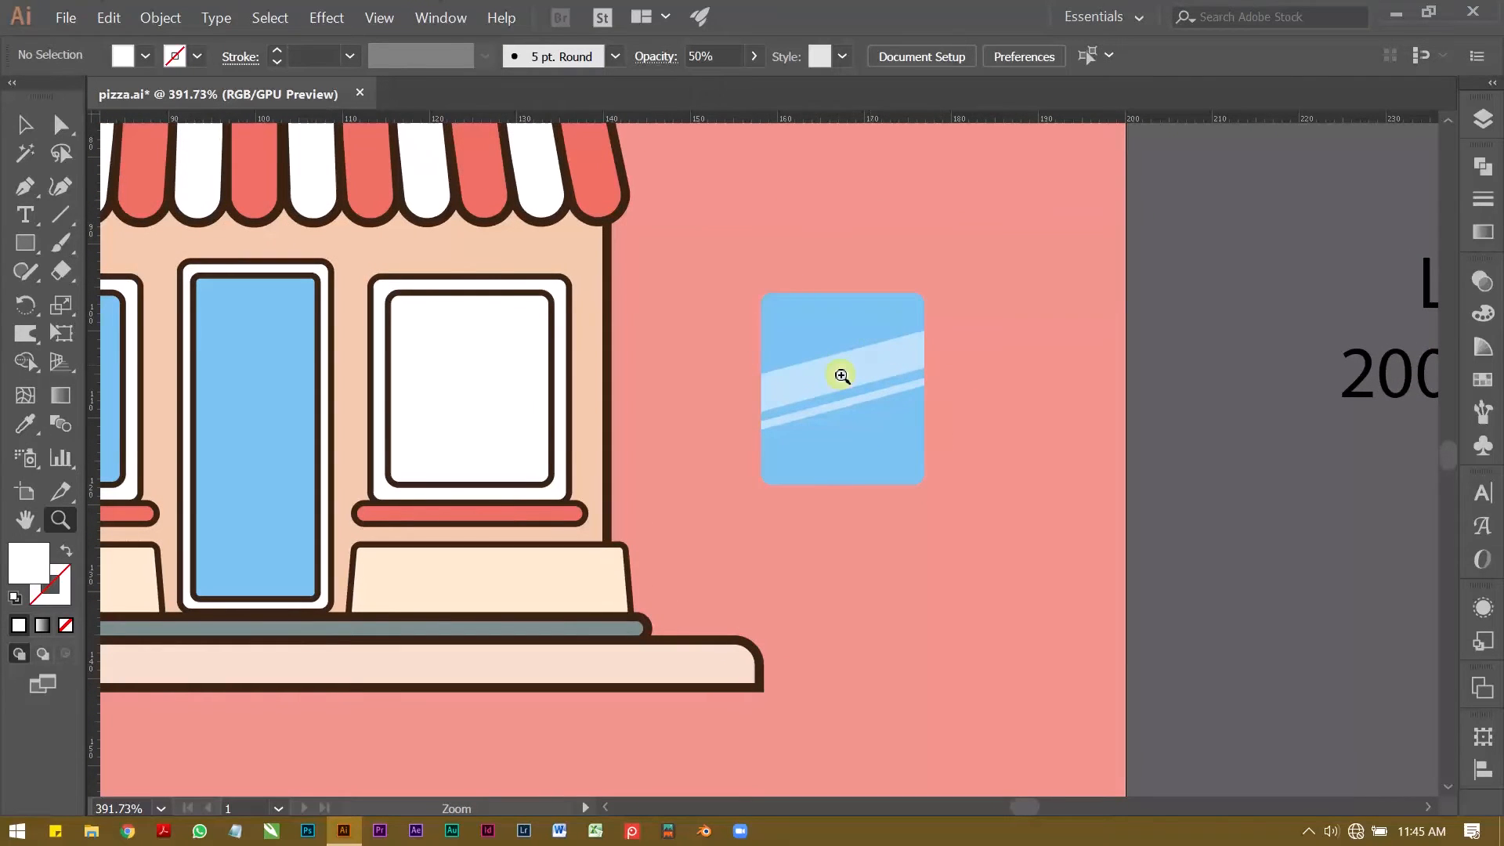
drag(768, 423, 824, 468)
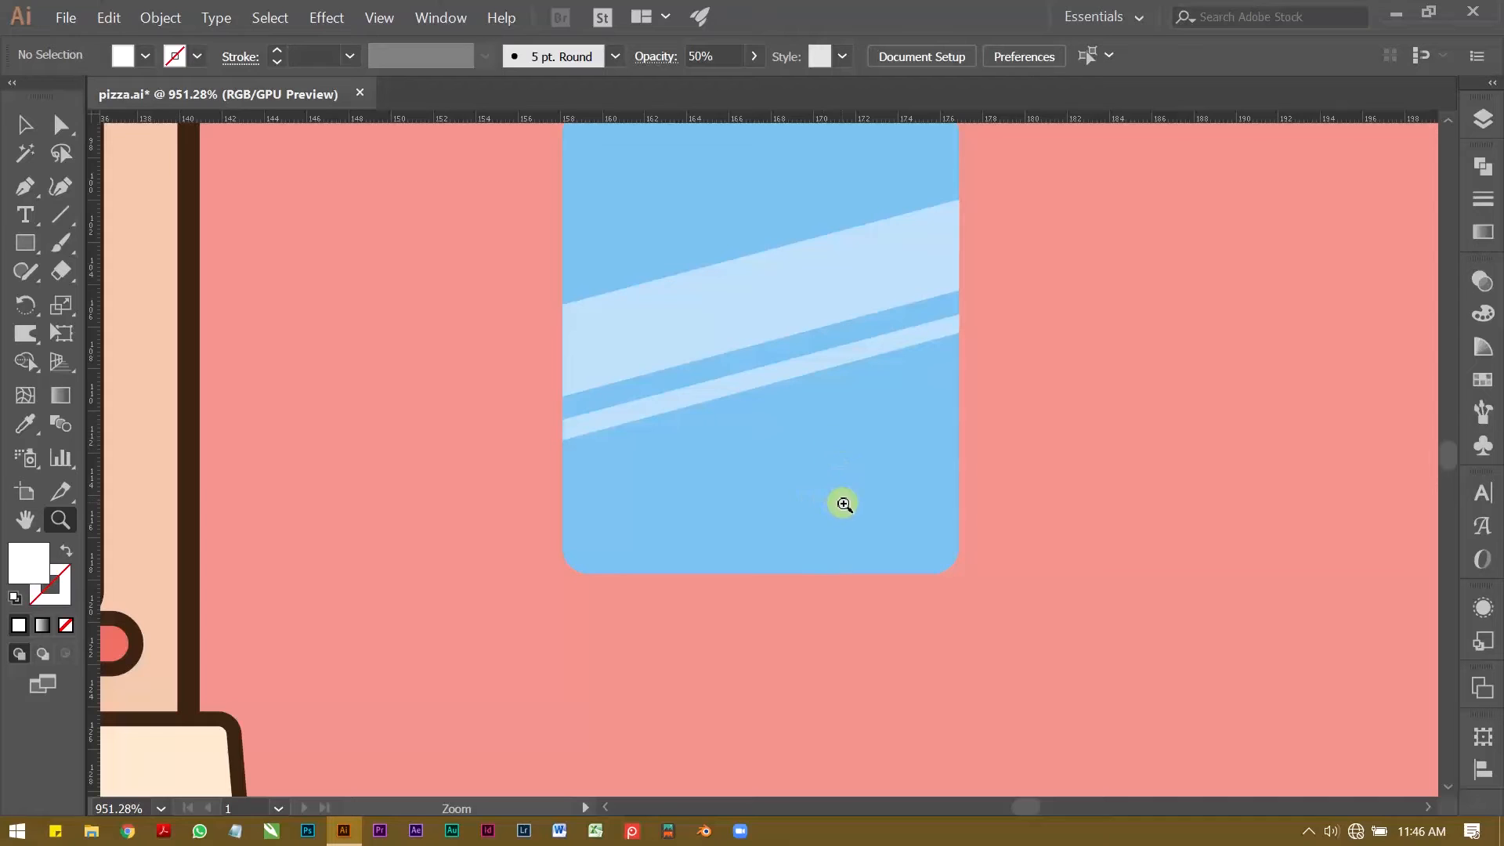
click(24, 186)
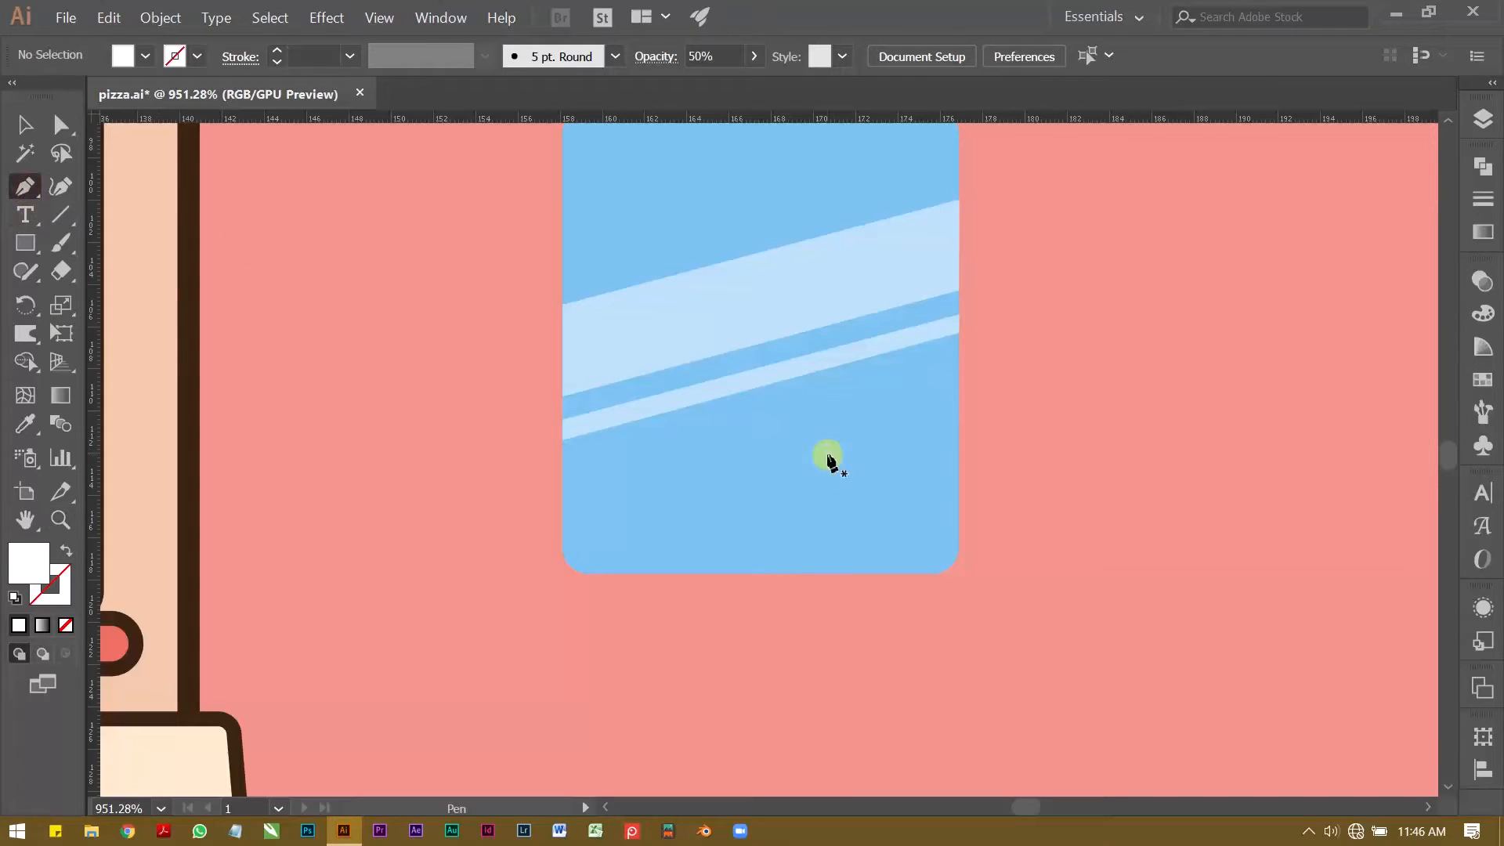
click(884, 456)
shift+click(891, 574)
key(i)
click(189, 173)
Step: Set round caps on the short vertical line's stroke
key(v)
click(423, 258)
click(885, 498)
click(239, 57)
click(114, 115)
click(368, 320)
Step: Duplicate the vertical line as a matching left post, a horizontal tabletop between the posts and a vertical leg beneath it
drag(884, 502, 710, 484)
mouse_move(710, 484)
mouse_down()
mouse_move(649, 484)
mouse_move(775, 510)
mouse_up()
click(772, 443)
click(769, 450)
drag(776, 449, 772, 542)
Step: Shorten the table leg so its lower end sits just below the pane's bottom edge
key(a)
click(770, 639)
drag(771, 641, 771, 586)
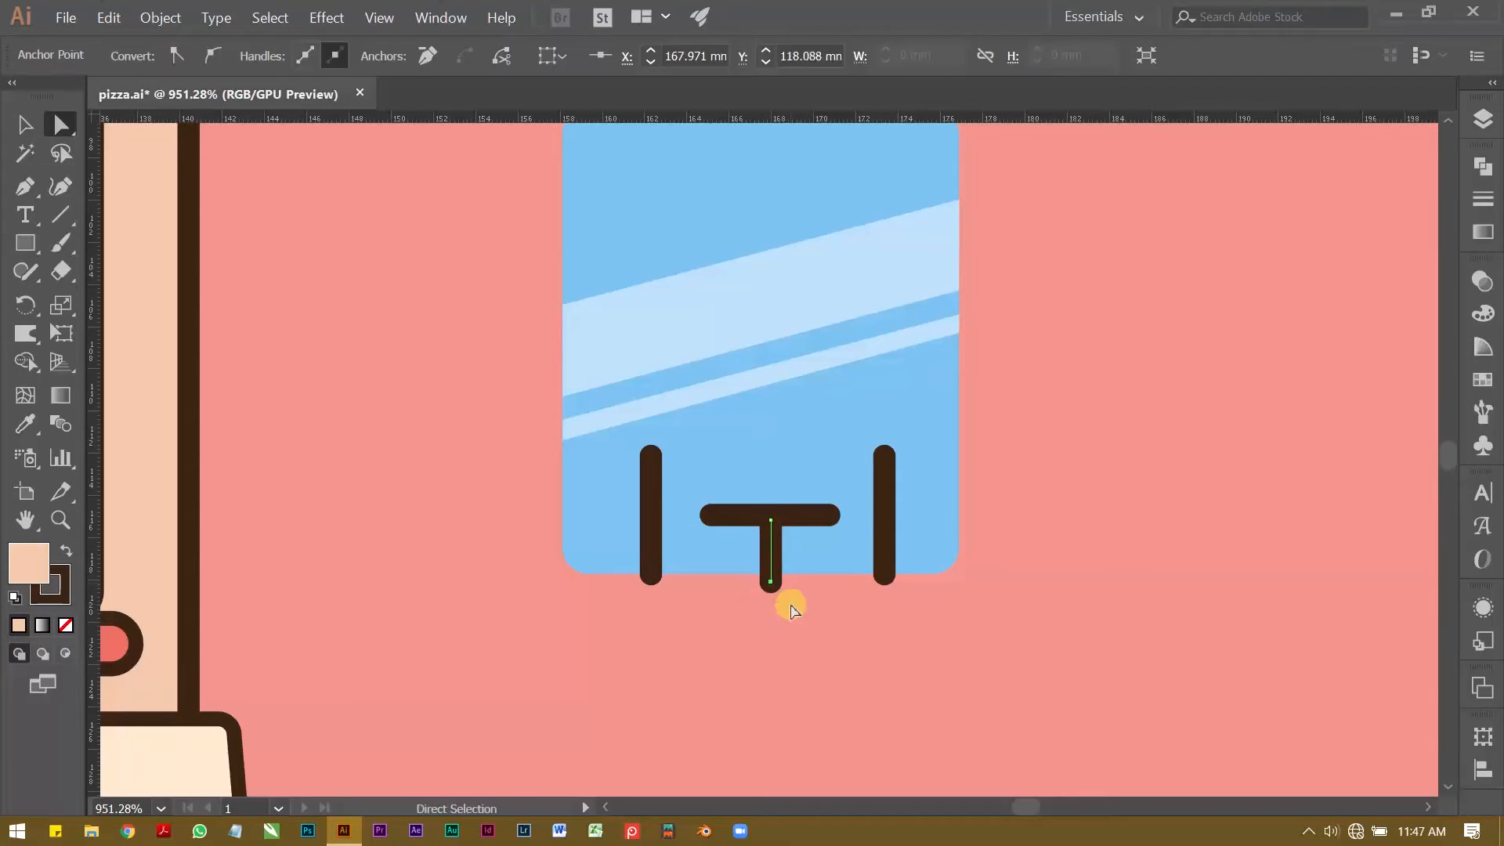
Step: Move the thin translucent stripe straight down, widening the gap below the wide band
scroll(787, 601, down, 2)
key(v)
click(725, 492)
click(1021, 403)
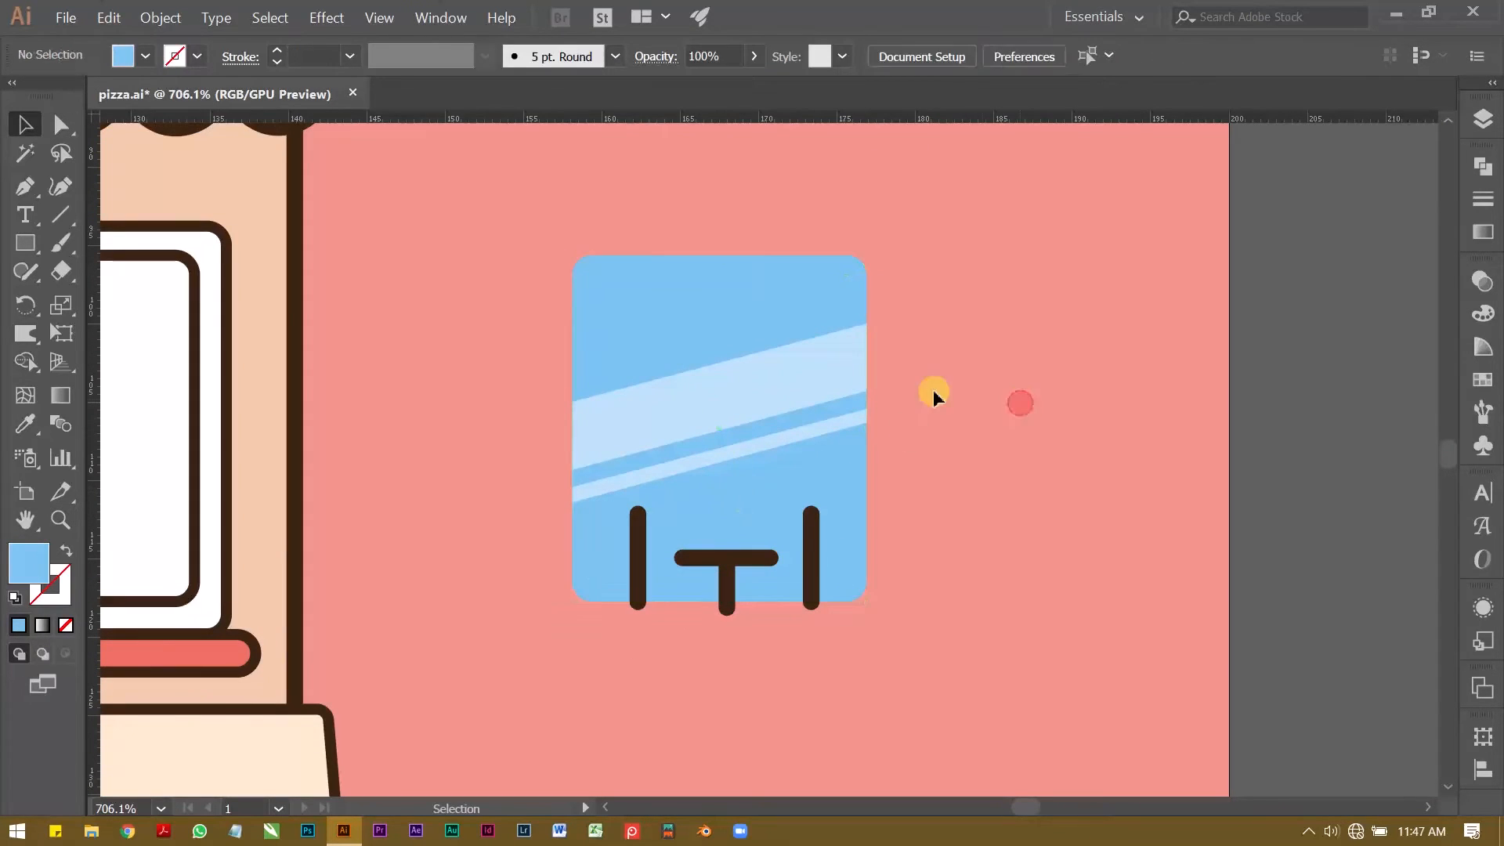
click(710, 392)
click(756, 453)
drag(764, 445, 761, 495)
Step: Thicken the thin translucent stripe by lowering its two lower corners, keeping its edges parallel
key(a)
key(v)
key(ctrl+space)
drag(638, 538, 740, 552)
key(a)
drag(490, 567, 495, 593)
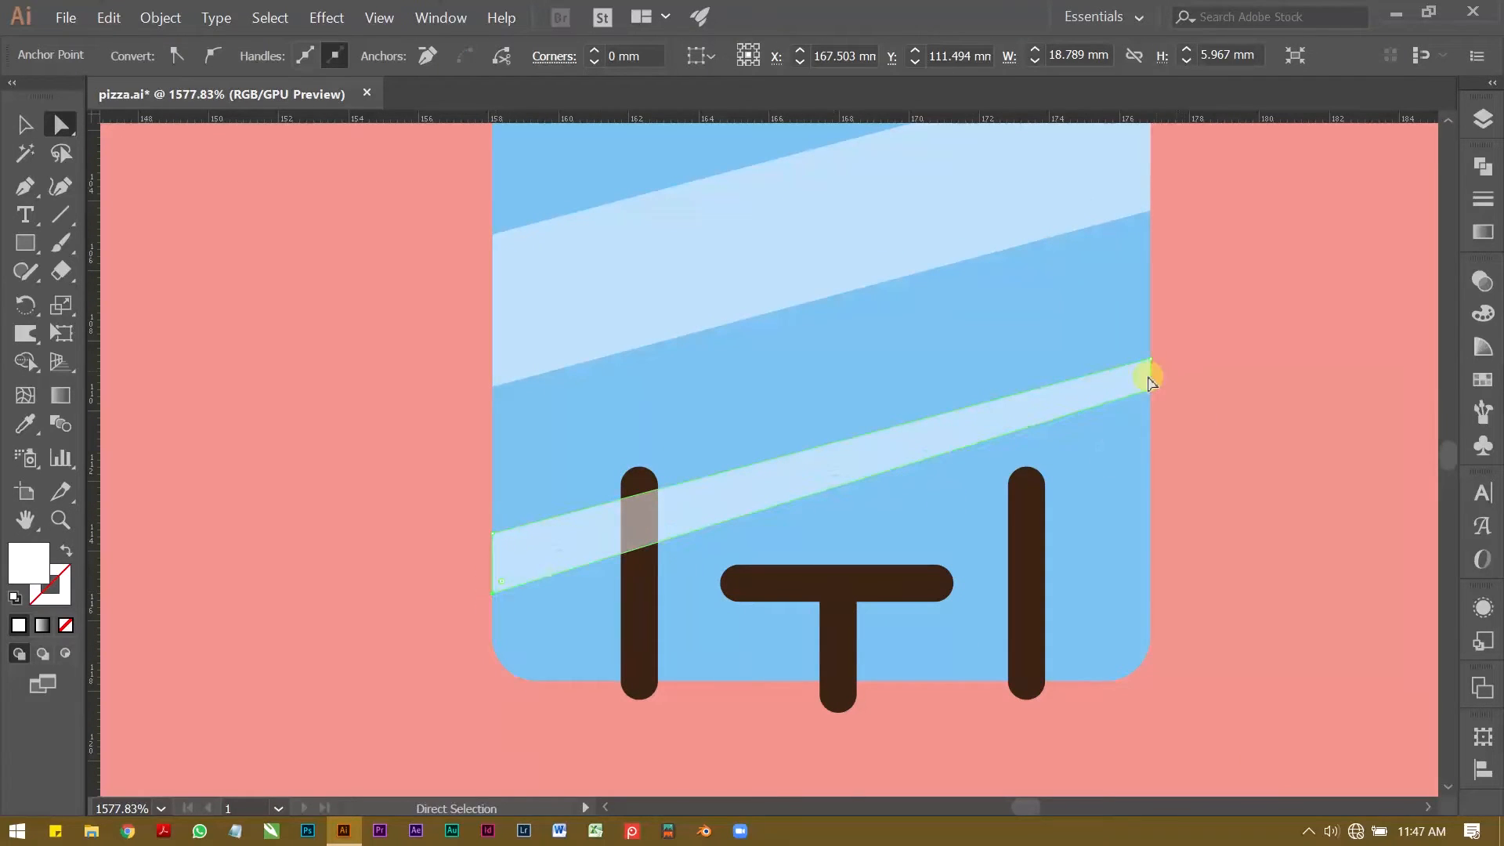
drag(1149, 392, 1153, 427)
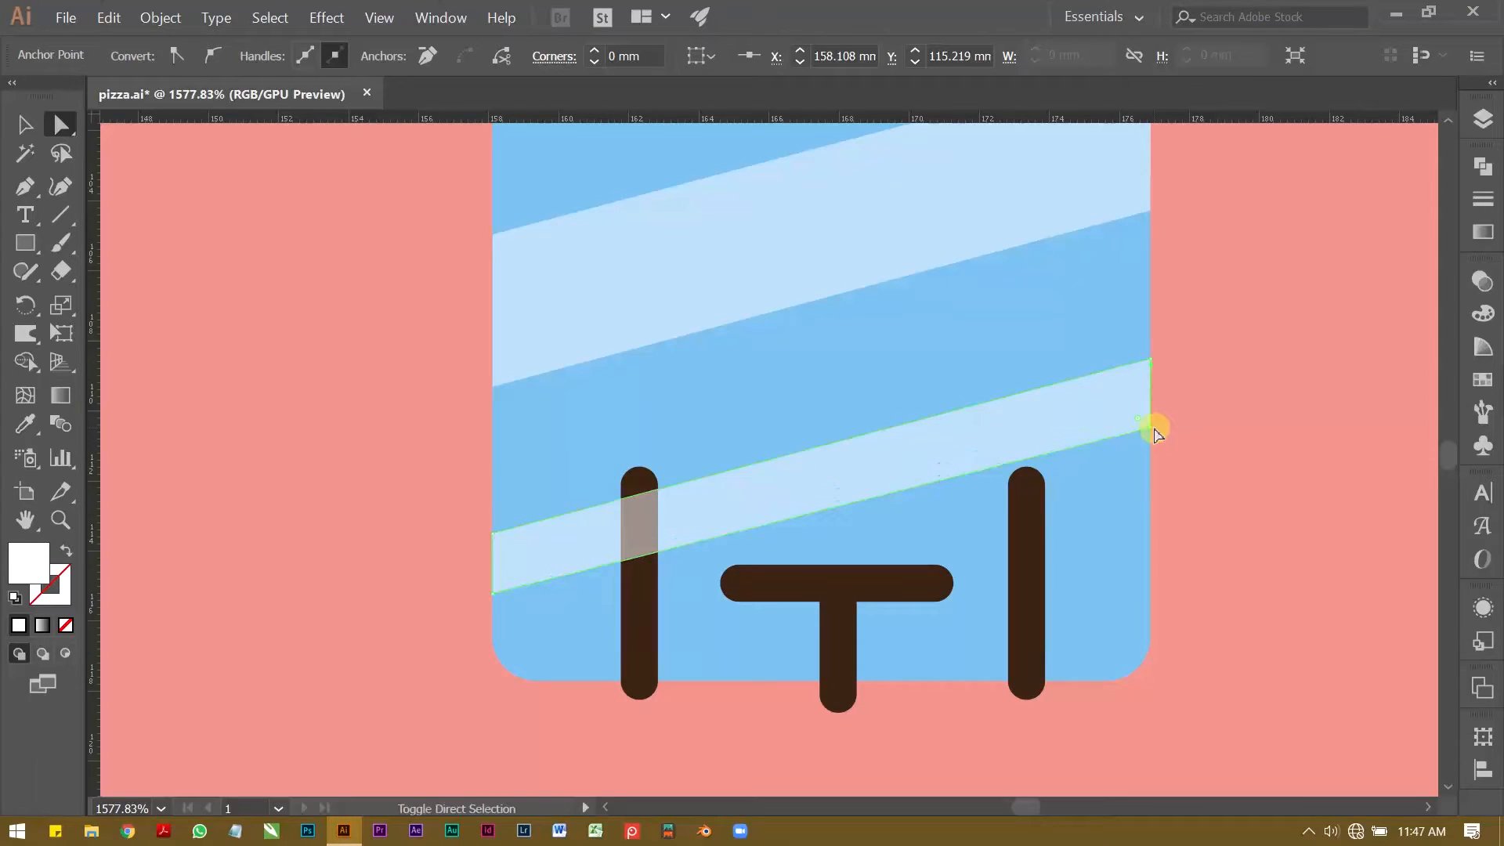
click(1199, 295)
Step: Move the wide translucent band straight down, closer to the thin stripe
key(z)
drag(1064, 313, 929, 319)
drag(929, 319, 846, 403)
key(v)
click(859, 338)
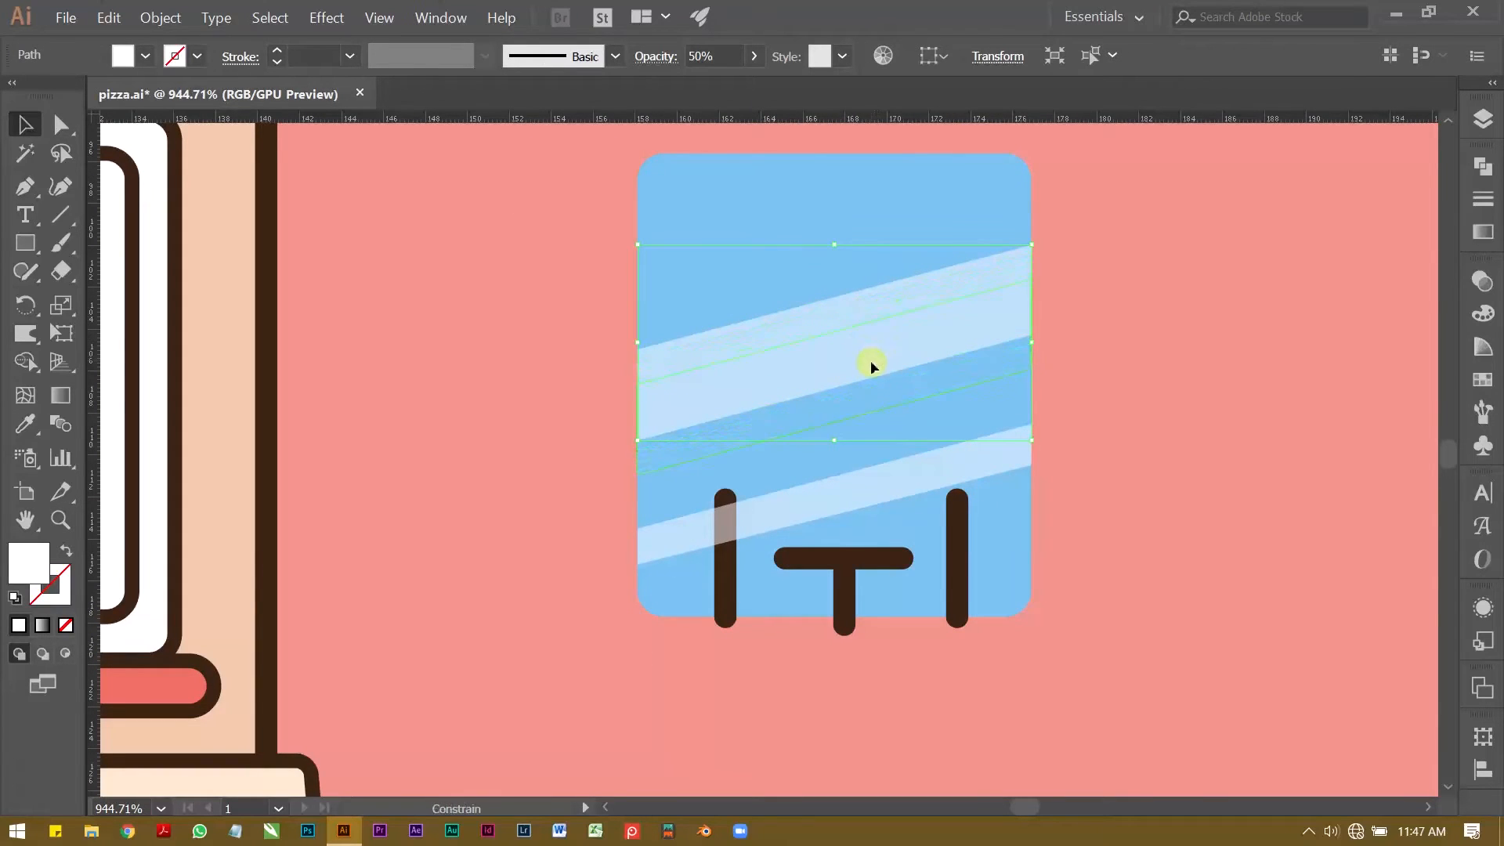
drag(862, 367, 862, 368)
click(518, 340)
Step: Thicken the wide translucent band by raising its two upper corners, keeping its edges parallel
click(704, 392)
key(a)
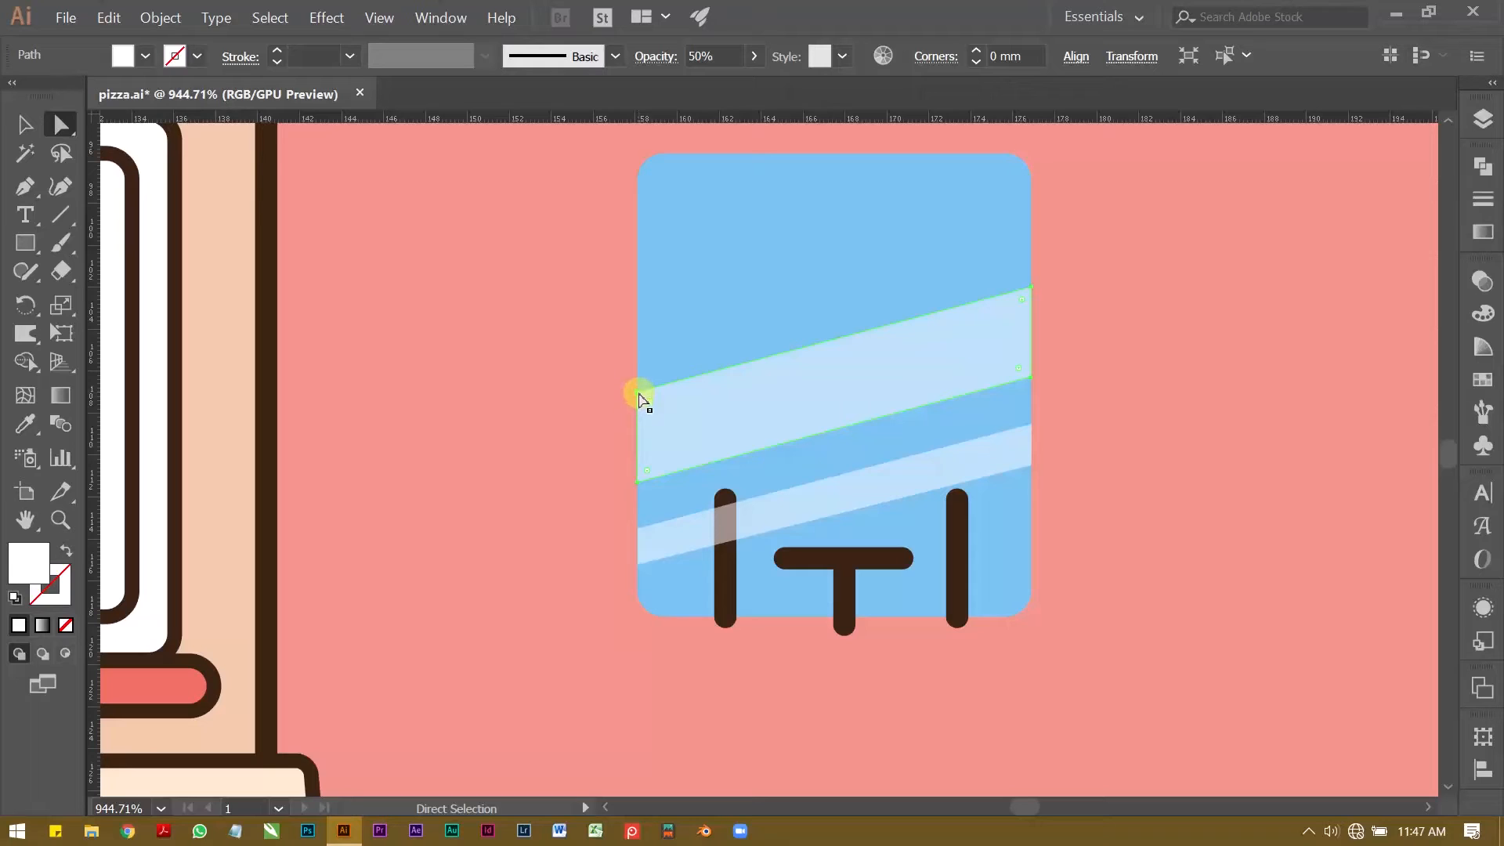
click(640, 400)
drag(632, 328, 632, 324)
drag(1032, 289, 1032, 231)
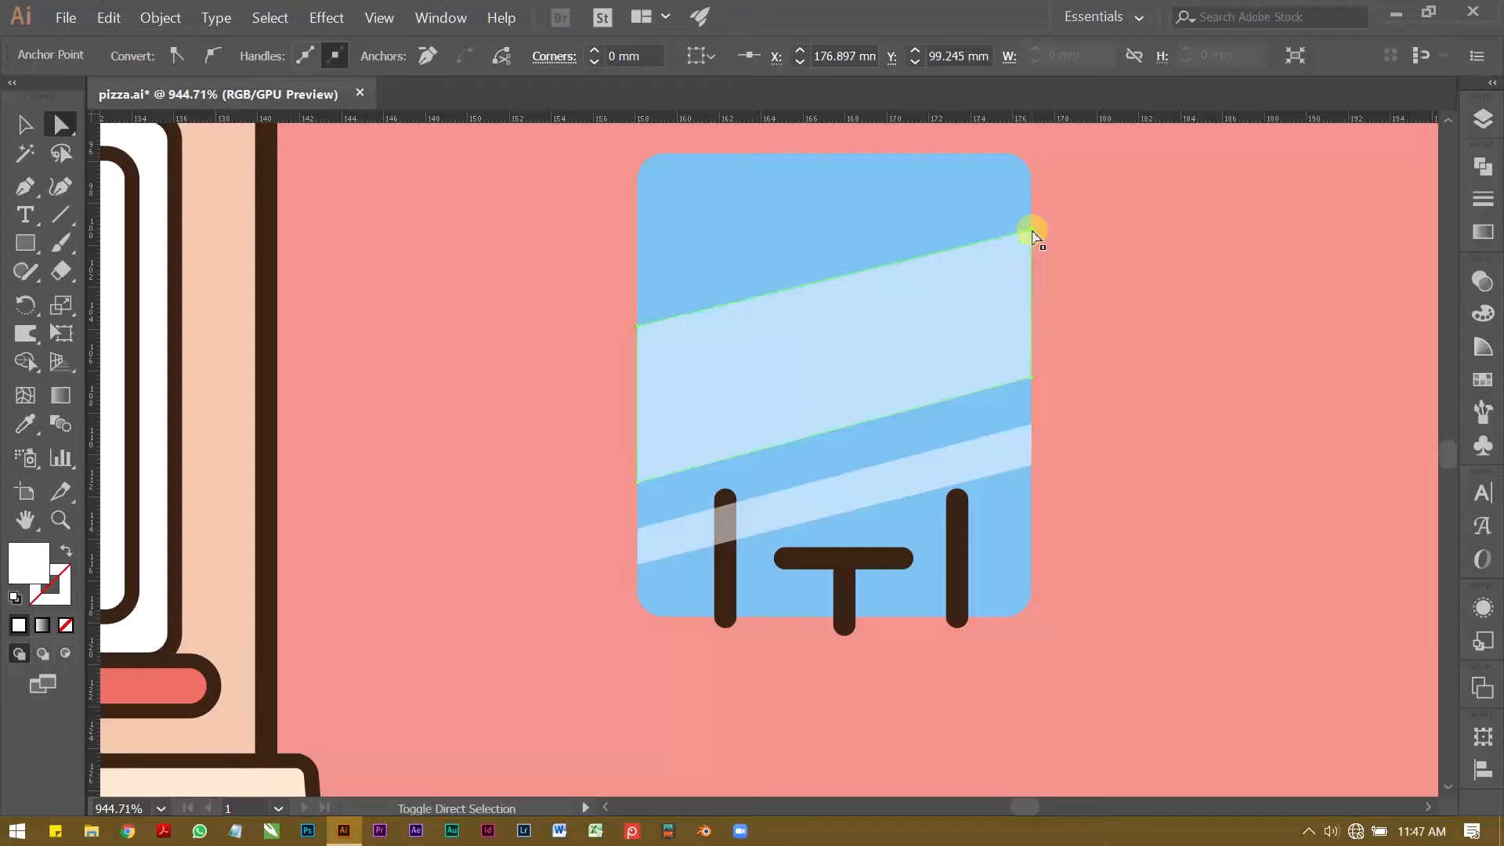
click(1120, 322)
key(z)
drag(1161, 351, 845, 408)
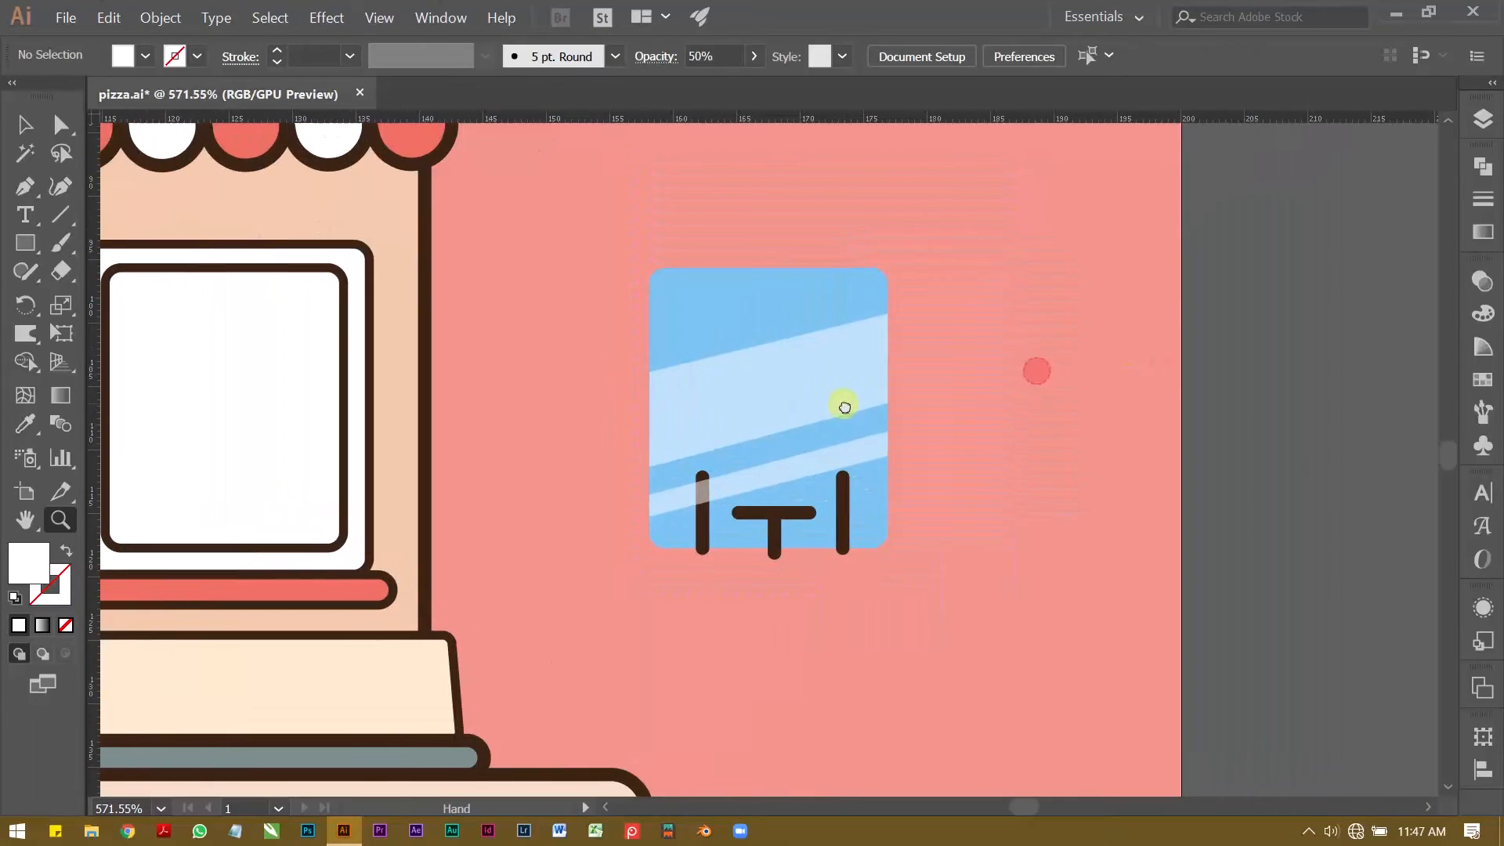
drag(765, 528, 822, 514)
key(v)
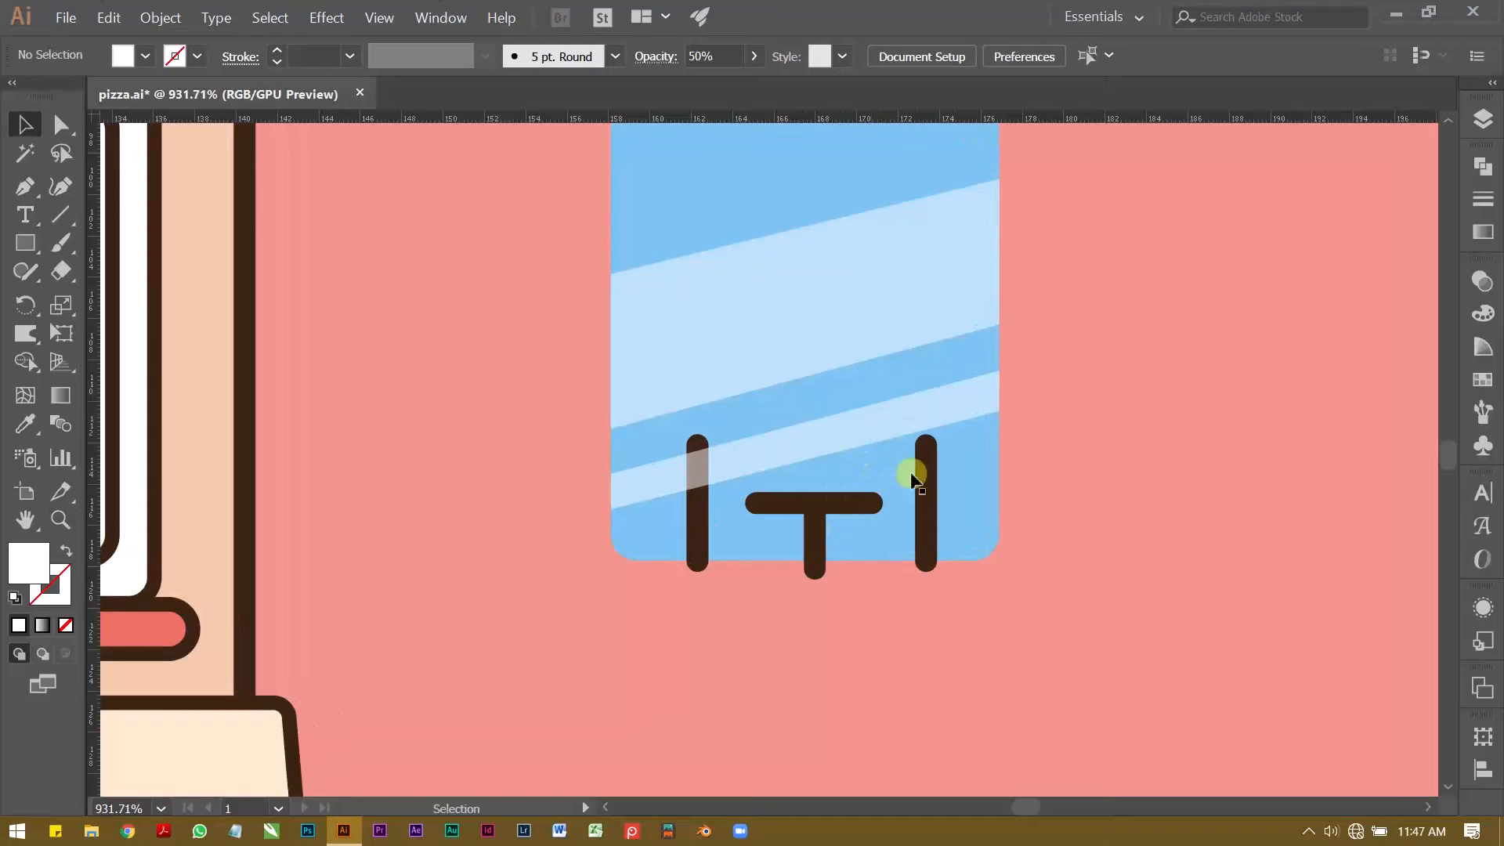
click(932, 488)
click(927, 490)
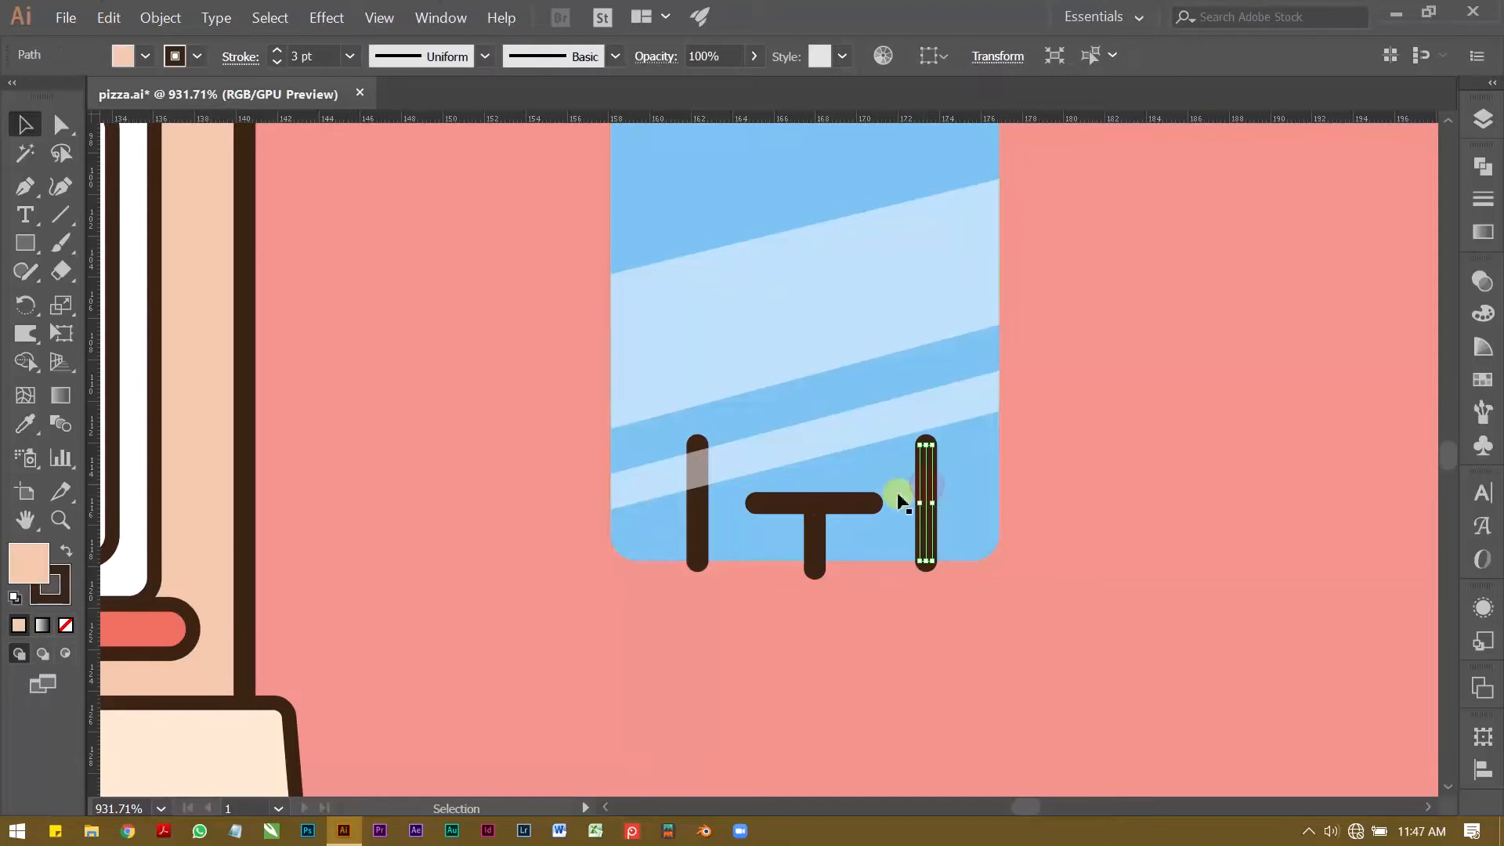
shift+click(814, 505)
click(848, 582)
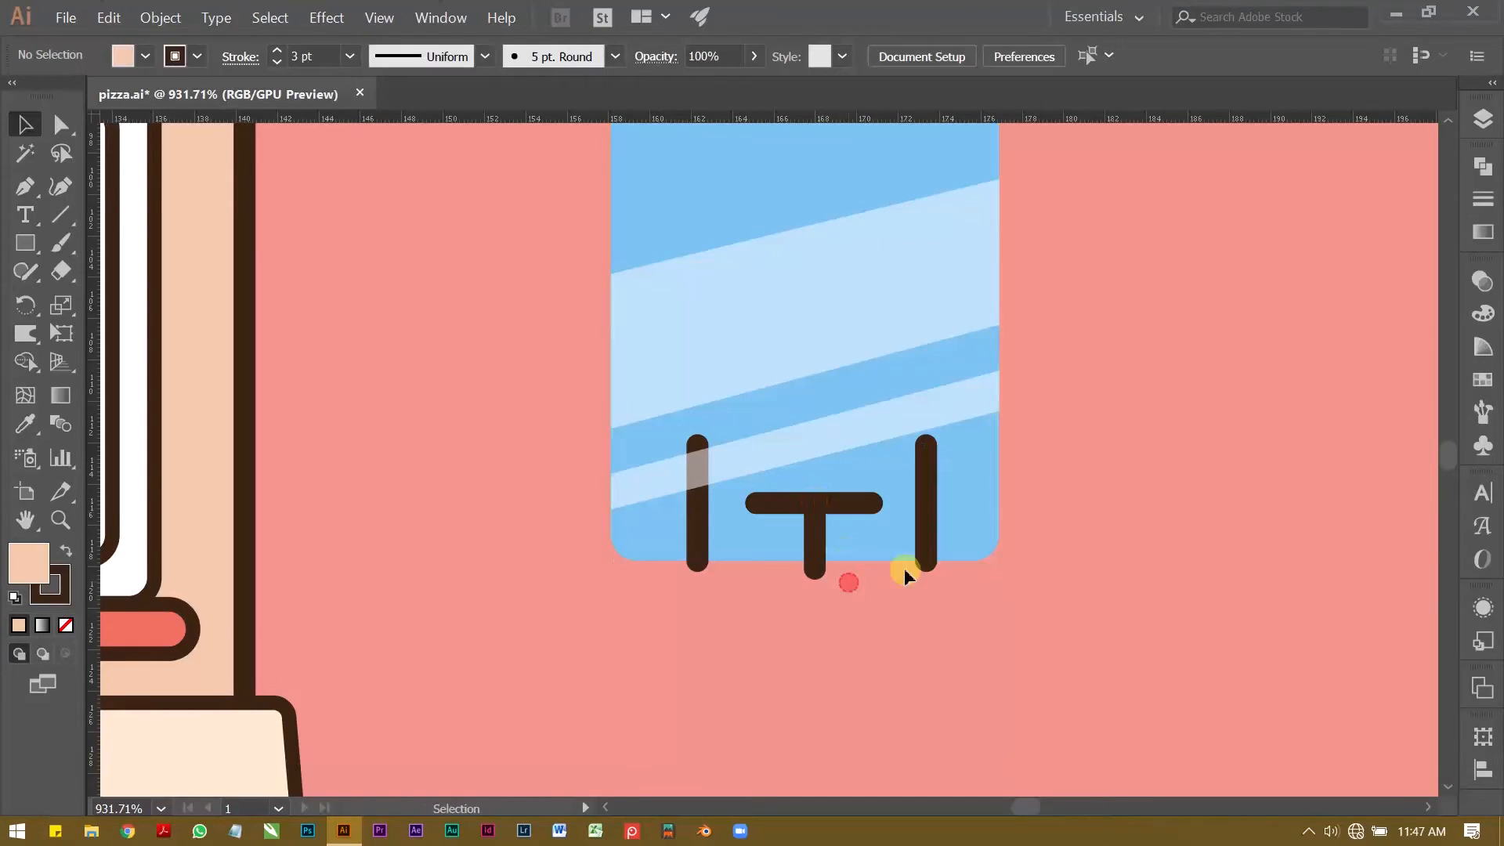
Step: Set the opacity of both chair bars, the tabletop and the table leg on the window pane to 75%
click(926, 558)
click(925, 548)
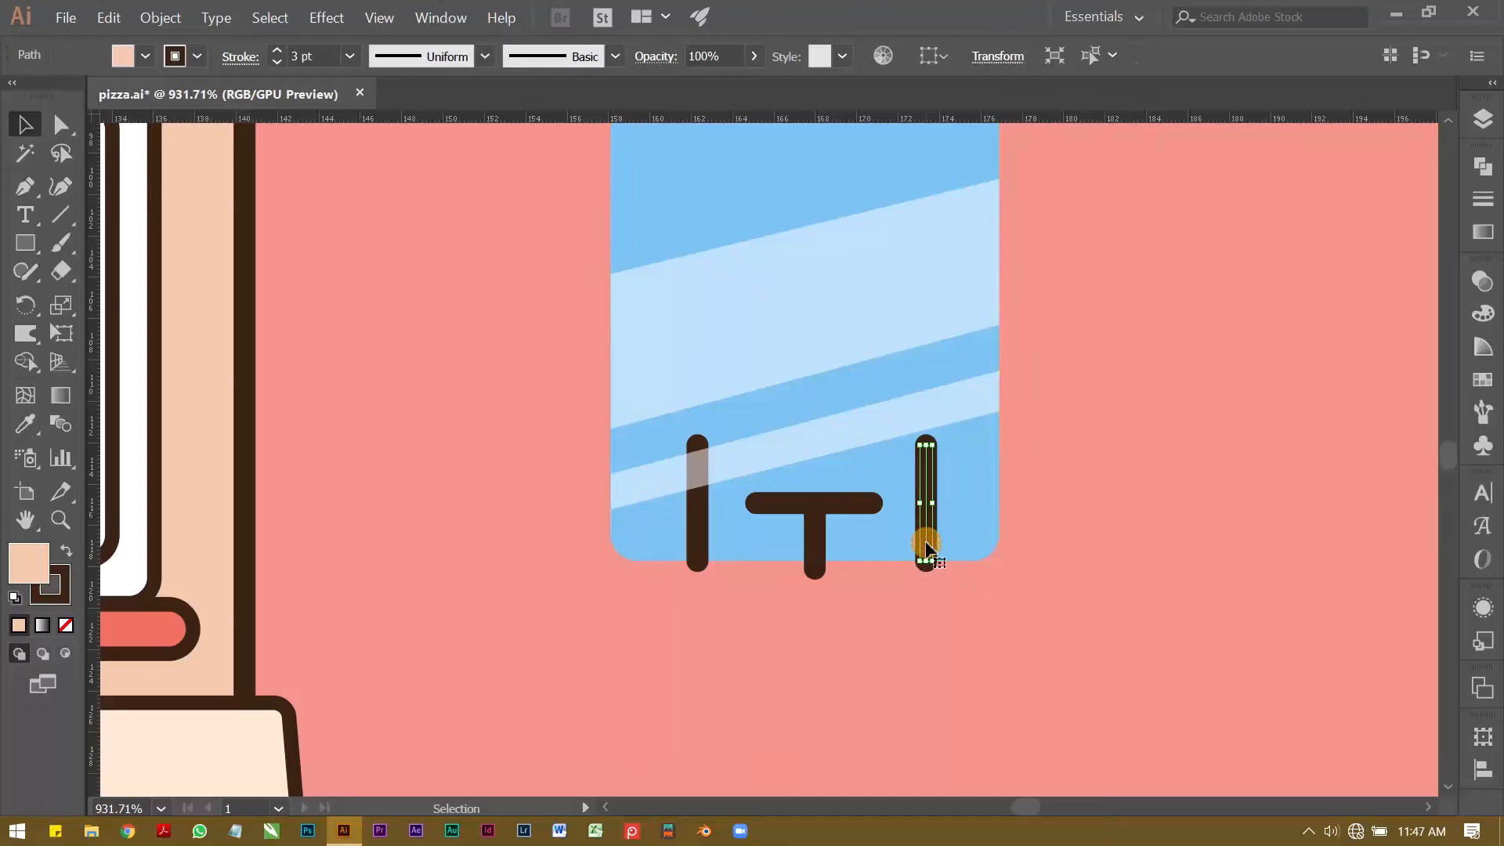
shift+click(817, 505)
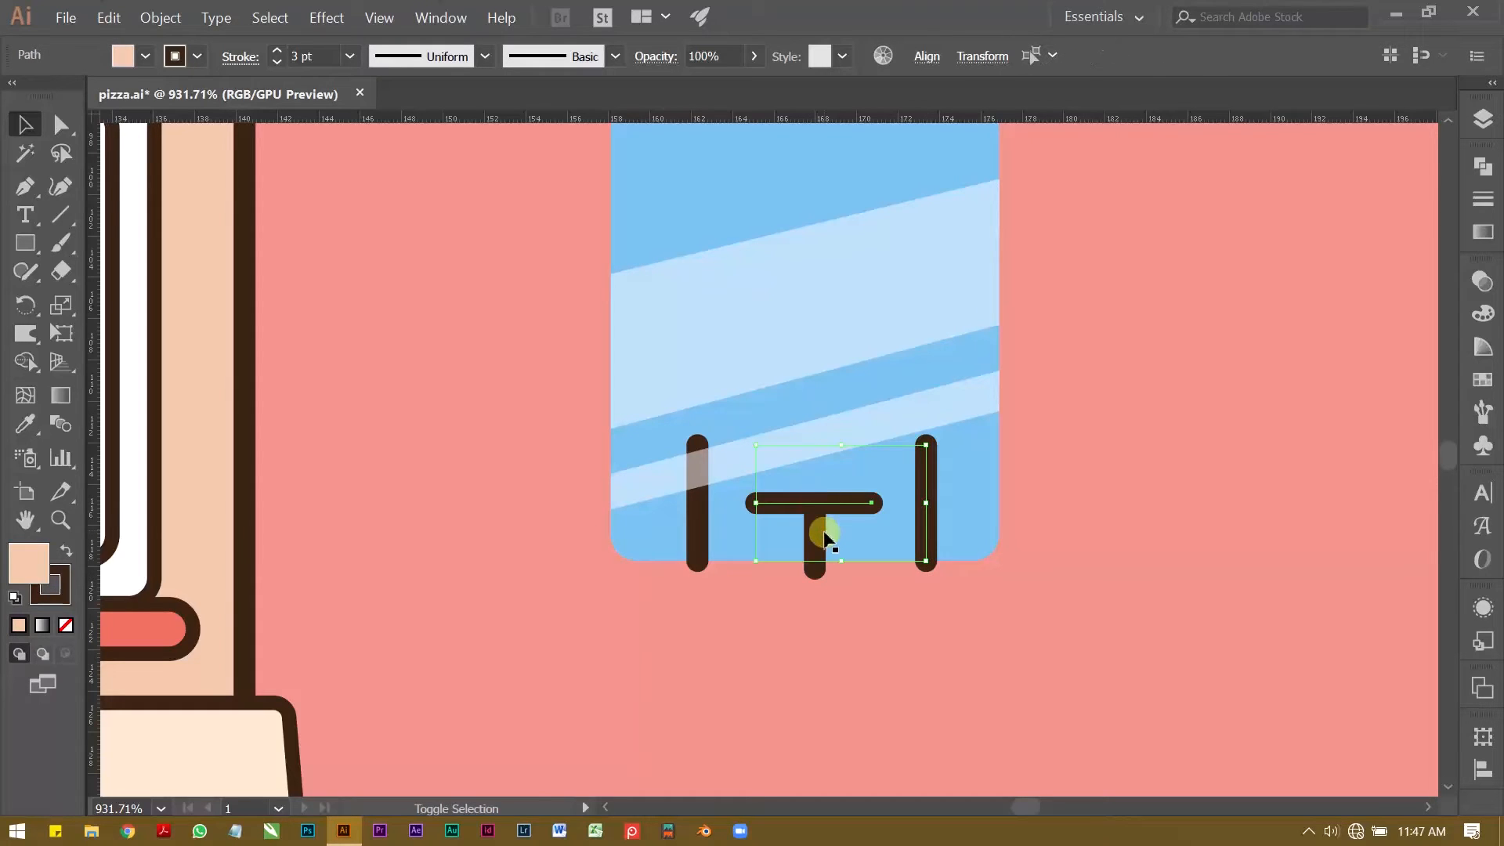
shift+click(817, 536)
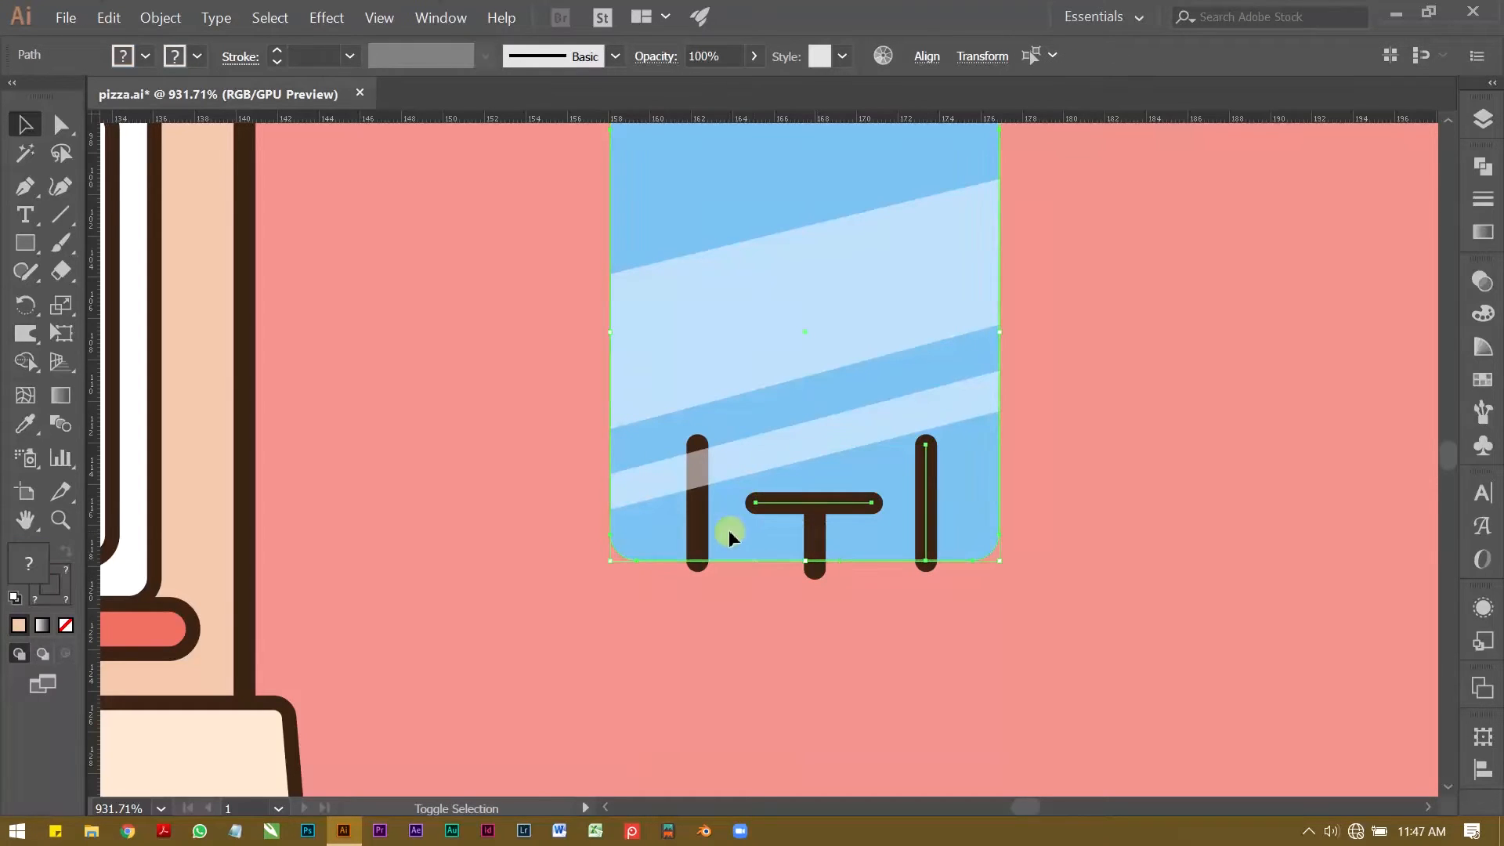
shift+click(697, 537)
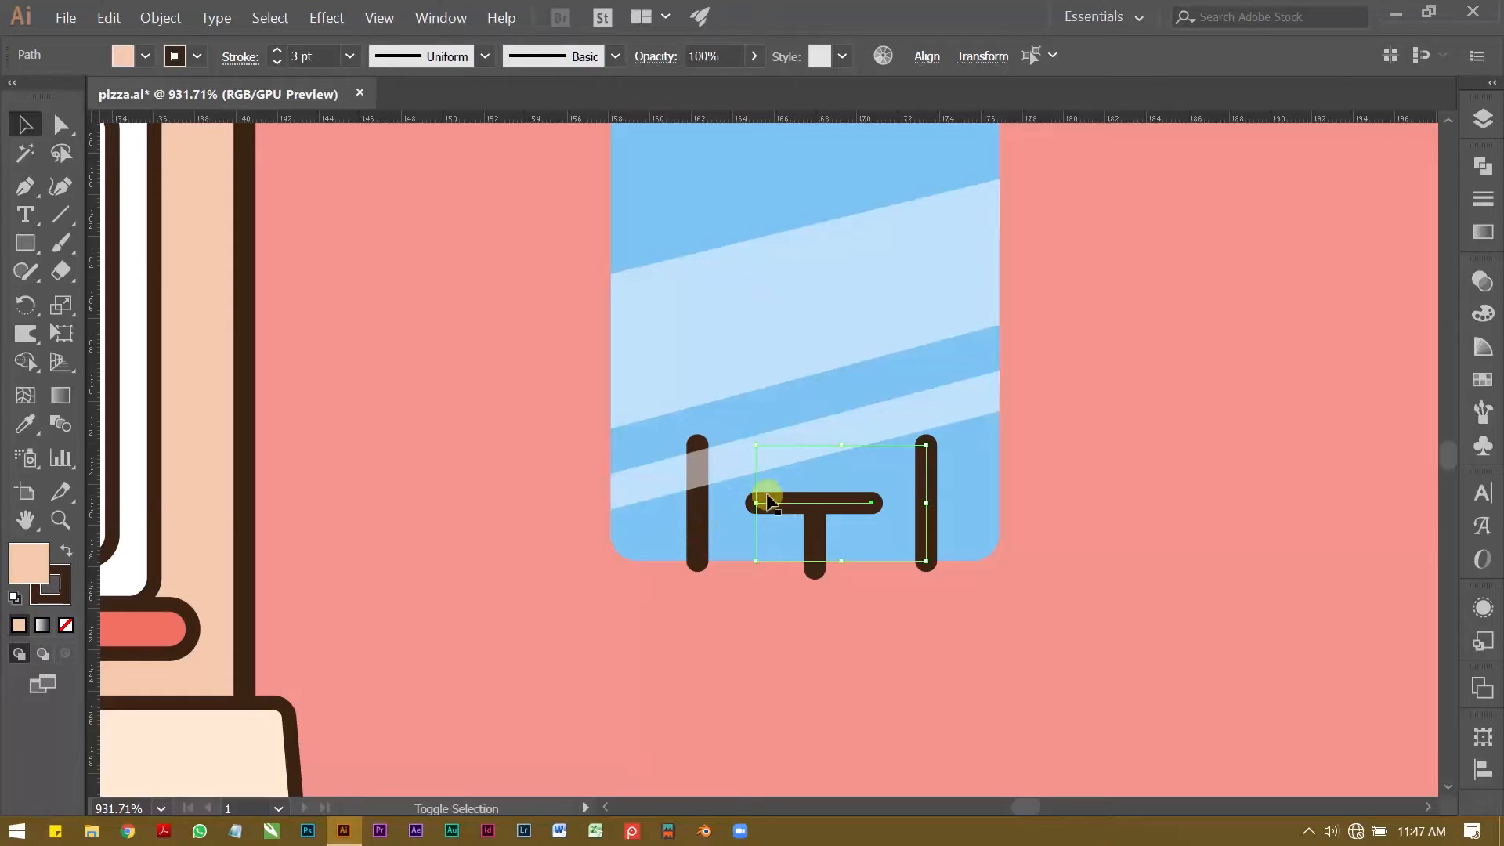
shift+click(697, 517)
shift+click(815, 540)
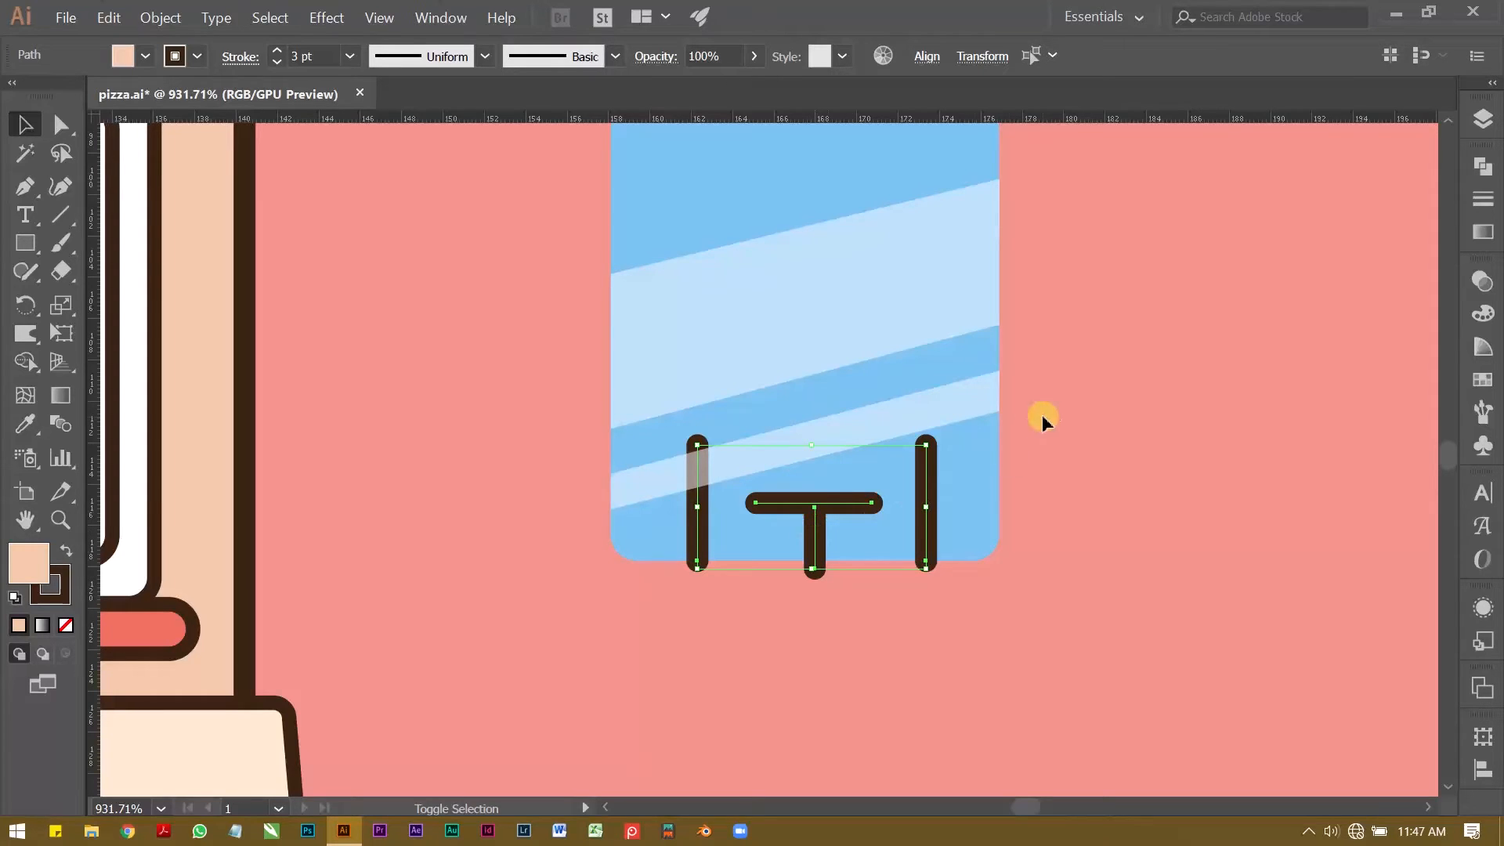
click(1482, 282)
click(1398, 305)
key(Down)
key(Down)
key(Down)
key(Down)
key(Down)
key(Down)
key(Down)
key(Down)
key(Down)
key(Down)
key(Down)
key(Down)
key(Down)
key(Down)
key(Down)
key(Down)
key(Down)
key(Down)
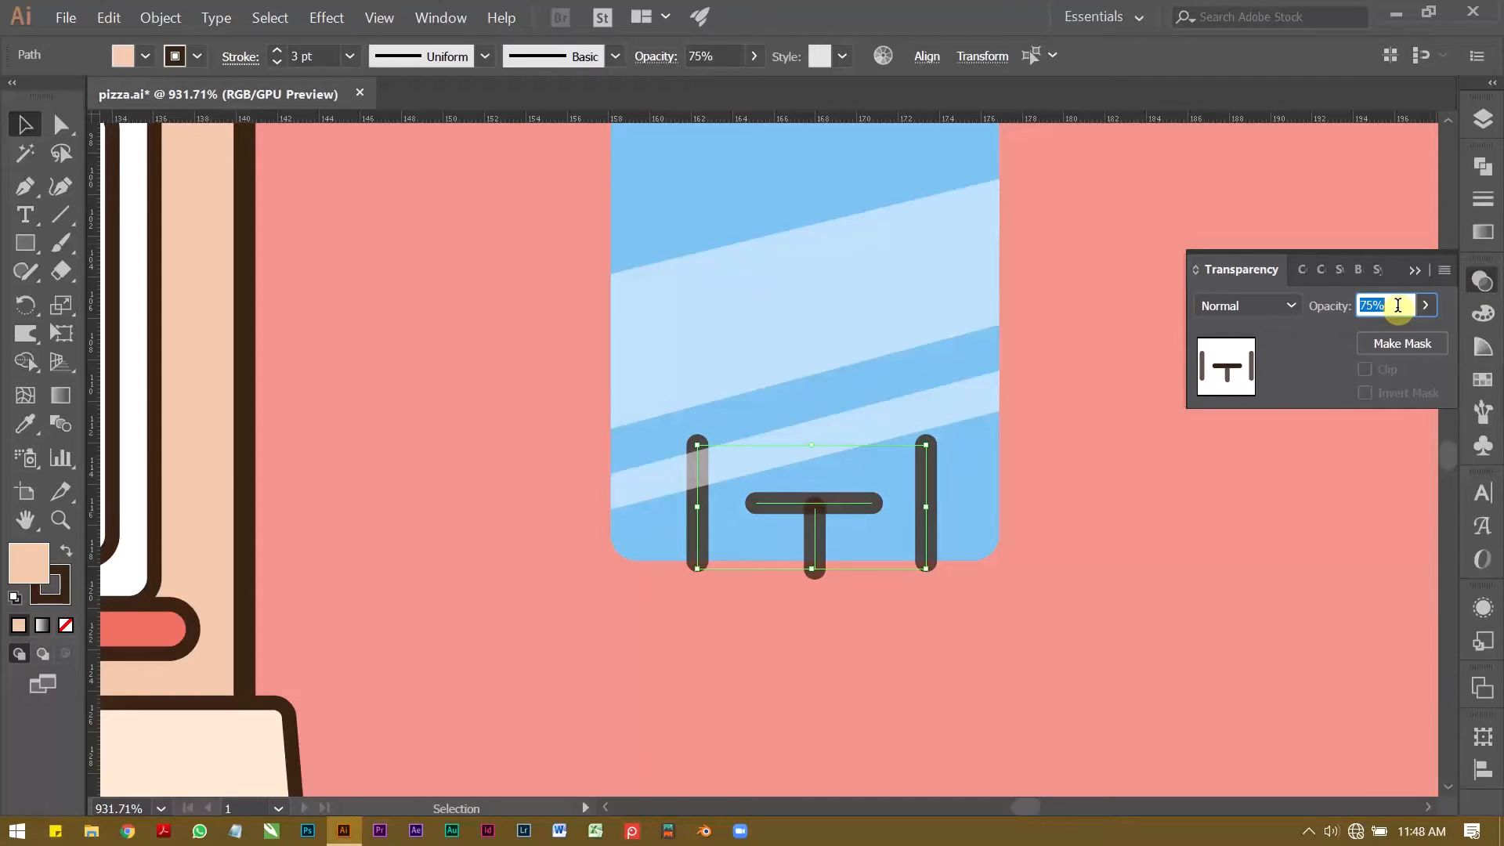
click(1415, 269)
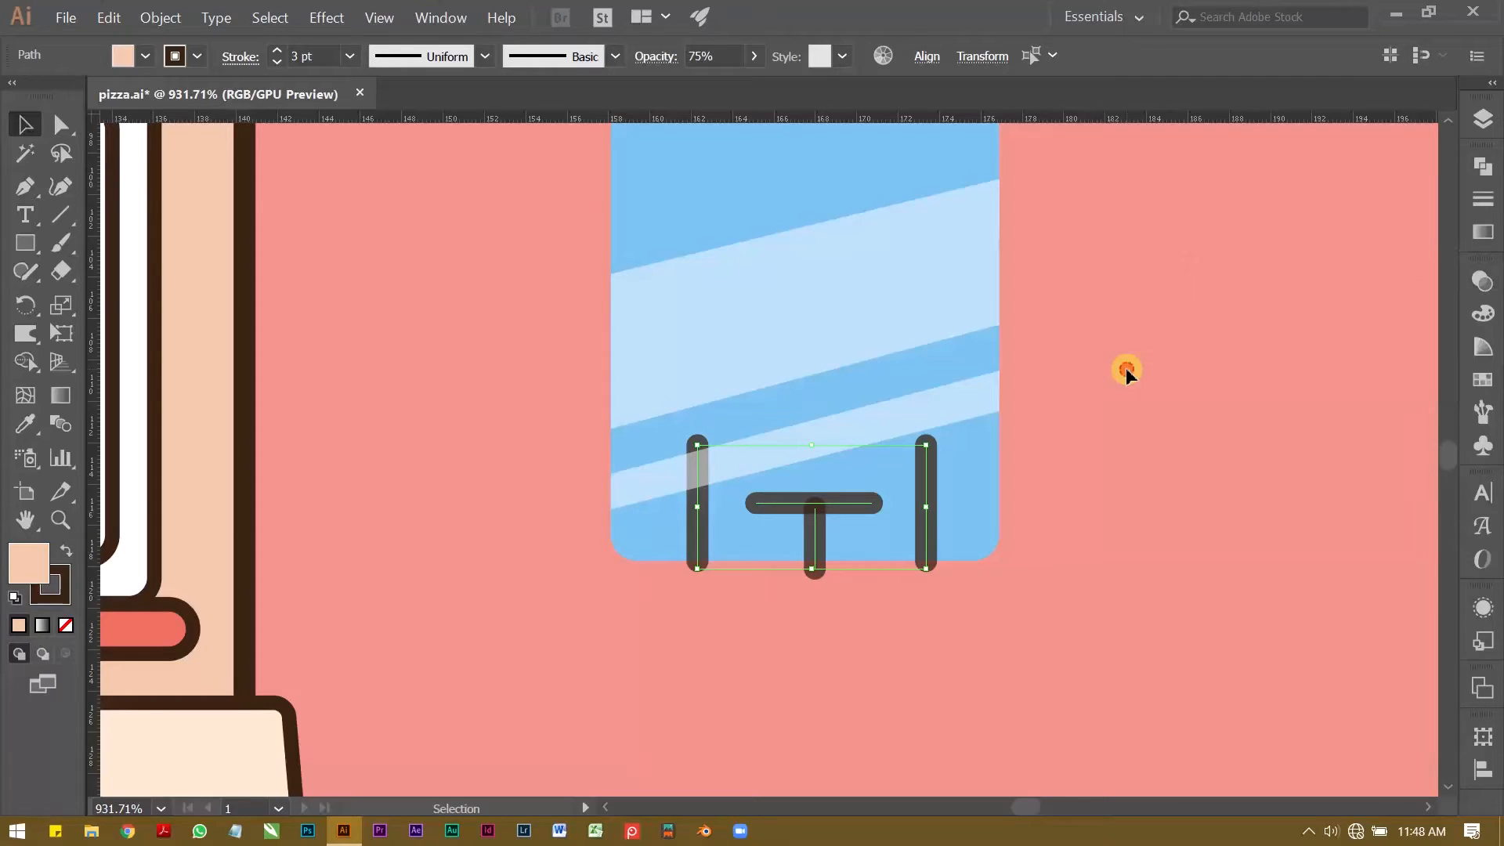
click(1126, 368)
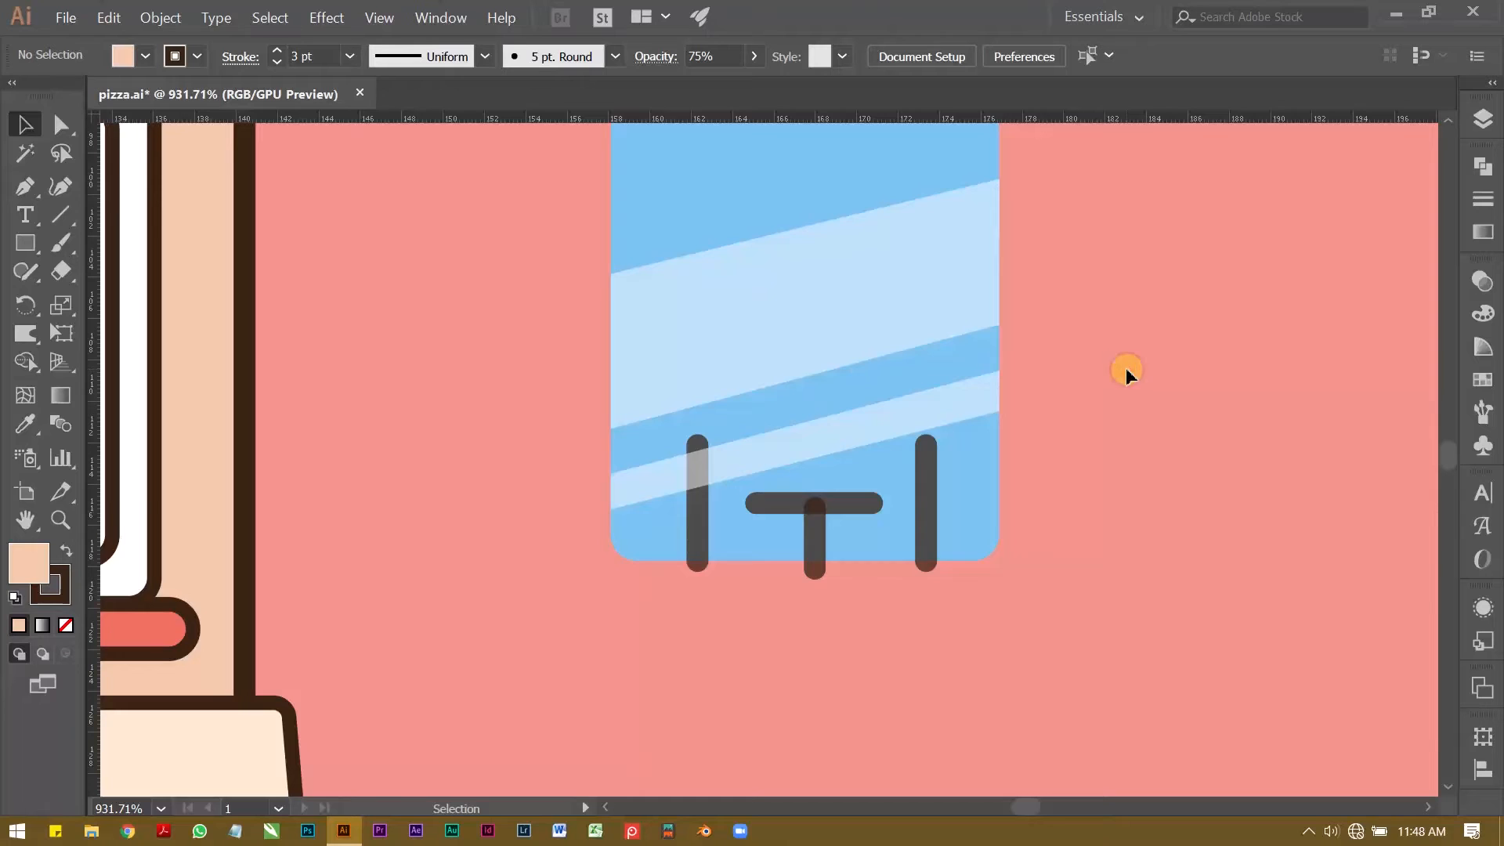
Step: Expand the appearance of the tabletop and table leg, and convert only their strokes into outlined shapes, excluding the fill
scroll(783, 536, up, 4)
click(855, 523)
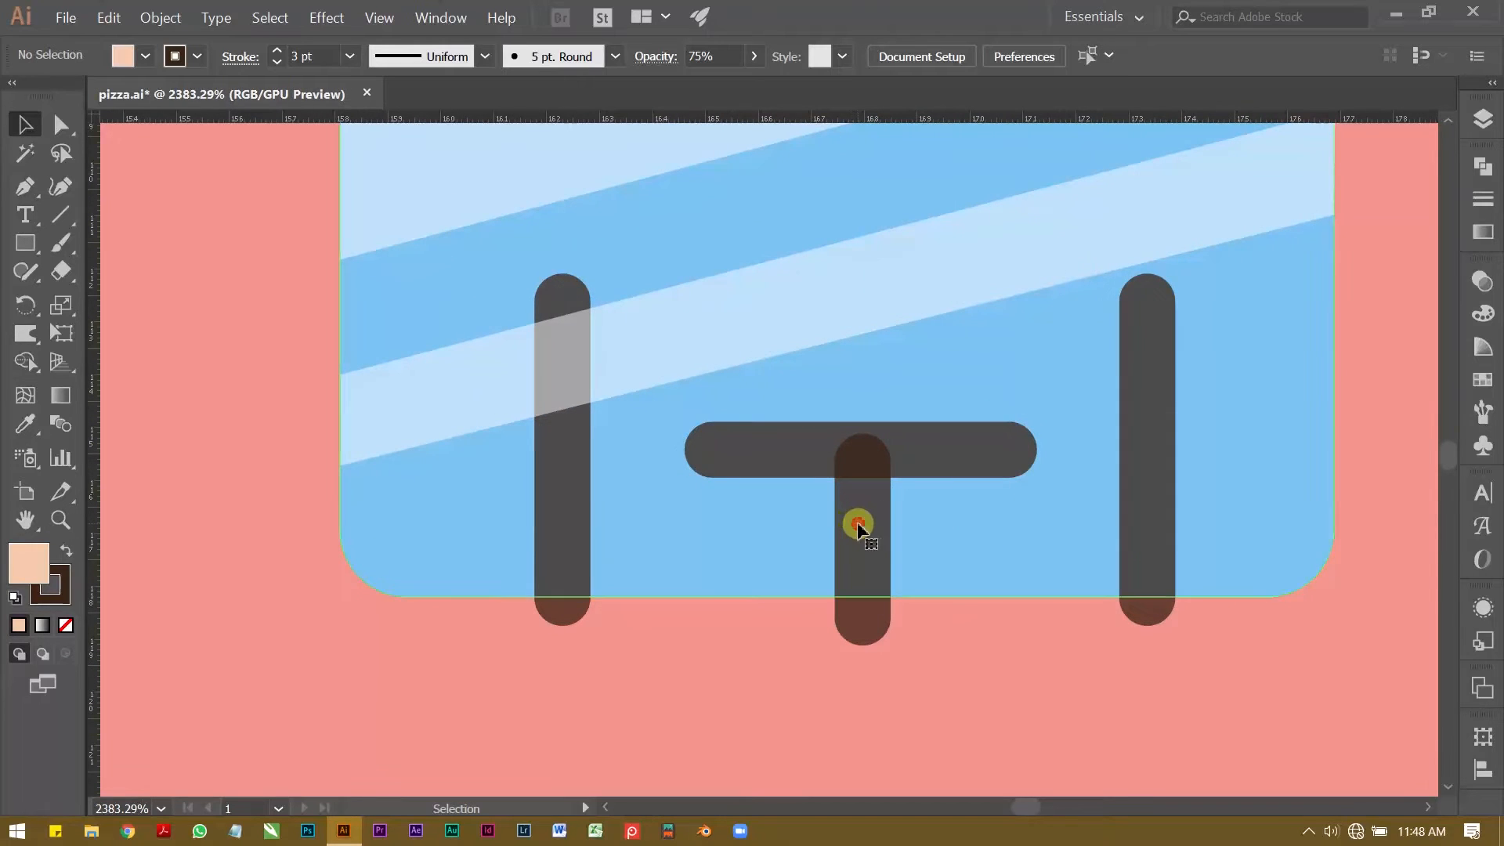
click(947, 661)
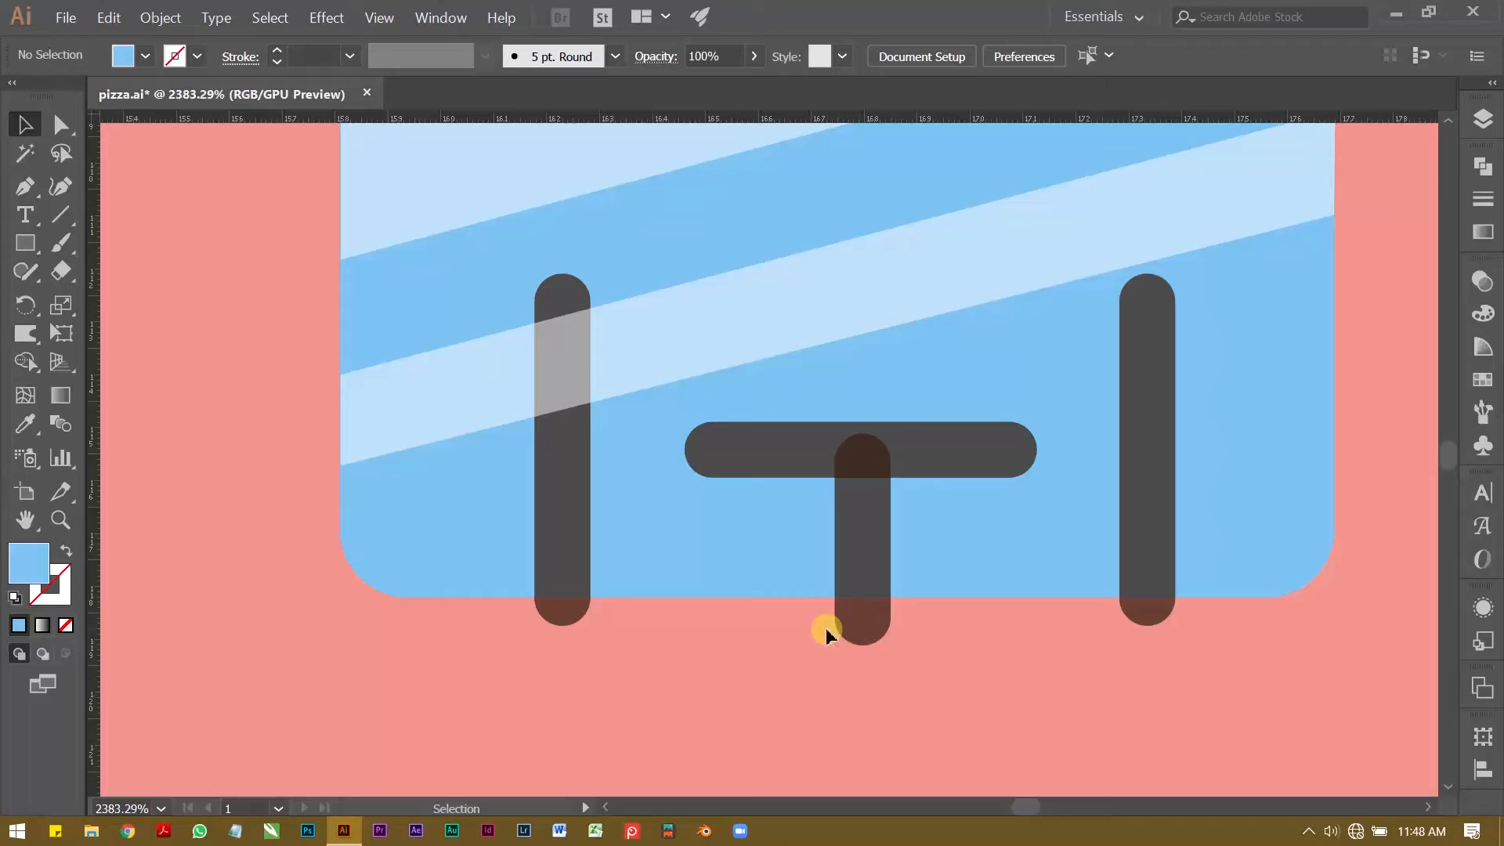
click(865, 617)
shift+click(928, 451)
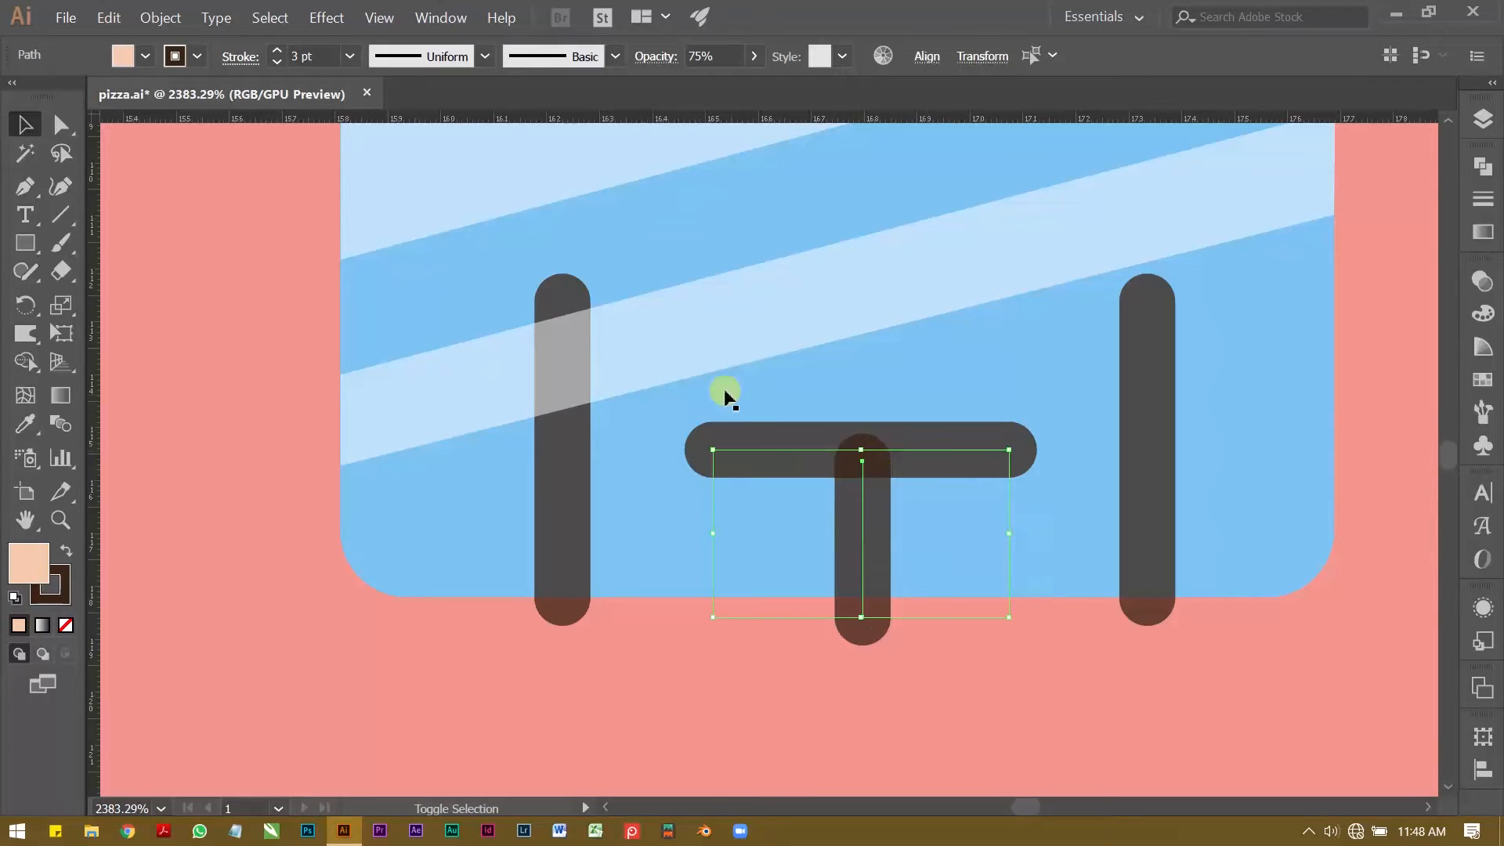
click(160, 17)
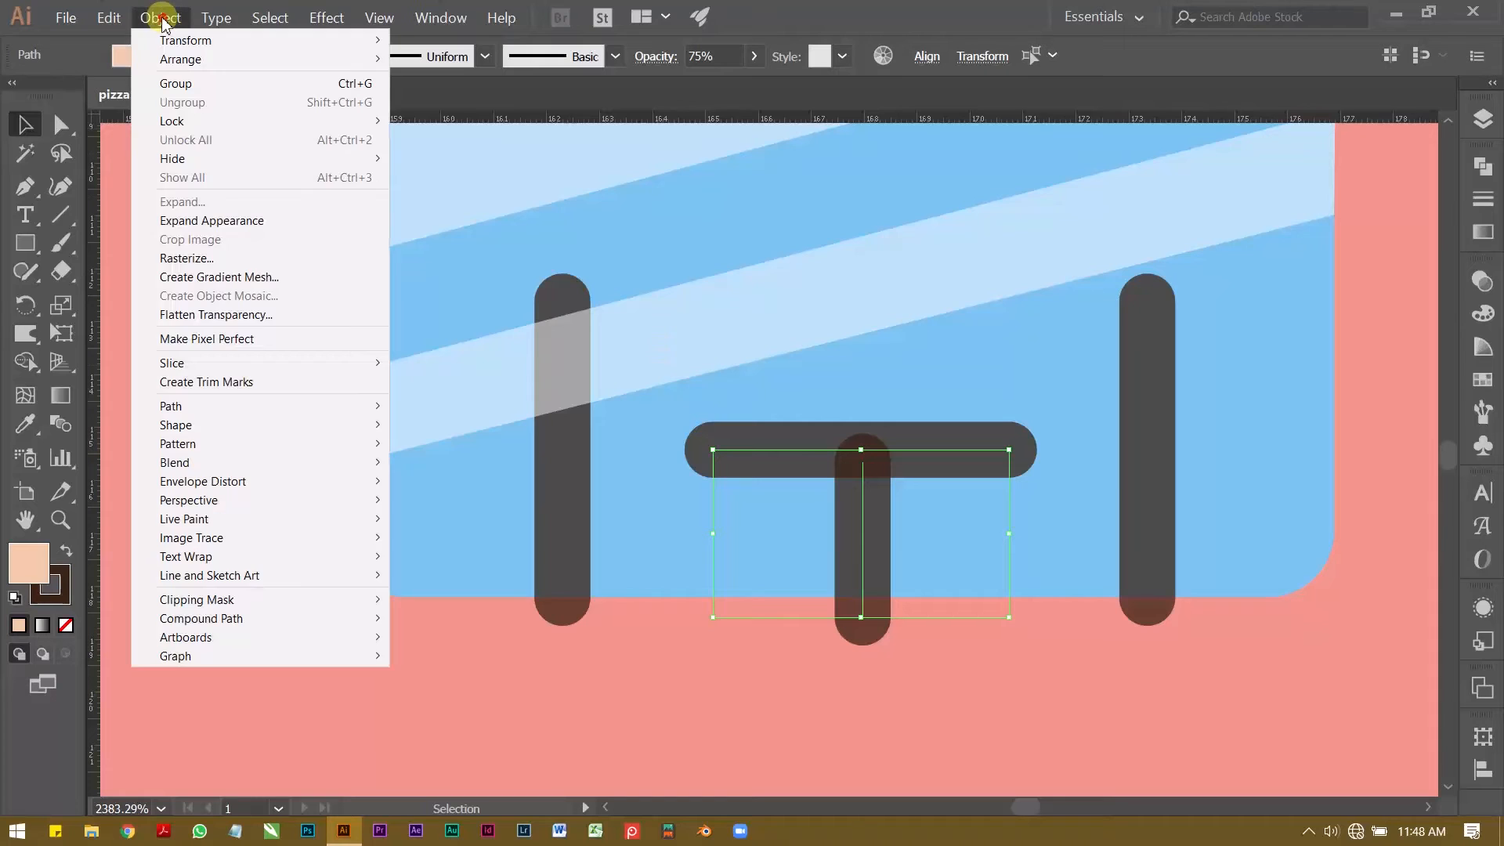
click(209, 223)
click(108, 17)
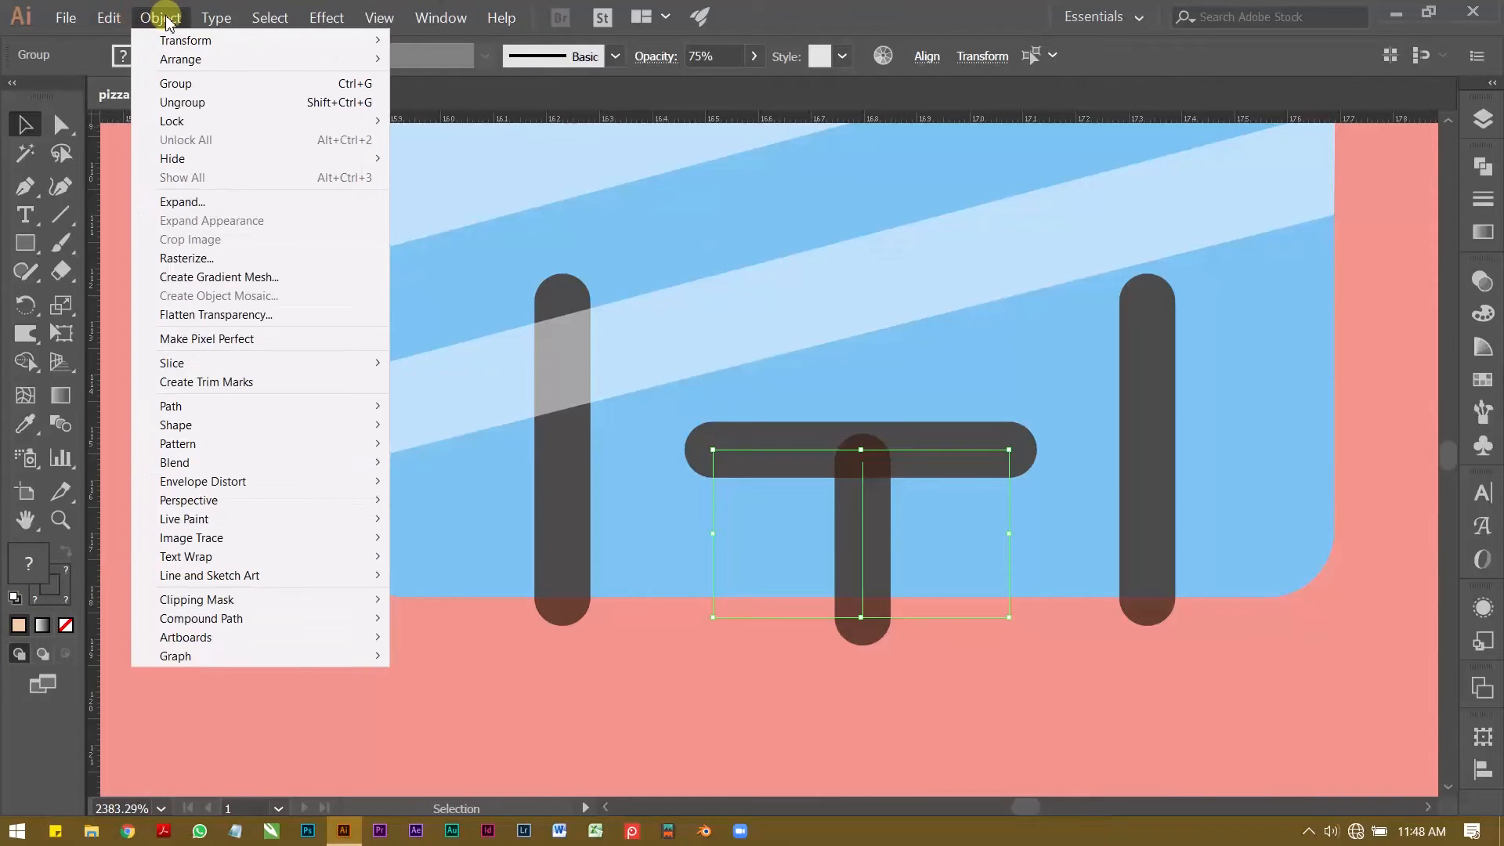
click(201, 201)
click(660, 330)
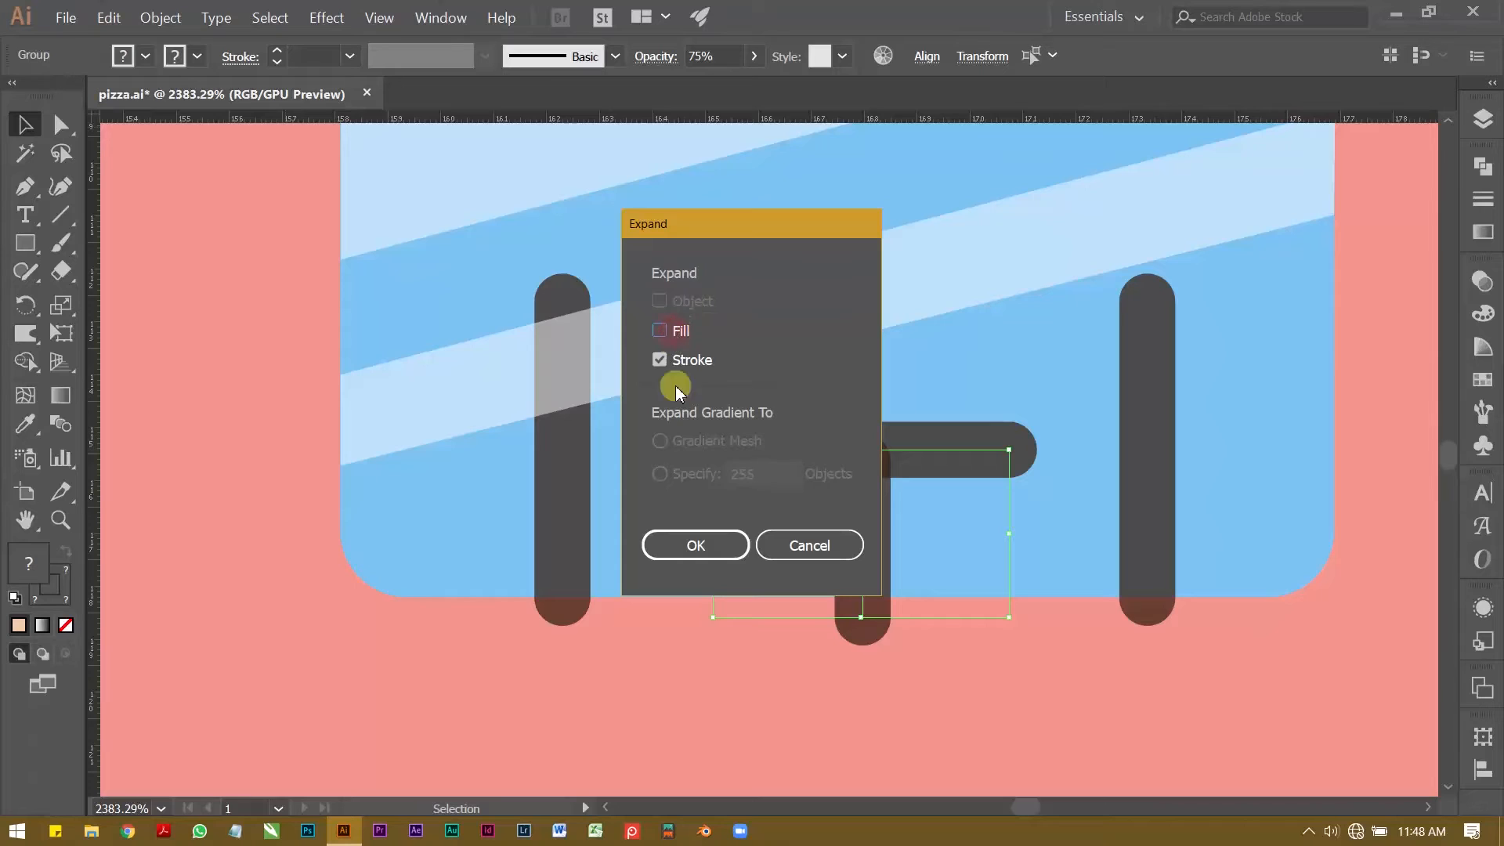
click(696, 545)
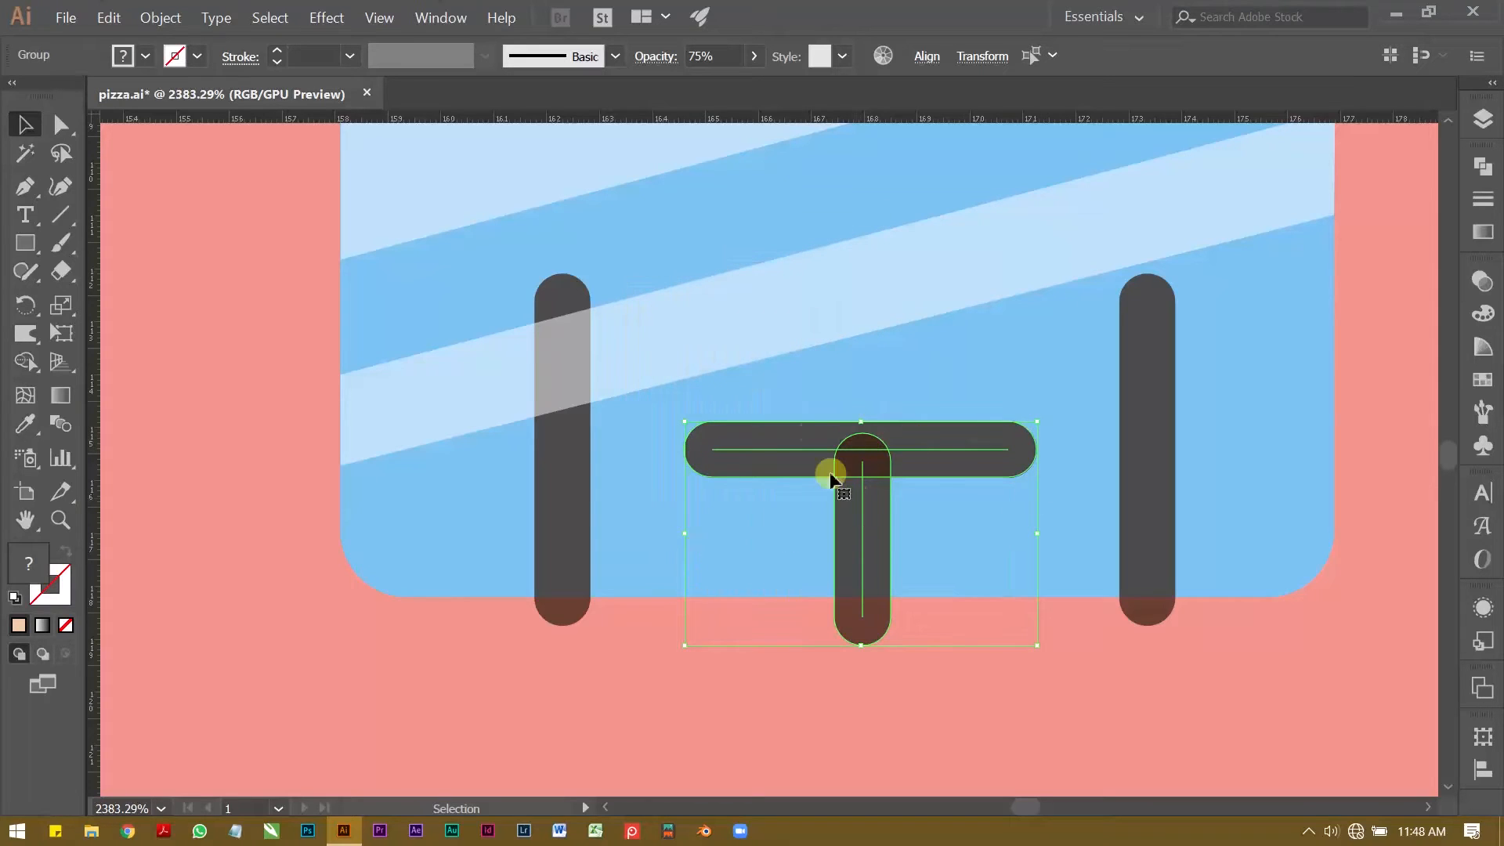
Step: Unite the expanded tabletop and leg into one T-shaped table silhouette and set its opacity to 75%
click(1481, 166)
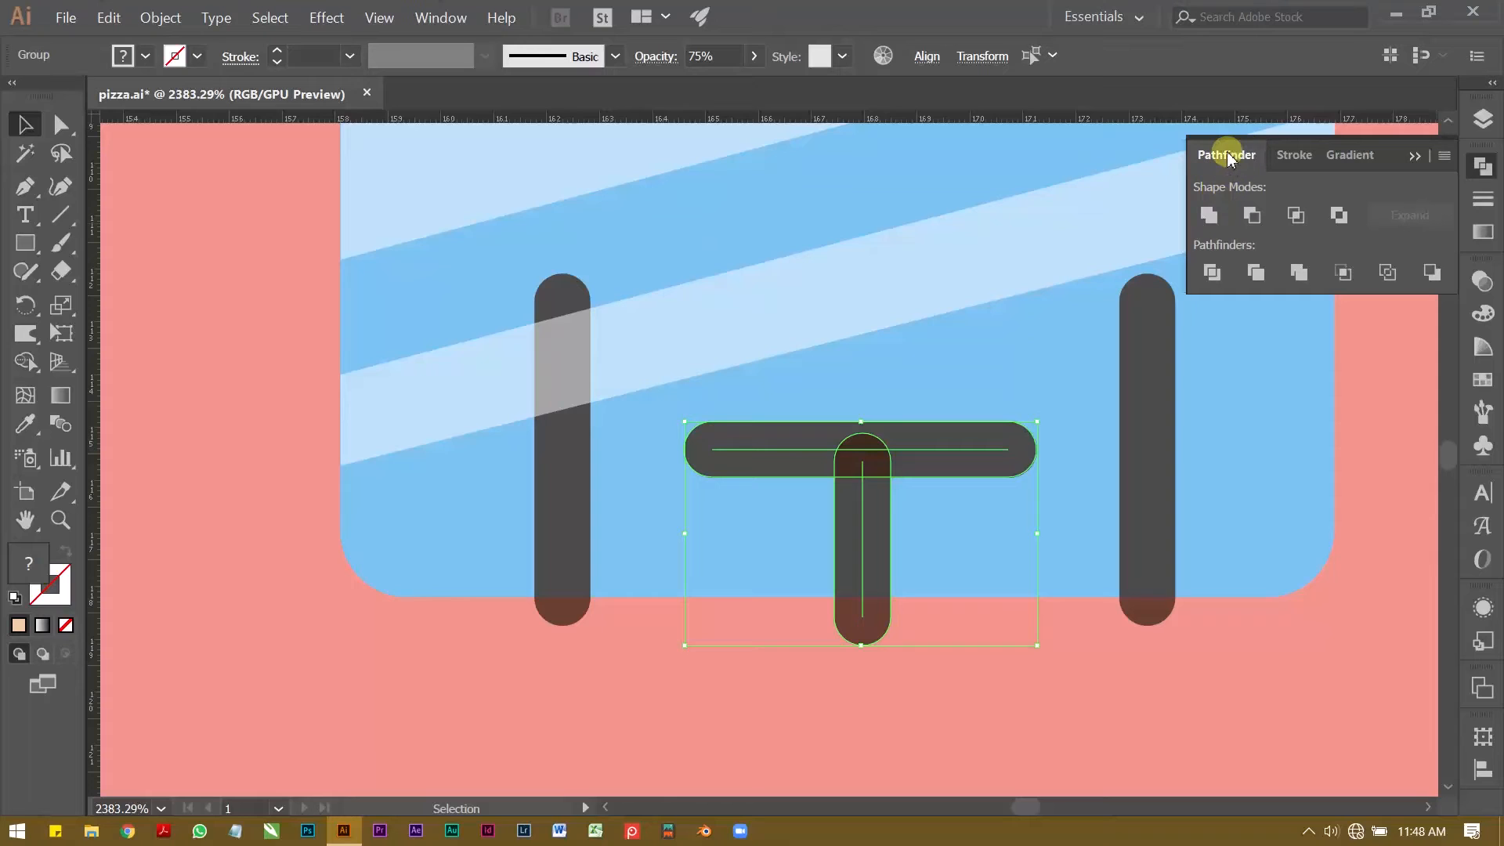
click(1208, 213)
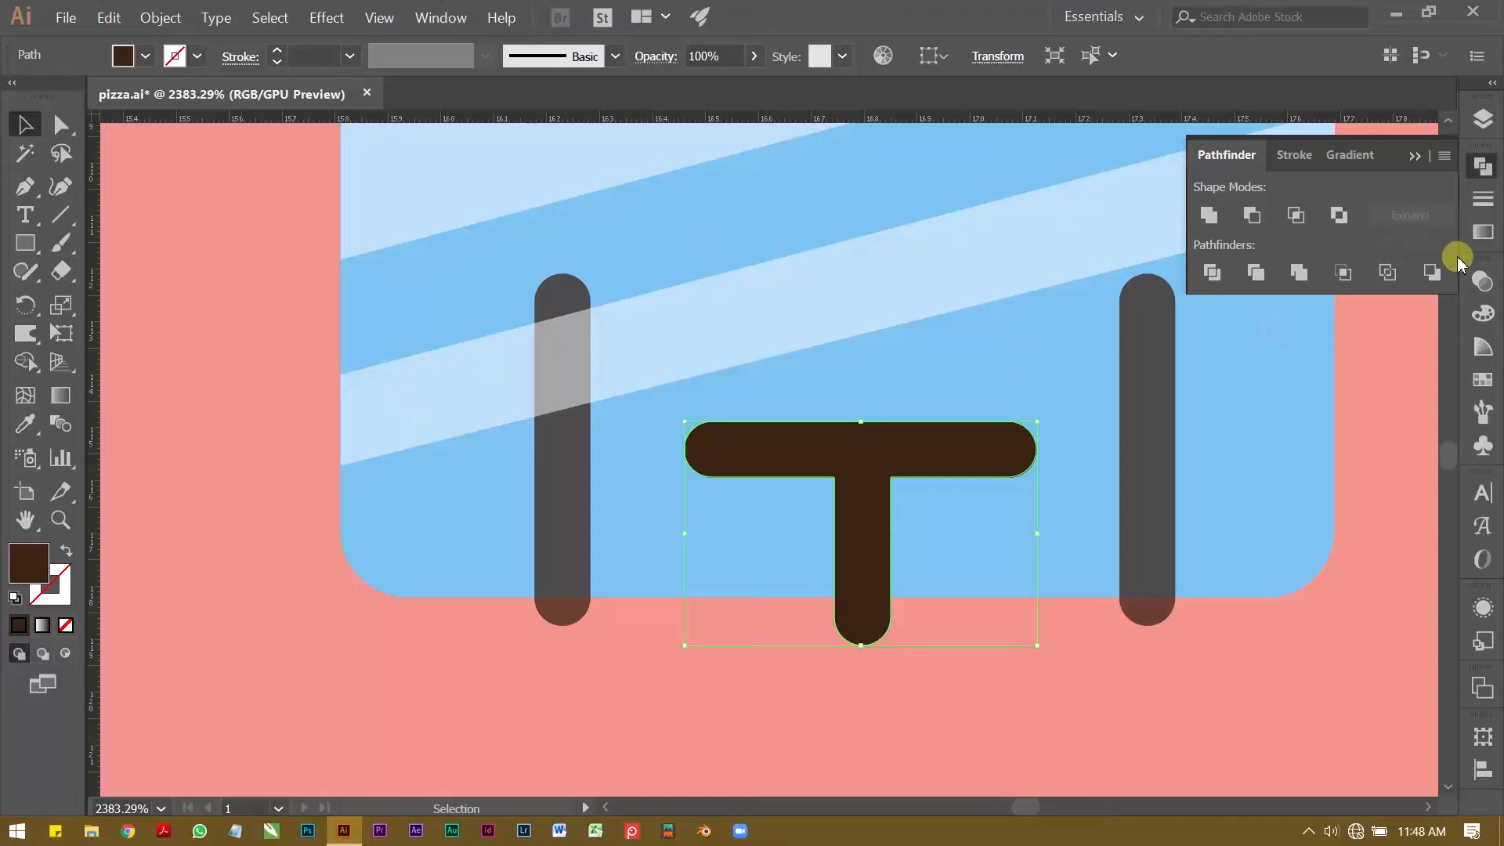
click(1485, 285)
click(1391, 306)
text(75)
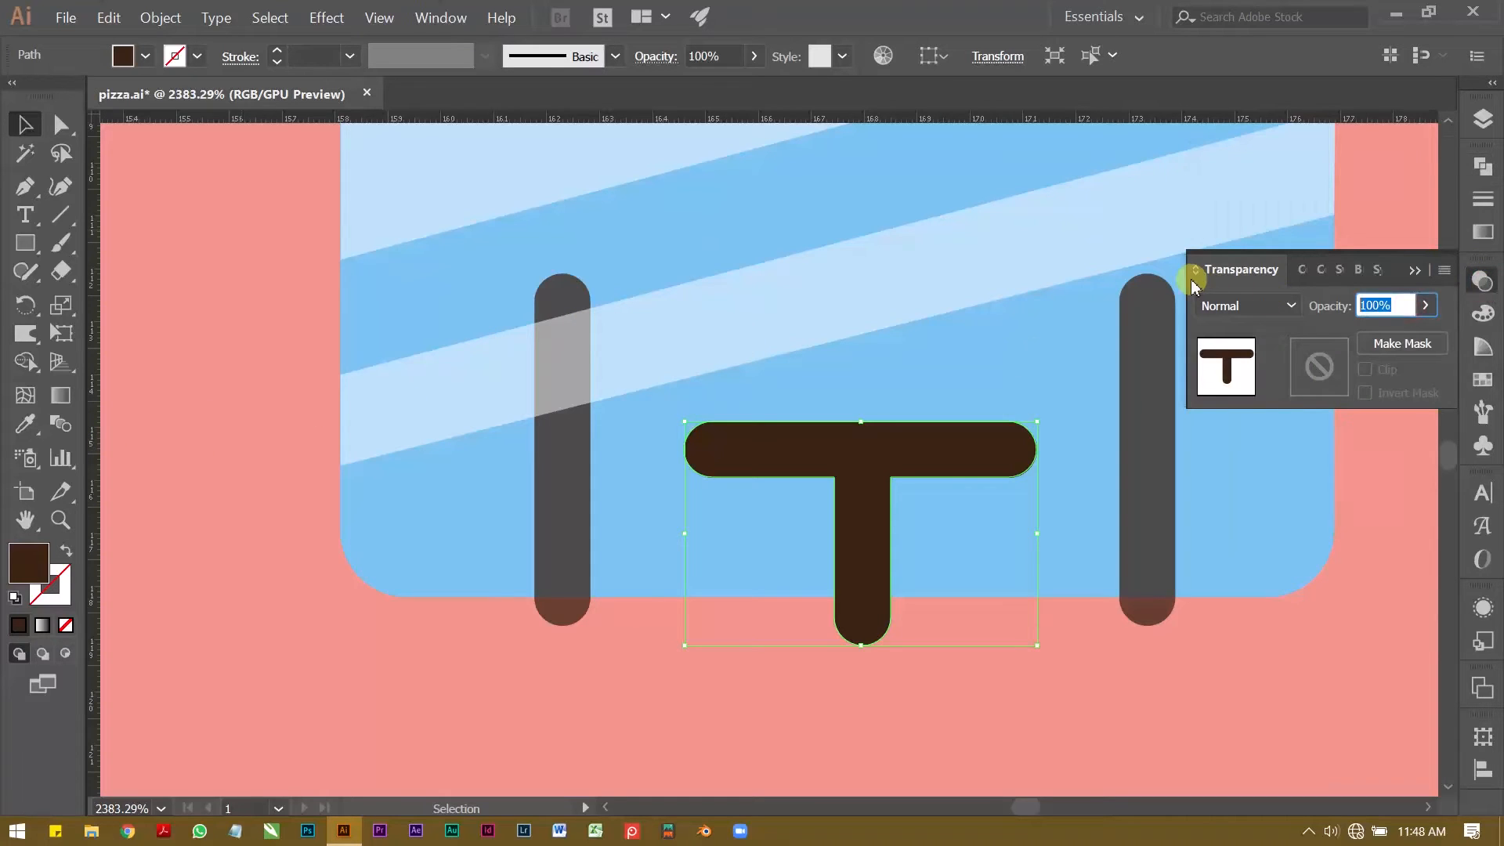
click(1192, 279)
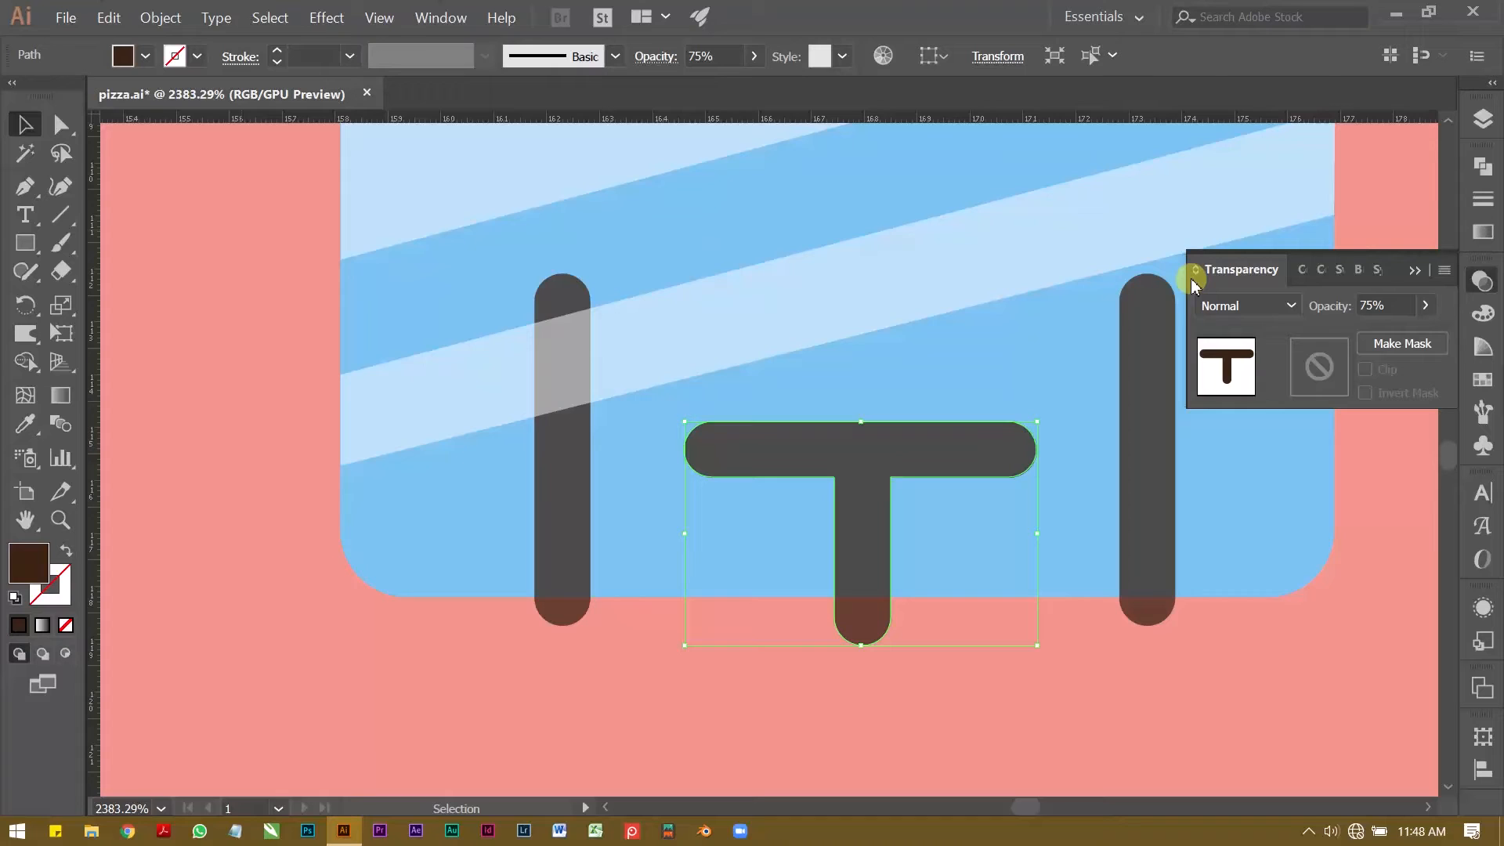
click(1414, 266)
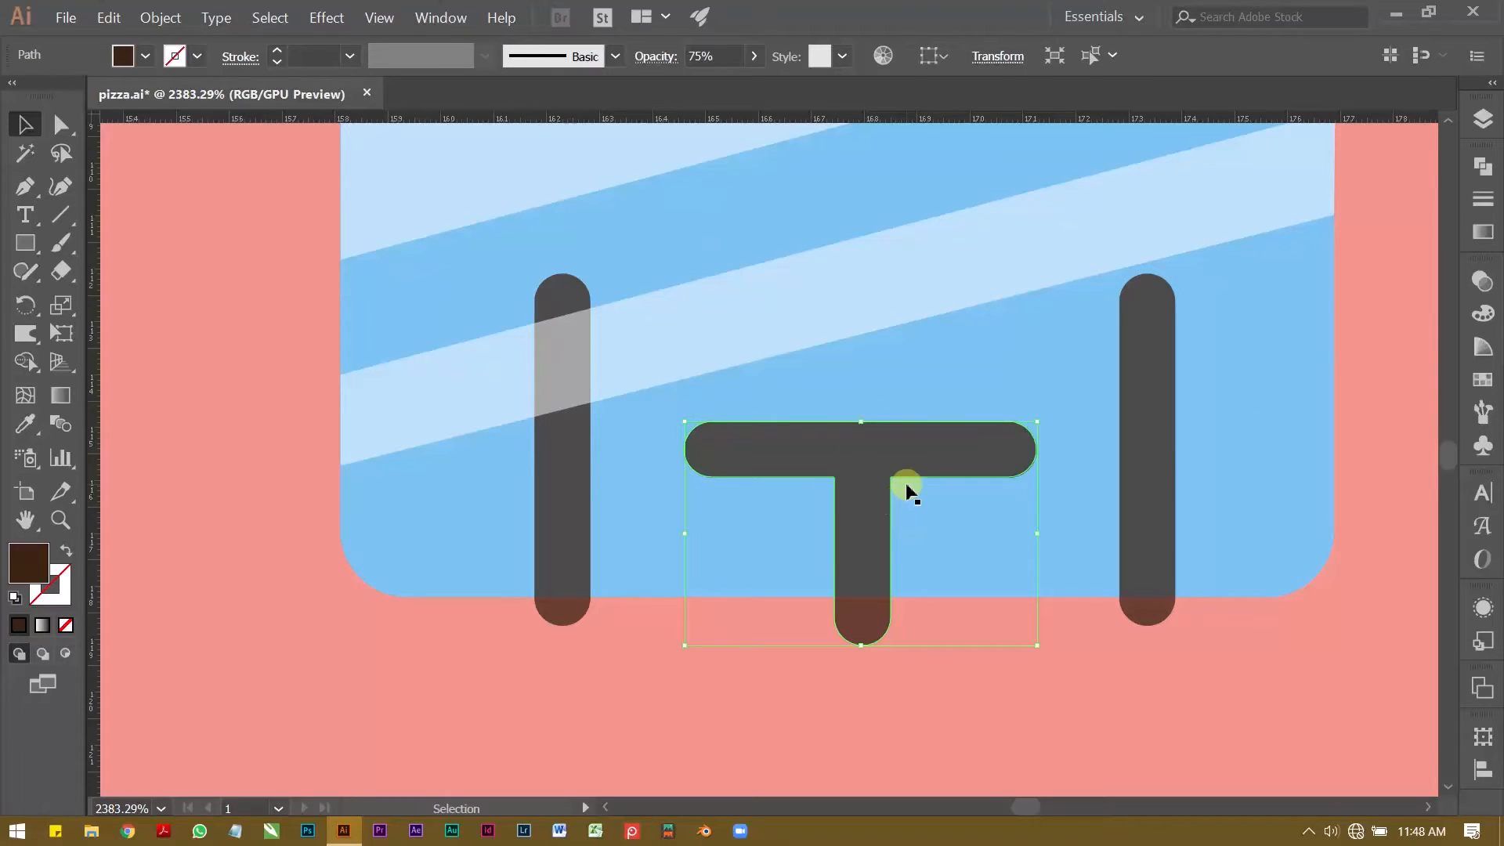
Step: Group the blue pane, its two translucent bands and the table-and-chair silhouettes into one object
key(z)
drag(898, 406, 762, 390)
key(space)
drag(807, 396, 784, 484)
key(v)
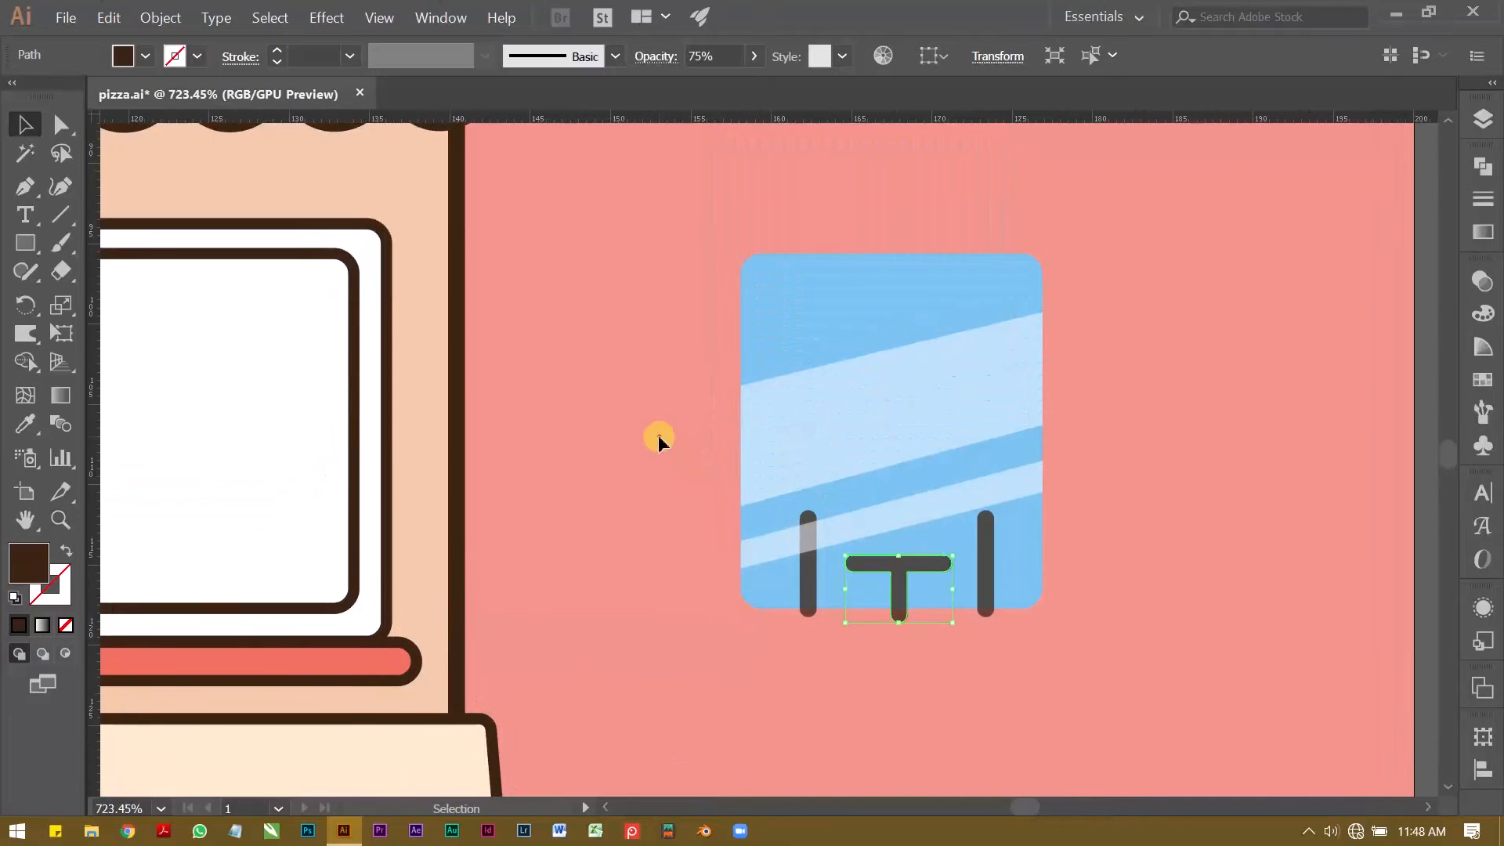
click(656, 434)
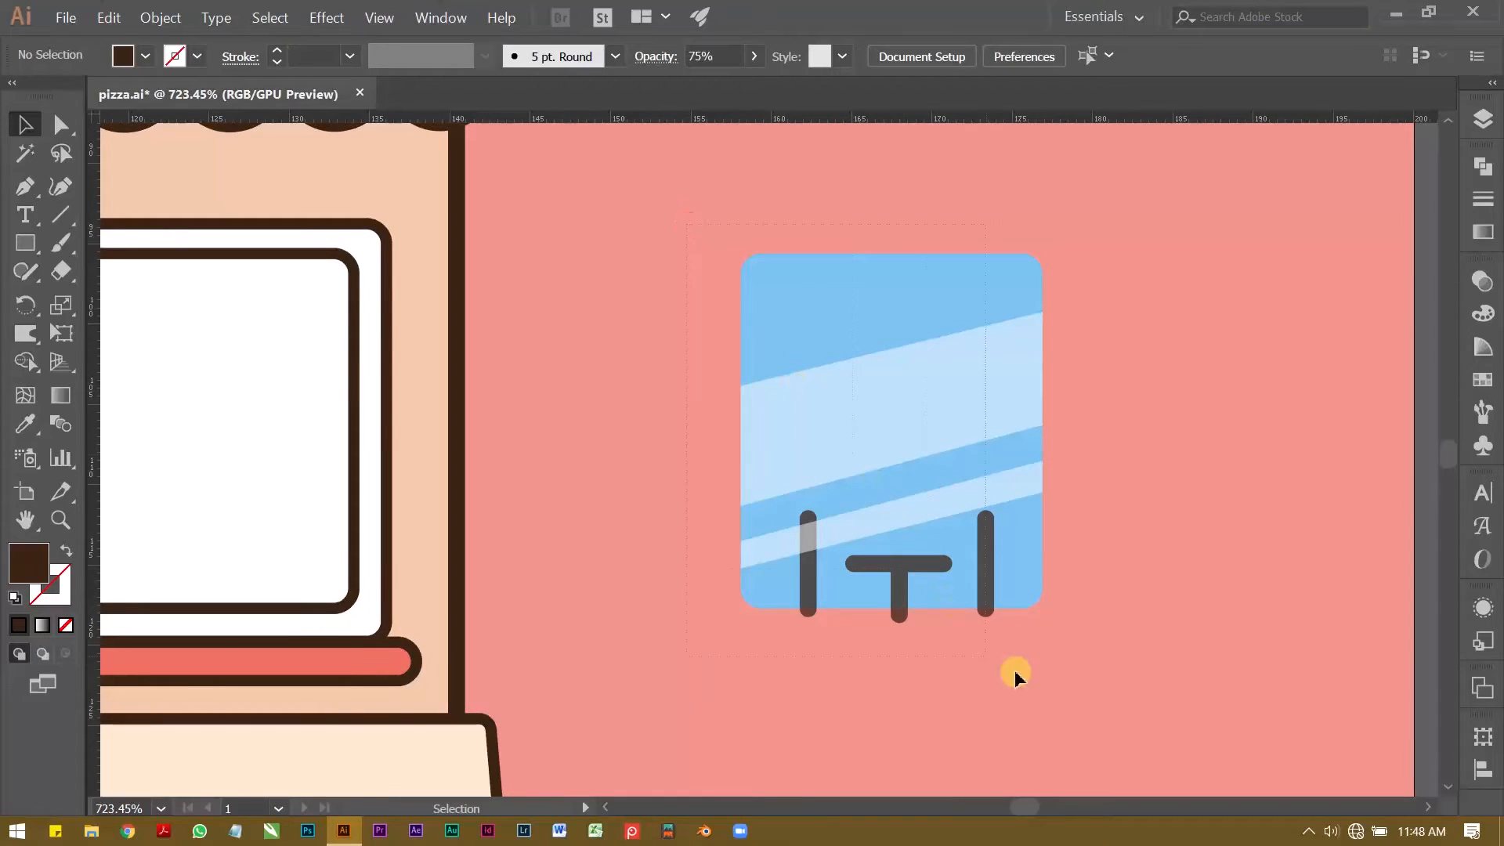
drag(1079, 656, 1080, 654)
key(ctrl+g)
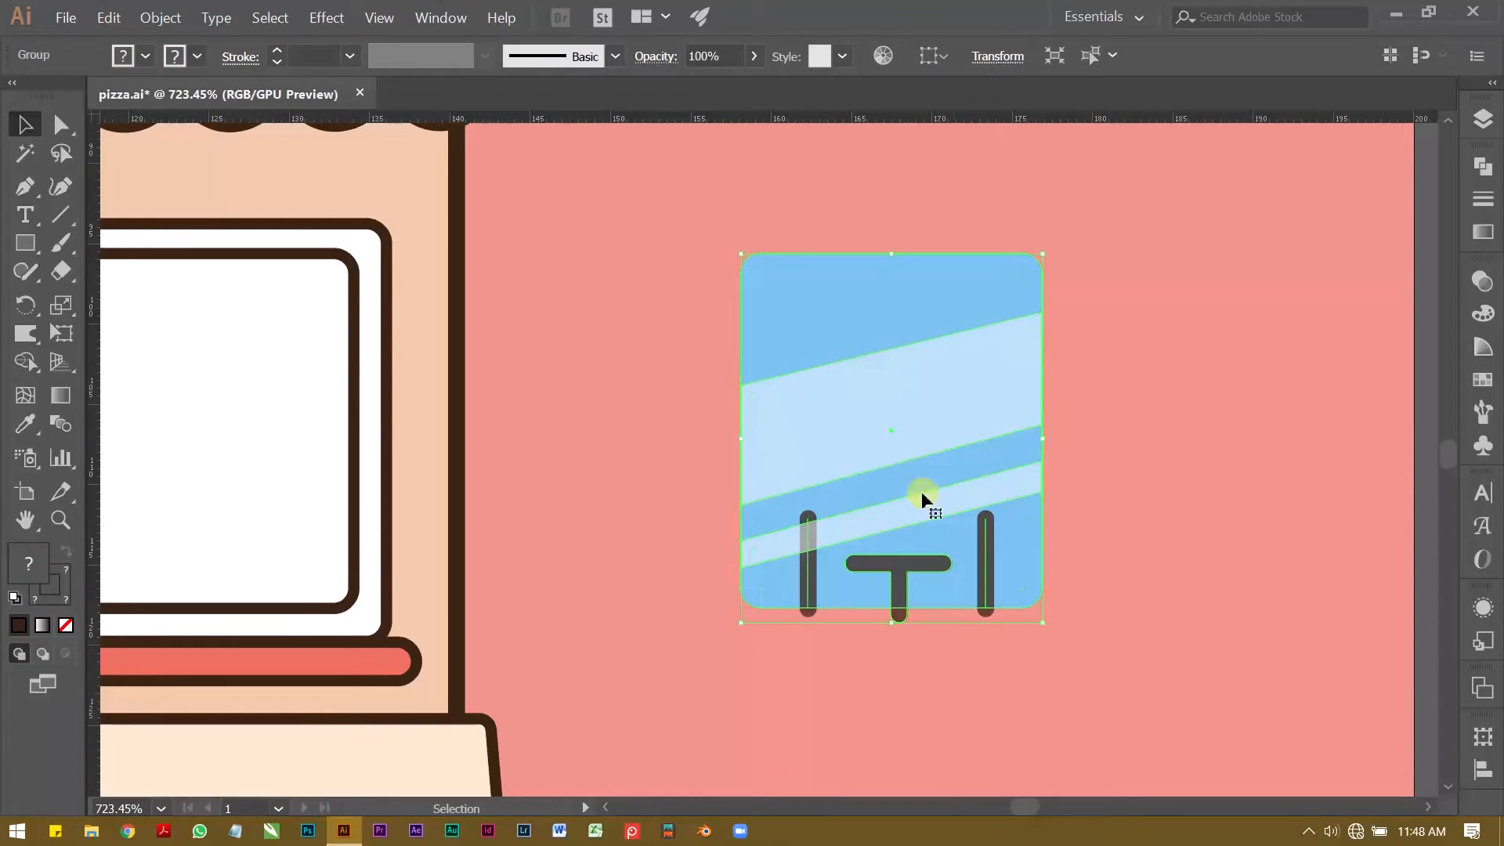
Step: Place the grouped pane artwork inside the inner frame of the empty white window beside the door
key(z)
drag(935, 451, 826, 470)
key(space)
drag(826, 473, 989, 489)
key(v)
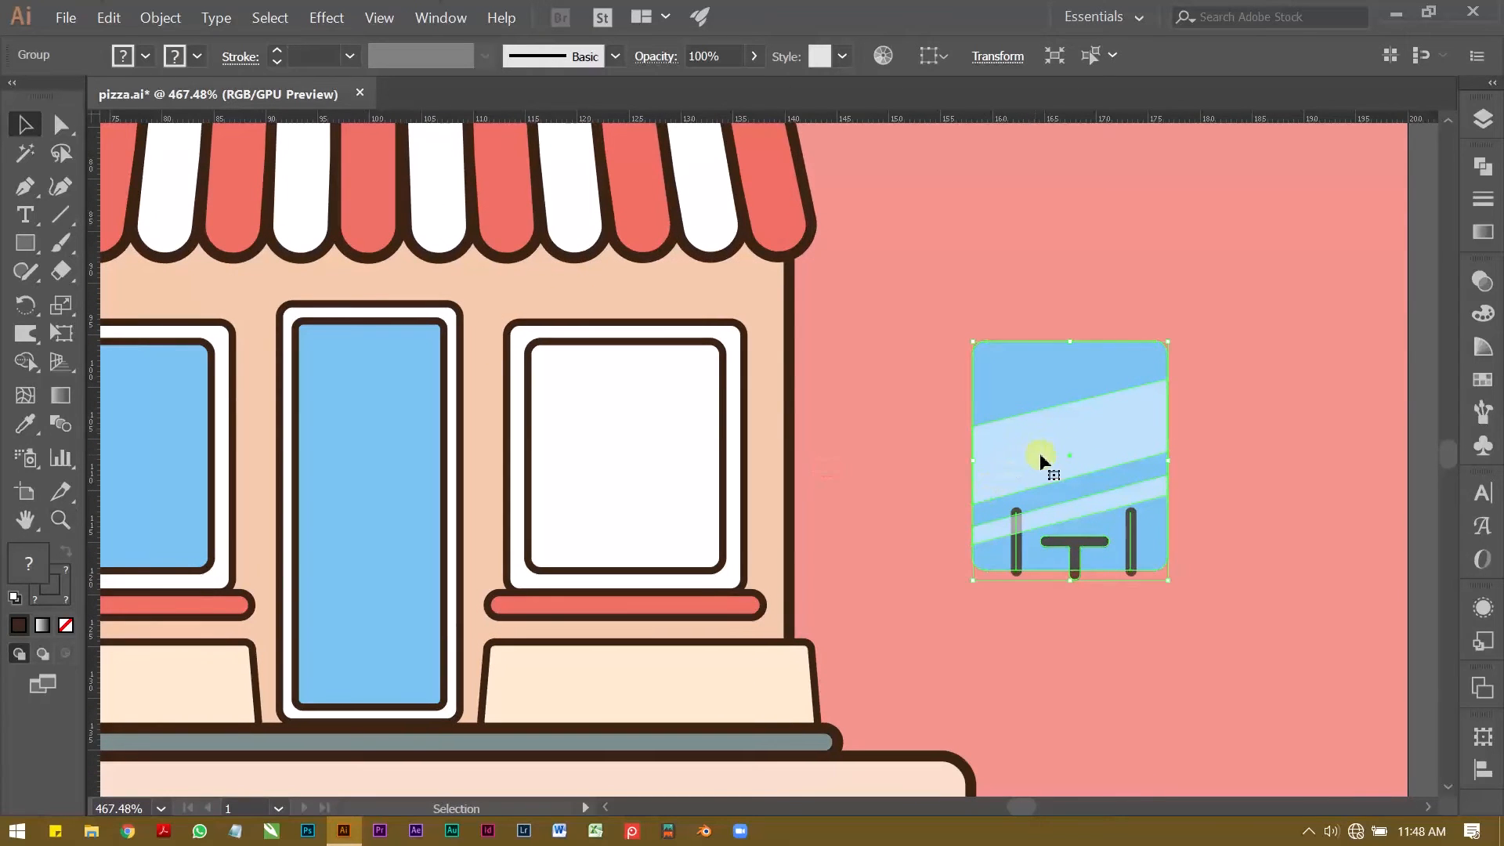
drag(1061, 457, 692, 345)
key(ctrl+space)
key(space)
drag(603, 379, 844, 309)
drag(607, 337, 752, 334)
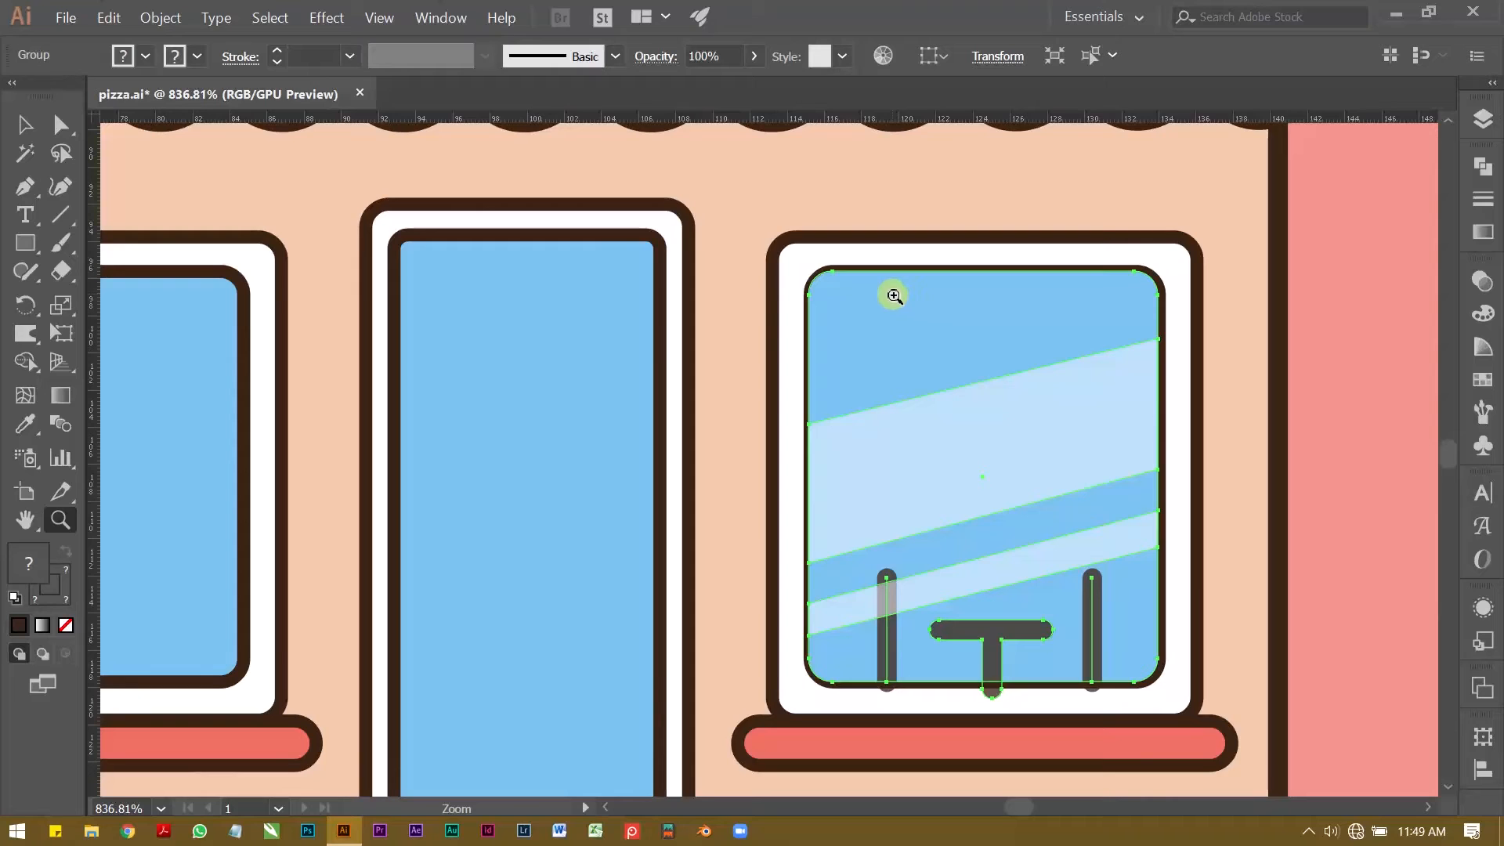
key(v)
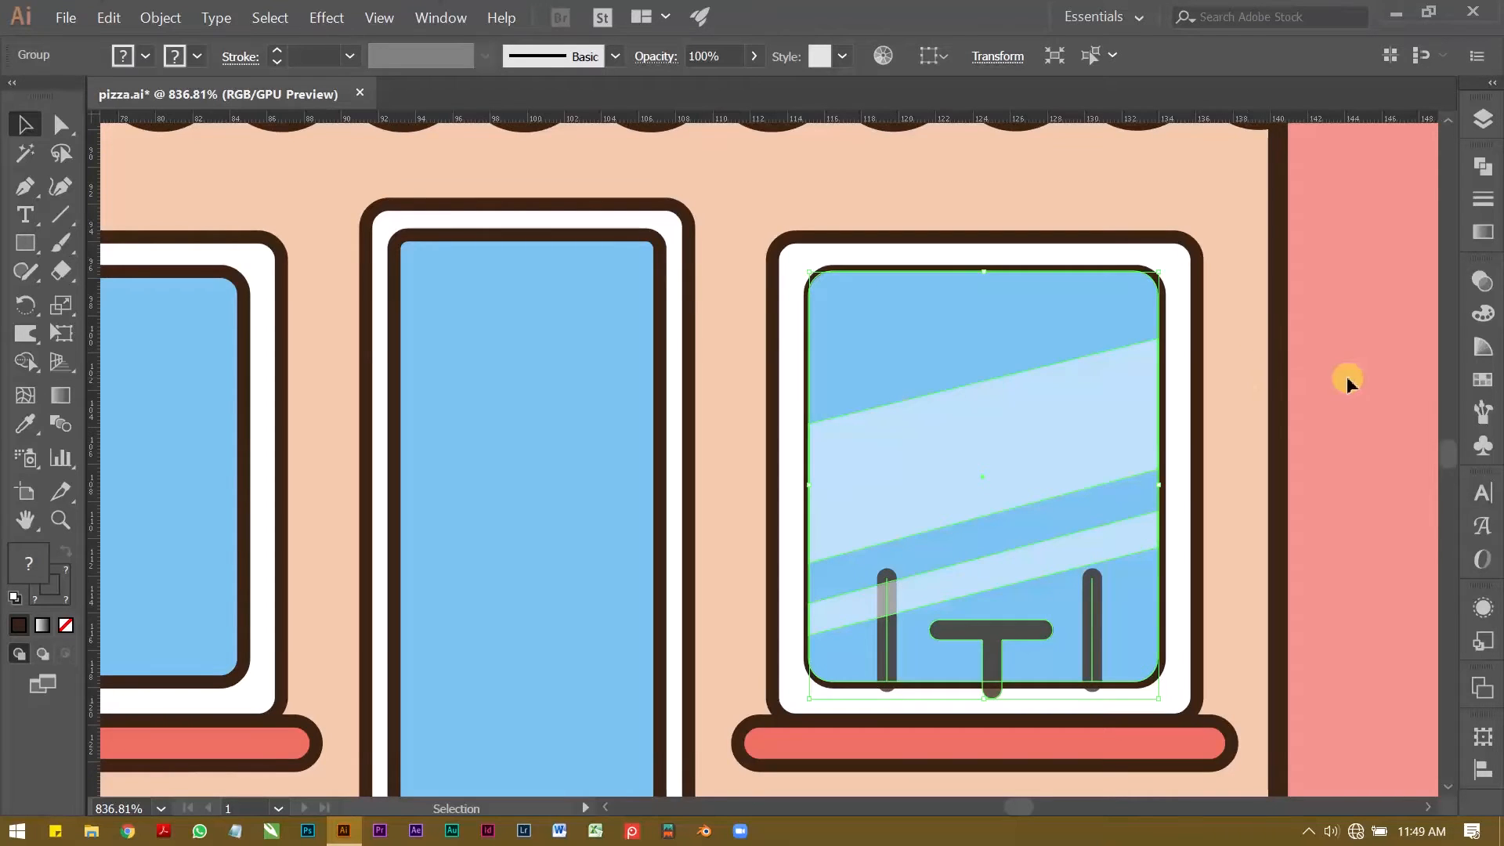
Step: Move the pane group outside the building, and stretch the window's inner frame down to the red sill and slightly wider on both sides
key(space)
drag(1034, 386, 1331, 387)
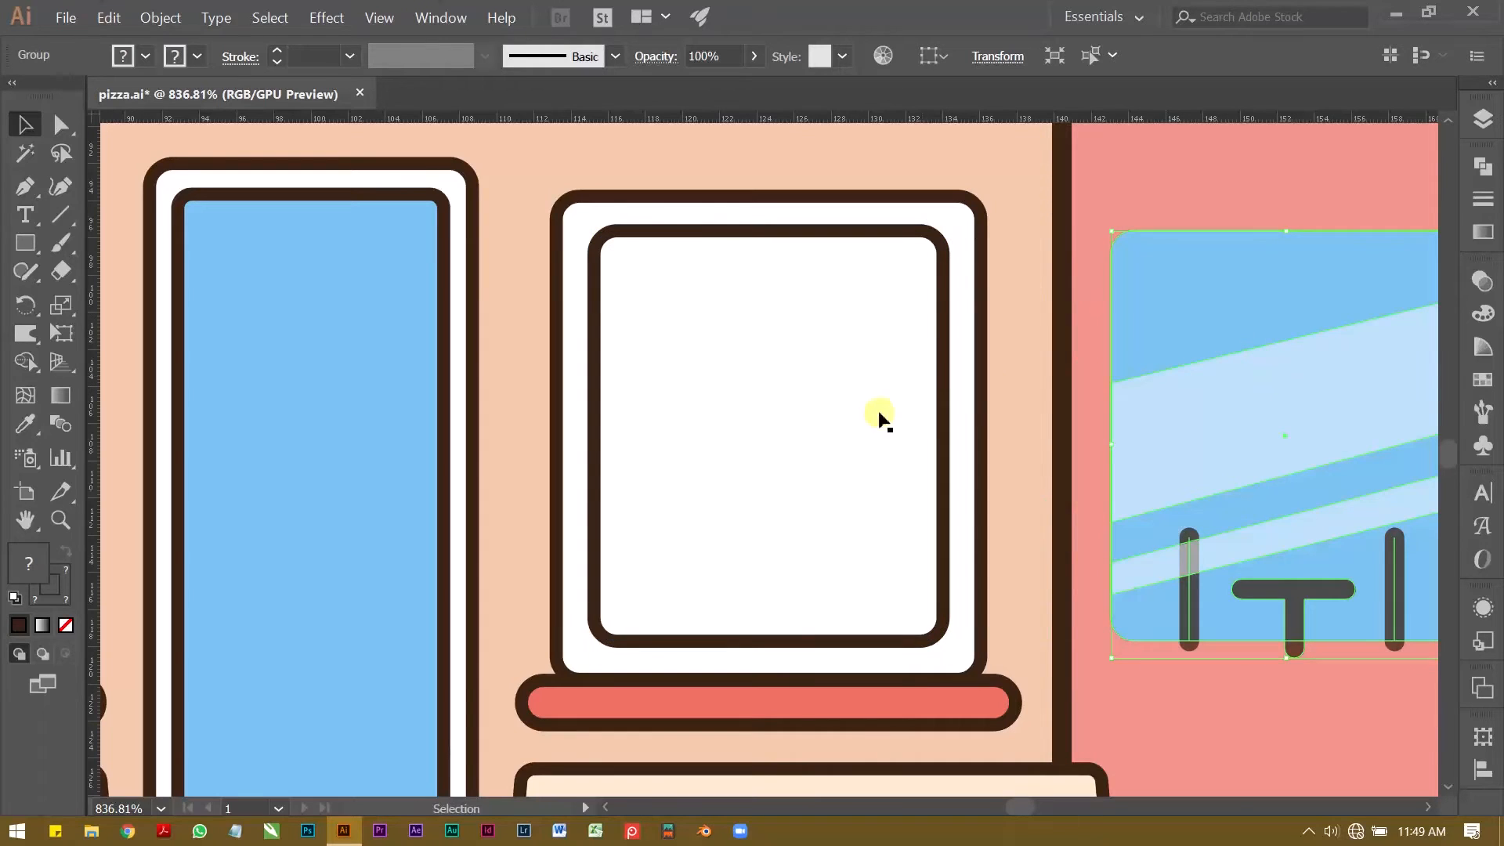
click(786, 596)
click(787, 642)
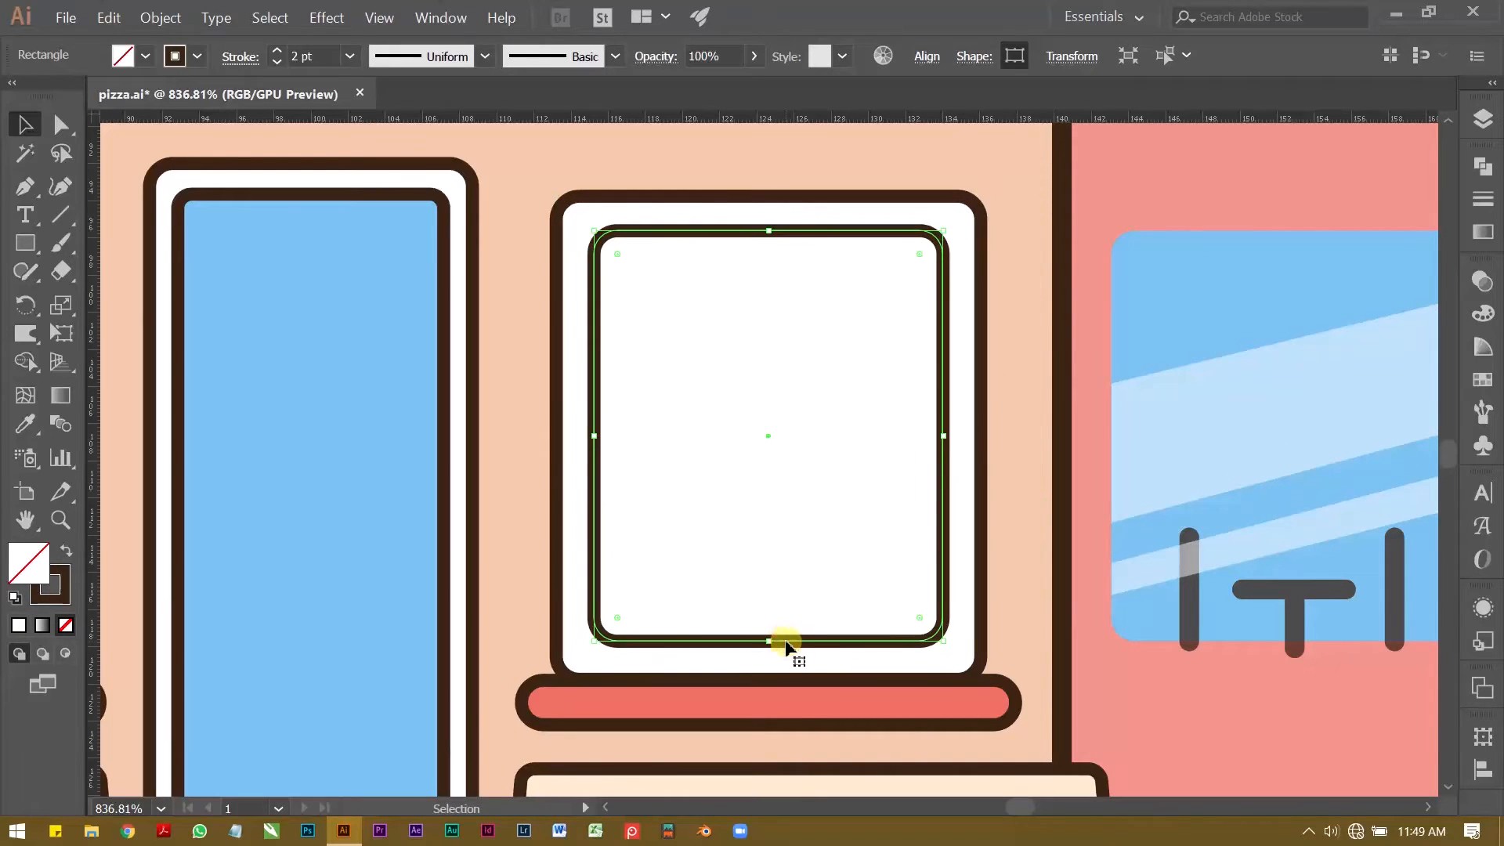
drag(771, 643, 770, 682)
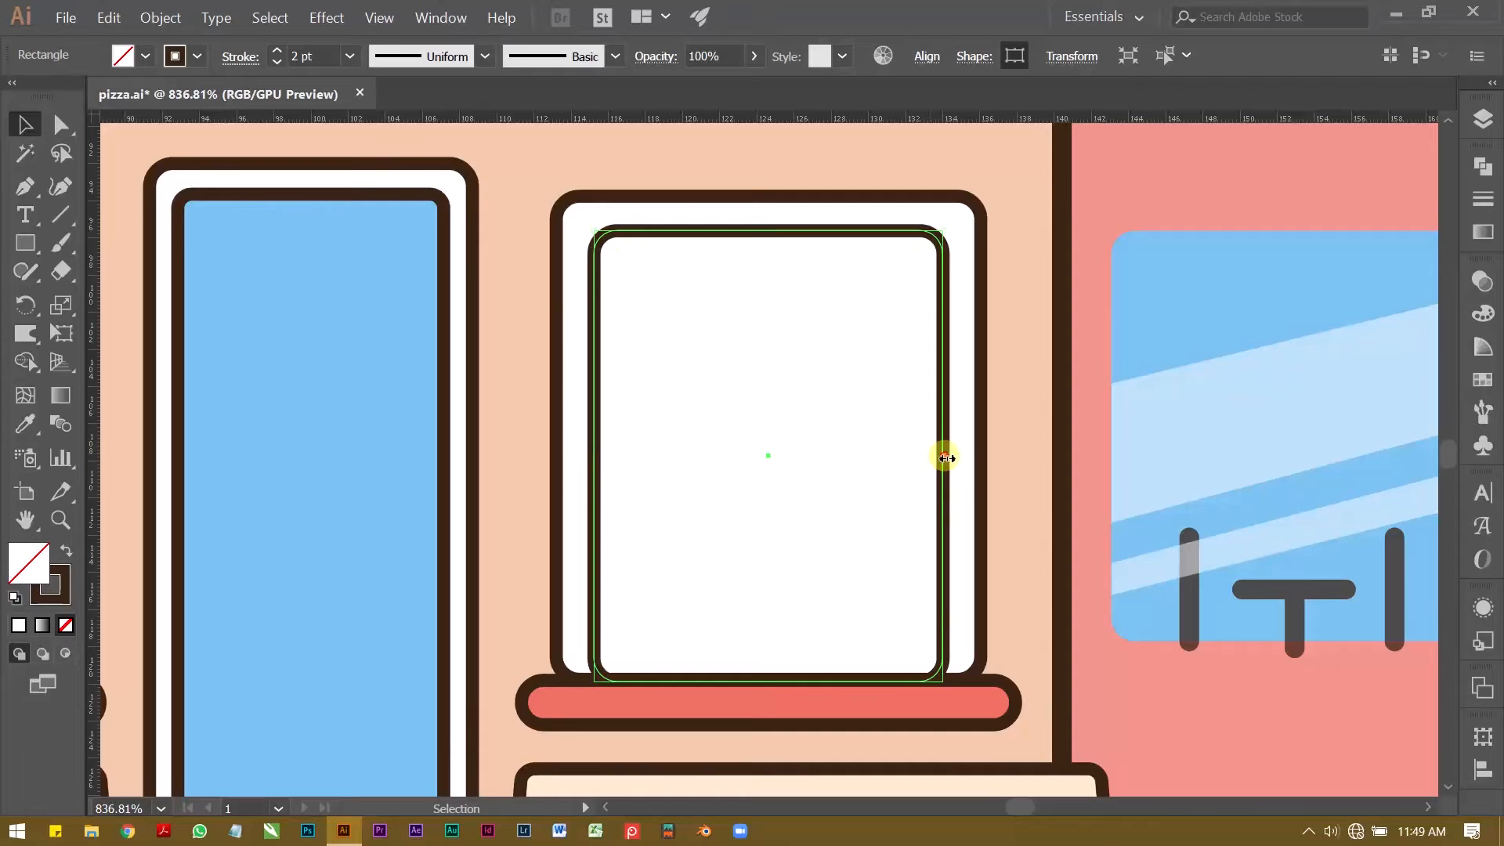
drag(946, 458, 949, 456)
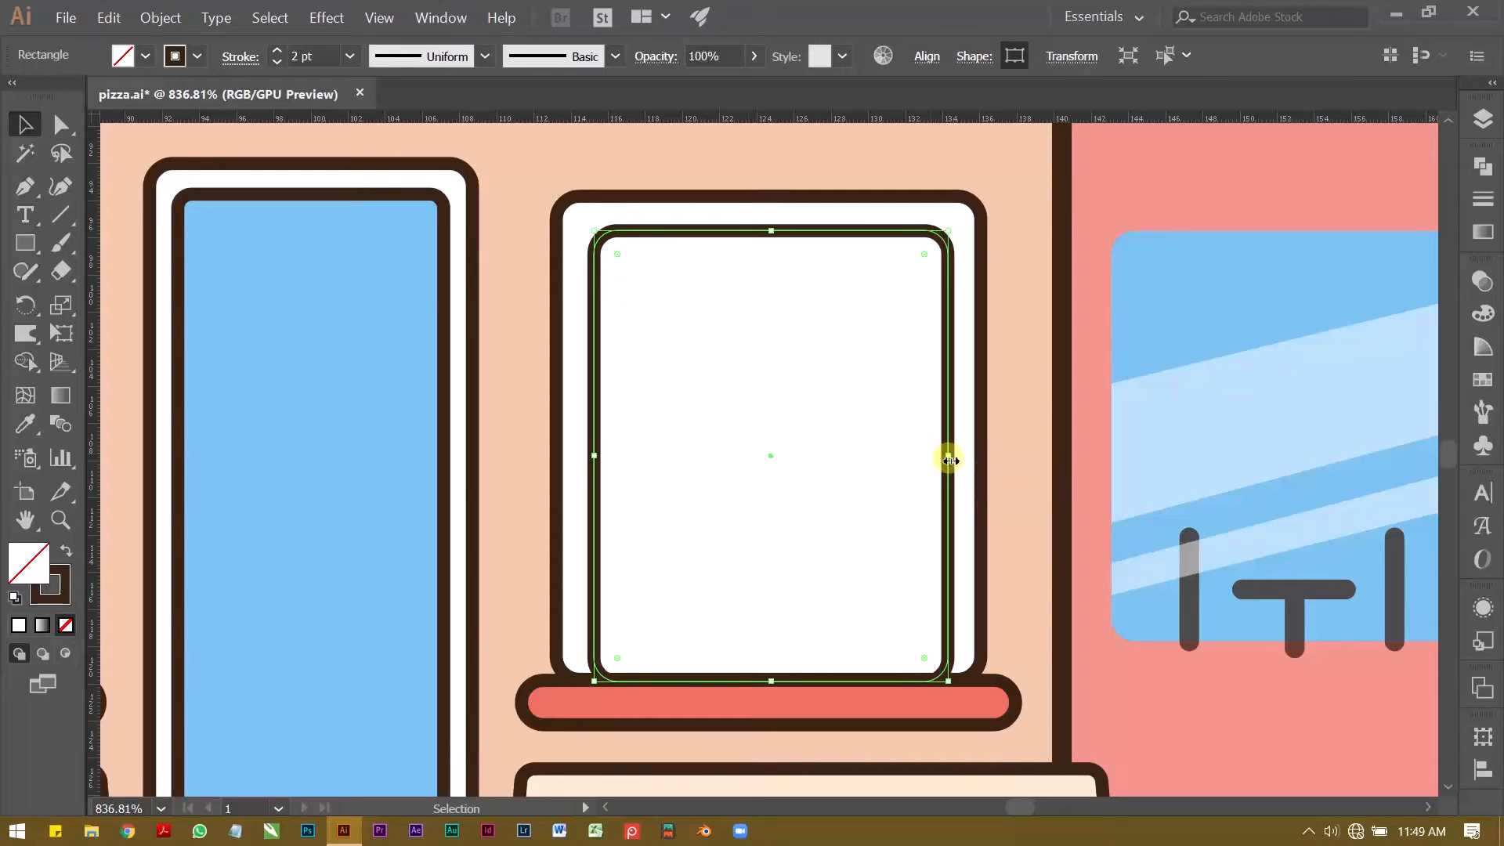
drag(597, 456, 591, 457)
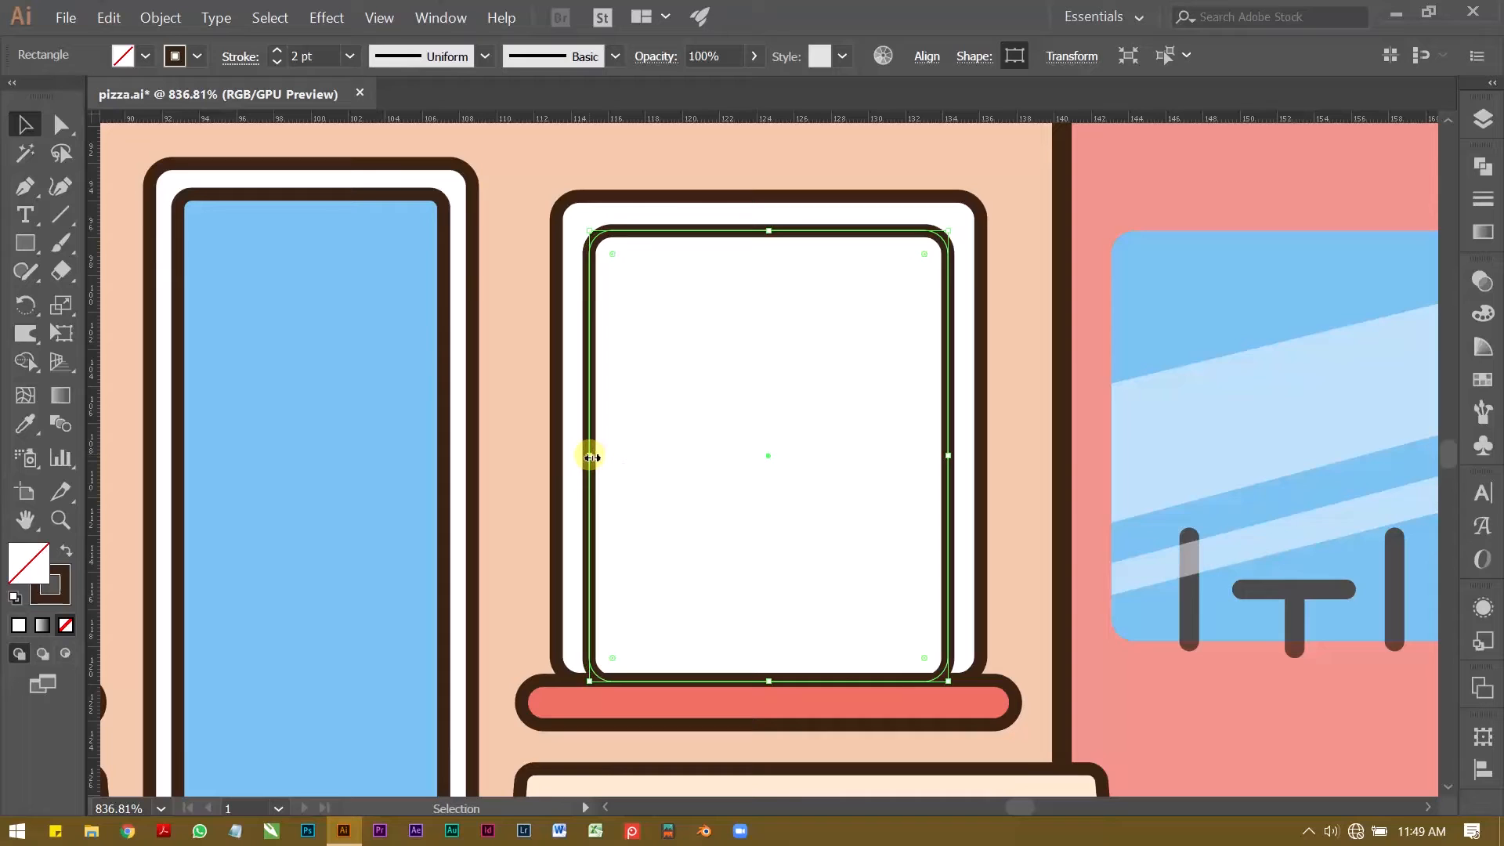
Step: Tighten the corner rounding of the inner frame on the empty window beside the door
click(1104, 192)
click(862, 234)
key(a)
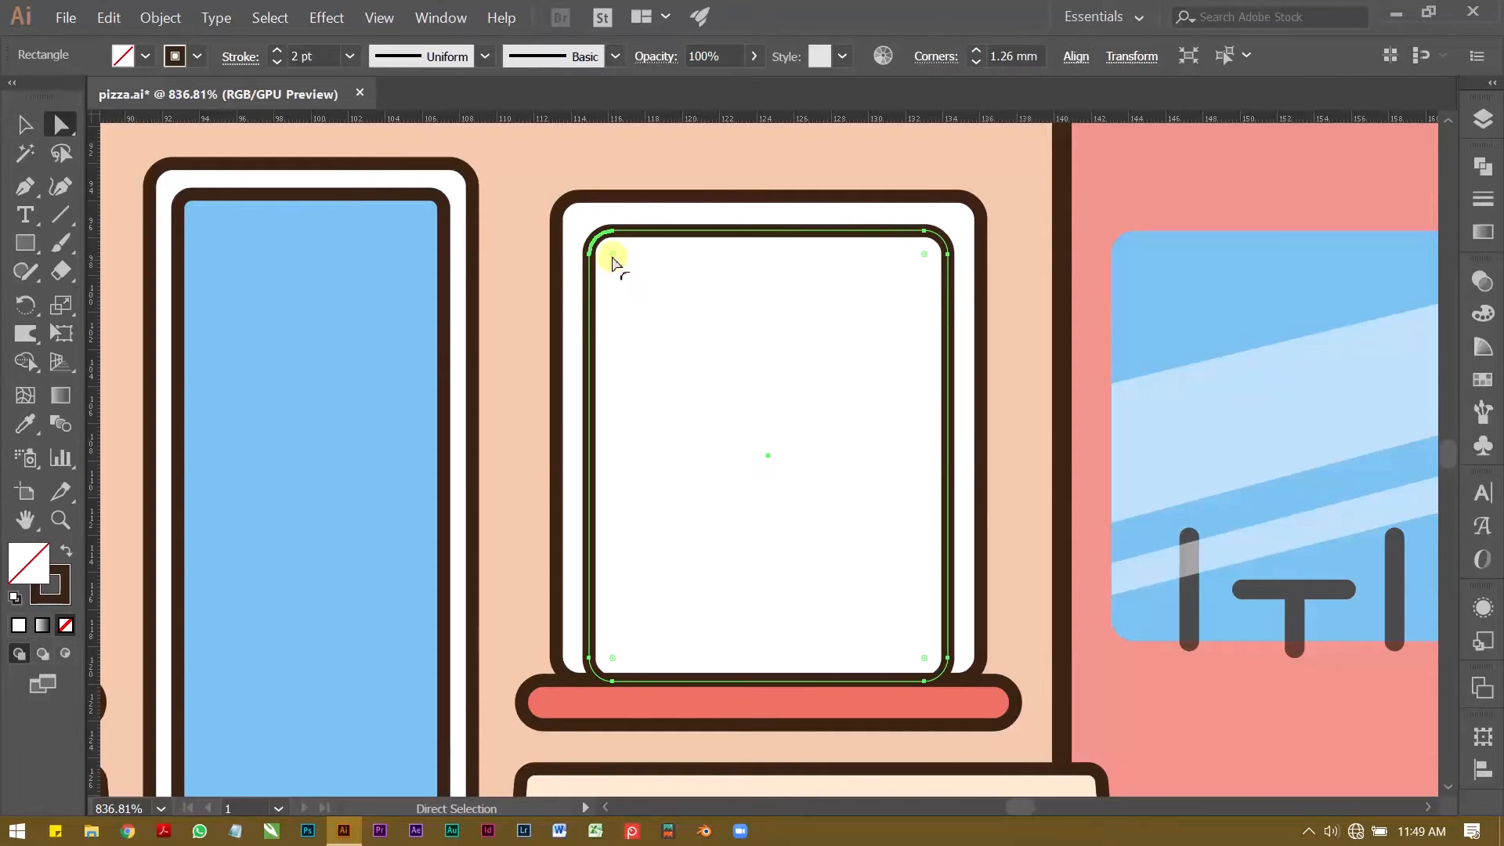
key(v)
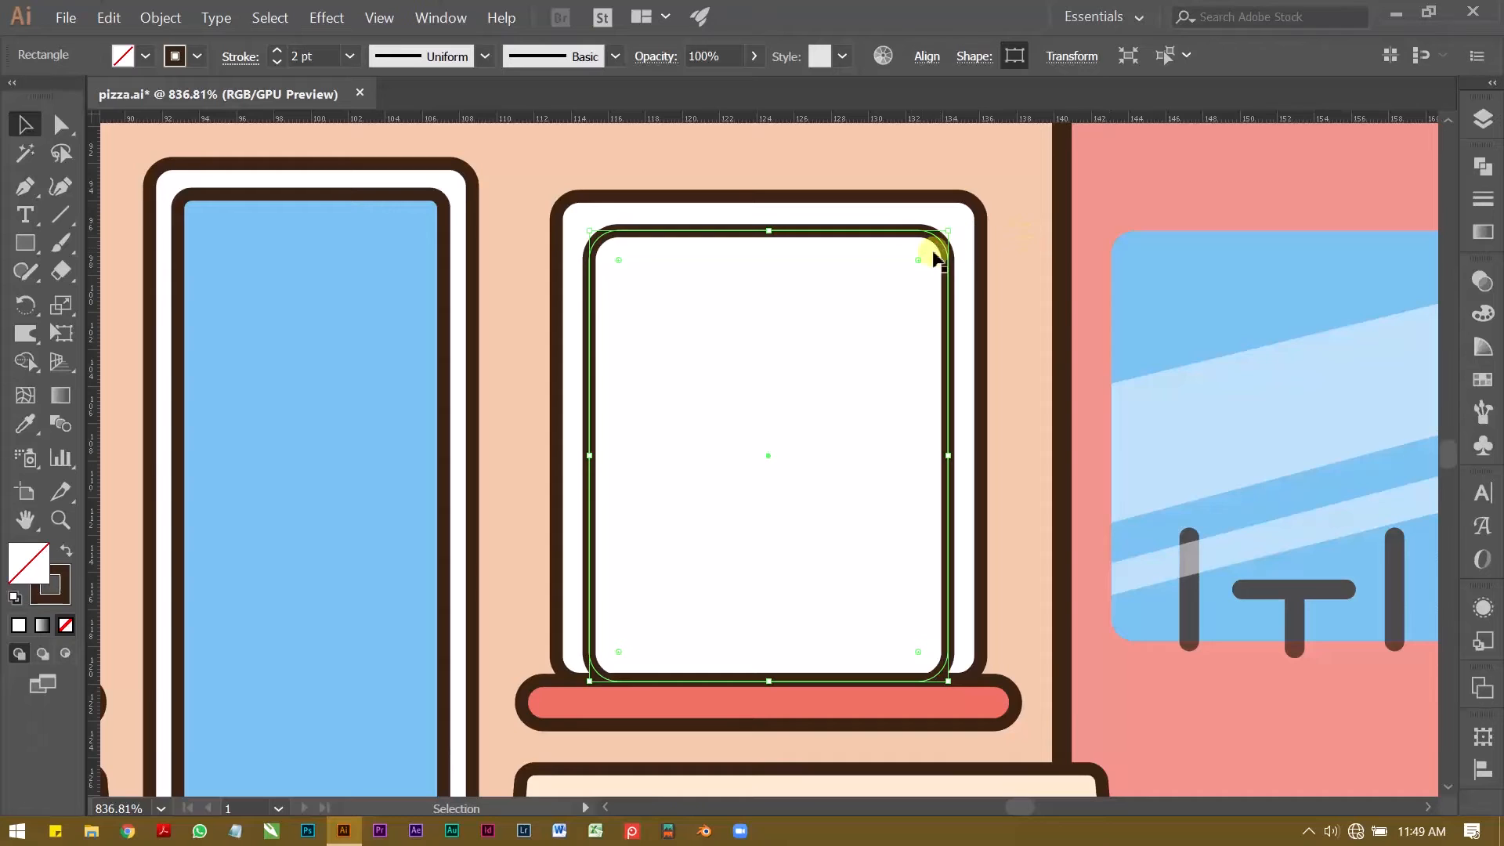
drag(923, 262, 940, 238)
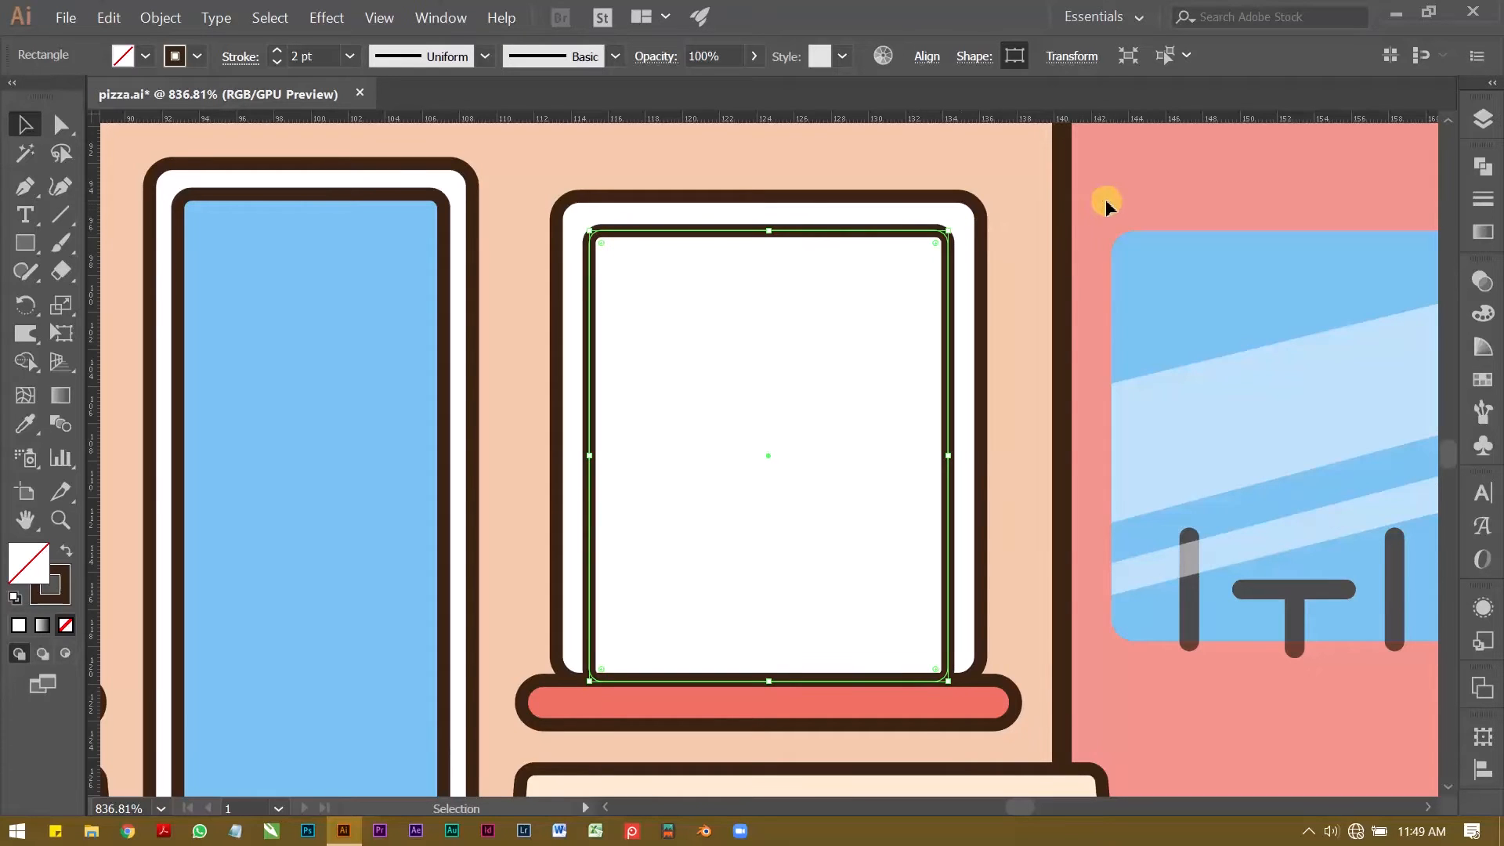
click(1112, 199)
Step: Move the pane group back inside the empty window's inner frame and nudge it down to the red sill
key(z)
drag(1058, 264, 806, 305)
key(v)
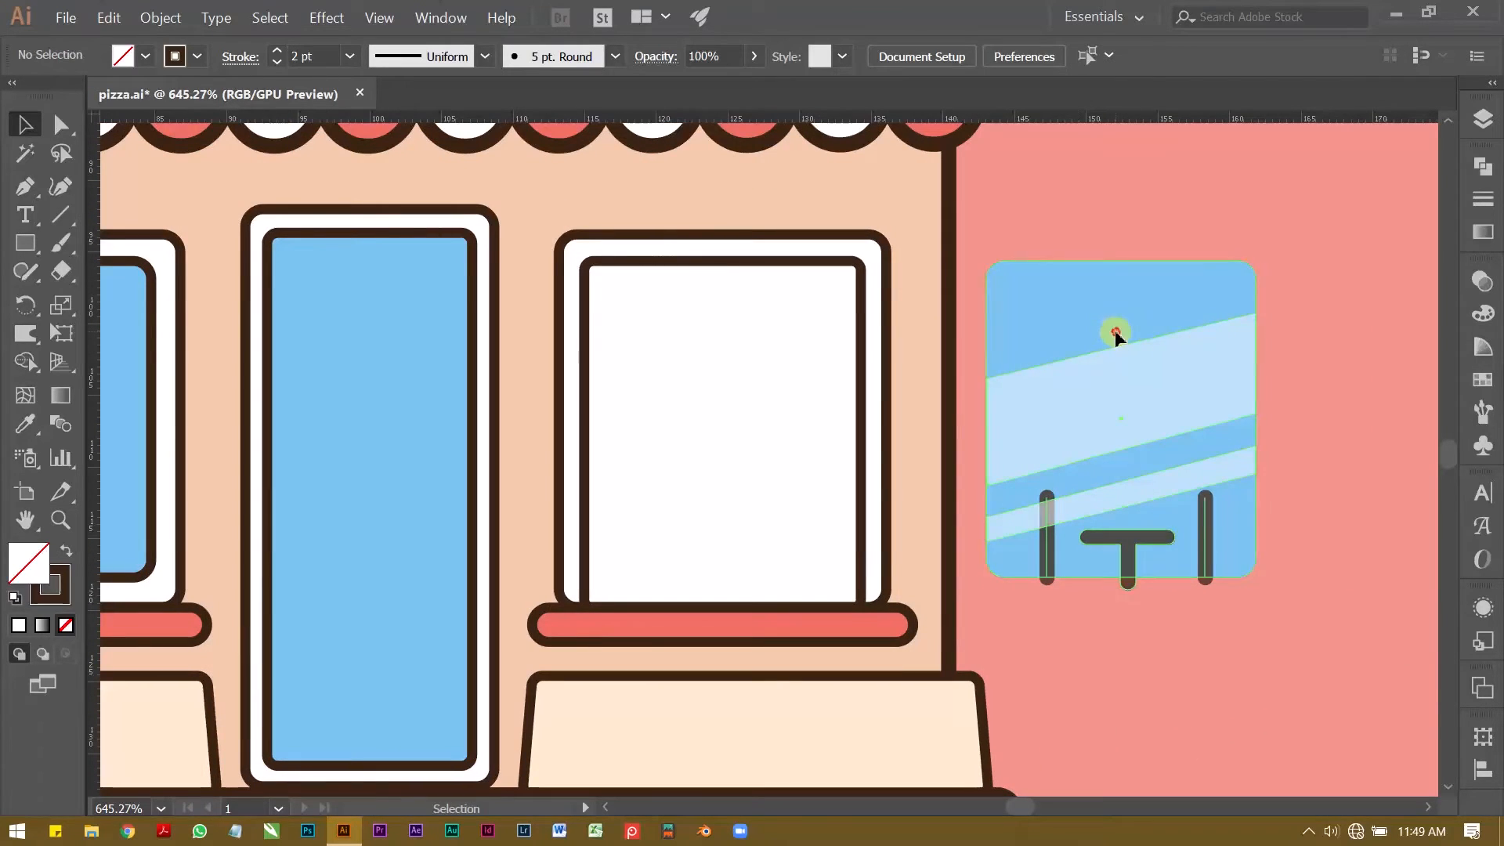
click(1167, 350)
drag(1167, 353, 768, 368)
key(Down)
key(Down)
key(Down)
key(Down)
key(Down)
key(Down)
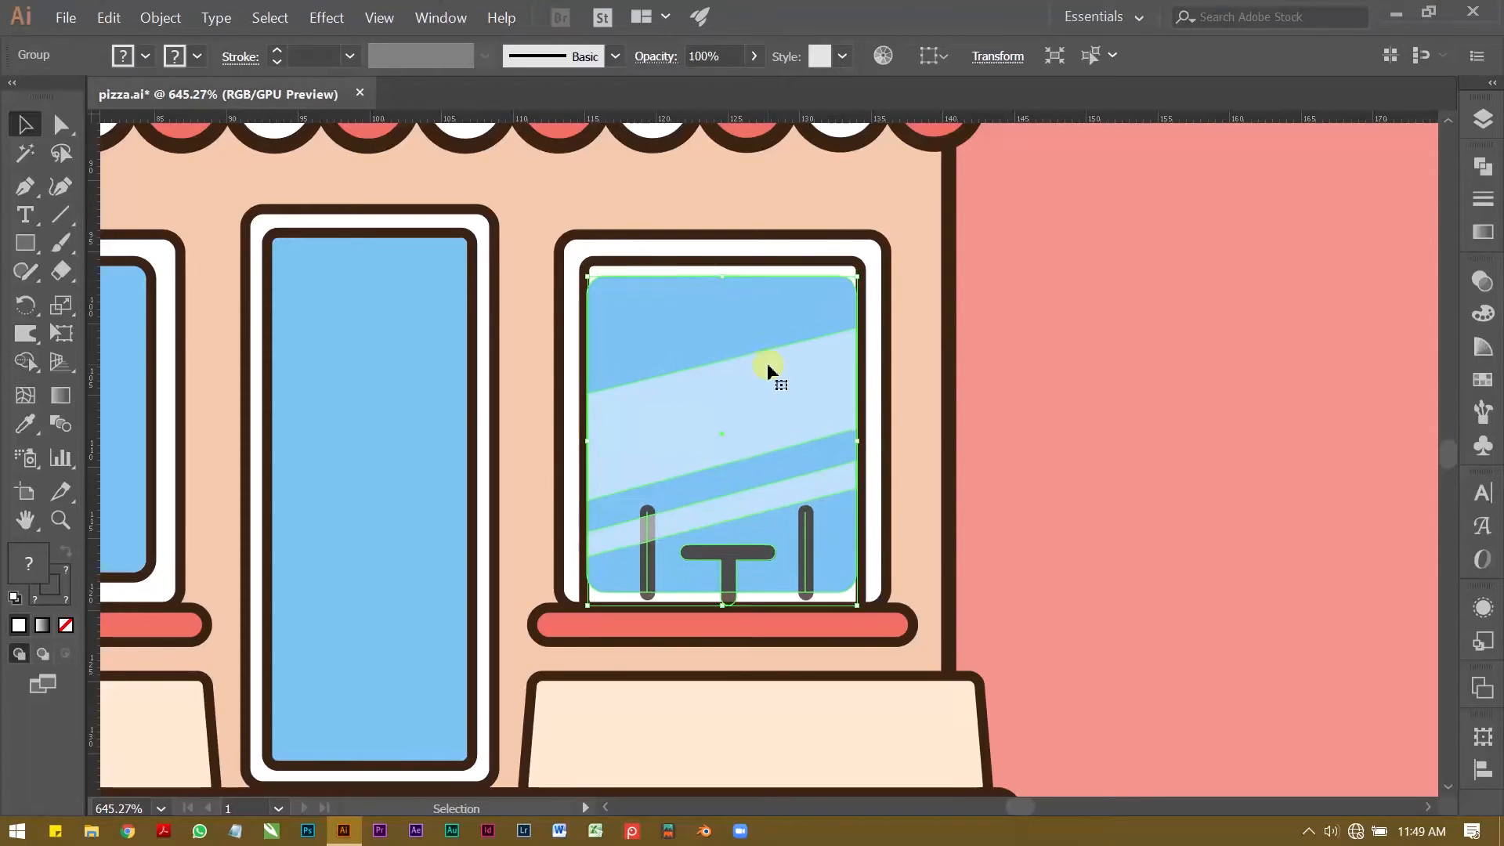
key(Up)
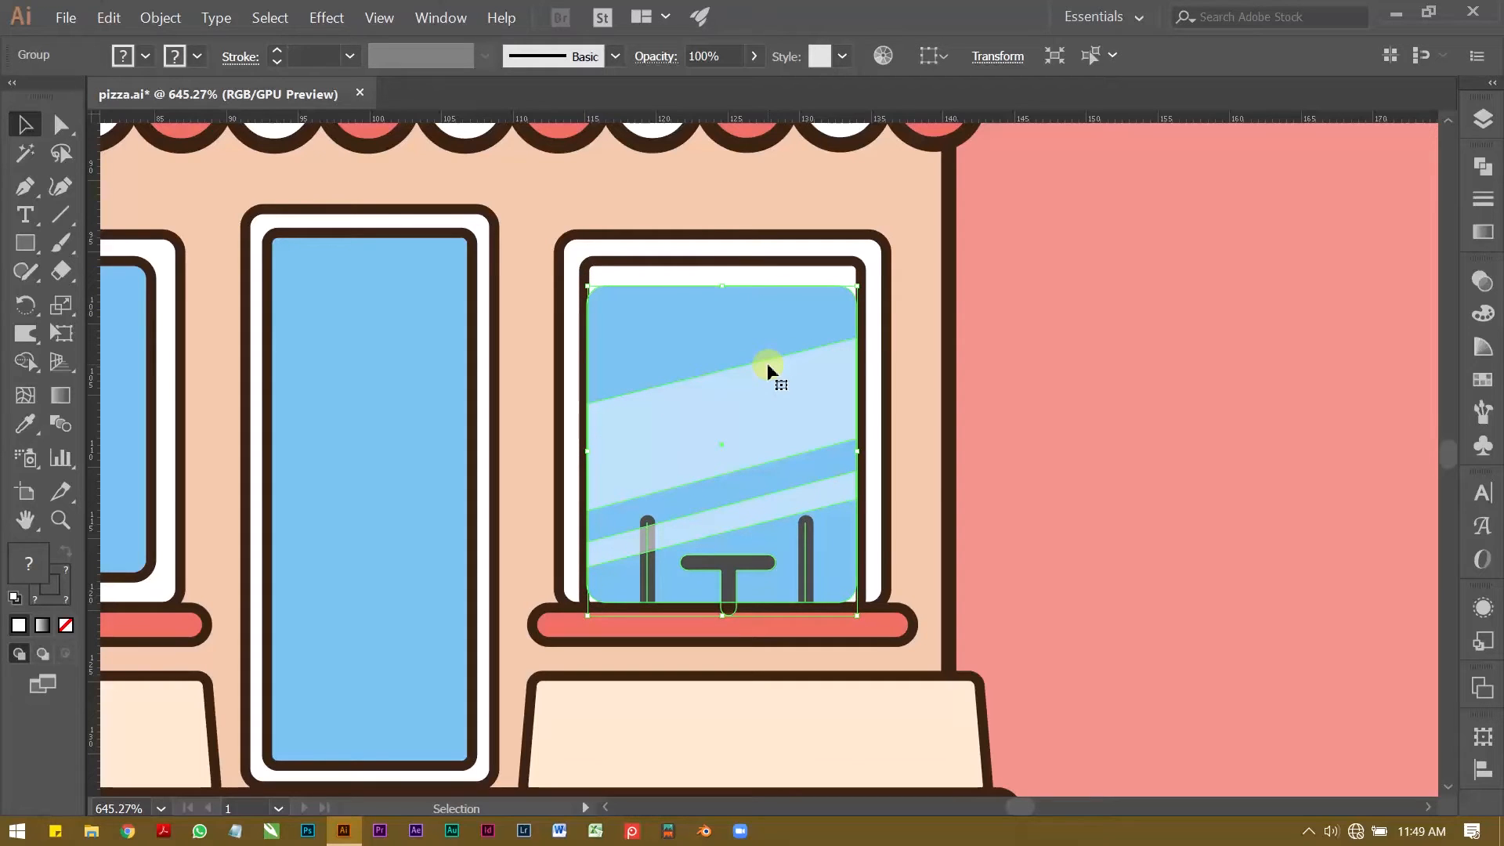
click(1148, 409)
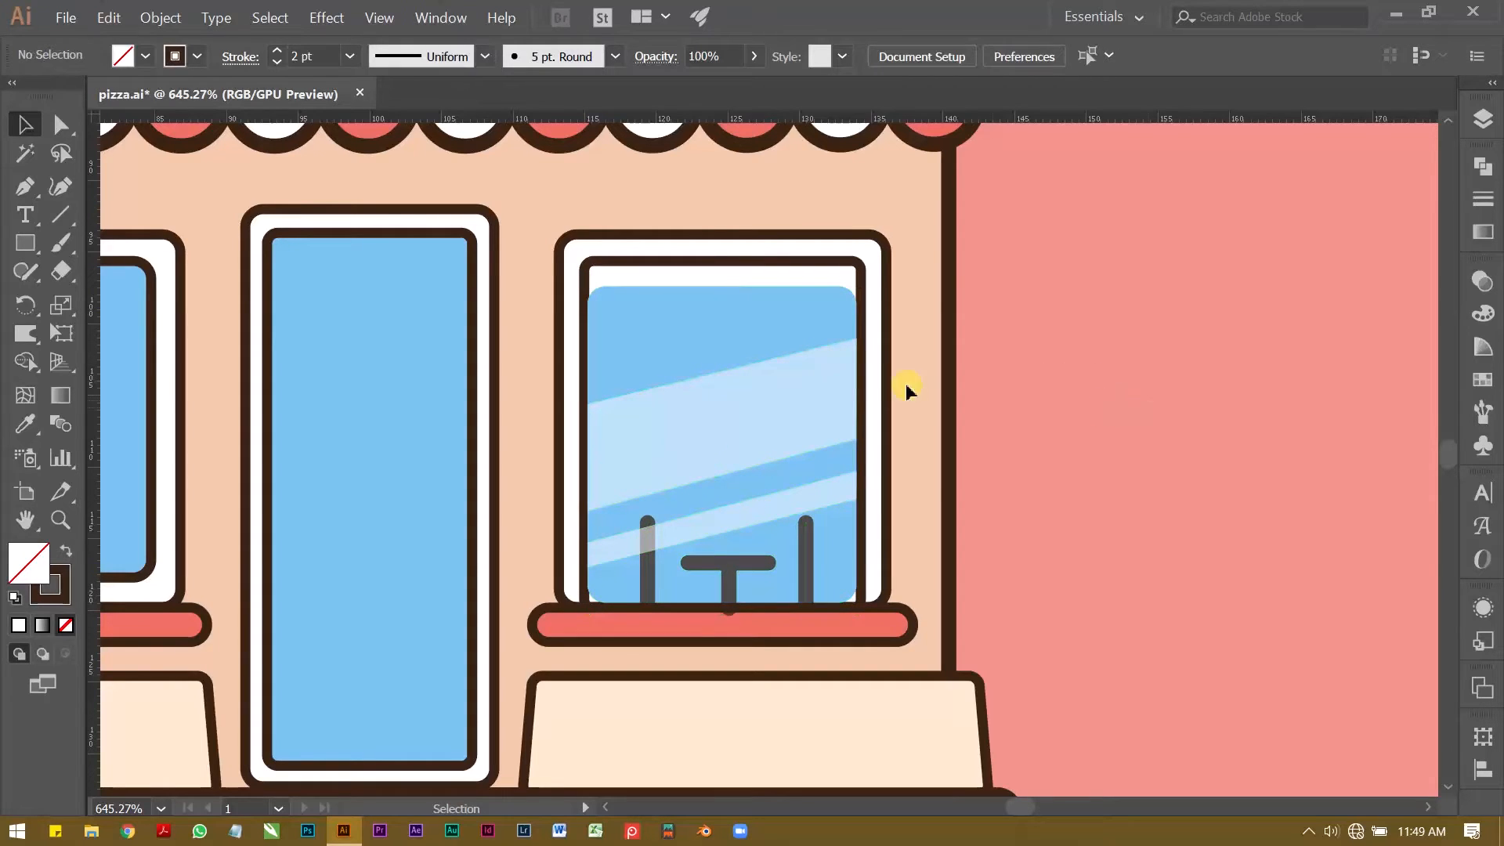
Step: Bring the window's inner frame to the front, above the pane artwork
click(745, 327)
click(755, 260)
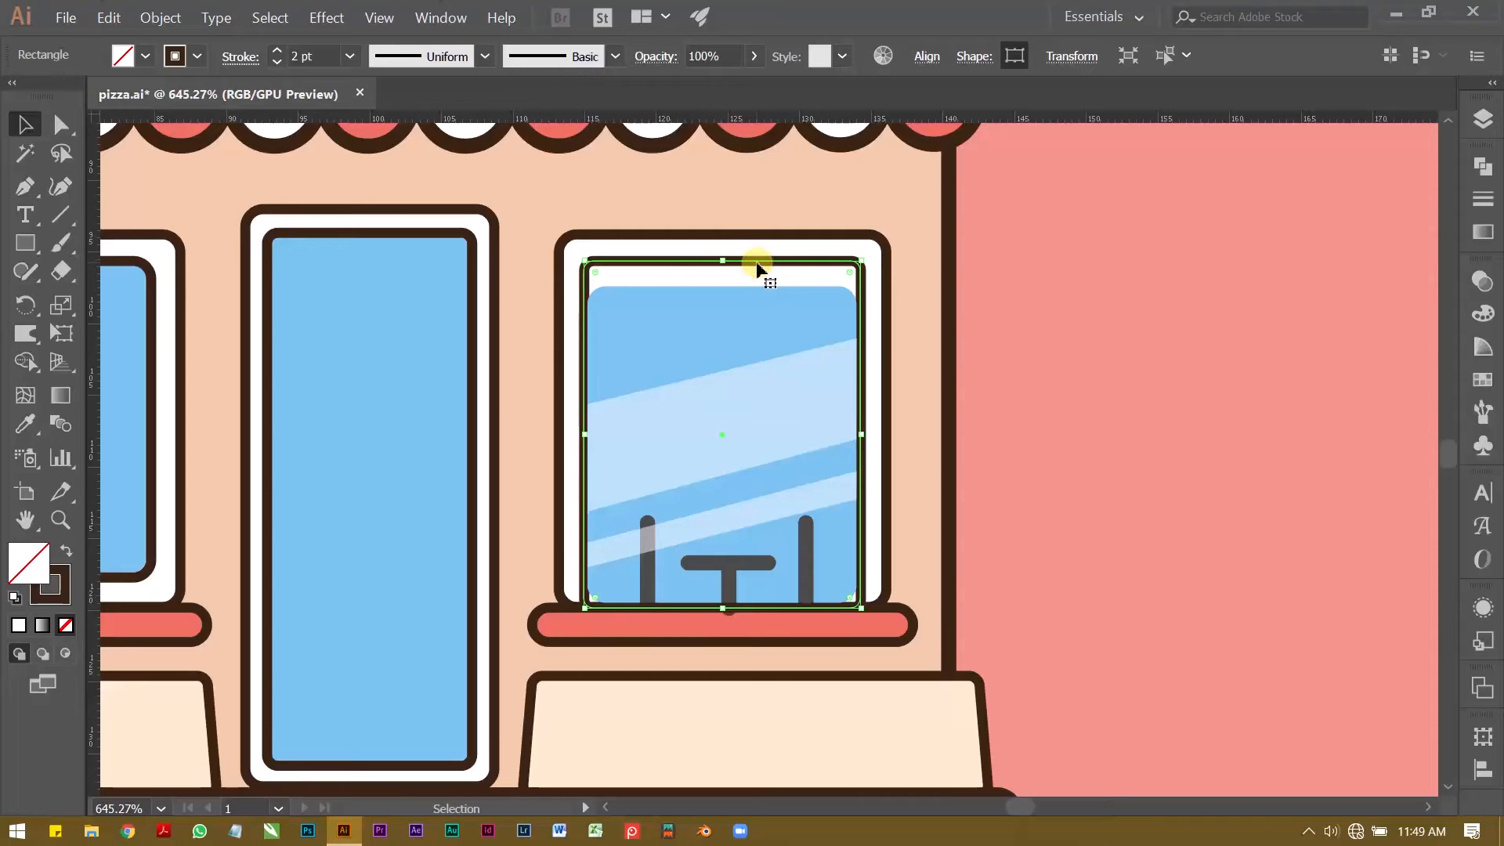
right_click(757, 266)
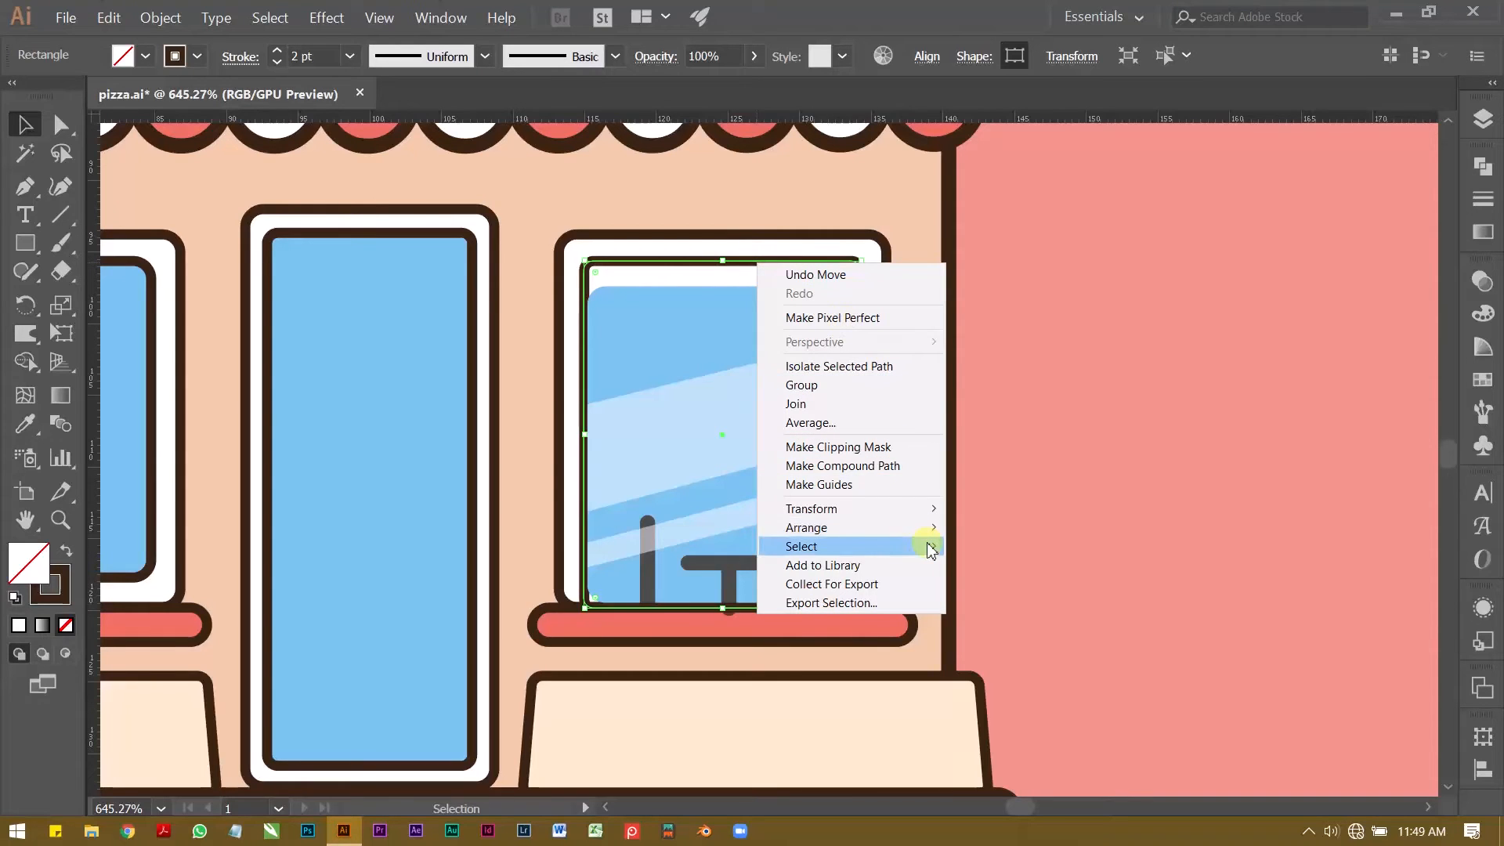
mouse_move(930, 538)
click(995, 527)
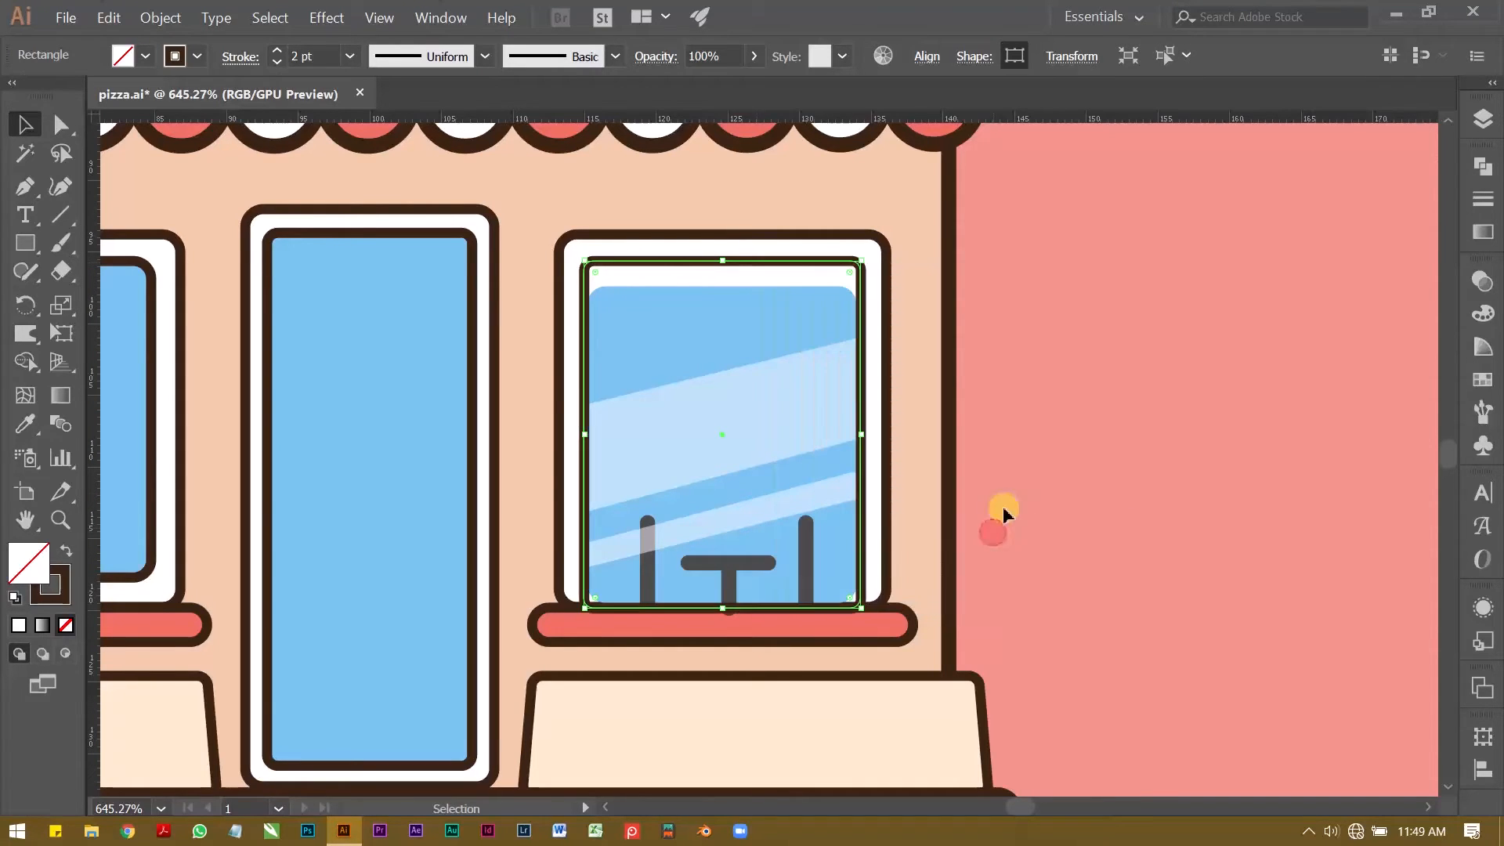
click(1051, 395)
Step: Isolate the pane group and reduce the blue pane's corner rounding to match the inner frame
click(647, 312)
key(z)
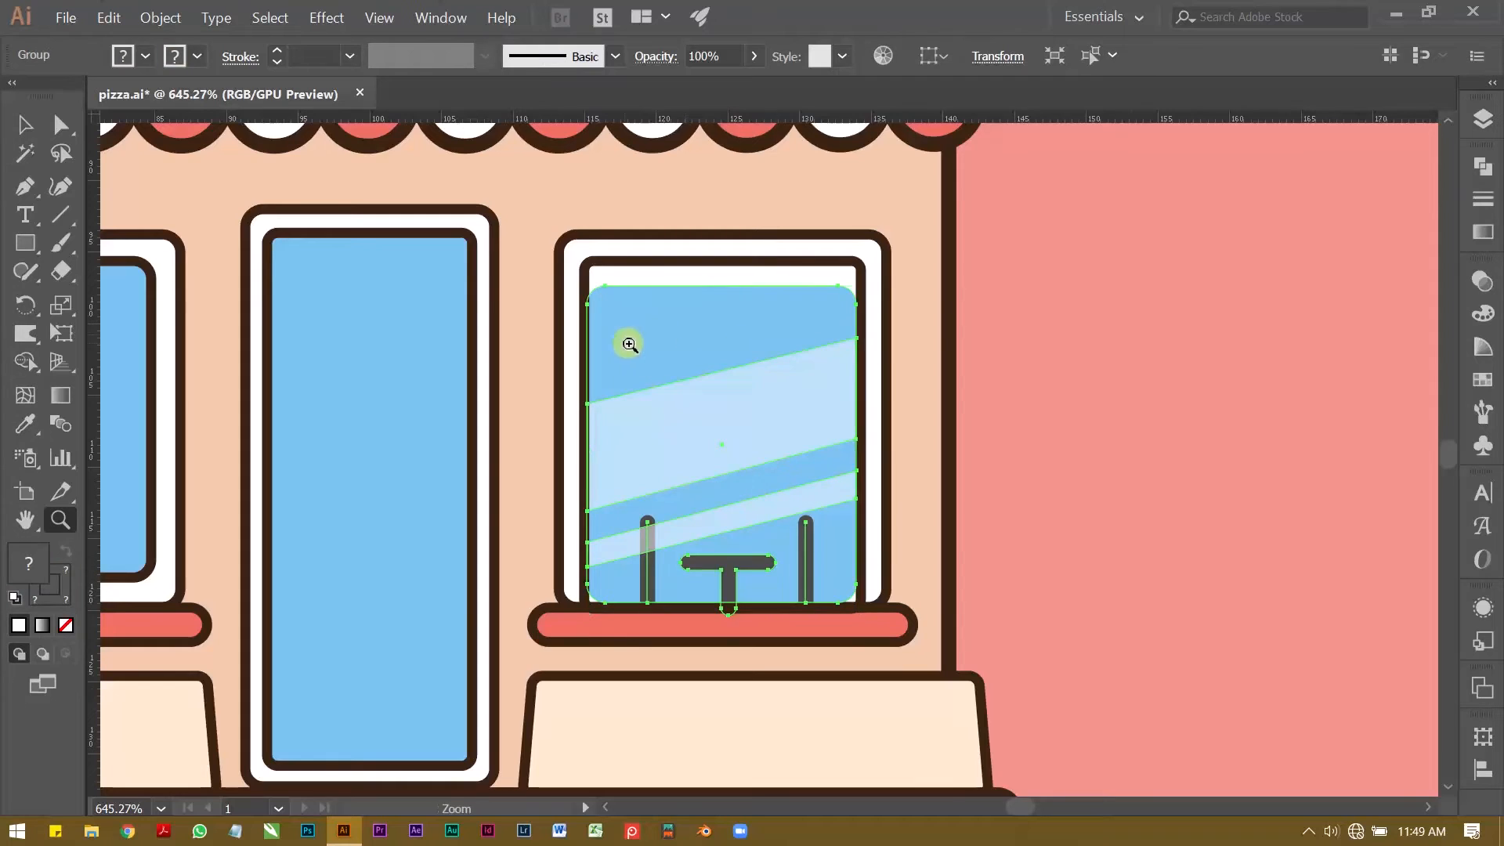
click(628, 340)
key(v)
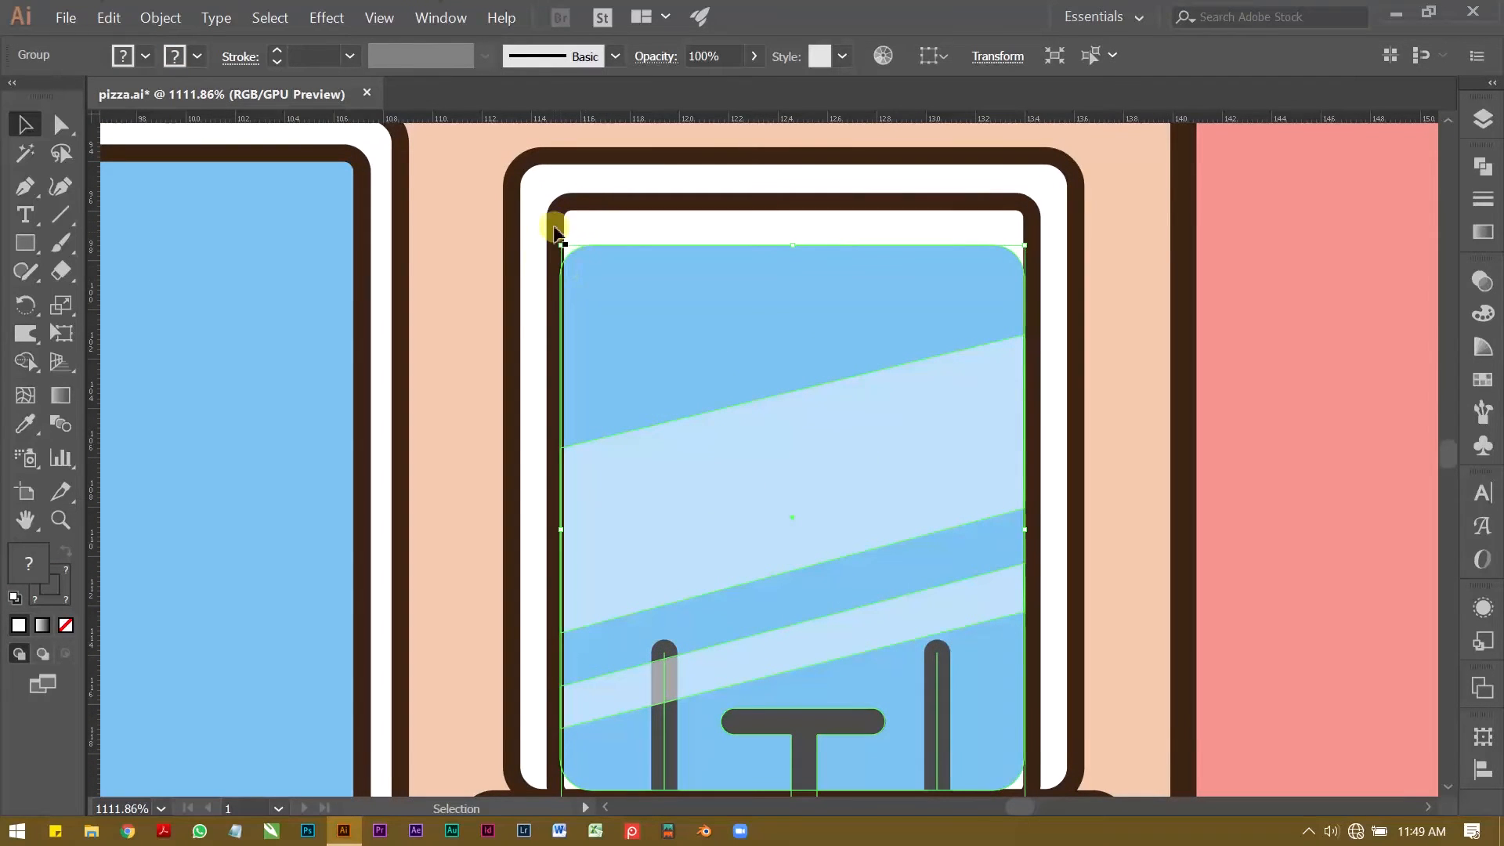
click(1240, 356)
key(z)
drag(1035, 388, 938, 398)
drag(937, 400, 930, 336)
drag(681, 604, 893, 582)
drag(734, 589, 641, 520)
key(v)
click(647, 514)
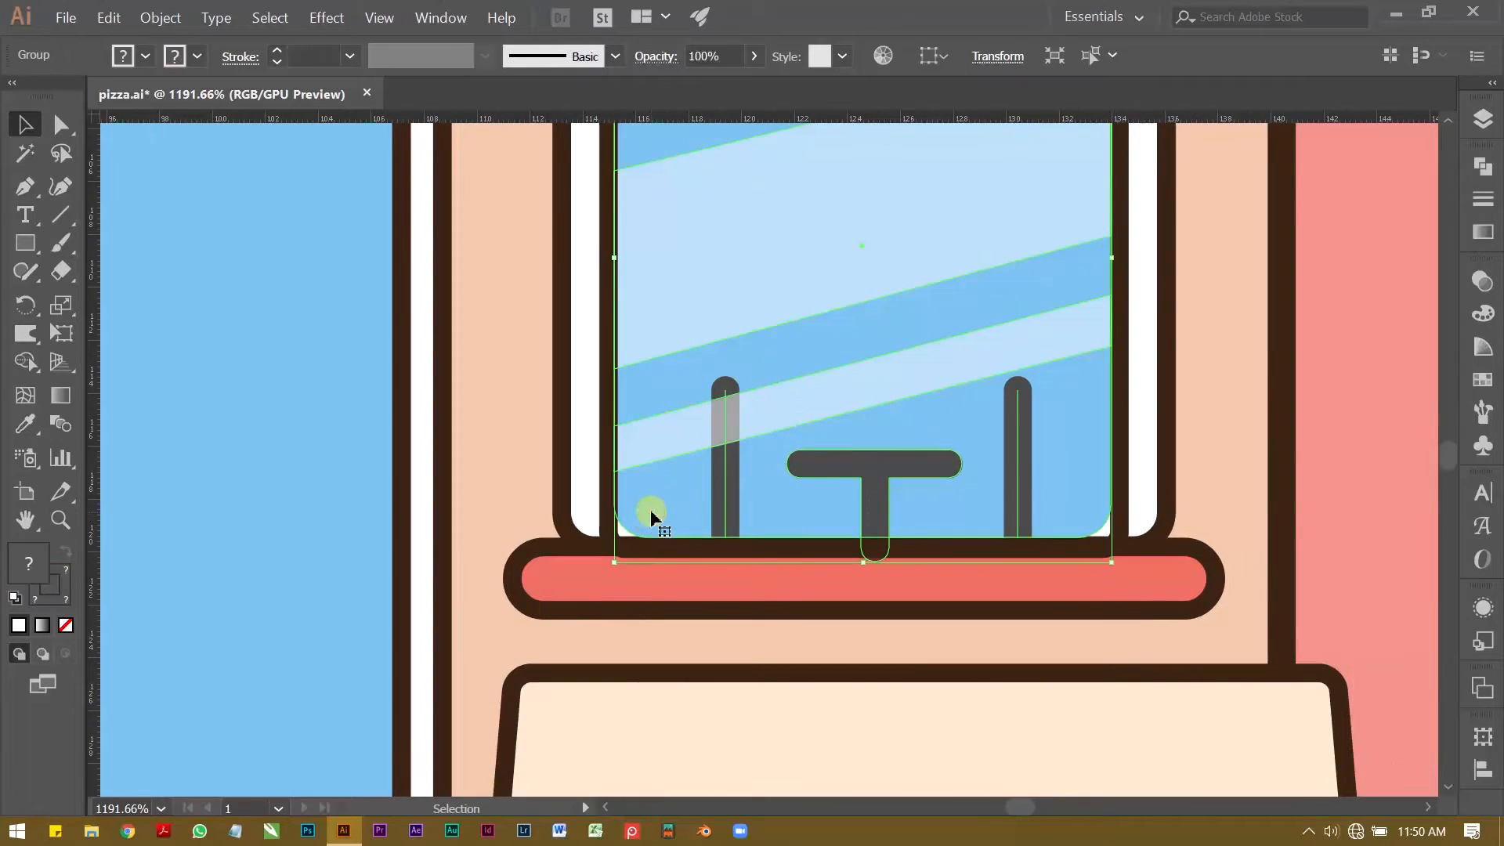
double_click(650, 513)
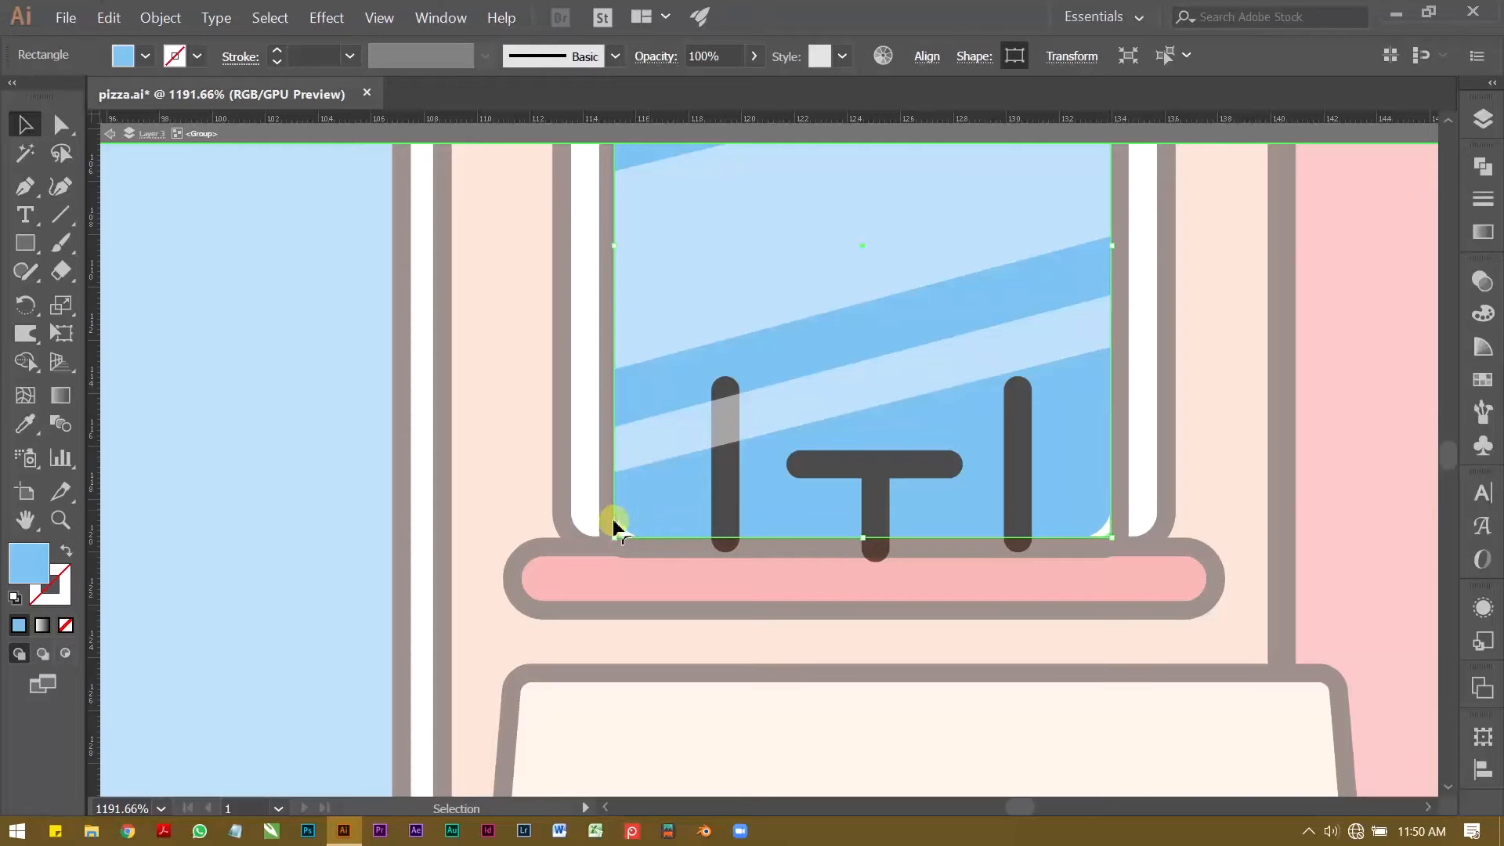
Step: Stretch the blue pane up to the inner frame's top edge and leave group isolation
scroll(688, 432, up, 5)
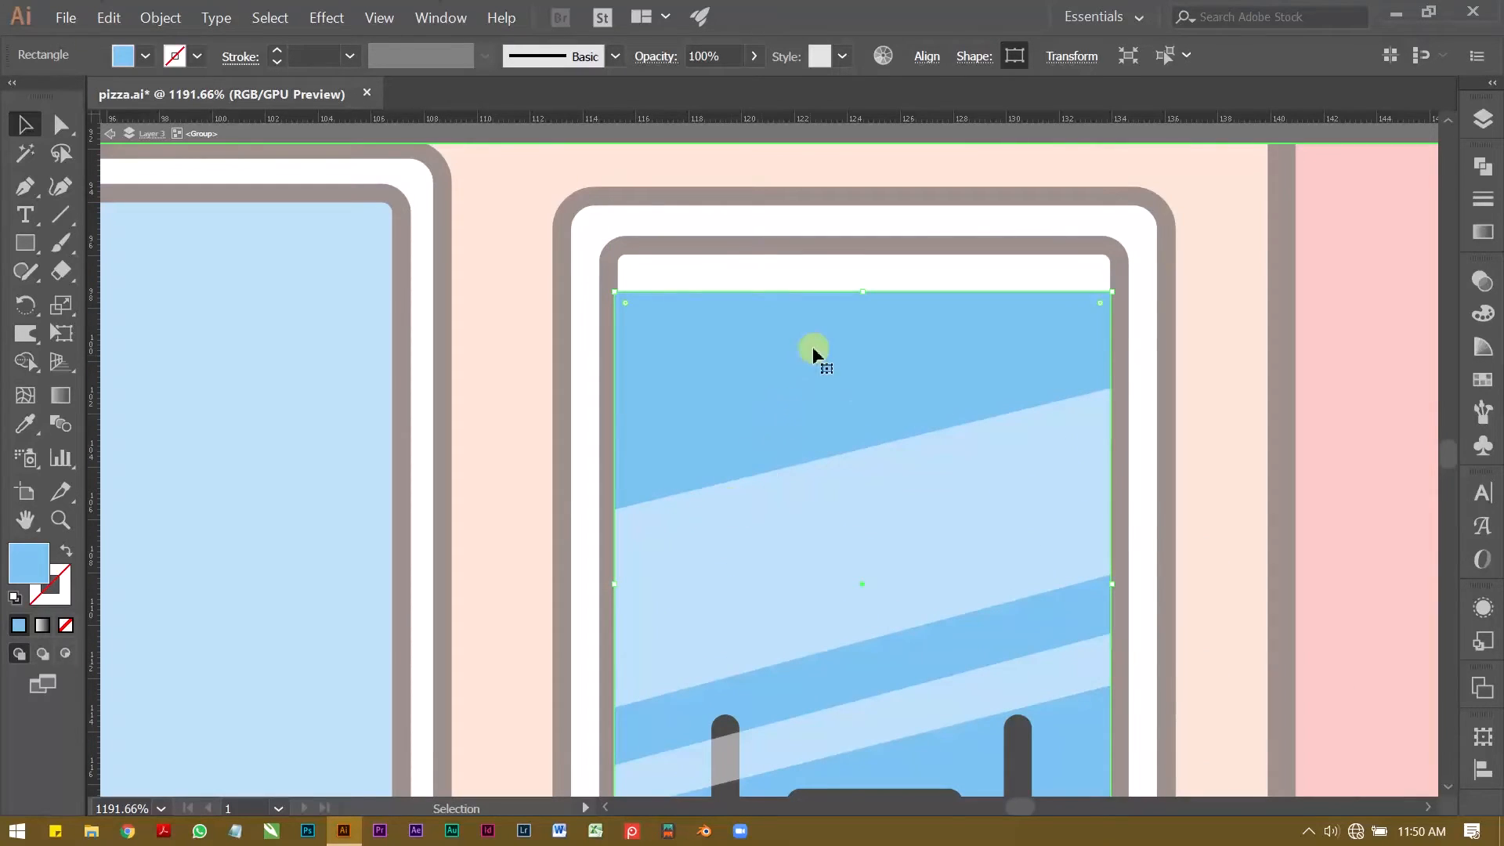
drag(847, 292, 857, 247)
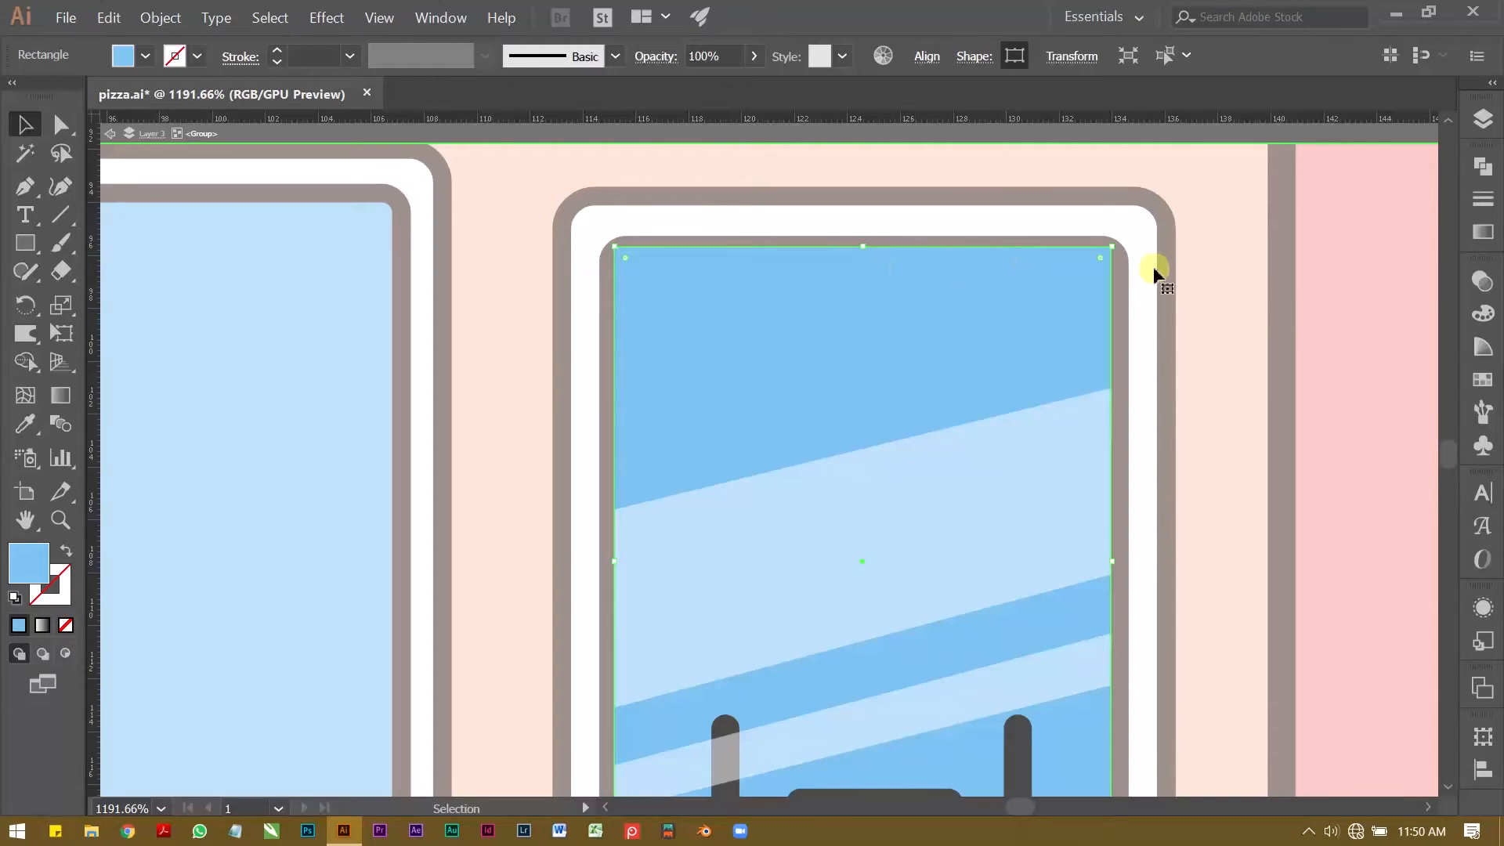
double_click(1342, 312)
Step: Bring the red sill under the finished window to the front and nudge it up slightly
key(z)
drag(1018, 323, 933, 404)
drag(932, 403, 846, 360)
key(v)
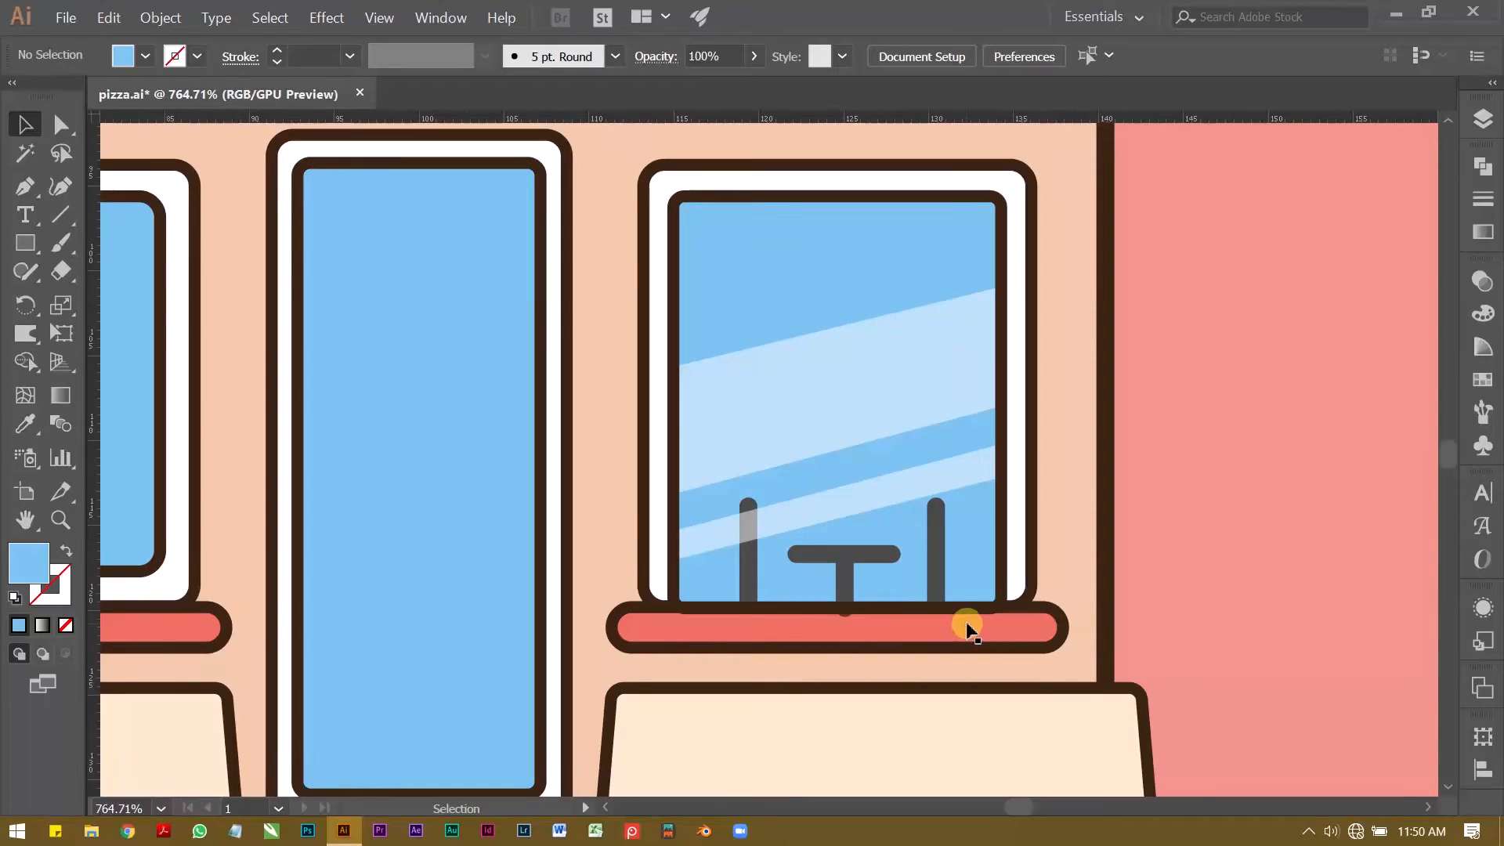
click(979, 629)
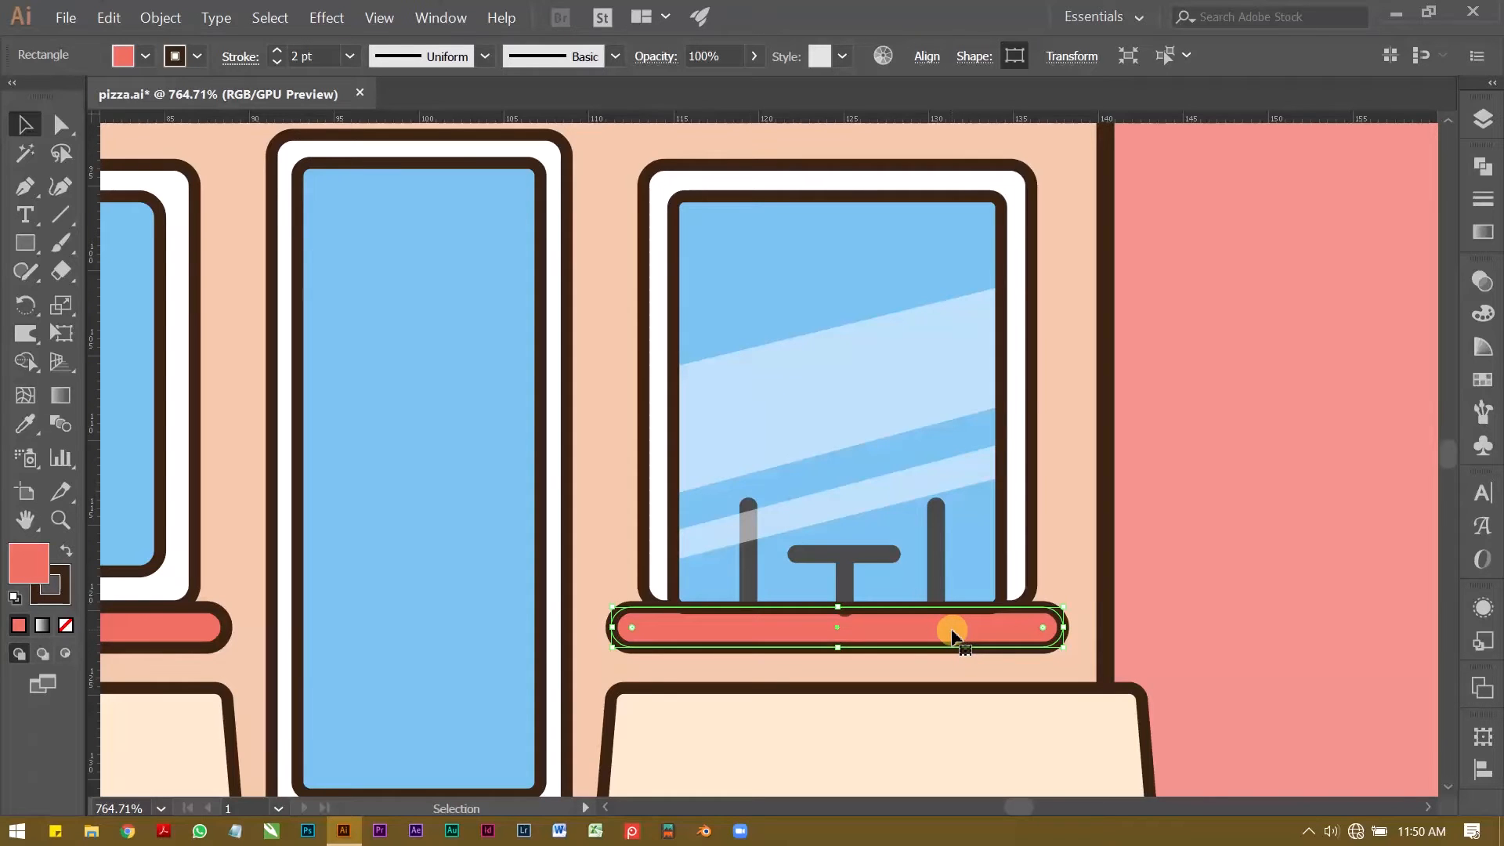
scroll(830, 619, up, 5)
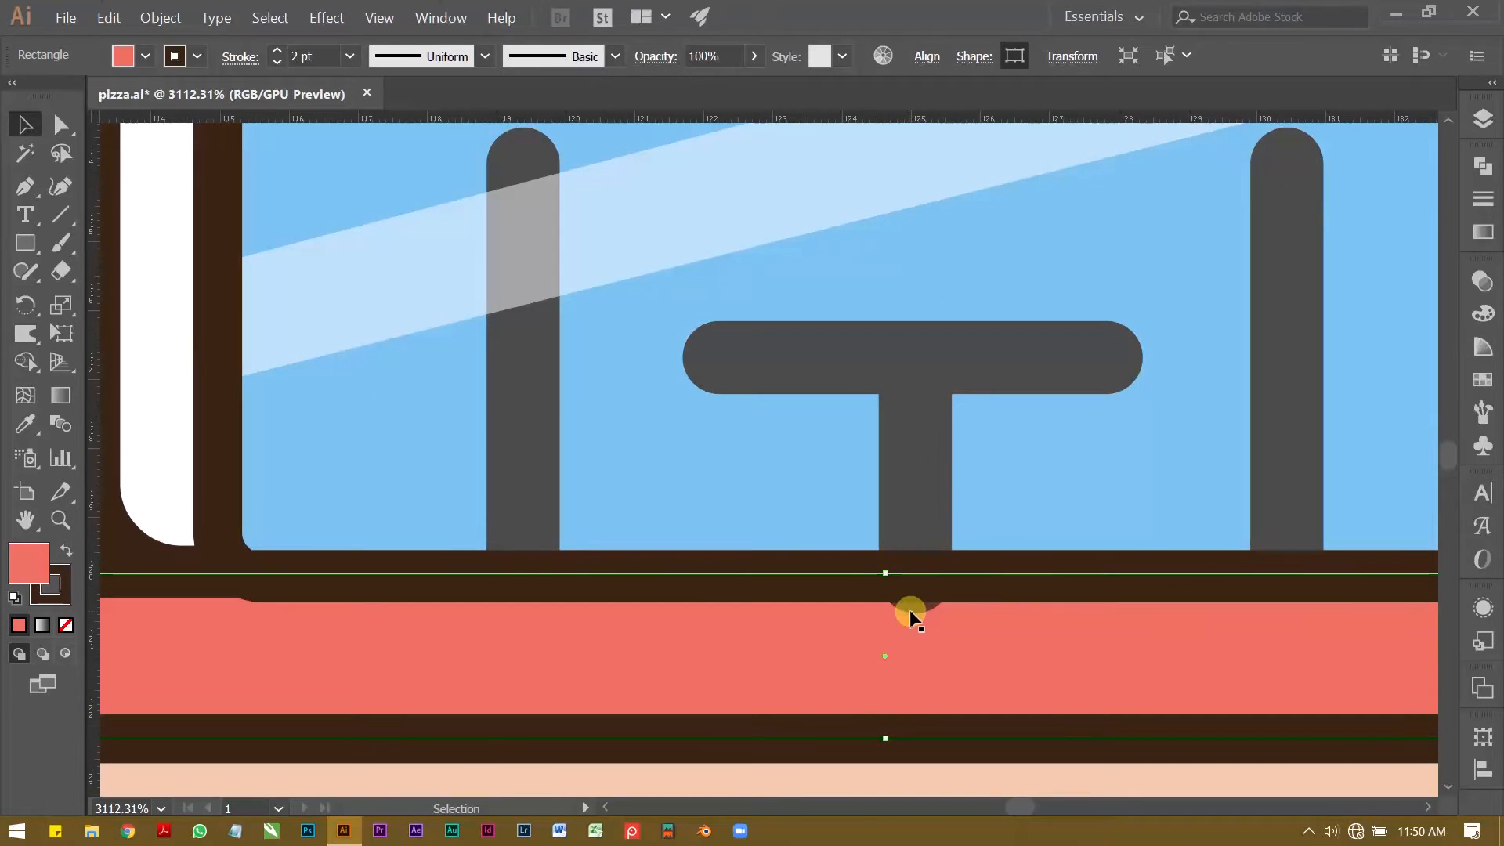
scroll(918, 617, down, 3)
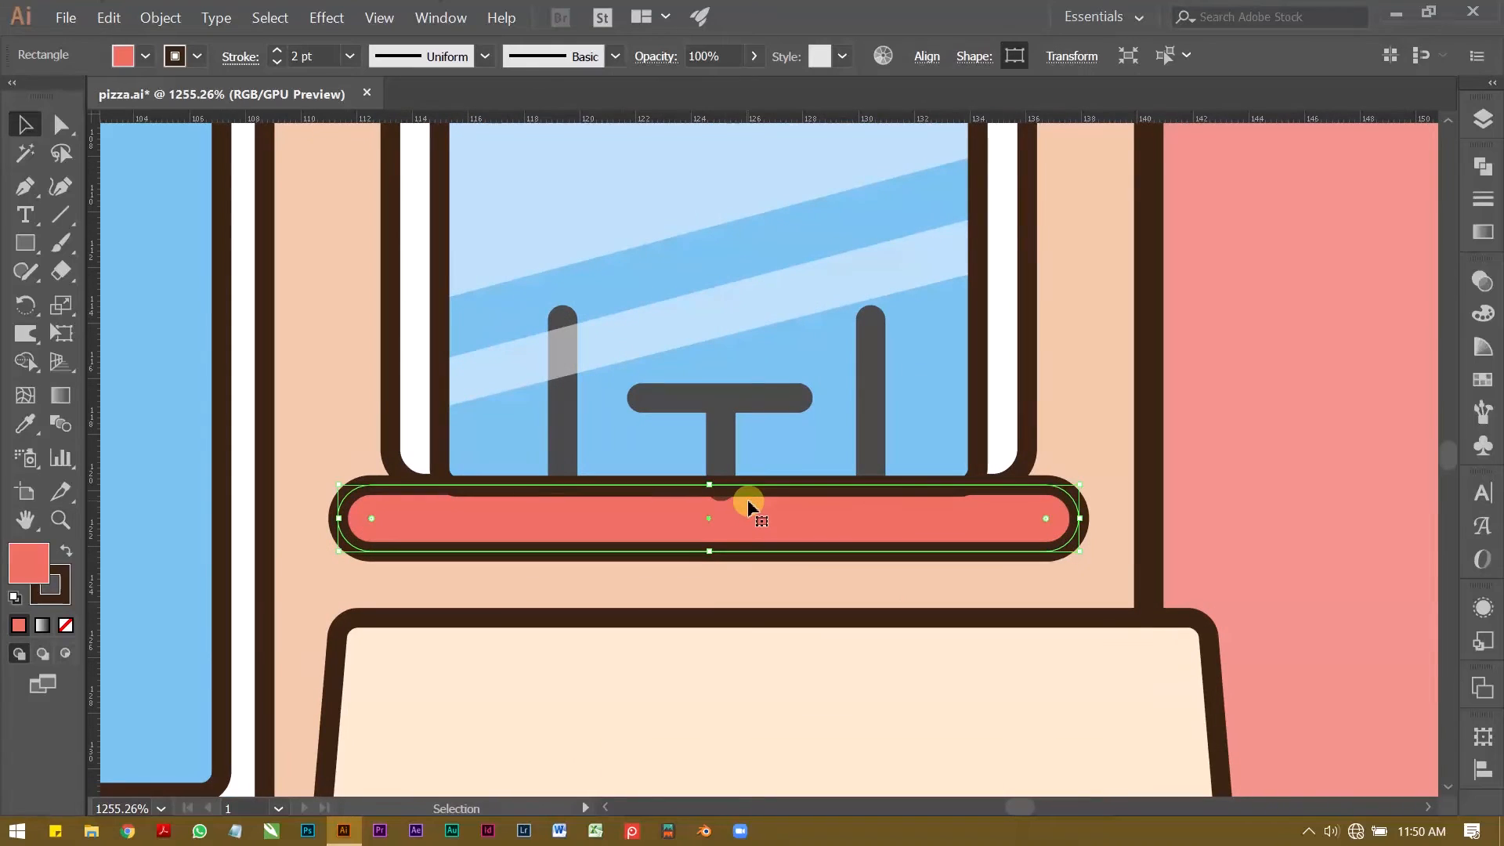
right_click(764, 517)
mouse_move(932, 431)
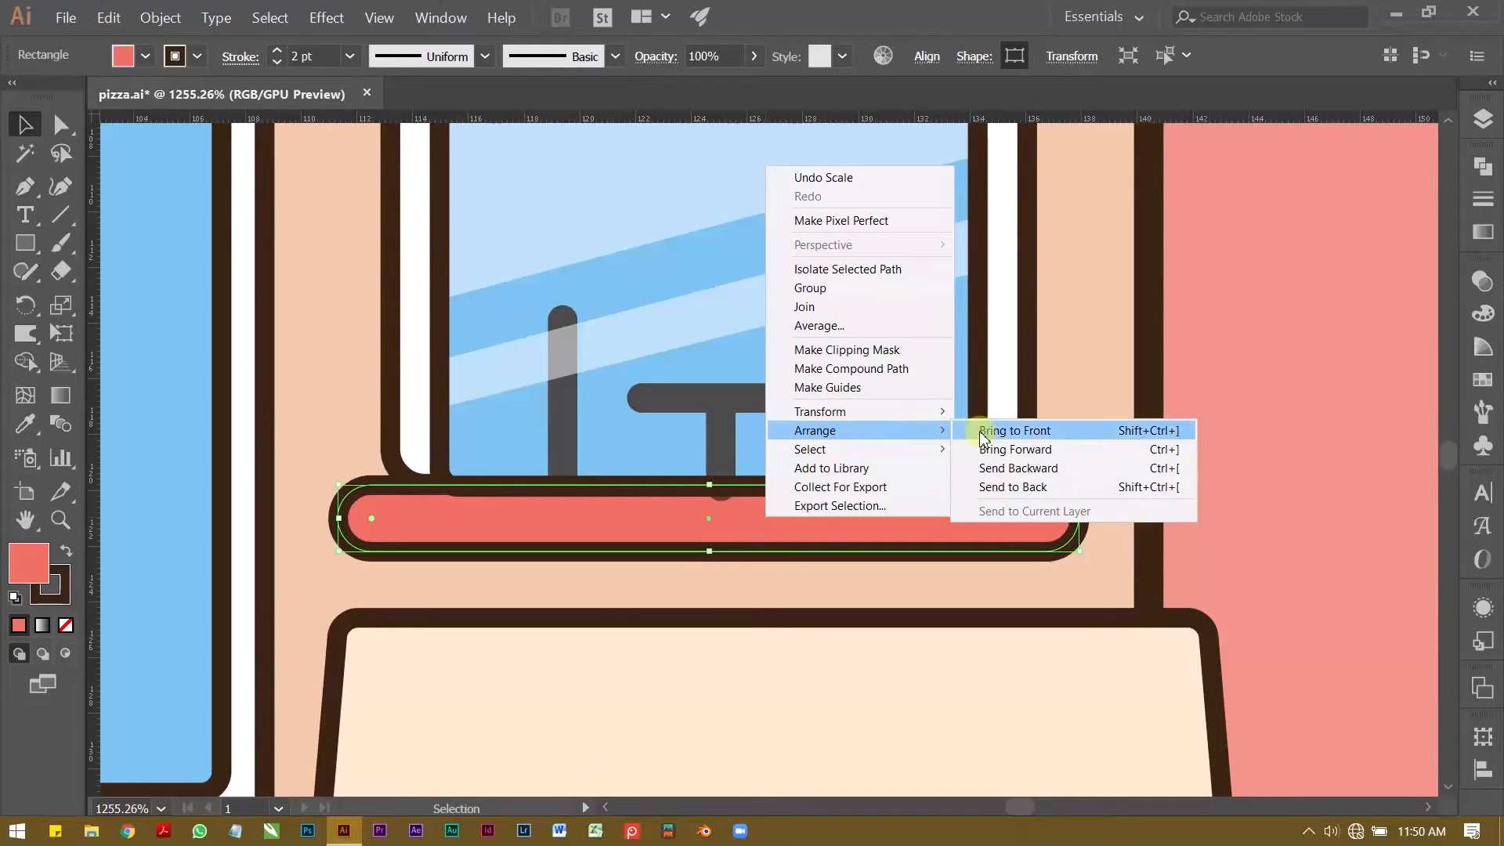
click(984, 437)
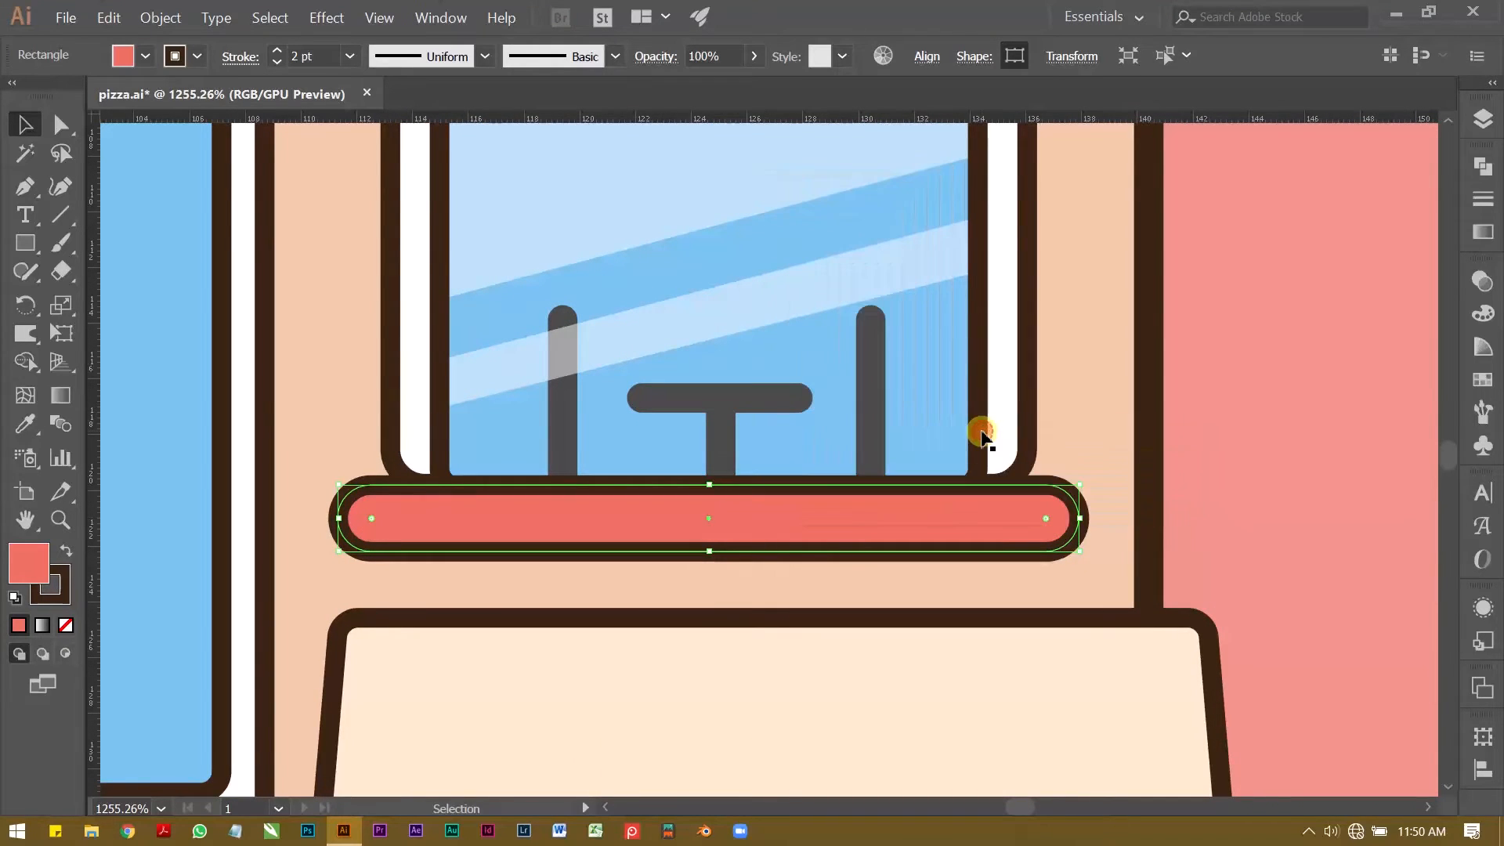
key(Up)
click(1273, 404)
Step: Group the finished window's frames, pane artwork and red sill into one object, leaving out the building wall
key(z)
drag(1344, 389, 909, 410)
key(space)
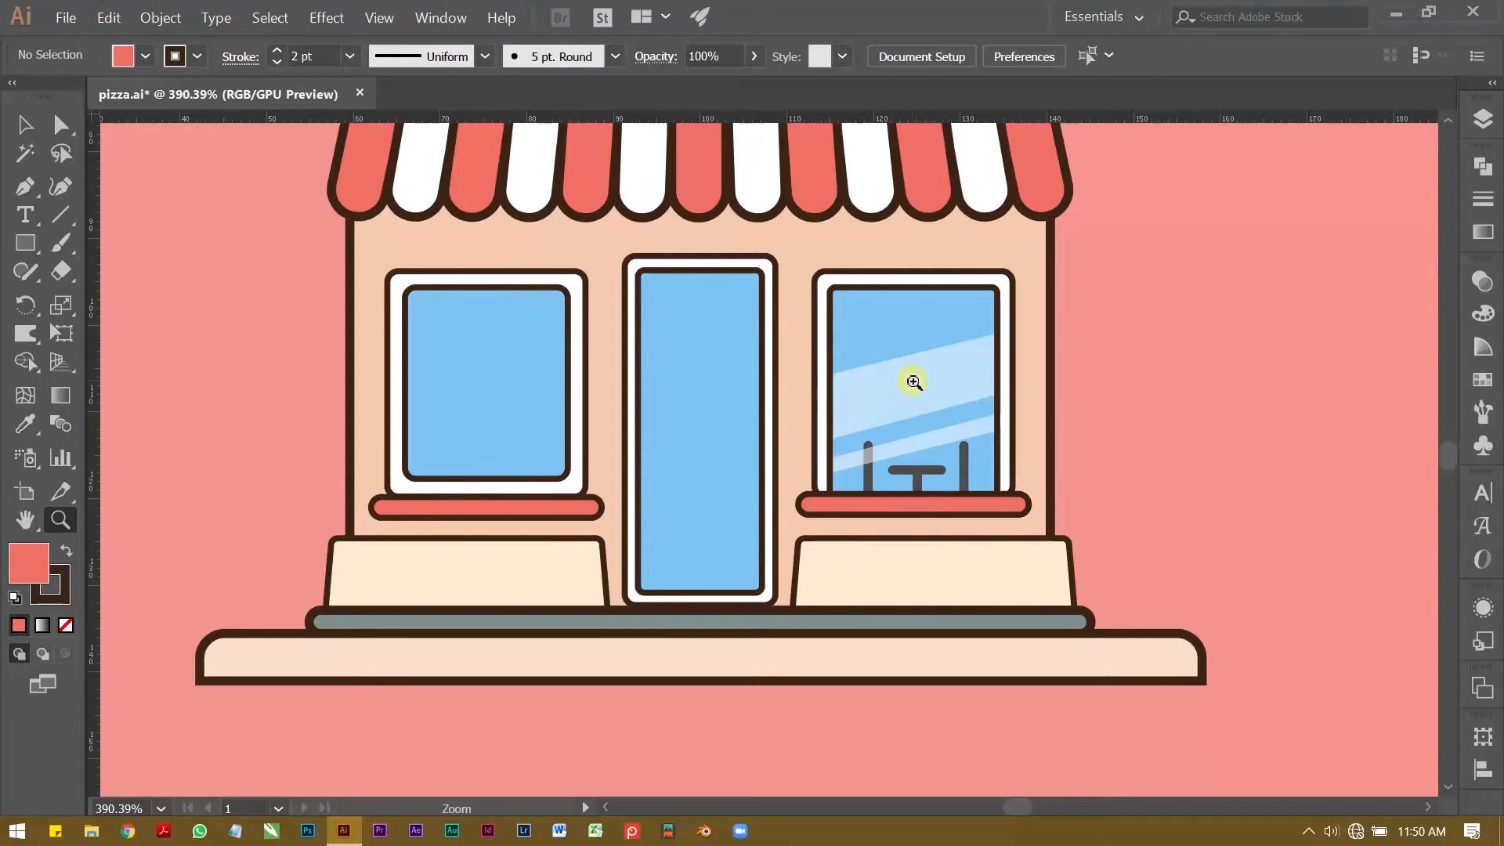
key(v)
click(908, 380)
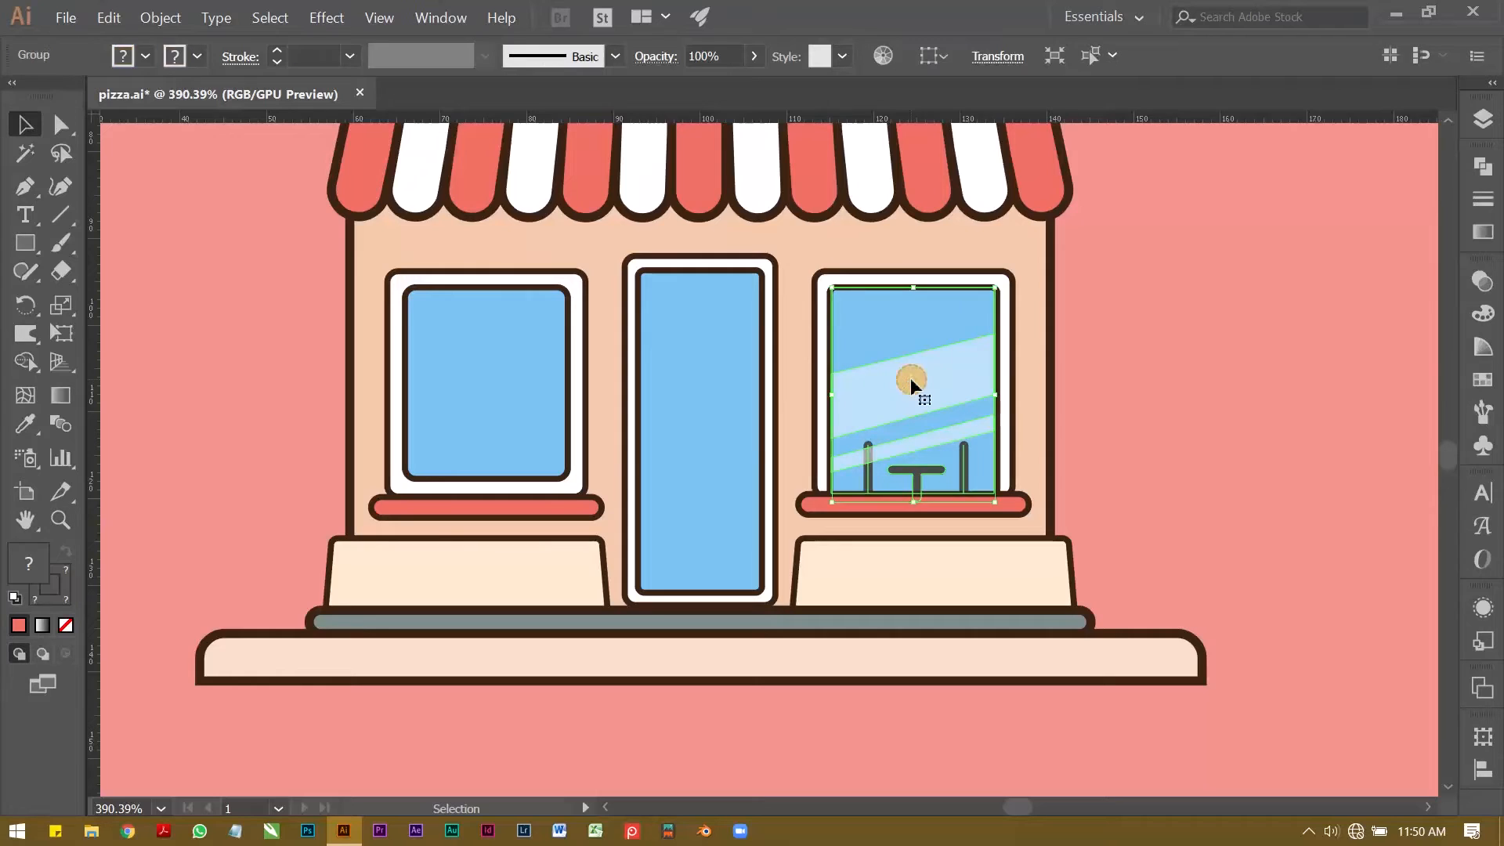
click(1204, 412)
drag(1094, 274, 1015, 302)
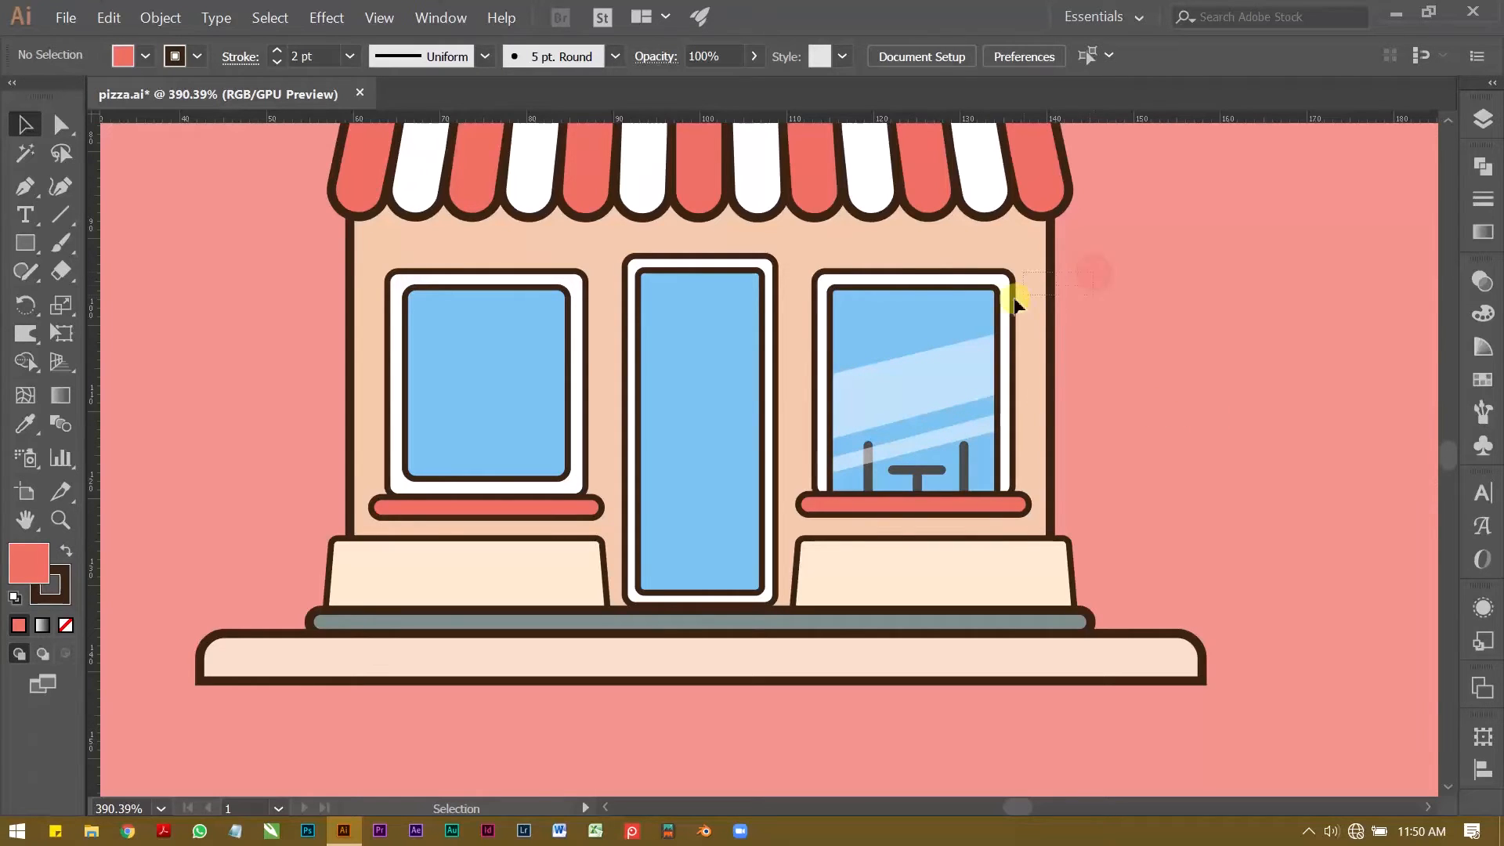
drag(901, 510, 899, 515)
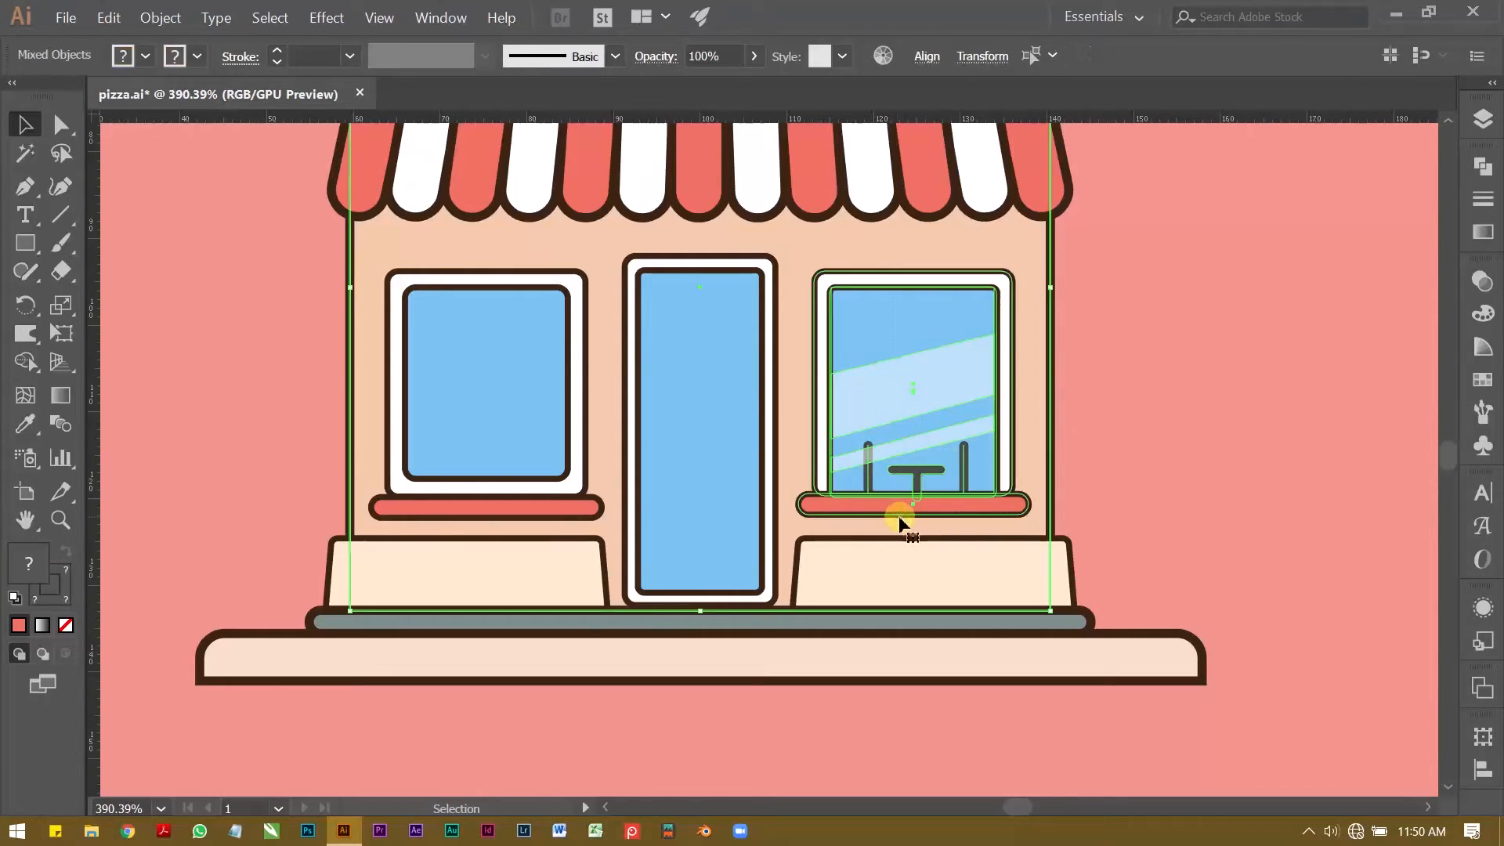
shift+click(1049, 270)
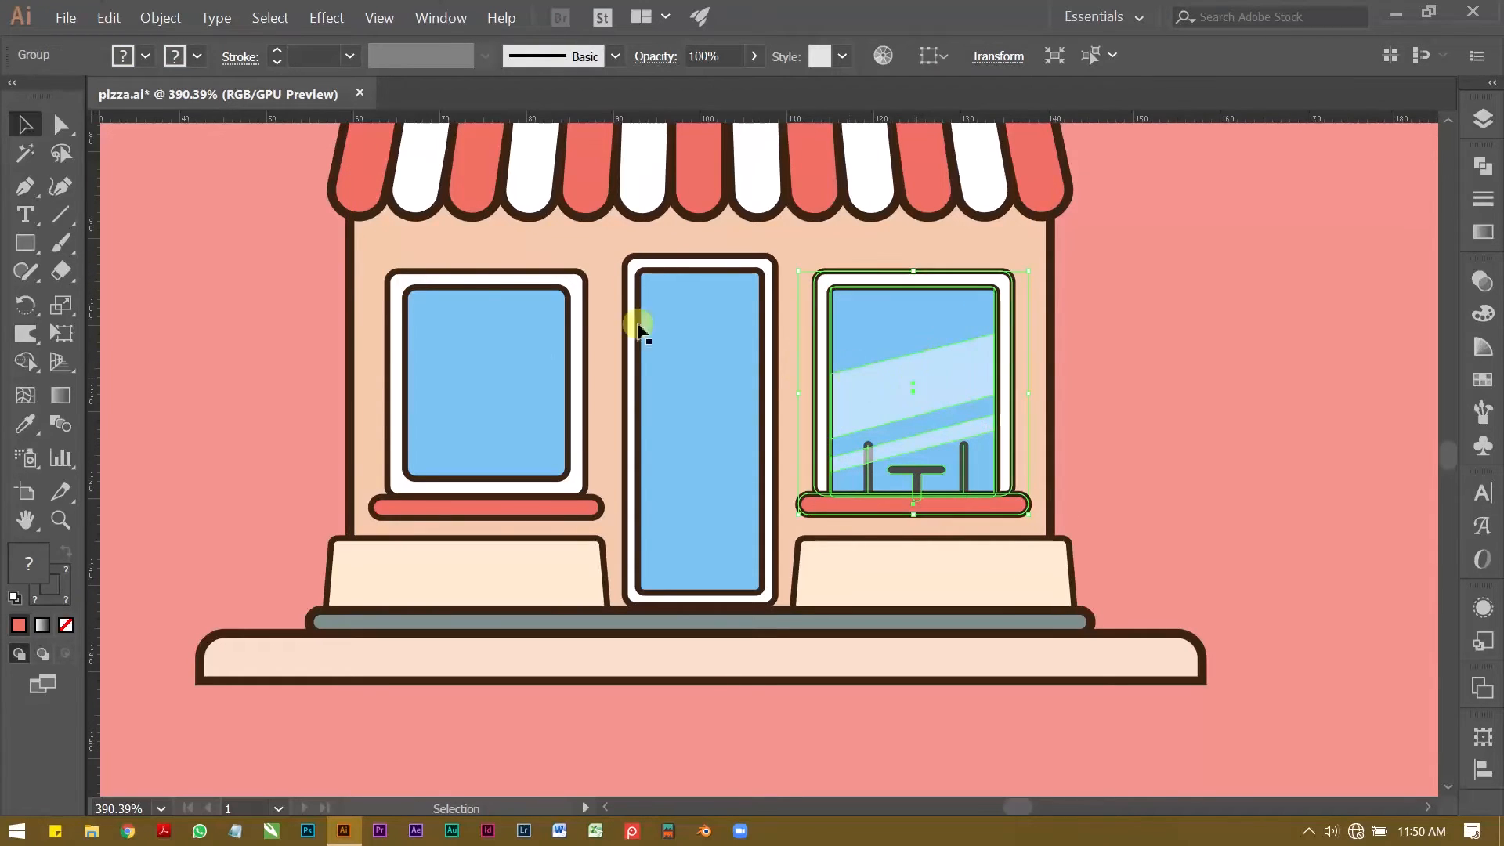
Step: Delete the old left window, including its blue pane, white outer frame and red sill
click(524, 348)
key(Delete)
click(538, 329)
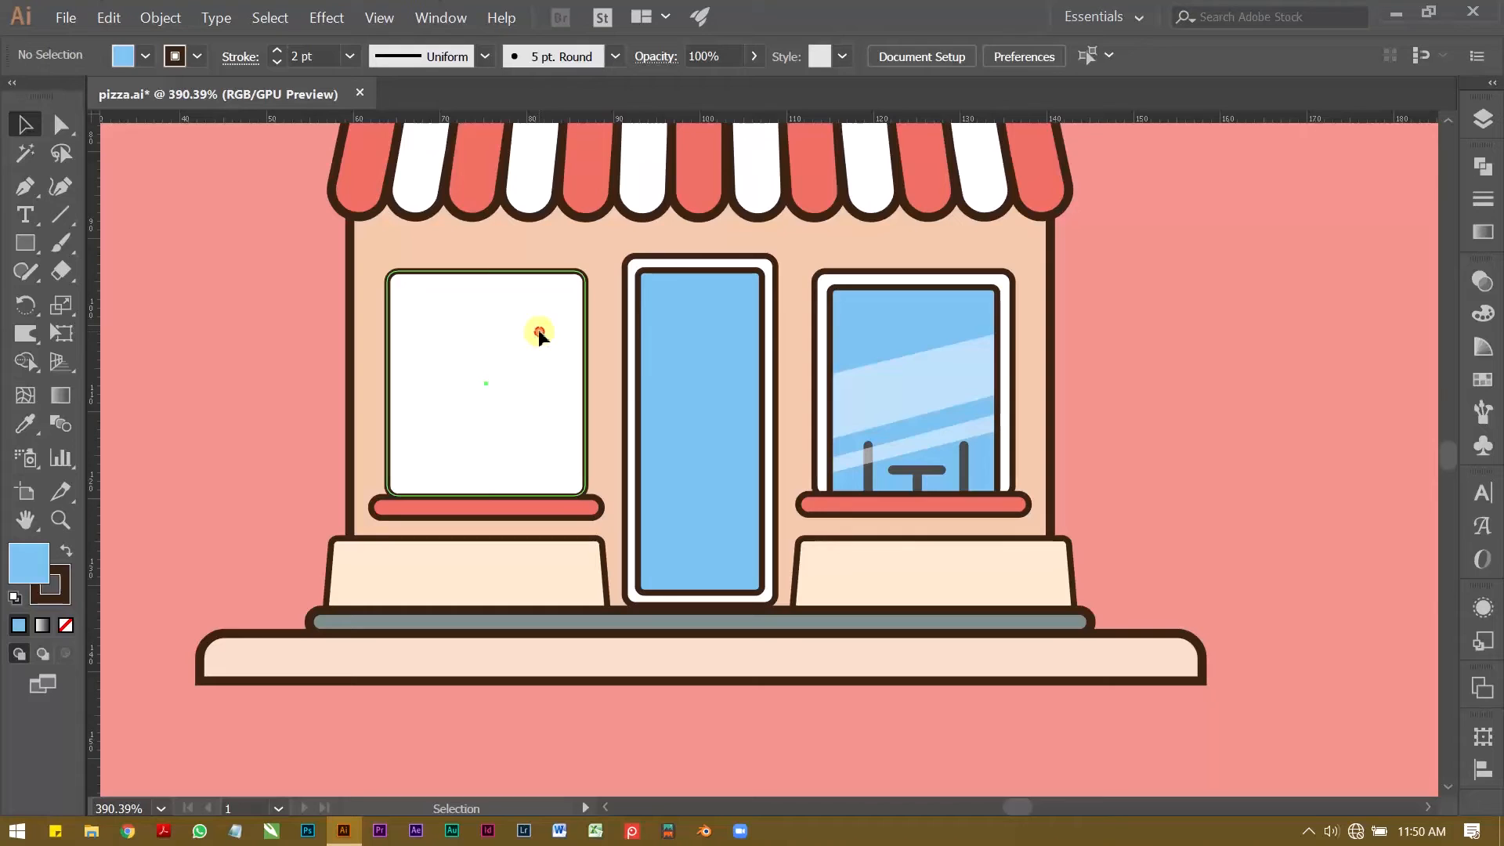
key(Delete)
click(547, 498)
key(Delete)
Step: Duplicate the finished window group straight across to the wall area on the door's left side
click(867, 358)
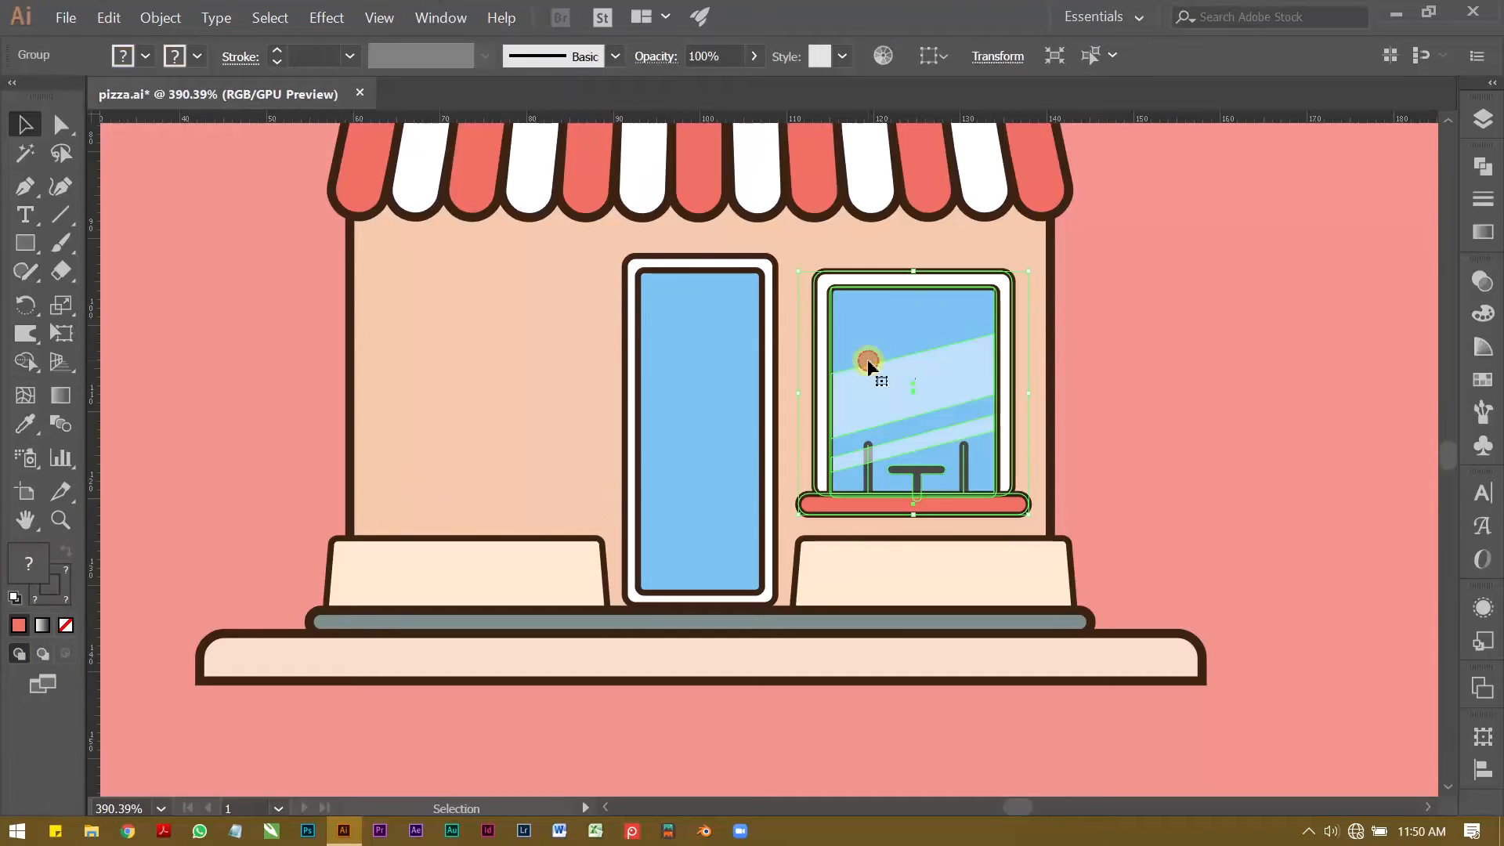
drag(904, 356, 472, 321)
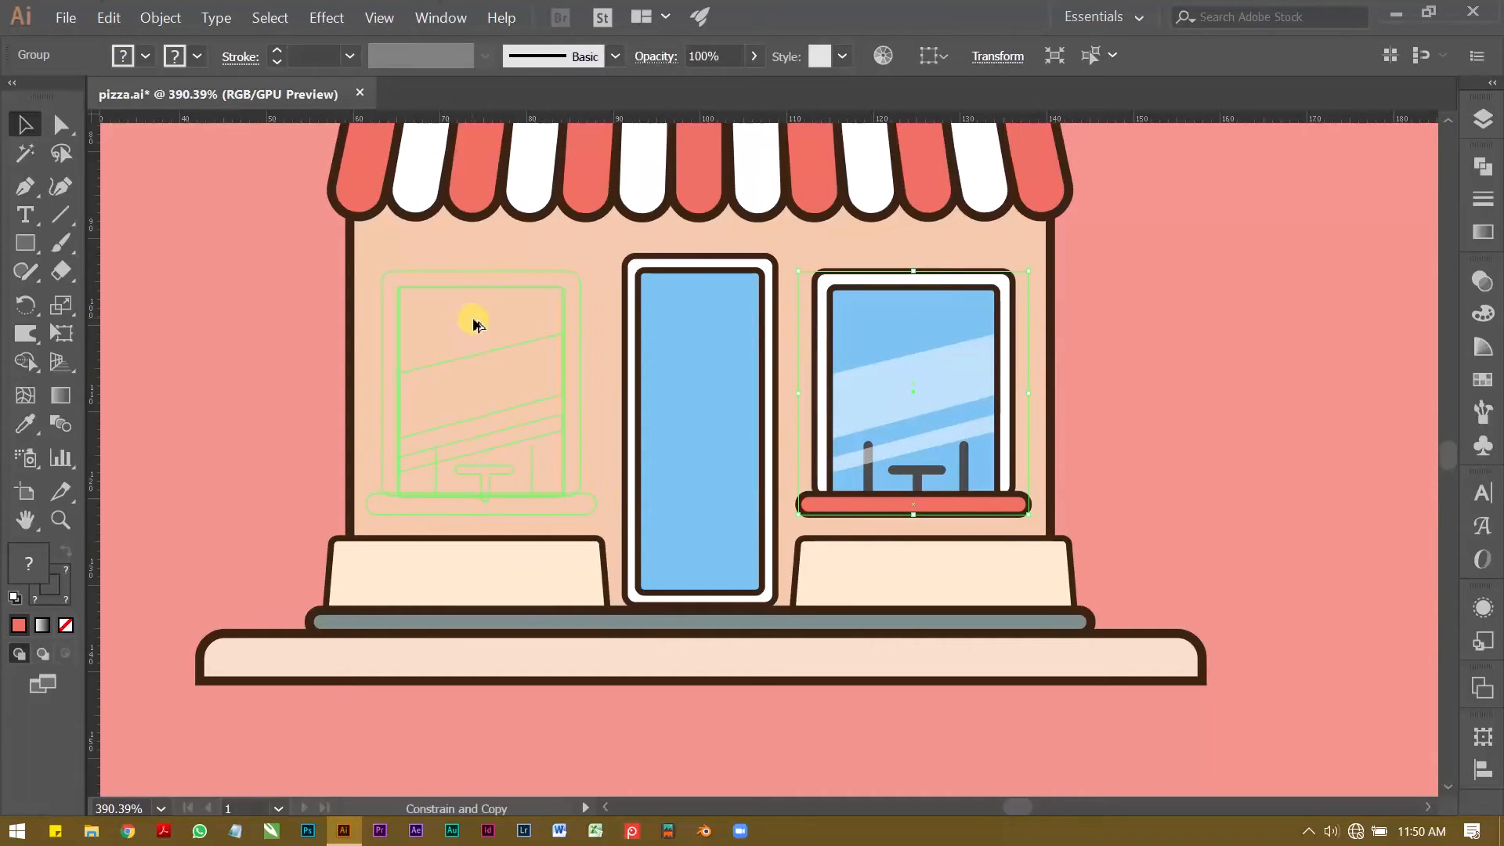
drag(477, 319, 477, 320)
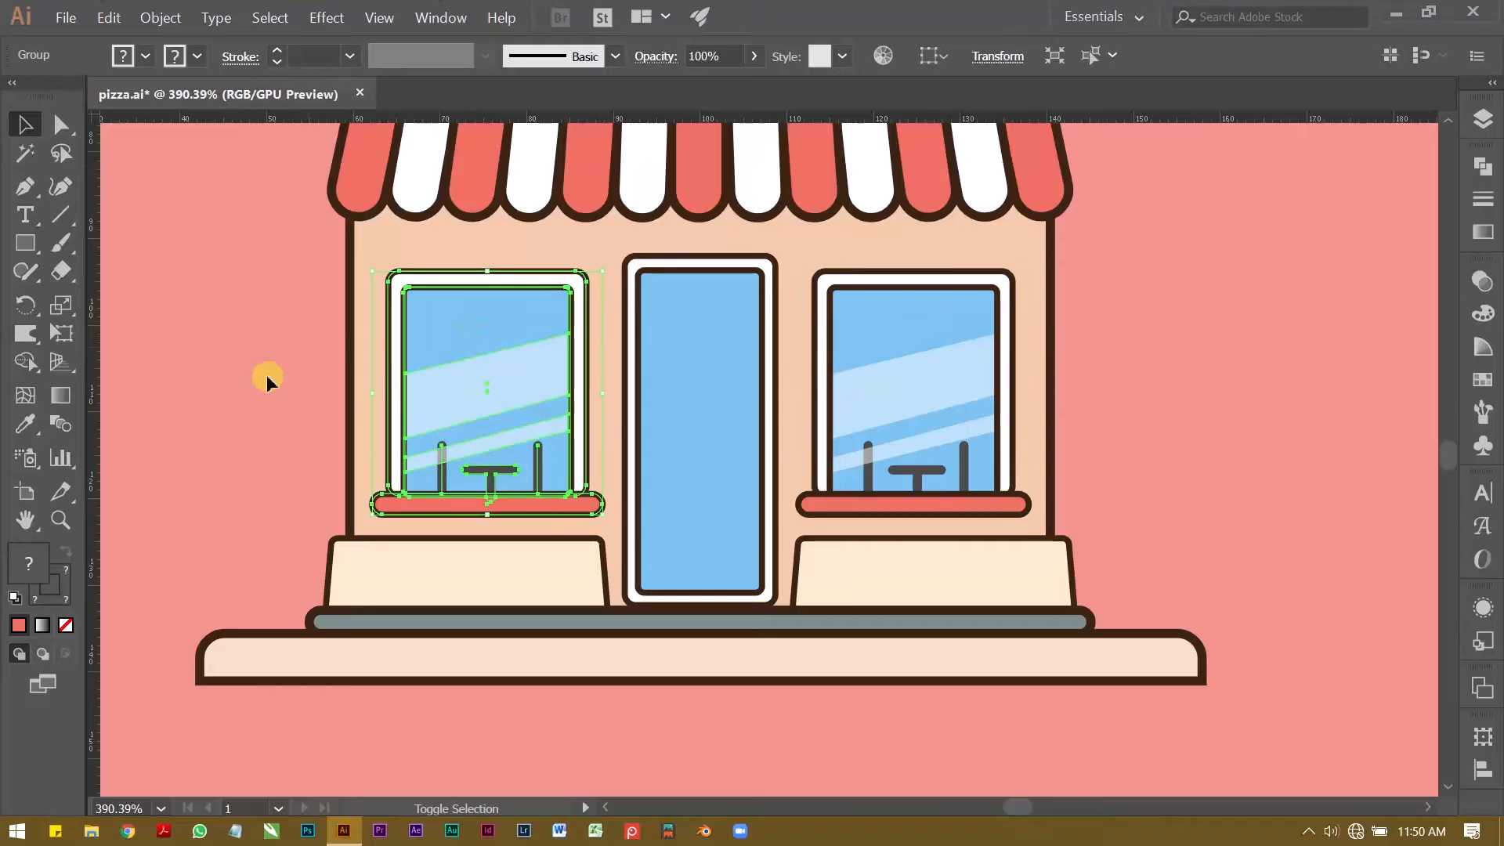
click(244, 377)
click(463, 337)
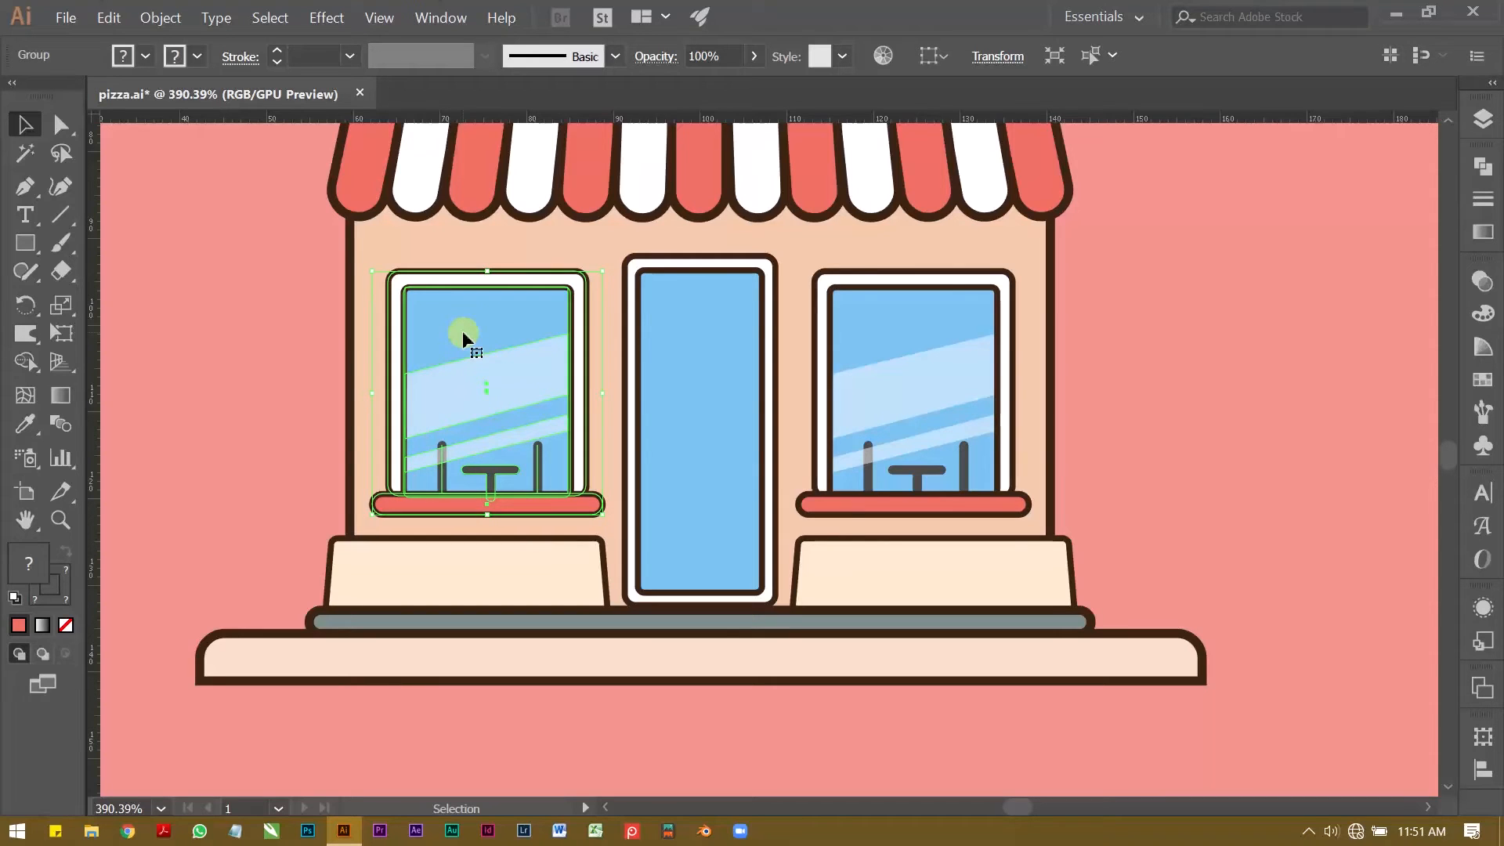
click(302, 335)
click(608, 291)
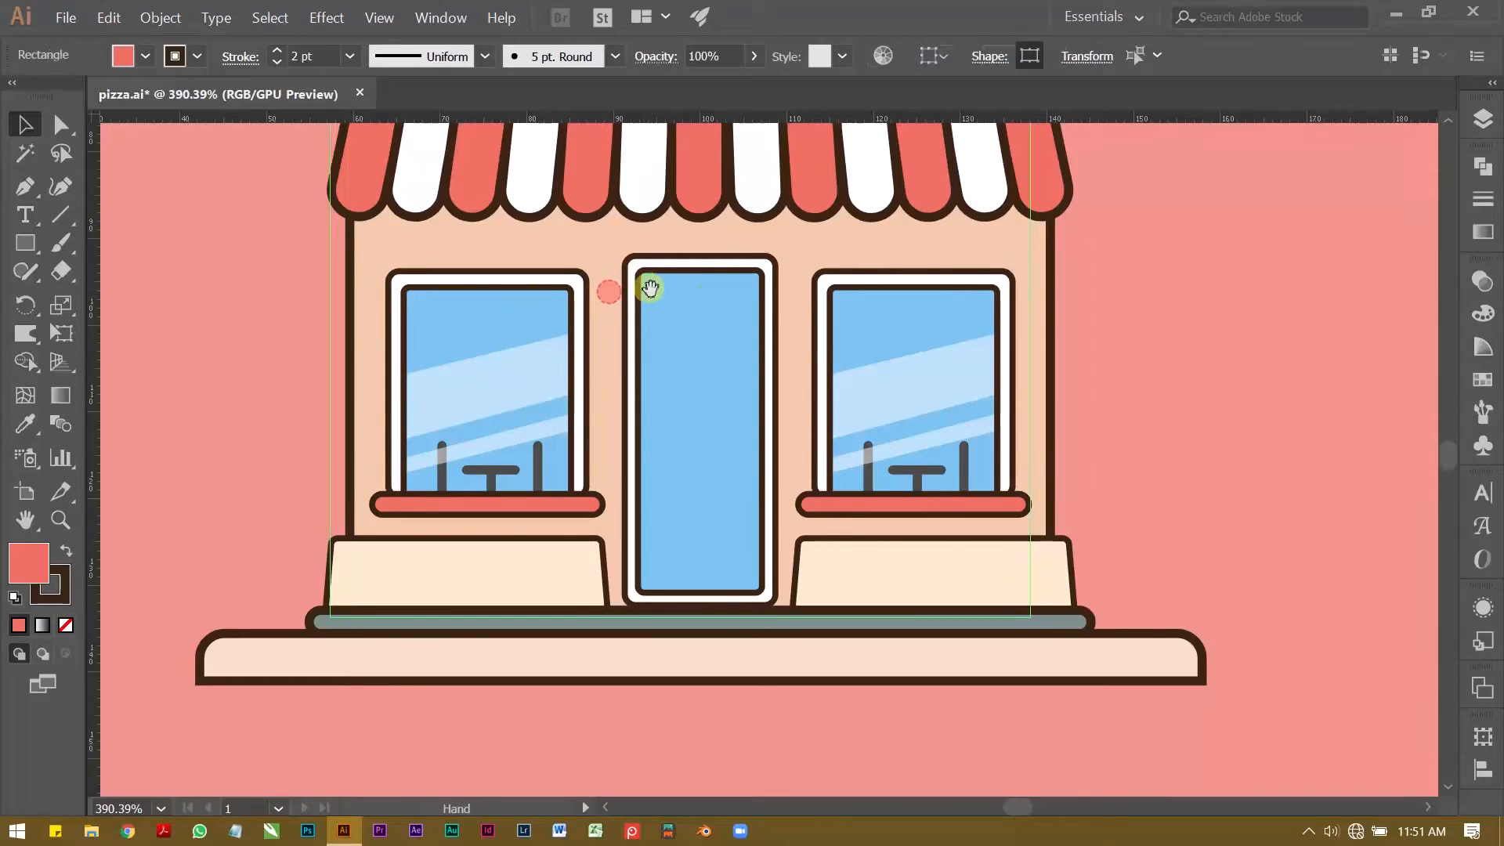
drag(652, 286, 624, 284)
key(ctrl+z)
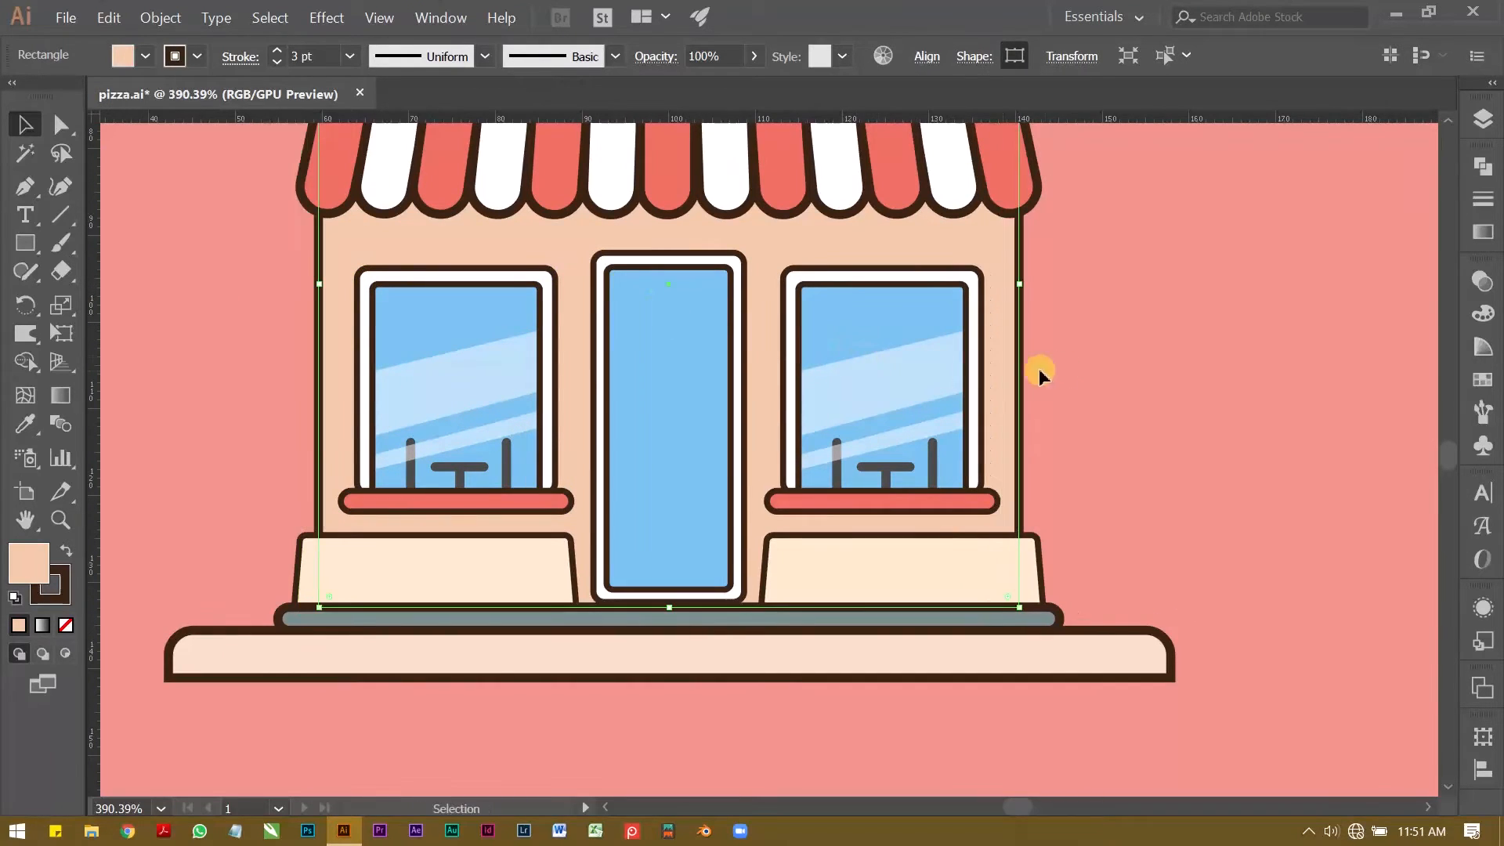
click(1101, 382)
key(z)
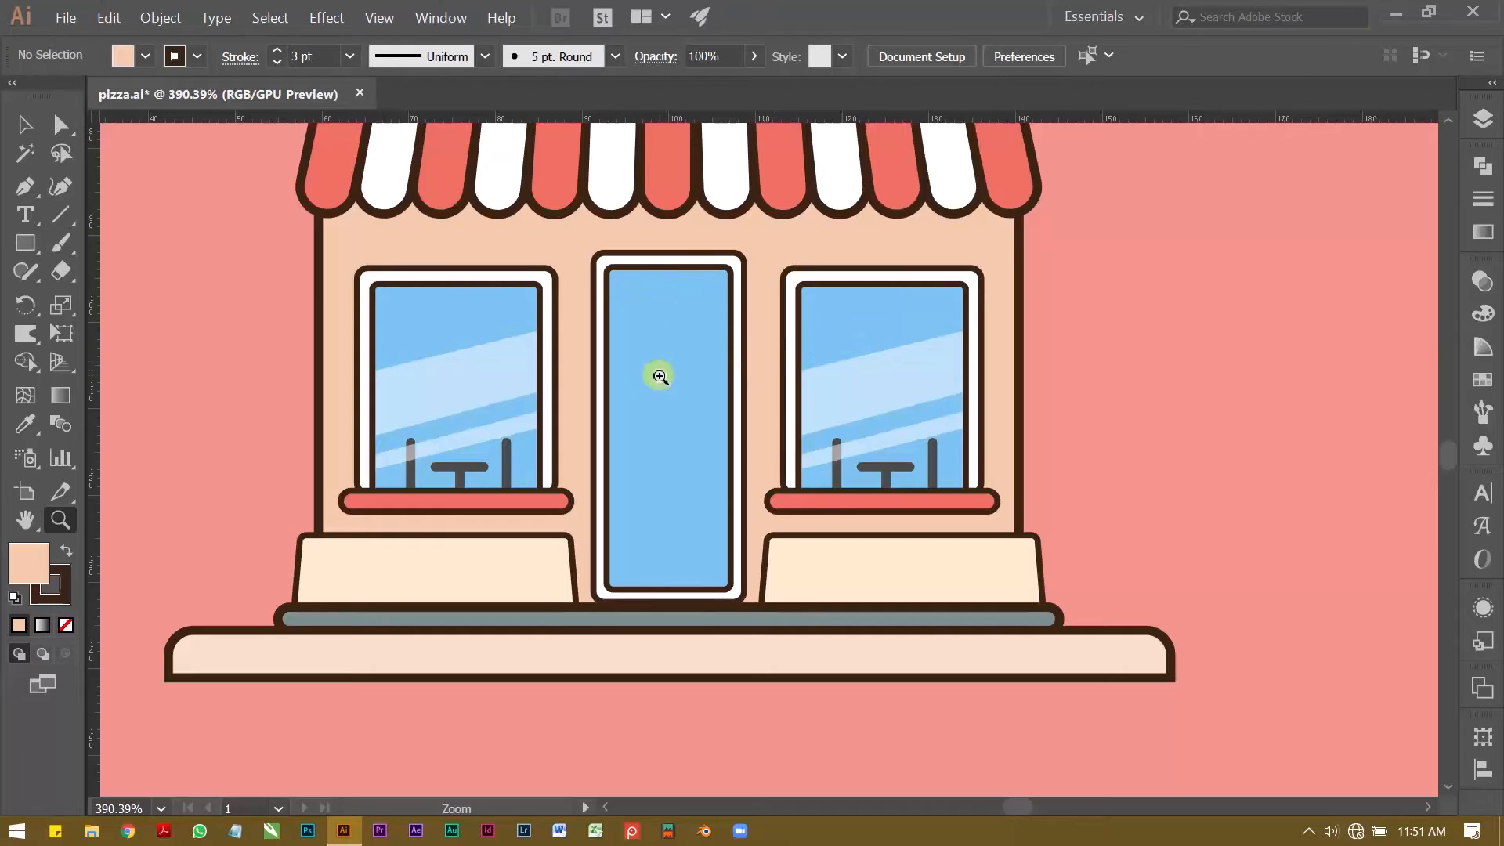
Step: Copy the wide white reflection band from inside the left window's nested groups and leave isolation
click(585, 415)
key(v)
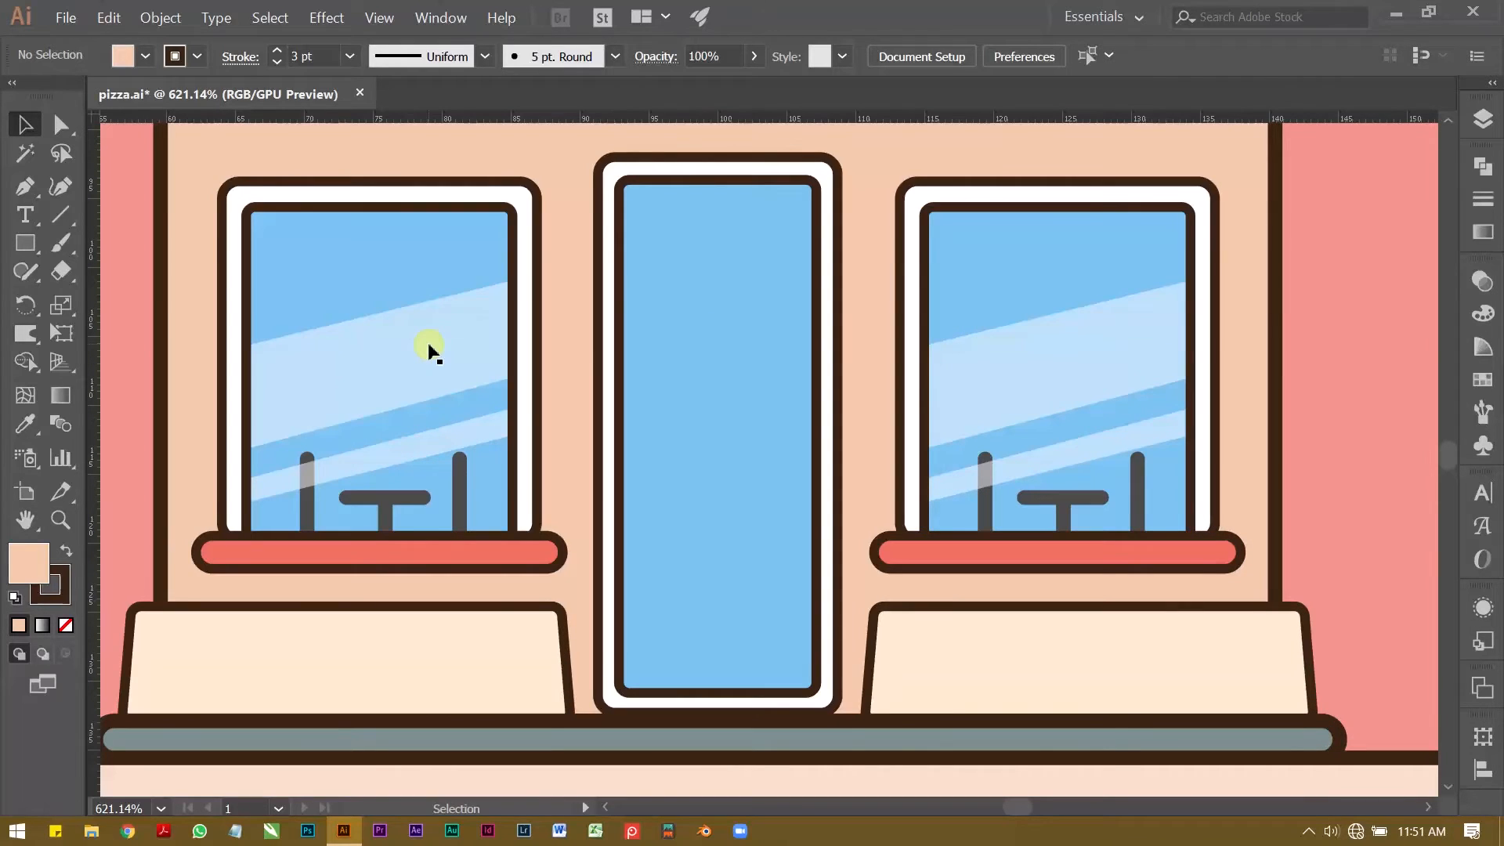
click(428, 344)
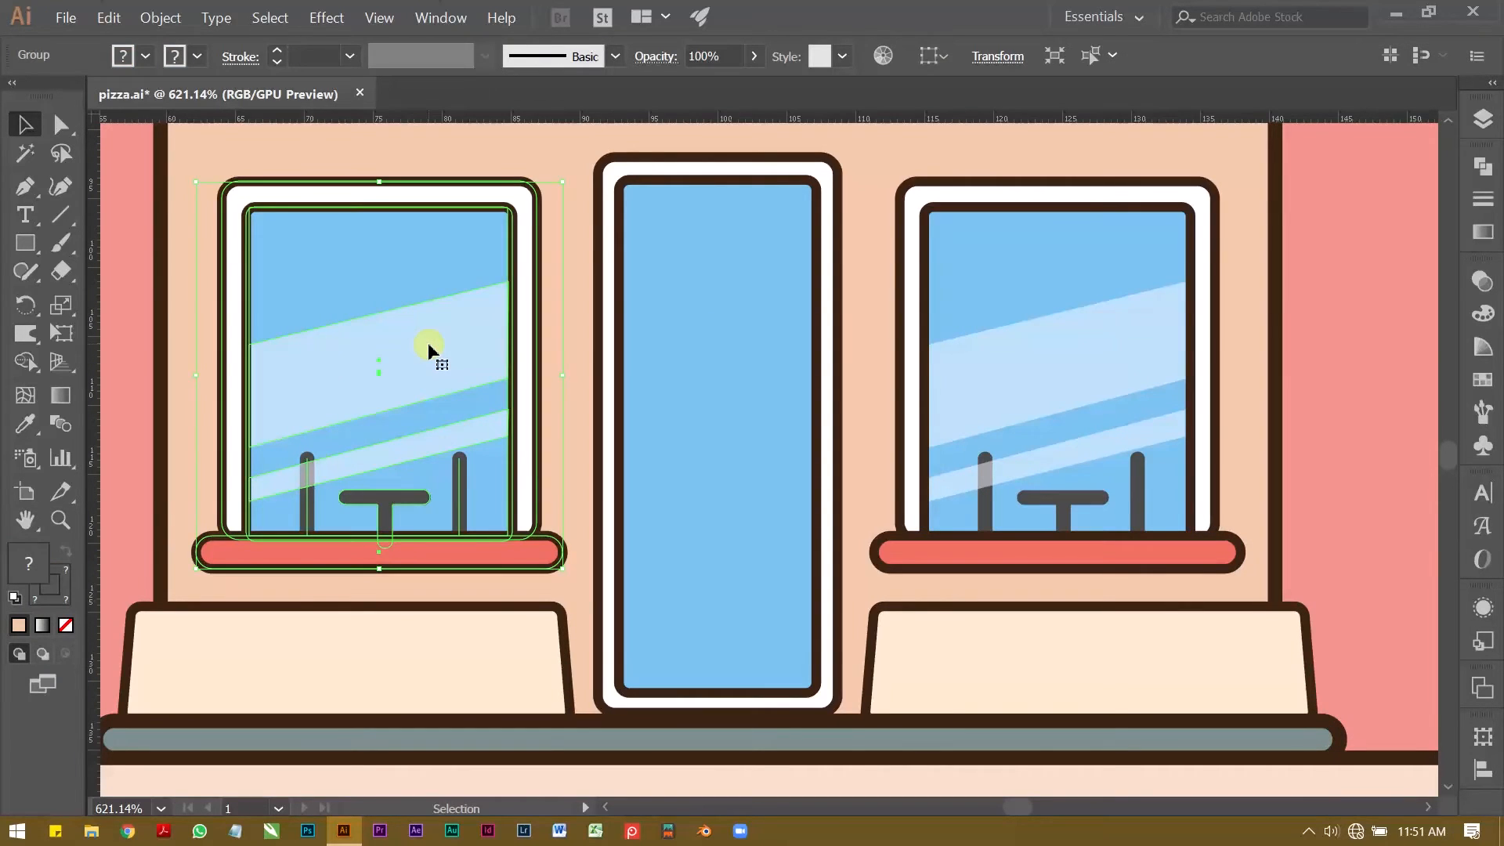
double_click(428, 344)
click(427, 344)
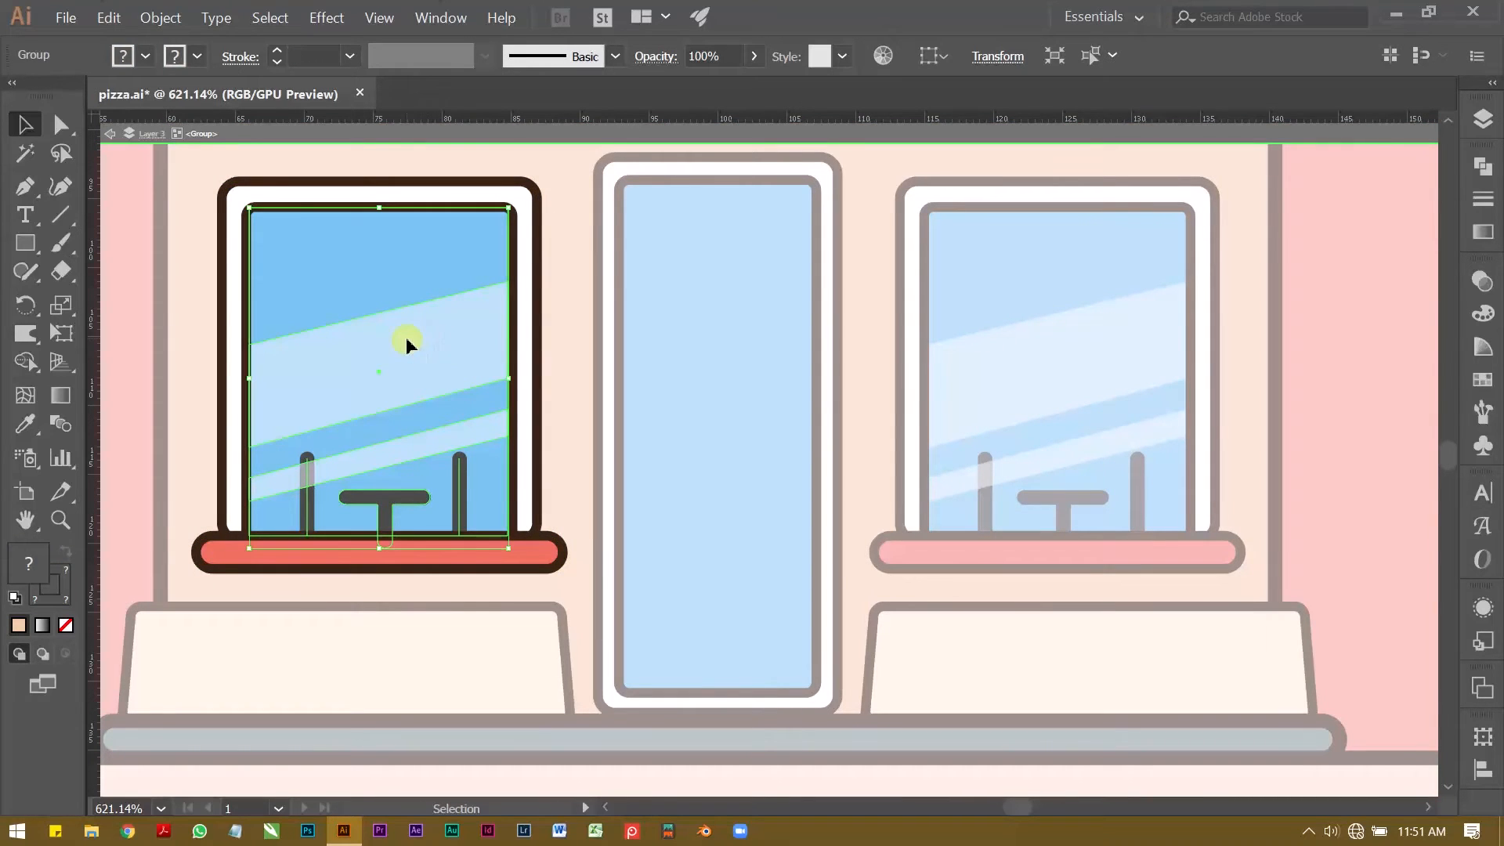
double_click(407, 343)
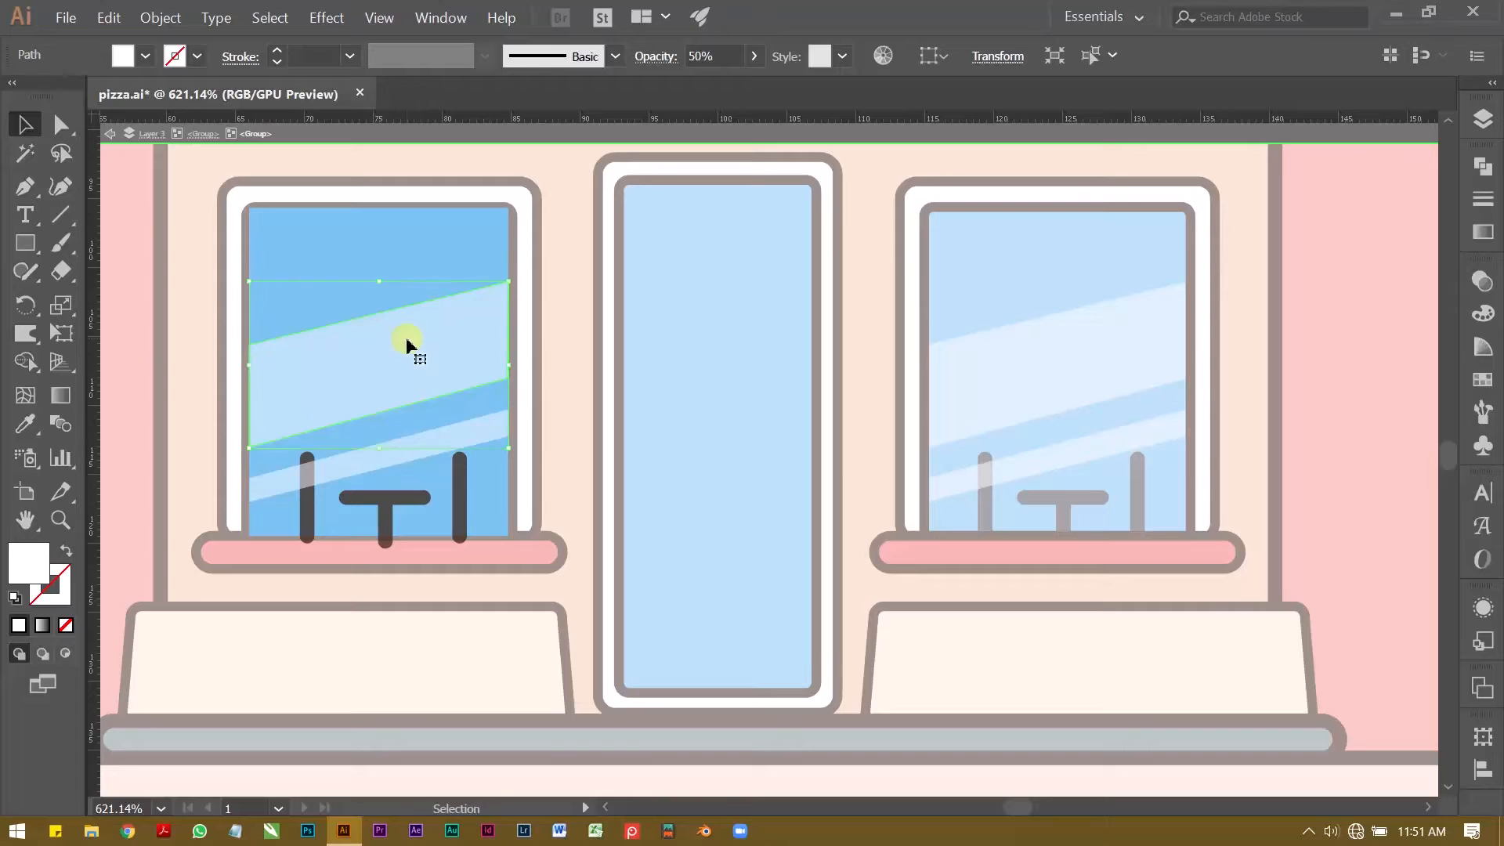
double_click(575, 314)
Step: Duplicate the door's blue pane straight across onto the empty background beside the building
click(763, 365)
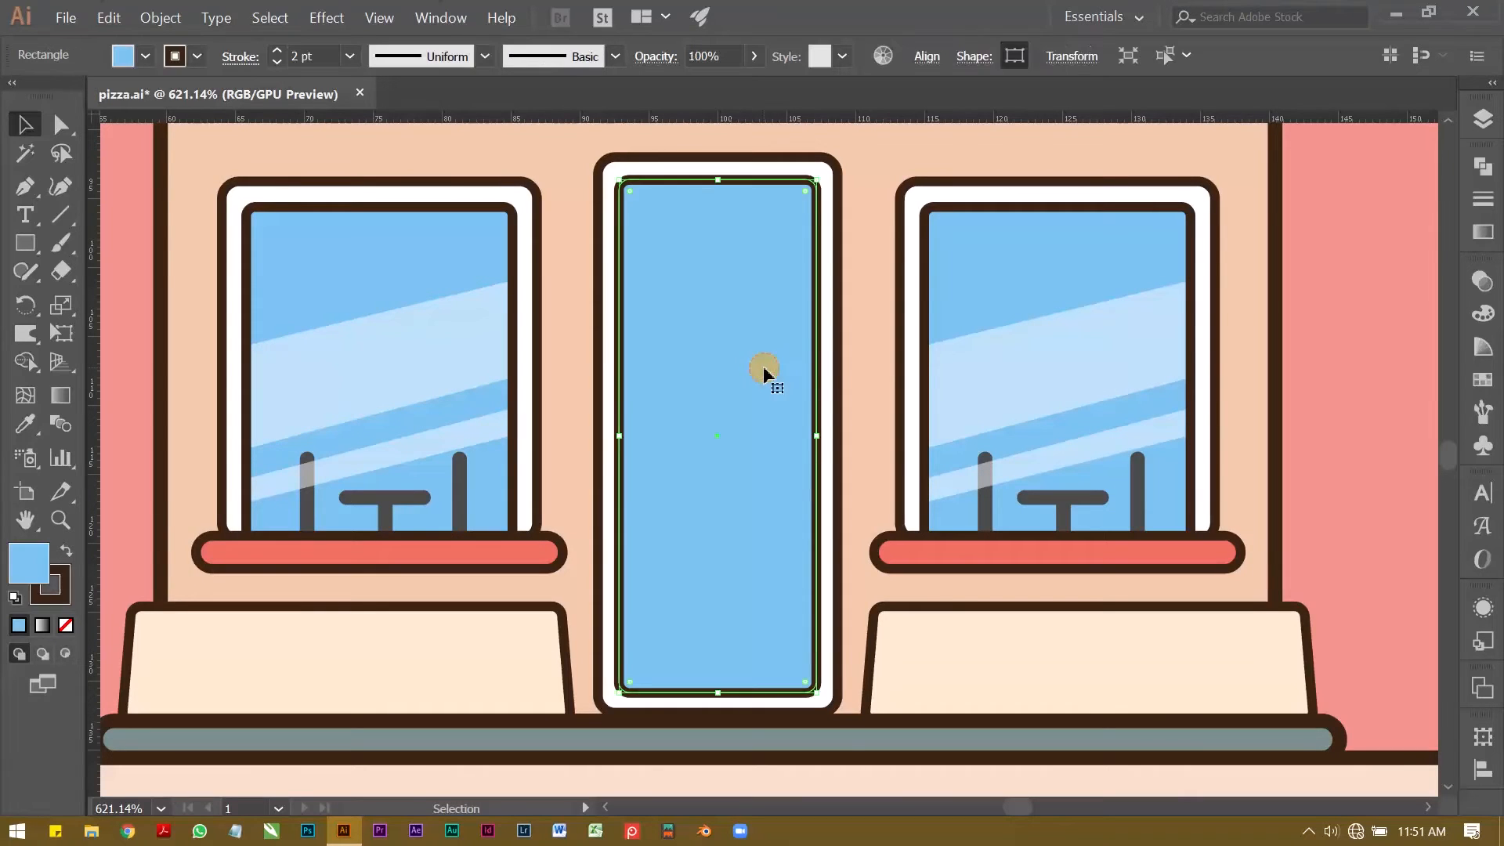
key(z)
alt+click(837, 359)
alt+click(690, 319)
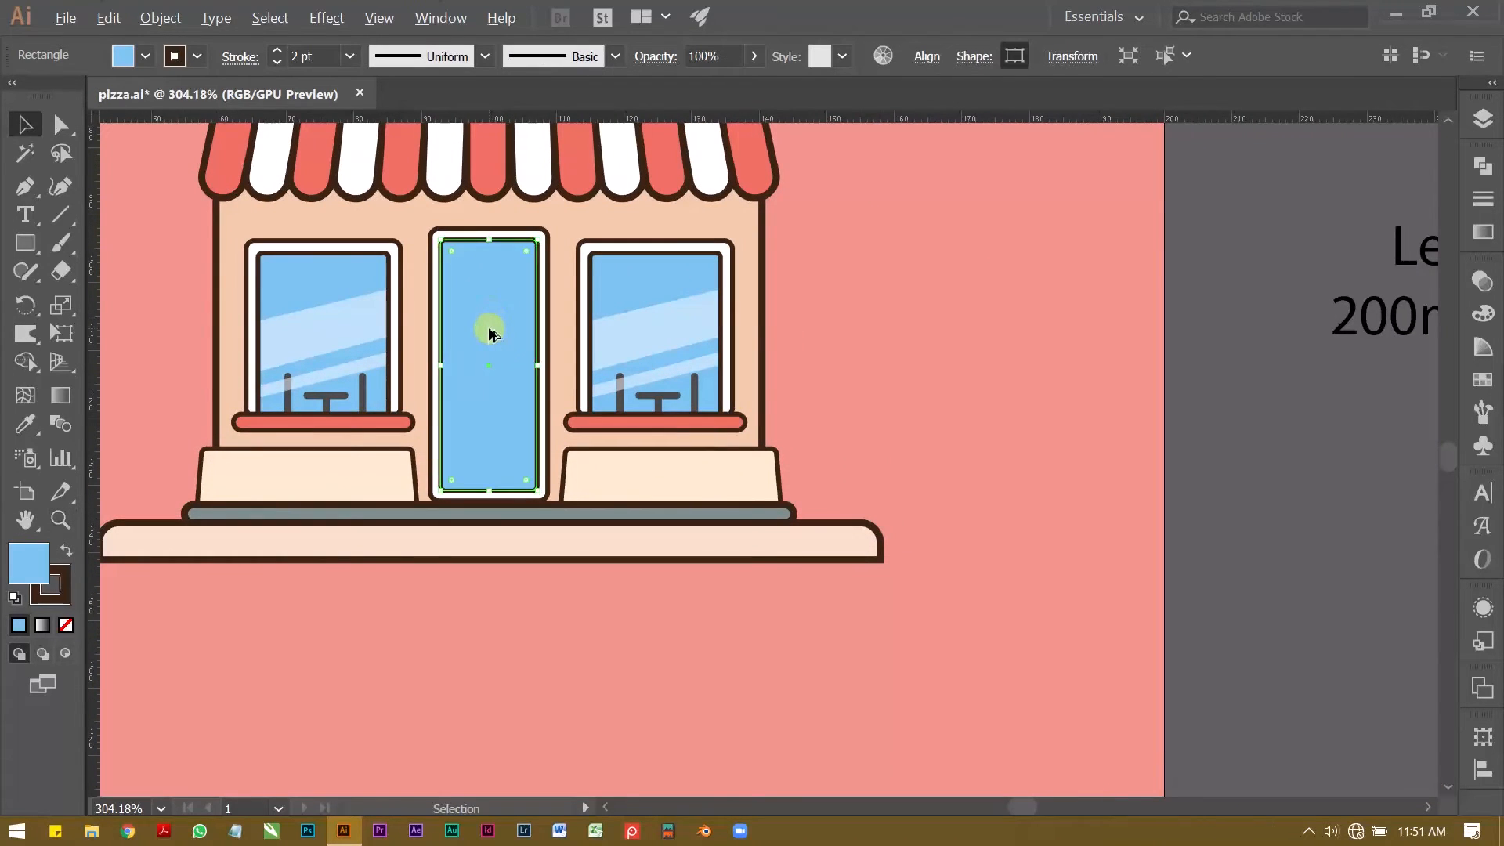
drag(487, 333, 945, 337)
Step: Fill the door's original inner pane with white
click(513, 336)
click(145, 56)
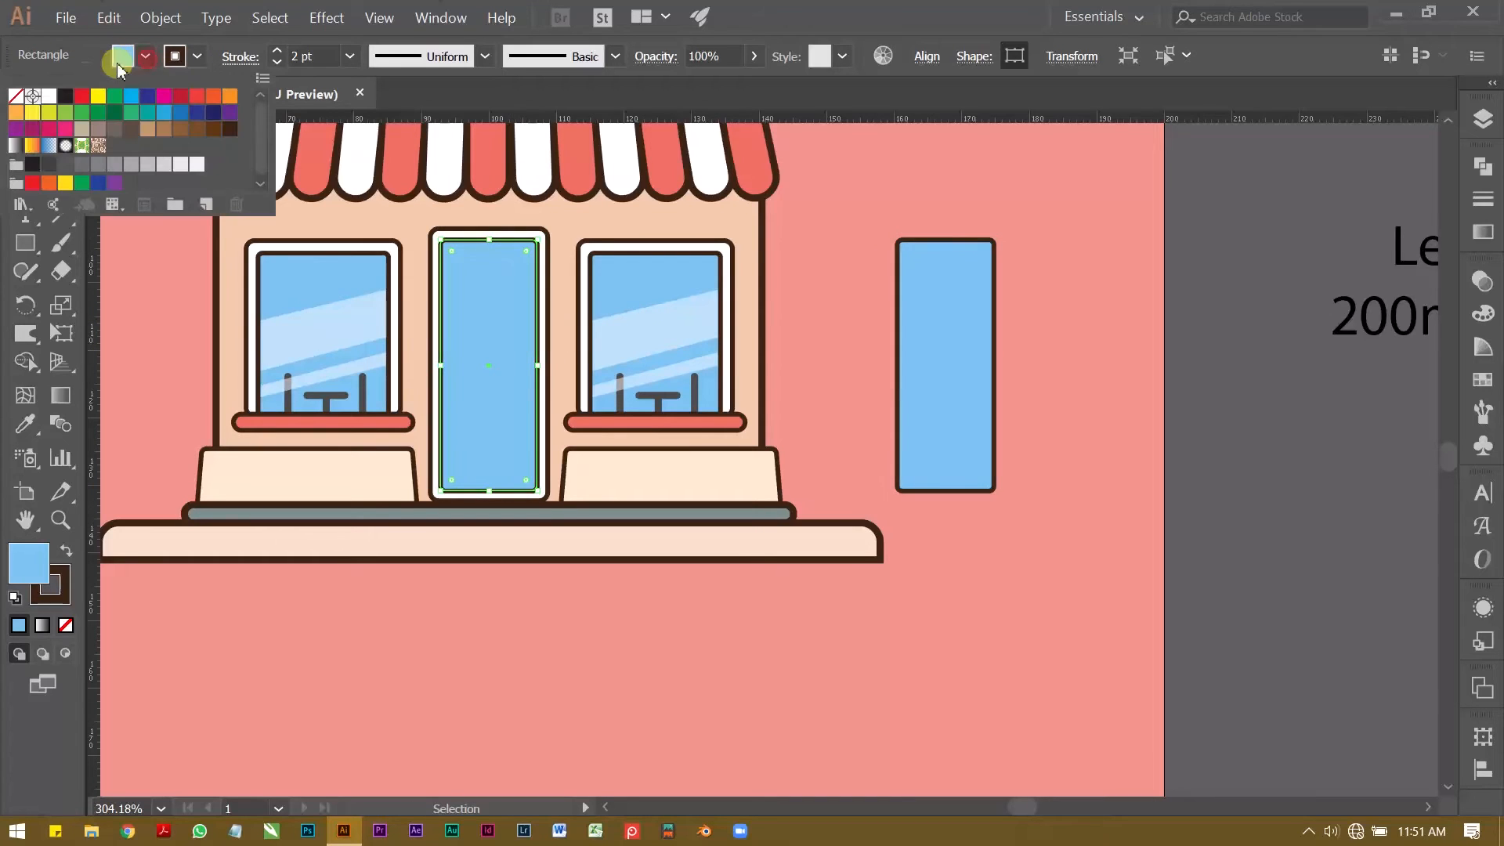
click(17, 98)
Step: Remove the outline from the detached blue pane copy
shift+click(945, 285)
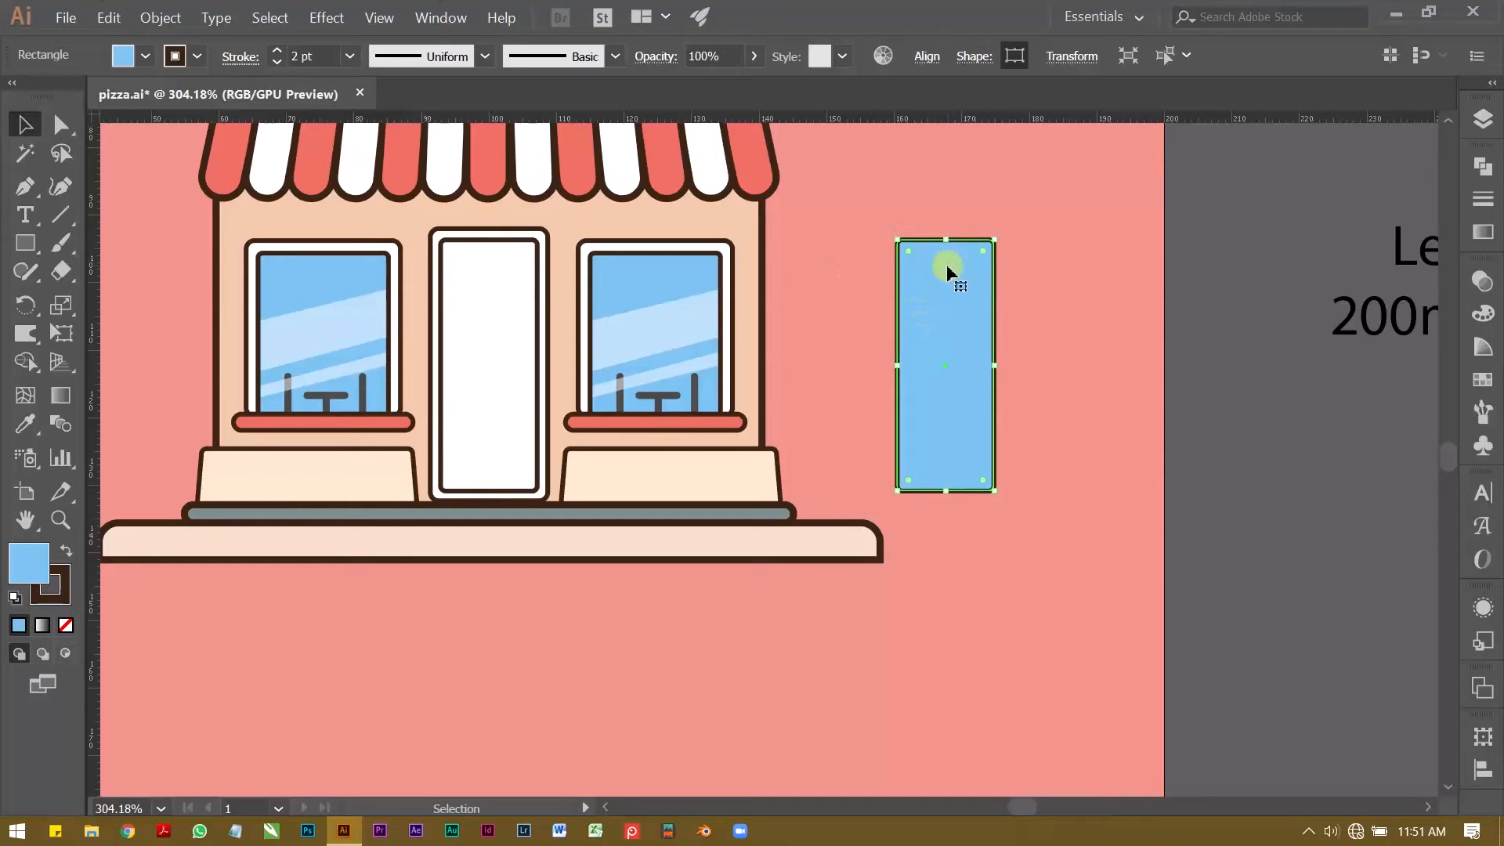
click(196, 56)
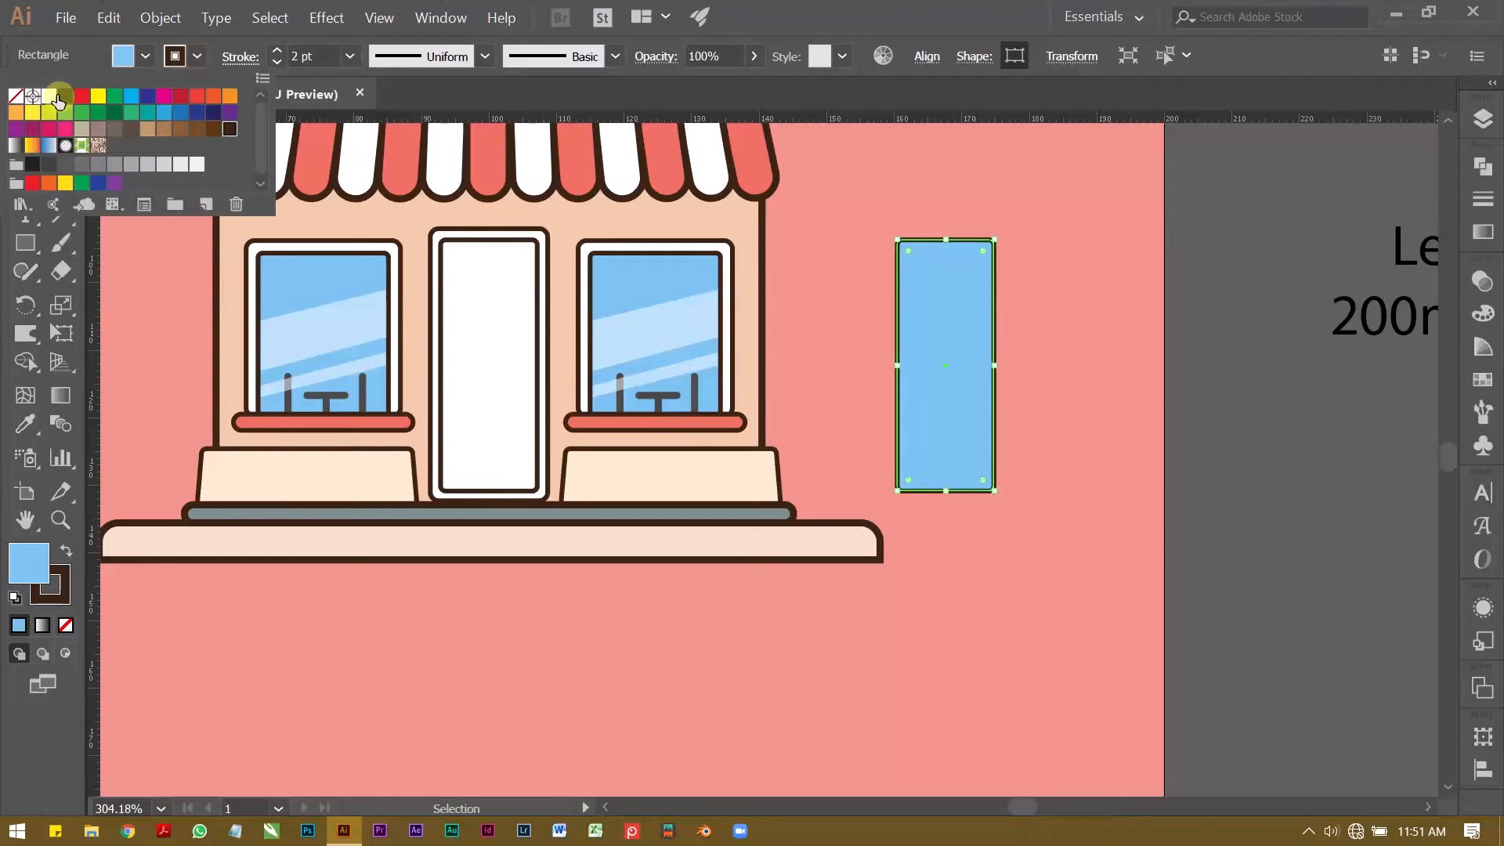
click(15, 97)
click(884, 232)
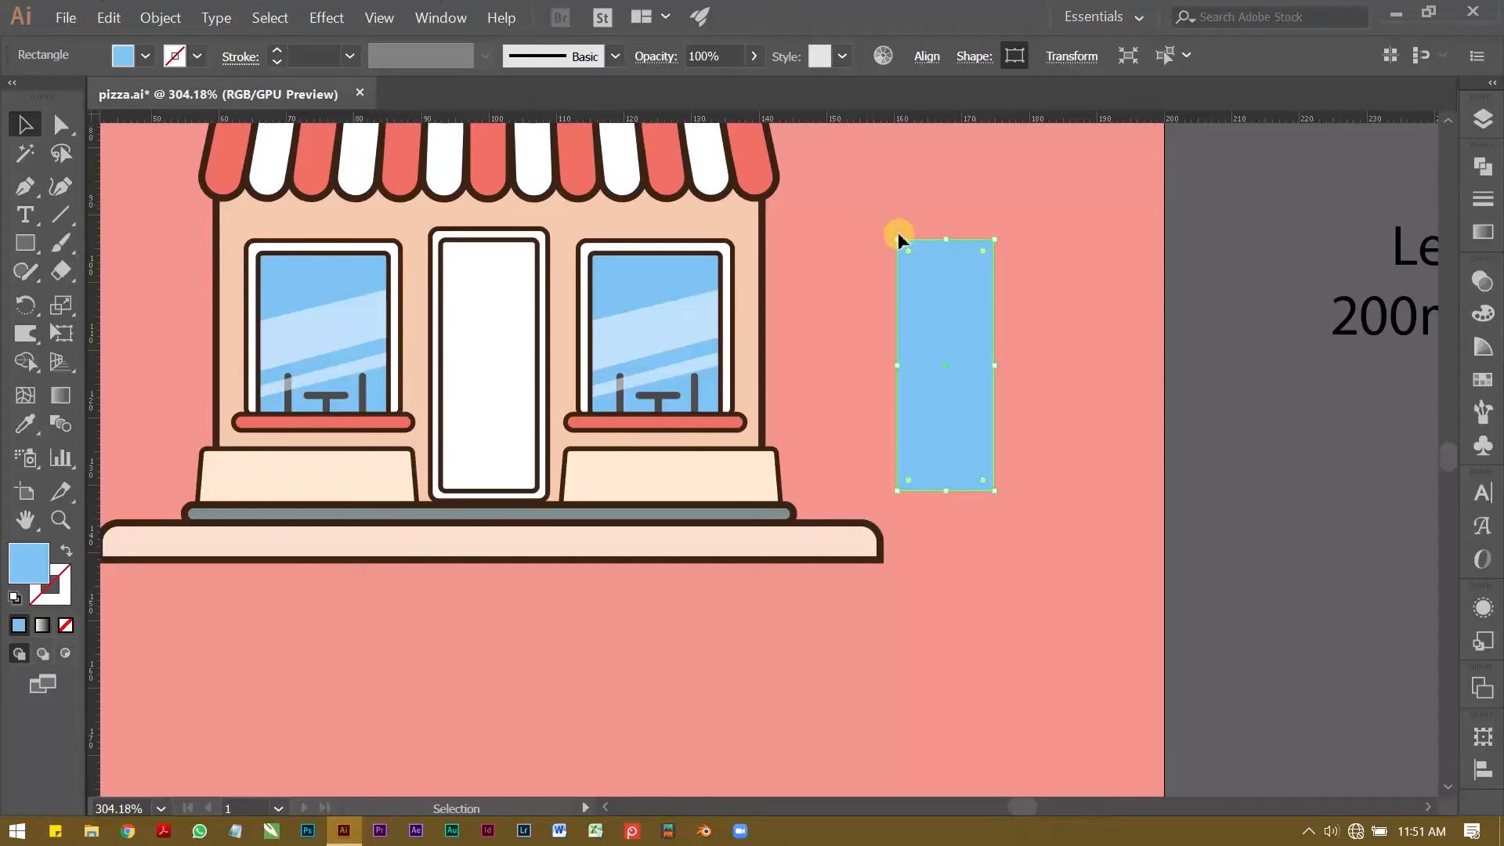
click(908, 207)
Step: Paste the copied reflection band and move it over the detached blue pane
key(z)
click(930, 357)
click(850, 474)
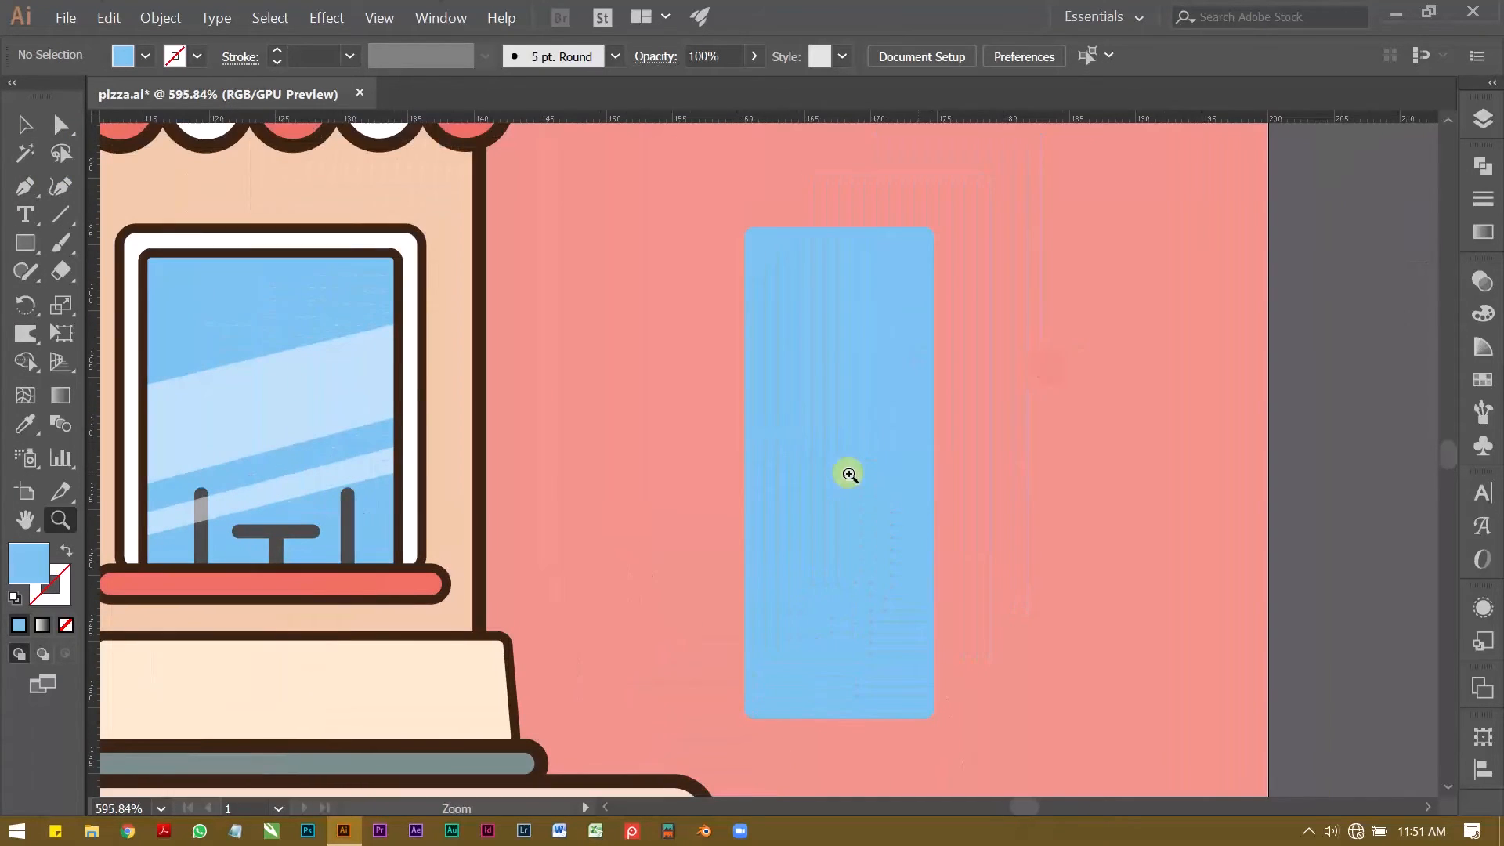
key(ctrl+v)
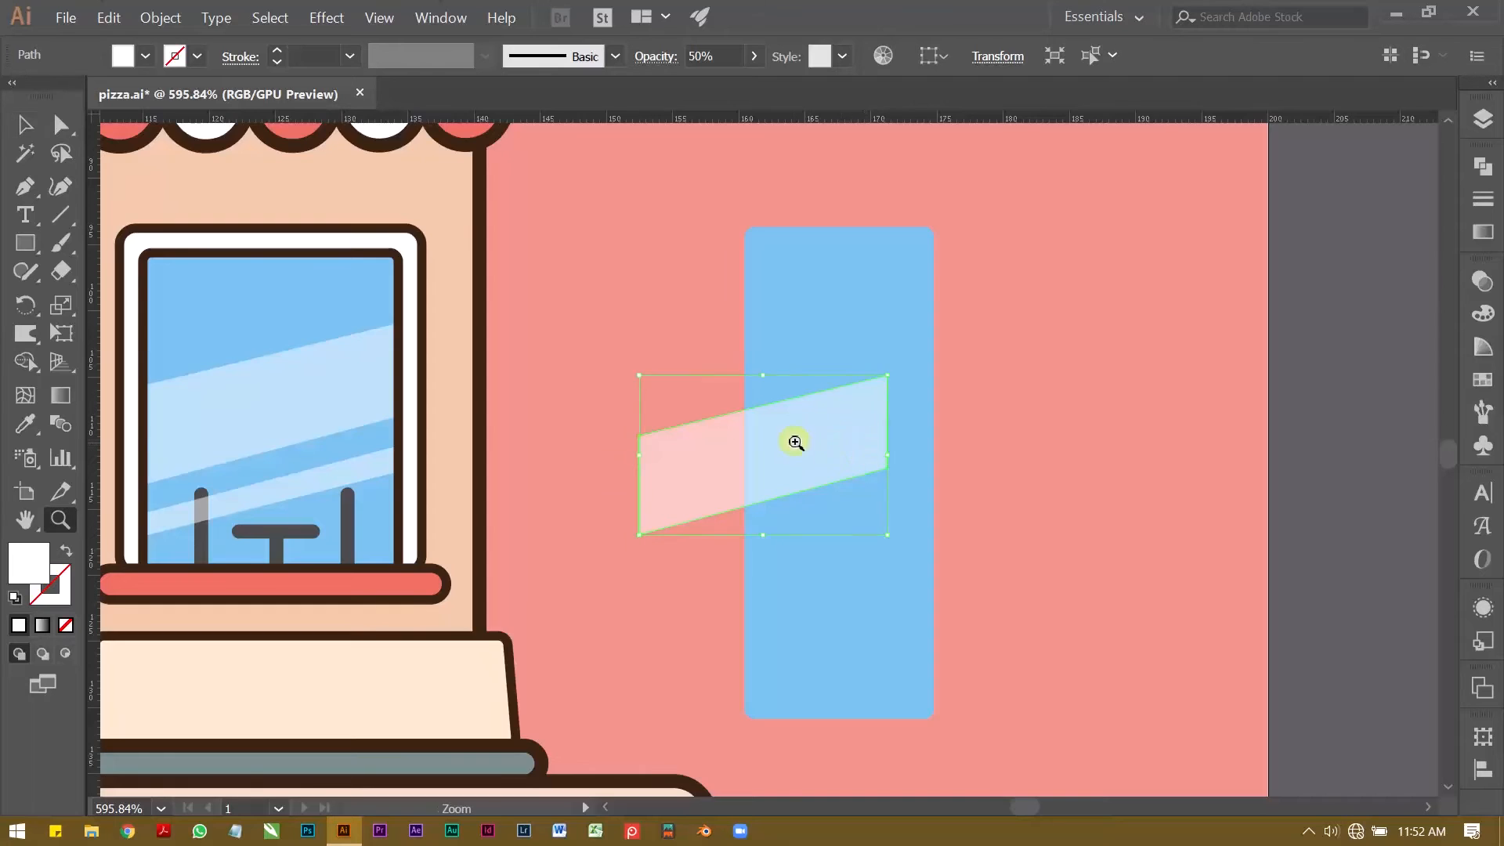
click(795, 440)
key(z)
click(968, 357)
key(v)
drag(733, 470, 855, 405)
Step: Shift the upper-left corner point of the reflection band onto the blue pane's left edge
key(z)
click(1052, 253)
drag(1024, 471, 1113, 436)
key(ctrl+space)
drag(989, 225, 610, 373)
drag(393, 421, 544, 421)
key(ctrl+space)
drag(534, 359, 1019, 384)
key(a)
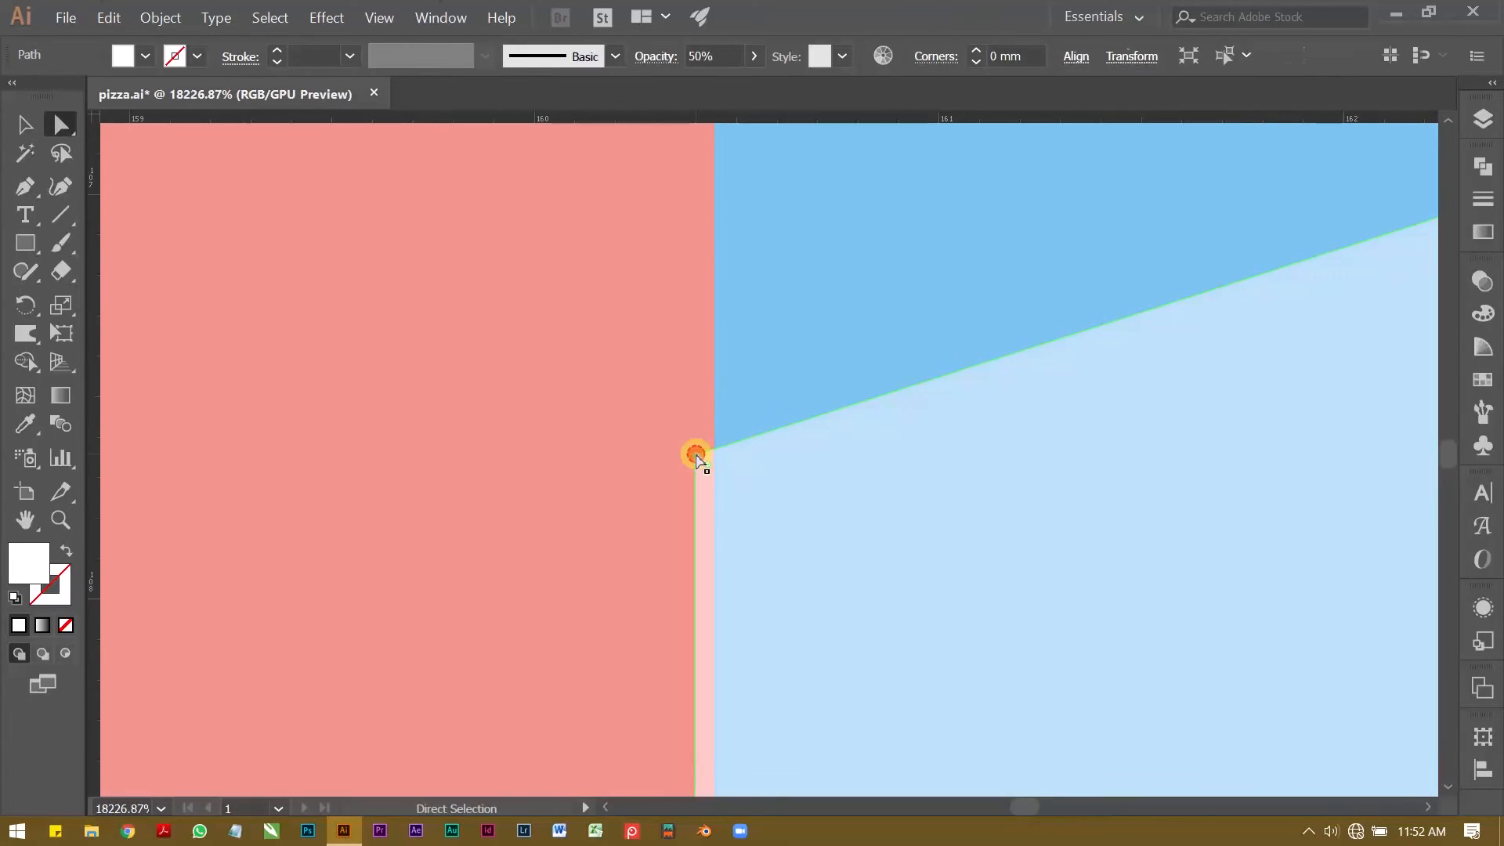
drag(698, 456, 715, 451)
Step: Fit the rest of the reflection band to the side edges of the blue pane
drag(832, 575, 784, 258)
key(a)
drag(541, 559, 526, 564)
click(438, 548)
key(z)
drag(752, 470, 614, 450)
key(v)
click(744, 384)
Step: Duplicate the wide reflection band upward and reshape its corner points into a slim stripe
drag(990, 413, 771, 403)
key(v)
drag(742, 410, 742, 278)
key(a)
drag(457, 245, 468, 448)
drag(856, 195, 855, 397)
drag(970, 237, 970, 253)
drag(264, 428, 264, 419)
Step: Move the slim stripe slightly up and extend the wide band's lower edge slightly down
key(z)
drag(595, 234, 501, 266)
key(v)
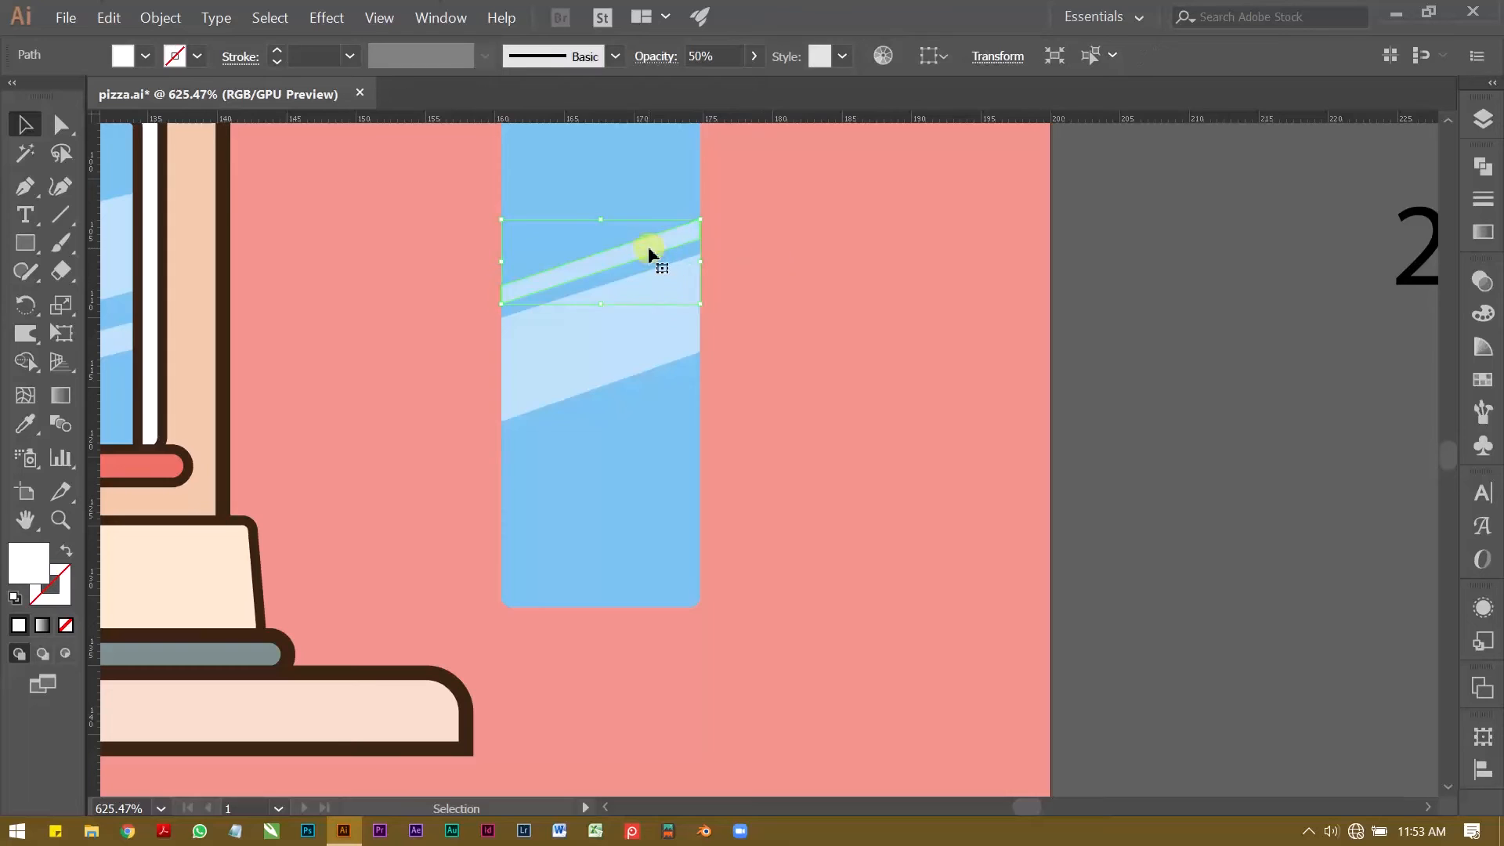
drag(648, 248, 647, 236)
click(623, 336)
drag(602, 422, 605, 429)
Step: Duplicate the slim stripe below the wide band and raise the copy's right end to steepen it
drag(628, 241, 631, 421)
mouse_move(666, 412)
mouse_down()
mouse_move(665, 398)
mouse_move(677, 406)
mouse_up()
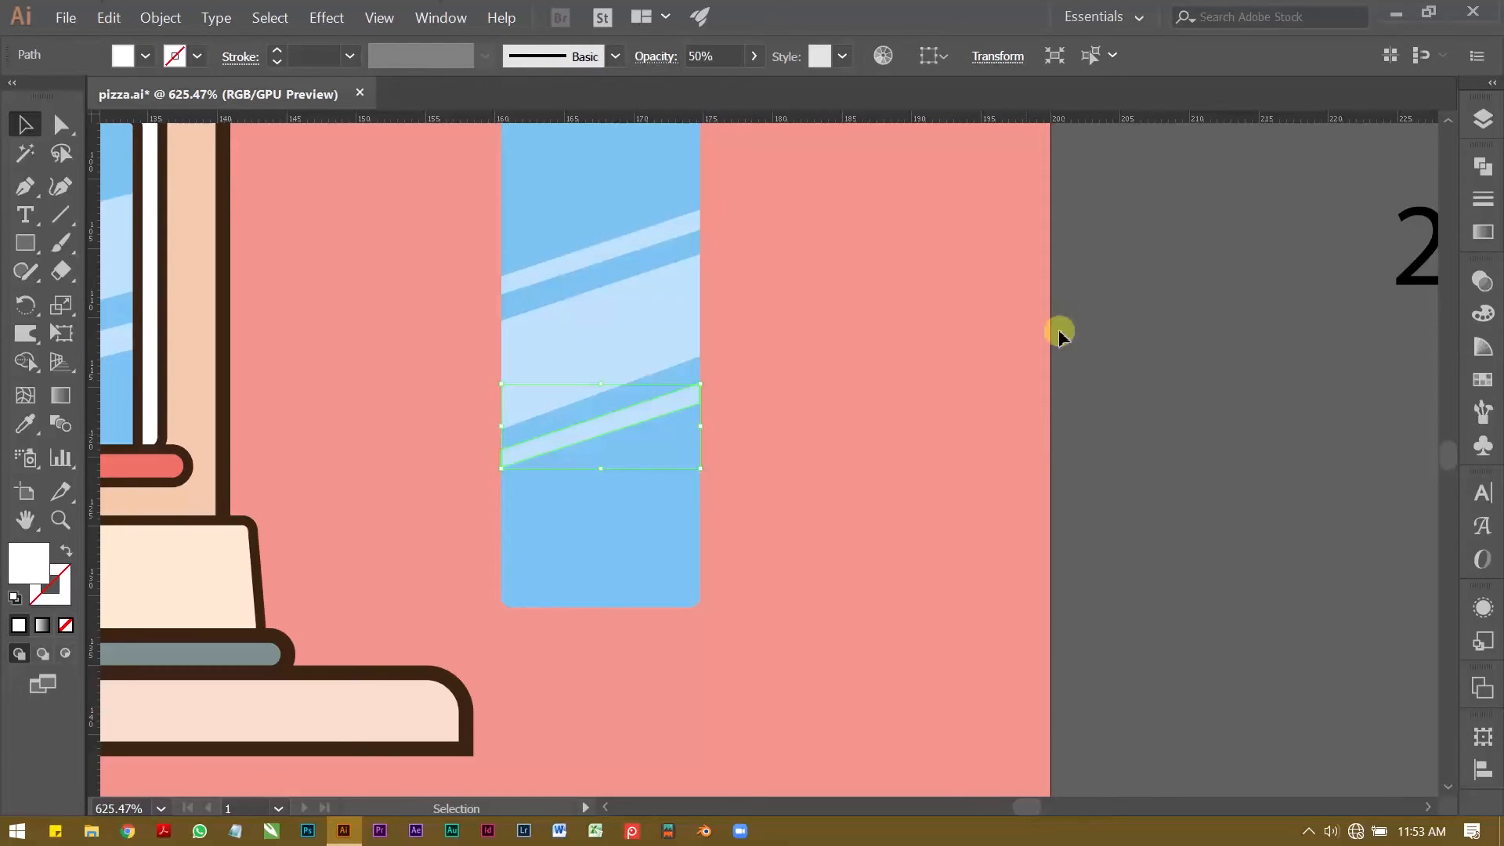
key(z)
drag(600, 385, 693, 385)
key(a)
drag(953, 377, 954, 349)
drag(953, 445, 952, 416)
drag(799, 397, 681, 398)
key(v)
click(764, 366)
Step: Thicken the top reflection stripe by raising its two upper corner points along the pane's edges
key(z)
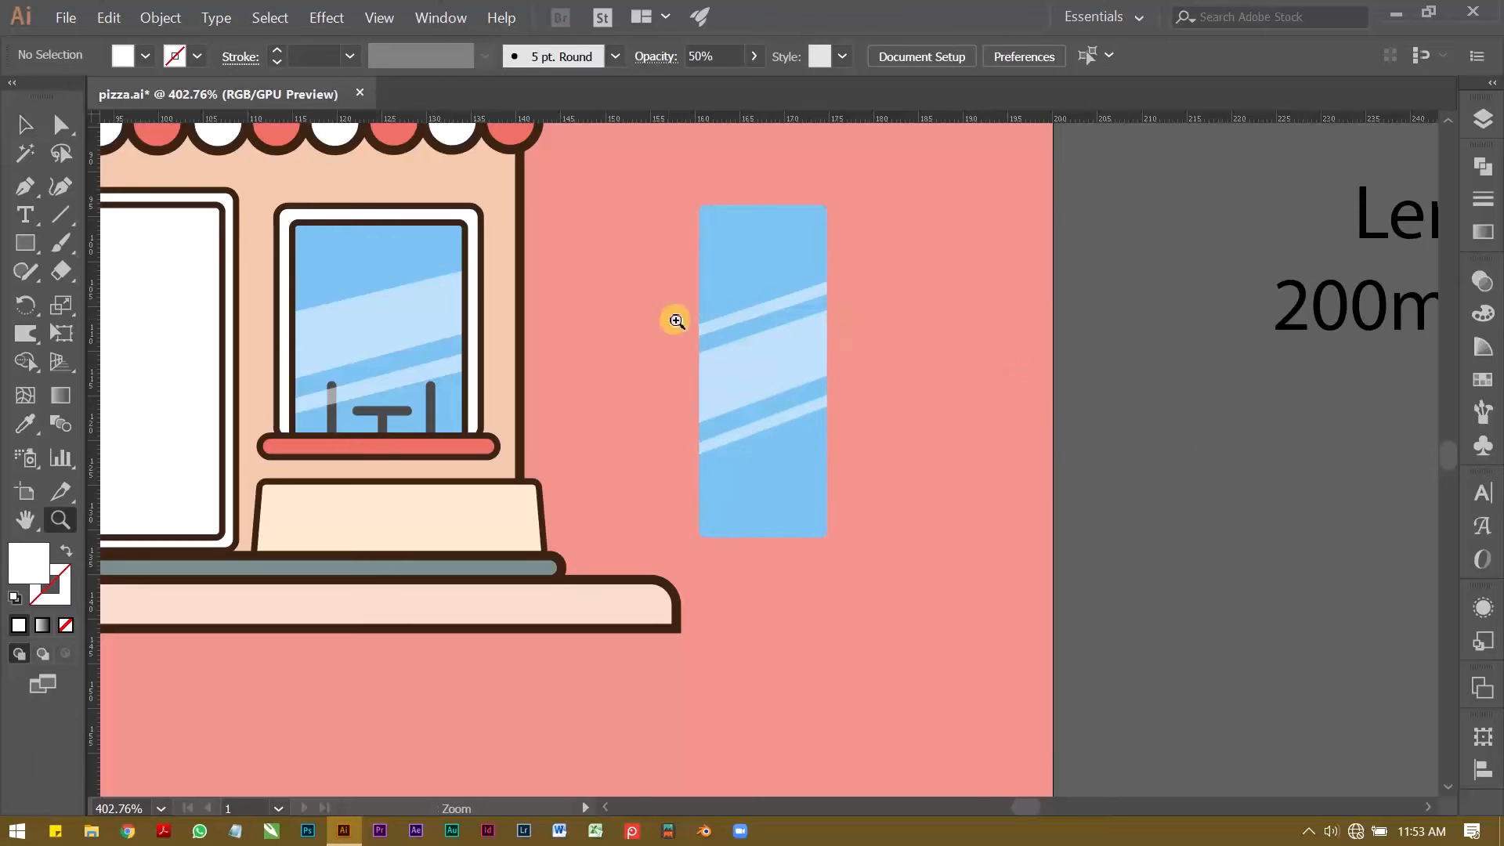
drag(734, 329, 787, 329)
key(a)
key(z)
drag(977, 209, 1102, 188)
key(a)
click(1096, 440)
drag(1097, 440, 1096, 415)
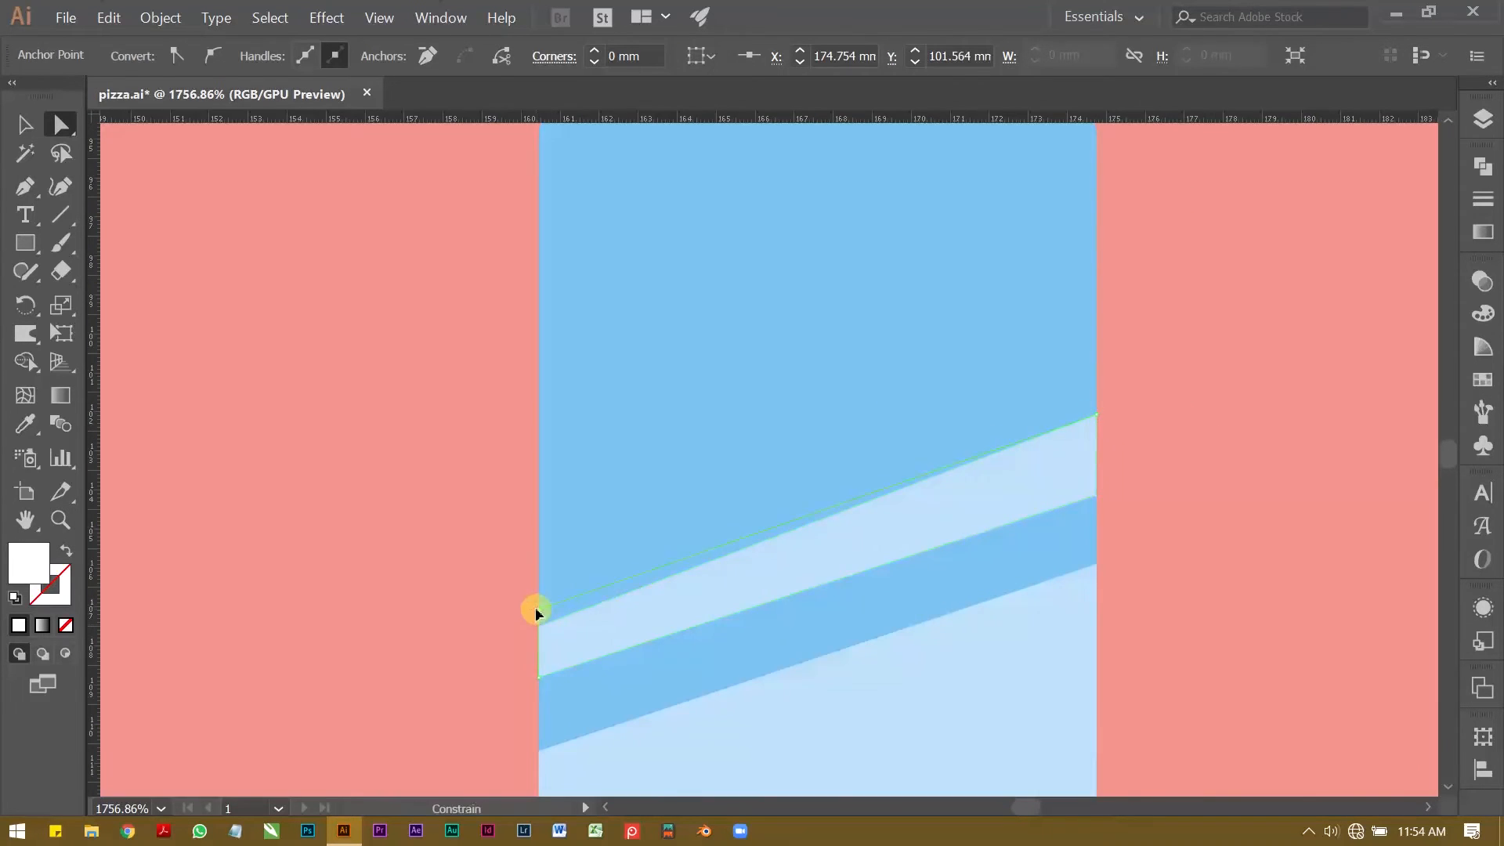
drag(539, 626, 539, 597)
Step: Draw a short vertical line near the blue pane's right edge as the door handle
key(z)
drag(714, 351, 604, 352)
key(v)
key(z)
drag(654, 453, 706, 453)
key(backslash)
key(p)
click(918, 397)
click(919, 430)
Step: Apply the dark semi-transparent style of the window's chair silhouette to the door handle line
key(i)
click(202, 509)
key(v)
click(1004, 431)
Step: Add a pill-shaped sign near the top of the blue pane with a white fill and 0.5 pt dark outline
key(z)
drag(734, 383, 856, 429)
triple_click(276, 61)
click(277, 62)
click(145, 56)
click(49, 85)
key(v)
drag(744, 396, 776, 408)
key(ctrl+shift+a)
Step: Add the text "Open" over the white pill-shaped sign
drag(617, 371, 690, 346)
click(687, 383)
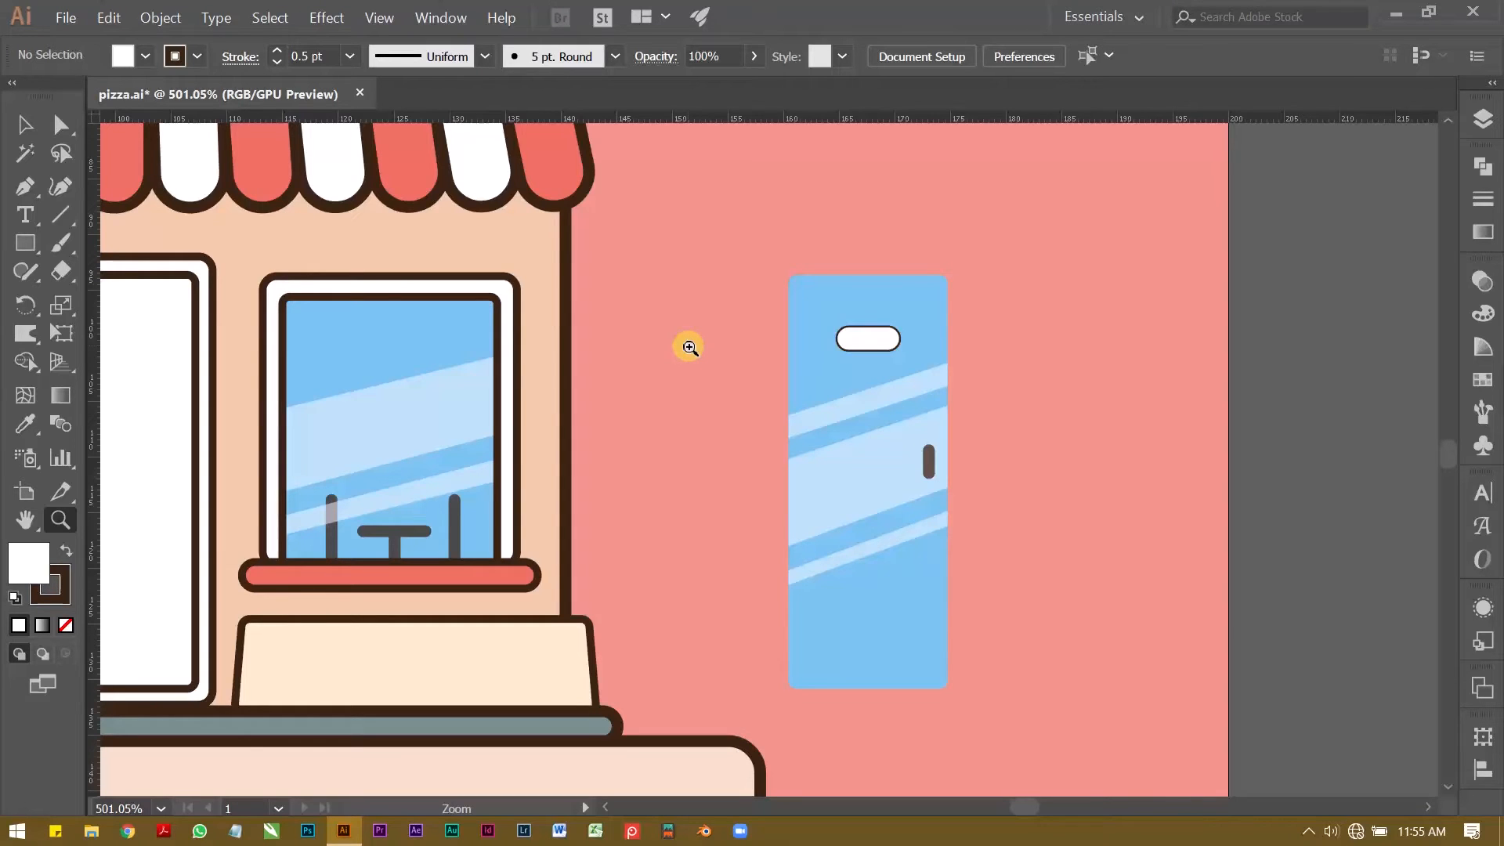
drag(867, 336, 930, 349)
drag(931, 349, 916, 437)
drag(911, 372, 971, 363)
drag(943, 351, 859, 314)
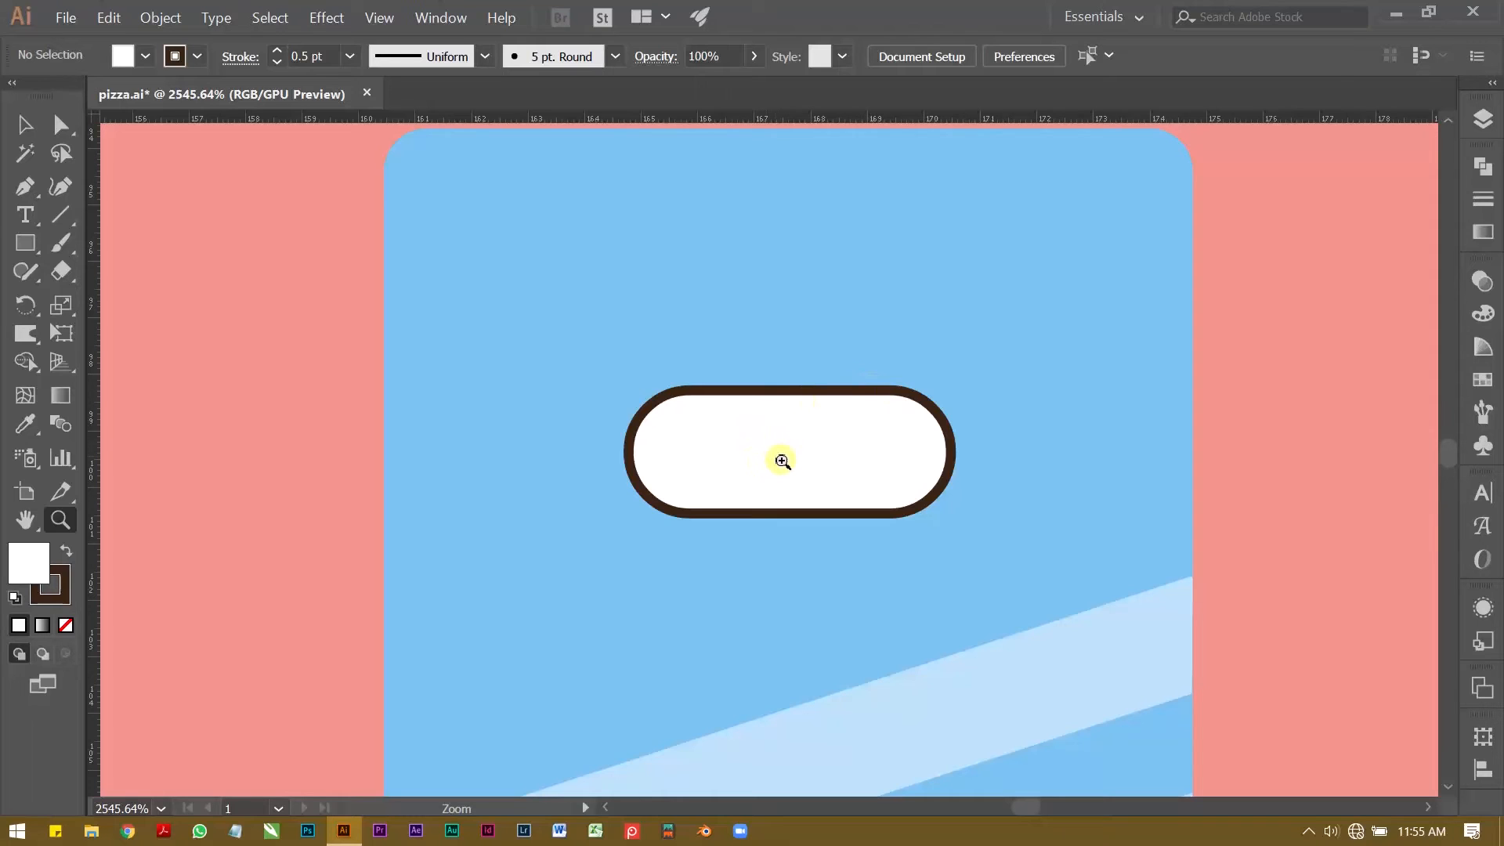
key(t)
click(725, 471)
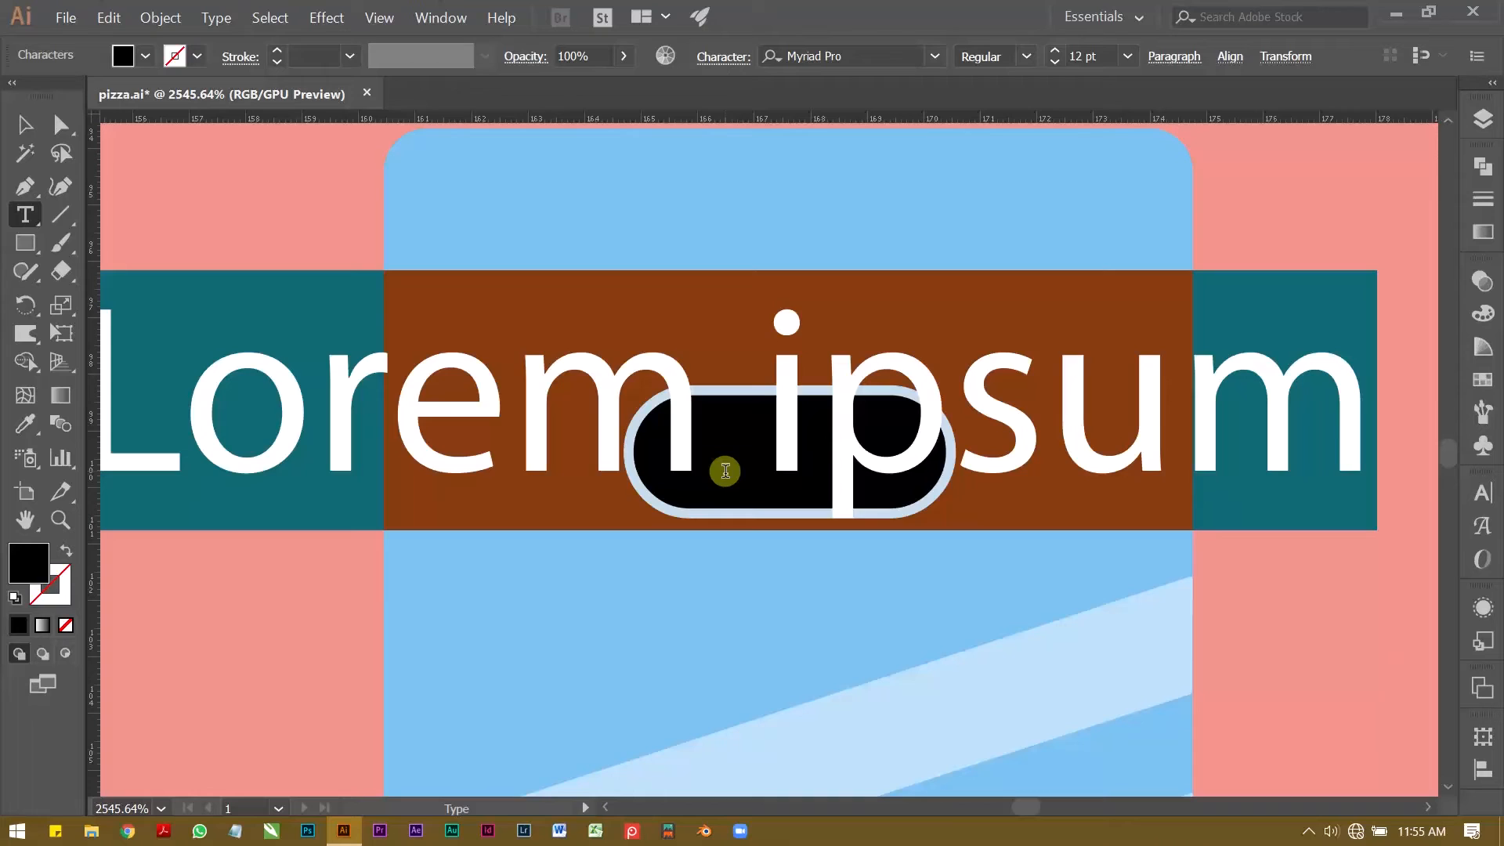
text(Open)
Step: Set the Open text to Rubik Regular at 4 pt
key(ctrl+a)
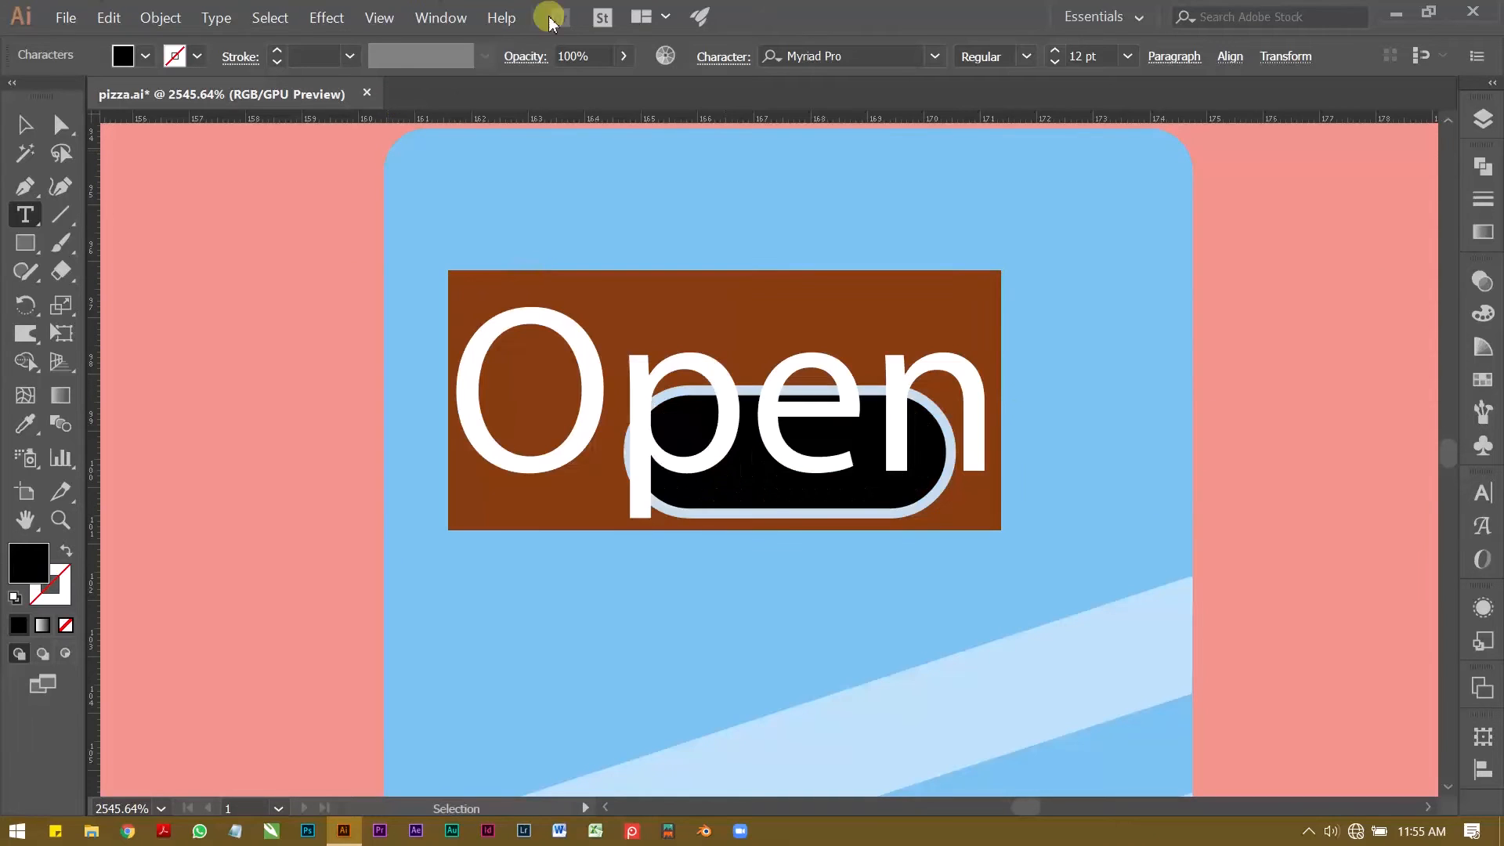
click(862, 55)
text(rubik)
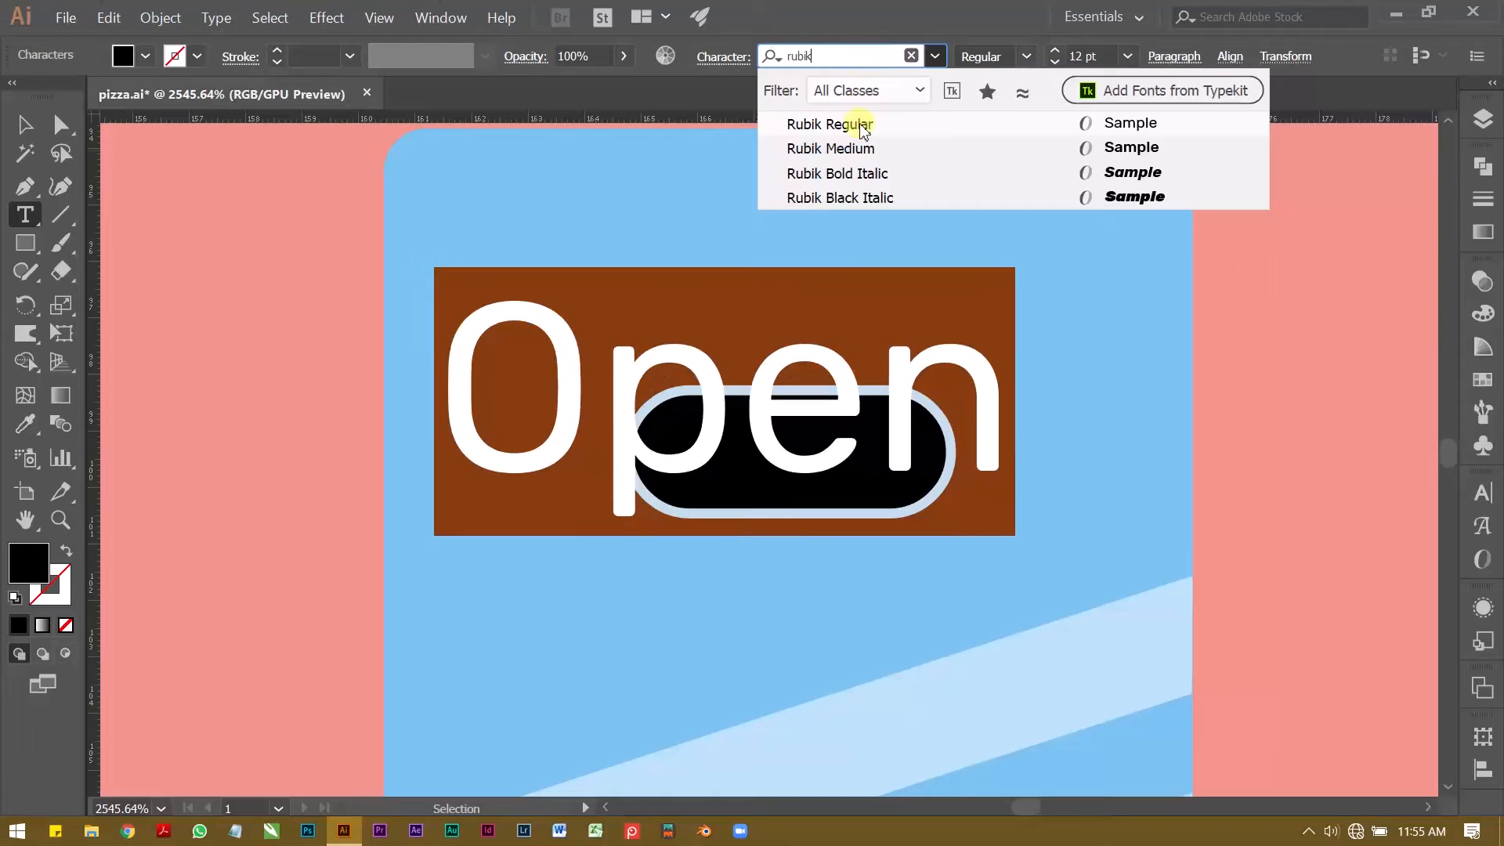
click(856, 123)
click(1054, 64)
click(1054, 64)
click(1055, 64)
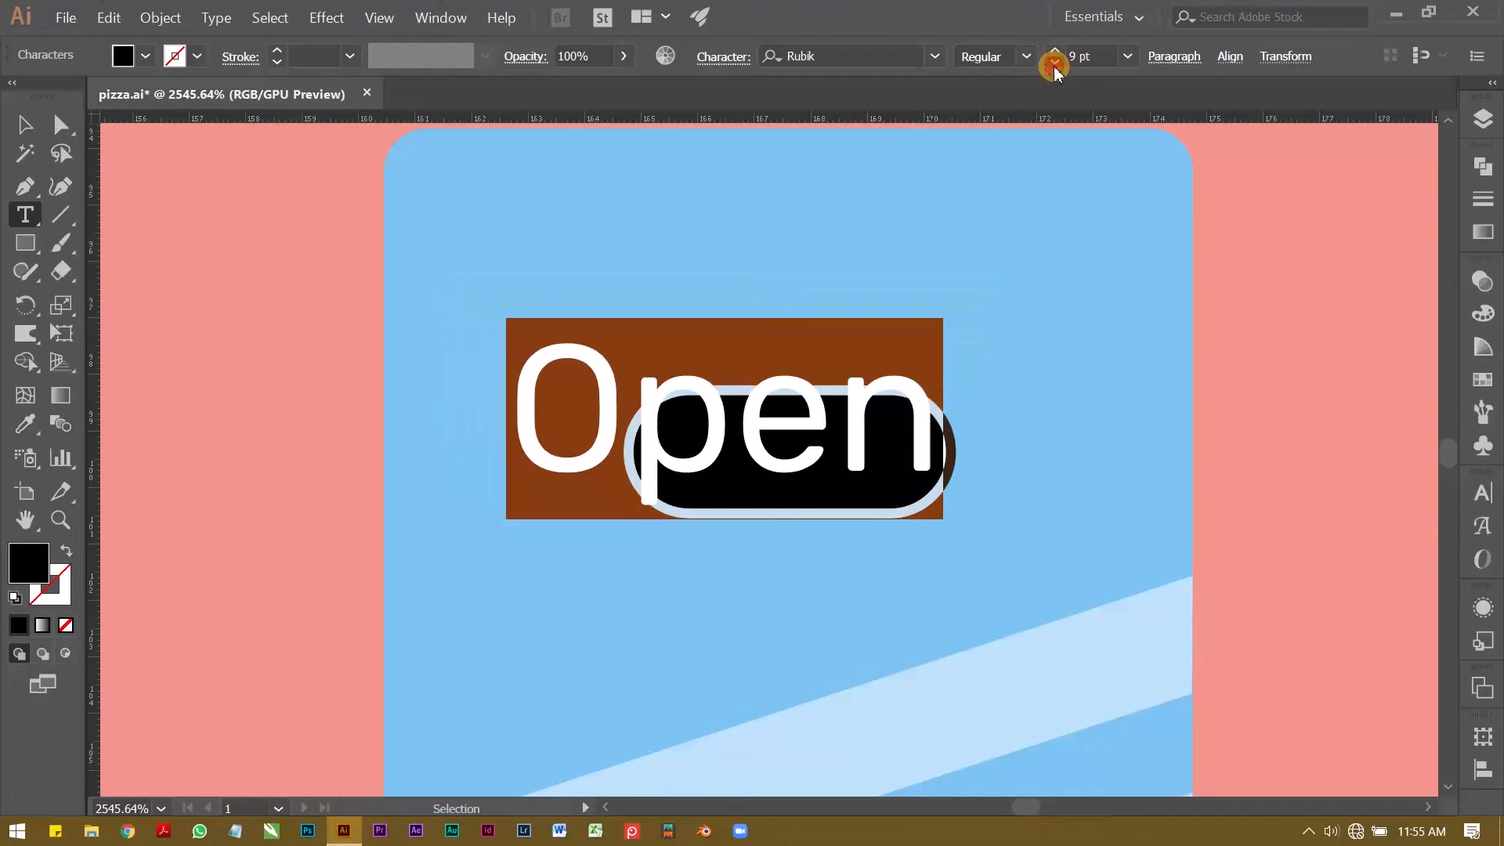
click(1054, 64)
click(1054, 64)
click(1055, 65)
click(1054, 65)
click(1054, 64)
Step: Move the Open text to the middle of the pill-shaped sign
click(31, 125)
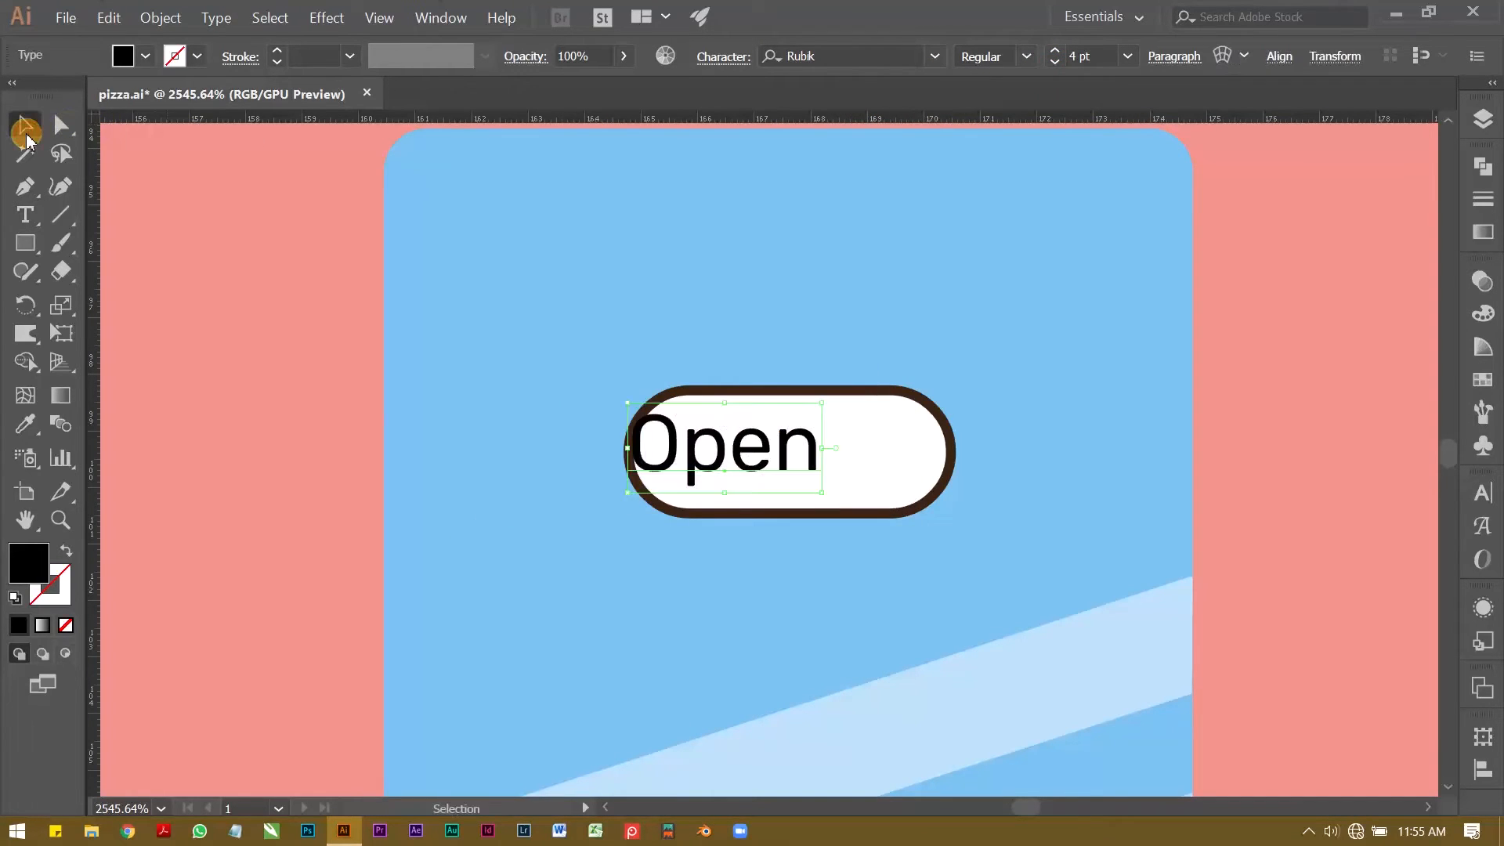
ctrl+click(770, 440)
drag(781, 456, 897, 466)
Step: Expand the Open text into outlines with only the Object option enabled
click(162, 14)
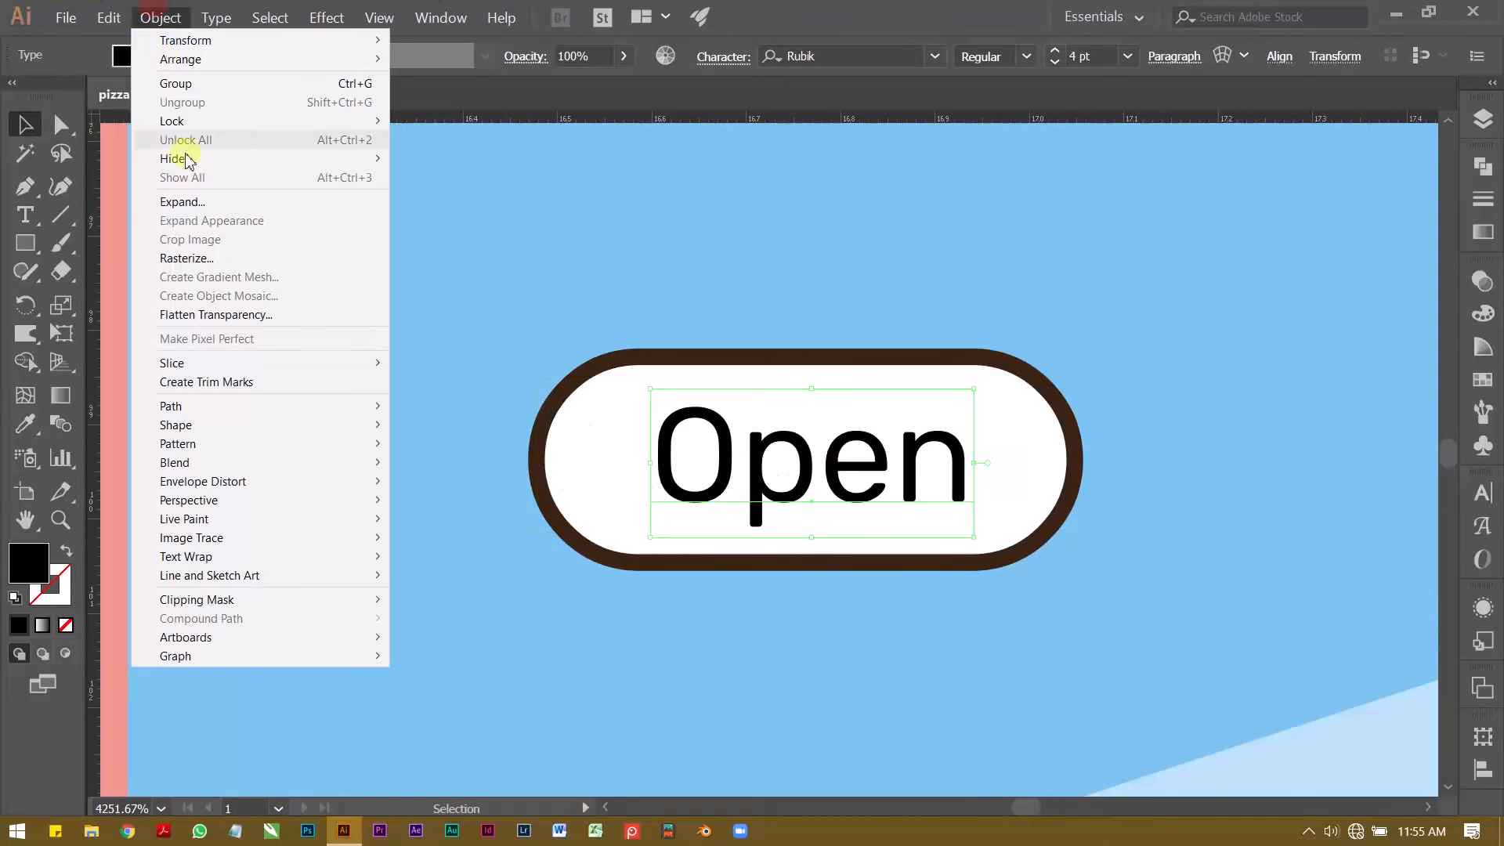
click(198, 205)
click(658, 330)
click(689, 544)
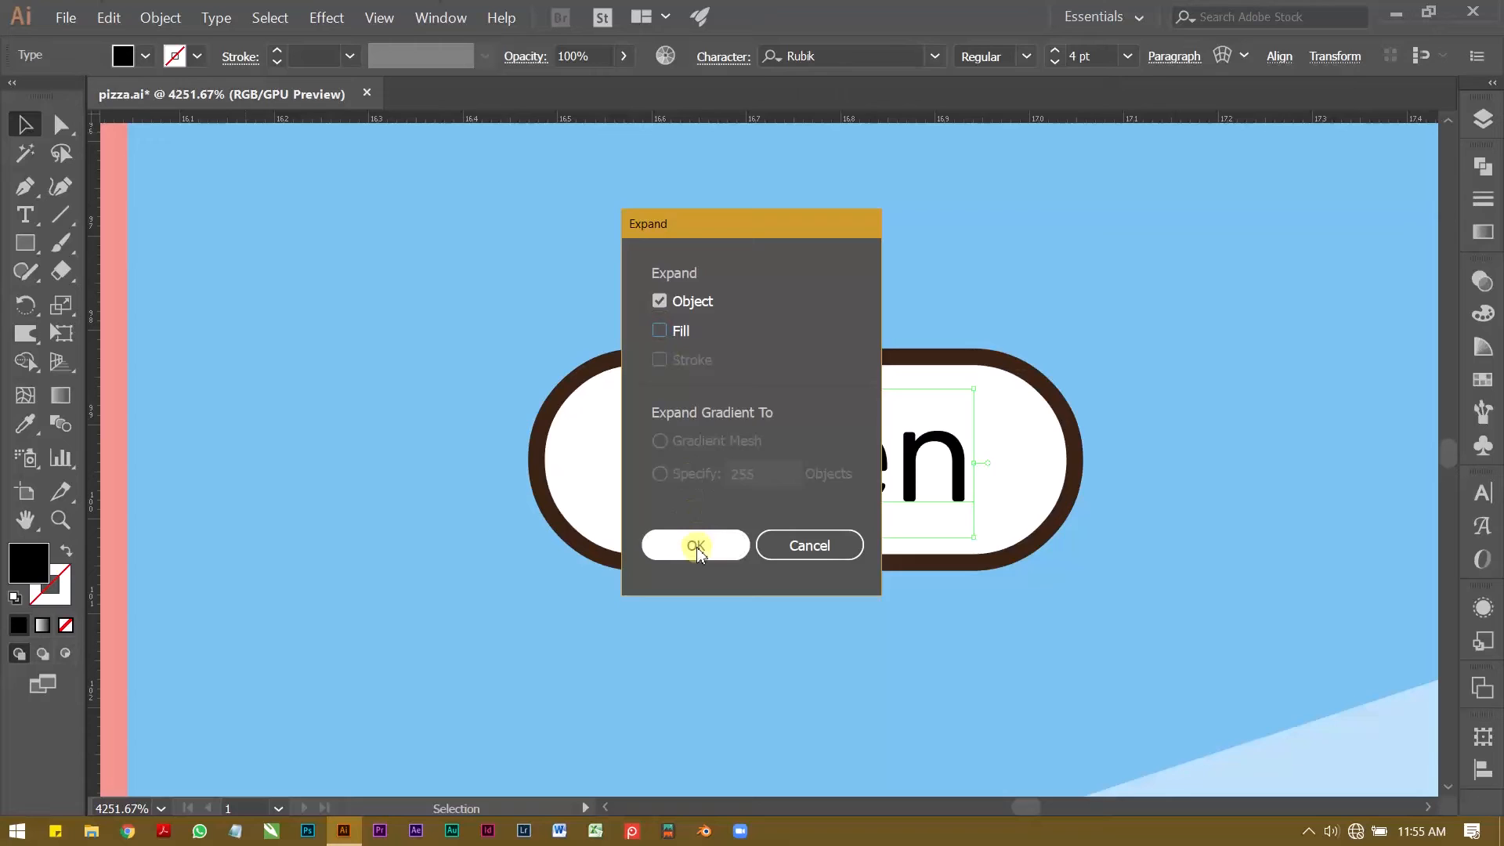
Step: Fill the expanded Open lettering with dark brown
click(197, 57)
click(145, 56)
click(146, 56)
click(230, 128)
click(815, 8)
Step: Examine the Open lettering together with its pill-shaped sign and their placement on the door pane
click(23, 122)
key(ctrl+space)
drag(782, 403, 641, 407)
shift+click(672, 419)
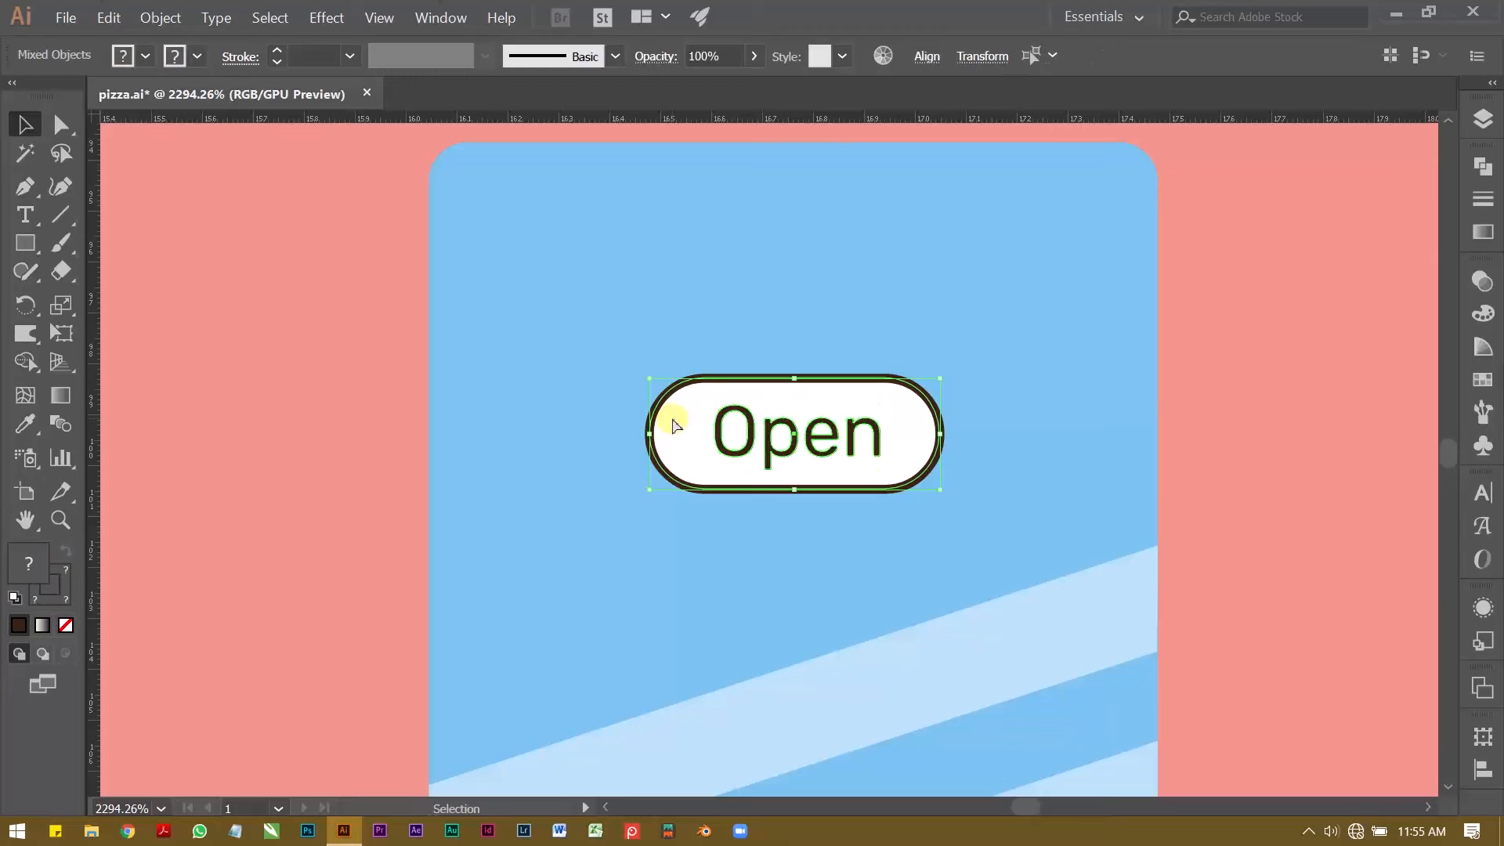
key(z)
mouse_move(885, 409)
mouse_down()
mouse_move(860, 444)
mouse_move(890, 407)
mouse_move(825, 439)
mouse_up()
key(v)
click(1094, 484)
key(z)
drag(900, 473, 638, 329)
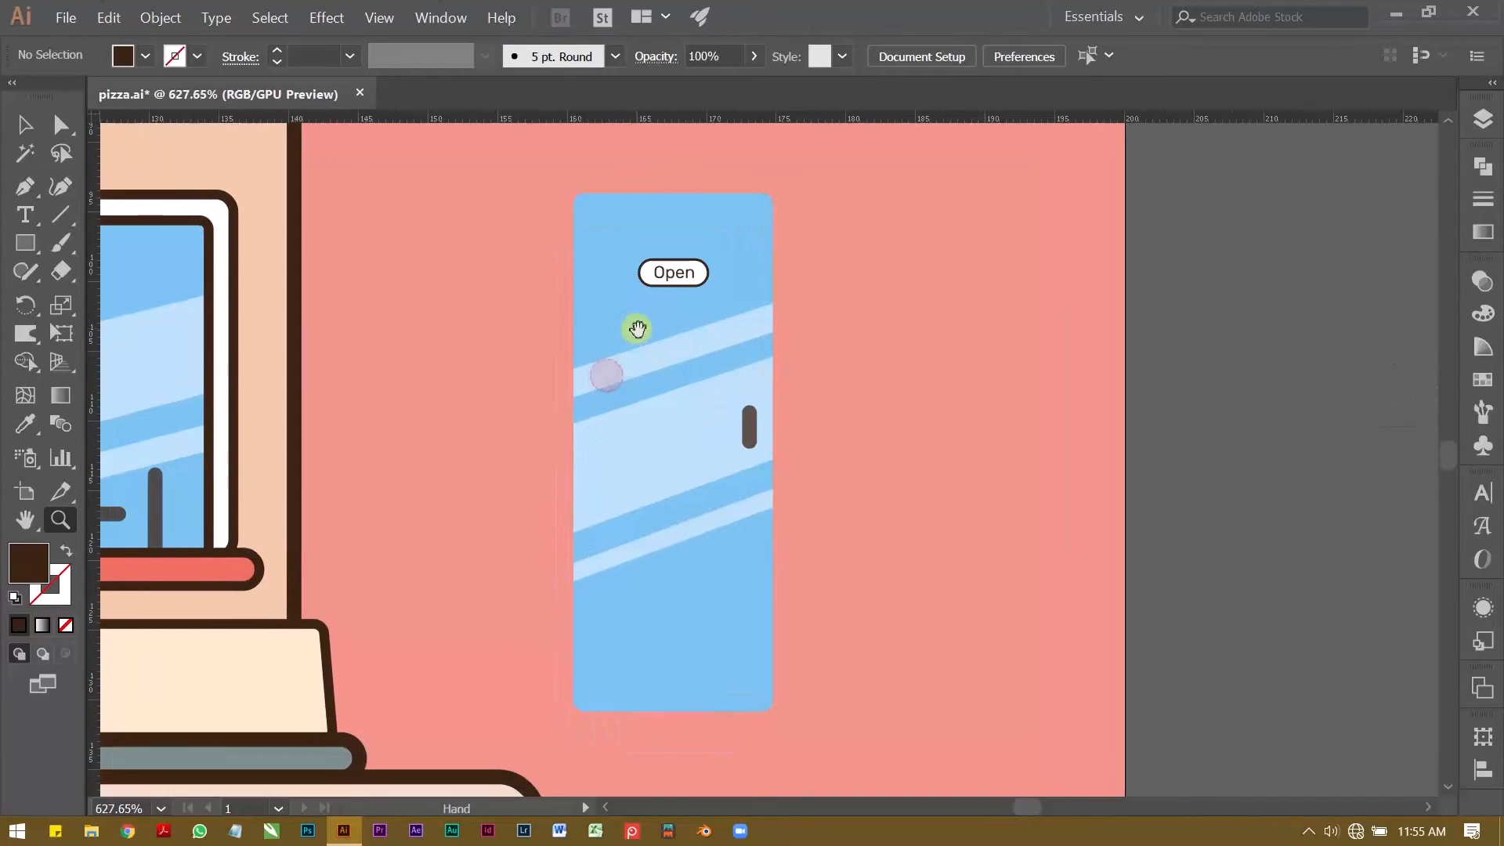
key(v)
click(666, 273)
click(863, 293)
Step: Move the top reflection stripe up so that it crosses the lower part of the Open sign
key(z)
click(681, 279)
key(v)
drag(766, 339, 752, 279)
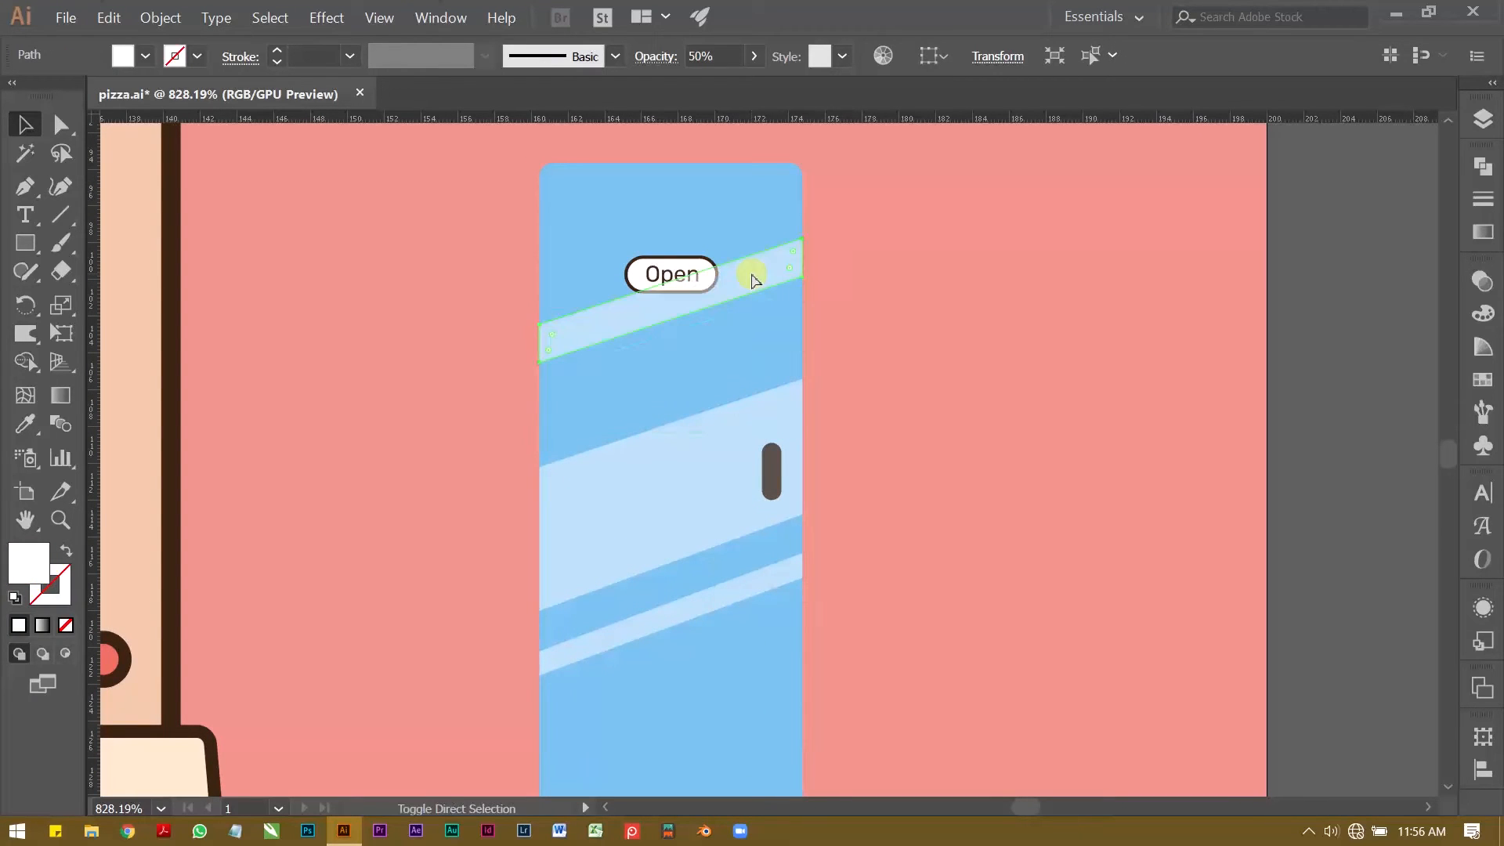
click(874, 318)
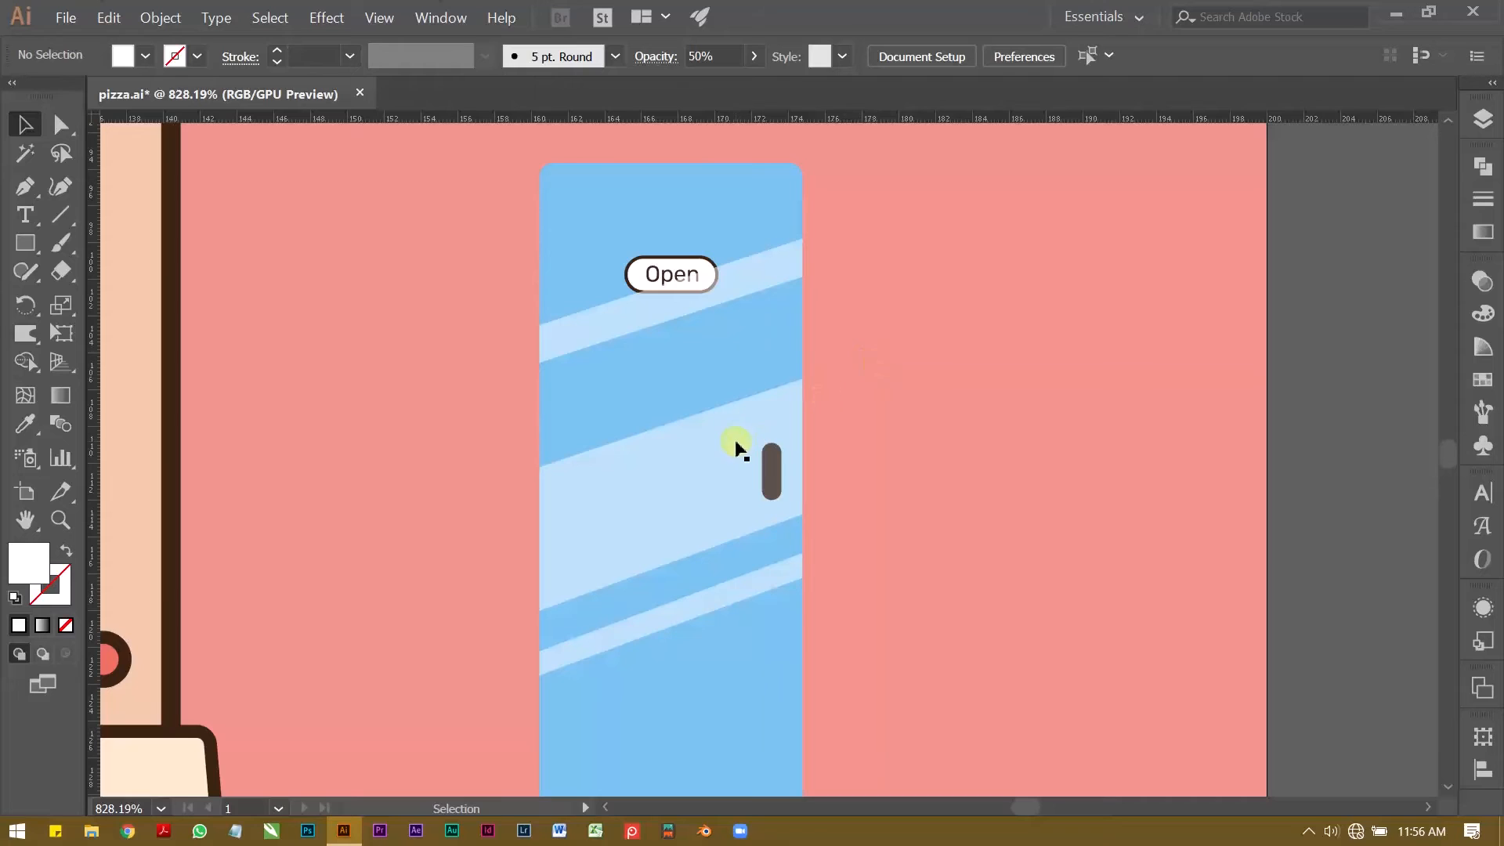
Step: Raise both upper corner points of the wide reflection band toward the top stripe
click(677, 437)
key(a)
click(546, 478)
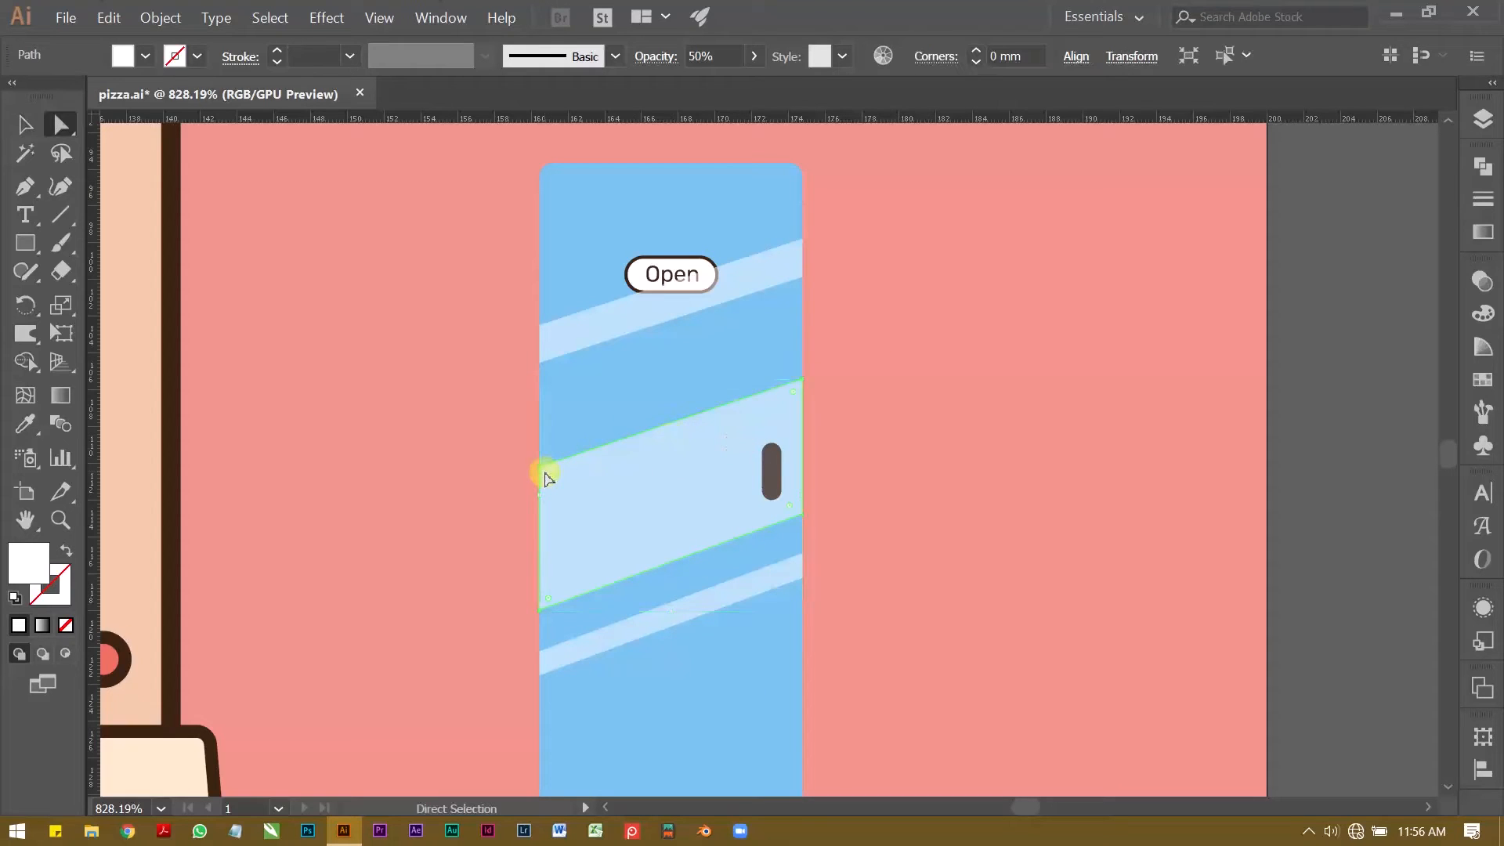
click(800, 381)
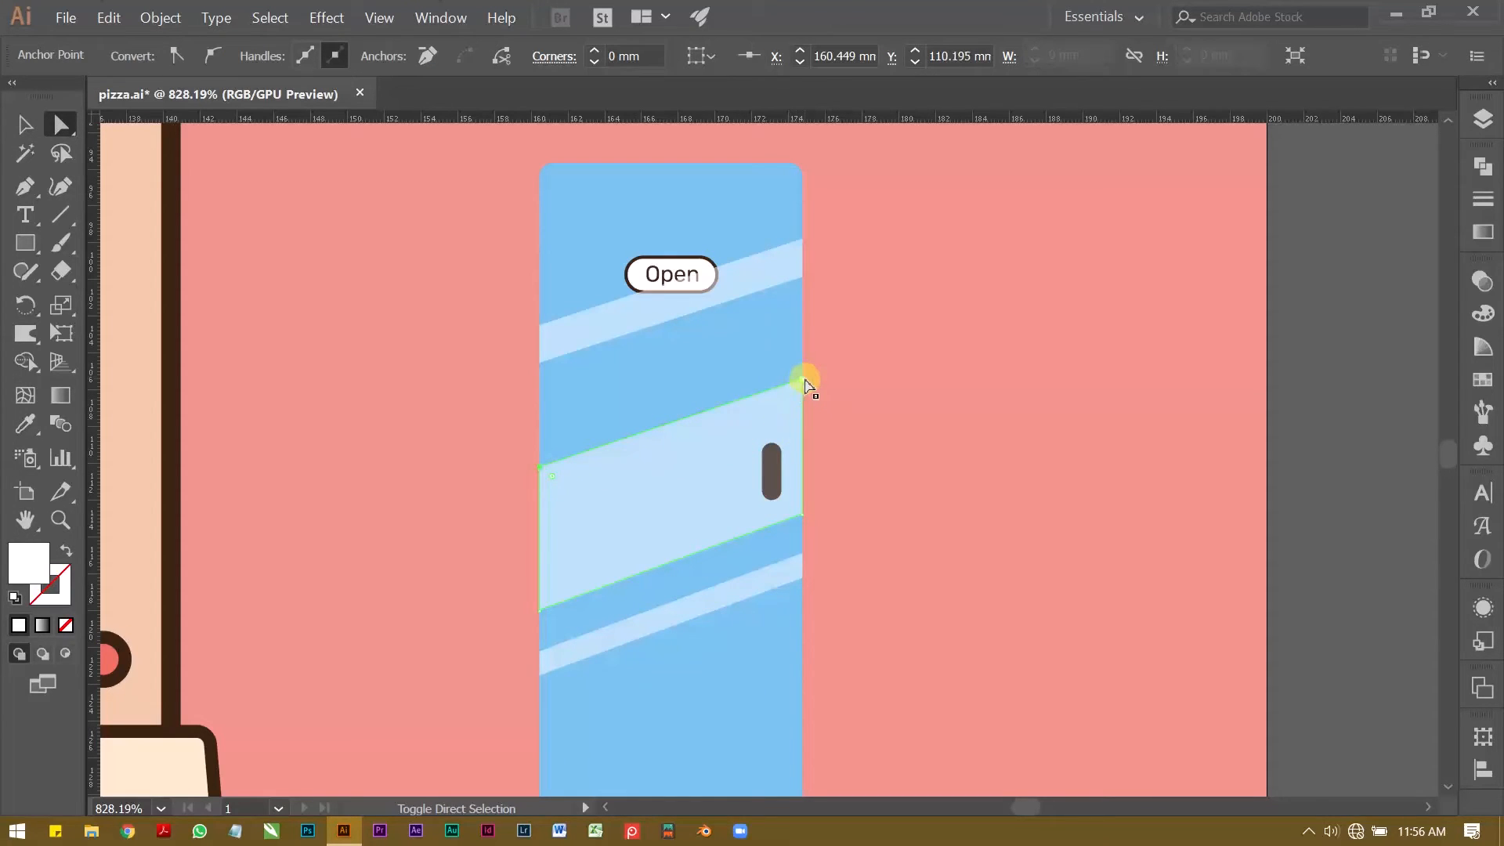
key(Up)
key(Up)
key(Up)
key(Up)
key(Up)
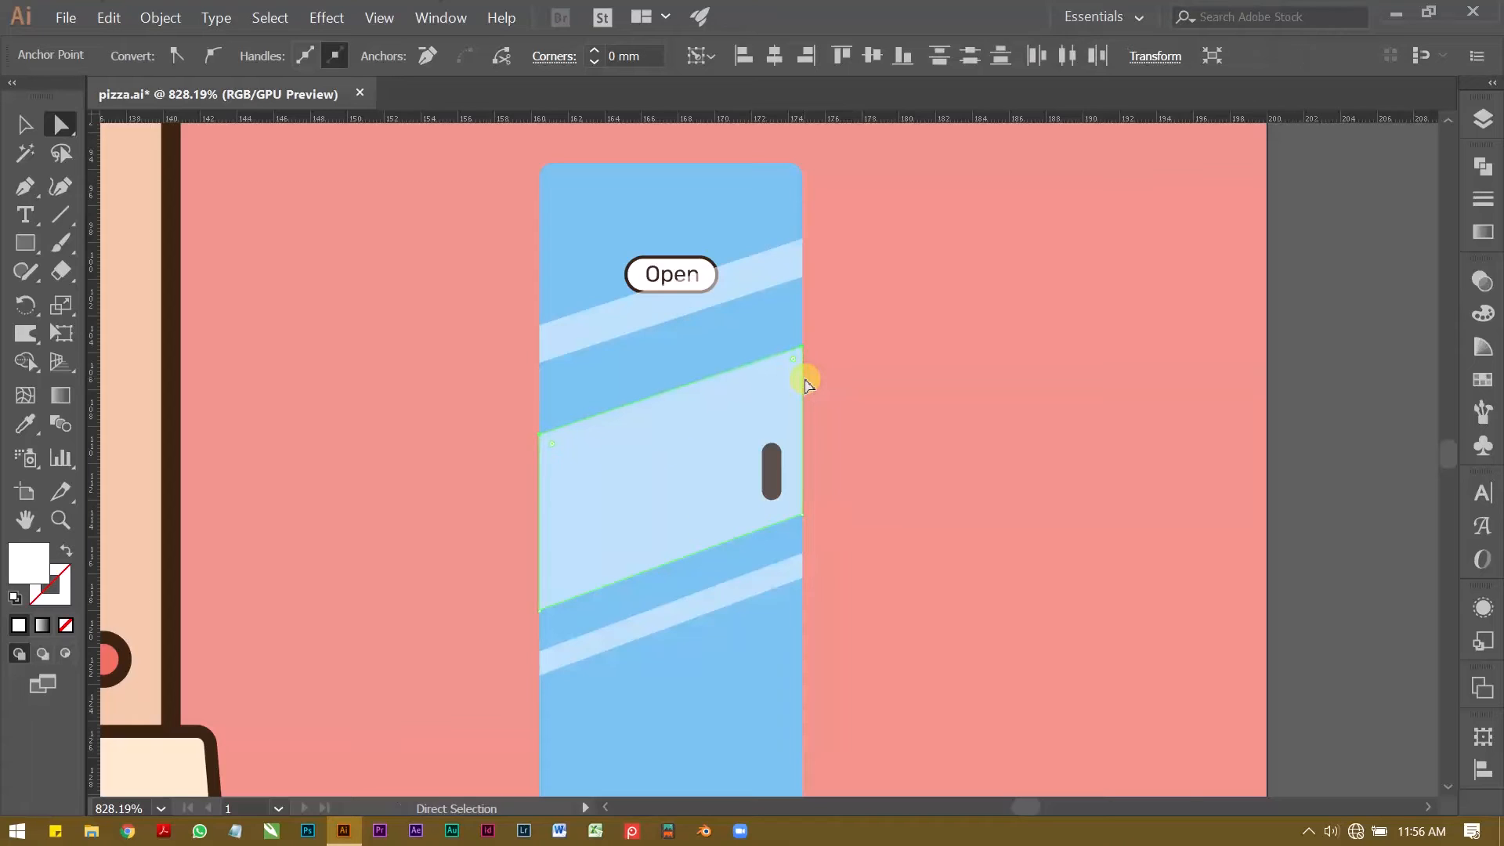
key(Up)
key(Up)
key(Up)
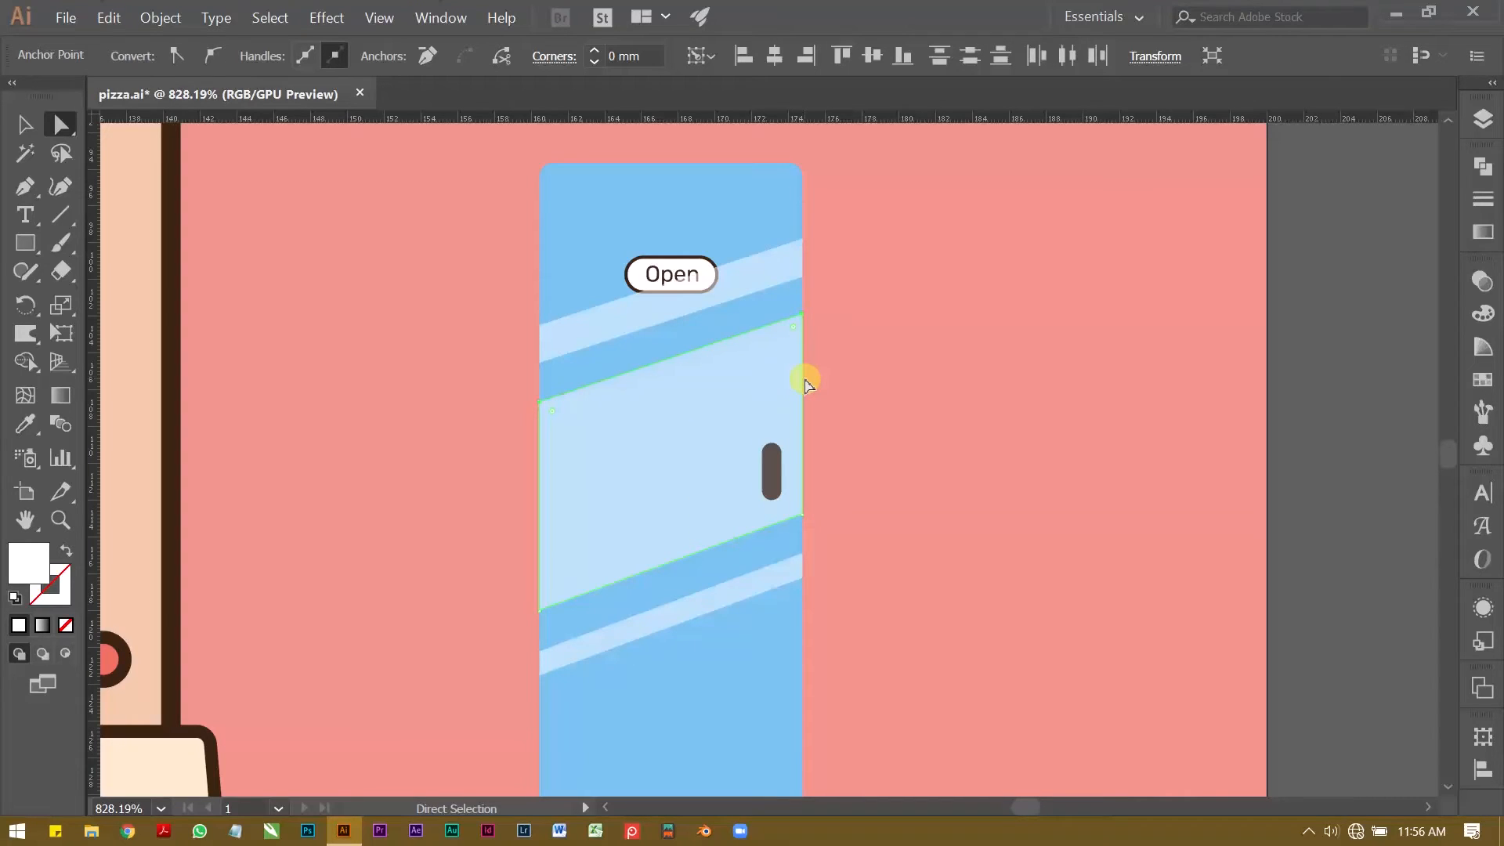
key(Up)
key(Up)
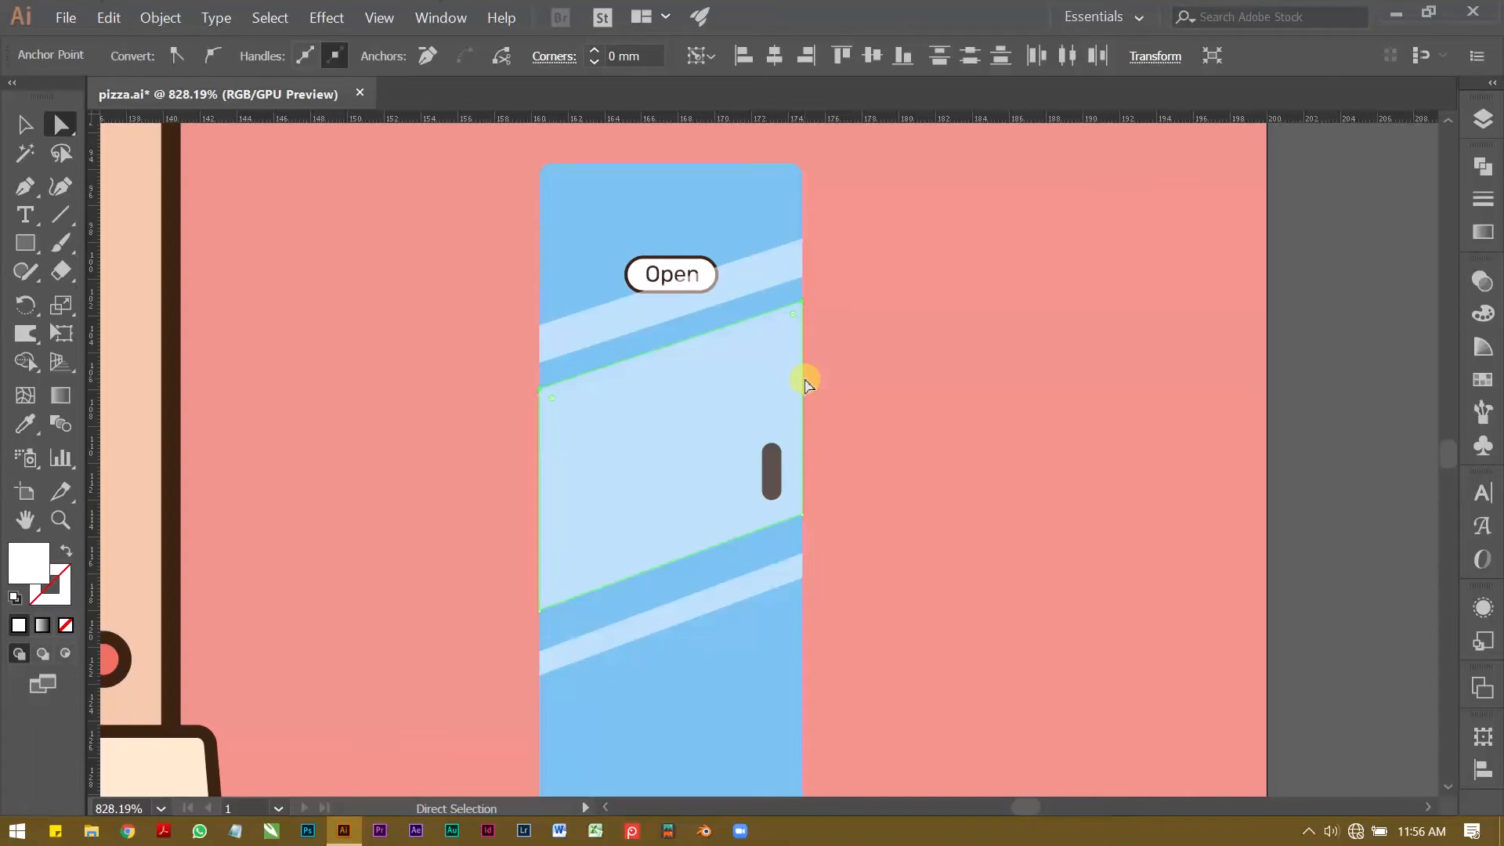
Step: Set the opacity of the door's three reflection bands to 40%
click(913, 404)
key(z)
drag(913, 402, 710, 439)
drag(710, 439, 624, 471)
drag(639, 592, 884, 497)
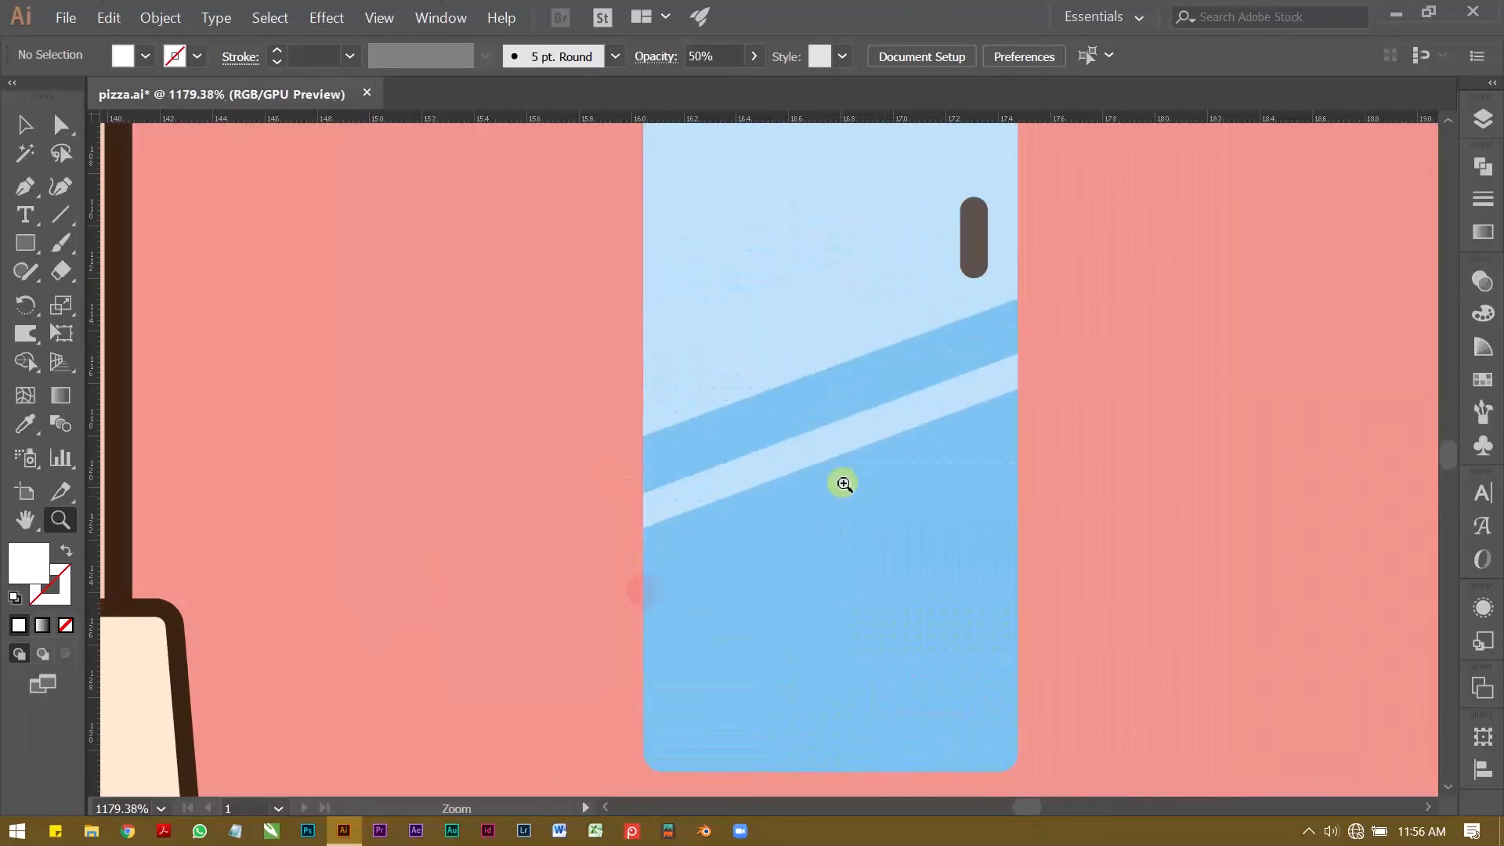
key(v)
click(826, 448)
key(z)
drag(859, 430, 666, 472)
drag(688, 459, 642, 537)
key(v)
shift+click(800, 452)
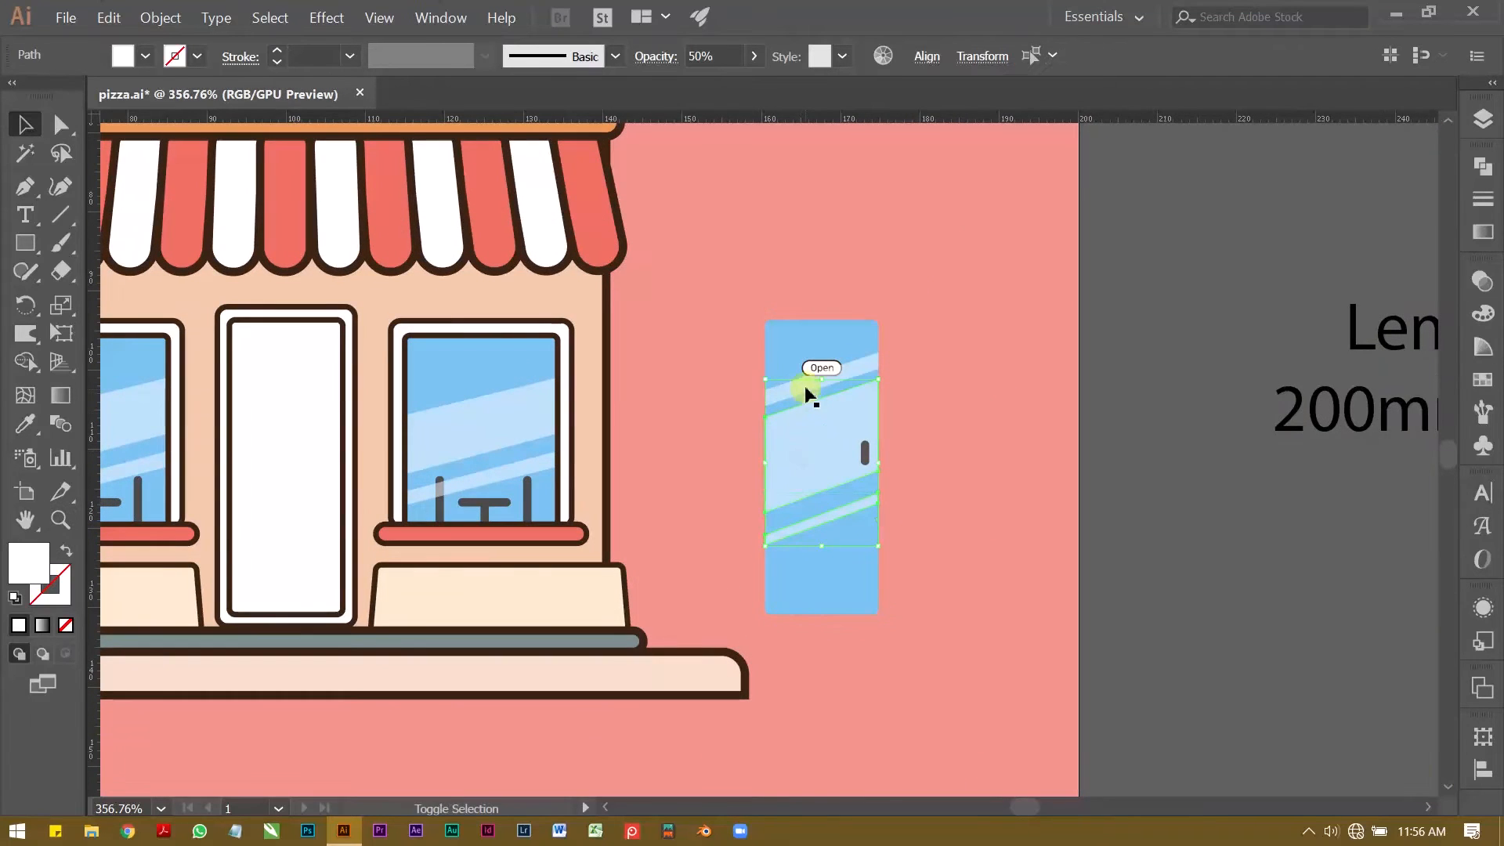
click(1482, 279)
click(1396, 304)
drag(1396, 304, 1308, 298)
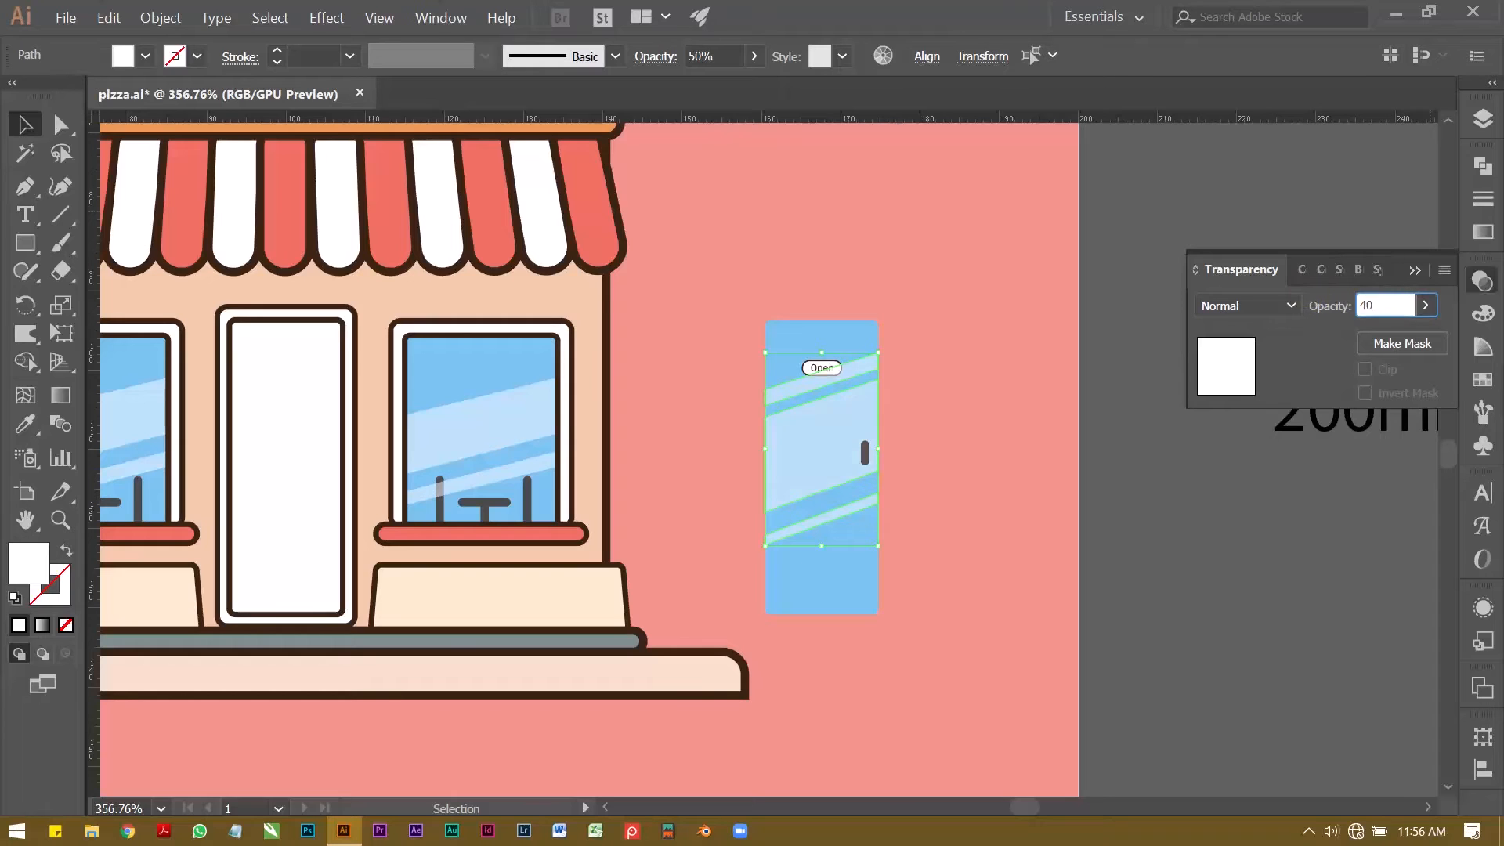
key(Return)
click(1182, 184)
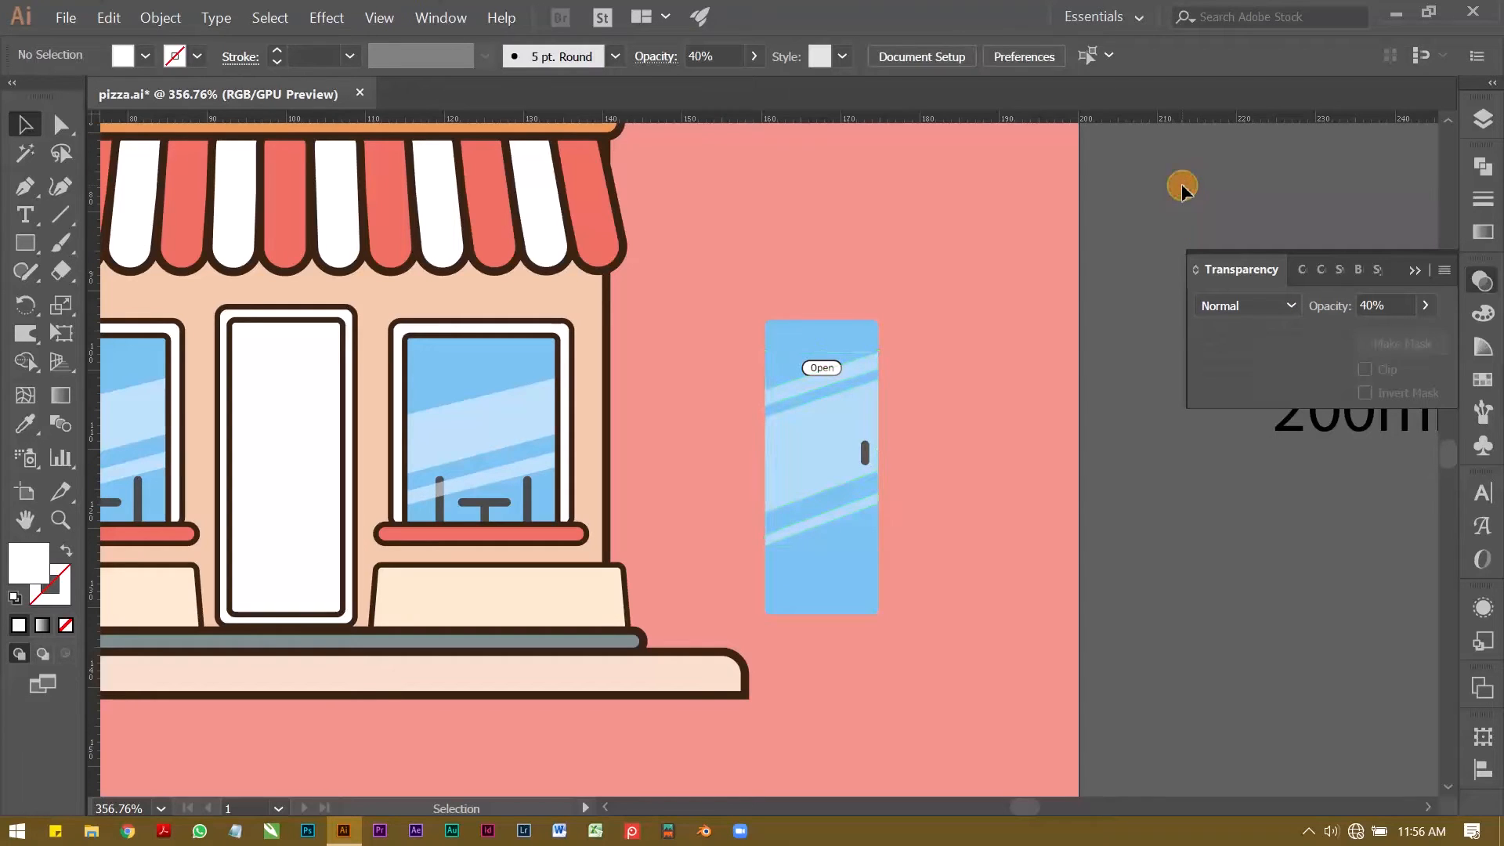
Step: Compare the door's reflection bands with those of the shop window, and inspect the area around the Open sign
key(z)
drag(509, 469, 780, 427)
key(v)
key(z)
drag(1085, 435, 768, 360)
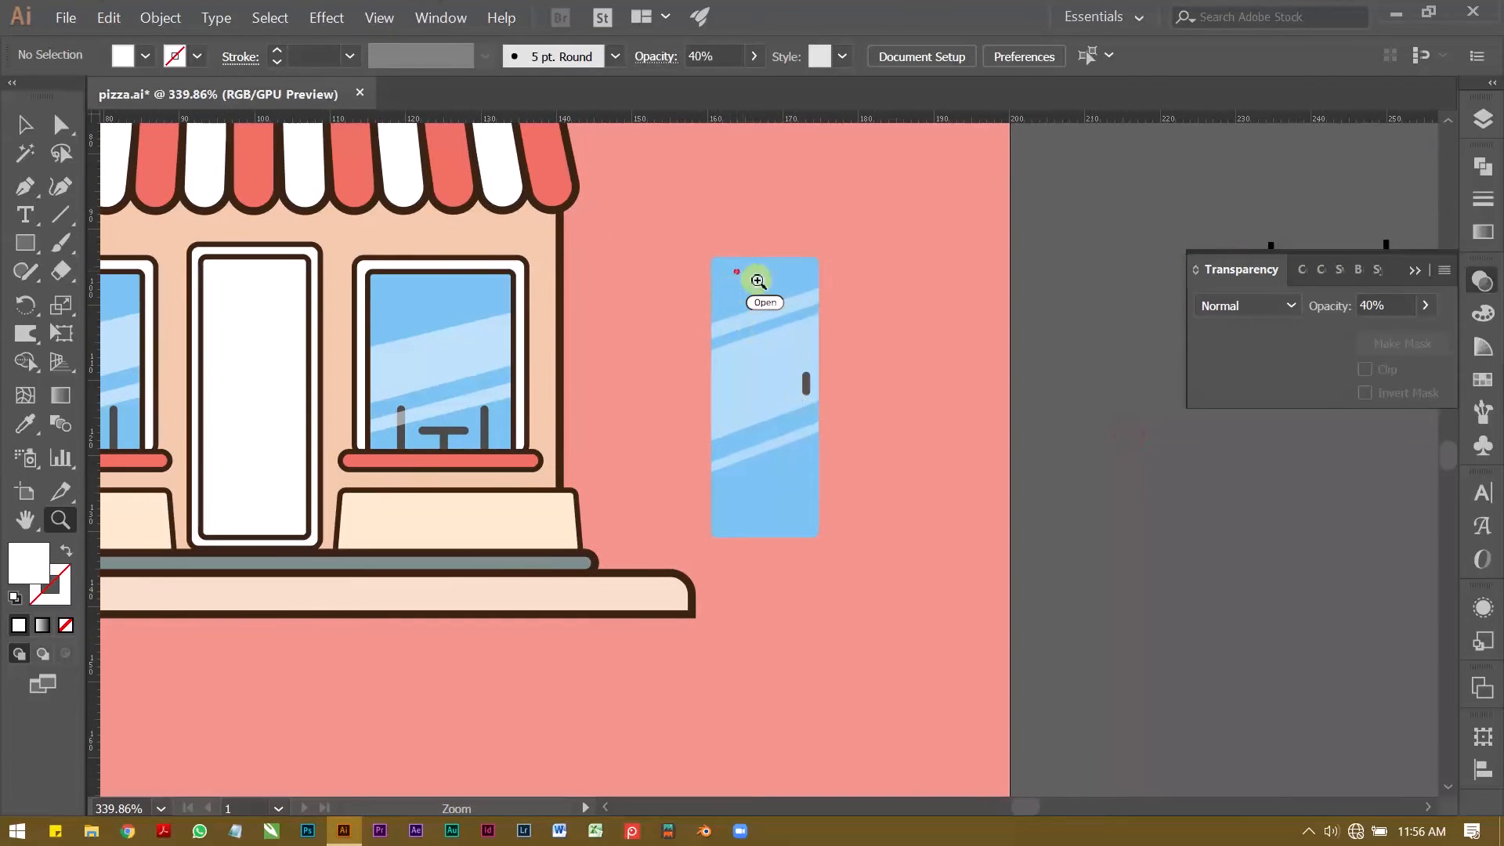
drag(736, 272, 940, 308)
drag(869, 369, 828, 287)
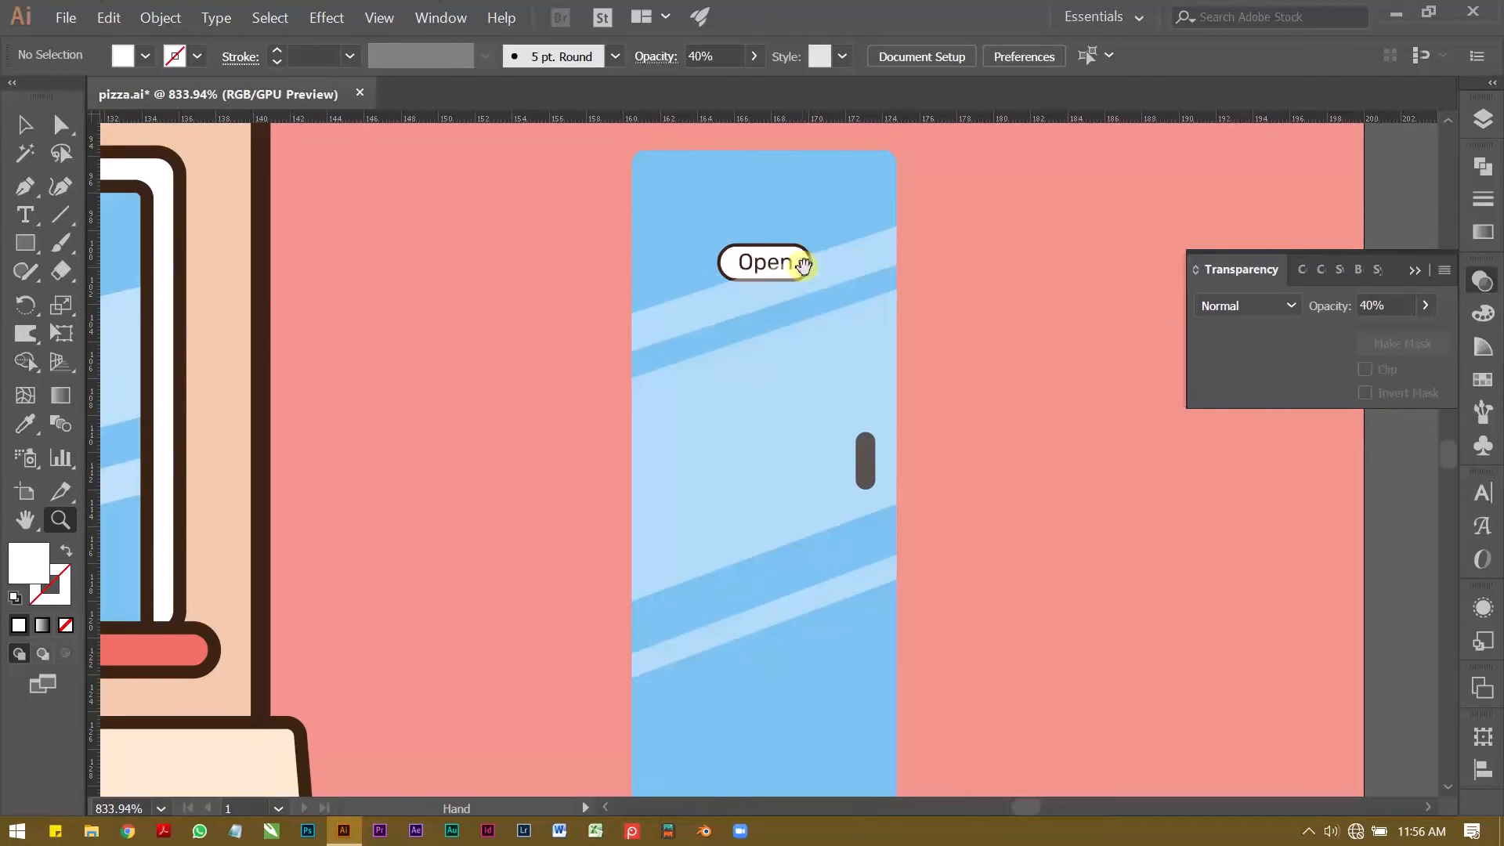
drag(757, 209, 833, 368)
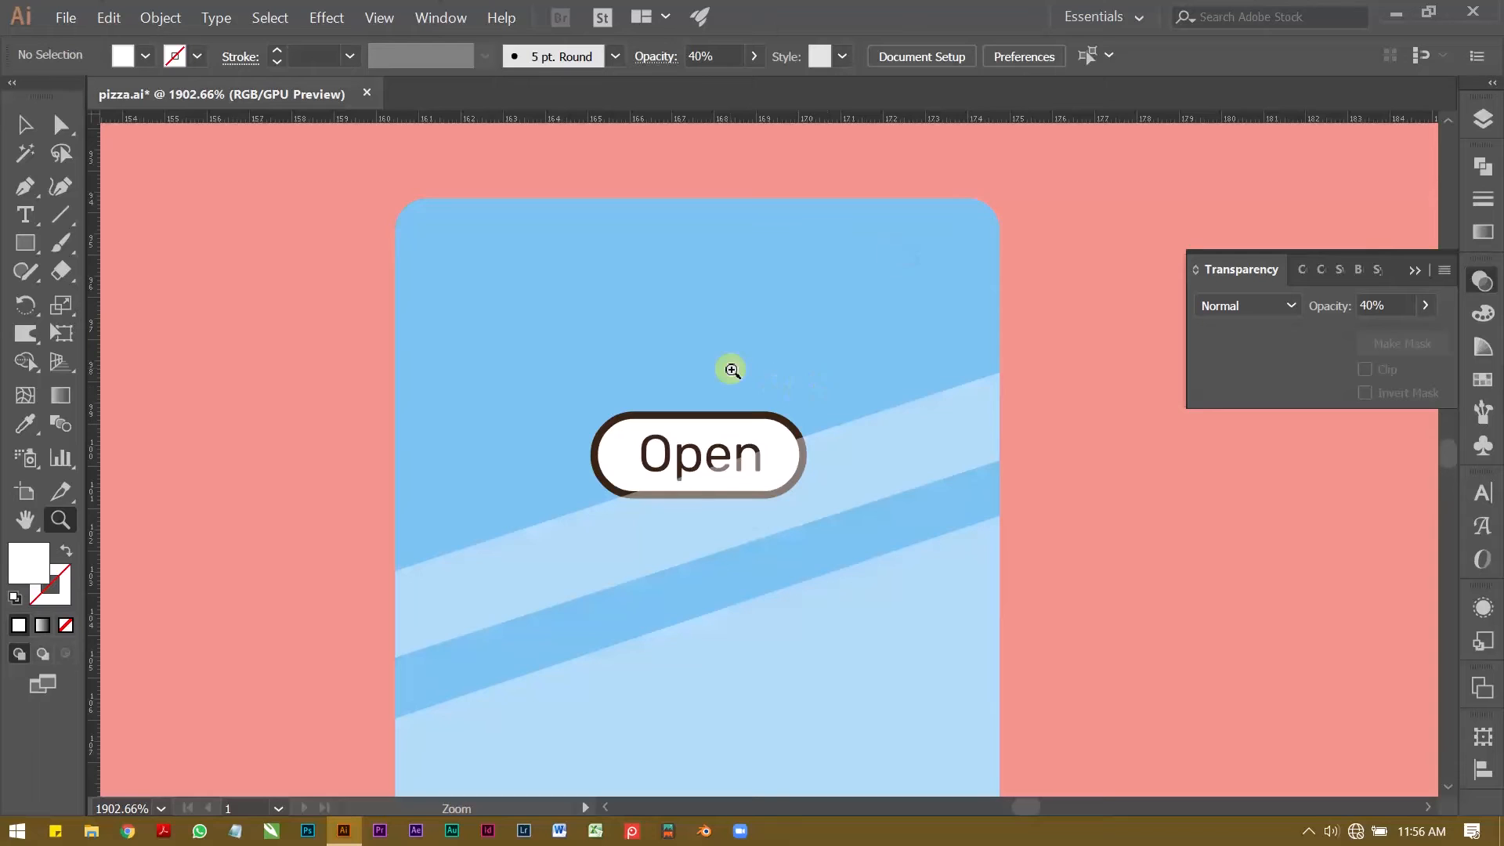
Step: Draw a two-segment hanging cord from the Open sign's upper edge to the door's top middle and back down to the sign
key(p)
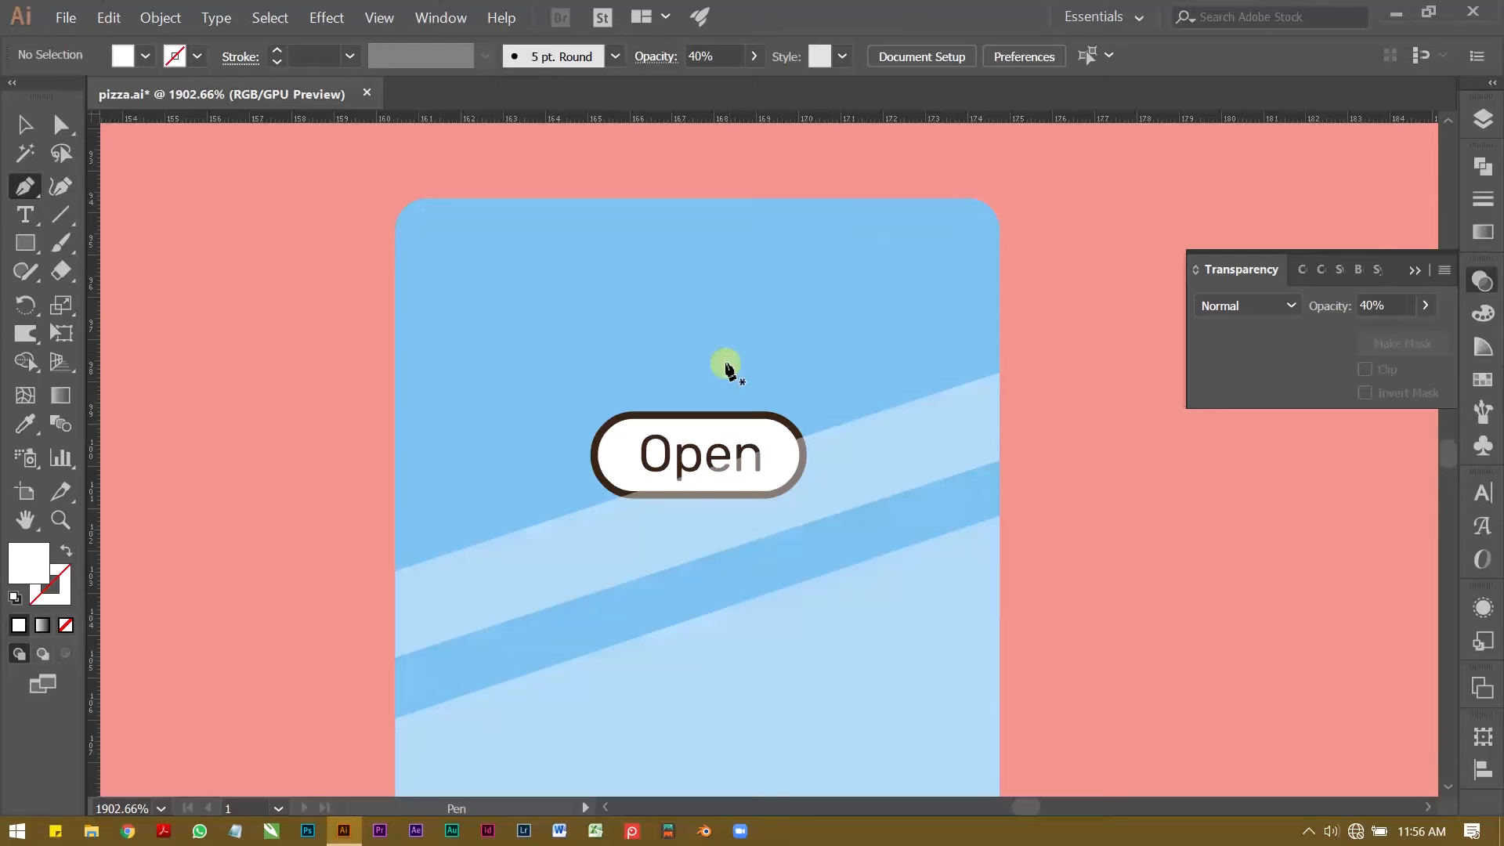
click(627, 413)
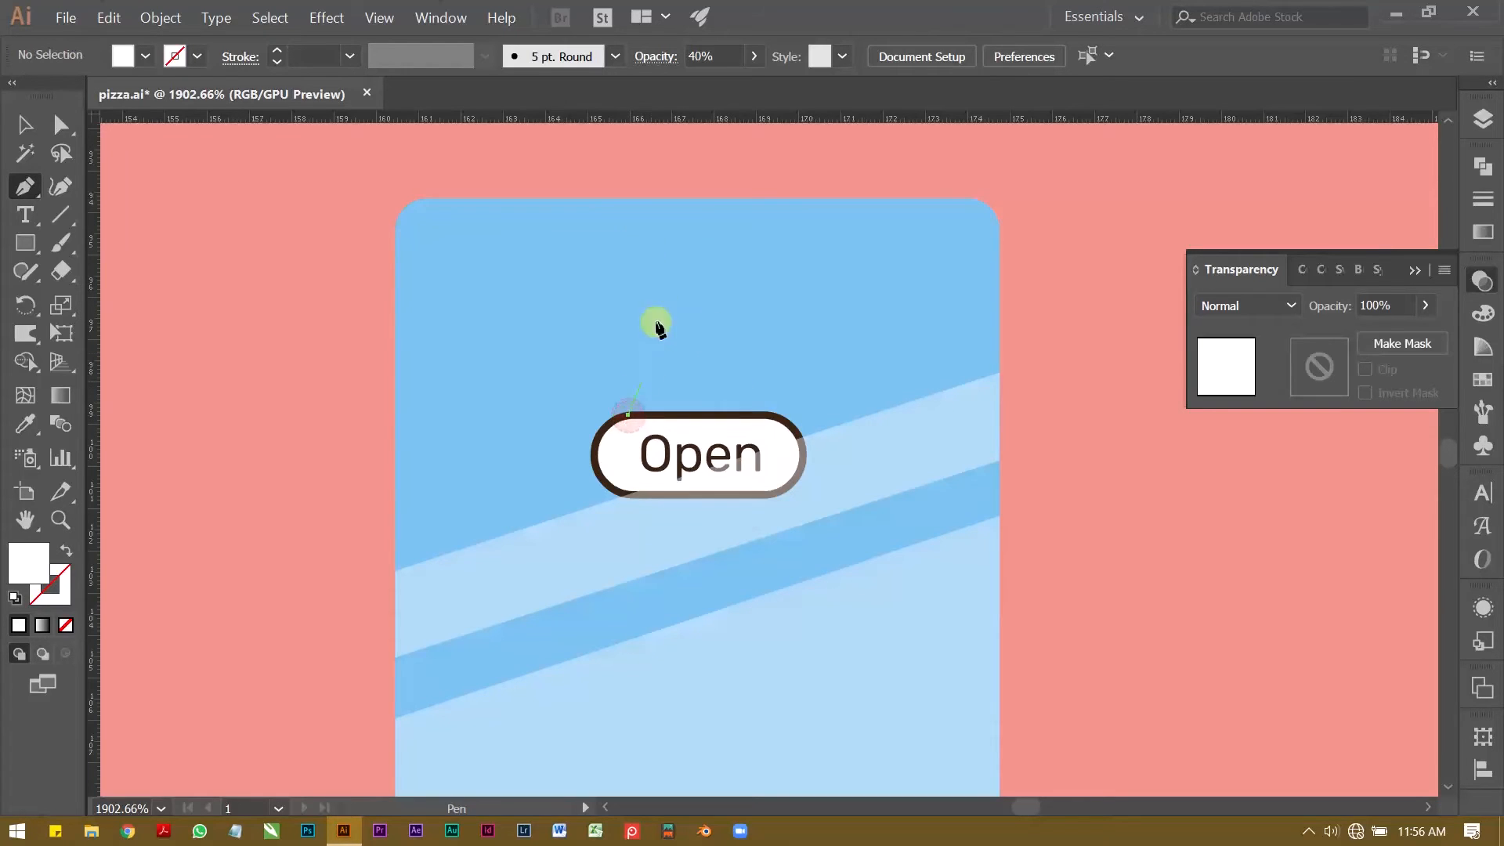
click(701, 200)
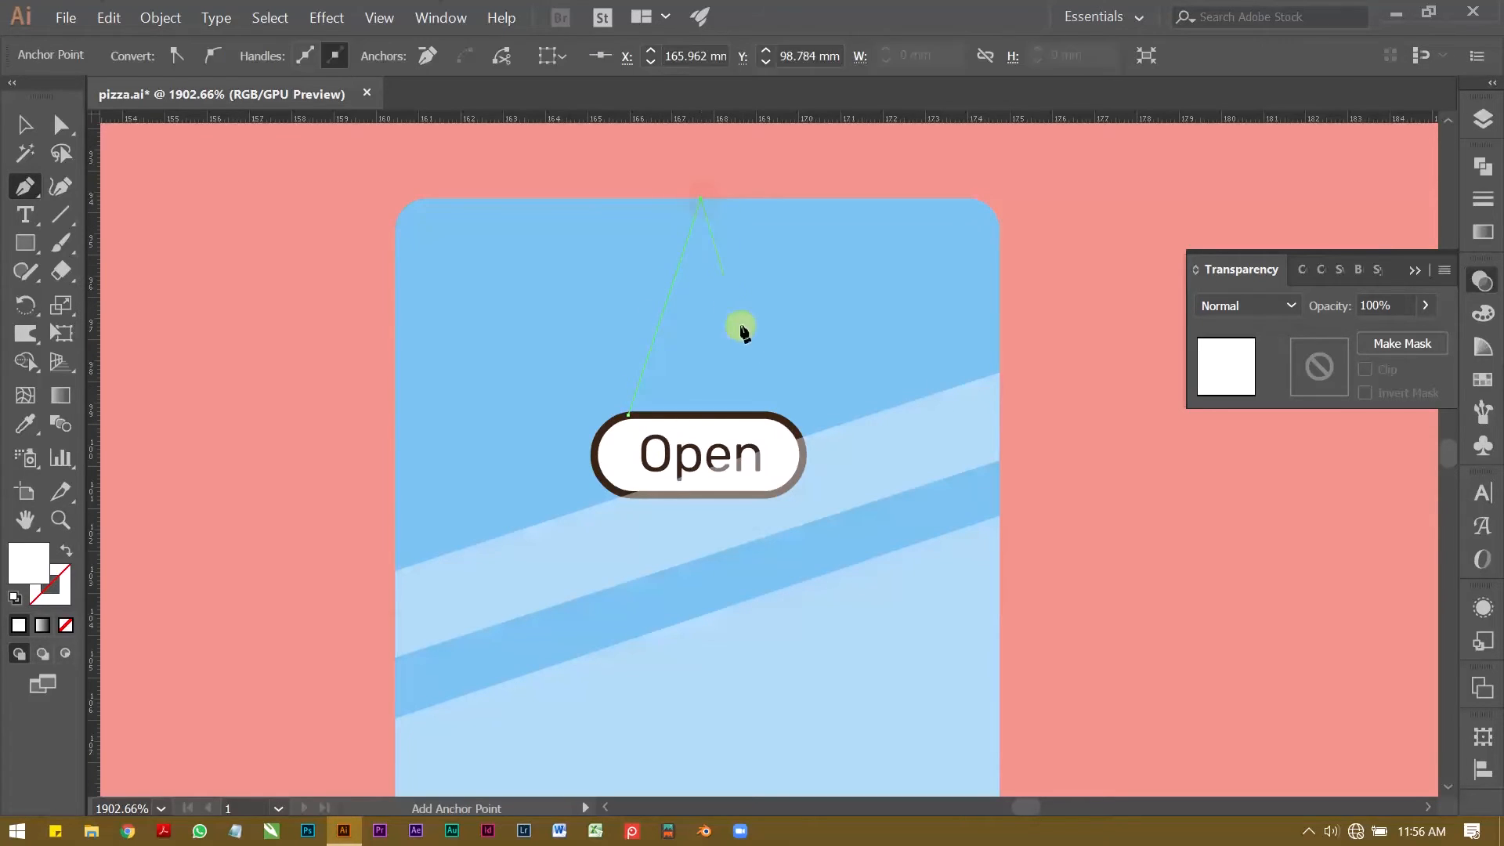
click(760, 413)
Step: Give the hanging cord the Open sign's dark brown outline style and remove its fill
click(25, 423)
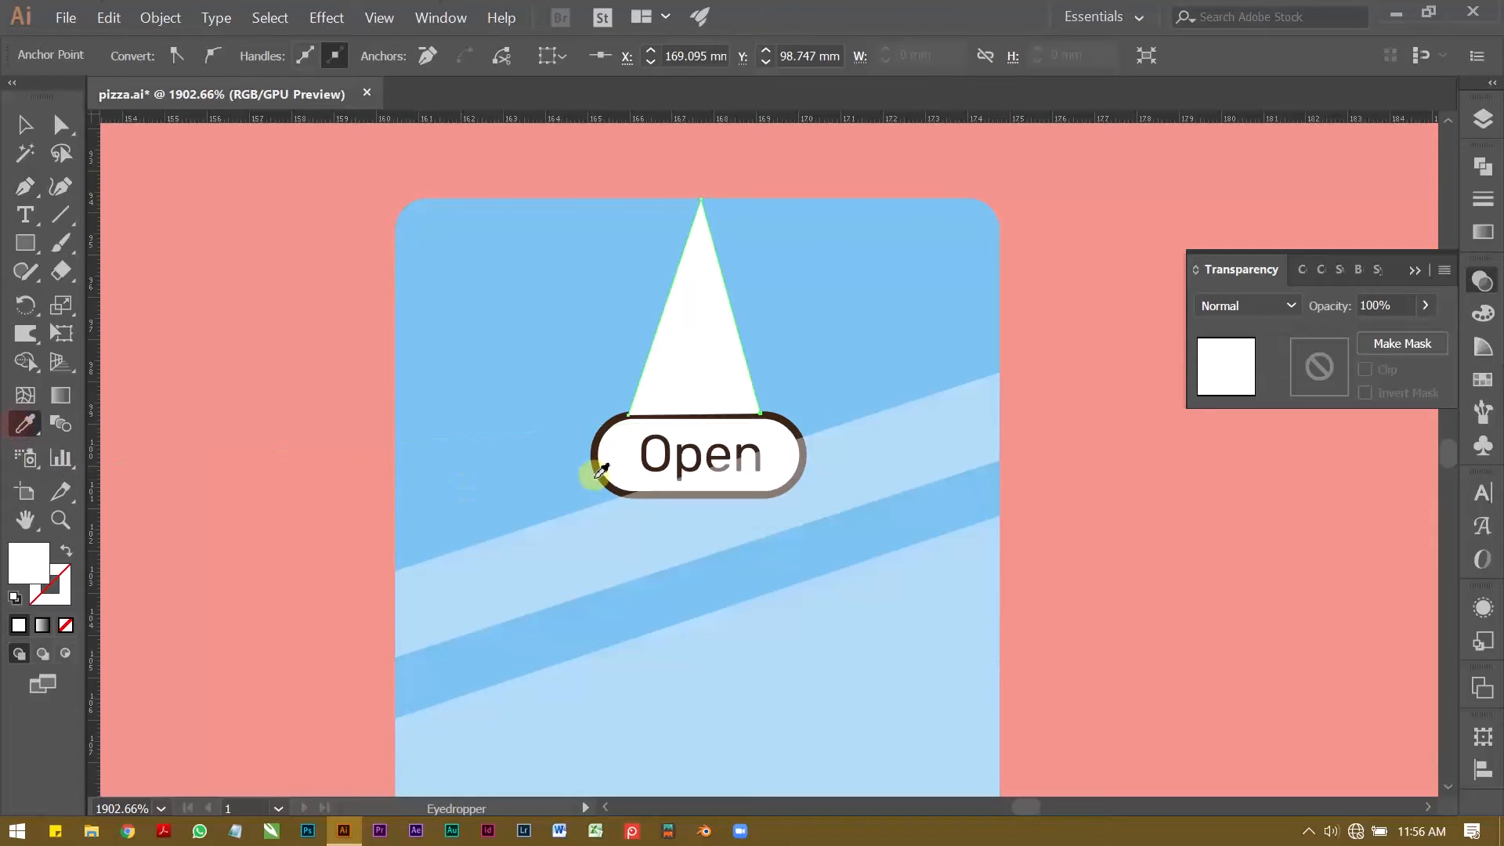
click(599, 450)
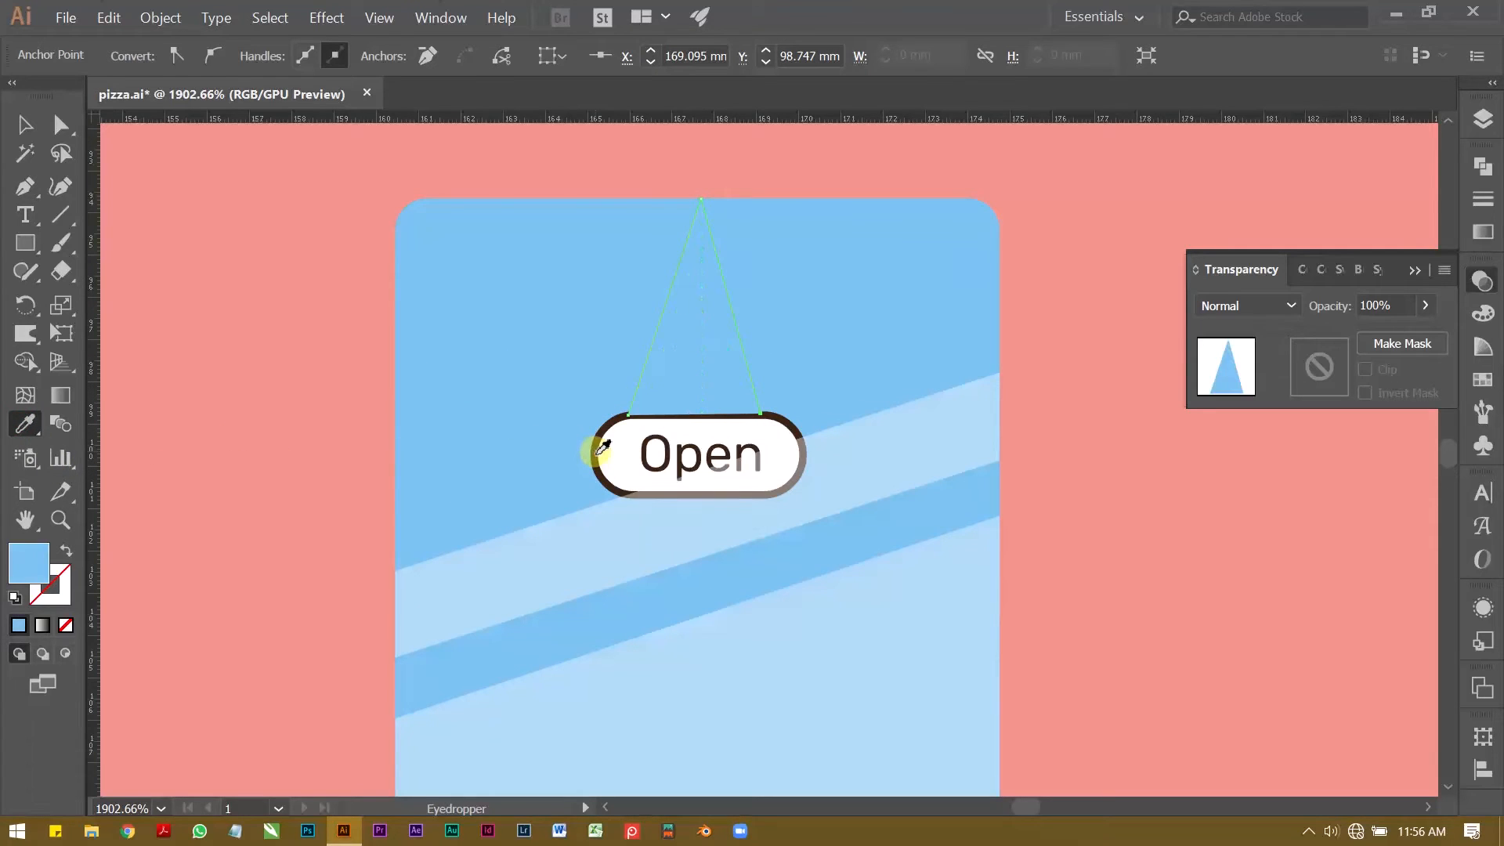
click(599, 448)
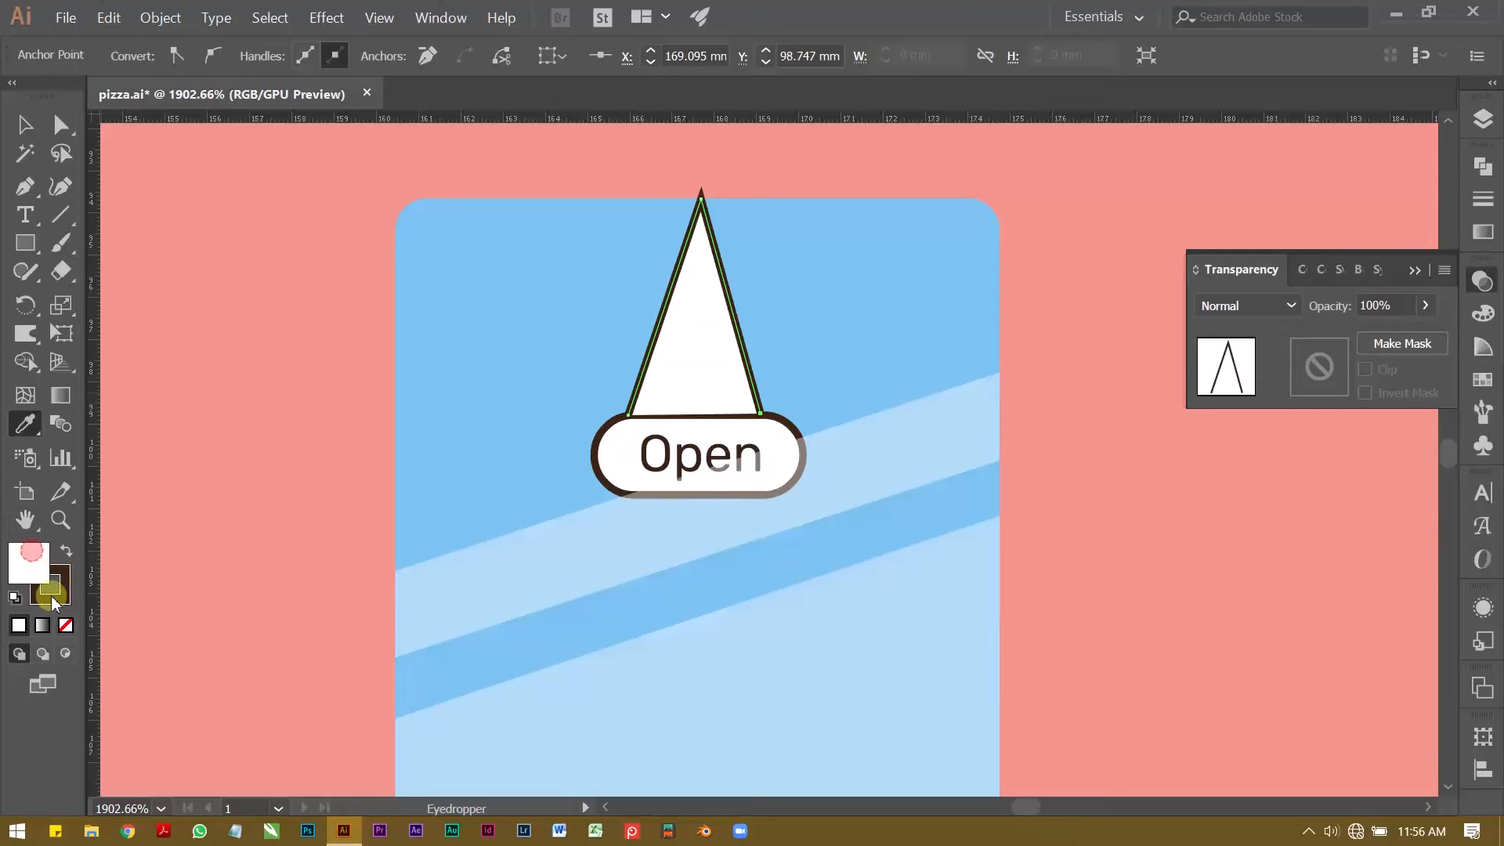
click(67, 626)
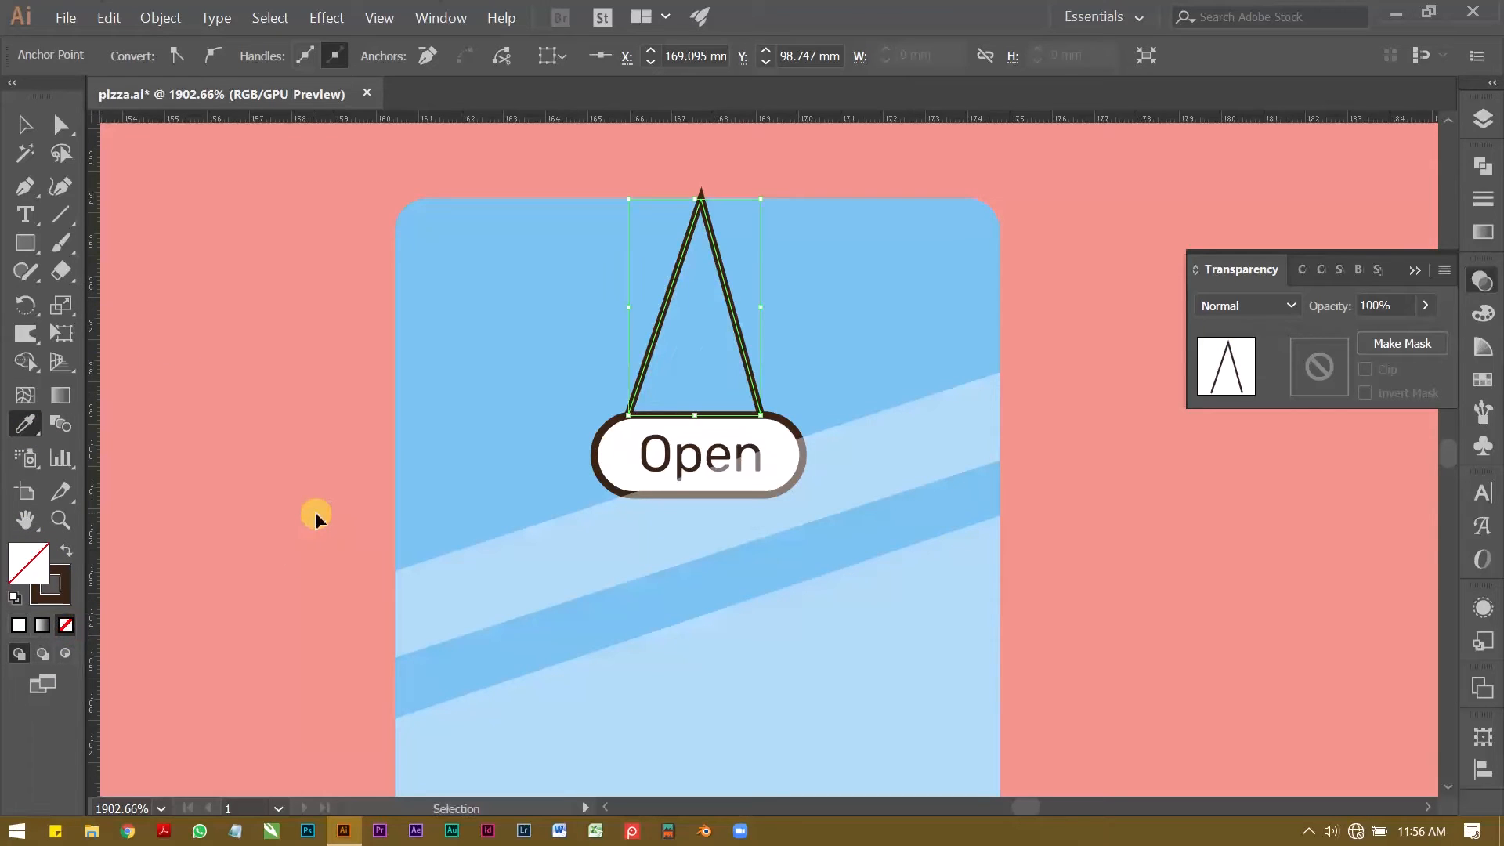
key(ctrl+shift+[)
key(ctrl+z)
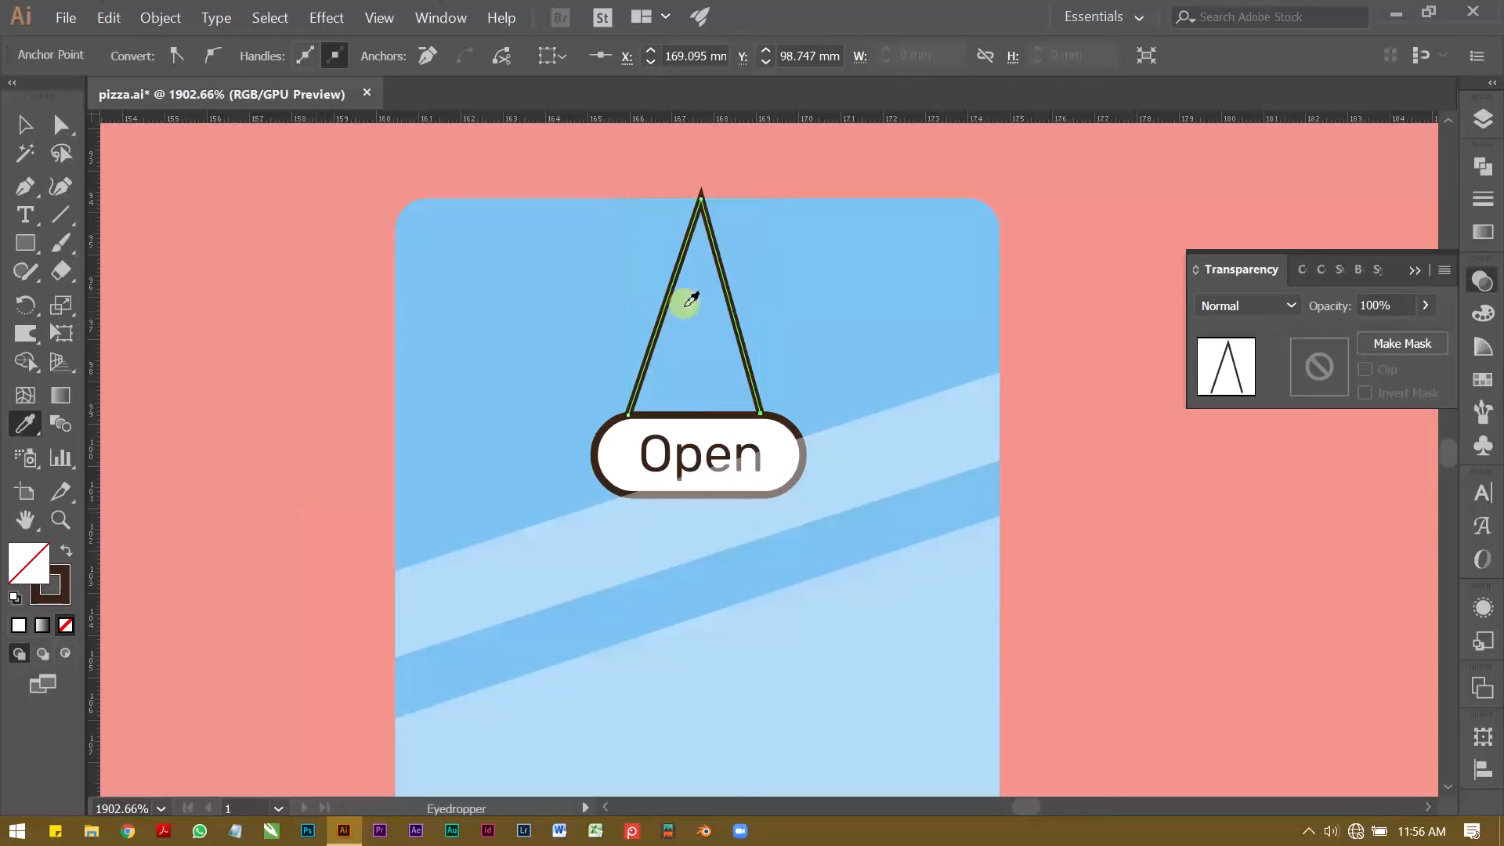
Step: Shift the hanging cord's peak slightly upward and round its corner by about 0.15 mm
key(a)
drag(705, 206, 704, 193)
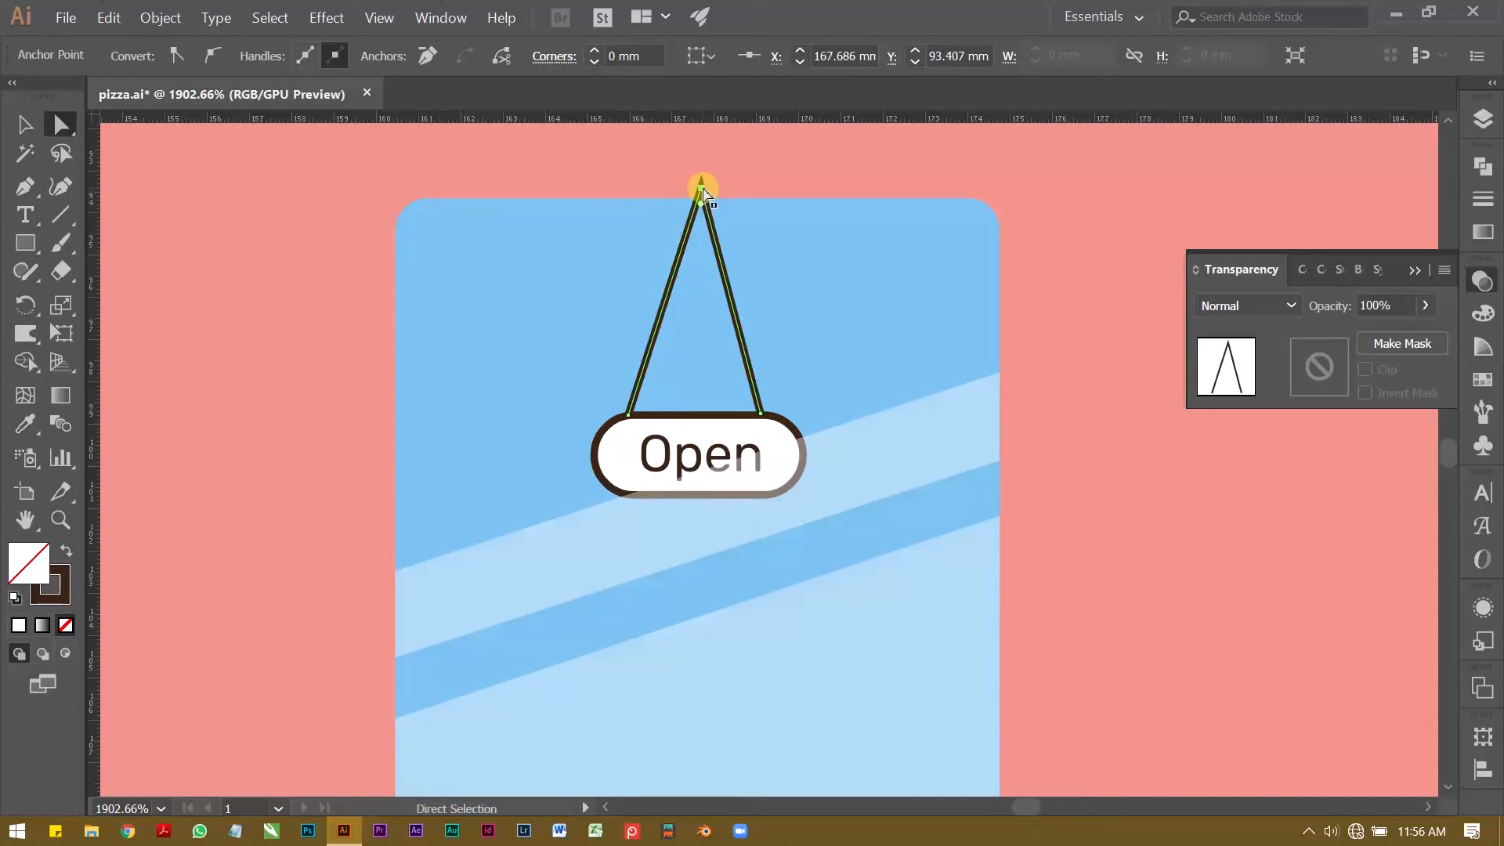
drag(703, 222, 705, 223)
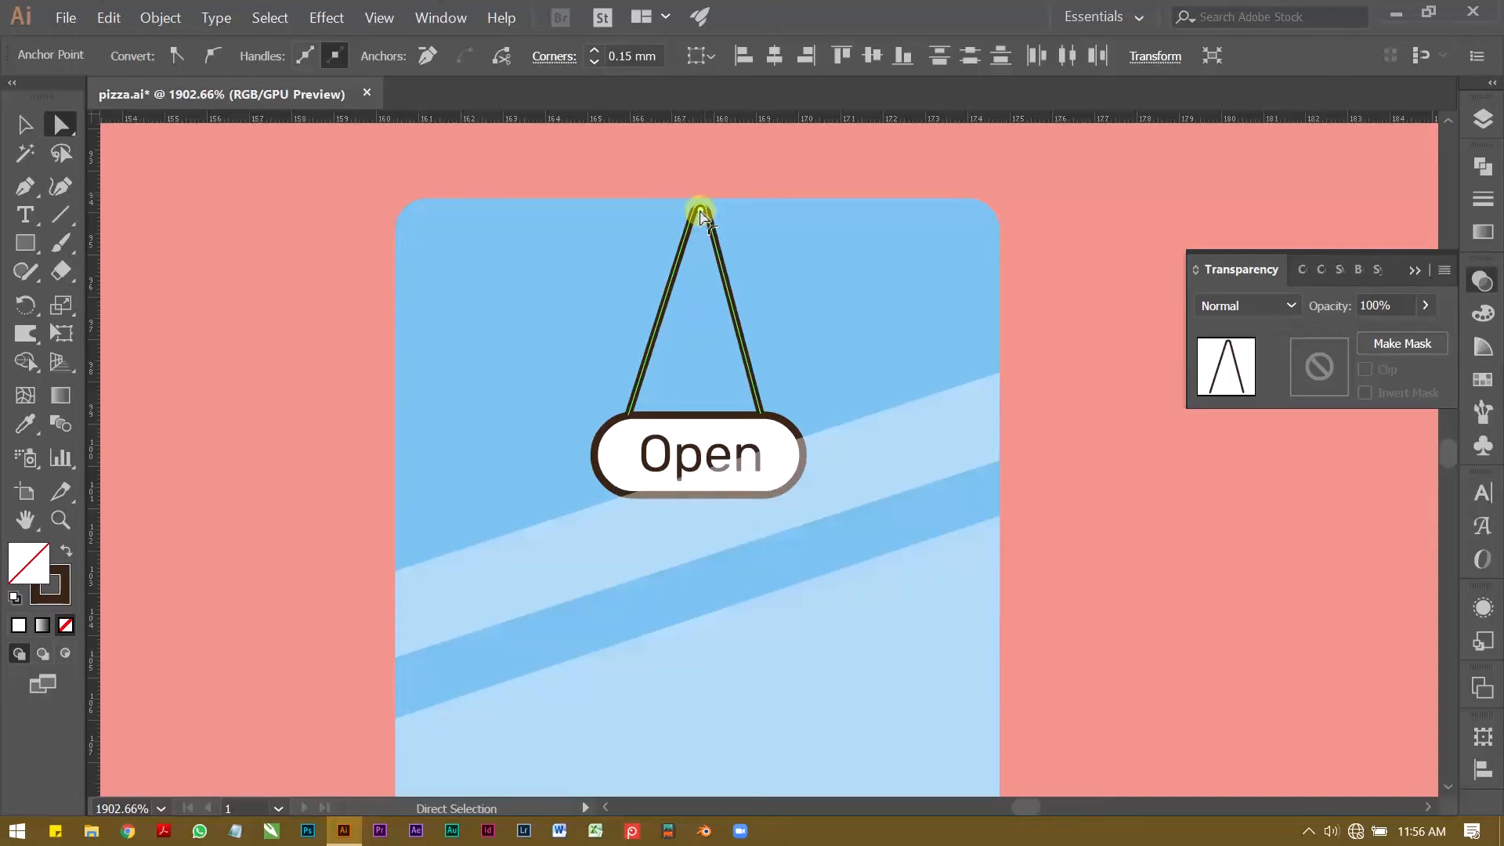
key(z)
drag(736, 306, 463, 293)
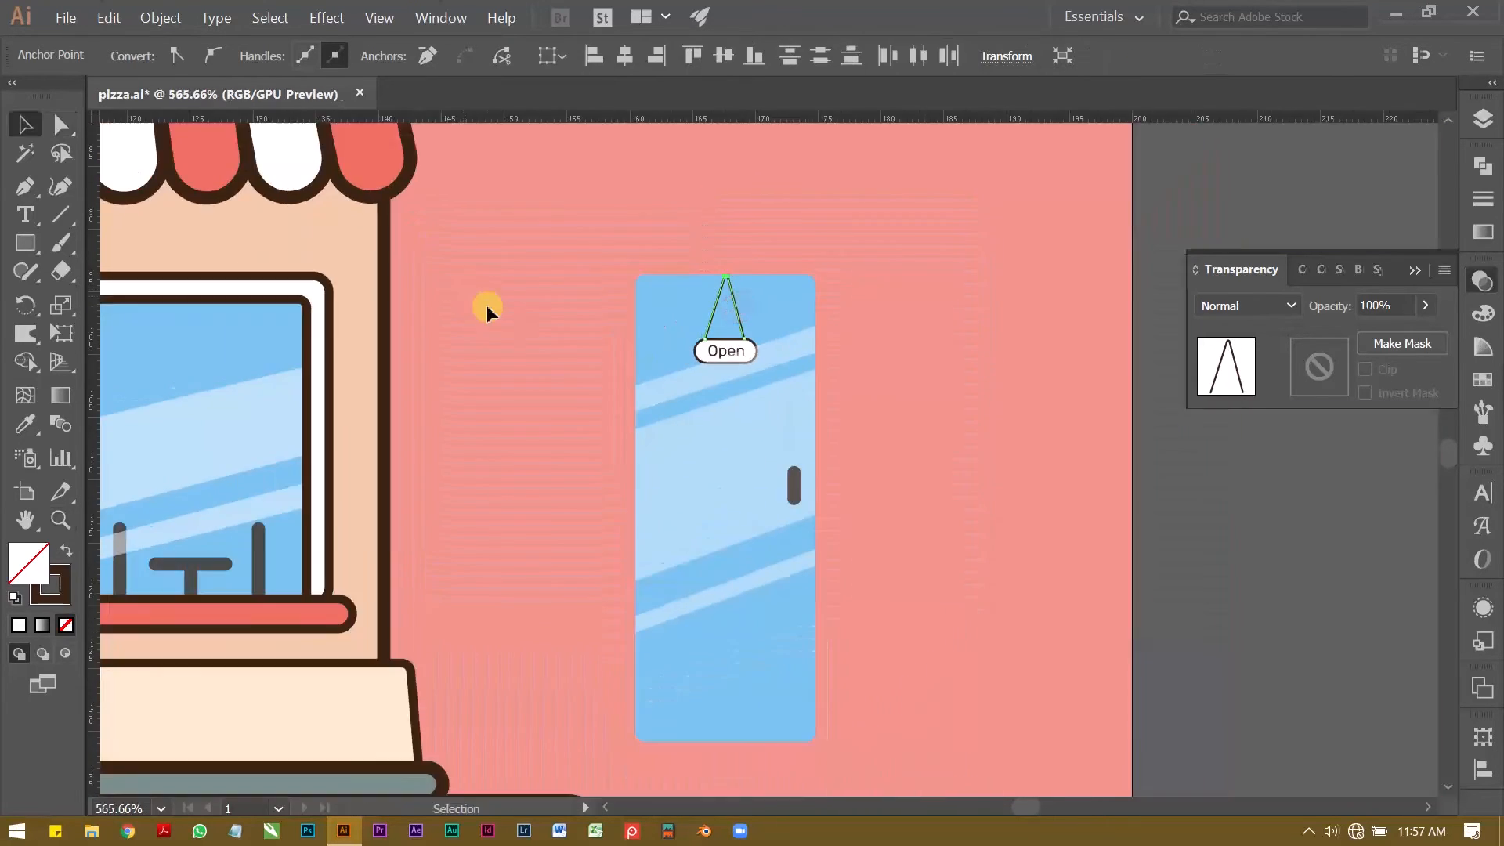
key(v)
click(578, 349)
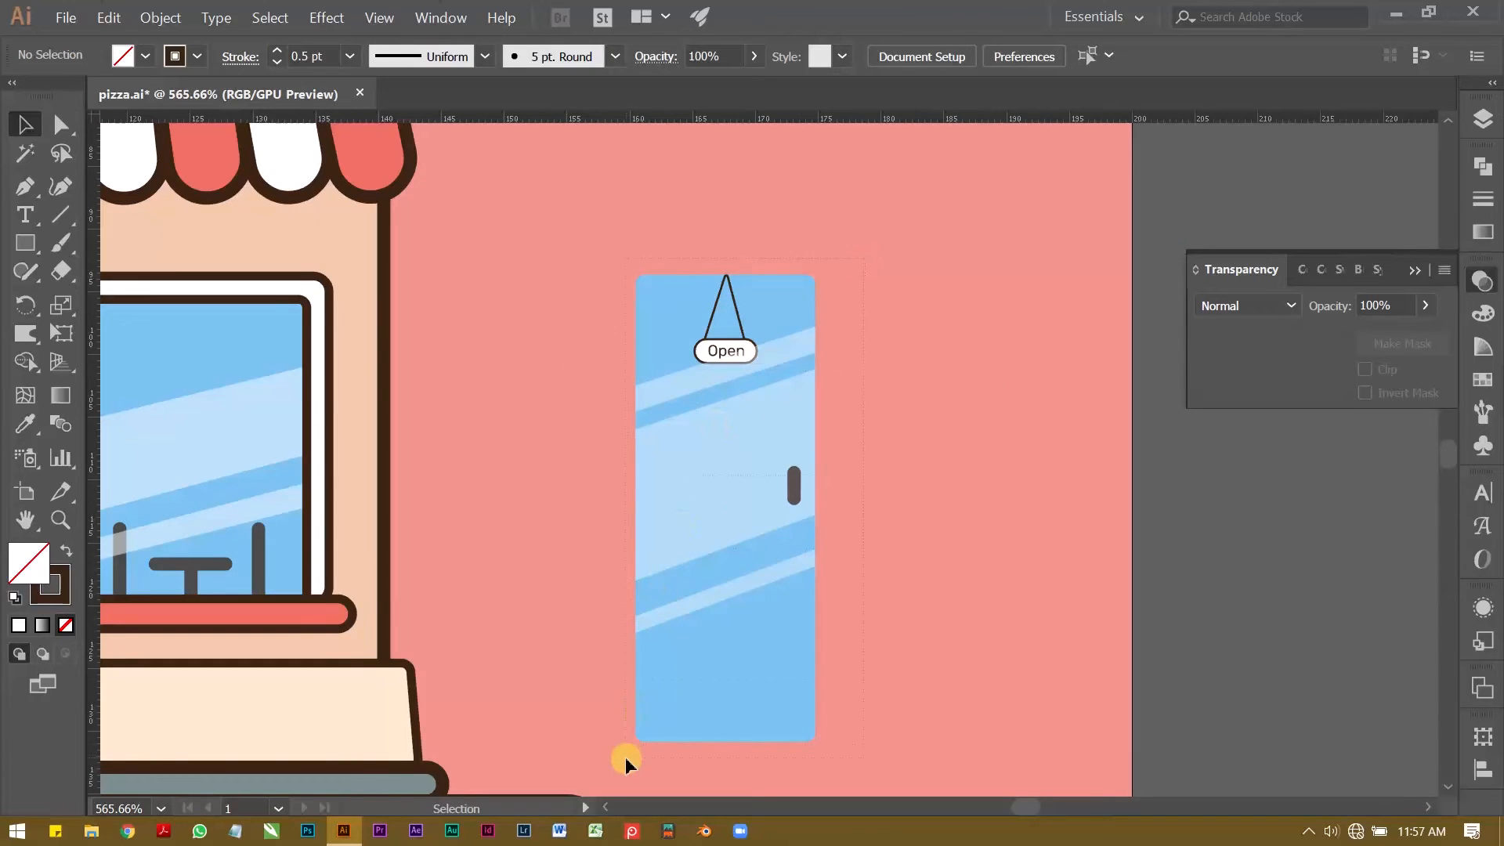
Step: Group the whole glass door artwork and move it onto the shop's blank white door
drag(625, 756, 625, 752)
key(ctrl+g)
drag(539, 616, 671, 571)
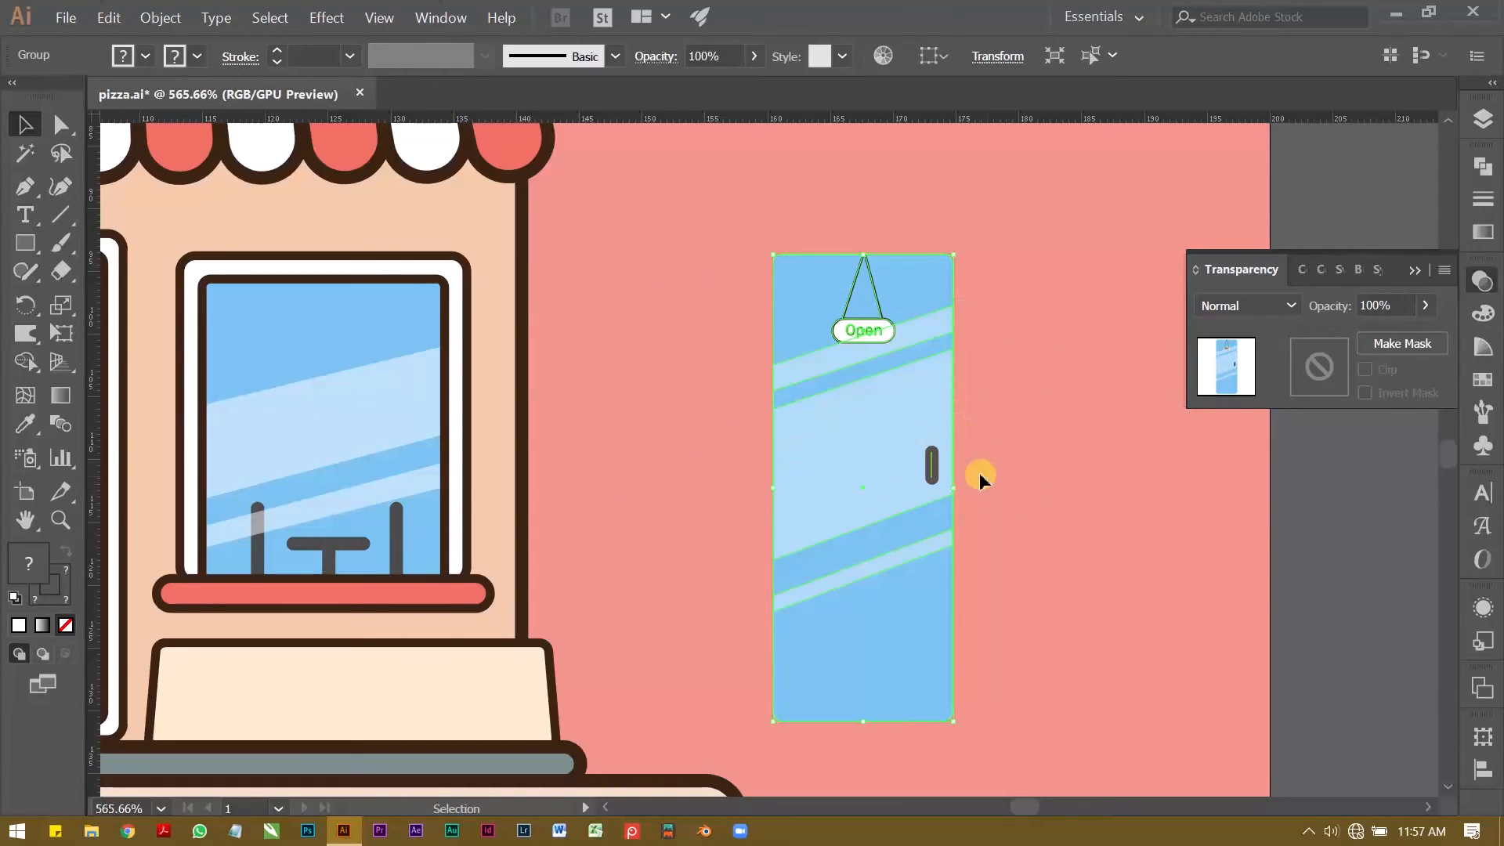
key(z)
drag(856, 443, 915, 474)
key(v)
drag(1005, 449, 577, 336)
Step: Bring the door's inner dark brown outline in front of the glass door artwork
key(z)
drag(436, 298, 376, 301)
drag(413, 315, 516, 351)
key(v)
scroll(479, 282, up, 1)
click(406, 264)
click(415, 266)
key(ctrl+shift+])
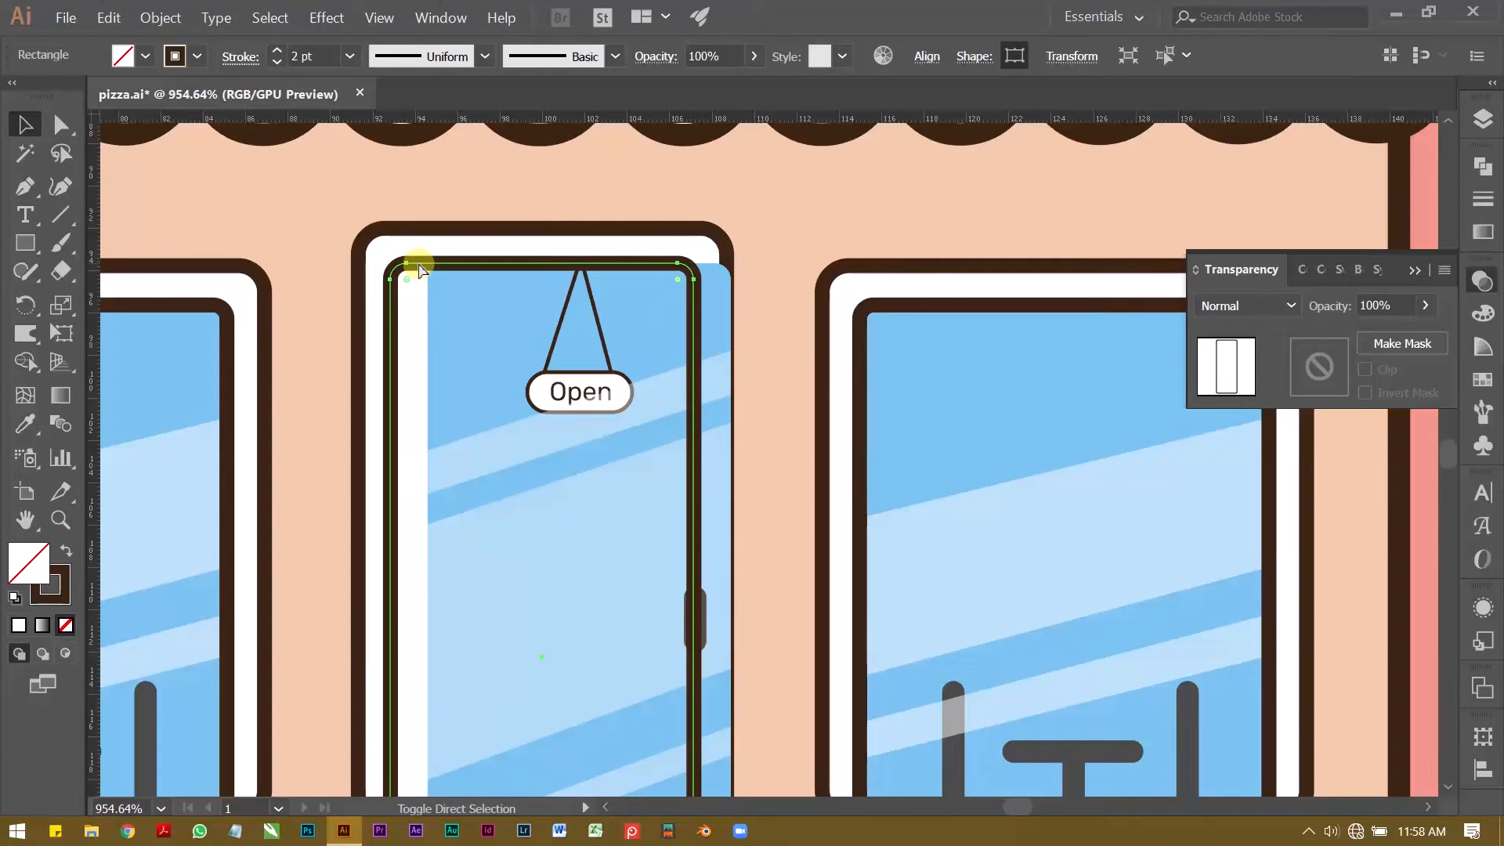
Step: Shift the glass door group sideways until it sits exactly inside the inner door outline
key(z)
drag(461, 300, 416, 175)
key(v)
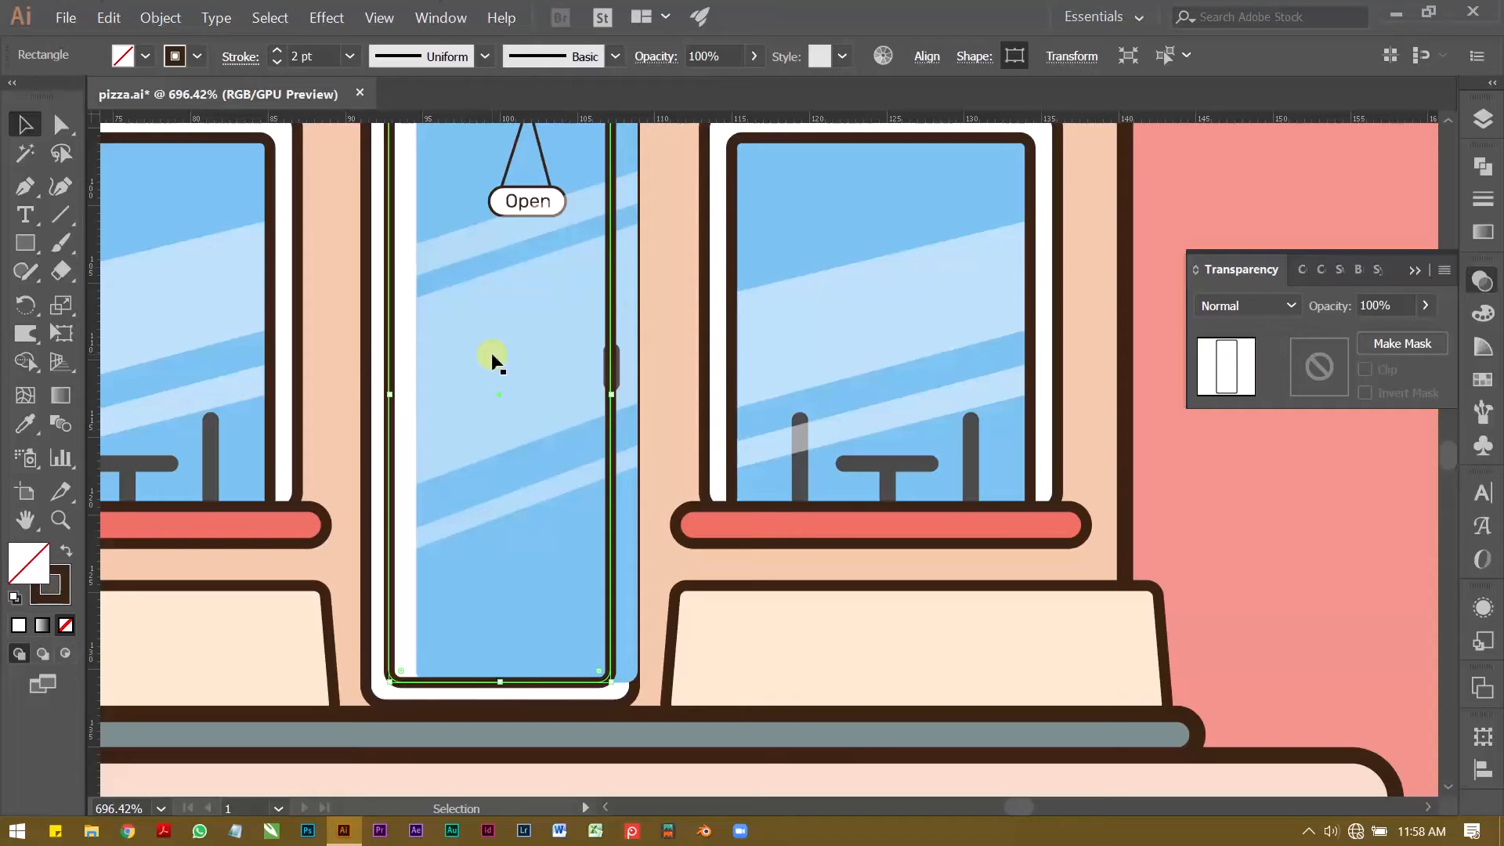
click(492, 357)
key(Left)
key(Left)
key(Left)
key(Left)
key(Left)
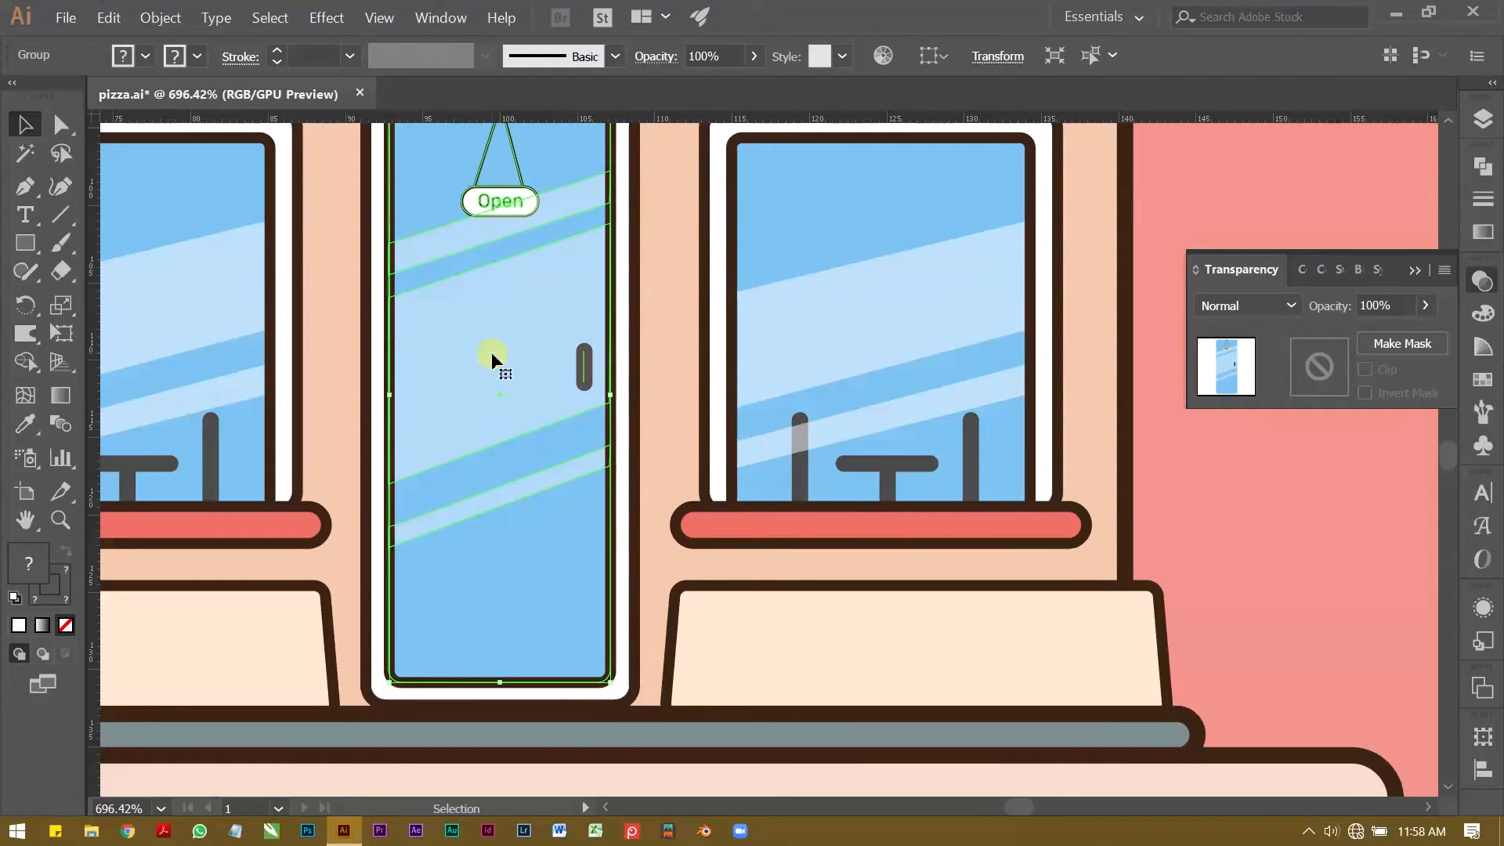
Step: Examine the placed glass door together with the windows and the whole pizza shop
key(z)
drag(524, 355, 402, 369)
drag(403, 369, 473, 422)
key(v)
click(1019, 397)
key(z)
drag(866, 389, 665, 416)
drag(665, 416, 608, 444)
drag(631, 380, 720, 384)
drag(720, 384, 563, 395)
drag(608, 513, 550, 517)
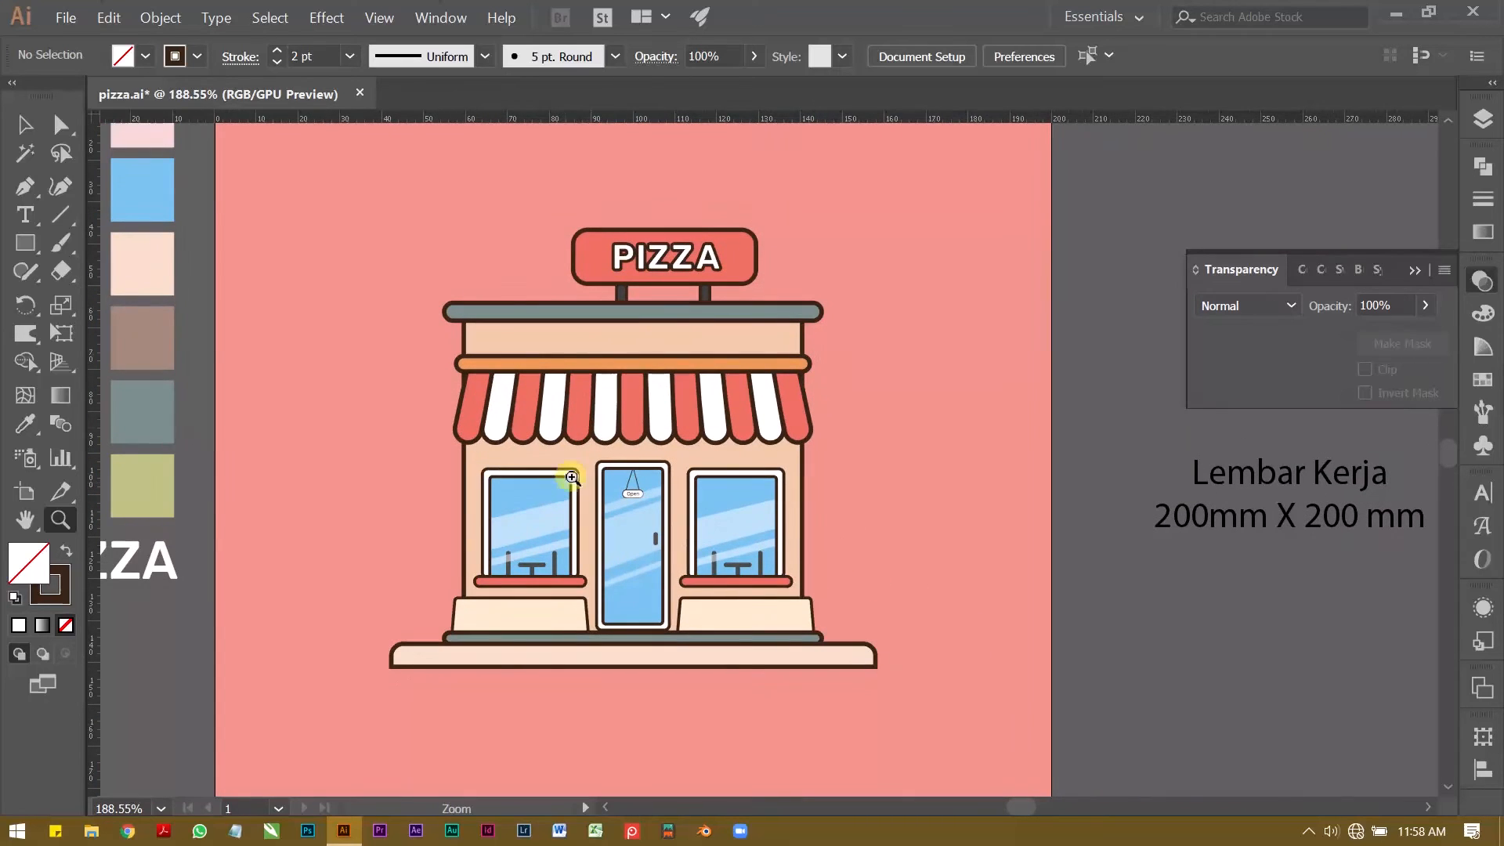
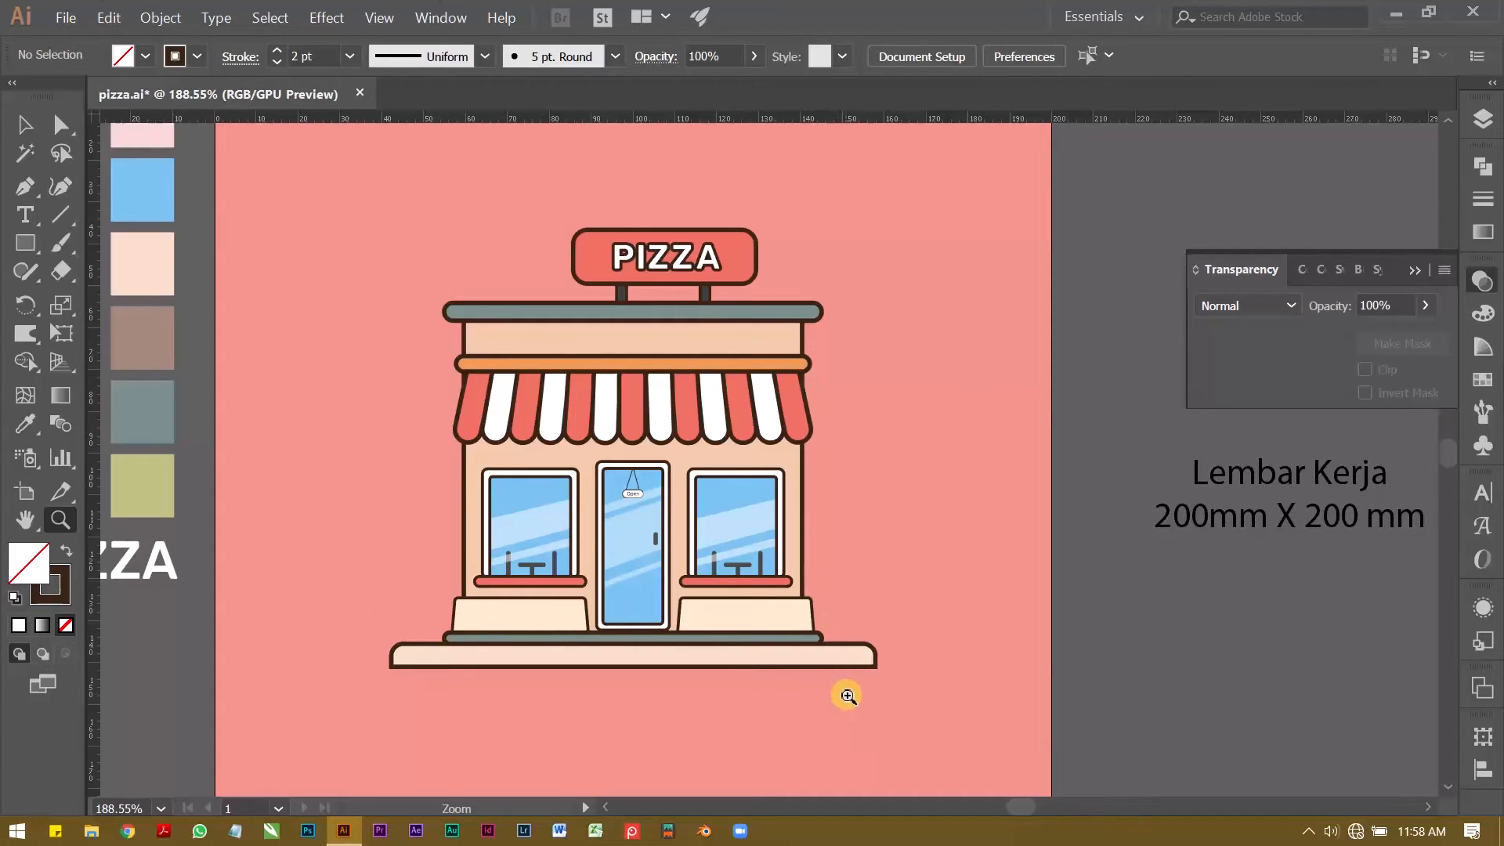
Step: Draw a small upright rectangle beside the shop's left wall, just above the base step, and fill it with white
drag(403, 651, 557, 627)
drag(534, 614, 499, 528)
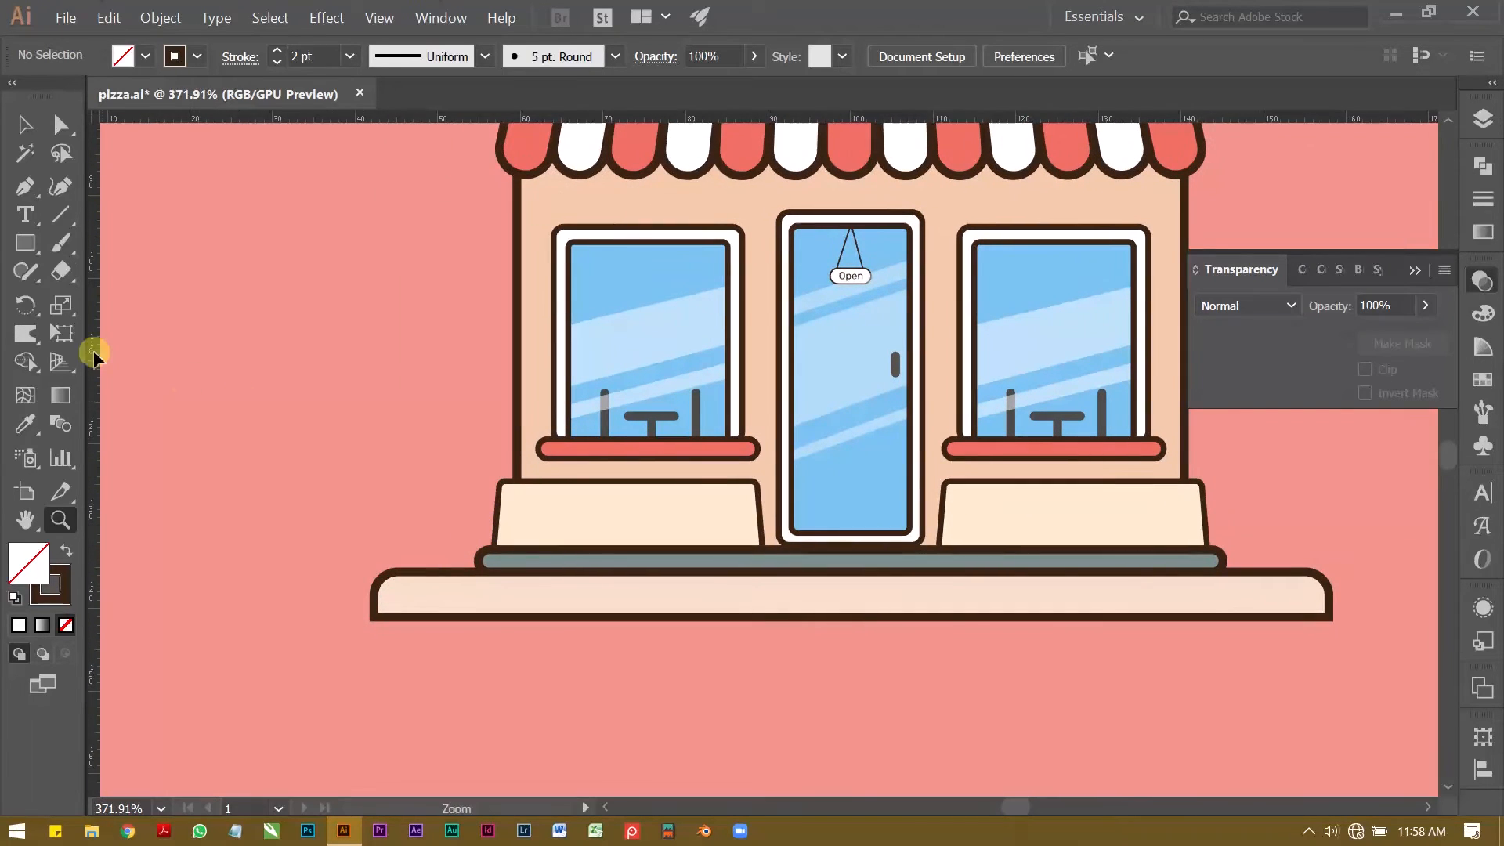
click(24, 243)
drag(396, 448, 464, 536)
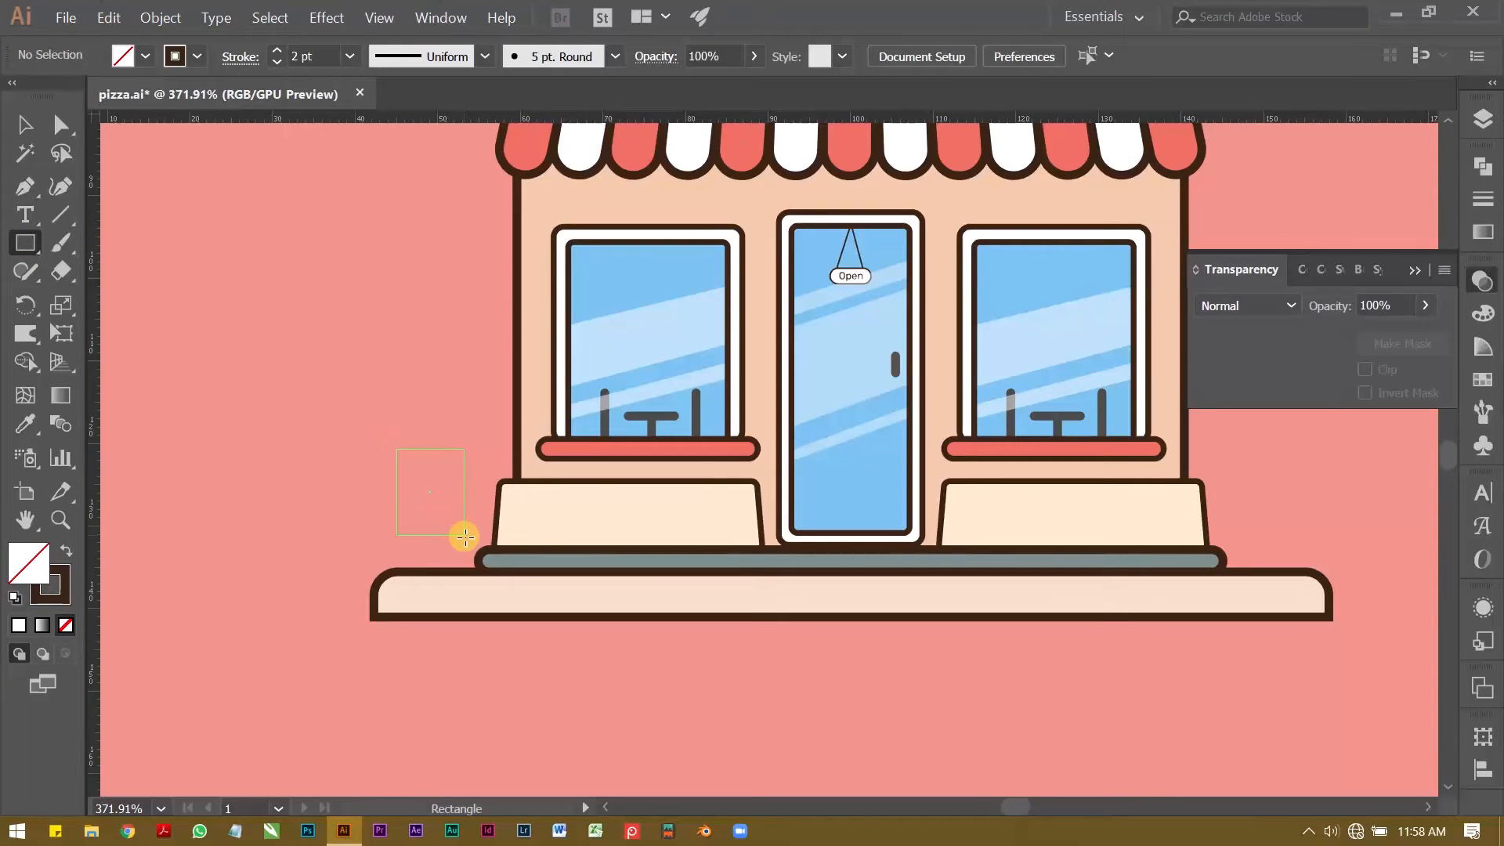
drag(465, 537, 466, 539)
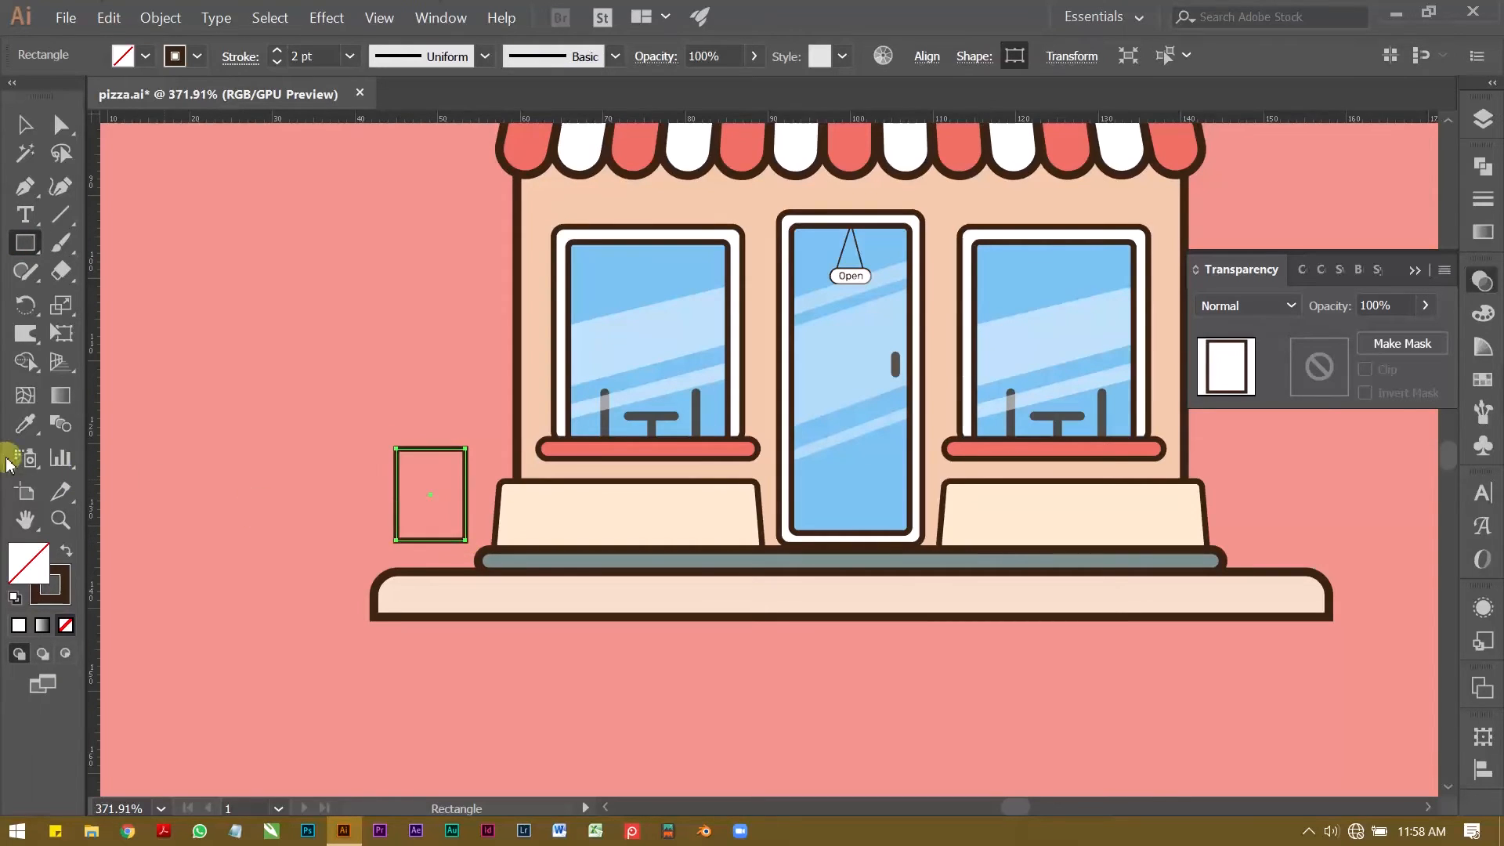
click(146, 60)
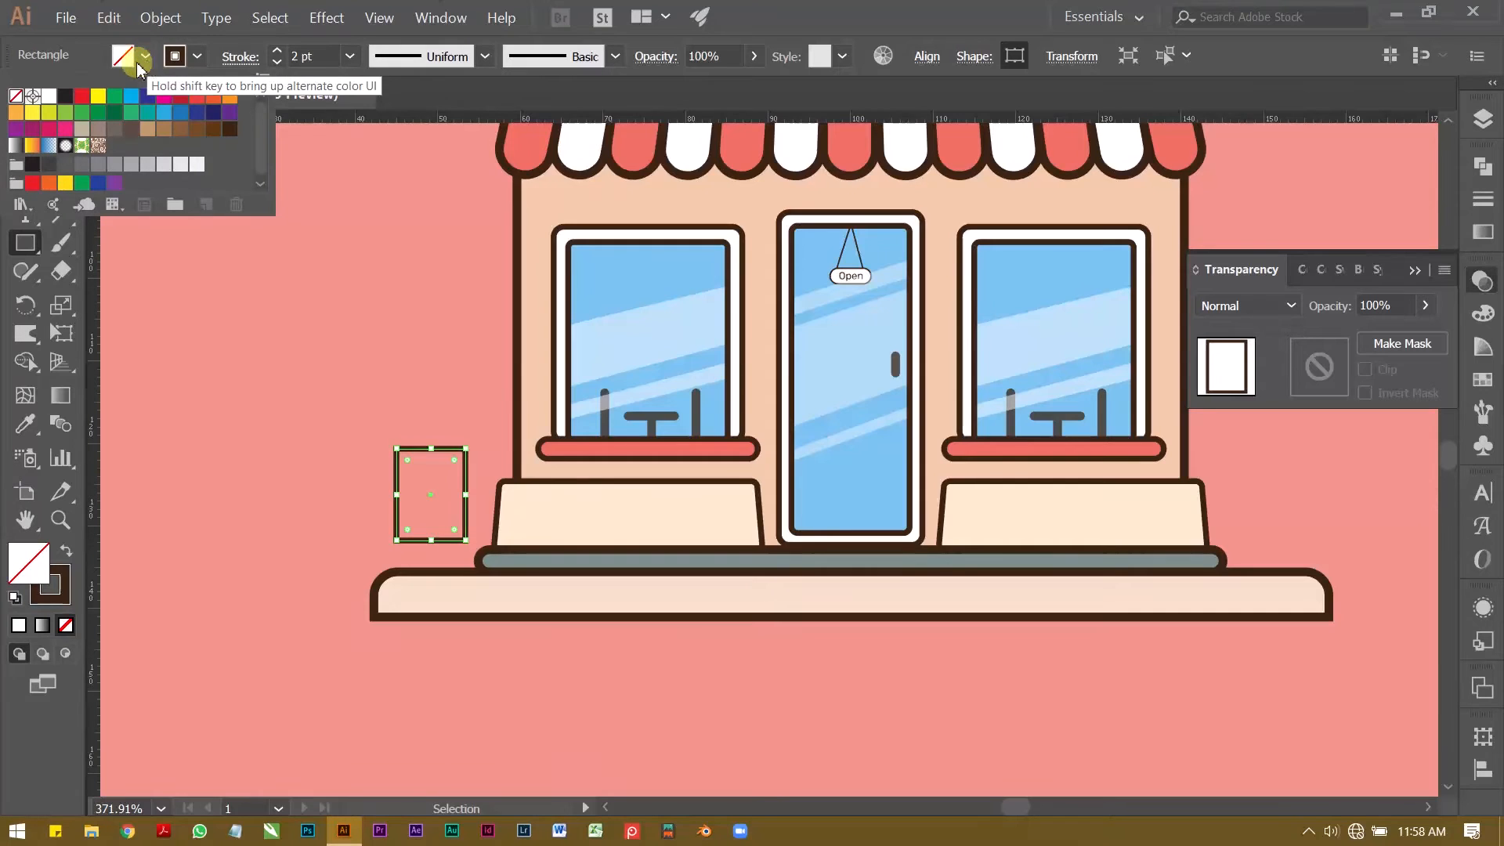
click(50, 100)
key(v)
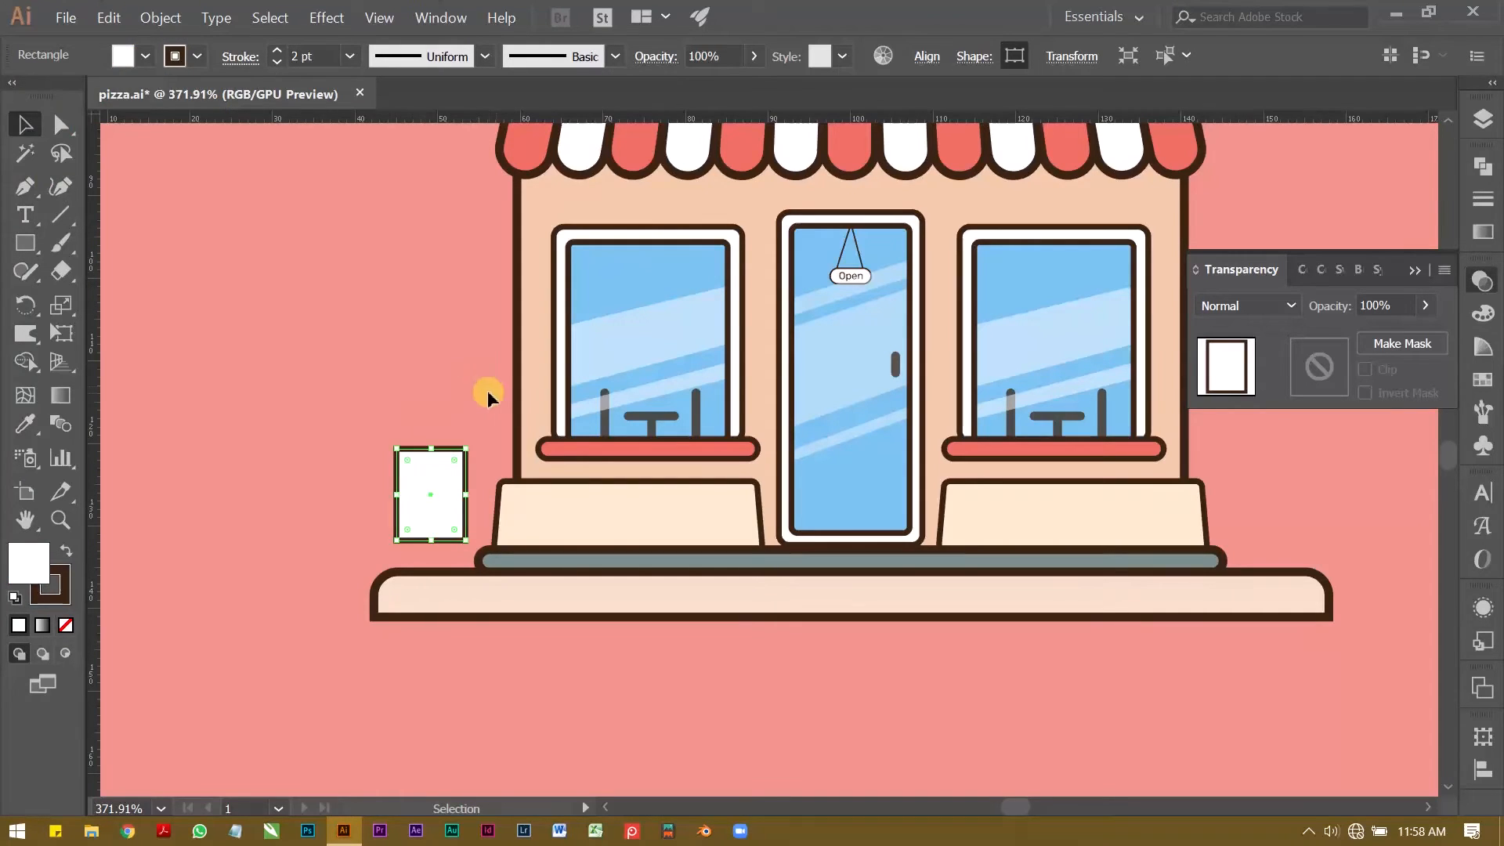
click(423, 394)
Step: Draw a horizontal line about 4.6 mm long with the Pen tool inside the upper part of the white panel
key(ctrl+space)
drag(413, 502, 534, 460)
click(432, 505)
key(ctrl+space)
key(p)
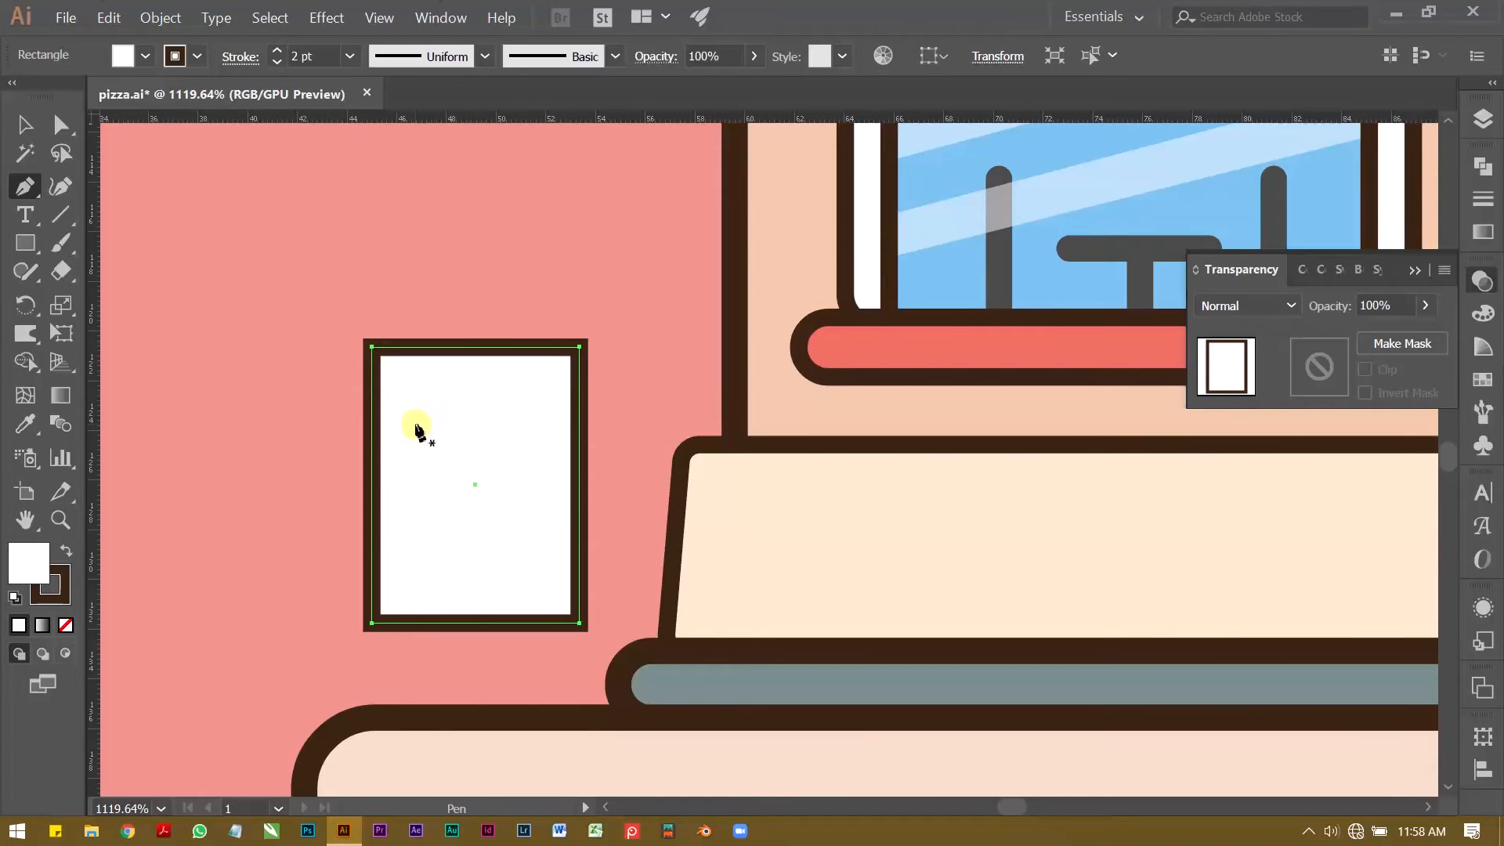
click(409, 415)
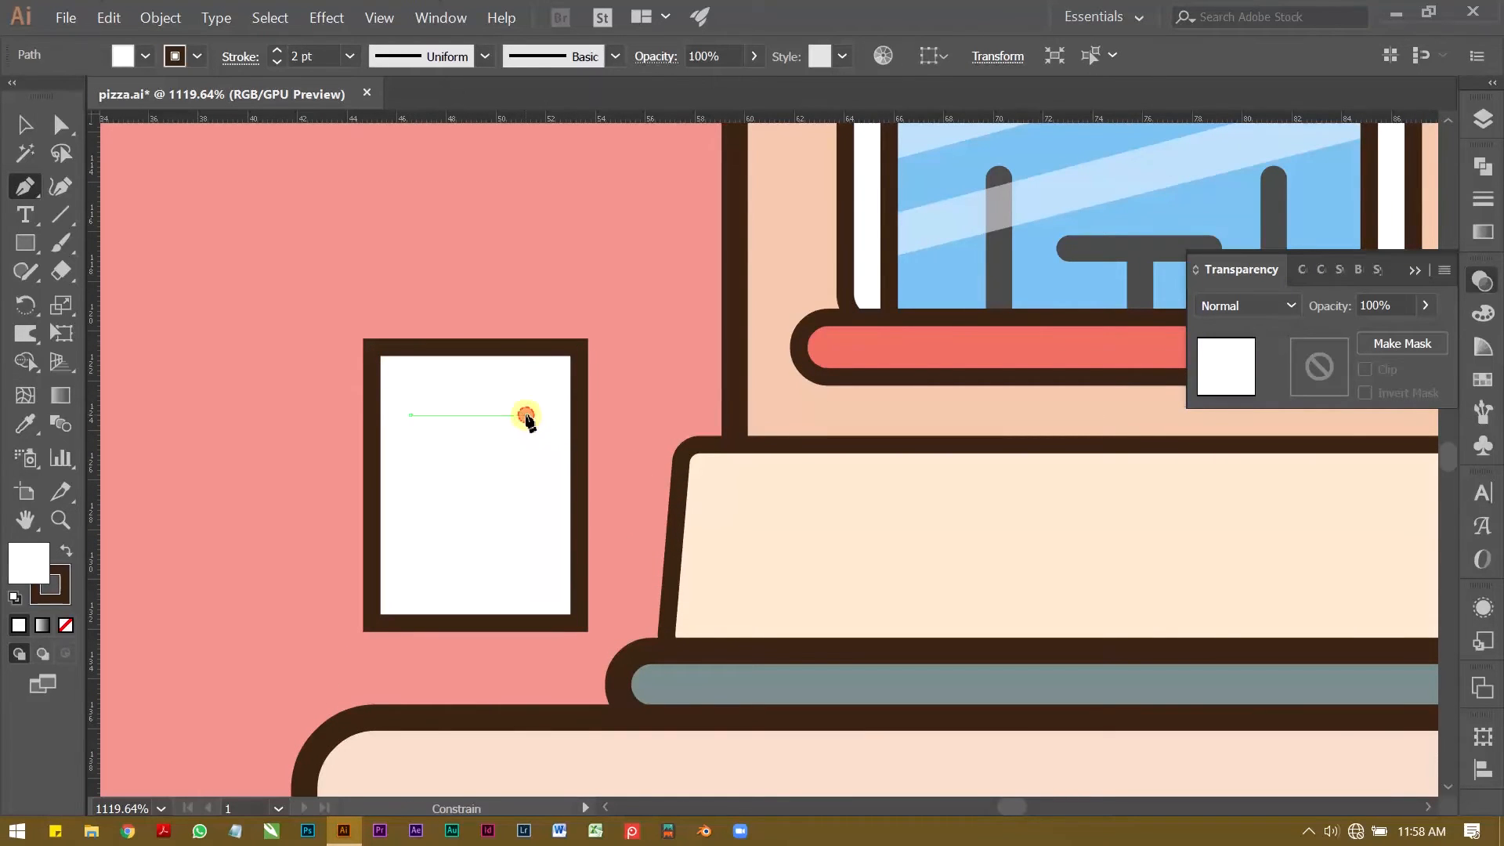
click(526, 416)
click(36, 124)
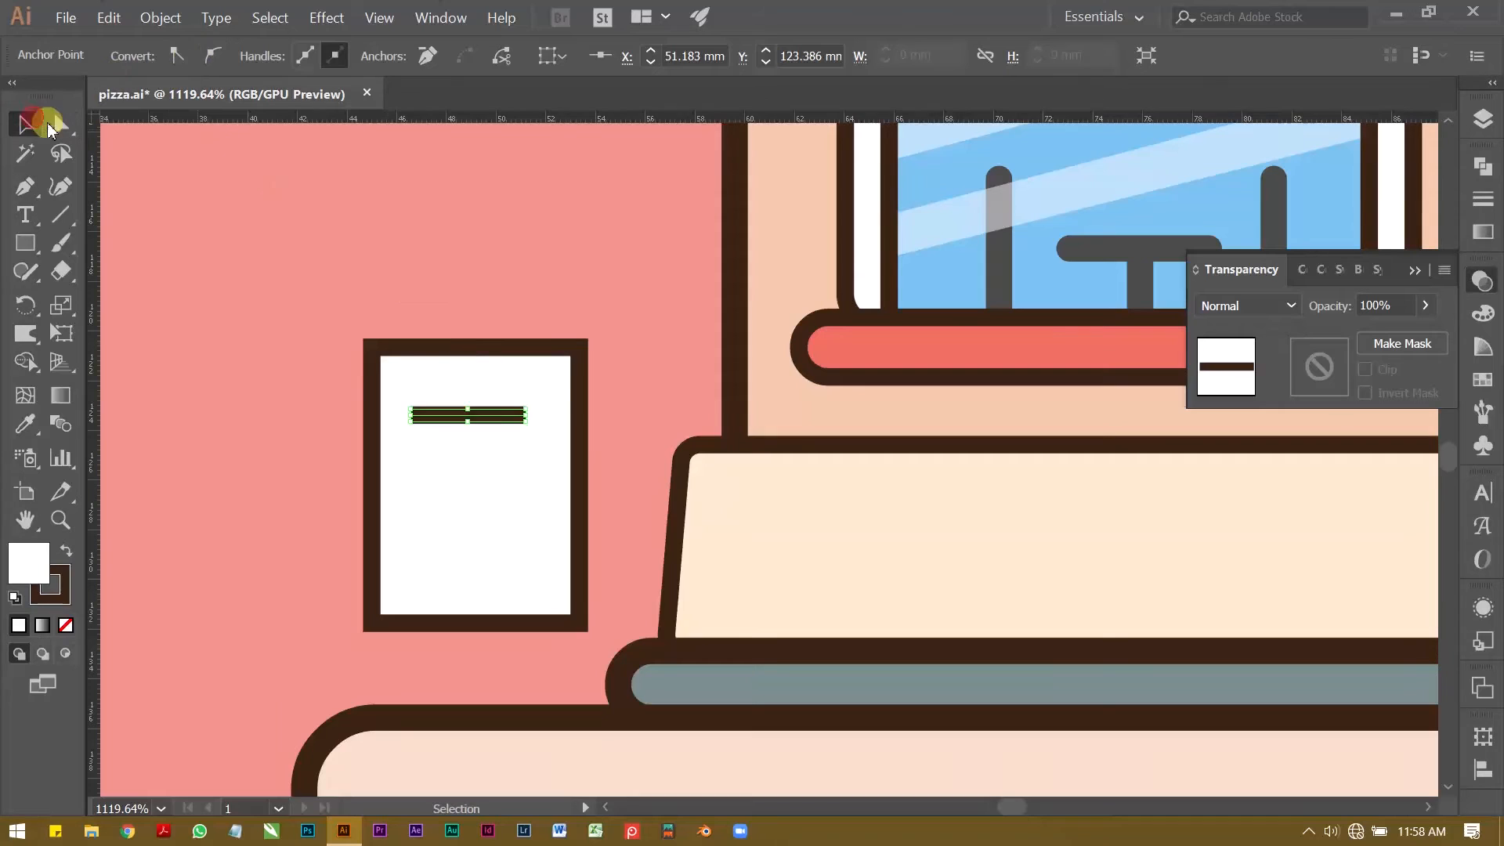
click(386, 212)
Step: Give the panel's short horizontal line round end caps
click(480, 414)
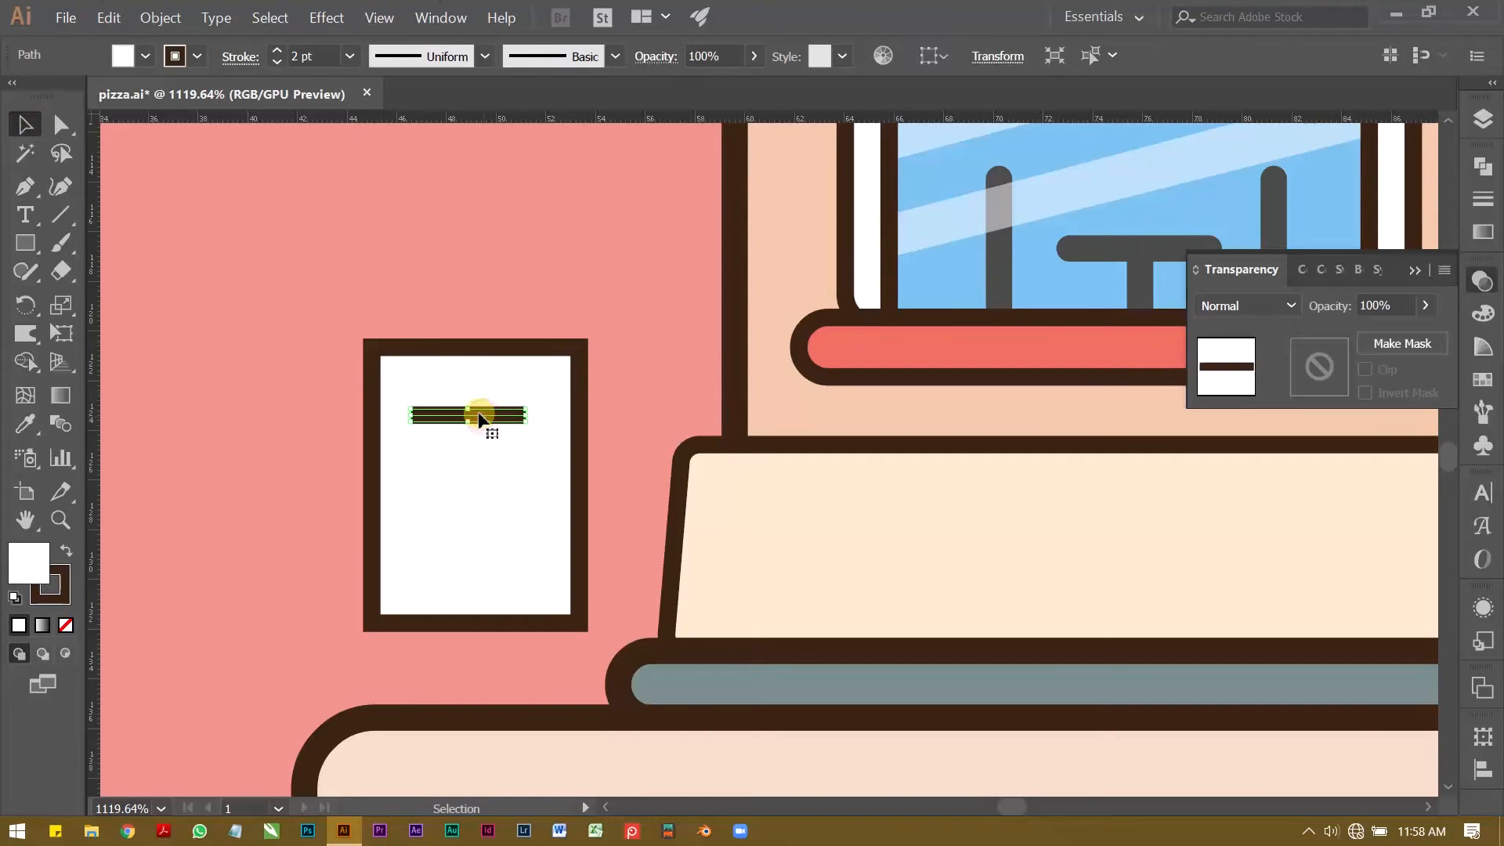
click(232, 58)
click(122, 112)
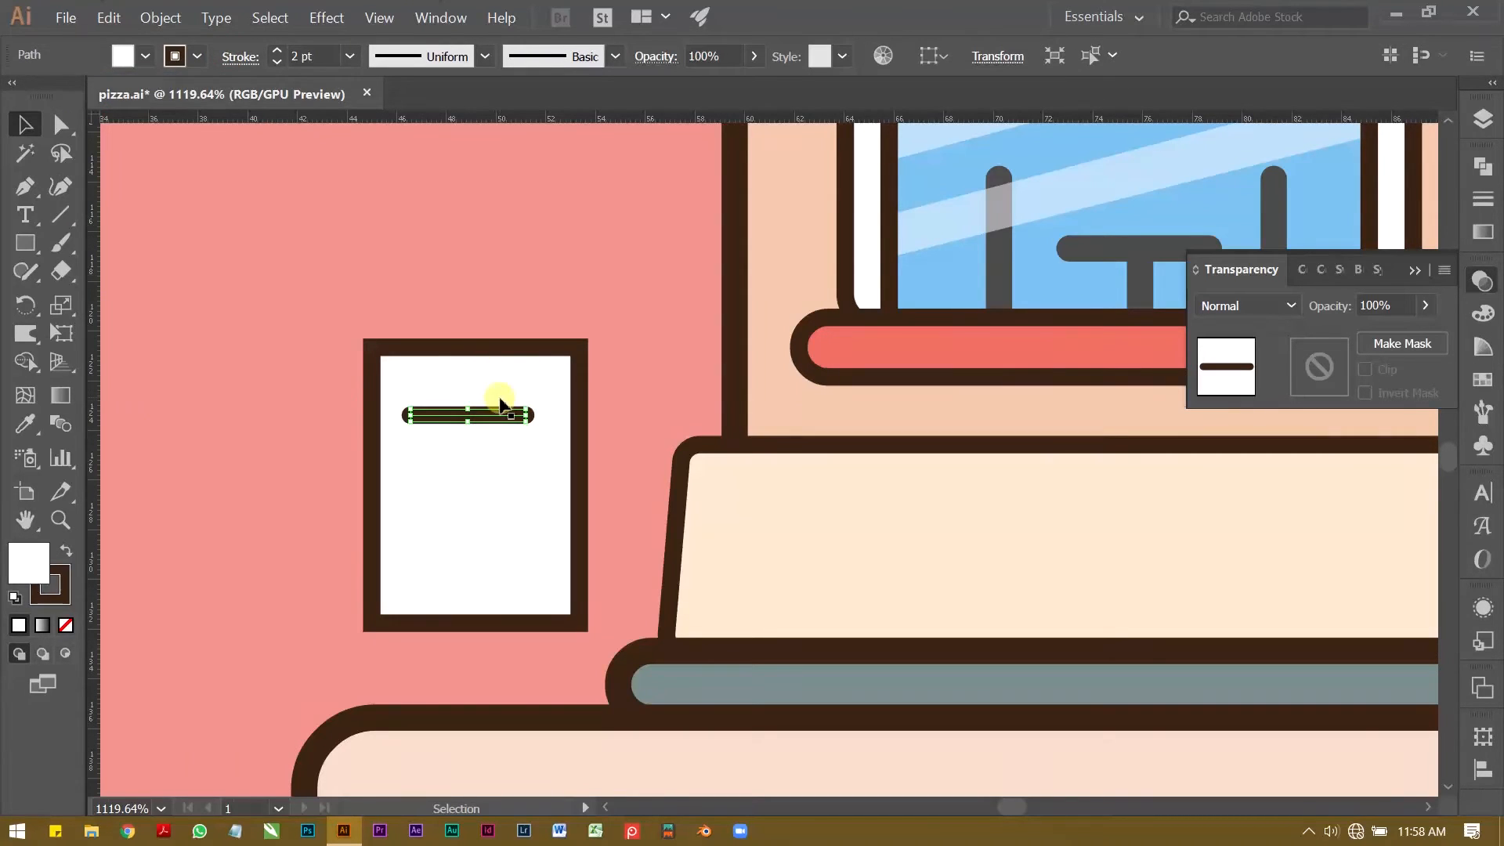
Step: Duplicate the rounded line downward to make three stacked text lines, and centre them horizontally with the white panel
drag(498, 412, 493, 505)
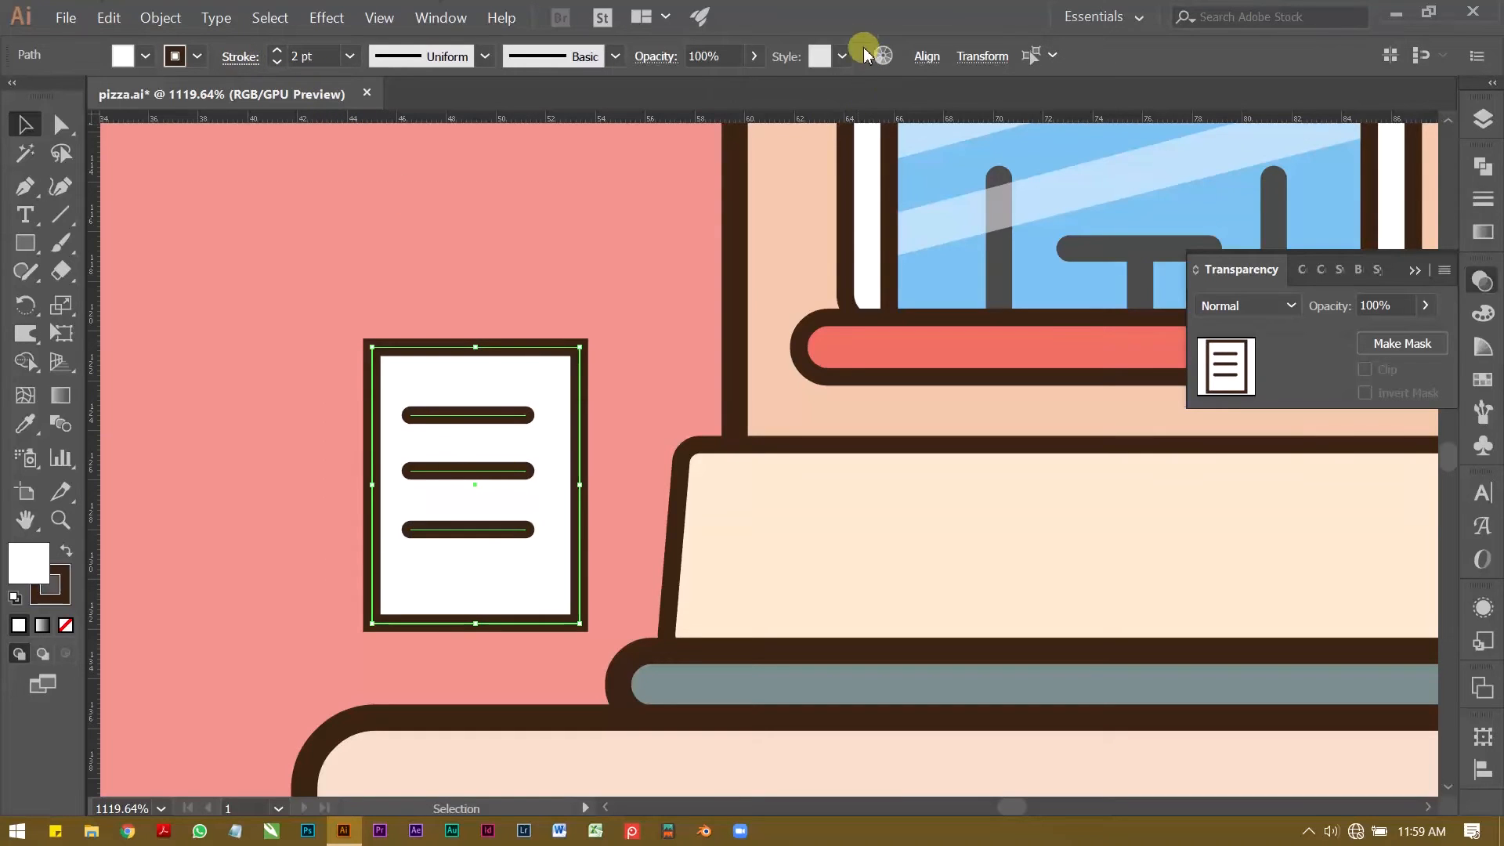
click(926, 57)
click(733, 120)
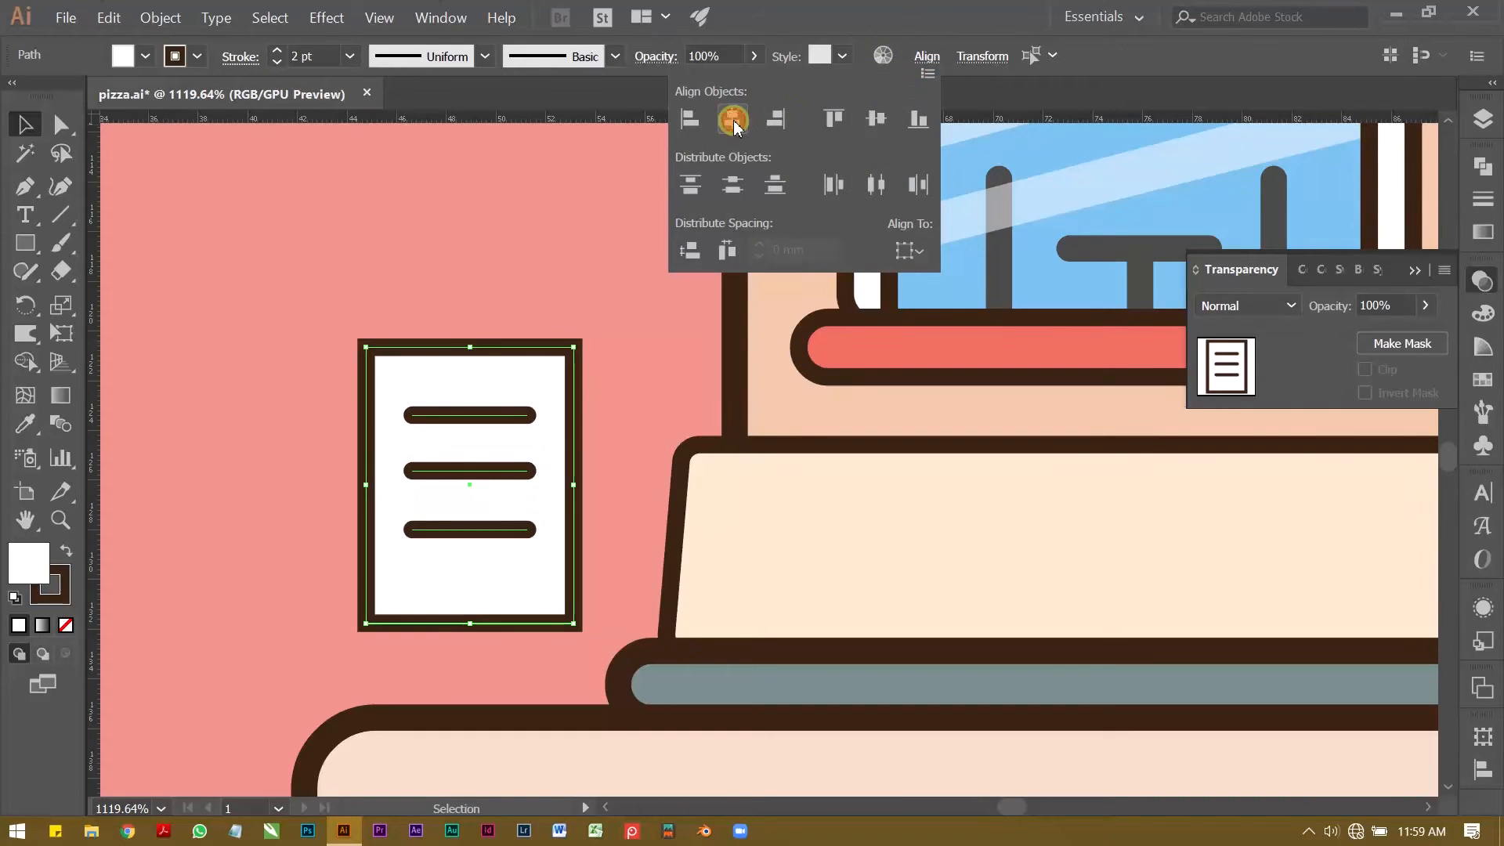
click(489, 224)
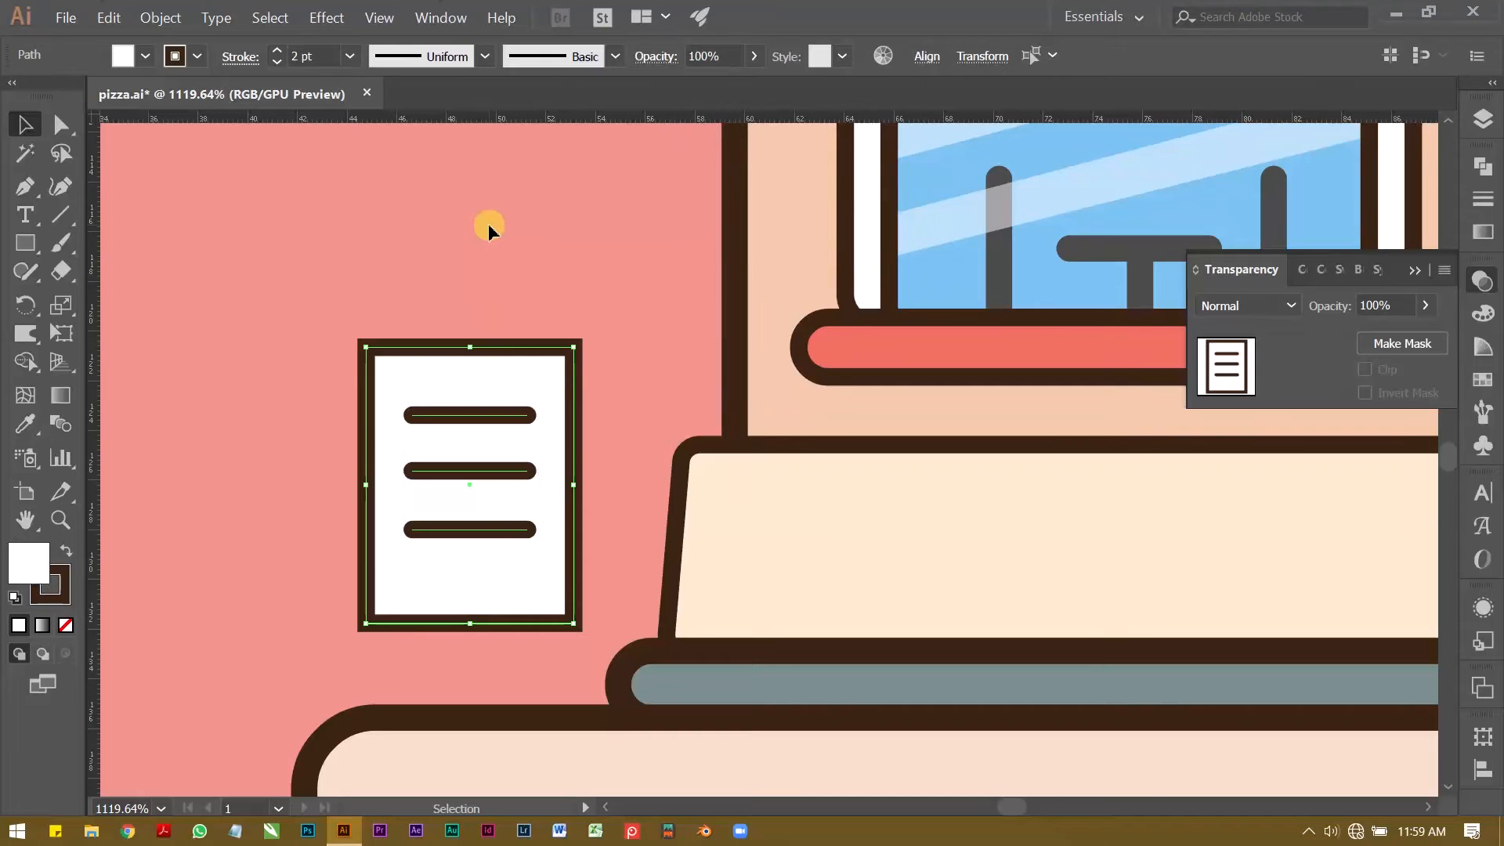
click(481, 228)
Step: Duplicate the white panel without its lines and place the copy level with the original on its left
key(z)
drag(472, 237, 414, 254)
alt+click(414, 254)
key(v)
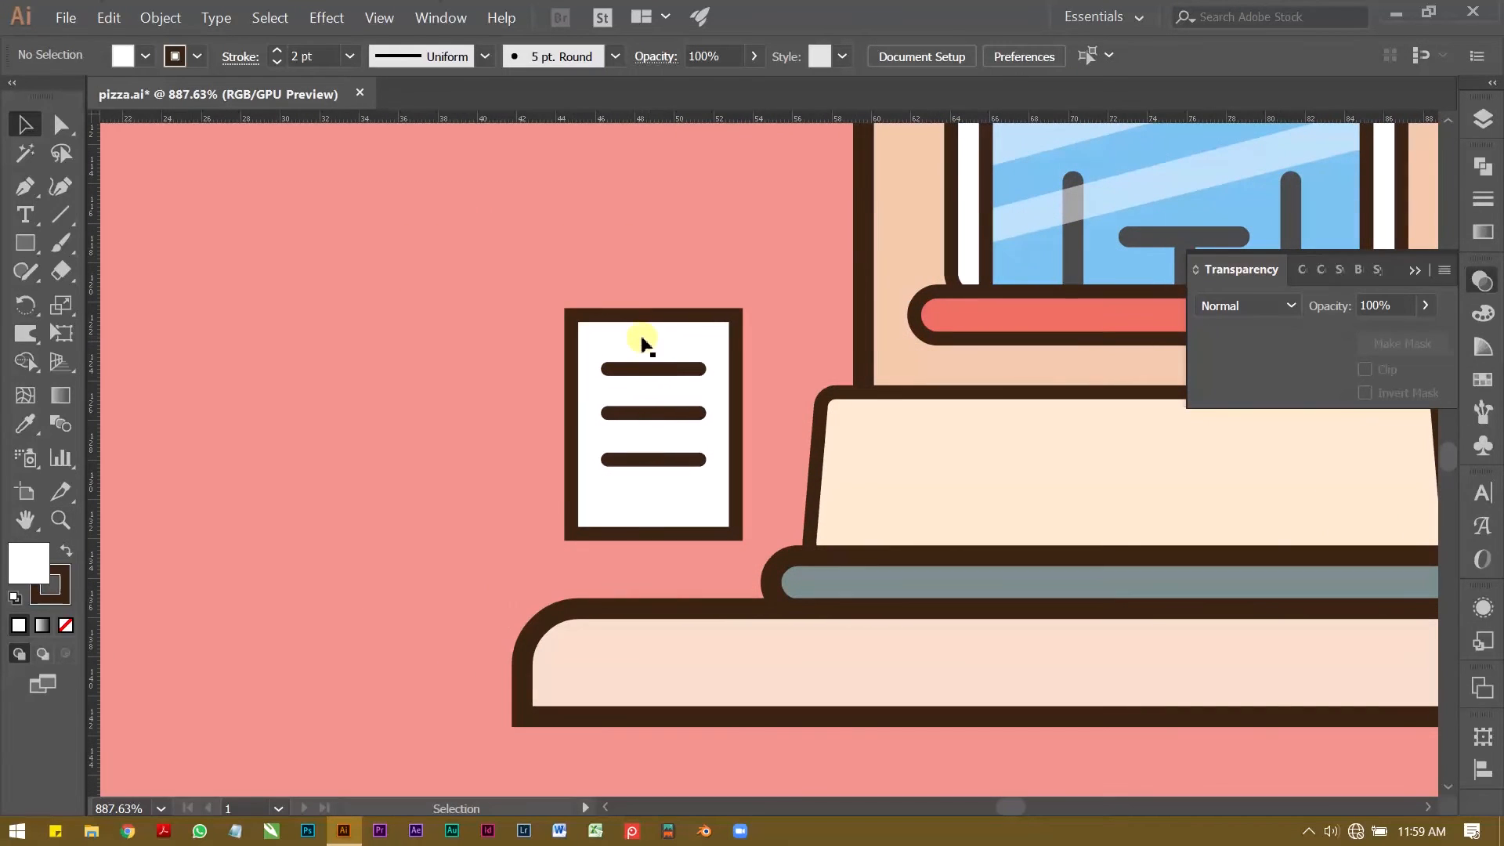
click(656, 336)
drag(662, 342, 441, 305)
click(554, 235)
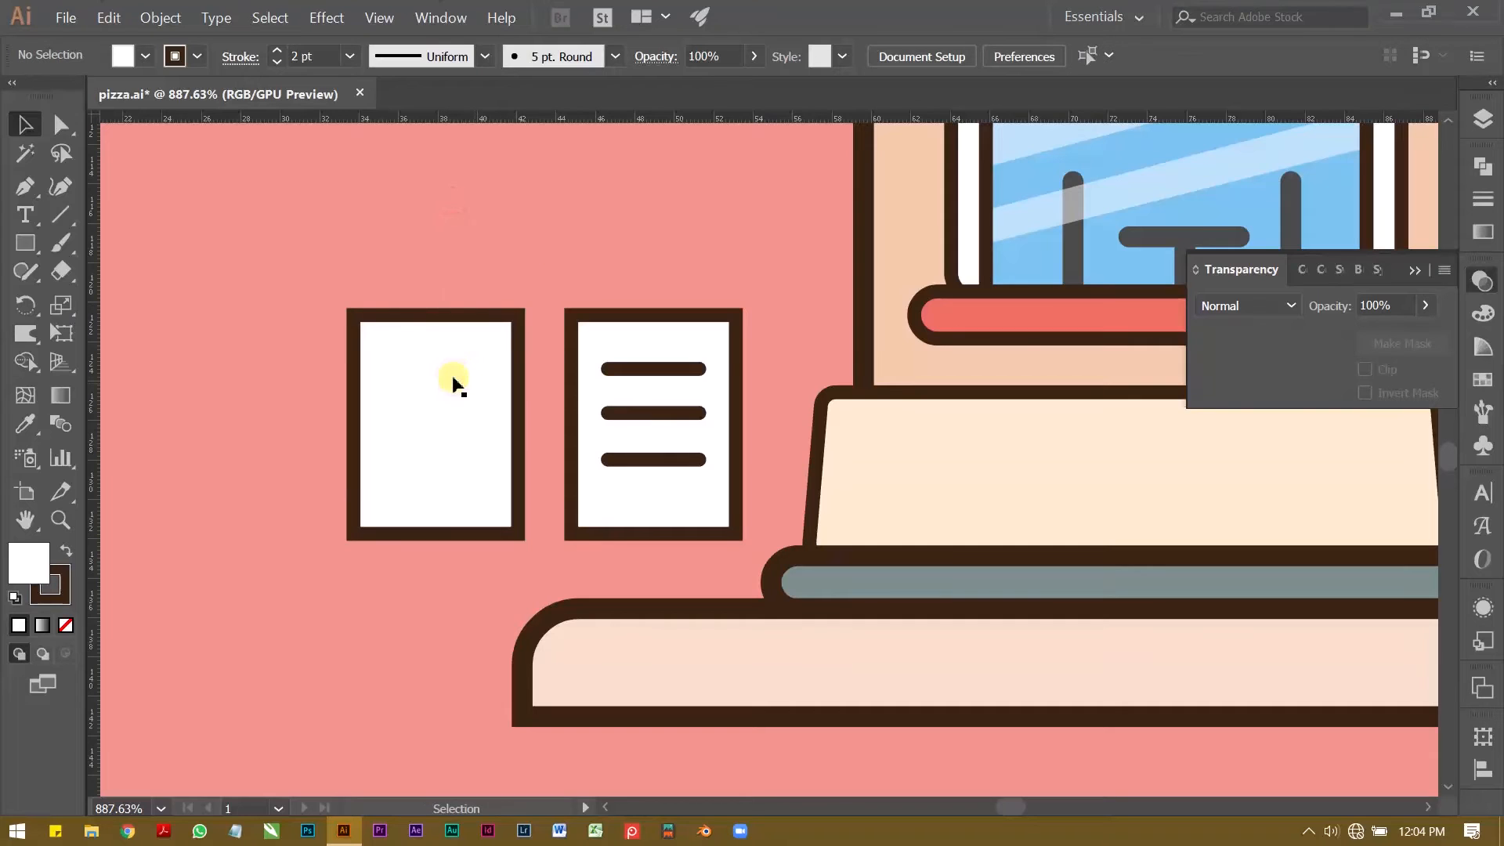
Step: Fill the blank copy of the panel with dark blue #263f4f
click(454, 382)
key(z)
alt+click(469, 366)
drag(469, 366, 487, 368)
key(v)
click(463, 254)
click(476, 354)
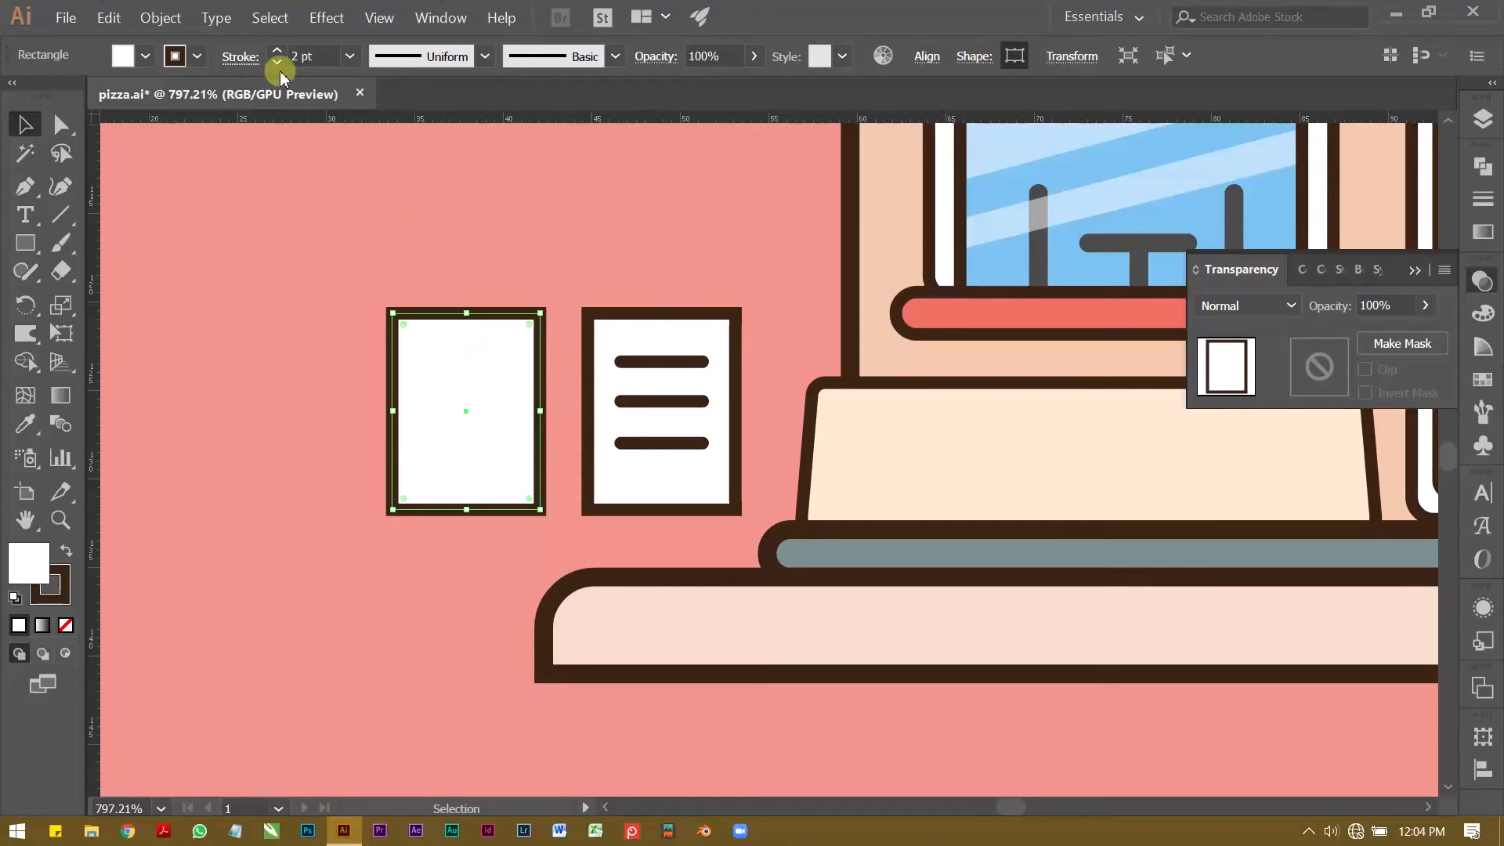
click(146, 55)
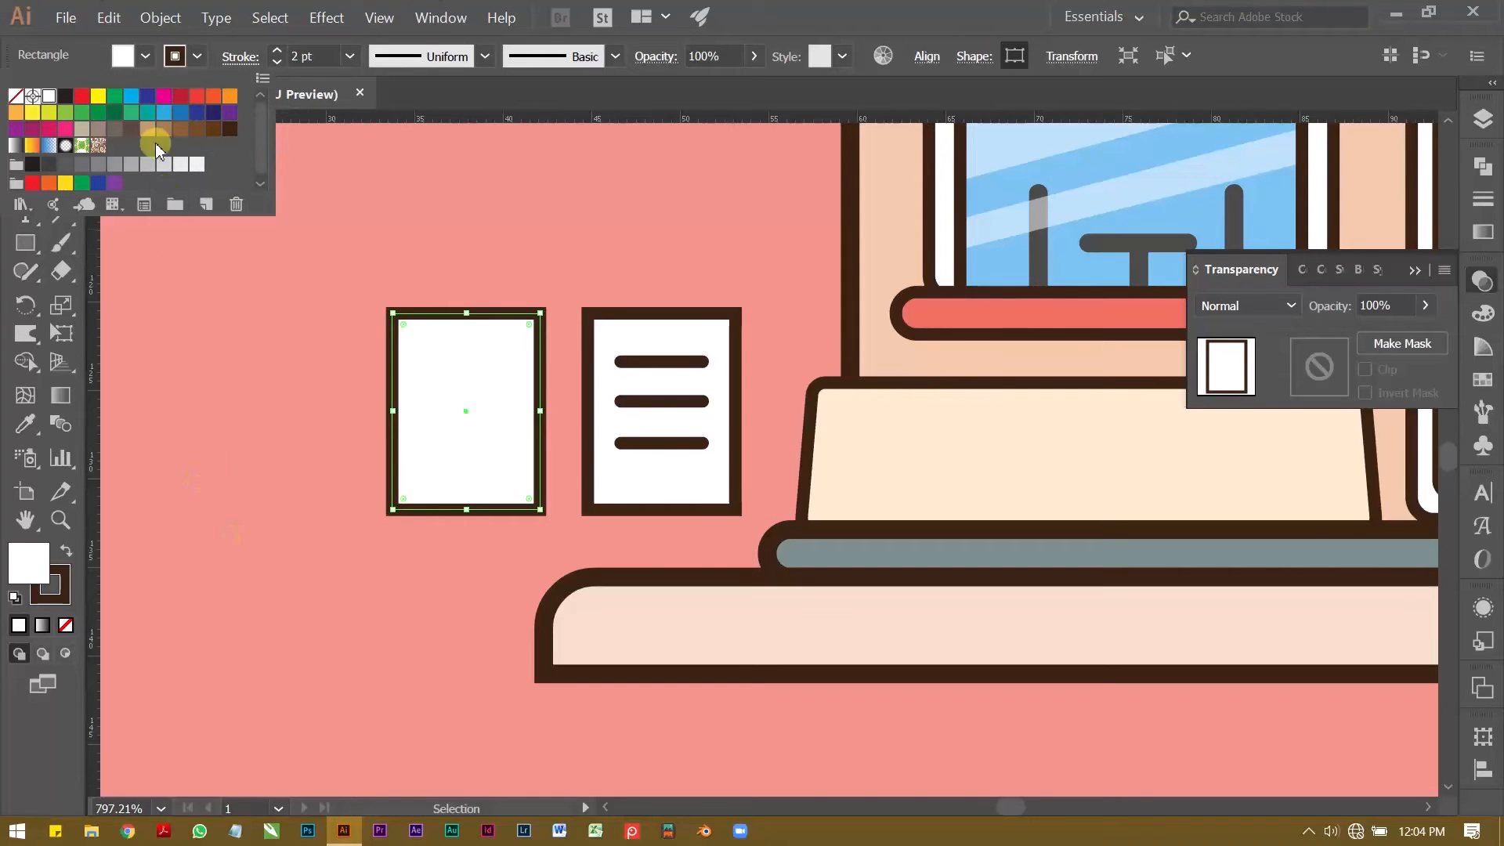
click(179, 115)
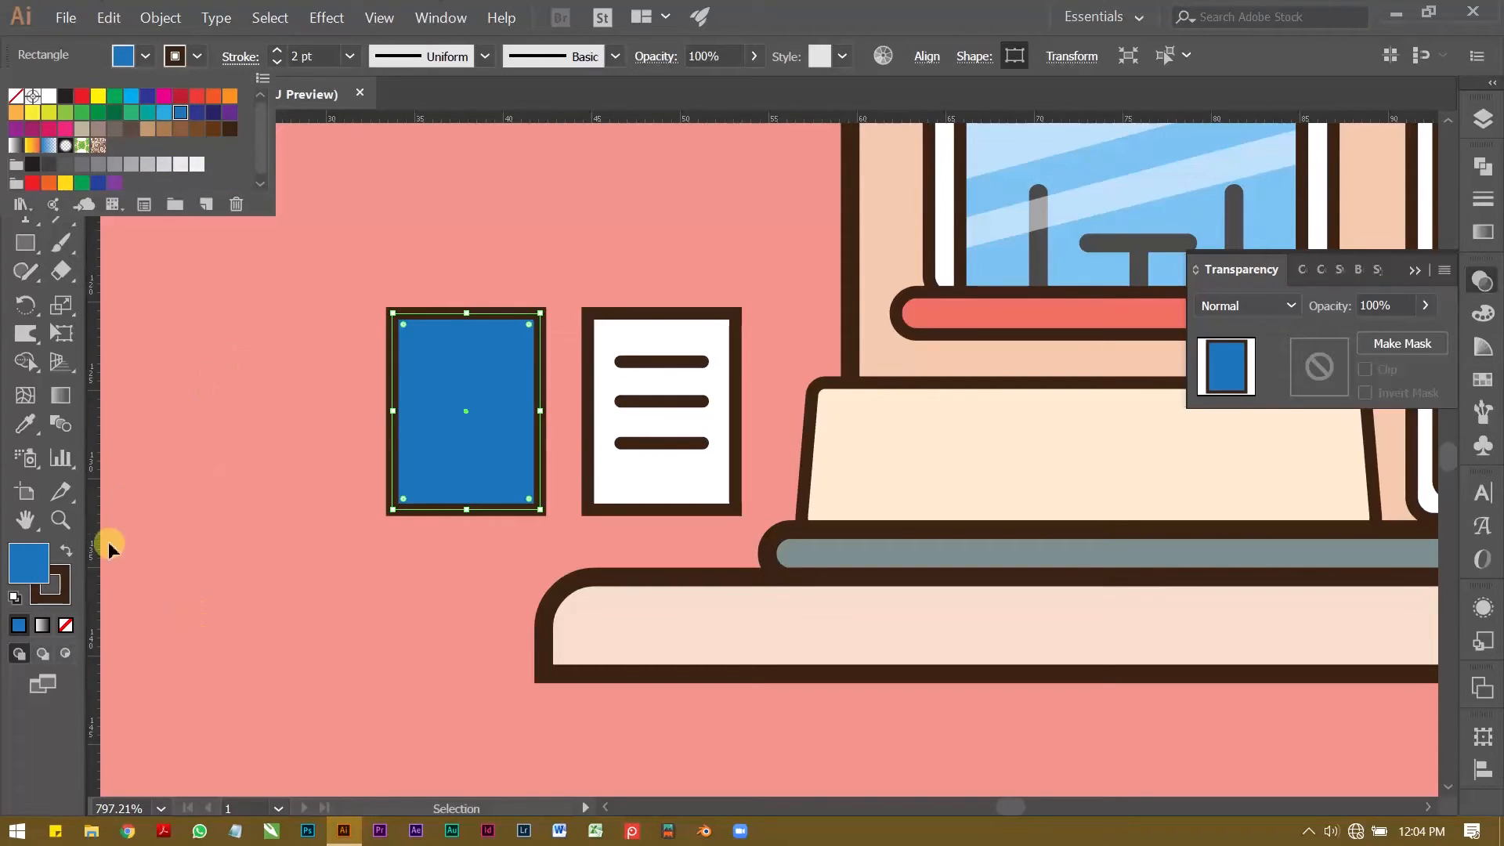
double_click(28, 561)
click(966, 426)
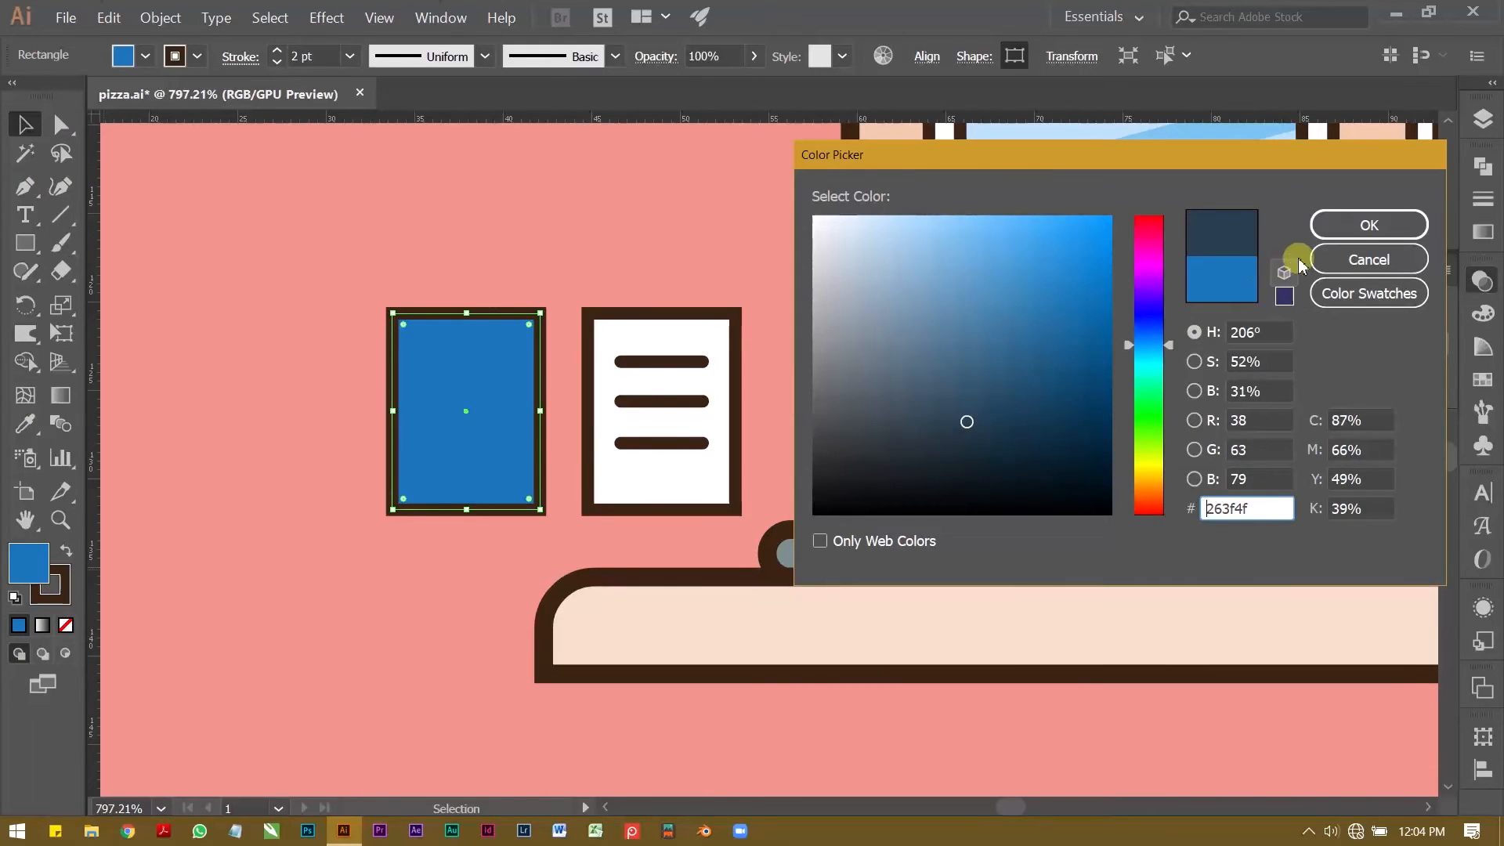
click(1333, 225)
click(416, 201)
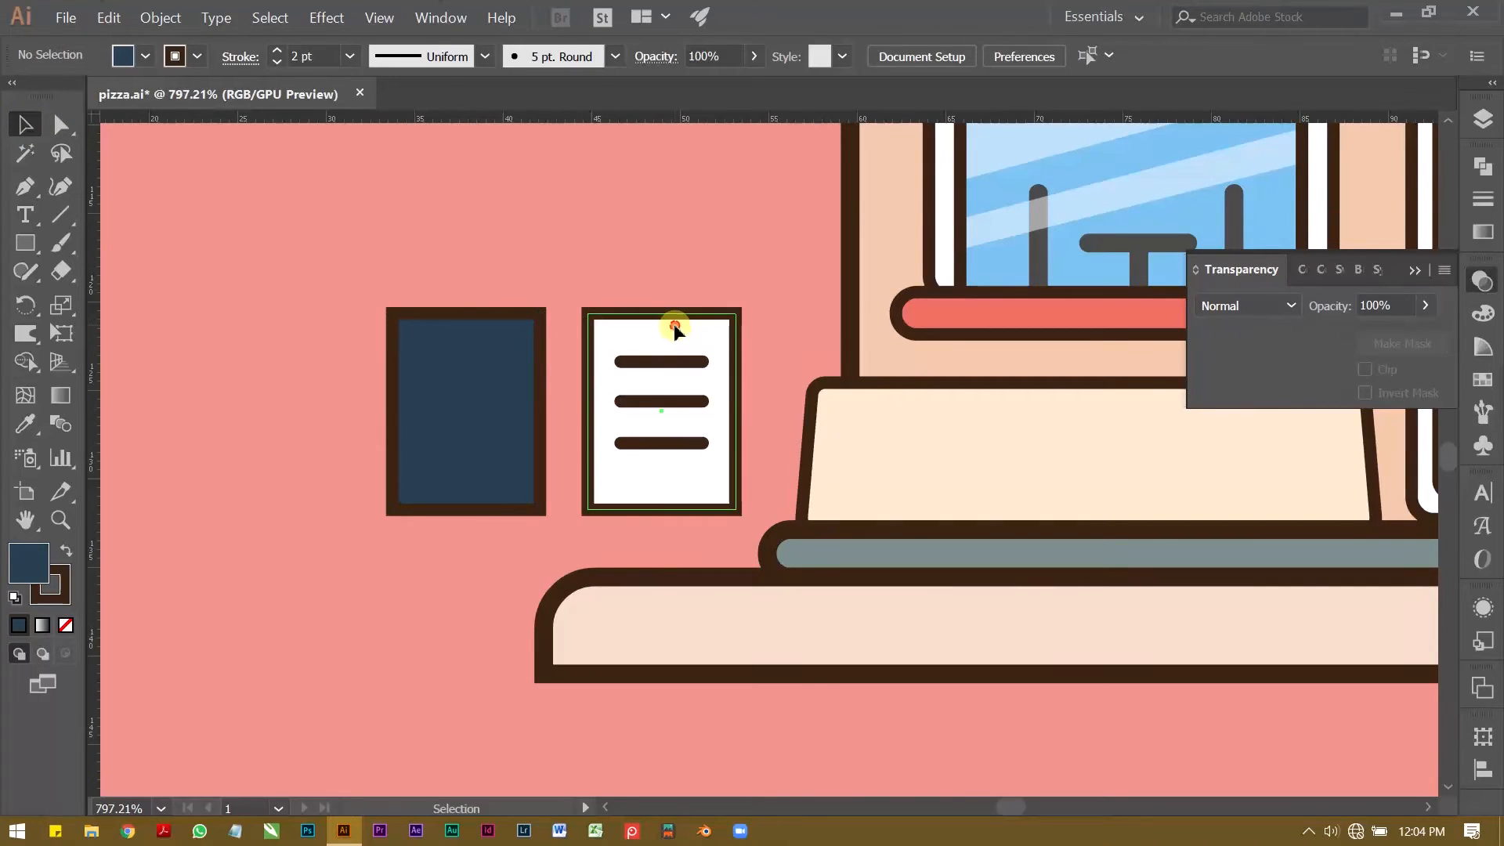
Step: Slant the white lined panel by shifting its two bottom corner points about 1 mm to the right
click(674, 323)
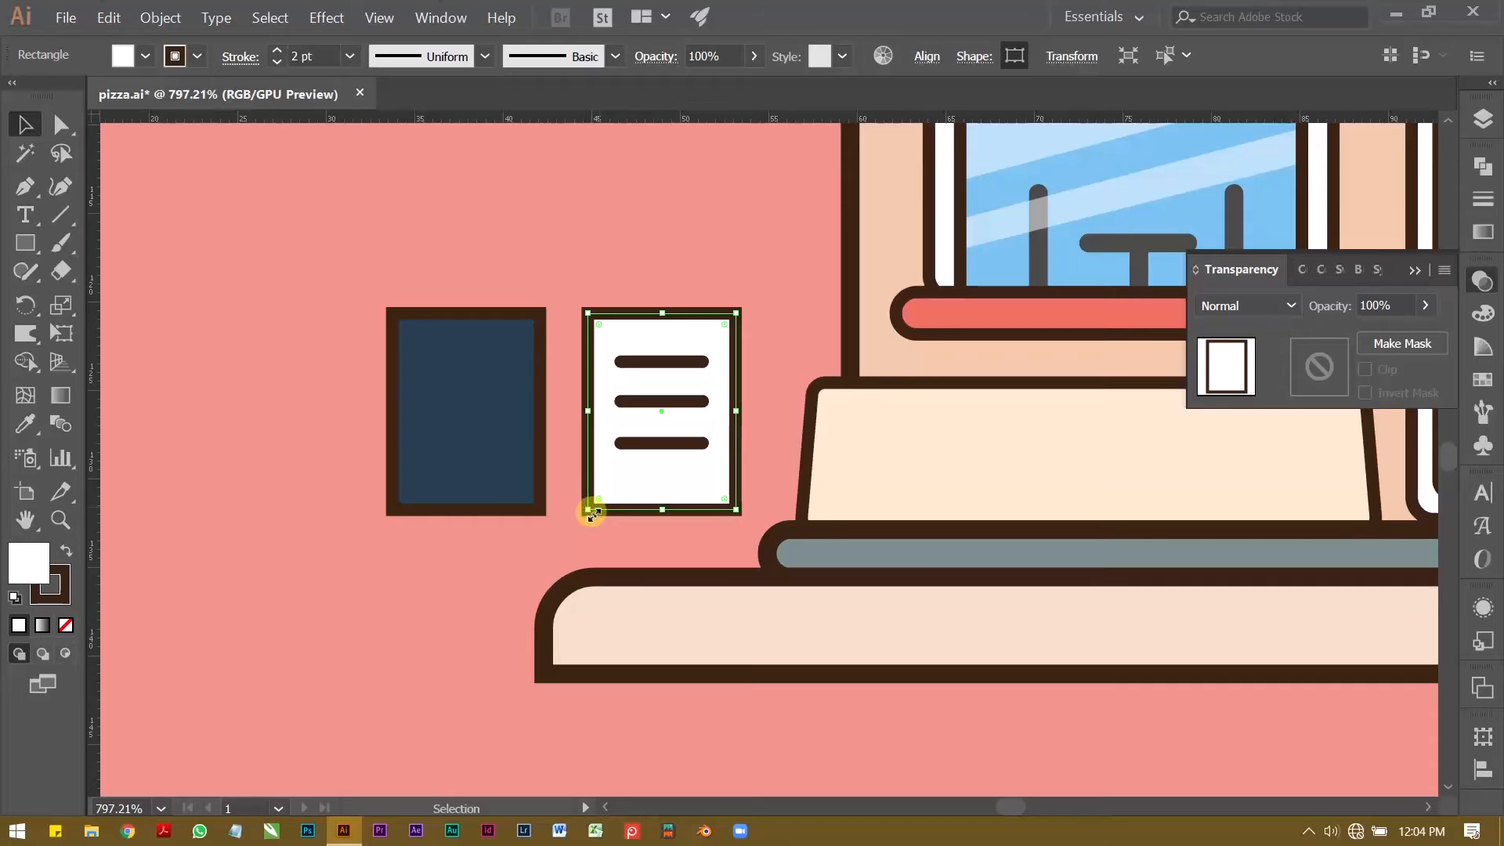
key(a)
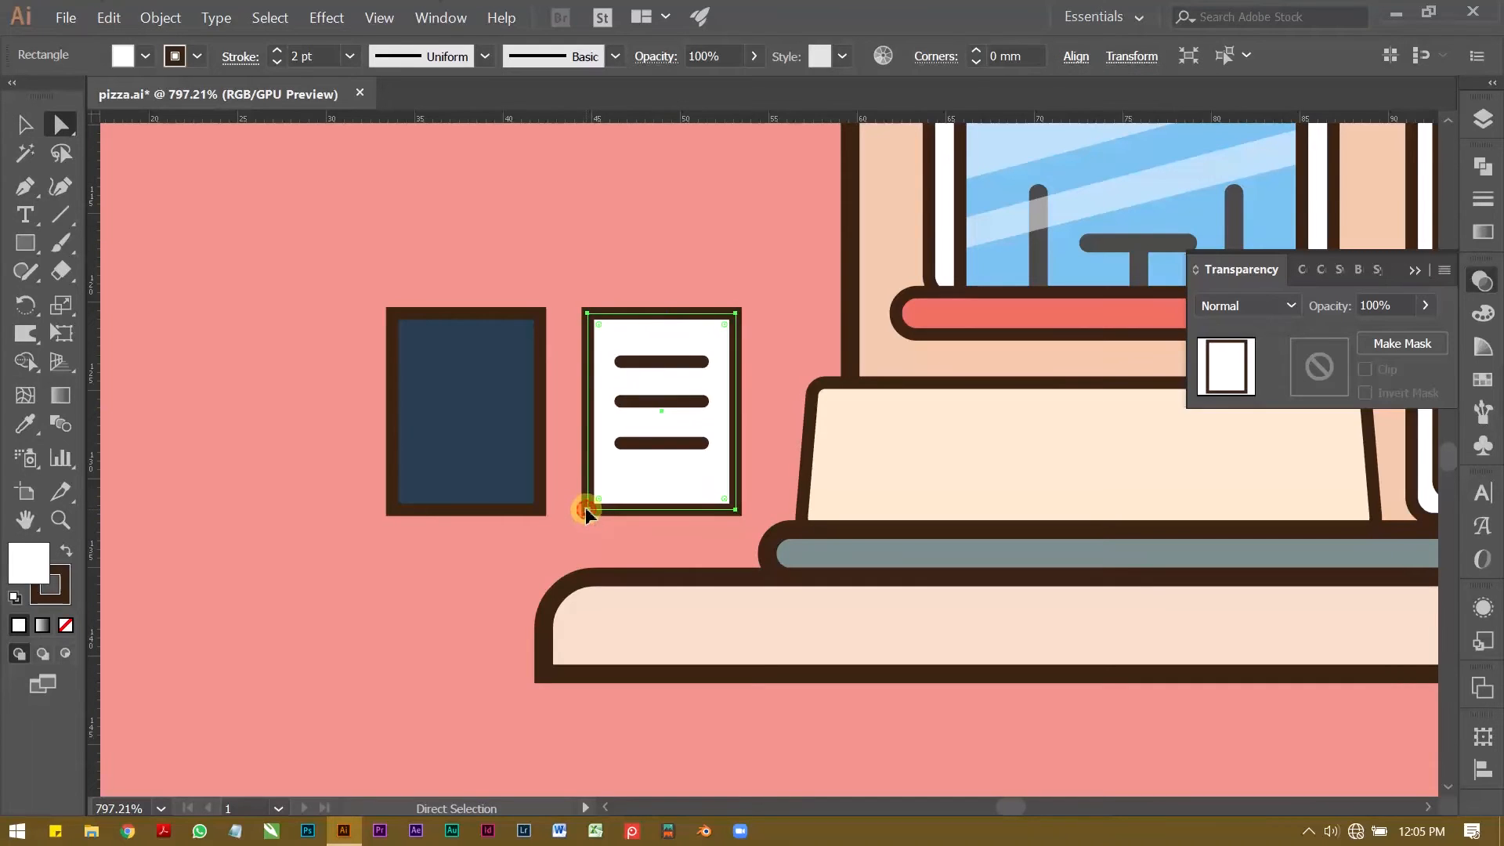
click(586, 510)
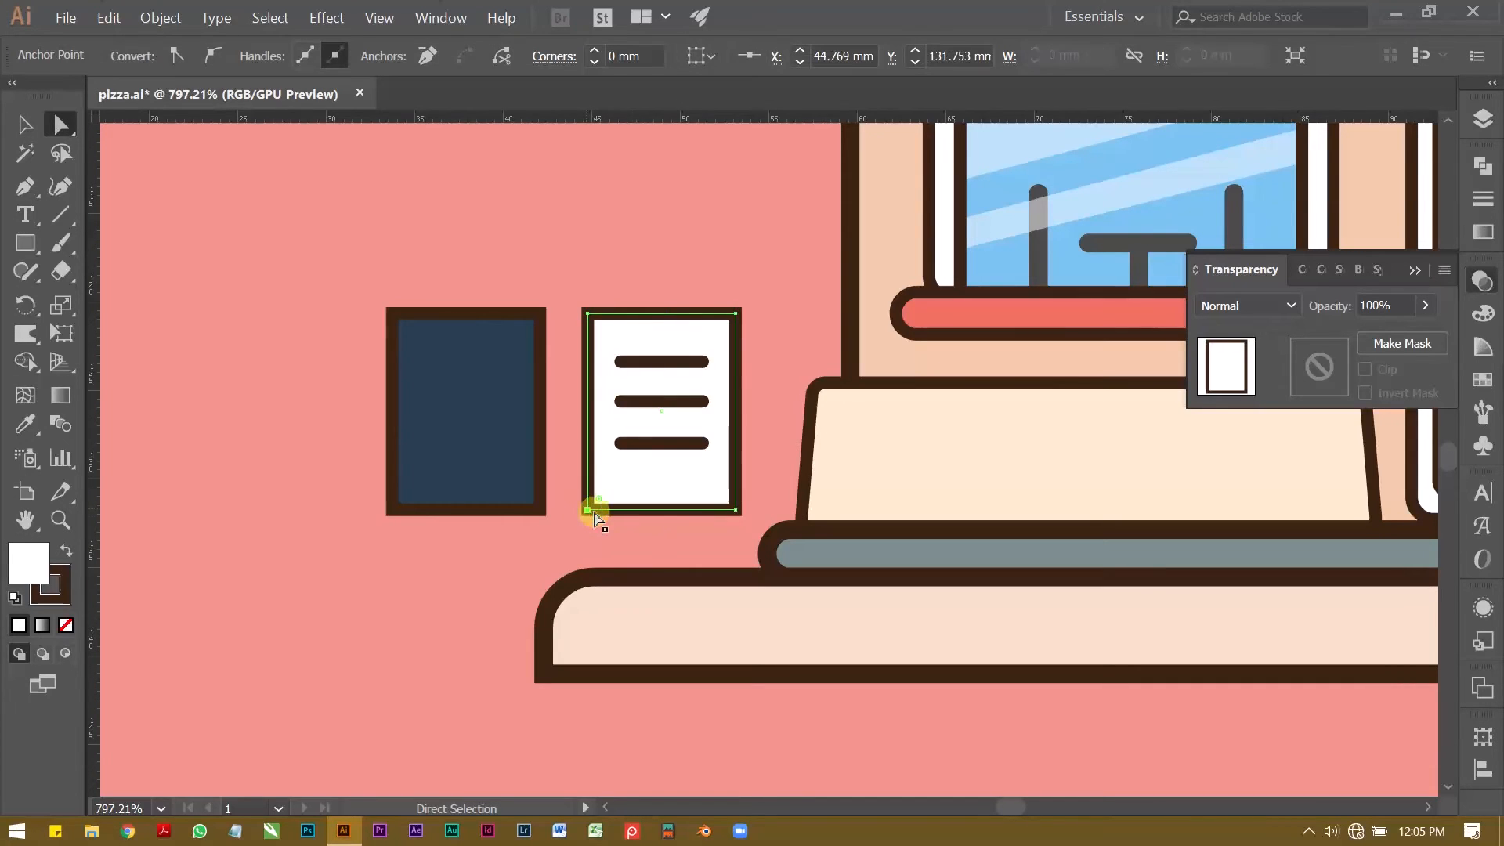
shift+click(736, 511)
key(Right)
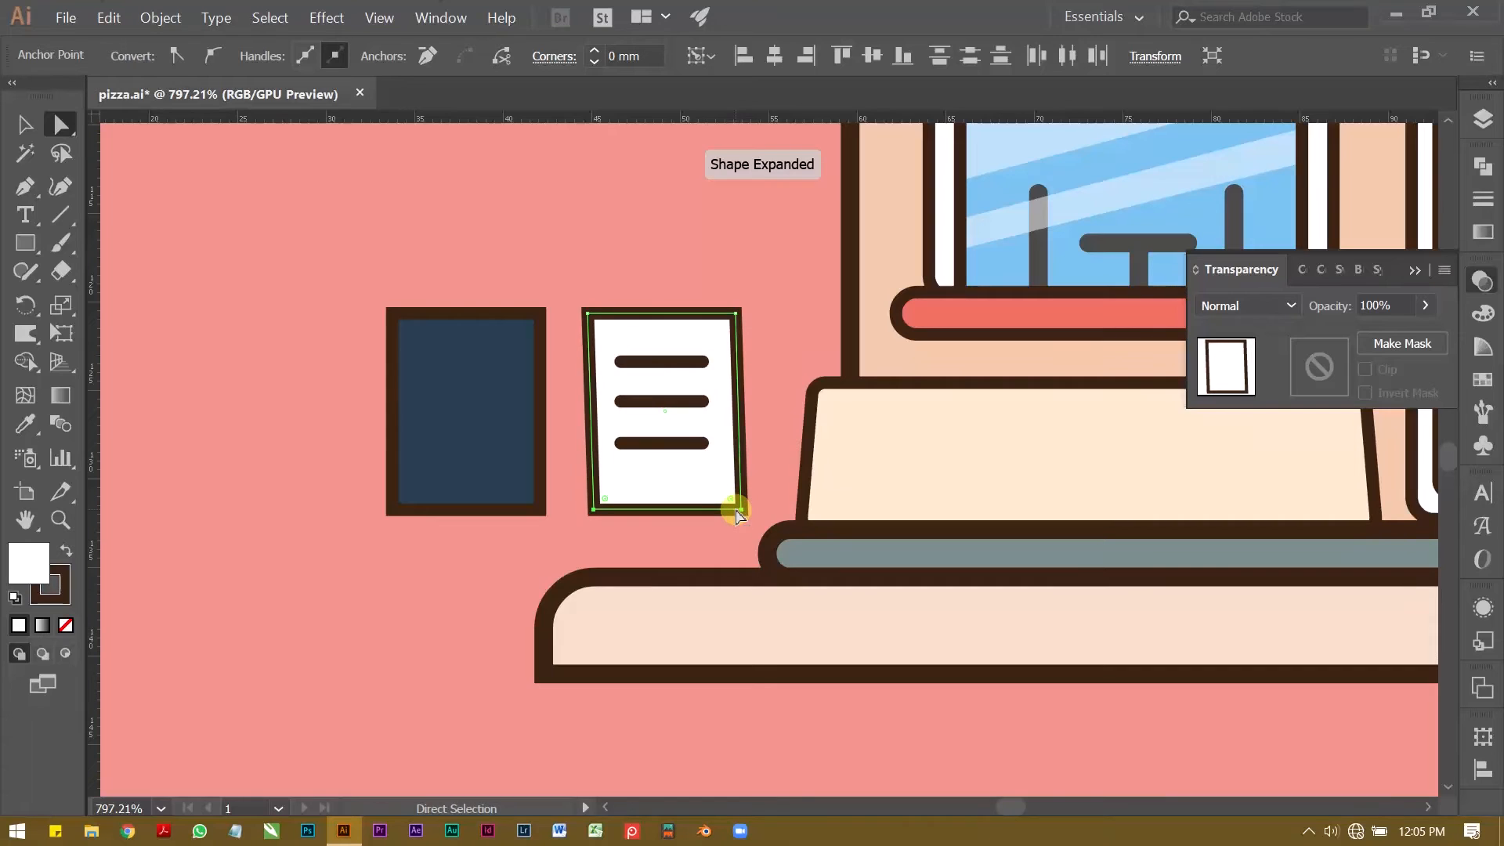
key(Right)
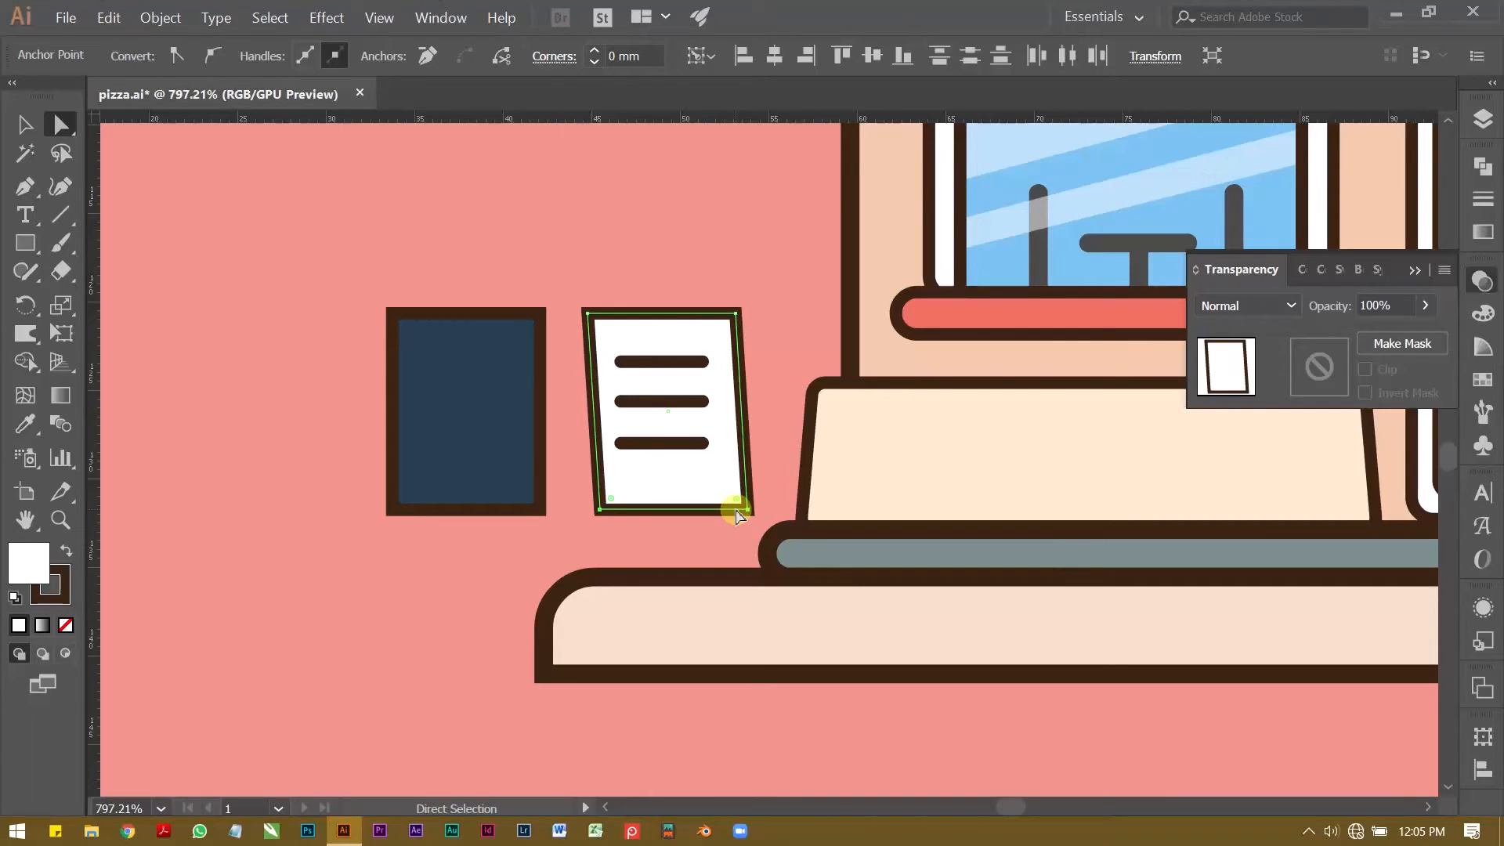
key(Right)
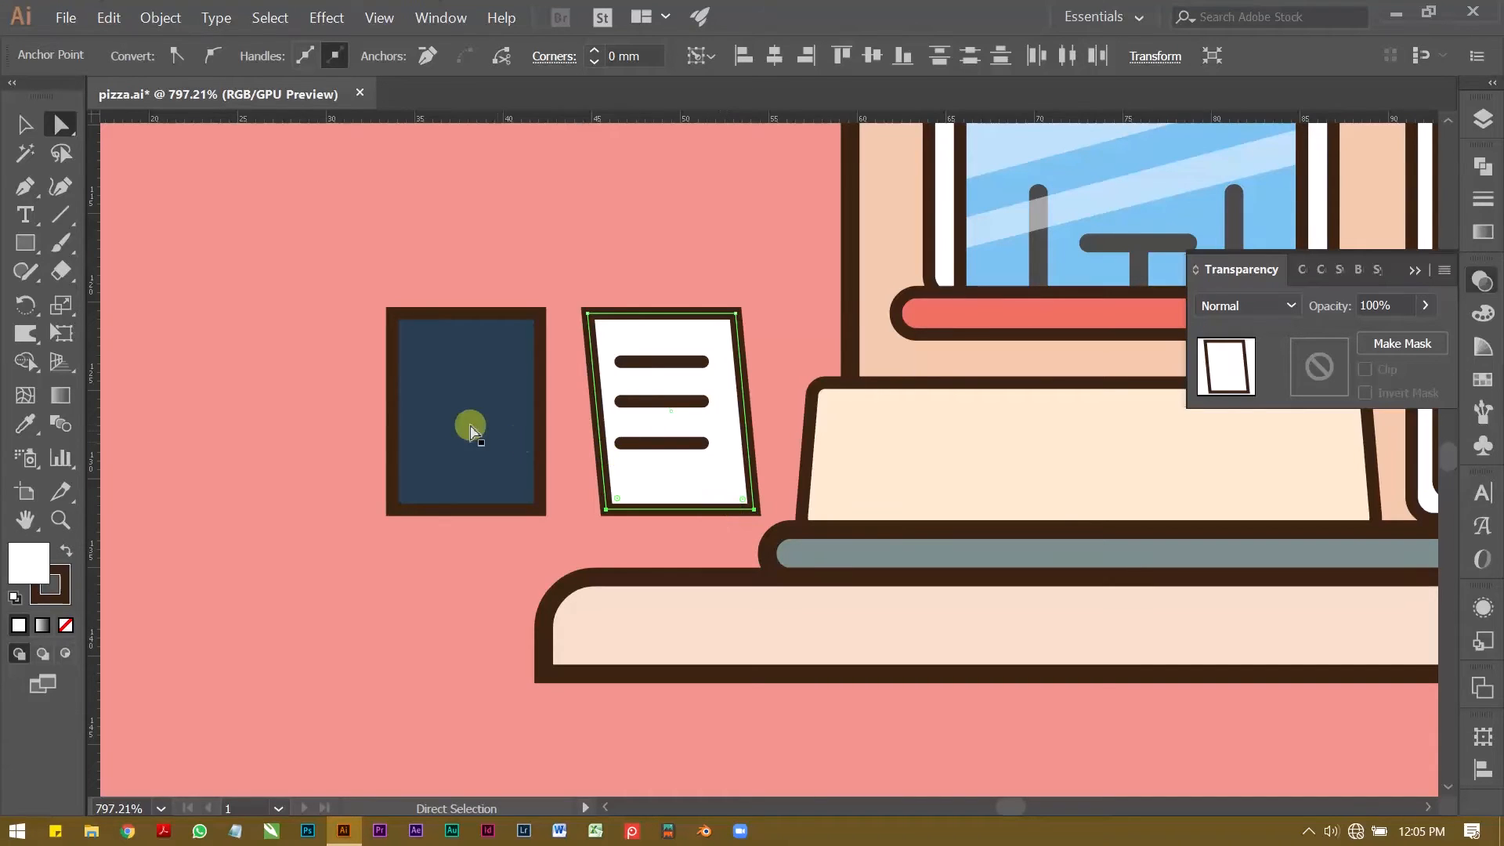
Step: Slant the dark blue panel the opposite way by shifting its two bottom corner points about 1 mm to the left
click(466, 422)
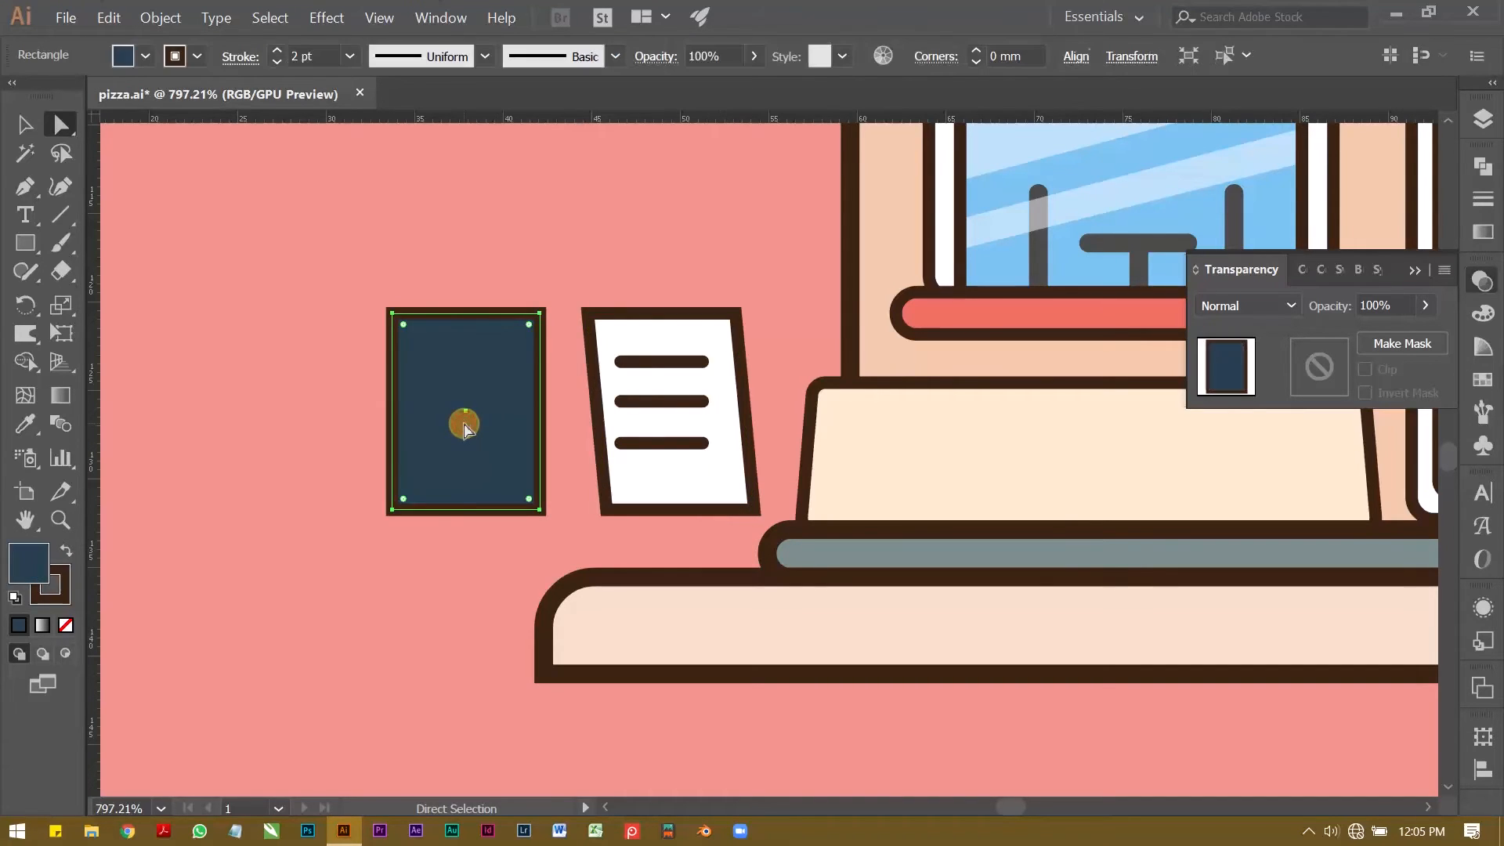
click(393, 511)
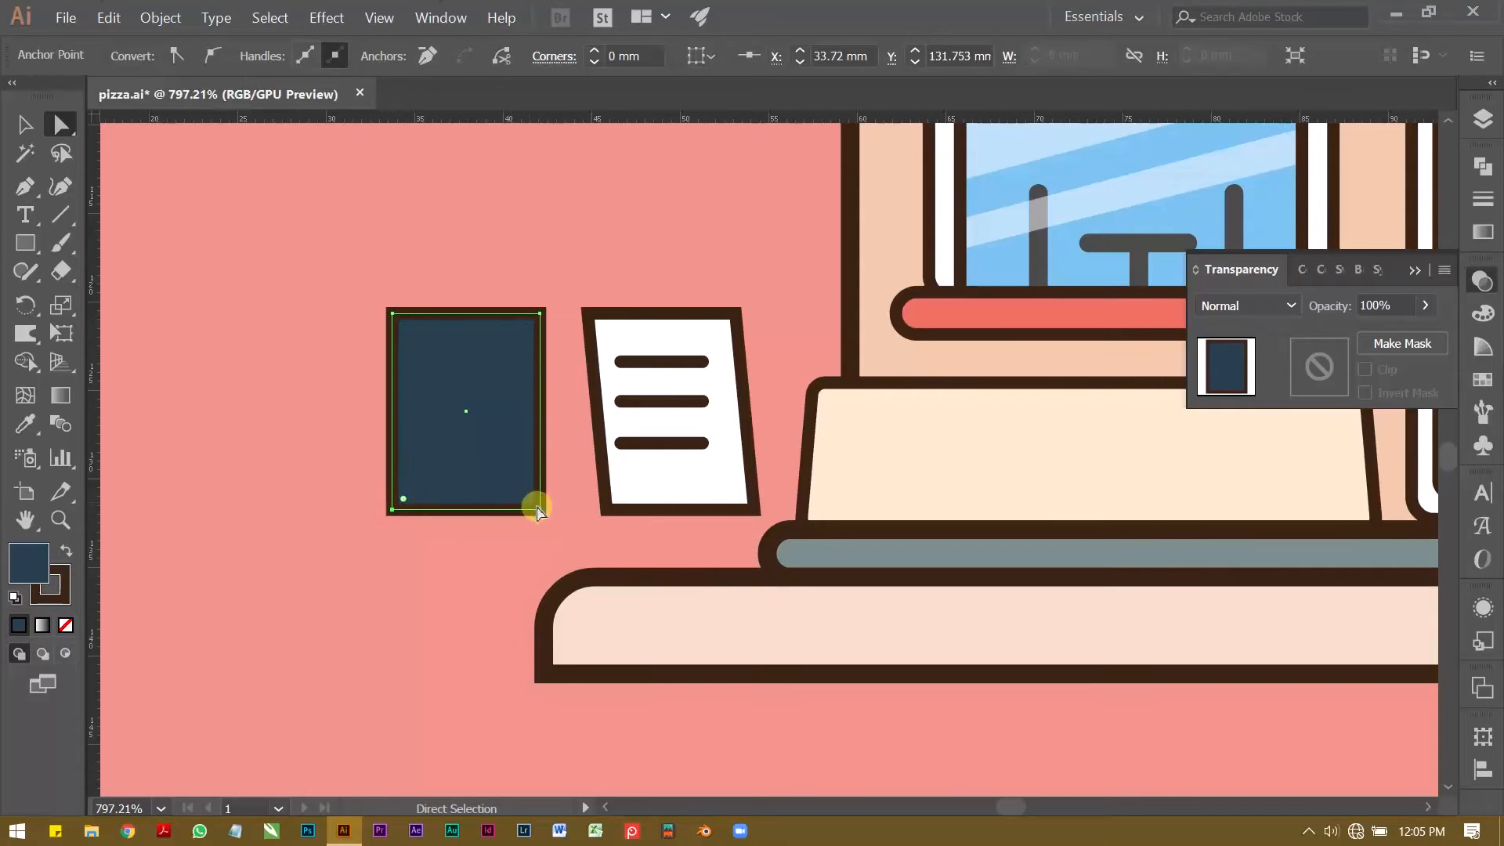
shift+click(542, 515)
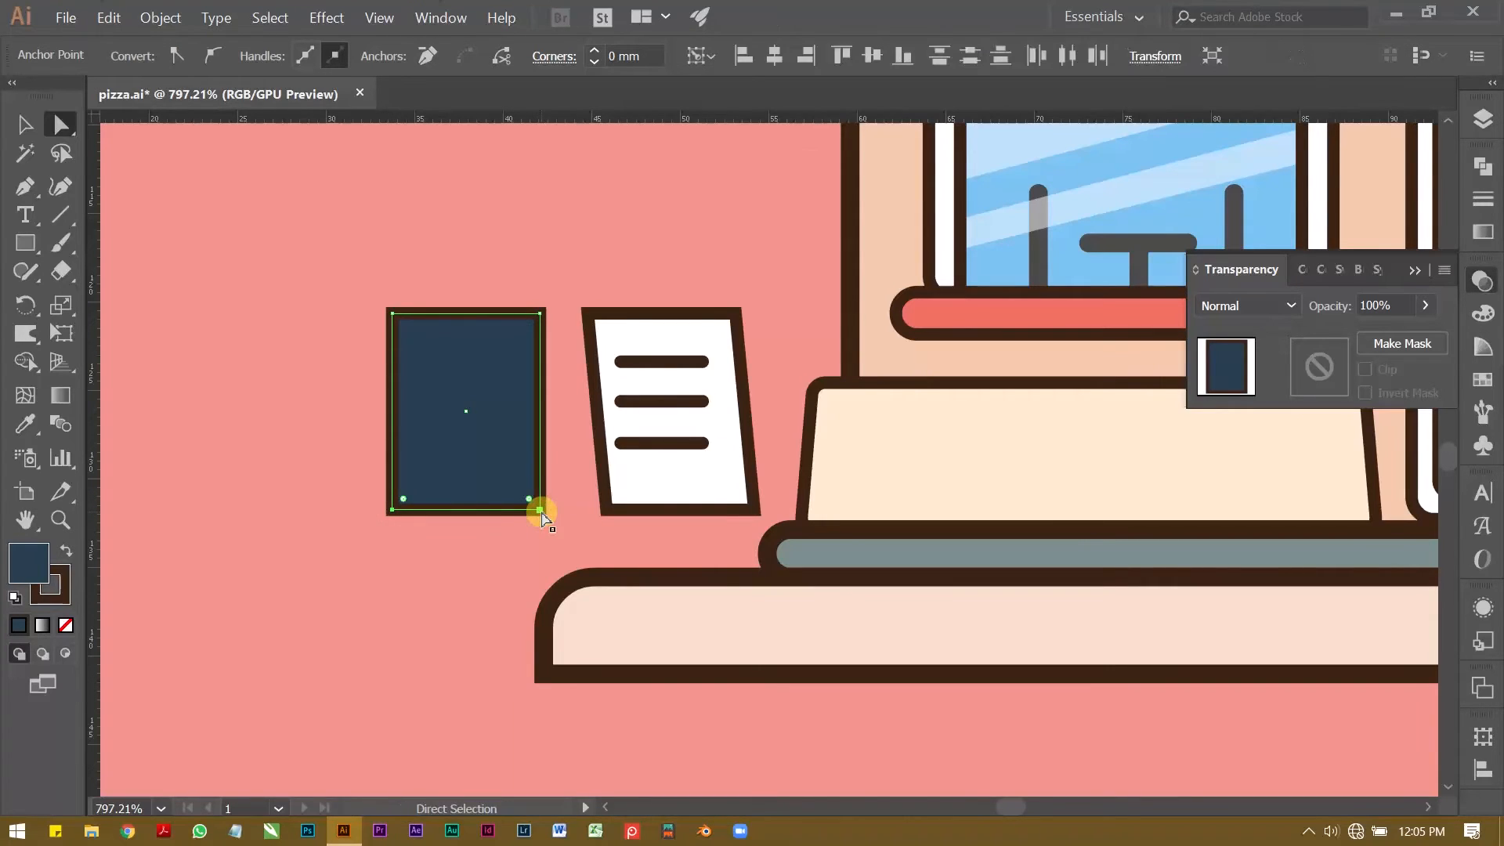
key(Left)
key(Left)
key(Left)
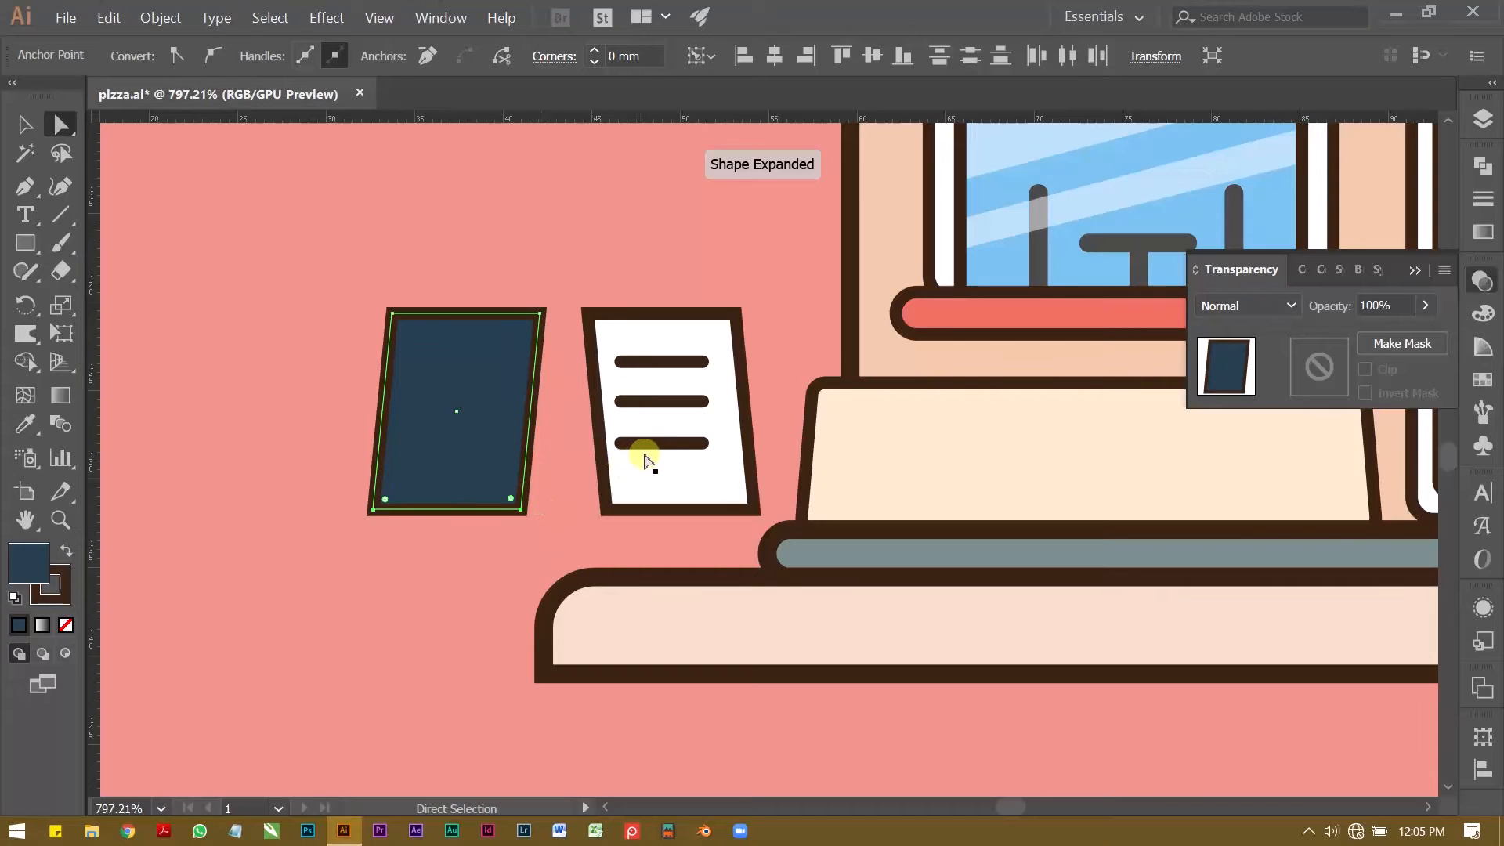
Step: Stagger the text lines along the slant, shifting the lowest about 0.7 mm and the middle about 0.35 mm to the right
click(672, 443)
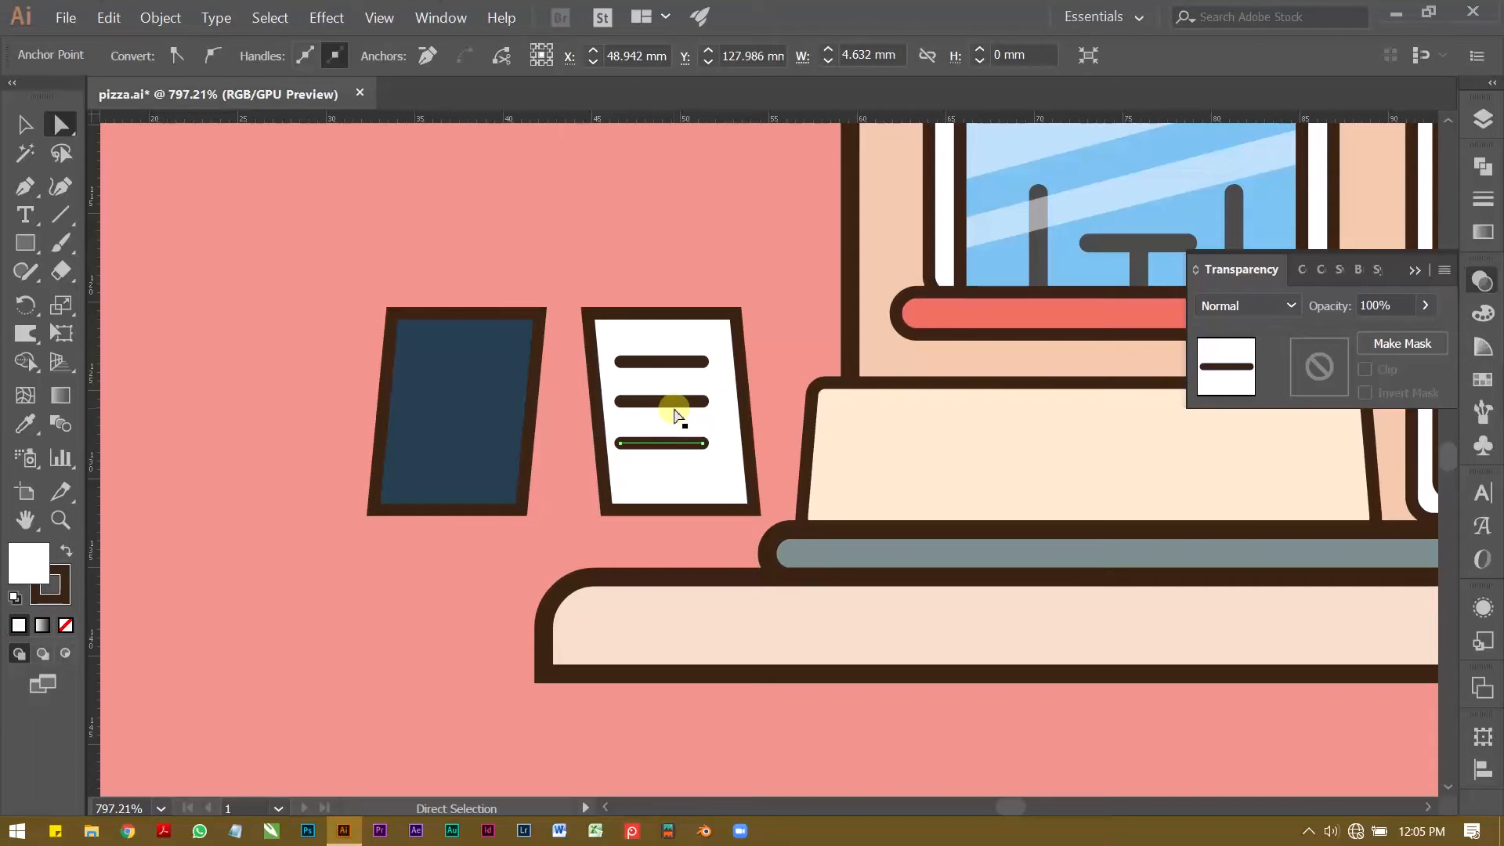
click(676, 411)
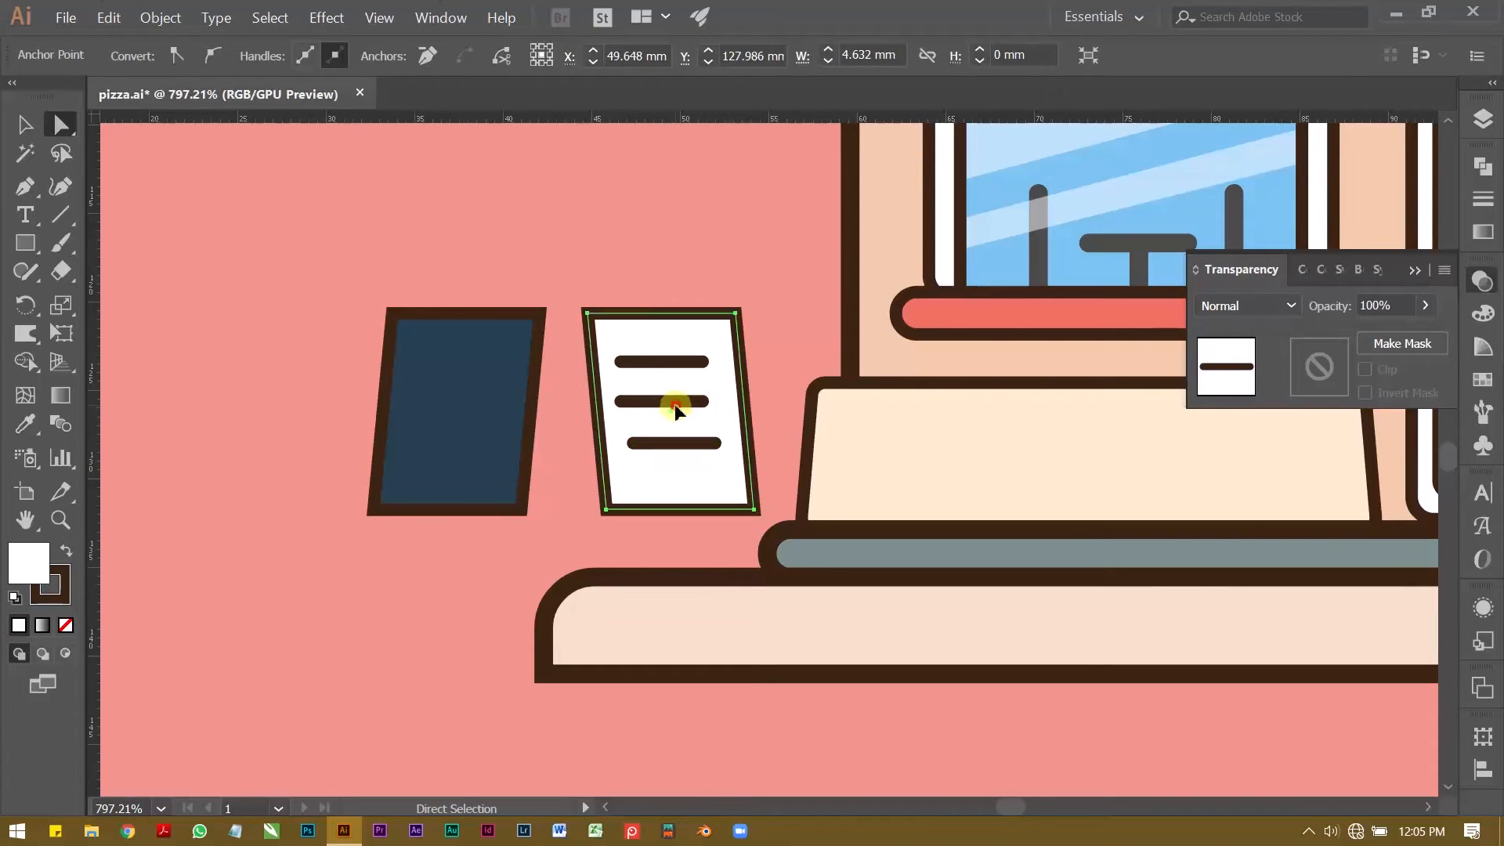
click(678, 403)
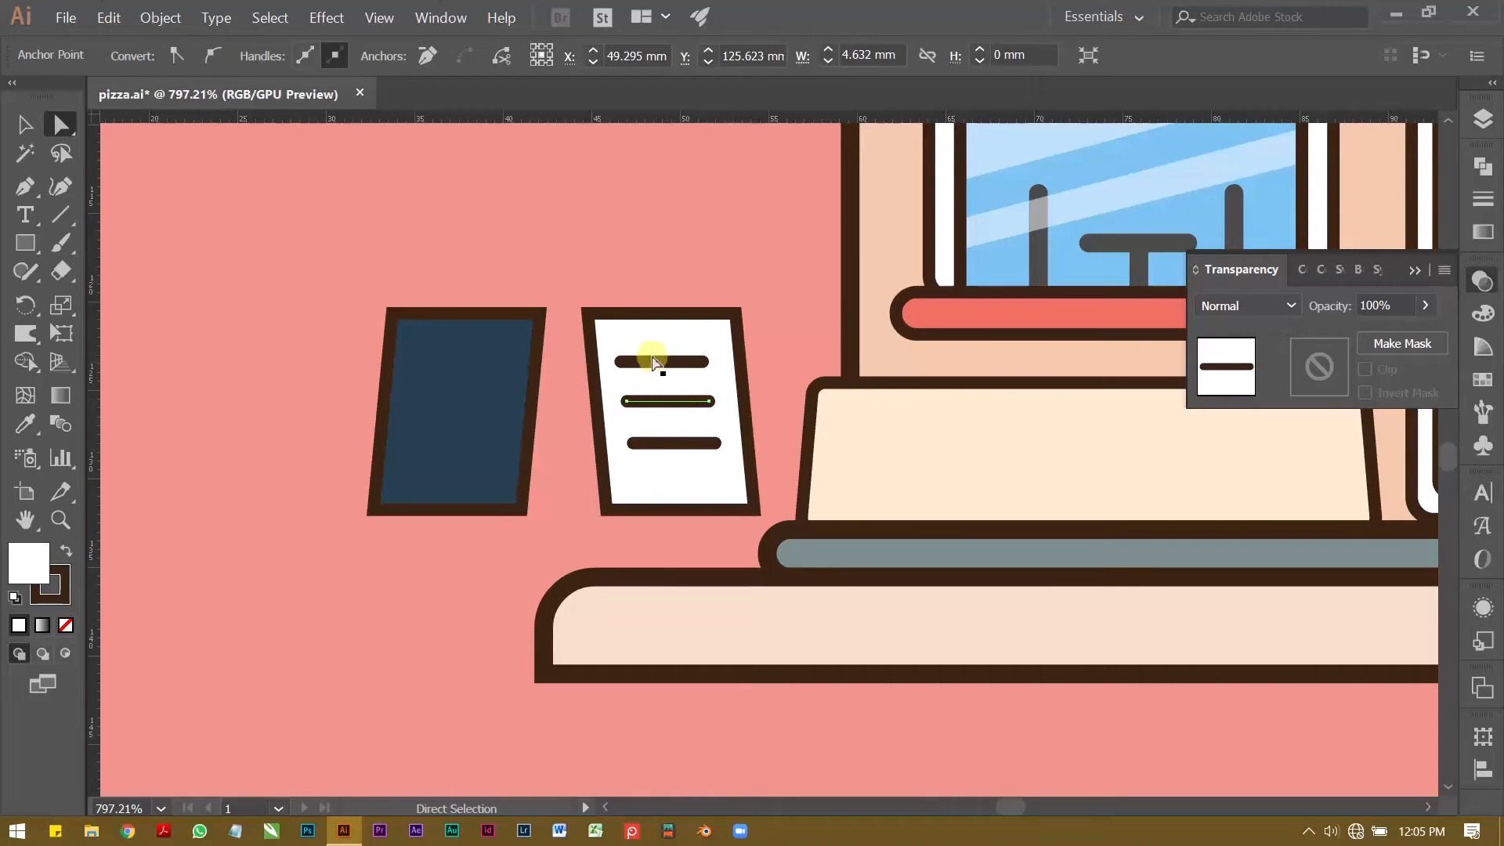
Step: Move the dark blue panel onto the white lined panel and send it behind, forming an A-frame sign with matching top edges
click(627, 330)
click(462, 387)
drag(462, 387, 658, 382)
key(ctrl+bracketleft)
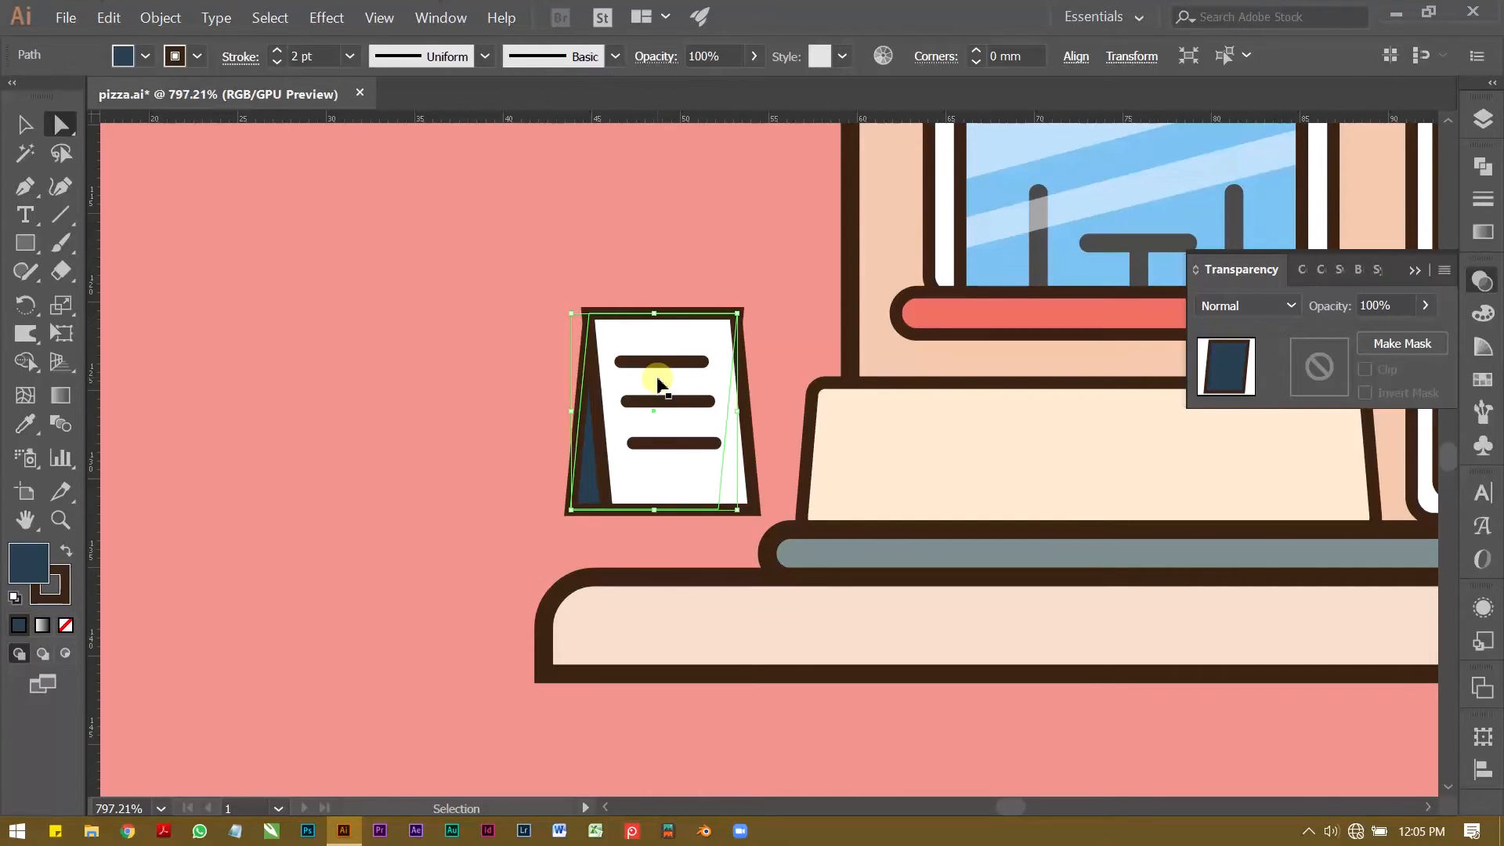
click(436, 383)
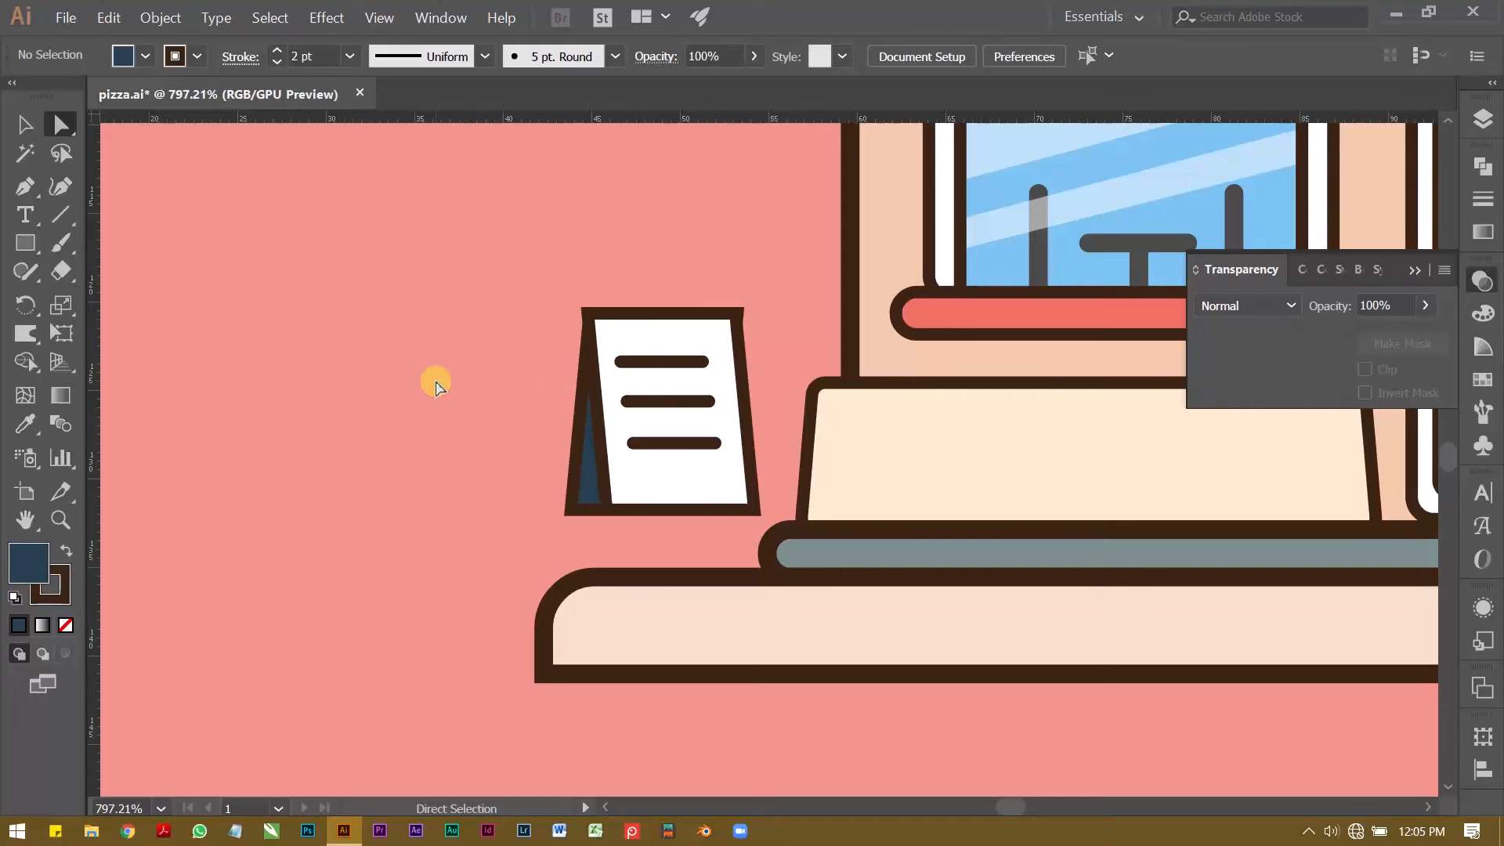
Step: Slant the dark blue back panel further by shifting its two bottom corner points about 1.8 mm to the left
click(587, 494)
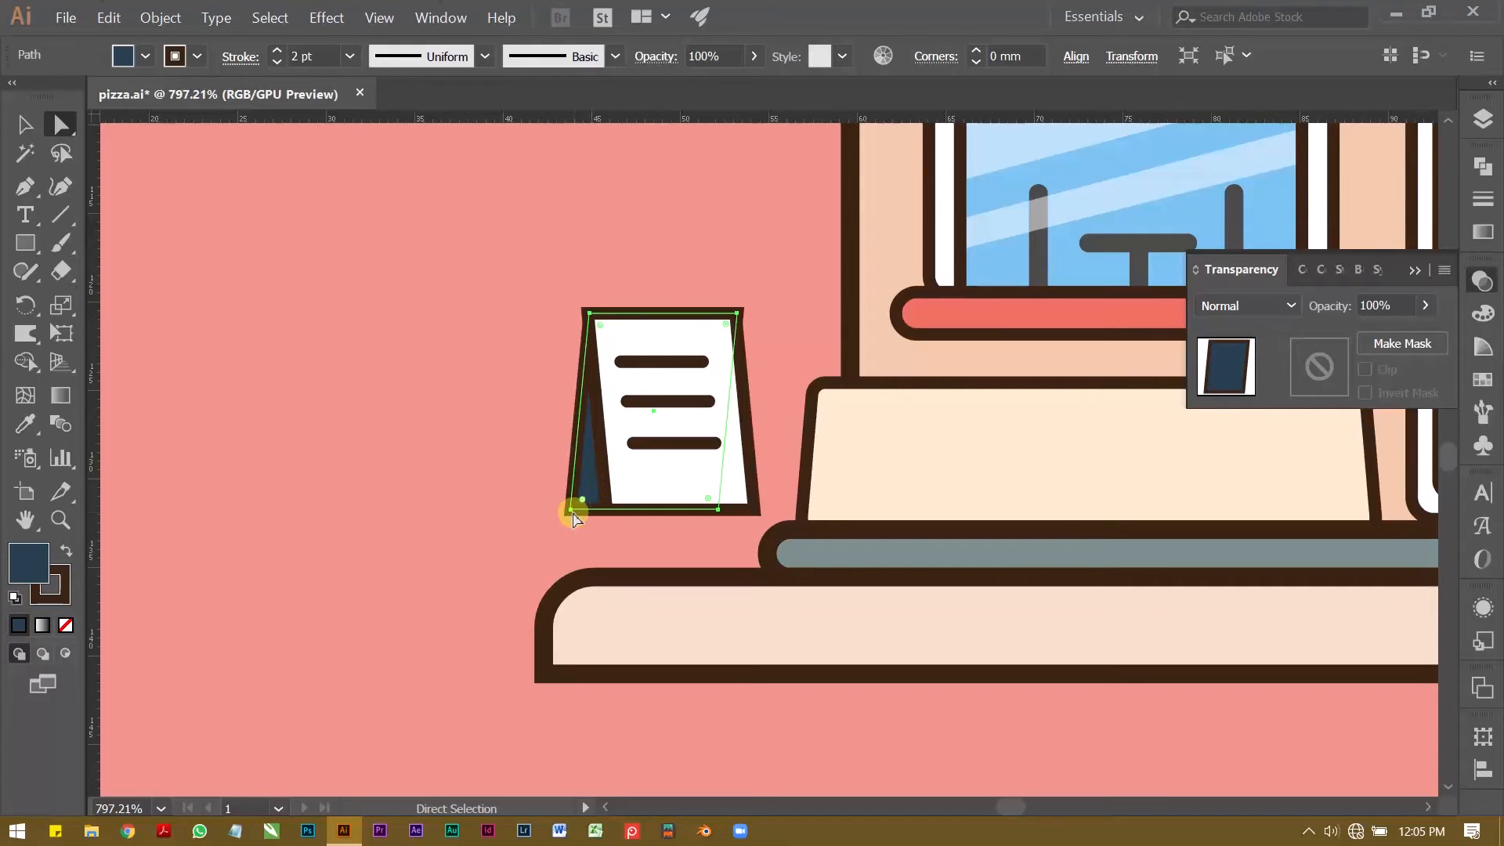
click(571, 509)
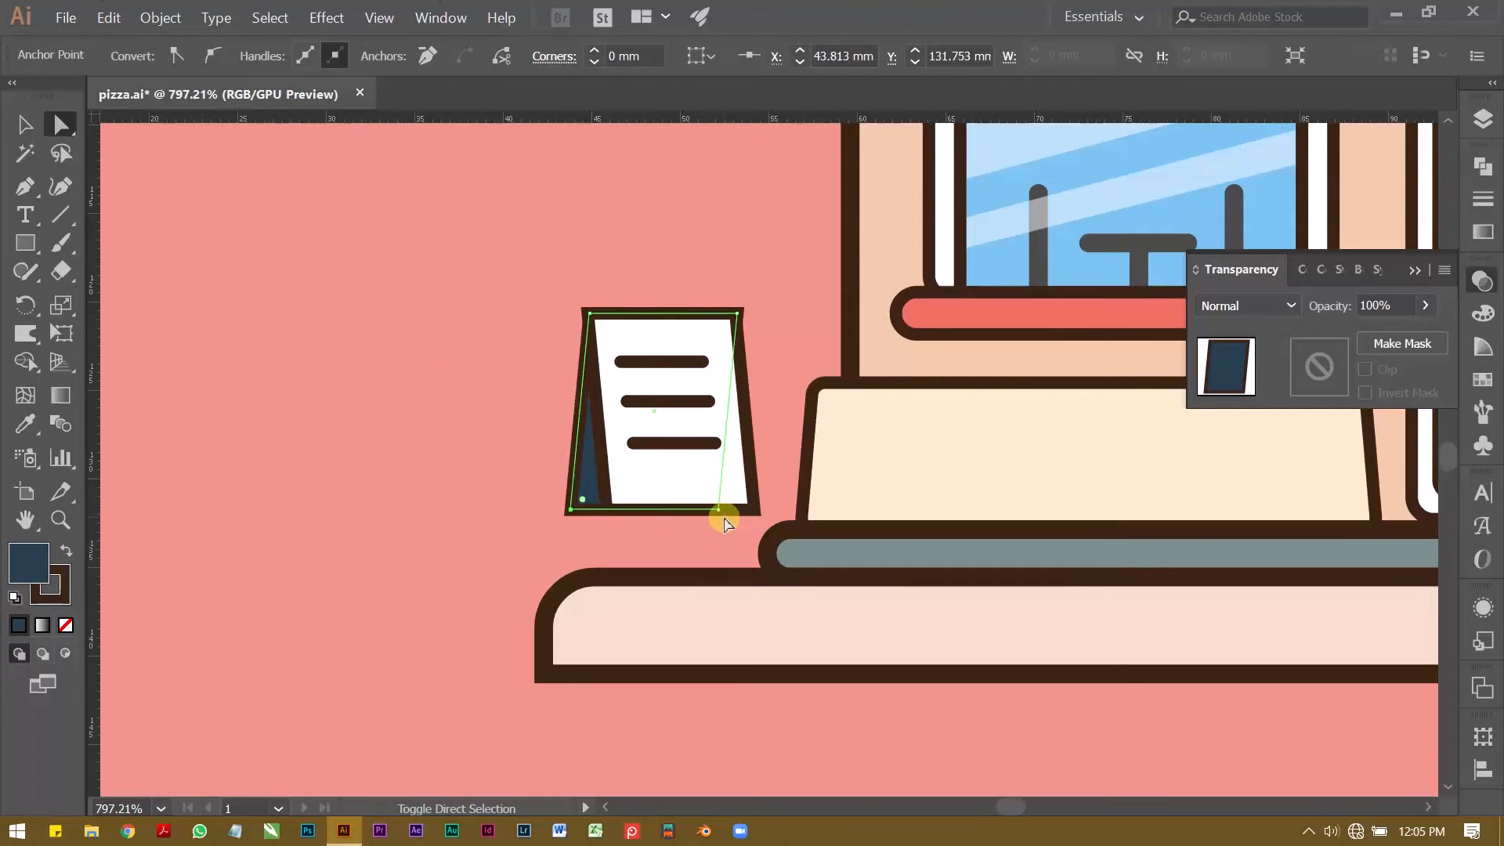
shift+click(719, 509)
key(Left)
key(Left)
key(Left)
key(Left)
key(Left)
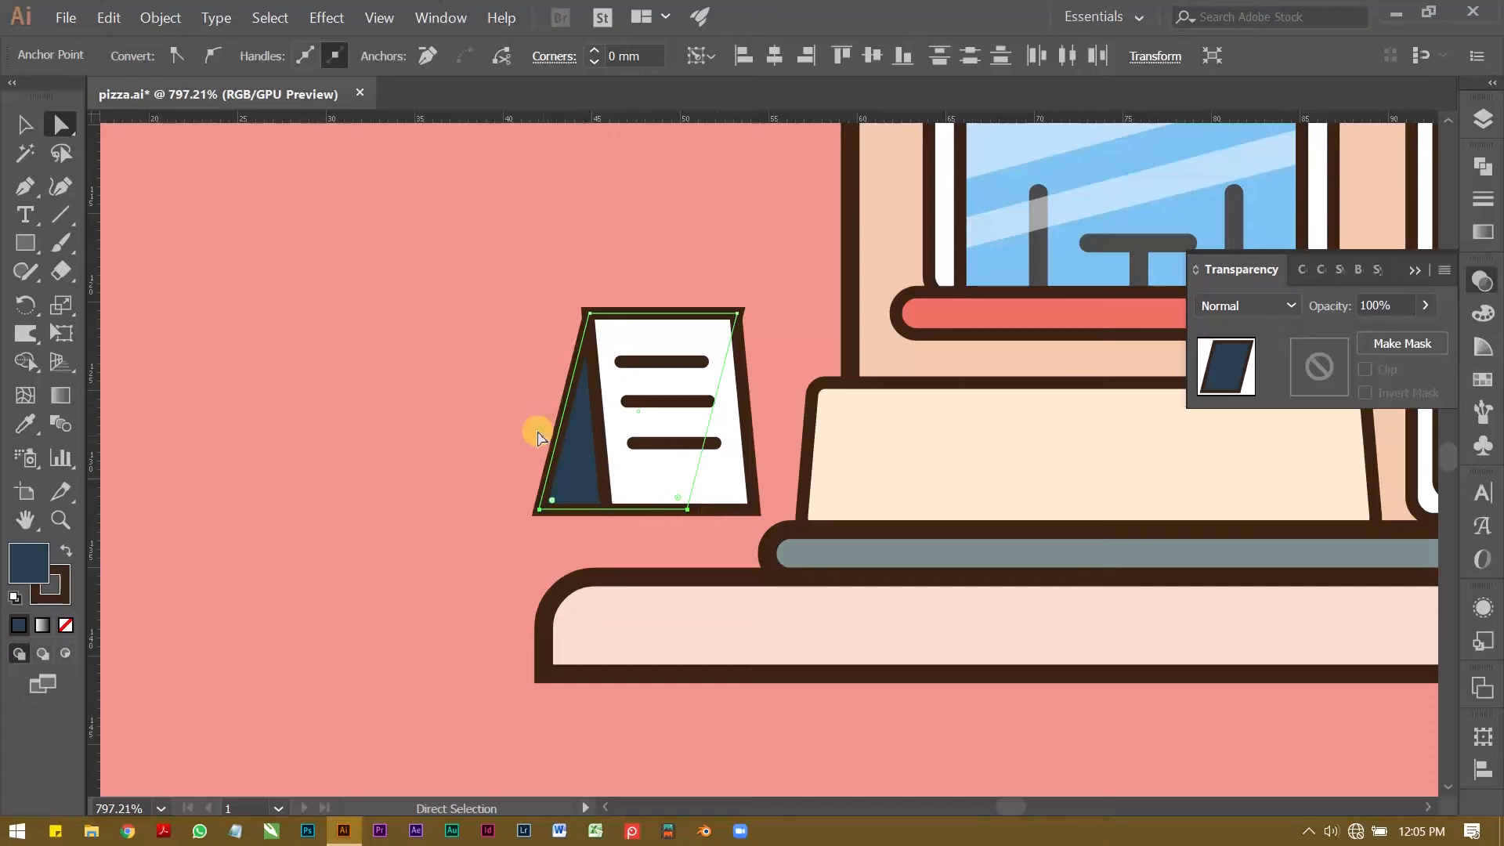
click(464, 398)
Step: Round all four corners of the white lined panel slightly
key(z)
click(564, 321)
key(v)
click(714, 325)
key(a)
click(626, 319)
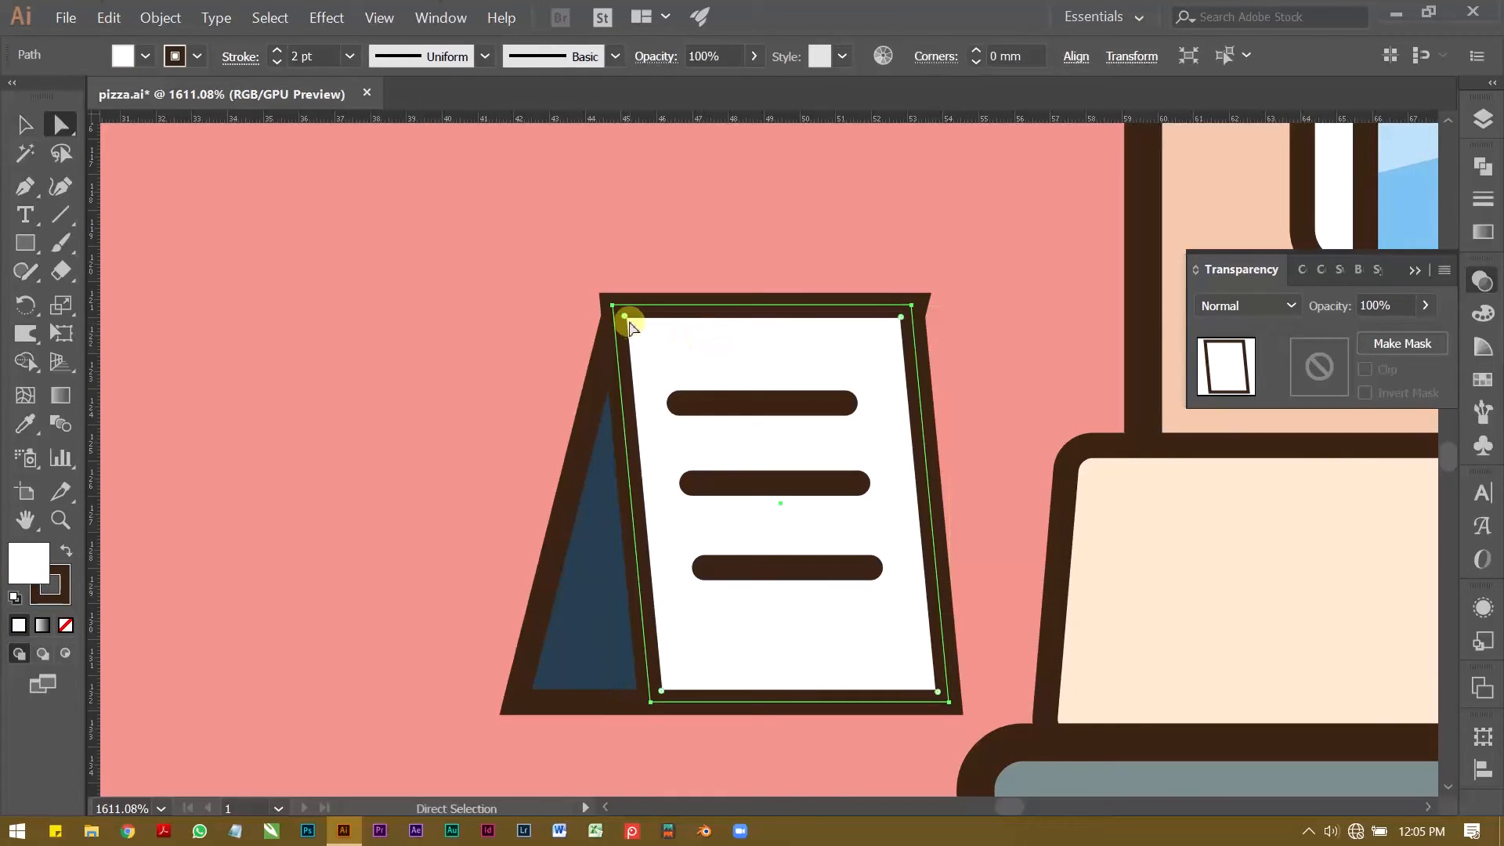
Step: Round the corners of the dark blue back panel to match the white panel
key(v)
click(607, 470)
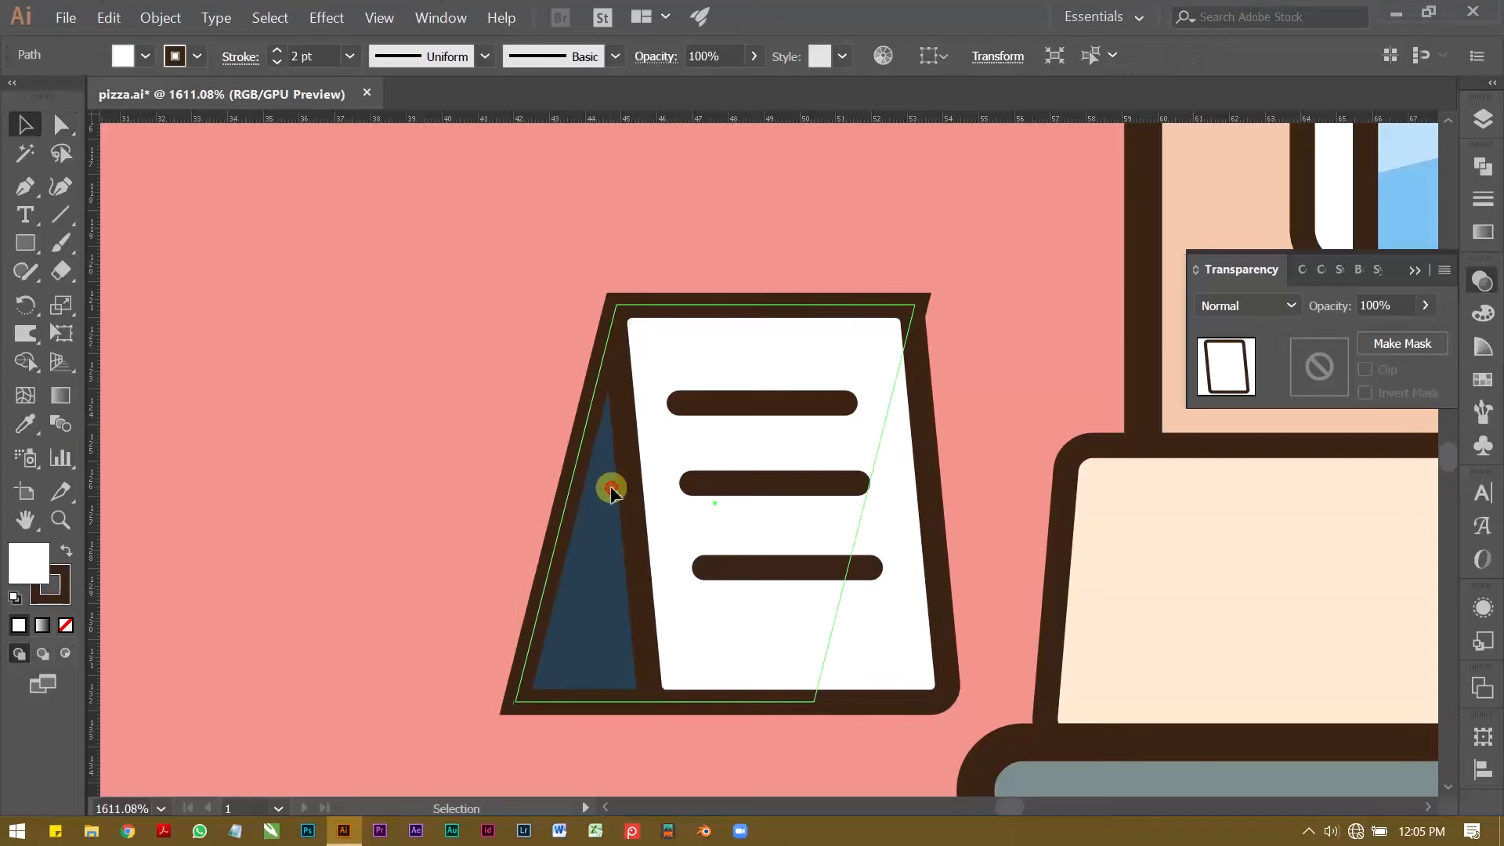
key(a)
click(901, 335)
drag(906, 323, 855, 280)
key(v)
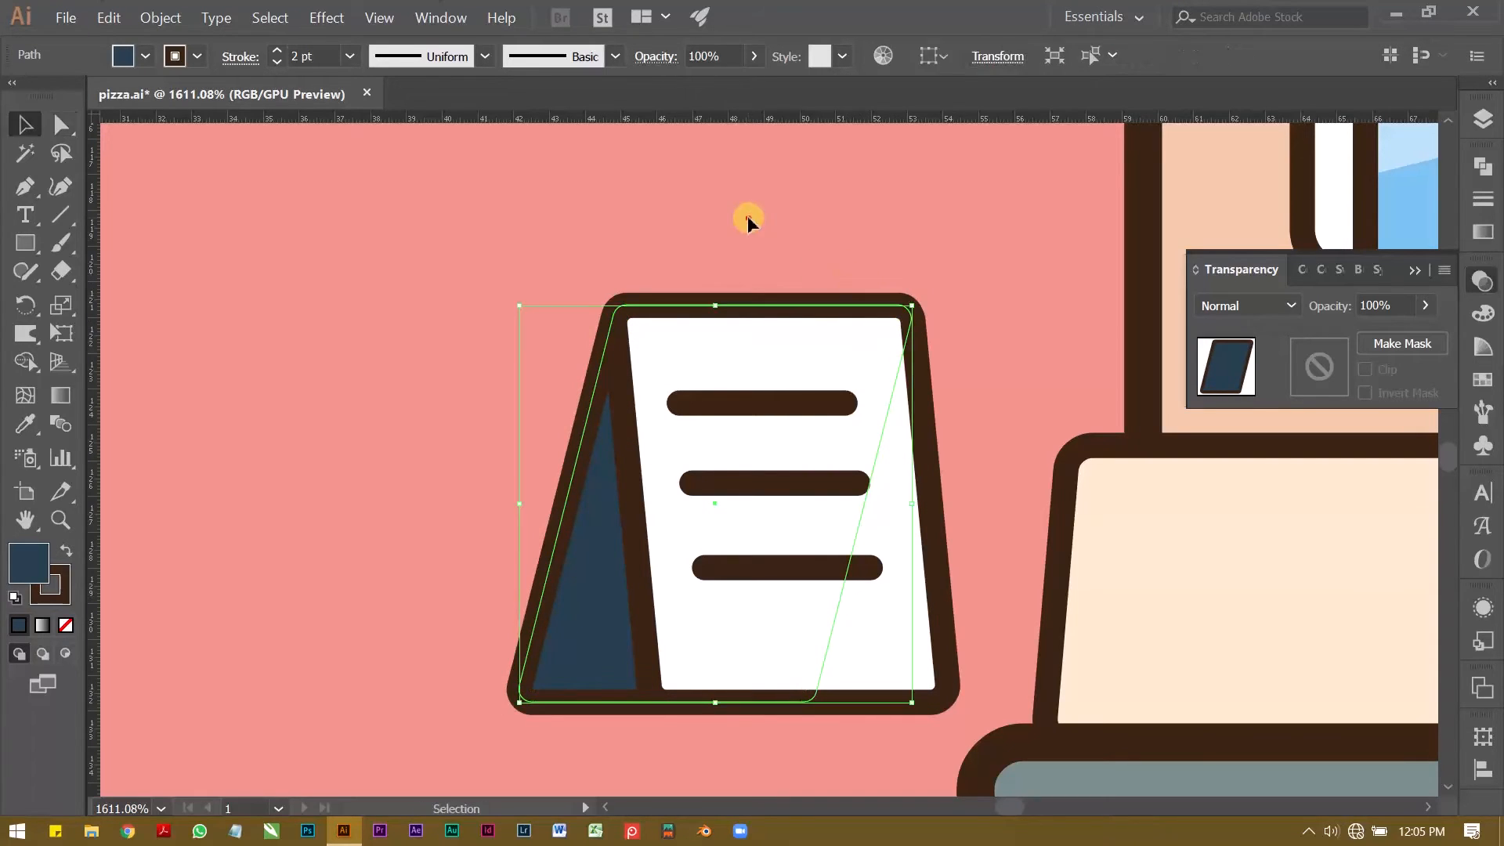
click(747, 215)
Step: Group all parts of the A-frame sign and place it on the left end of the shop's base
key(z)
drag(768, 358, 557, 383)
key(space)
drag(557, 383, 357, 431)
key(v)
click(438, 337)
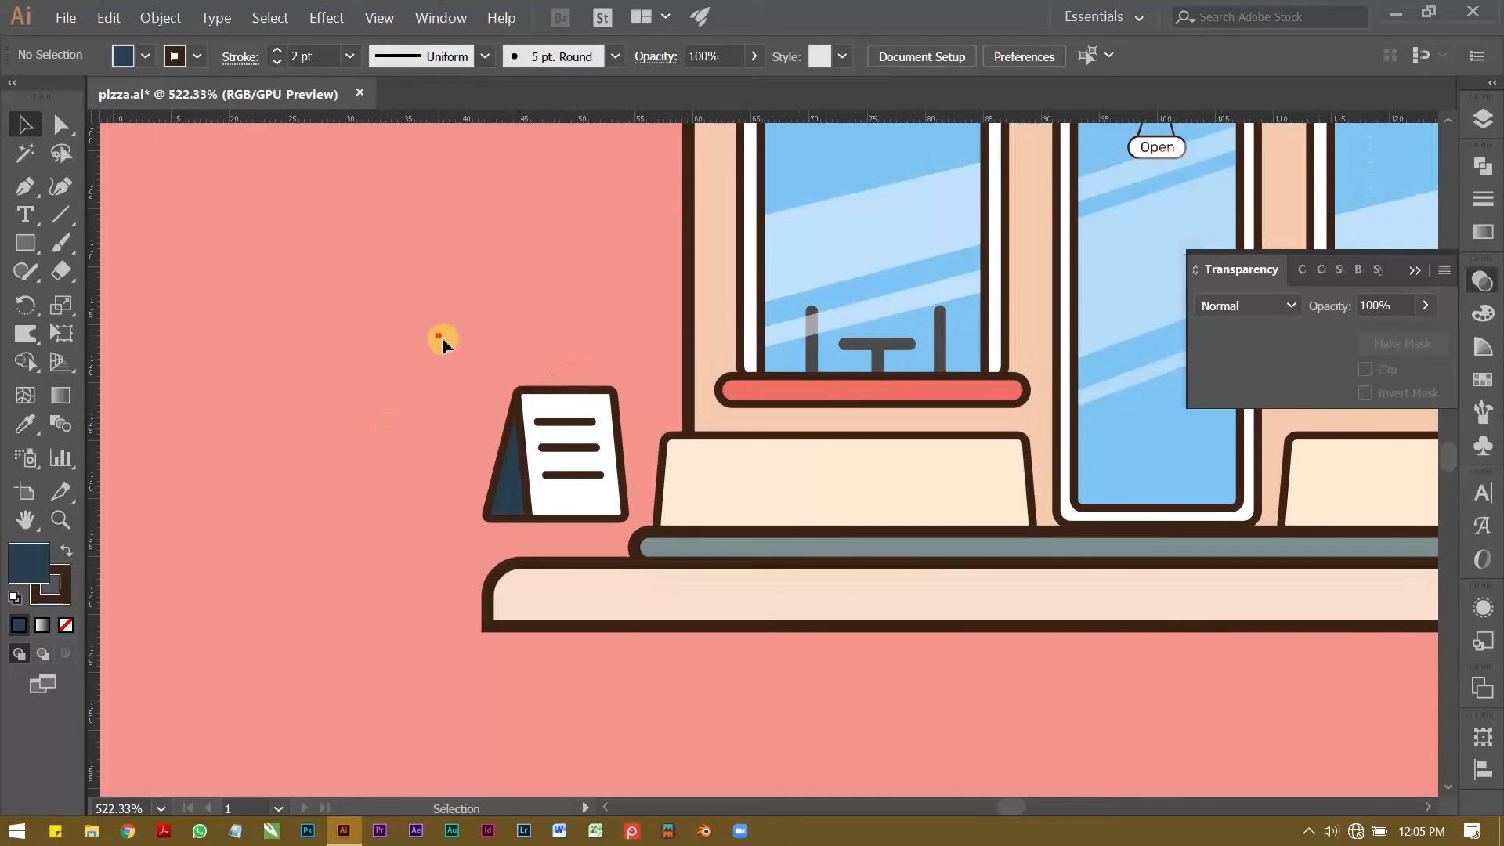
drag(597, 501, 607, 513)
key(ctrl+g)
drag(583, 446, 614, 486)
key(ctrl)
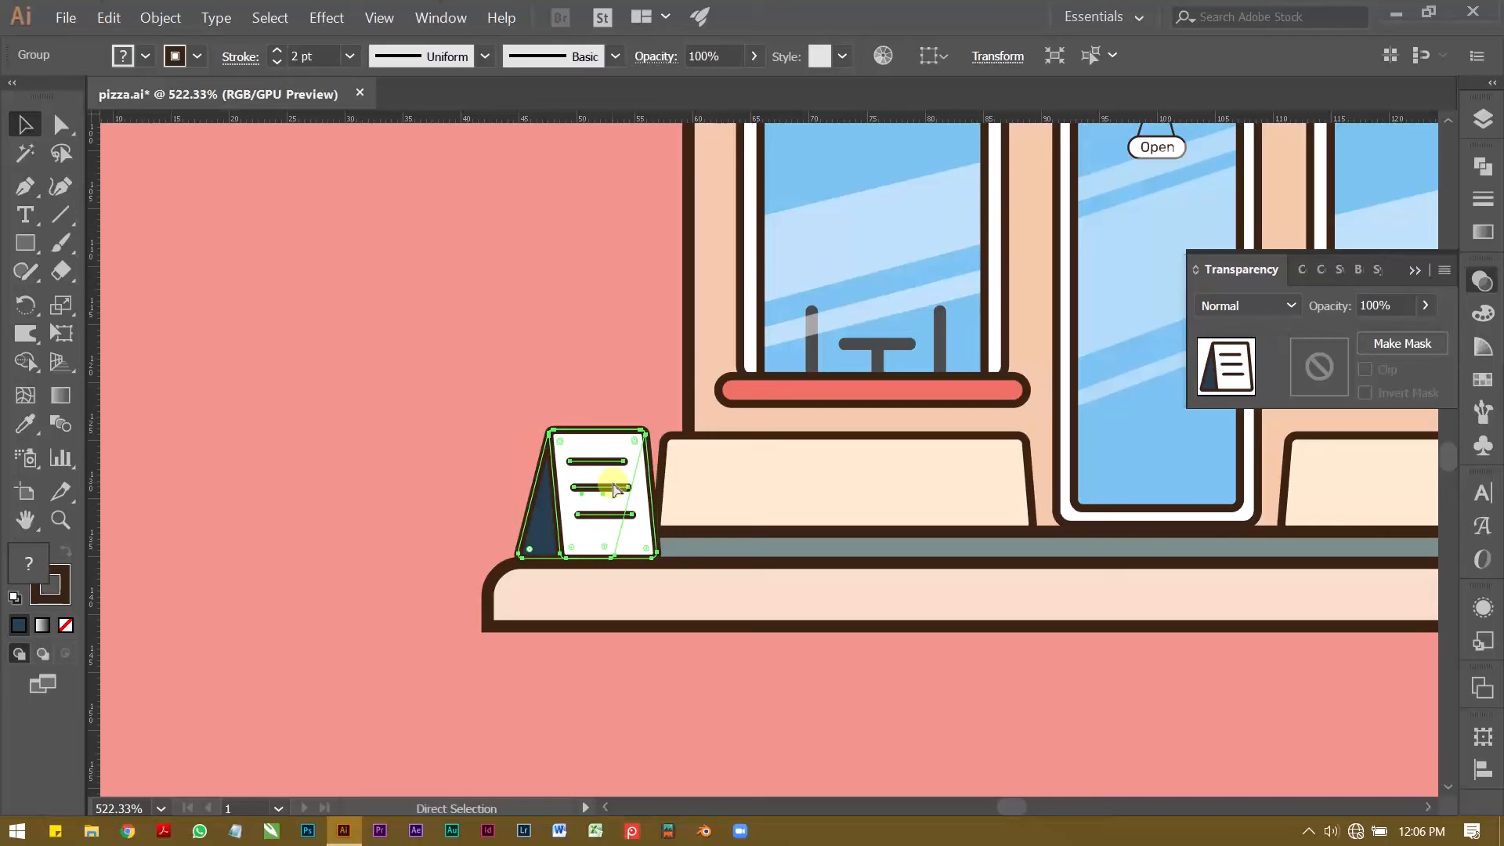
click(554, 364)
Step: Examine how the A-frame sign sits on the base beside the shop front, both up close and in the wider scene
key(z)
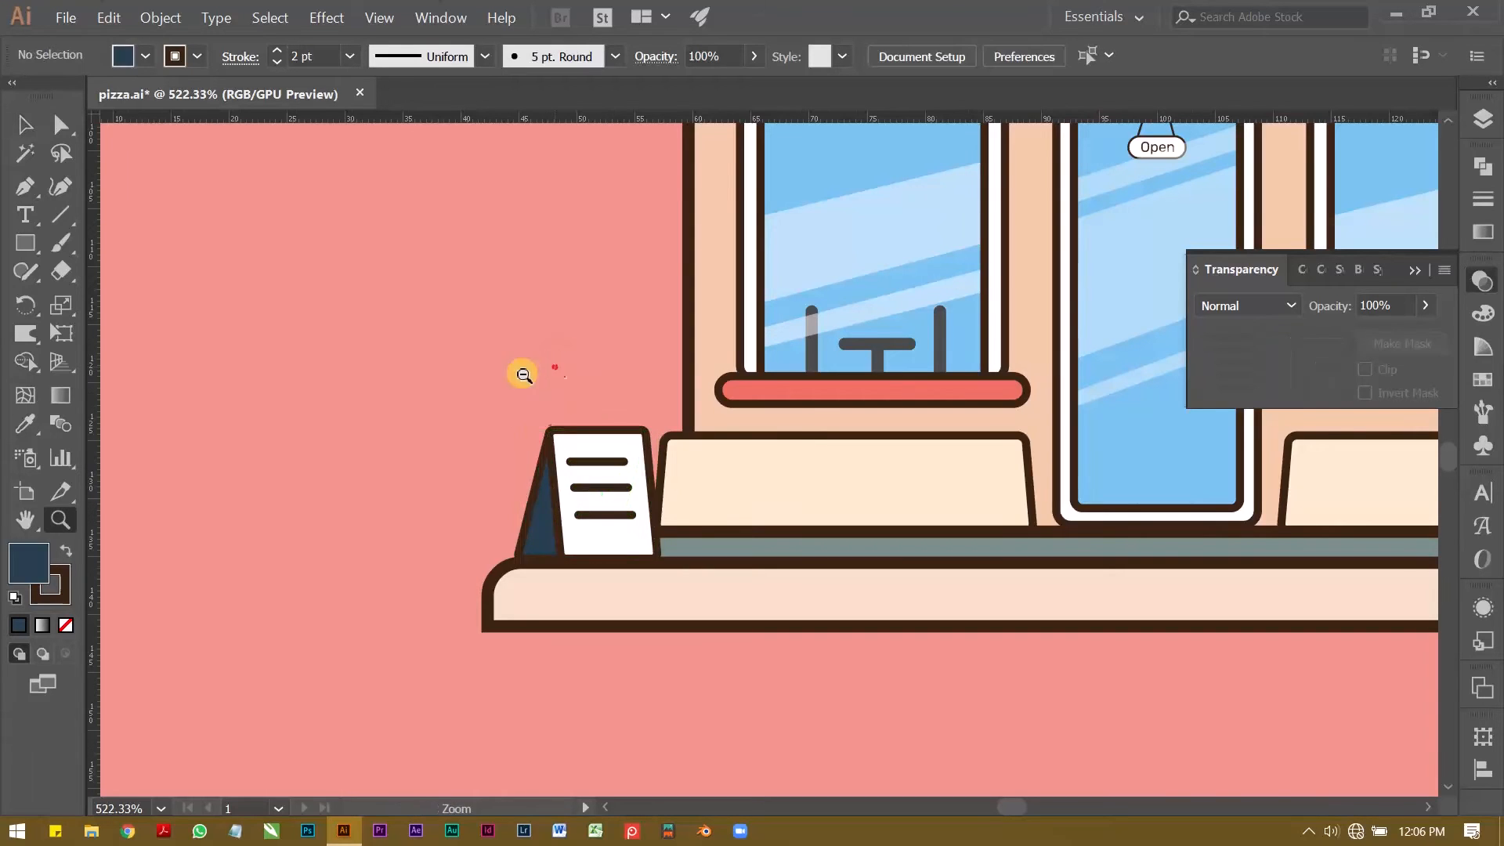
drag(480, 372, 424, 374)
drag(471, 491, 663, 497)
key(v)
click(672, 503)
key(a)
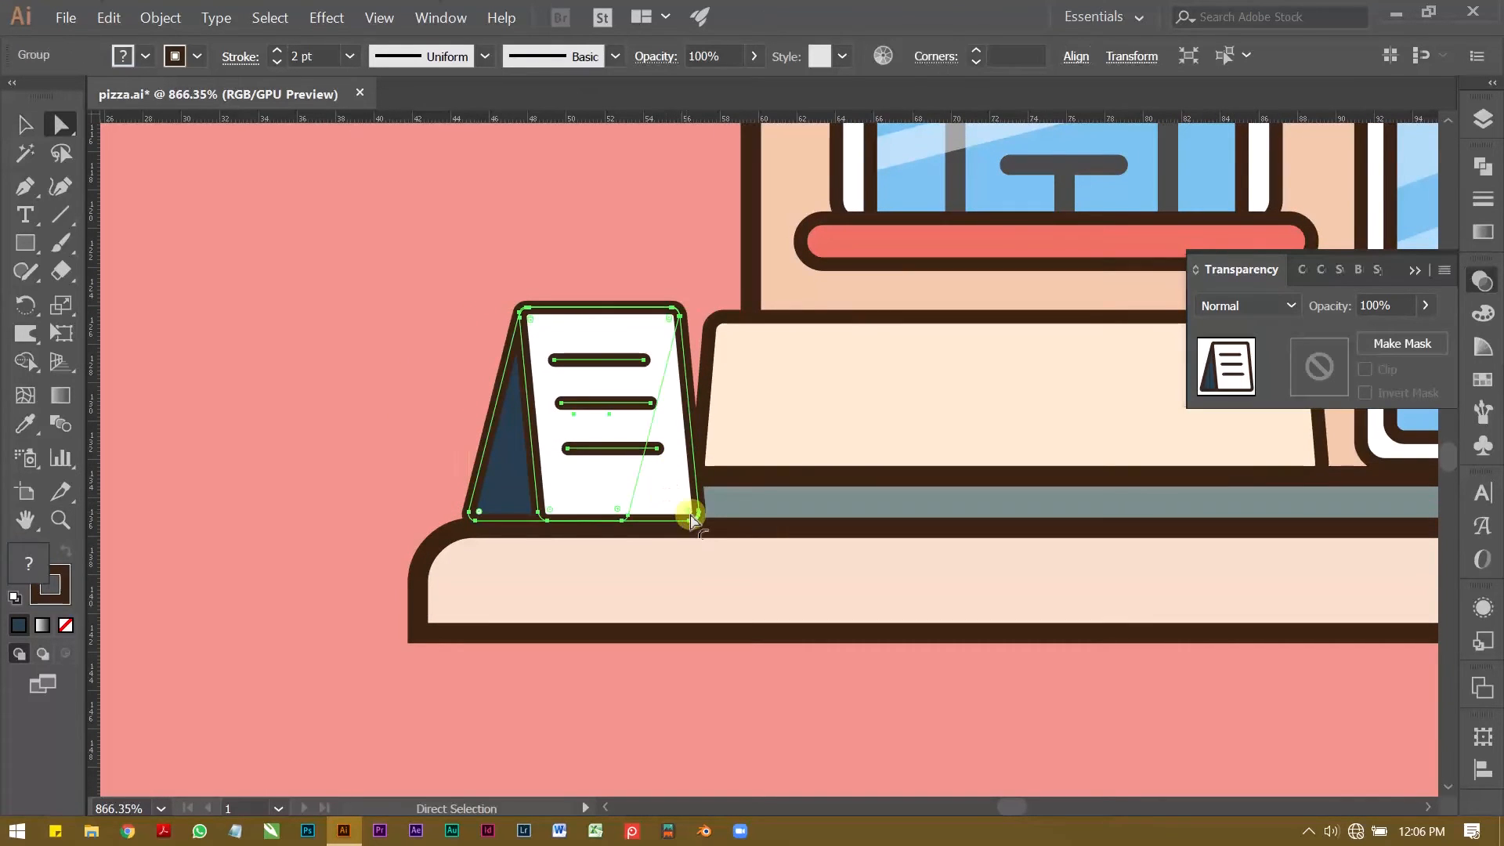
click(410, 248)
key(z)
drag(564, 302, 441, 328)
key(space)
drag(580, 349, 423, 509)
drag(492, 440, 335, 438)
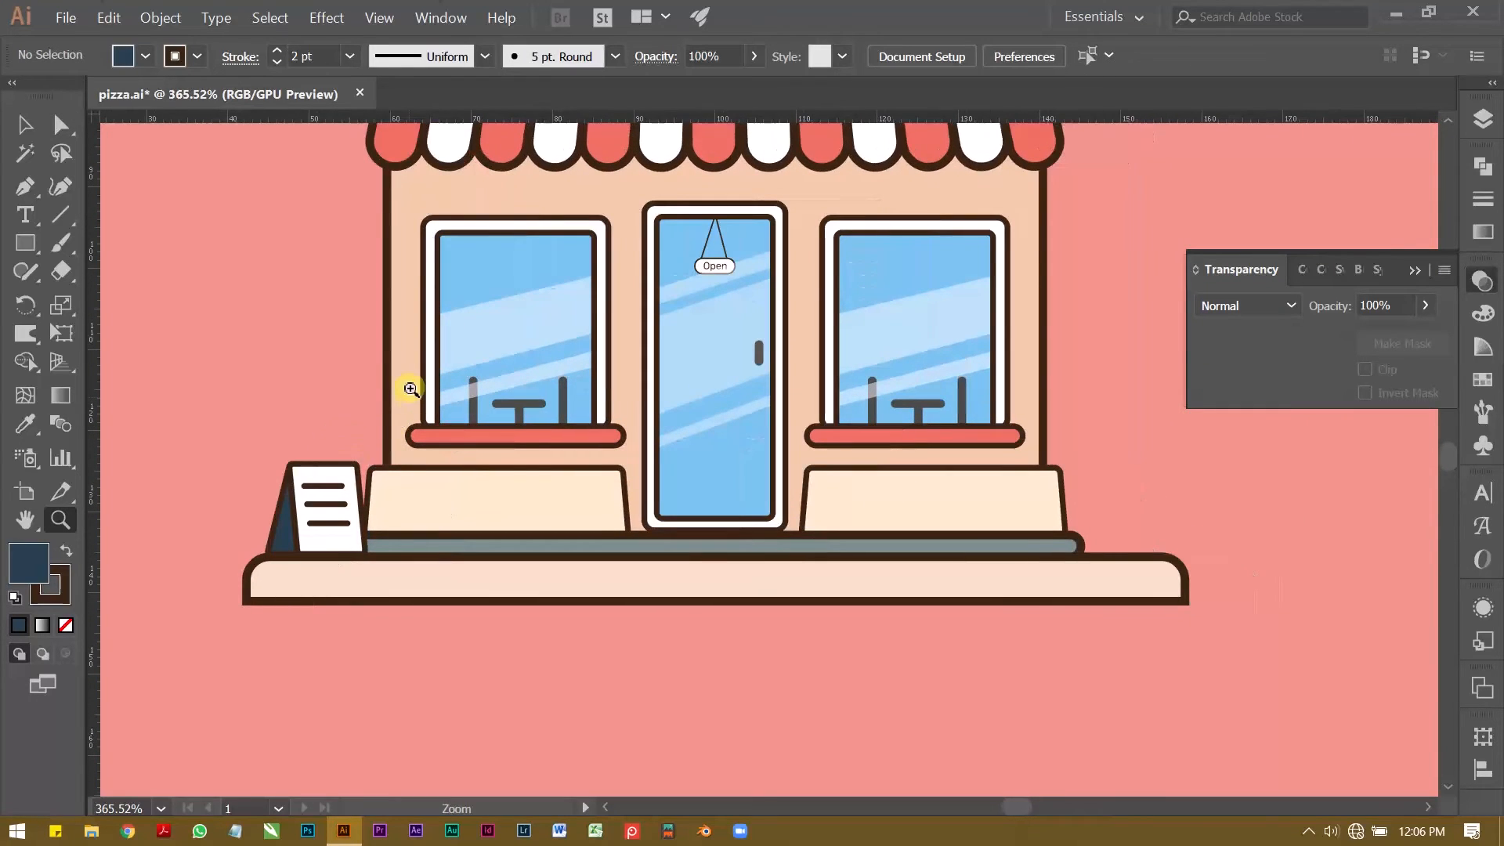
key(v)
click(349, 531)
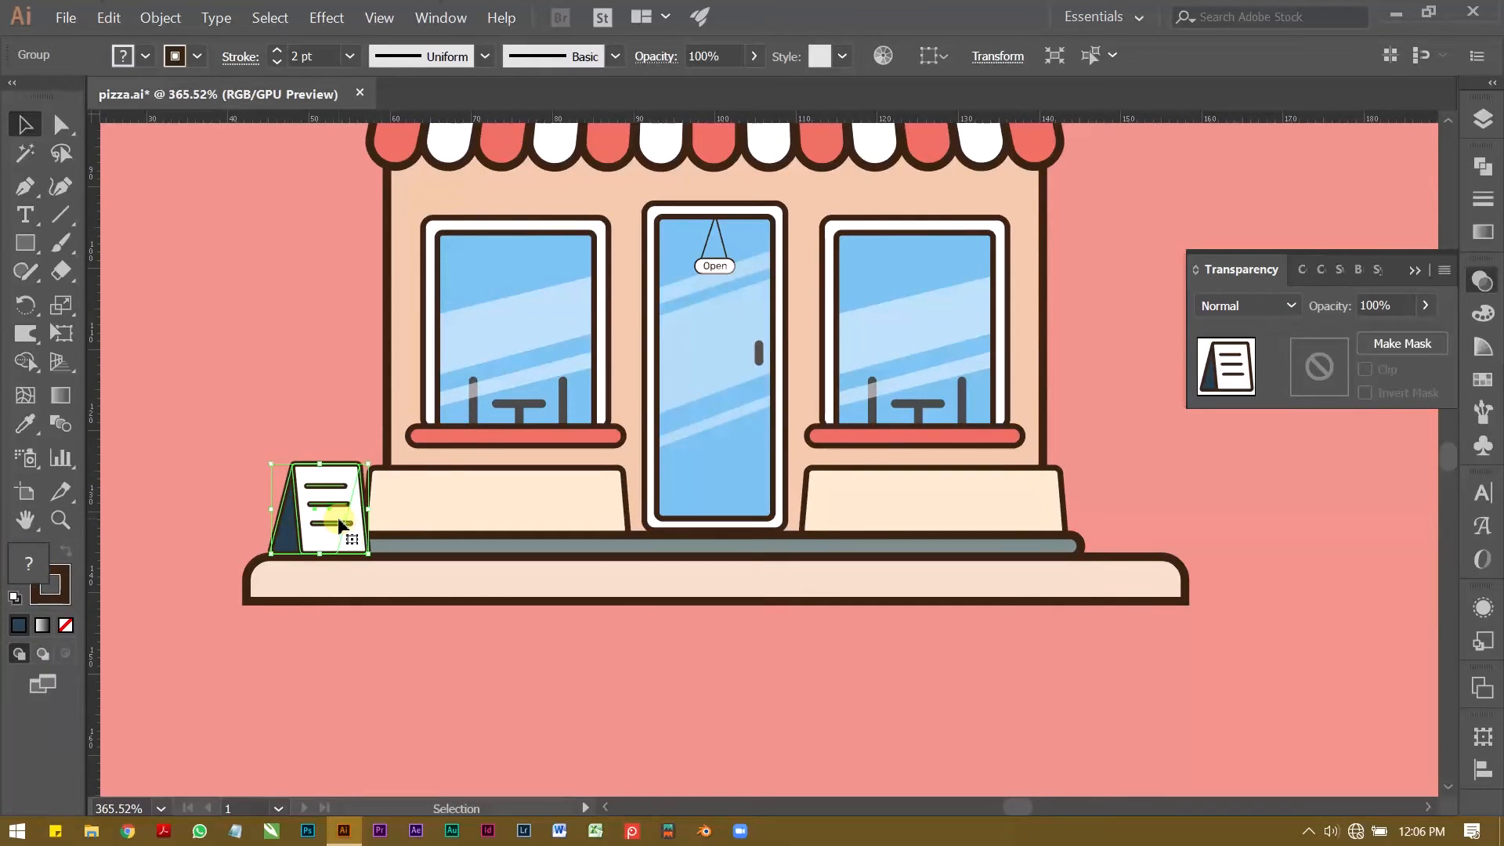
click(277, 352)
Step: Draw a rectangle about 6 × 11.5 mm standing on the right end of the base and fill it white
key(z)
drag(1136, 650, 1177, 641)
key(space)
drag(1155, 577, 886, 511)
key(space)
key(v)
click(25, 242)
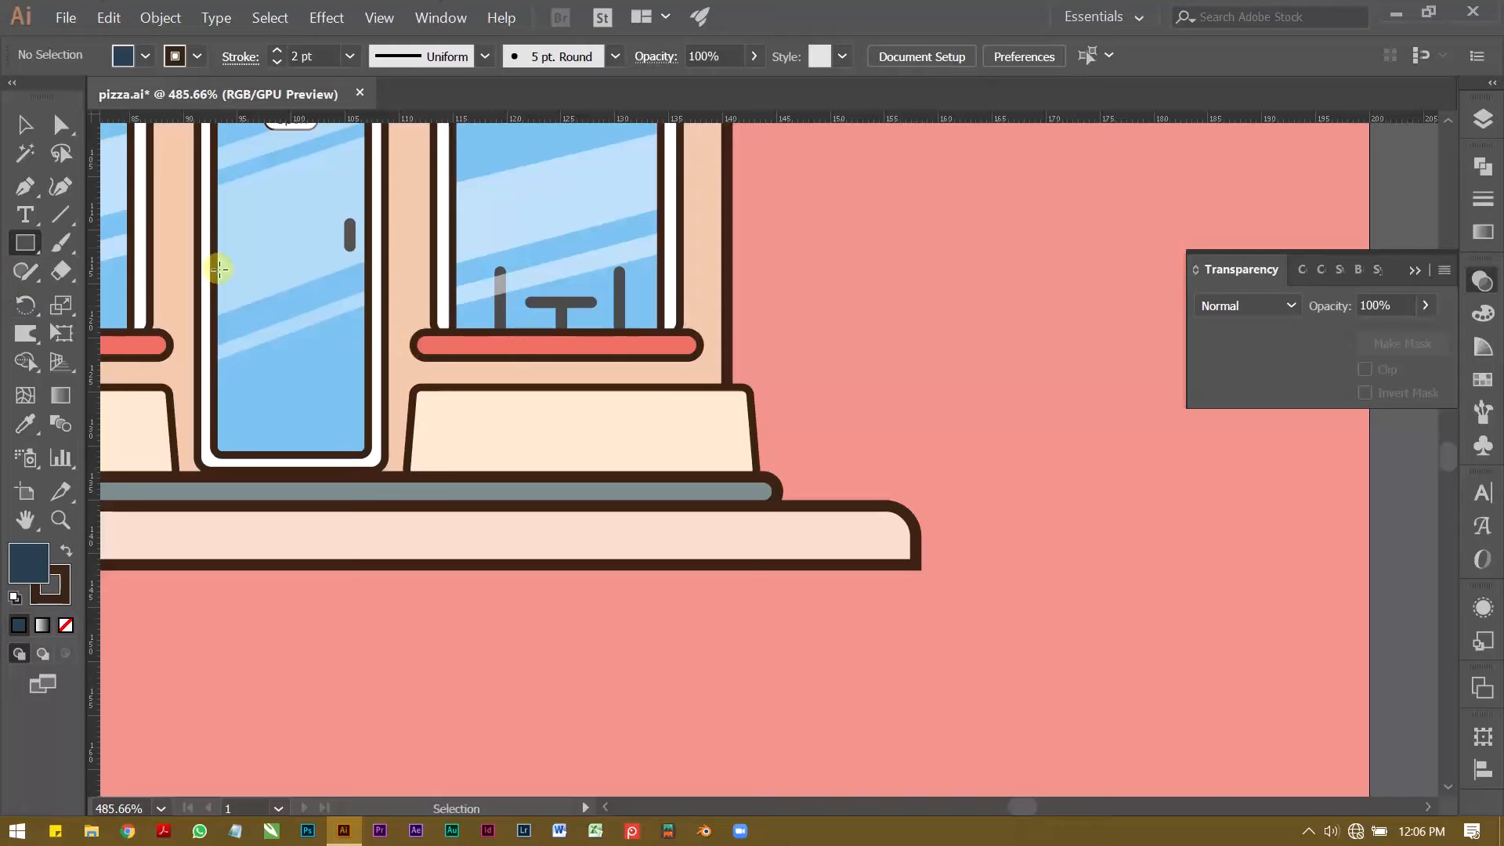
drag(816, 382, 880, 505)
key(v)
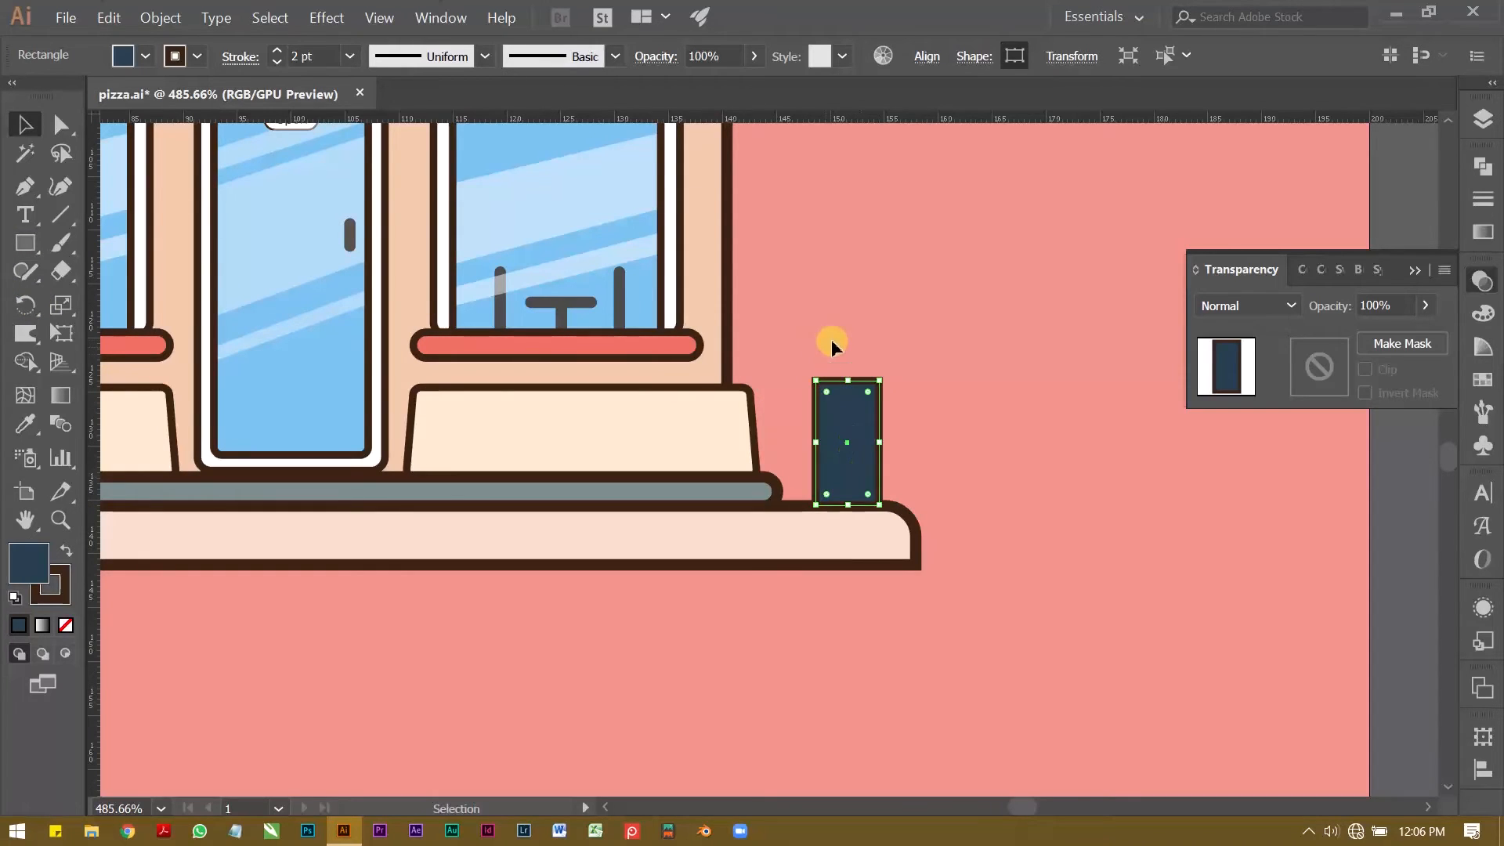
click(146, 56)
click(54, 95)
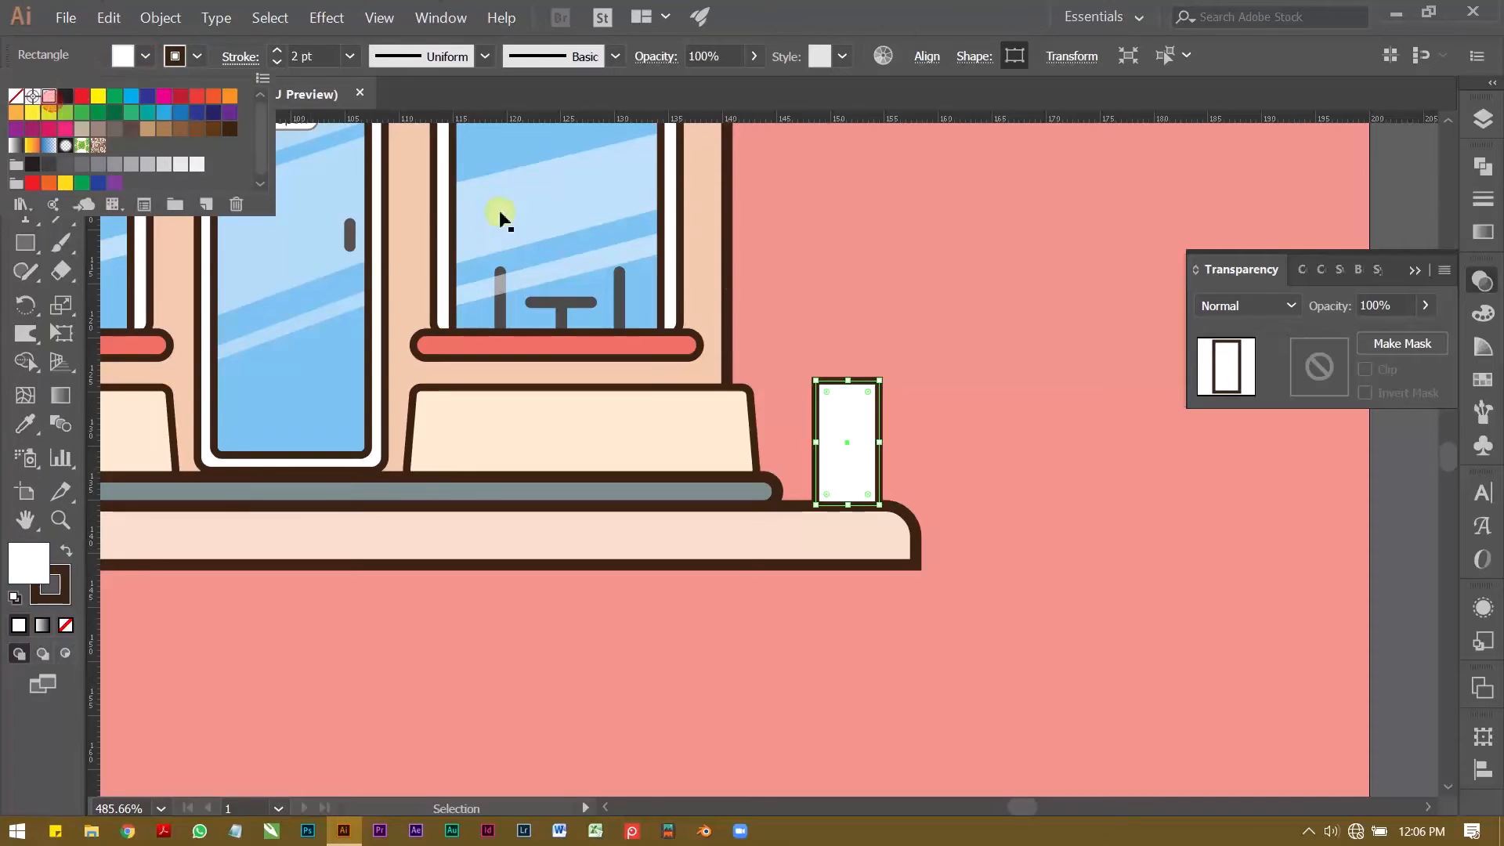
click(785, 282)
Step: Draw a white ellipse about 7 mm wide over the top end of the white rectangle
key(z)
drag(823, 396, 933, 418)
drag(903, 444, 803, 535)
click(795, 523)
click(724, 355)
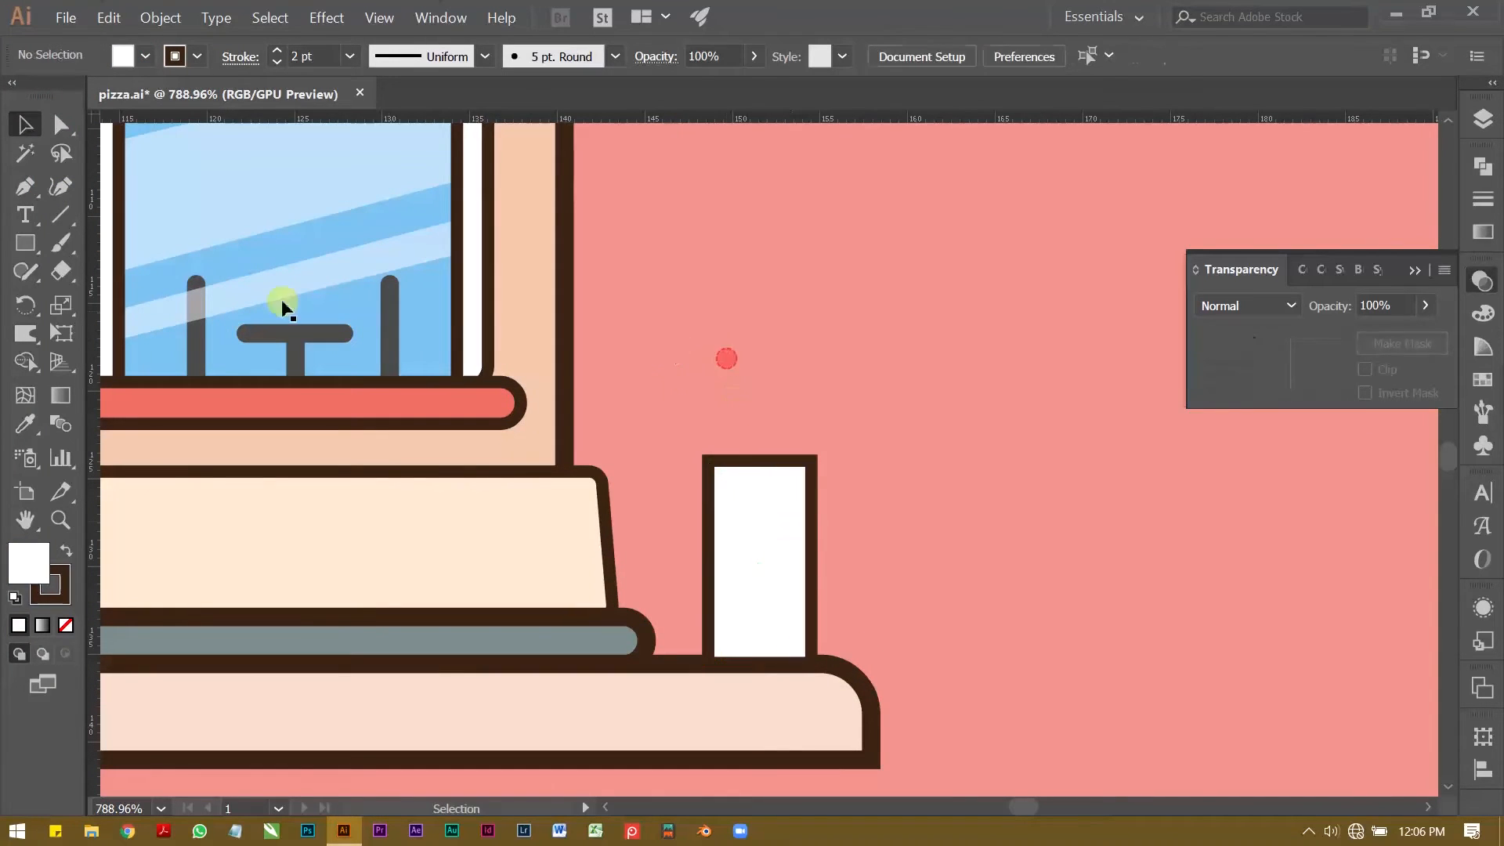
click(32, 248)
drag(35, 252, 114, 300)
drag(695, 379, 818, 507)
key(v)
Step: Shrink the ellipse to about 6.3 × 6.5 mm and lower it slightly over the rectangle's top edge
scroll(838, 447, up, 3)
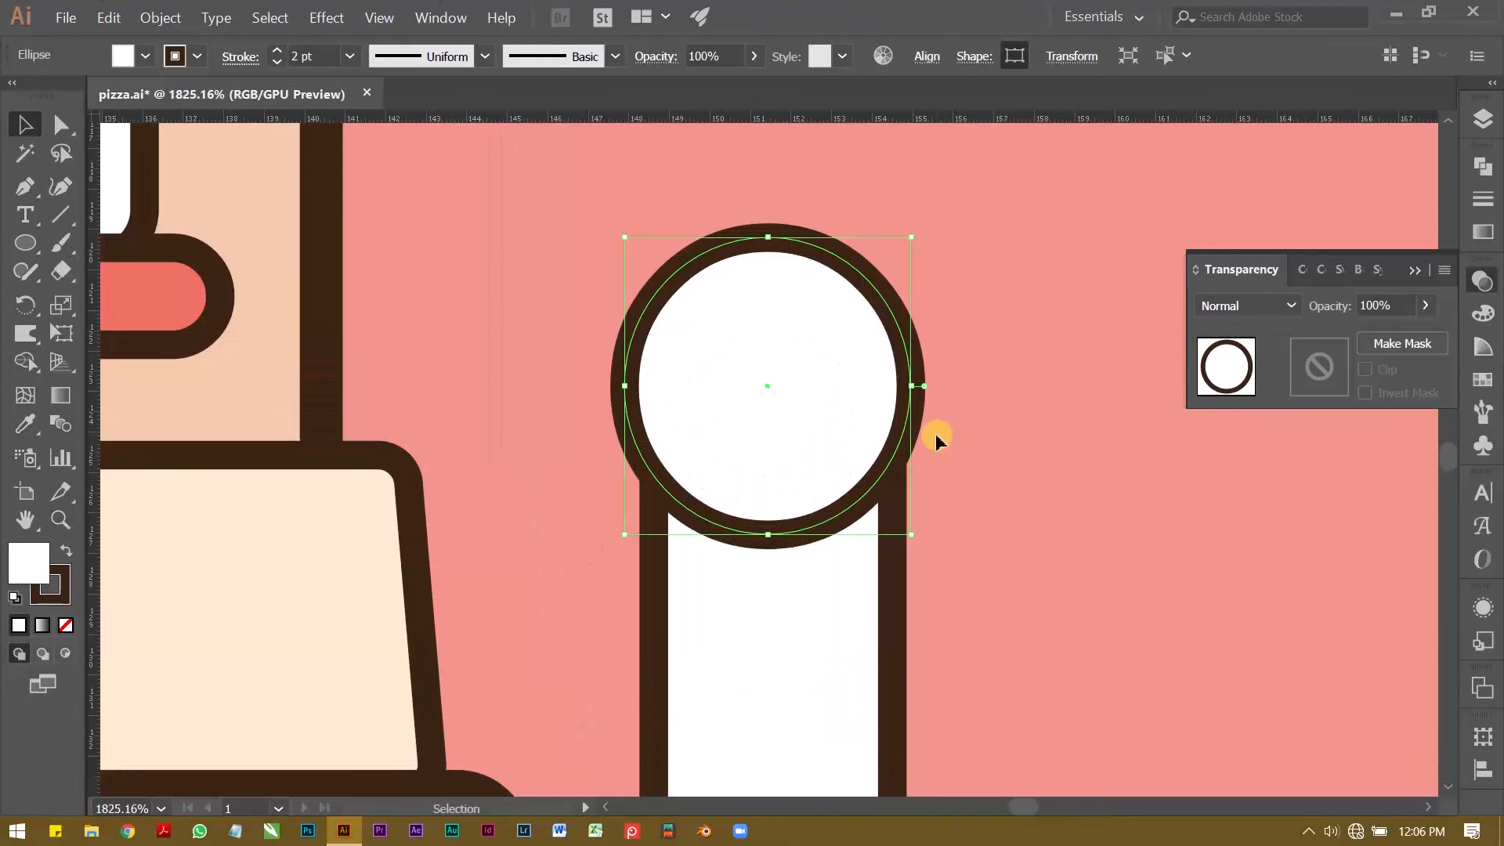
drag(912, 243, 895, 255)
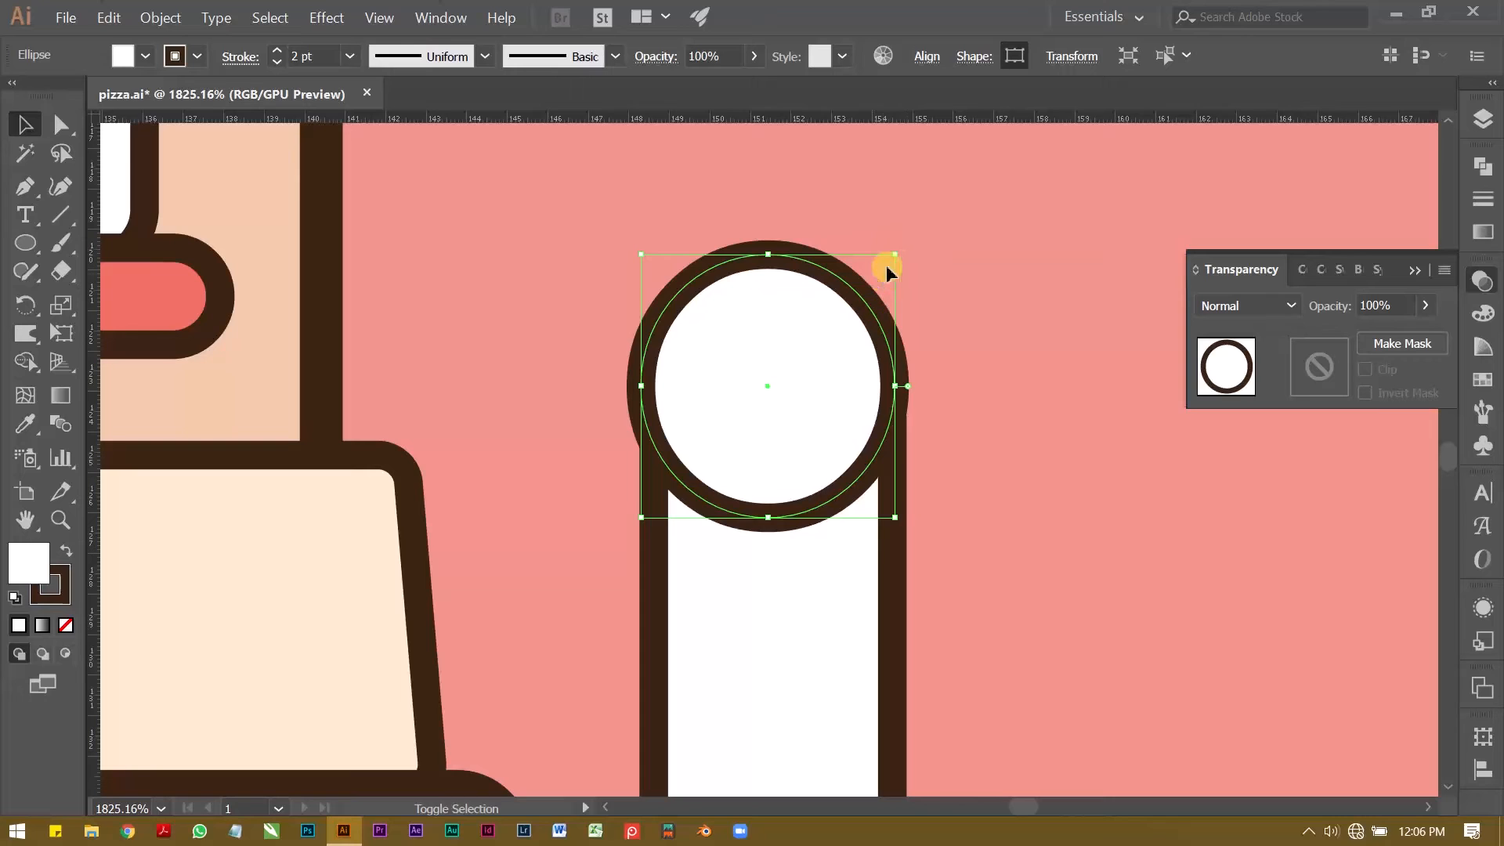
drag(843, 408, 854, 437)
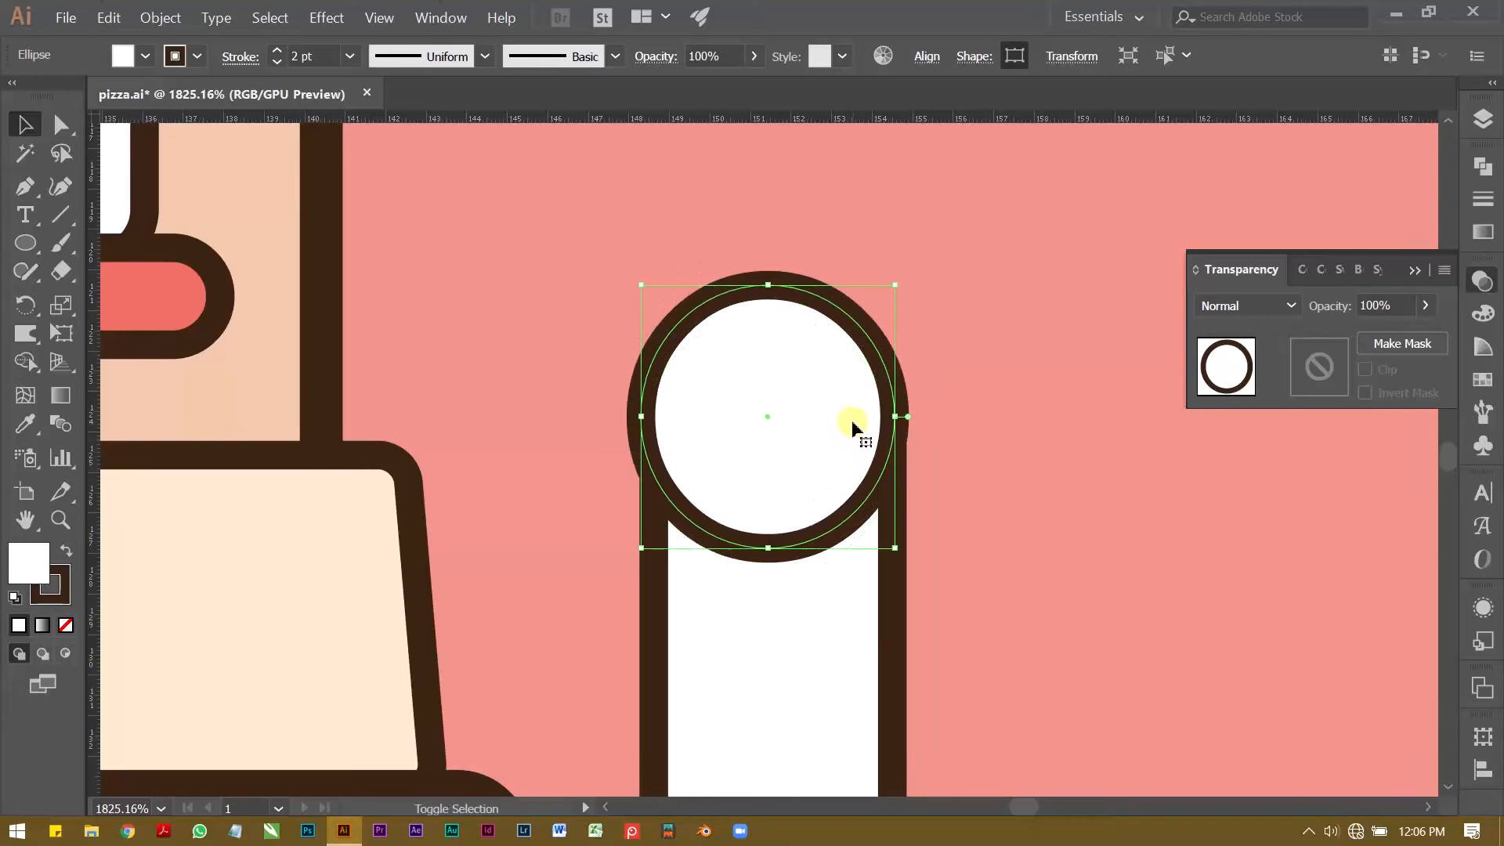
Step: Align the ellipse and the white rectangle on their horizontal centres
shift+click(772, 569)
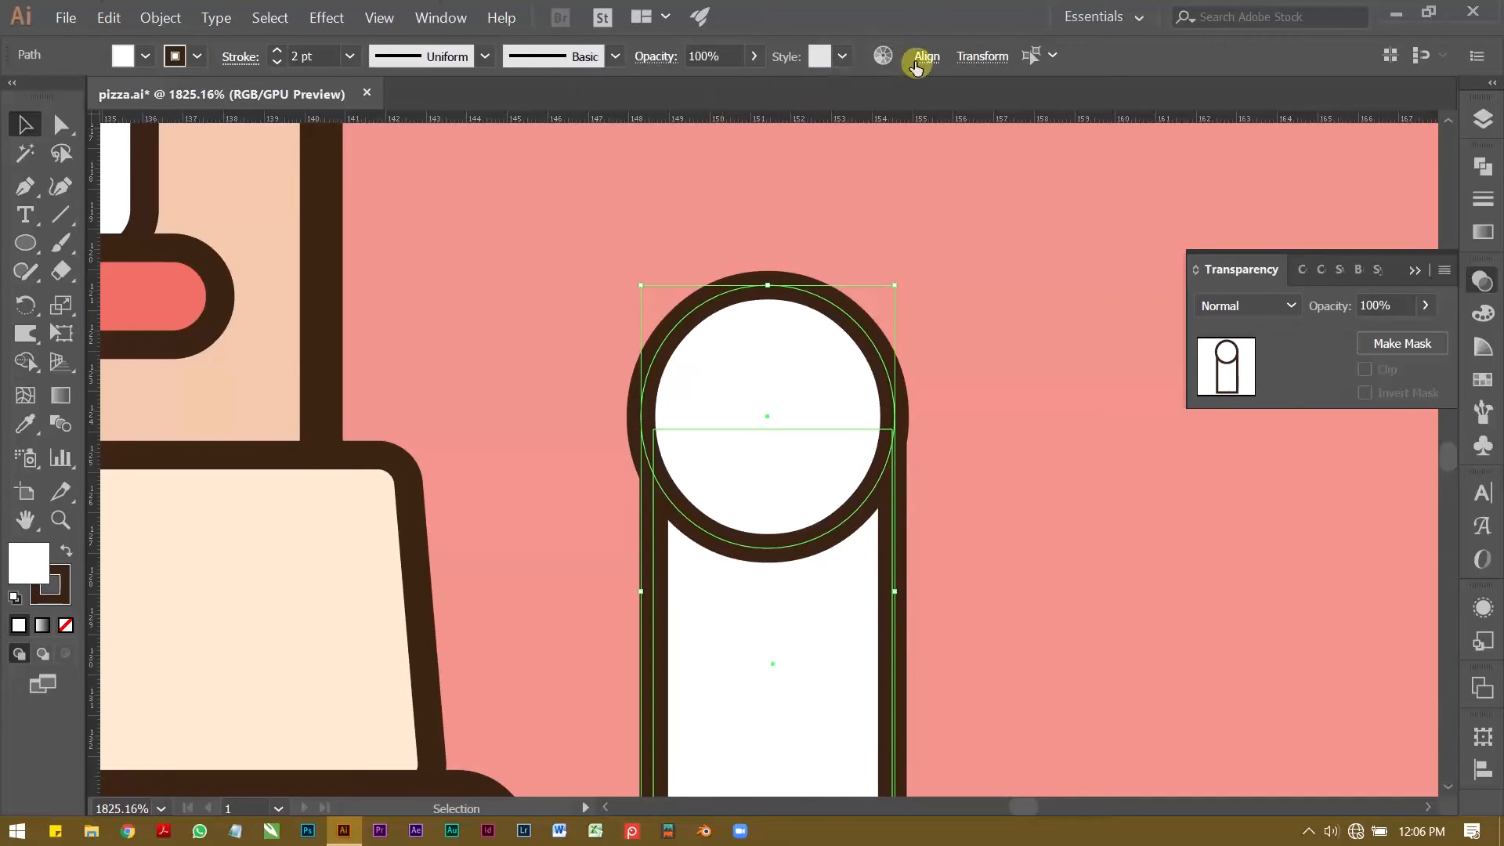
click(927, 57)
click(731, 118)
click(553, 242)
Step: Shrink the ellipse about its centre until its width matches the rectangle, about 5.8 mm
click(743, 331)
drag(894, 287, 887, 295)
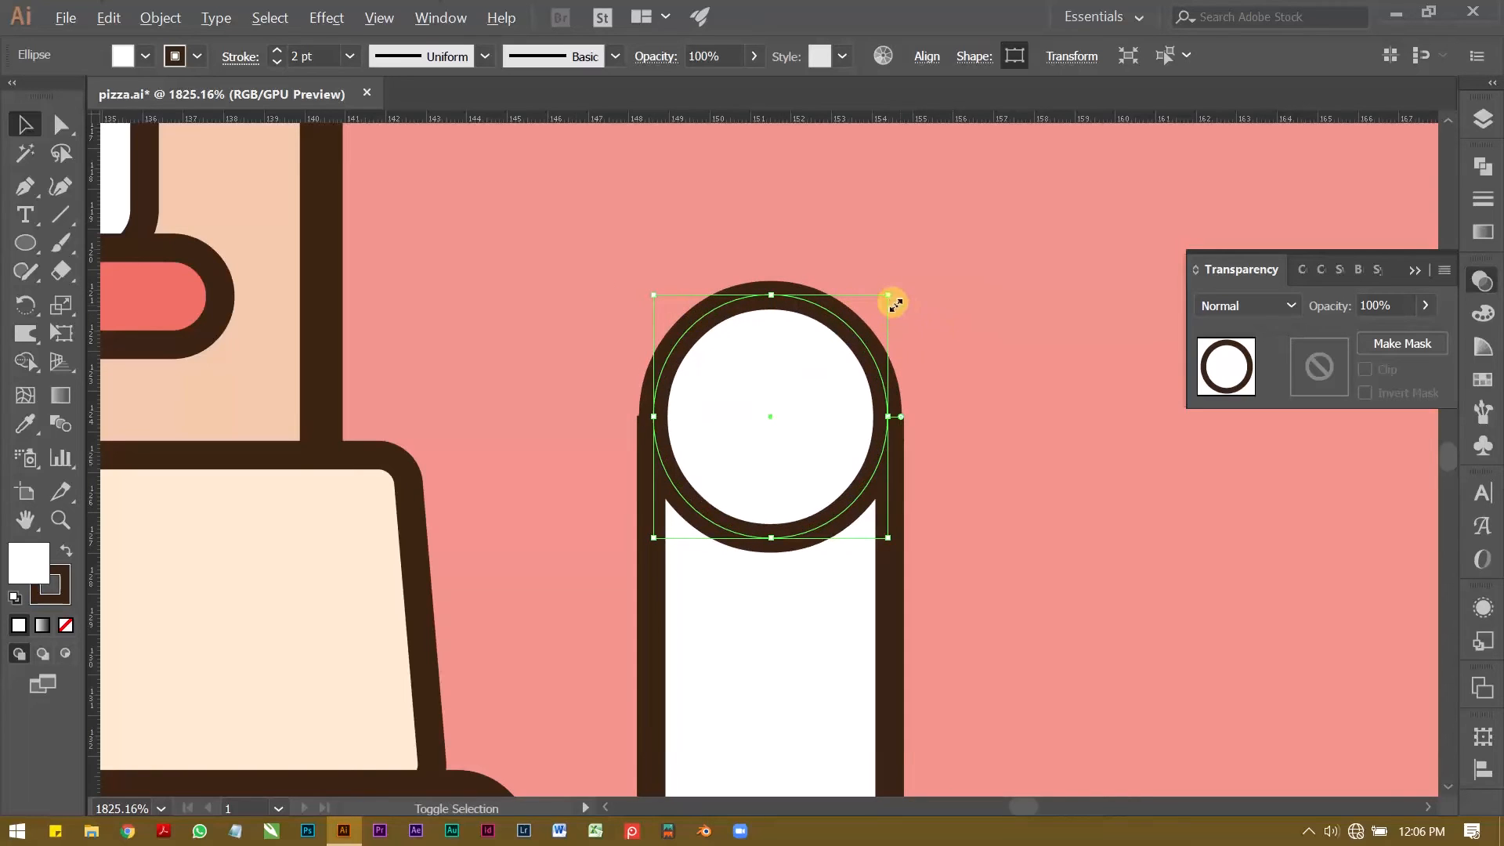
drag(892, 296, 889, 293)
click(586, 283)
Step: Merge the ellipse and rectangle into a single round-topped shape with the Shape Builder
key(z)
drag(778, 278, 658, 314)
mouse_move(791, 349)
mouse_down()
mouse_move(745, 342)
mouse_move(795, 335)
mouse_up()
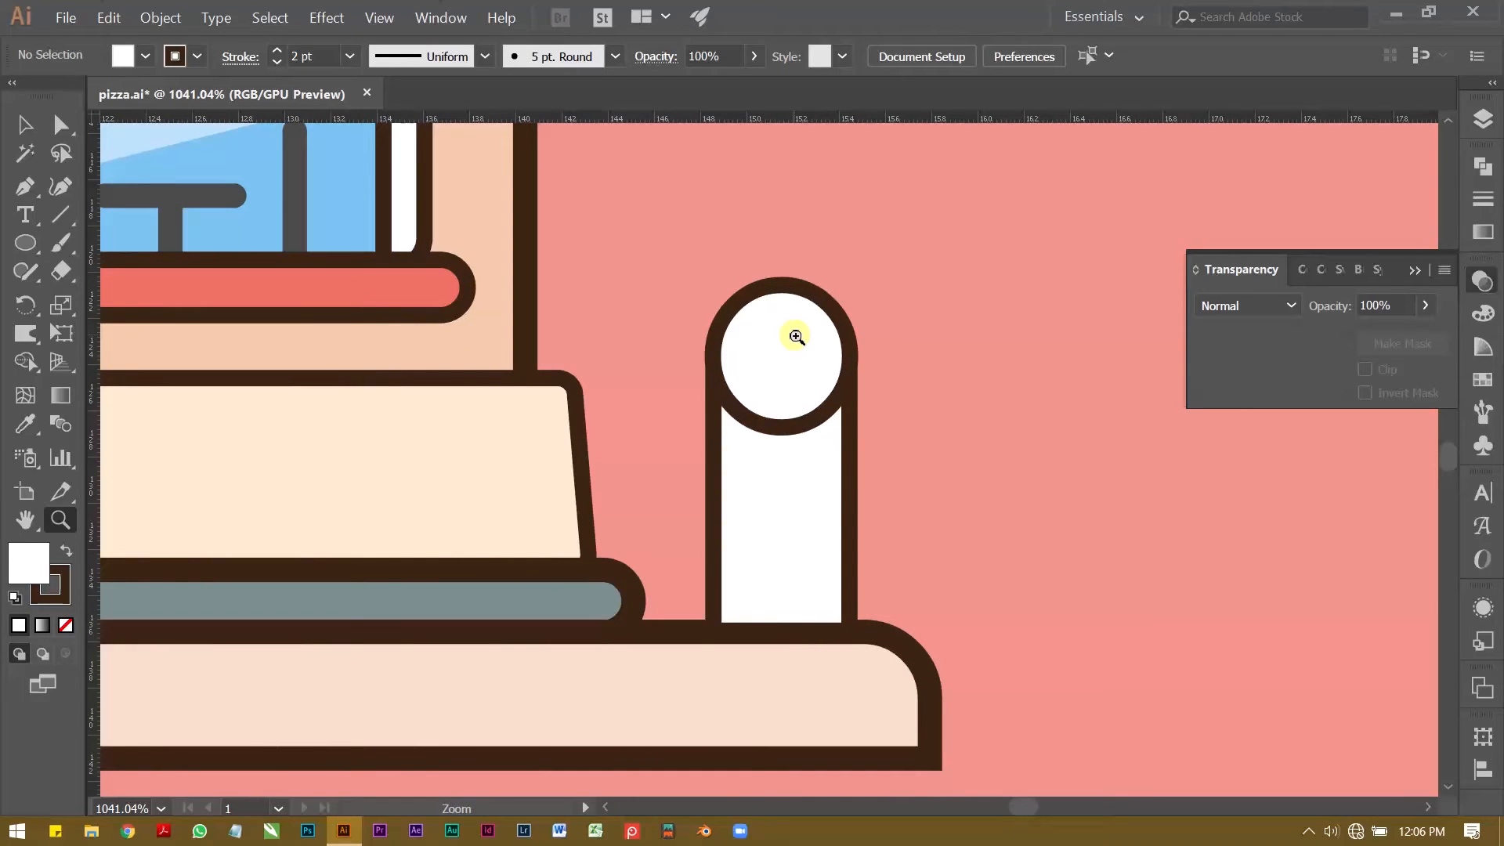
key(v)
drag(725, 242, 848, 448)
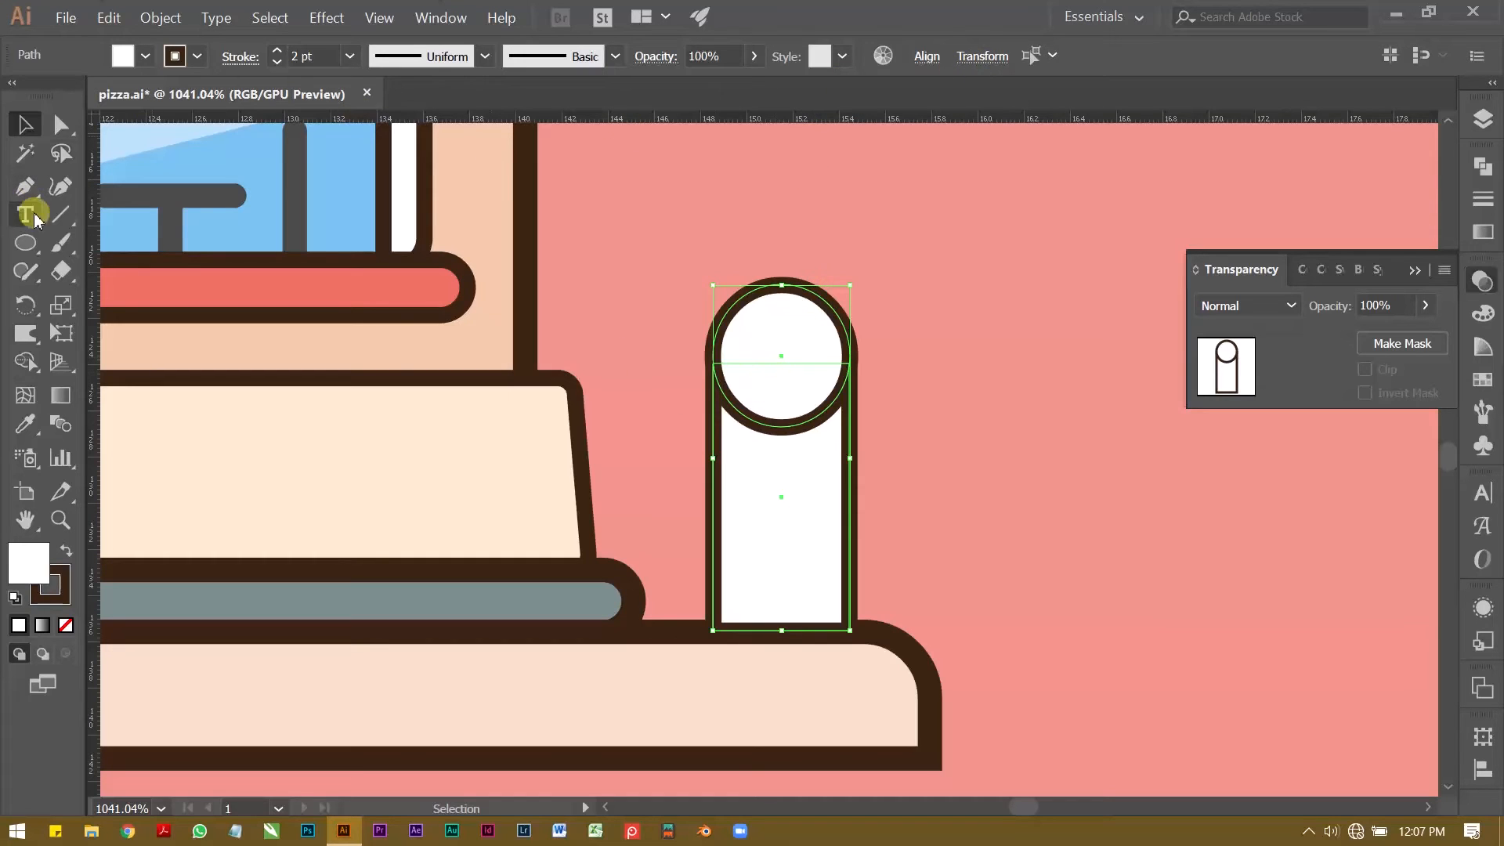
click(24, 365)
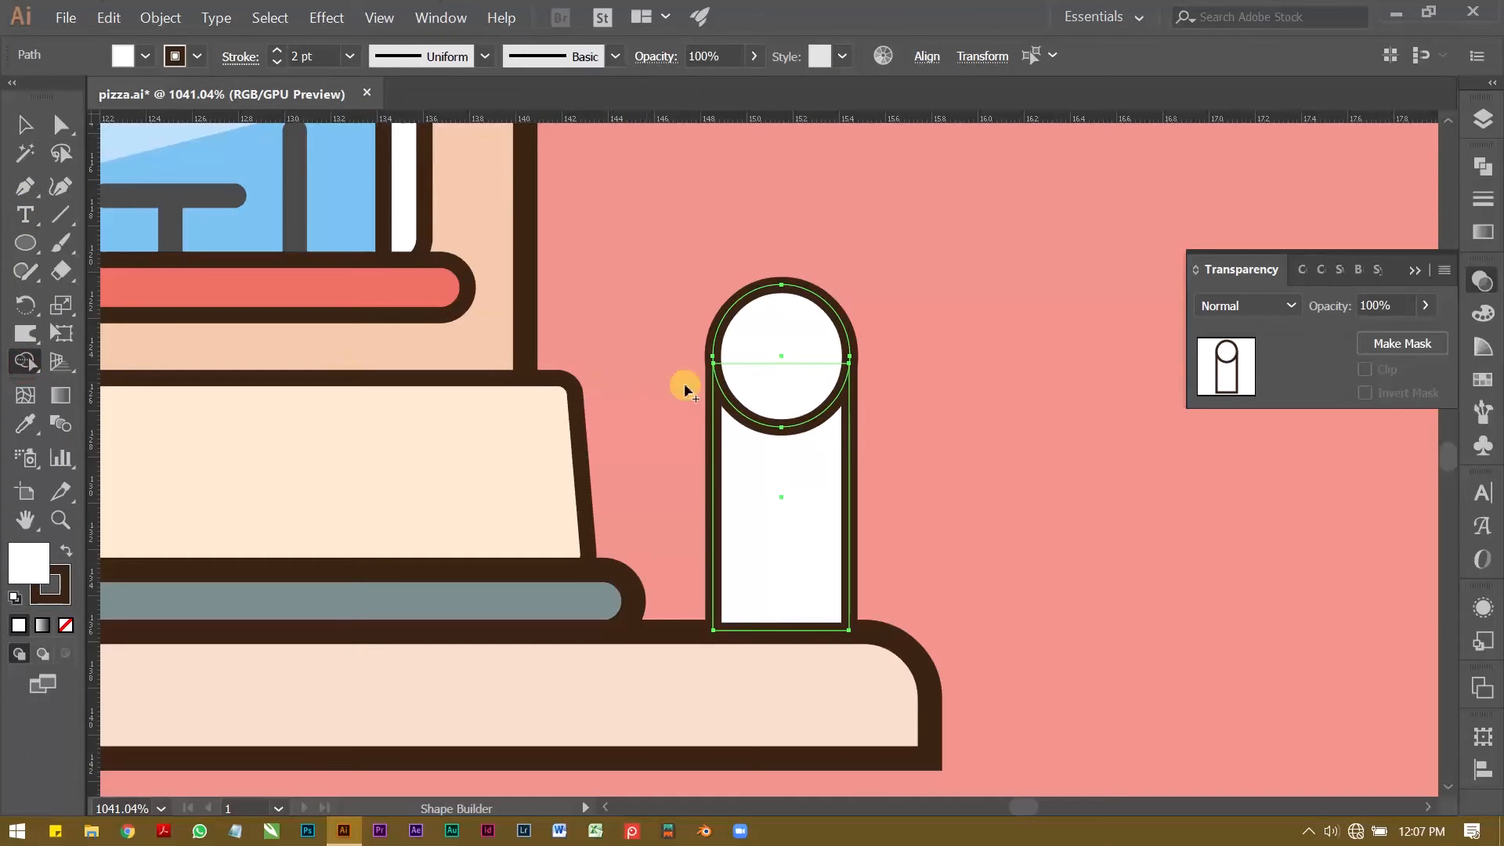
drag(765, 392, 763, 478)
drag(764, 342, 786, 427)
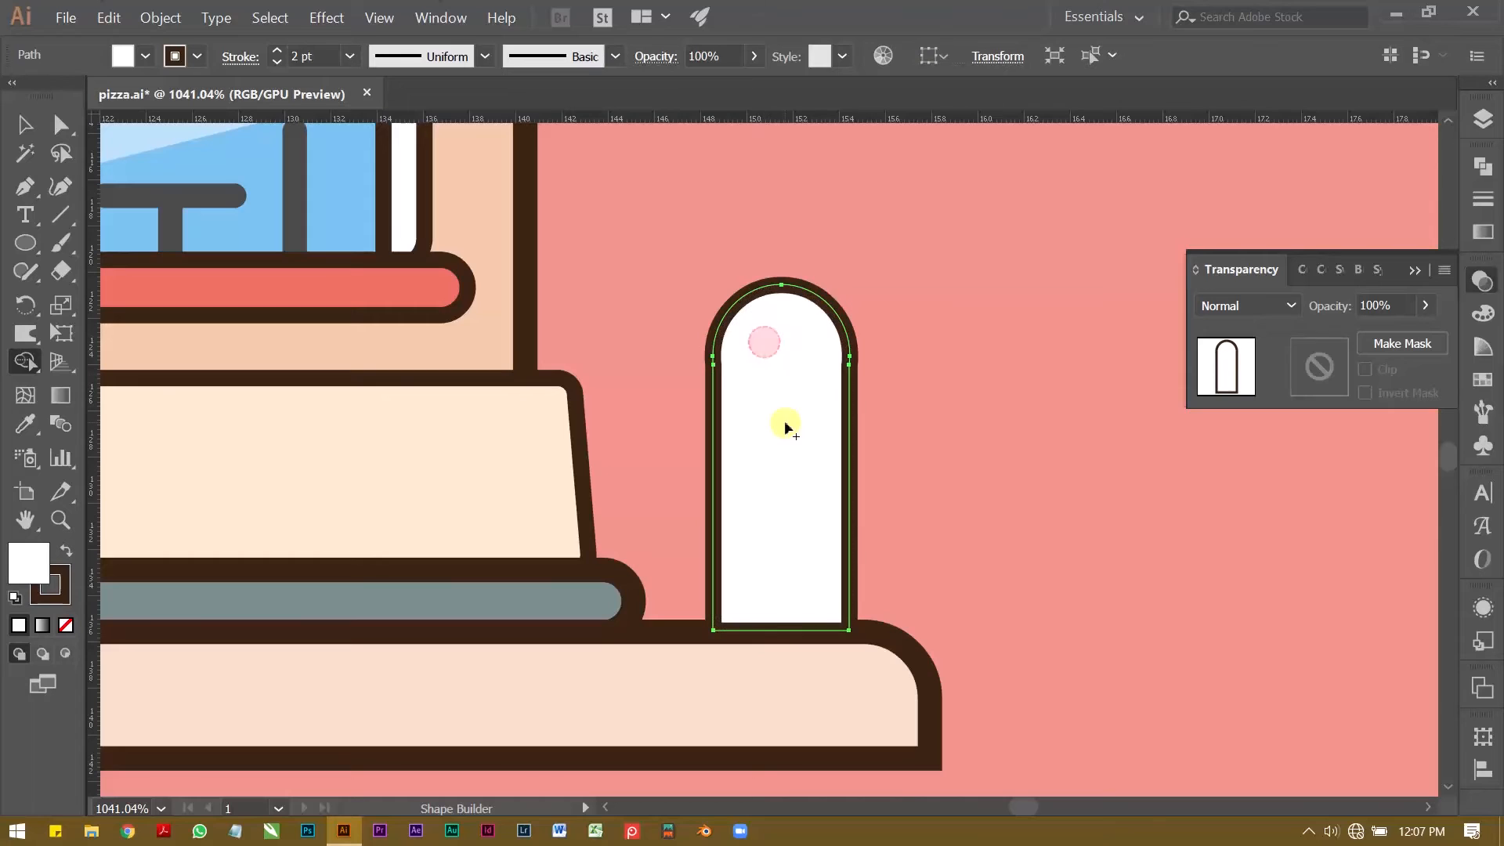
click(24, 124)
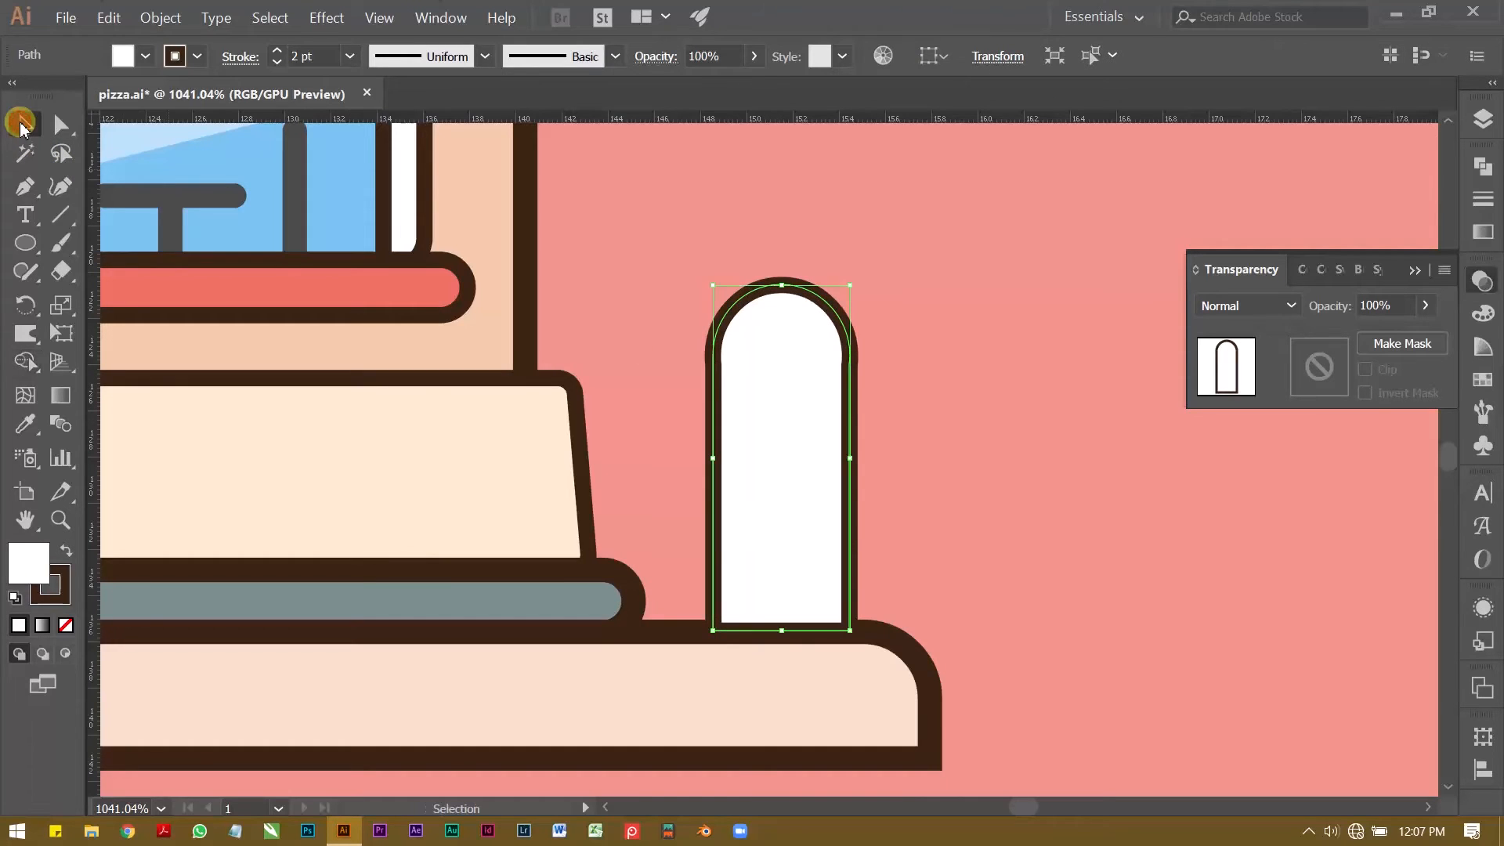
click(943, 278)
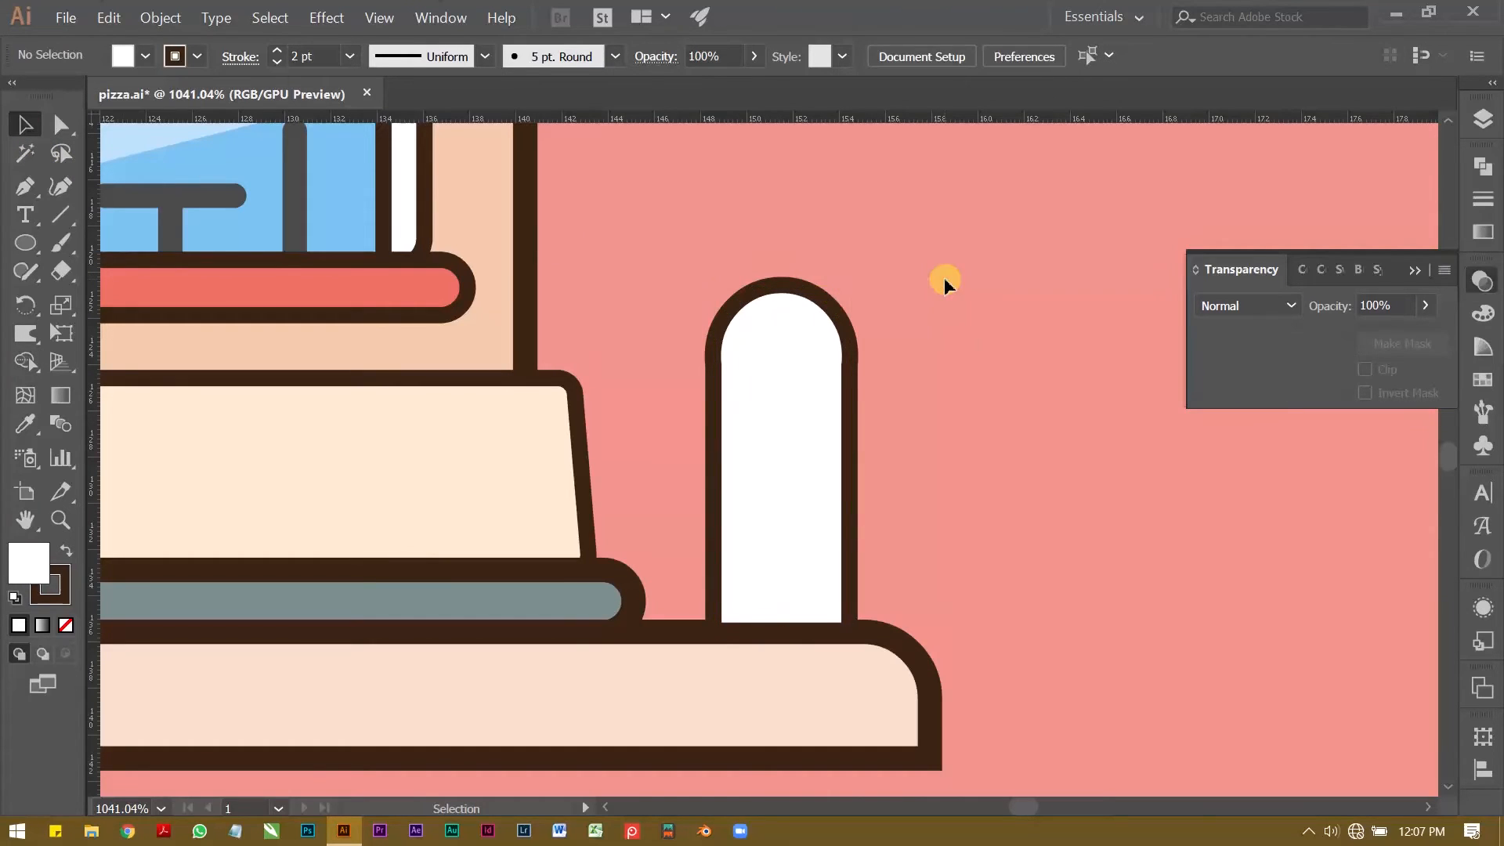
Step: Scale the round-topped shape down to about 5.5 × 13.8 mm and lower it to rest on the base
click(797, 390)
mouse_move(856, 287)
mouse_down()
mouse_move(829, 296)
mouse_move(844, 299)
mouse_up()
click(906, 350)
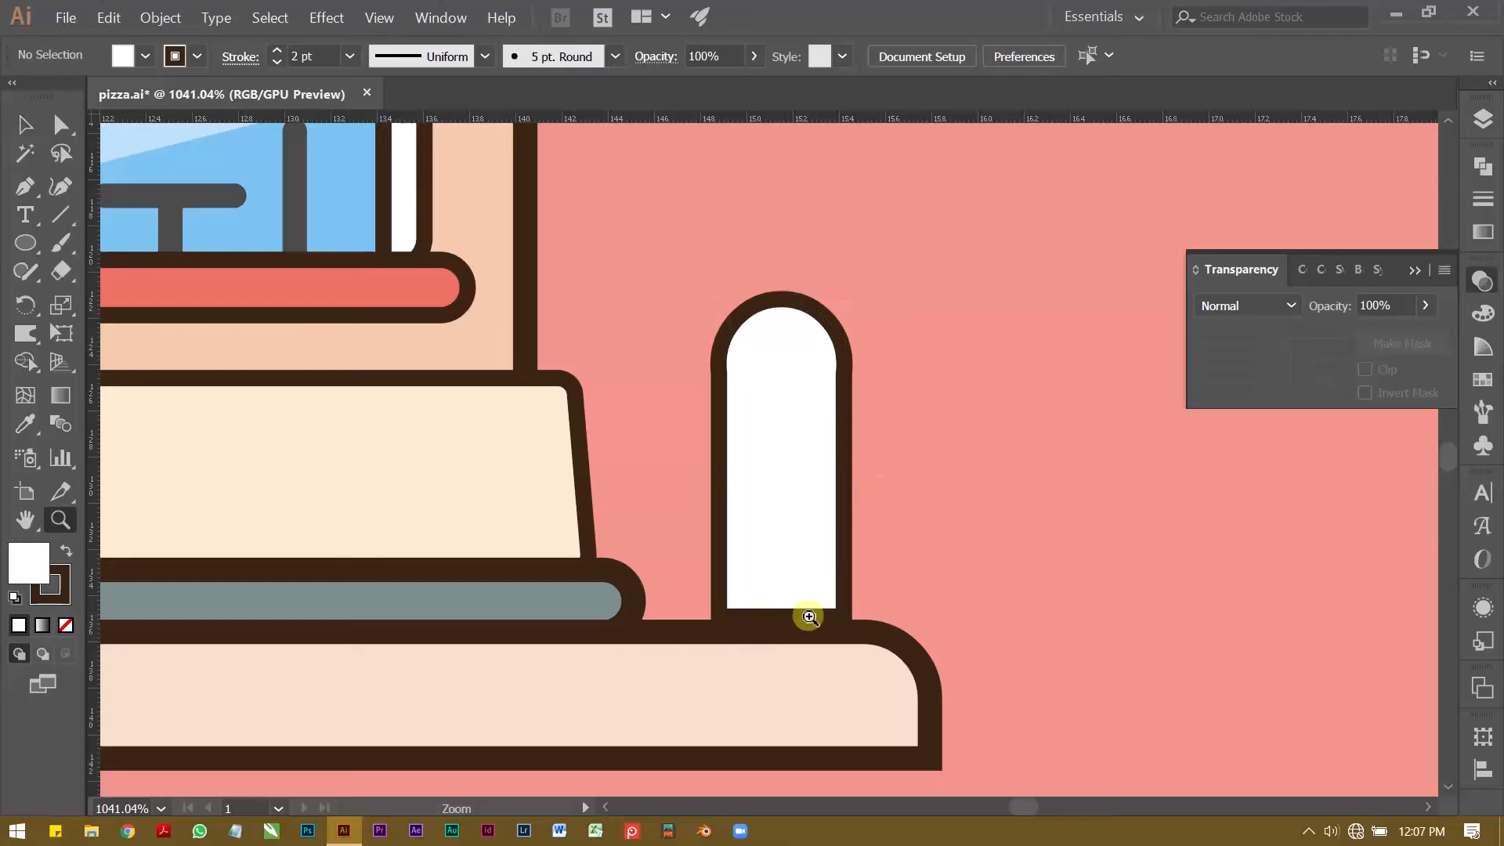
click(805, 533)
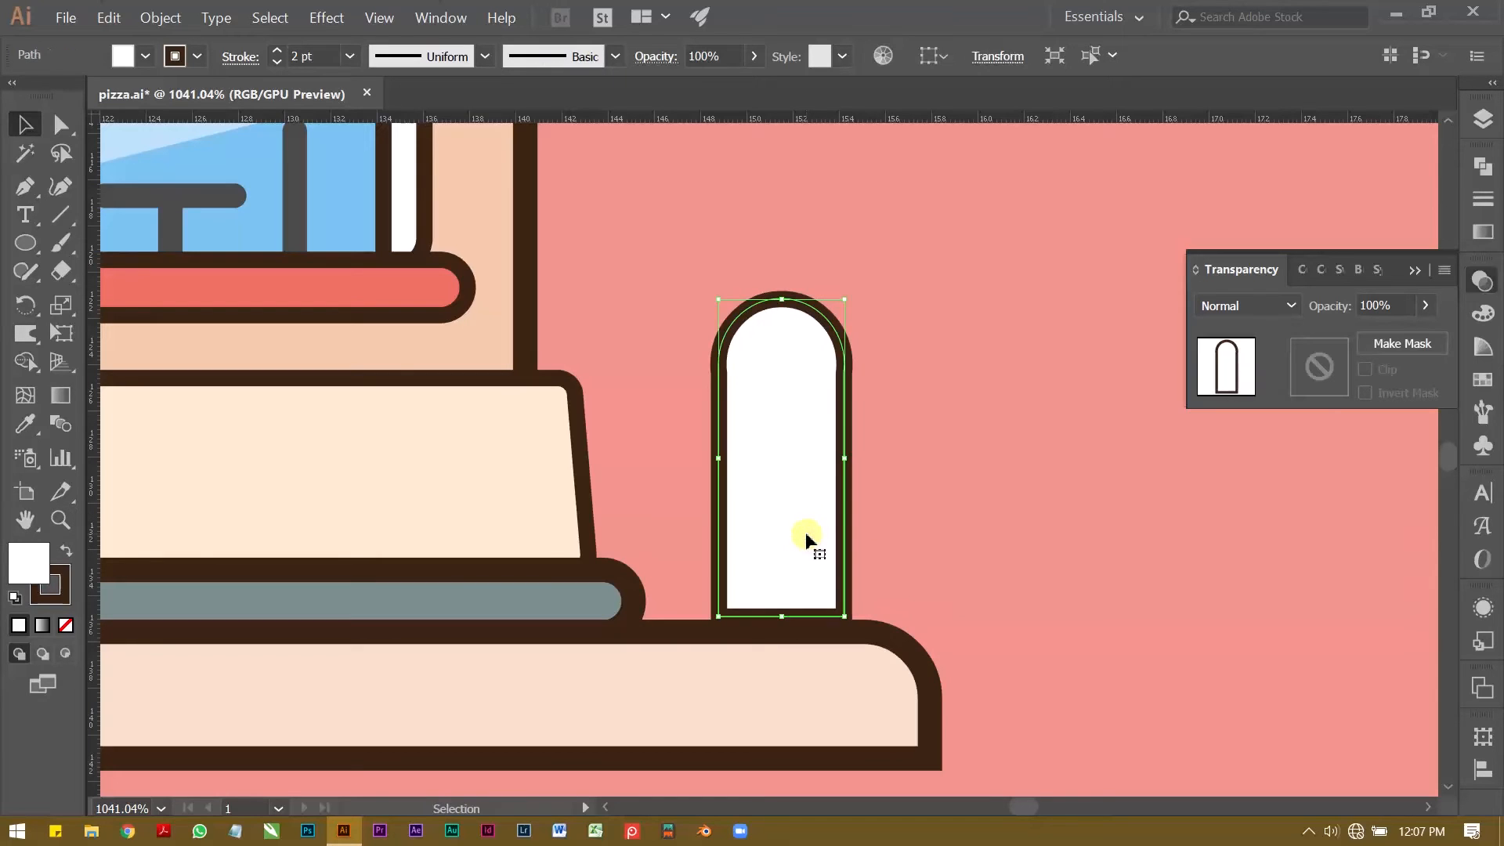
key(Down)
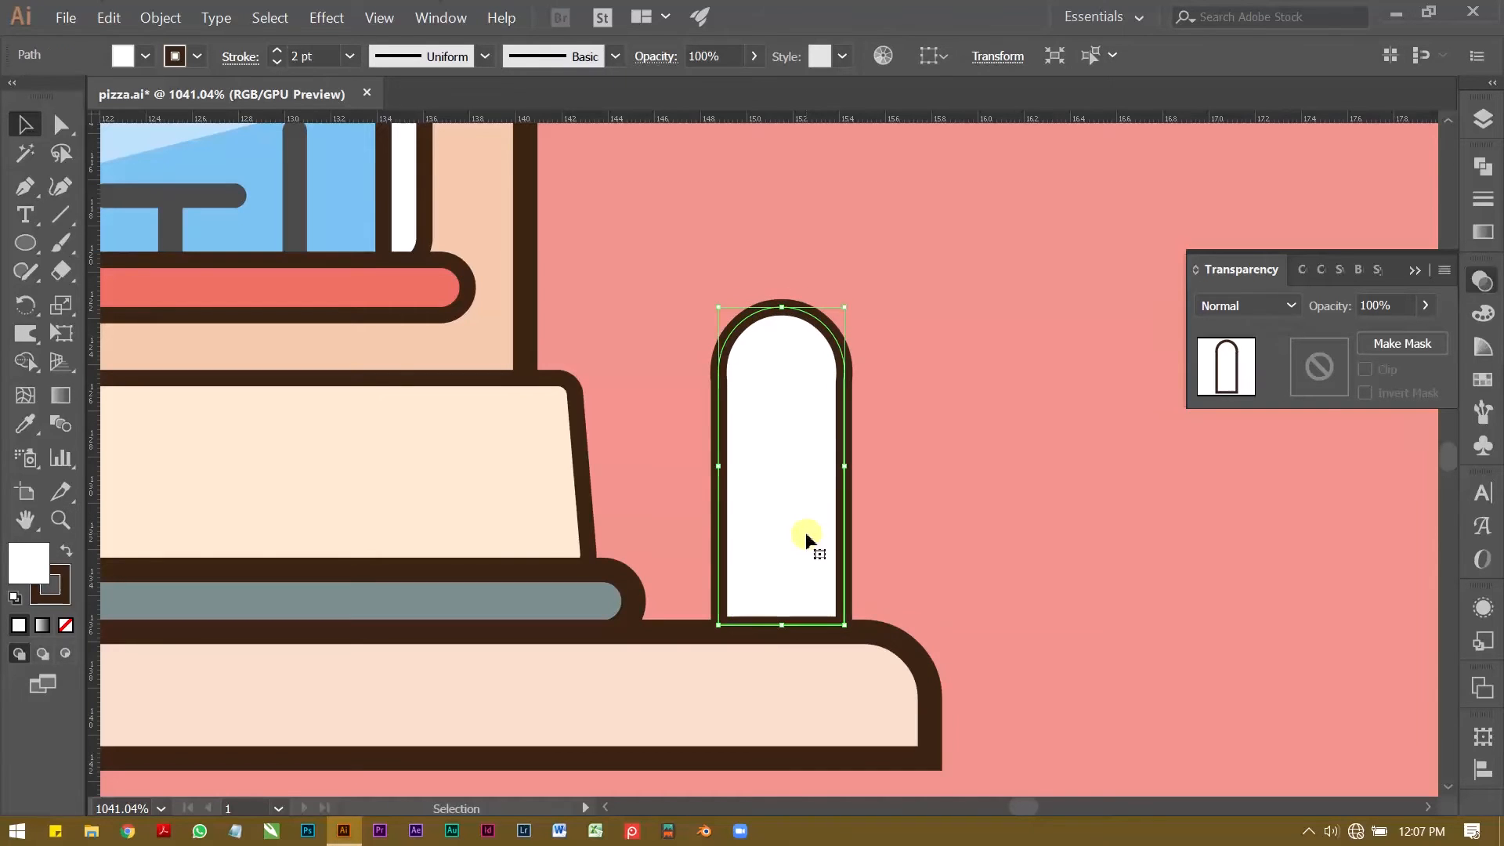
click(923, 495)
Step: Draw a closed narrow strip about 1 mm wide and 3 mm long with the Pen tool, hanging from the arch's top with a curved upper edge
key(z)
drag(920, 473, 757, 529)
drag(775, 432, 836, 356)
key(p)
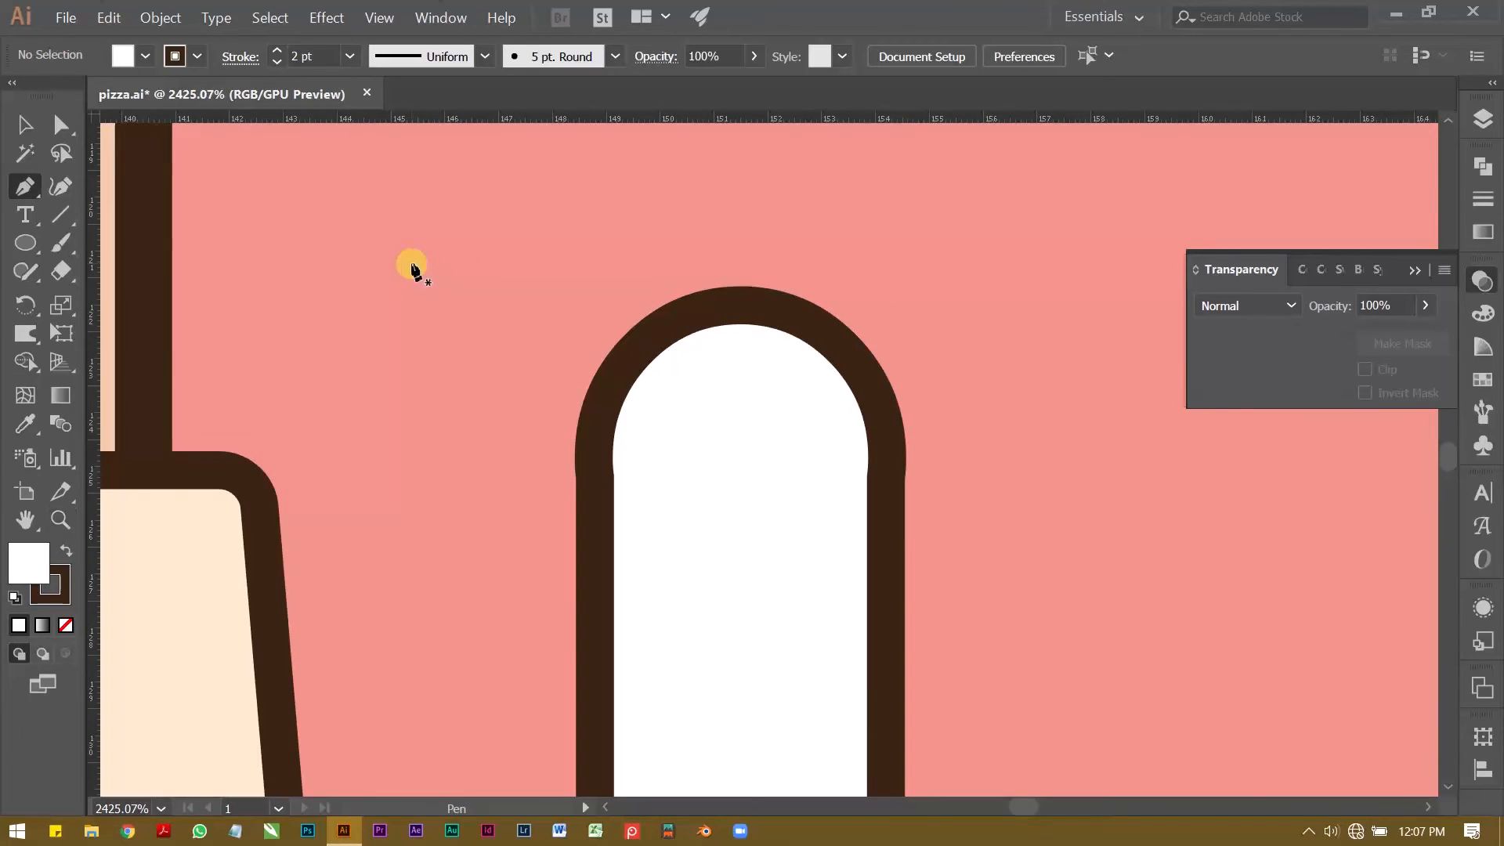
click(709, 313)
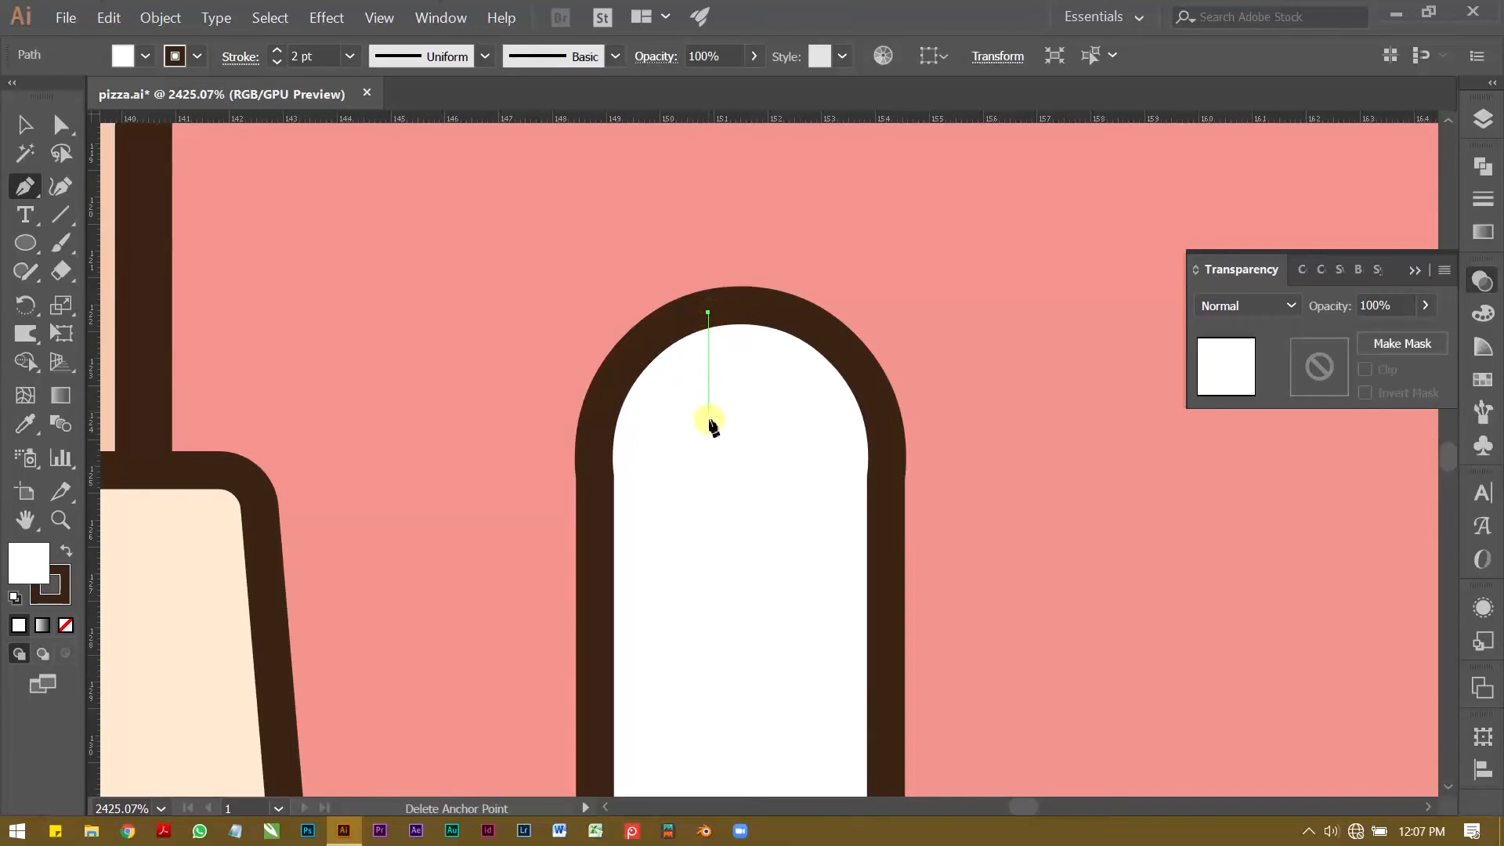
click(709, 480)
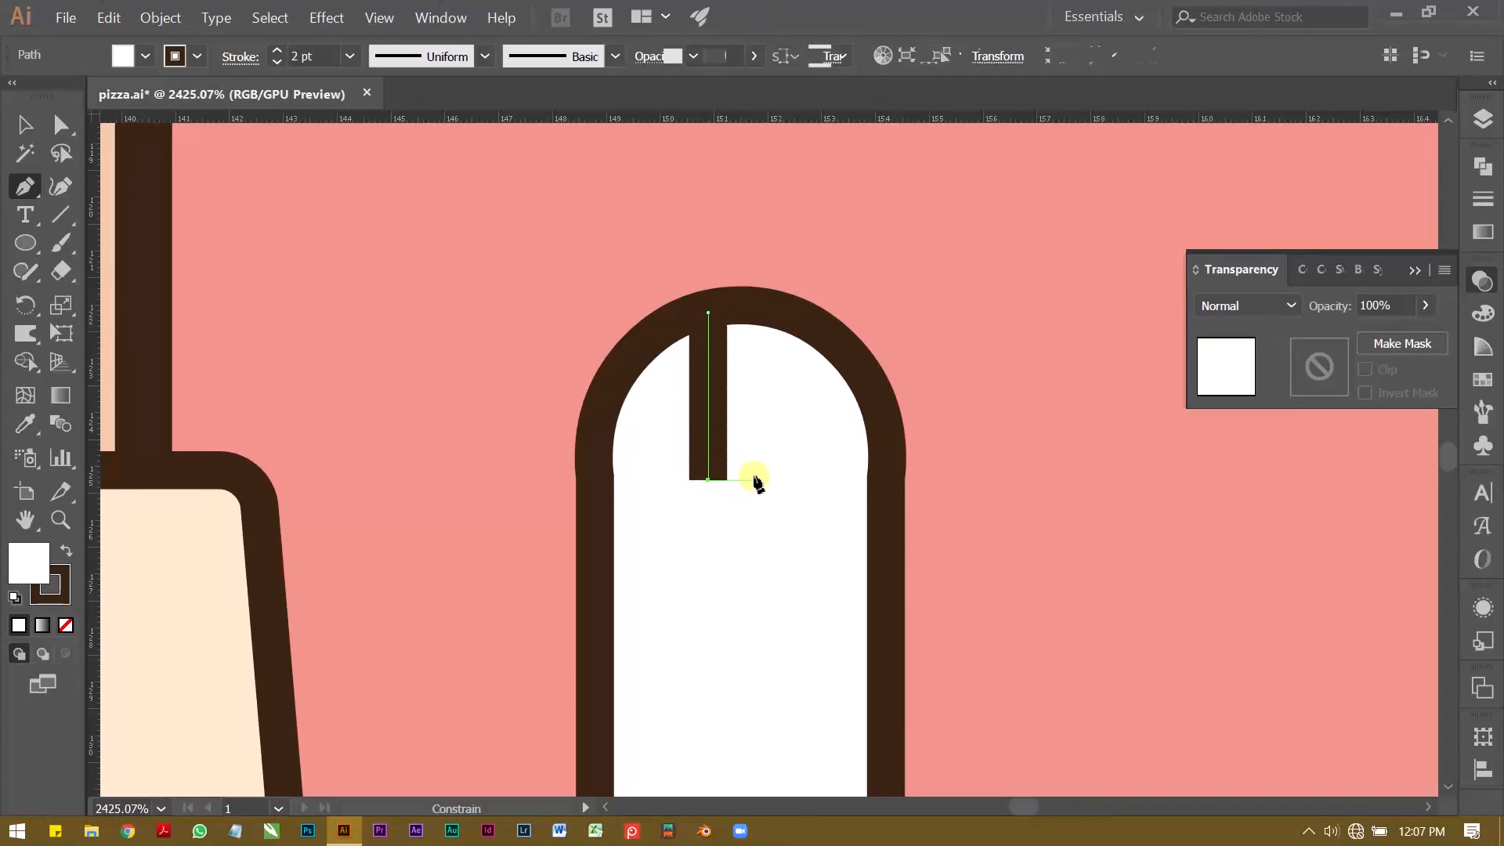
click(761, 479)
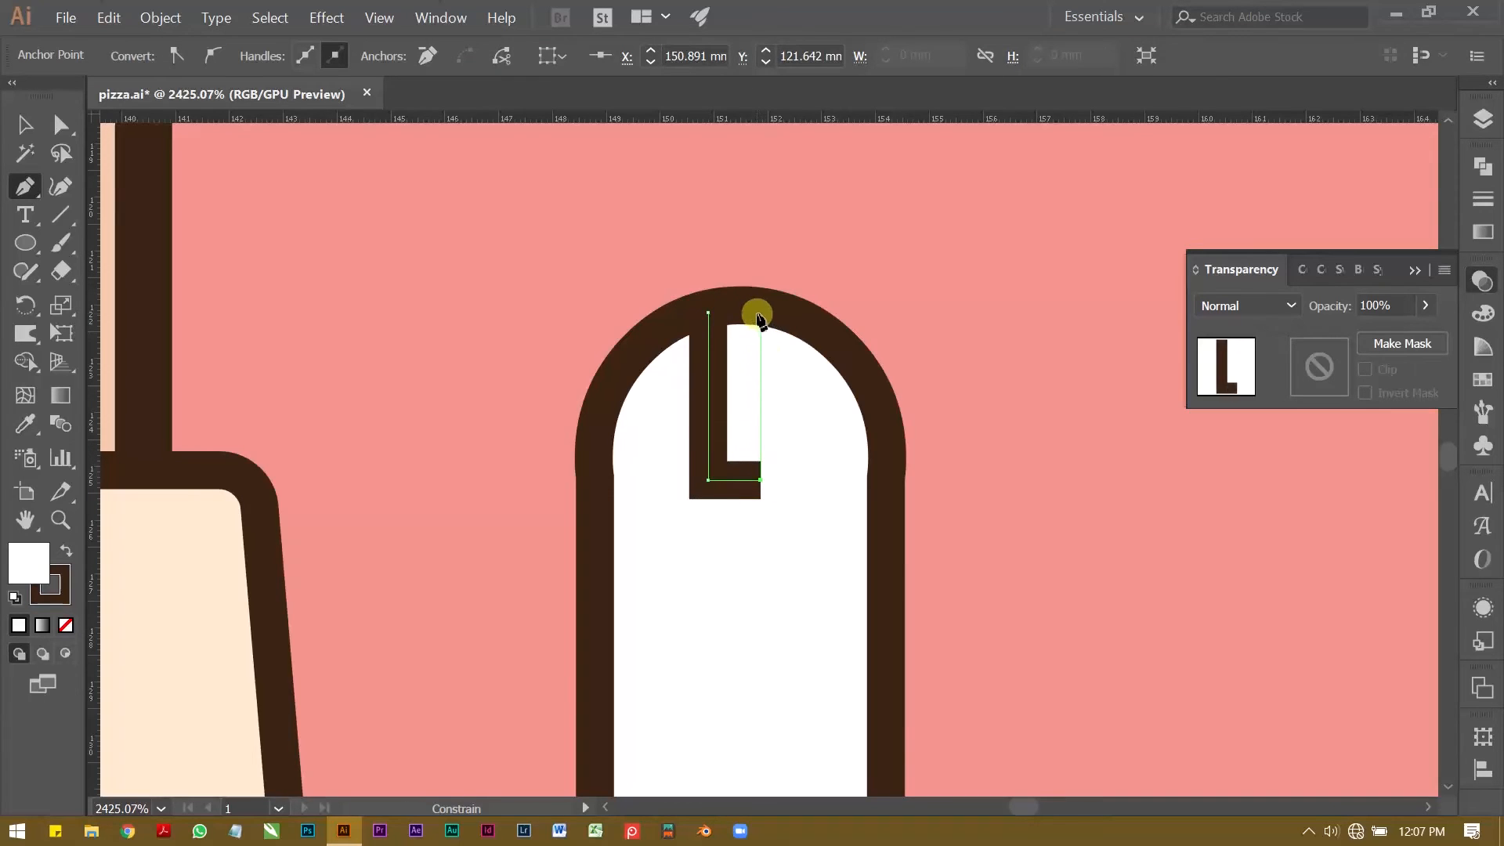
click(760, 308)
click(709, 313)
drag(700, 324, 697, 329)
click(25, 124)
click(365, 209)
click(759, 414)
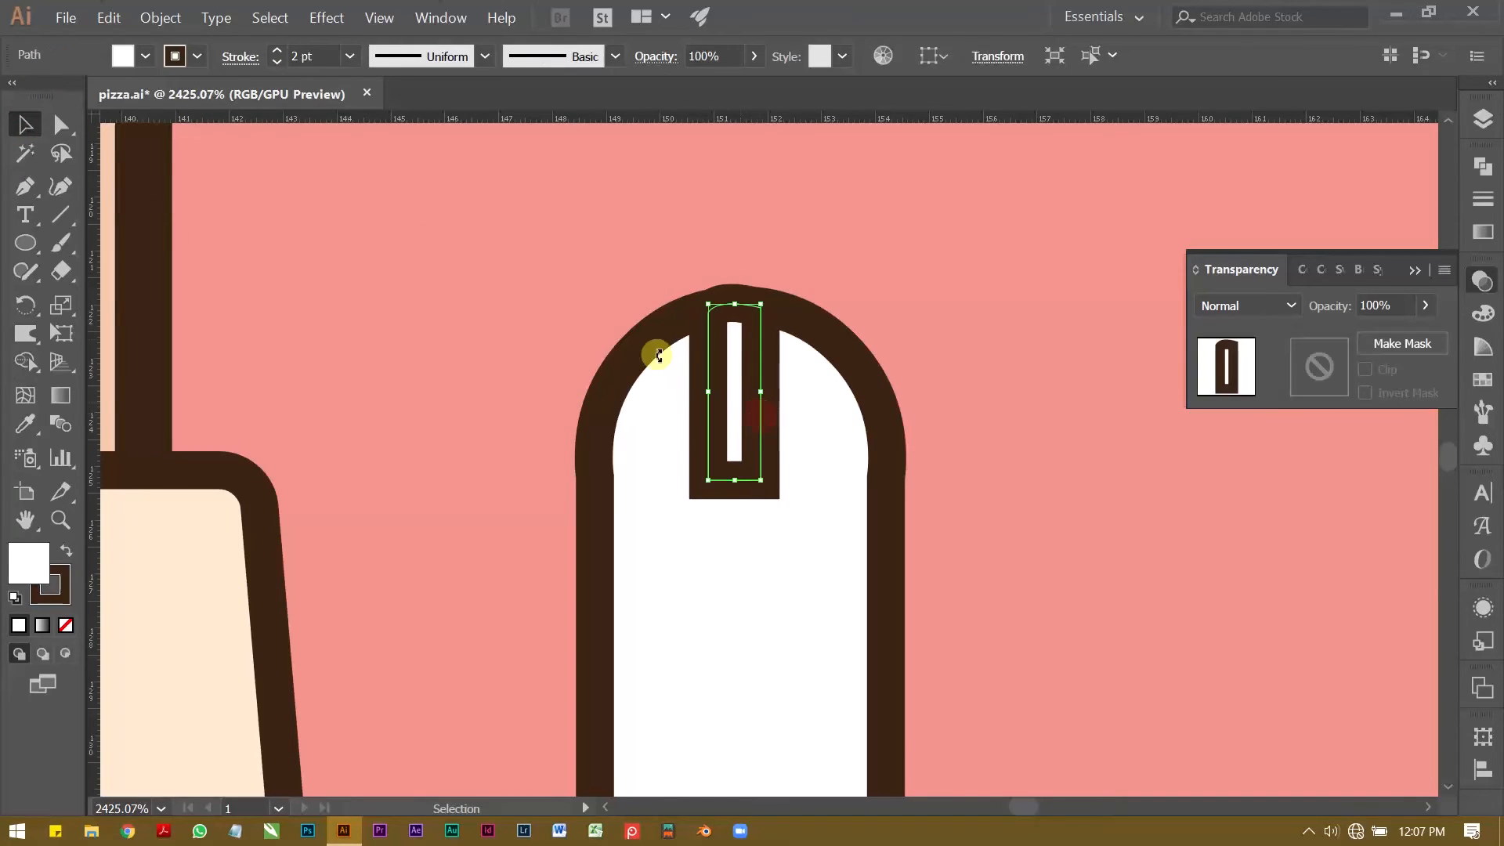
Step: Reduce the narrow strip's stroke weight to 0.5 pt
click(278, 64)
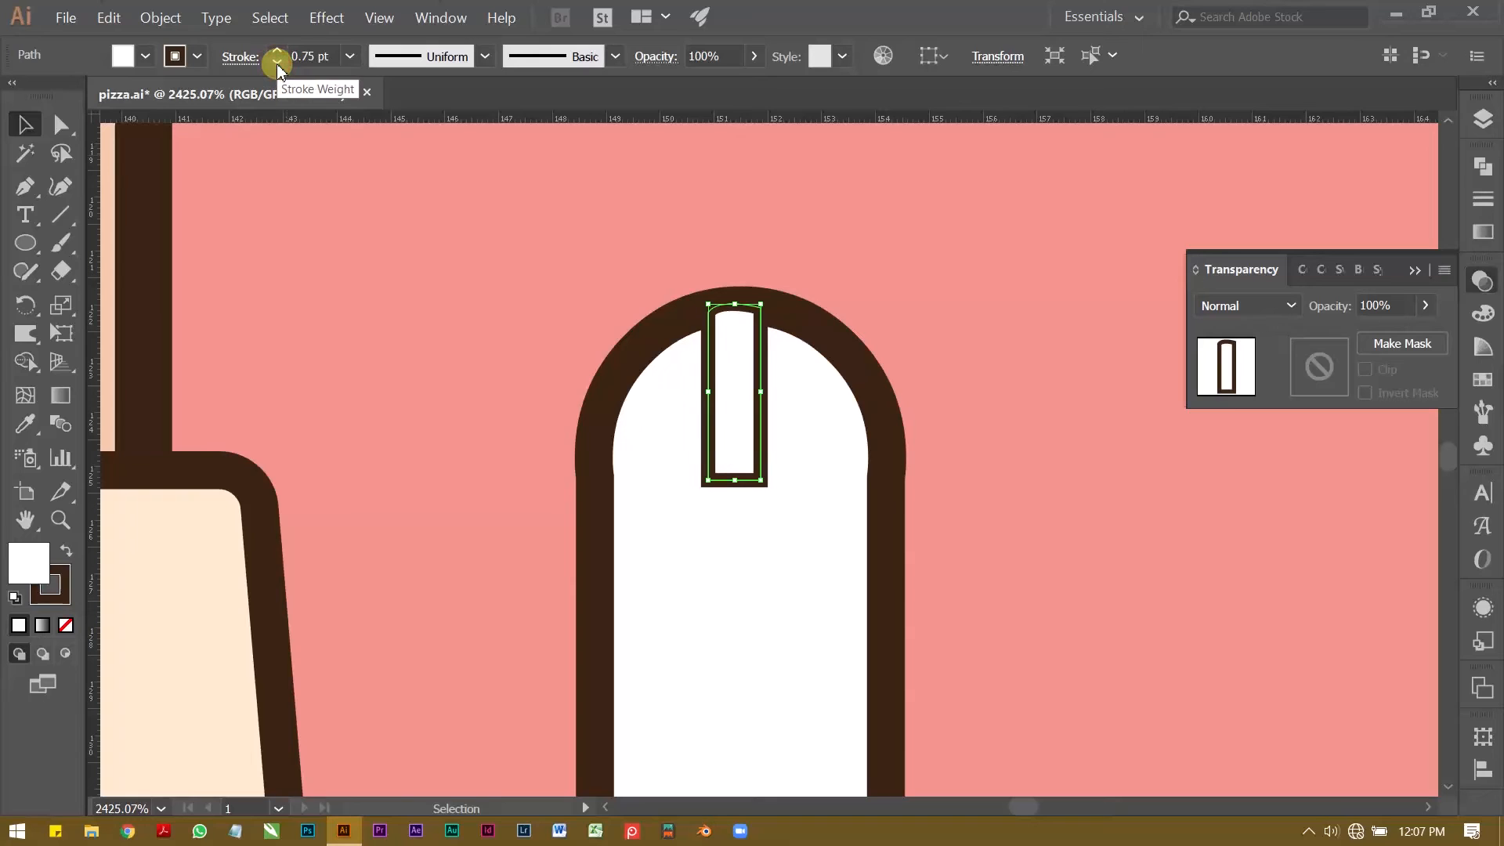
click(278, 64)
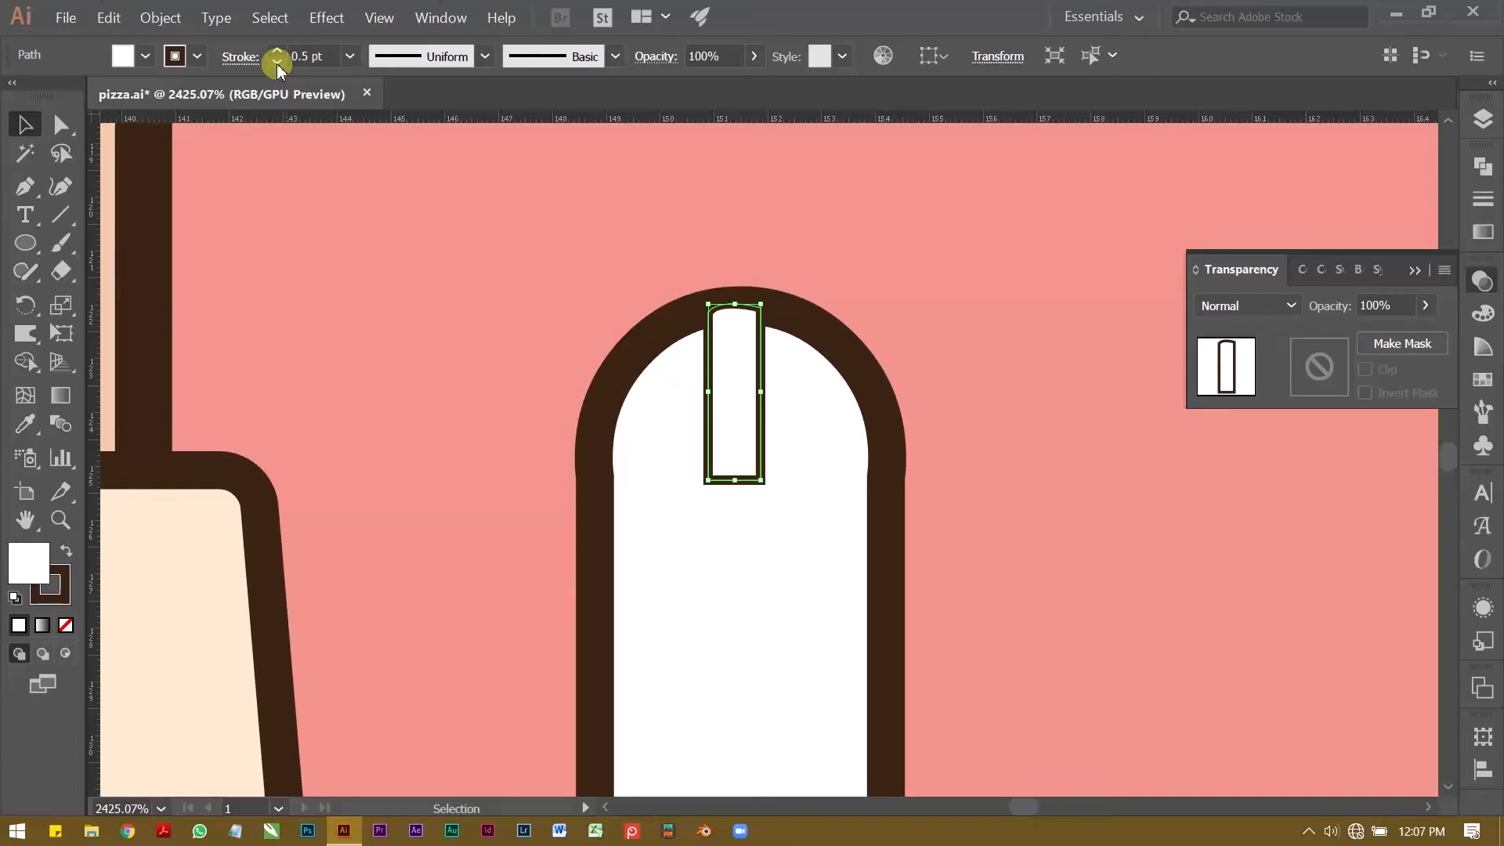
key(z)
click(724, 325)
key(v)
drag(755, 356, 756, 409)
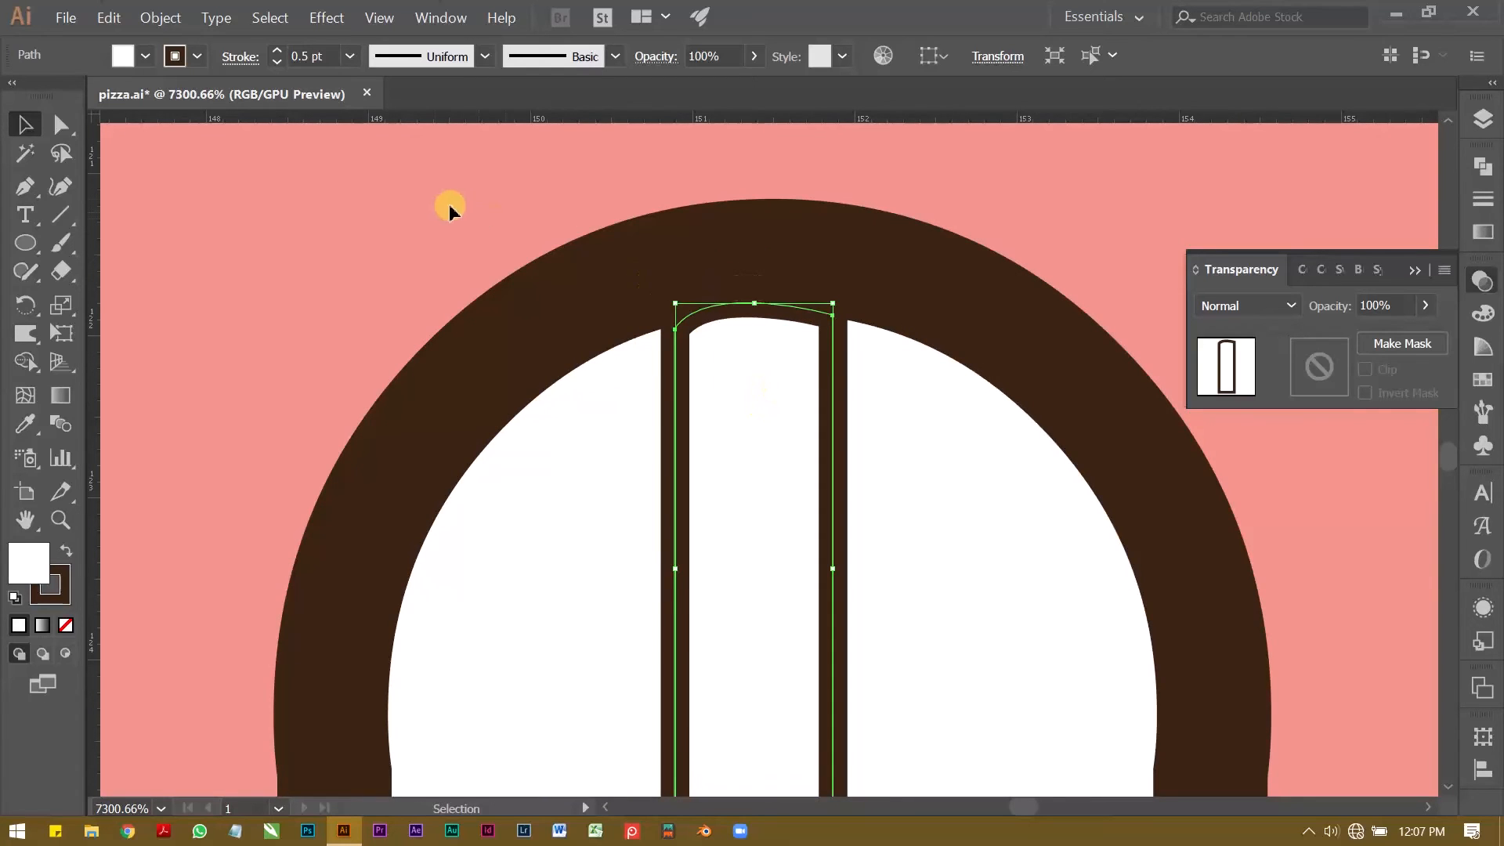
click(430, 195)
Step: Fully round the strip's lower corners and lower it slightly so it sits clear of the arch's outline
key(z)
alt+click(805, 337)
alt+click(688, 360)
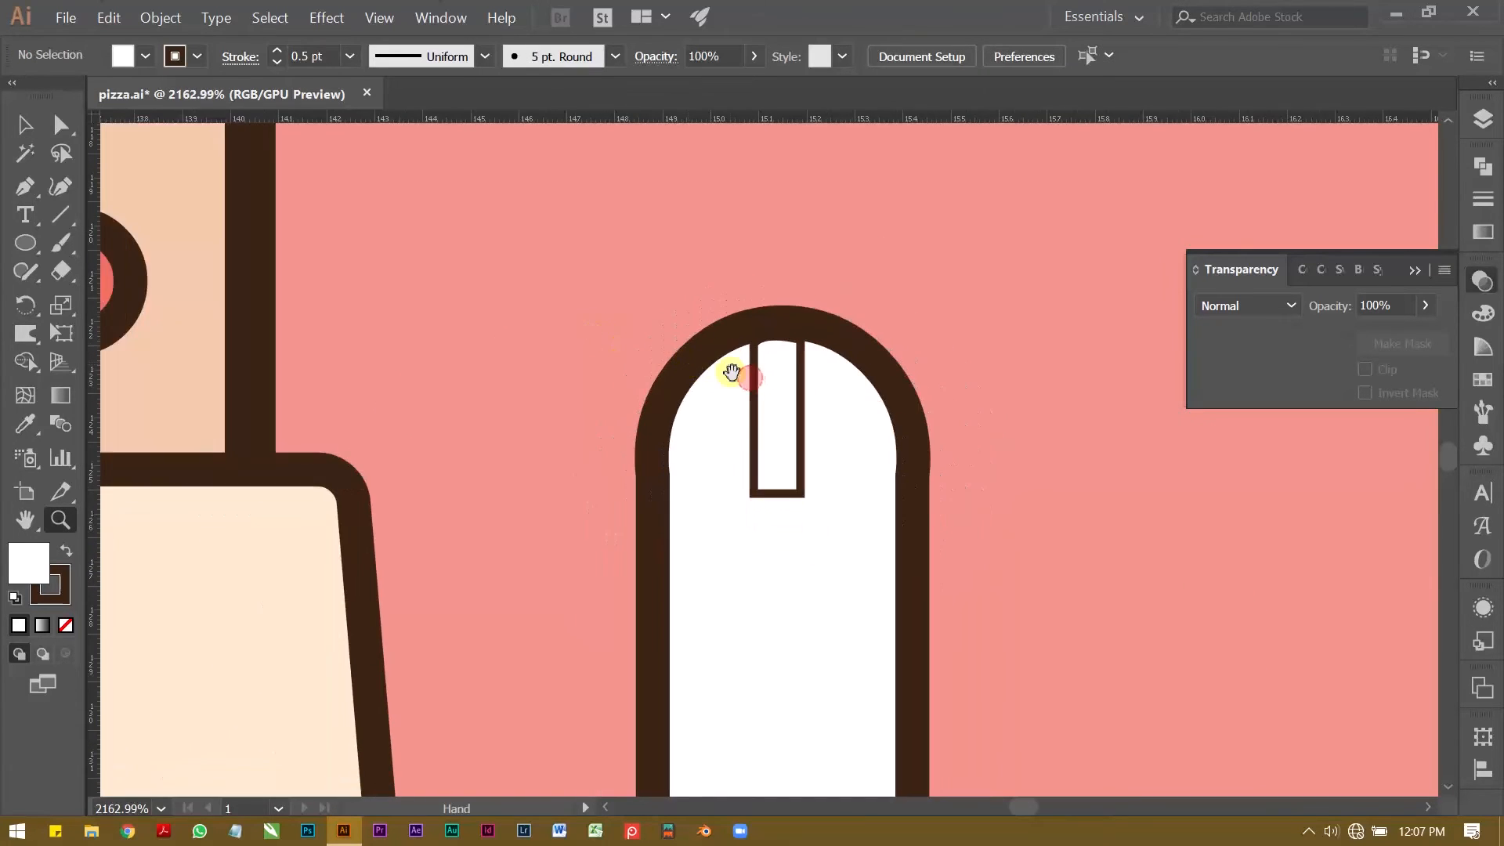
alt+click(668, 339)
key(a)
click(687, 400)
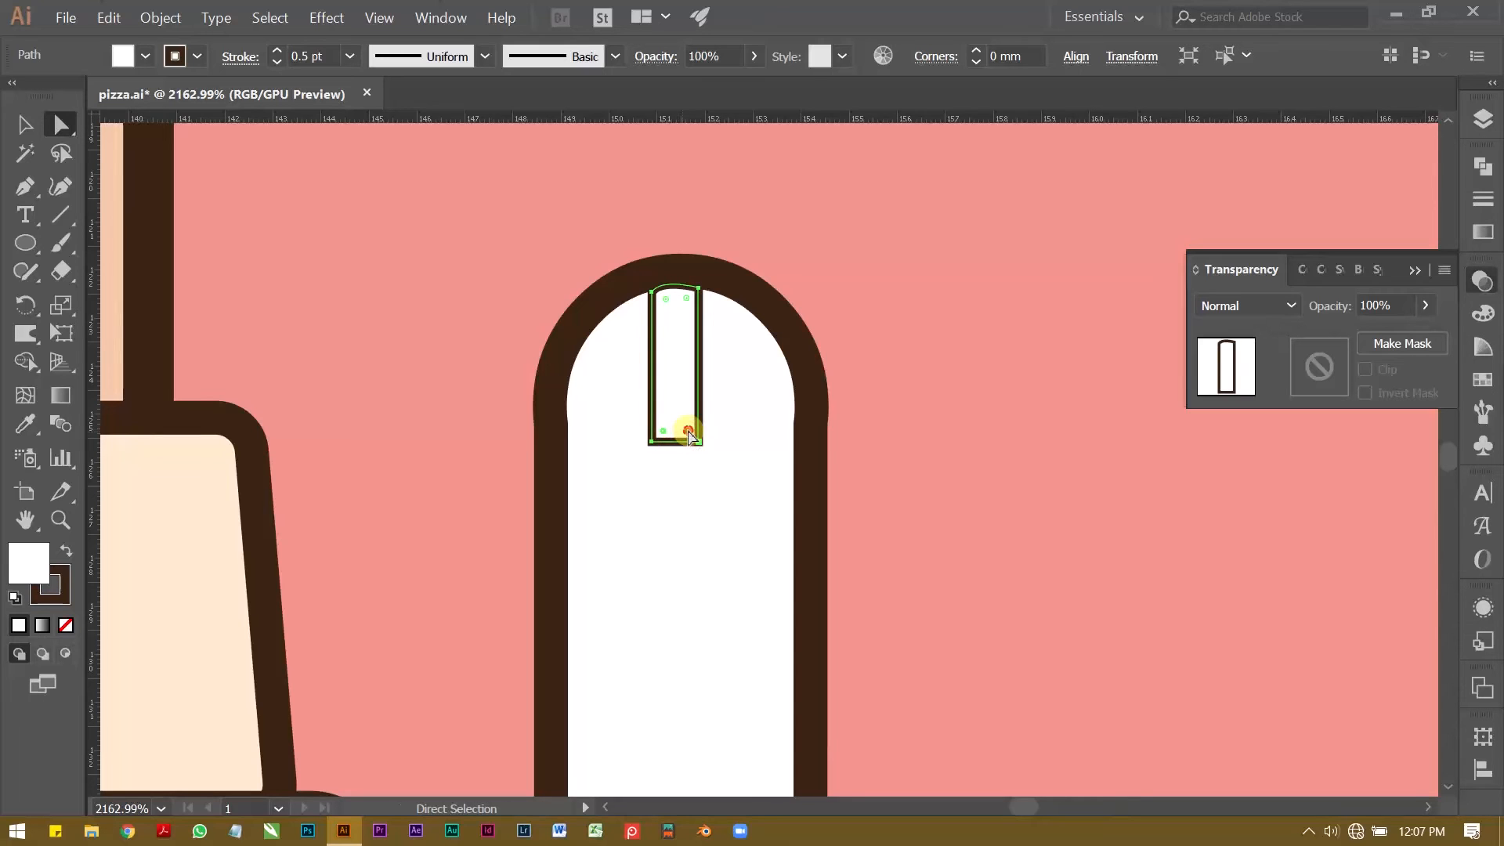
click(438, 219)
key(z)
alt+click(536, 322)
alt+click(593, 364)
drag(765, 306, 924, 345)
key(v)
click(896, 381)
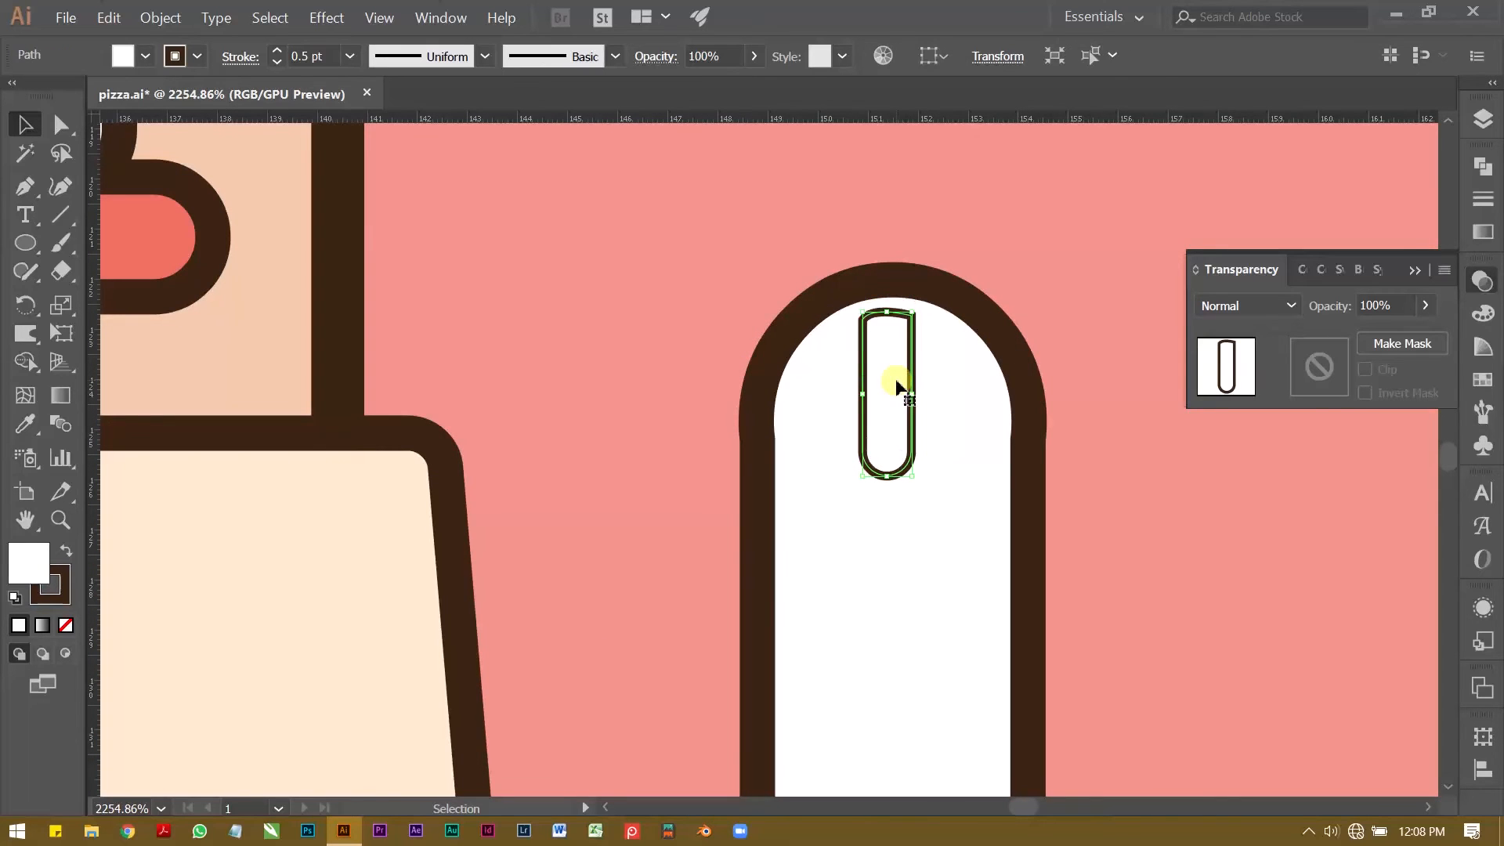
Step: Examine the slotted round-topped object up close and in the context of the whole shop illustration
key(z)
drag(894, 302, 1010, 292)
drag(879, 336, 653, 329)
key(v)
key(z)
drag(752, 285, 288, 304)
drag(425, 397, 564, 532)
key(v)
click(795, 326)
key(z)
drag(830, 313, 725, 551)
drag(733, 451, 590, 405)
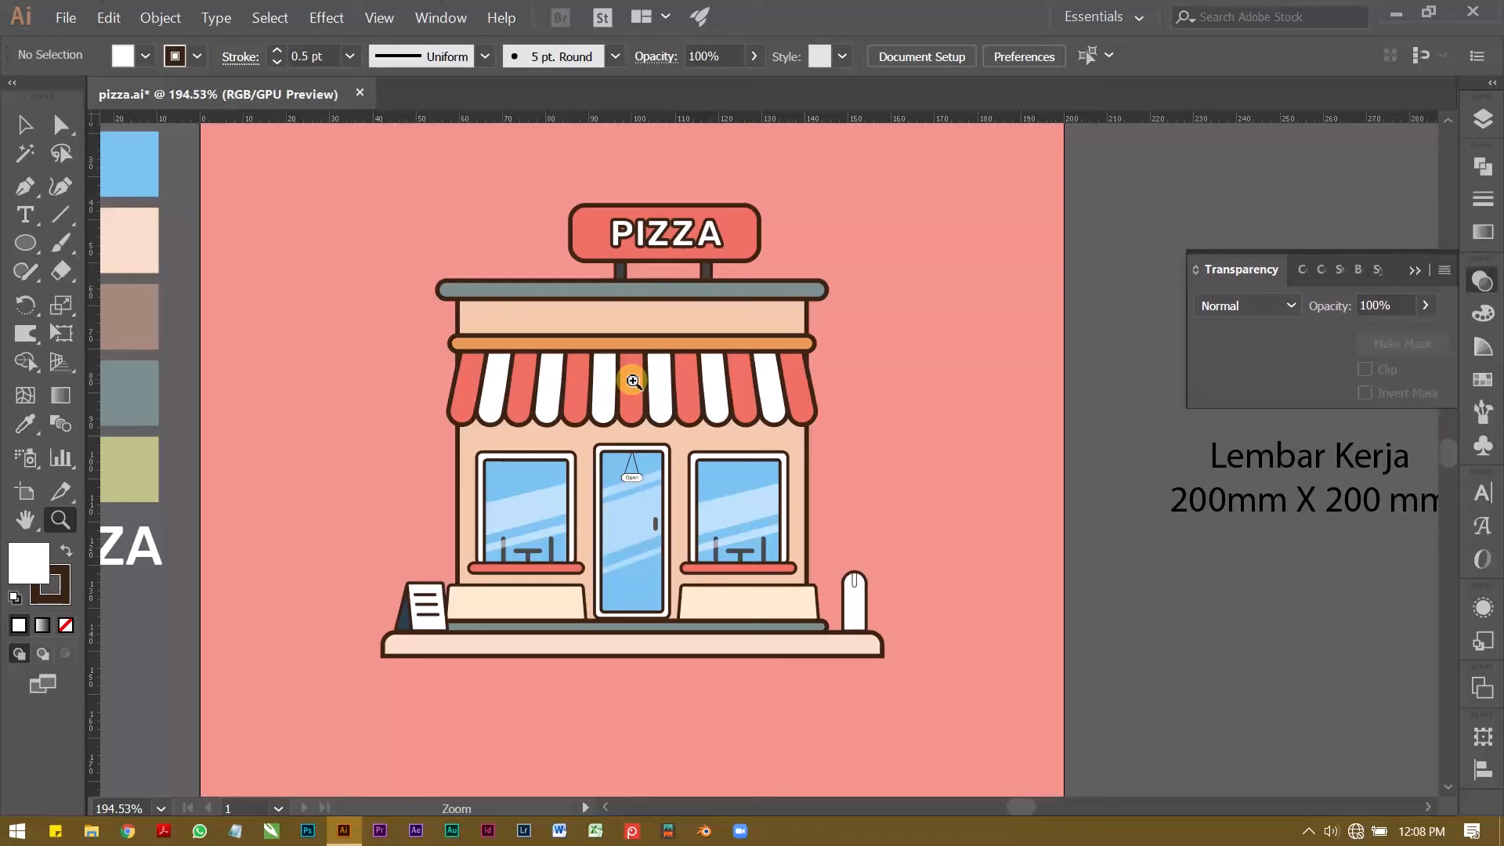
mouse_move(633, 381)
mouse_down()
mouse_move(609, 398)
mouse_move(646, 397)
mouse_up()
drag(643, 396, 611, 382)
drag(630, 381, 659, 385)
drag(659, 385, 648, 376)
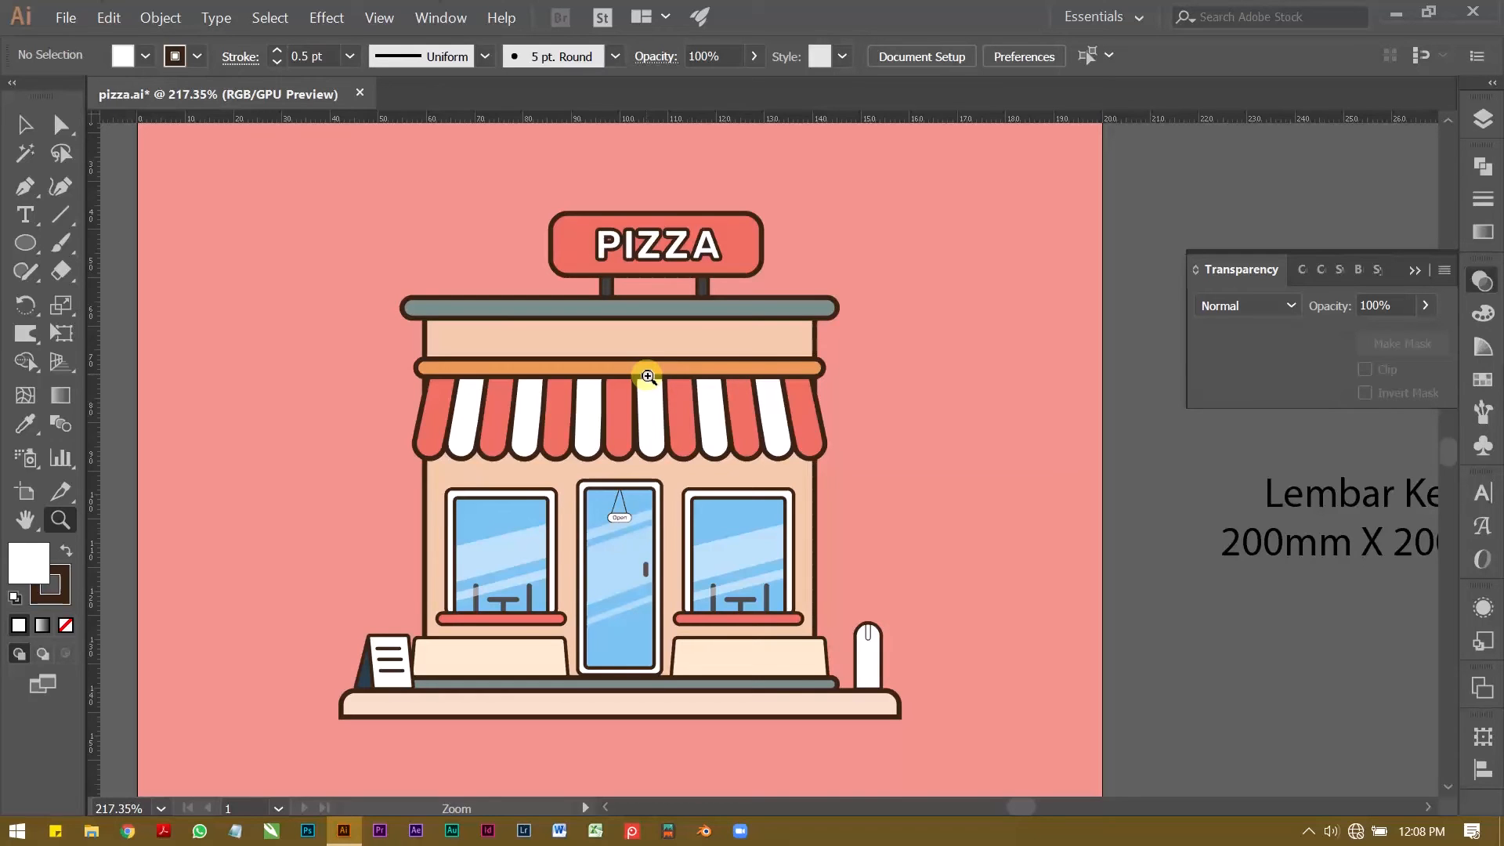
drag(894, 465, 845, 470)
drag(772, 477, 624, 484)
Step: Draw a tall rectangle about 41 × 76 mm beside the shop, straddling the artboard's right edge
click(23, 242)
drag(26, 241, 195, 243)
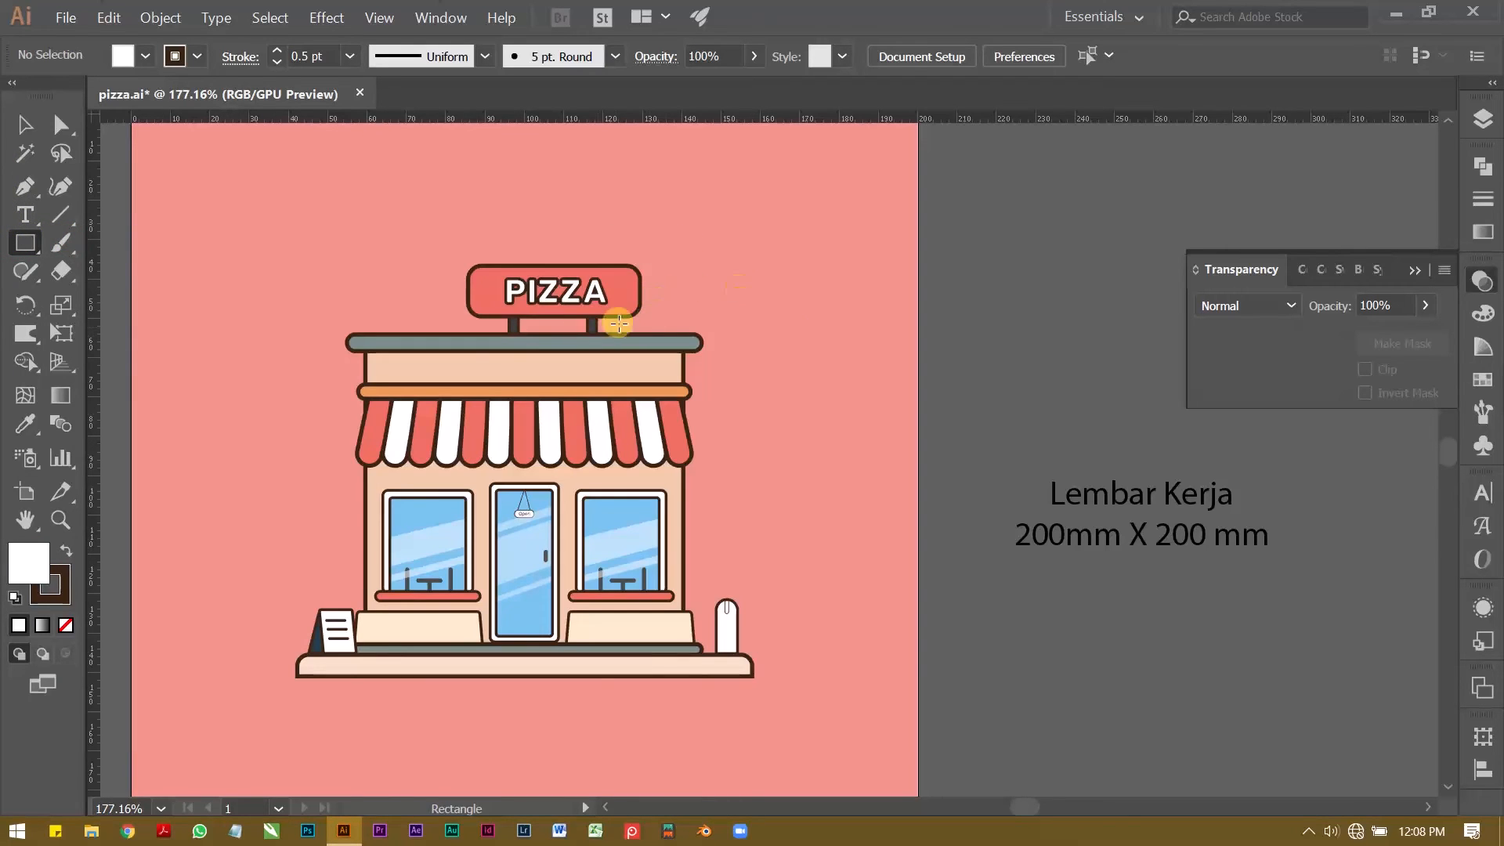
mouse_move(787, 236)
mouse_down()
mouse_move(812, 340)
mouse_move(900, 520)
mouse_move(922, 508)
mouse_move(907, 527)
mouse_move(925, 534)
mouse_up()
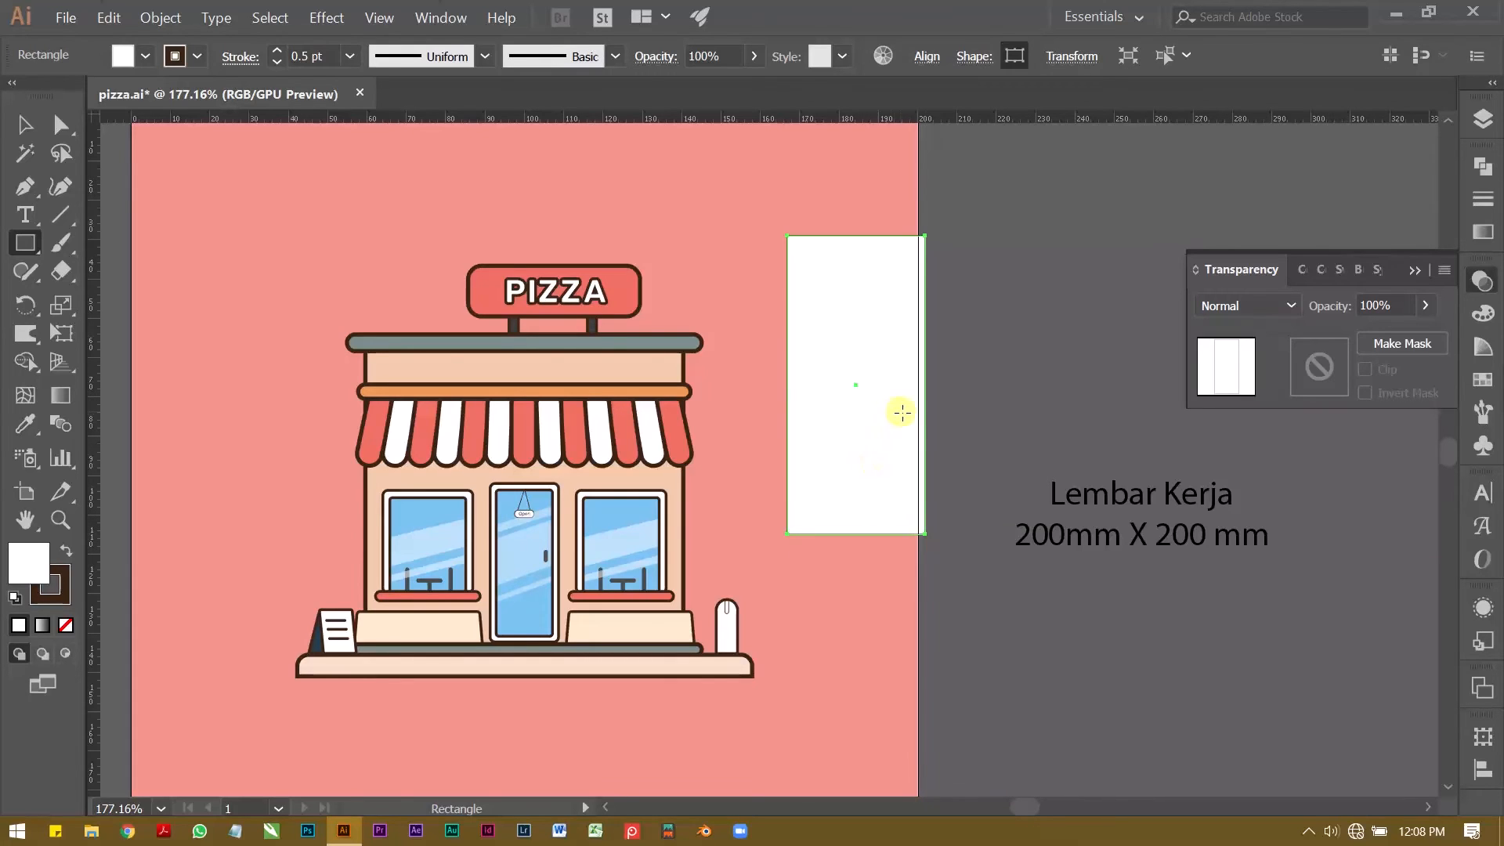
key(v)
drag(925, 385, 944, 384)
scroll(937, 373, down, 2)
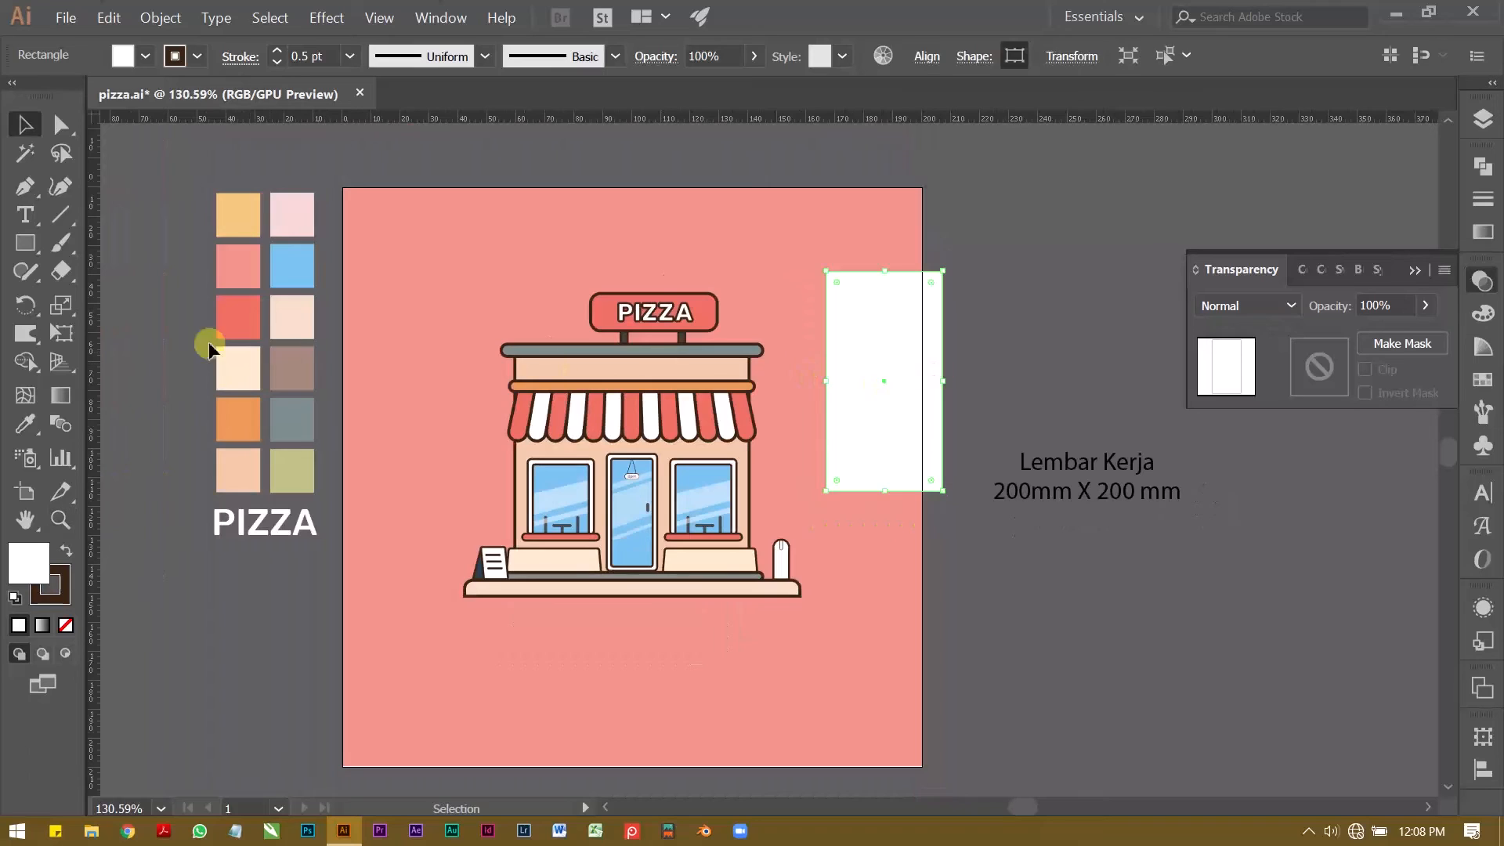
Step: Give the rectangle the shop wall's 3 pt dark brown outline and fill it with the olive green swatch colour
click(25, 424)
click(603, 363)
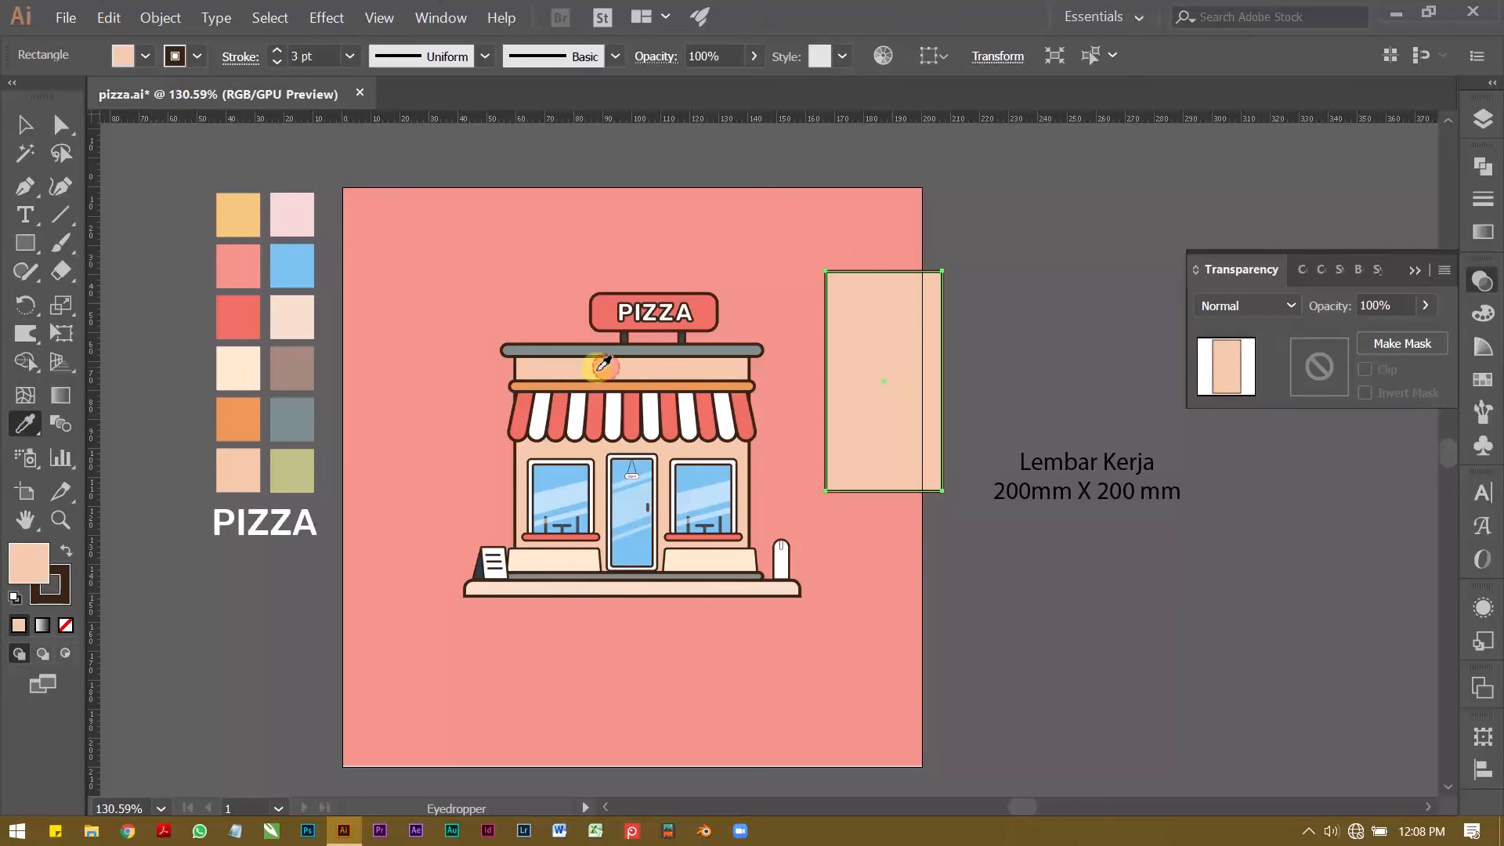
scroll(595, 345, down, 1)
key(v)
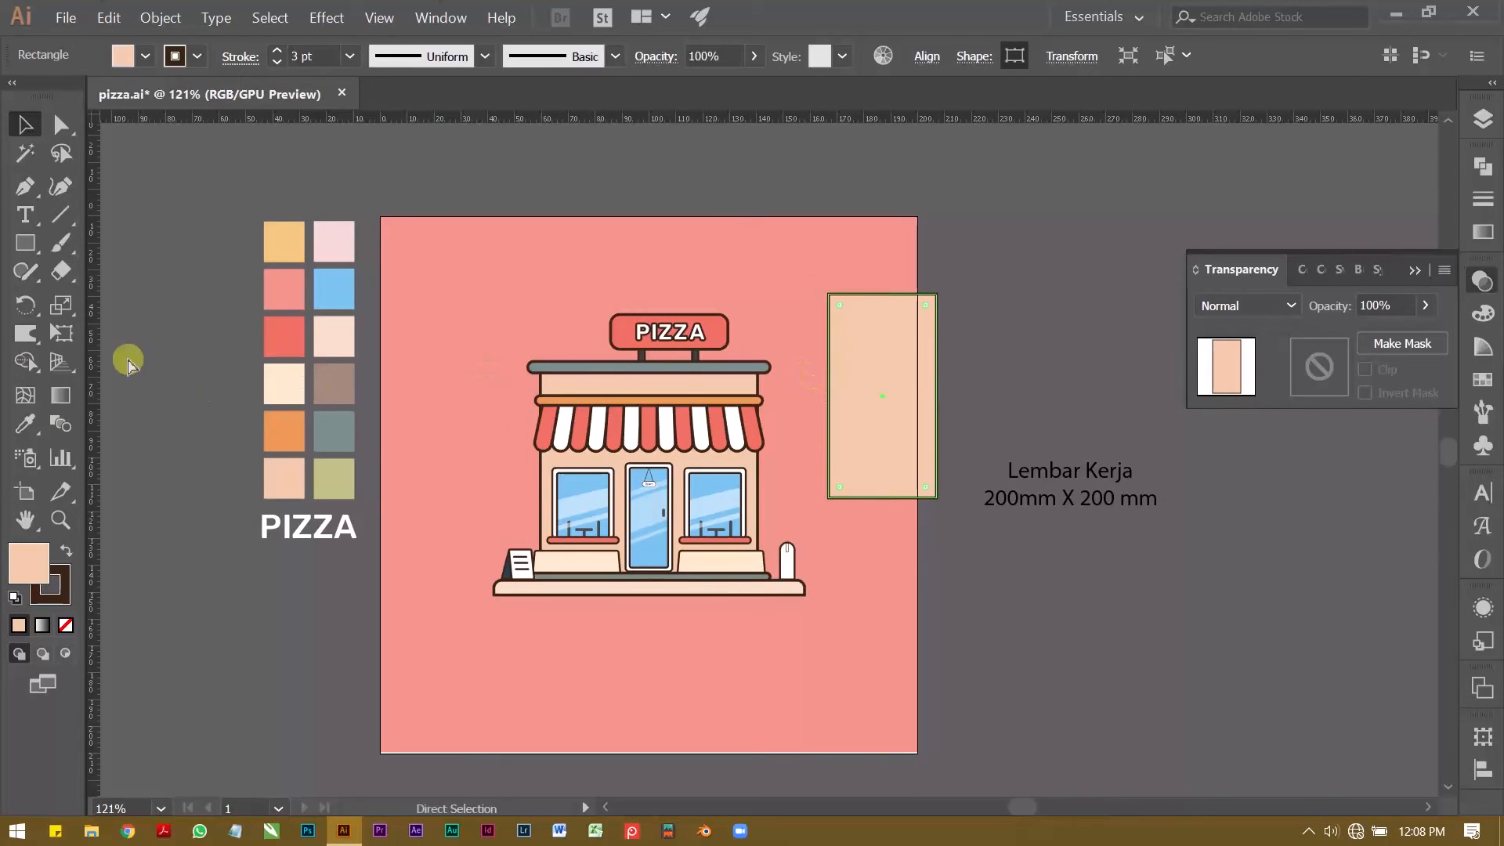
click(25, 424)
click(344, 478)
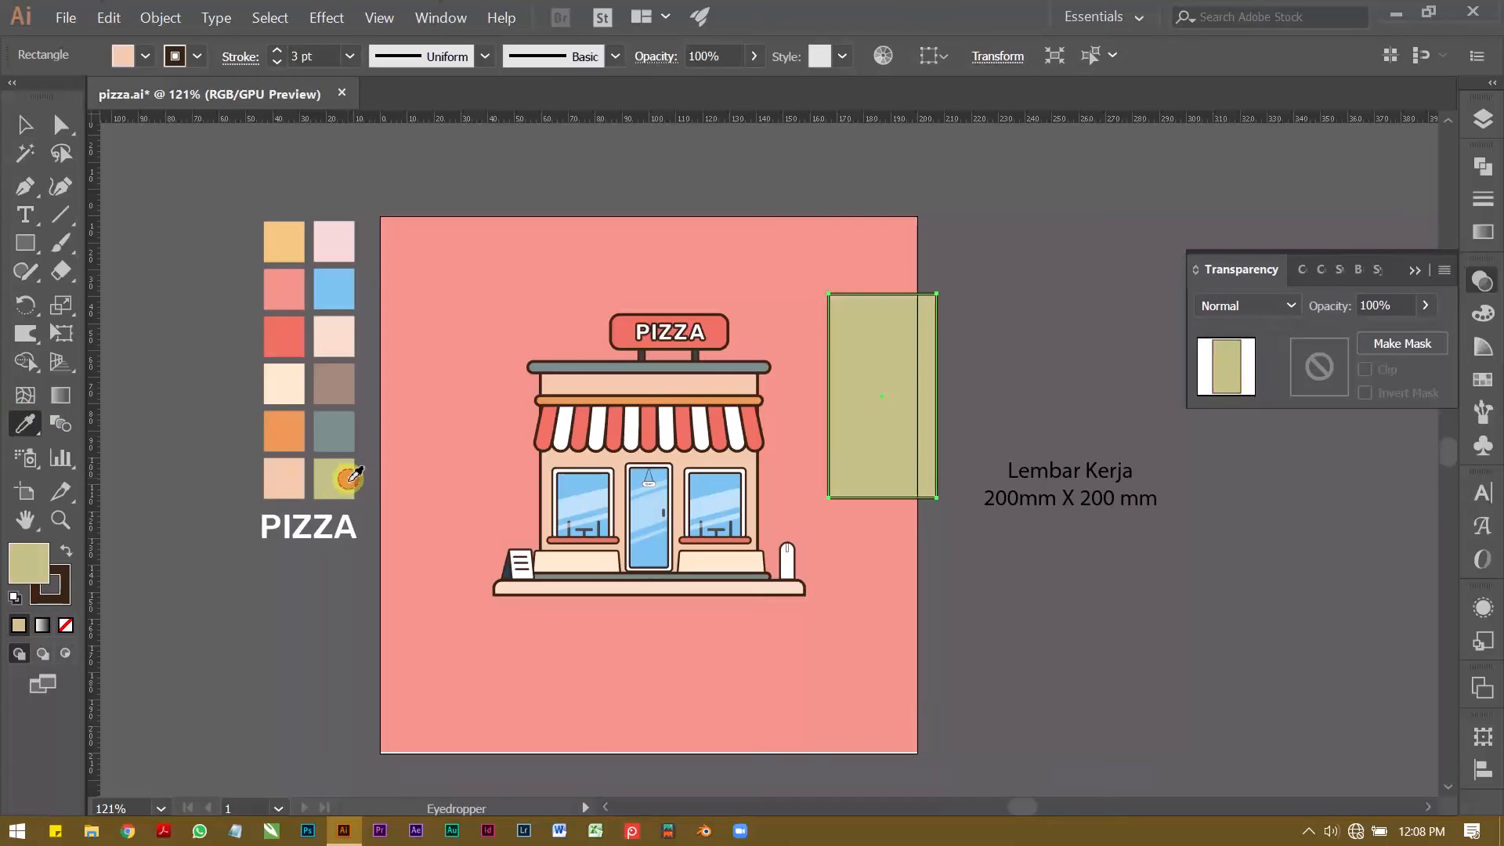
key(v)
click(825, 256)
Step: Round the olive rectangle's corners fully to form a capsule-shaped tree crown
key(z)
key(v)
mouse_move(862, 337)
mouse_down()
mouse_move(880, 357)
mouse_move(844, 363)
mouse_move(886, 354)
mouse_up()
key(ctrl+z)
key(z)
key(space)
drag(872, 362, 680, 402)
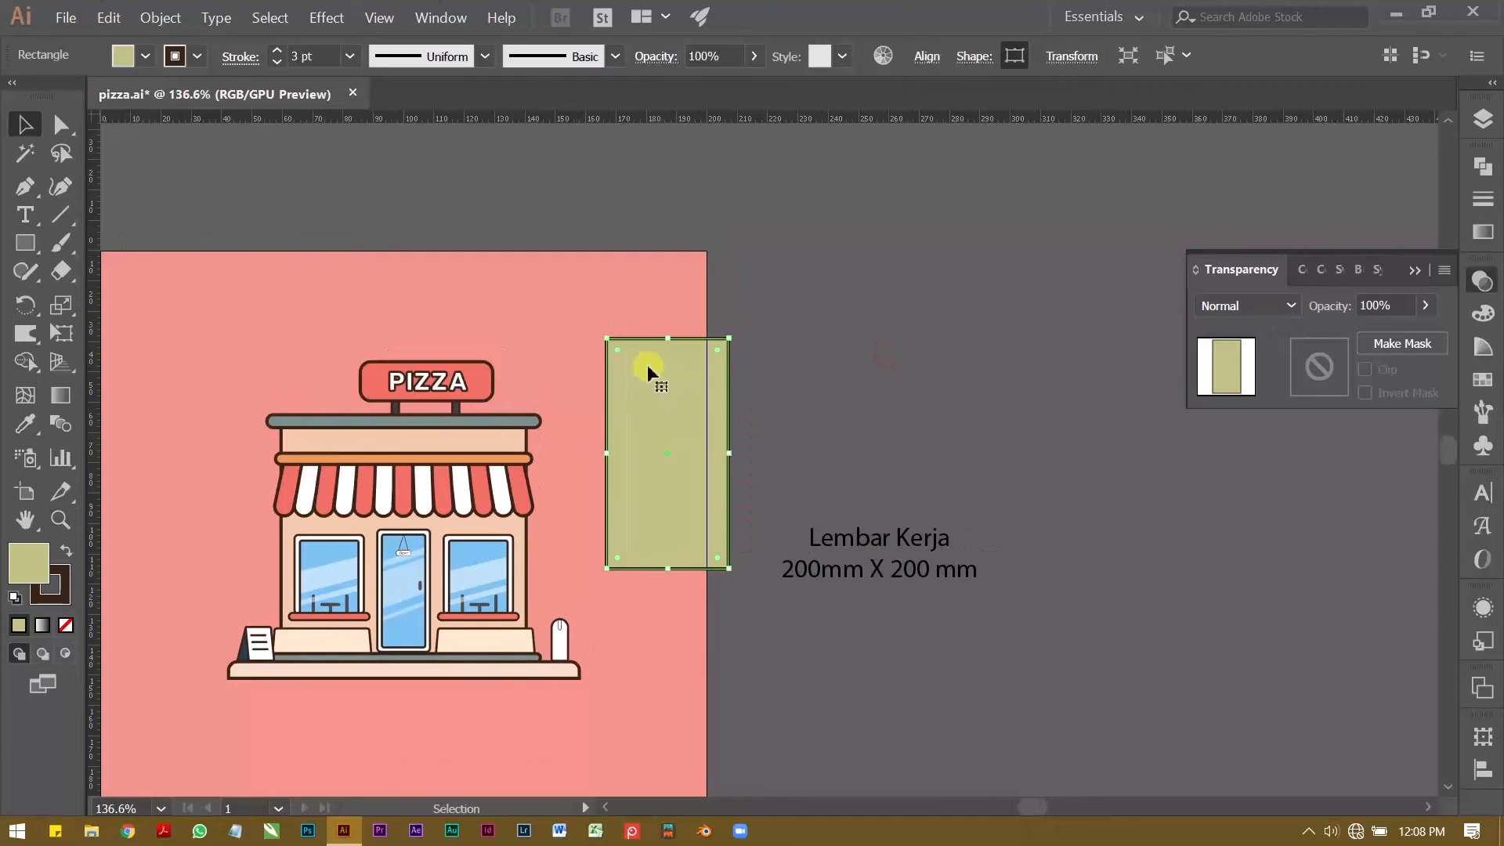
drag(626, 354, 698, 430)
click(856, 388)
key(z)
key(space)
drag(699, 430, 731, 423)
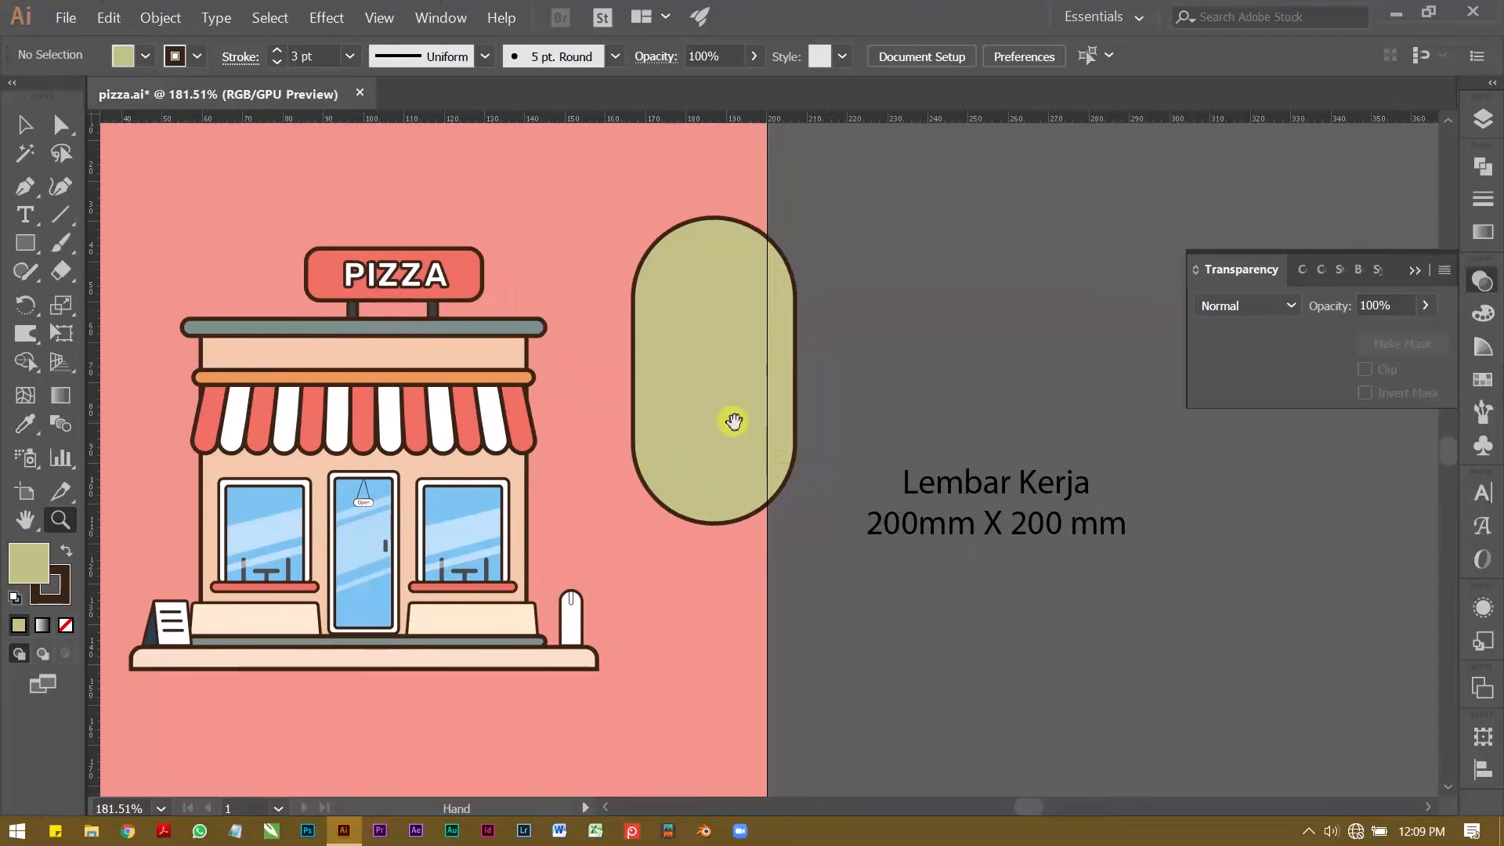
Step: Draw a trunk rectangle about 6 × 24 mm beneath the crown and fill it with brown
click(25, 242)
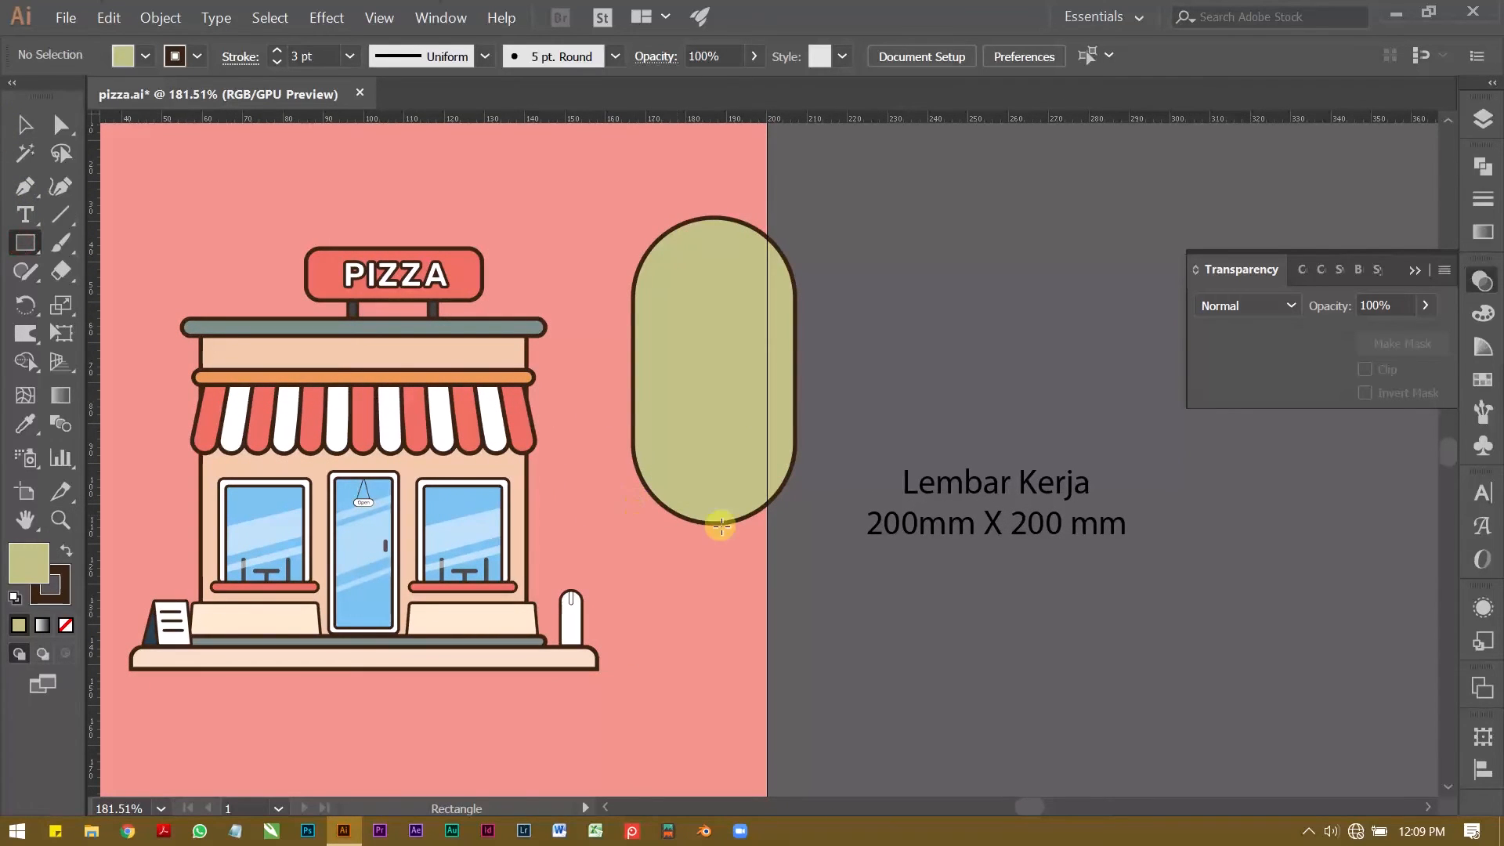
drag(705, 516, 737, 592)
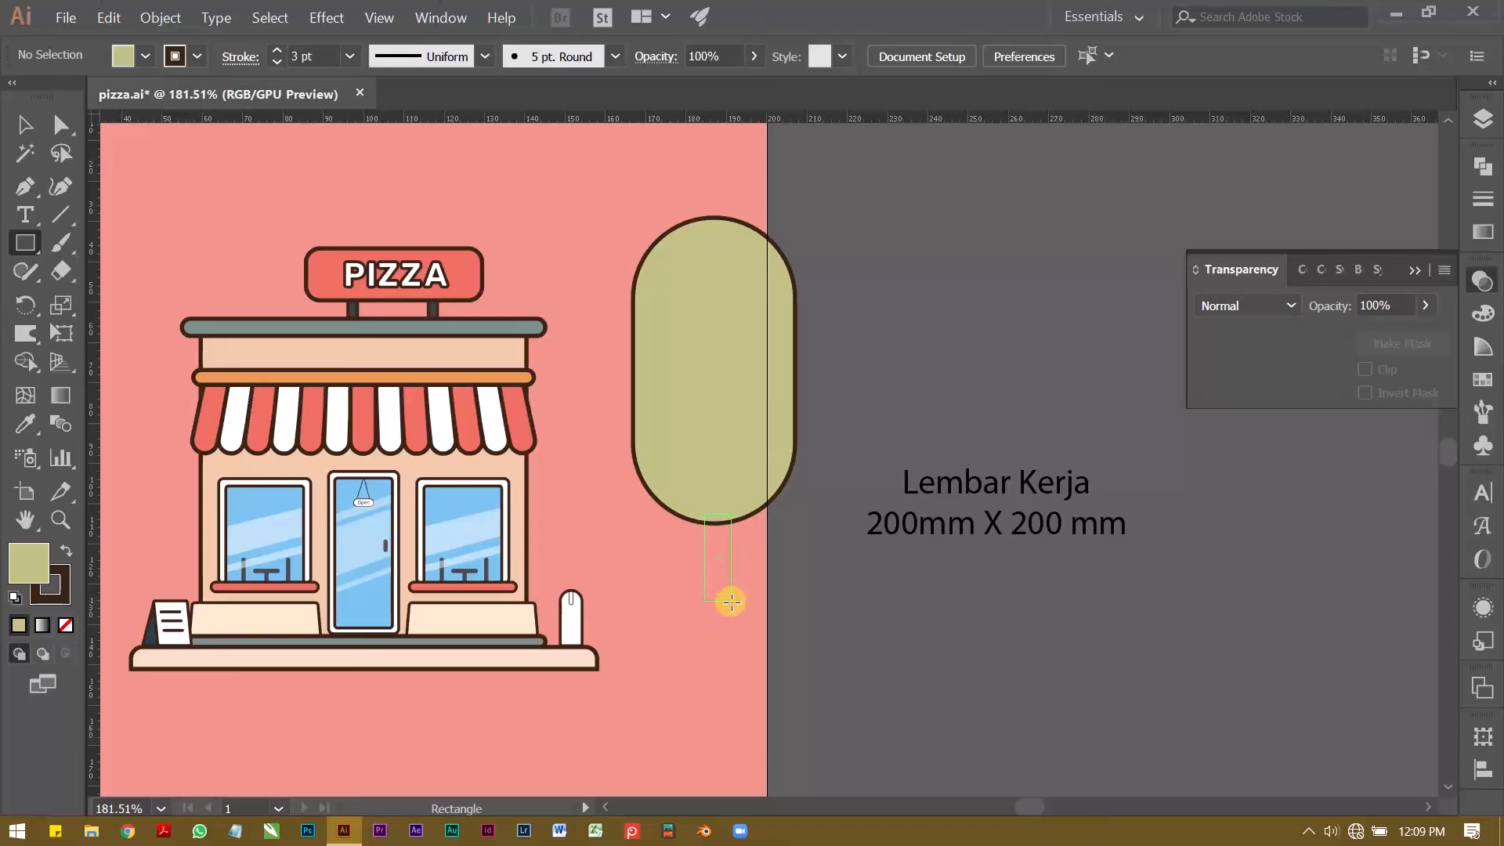
drag(728, 612, 728, 611)
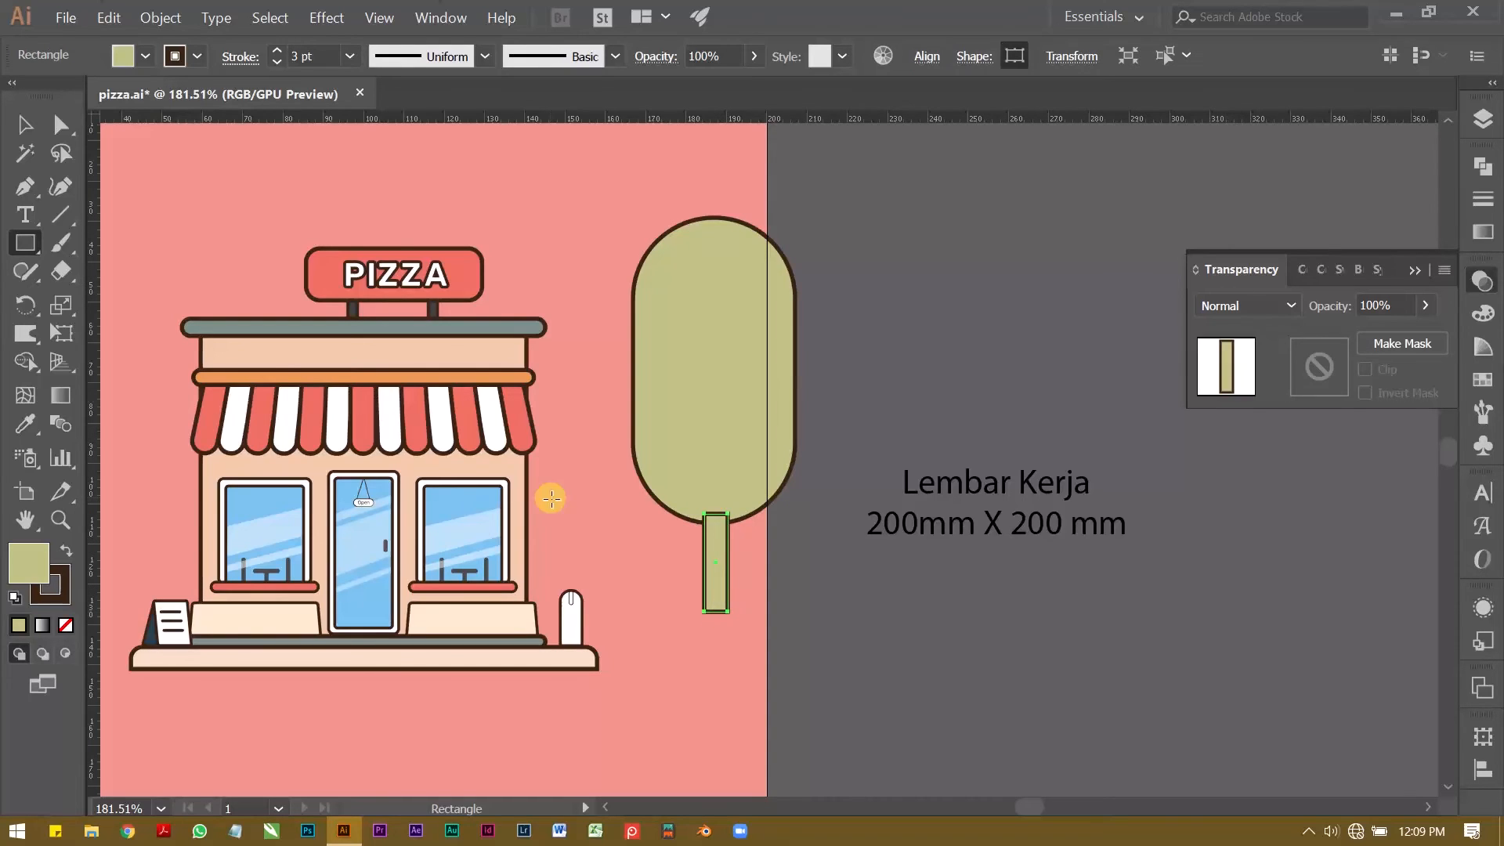
click(147, 63)
click(185, 139)
key(v)
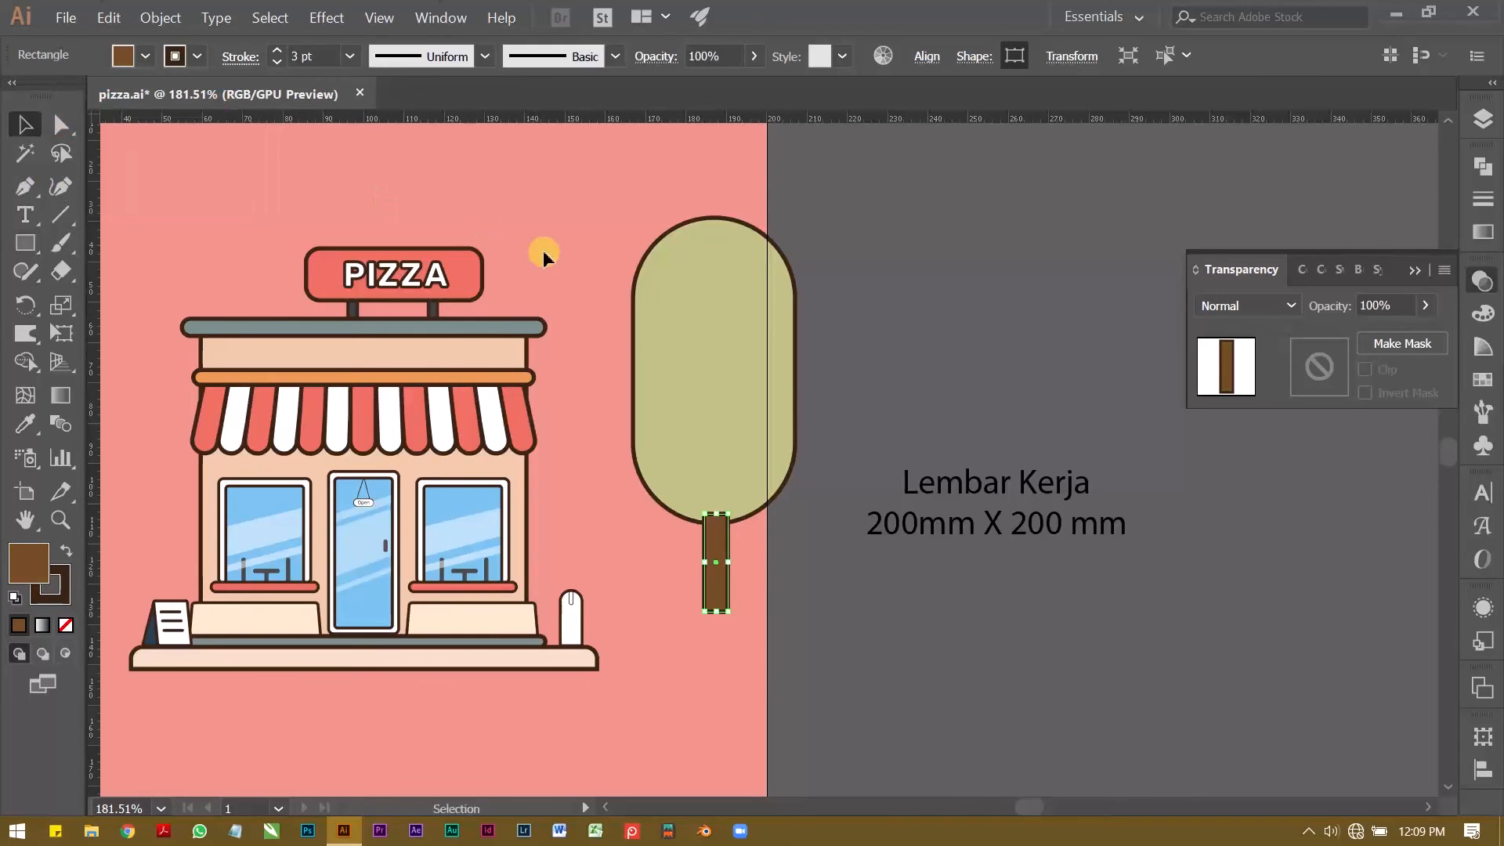
click(549, 229)
Step: Send the trunk behind the tree crown
click(715, 552)
key(z)
drag(699, 523, 537, 376)
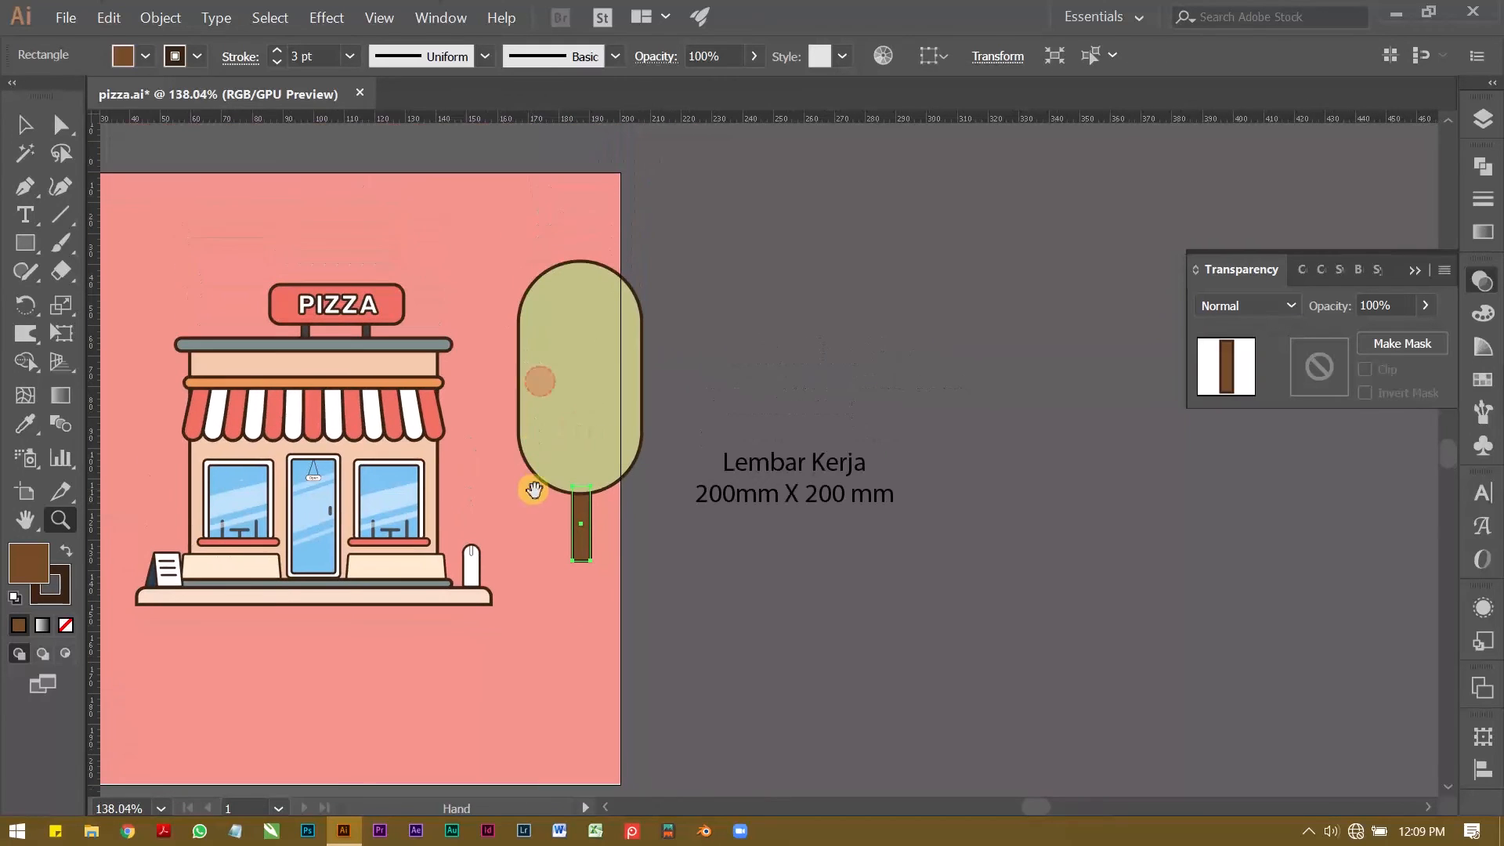
key(v)
click(531, 542)
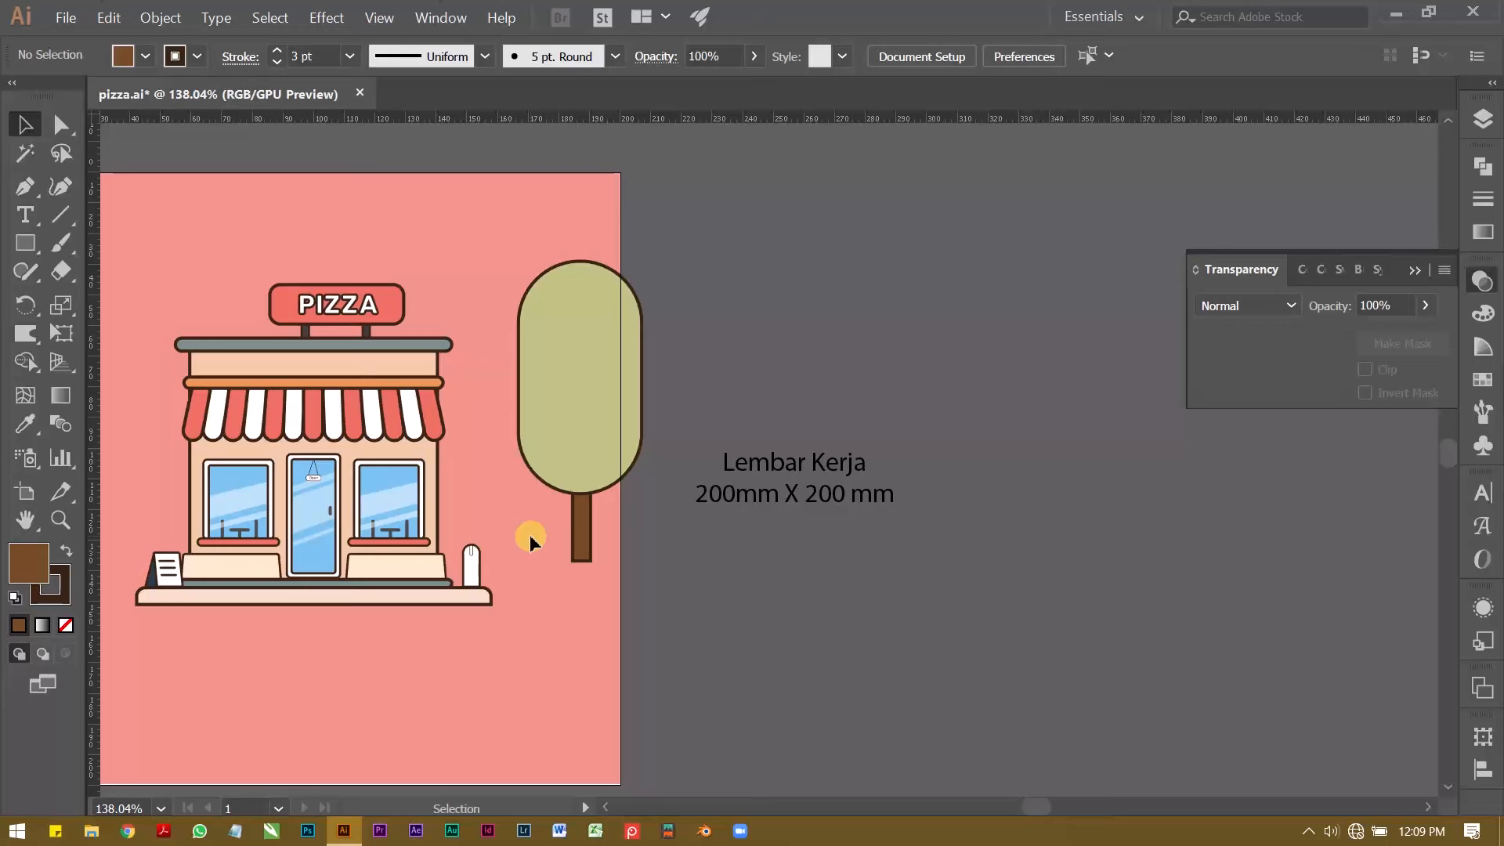
Step: Draw a closed two-humped bush about 53 mm wide and 29 mm high around the trunk's foot with the Pen tool
key(p)
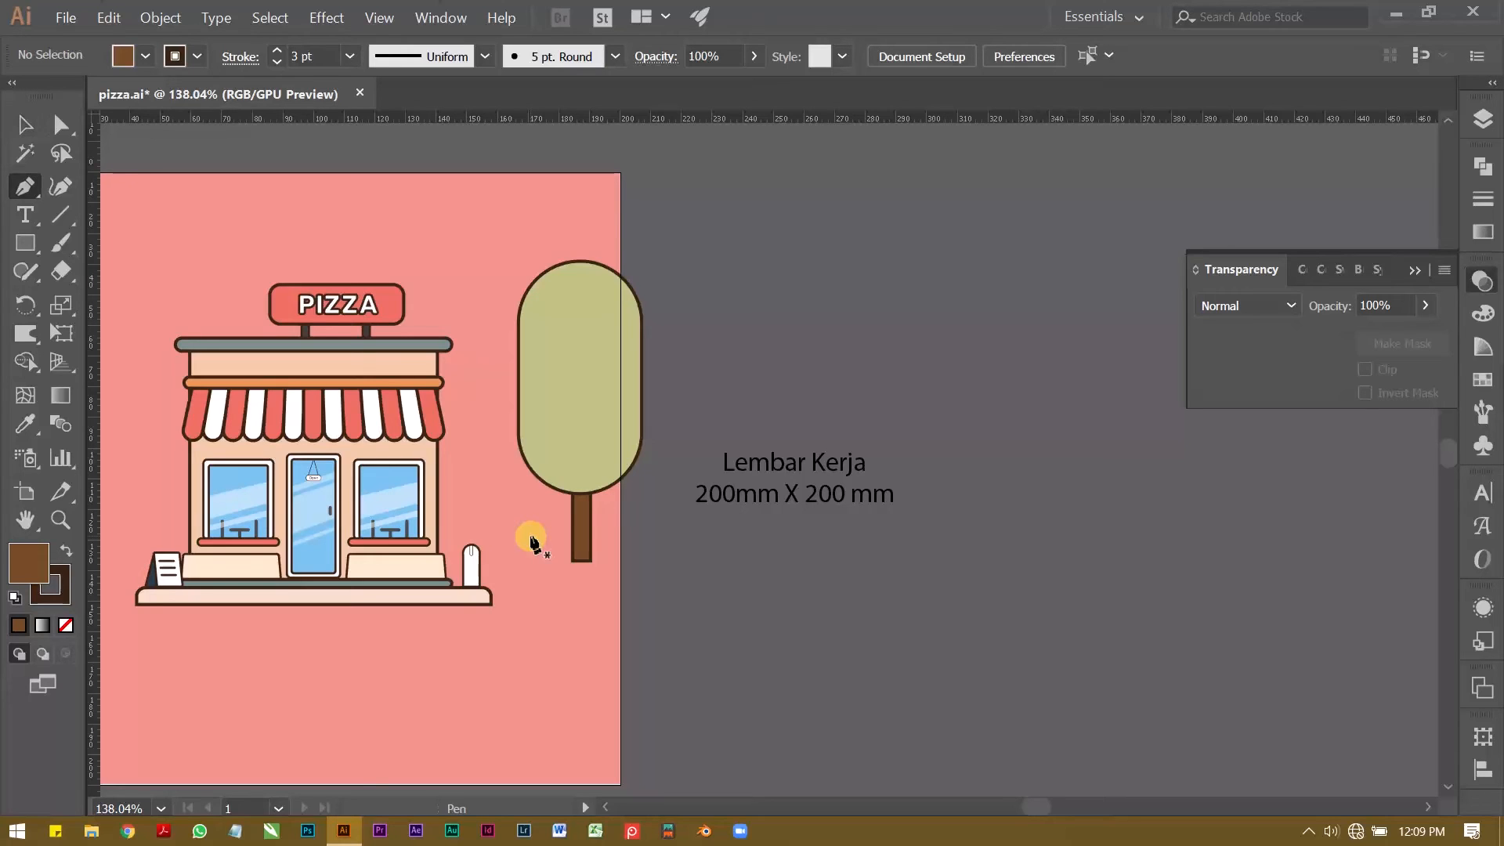
click(515, 538)
mouse_move(606, 579)
mouse_down()
mouse_move(625, 619)
mouse_move(691, 674)
mouse_move(685, 696)
mouse_up()
click(606, 579)
click(678, 625)
shift+click(518, 625)
click(514, 538)
key(a)
drag(487, 648, 556, 648)
drag(570, 588, 557, 588)
drag(530, 324, 658, 337)
Step: Rework the closing corner of the bush outline at the taller hump, undoing the first attempts
click(668, 502)
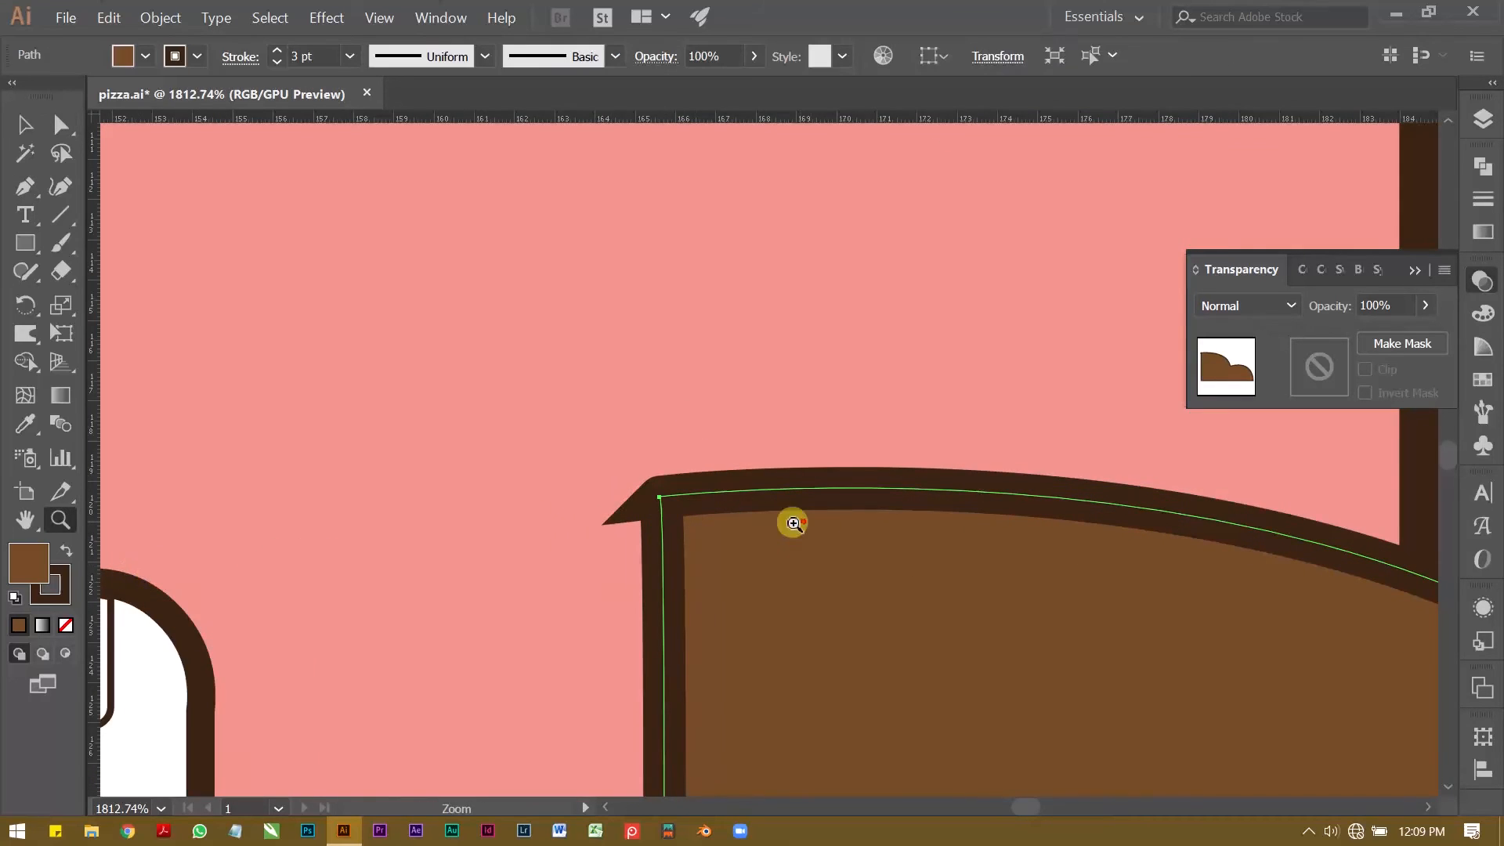
drag(815, 527, 705, 595)
key(ctrl+z)
key(ctrl+z)
drag(636, 672, 617, 672)
click(616, 305)
drag(689, 324, 470, 359)
drag(509, 313, 467, 429)
Step: Fill the bush with the tree crown's olive green and position it at the foot of the trunk
key(i)
click(685, 219)
key(v)
click(921, 271)
drag(721, 534, 674, 571)
drag(751, 397, 666, 511)
click(665, 511)
key(a)
drag(791, 520, 694, 608)
key(ctrl+z)
key(v)
Step: Move the crown, trunk and bush together against the shop's right side and send them behind the building
click(850, 517)
drag(670, 545, 771, 650)
drag(771, 656, 682, 647)
key(ctrl)
key(ctrl+shift+bracketleft)
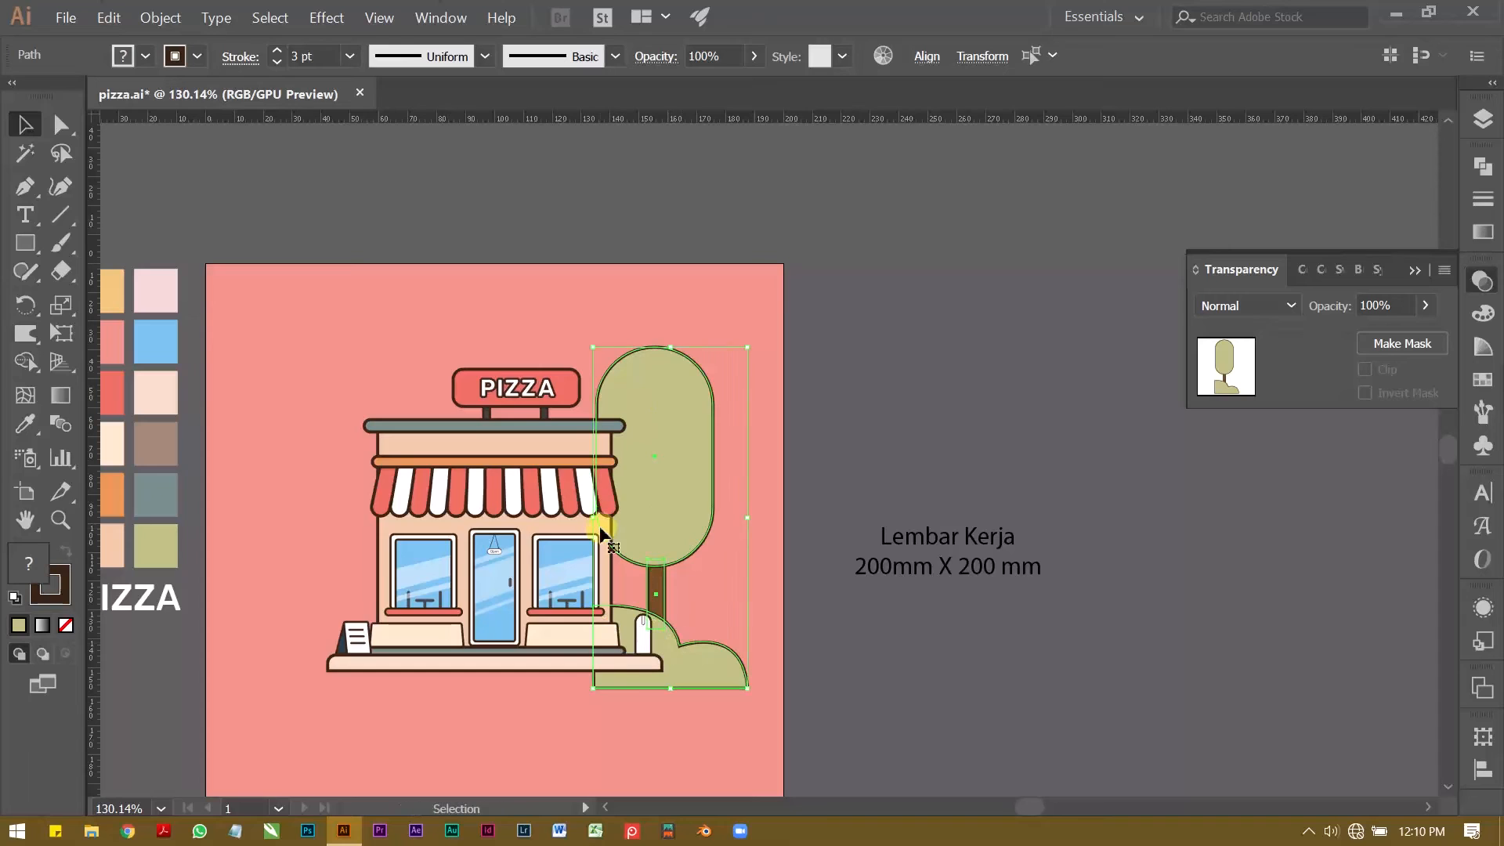
Step: Nudge the tree and bush about 9 mm left so the crown tucks behind the PIZZA sign's end
key(Left)
key(Left)
key(Left)
key(Left)
key(Left)
key(Left)
key(Left)
key(Left)
key(Left)
key(Left)
key(Left)
key(Left)
key(Left)
key(Left)
key(Left)
key(Left)
key(Left)
key(Left)
key(Left)
key(Left)
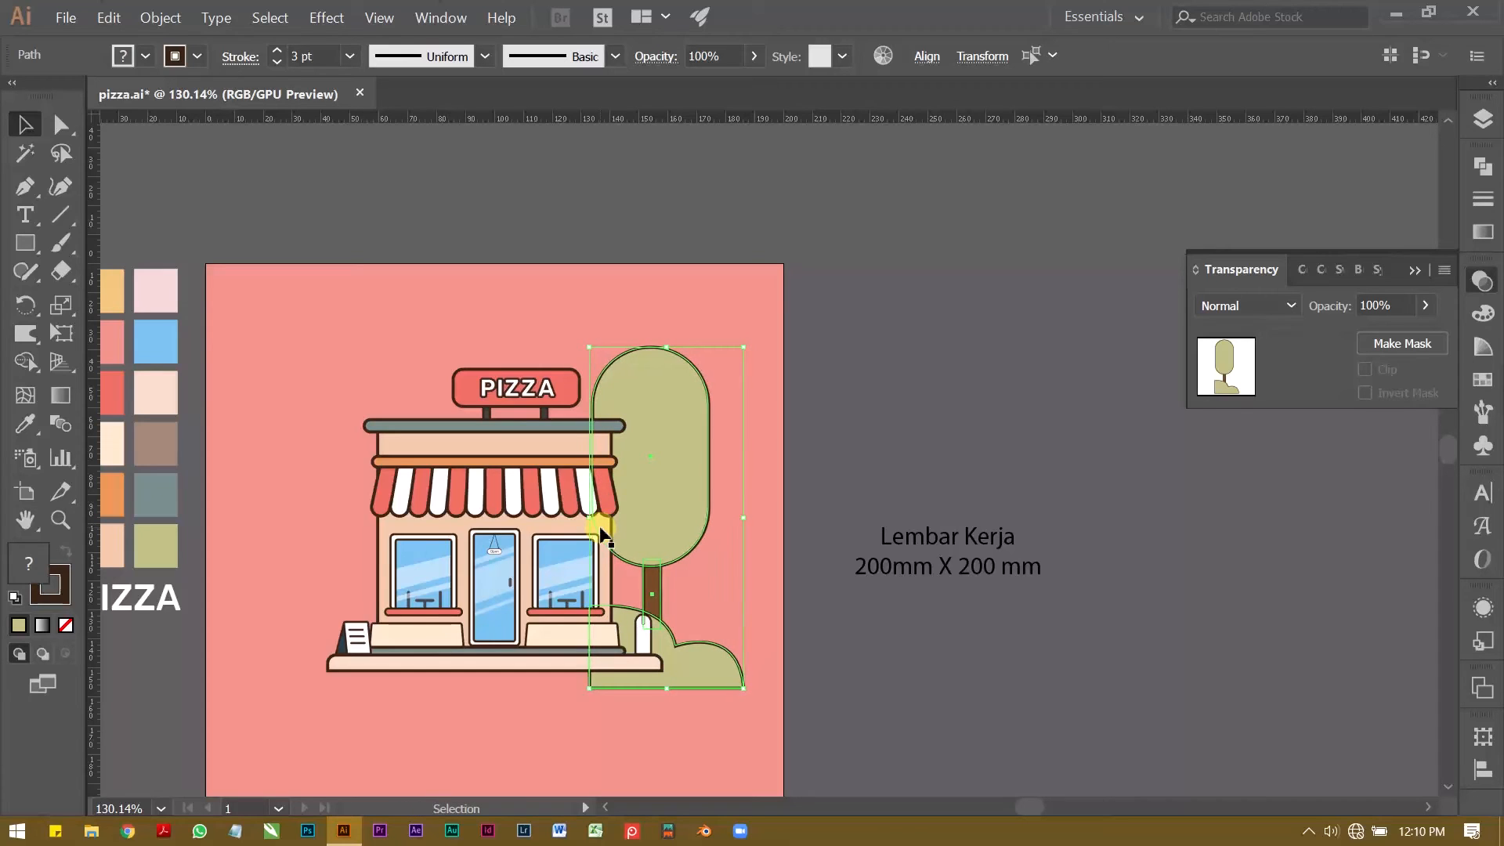
key(Left)
key(Left)
key(Left)
key(Left)
key(Left)
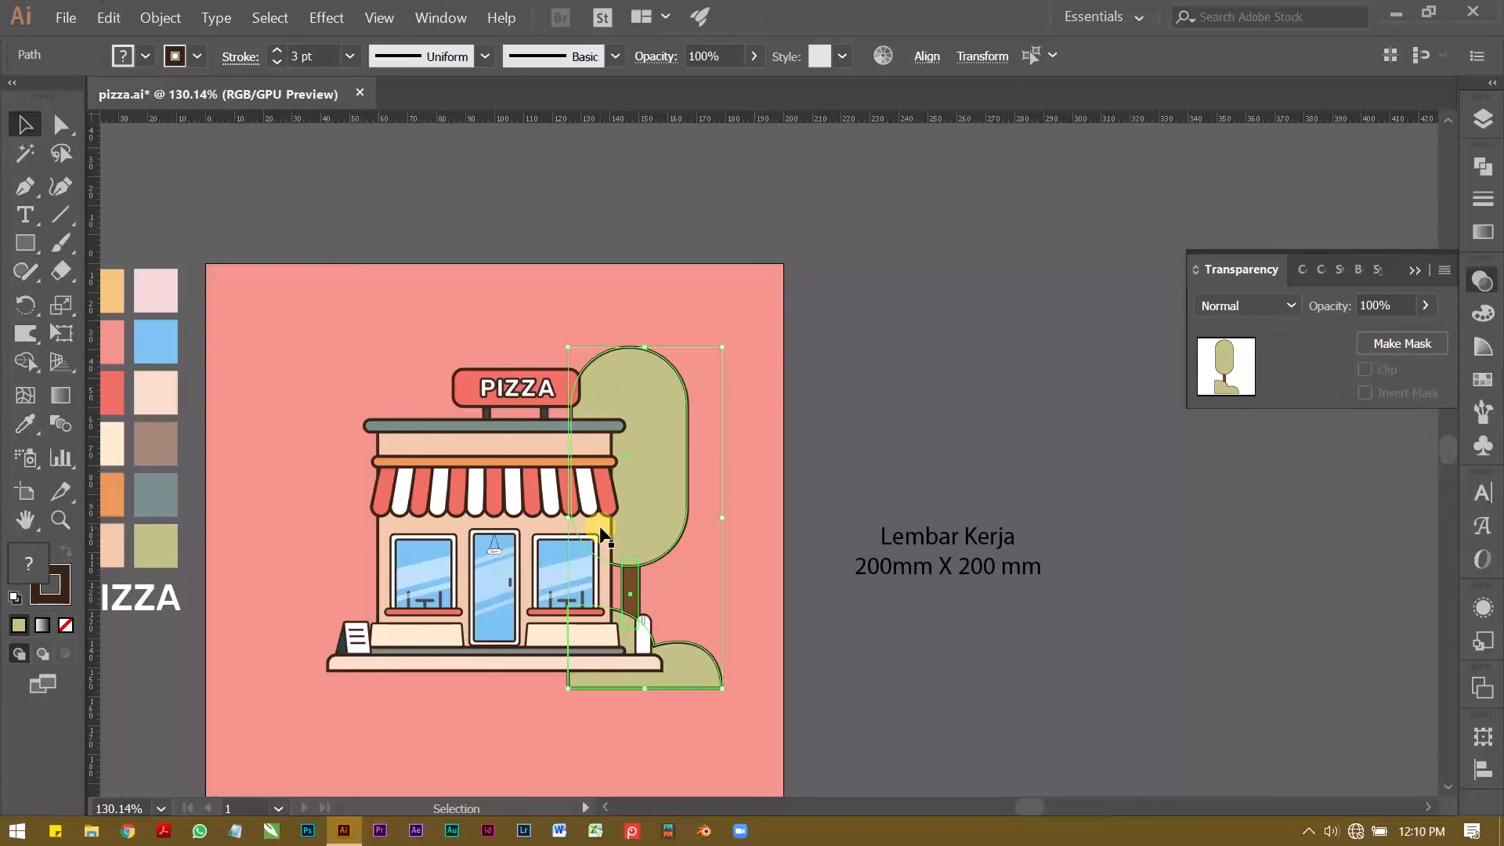
key(Left)
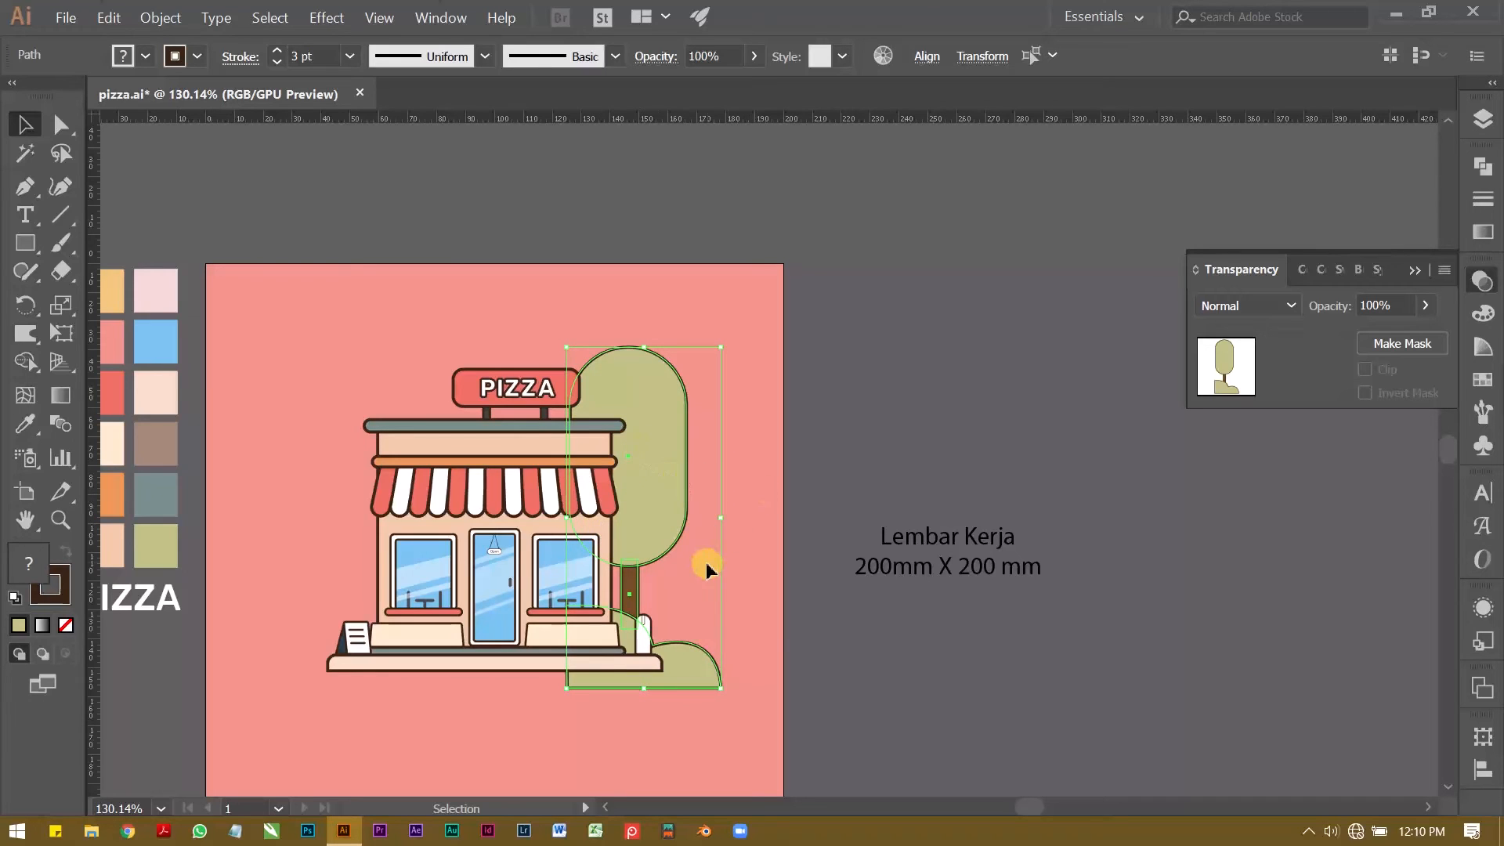
click(758, 579)
Step: Raise the bush about 2.5 mm behind the shop's base
key(z)
drag(560, 623, 663, 505)
key(v)
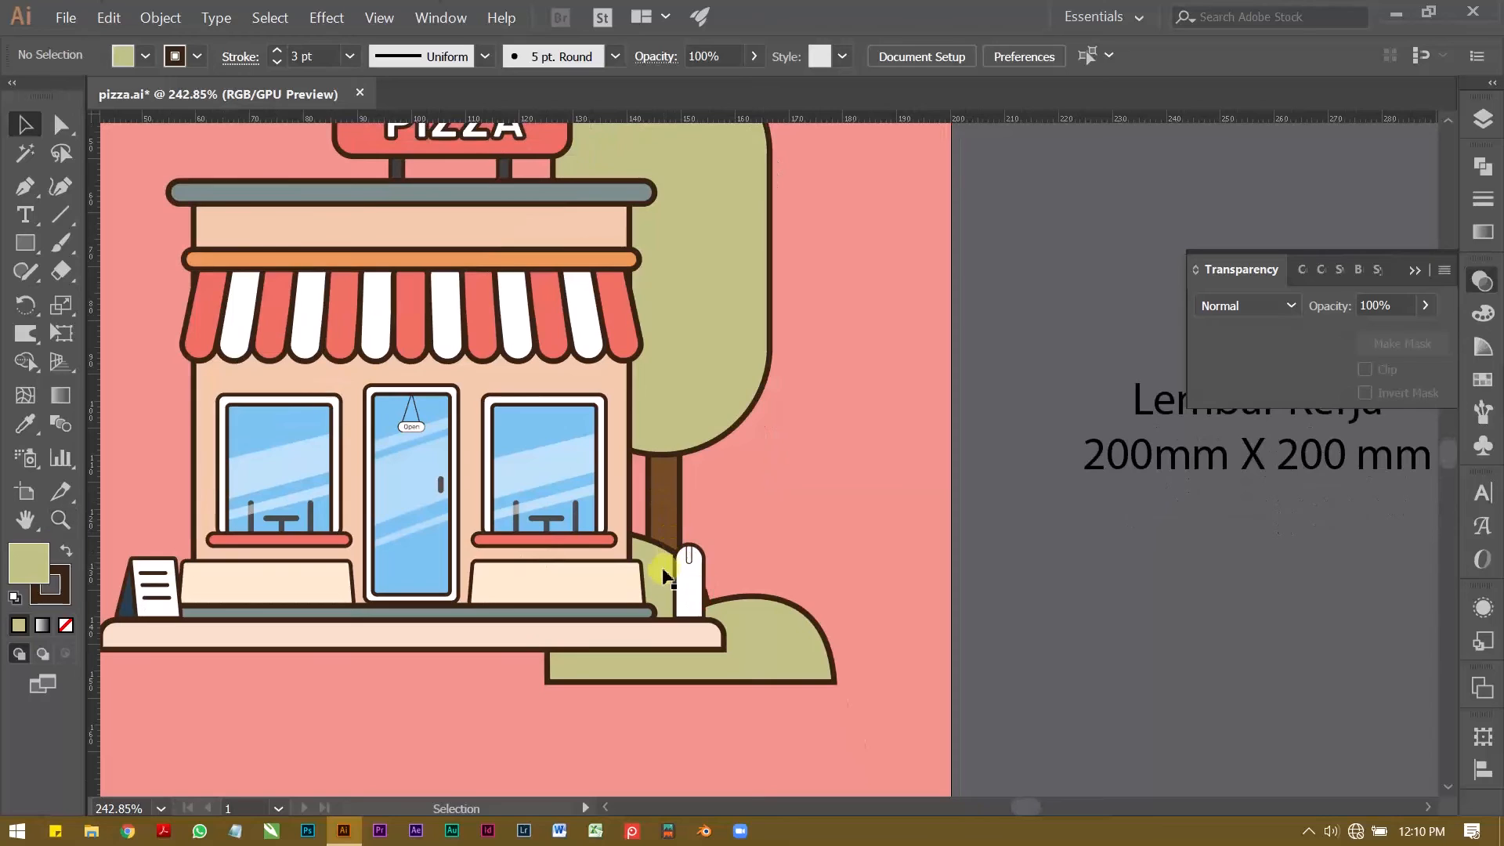
click(657, 573)
key(Up)
key(Up)
key(Up)
key(Up)
key(Up)
key(Up)
key(Up)
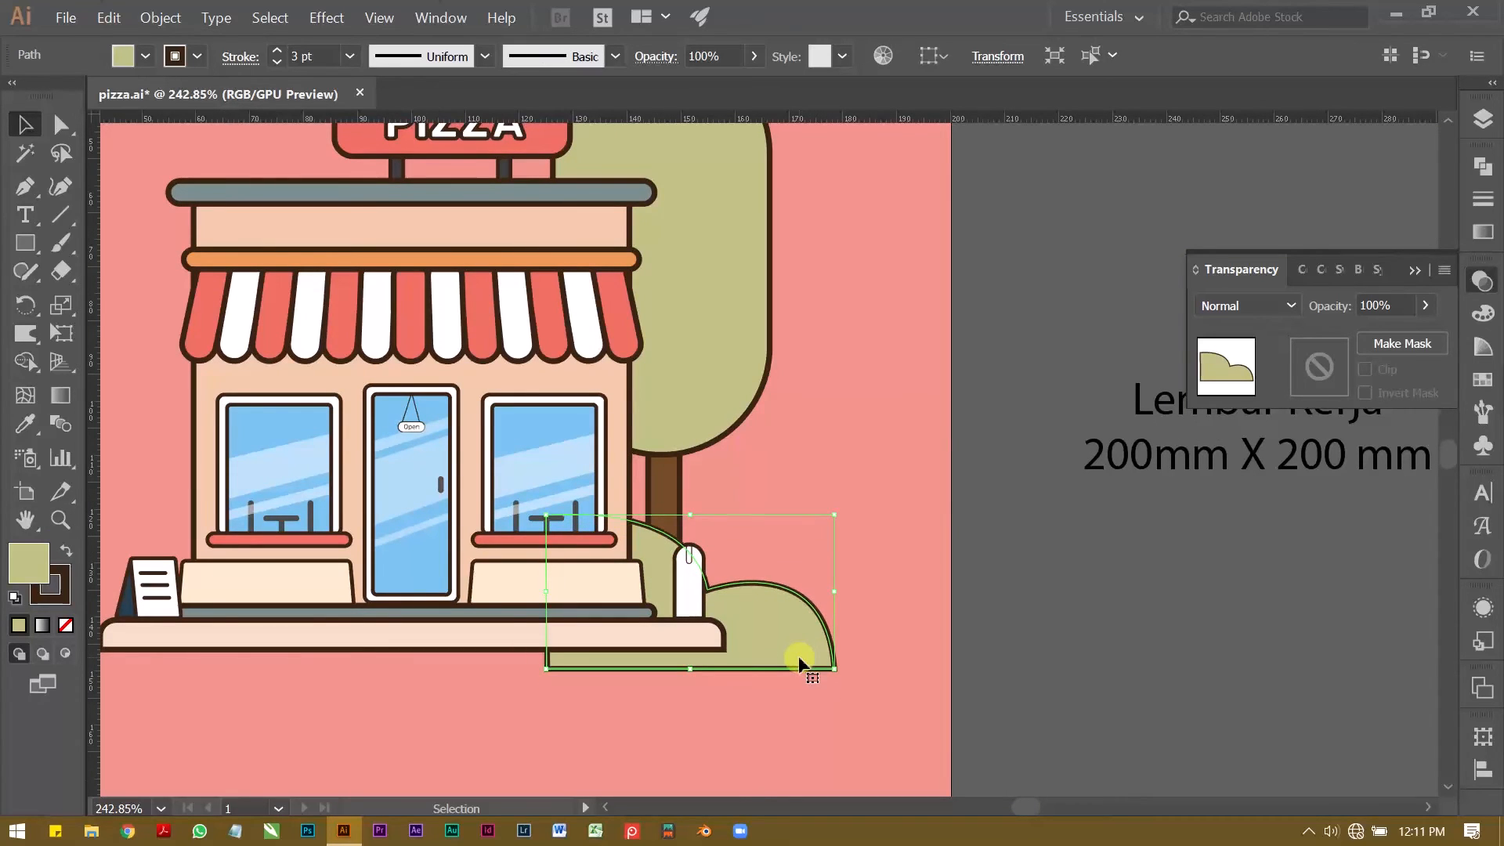
Step: Narrow the tree trunk slightly from the side facing away from the shop
click(662, 495)
drag(679, 509, 679, 509)
click(721, 477)
Step: Shift the tree crown slightly right and shorten it from the top to about 61 mm high
scroll(755, 527, down, 1)
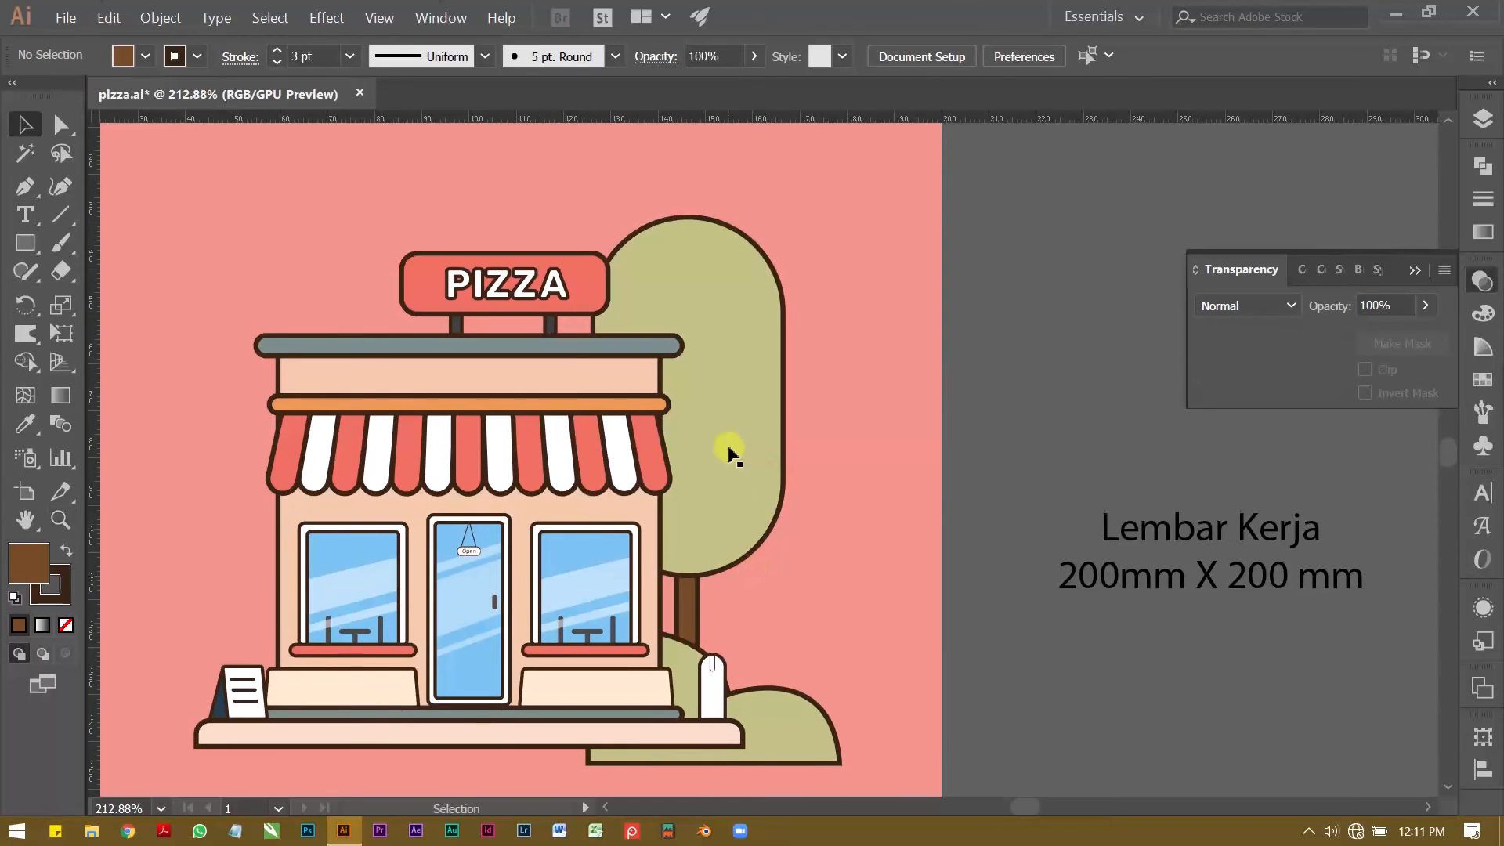
click(728, 450)
key(Right)
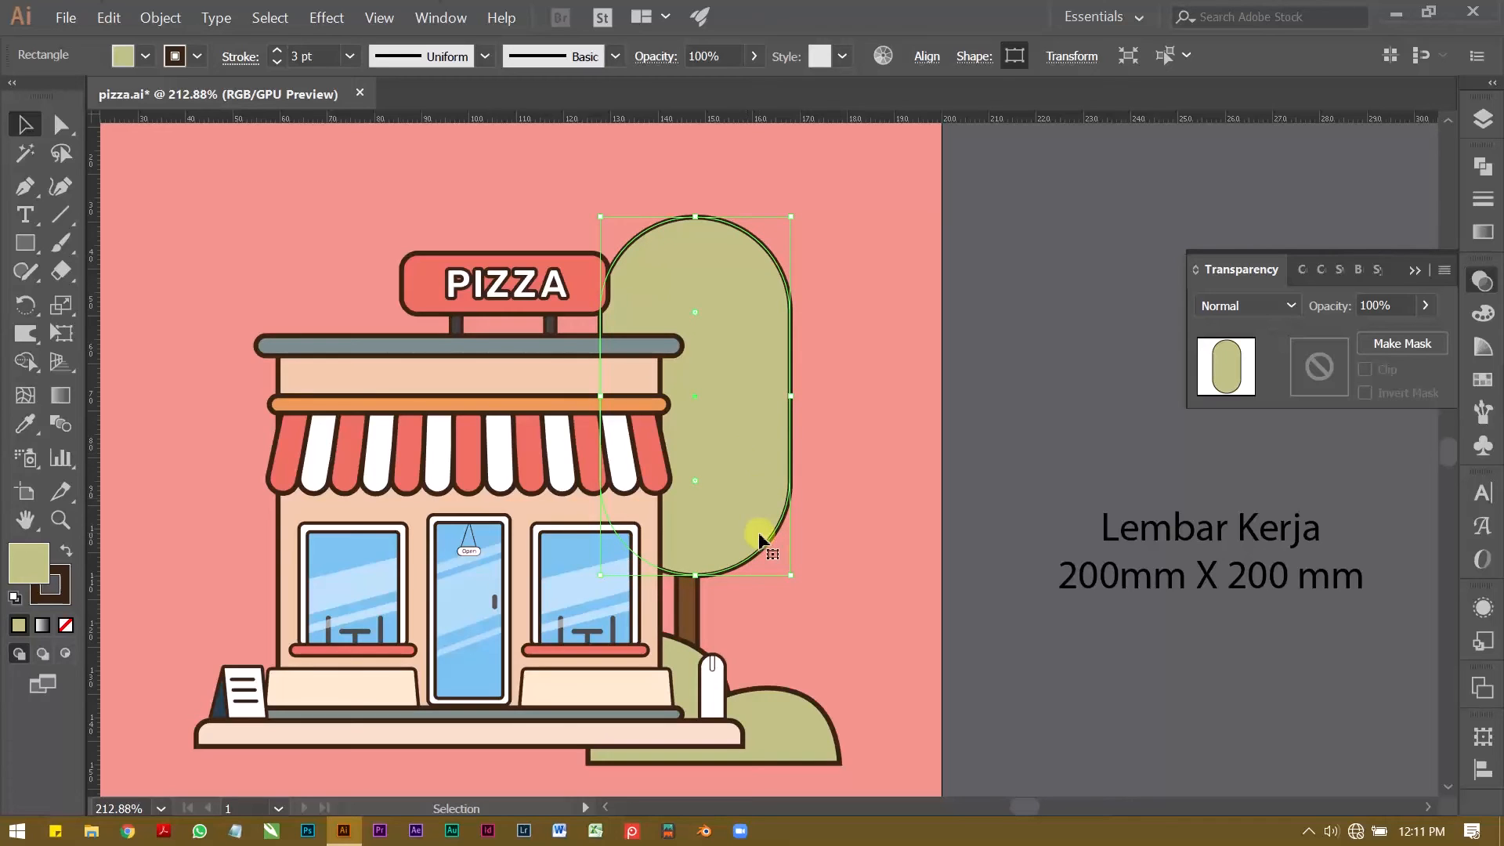
drag(600, 217, 619, 284)
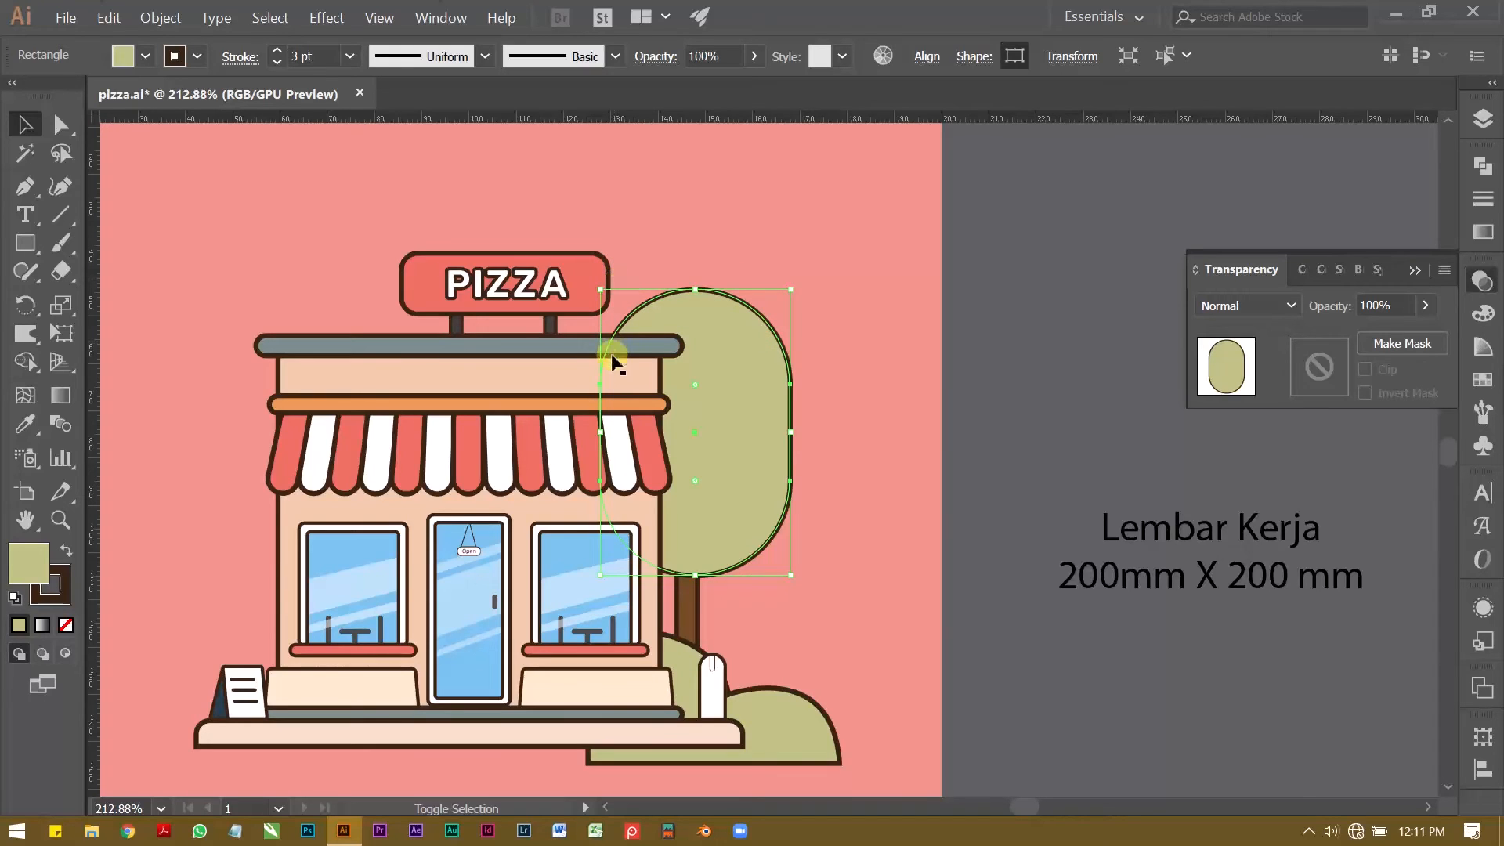
drag(606, 433, 633, 439)
Step: Reduce the crown's corner rounding to about 9 mm and narrow the crown to about 33 mm
key(a)
drag(696, 389, 745, 335)
key(v)
drag(795, 446, 753, 431)
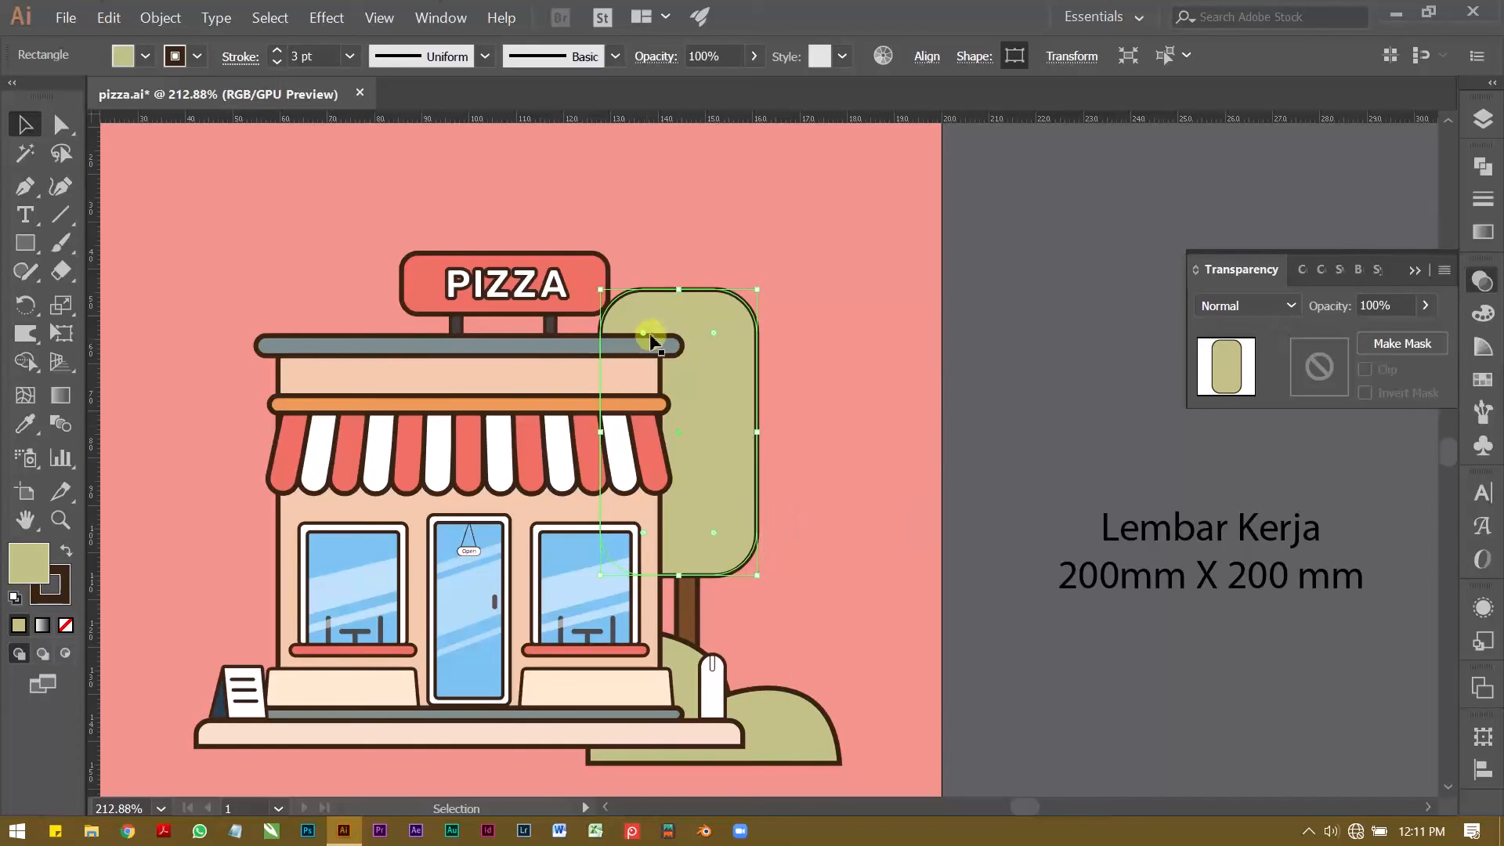
Step: Nudge the tree crown about 3 mm right over the trunk
key(Right)
key(Right)
key(Right)
key(Right)
key(Right)
key(Right)
key(Right)
key(Right)
key(Right)
key(Right)
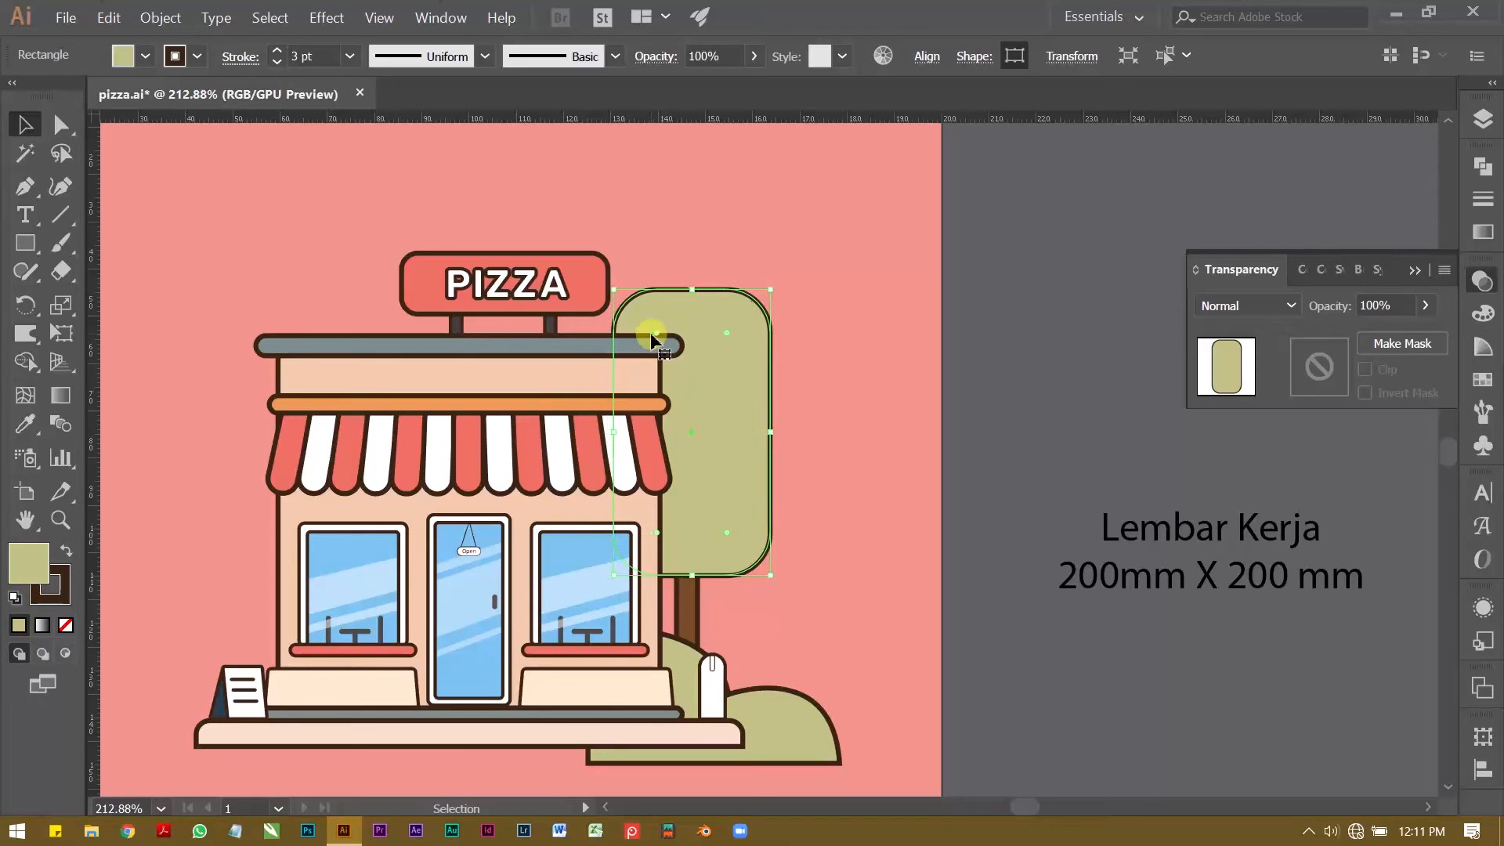
Step: Round the tree crown's corners fully so that it has a capsule shape
key(a)
drag(659, 333, 822, 385)
key(v)
click(981, 412)
Step: Nudge the tree crown slightly left and down so that it sits centred over the trunk
key(z)
alt+click(826, 445)
drag(733, 492, 721, 504)
click(767, 520)
key(v)
click(735, 455)
key(Down)
key(Left)
key(Left)
key(Left)
key(Down)
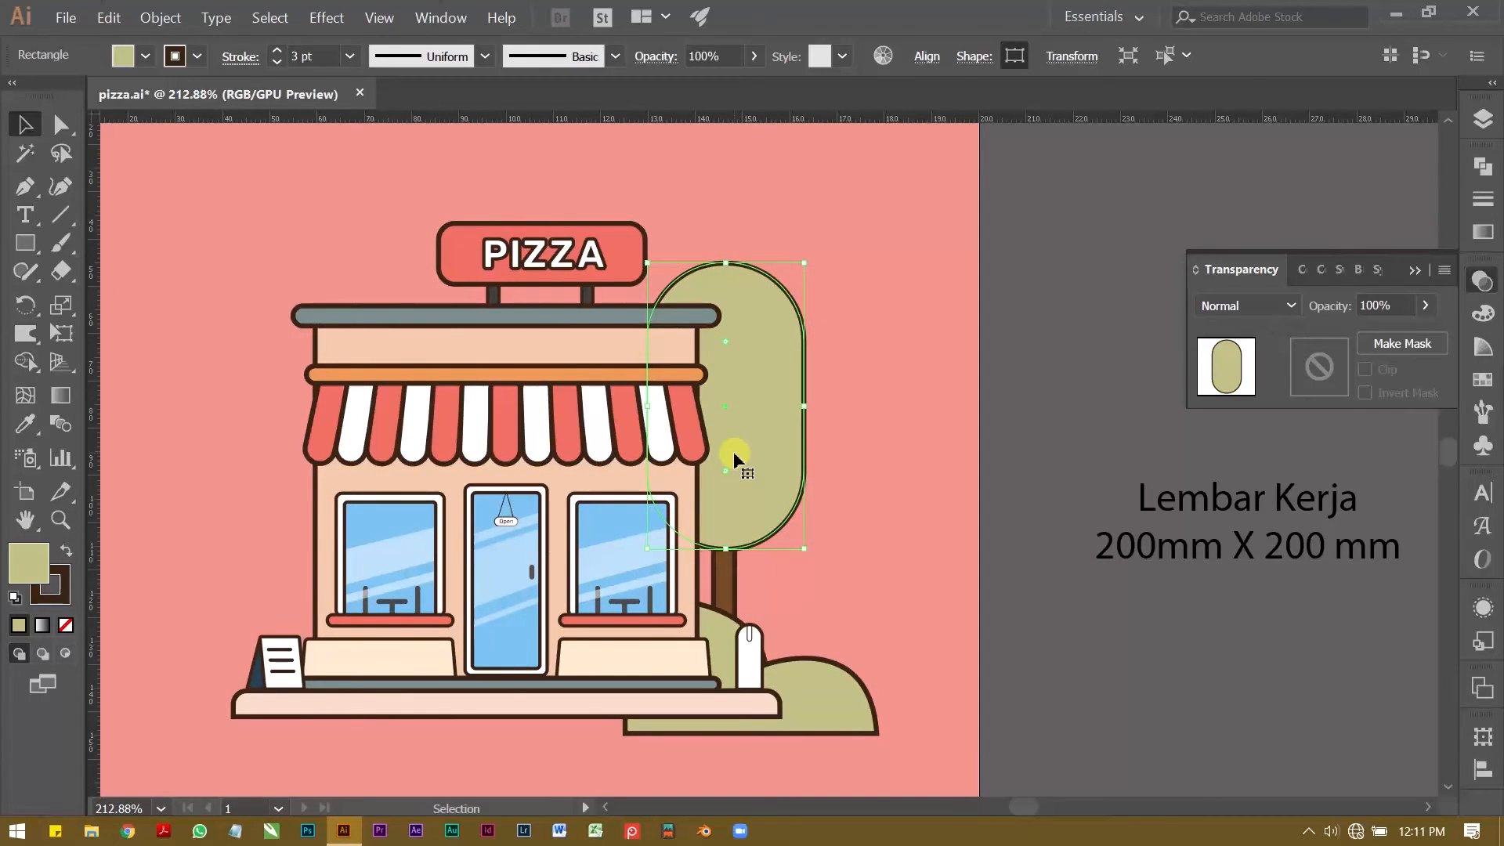
Step: Set the opacity of the tree crown and trunk together to 80%
shift+click(722, 571)
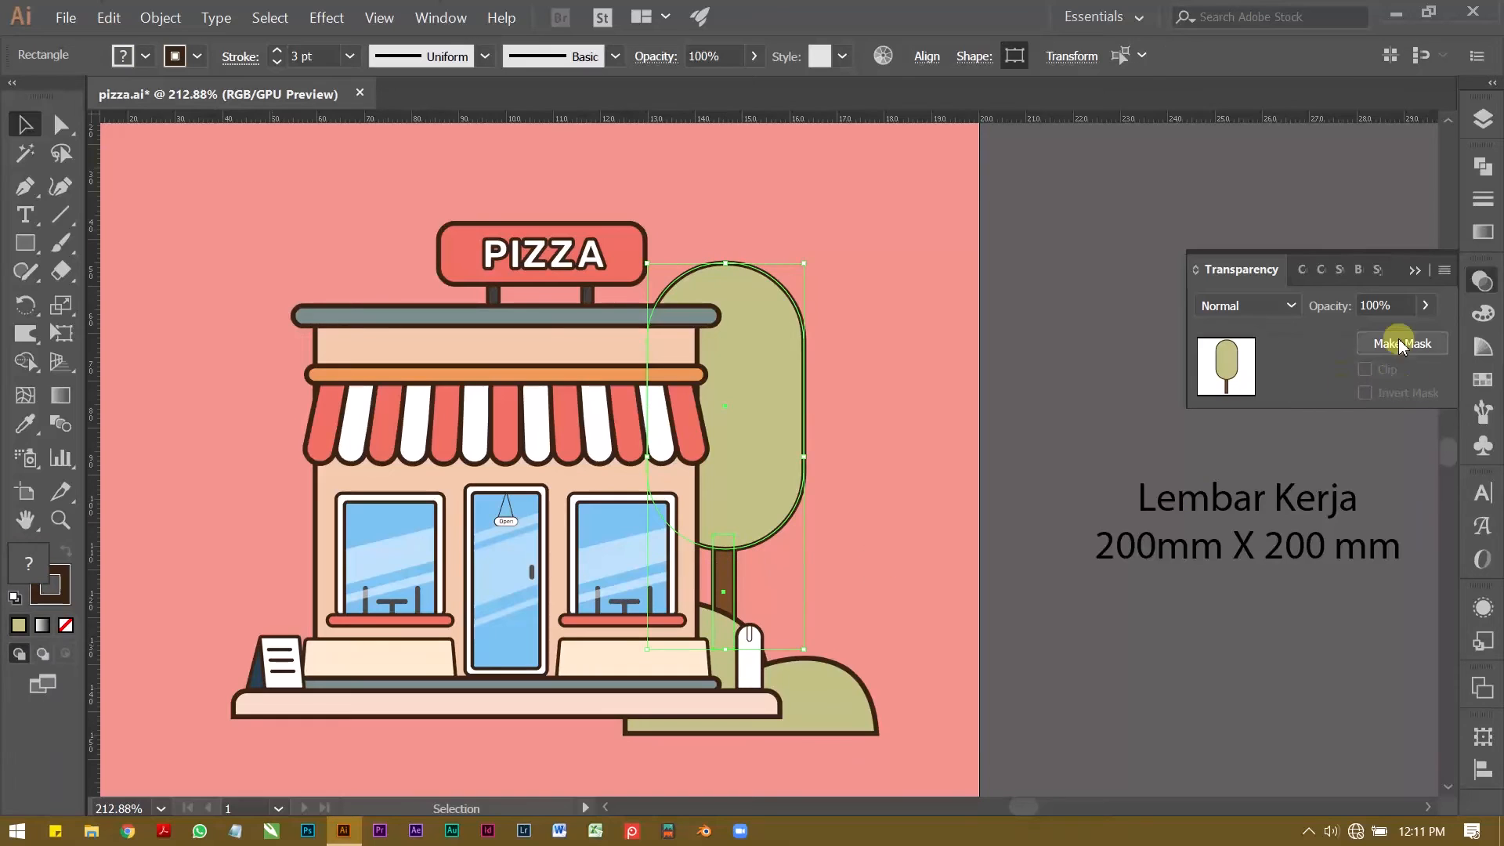
click(1378, 305)
text(95)
key(Return)
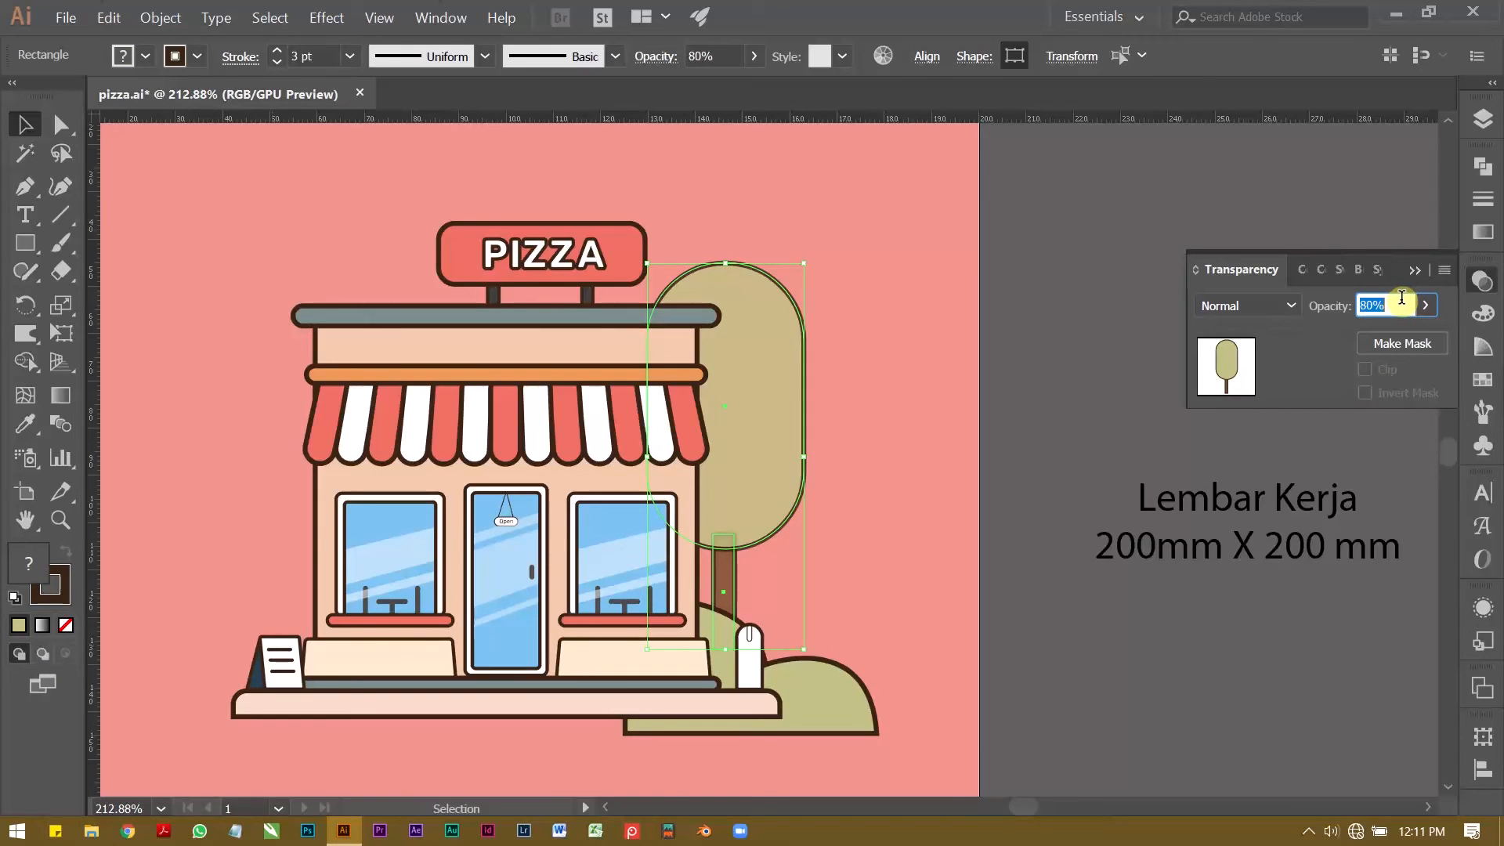
click(1093, 378)
Step: Shorten the tree trunk from the top so that it ends at the crown's lower edge without overlapping it
key(z)
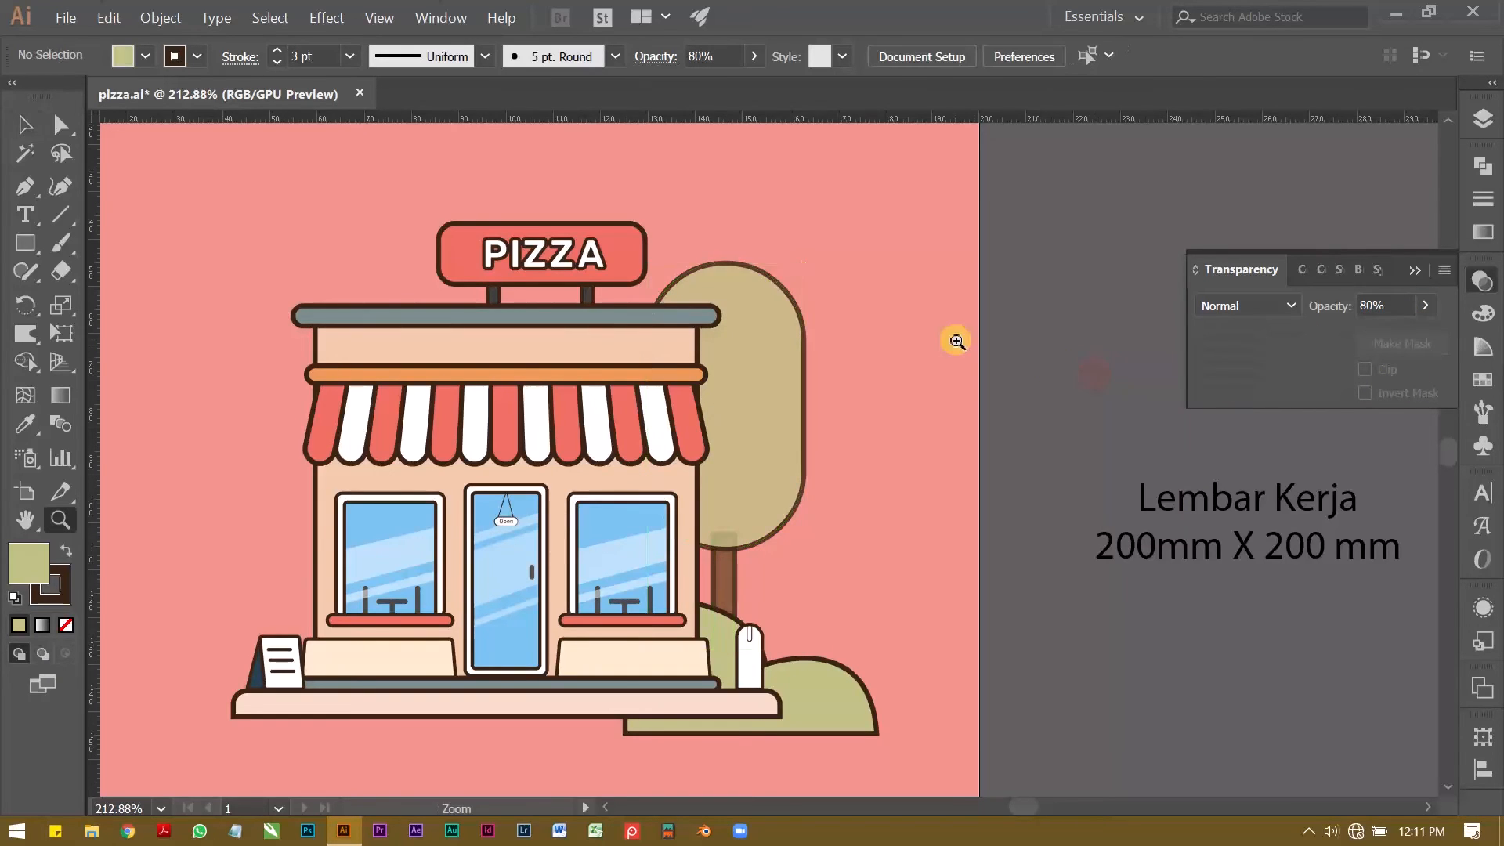
drag(939, 342, 833, 349)
drag(829, 426, 909, 418)
key(v)
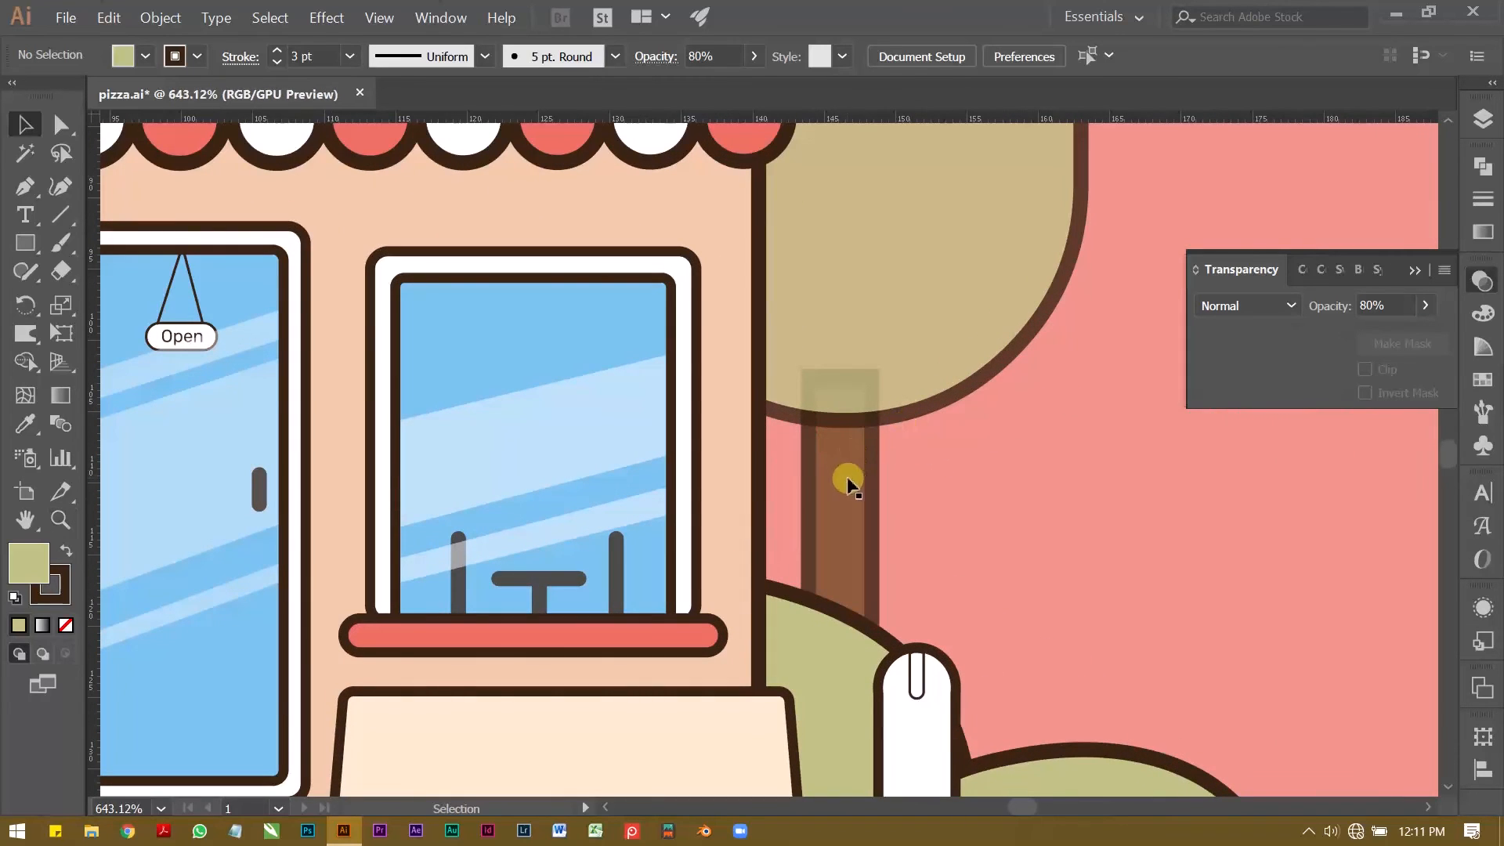
click(829, 398)
drag(840, 376, 842, 417)
click(1029, 503)
Step: Examine the tree and bushes beside the shop, up close and in the full artboard view
key(z)
drag(1044, 481, 705, 438)
drag(873, 447, 794, 493)
key(v)
click(892, 570)
click(956, 541)
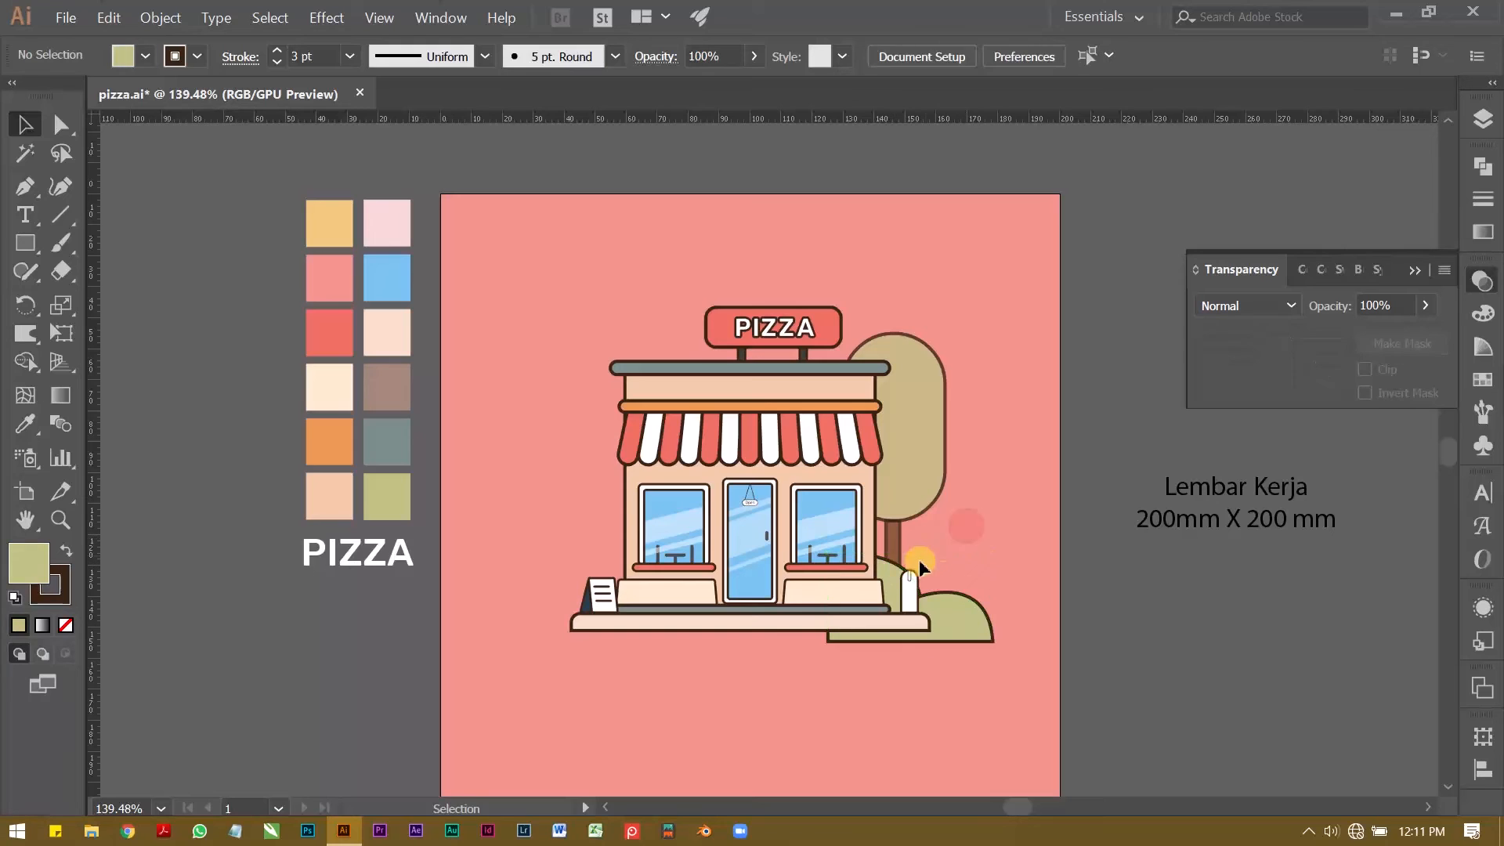
shift+click(902, 548)
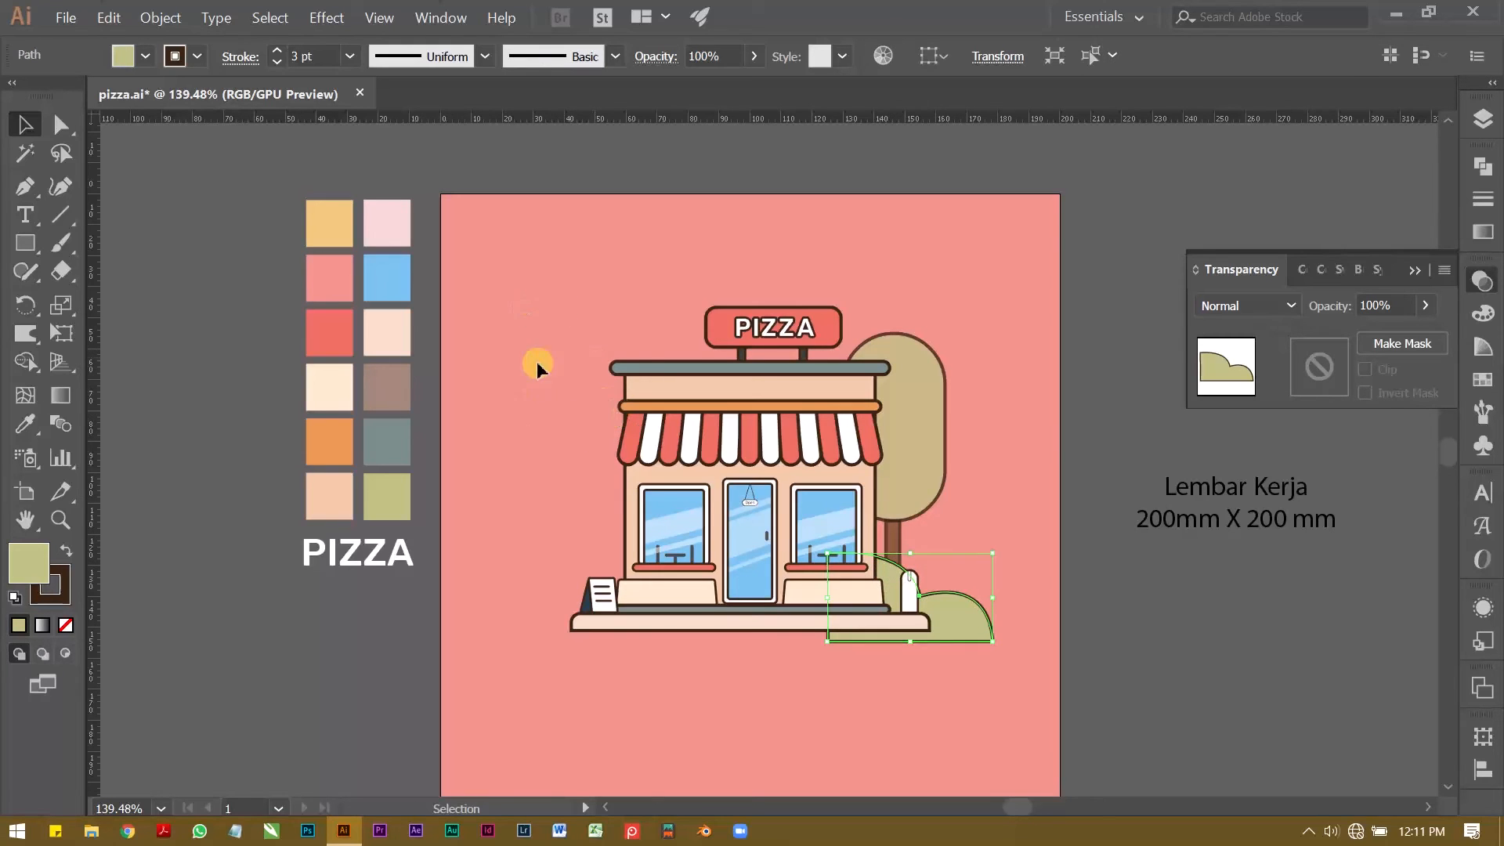
key(z)
drag(789, 444, 703, 429)
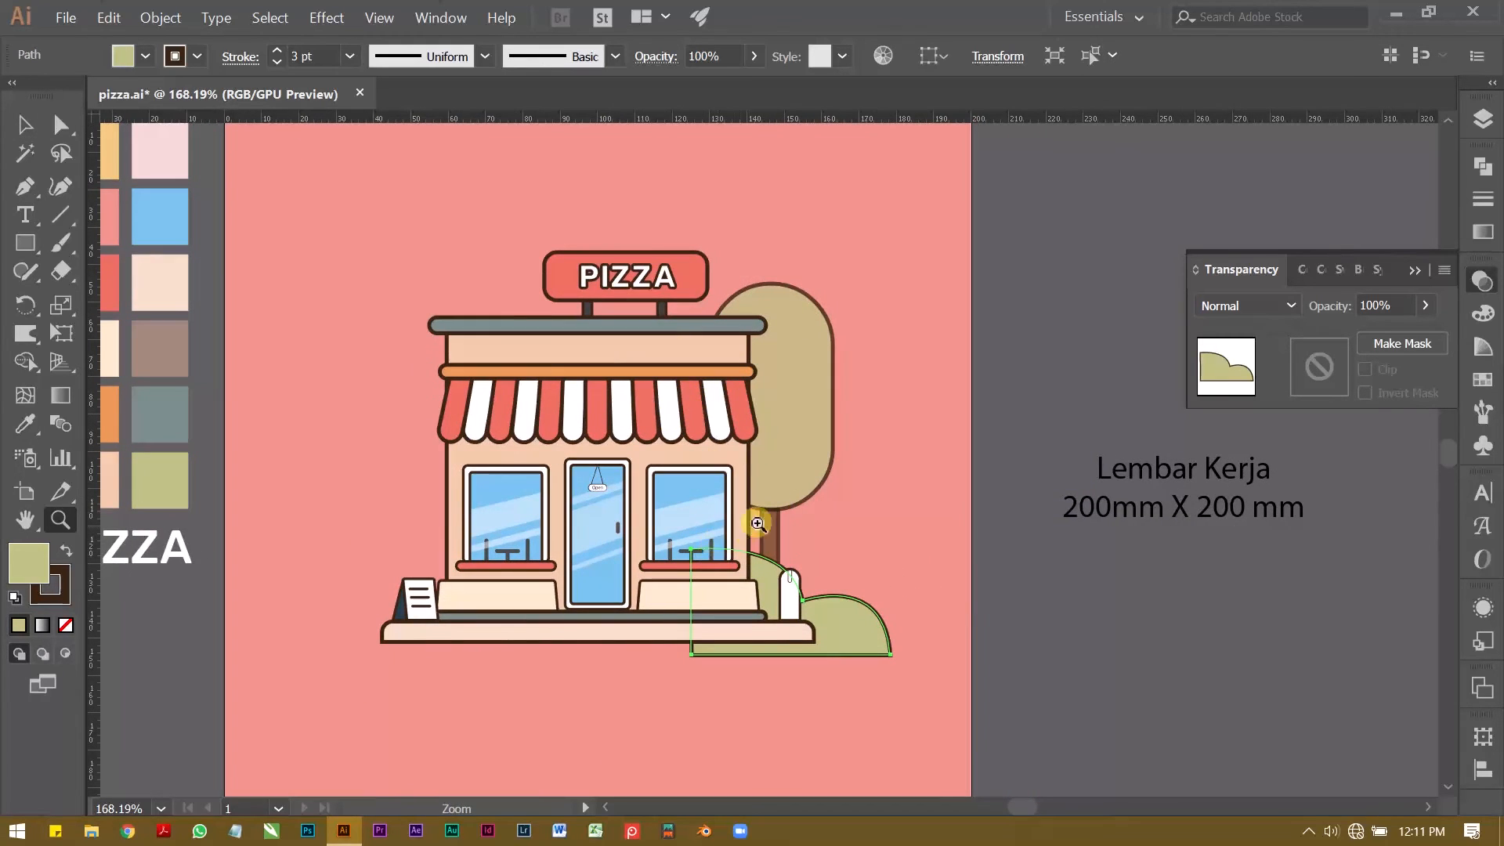
key(ctrl+0)
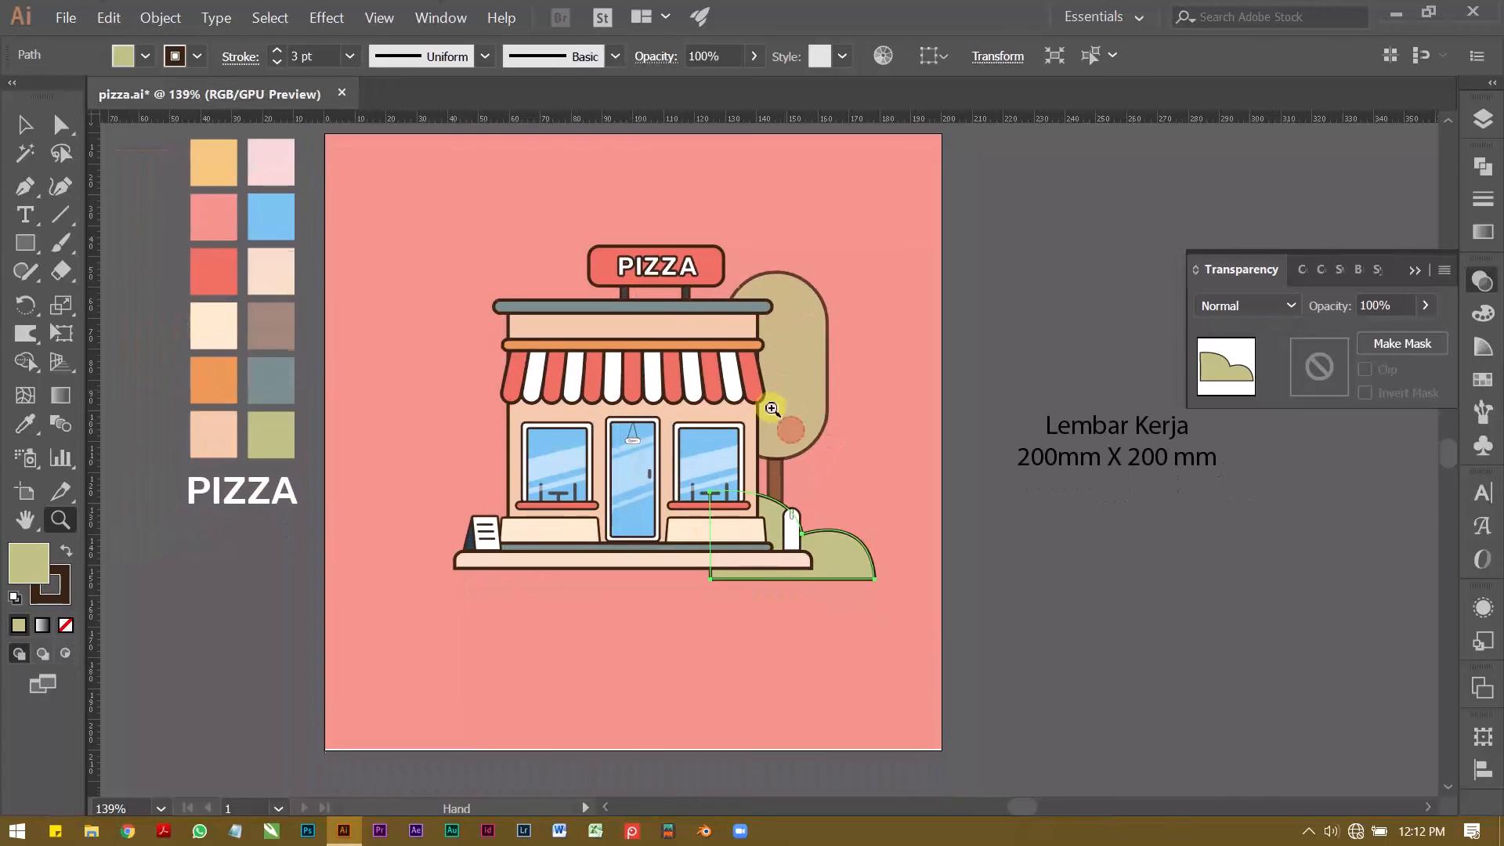
key(v)
click(564, 611)
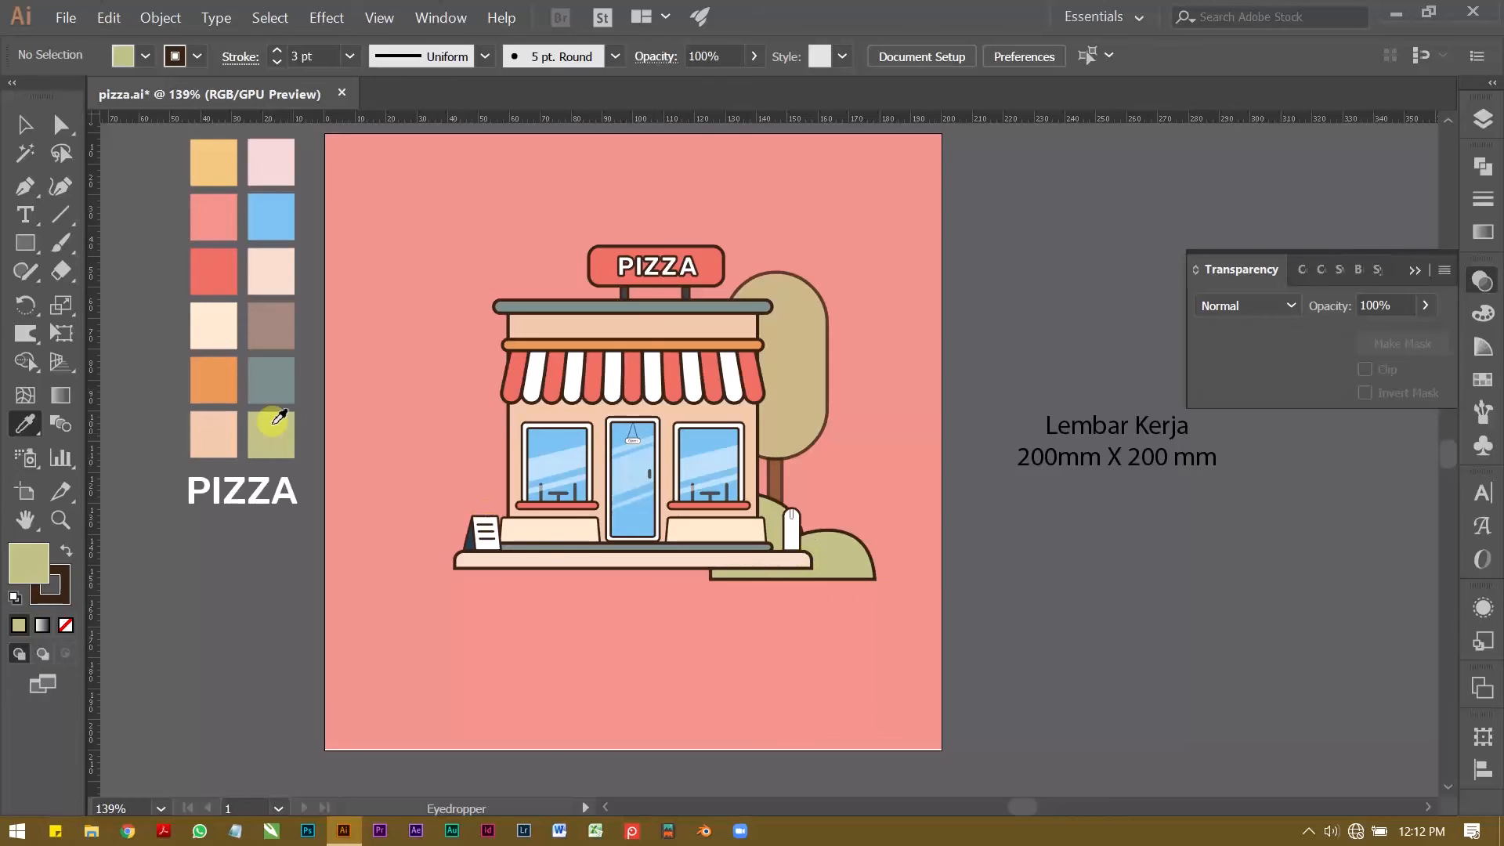
Step: Draw a ground rectangle about 158 mm wide and 16 mm high beneath the shop and fill it with the gray-teal swatch colour
click(22, 244)
drag(411, 573, 898, 623)
key(v)
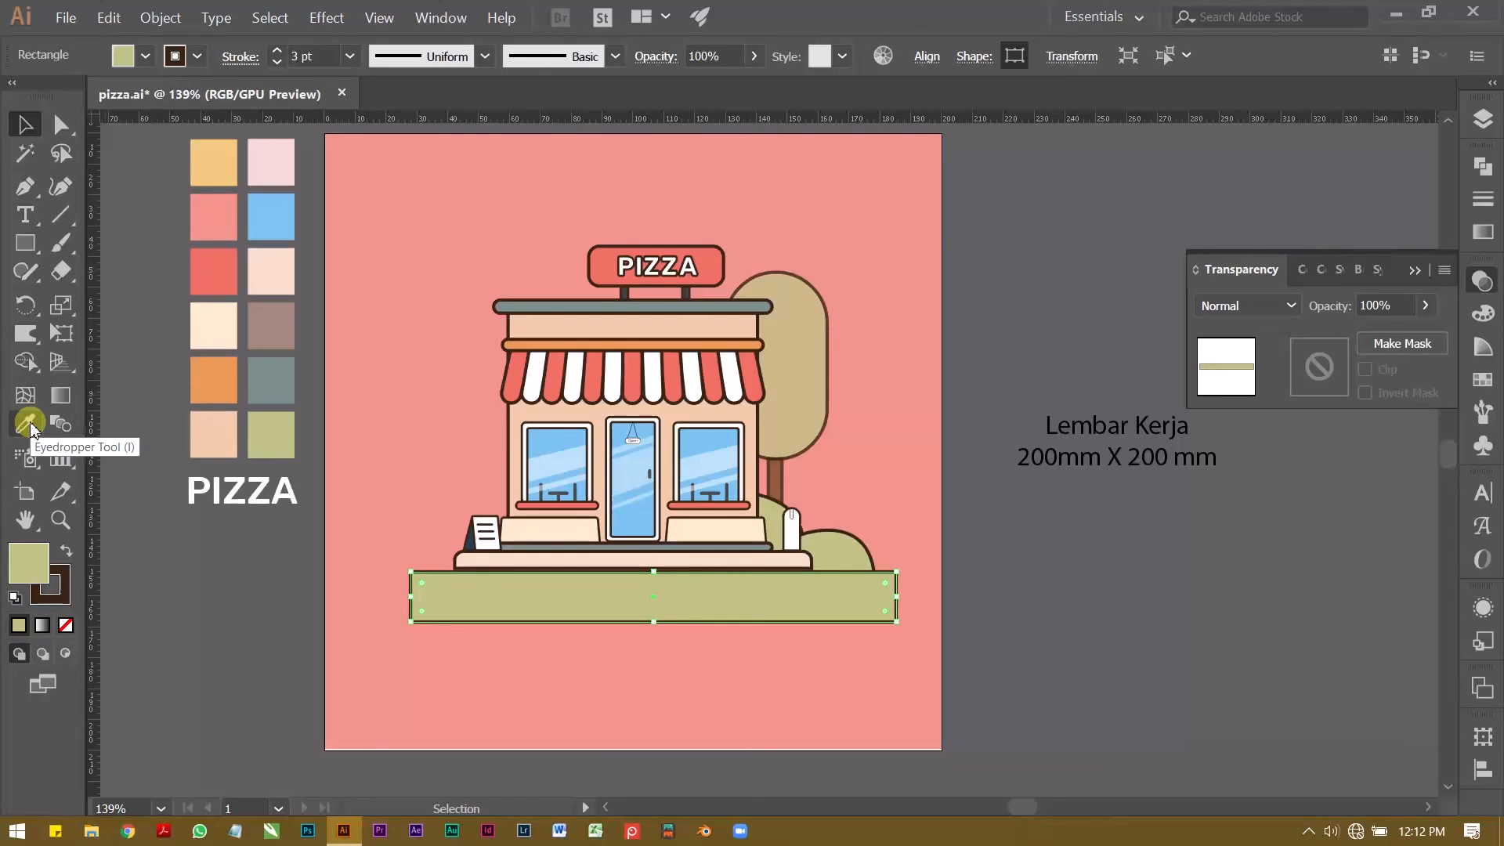
click(28, 424)
click(270, 380)
Step: Reduce the ground strip's height to about 12 mm and centre it horizontally on the artboard
key(z)
drag(608, 582, 801, 584)
key(v)
drag(849, 591, 631, 571)
key(ctrl+z)
drag(1051, 558, 1014, 585)
drag(694, 652, 575, 630)
click(571, 624)
click(927, 57)
click(731, 118)
Step: Round the corners of the ground strip fully so that both ends are semicircular
drag(811, 626, 912, 569)
key(a)
click(973, 569)
click(892, 324)
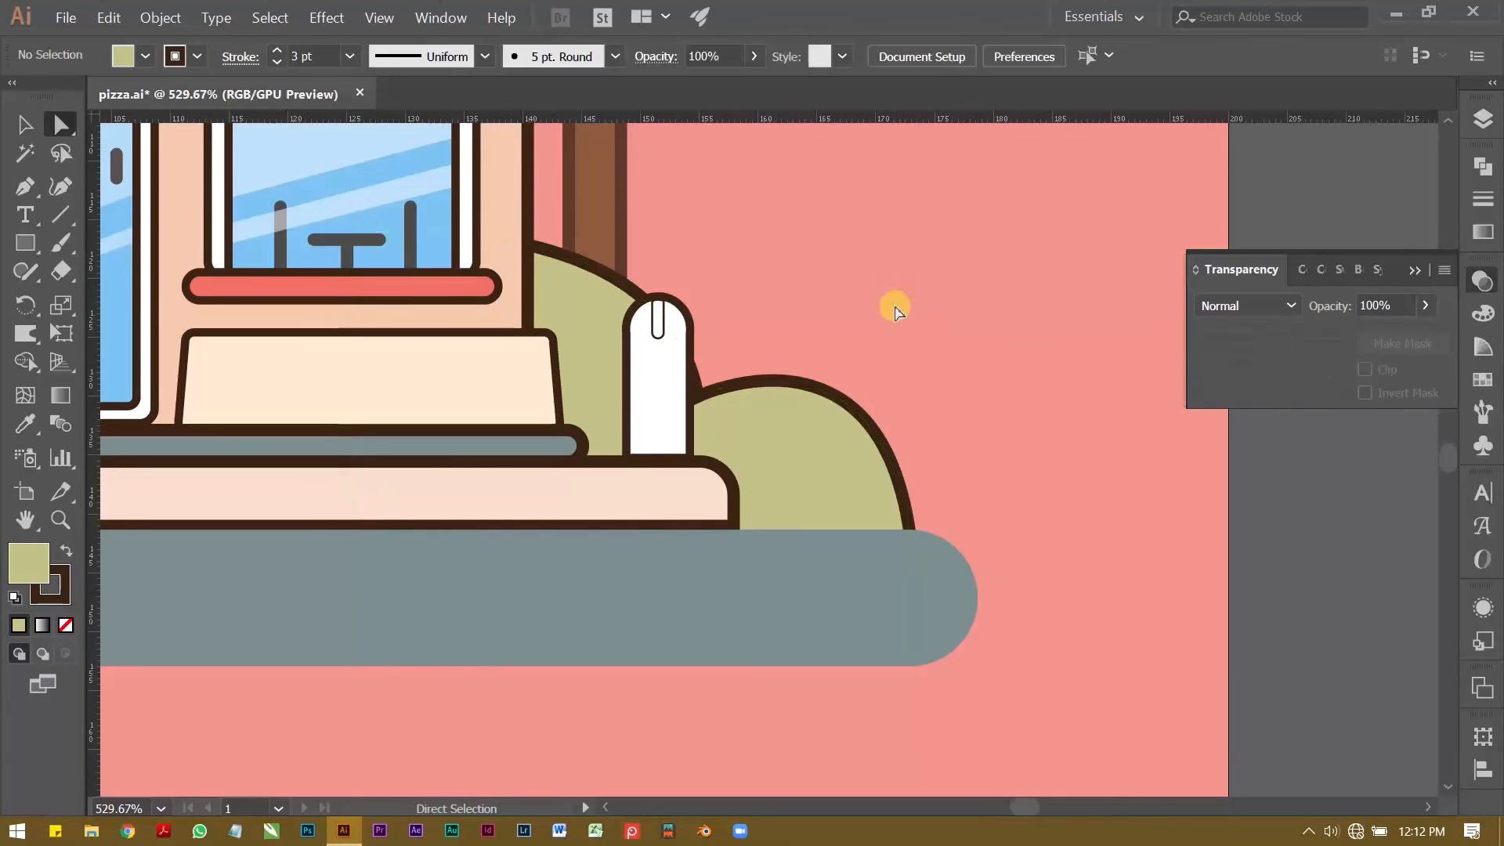
Step: Check the finished ground strip beneath the shop and save the document
drag(955, 345, 823, 356)
key(v)
click(896, 384)
drag(862, 438, 822, 462)
click(774, 591)
drag(713, 475, 746, 477)
key(ctrl+s)
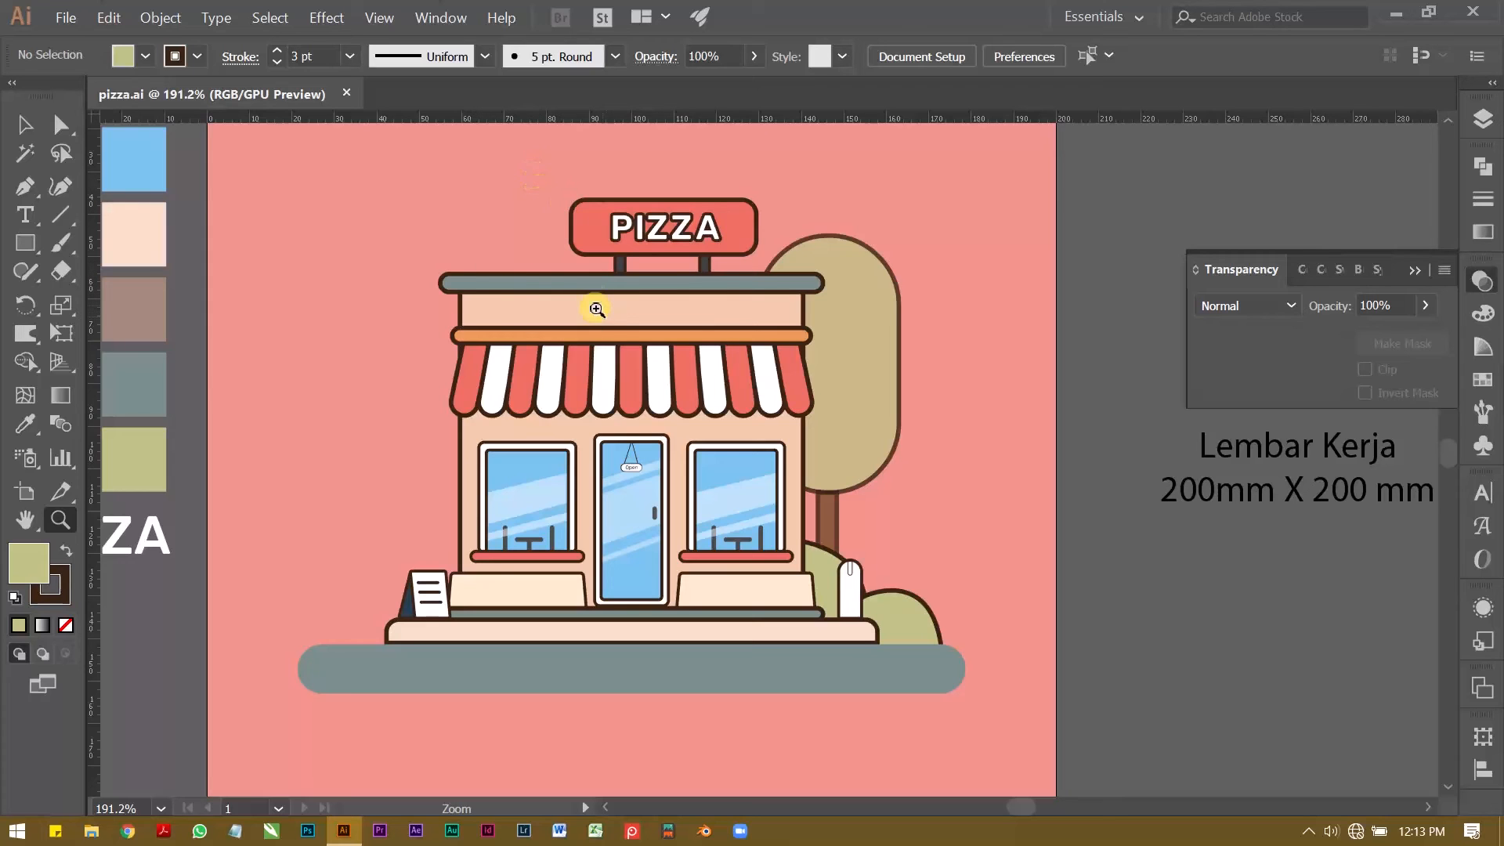
Step: Draw a circle about 55 mm in diameter on the empty canvas beside the colour swatches
drag(516, 278, 597, 322)
drag(397, 386, 680, 330)
drag(248, 391, 399, 390)
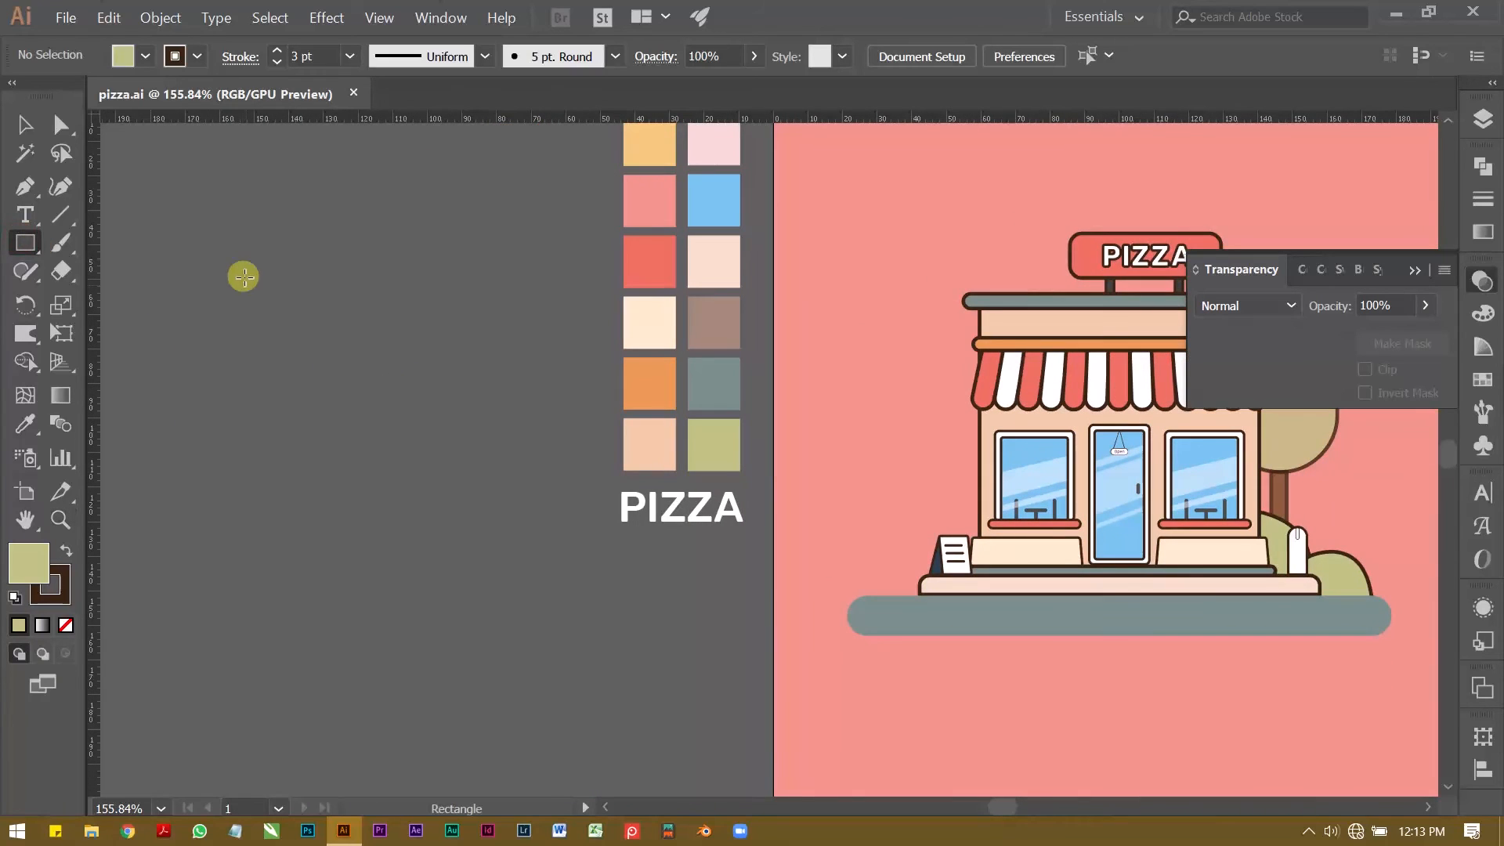
drag(212, 311, 308, 423)
key(ctrl+z)
click(30, 242)
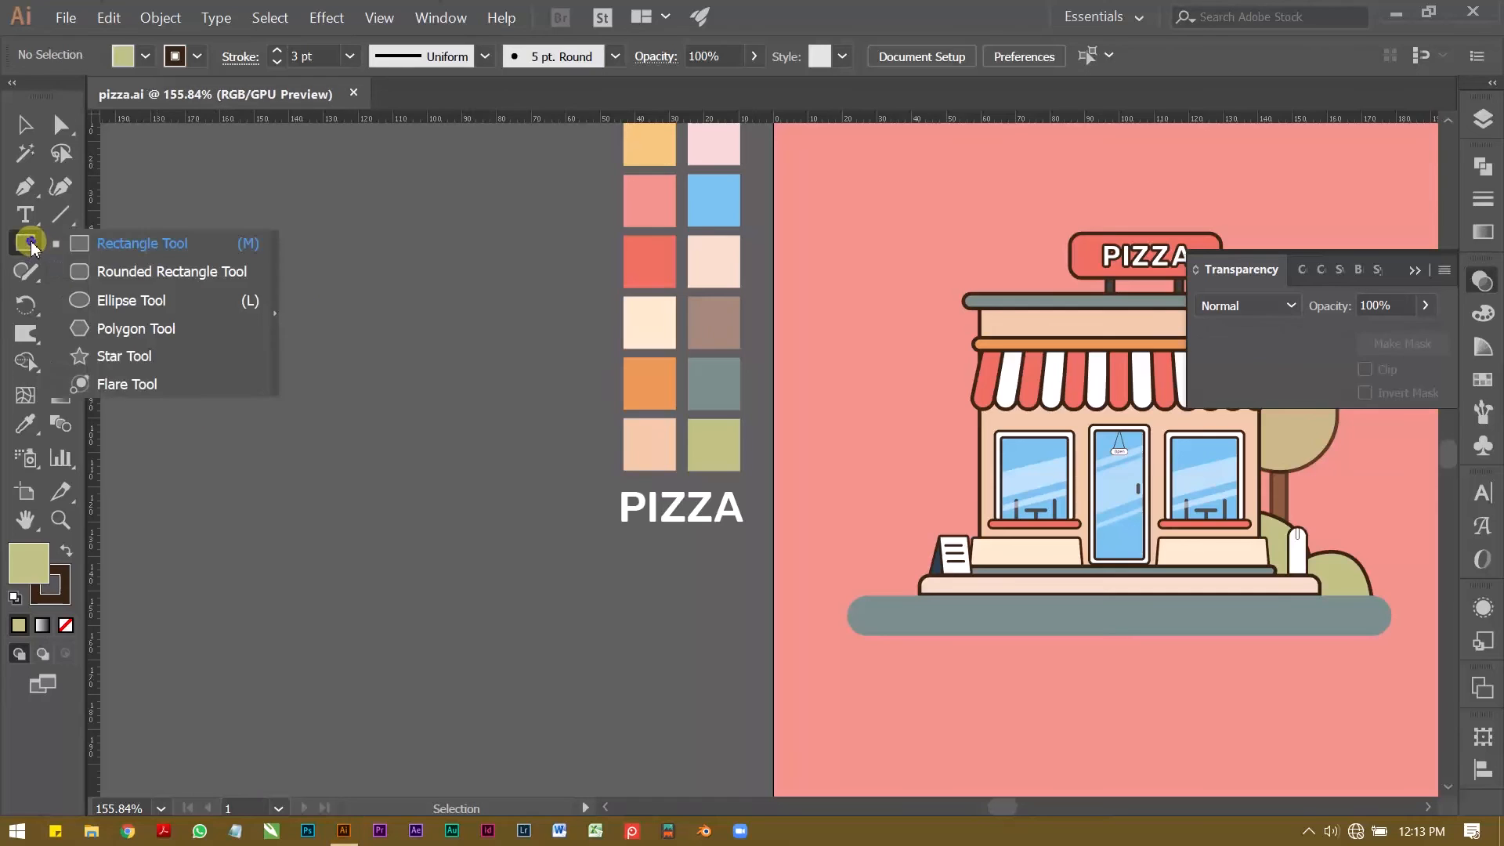
click(111, 300)
drag(262, 349, 429, 539)
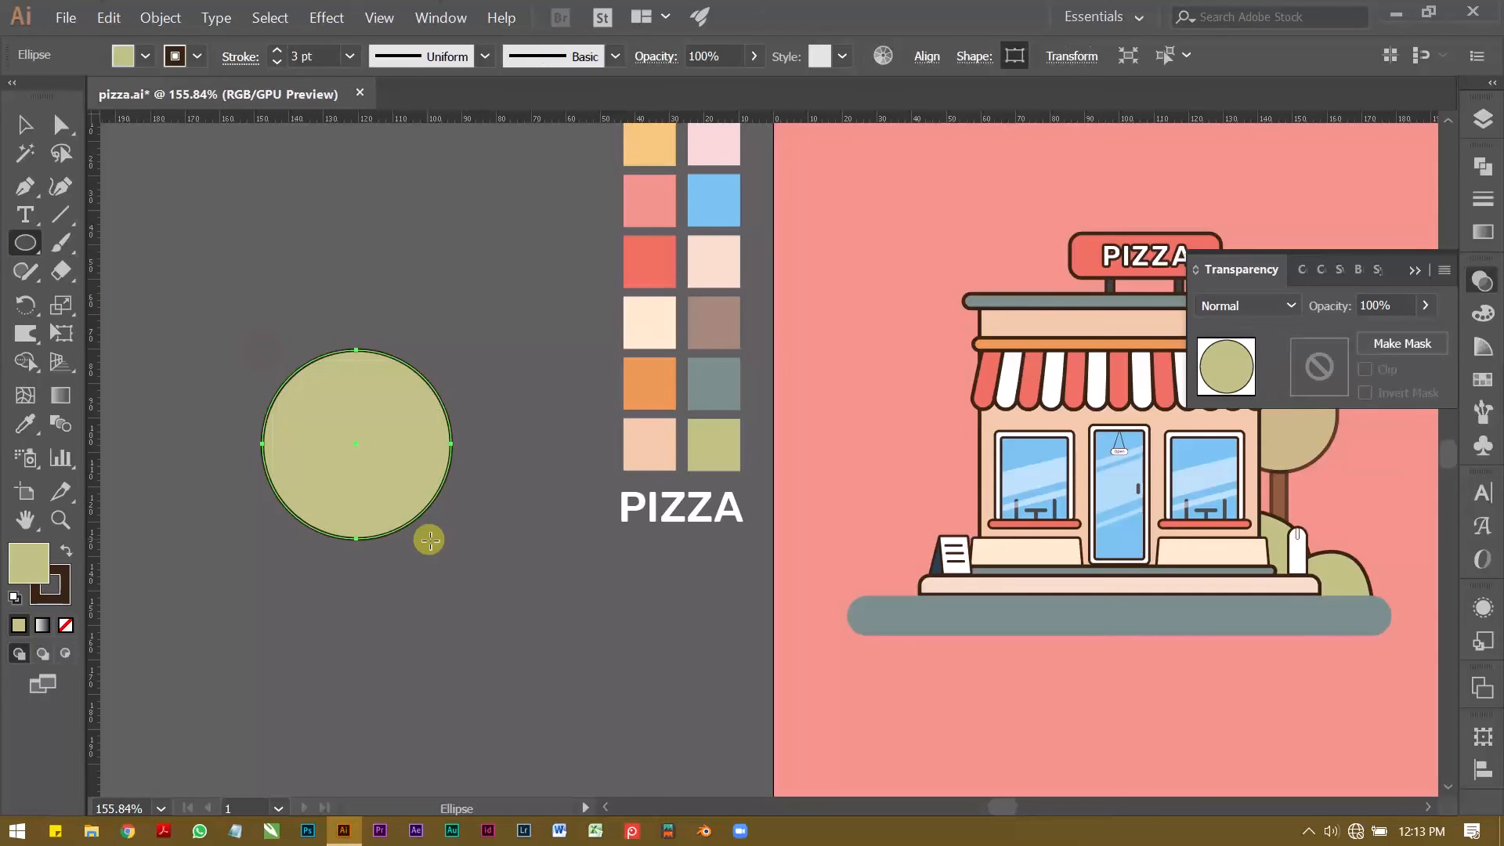
Step: Fill the circle with the cream swatch colour, keeping its dark brown outline
key(z)
drag(379, 420, 356, 410)
drag(352, 406, 336, 463)
key(v)
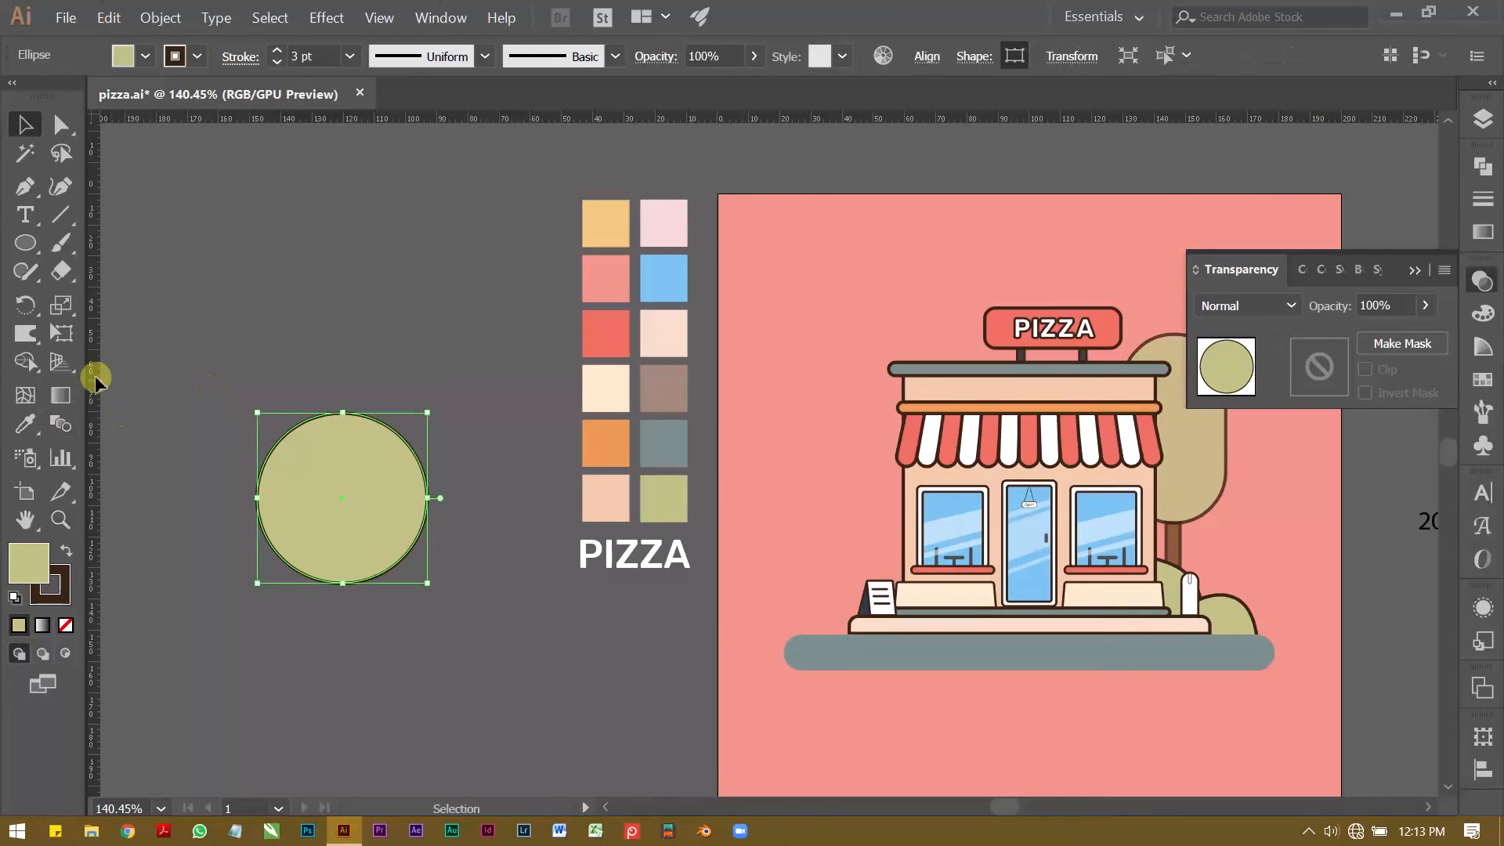
click(24, 424)
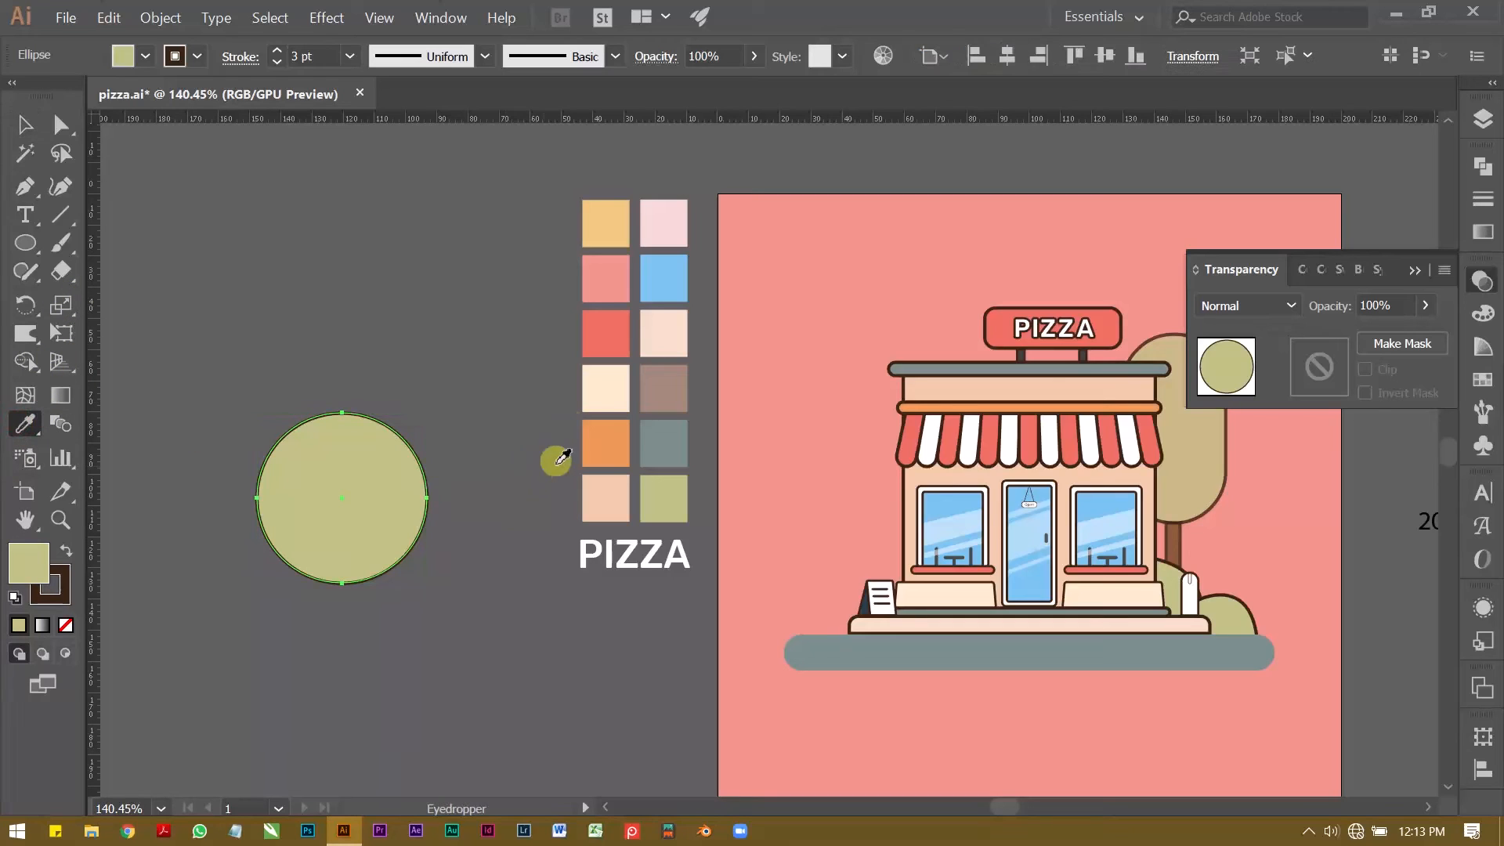
click(605, 387)
key(v)
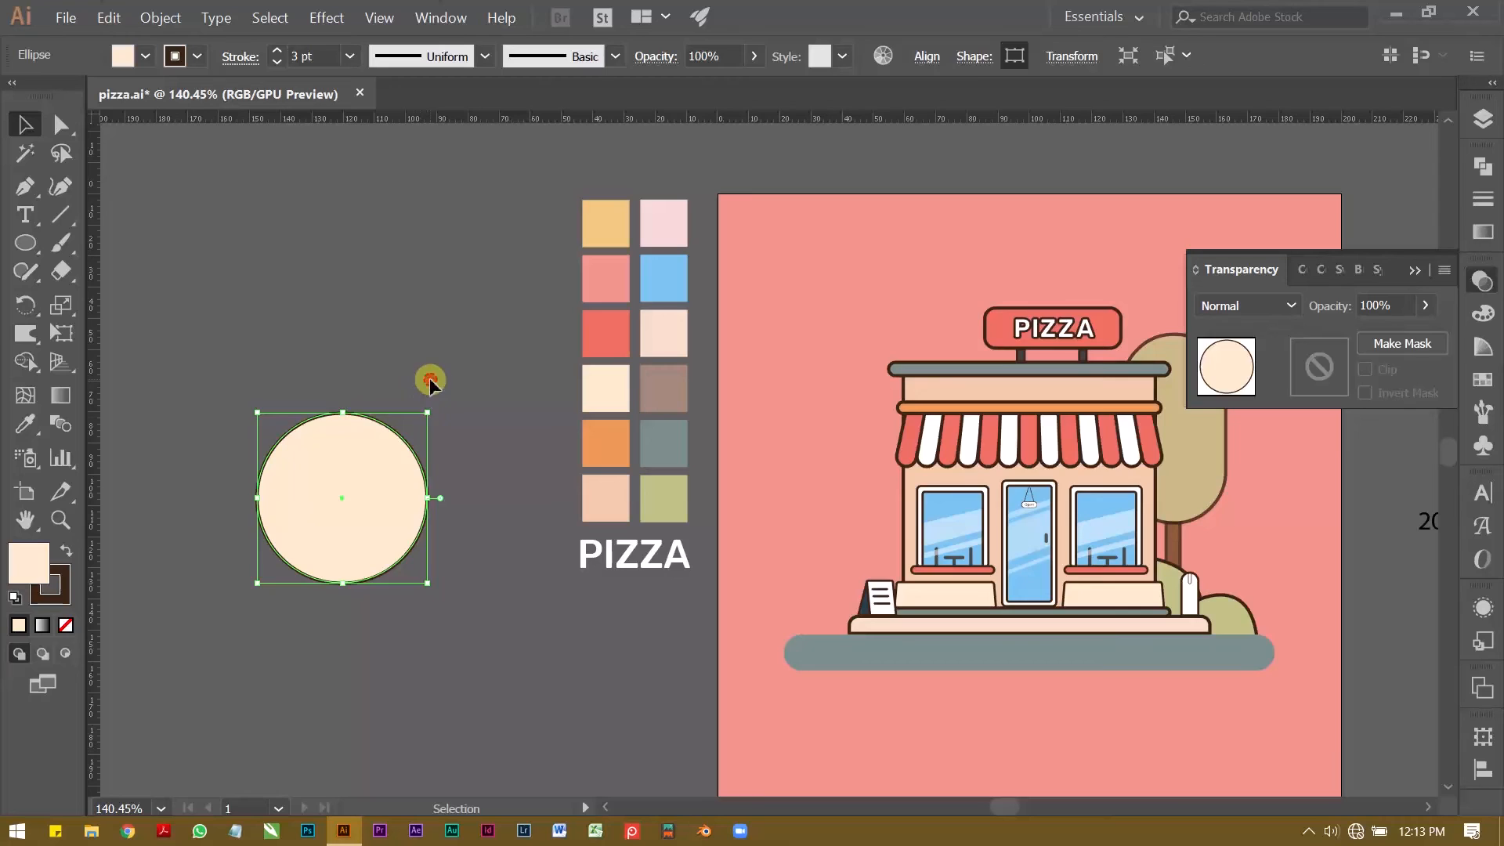
click(453, 435)
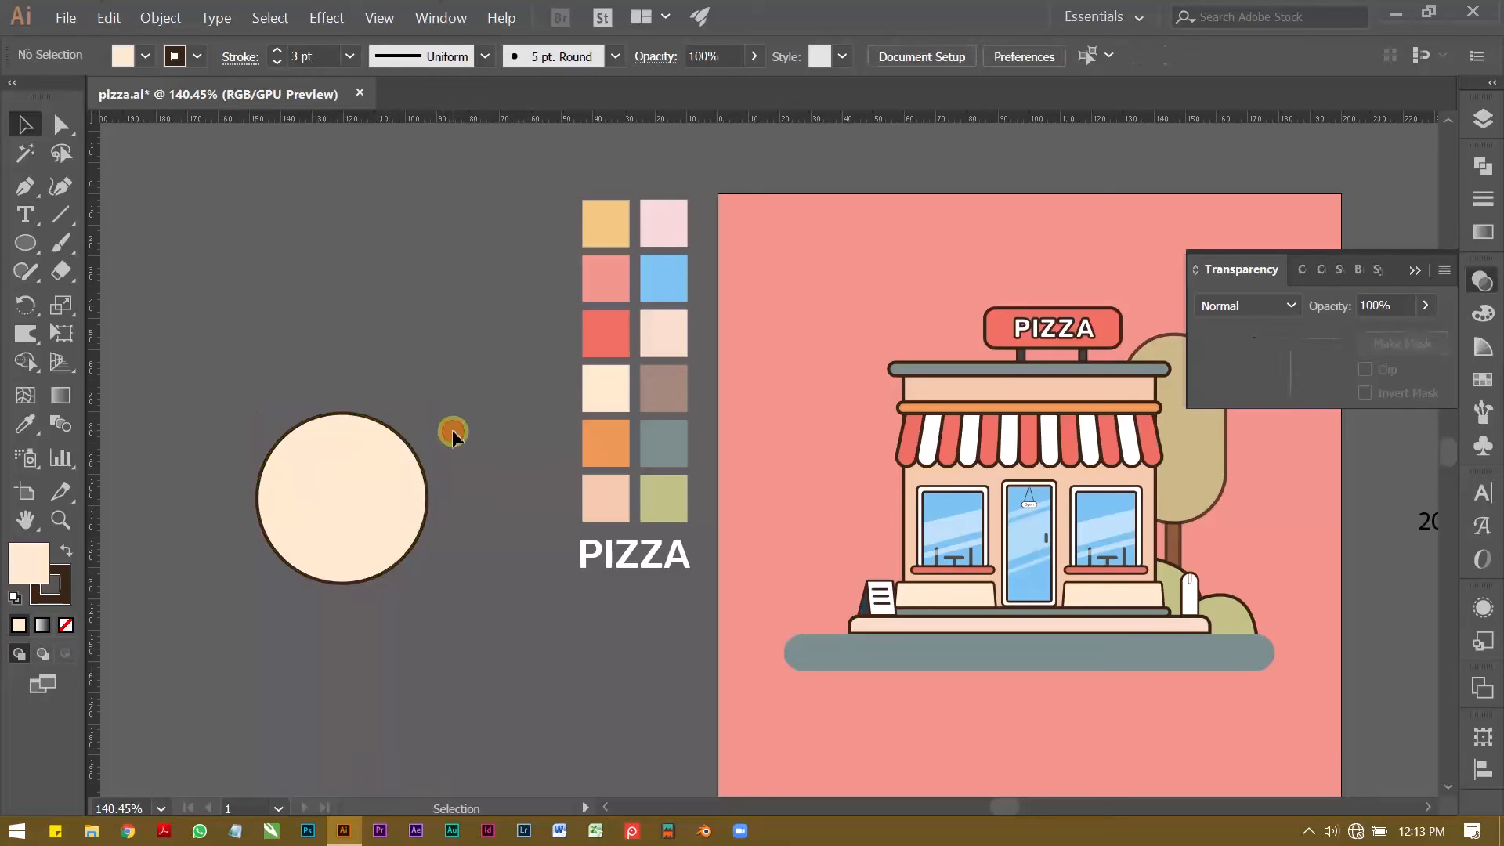
Step: Add a concentric copy of the cream circle behind it, enlarged to about 64 mm, and select this outer circle
key(ctrl+z)
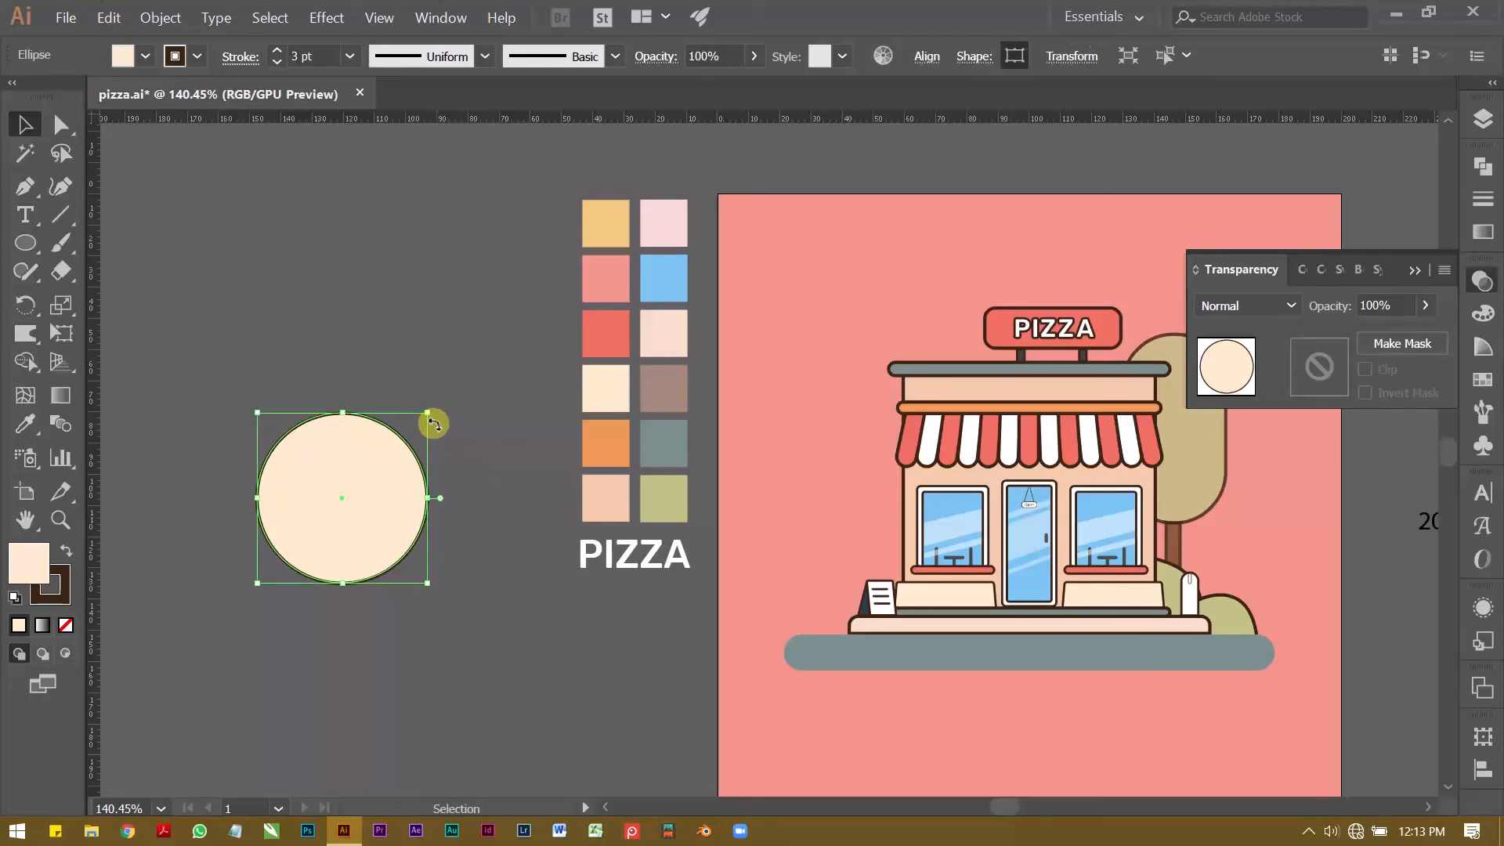
drag(433, 413, 443, 394)
click(346, 394)
click(336, 430)
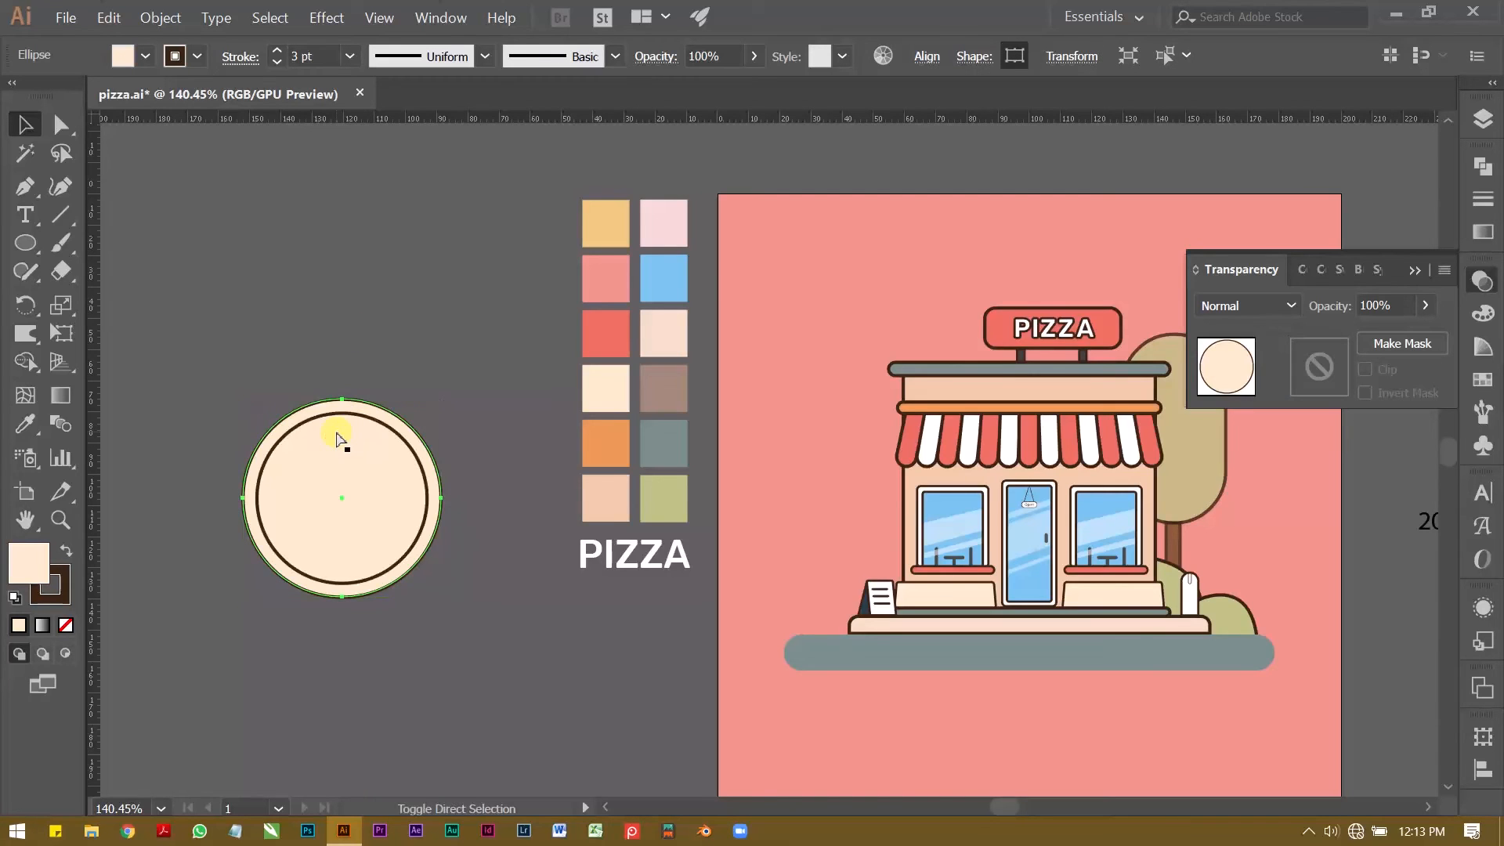
click(324, 306)
key(ctrl+space)
drag(272, 478, 332, 500)
click(356, 423)
click(25, 423)
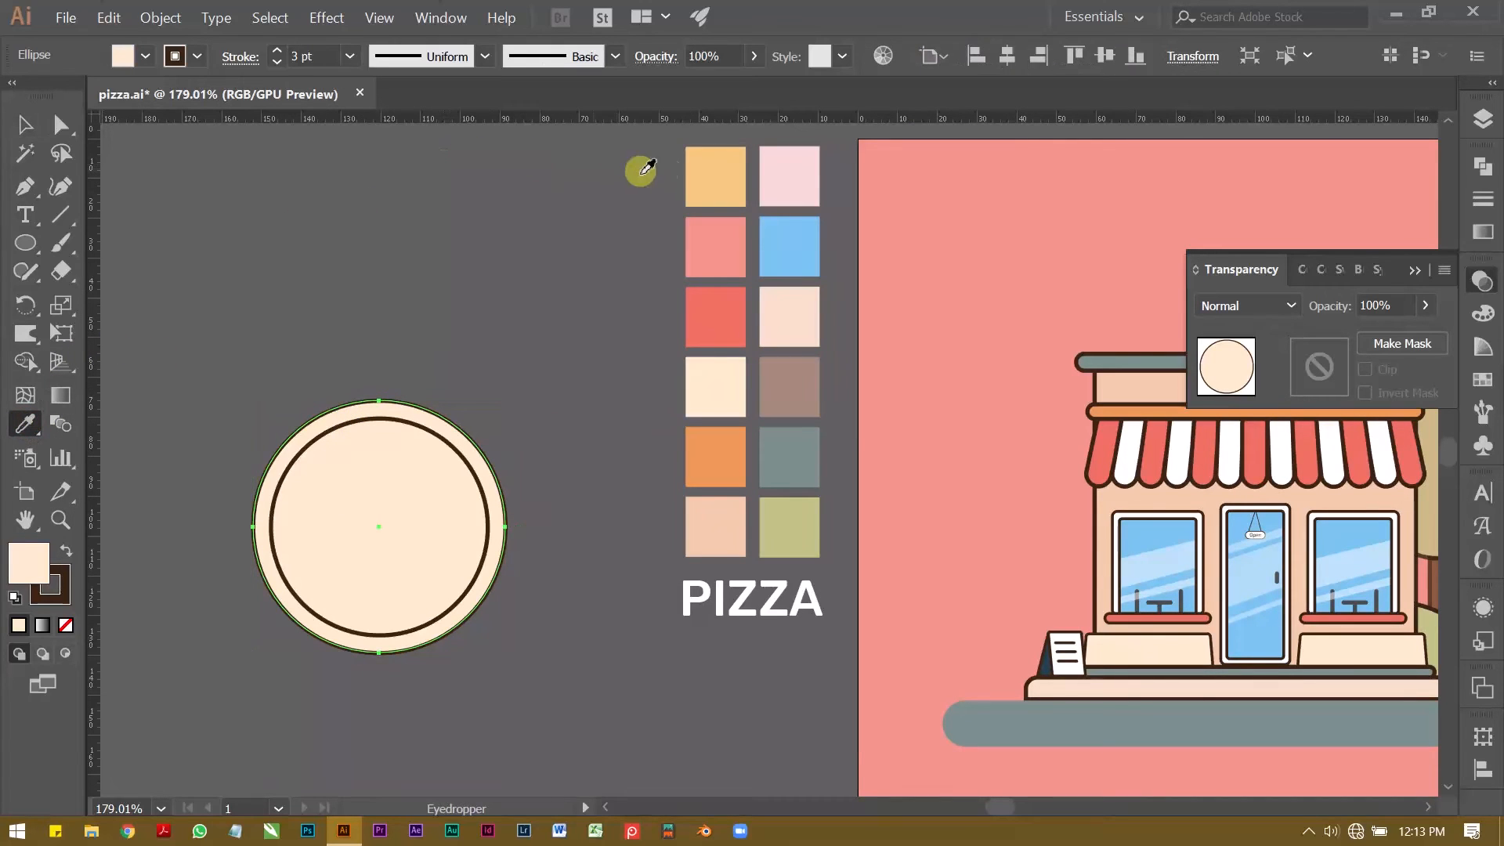
click(734, 481)
key(v)
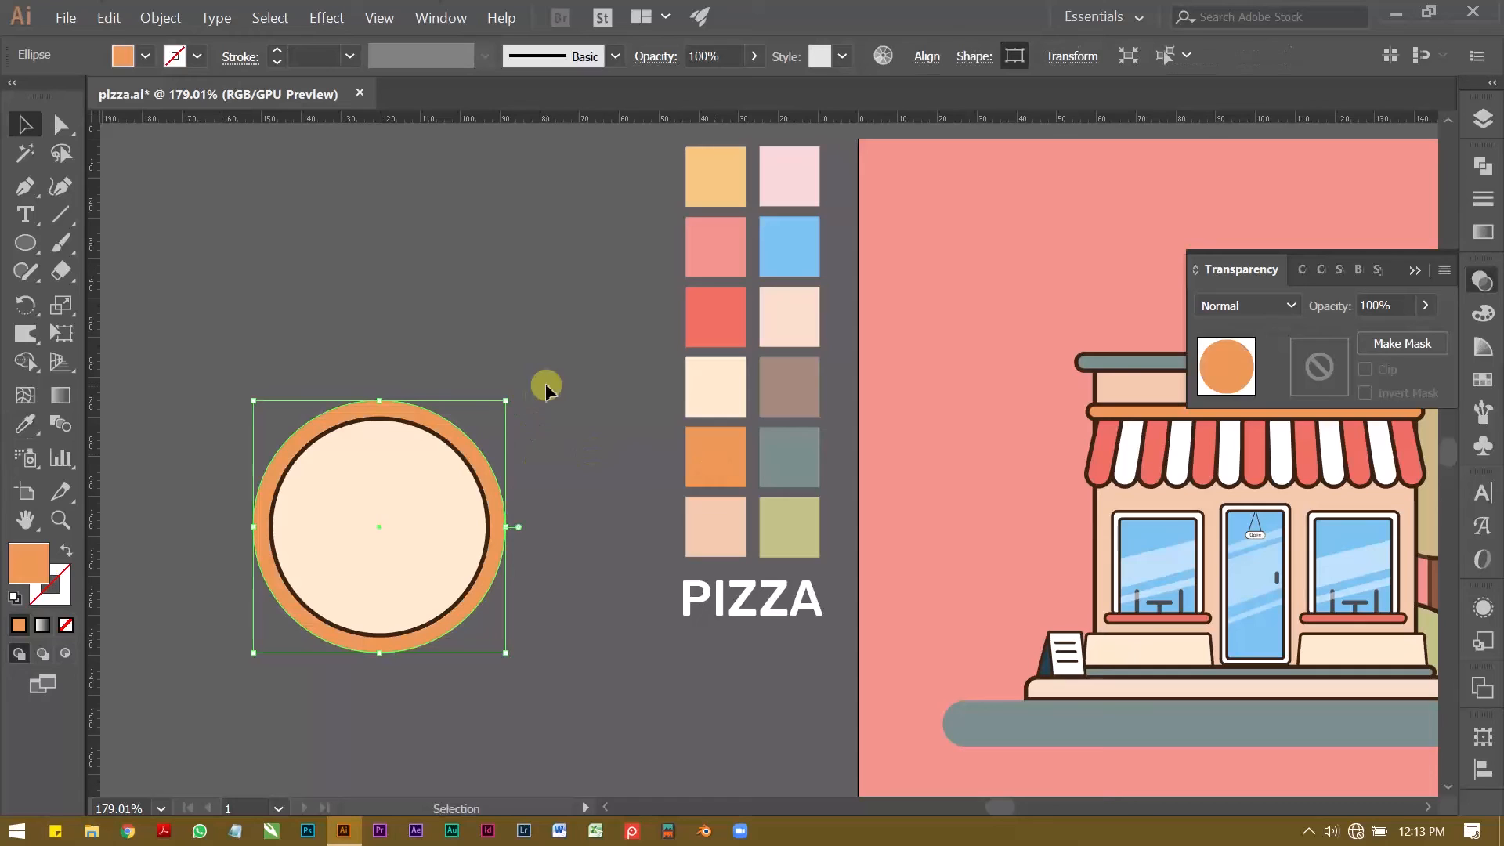
key(ctrl+z)
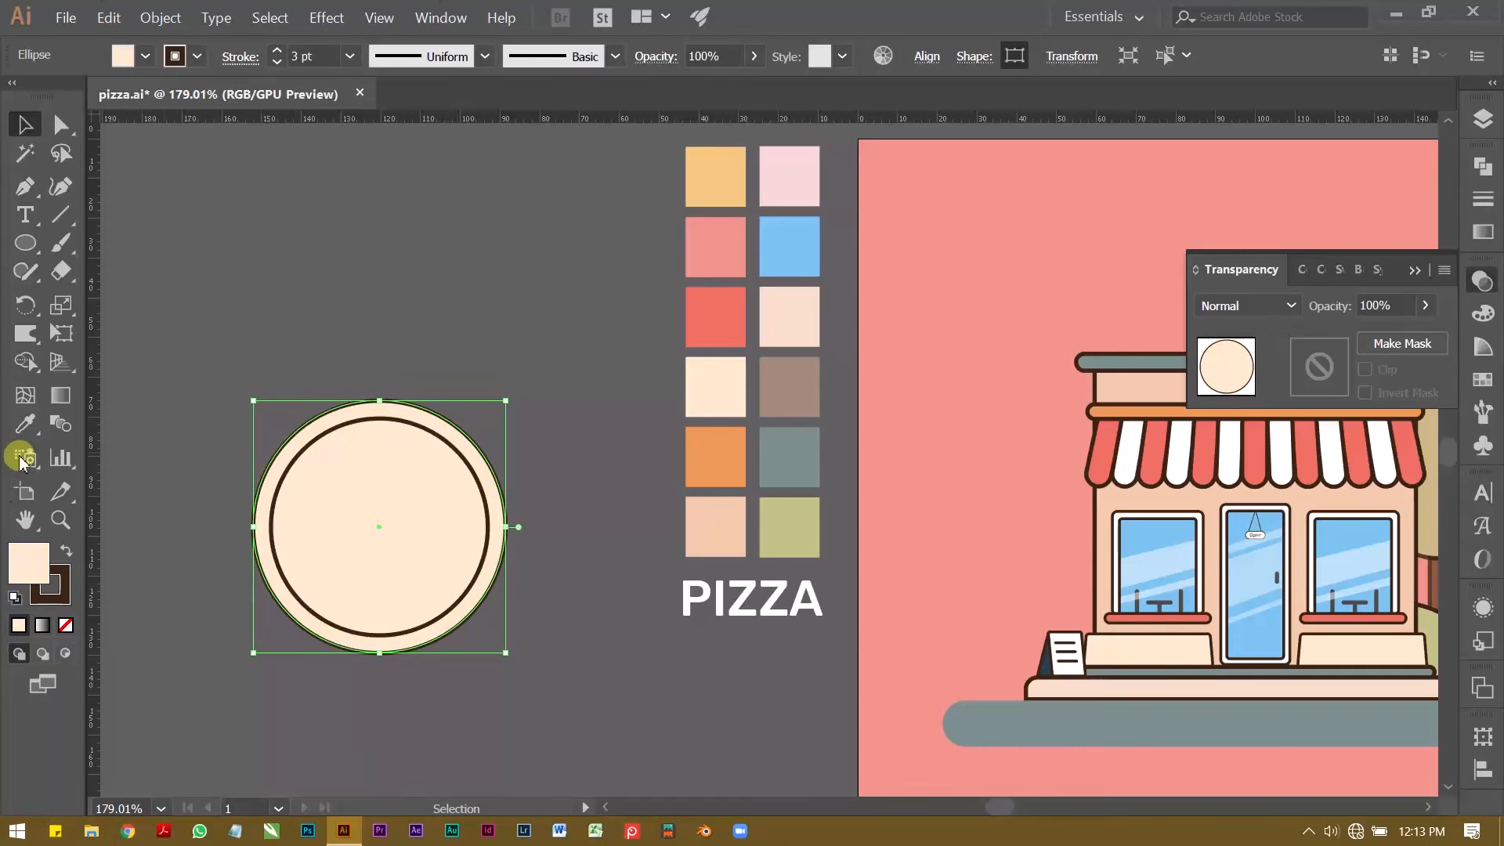
Step: Fill the outer circle with the orange swatch colour while keeping its dark brown 3 pt outline
click(25, 424)
click(724, 460)
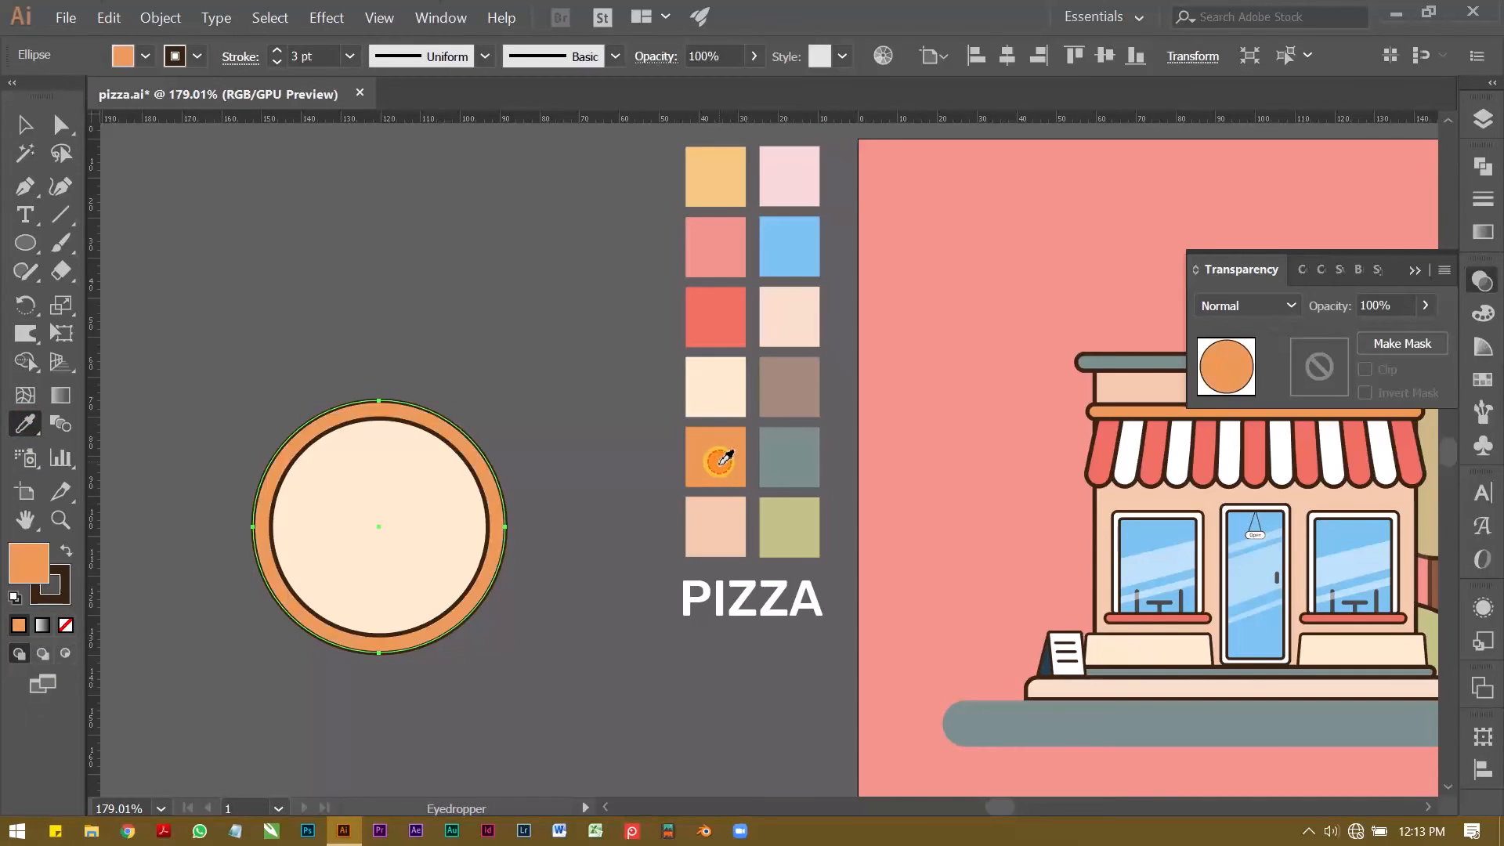
key(v)
click(546, 392)
Step: Enlarge the cream inner circle to about 56 mm around its centre to make the orange crust narrower
key(z)
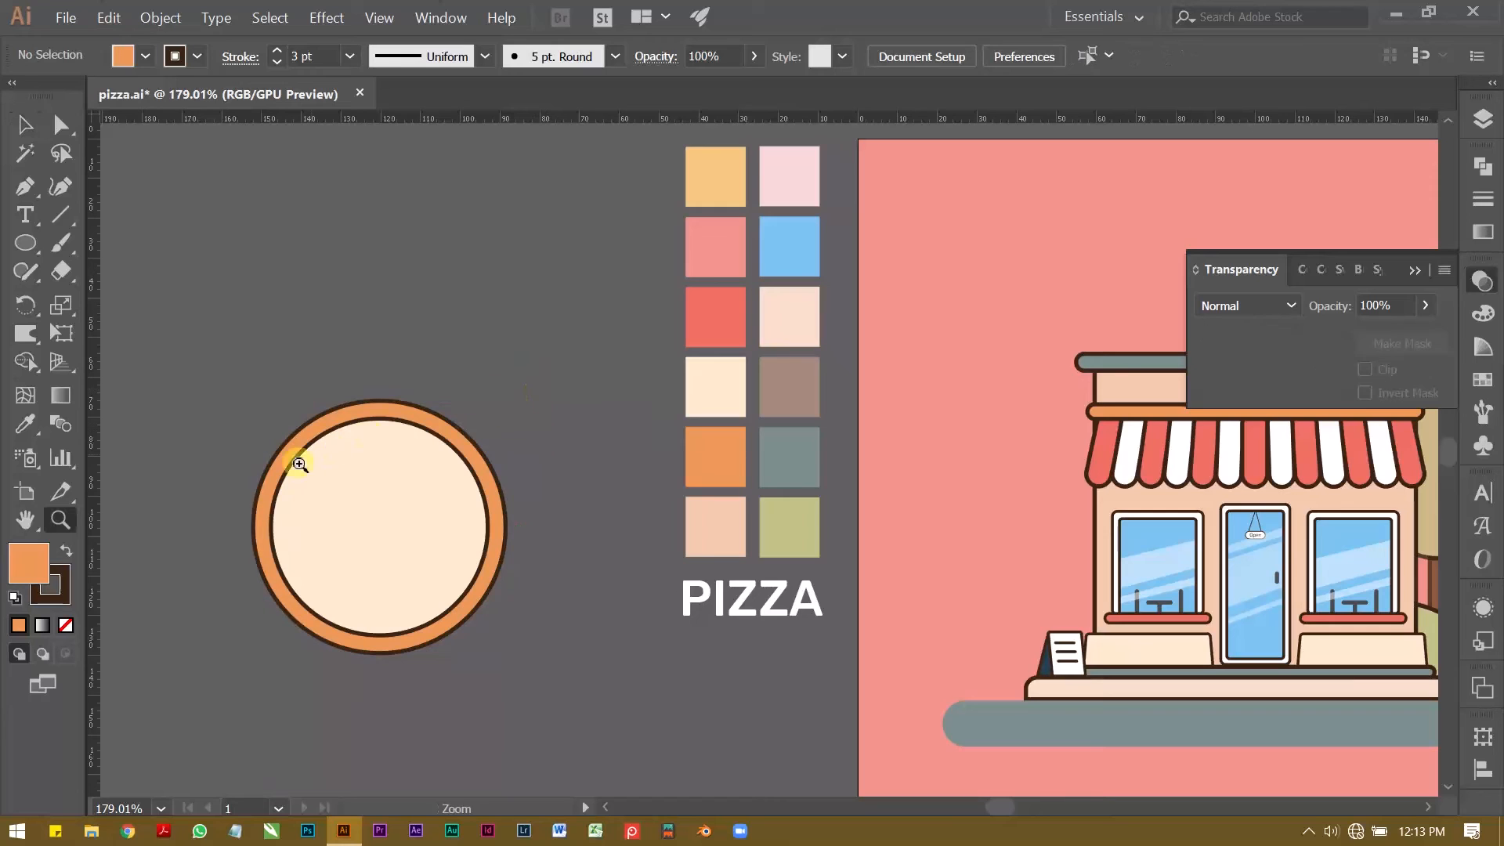
click(289, 520)
key(v)
click(417, 490)
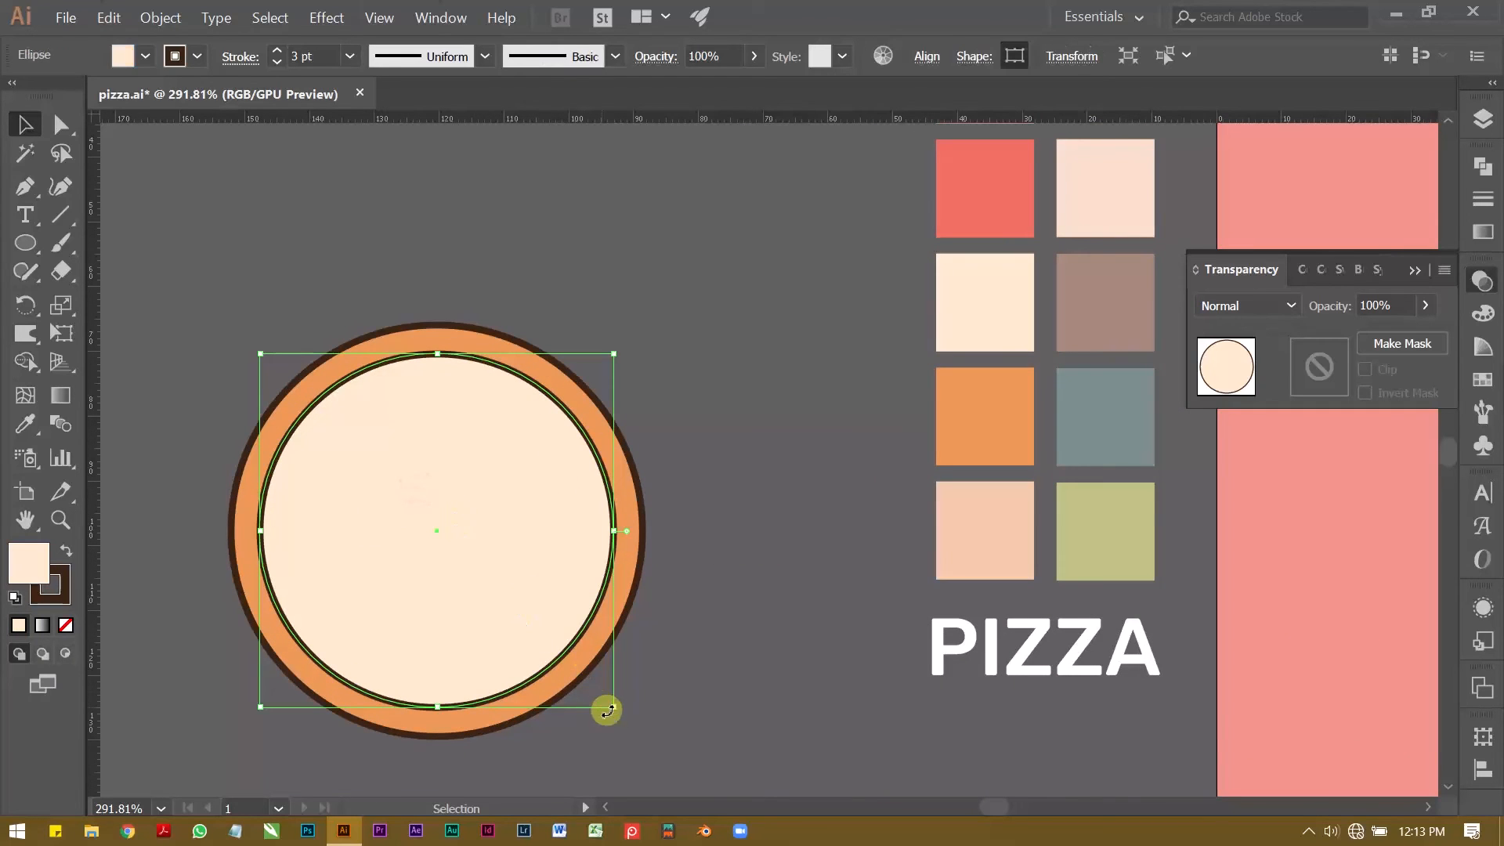
drag(615, 709, 622, 714)
click(727, 628)
key(z)
drag(771, 532, 343, 524)
drag(484, 524, 560, 486)
drag(560, 486, 546, 445)
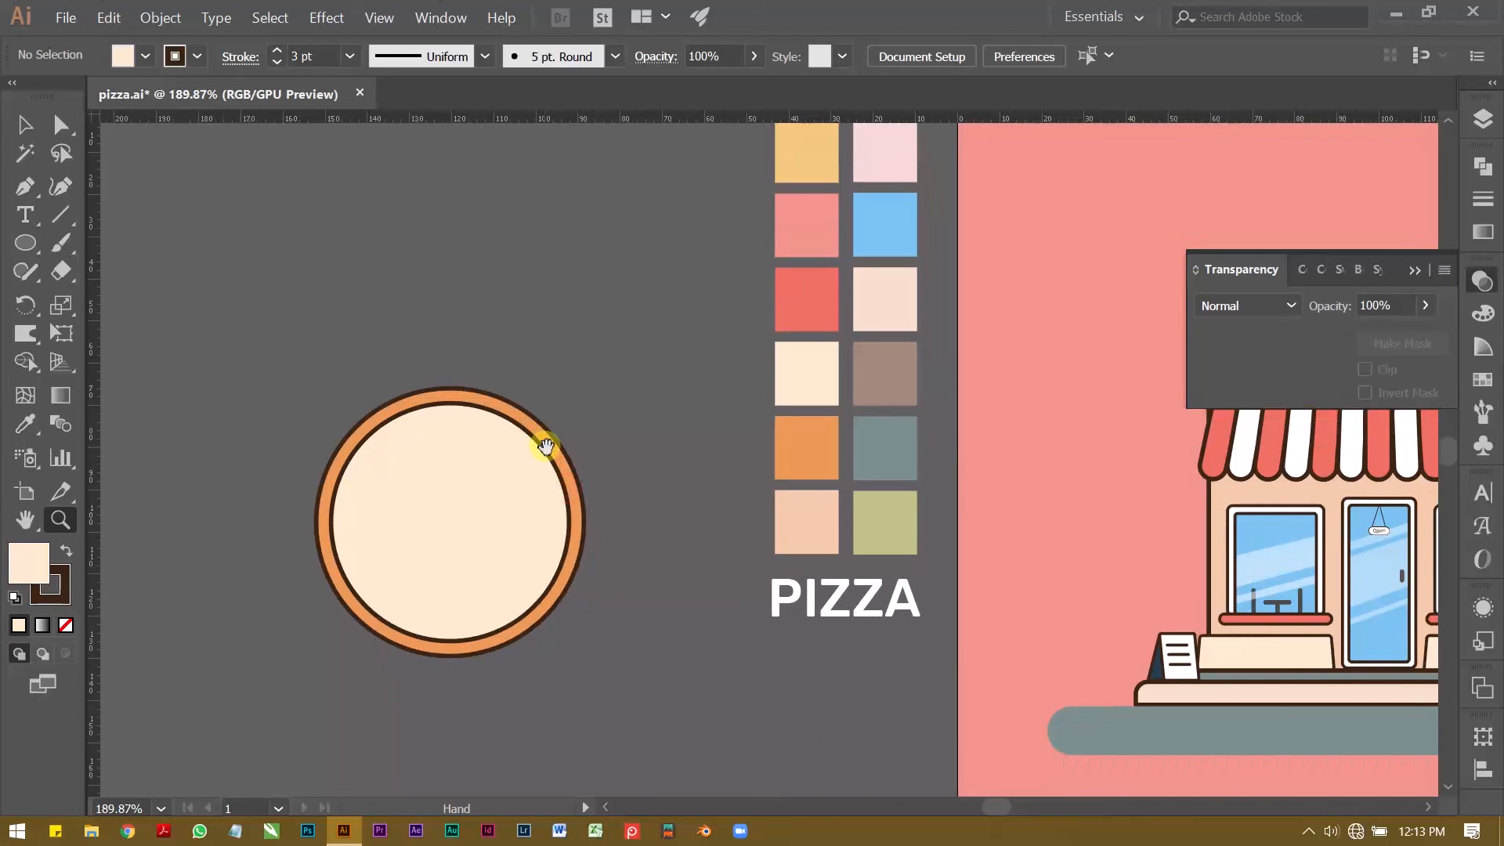
key(v)
drag(439, 444, 477, 447)
key(ctrl+z)
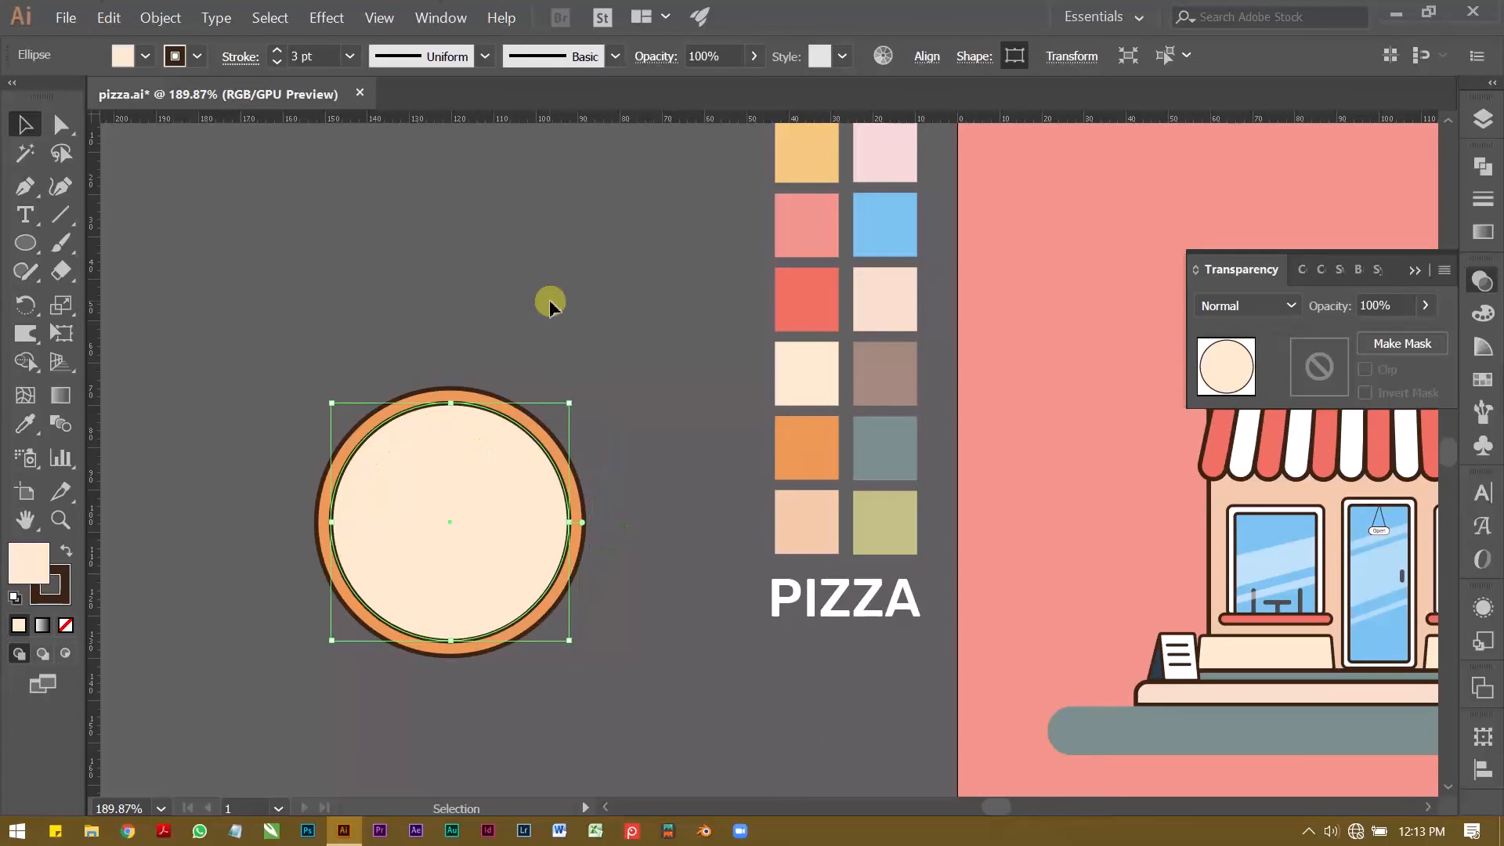
click(556, 306)
Step: Draw a topping circle about 6 mm wide near the pizza's upper edge and fill it with the red swatch colour
key(z)
drag(364, 493, 400, 497)
key(v)
click(17, 237)
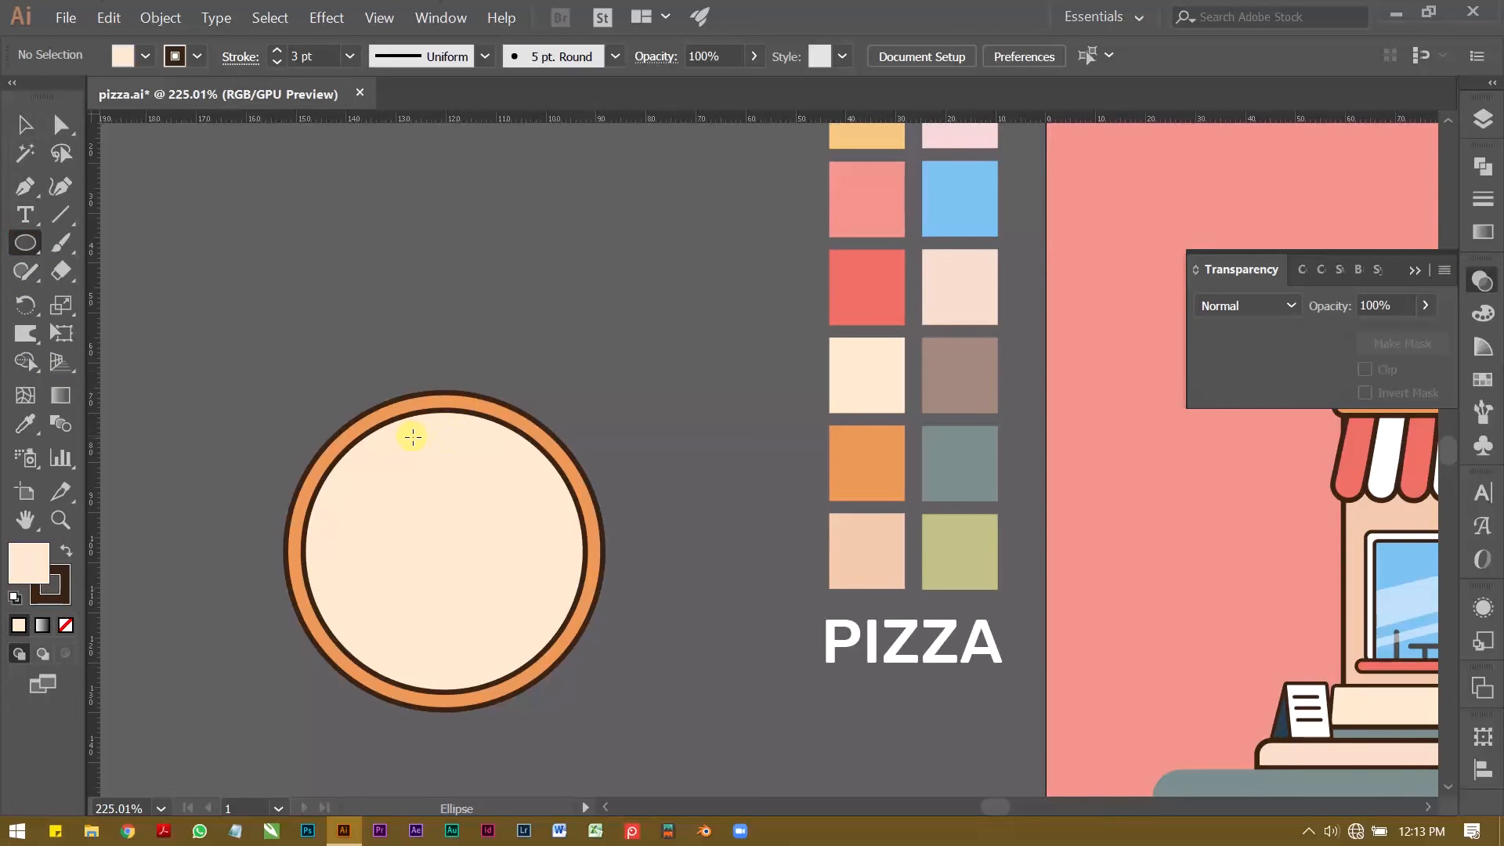
drag(433, 458, 433, 462)
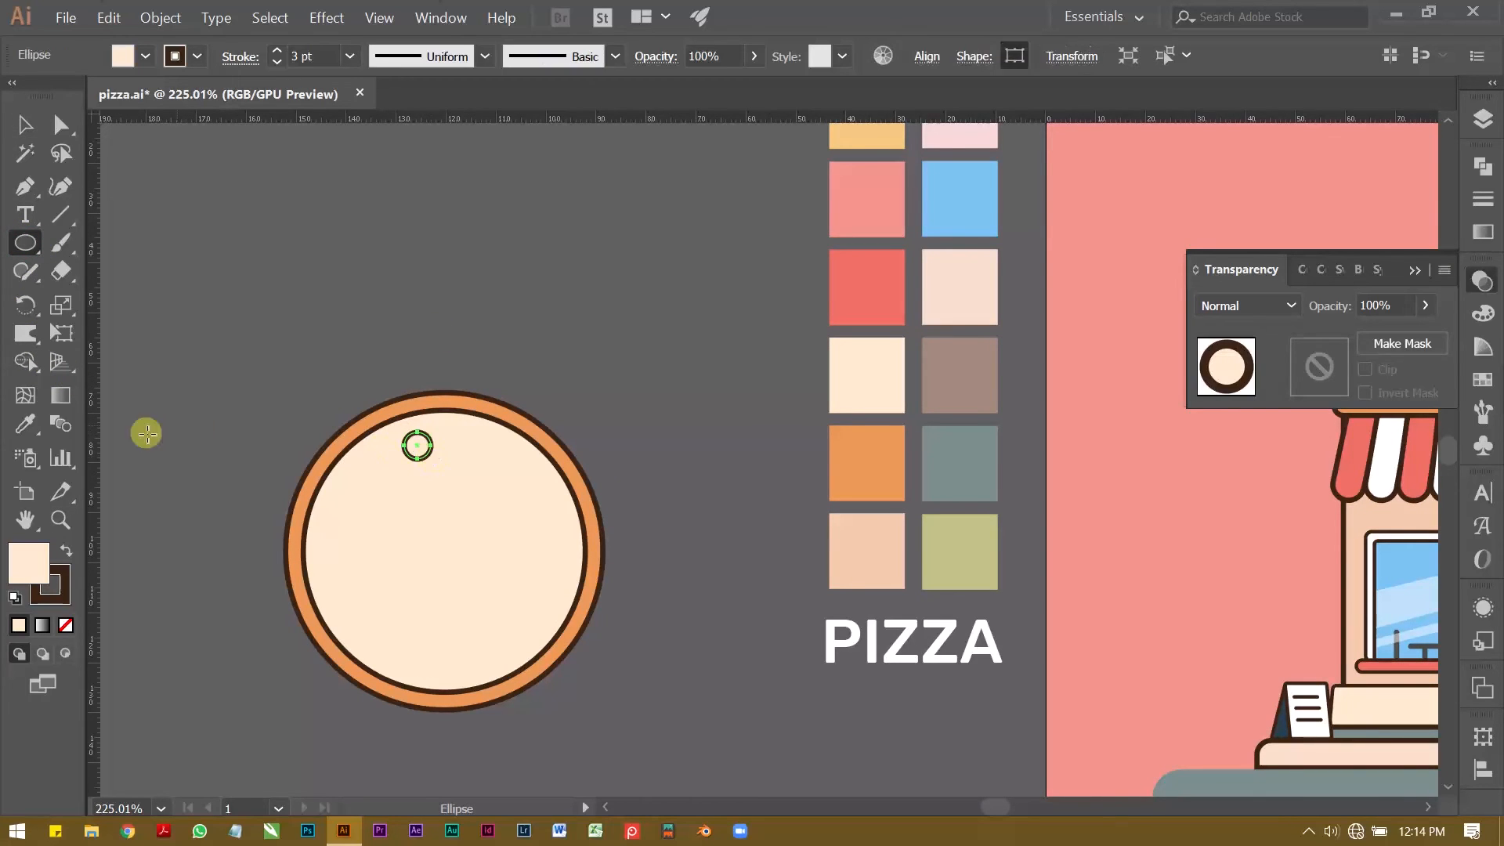
click(25, 423)
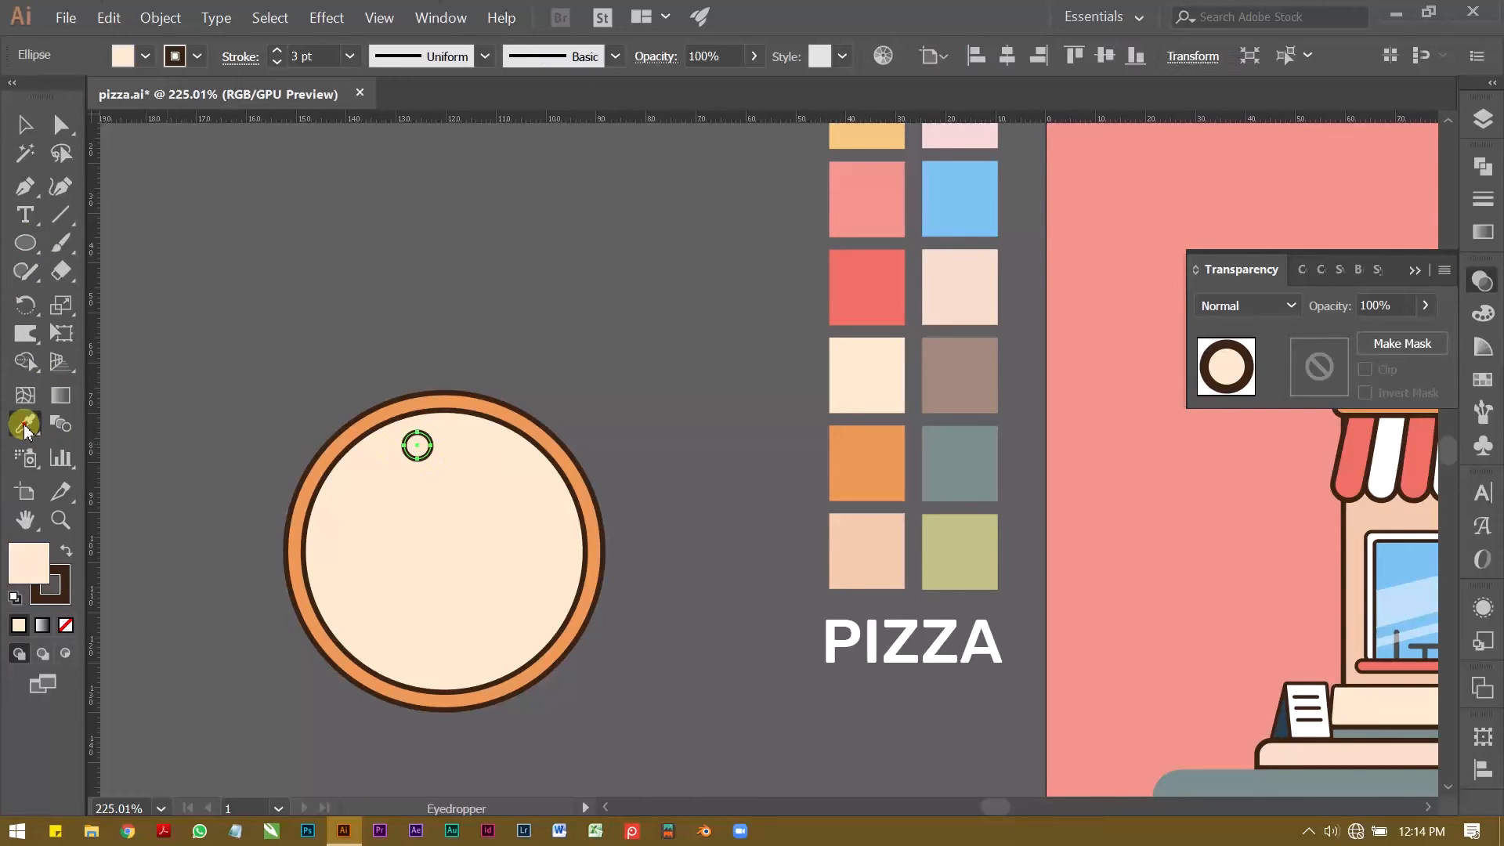
click(857, 290)
key(v)
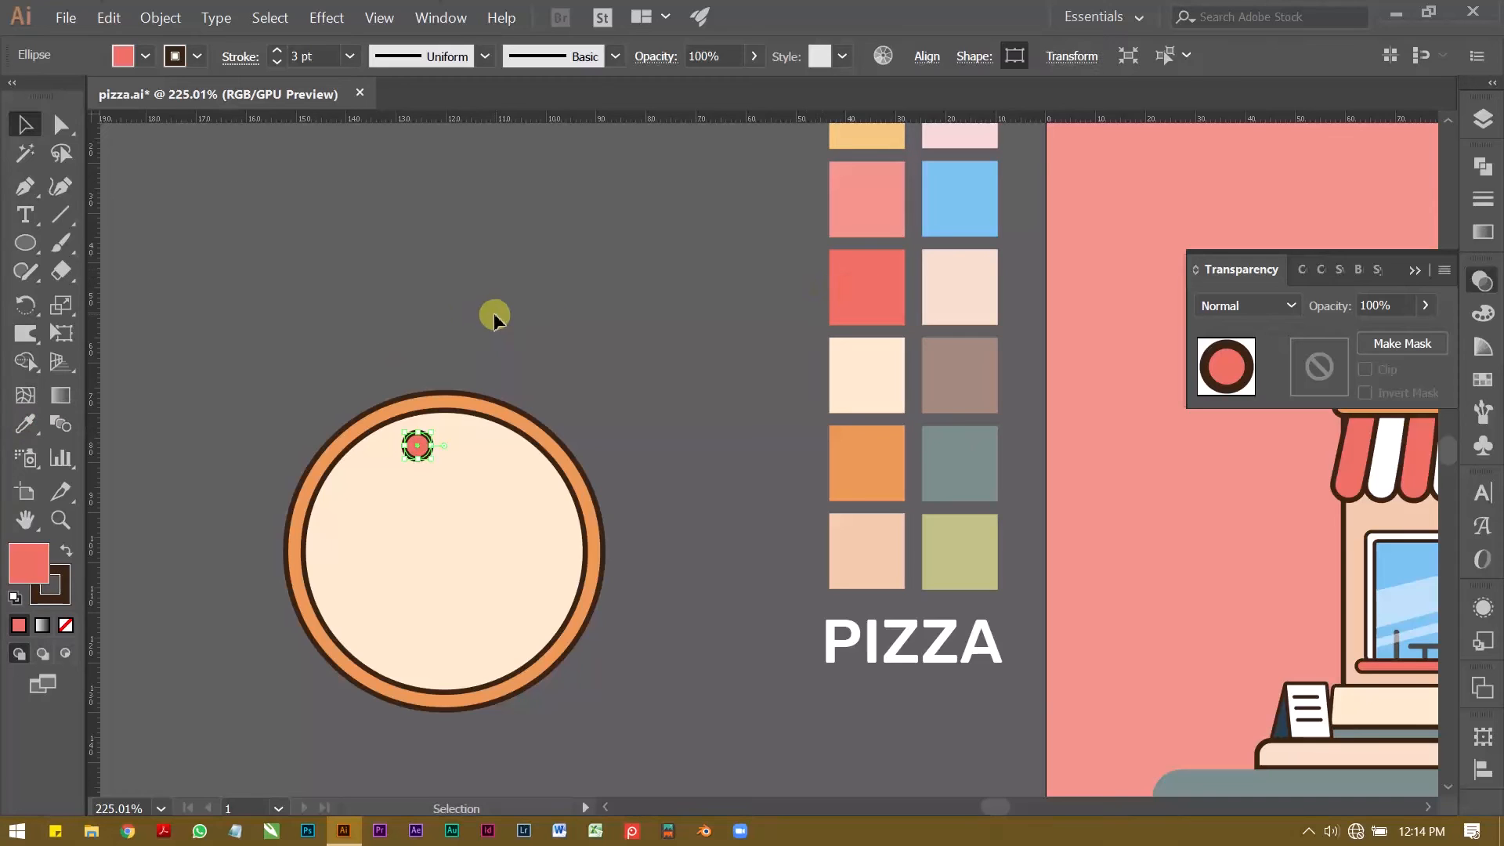
Step: Thin the outline of the red topping circle near the pizza's upper edge
click(276, 62)
click(277, 50)
click(309, 186)
key(z)
mouse_move(344, 469)
mouse_down()
mouse_move(492, 452)
mouse_move(423, 483)
mouse_move(497, 502)
mouse_move(464, 561)
mouse_up()
key(v)
click(490, 417)
click(277, 62)
click(329, 204)
Step: Copy the red topping circle to further spots in the upper half of the pizza
mouse_move(464, 558)
mouse_down()
mouse_move(560, 579)
mouse_move(559, 543)
mouse_up()
key(z)
key(v)
drag(547, 479, 487, 589)
drag(487, 589, 582, 582)
click(901, 332)
Step: Set the outline weight of the red topping circle to 1 pt
key(z)
mouse_move(909, 321)
mouse_down()
mouse_move(598, 343)
mouse_move(663, 341)
mouse_up()
key(v)
click(569, 405)
click(277, 62)
click(337, 212)
Step: Scatter more red topping circles over the cream area, mixing large pieces with small ones about 3 mm wide
mouse_move(578, 418)
mouse_down()
mouse_move(519, 413)
mouse_move(500, 430)
mouse_up()
key(z)
mouse_move(493, 448)
mouse_down()
mouse_move(480, 416)
mouse_move(499, 445)
mouse_up()
key(v)
drag(589, 680, 618, 679)
key(p)
click(562, 226)
key(ctrl+z)
click(595, 234)
Step: Place a red topping circle about 5 mm wide close to the crust in the pizza's upper left area
key(v)
drag(513, 416, 505, 408)
key(z)
drag(399, 411, 439, 409)
drag(505, 345, 524, 362)
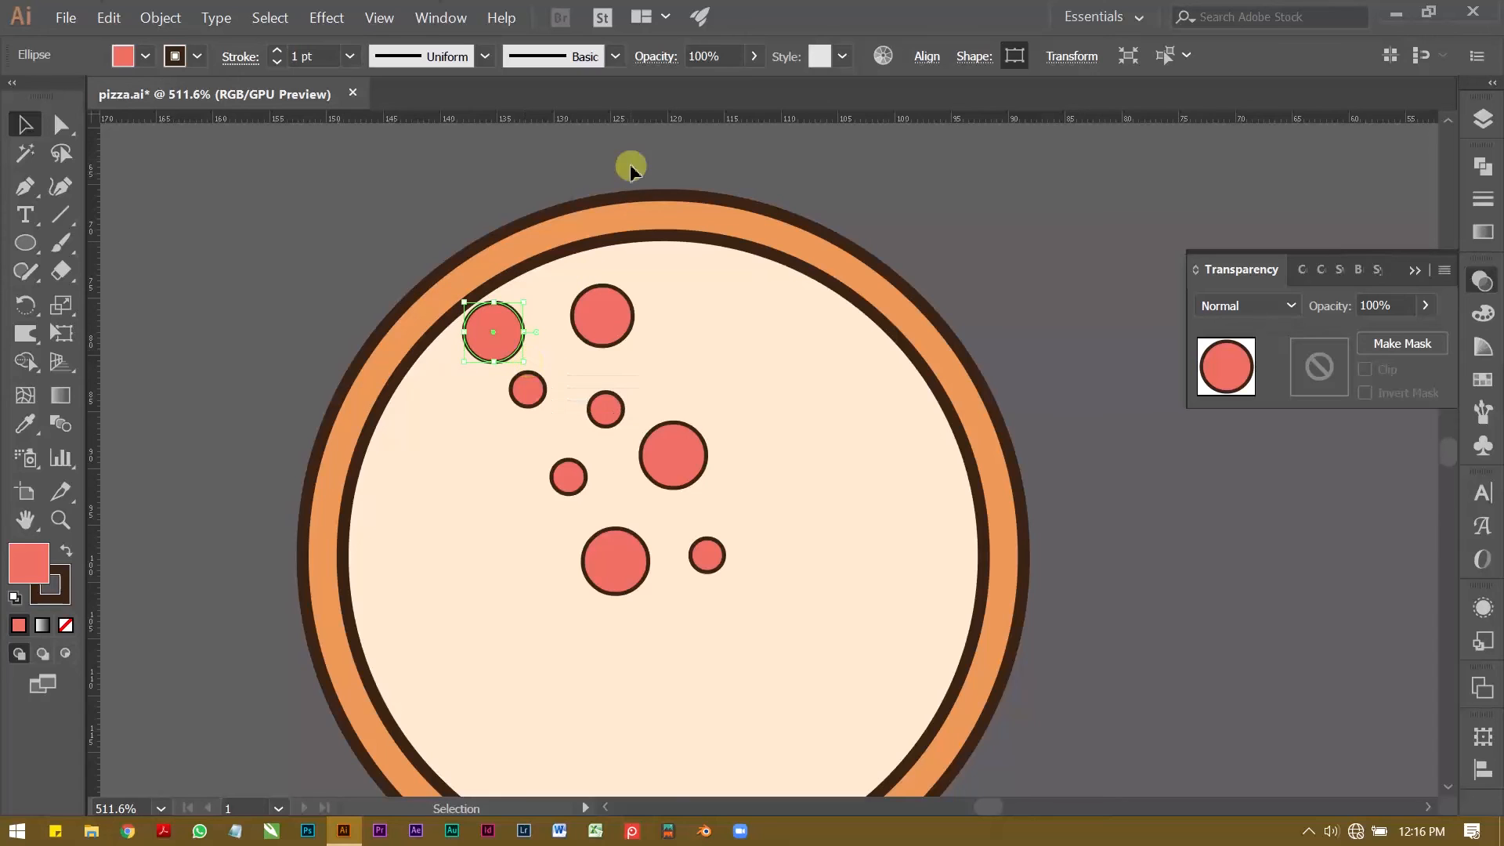
Step: Move the orange crust circle aside so it is clear of the cream circle with the toppings
click(628, 157)
key(z)
drag(716, 236, 639, 240)
key(space)
drag(639, 239, 572, 283)
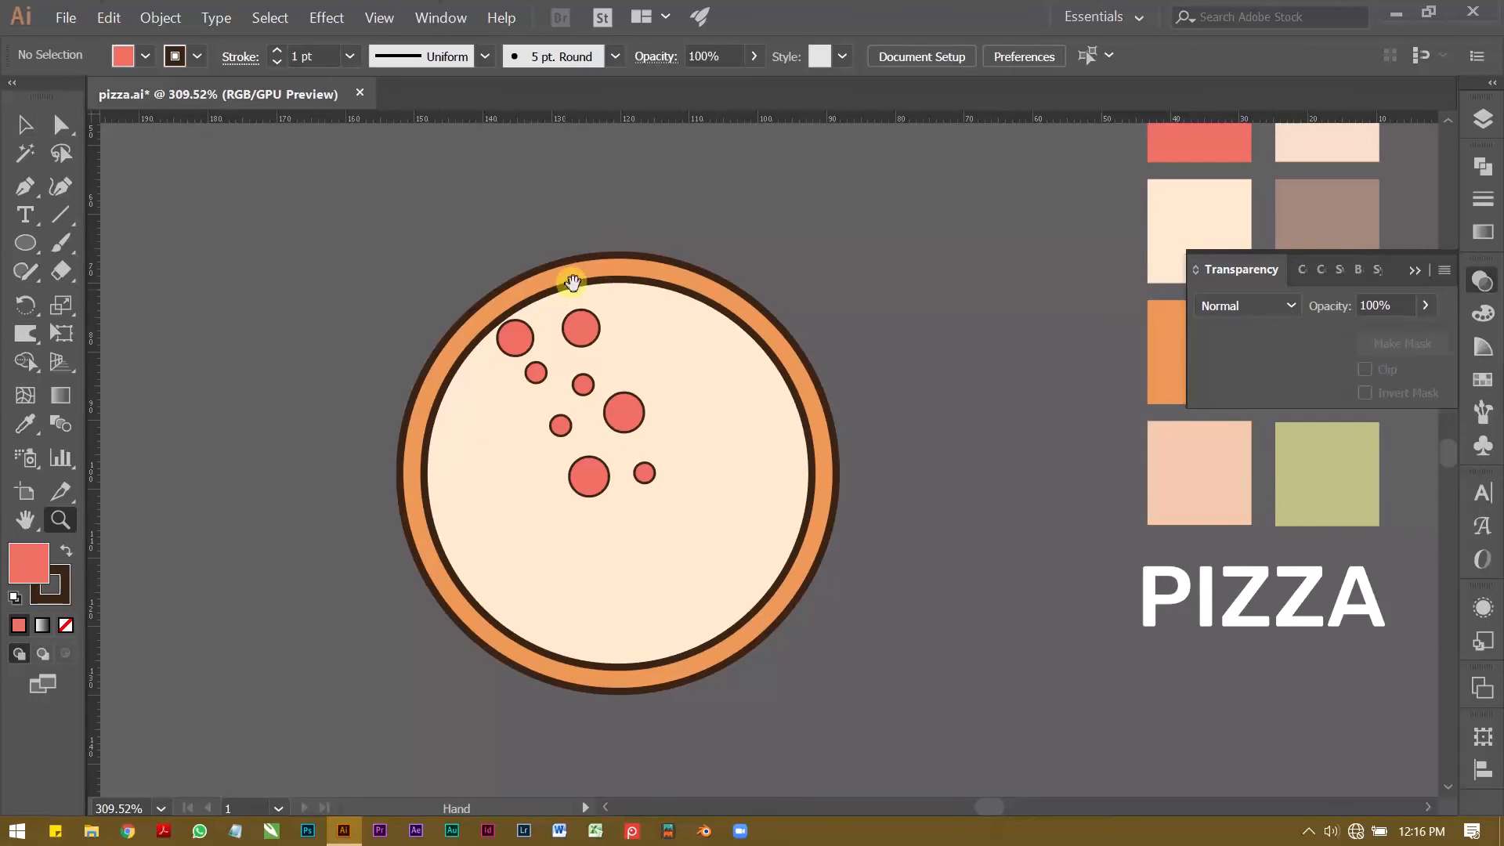
key(v)
click(623, 270)
drag(786, 350, 309, 349)
click(477, 196)
Step: Draw a closed wedge with a curved outer side from the cream circle's centre out past its rim, covering the upper toppings
key(z)
drag(535, 376, 653, 383)
key(space)
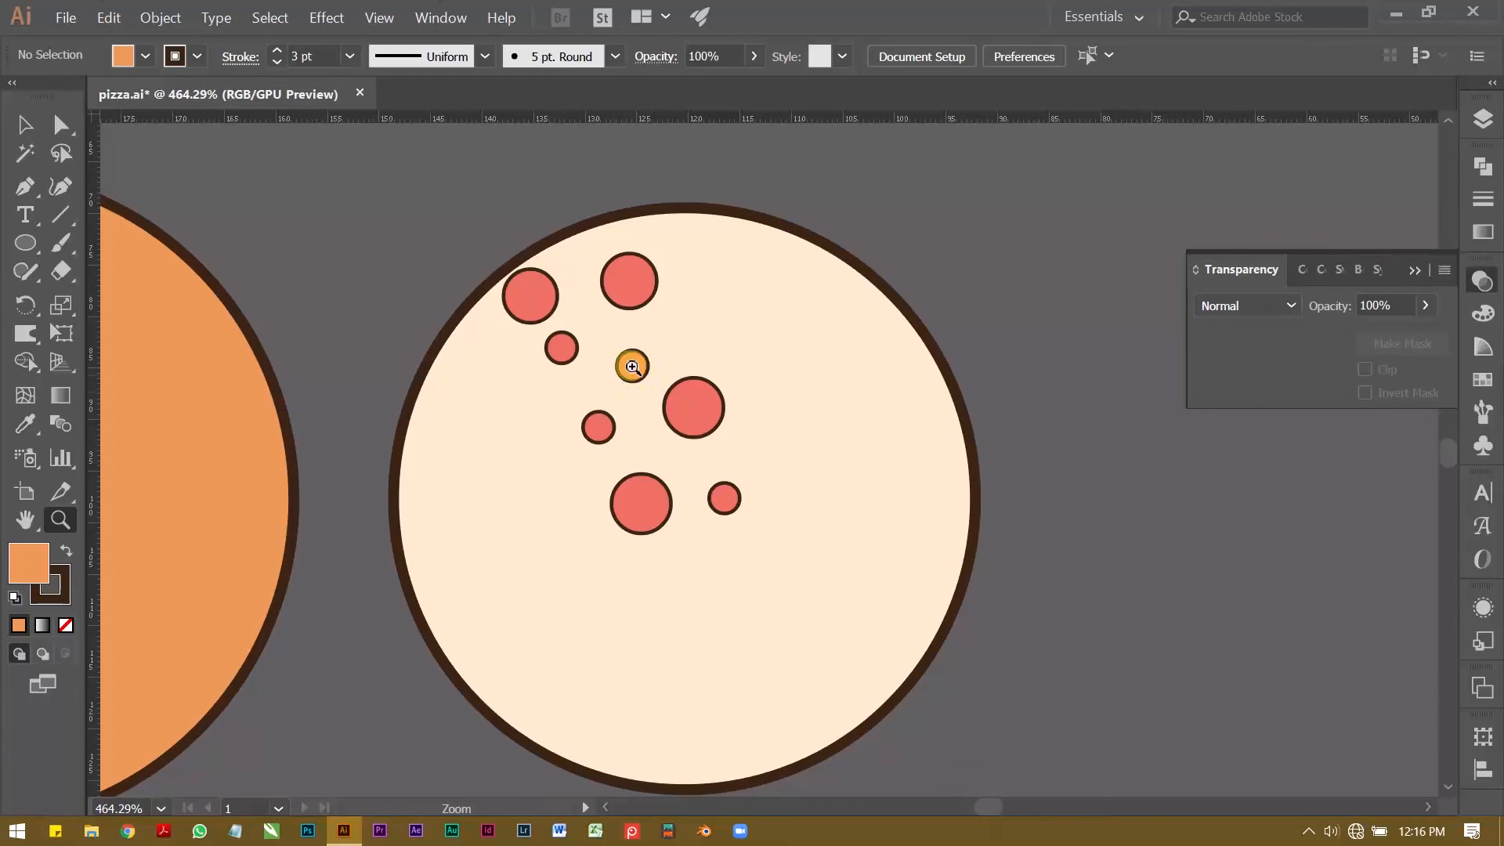
drag(643, 343, 607, 356)
key(p)
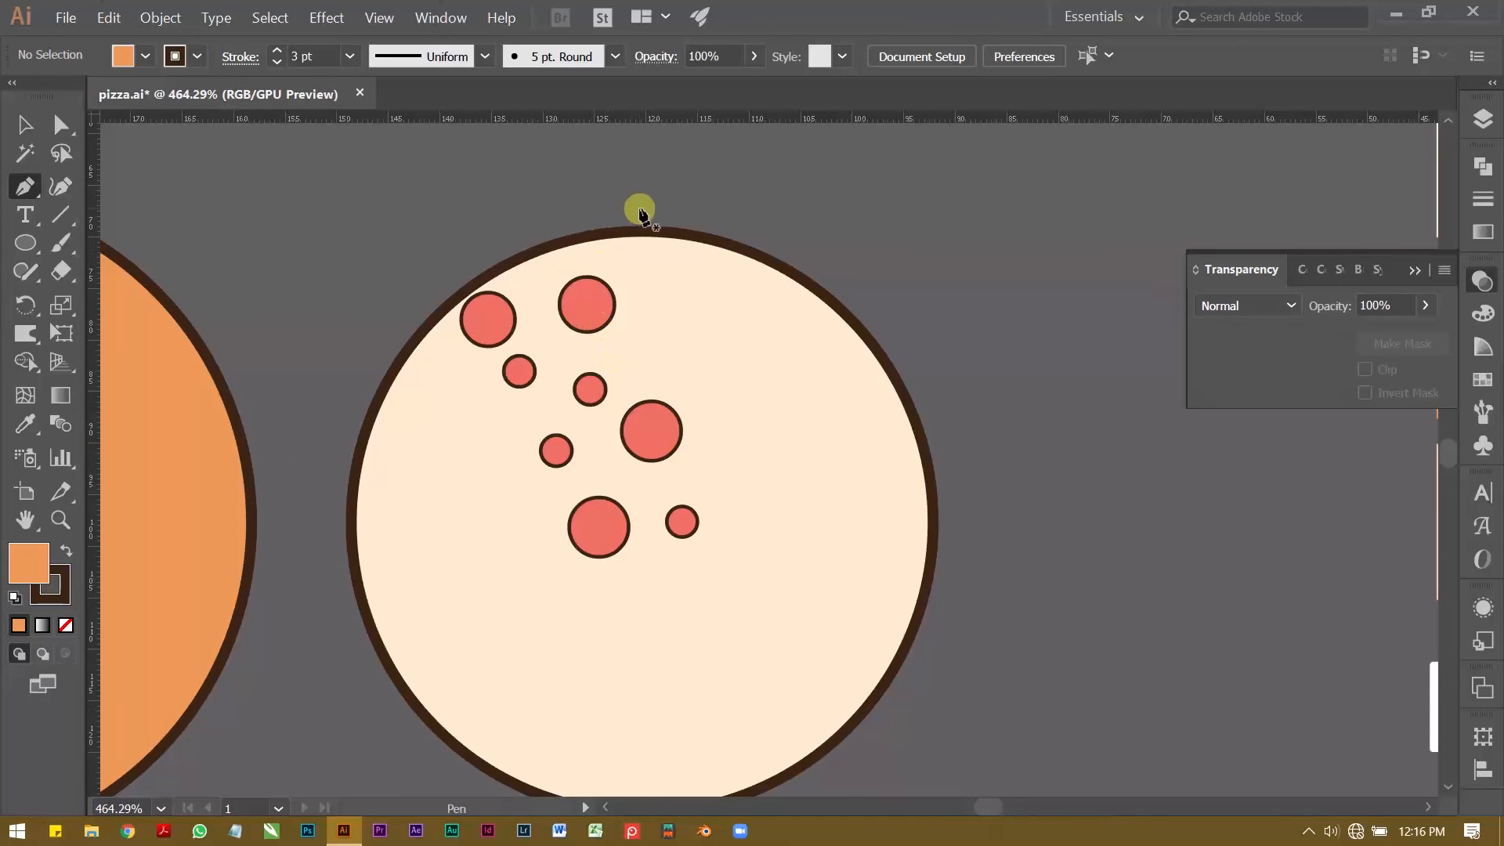
click(642, 196)
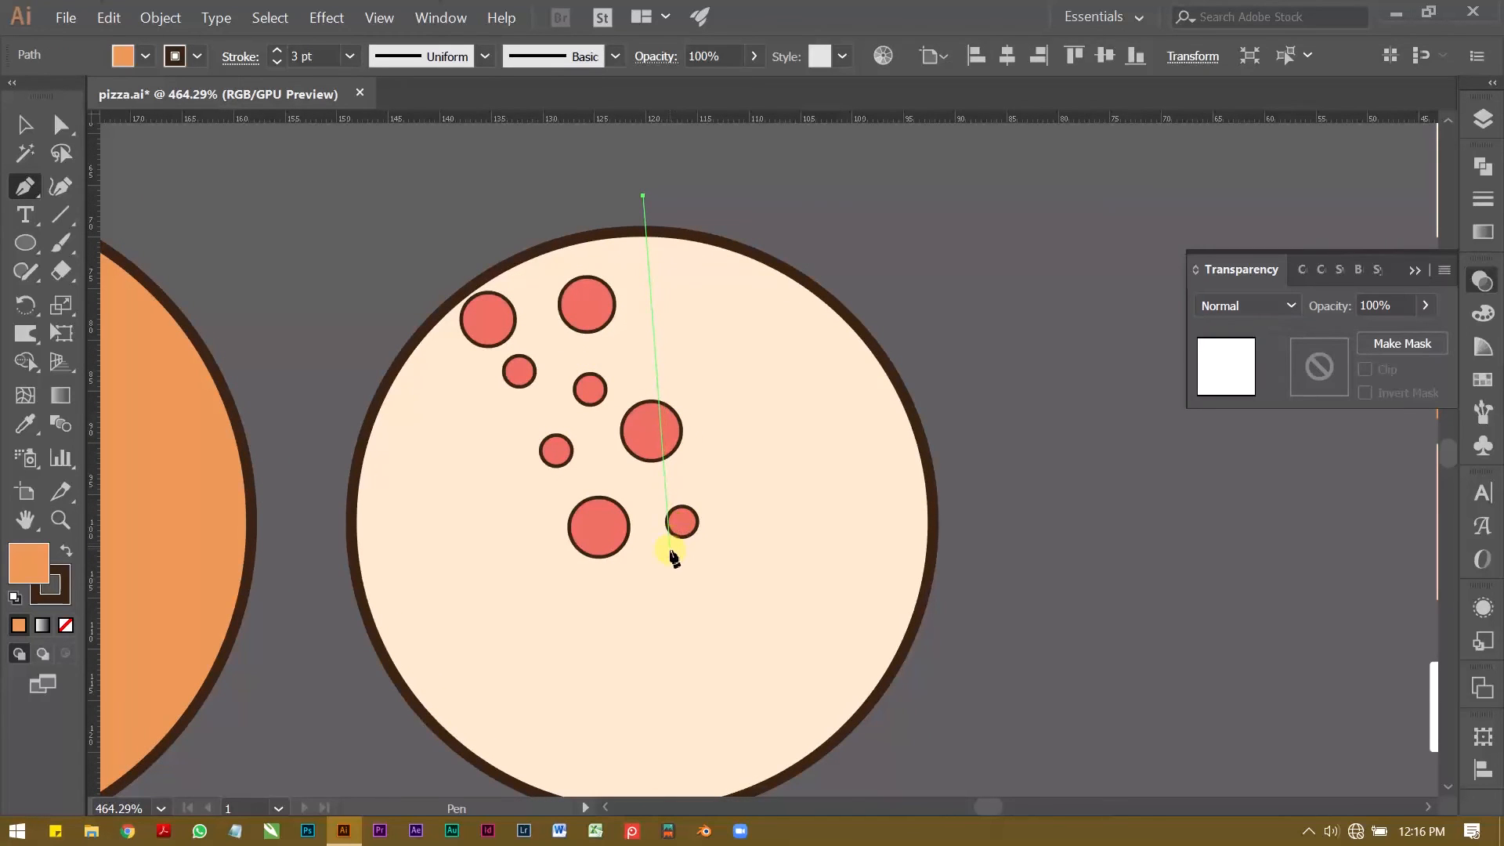
click(669, 550)
click(349, 297)
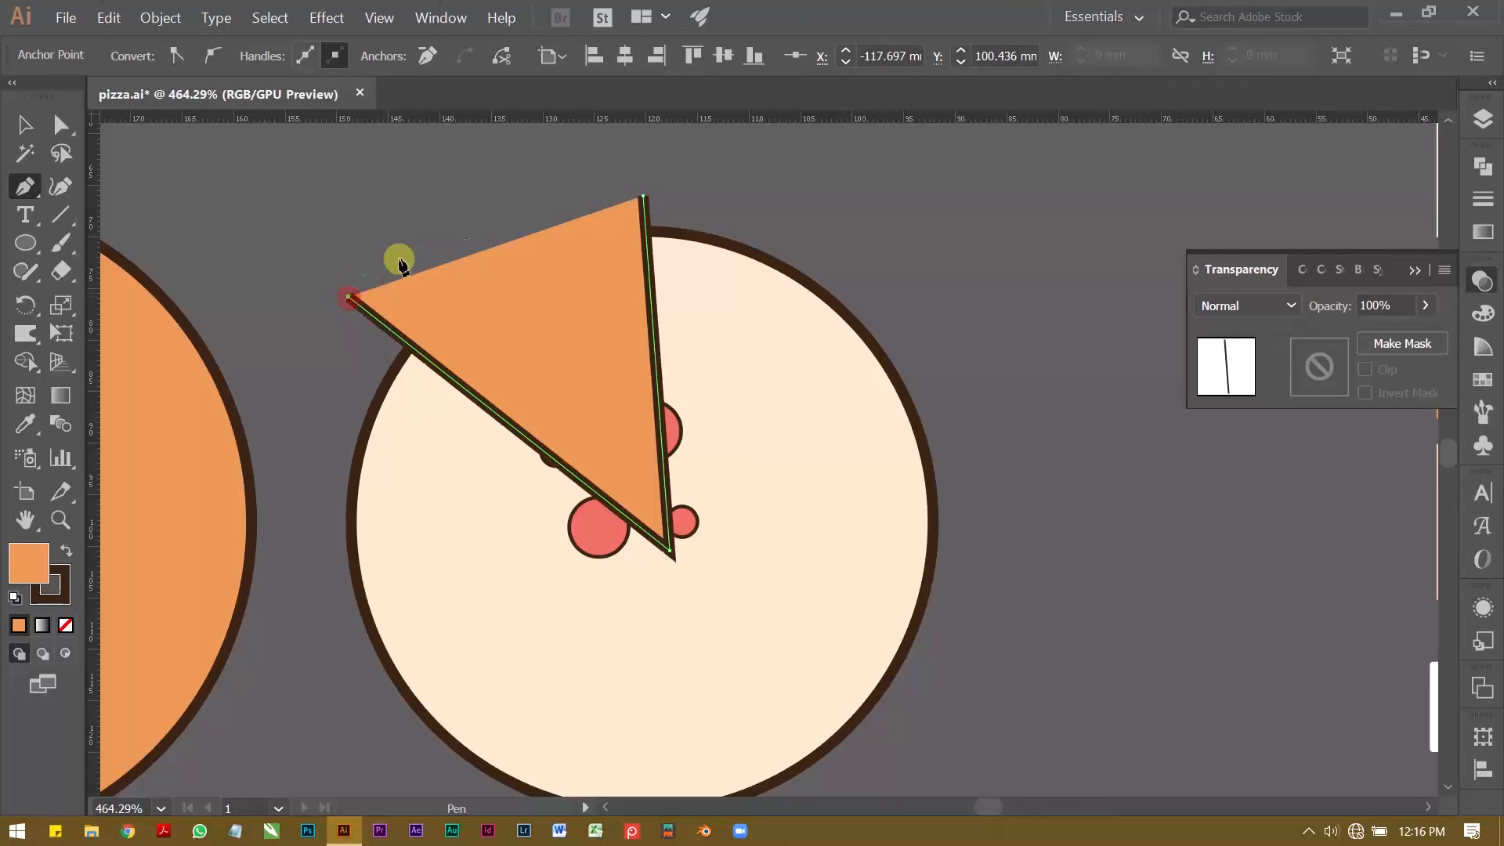
click(641, 198)
drag(644, 199, 830, 198)
Step: Clip the cream circle and its toppings to the wedge with a clipping mask to form a pizza slice
key(v)
shift+click(514, 527)
right_click(566, 370)
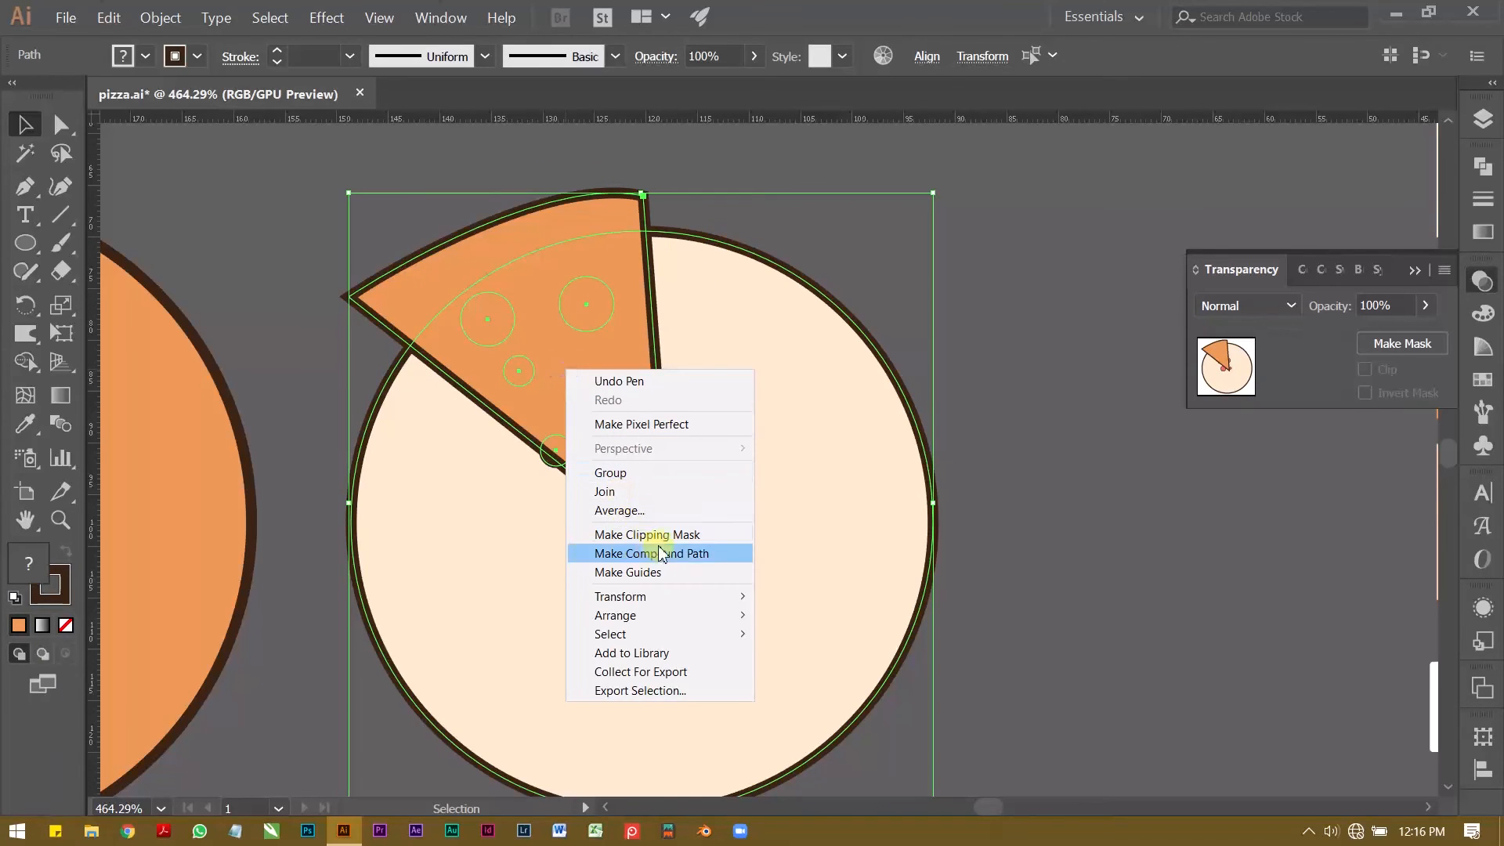
click(655, 536)
click(870, 293)
key(z)
drag(755, 355, 613, 375)
drag(612, 376, 680, 349)
key(v)
click(265, 499)
click(498, 404)
Step: Draw an orange crescent crust with a dark 3 pt outline along the slice's curved edge
key(z)
drag(542, 310, 601, 302)
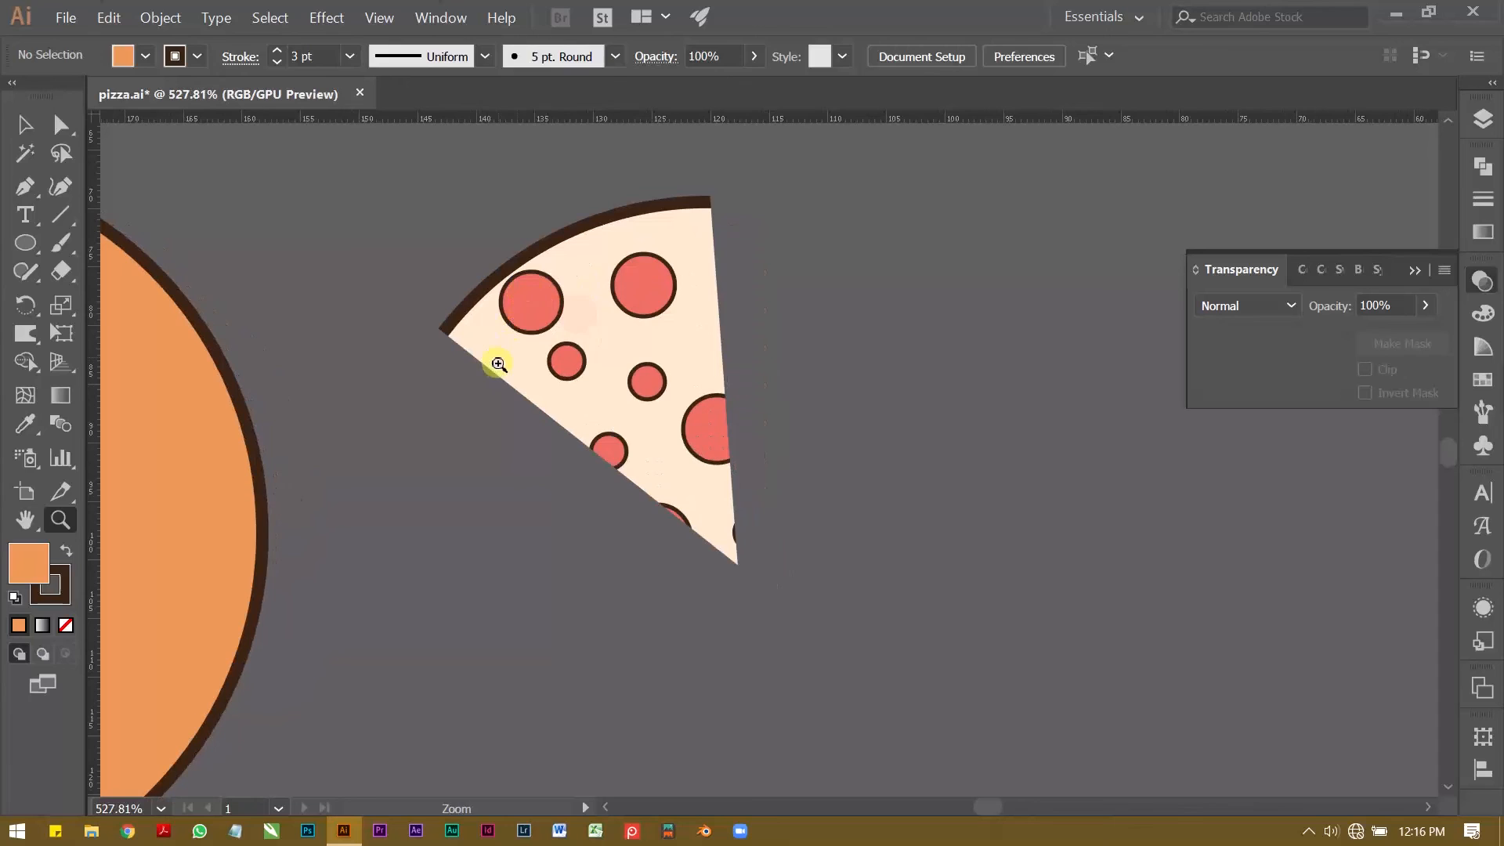
key(v)
click(496, 361)
click(846, 337)
key(z)
drag(642, 316, 584, 335)
drag(583, 335, 604, 359)
drag(604, 359, 551, 409)
key(p)
click(784, 361)
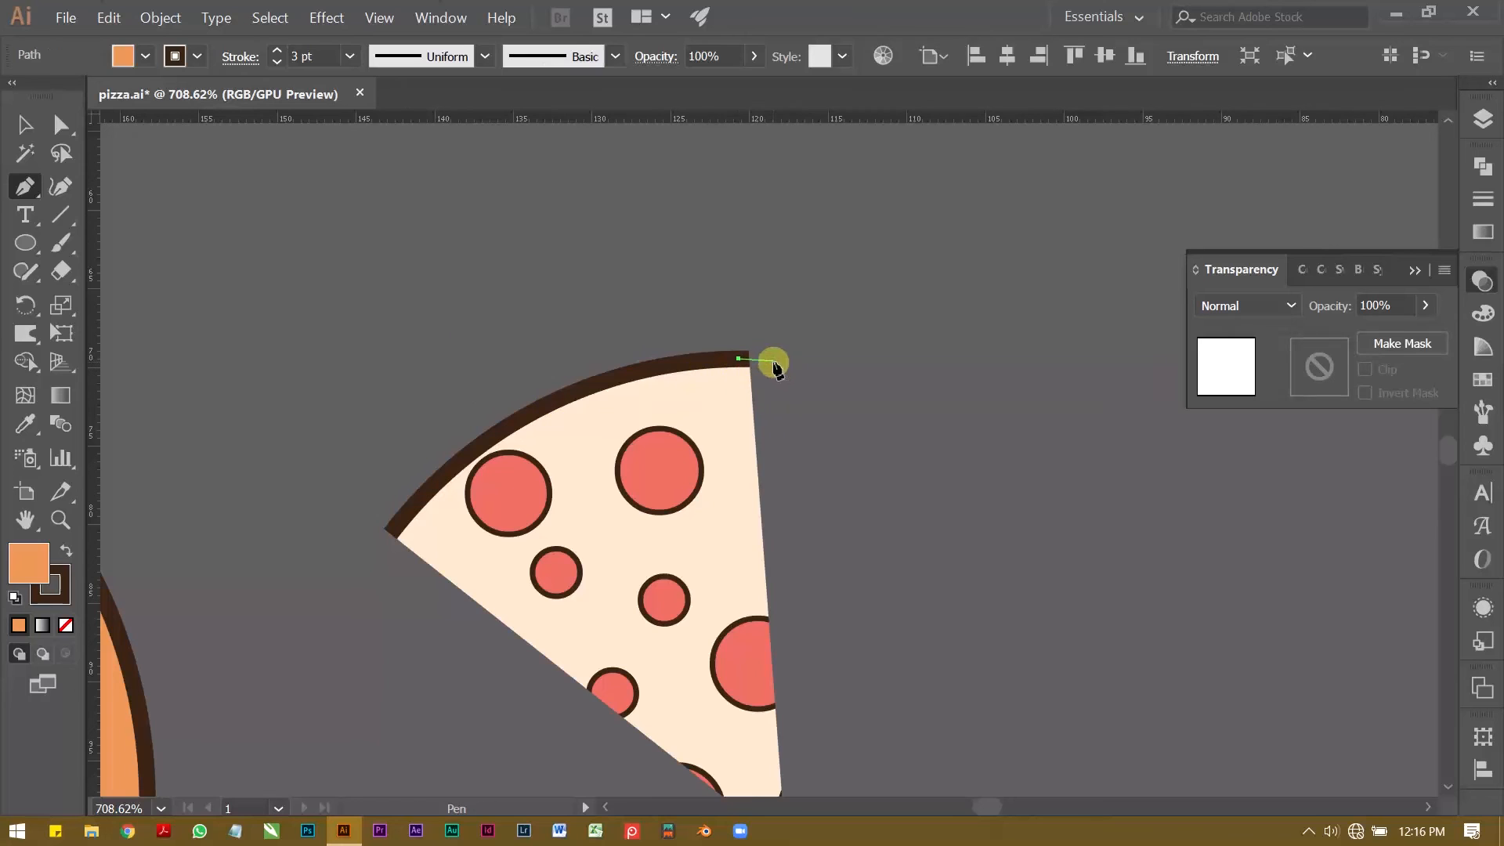
drag(373, 516, 155, 621)
drag(395, 331, 442, 274)
click(394, 332)
drag(739, 160, 327, 425)
ctrl+click(947, 175)
Step: Trace the slice's two straight edges with an open dark 3 pt path without fill
key(z)
drag(554, 426, 589, 437)
key(v)
click(451, 430)
key(z)
drag(565, 437, 544, 341)
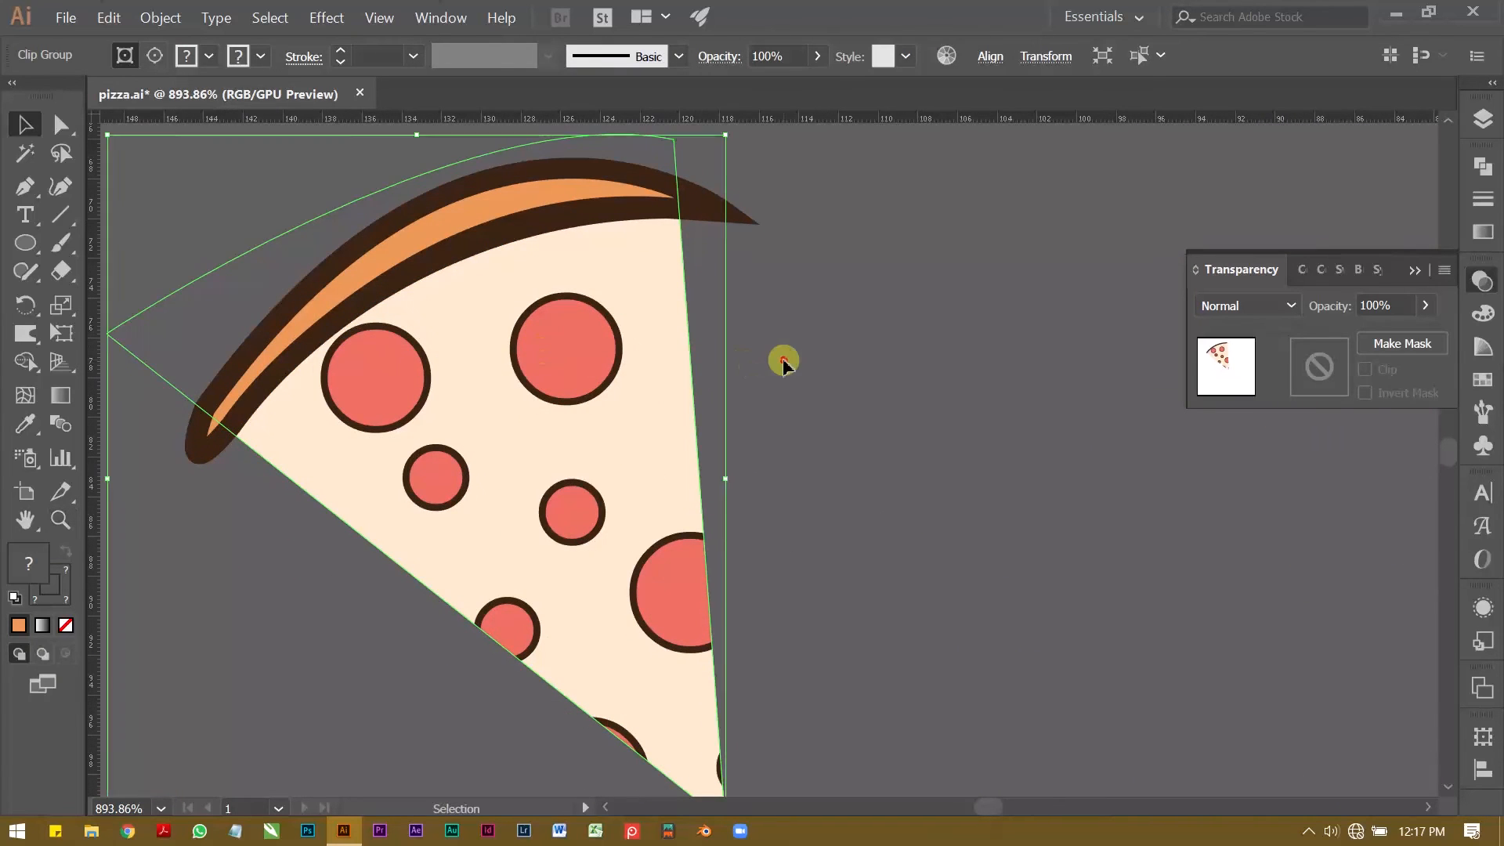
key(ctrl+shift+a)
key(p)
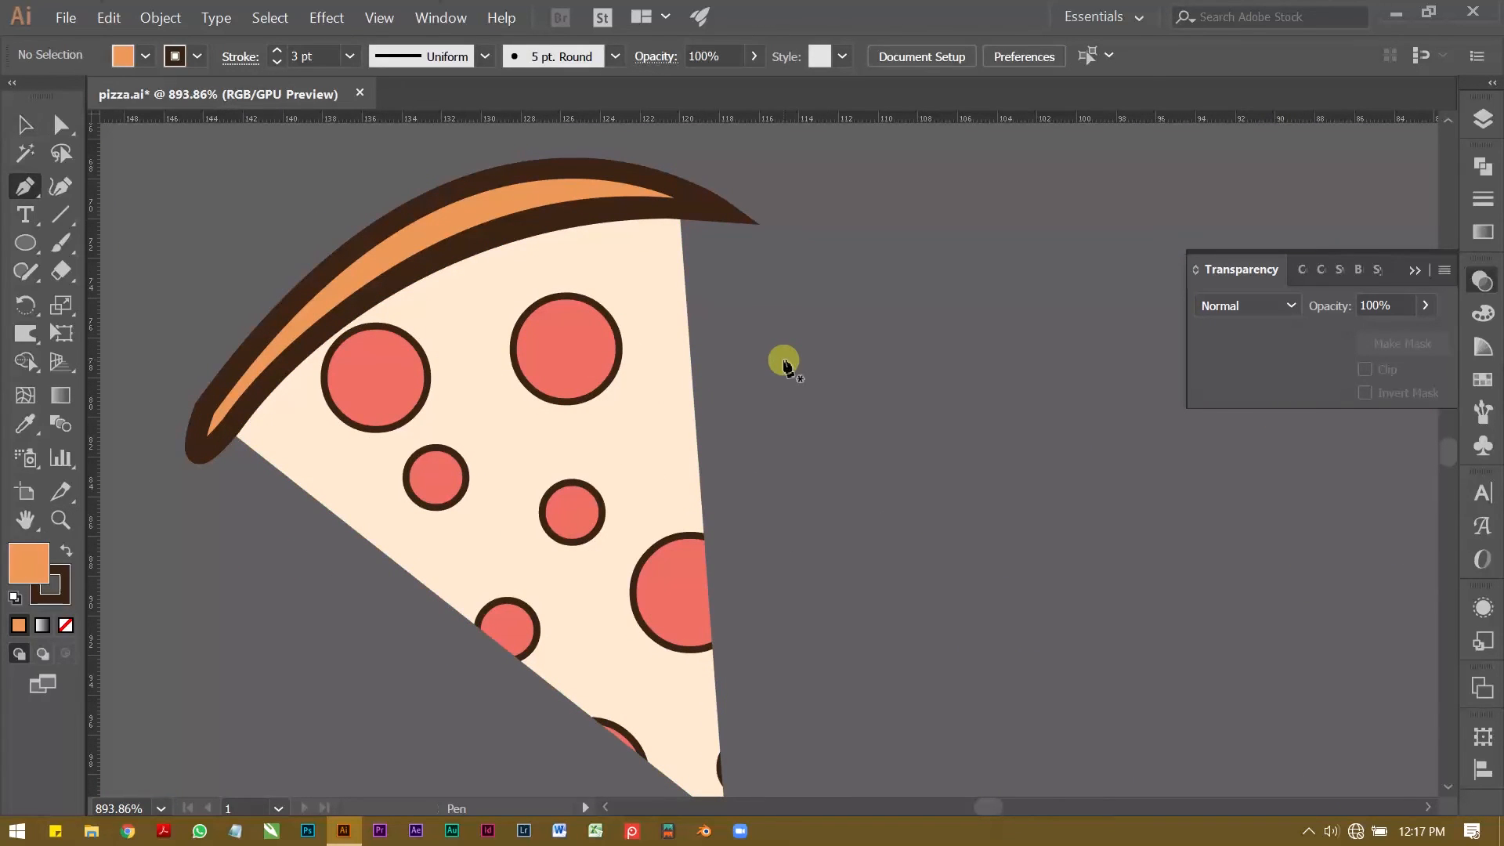
click(679, 216)
scroll(705, 642, down, 3)
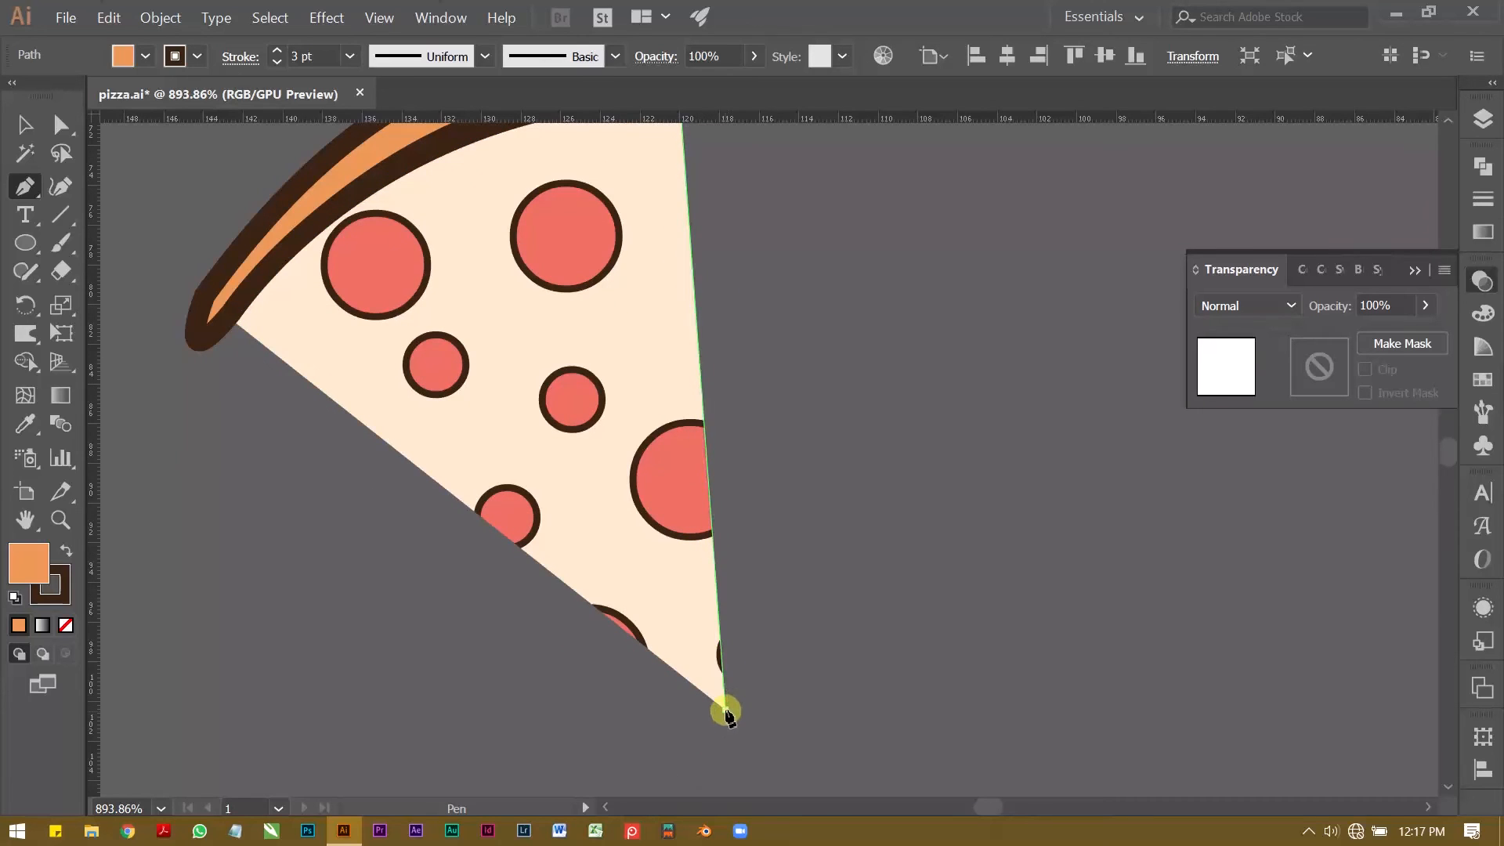
click(726, 710)
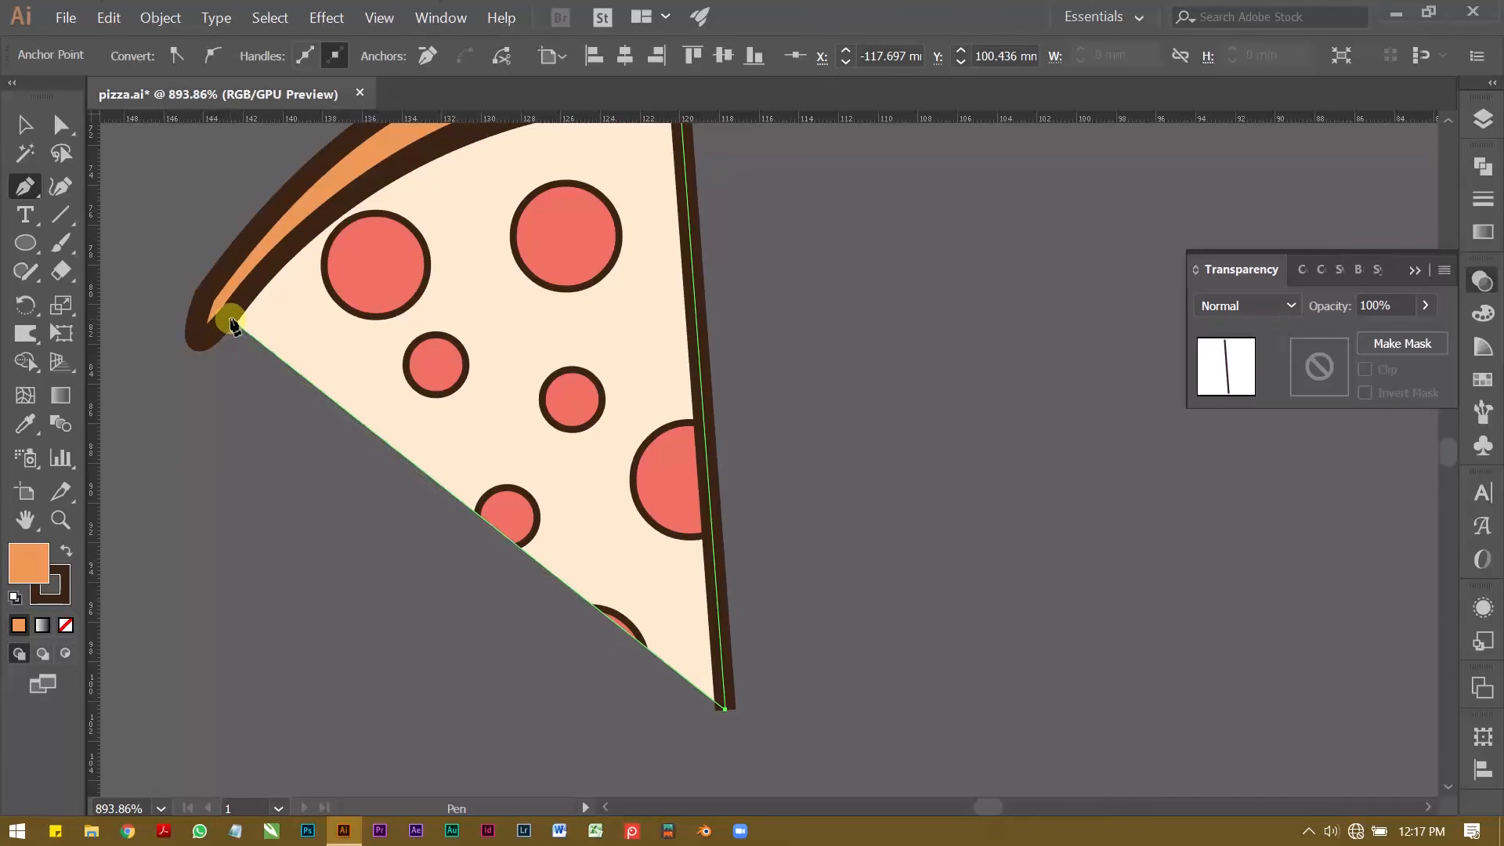
click(232, 319)
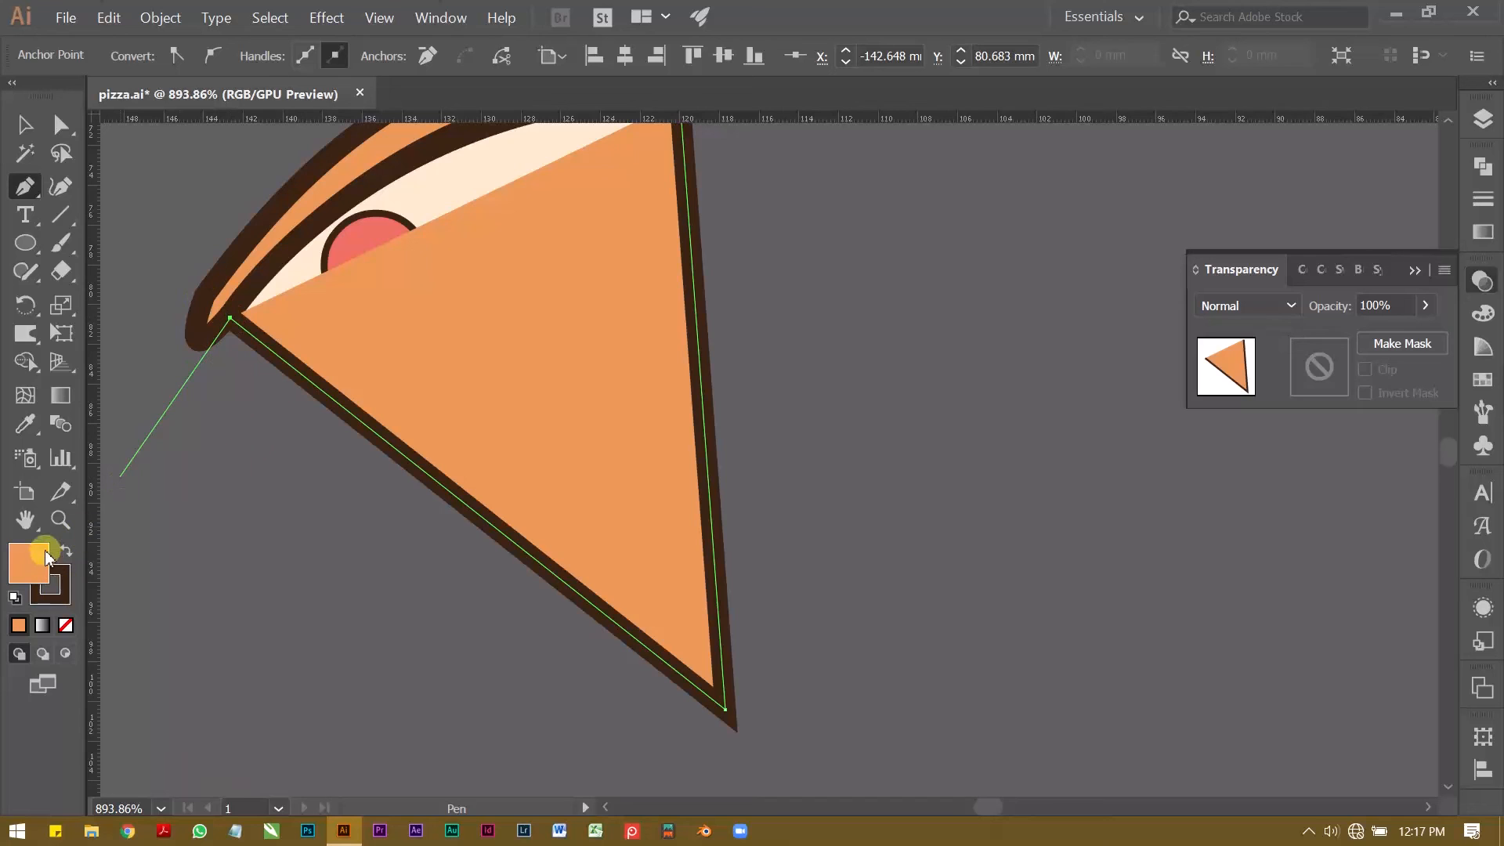
click(66, 625)
Step: Group the crust, the edge outline and the clipped slice into one object
key(ctrl+space)
drag(480, 366, 161, 349)
key(v)
click(393, 245)
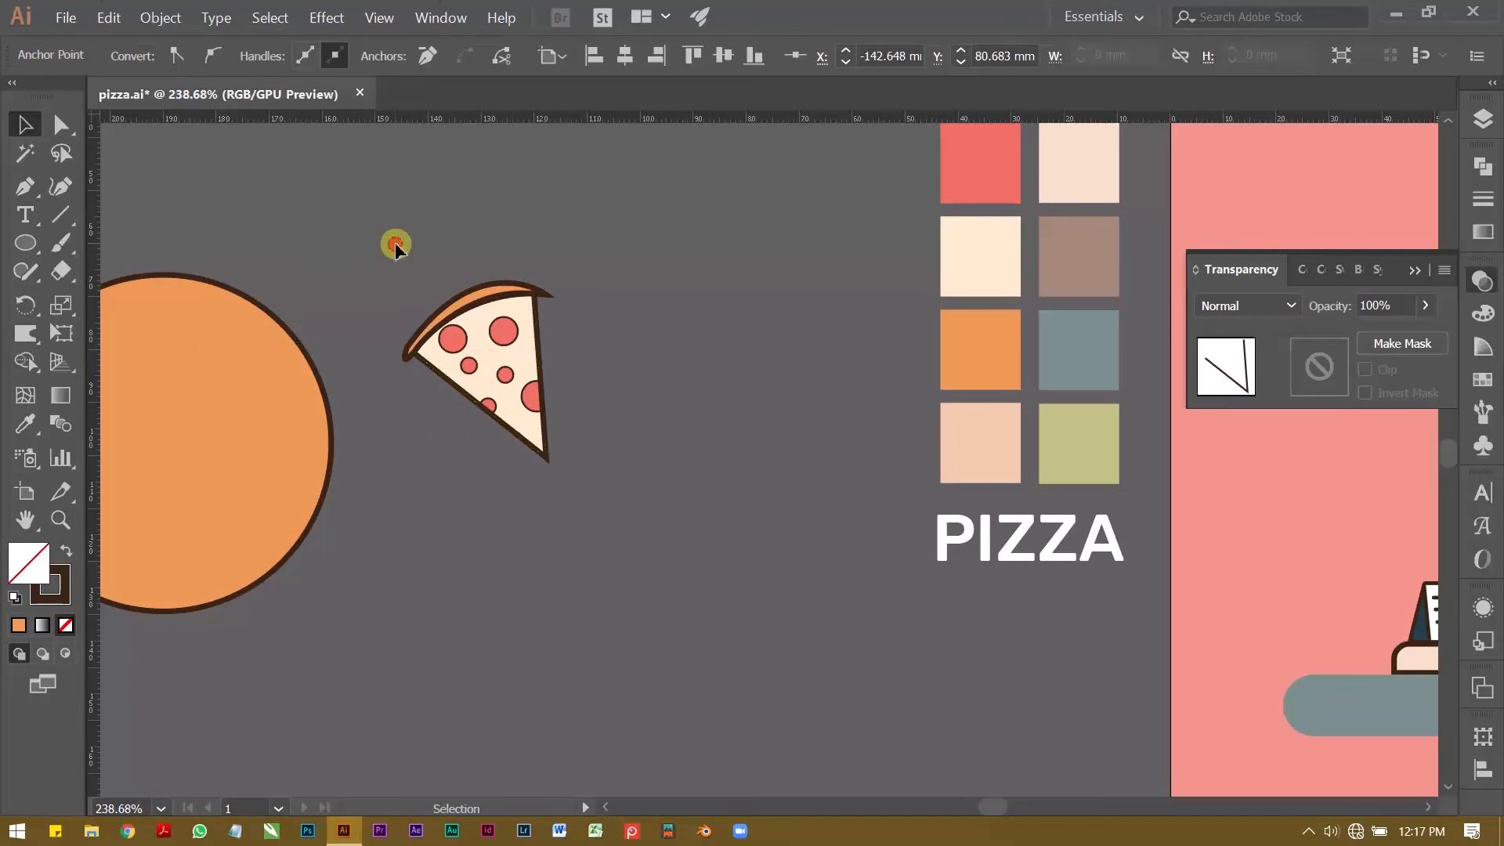
drag(397, 259, 577, 481)
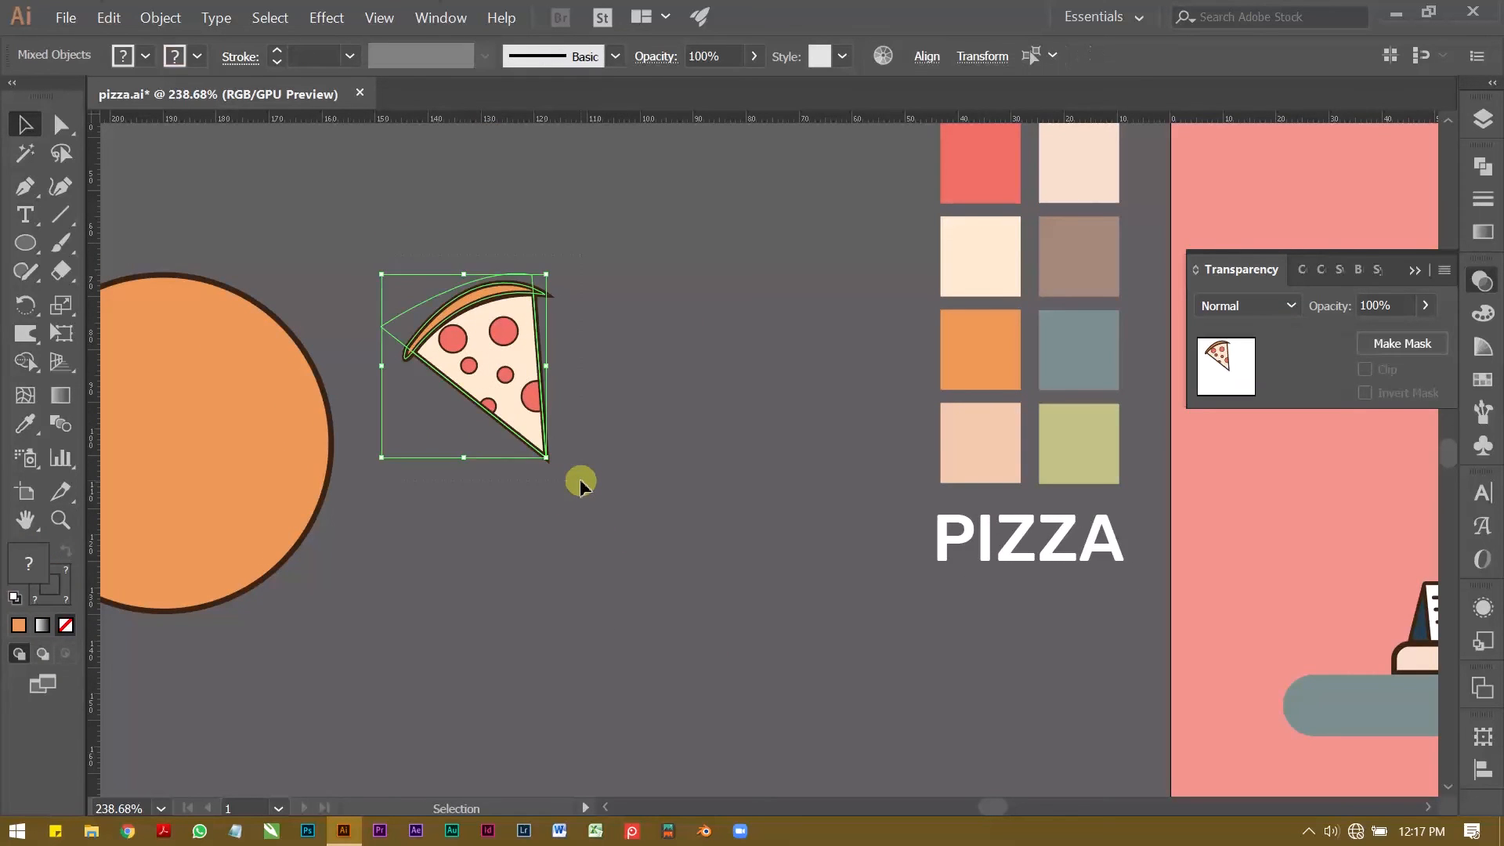
key(ctrl+g)
Step: Move the slice group onto the shop's roof beside the PIZZA sign and rotate it slightly
key(ctrl+alt+space)
click(614, 382)
key(space)
drag(615, 382, 883, 431)
click(932, 222)
key(z)
key(space)
drag(886, 433, 680, 481)
drag(740, 472, 914, 446)
key(v)
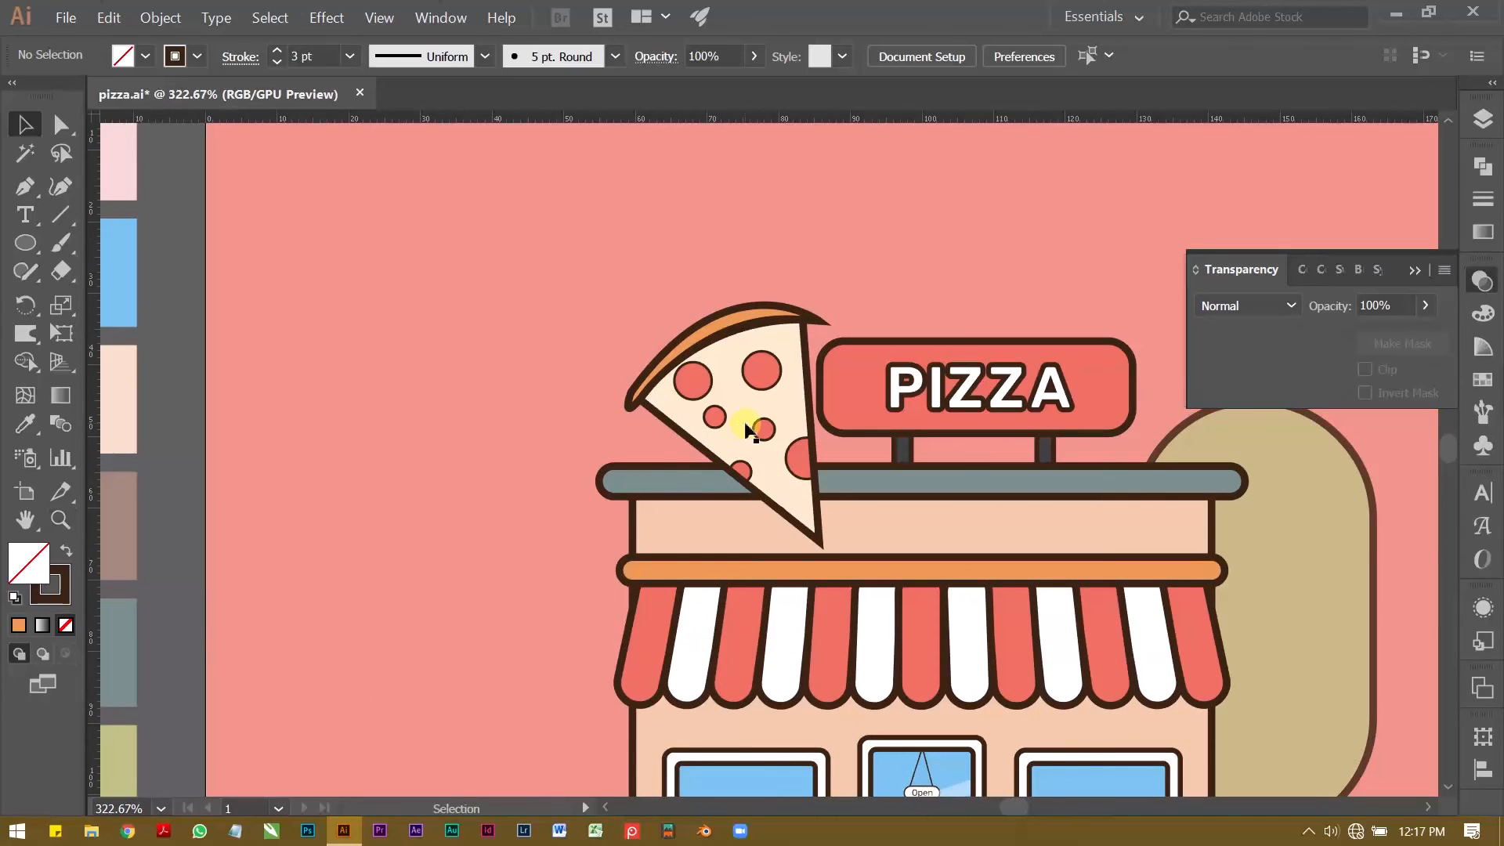
click(766, 490)
drag(824, 551, 827, 501)
click(174, 424)
Step: Inside the slice group, adjust an anchor point at the crust's lower end to reshape its tip
key(z)
drag(414, 410, 216, 382)
key(space)
drag(485, 435, 346, 419)
drag(380, 409, 565, 368)
drag(565, 356, 579, 314)
drag(426, 300, 546, 298)
drag(545, 296, 522, 370)
key(v)
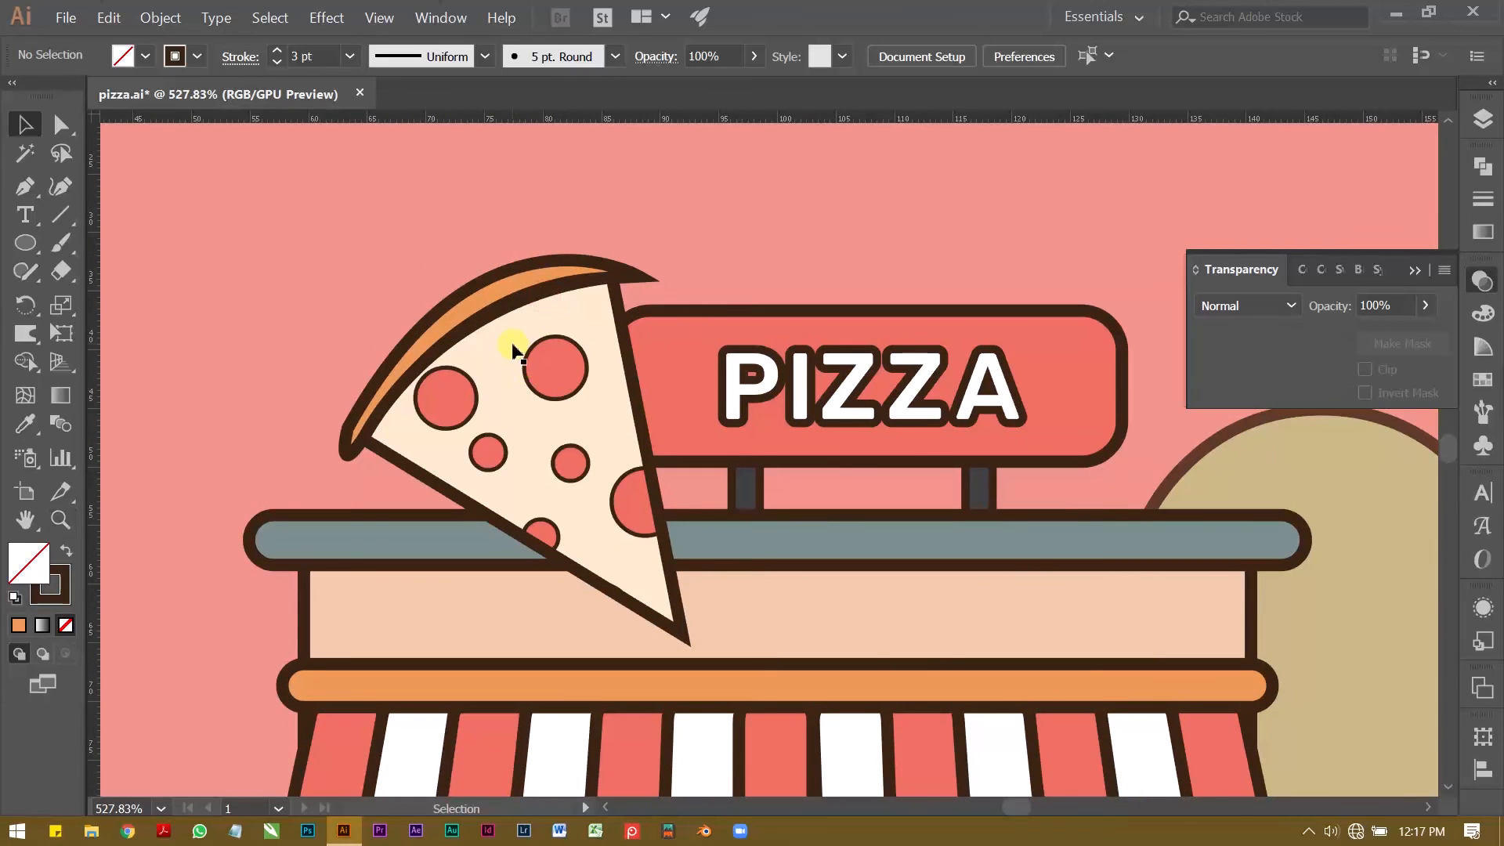
click(468, 317)
double_click(468, 318)
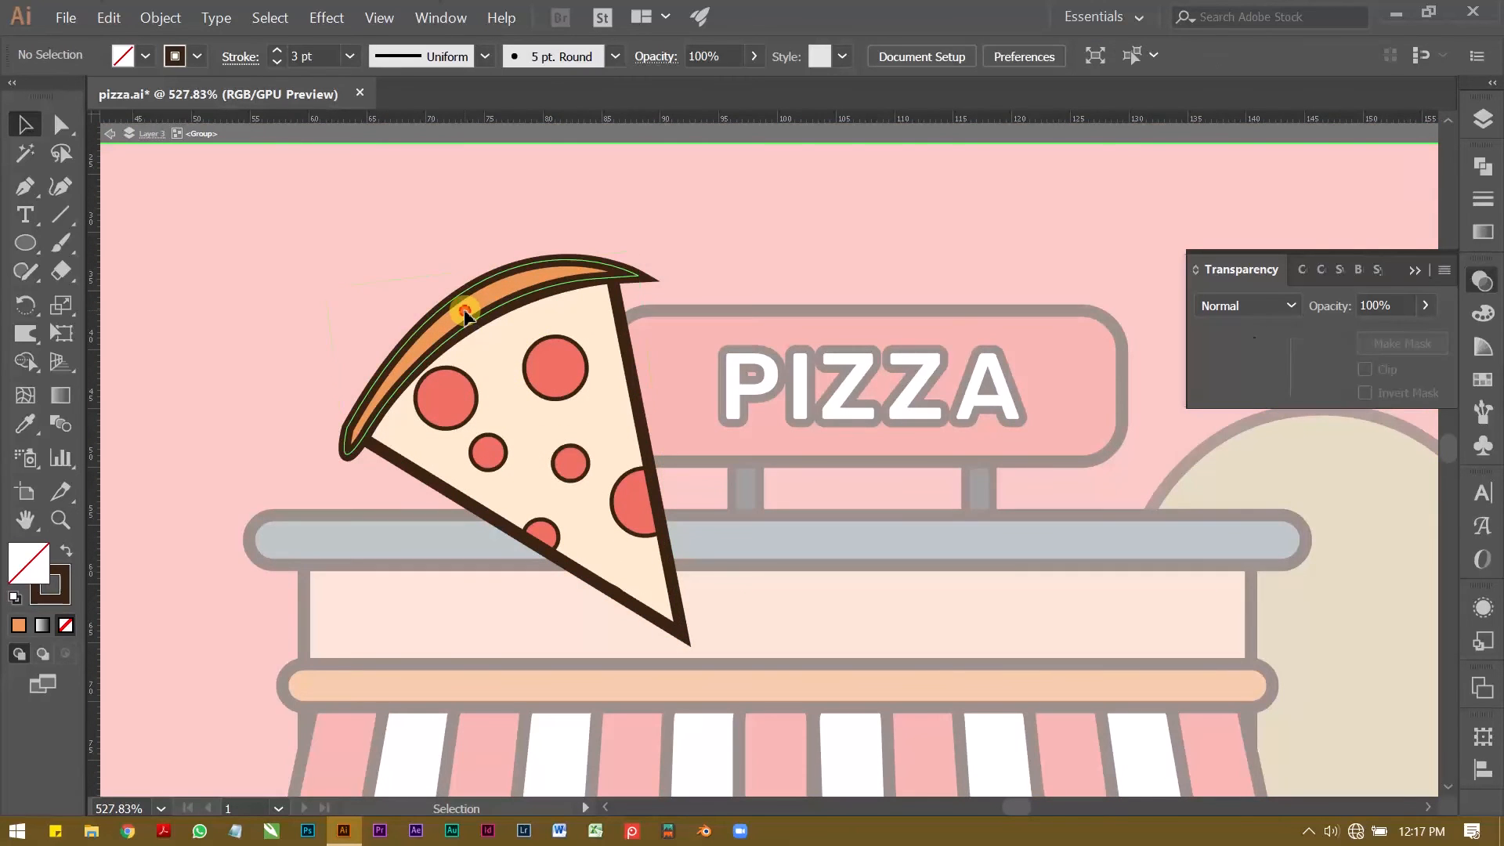
click(466, 313)
key(z)
click(327, 415)
key(a)
drag(376, 444, 356, 439)
key(z)
drag(462, 363, 376, 365)
drag(377, 363, 334, 487)
key(v)
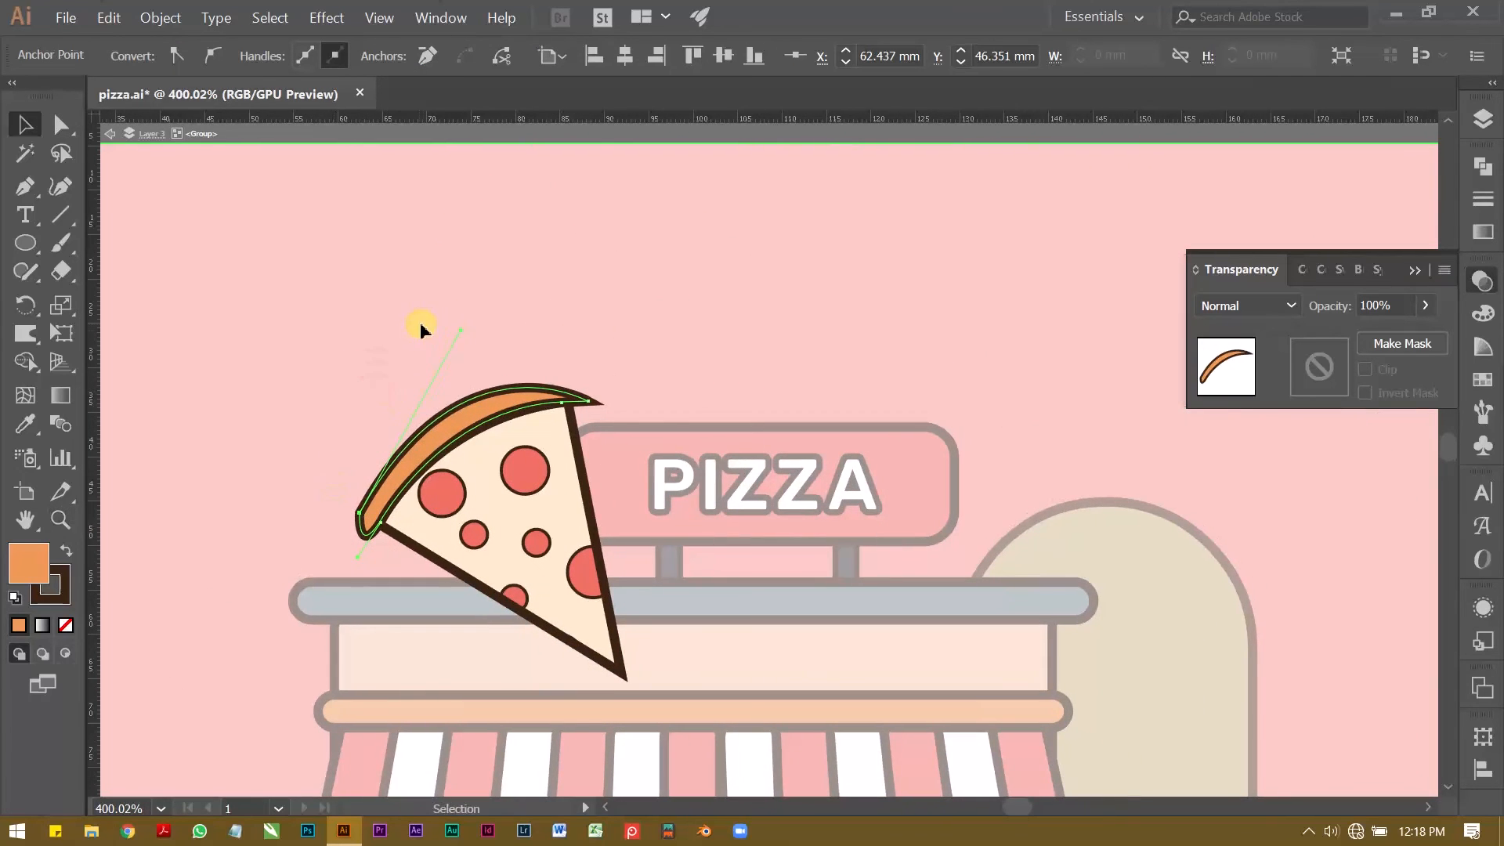
scroll(419, 322, down, 3)
double_click(348, 192)
Step: Raise the pizza slice slightly on the roof and save the file
key(z)
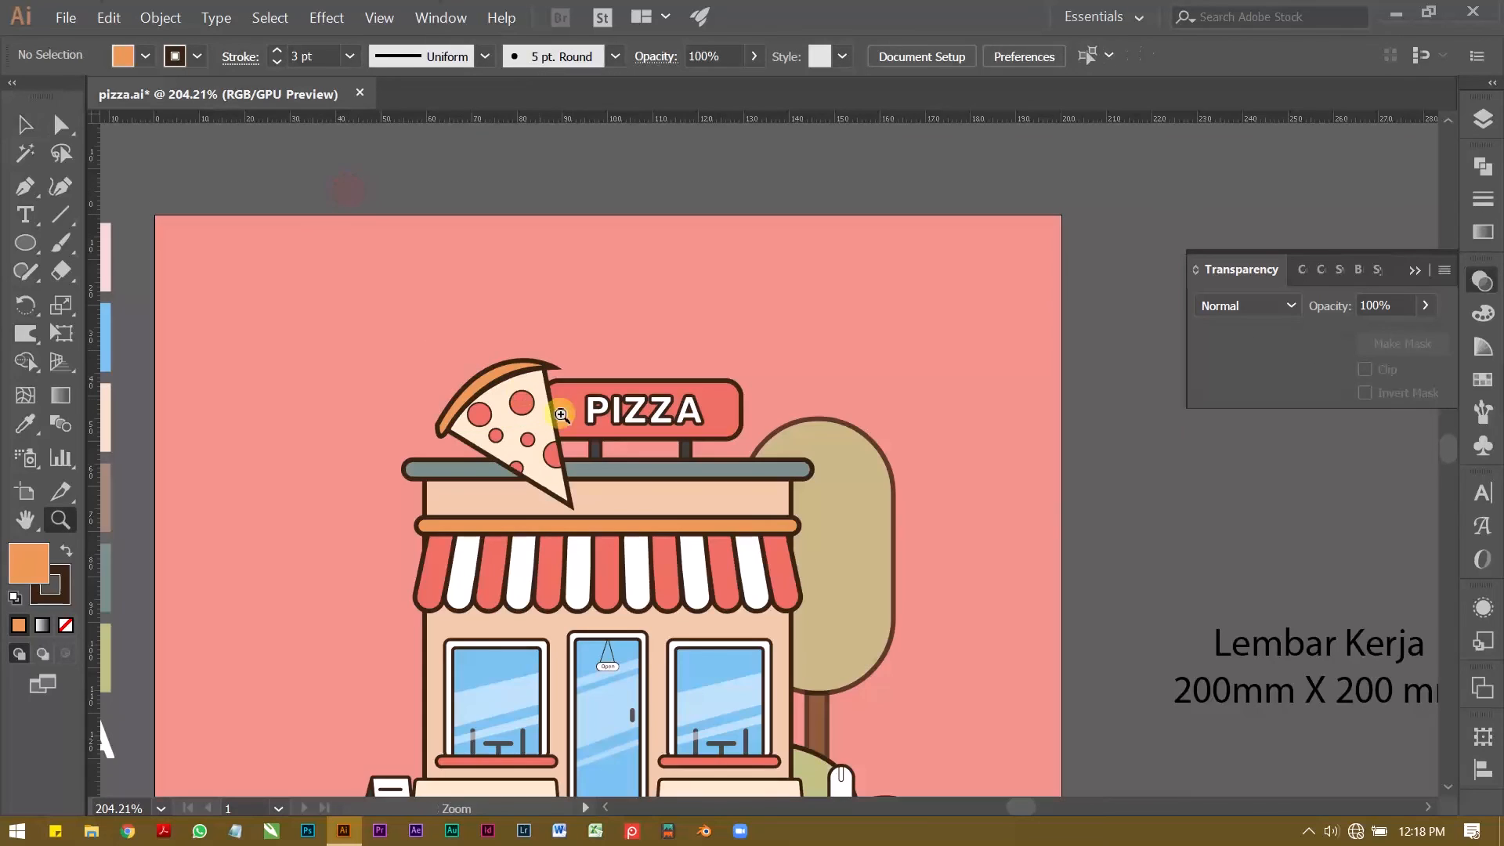
drag(499, 454, 473, 392)
drag(473, 392, 474, 493)
key(v)
click(473, 470)
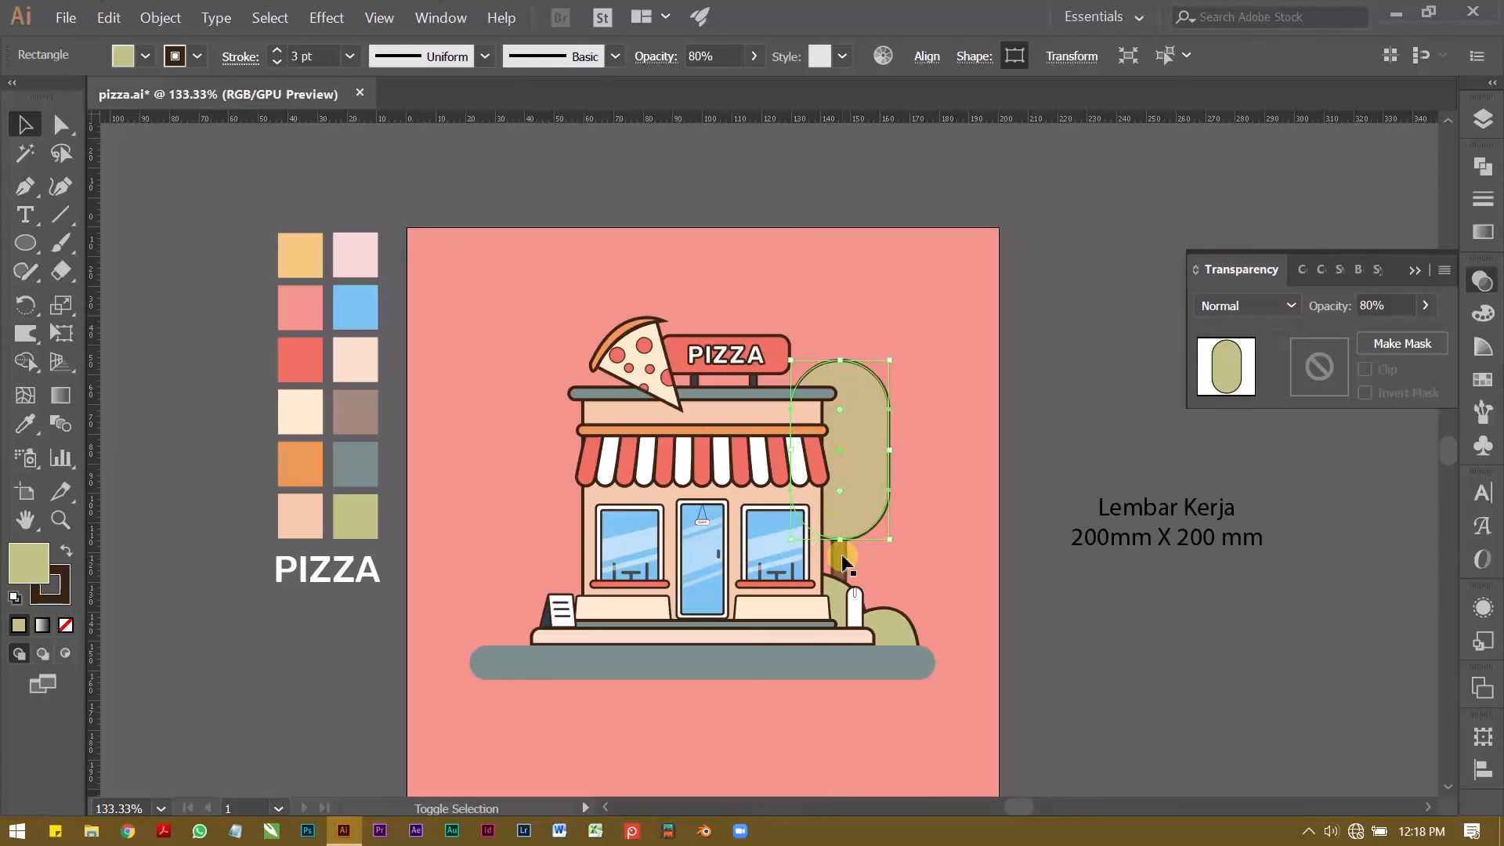
click(1049, 390)
key(z)
drag(698, 440, 729, 431)
drag(721, 429, 678, 455)
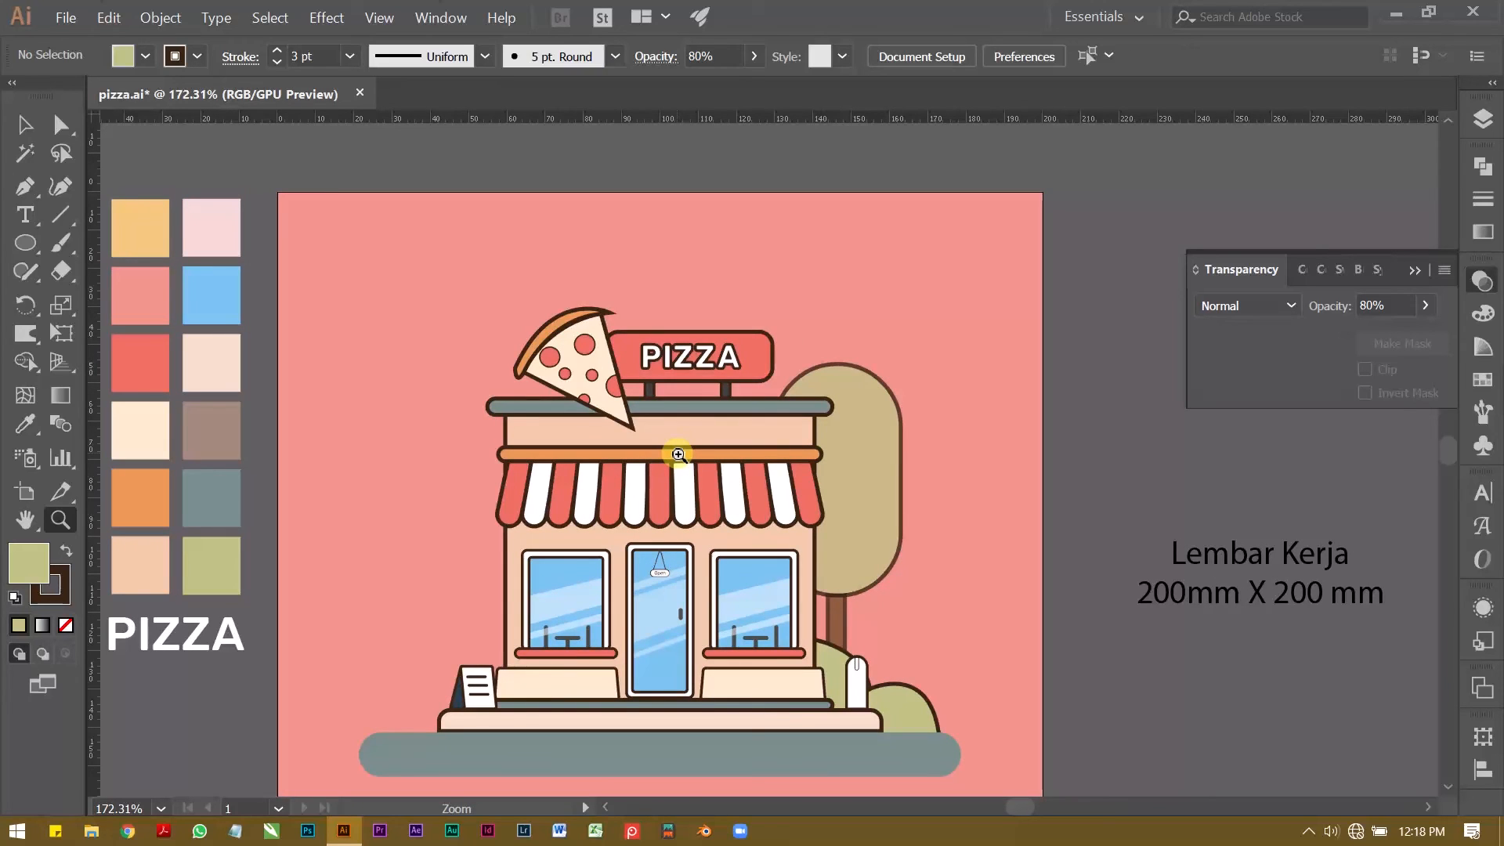
drag(678, 455, 614, 381)
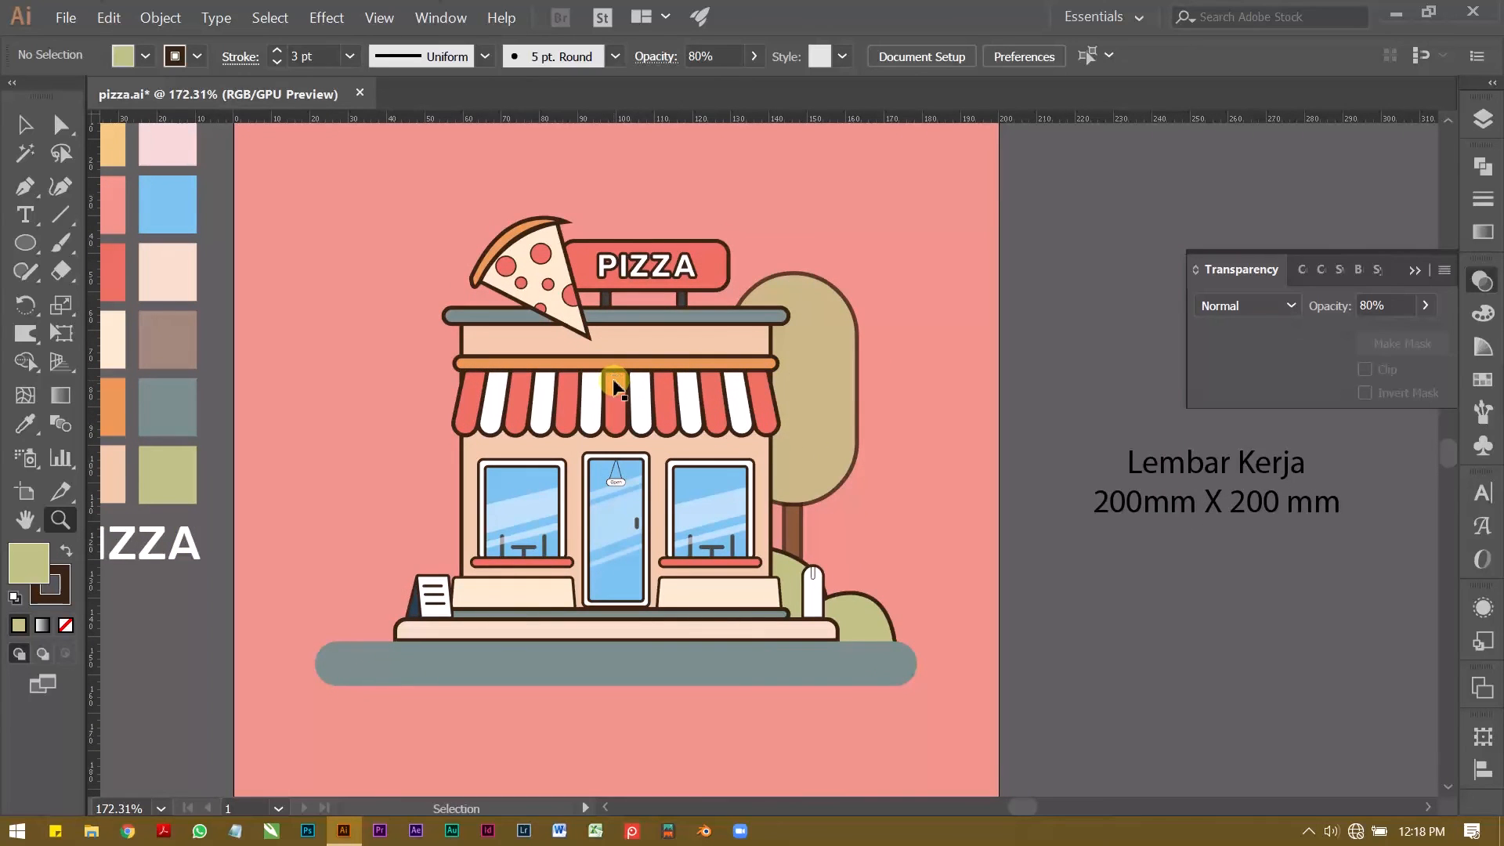
key(ctrl+s)
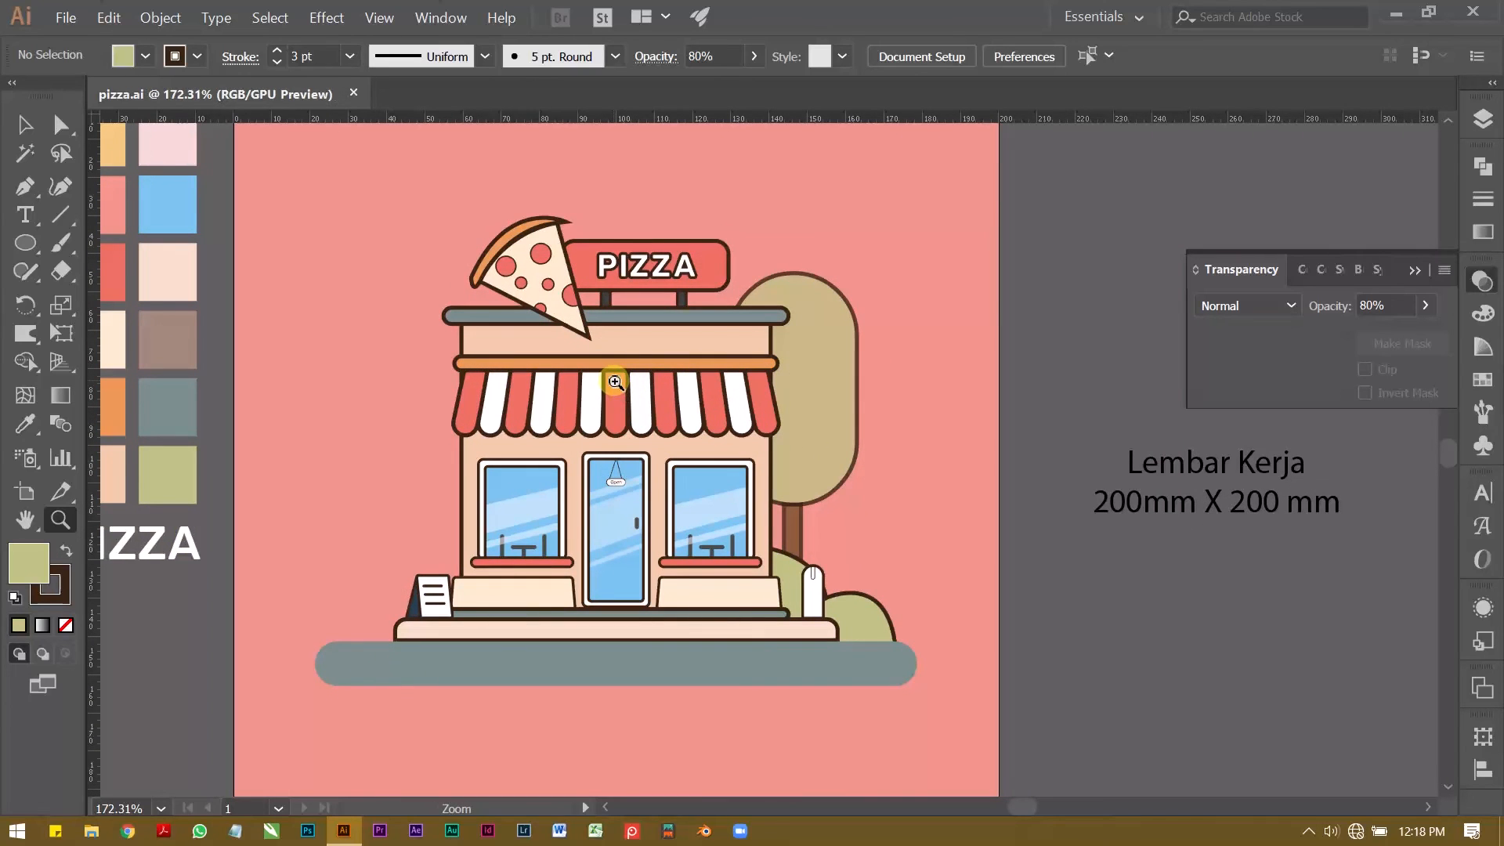
Step: Copy the sign's red rounded rectangle straight across to the empty area over the tree and remove the copy's outline
drag(699, 262, 907, 241)
drag(725, 305, 947, 382)
key(v)
click(725, 350)
key(z)
key(v)
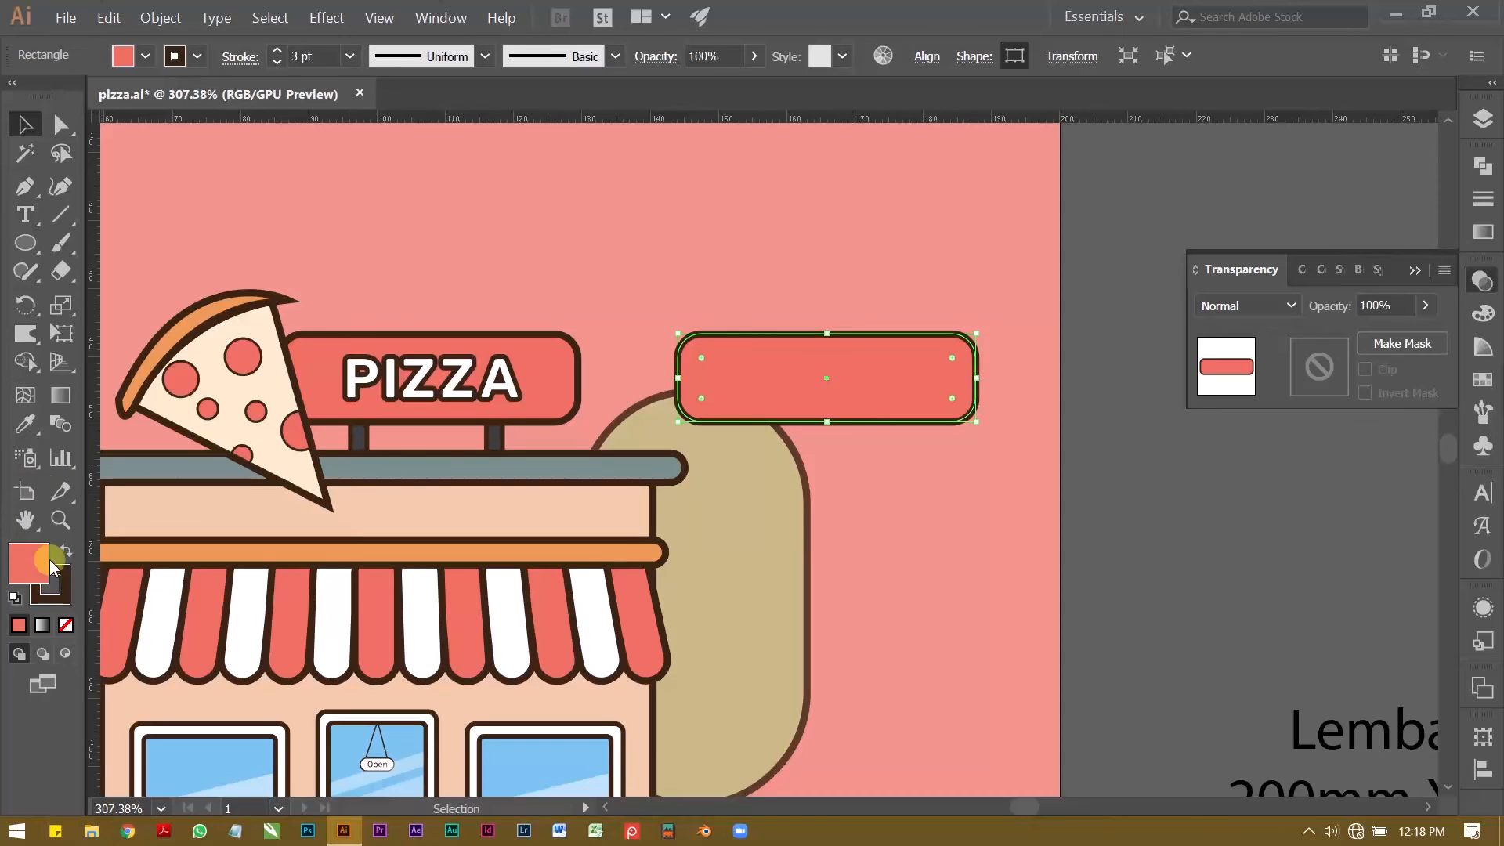
click(62, 601)
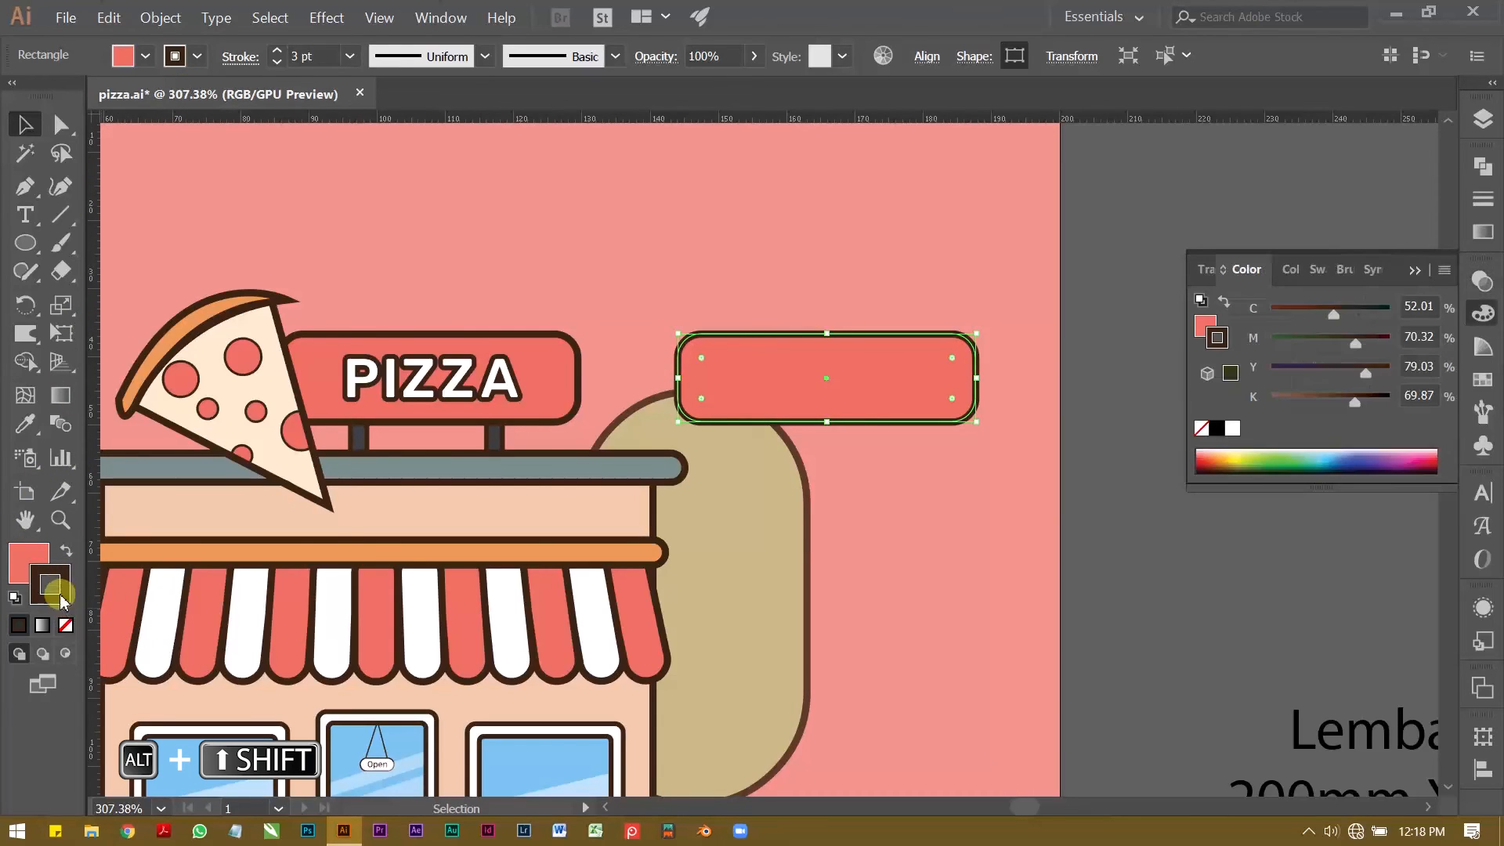
click(67, 625)
click(744, 286)
Step: Duplicate the outline-free rectangle slightly up and to the left, and subtract the duplicate to leave a thin shadow strip
click(881, 381)
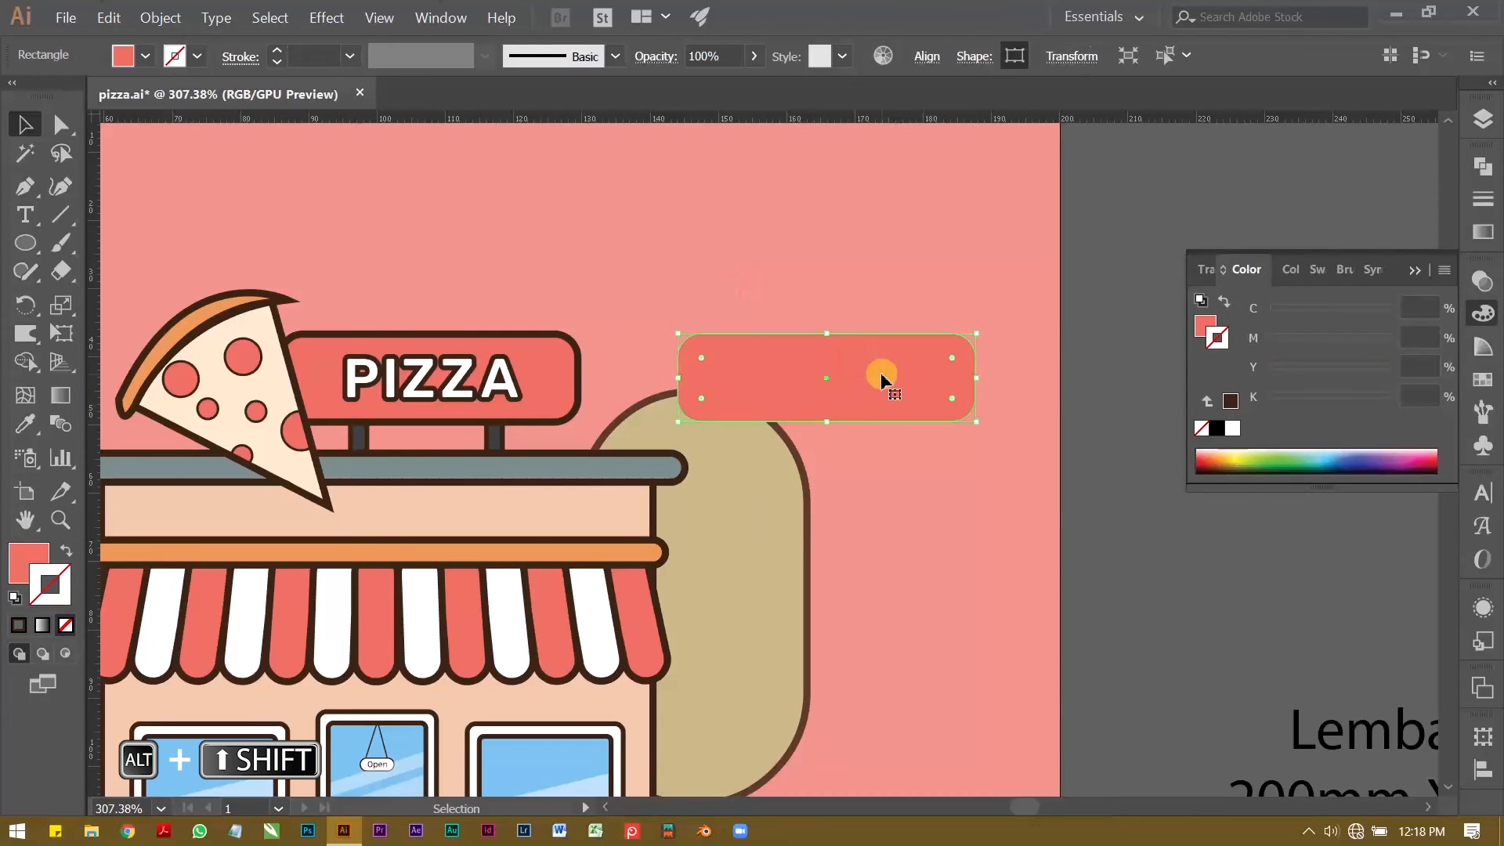
drag(894, 390, 884, 383)
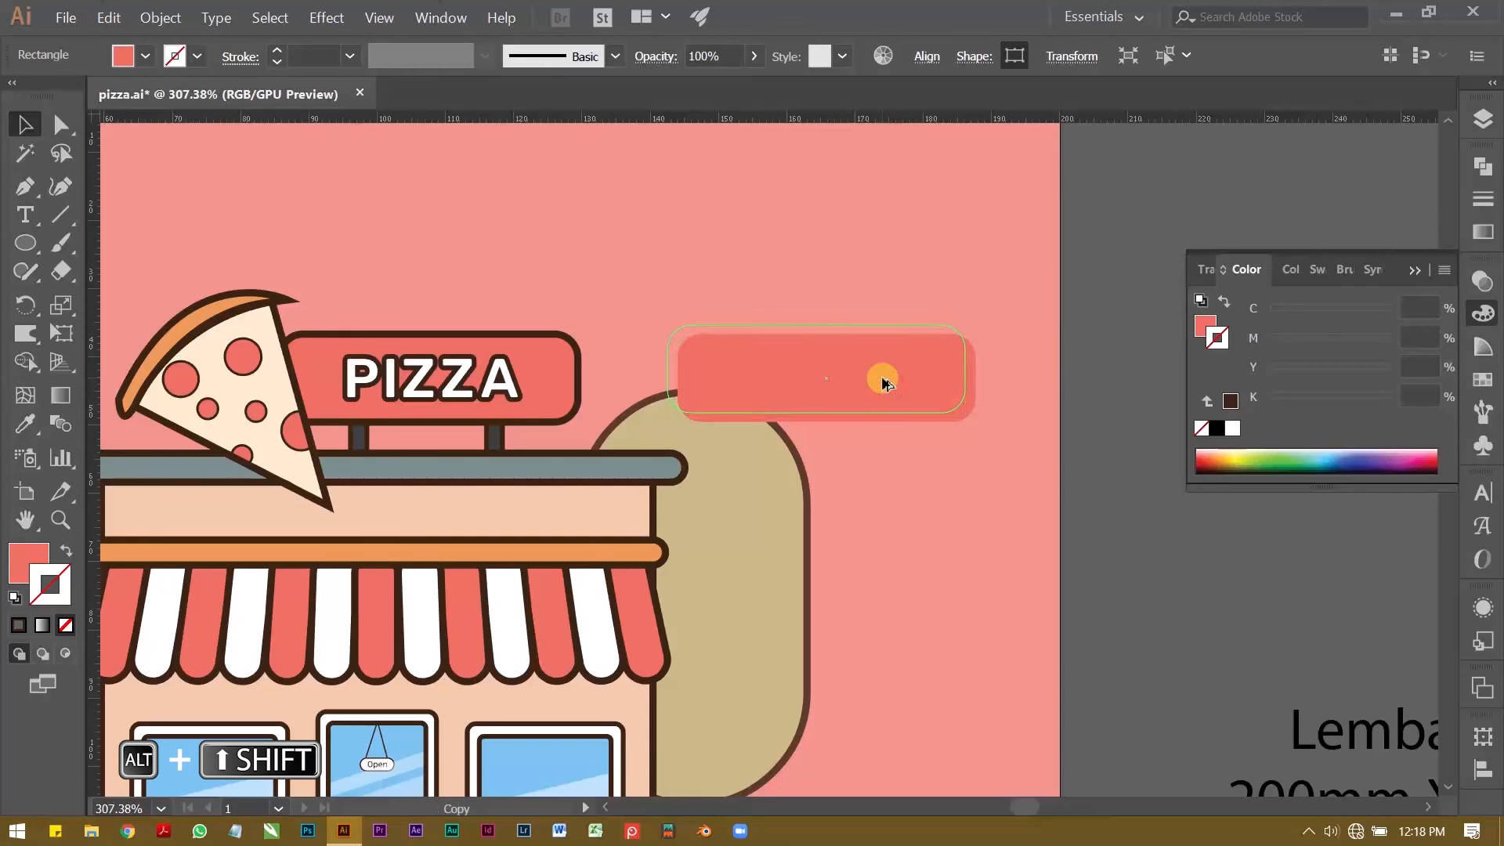
drag(882, 381, 883, 381)
shift+click(930, 415)
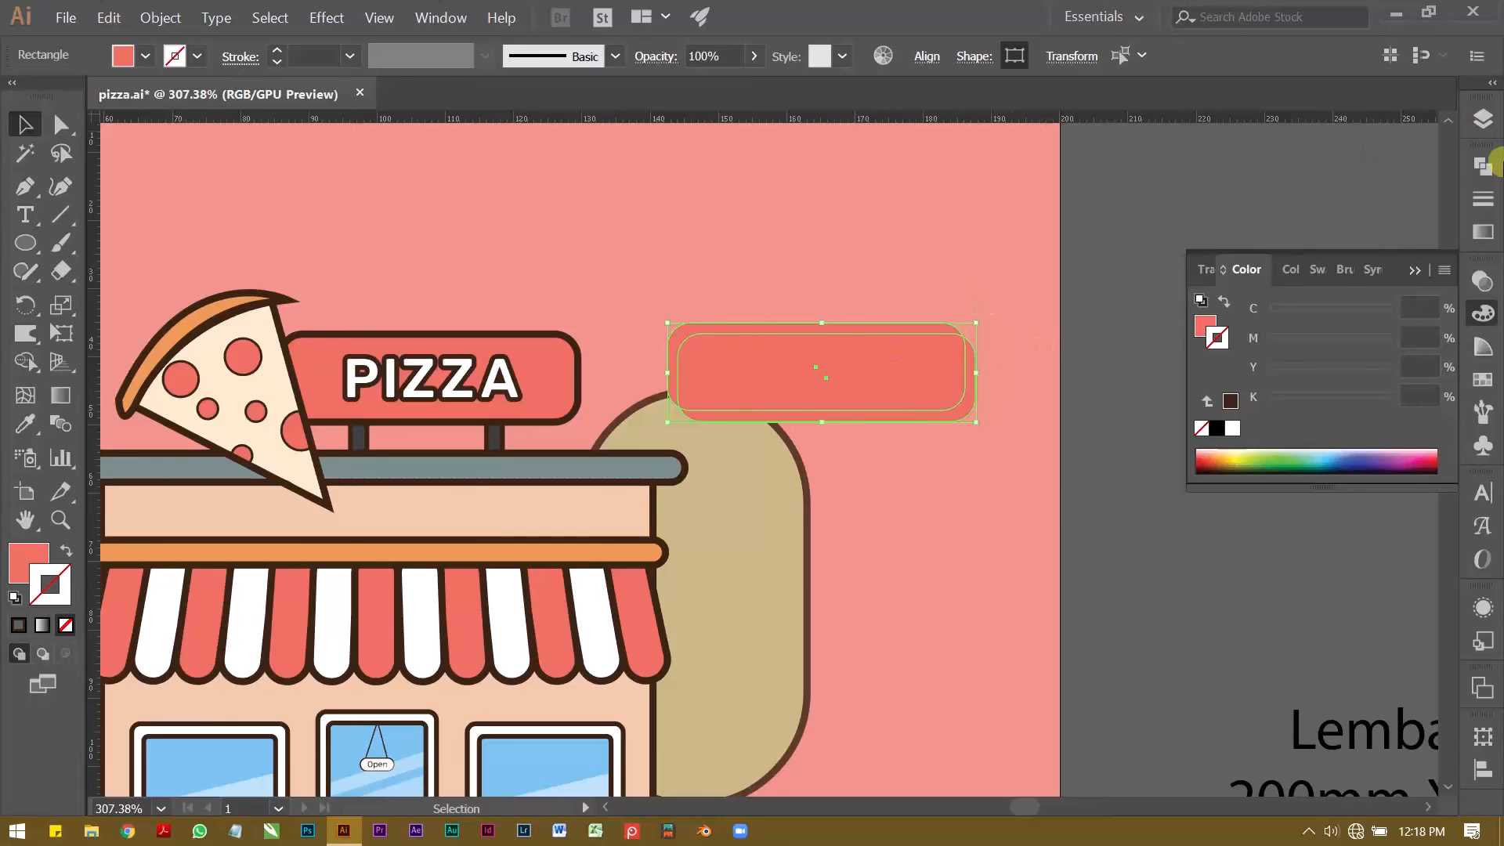
click(1485, 169)
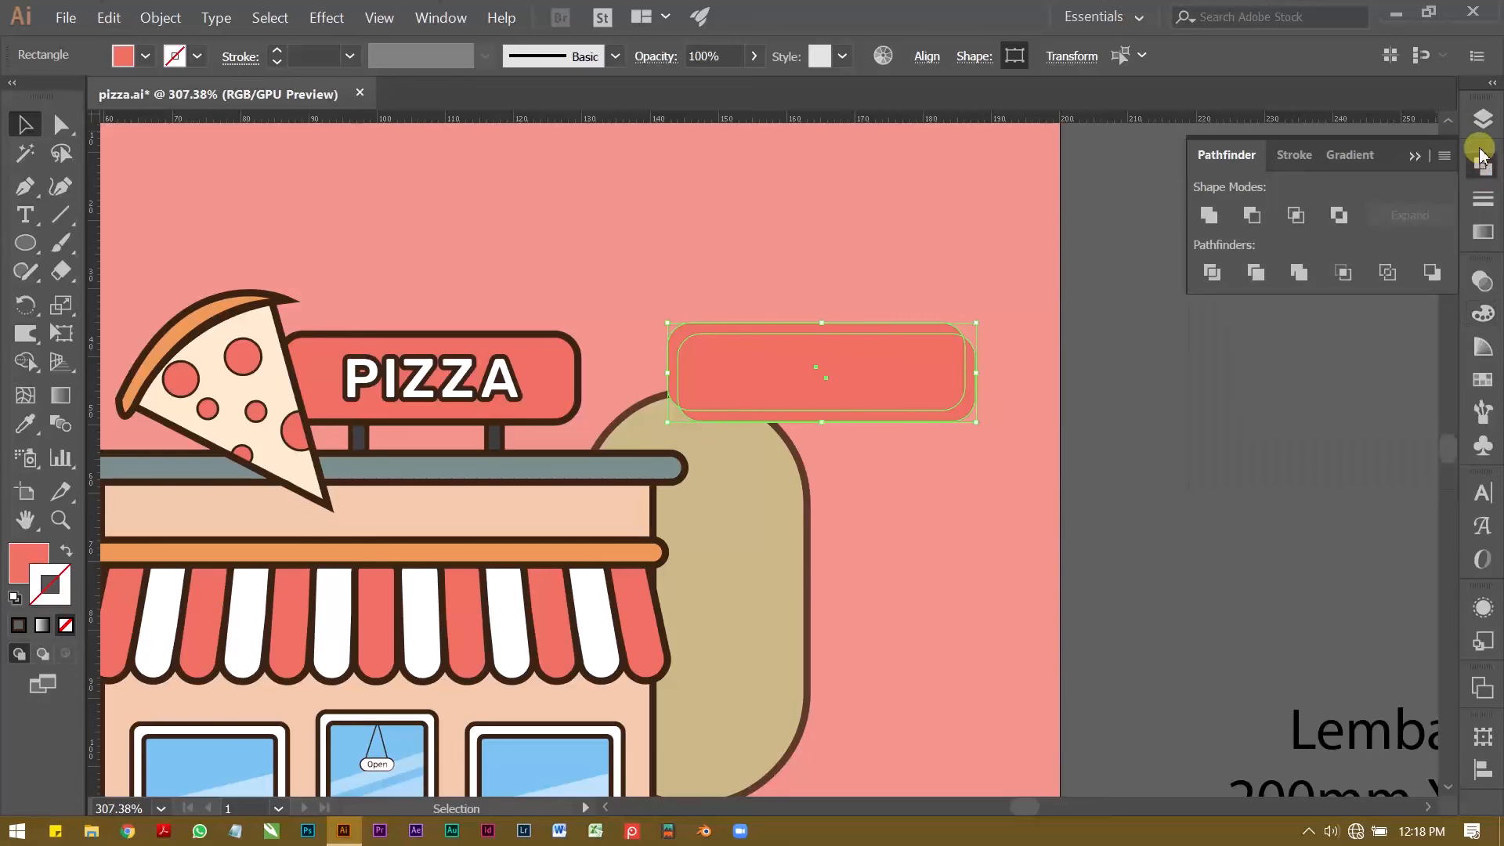
click(1250, 218)
click(903, 267)
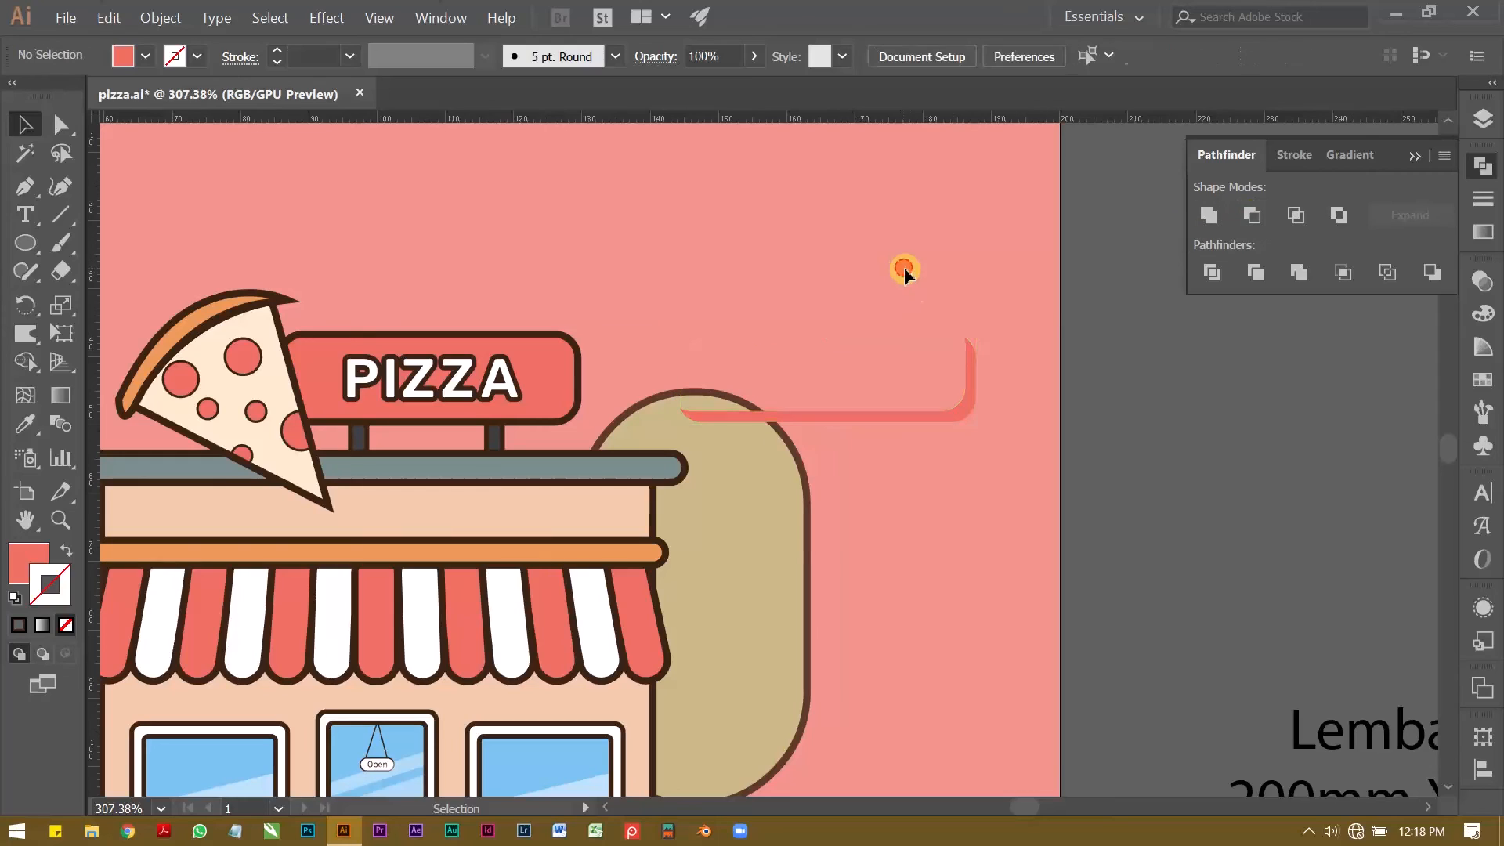
Step: Fill the shadow strip with black and move it horizontally onto the PIZZA sign's lower right edge
click(971, 365)
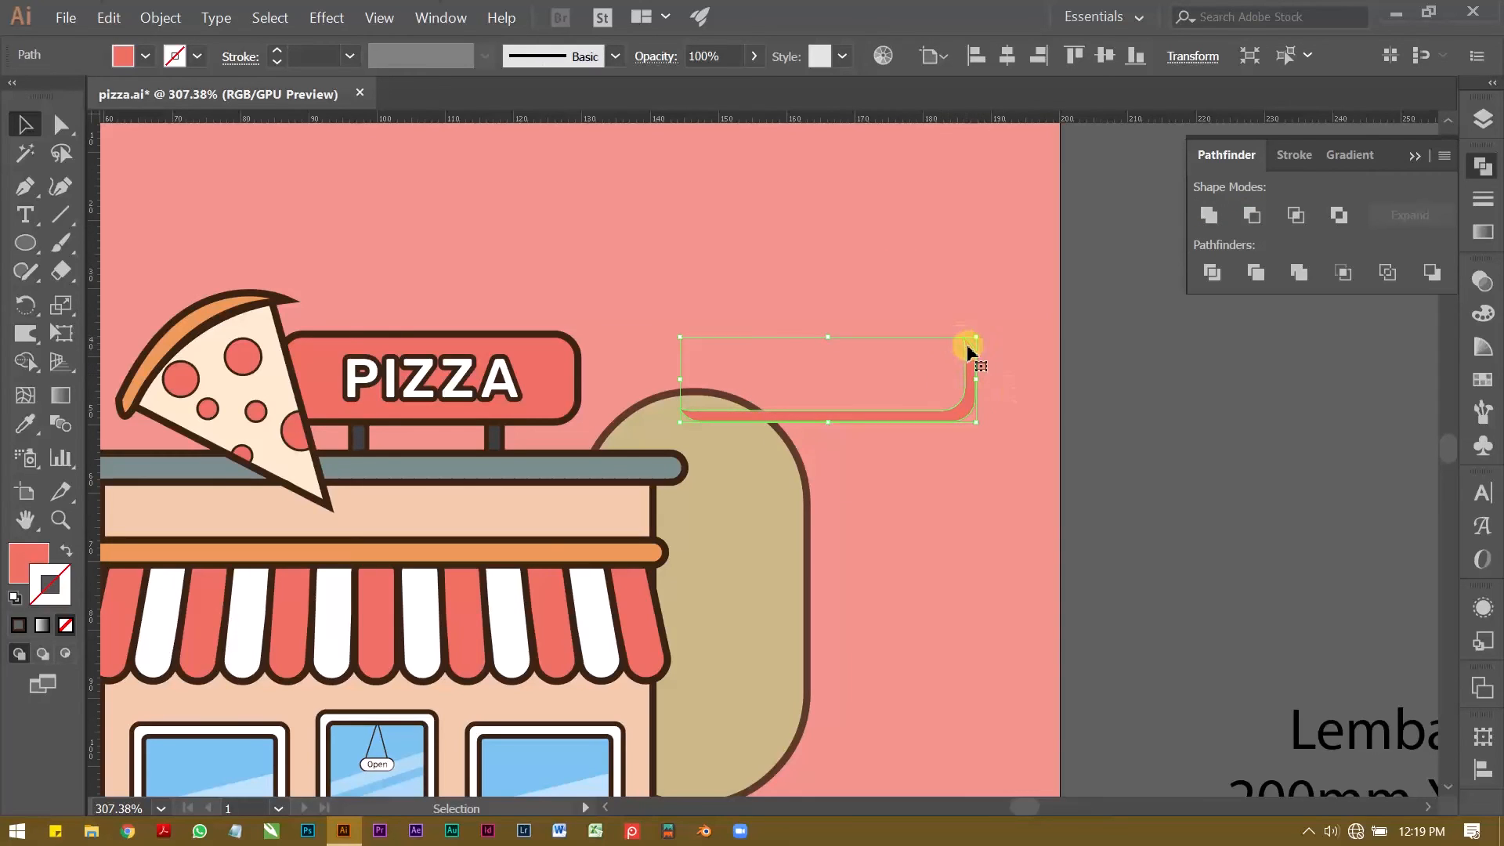
click(145, 56)
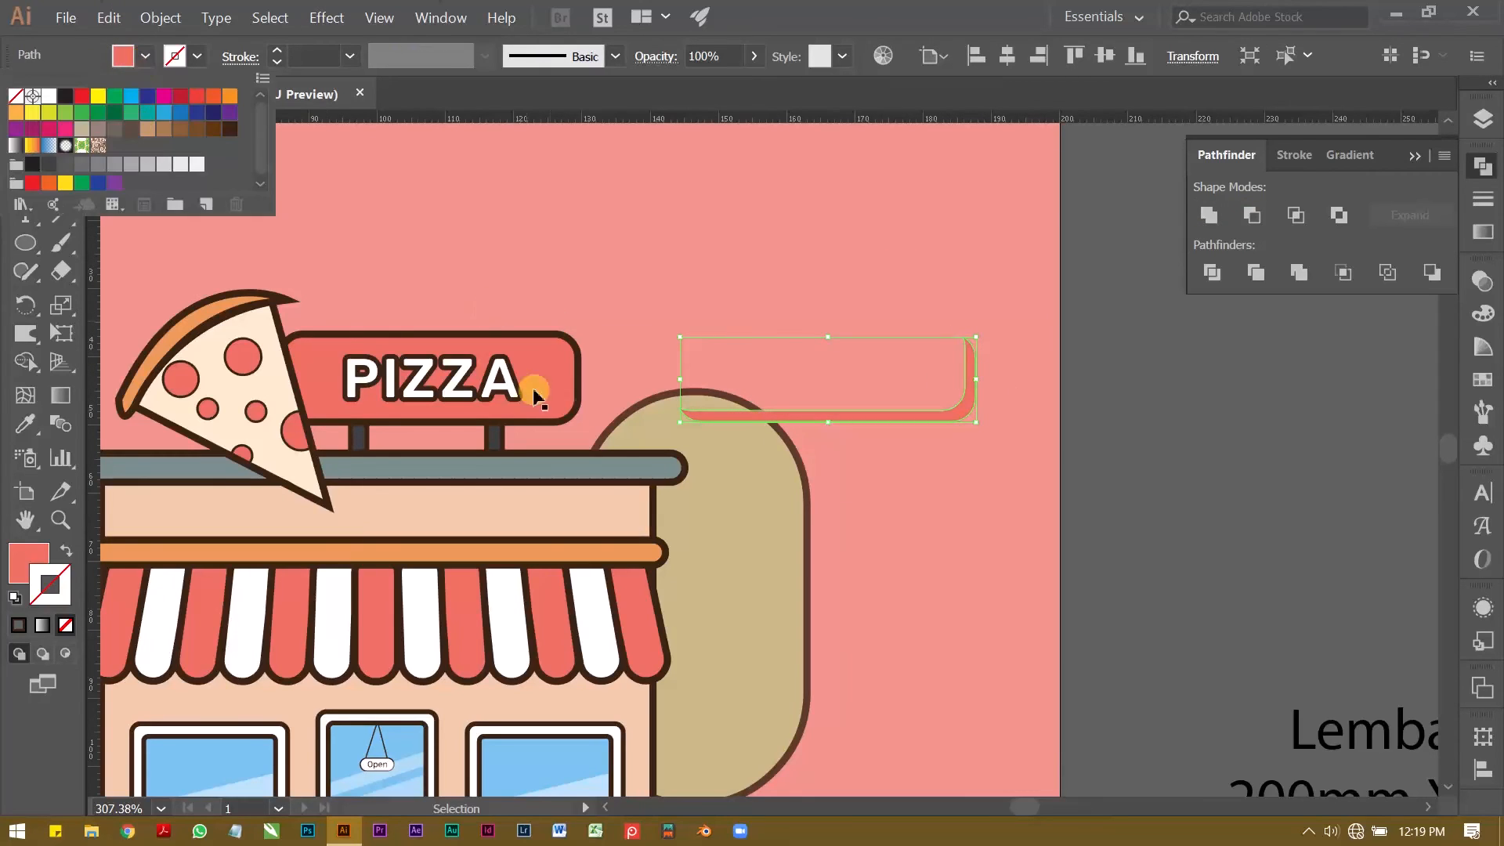
click(65, 95)
click(929, 414)
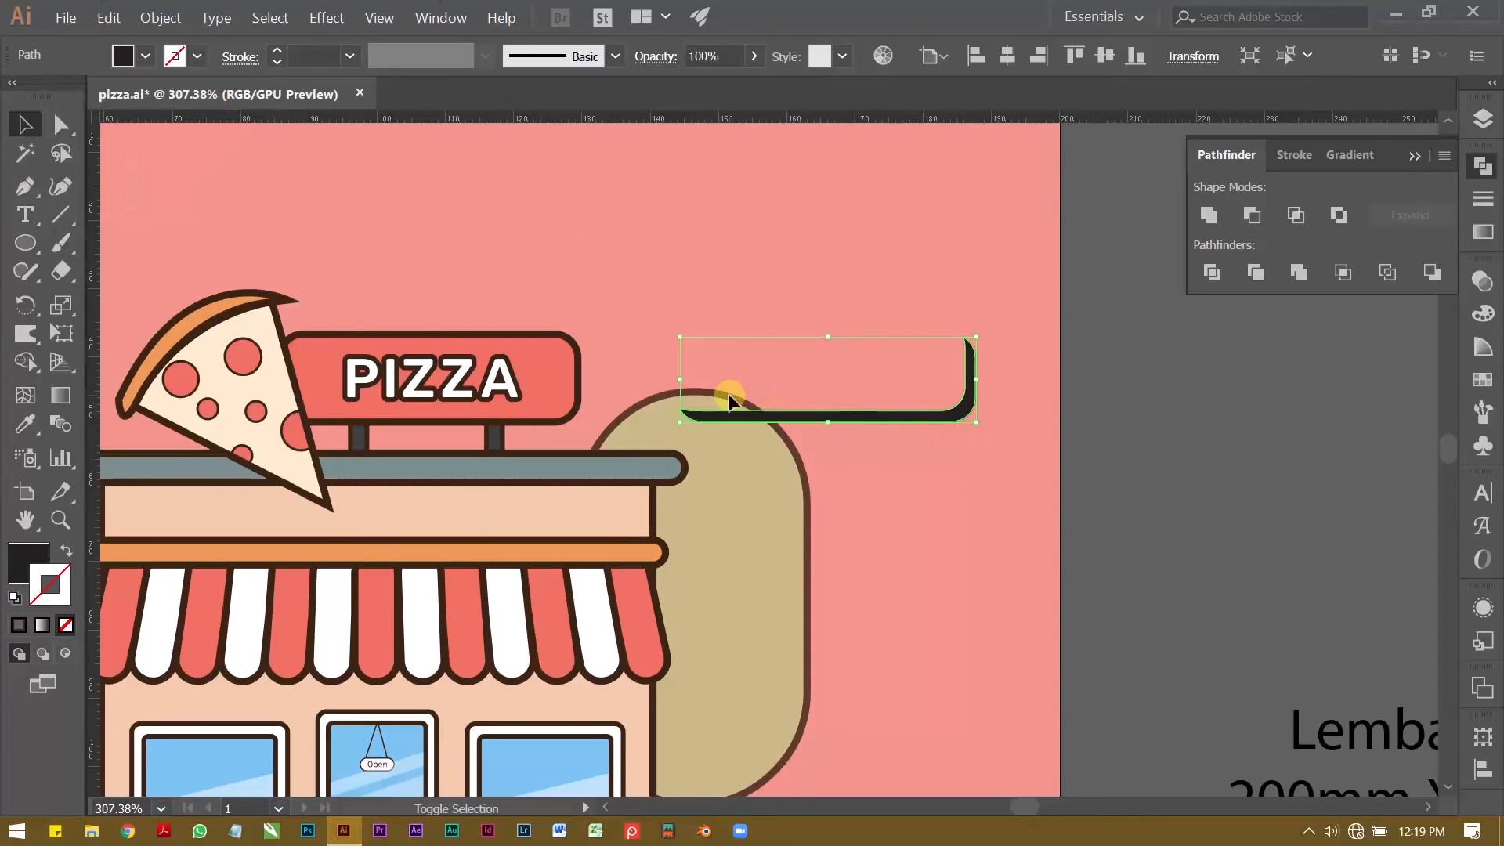
drag(896, 416, 495, 385)
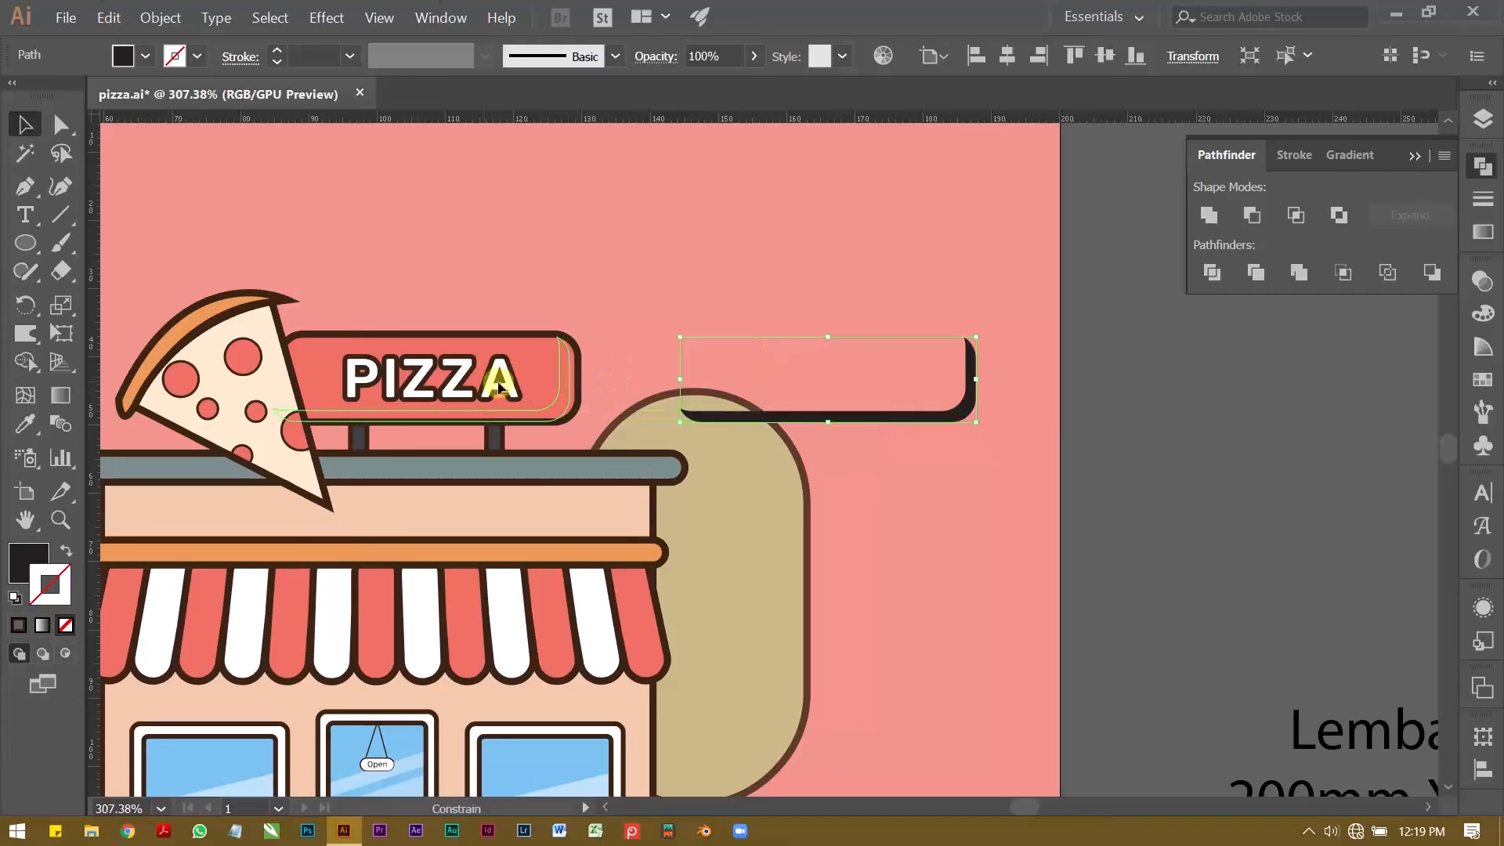
Step: Fit the black shadow strip inside the outline of the PIZZA sign, against its lower and right edges
drag(500, 384, 703, 380)
key(ctrl+space)
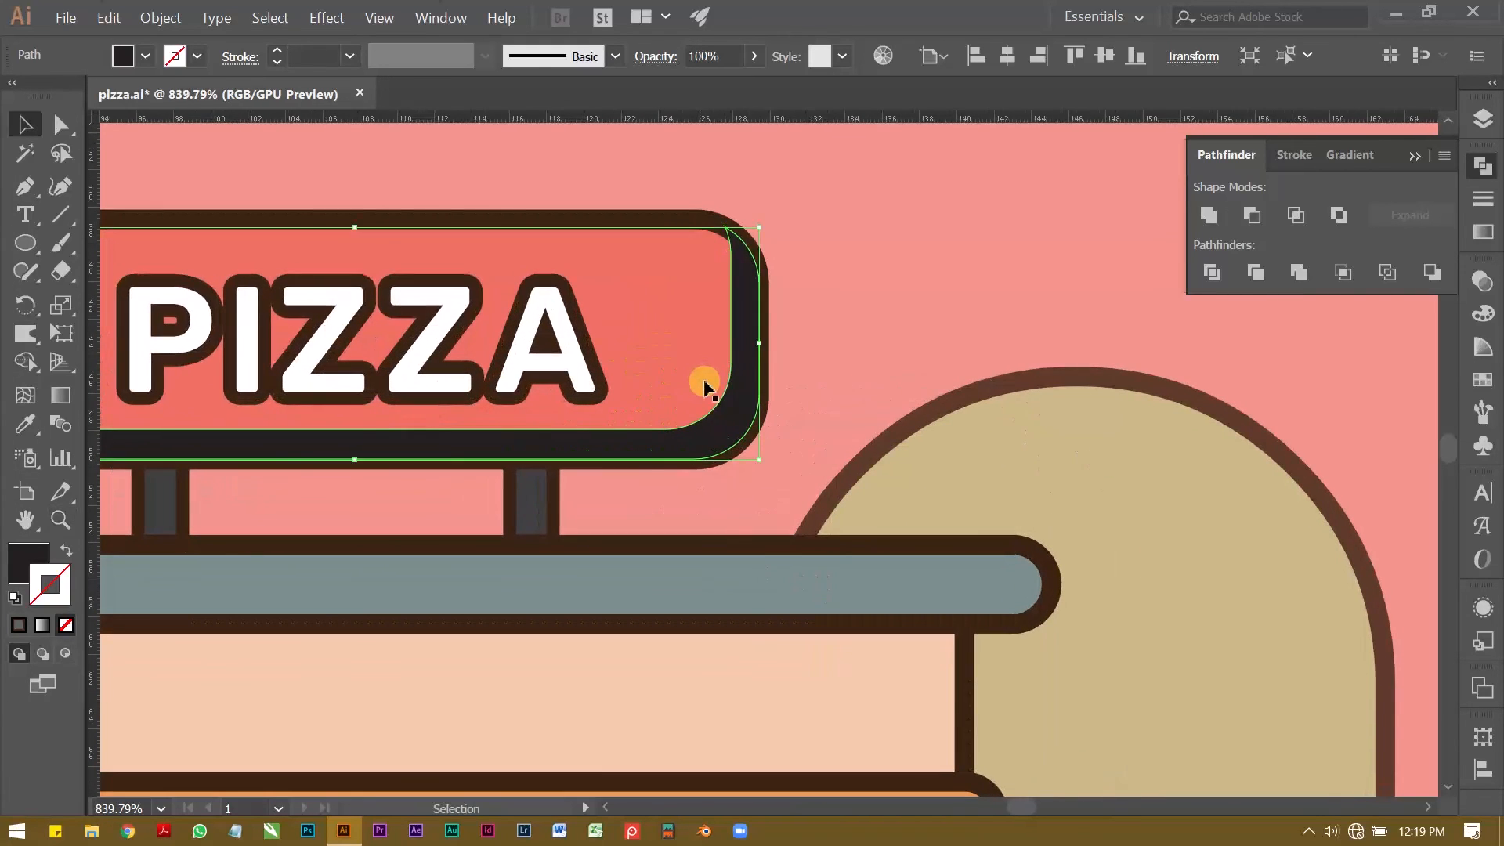
drag(759, 230, 750, 233)
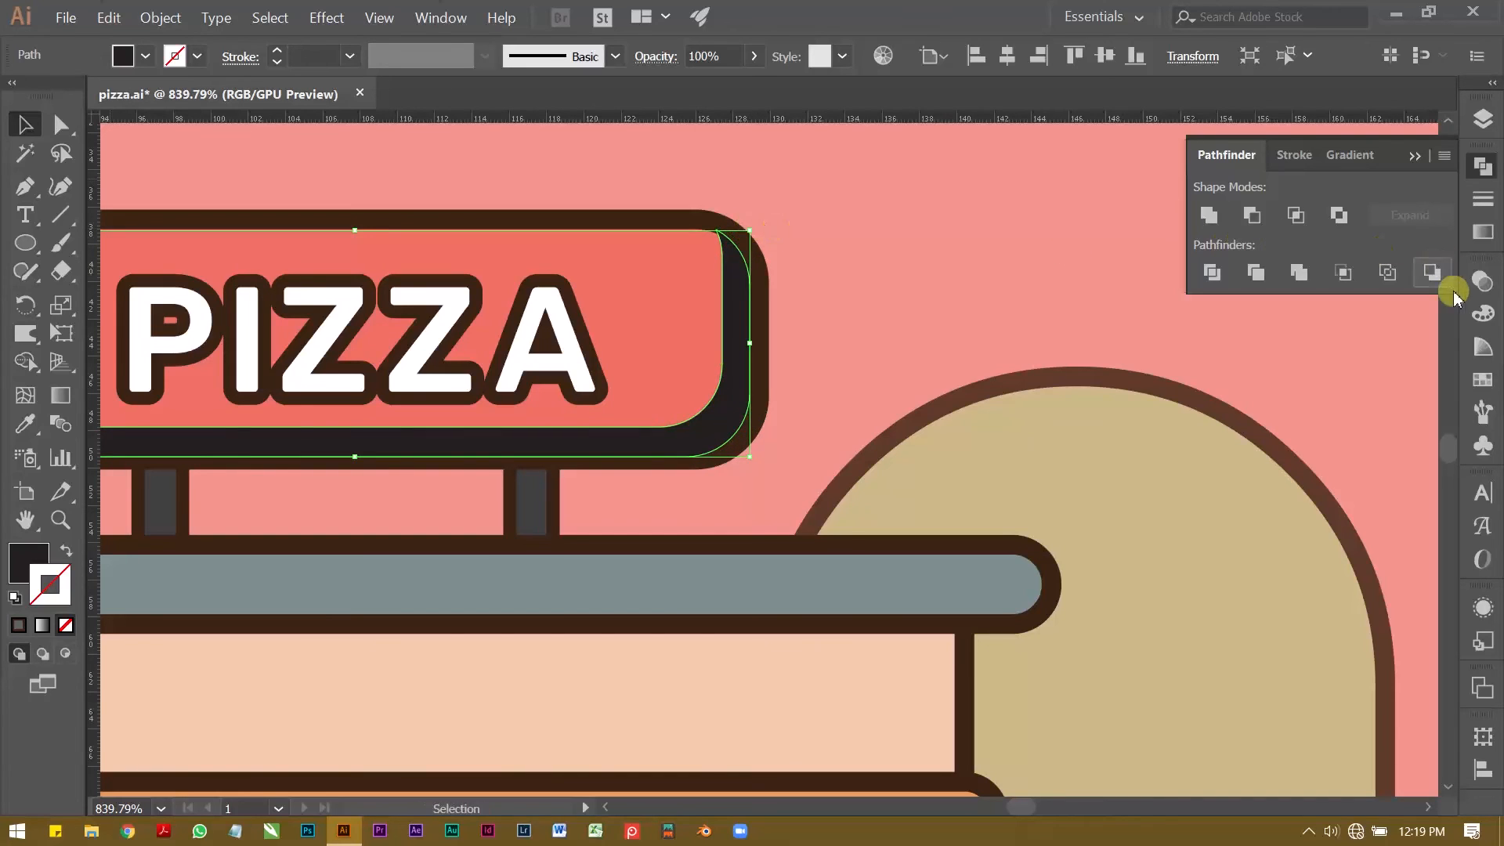
Step: Set the opacity of the sign's shadow strip to 35%
click(1483, 312)
click(1482, 278)
click(1406, 303)
scroll(1406, 298, down, 20)
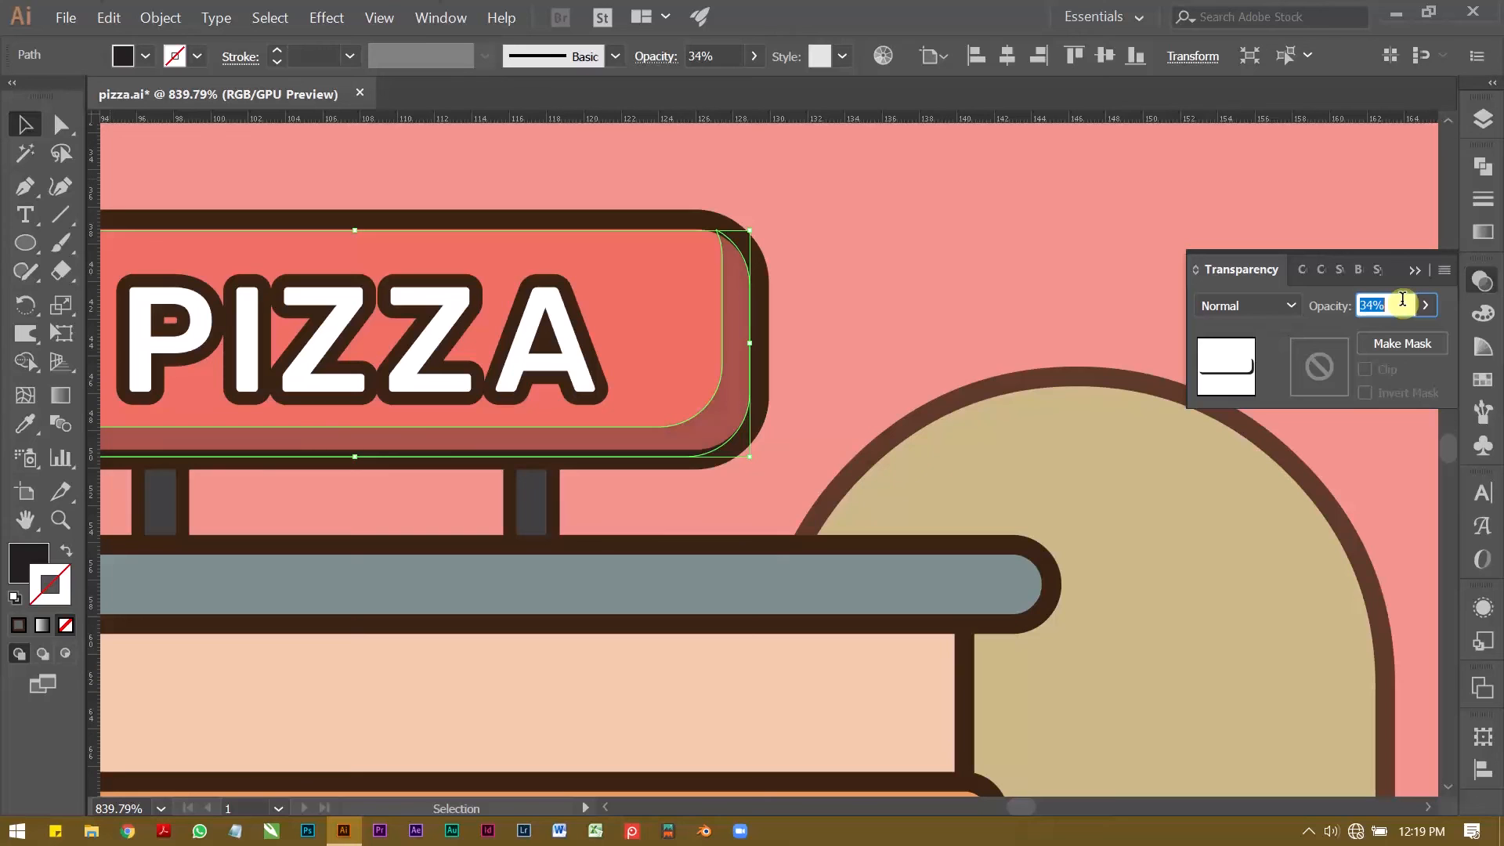
click(1413, 270)
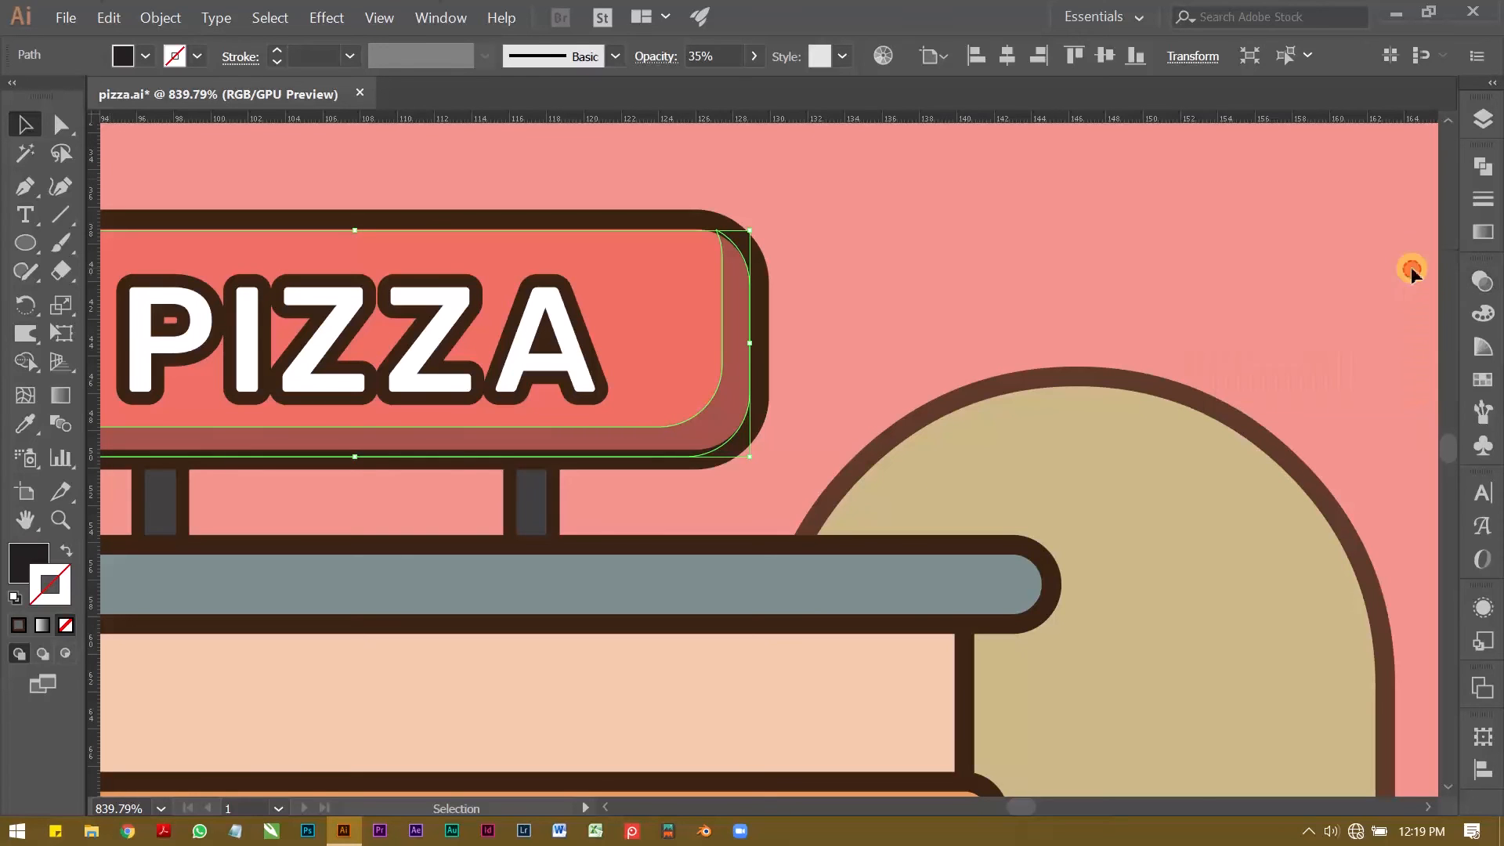
click(825, 263)
Step: Copy the building's wall rectangle straight across to the empty area beside the shop and remove the copy's outline
key(z)
drag(989, 295, 509, 301)
drag(843, 334, 793, 369)
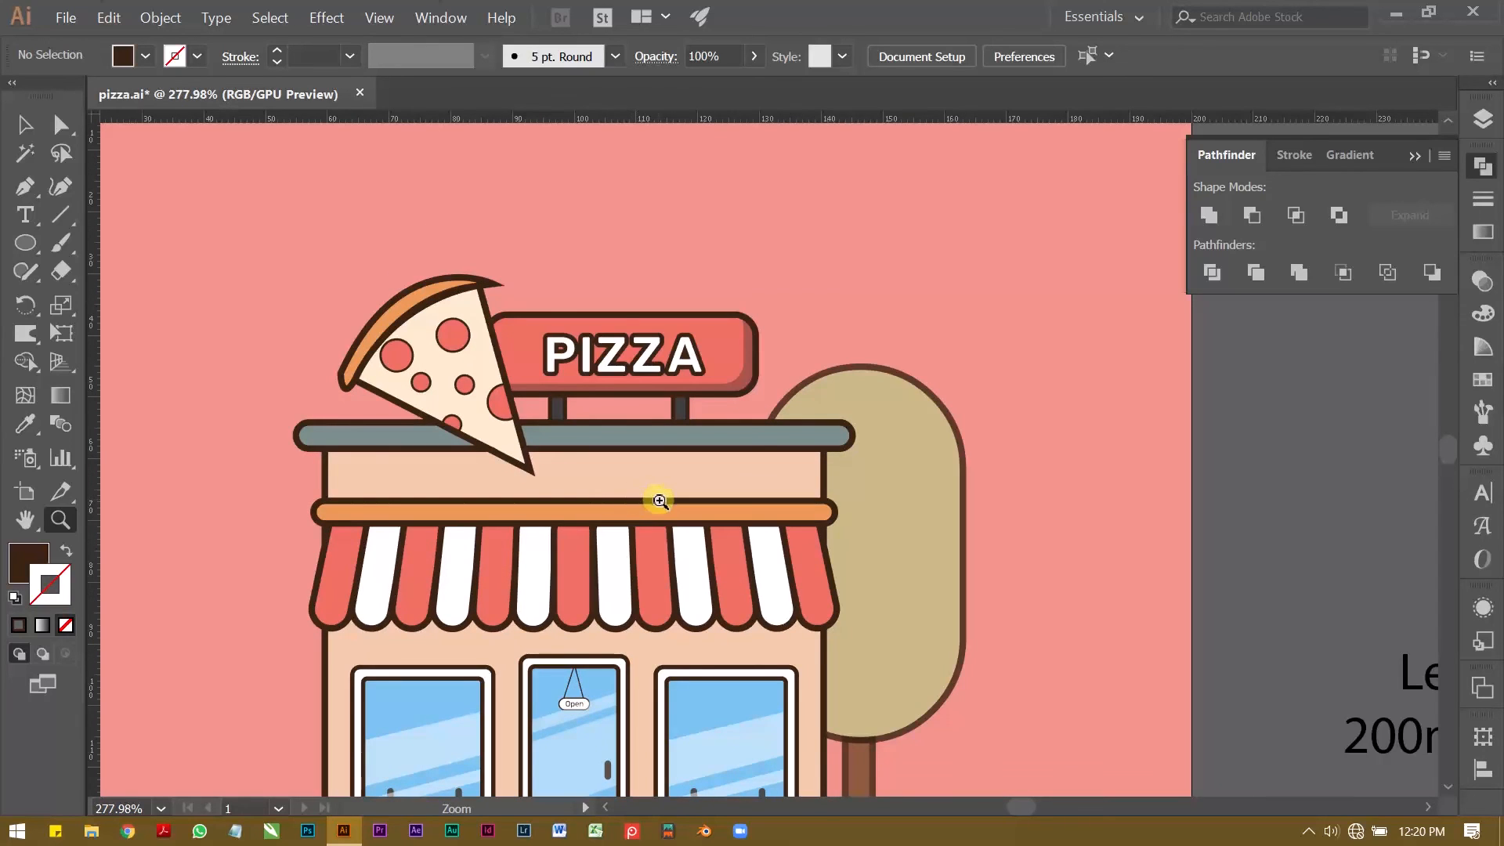
drag(660, 500, 919, 374)
key(v)
click(458, 392)
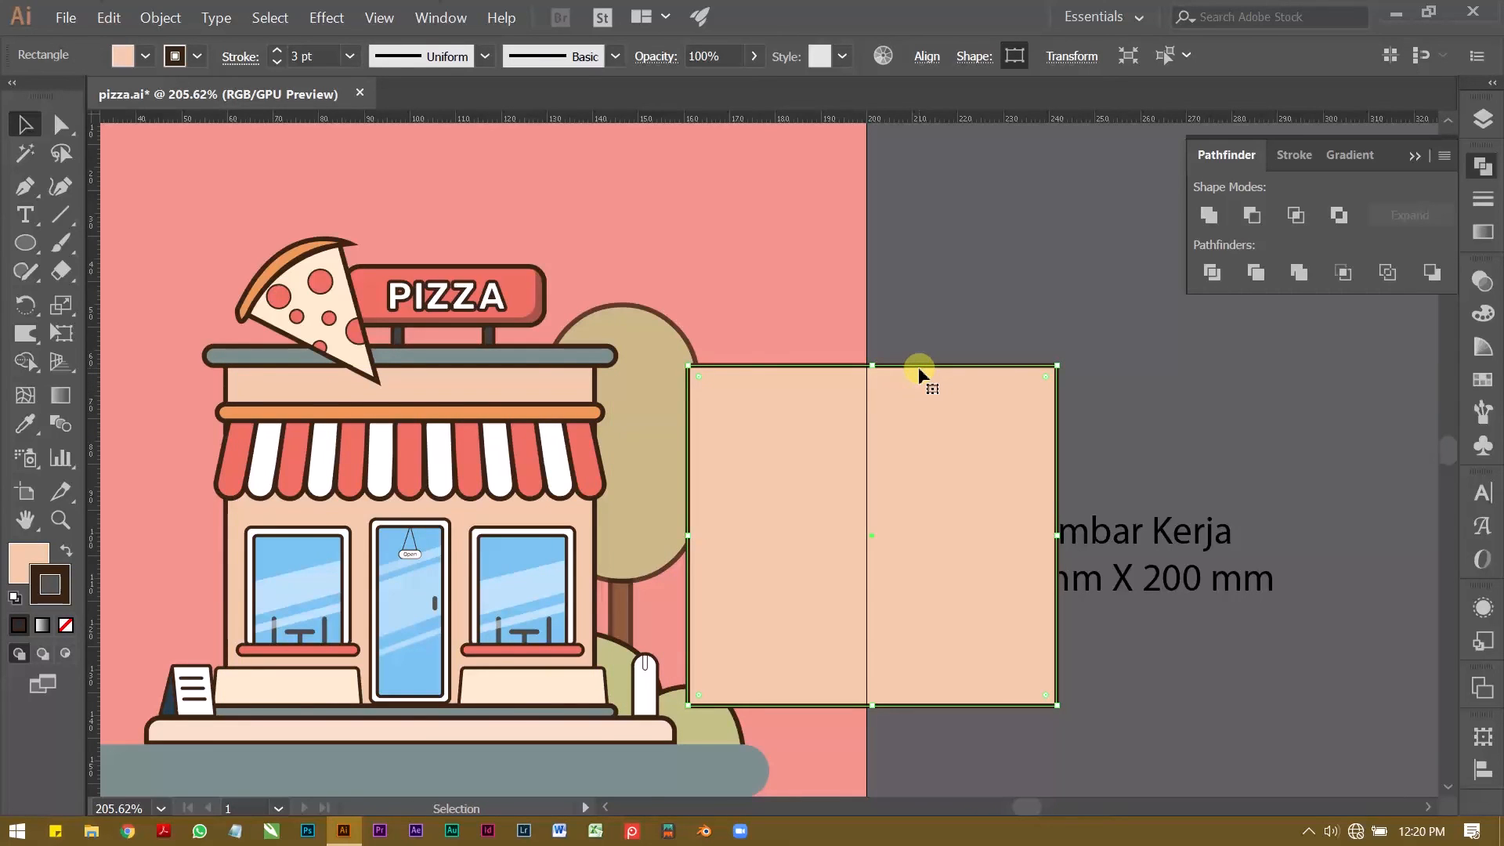
click(195, 58)
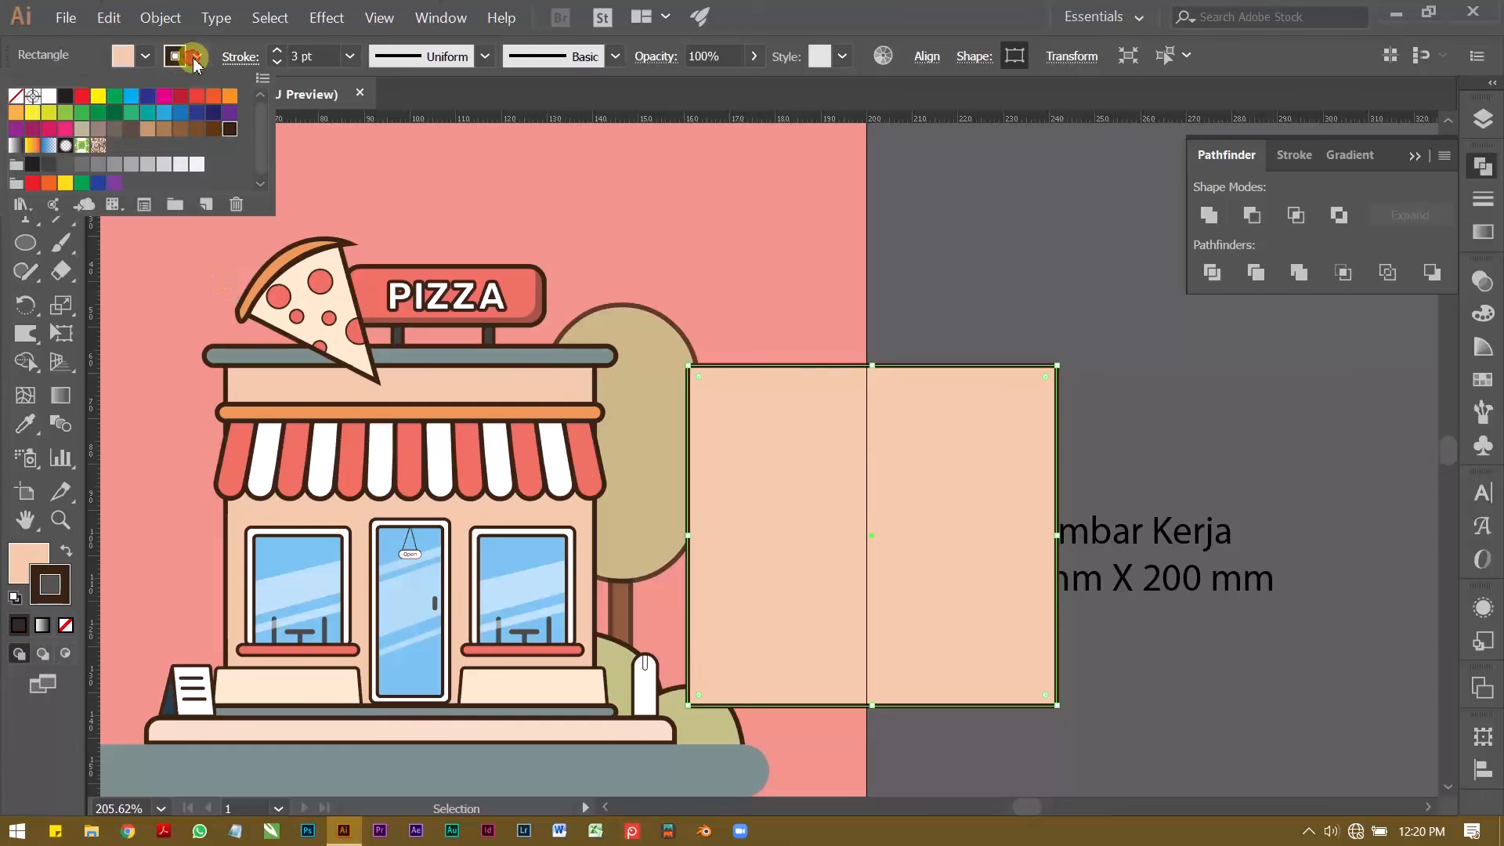
click(14, 98)
click(763, 224)
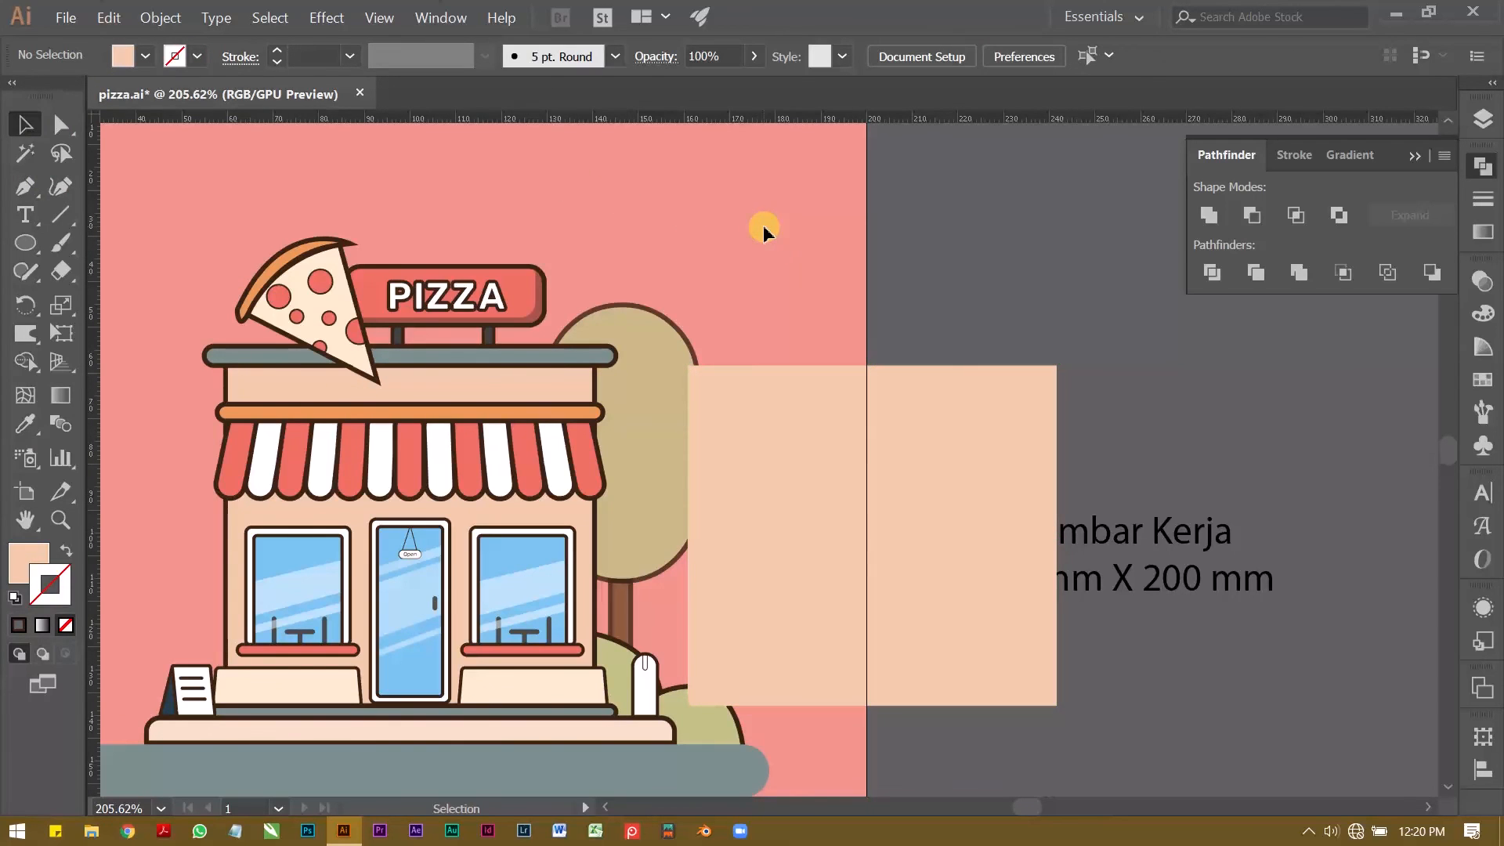
Step: Duplicate the outline-free wall rectangle slightly down and left, round the duplicate's upper right corner, and subtract it to leave a shadow strip
scroll(892, 441, up, 1)
click(970, 429)
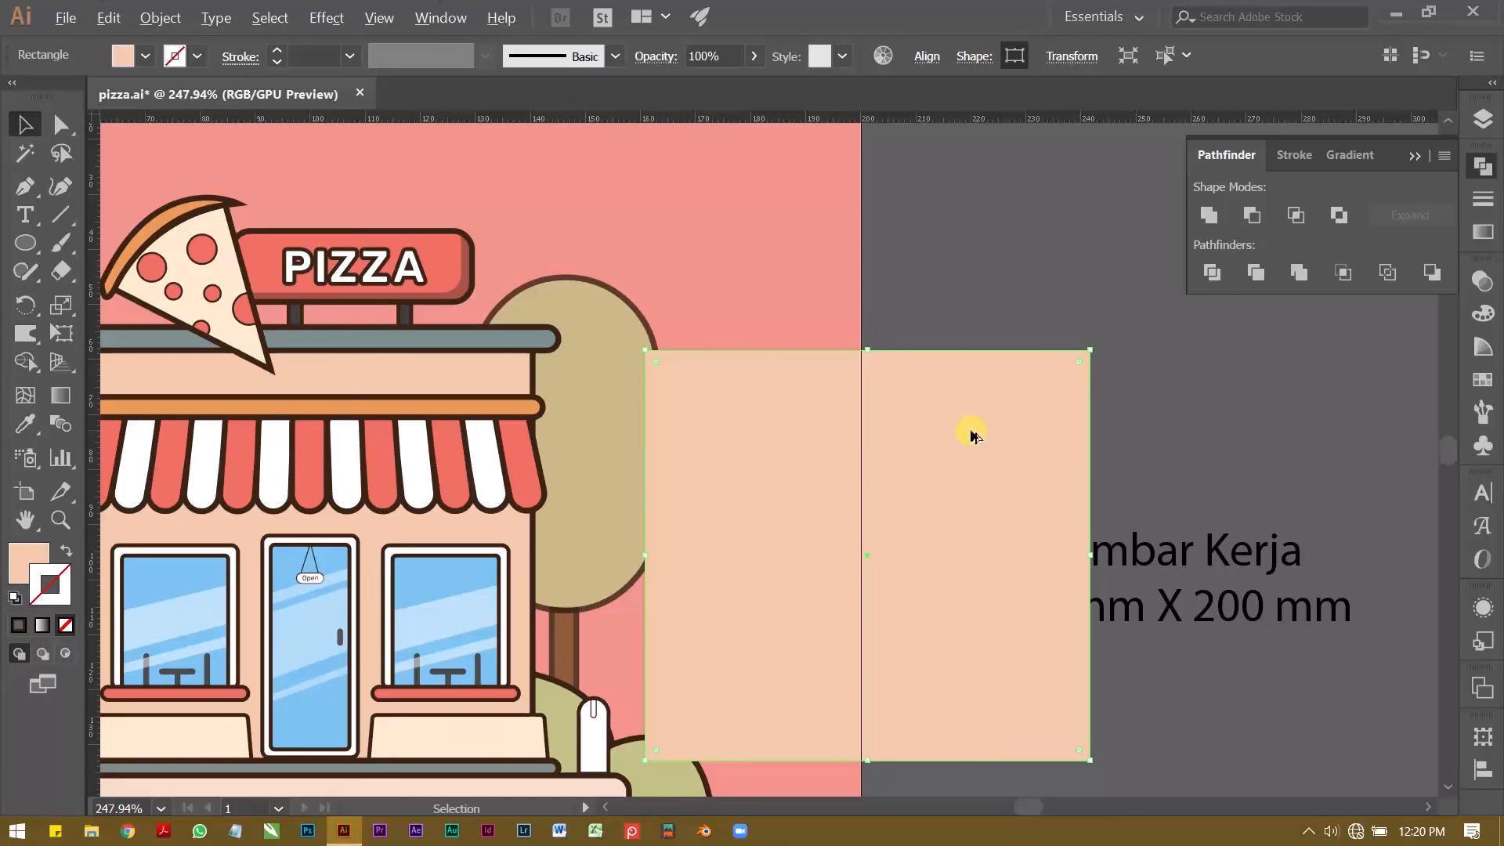
drag(970, 436, 957, 460)
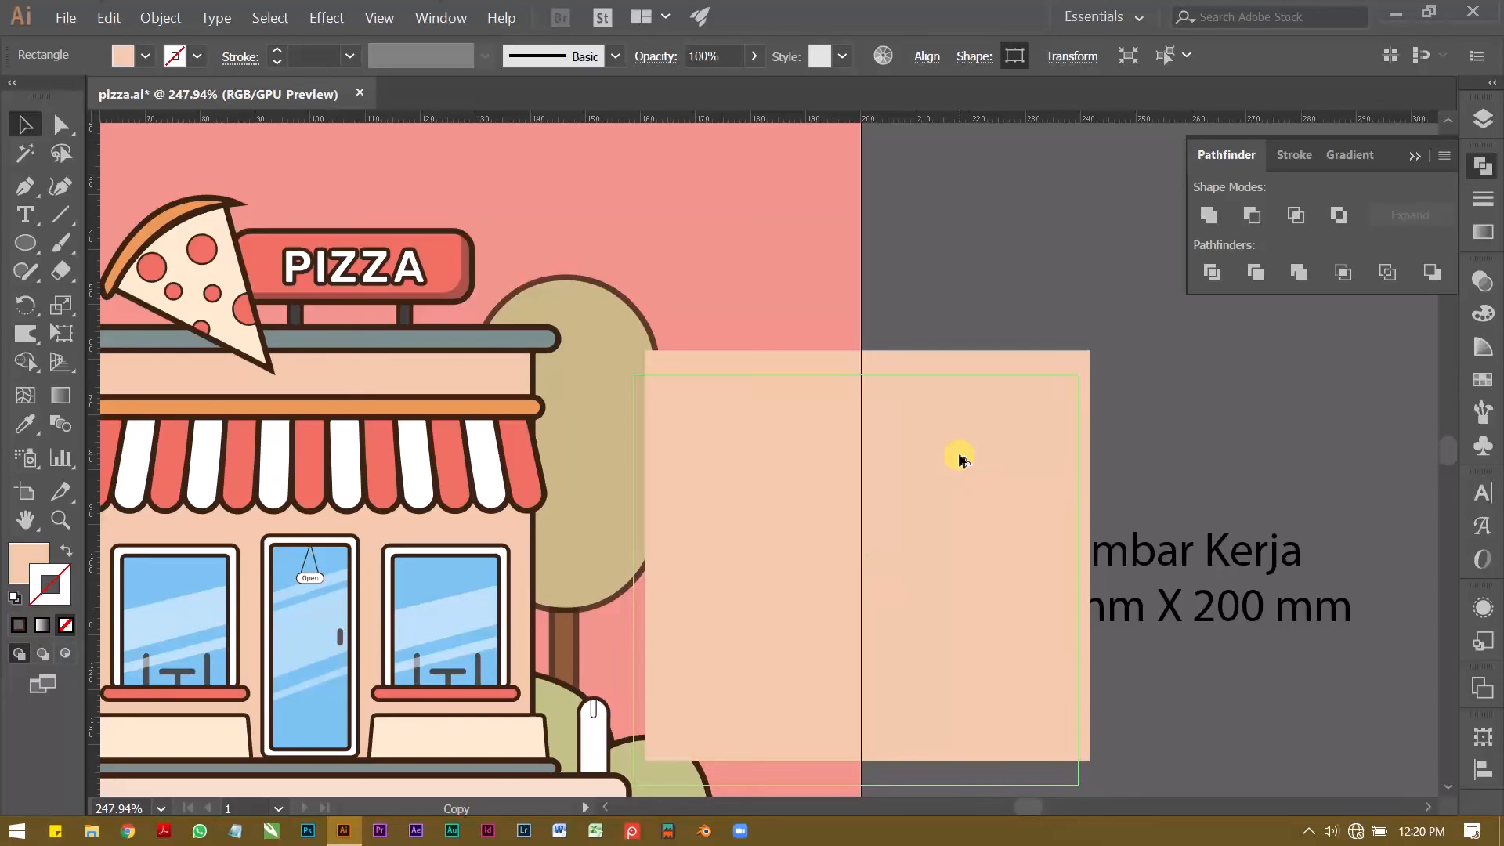
drag(958, 459, 959, 459)
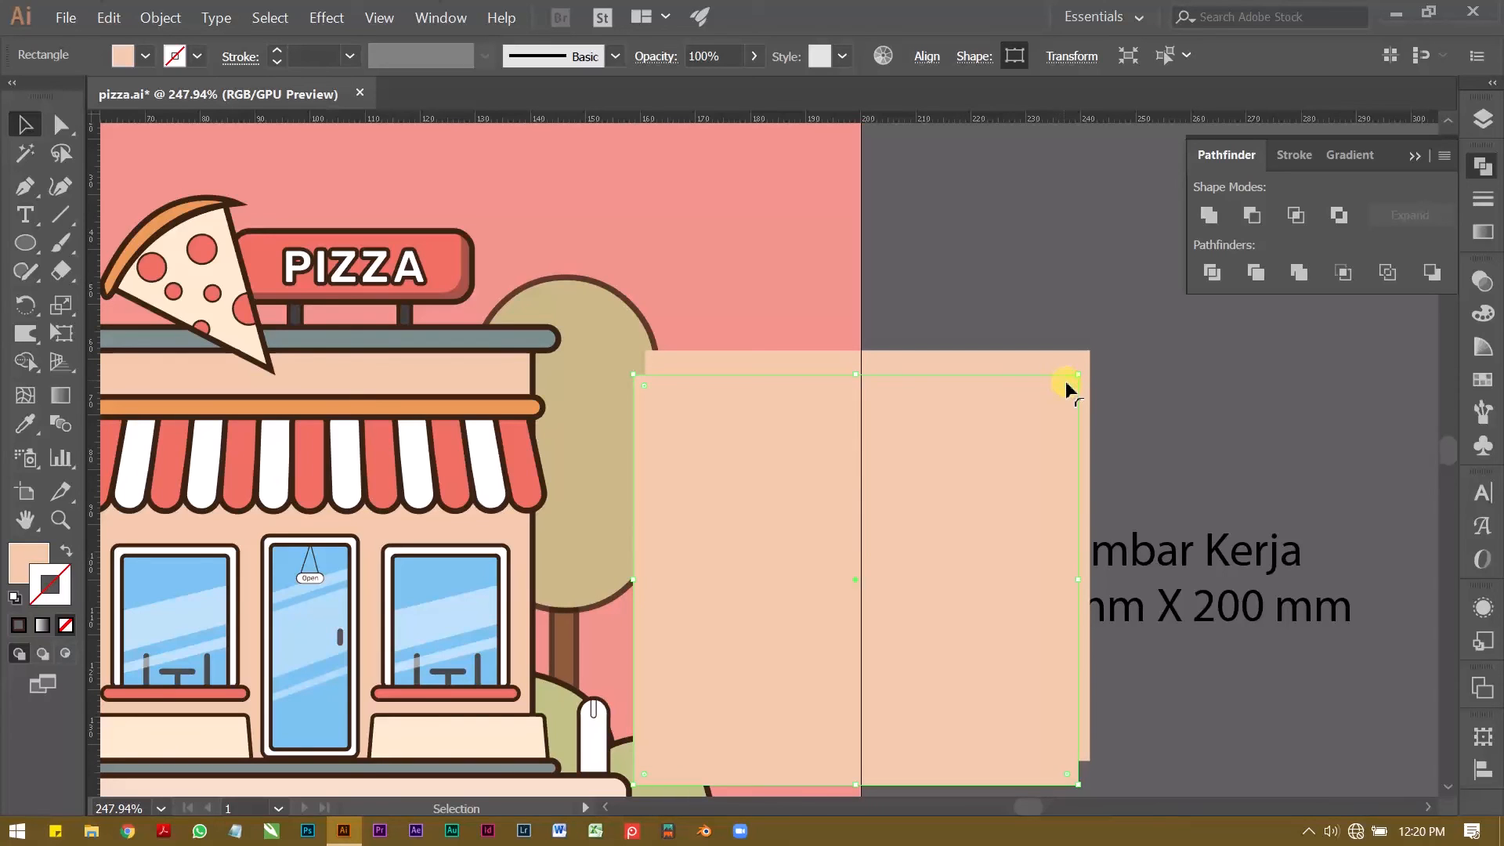
drag(1031, 295, 509, 362)
click(1251, 214)
Step: Place the wall shadow strip back on the building and give it the sign shadow's black 35% opacity style with the Eyedropper
click(986, 266)
click(26, 427)
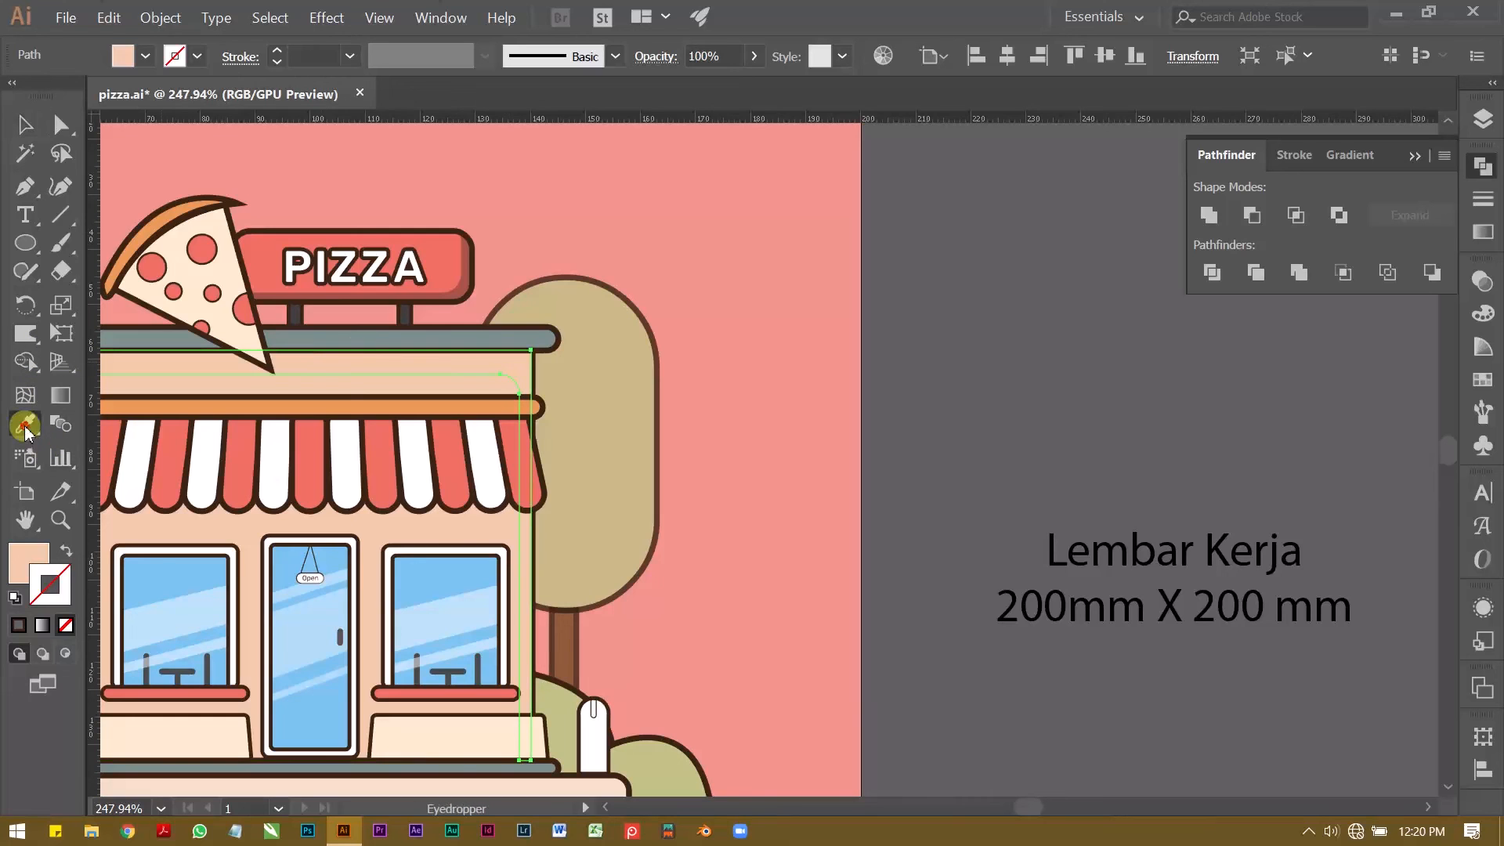
click(469, 279)
key(v)
click(813, 373)
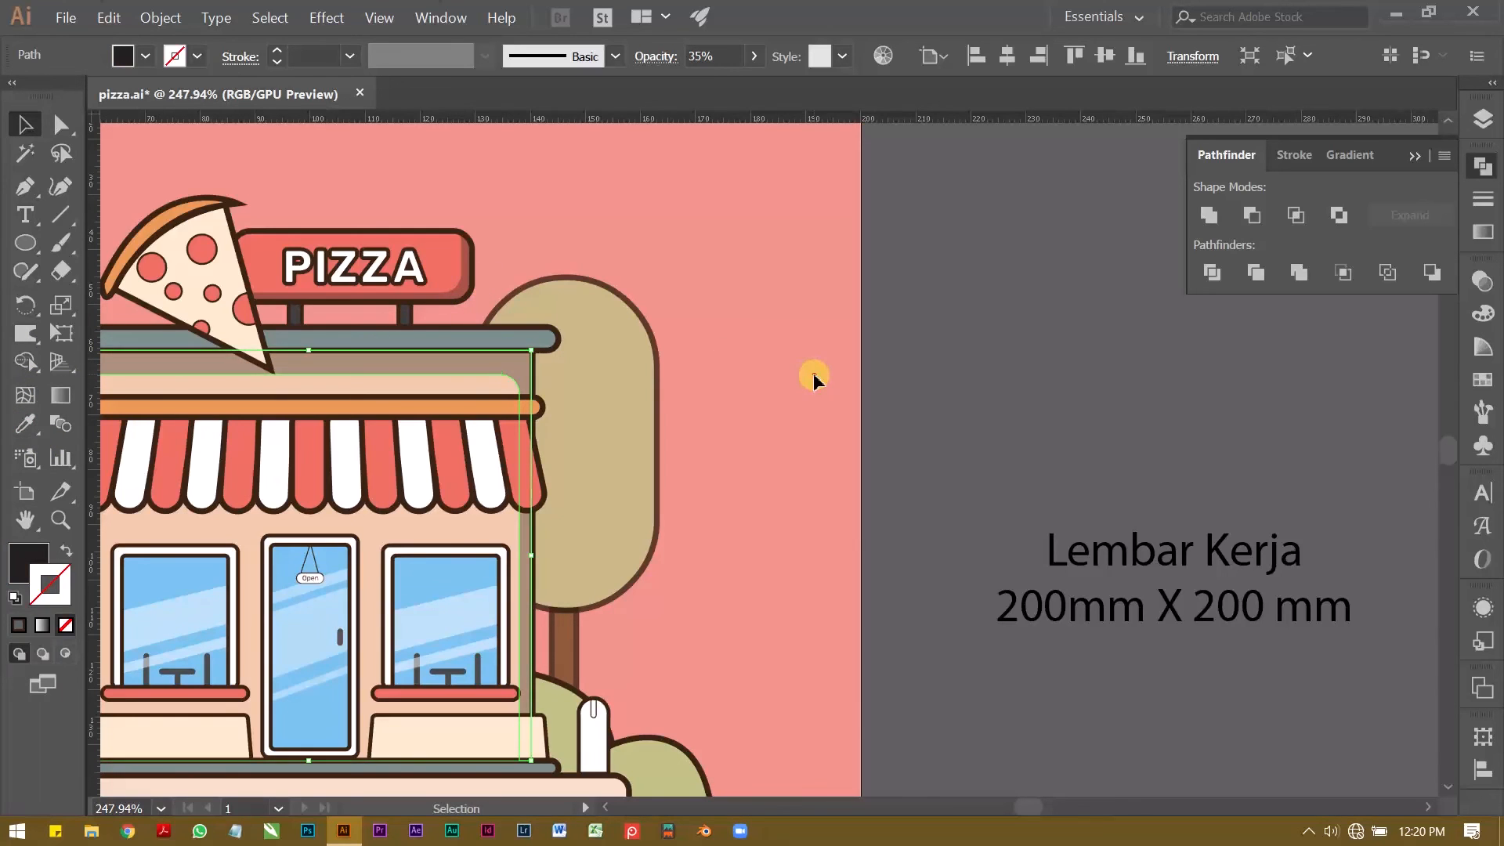
Step: Draw a four-point black shadow shape with the Pen tool along the pizza slice's lower edge, across the roof and wall
key(z)
drag(813, 372, 782, 364)
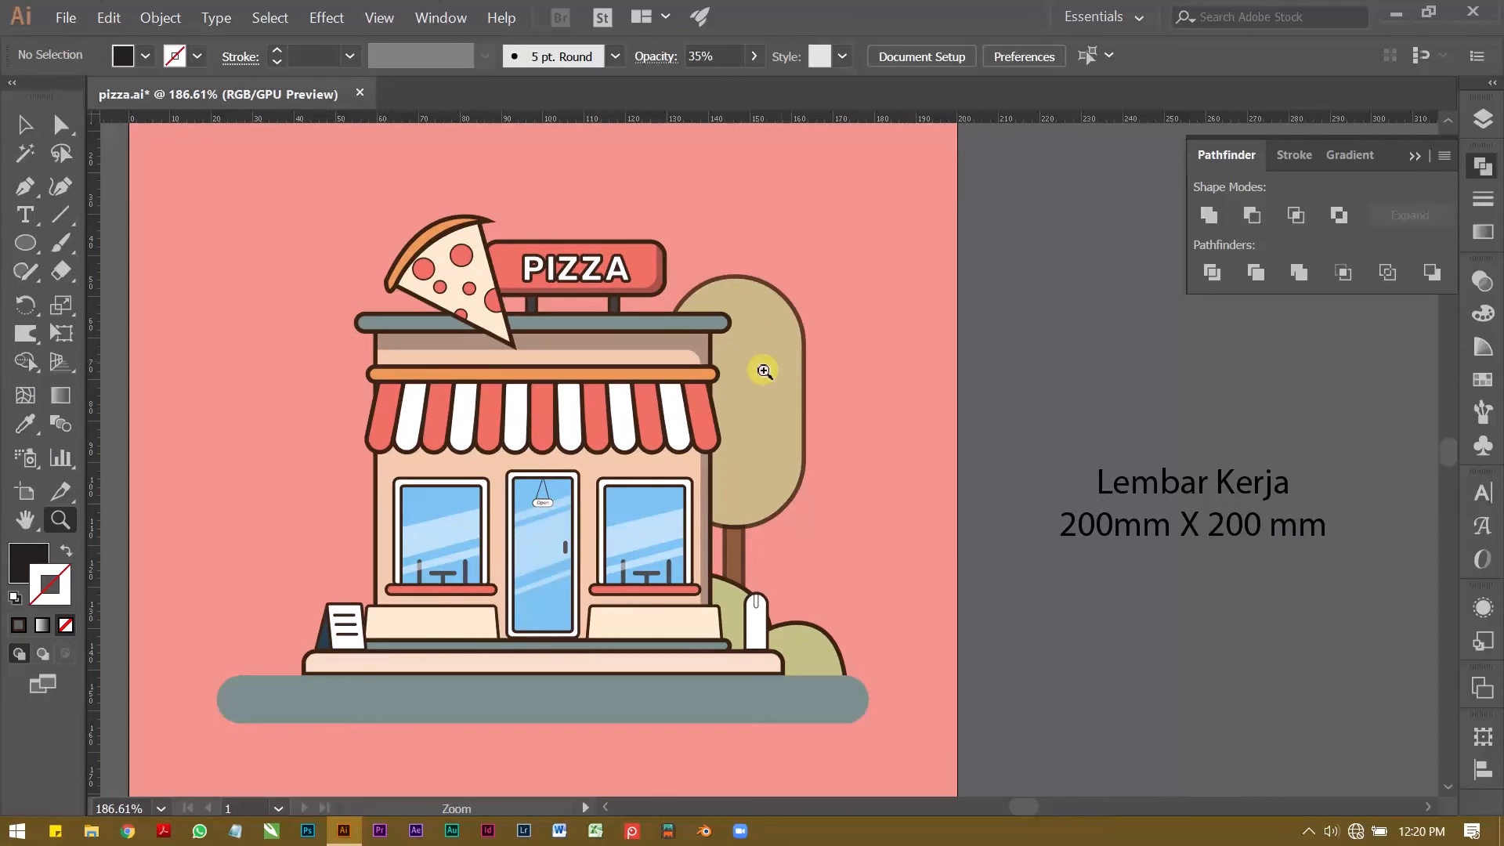
drag(368, 345, 576, 378)
drag(576, 378, 487, 407)
drag(310, 349, 465, 333)
key(v)
click(475, 322)
click(1013, 195)
key(z)
key(p)
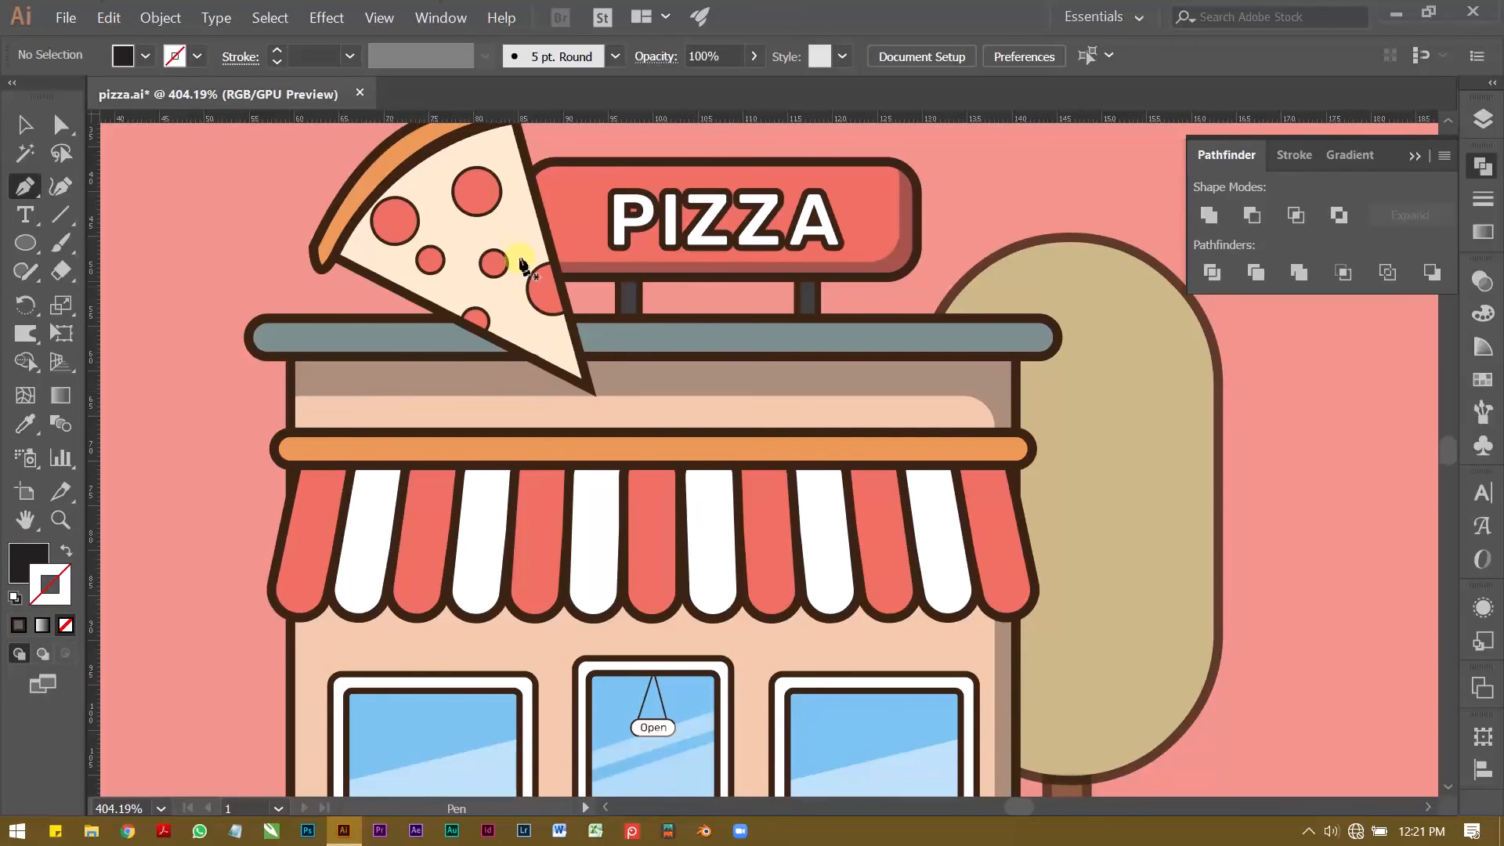
click(566, 343)
click(597, 409)
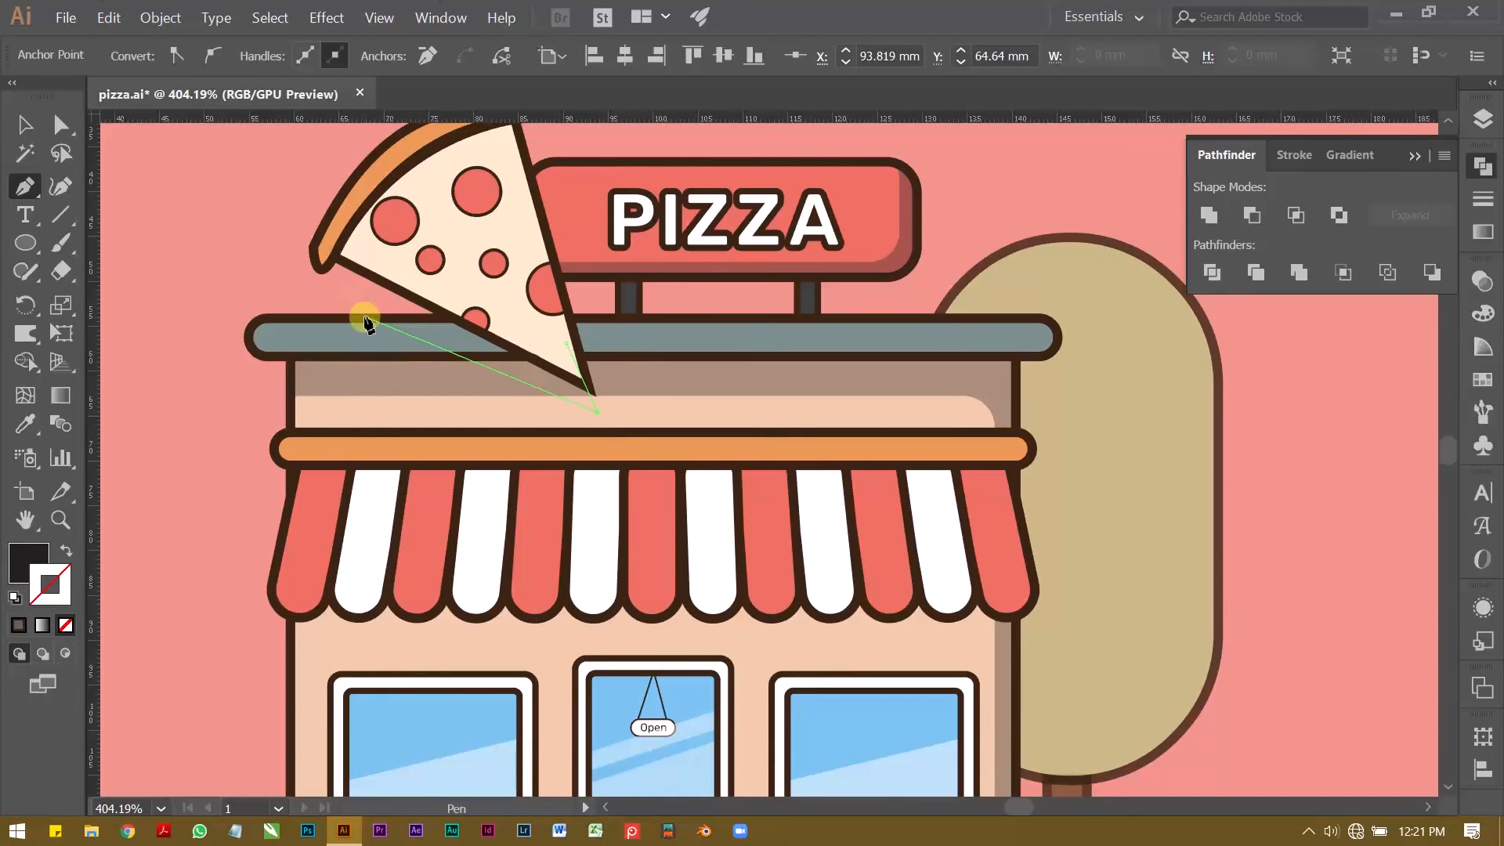
click(387, 318)
click(460, 318)
click(565, 342)
Step: Apply the wall shadow's transparent style to the pen-drawn shape and place it behind the pizza slice
key(a)
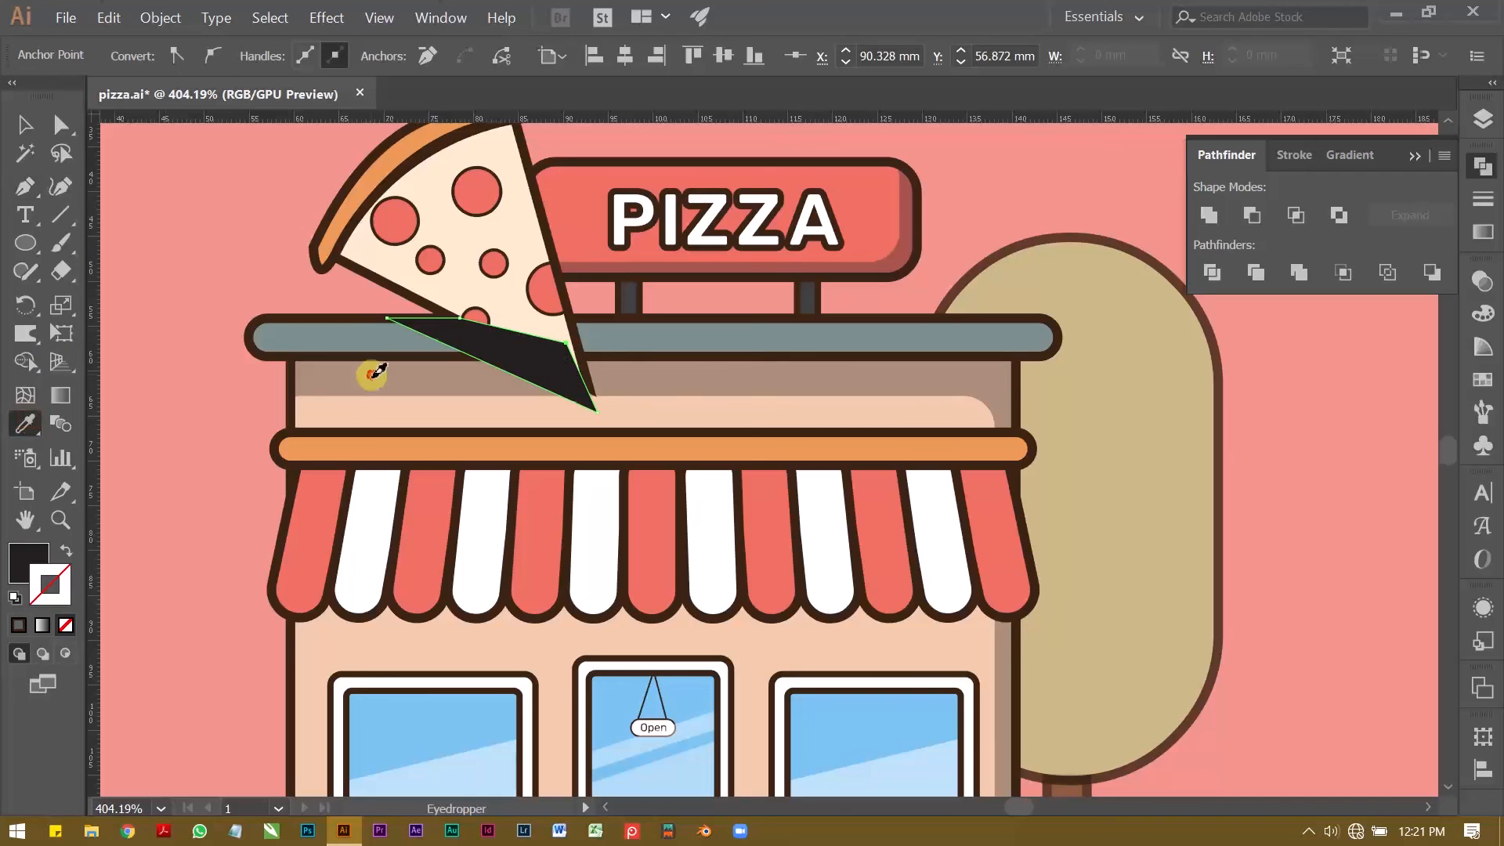
key(v)
click(370, 300)
Step: Copy the awning's red and white stripes straight across to the empty area beside the shop
key(z)
drag(373, 299, 243, 292)
drag(450, 471, 526, 473)
mouse_move(514, 459)
mouse_down()
mouse_move(444, 431)
mouse_move(744, 461)
mouse_move(1016, 423)
mouse_move(787, 368)
mouse_move(763, 377)
mouse_up()
key(v)
click(444, 432)
Step: Ungroup the copied awning stripes and remove the outline from all of them
click(196, 55)
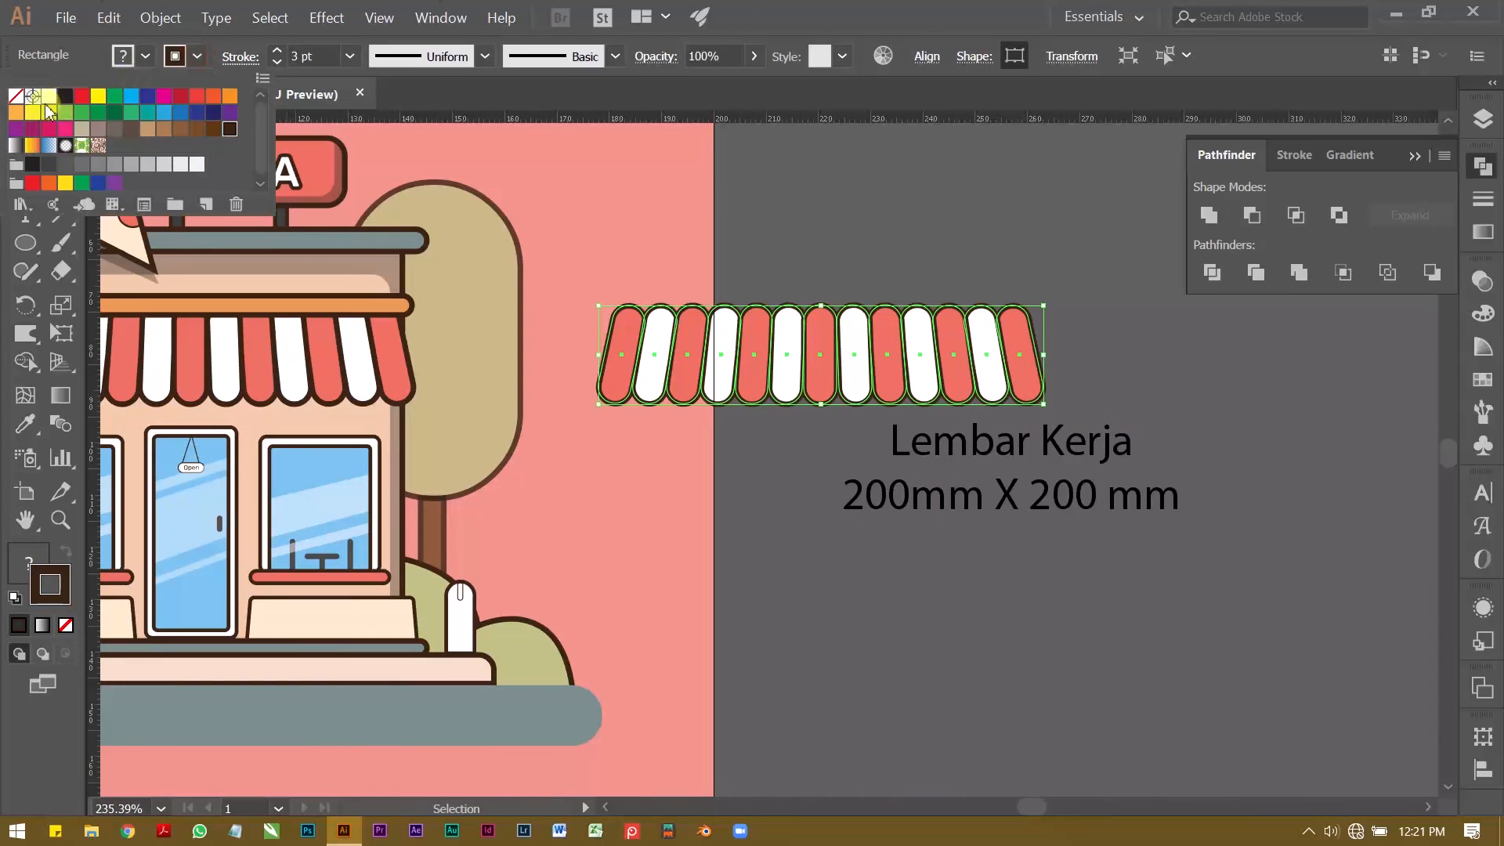
click(856, 327)
click(857, 252)
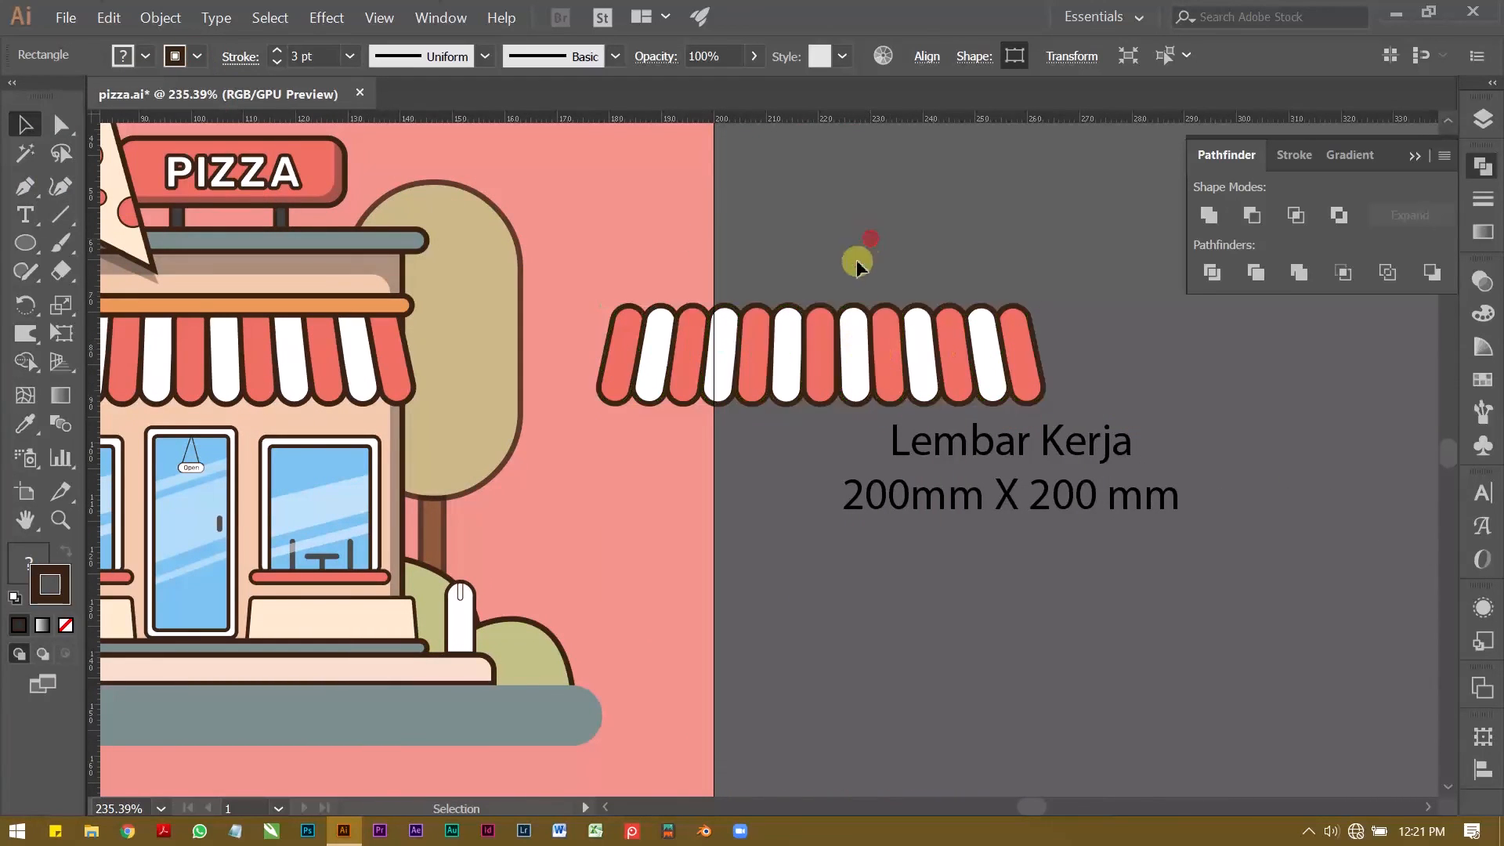
right_click(826, 338)
click(861, 475)
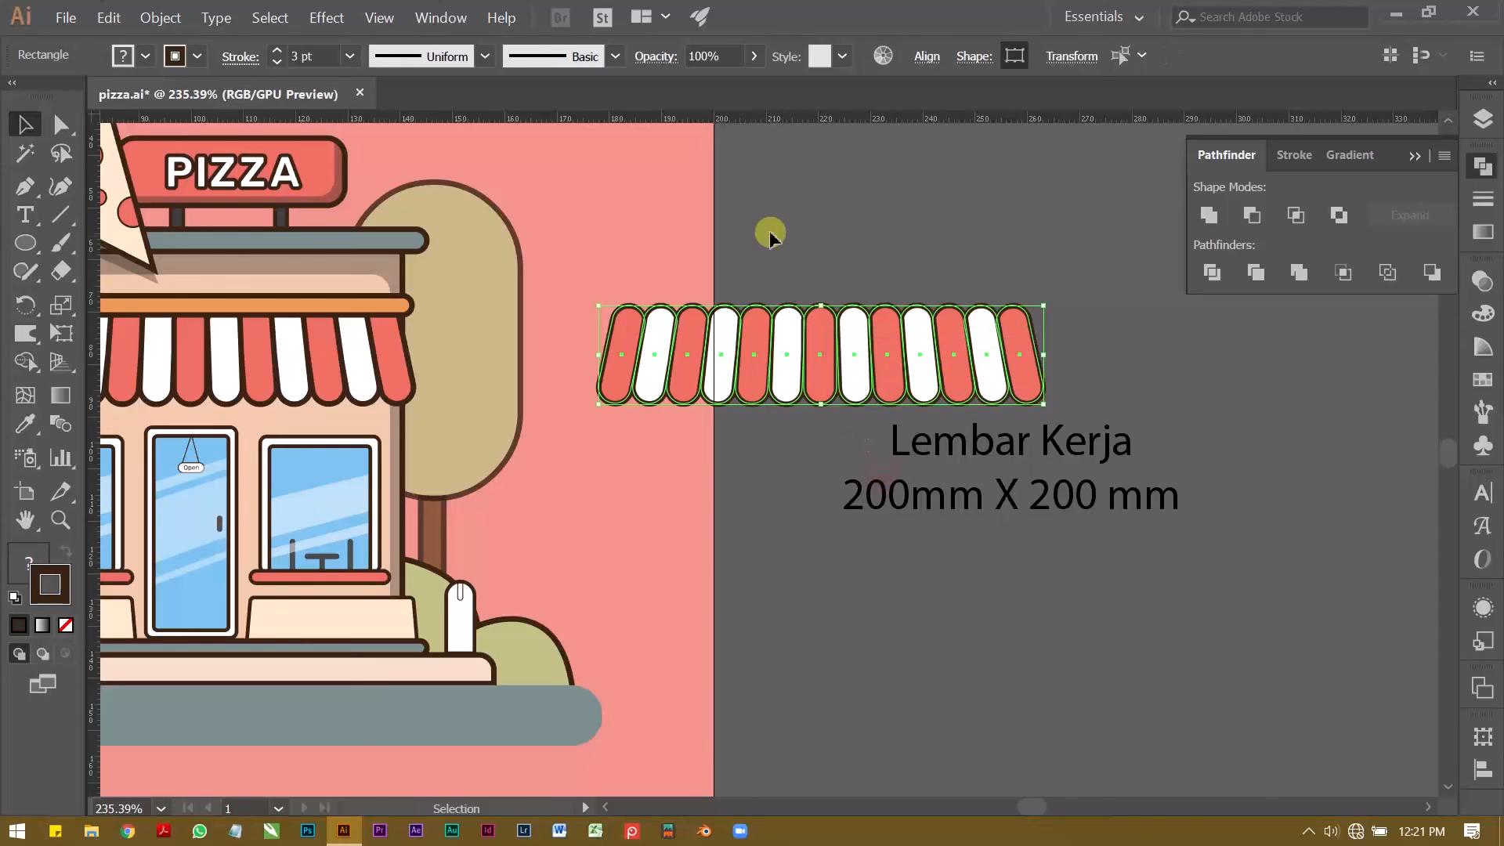
click(770, 230)
drag(1068, 352, 500, 152)
click(199, 57)
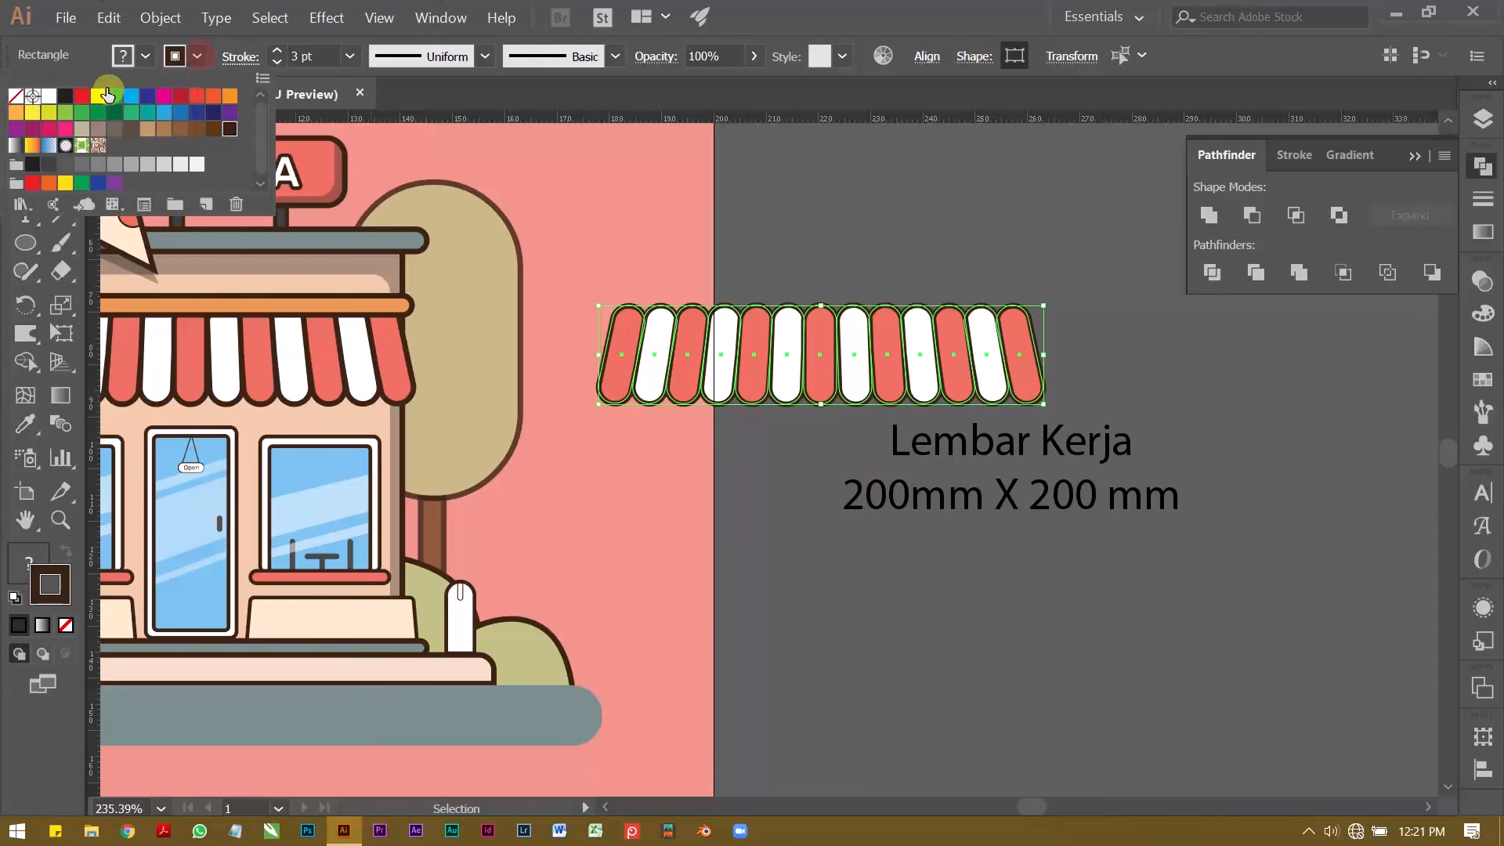
click(15, 96)
click(883, 269)
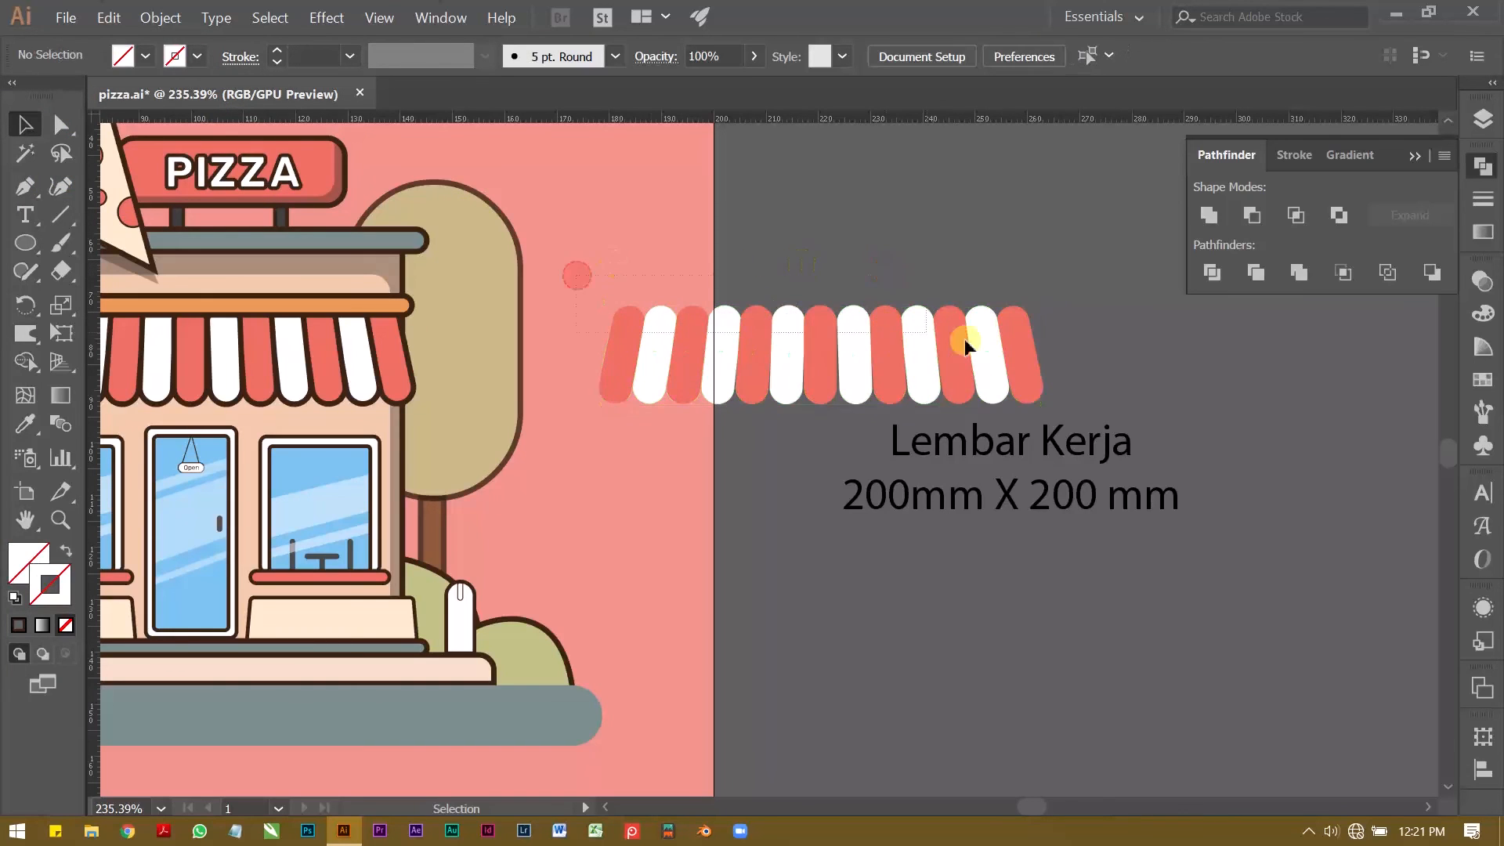
Step: Draw a red outline-free rectangle across the full width of the copied stripes, covering their rounded lower ends
click(1038, 365)
click(909, 265)
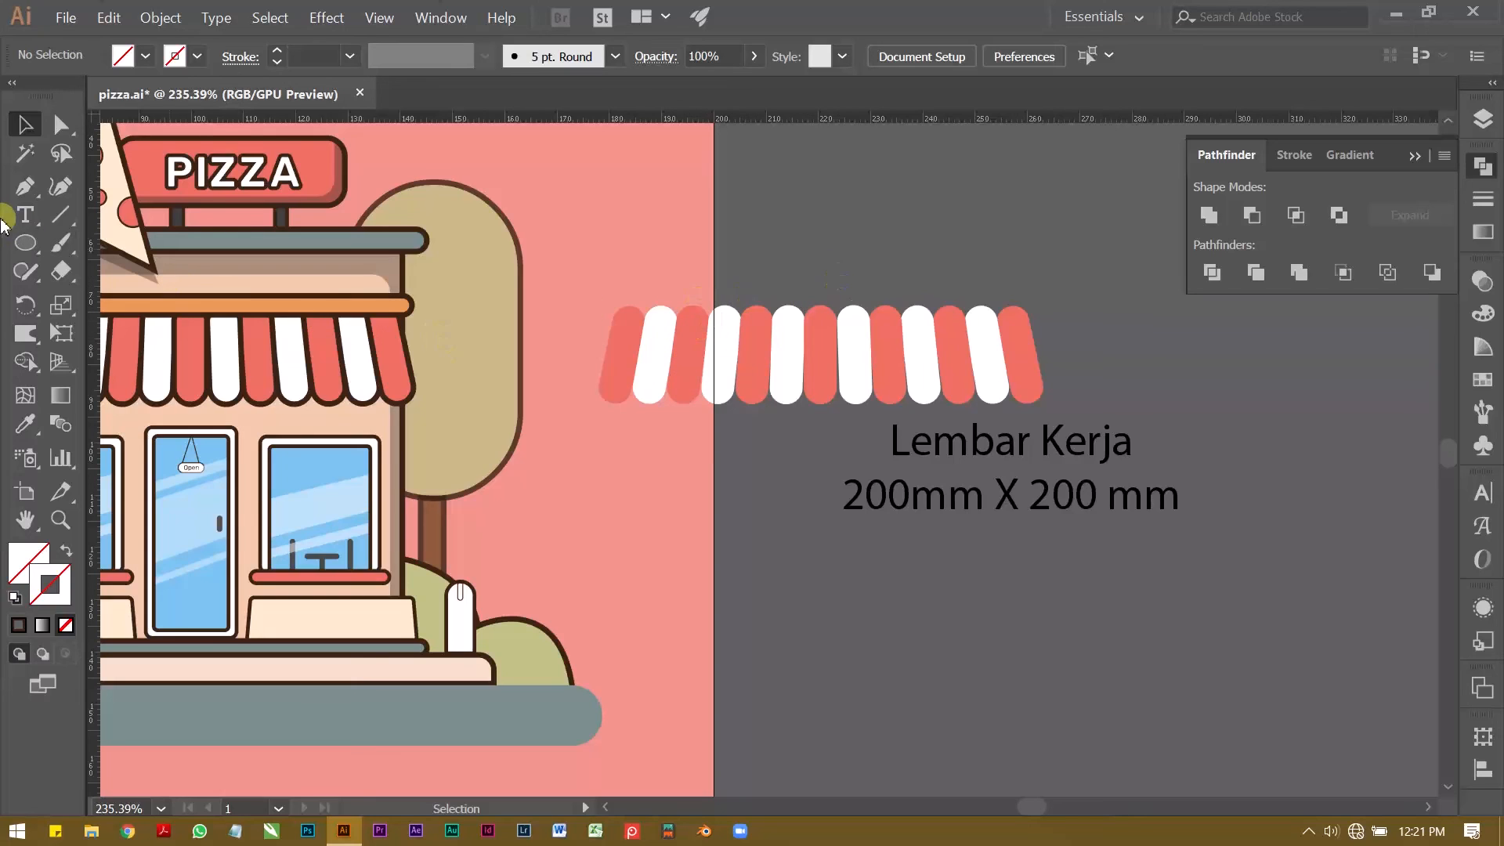
click(25, 244)
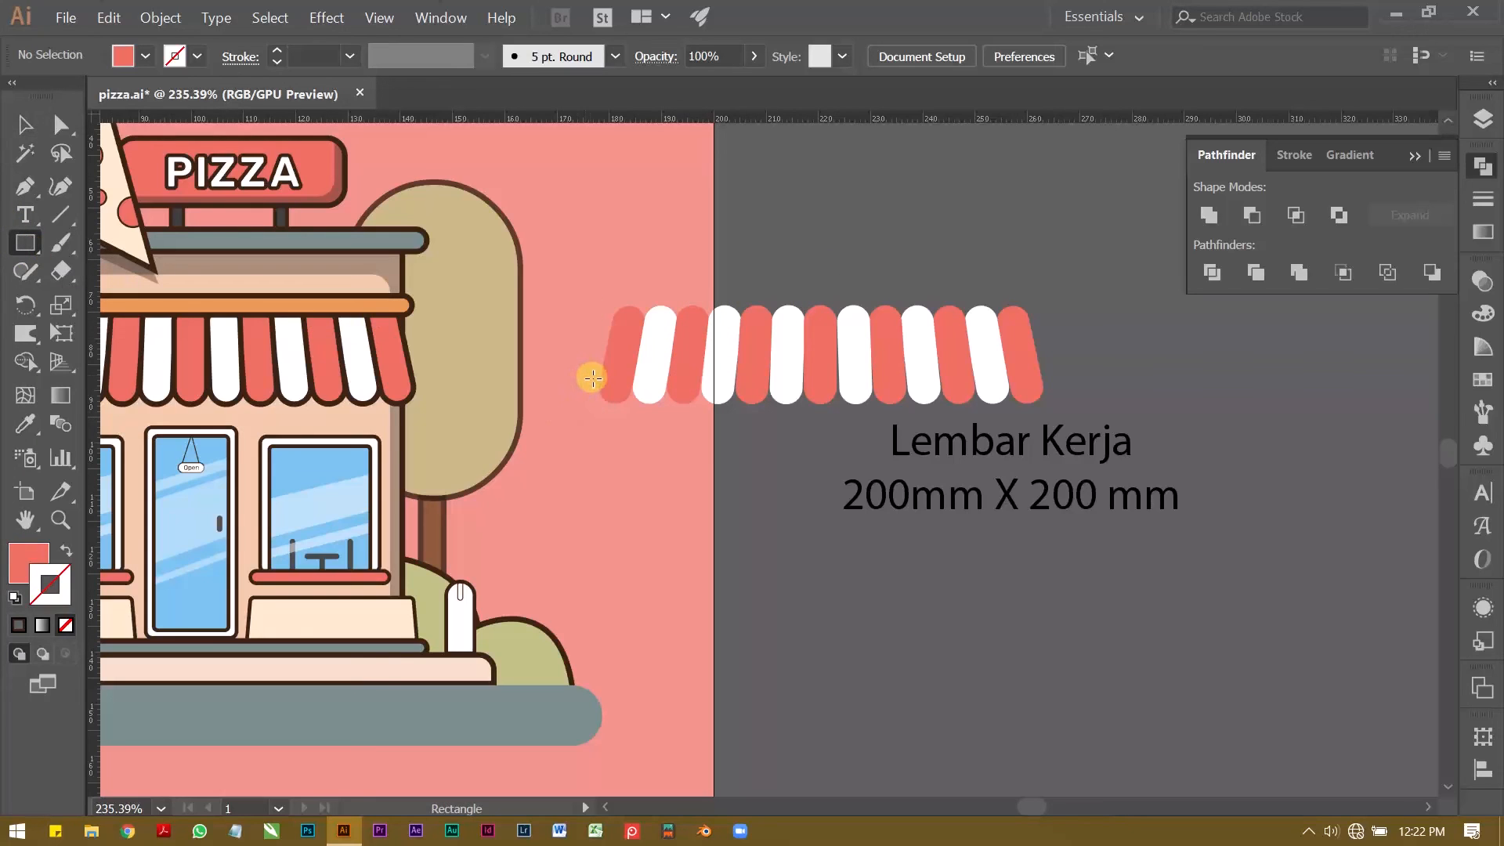
drag(592, 375, 1064, 444)
key(v)
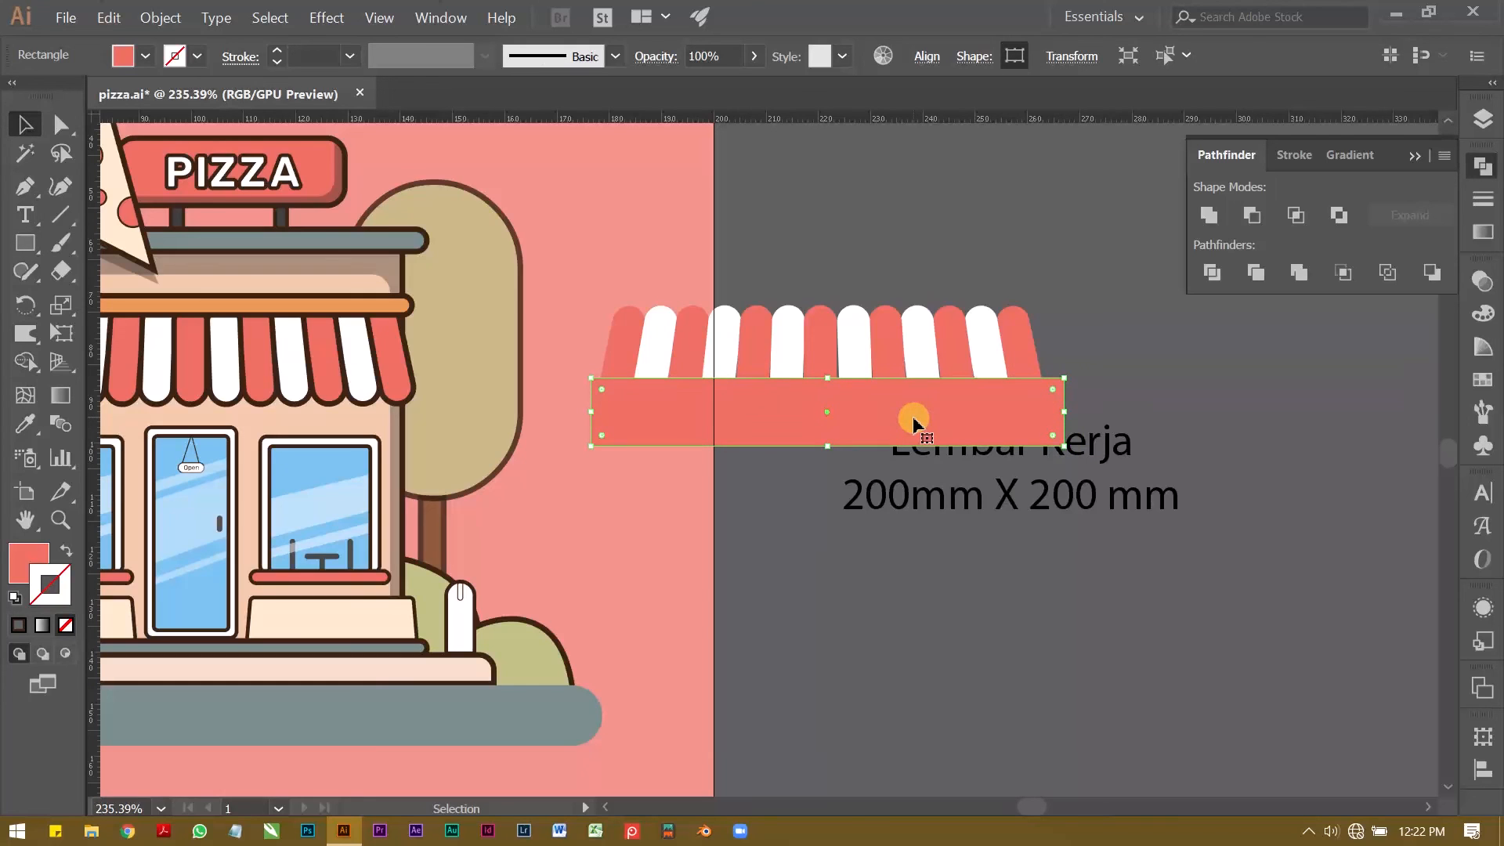
Step: Divide the copied stripes and the red rectangle with Pathfinder, and ungroup the resulting pieces
drag(631, 292, 1034, 397)
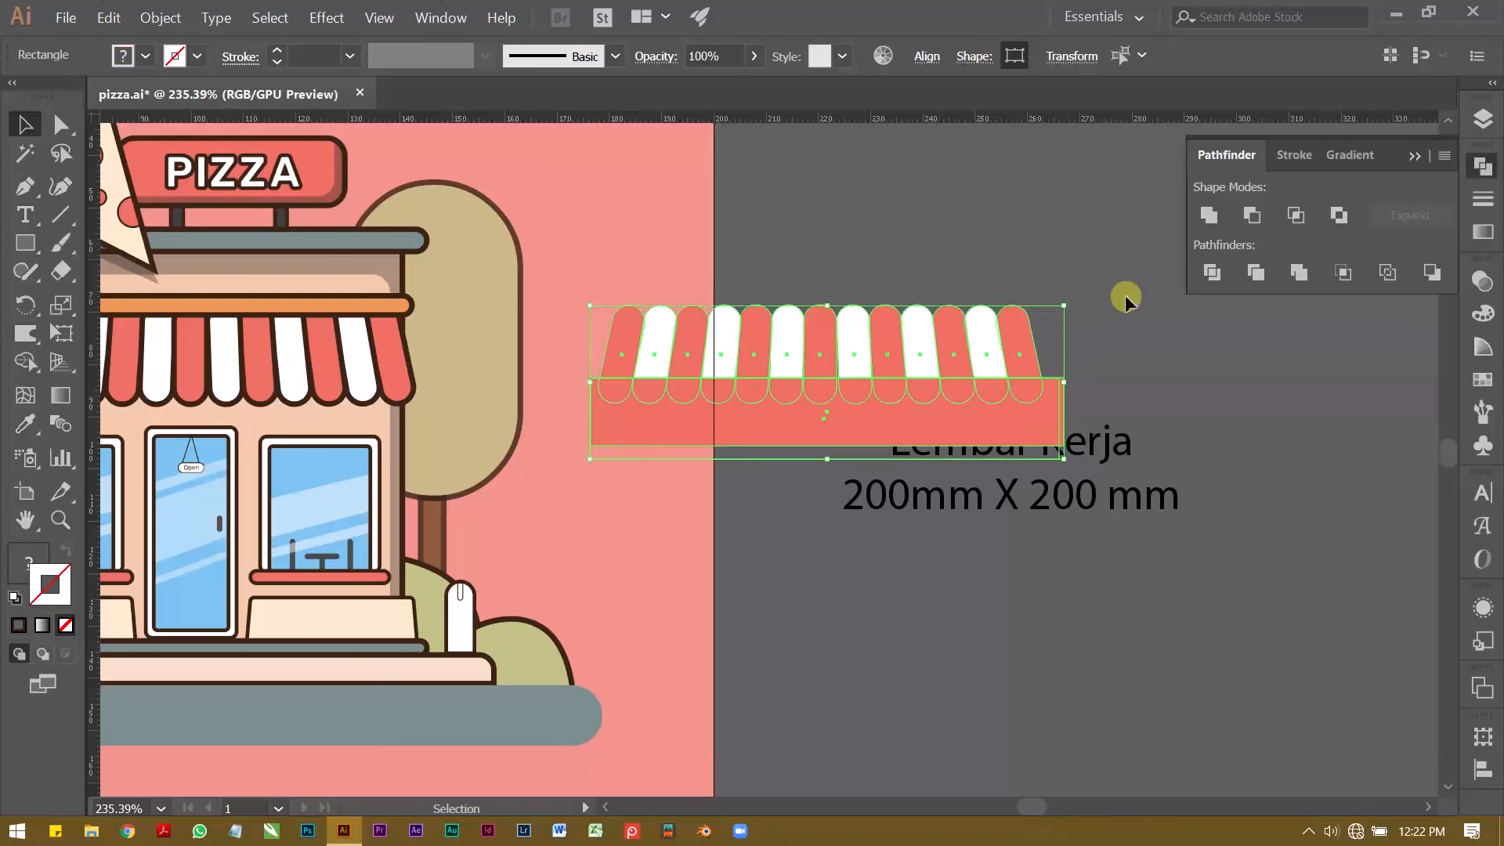
click(898, 223)
key(z)
drag(843, 269, 806, 274)
key(space)
drag(806, 274, 864, 330)
key(v)
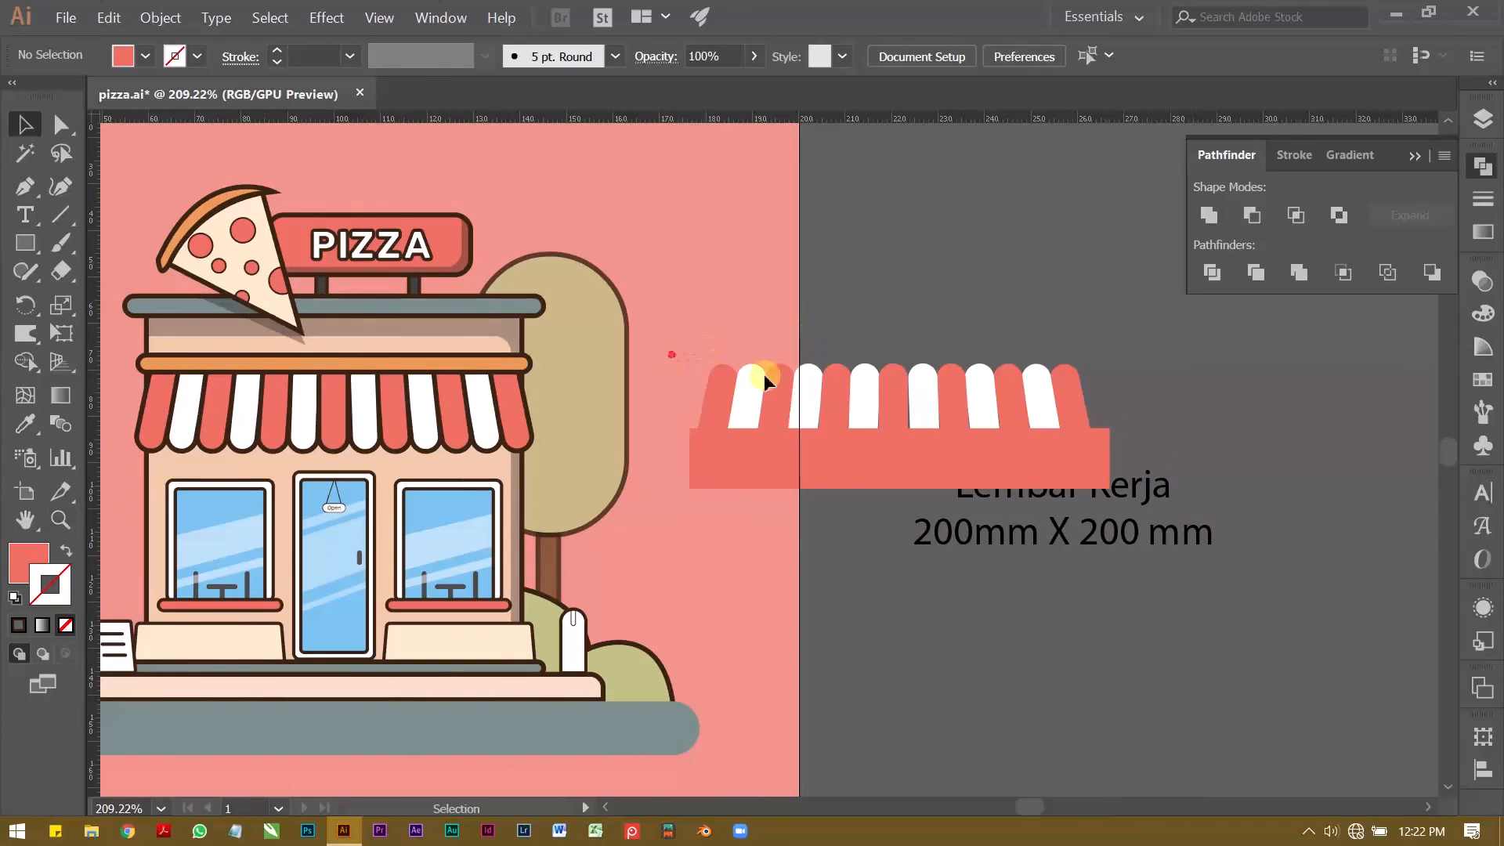
drag(1111, 451, 1110, 451)
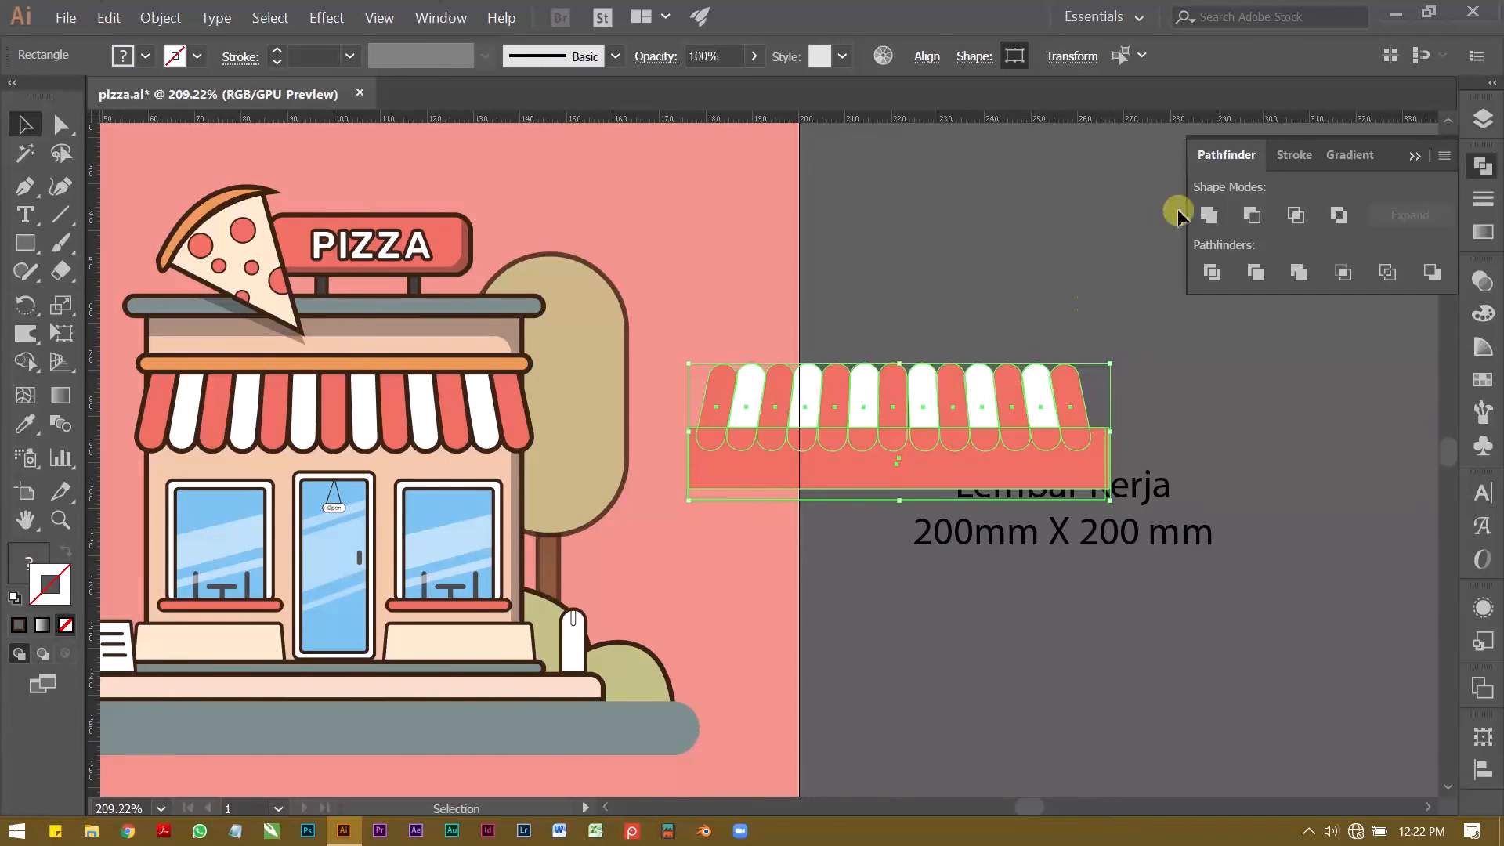
click(1211, 269)
click(970, 306)
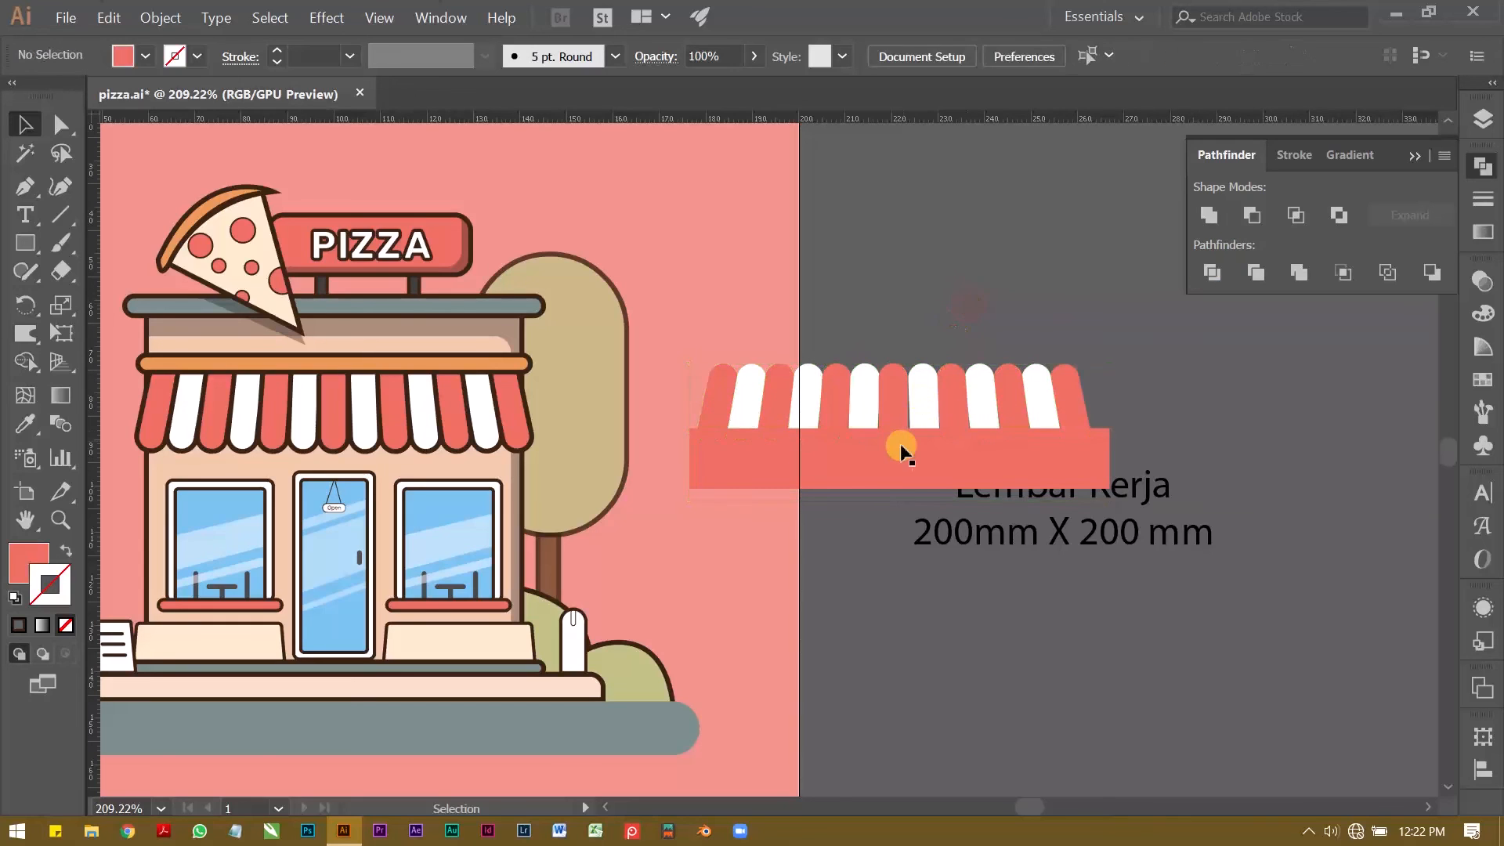
right_click(901, 446)
key(Escape)
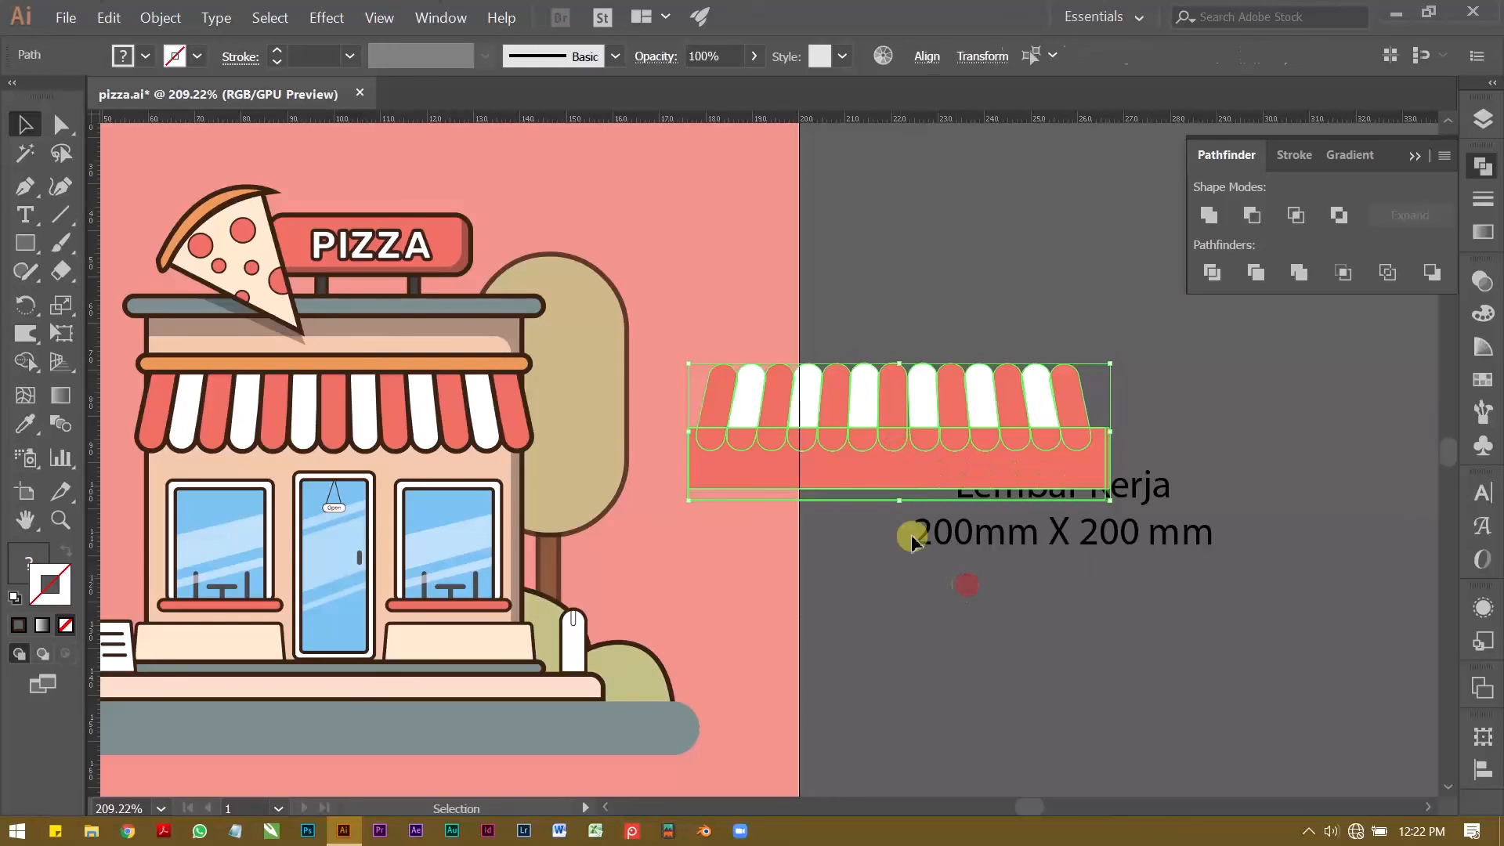
click(864, 540)
Step: Delete the rectangle's leftover pieces and the upper parts of the stripes, keeping only the row of scalloped ends
click(858, 470)
key(Delete)
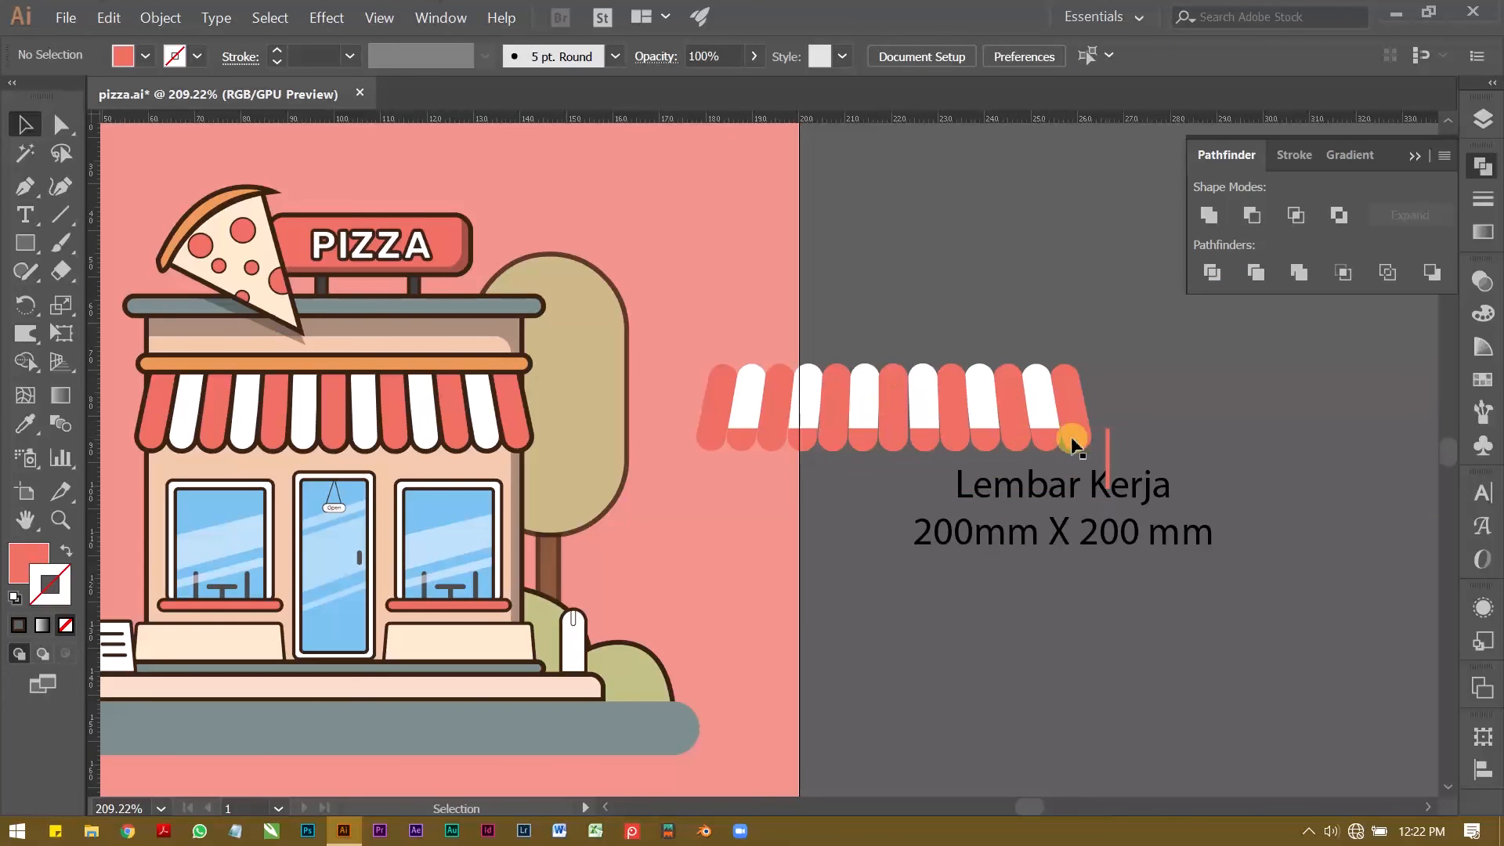
drag(1102, 419, 1123, 447)
key(Delete)
drag(686, 341, 1084, 416)
key(Delete)
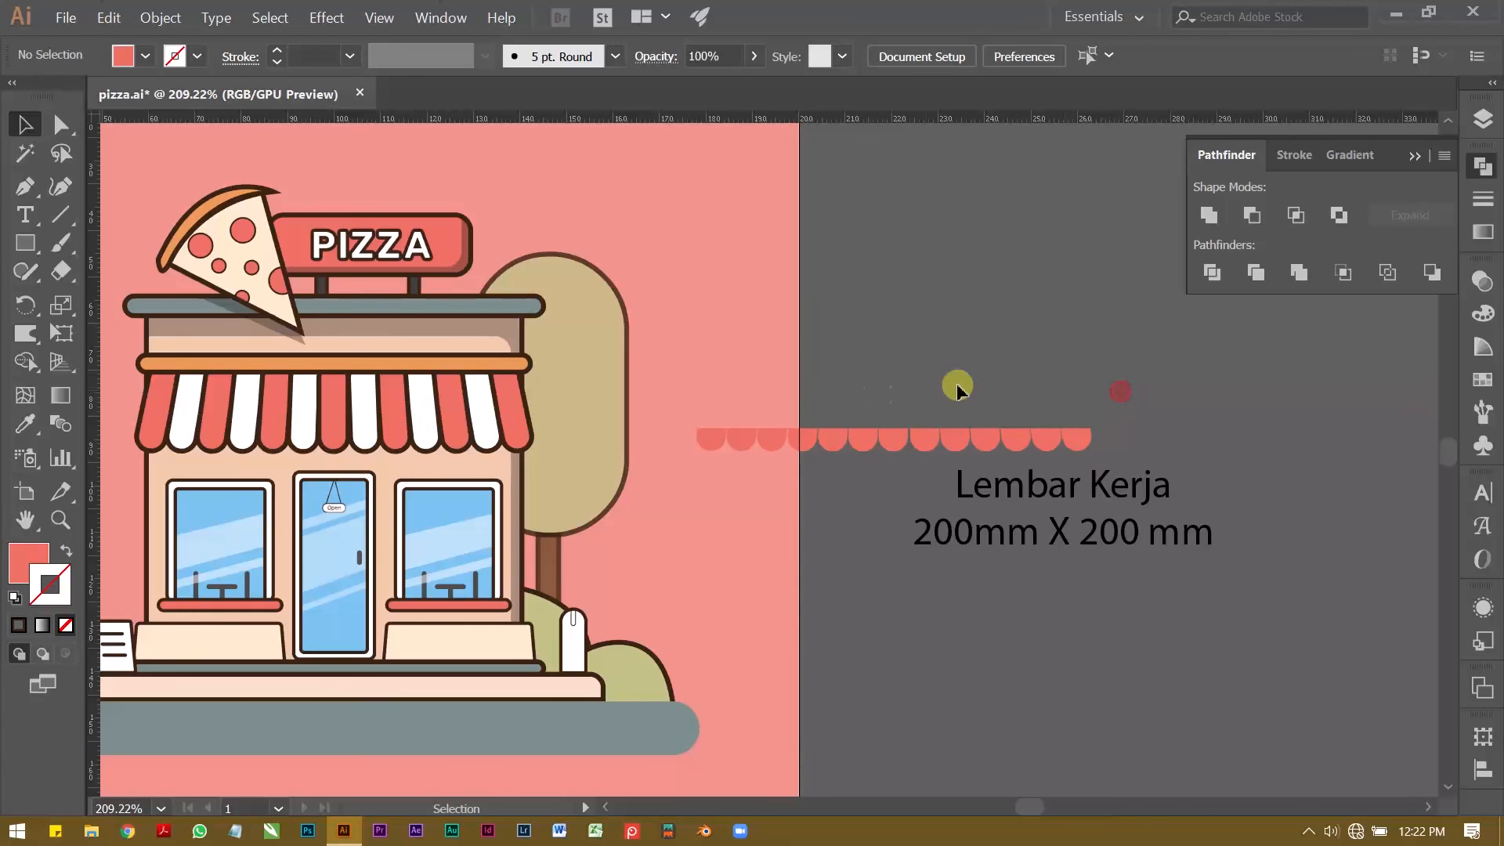
Step: Delete the stray leftover pieces around the scallops, including the unfilled fragment above the row's right end
key(z)
drag(637, 430, 856, 407)
key(v)
click(863, 443)
key(Delete)
key(z)
drag(1045, 377, 860, 384)
drag(1013, 409, 770, 423)
key(v)
drag(700, 375, 1126, 420)
click(1038, 368)
scroll(1040, 376, up, 5)
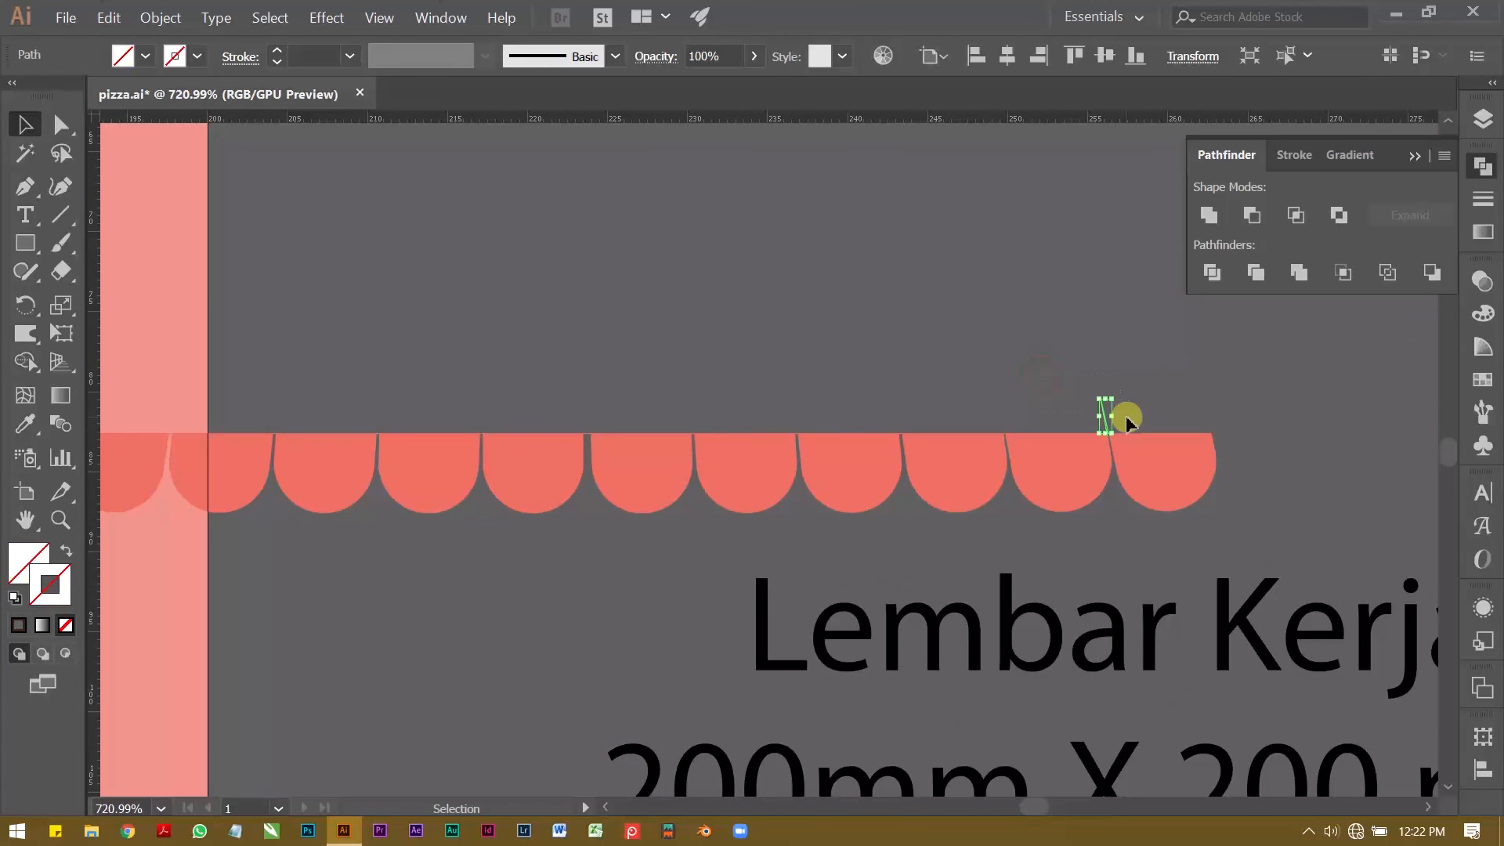
key(Delete)
Step: Delete the unfilled fragment above the left end of the scallop row
drag(460, 359, 762, 345)
drag(223, 368, 531, 420)
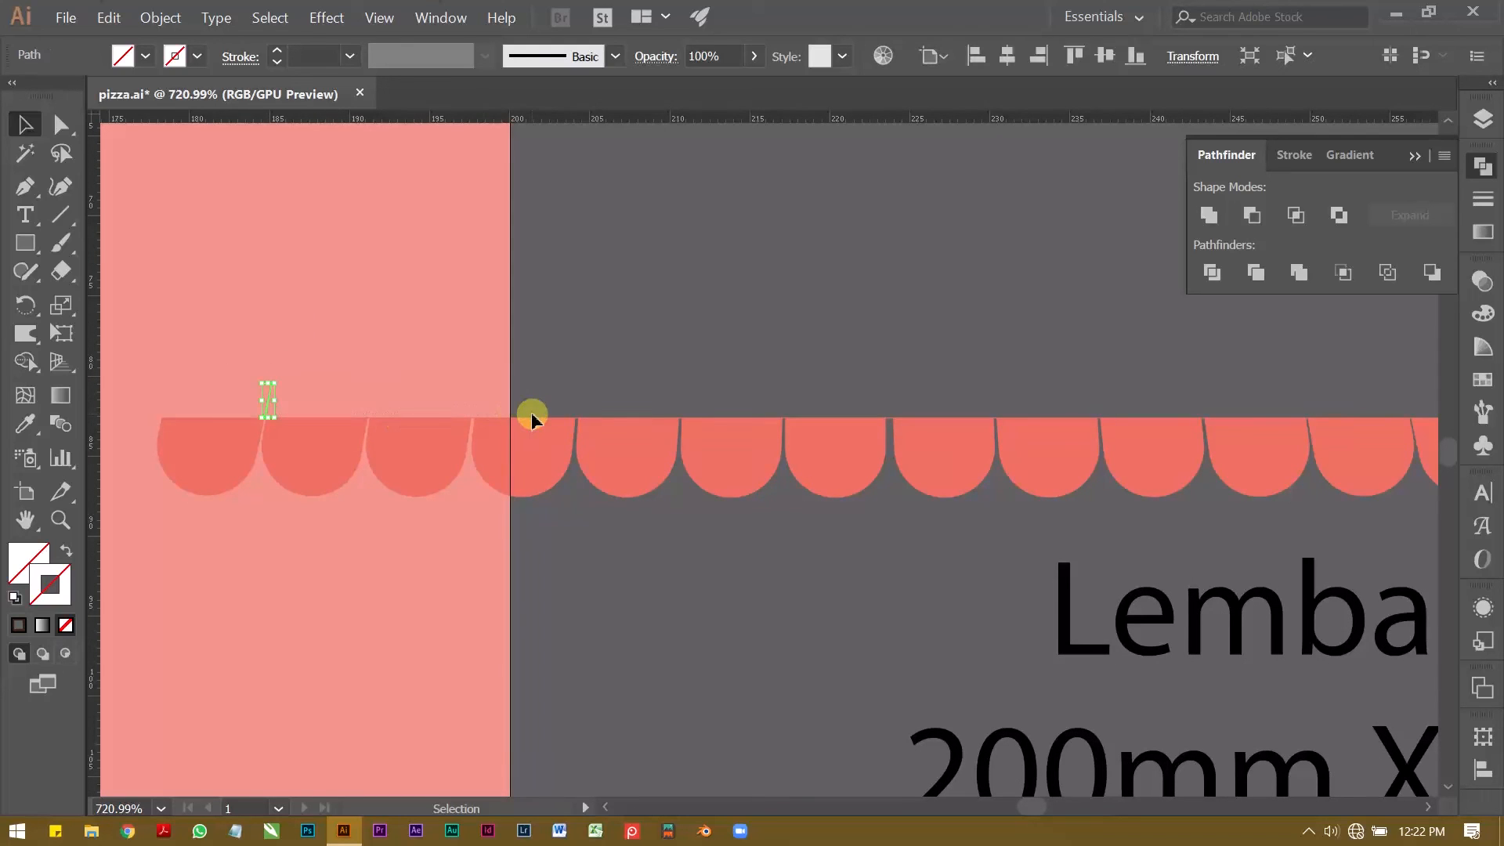
key(Delete)
key(z)
drag(879, 412, 1107, 442)
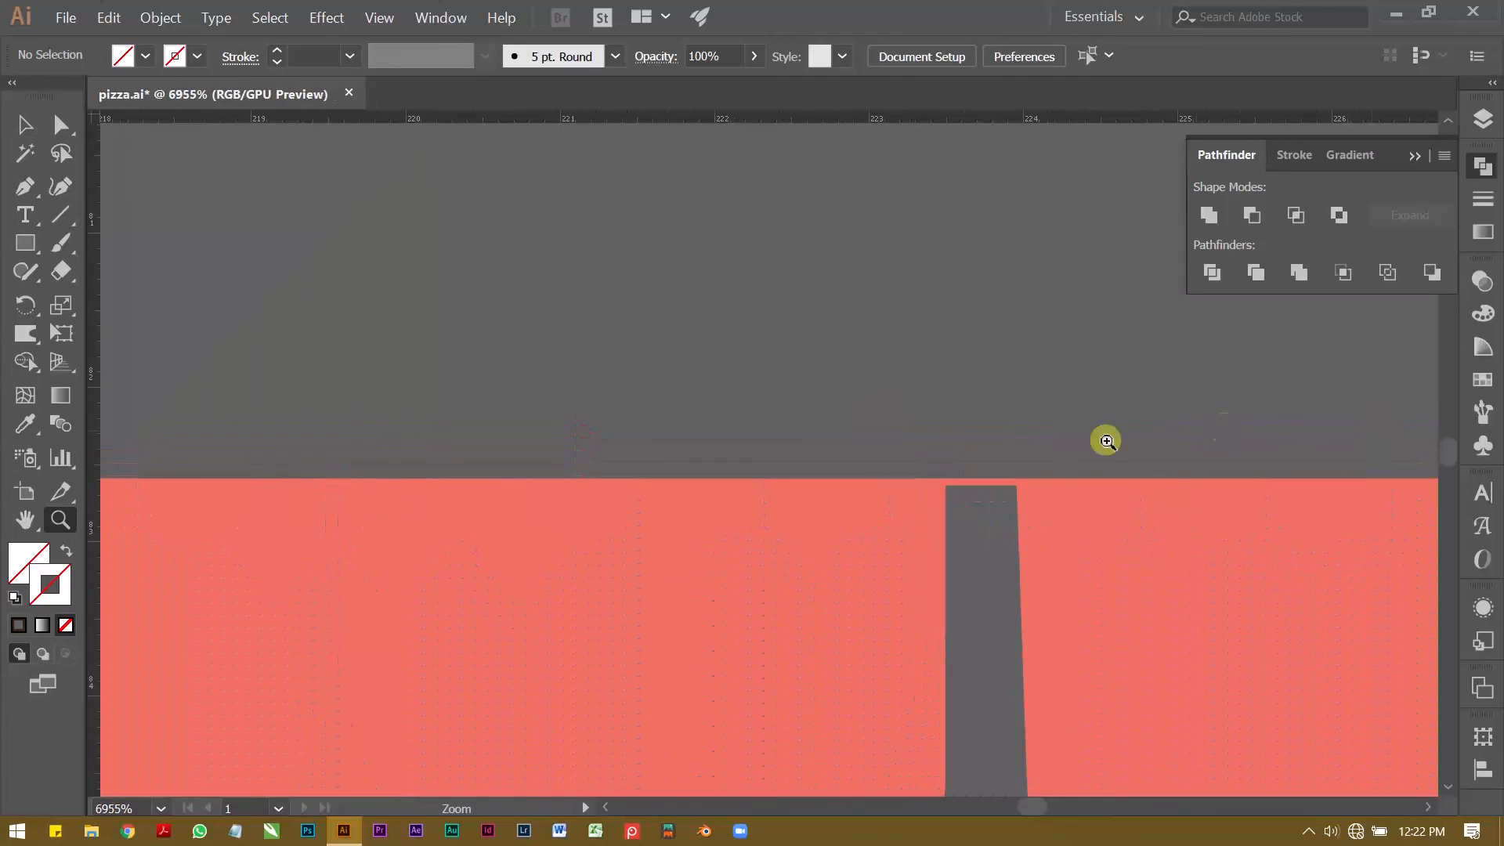
Step: Delete the remaining unfilled fragment above the middle of the scallop row
key(v)
drag(973, 460, 789, 493)
key(Delete)
key(z)
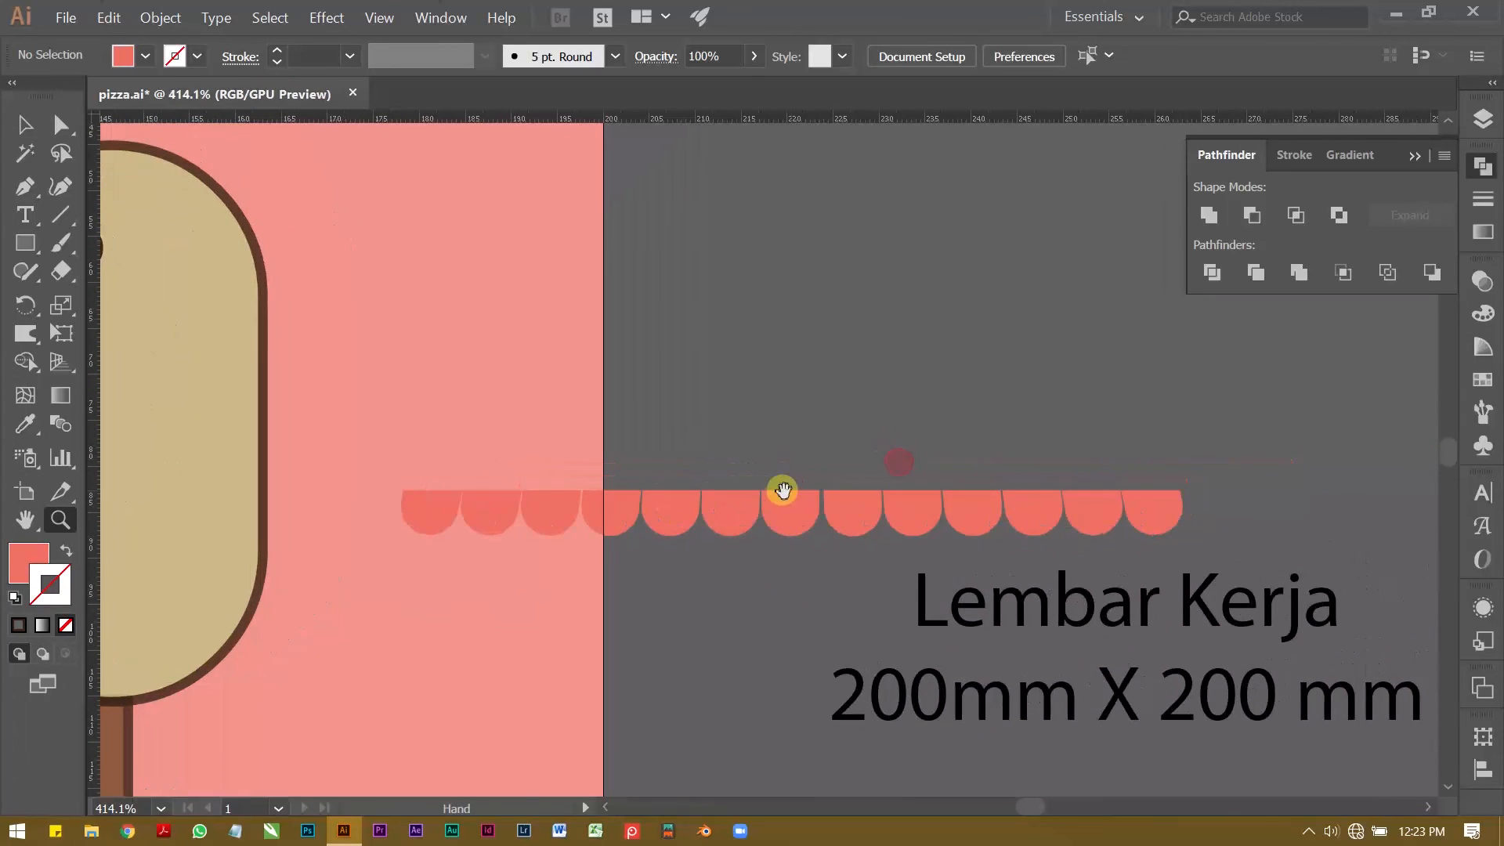
Step: Unite all the scallops with Pathfinder and apply the black 35% opacity style sampled from the sign's shadow
key(v)
drag(379, 456, 1194, 523)
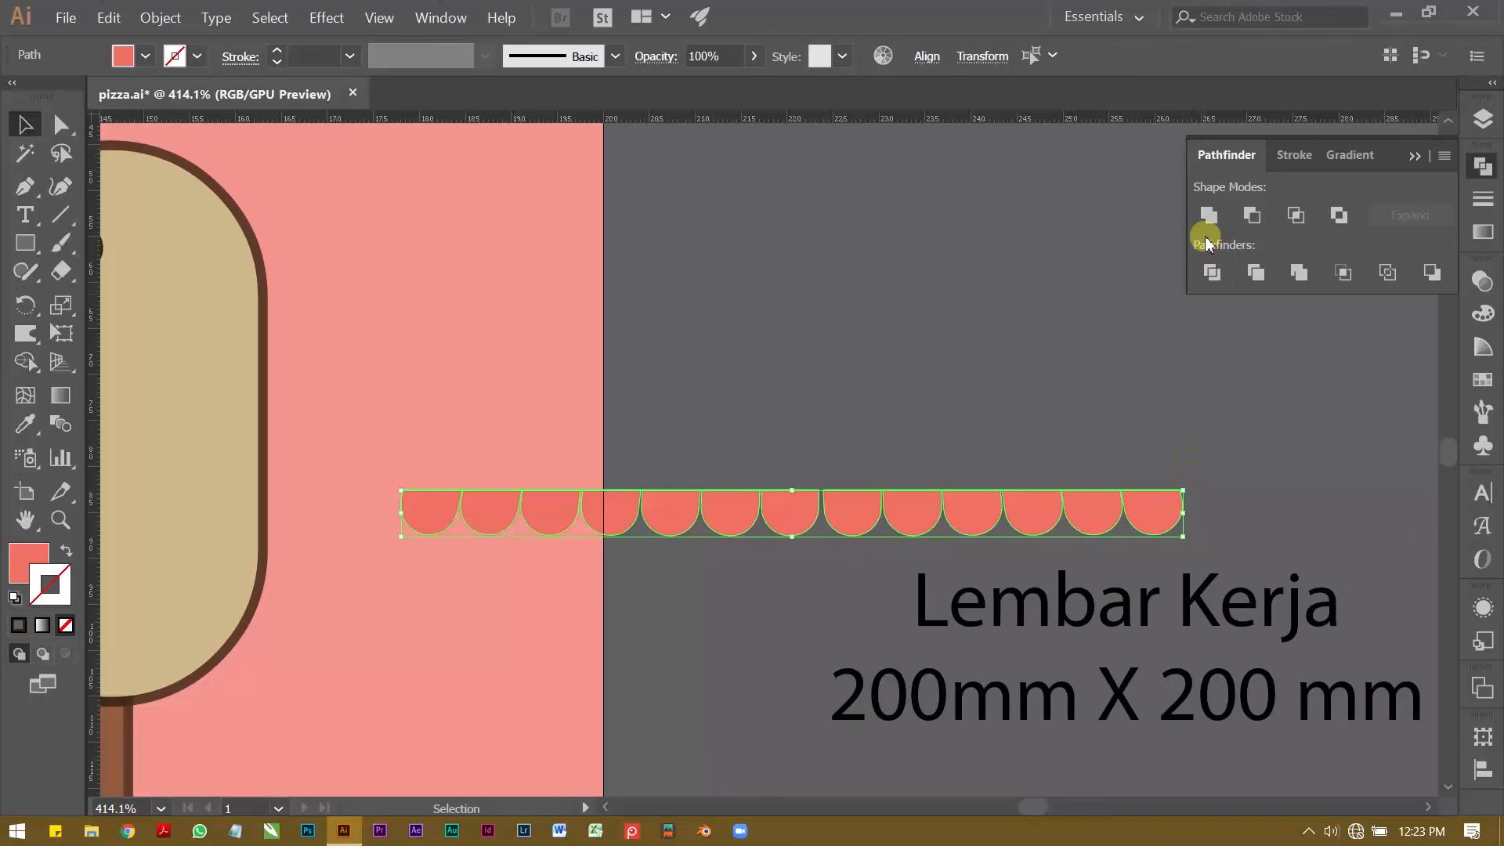
click(1207, 210)
key(z)
drag(939, 378, 827, 481)
key(v)
key(i)
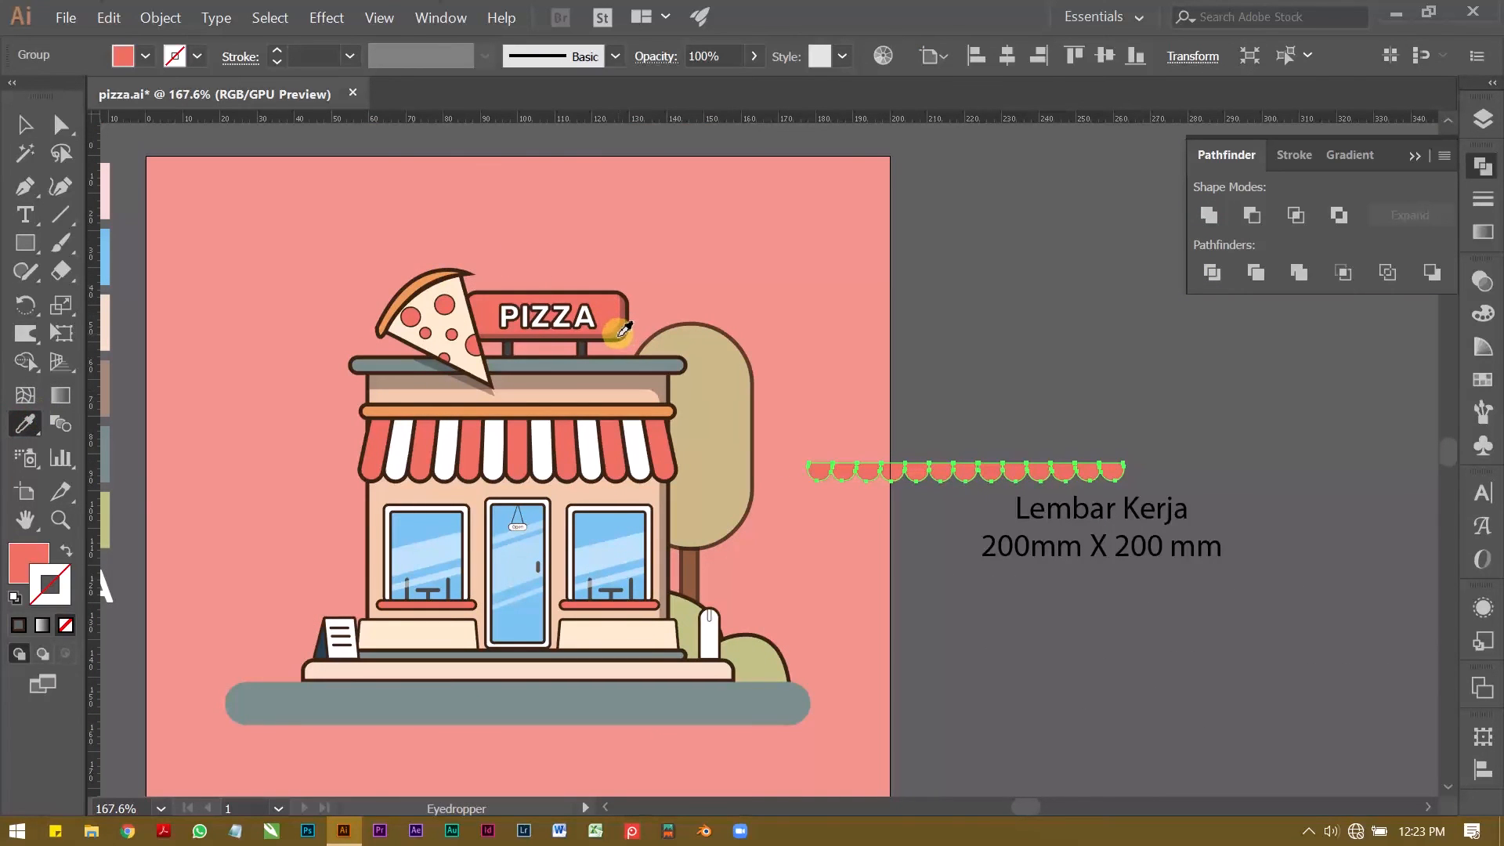
click(619, 336)
Step: Move the scalloped shadow onto the rounded lower ends of the awning stripes
key(v)
drag(1108, 474, 665, 489)
key(z)
click(513, 454)
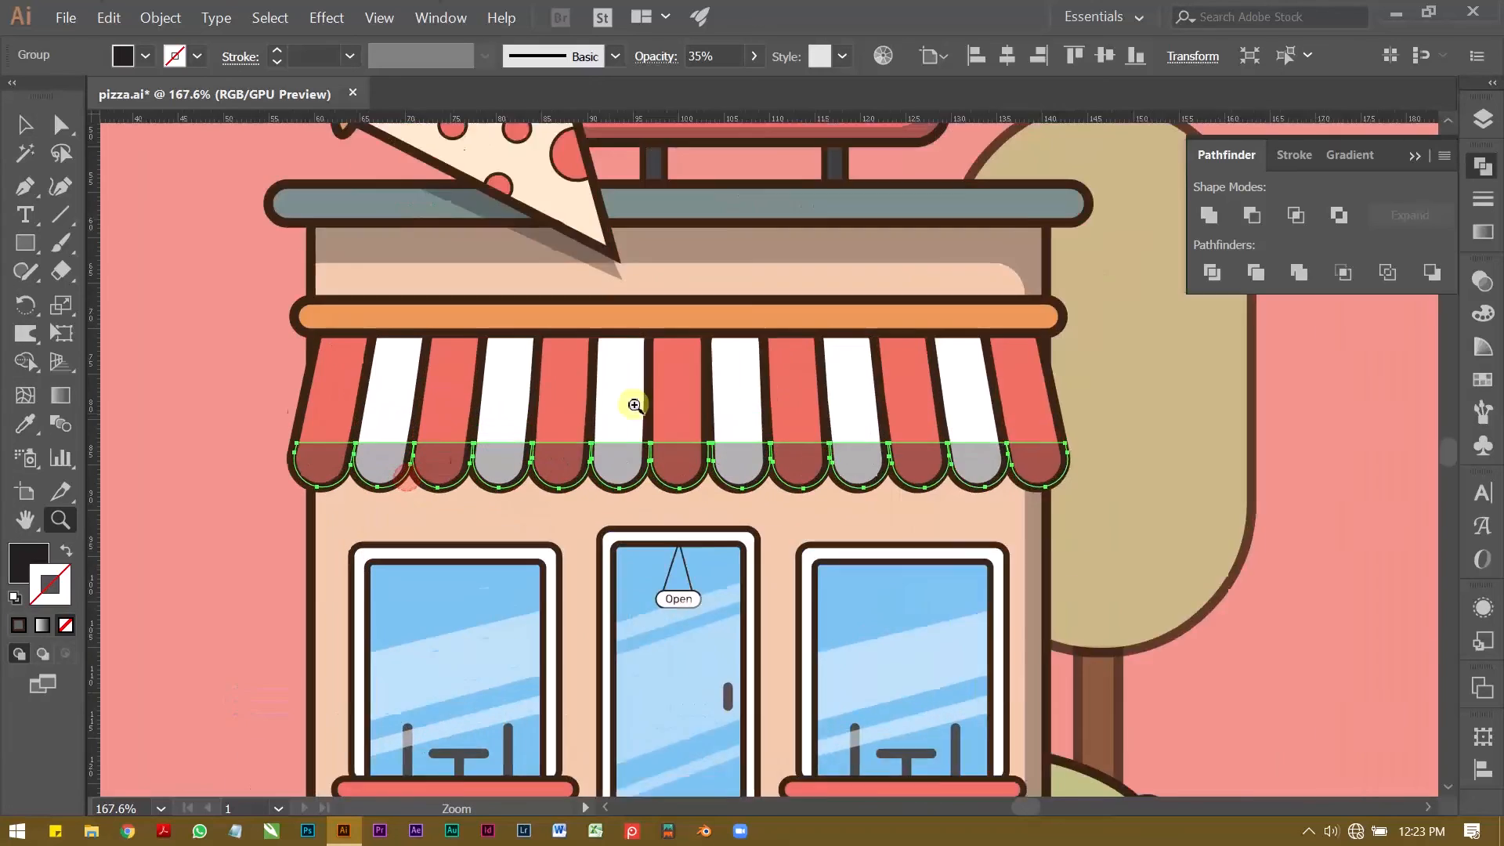
key(v)
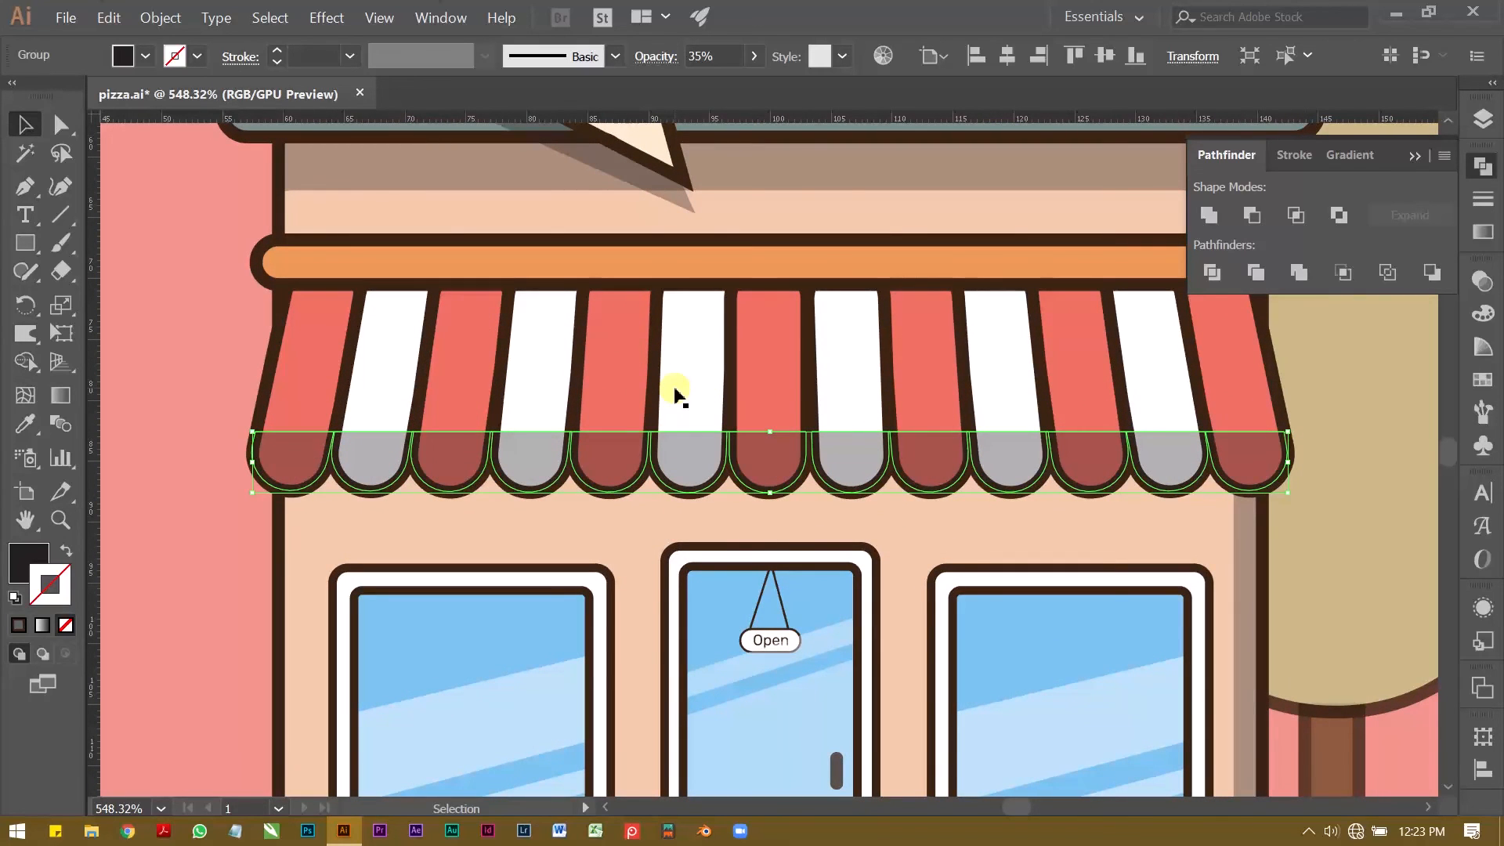
click(199, 322)
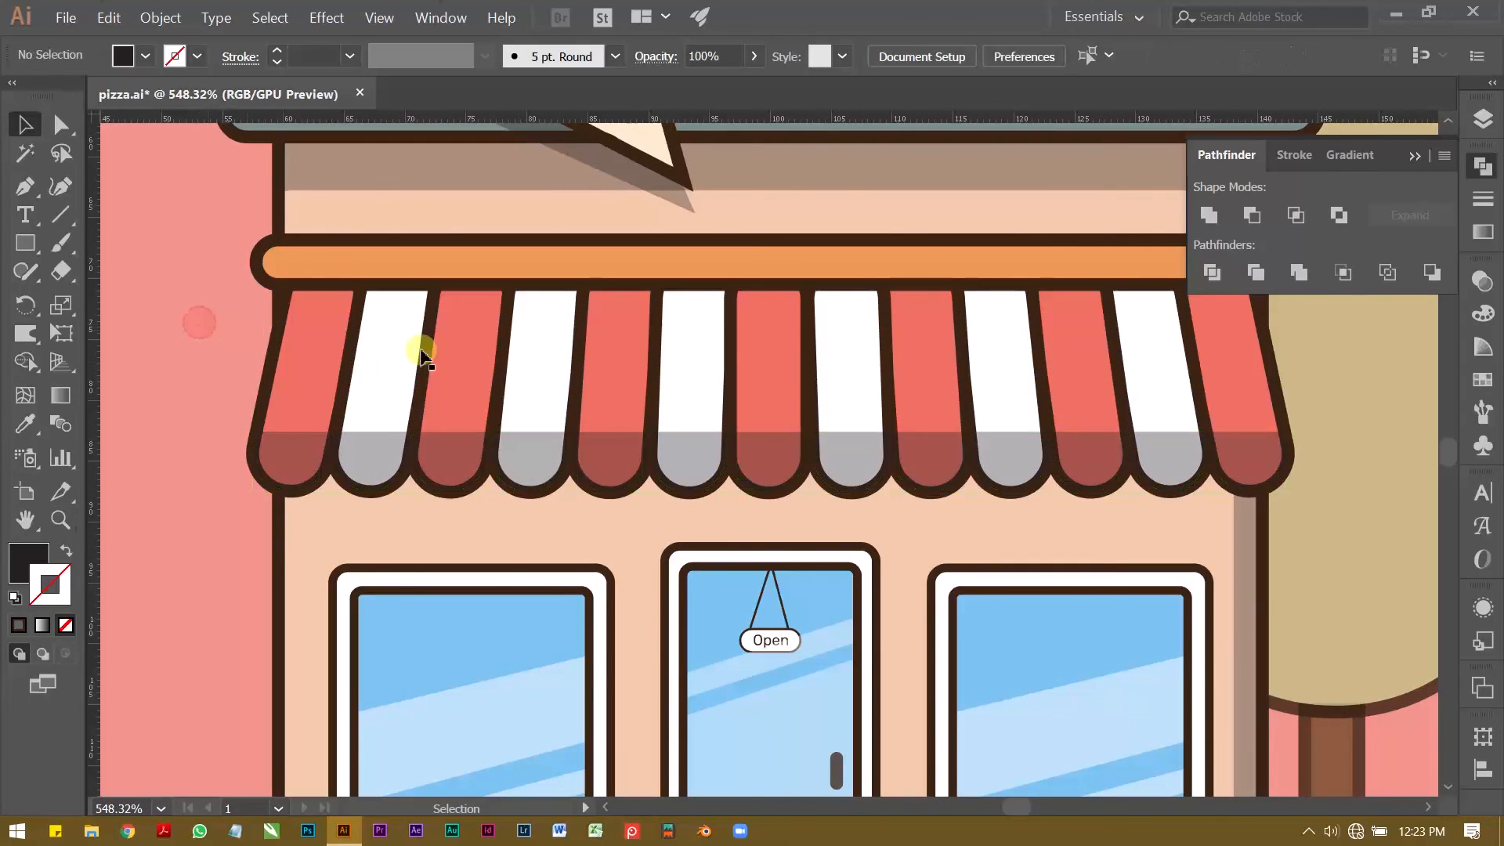
Step: Examine the awning's scalloped shadow up close and within the whole illustration
key(z)
drag(775, 340, 487, 329)
drag(614, 299, 453, 349)
drag(547, 460, 752, 329)
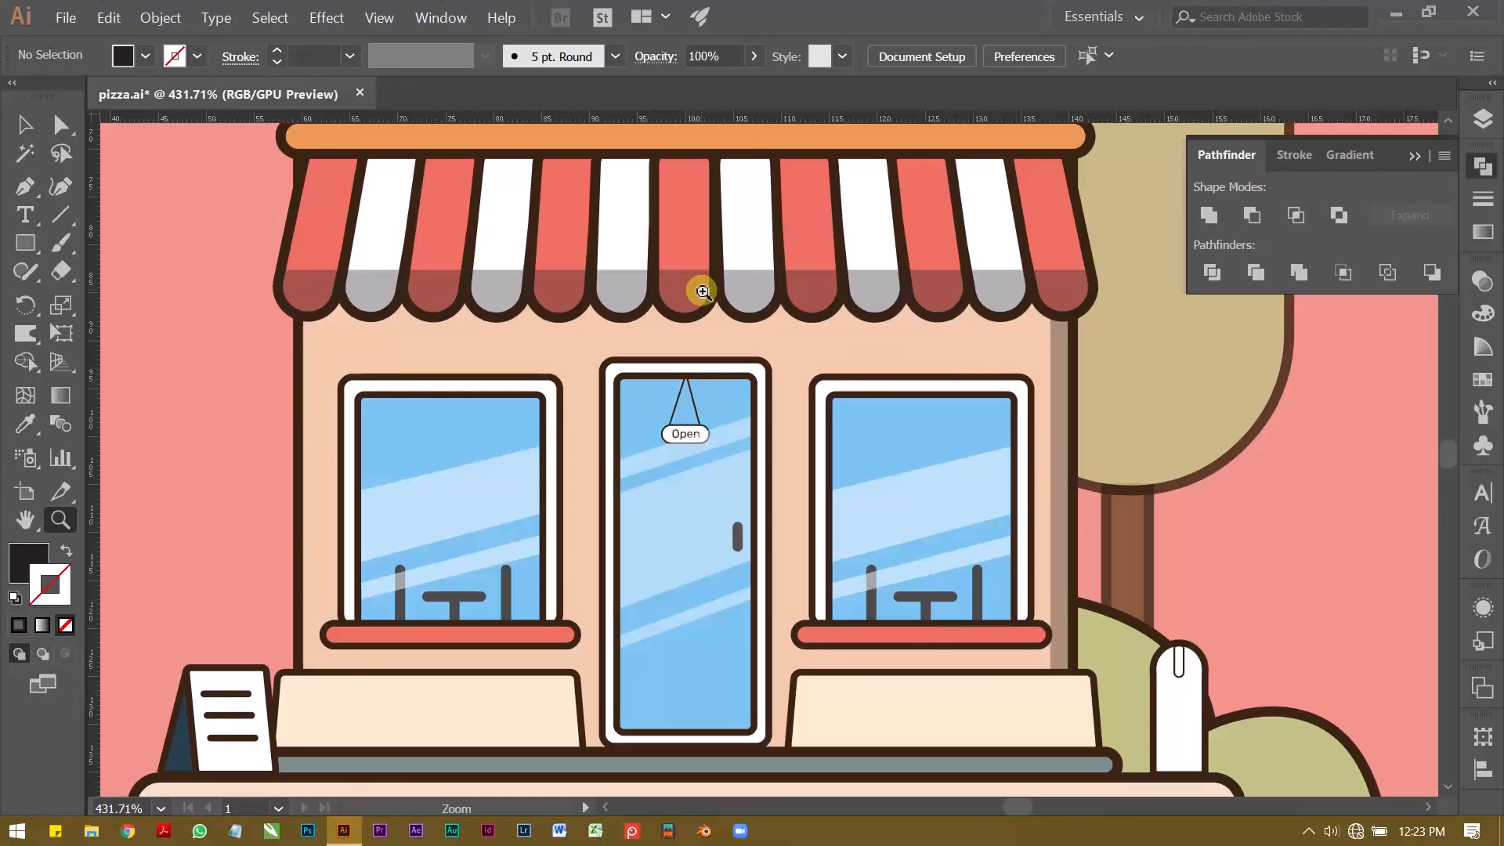
key(v)
key(z)
drag(790, 281, 564, 305)
drag(811, 329, 650, 395)
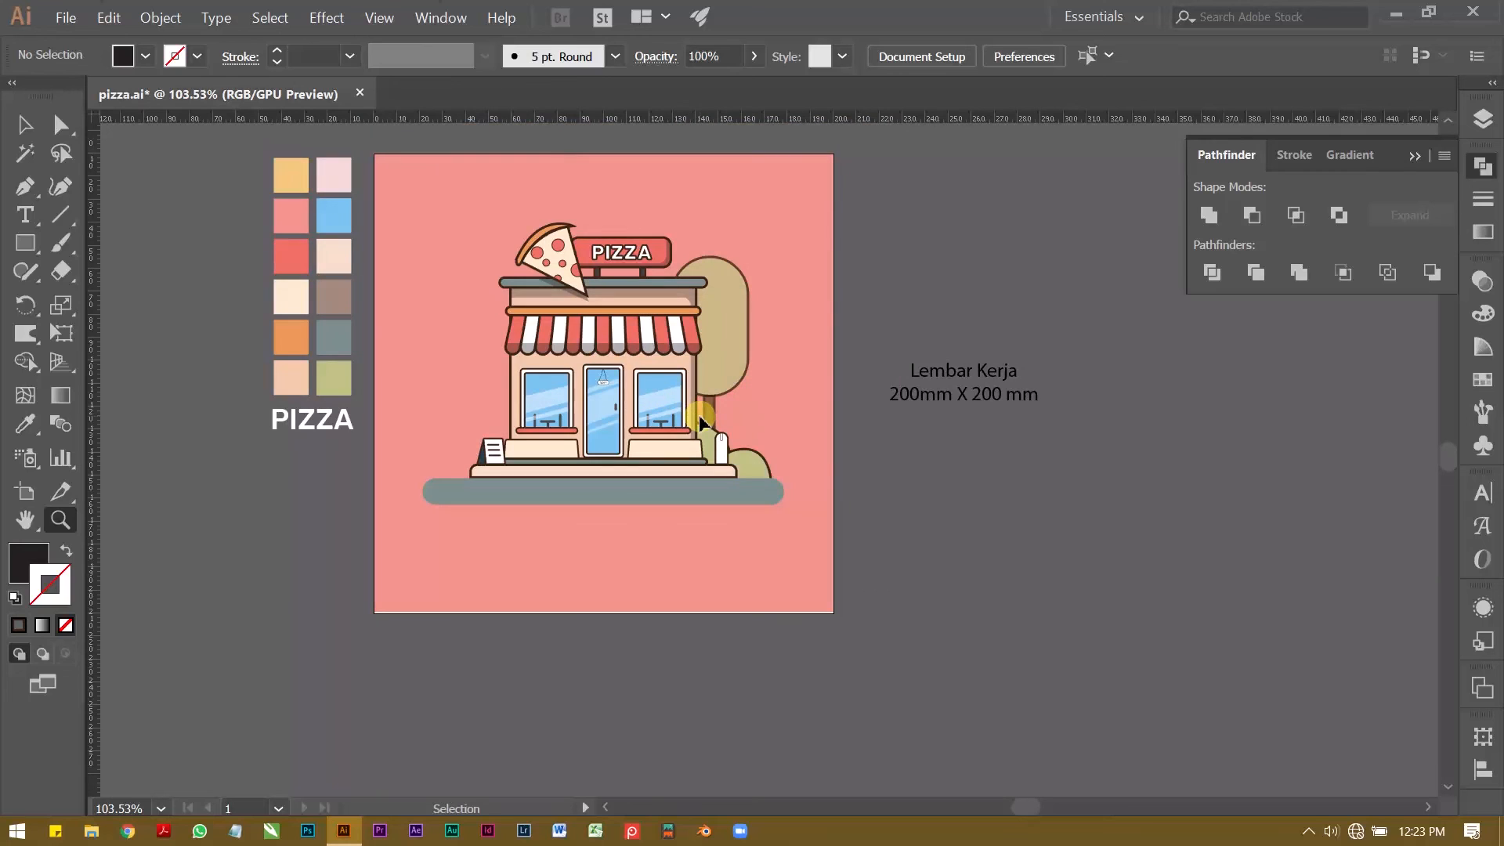
Step: Duplicate the awning's scalloped shadow slightly lower onto the wall and send the copy to the back
drag(535, 358, 906, 346)
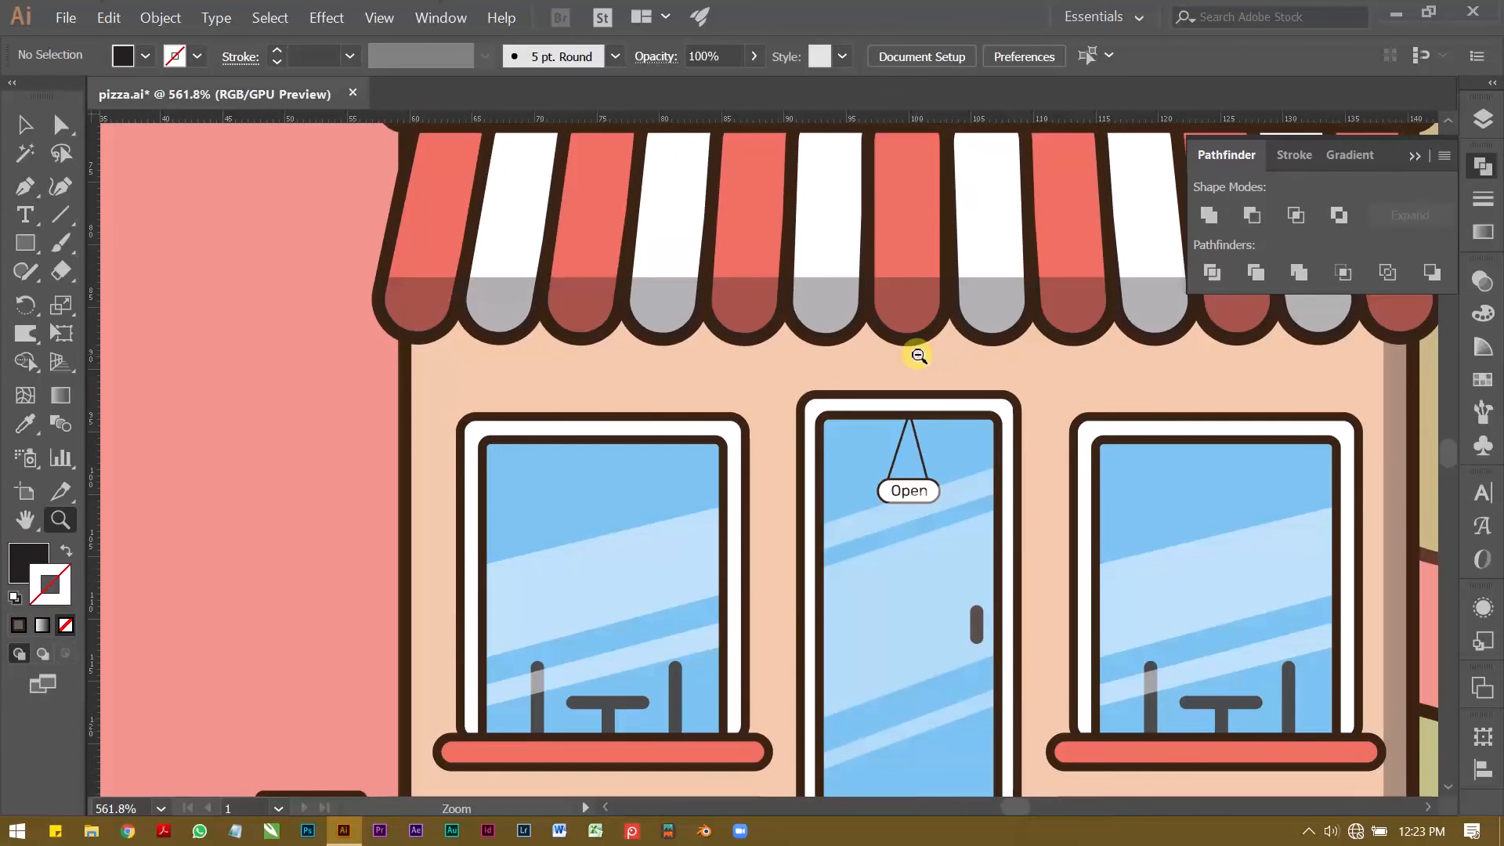
key(v)
drag(673, 294, 709, 342)
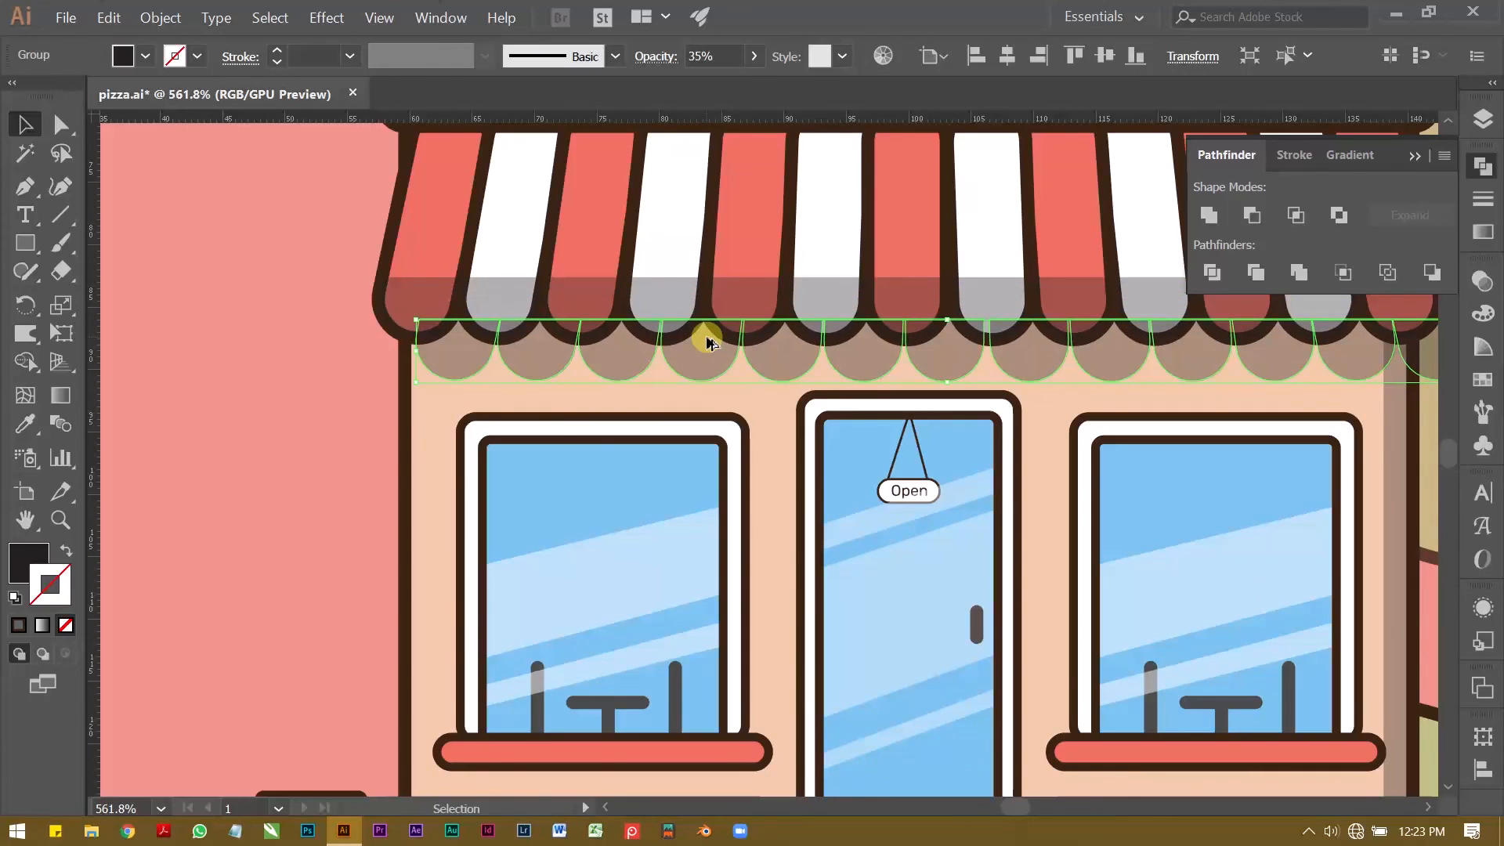
key(a)
key(ctrl+shift+bracketleft)
Step: Send the peach wall rectangle to the back, behind the scalloped shadow copy
key(v)
click(436, 408)
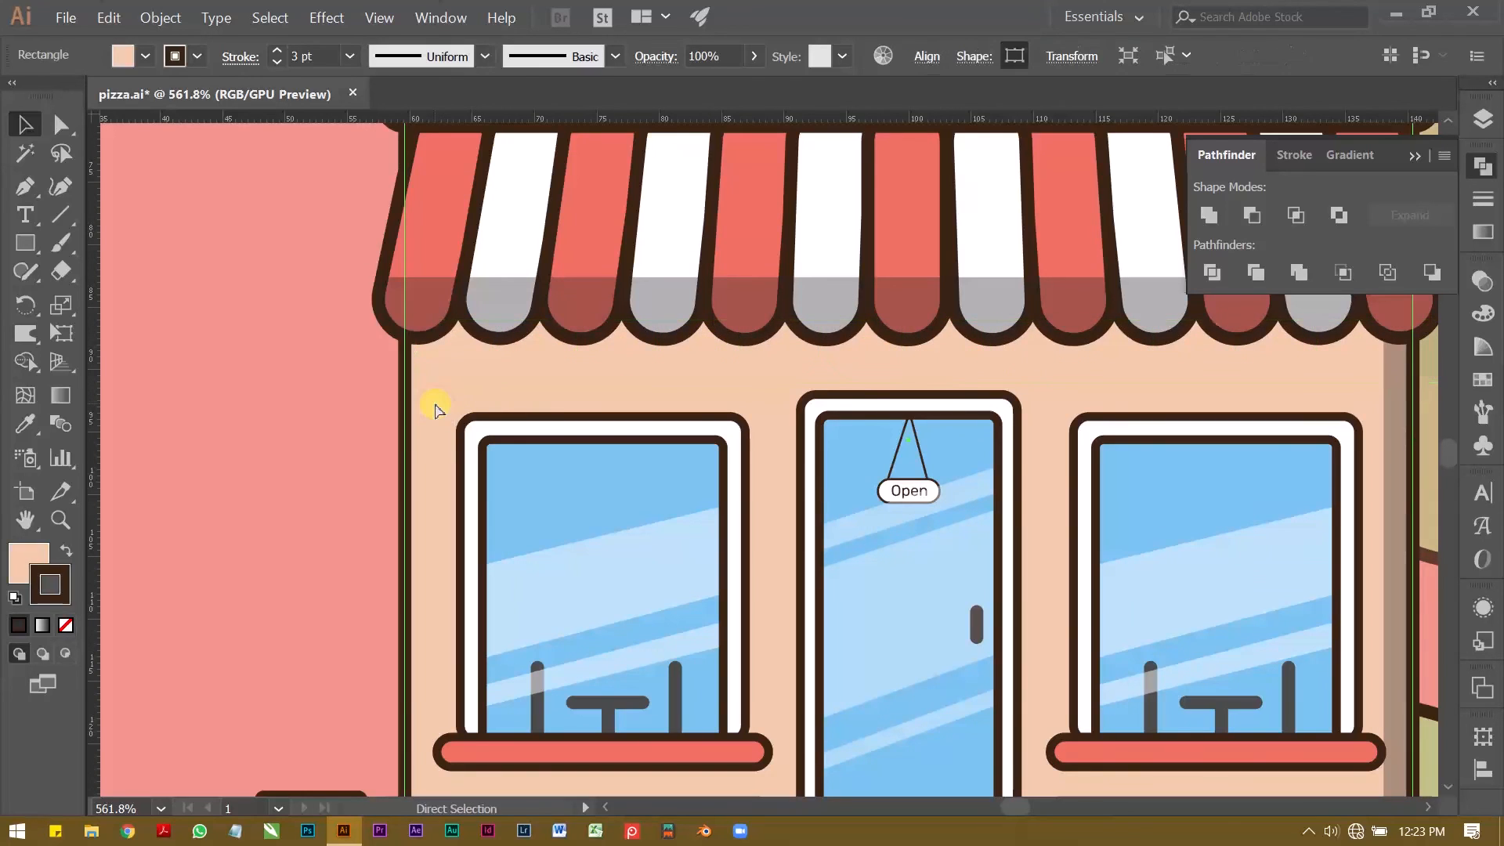
key(ctrl+shift+bracketleft)
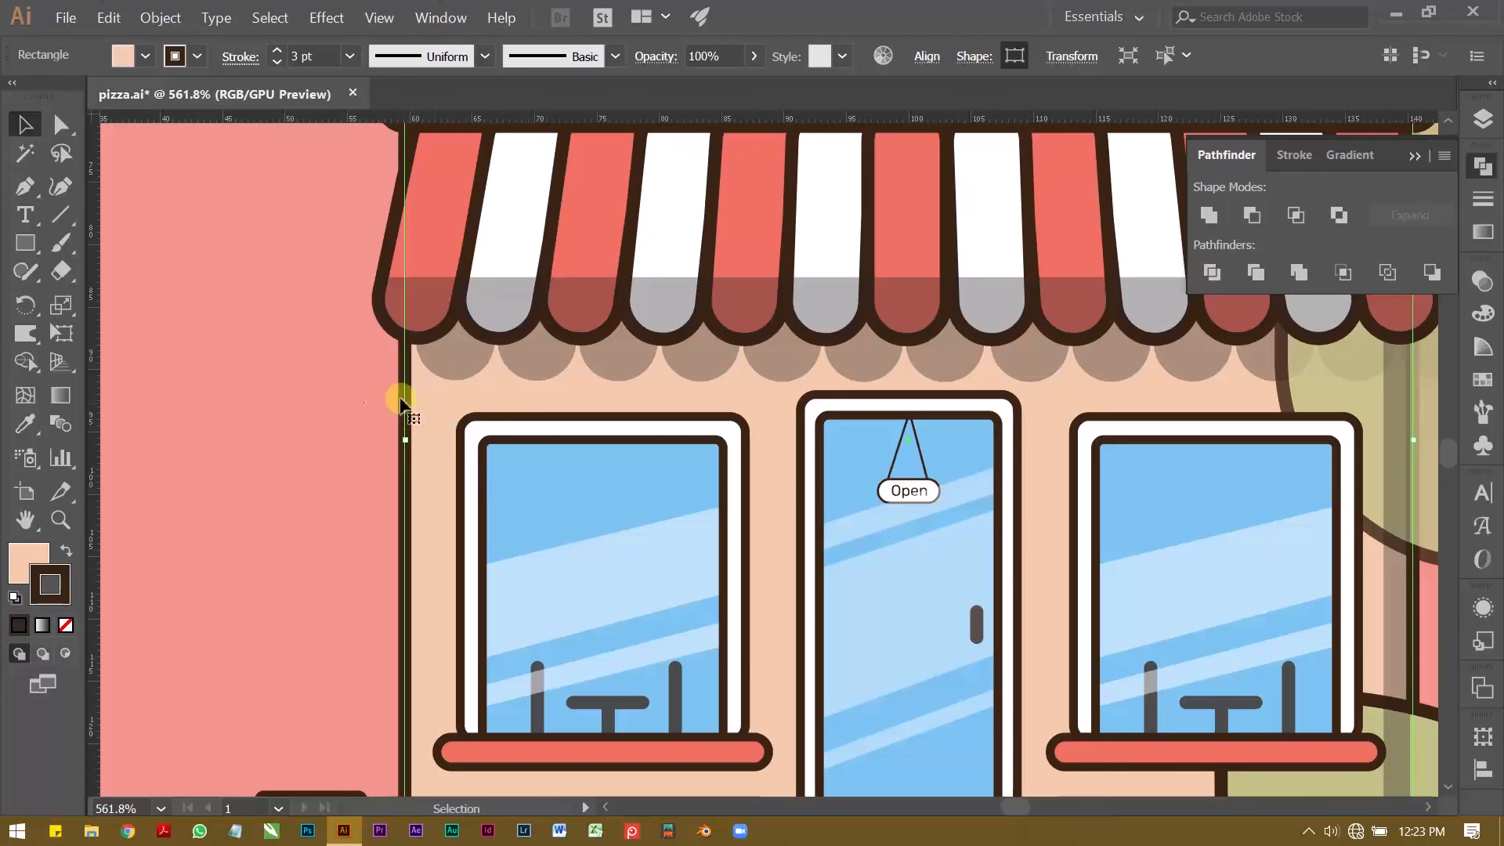
click(251, 369)
Step: Isolate the wall's scalloped shadow group and draw a rectangle over it spanning the wall's width
key(z)
drag(645, 422, 433, 437)
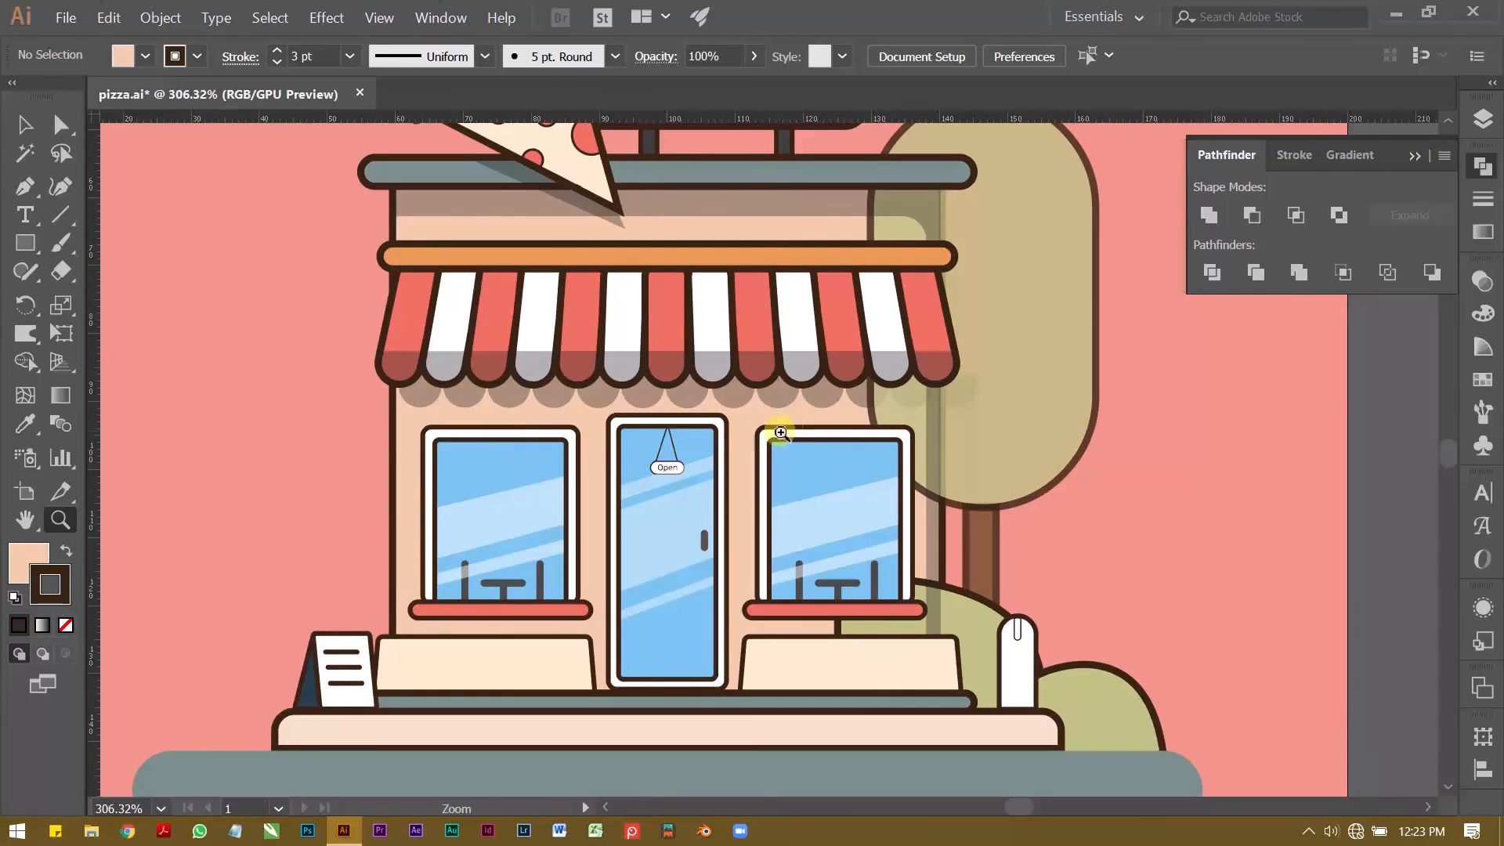
click(781, 433)
key(v)
double_click(892, 378)
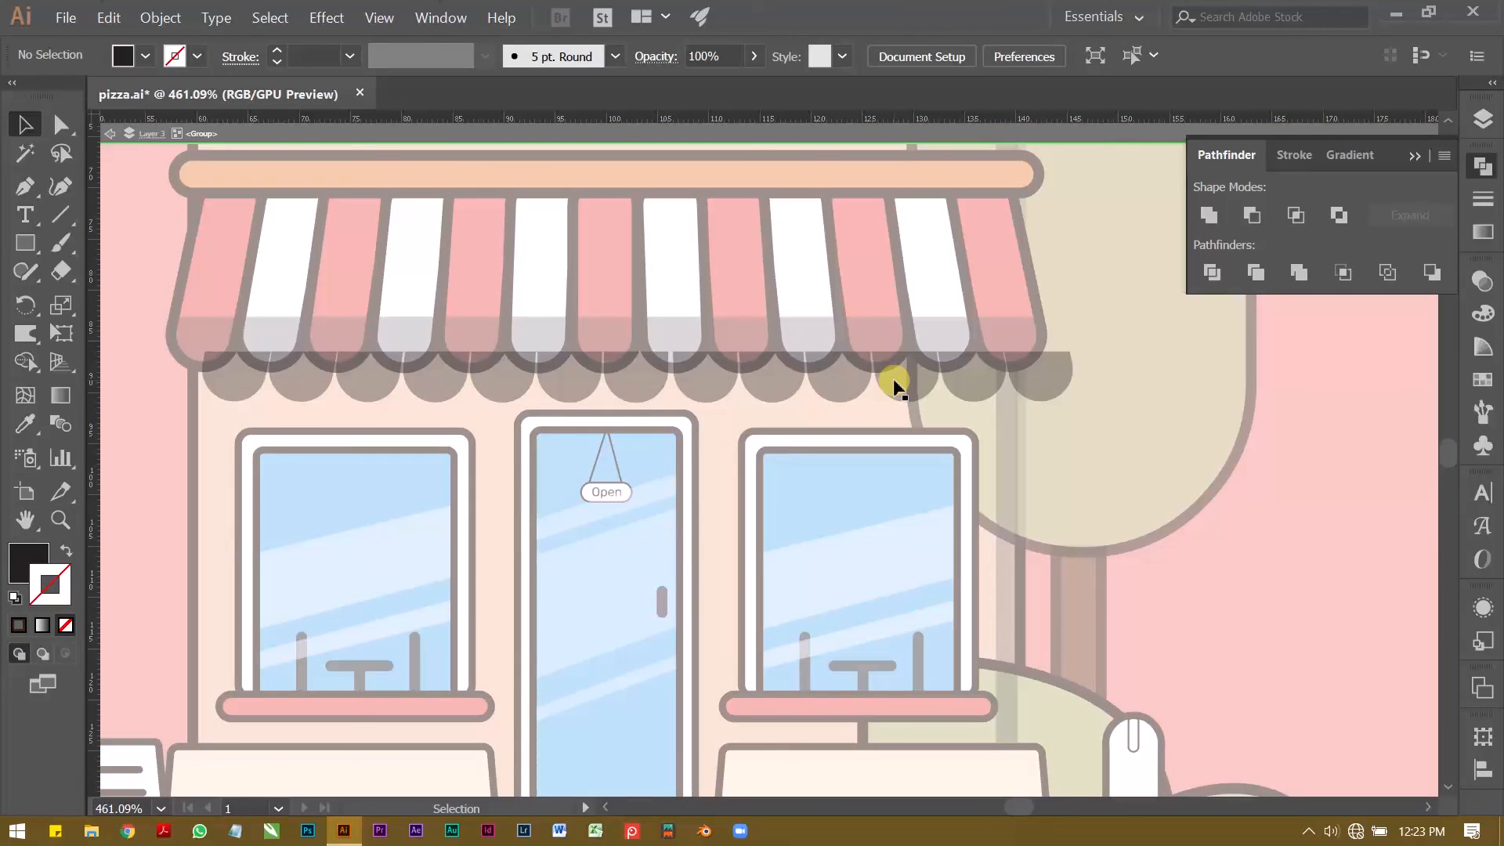
click(24, 243)
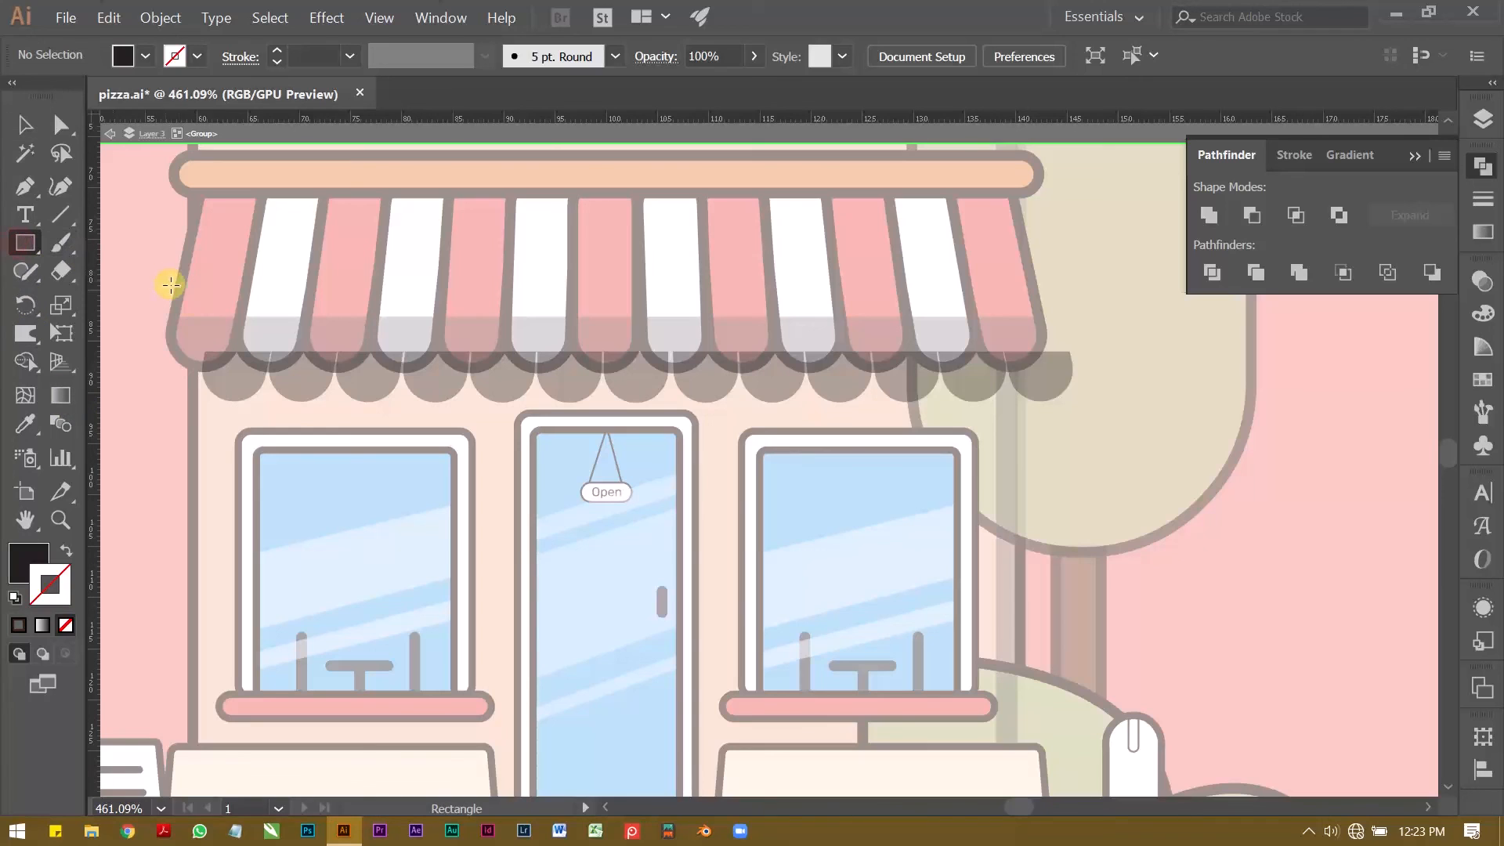
drag(195, 326, 916, 417)
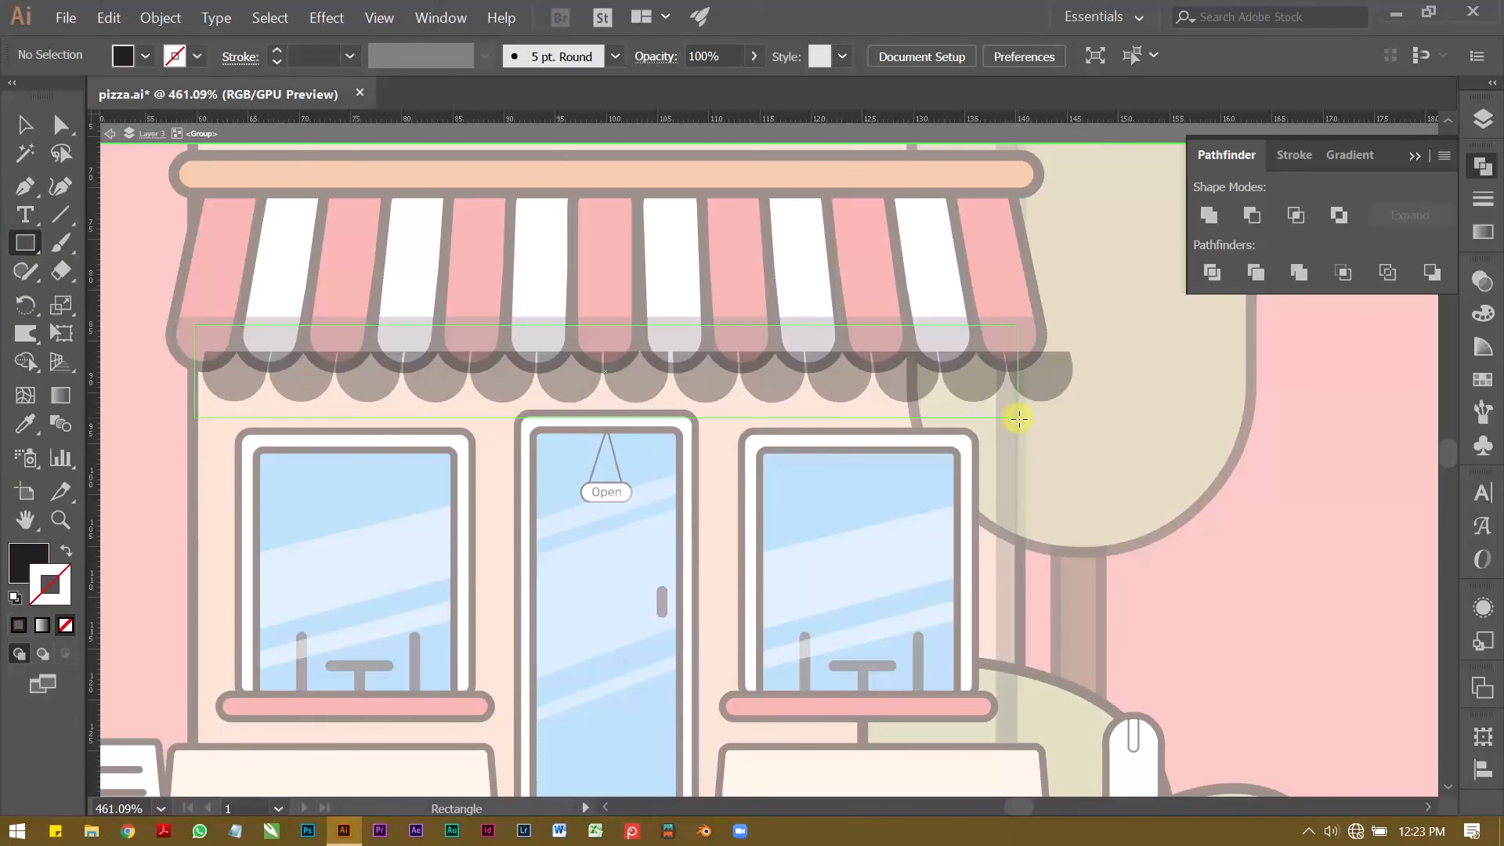
drag(1018, 418, 1015, 415)
Step: Clip the scalloped shadow to the rectangle with a clipping mask and leave isolation mode
key(v)
shift+click(1038, 387)
right_click(1039, 387)
click(1115, 572)
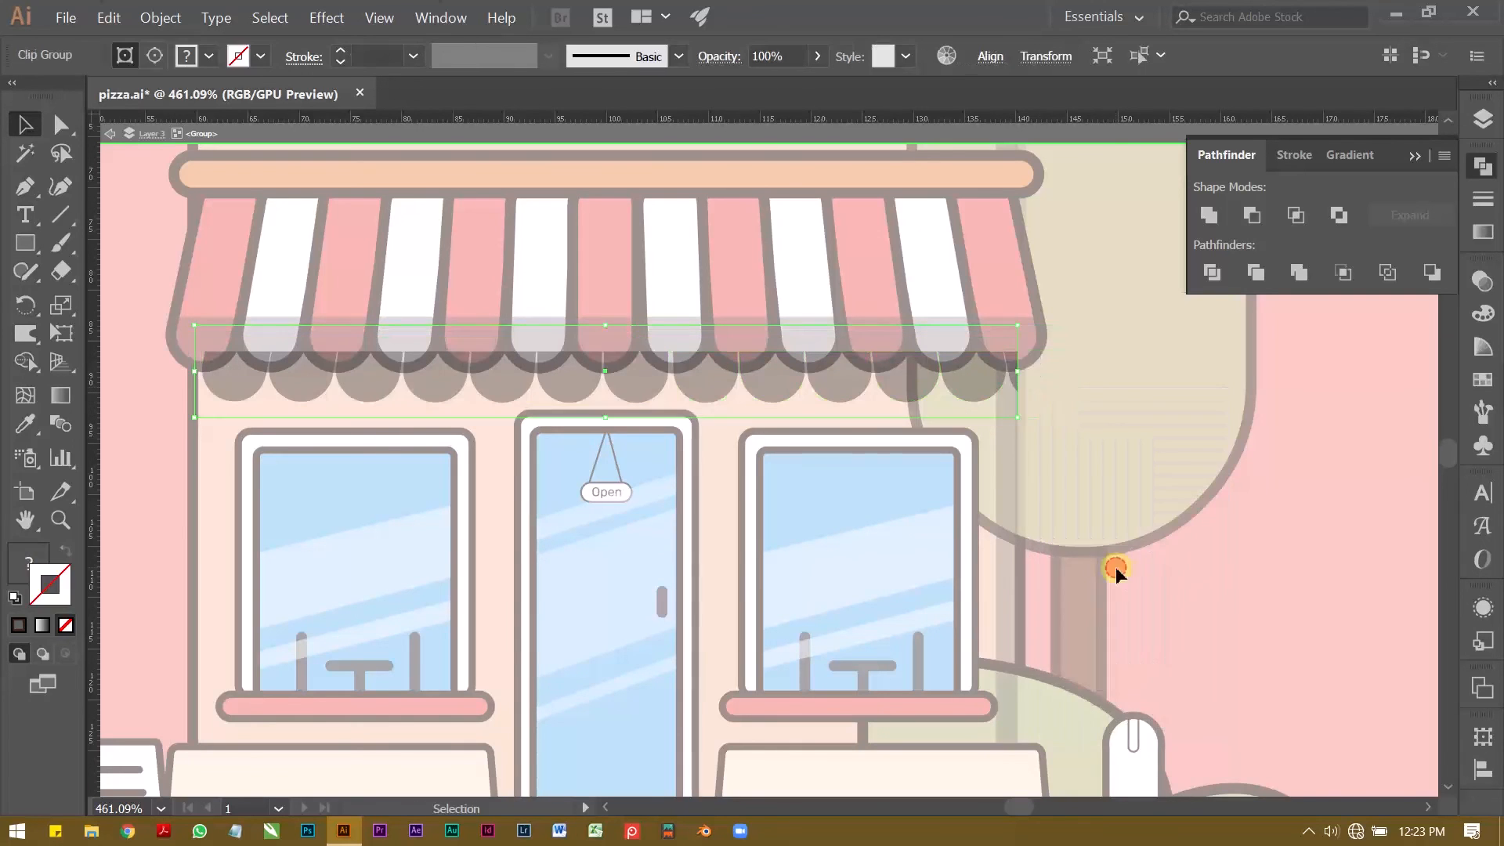
double_click(1266, 624)
Step: Send the tree's foliage to the back, behind the shop wall
key(z)
key(v)
click(1120, 440)
key(ctrl+shift+[)
click(1288, 485)
double_click(964, 385)
key(z)
drag(975, 371, 1023, 371)
key(ctrl+z)
key(ctrl+z)
double_click(997, 401)
double_click(1074, 325)
double_click(1208, 423)
Step: Draw a closed shadow outline with the Pen tool between the left window sill and the cream panel below it
key(z)
drag(1202, 422, 1018, 411)
key(space)
drag(897, 356, 524, 336)
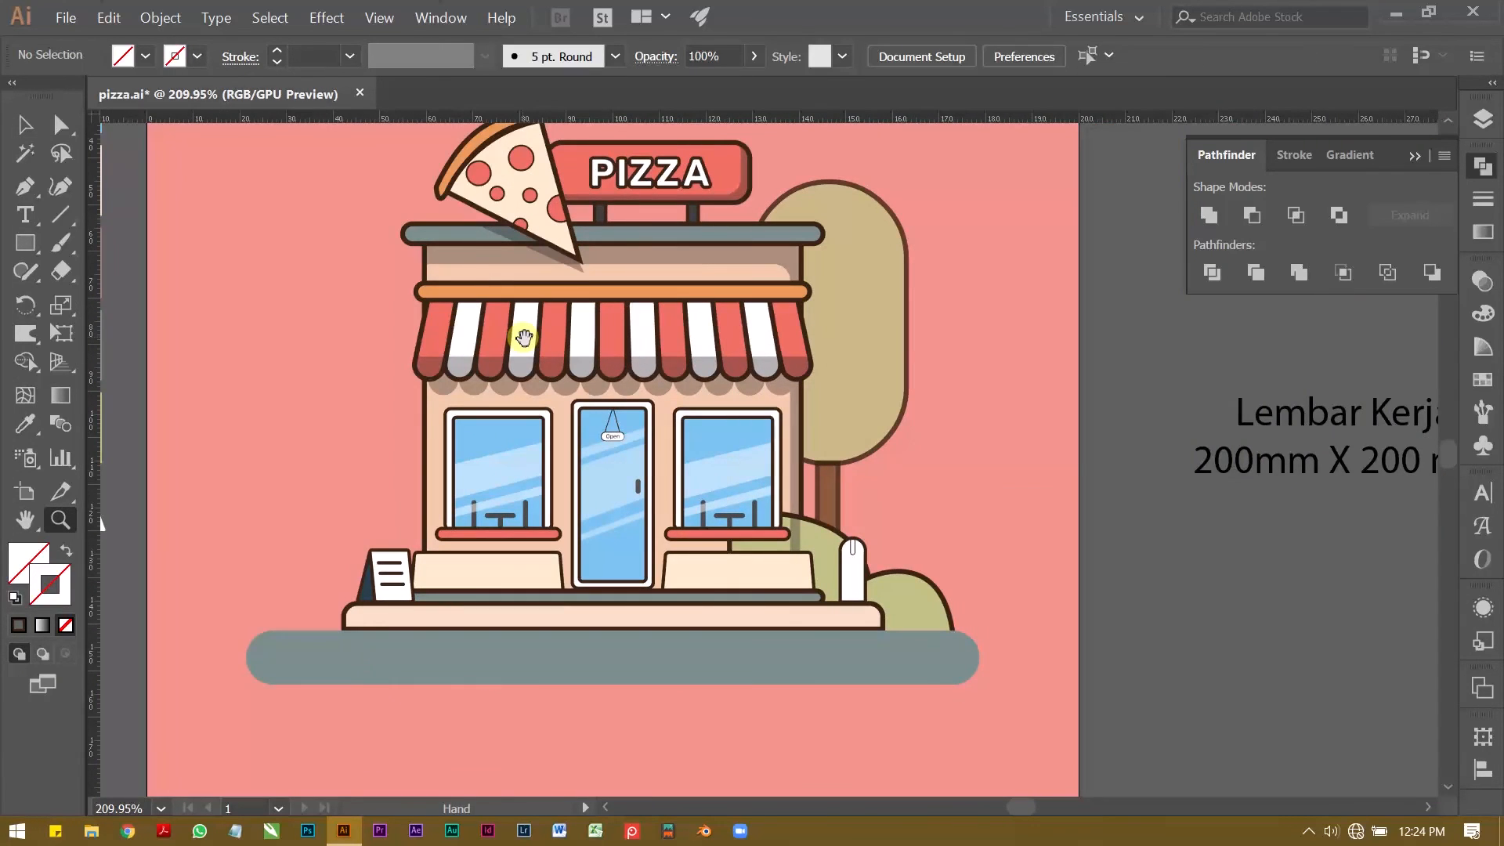
drag(549, 411, 578, 406)
drag(444, 631, 687, 656)
key(space)
drag(556, 624, 574, 529)
key(p)
click(754, 499)
drag(766, 553, 763, 576)
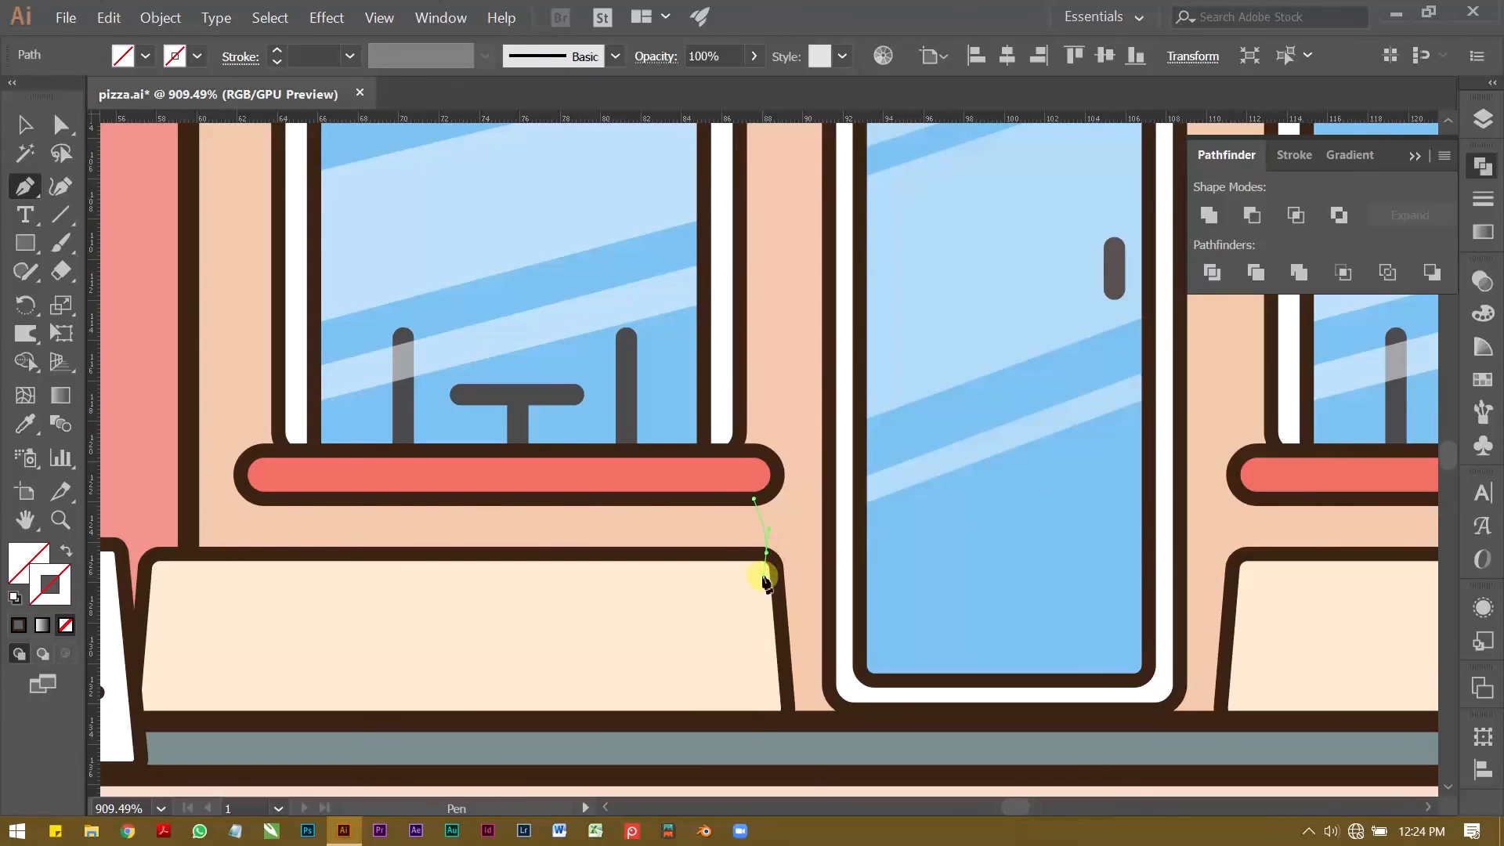
click(766, 553)
click(259, 554)
click(251, 495)
click(753, 499)
Step: Fill the shape under the left sill with the black 35% opacity style sampled from an existing shadow
key(z)
drag(392, 480, 255, 502)
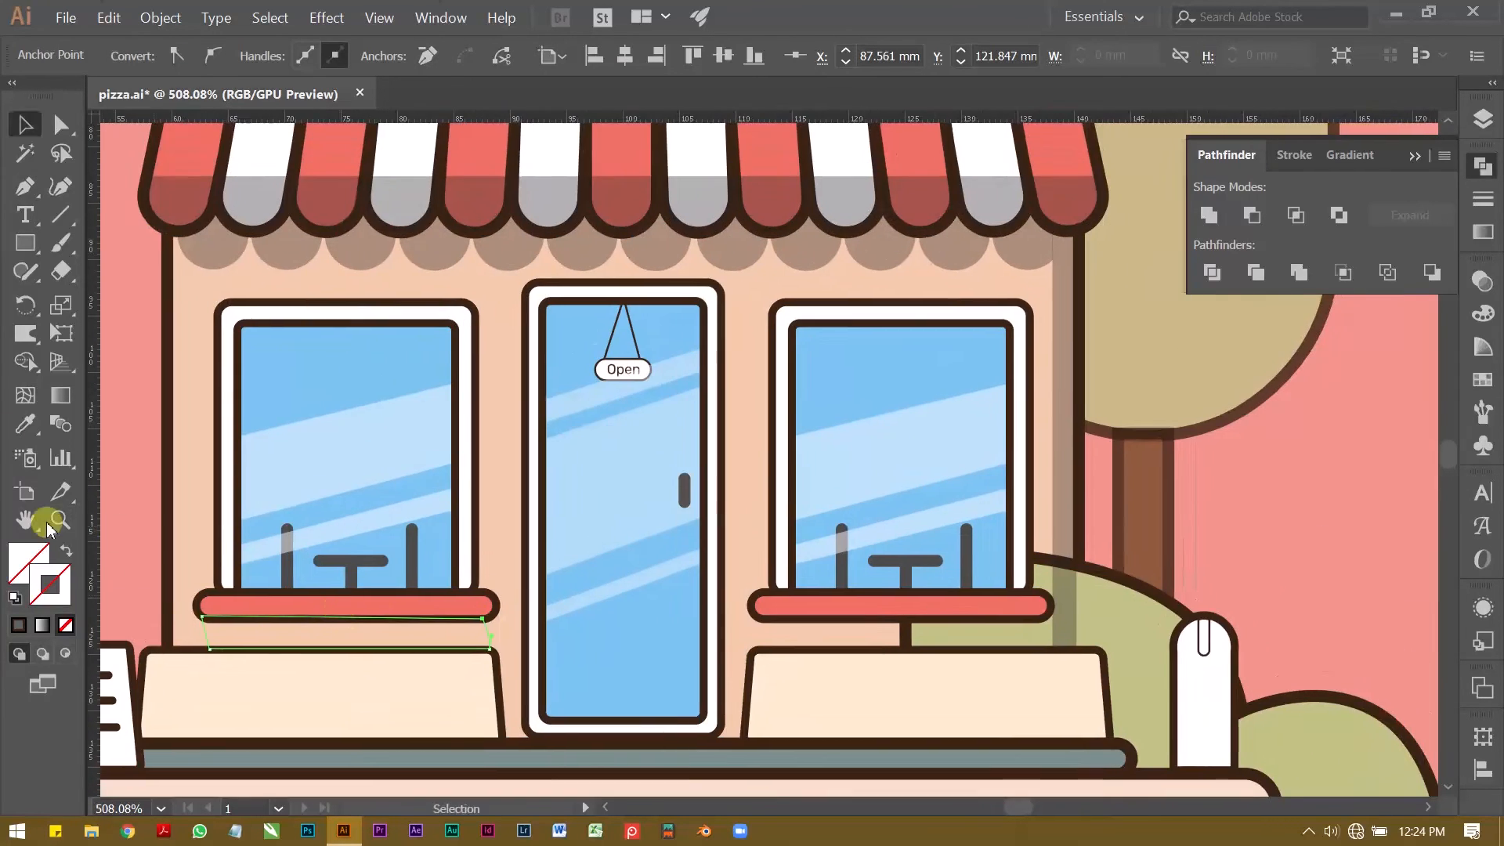
click(26, 425)
click(233, 247)
click(28, 429)
click(184, 190)
scroll(190, 190, up, 4)
click(773, 131)
scroll(774, 131, down, 4)
Step: Bring the left red window sill and the cream panel below it to the front, above the new shadow
key(z)
drag(248, 648, 436, 631)
key(v)
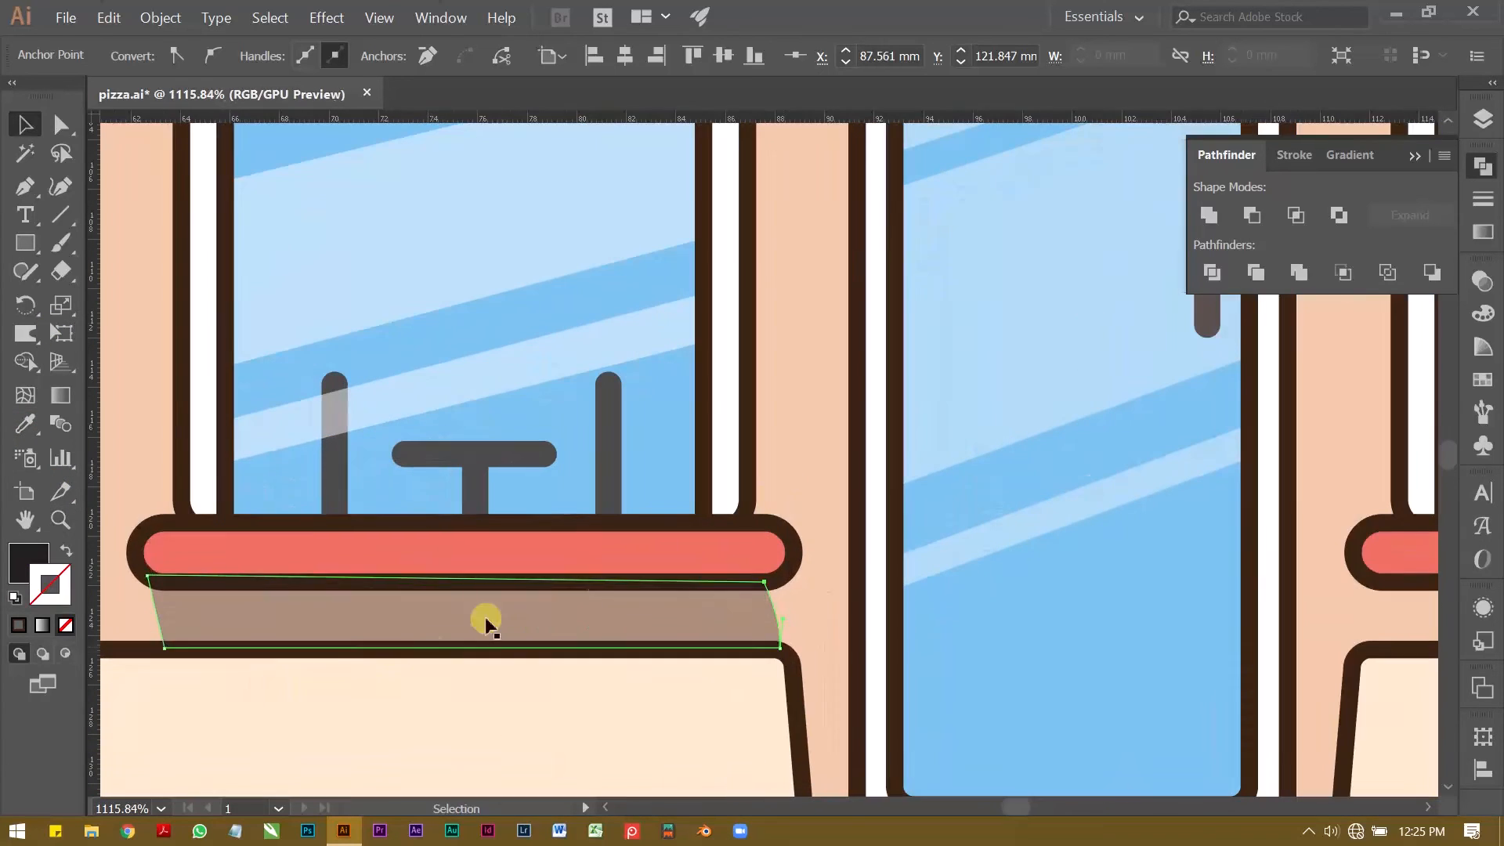
click(668, 621)
click(696, 557)
key(ctrl+shift+bracketright)
click(751, 691)
key(z)
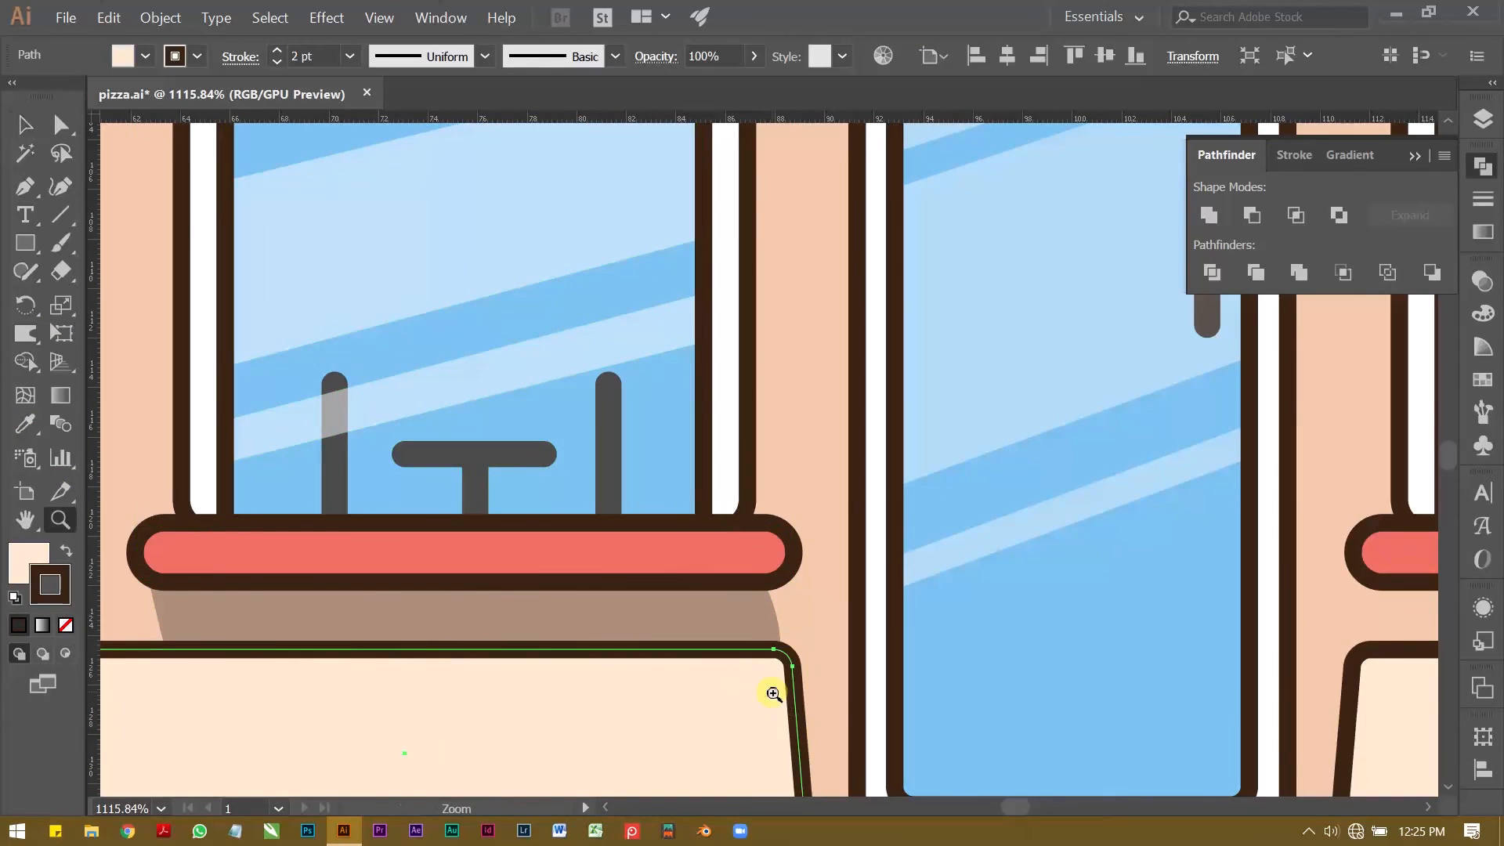
Step: Try to duplicate the left sill's shadow beneath the right window sill, and undo the copy
drag(740, 548, 591, 560)
key(v)
click(349, 597)
click(643, 571)
drag(694, 578, 1167, 624)
key(z)
drag(791, 546, 674, 536)
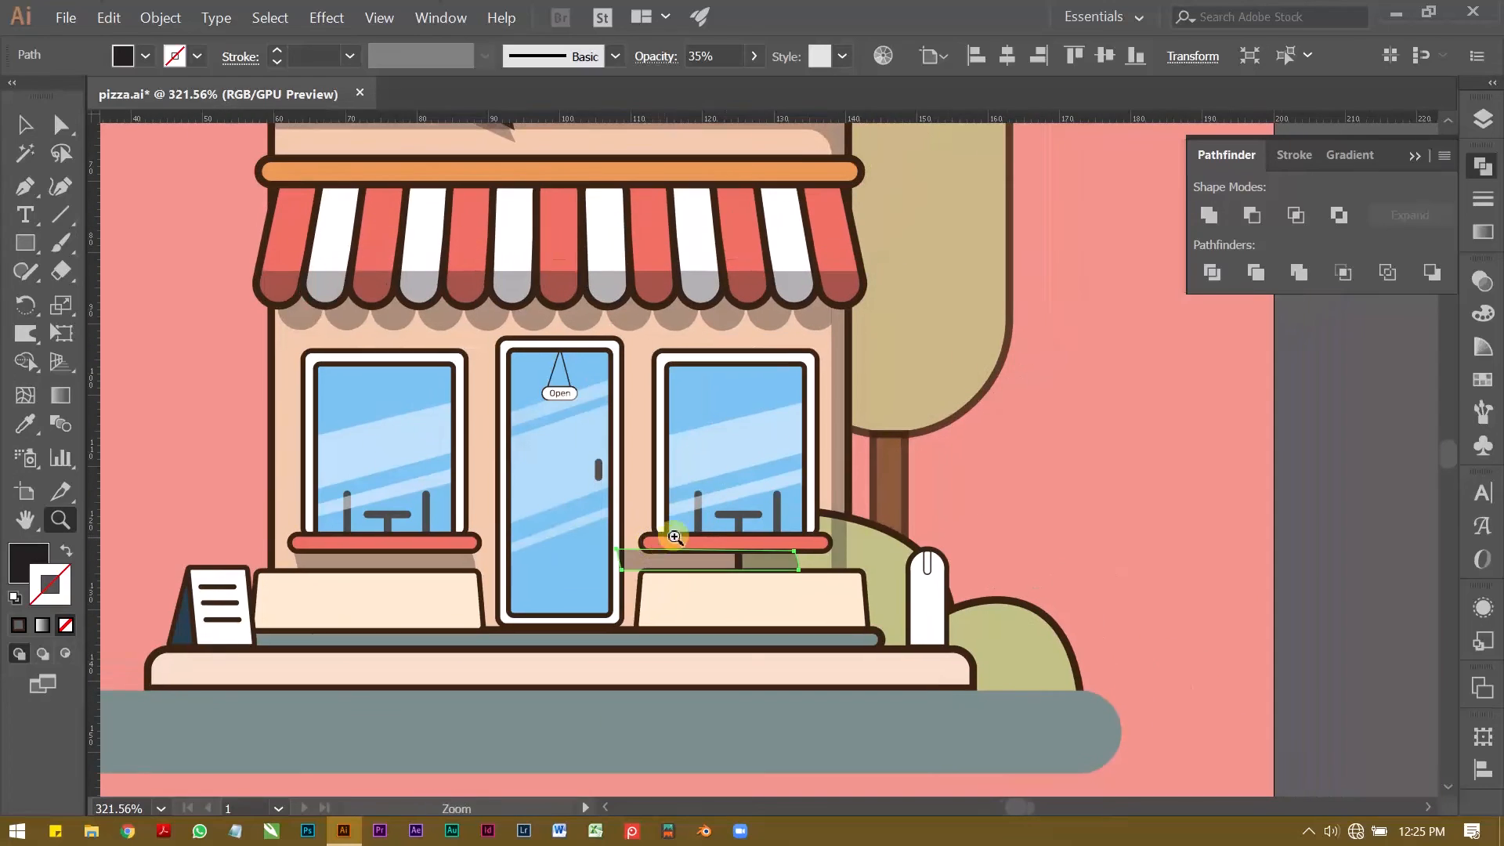
key(v)
key(ctrl+z)
Step: Send the bush beside the shop and the tree trunk to the back, behind the wall
click(886, 547)
key(ctrl+shift+bracketleft)
click(878, 475)
key(ctrl+shift+bracketleft)
Step: Duplicate the left sill's shadow horizontally beneath the right window sill
key(ctrl+shift+a)
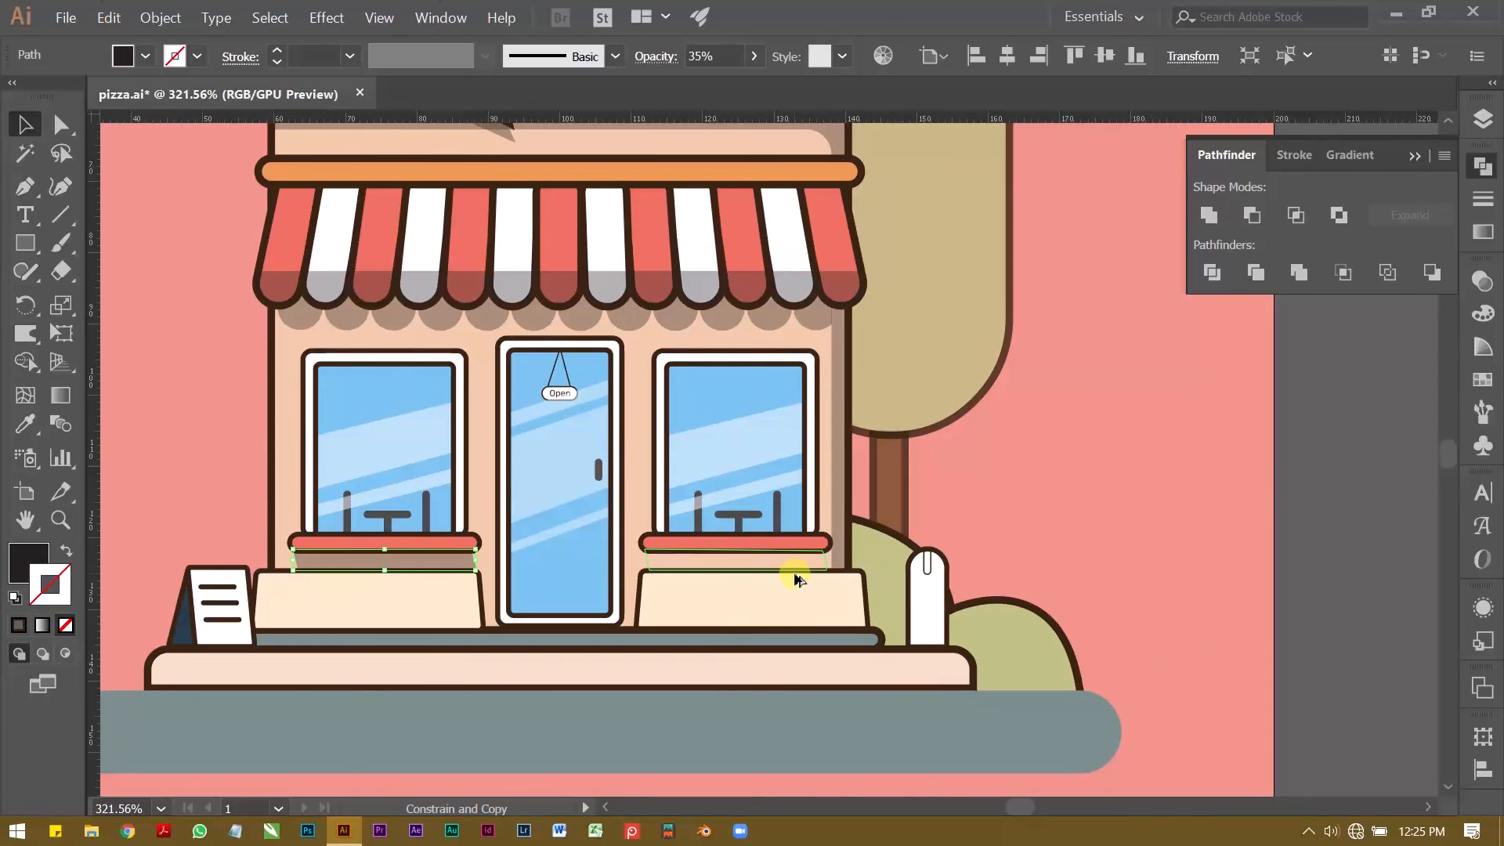
key(z)
drag(787, 619, 906, 574)
key(v)
Step: Cut a shadow piece from overlapping shapes without outlines using Minus Front, and apply the sampled shadow style
mouse_move(577, 542)
mouse_down()
mouse_move(1036, 542)
mouse_move(596, 561)
mouse_up()
click(177, 59)
click(19, 96)
click(940, 404)
shift+click(1059, 548)
click(1251, 215)
click(25, 423)
click(517, 505)
Step: Place a copy of the tree's foliage on the empty background beside the tree
key(v)
click(932, 439)
key(z)
drag(900, 505, 615, 521)
drag(615, 521, 497, 520)
key(v)
click(969, 451)
key(z)
drag(968, 451, 889, 412)
key(v)
mouse_move(698, 360)
mouse_down()
mouse_move(873, 360)
mouse_move(849, 304)
mouse_up()
Step: Remove the foliage copy's outline and cut it with Minus Front to leave only a lower crescent
click(190, 58)
click(18, 95)
shift+click(848, 429)
click(1251, 216)
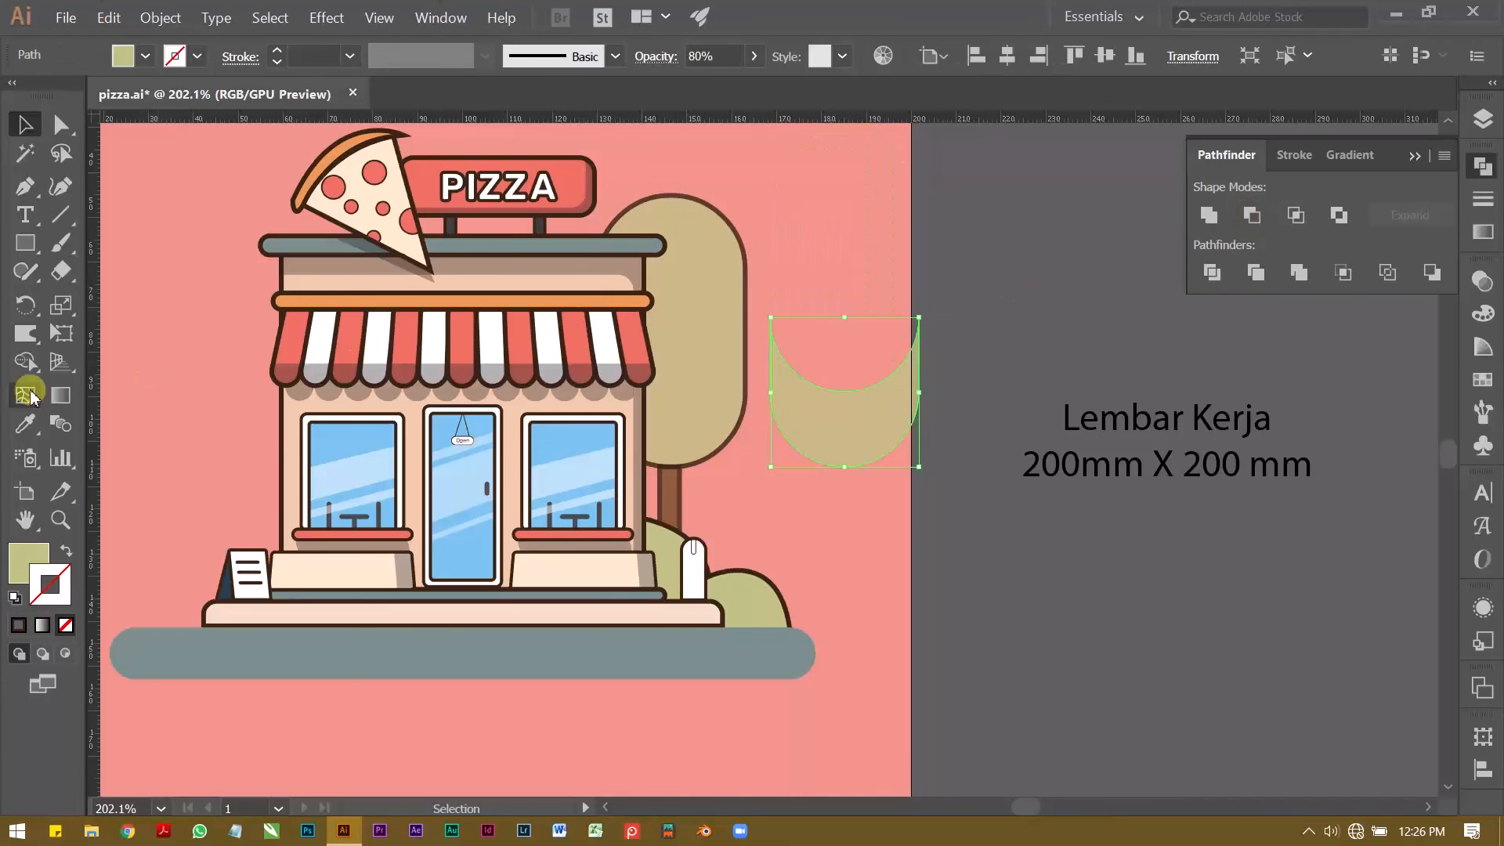
Step: Apply the shadow style sampled from the sign to the crescent and move it onto the foliage's lower part
click(25, 424)
click(570, 211)
key(v)
drag(866, 434, 692, 434)
Step: Set the opacity of the tree foliage's shadow to 25%
click(1481, 281)
double_click(1403, 306)
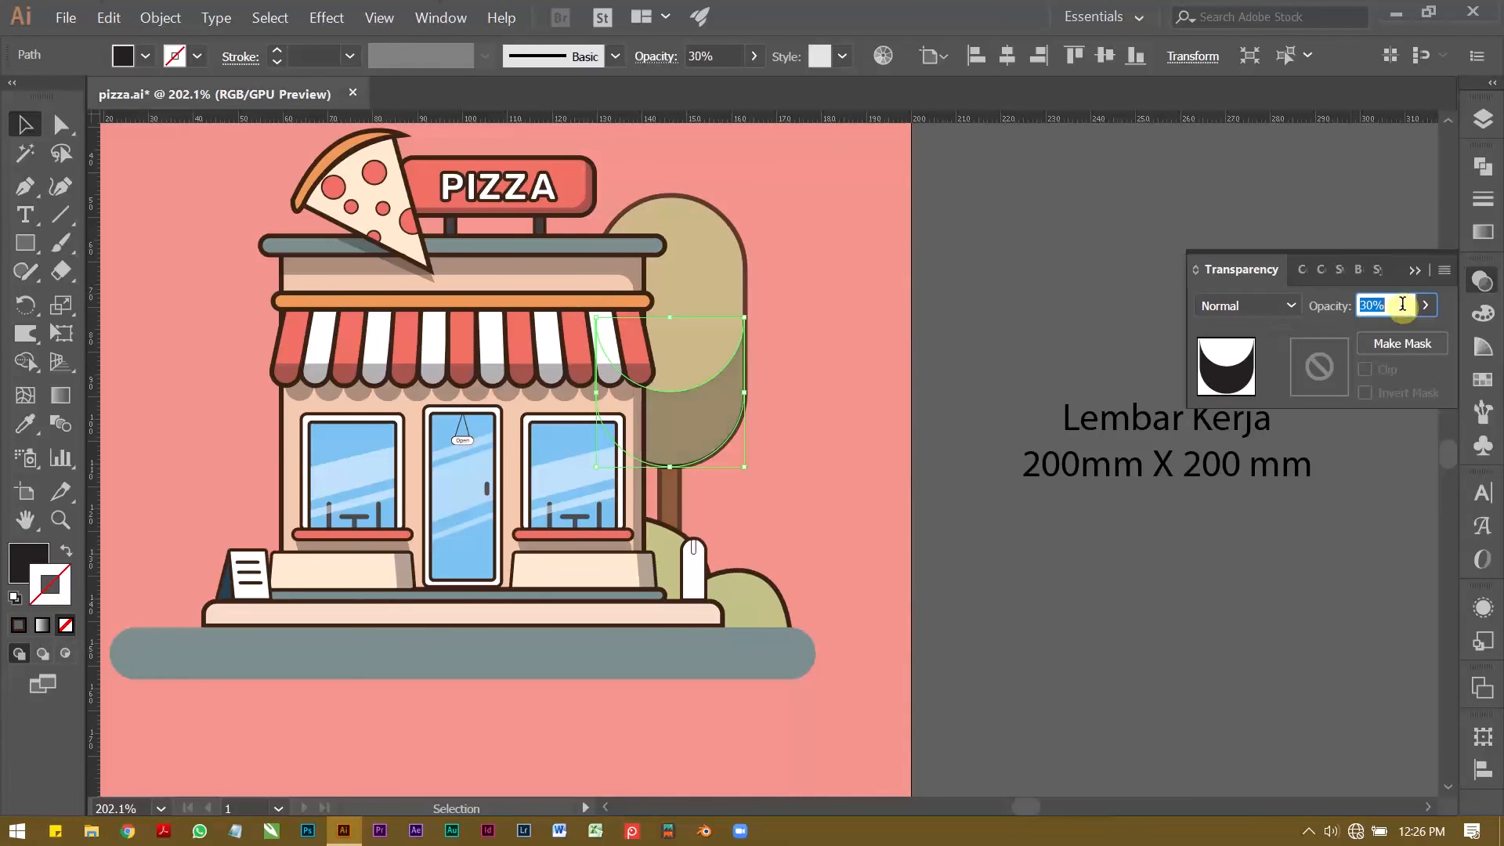
text(25)
click(1415, 271)
click(1104, 292)
Step: Cut a shadow strip from outline-free copies of the white post using Minus Front, apply a sampled shadow style, and place it on the post
key(z)
drag(754, 505, 881, 513)
click(558, 451)
click(194, 57)
mouse_move(557, 451)
mouse_down()
mouse_move(1015, 450)
mouse_move(964, 417)
mouse_up()
click(19, 96)
shift+click(1048, 413)
click(1482, 166)
click(1251, 215)
key(i)
click(345, 434)
key(v)
drag(1044, 484, 582, 483)
click(665, 392)
Step: Cut an end shadow from outline-free copies of the front step using Minus Front, apply the post's shadow style, and place it on the step's end
key(z)
drag(932, 448, 678, 466)
mouse_move(495, 478)
mouse_down()
mouse_move(914, 517)
mouse_move(1259, 479)
mouse_move(1171, 480)
mouse_up()
click(198, 58)
click(19, 96)
shift+click(1338, 478)
click(1253, 216)
key(i)
click(567, 438)
drag(1345, 479, 580, 518)
Step: Cut a shadow from overlapping outline-free copies of the bush using Minus Front, apply the step's shadow style, and place it on the bush
mouse_move(618, 453)
mouse_down()
mouse_move(908, 484)
mouse_move(1103, 470)
mouse_up()
drag(1100, 468, 1074, 496)
key(ctrl+z)
click(197, 57)
click(16, 96)
drag(990, 449, 966, 475)
shift+click(1030, 398)
click(1252, 215)
click(25, 423)
click(575, 476)
key(v)
drag(1049, 438, 660, 438)
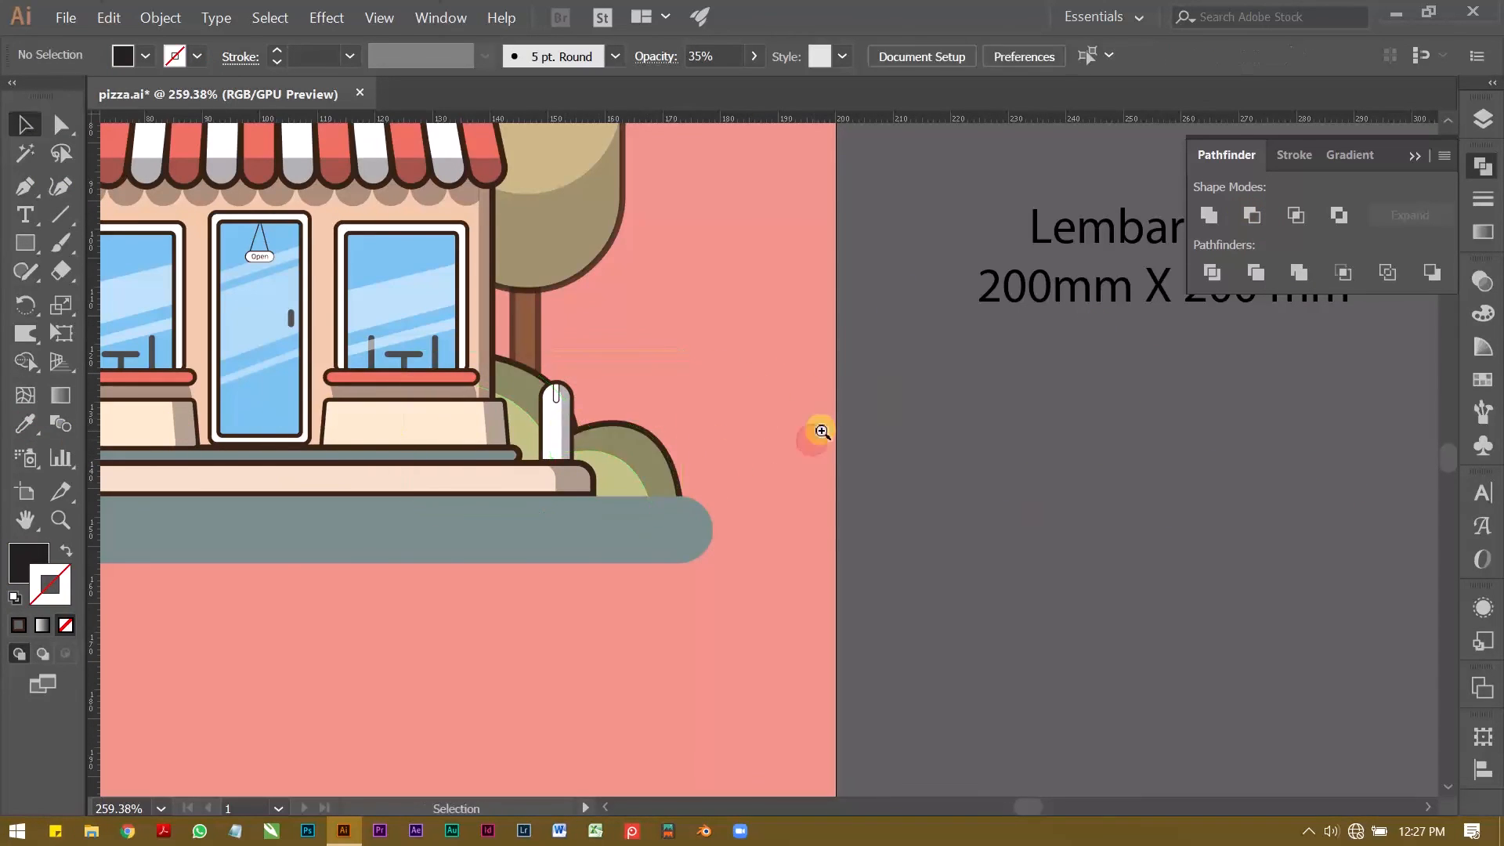
Step: Place a copy of the tree and bush with their shadows outside the artboard and group the copied shapes
click(863, 447)
key(ctrl+0)
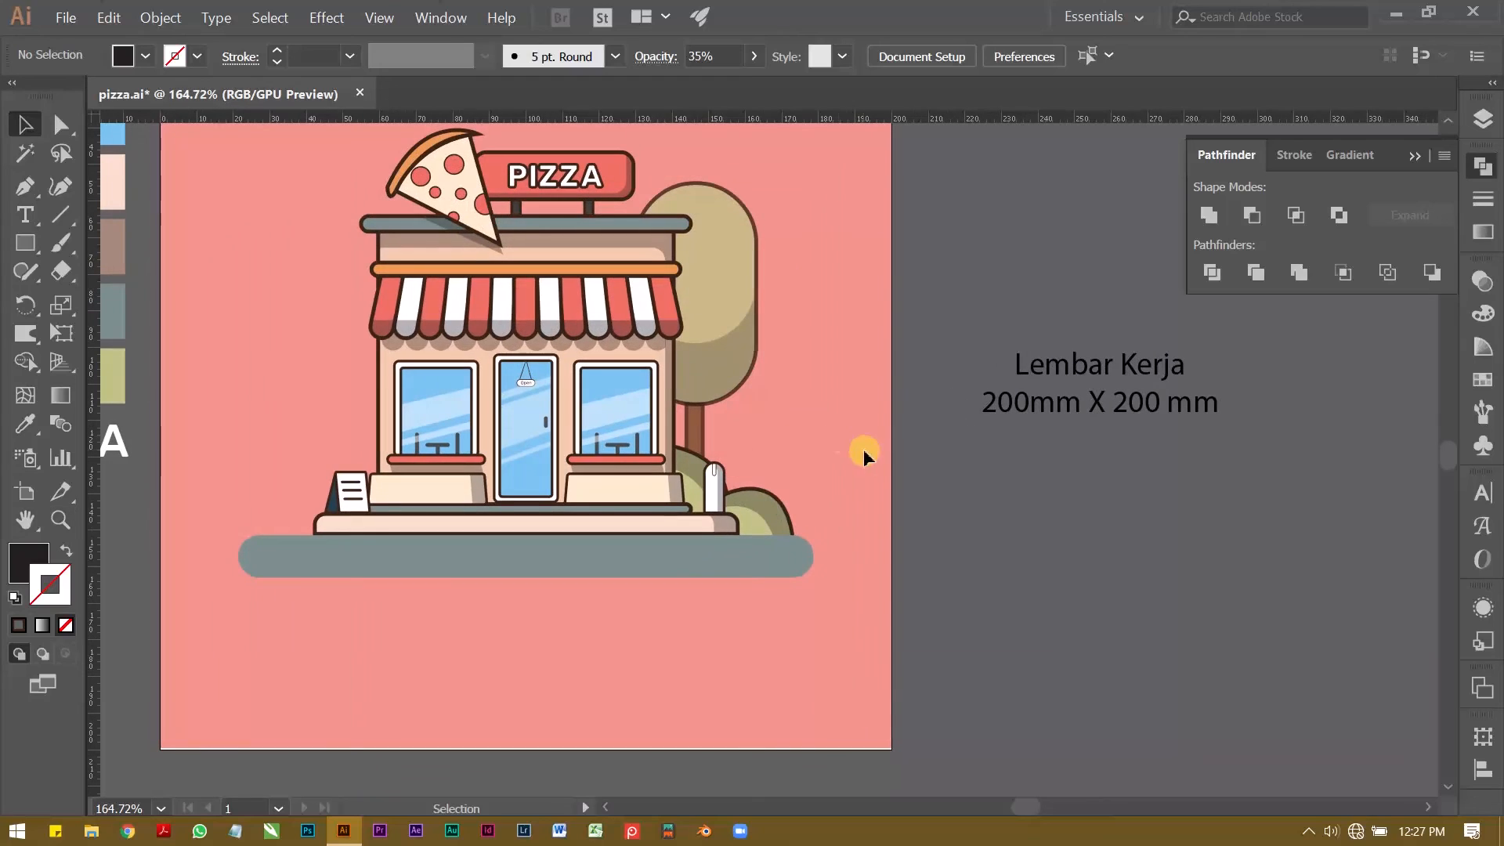
click(709, 443)
shift+click(755, 515)
drag(750, 531, 1049, 530)
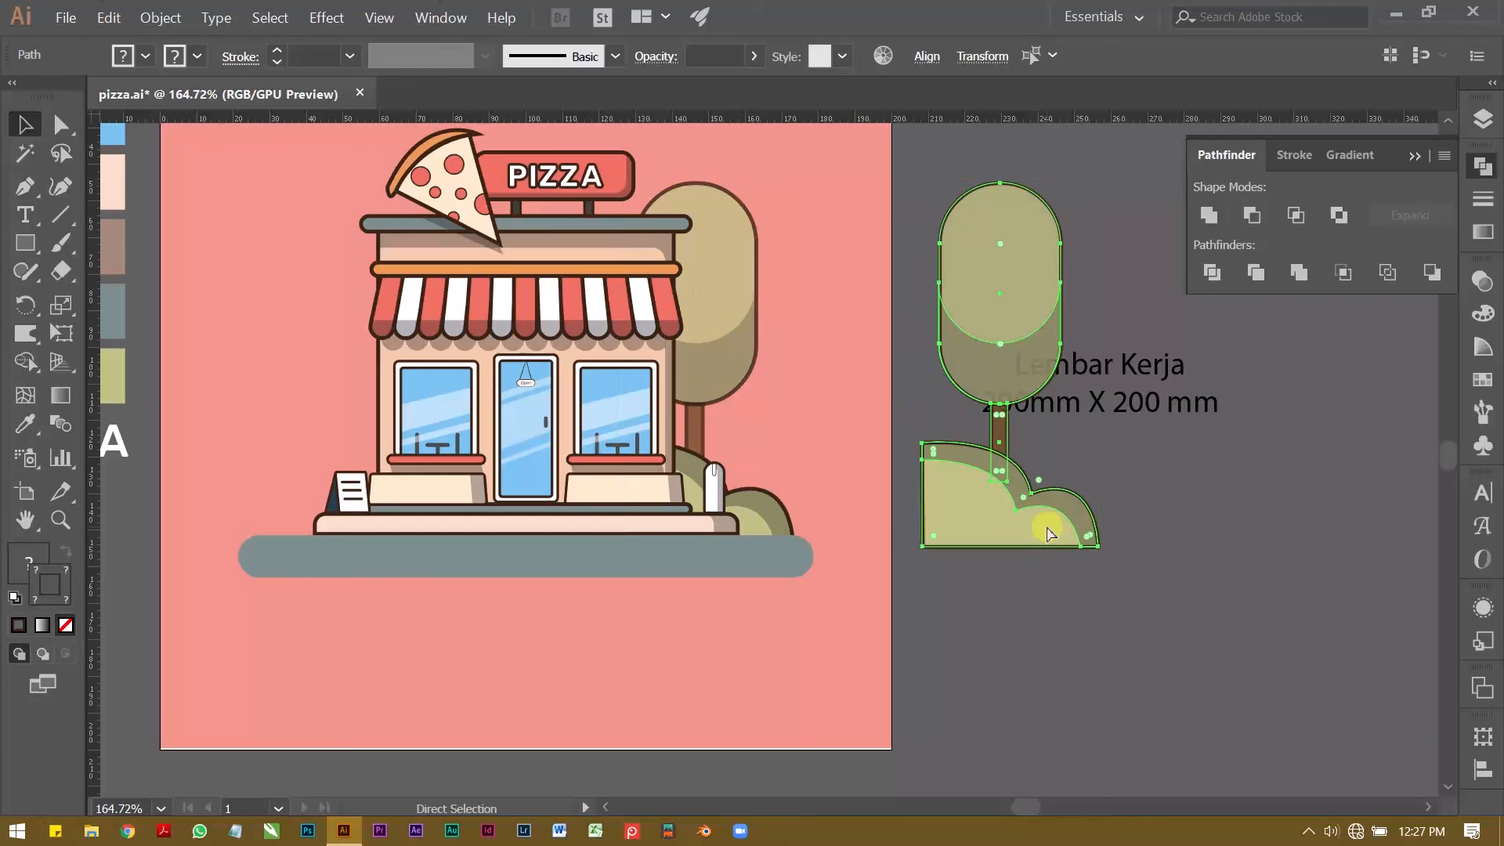
key(ctrl+g)
Step: Reflect the grouped tree and bush across the vertical axis to mirror them
right_click(1041, 529)
mouse_move(1167, 693)
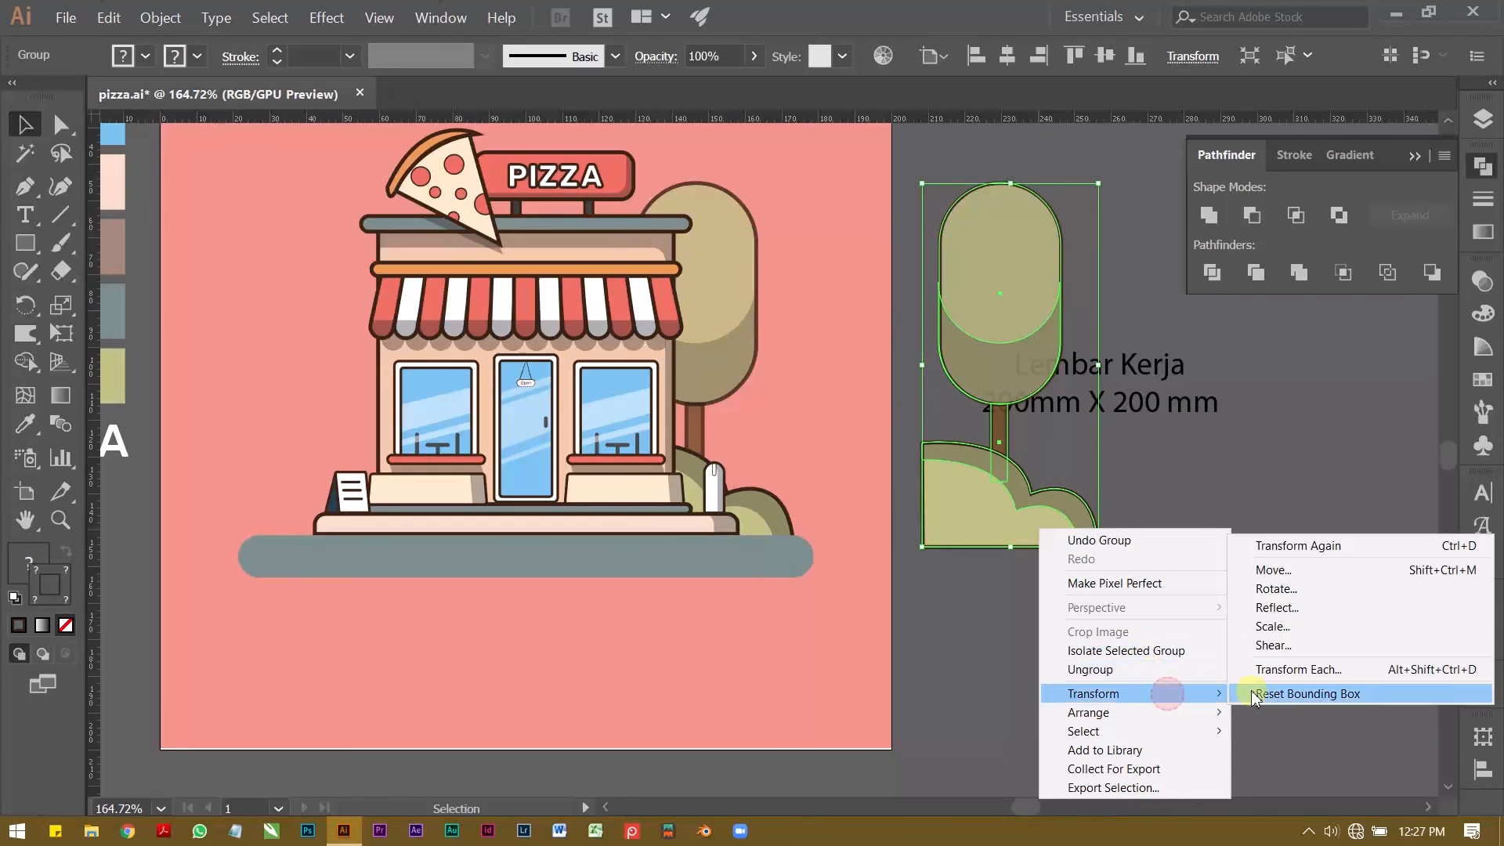
mouse_move(1221, 712)
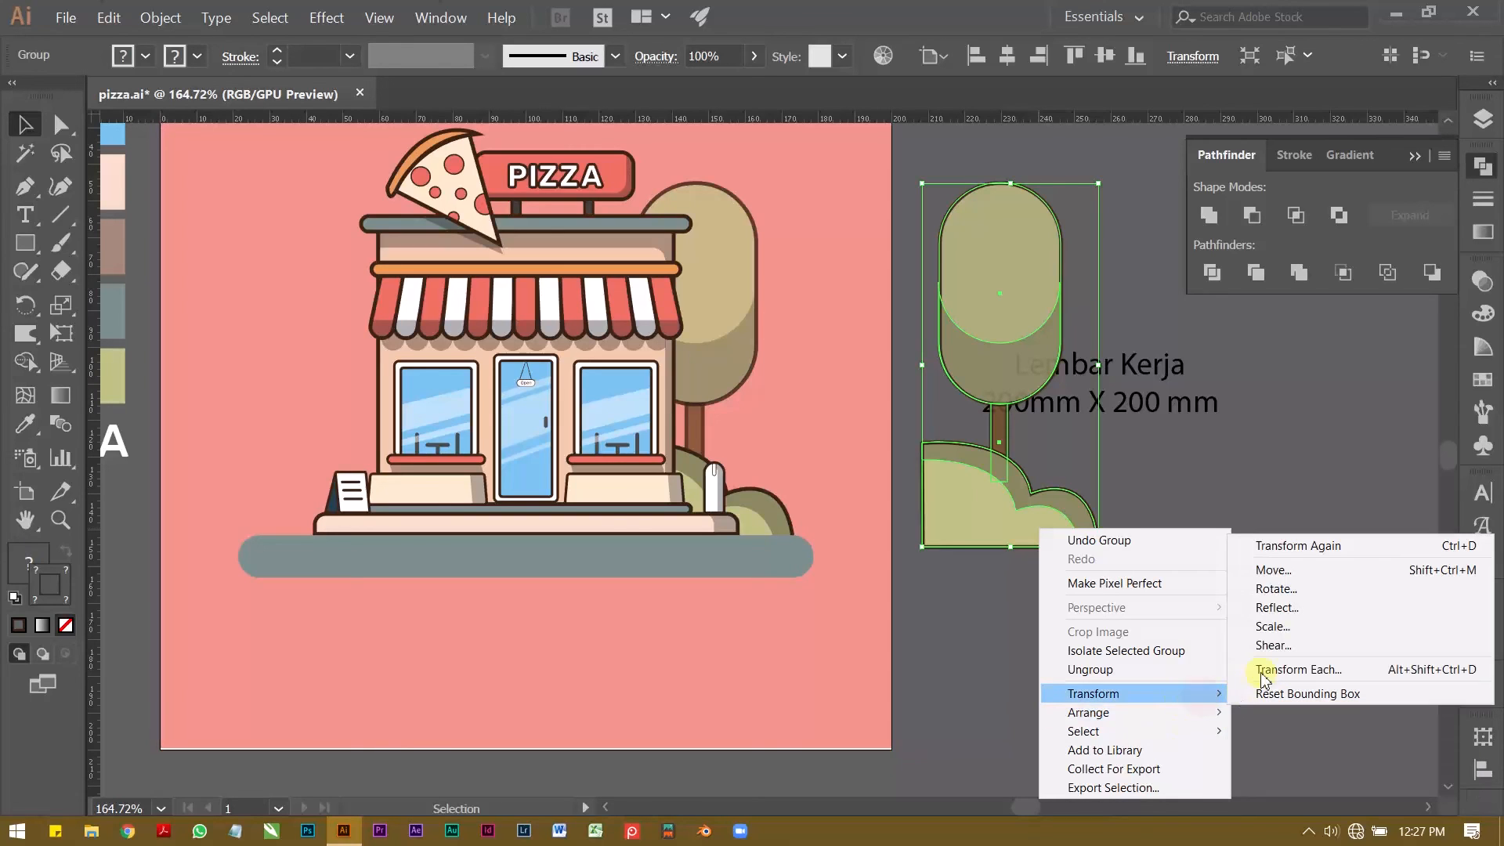
click(1277, 607)
click(1079, 511)
Step: Place a copy of the mirrored tree and bush group on the shop's opposite side and nudge it slightly toward the building
drag(1076, 511, 302, 431)
key(Right)
key(Right)
key(Right)
key(Right)
key(Right)
key(Right)
key(Right)
key(Right)
key(Right)
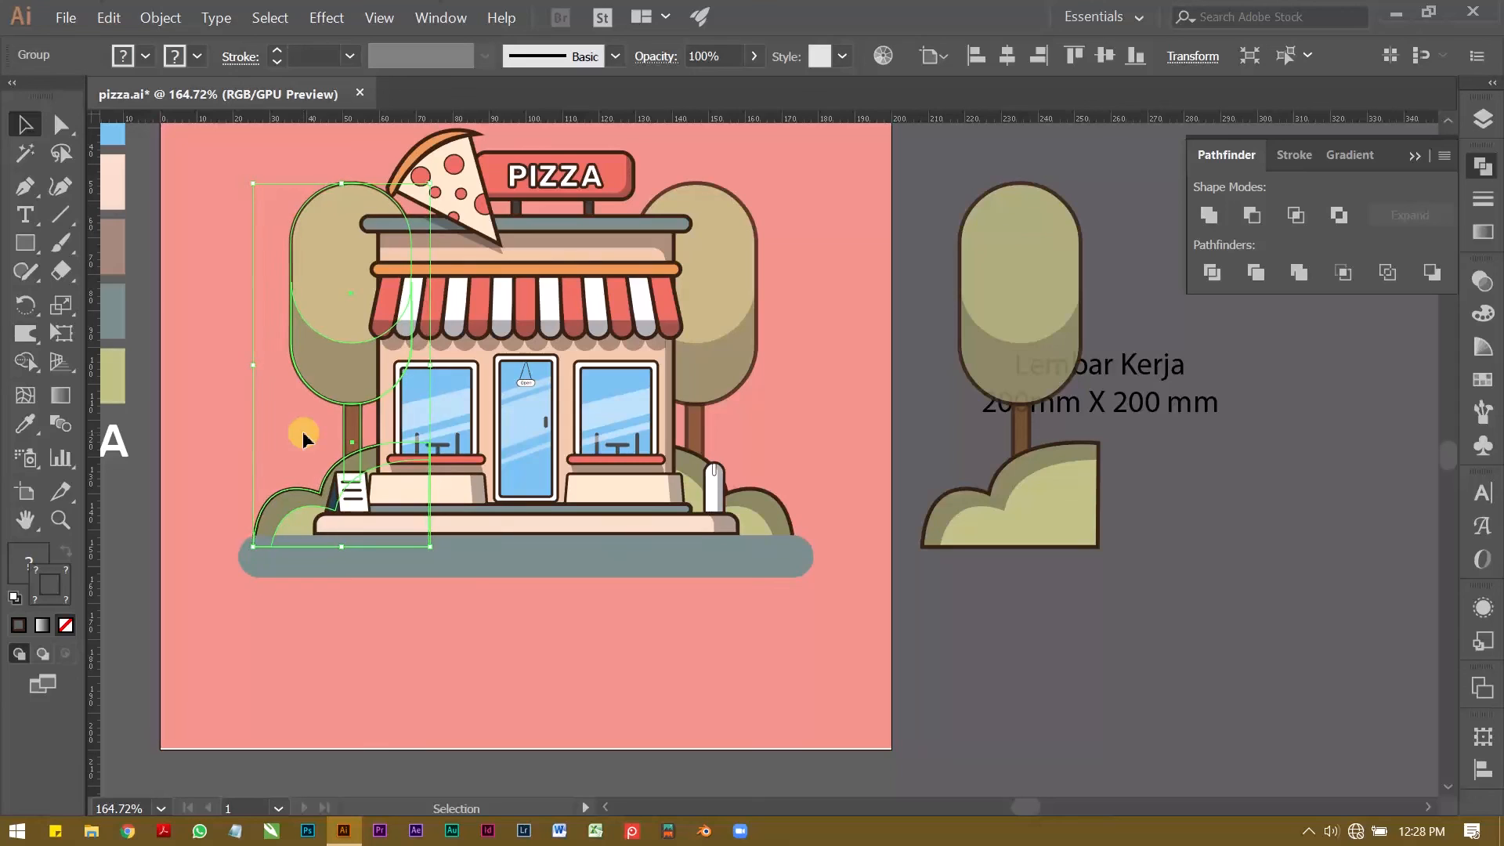
Step: Delete the leftover mirrored tree and bush group outside the artboard
click(970, 384)
click(1009, 307)
key(Delete)
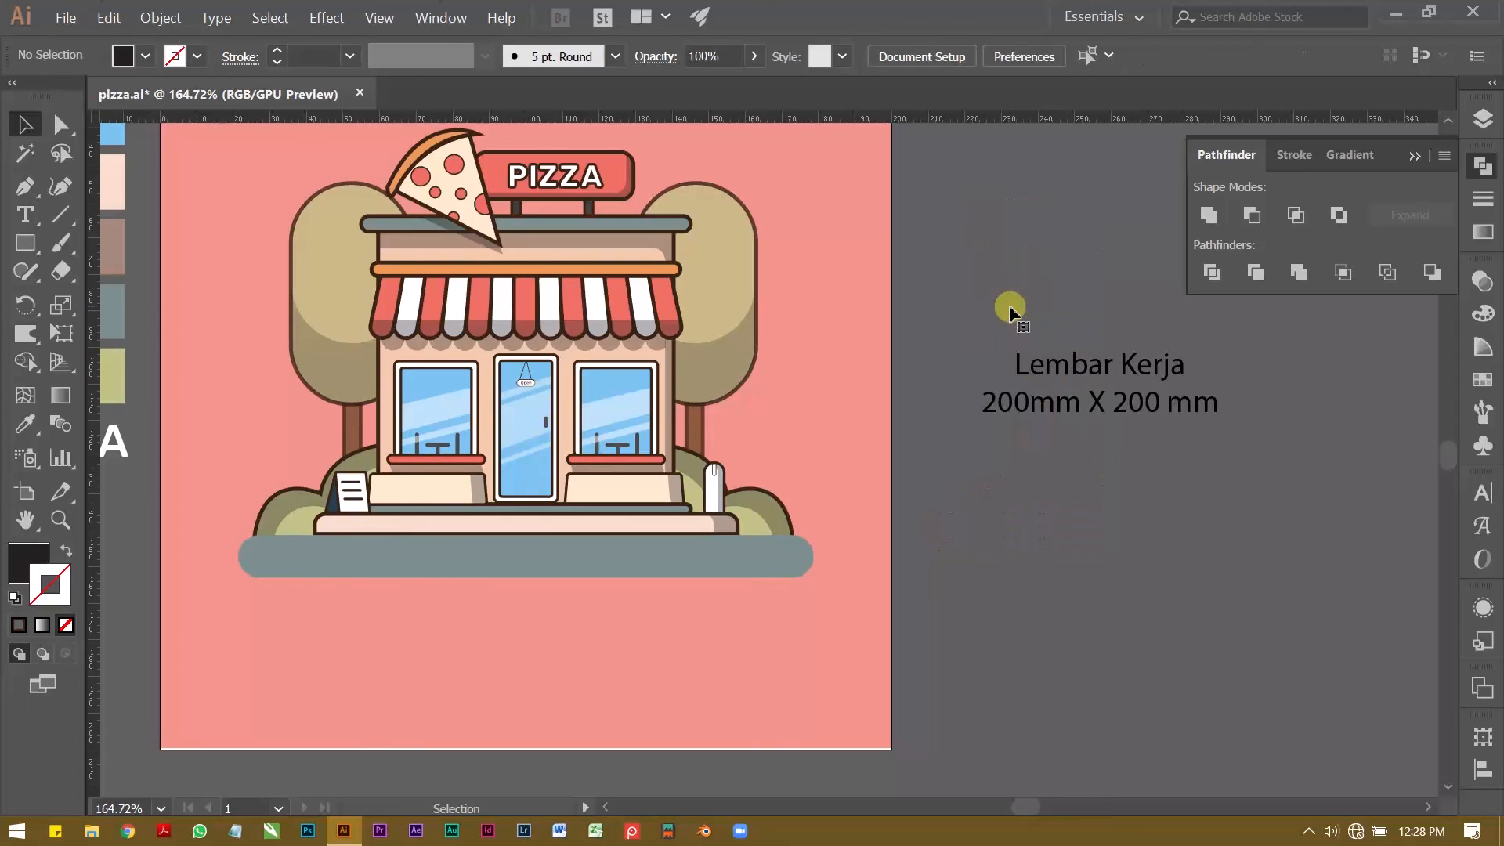
drag(618, 338, 734, 436)
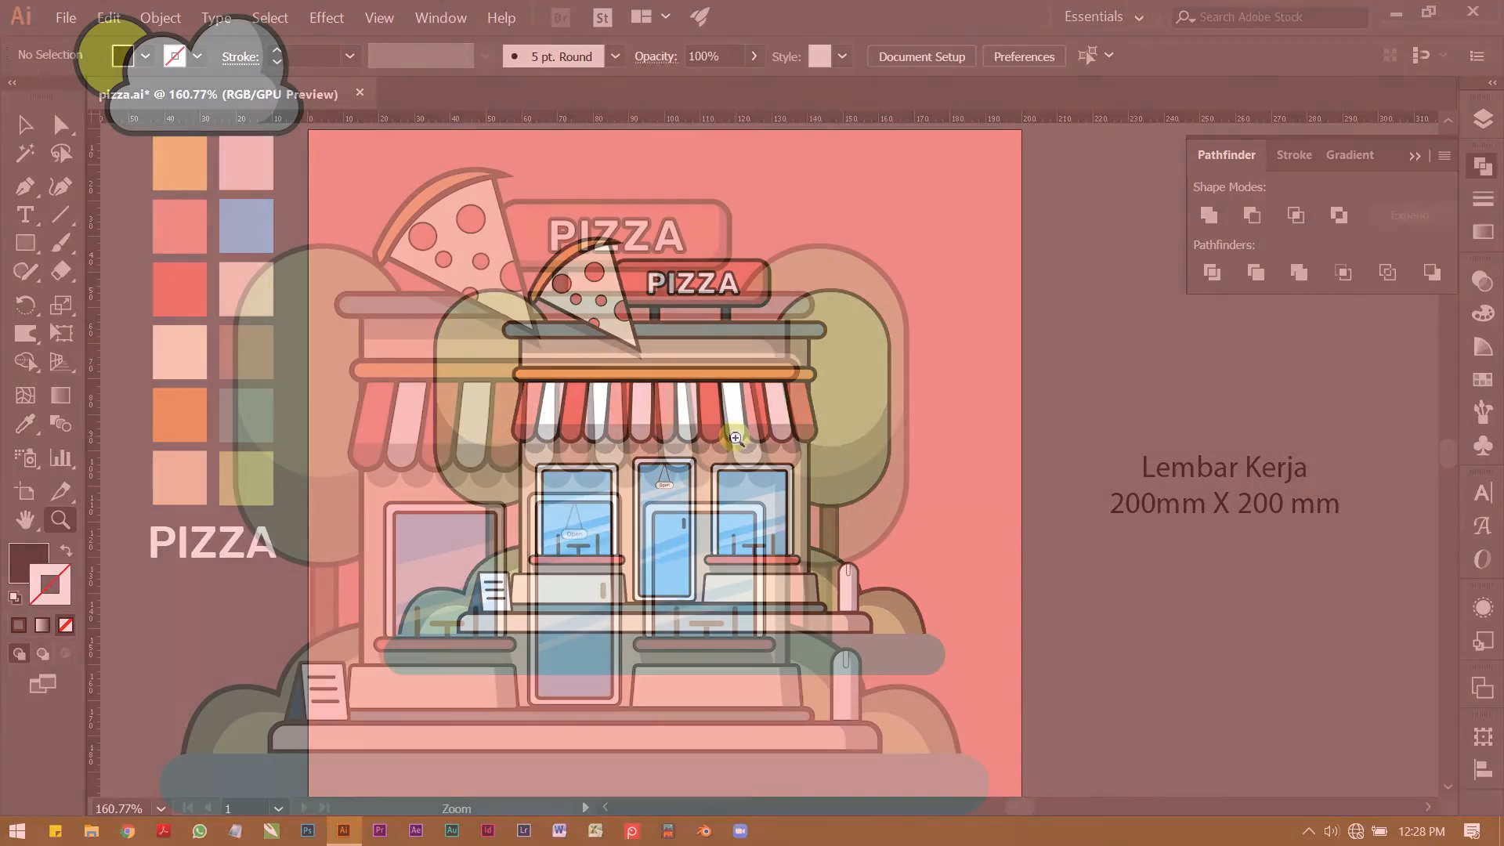